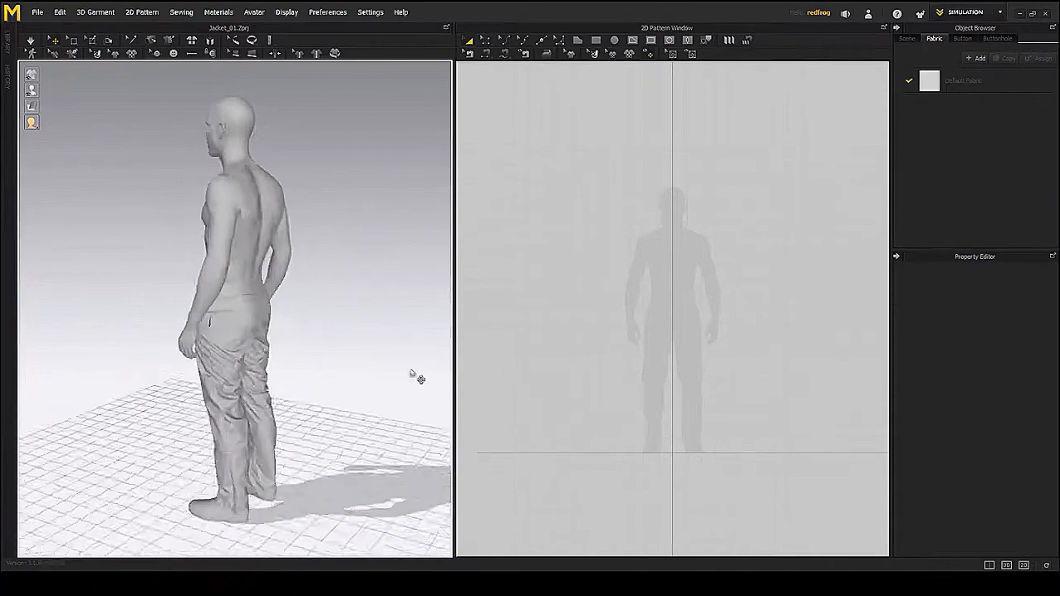
- Set the view controls preset to Maya in the user settings
middle_drag(301, 366, 315, 370)
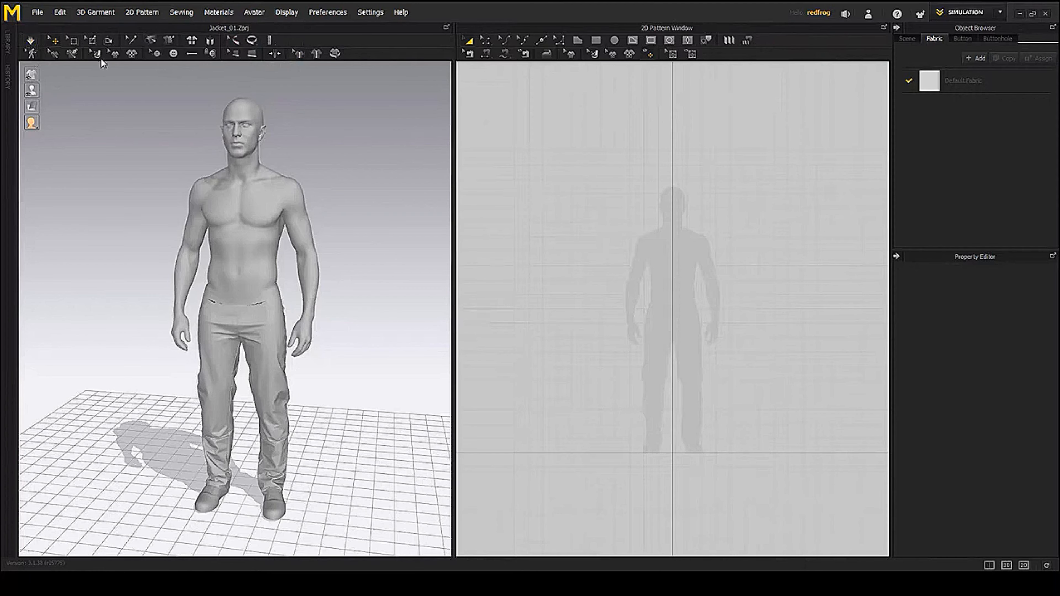
click(55, 53)
click(369, 13)
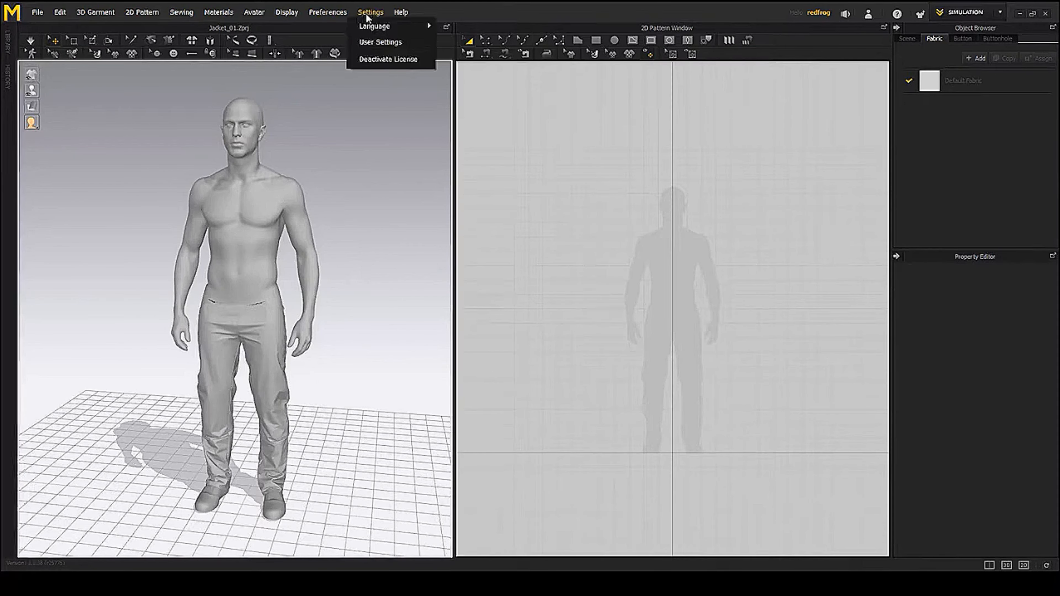
click(372, 42)
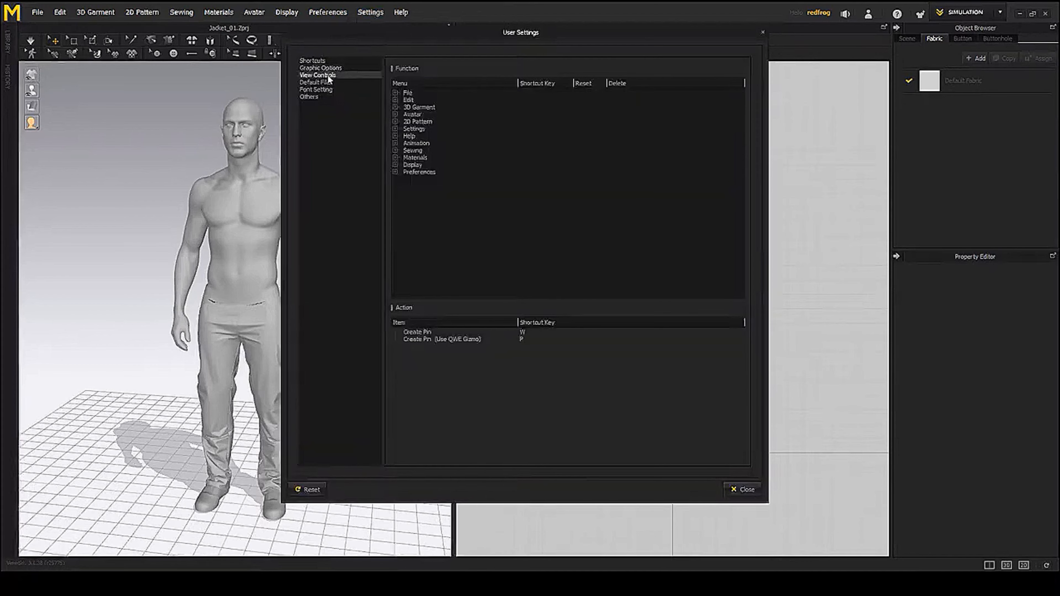
click(328, 75)
click(715, 69)
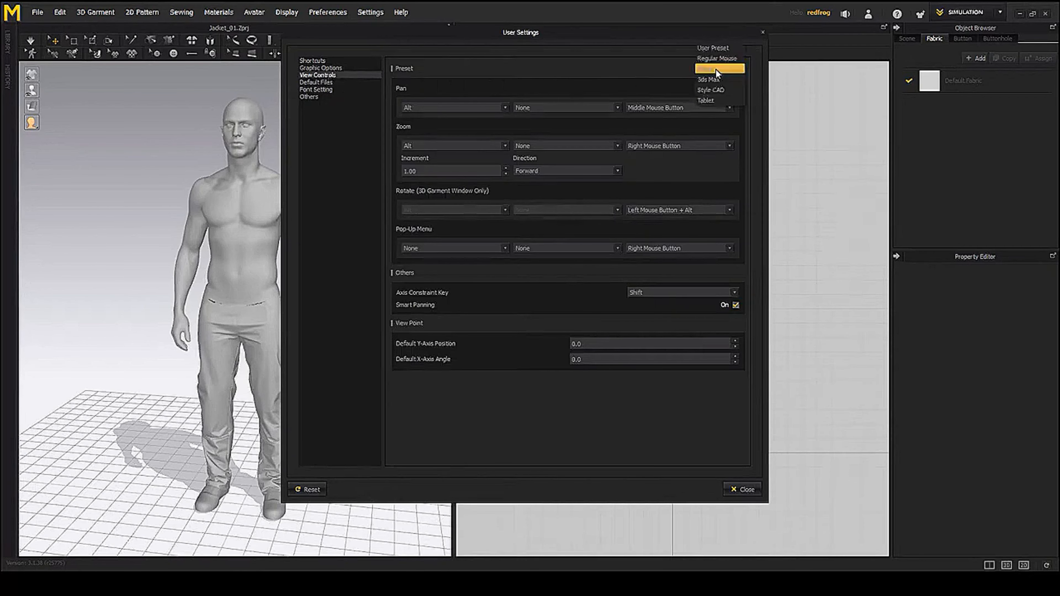
click(712, 69)
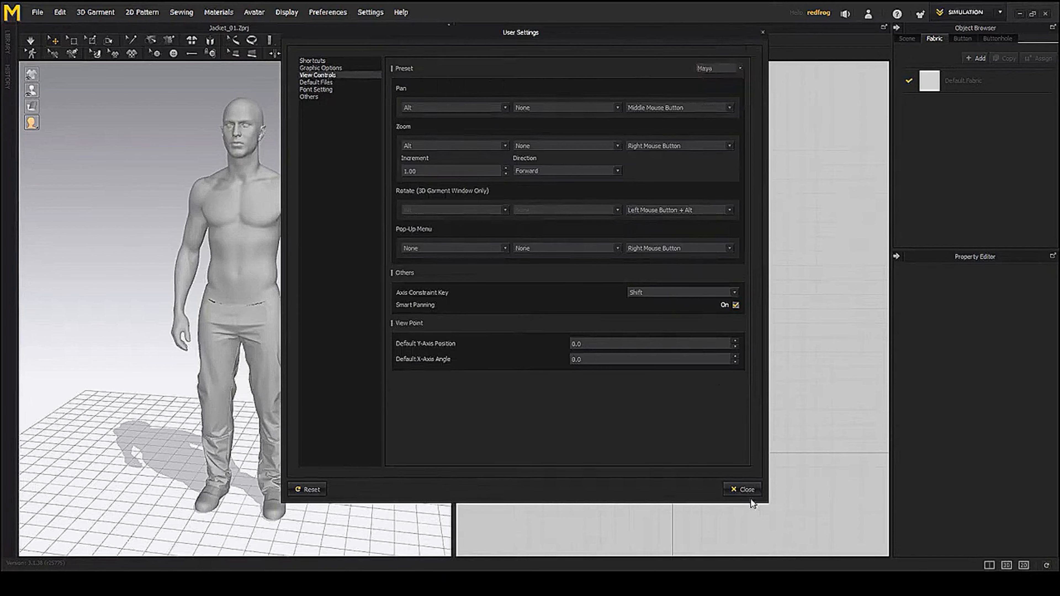
click(745, 489)
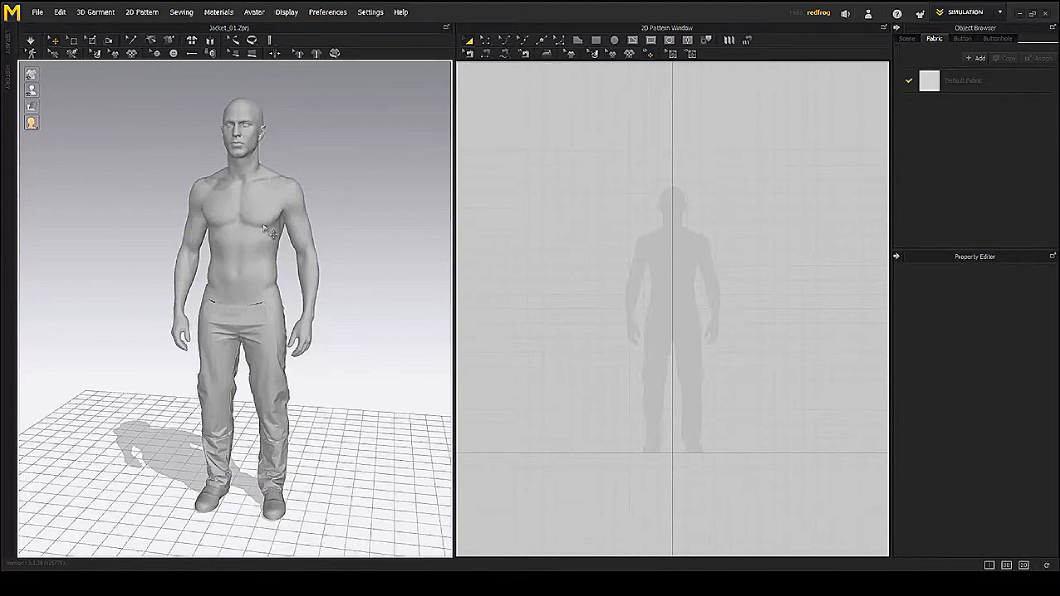
- Examine the avatar in the 3D garment view and its silhouette in the 2D pattern view from different angles and distances
alt+drag(232, 307, 279, 301)
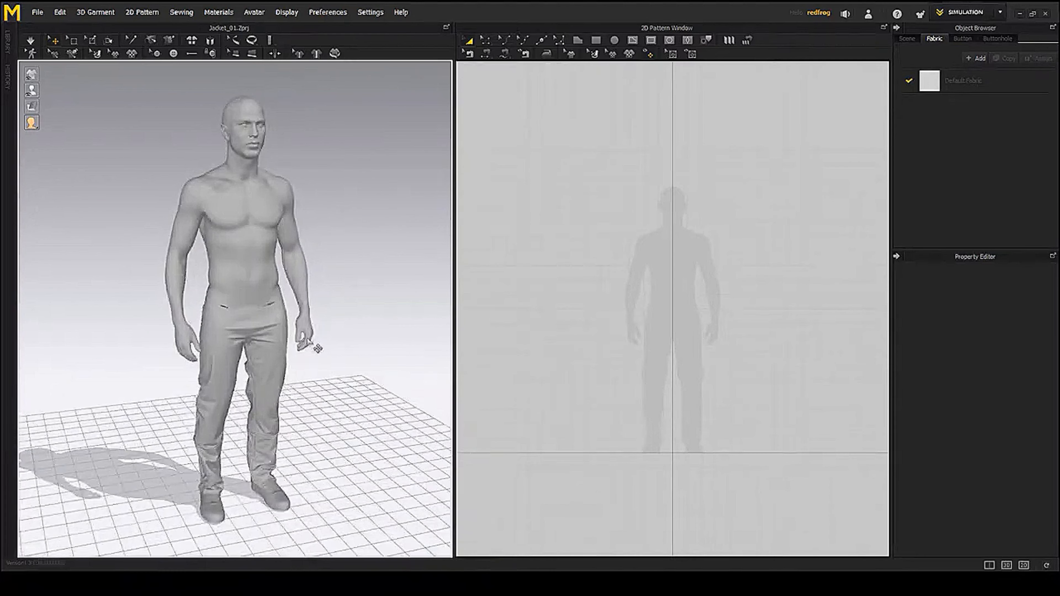
mouse_move(317, 314)
alt+middle_down()
mouse_move(347, 345)
mouse_move(248, 306)
mouse_move(346, 327)
mouse_move(296, 327)
mouse_move(317, 310)
alt+middle_up()
scroll(324, 381, down, 2)
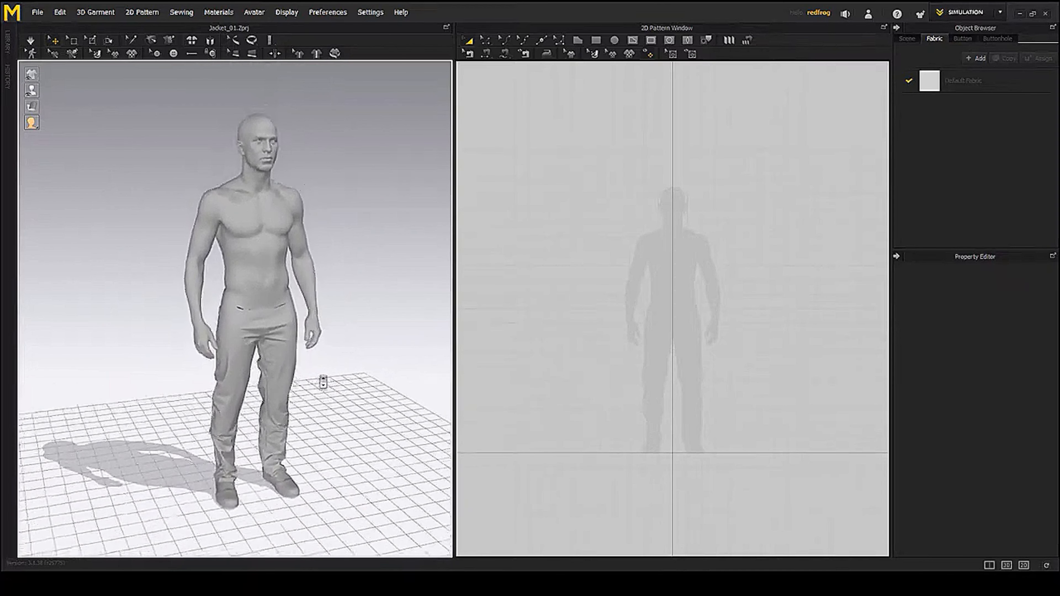
mouse_move(323, 381)
alt+right_down()
mouse_move(274, 318)
mouse_move(314, 388)
alt+right_up()
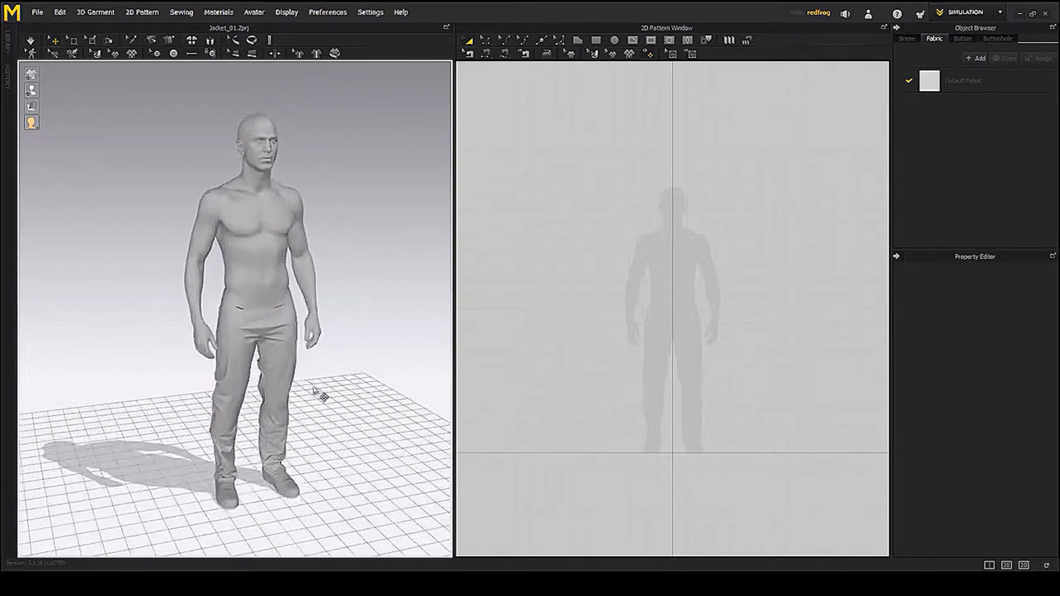
mouse_move(628, 358)
alt+middle_down()
mouse_move(590, 332)
mouse_move(610, 355)
alt+middle_up()
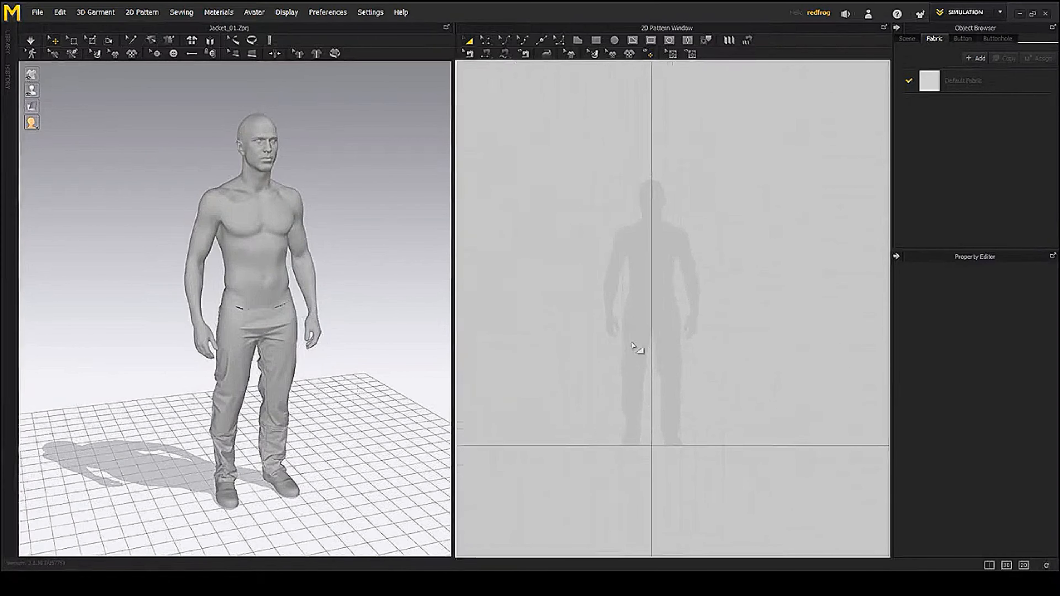
scroll(632, 346, down, 5)
alt+right_drag(627, 336, 695, 386)
alt+middle_drag(628, 375, 715, 328)
alt+right_drag(664, 338, 696, 358)
alt+middle_drag(696, 357, 700, 327)
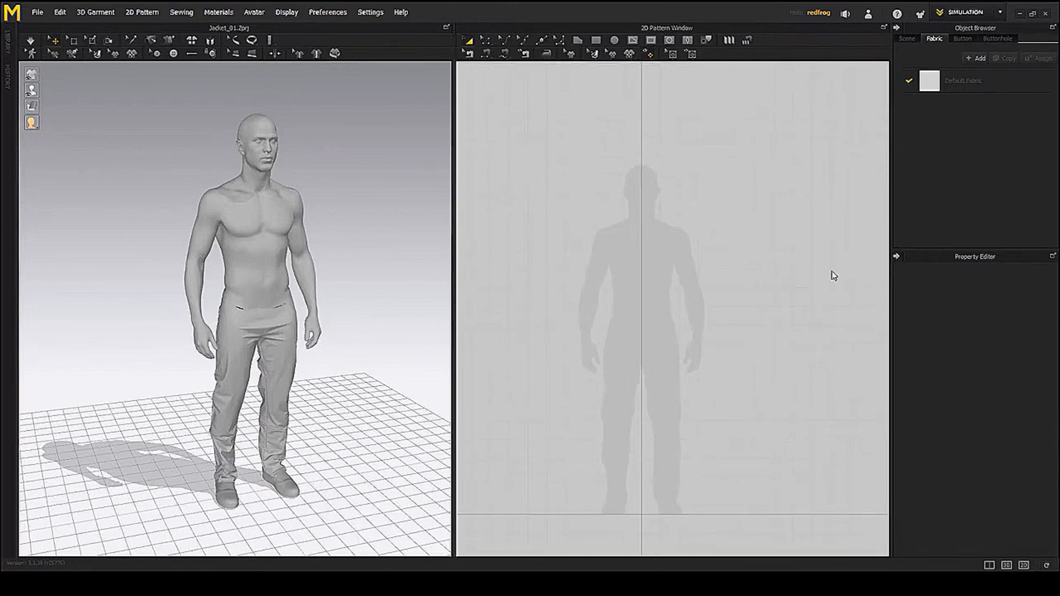
- Draw a five-sided polygon pattern piece with a perimeter of about 173 cm over the silhouette's torso
click(577, 40)
click(617, 214)
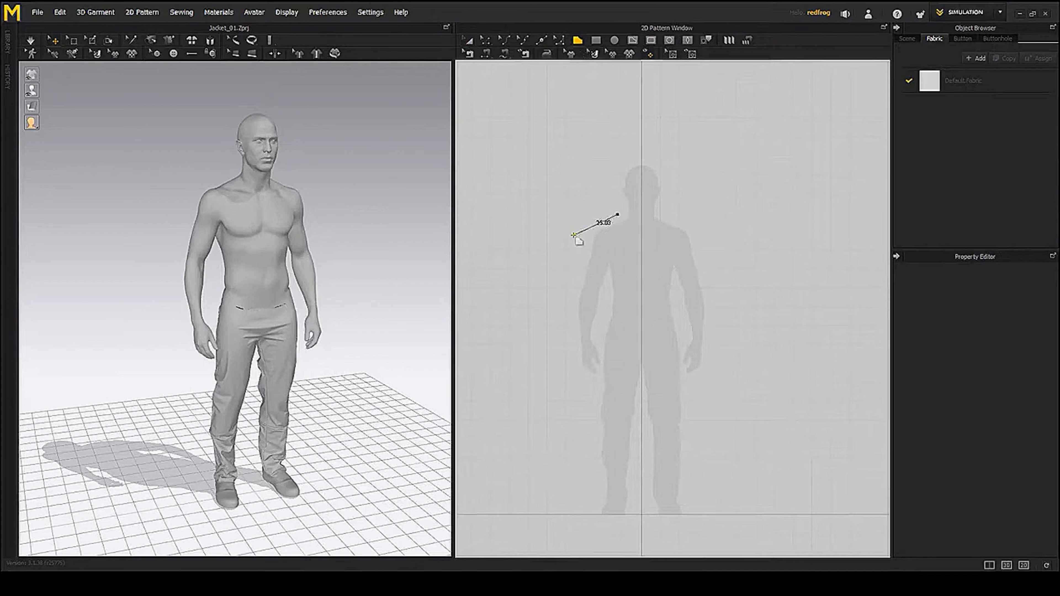
click(573, 234)
click(595, 292)
click(660, 313)
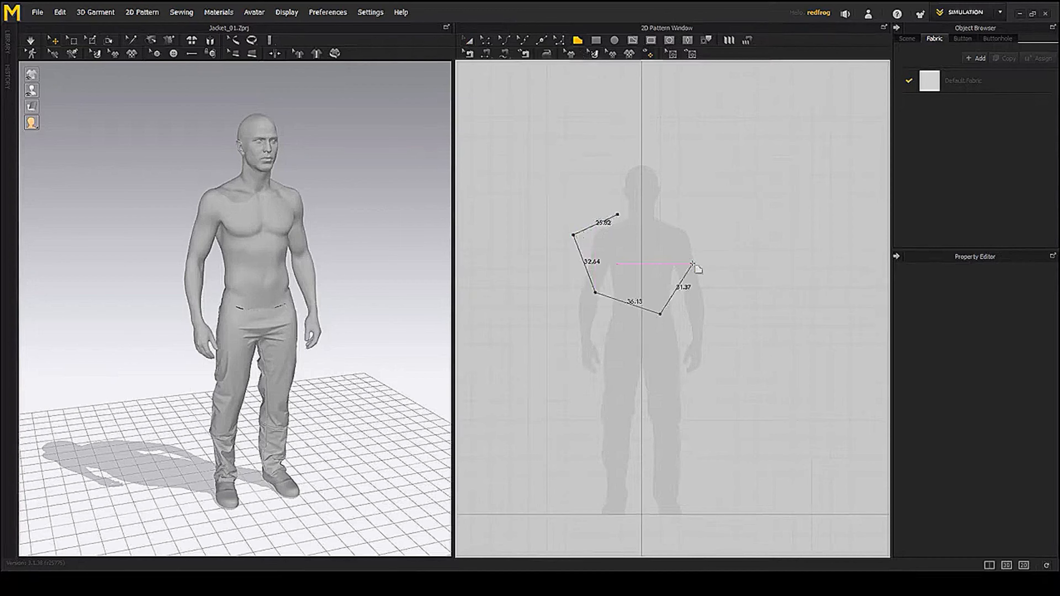
click(692, 264)
click(617, 214)
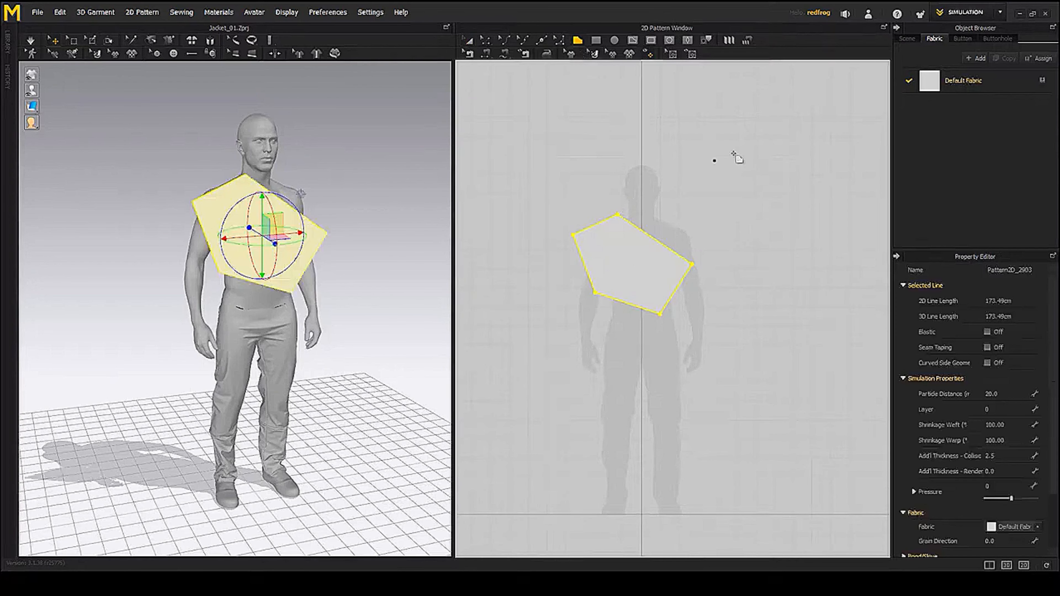
- Draw a triangular pattern piece with sides of about 36, 31 and 37 cm beside the silhouette's head
click(733, 149)
click(698, 208)
click(756, 215)
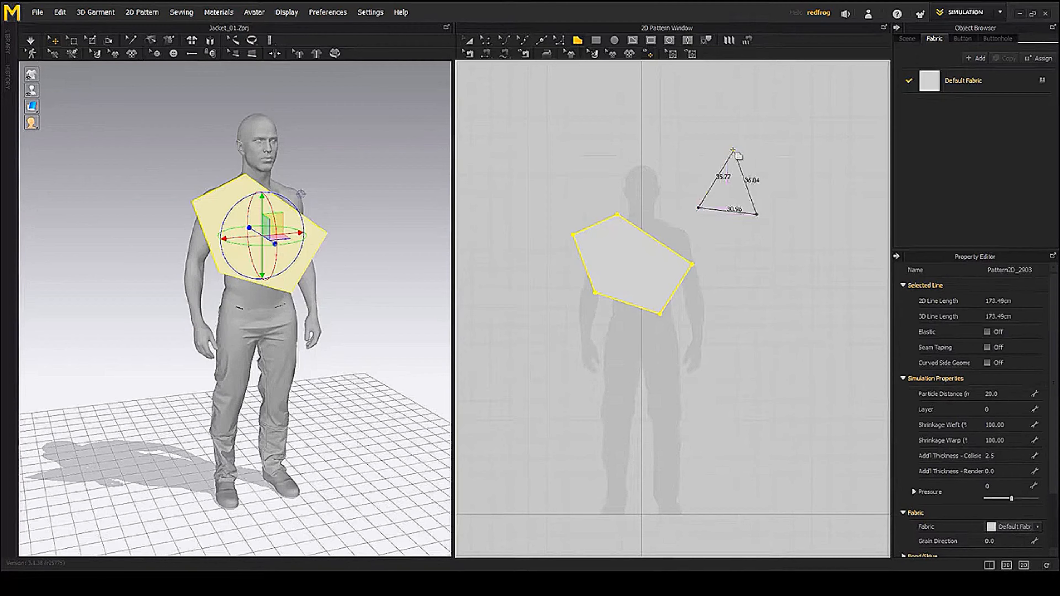
click(733, 149)
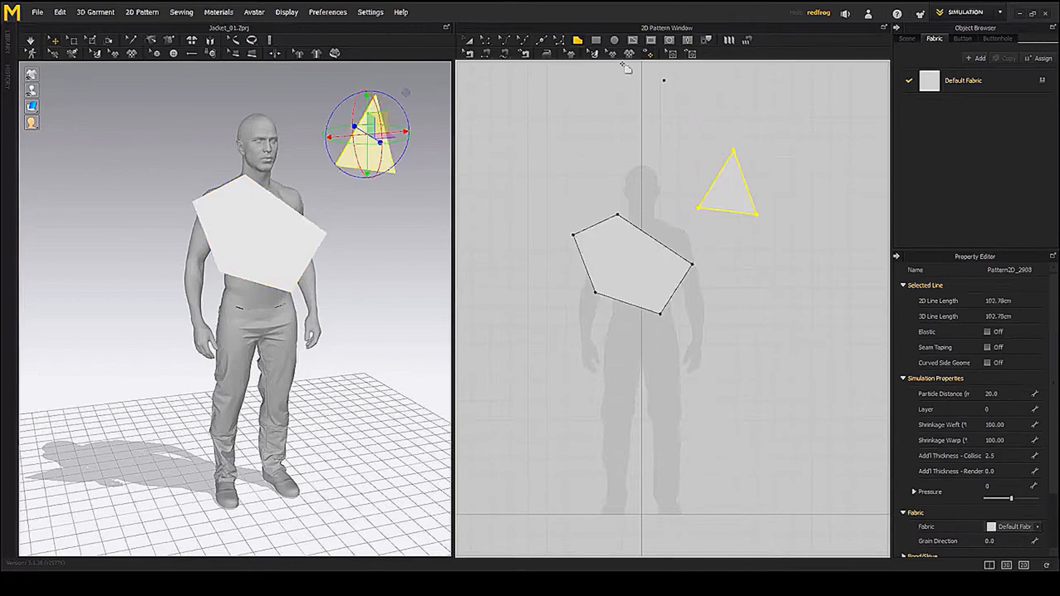
- Draw three rectangular pattern pieces: a small square above the head, a wide strip across the hips and a tall one over the leg
click(596, 40)
drag(626, 131, 658, 166)
drag(597, 352, 705, 373)
drag(664, 423, 683, 499)
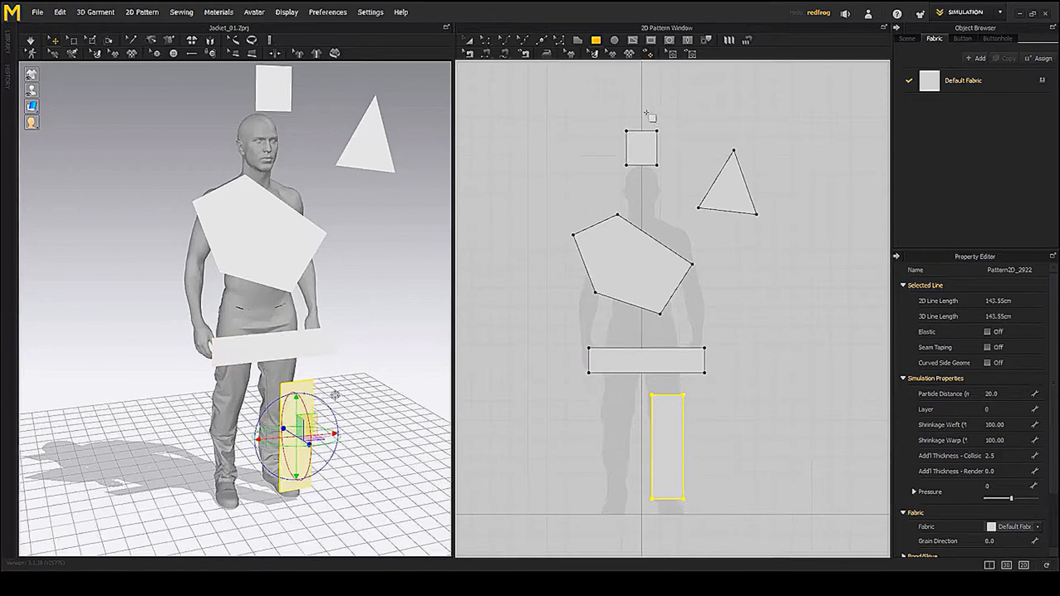
- Draw a circle about 66 cm around, a narrow upright ellipse and a larger circle about 116 cm around beside the silhouette
click(615, 41)
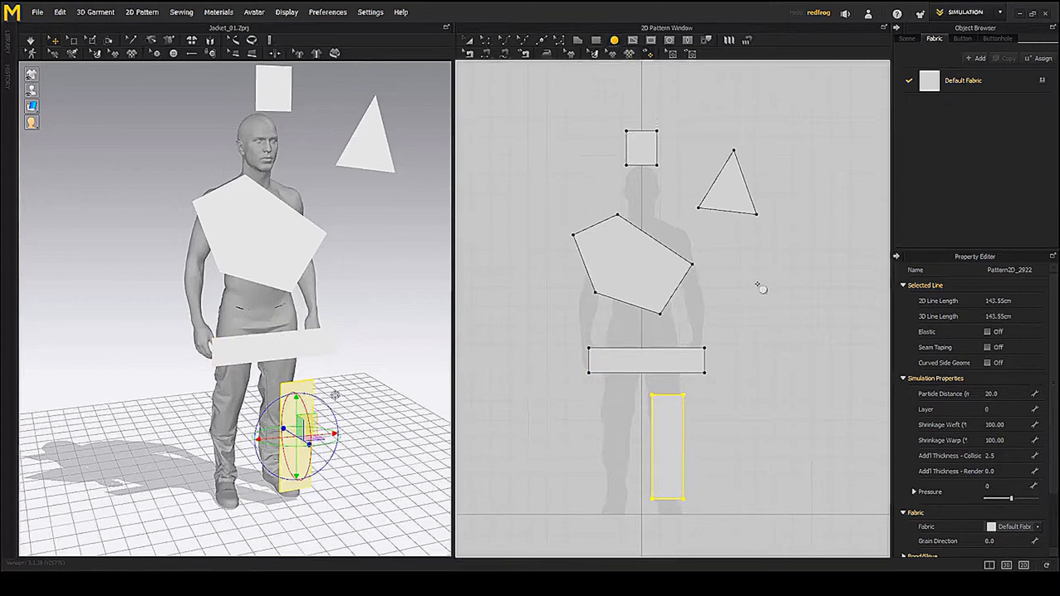
drag(744, 272, 789, 313)
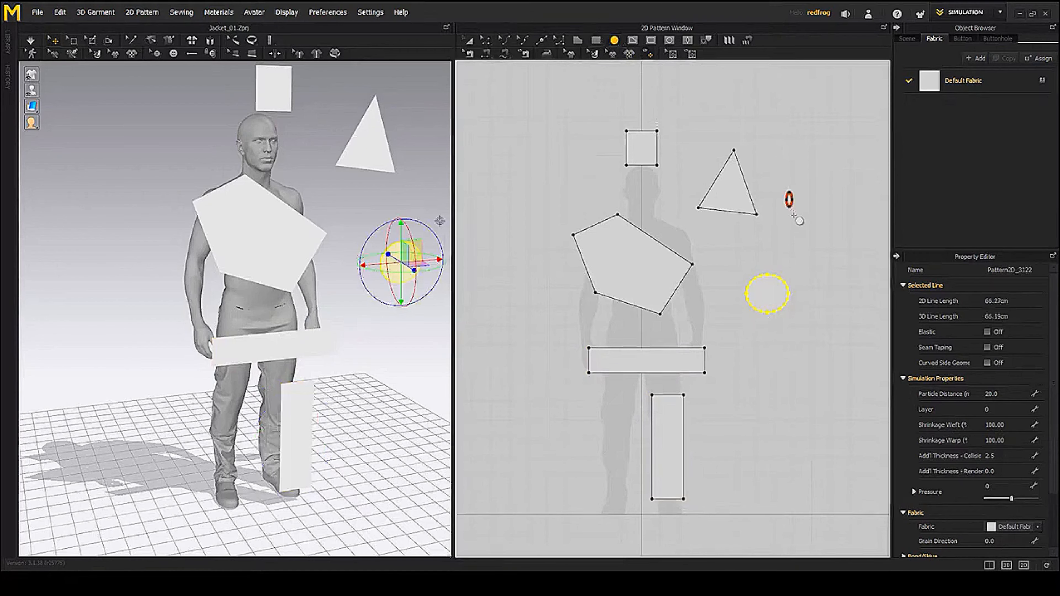
drag(798, 220, 802, 242)
drag(747, 378, 802, 431)
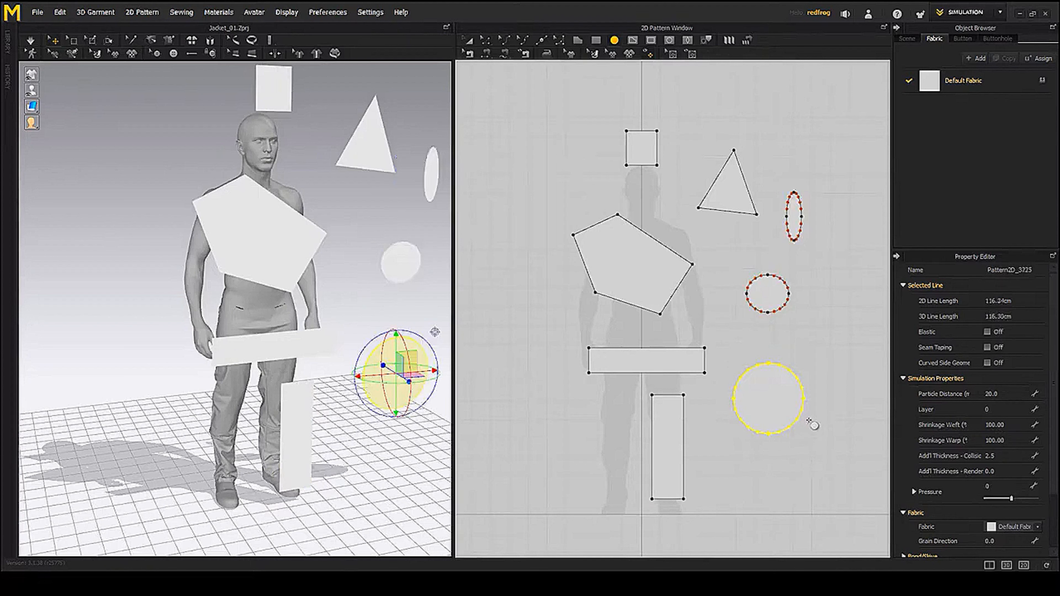
- Move the pentagon, triangle, small square and large circle slightly outward from the silhouette in the 2D pattern view
click(469, 41)
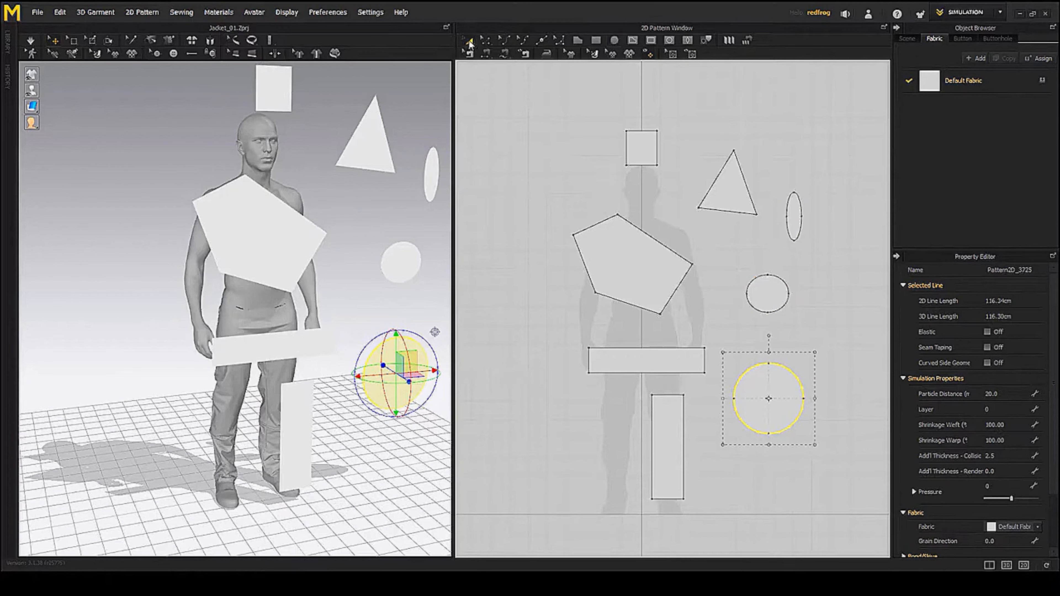
drag(633, 273, 597, 265)
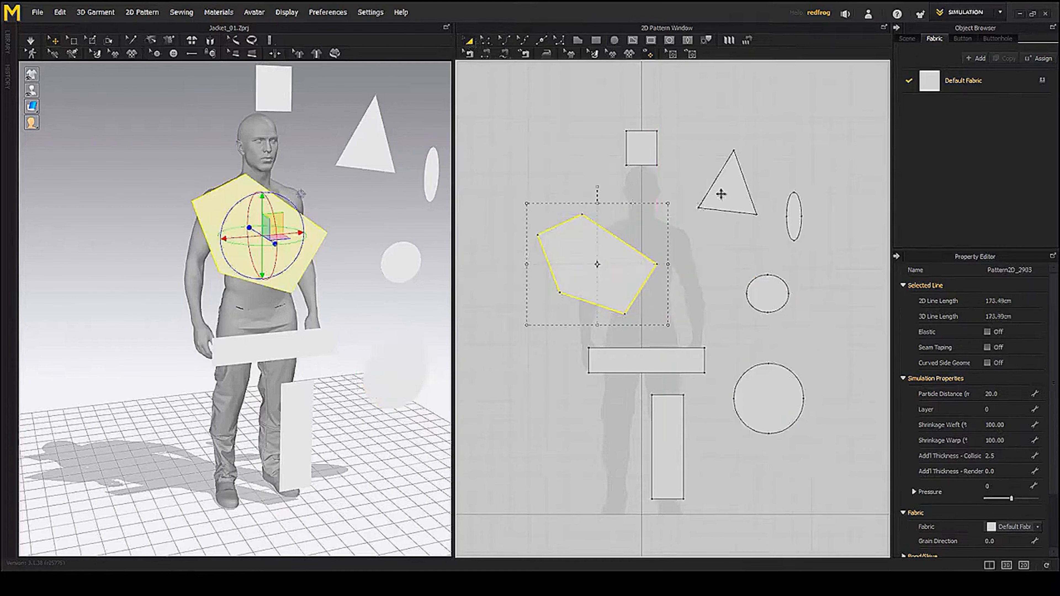
click(736, 178)
drag(736, 178, 765, 156)
drag(638, 144, 618, 139)
drag(769, 397, 780, 391)
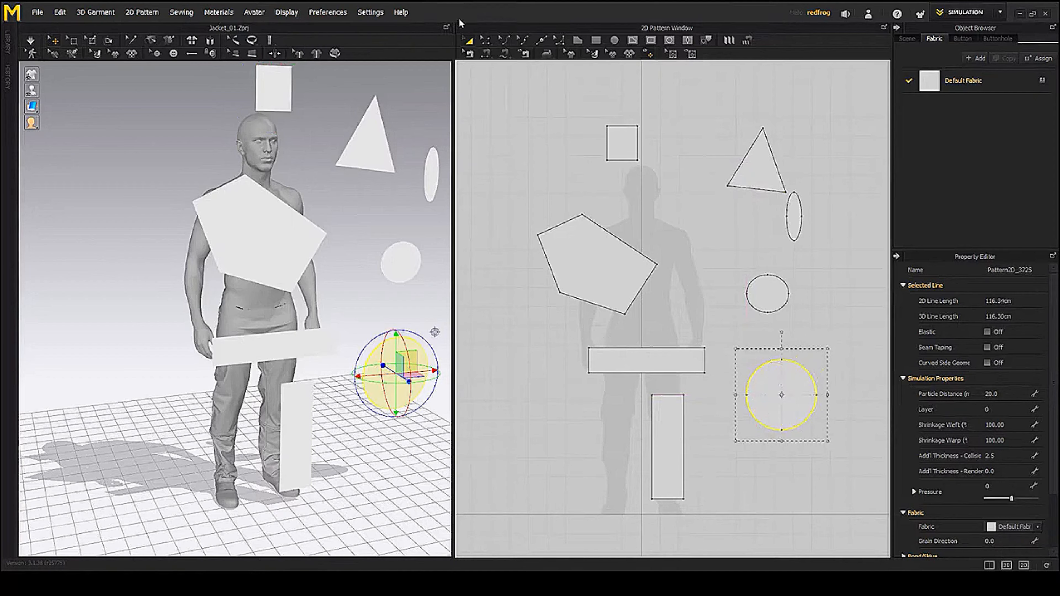
- Reshape the pentagon and the wide hip rectangle by pulling their right-hand corners and edges outward, raising the rectangle's upper corner
click(486, 42)
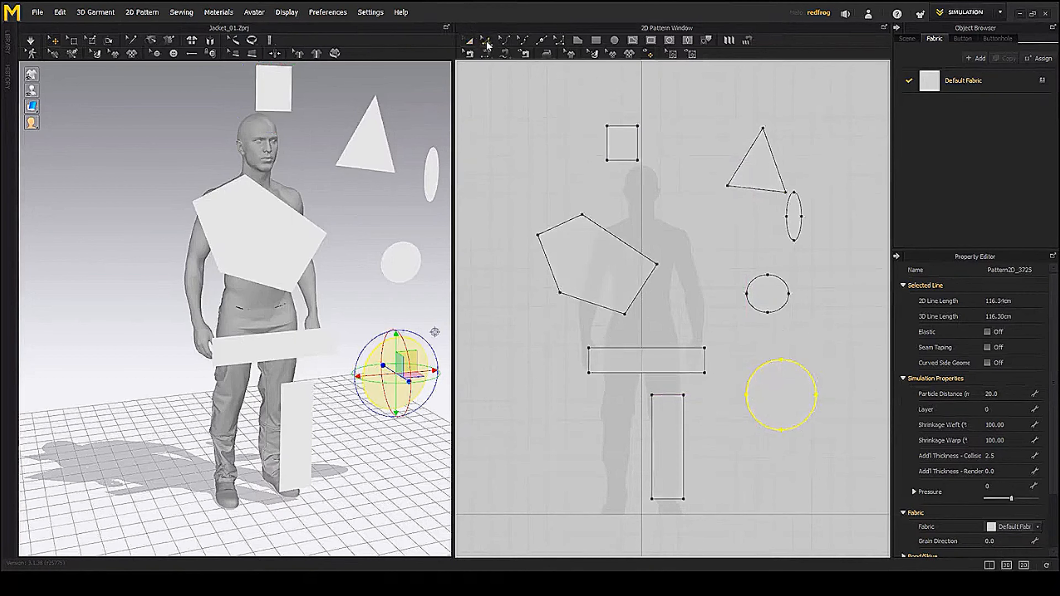
drag(656, 263, 712, 236)
drag(684, 276, 704, 289)
drag(705, 363, 723, 337)
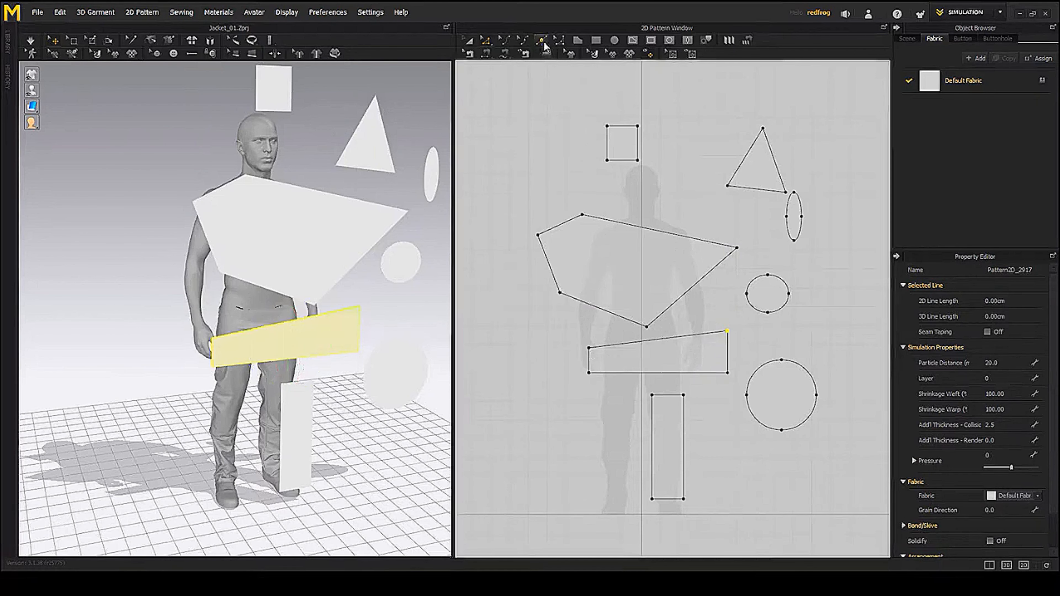
- Curve the large torso piece's upper edges and its lower-right edge outward, making the latter about 70 cm long
click(523, 40)
drag(675, 236, 673, 203)
drag(707, 287, 720, 294)
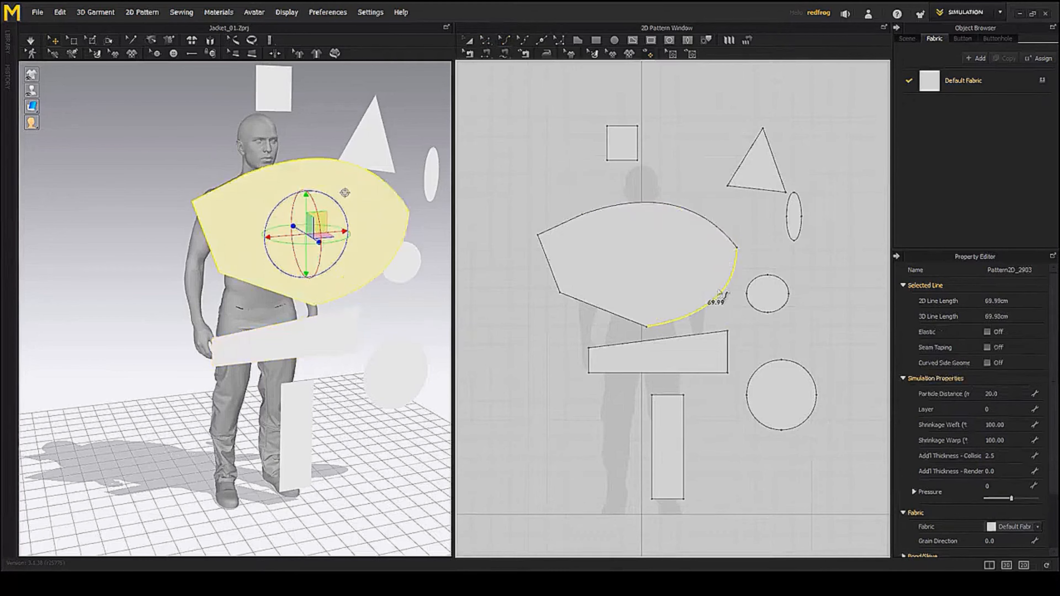
- Add curve points to bend the torso piece's bottom edge and the tall rectangle's right edge into S-curves
click(522, 41)
drag(576, 304, 621, 299)
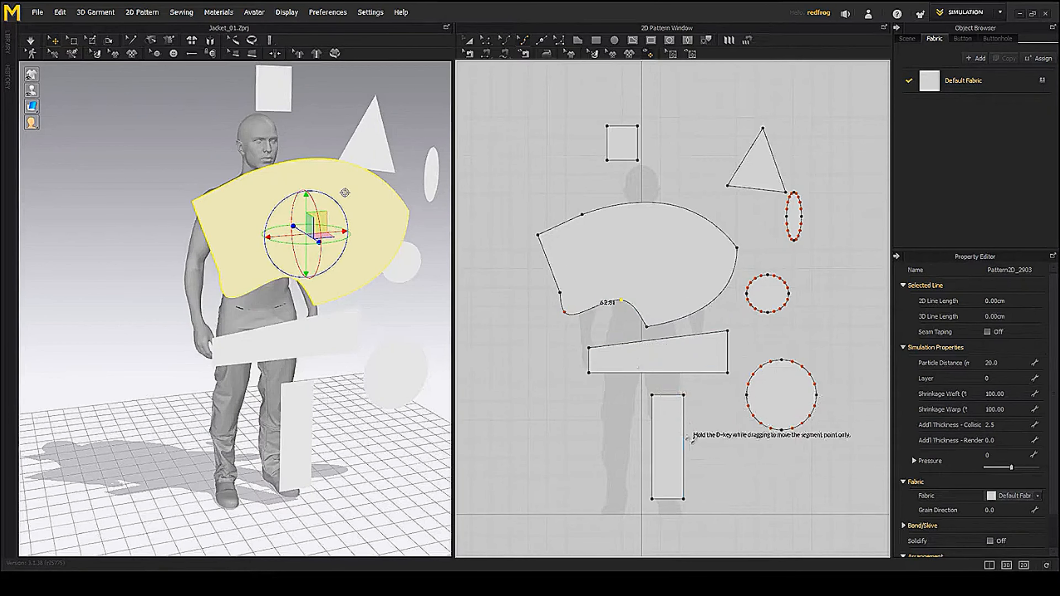
drag(684, 436, 685, 475)
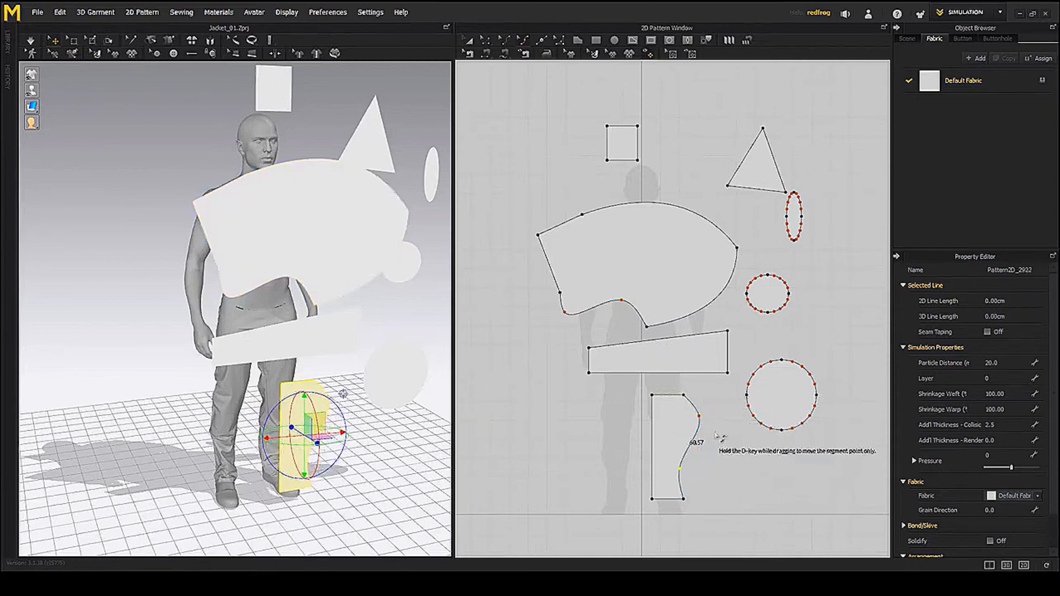
- Add three points along the triangle's left edge, pull the middle one out into a long spike and shift the upper one inward
click(541, 41)
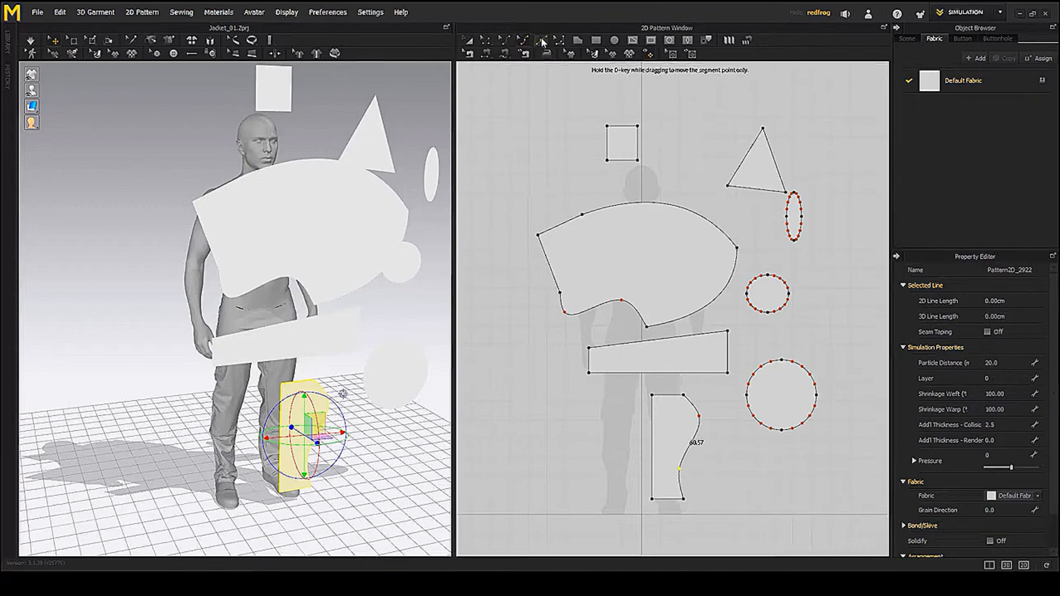
click(751, 146)
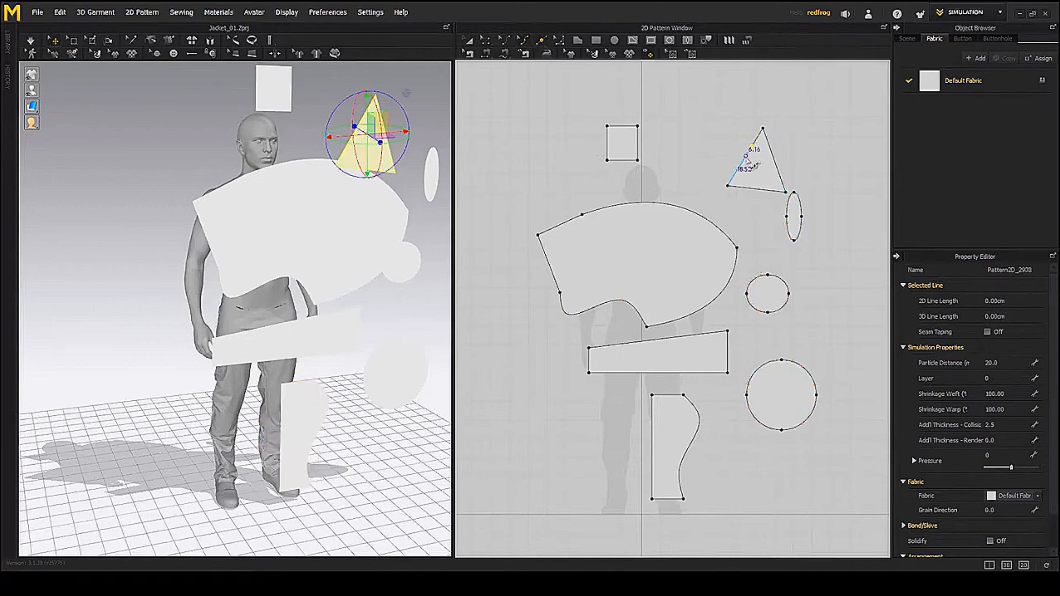
click(745, 180)
click(488, 39)
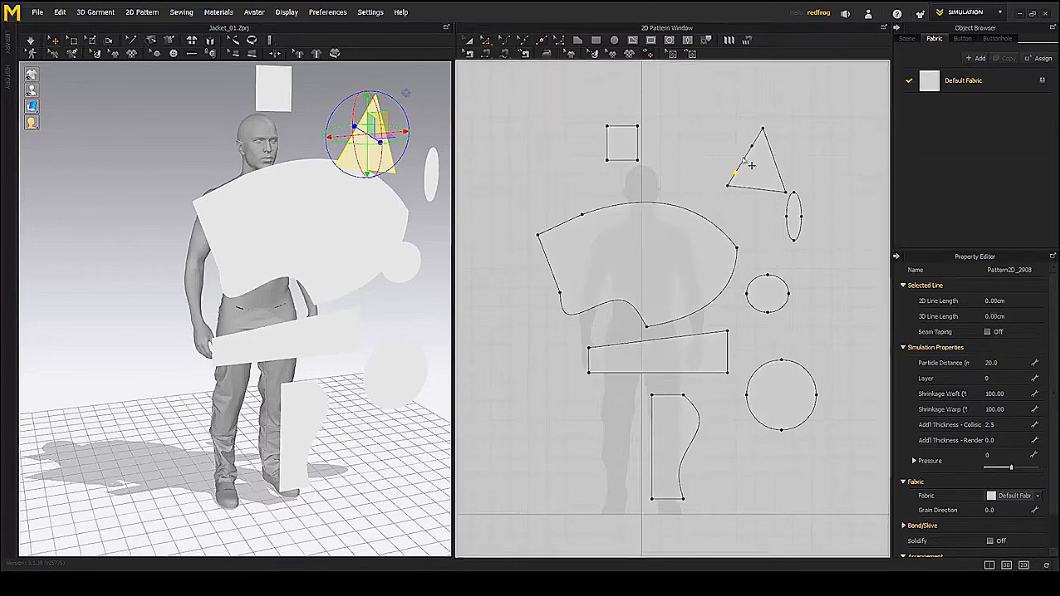
drag(744, 159, 675, 121)
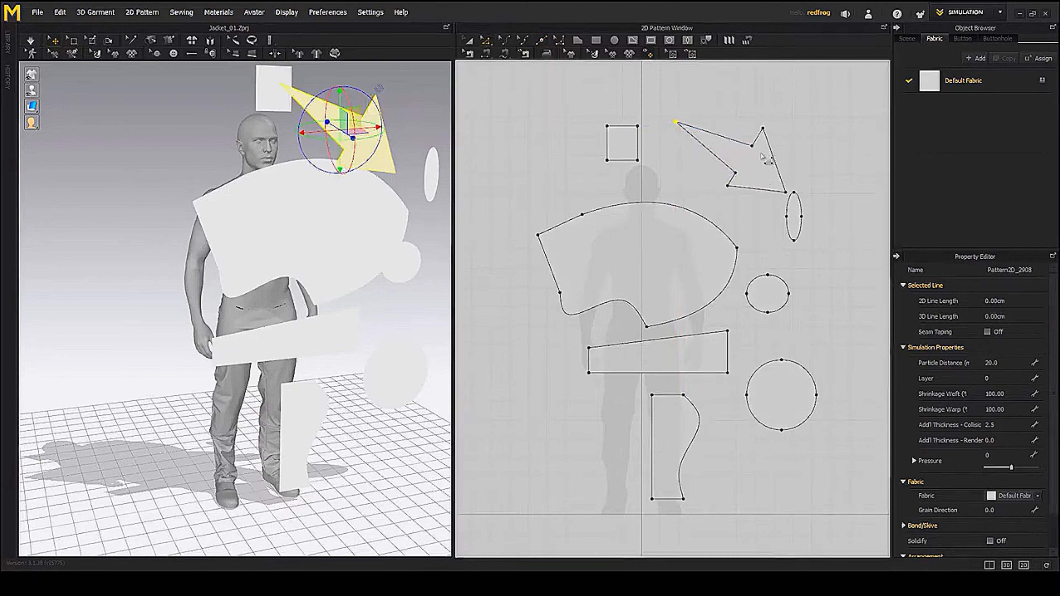
drag(752, 147, 759, 162)
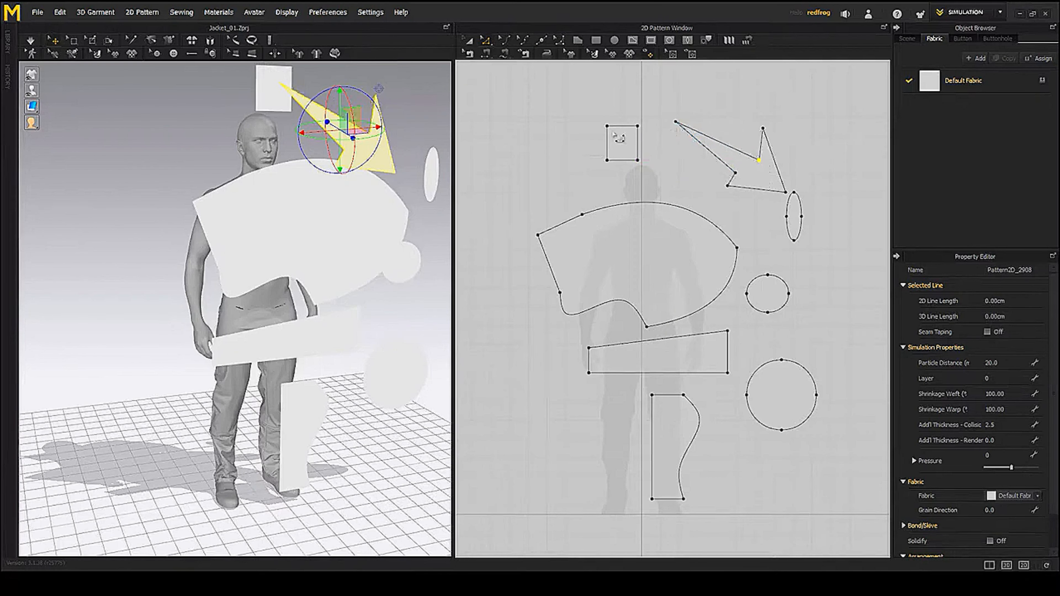
- Stretch the small square's top edge upward into a taller rectangle and simulate all the pattern pieces
click(621, 127)
mouse_move(621, 128)
mouse_down()
mouse_move(629, 85)
mouse_move(614, 134)
mouse_move(553, 97)
mouse_move(614, 108)
mouse_move(660, 90)
mouse_move(628, 115)
mouse_up()
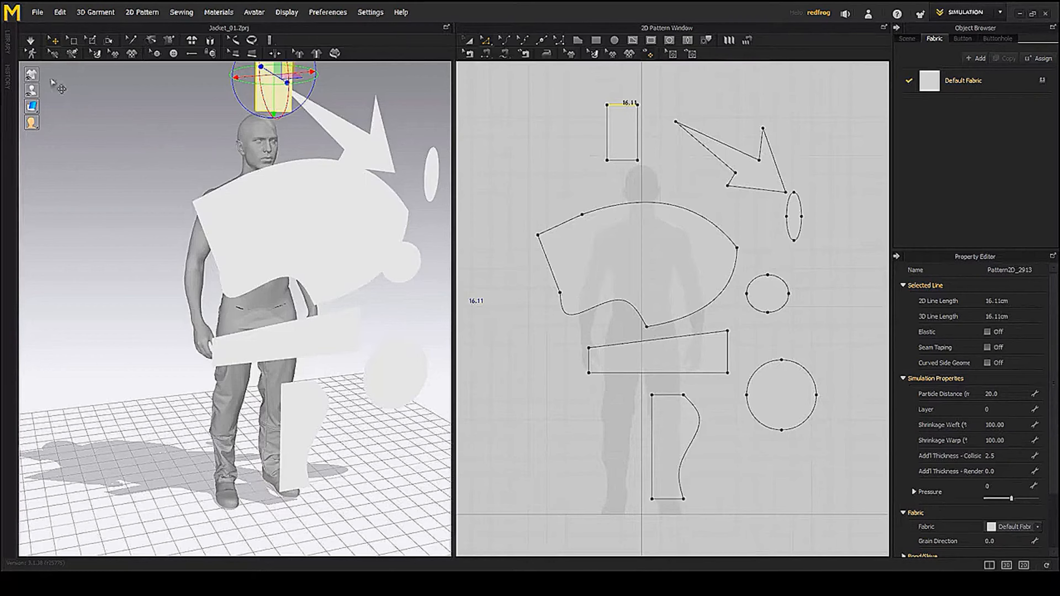
click(30, 40)
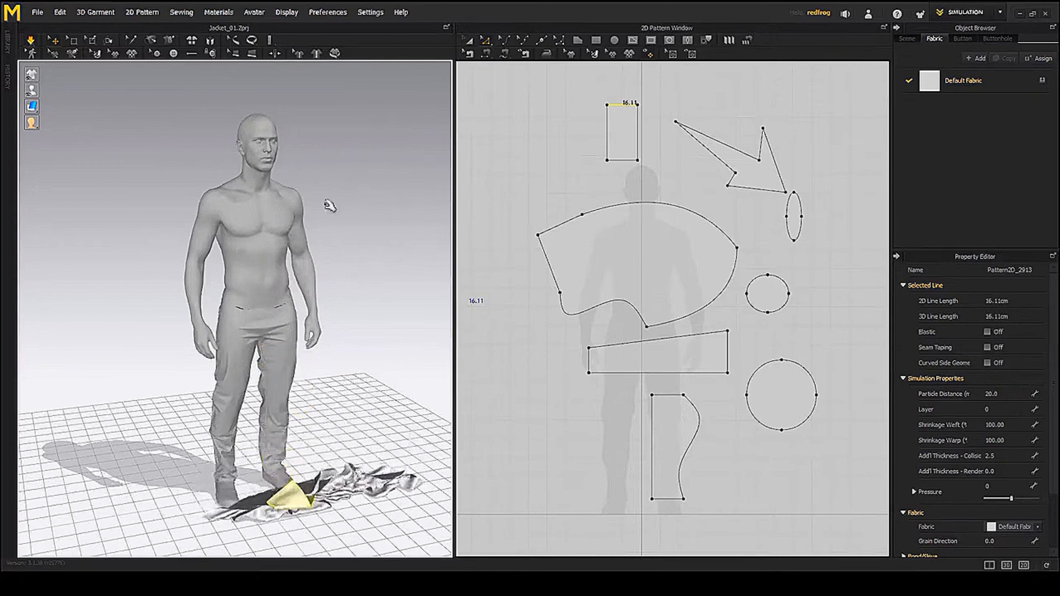
- View the avatar from the front and pull the fallen cloth pieces around beside and behind its feet during the simulation
right_drag(417, 514, 253, 473)
drag(252, 474, 48, 412)
drag(356, 469, 378, 309)
drag(311, 462, 336, 319)
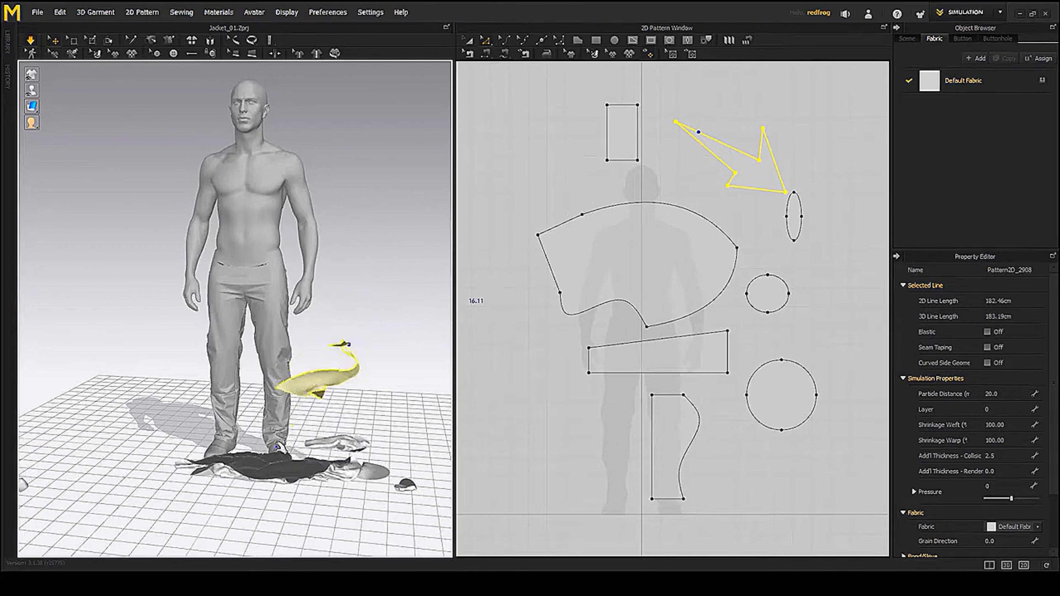
drag(240, 457, 246, 424)
drag(312, 469, 350, 350)
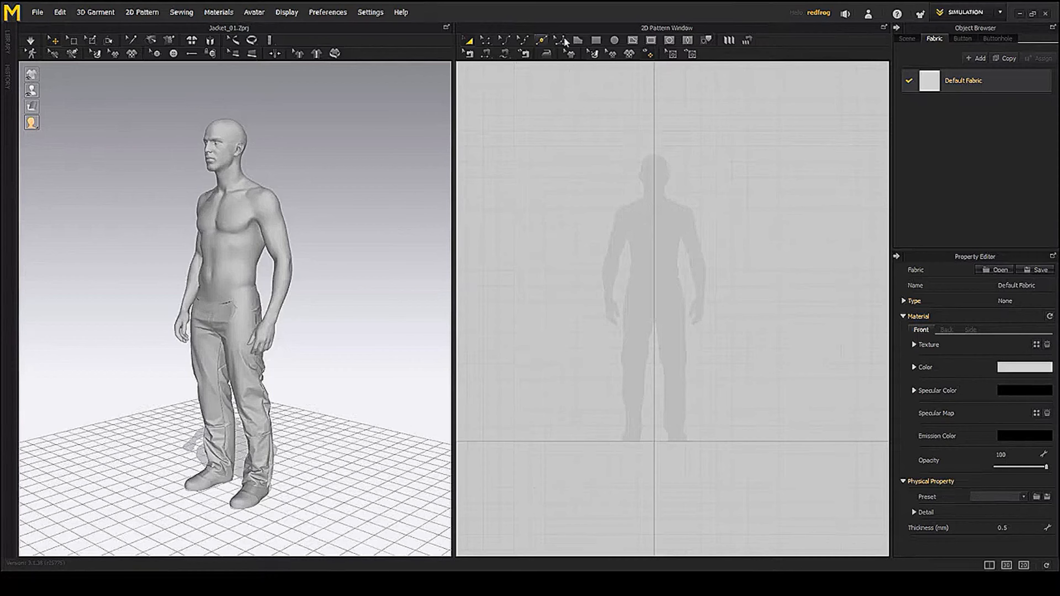
- Draw a large rectangle over the avatar silhouette, about 780 cm in perimeter, and add a new fabric named FABRIC 1REF
click(596, 40)
drag(518, 155, 866, 413)
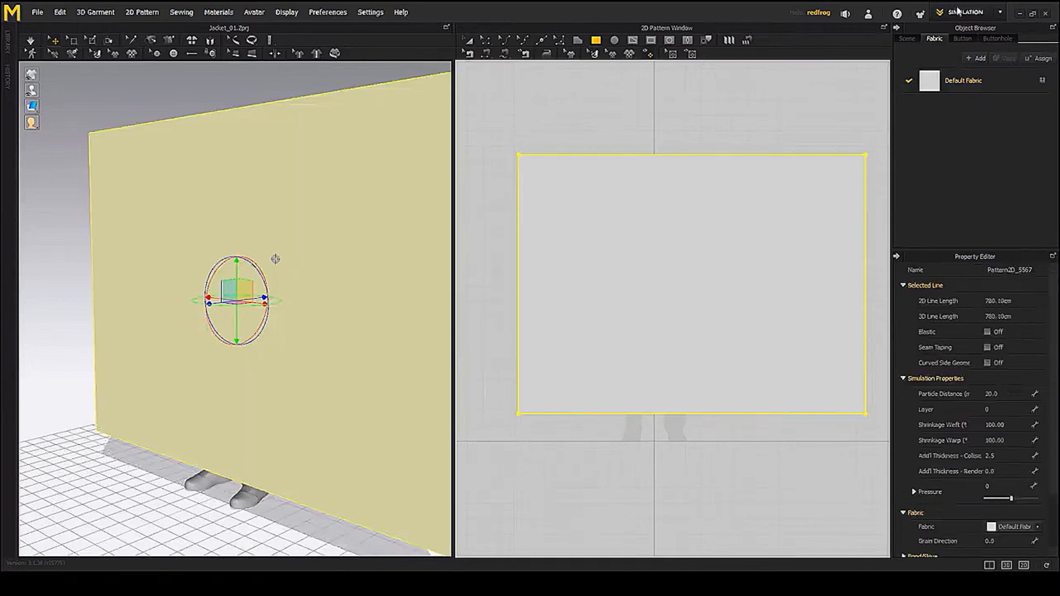
click(976, 59)
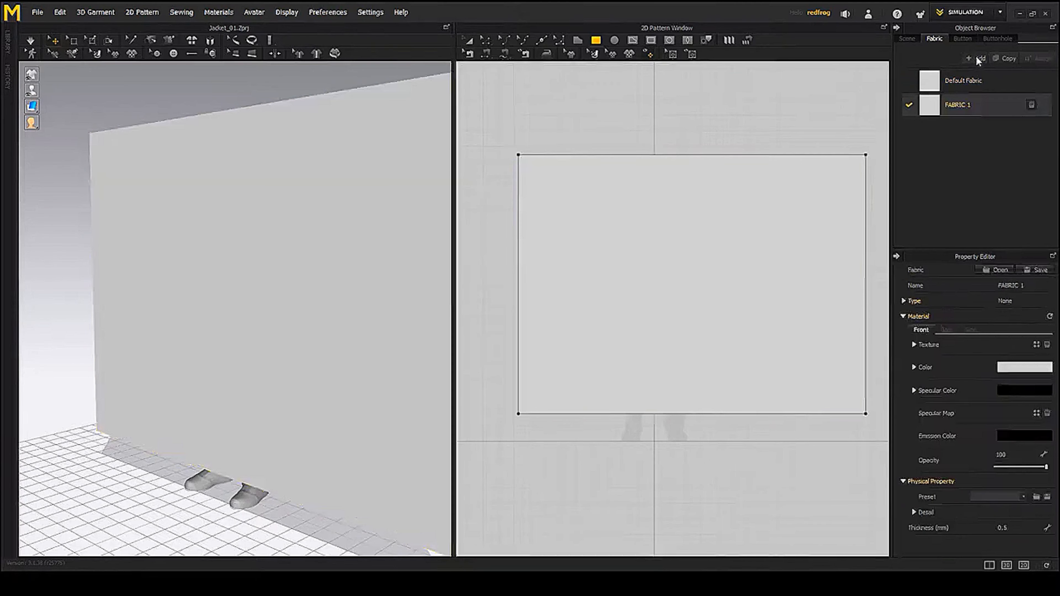
double_click(963, 105)
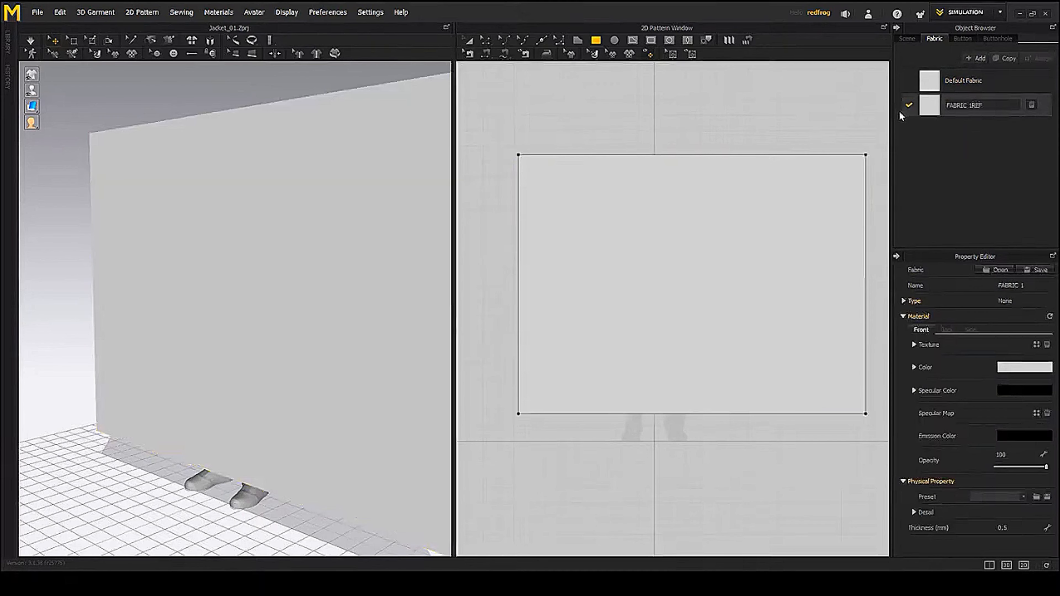
key(Return)
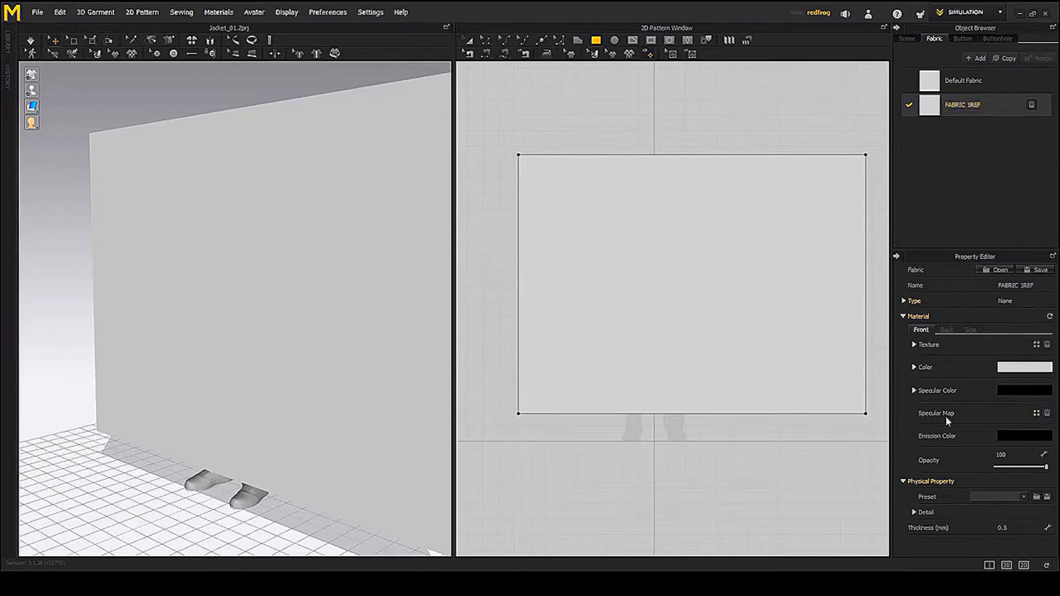
- Load PatternExamples_01.jpg from the ProjectFiles folder as the texture of FABRIC 1REF
click(1037, 344)
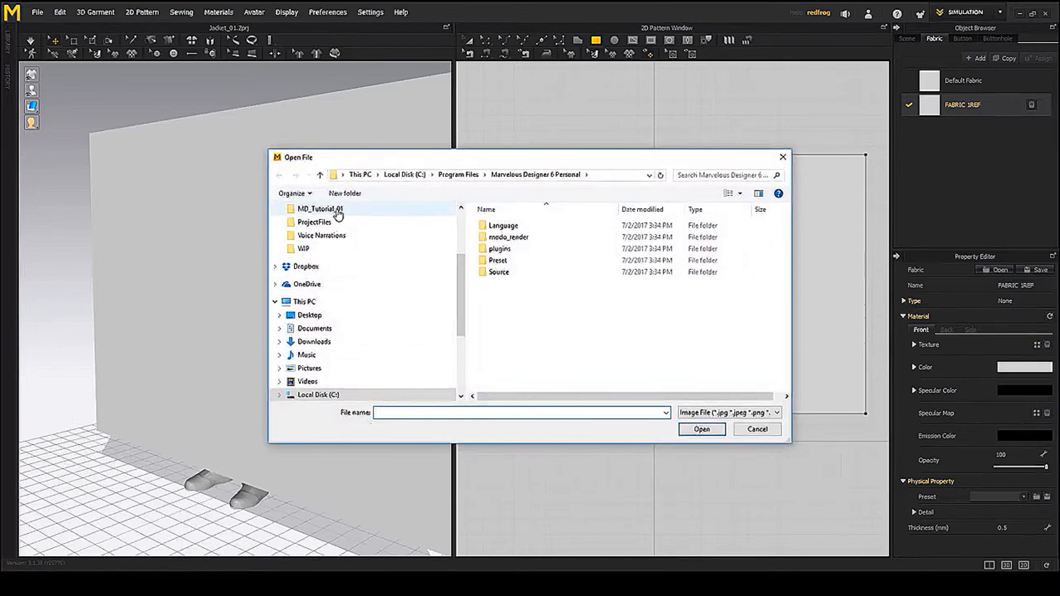
click(309, 208)
double_click(518, 227)
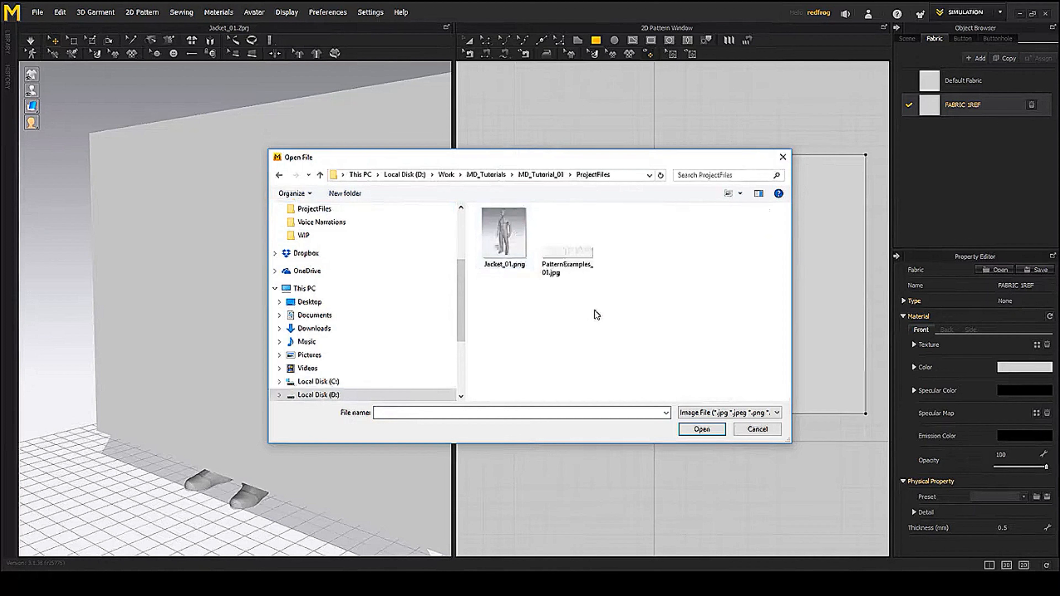
double_click(582, 263)
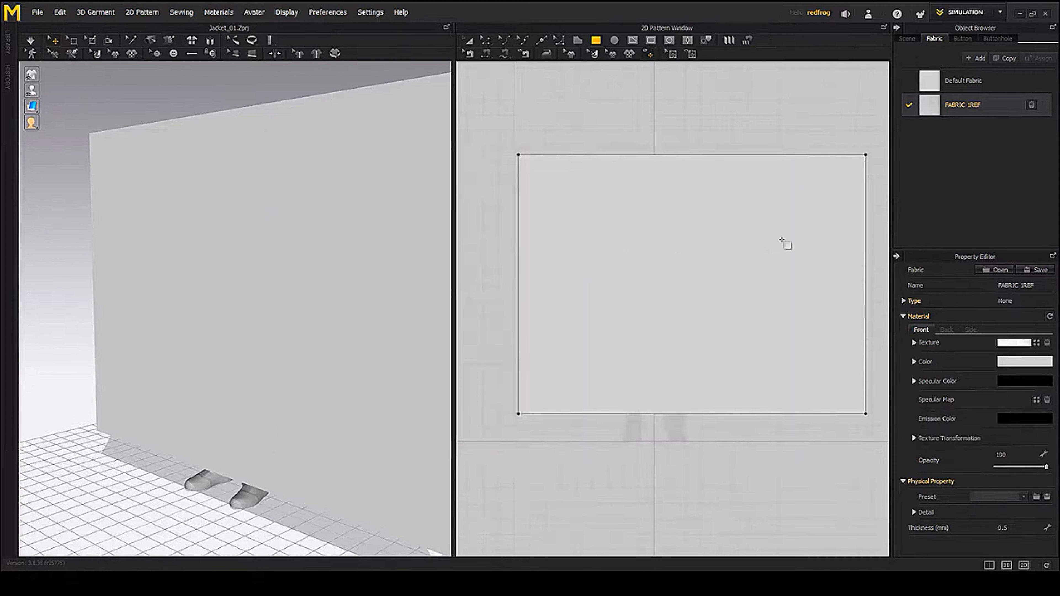
- Assign FABRIC 1REF to the large rectangle
click(469, 41)
click(630, 233)
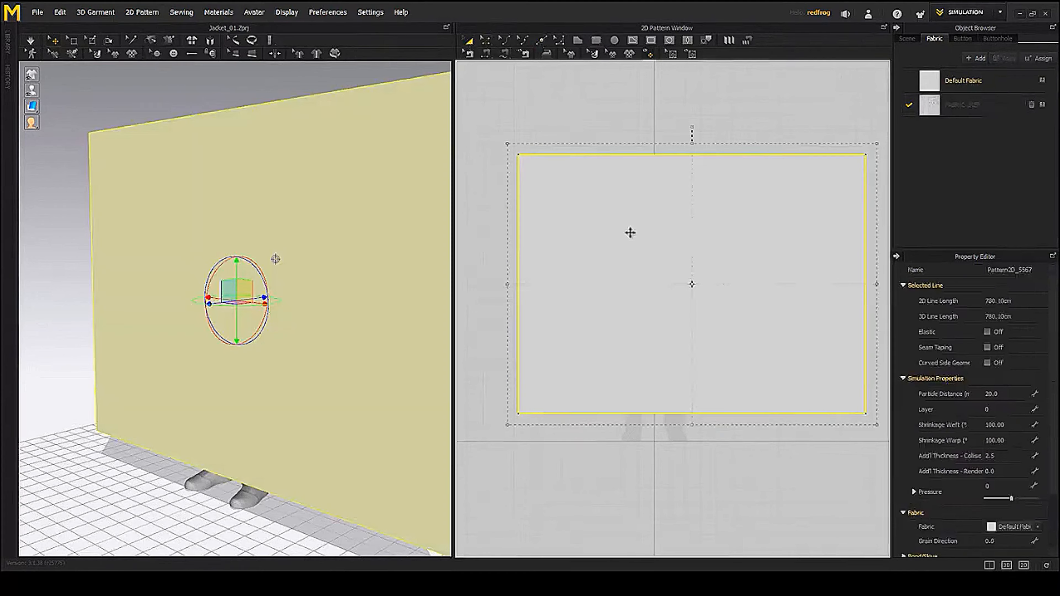
click(1025, 528)
click(1023, 541)
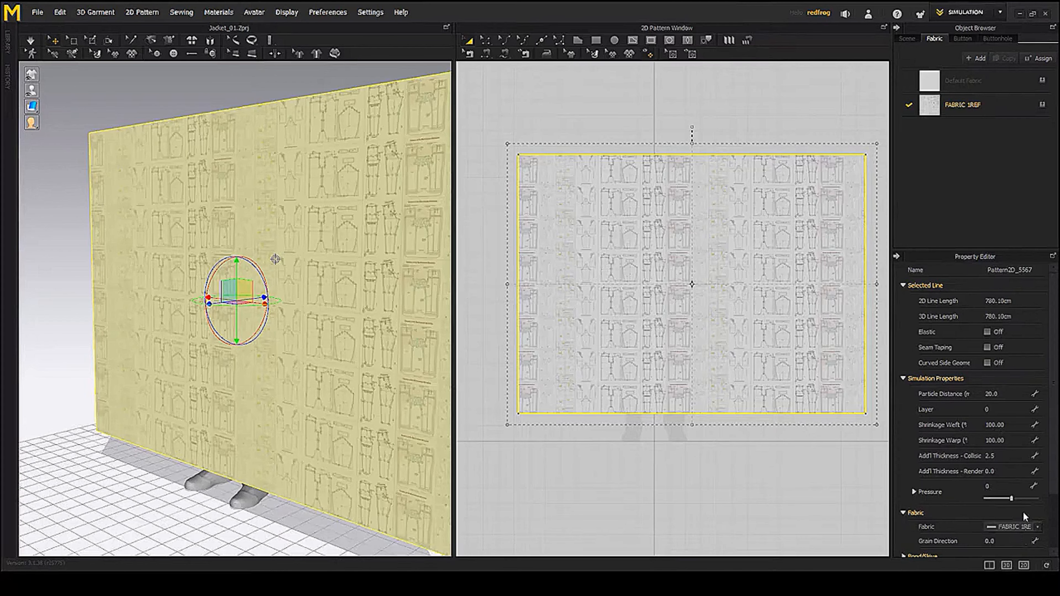
- Enlarge the texture on the rectangle and shift it so the torso and vest patterns lie fully within the piece
middle_drag(783, 276, 757, 279)
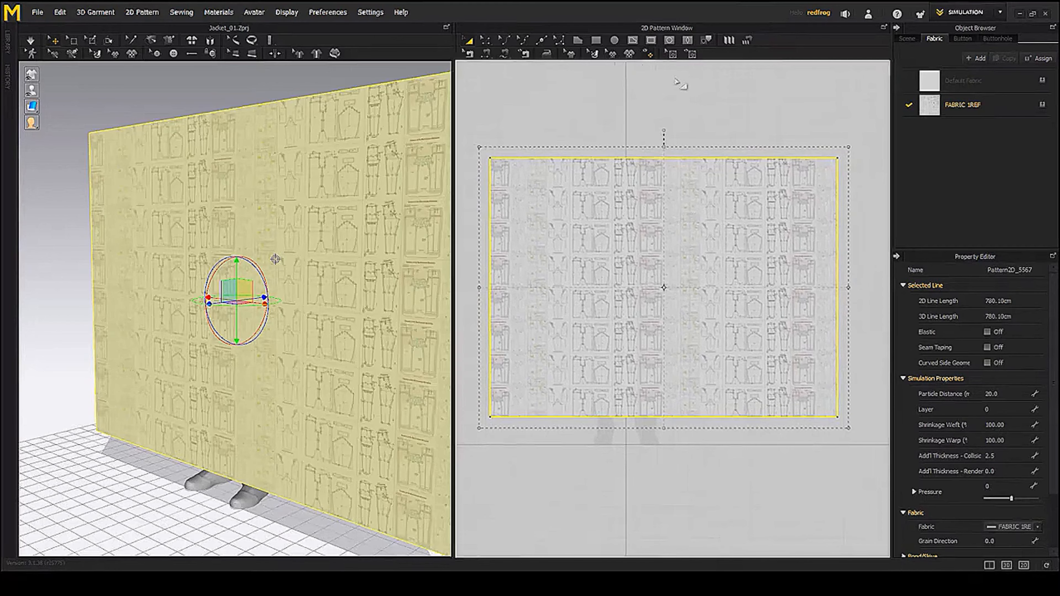
click(592, 53)
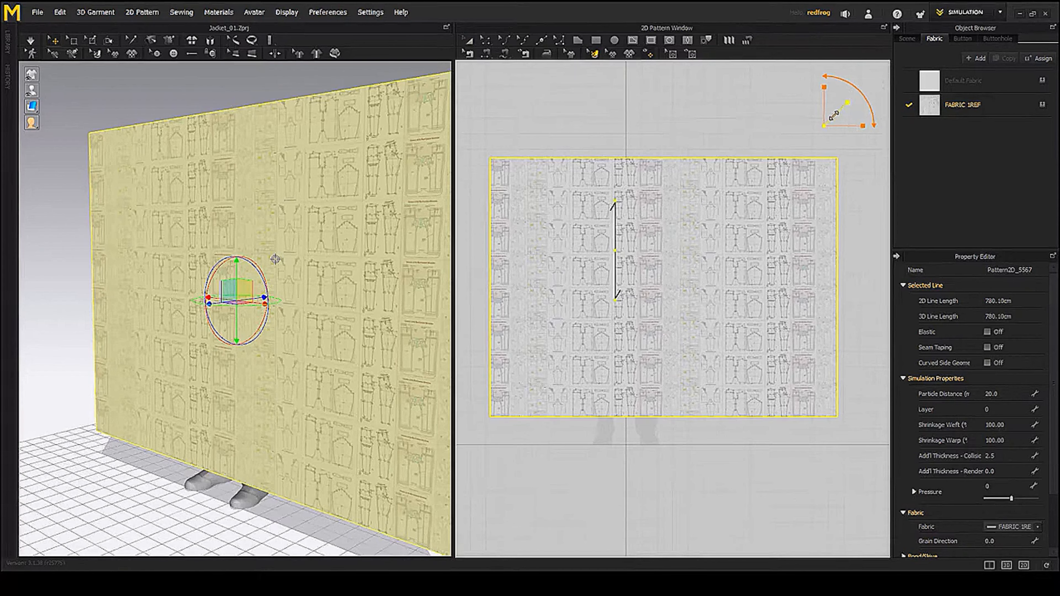
drag(833, 115, 807, 157)
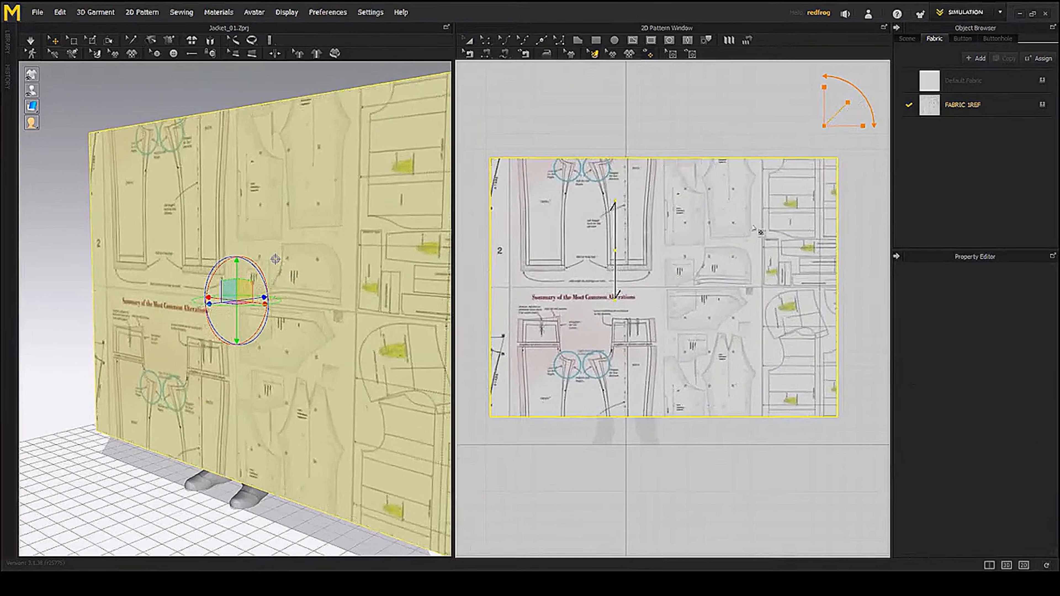
drag(753, 226, 678, 293)
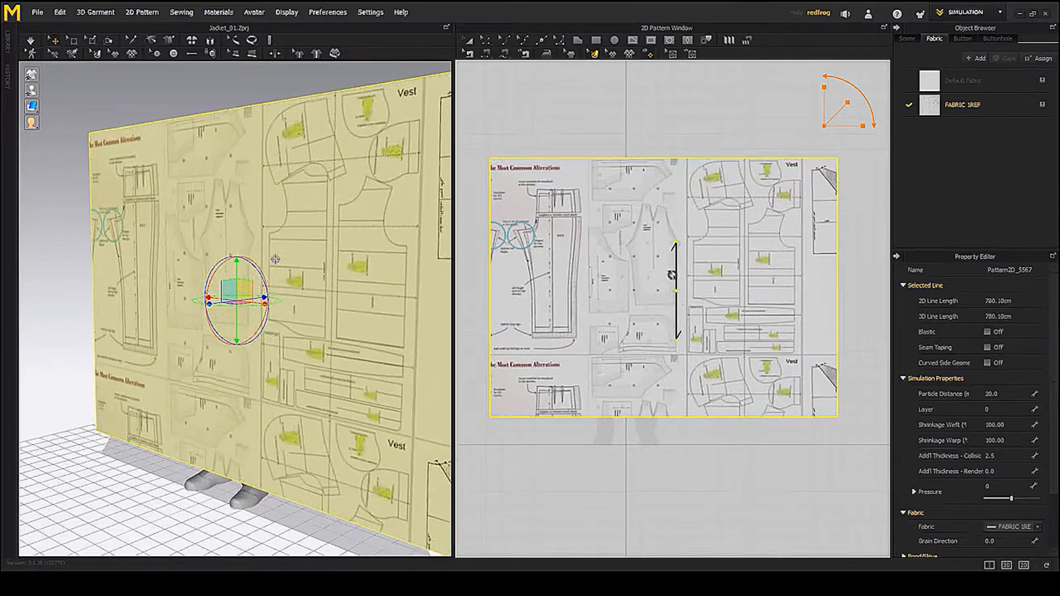
- Trace the narrow torso piece numbered 21 to 23 as a closed internal polygon, about 55 cm tall and 26 cm wide at the base
scroll(671, 275, up, 3)
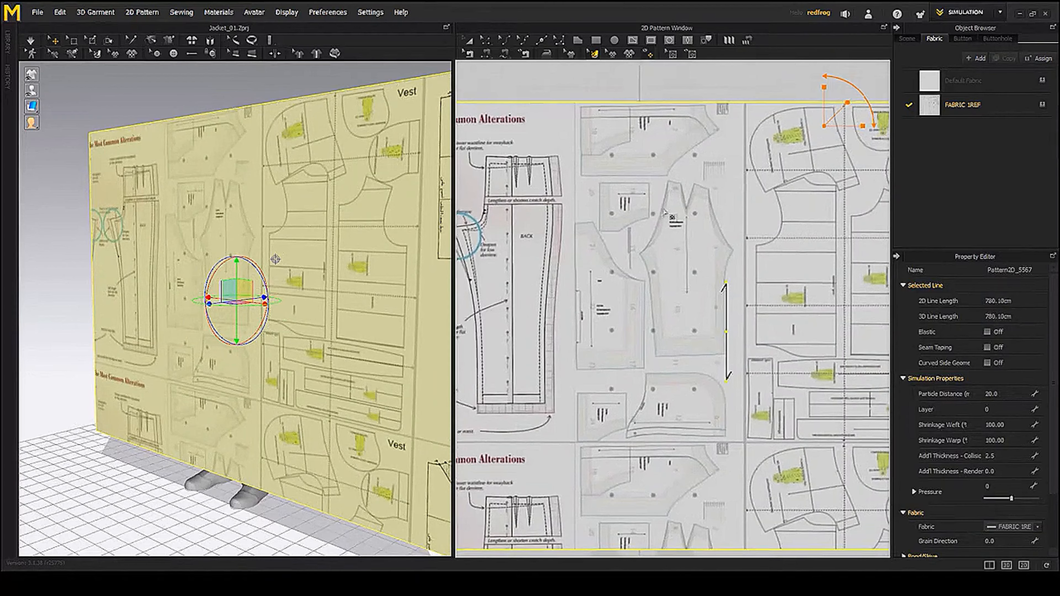
middle_drag(746, 217, 739, 235)
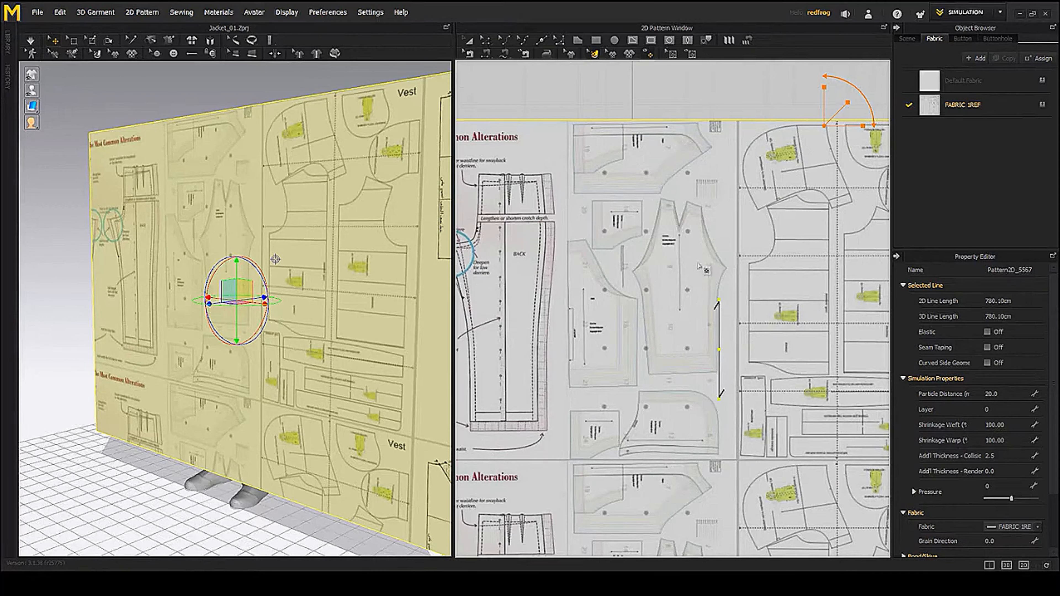
middle_drag(701, 264, 703, 267)
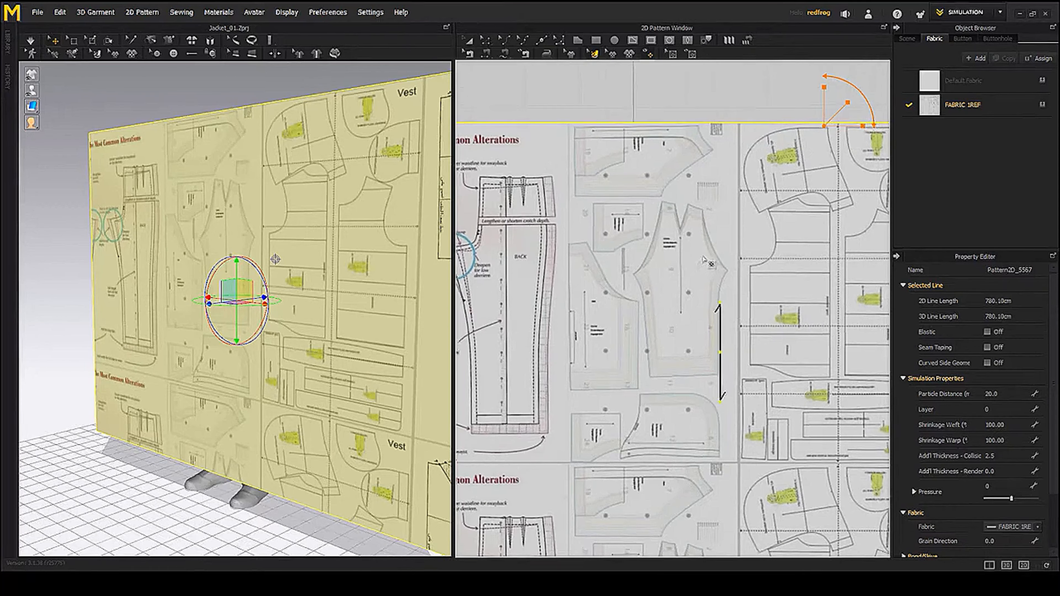
middle_drag(732, 348, 736, 343)
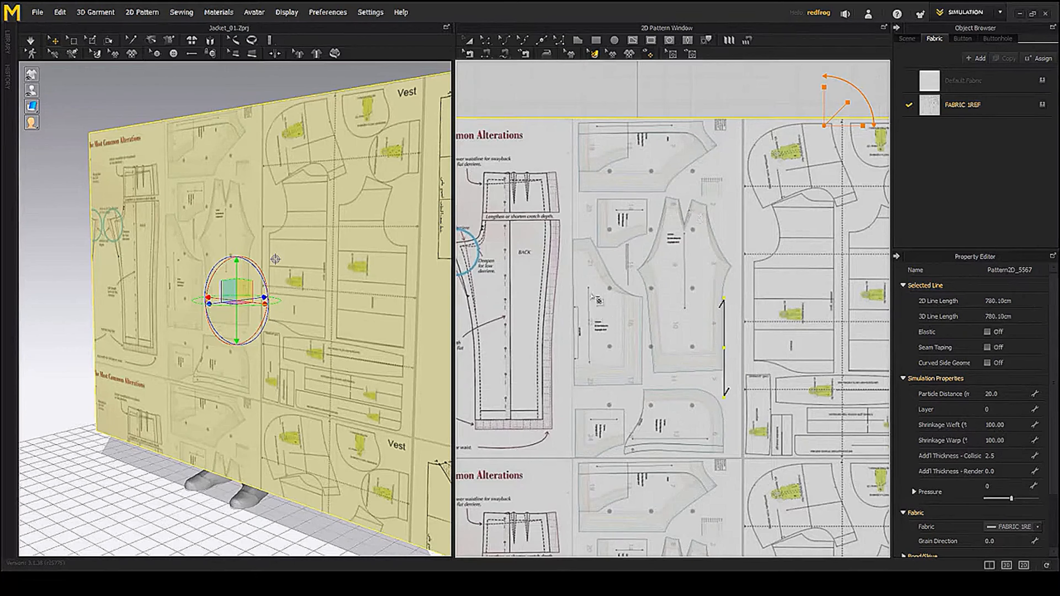
middle_drag(754, 193, 767, 202)
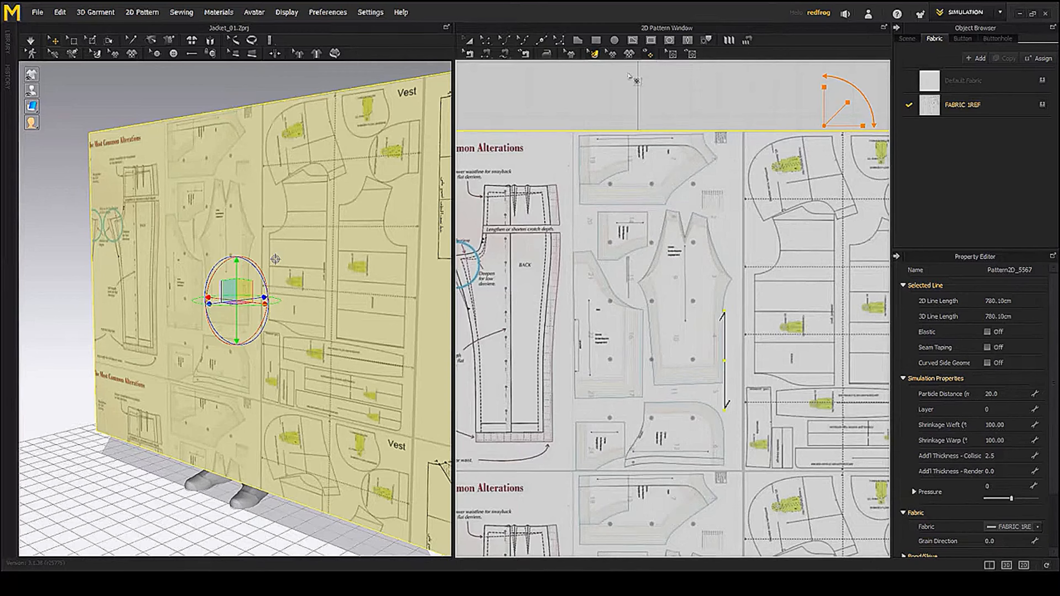
click(632, 40)
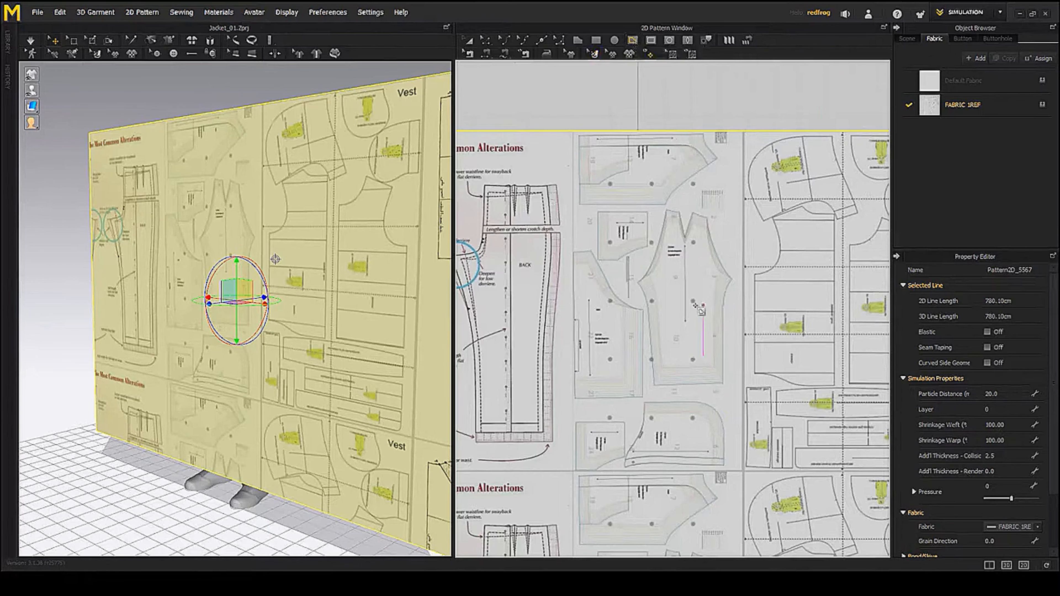
scroll(701, 311, up, 5)
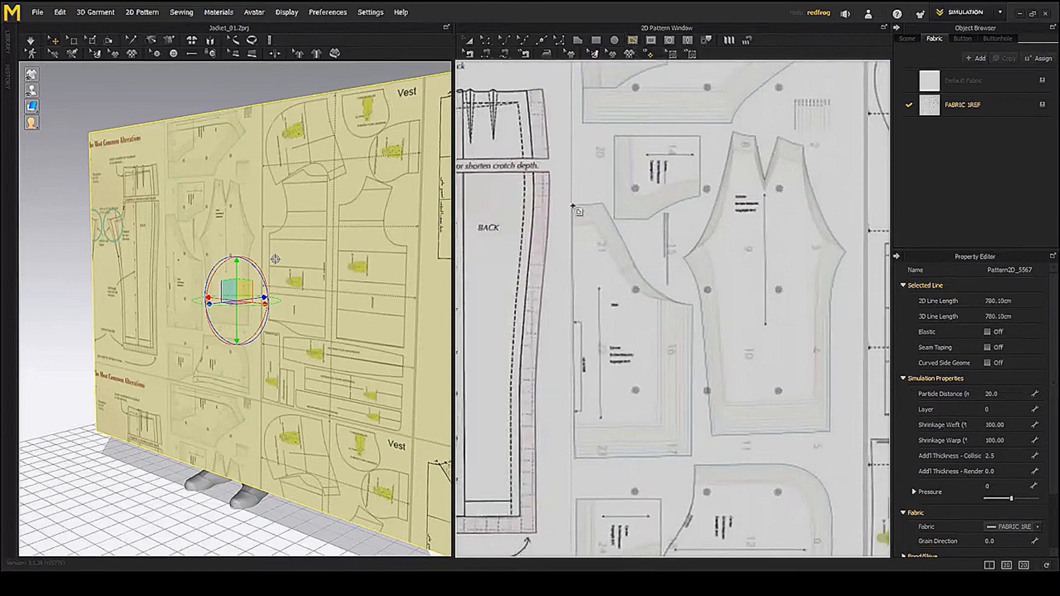
click(574, 458)
click(692, 456)
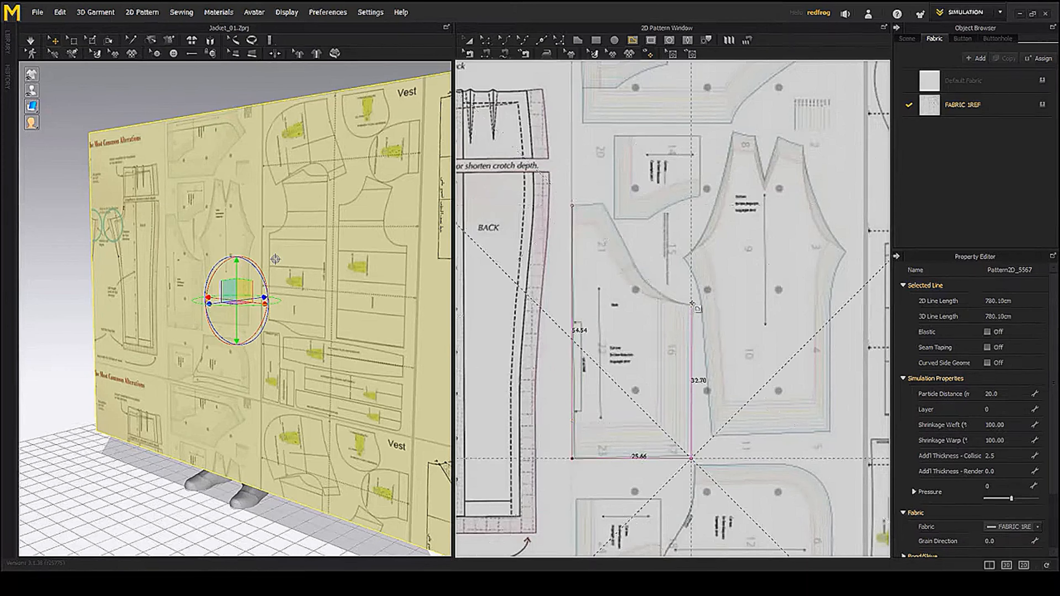
click(691, 305)
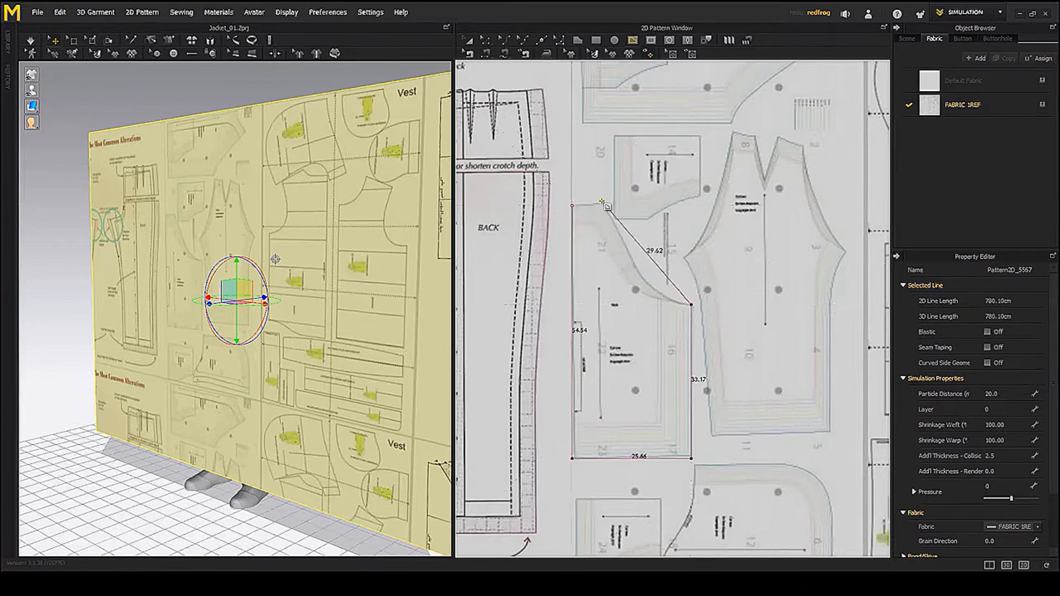
click(571, 204)
- Add curve points to the traced piece's slanted edge and bend it along the reference armhole, making it about 31 cm long
click(504, 40)
scroll(624, 299, up, 3)
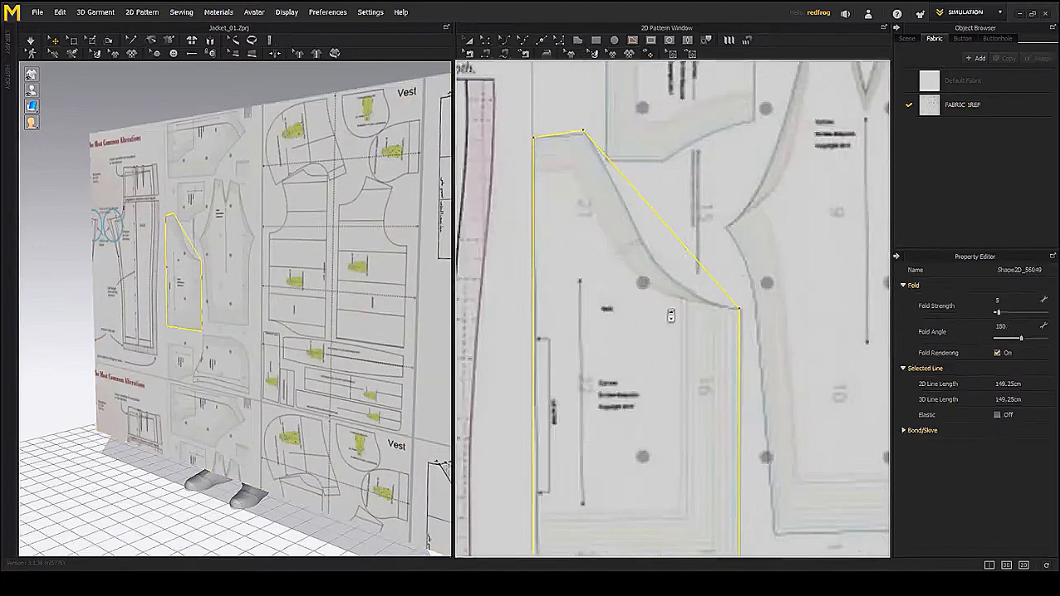
middle_drag(721, 246, 703, 242)
click(527, 40)
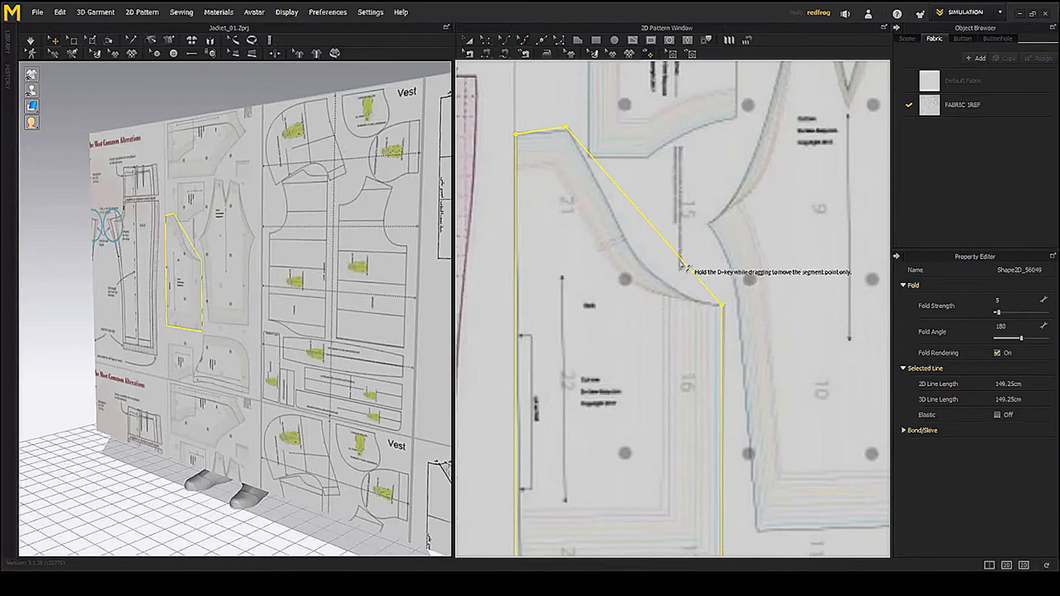
drag(688, 266, 699, 300)
drag(601, 207, 602, 193)
drag(696, 302, 634, 291)
scroll(693, 284, up, 5)
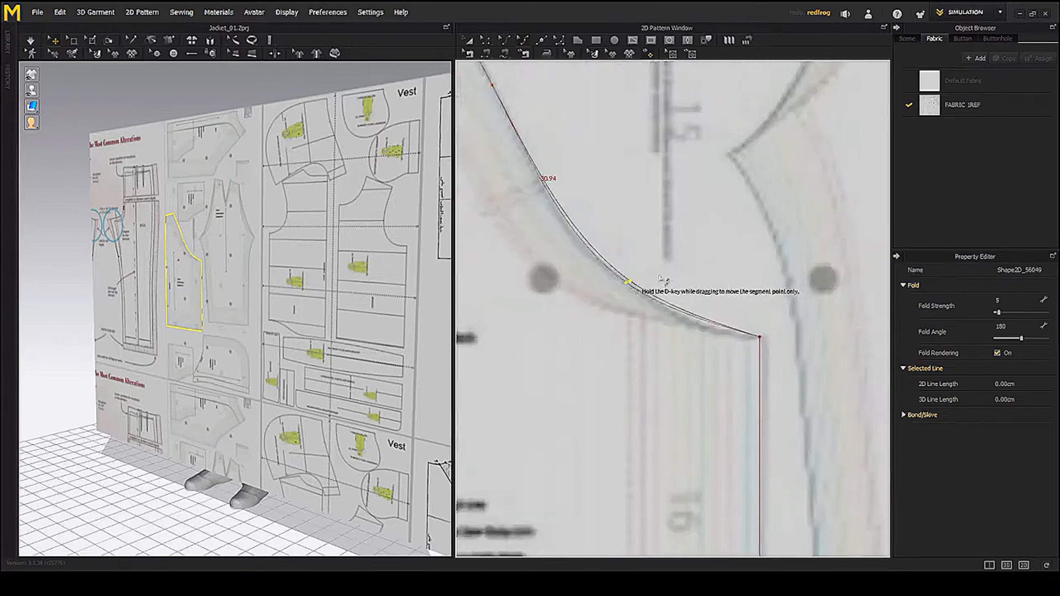
- Adjust the traced piece's upper armhole corner and curve its short top edge to match the reference line
scroll(705, 264, down, 4)
middle_drag(738, 243, 759, 294)
scroll(515, 128, up, 5)
middle_drag(623, 175, 636, 198)
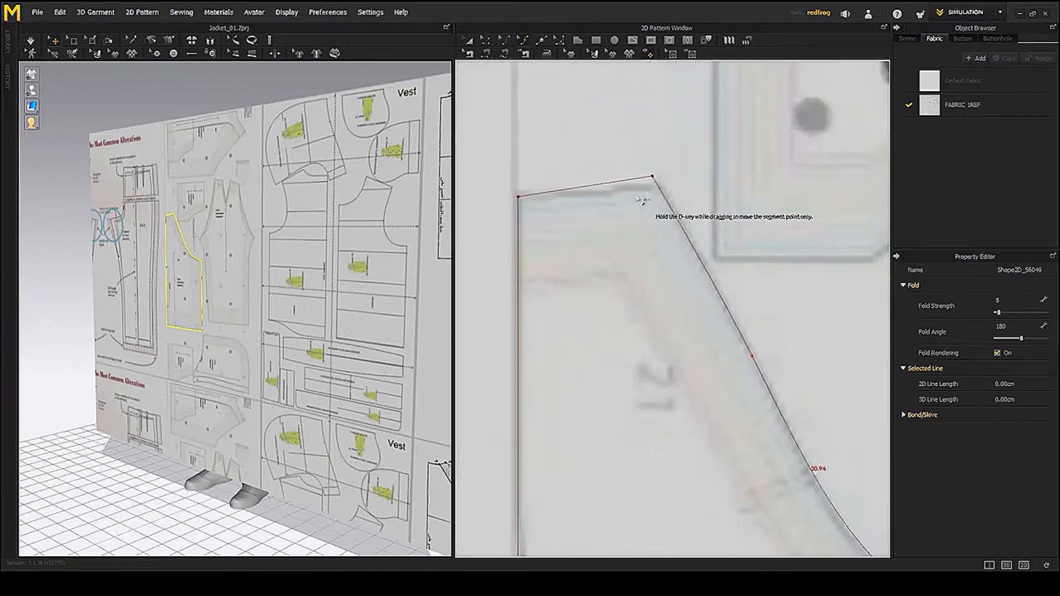
mouse_move(643, 199)
mouse_down()
mouse_move(626, 184)
mouse_move(656, 184)
mouse_up()
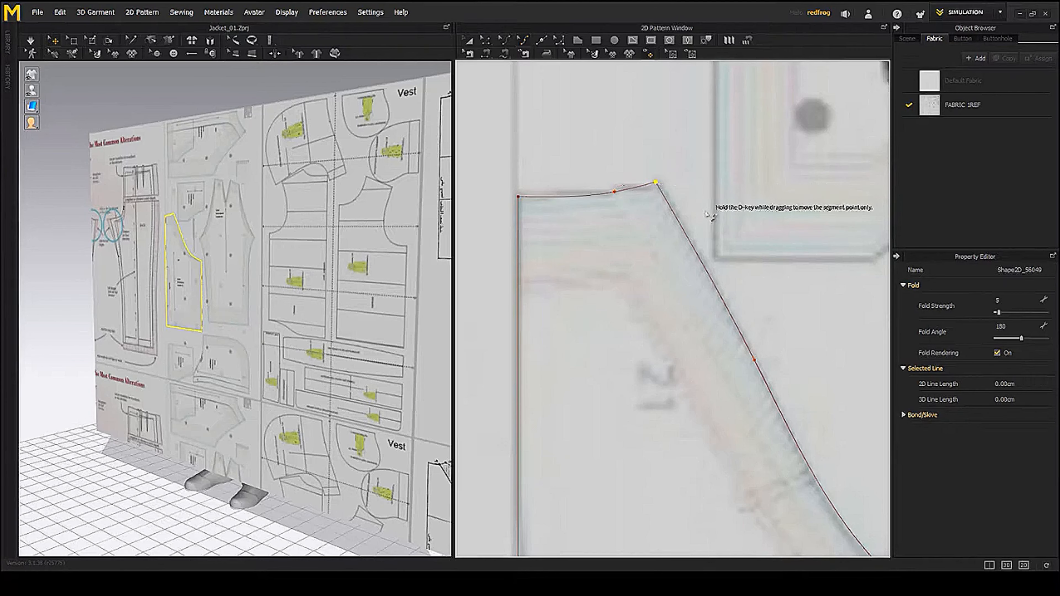
- Trace the torso piece numbered 8 to 11 as a closed internal polygon with a V notch, about 25 cm wide at the base
scroll(709, 238, down, 5)
middle_drag(839, 304, 642, 256)
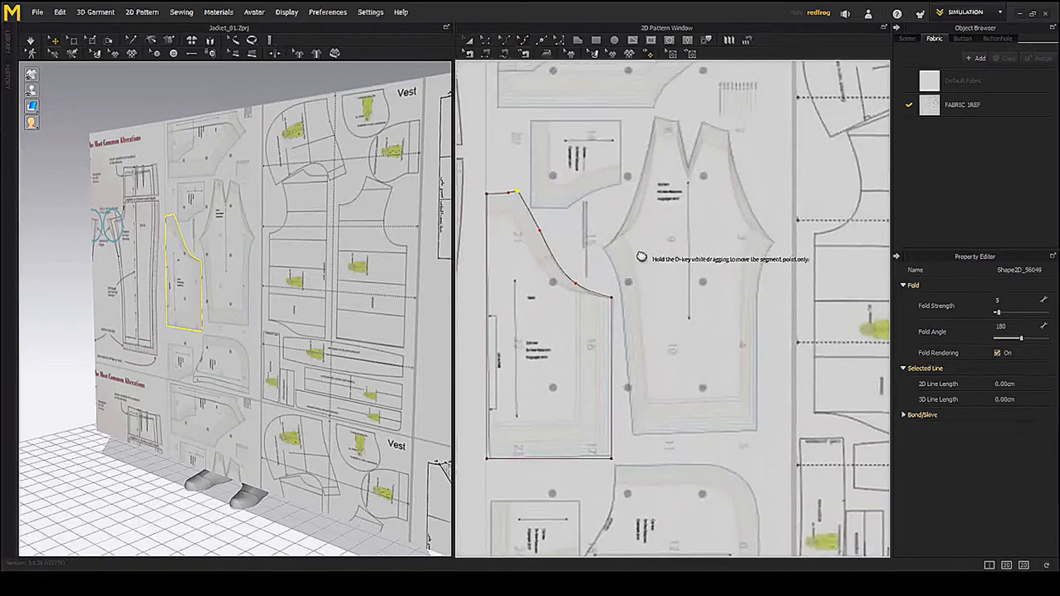
click(632, 40)
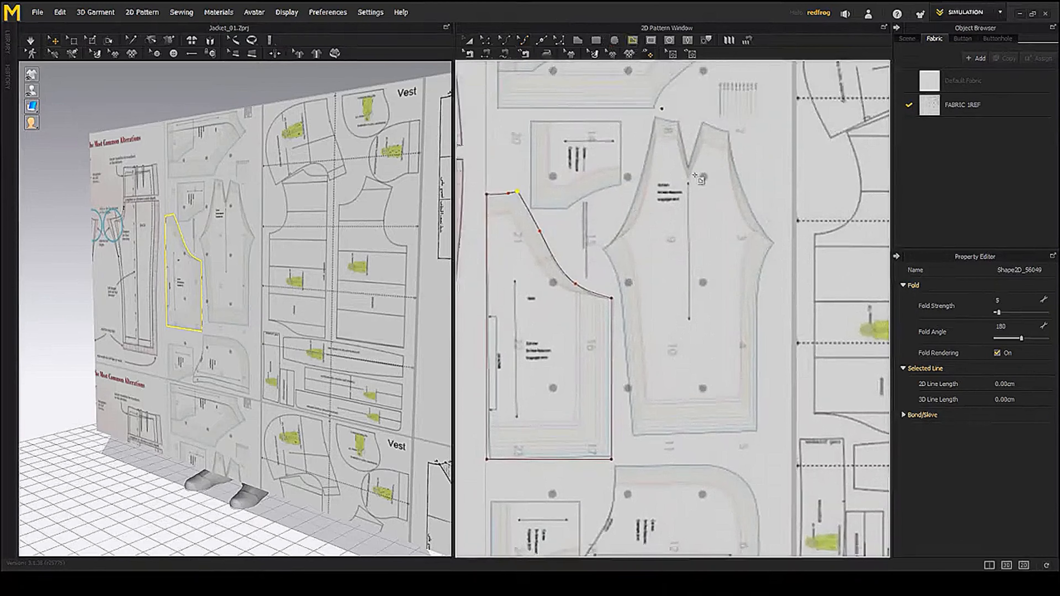
middle_drag(658, 119, 653, 128)
click(649, 126)
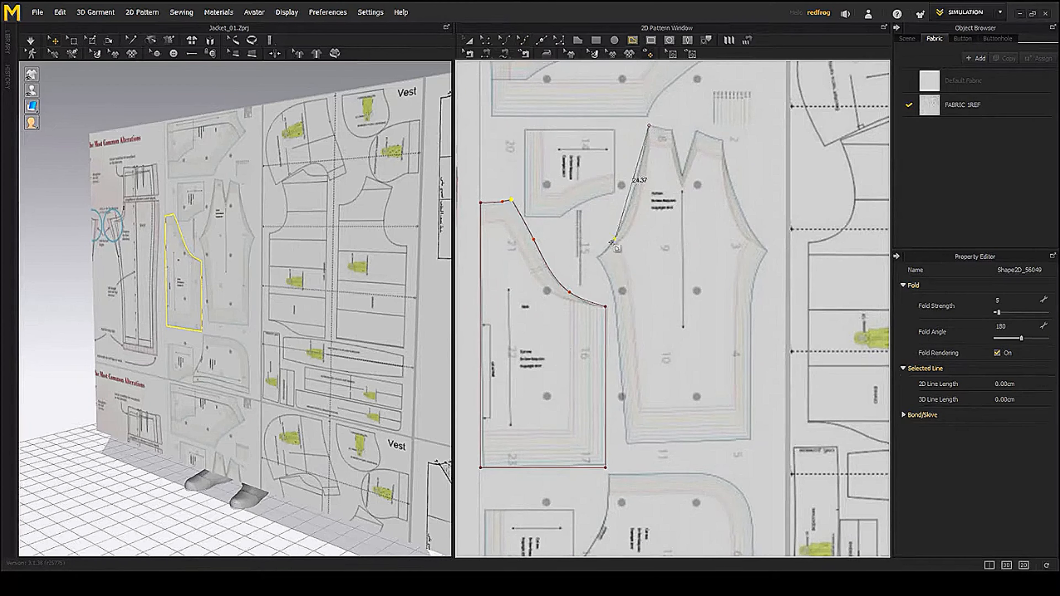
click(598, 257)
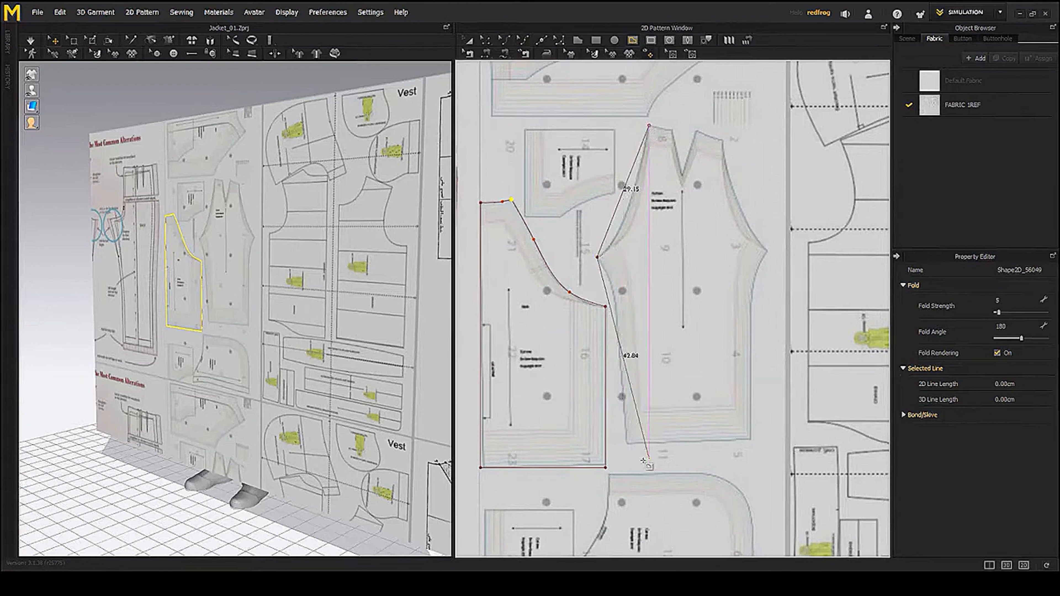
click(632, 443)
click(751, 442)
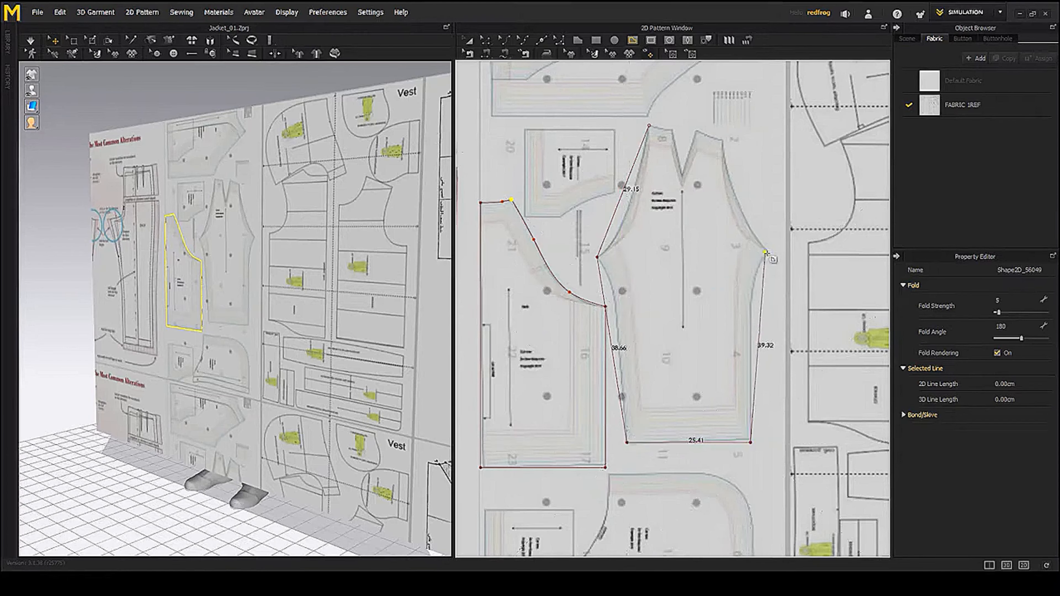
click(768, 252)
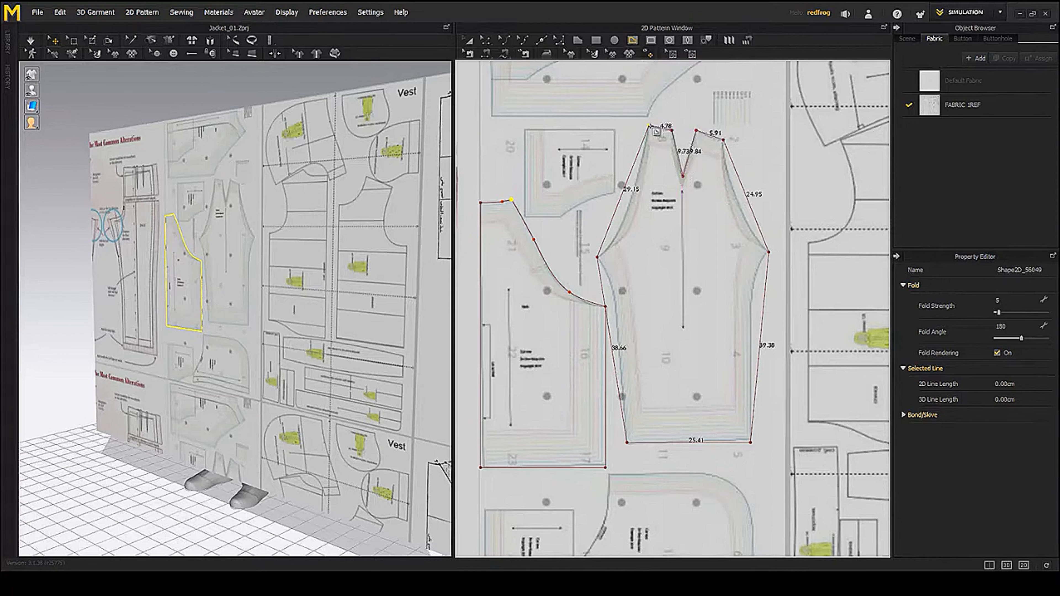
click(650, 127)
- Add curve points to the notched torso piece's two upper side edges and bend them along the reference, about 30 cm and 25 cm long
click(523, 41)
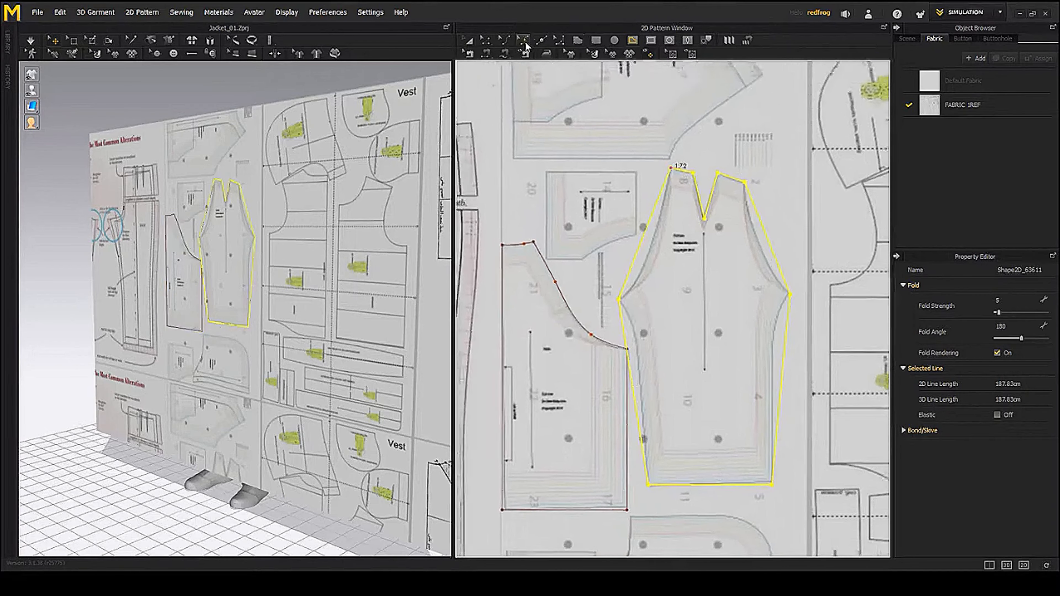
middle_drag(777, 361, 719, 337)
scroll(604, 230, up, 4)
middle_drag(622, 334, 622, 253)
drag(578, 269, 572, 326)
drag(636, 208, 629, 205)
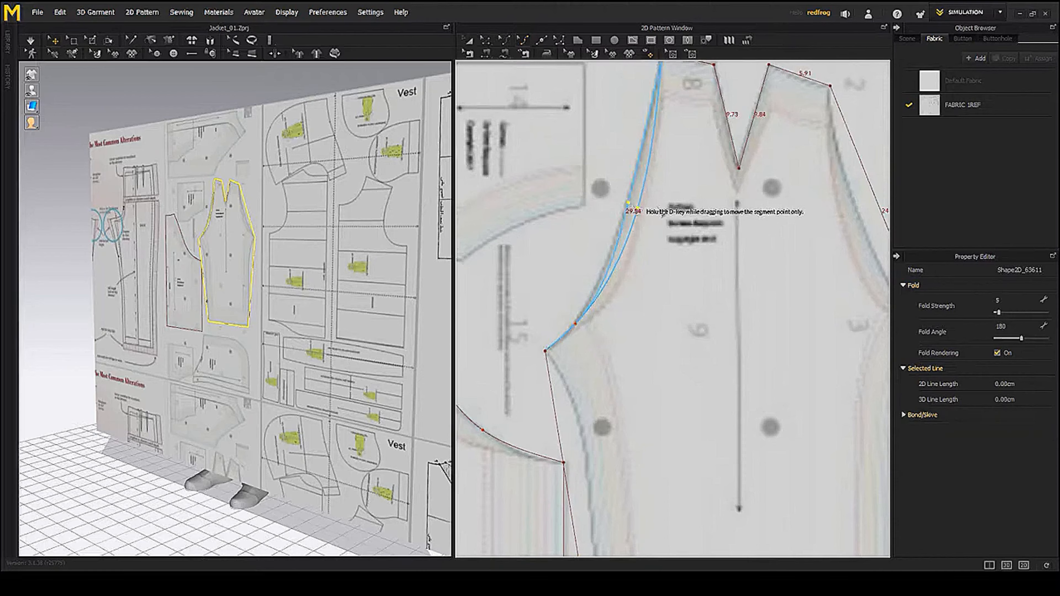
scroll(635, 209, down, 4)
drag(751, 249, 760, 291)
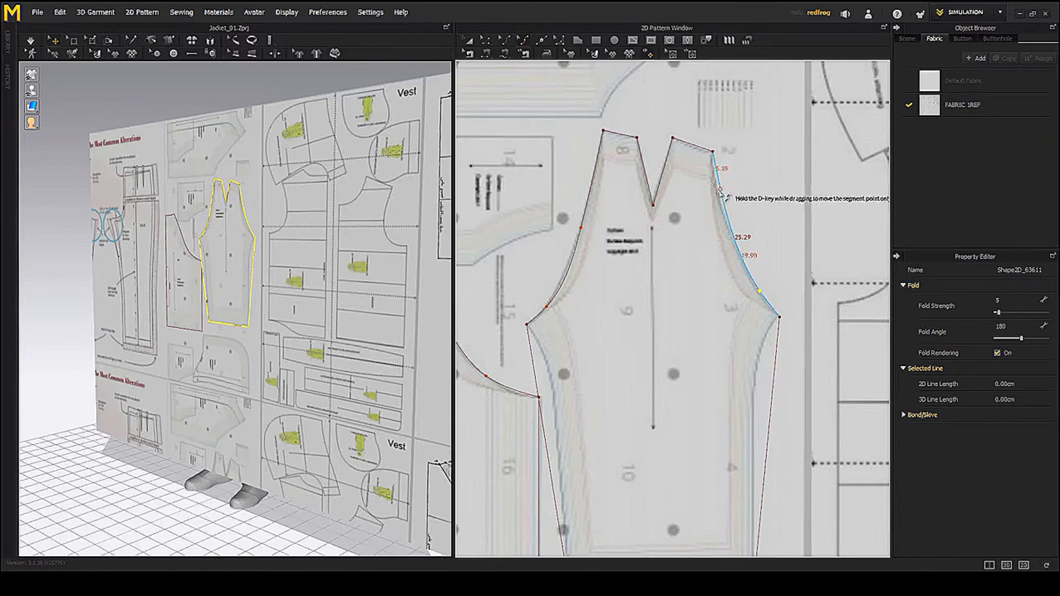
drag(720, 190, 717, 190)
- Bend the notched piece's two lower side edges inward with curve points along the reference lines, about 39 to 40 cm long
middle_drag(783, 380, 755, 265)
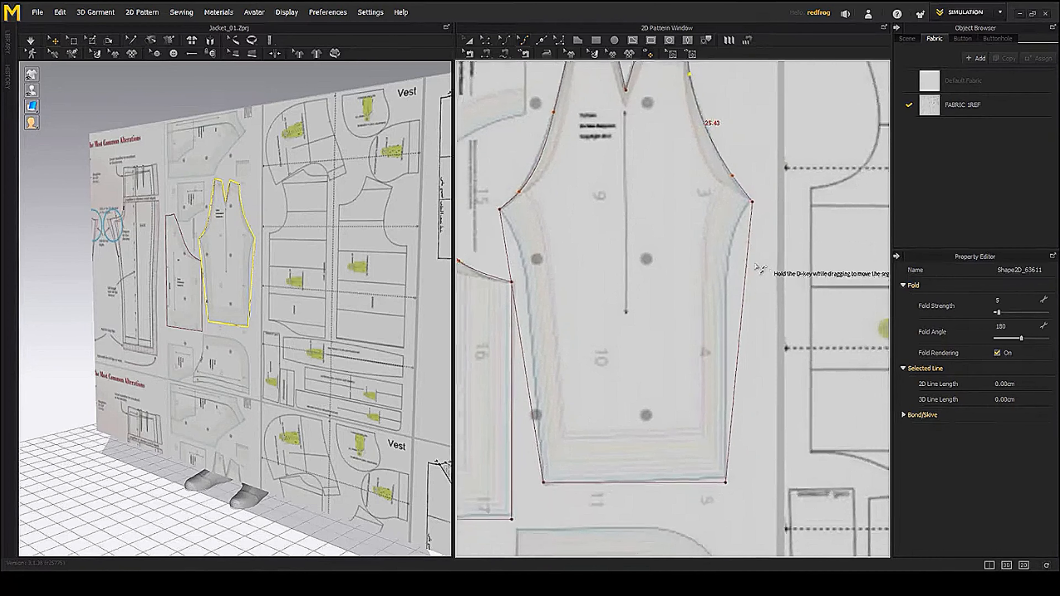
drag(743, 230, 725, 315)
middle_drag(556, 258, 629, 246)
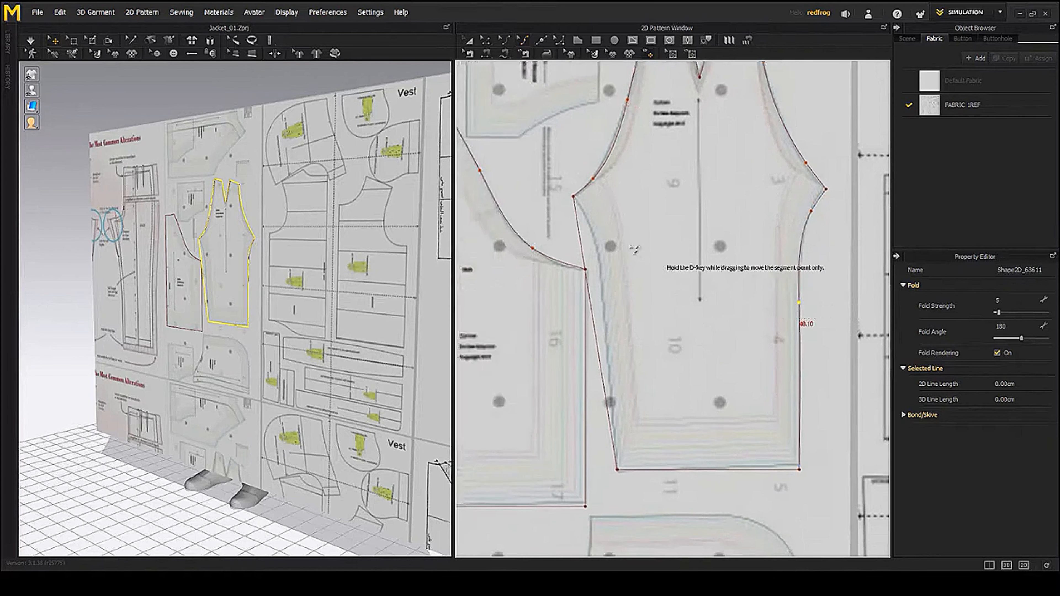
drag(582, 248, 590, 227)
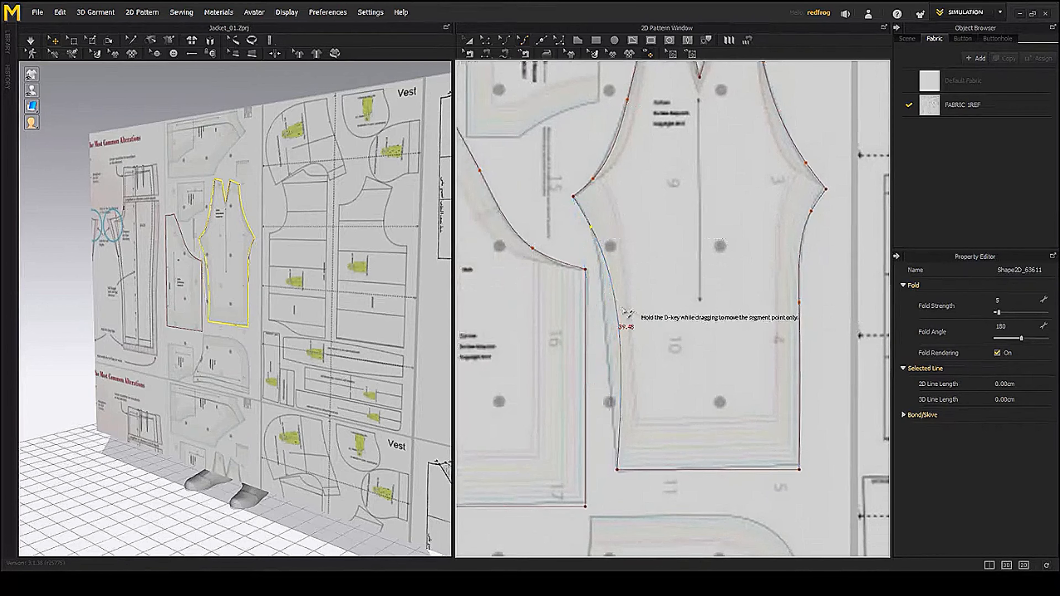
drag(615, 304, 605, 305)
- Curve the short top edge beside number 2 to about 6 cm and refine the opposite upper side curve's points to match the reference
middle_drag(705, 171, 708, 366)
middle_drag(690, 210, 682, 259)
scroll(691, 234, up, 3)
middle_drag(792, 314, 837, 253)
click(735, 269)
middle_drag(675, 289, 709, 228)
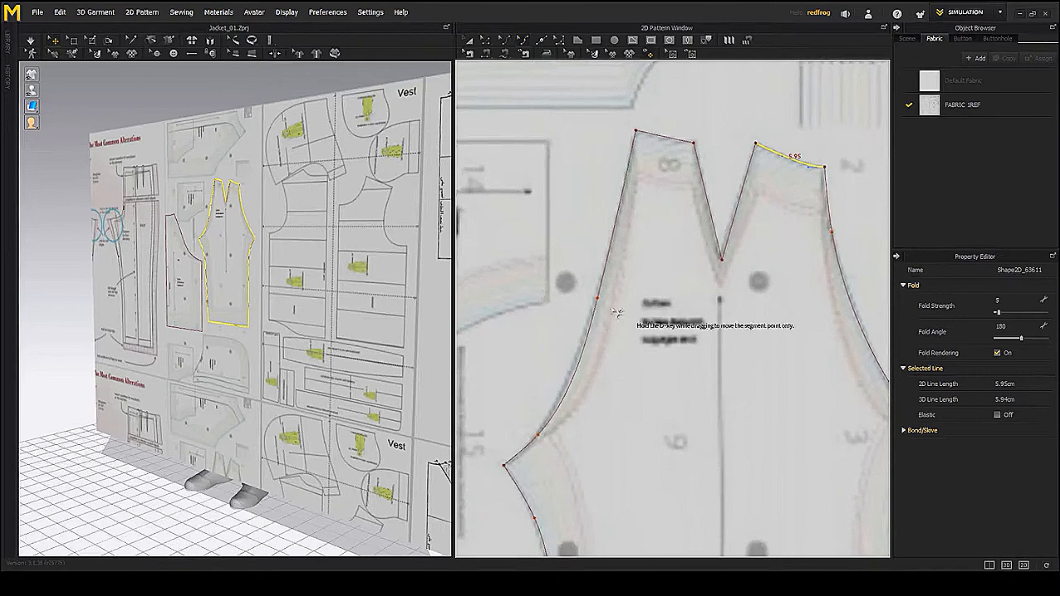
click(597, 298)
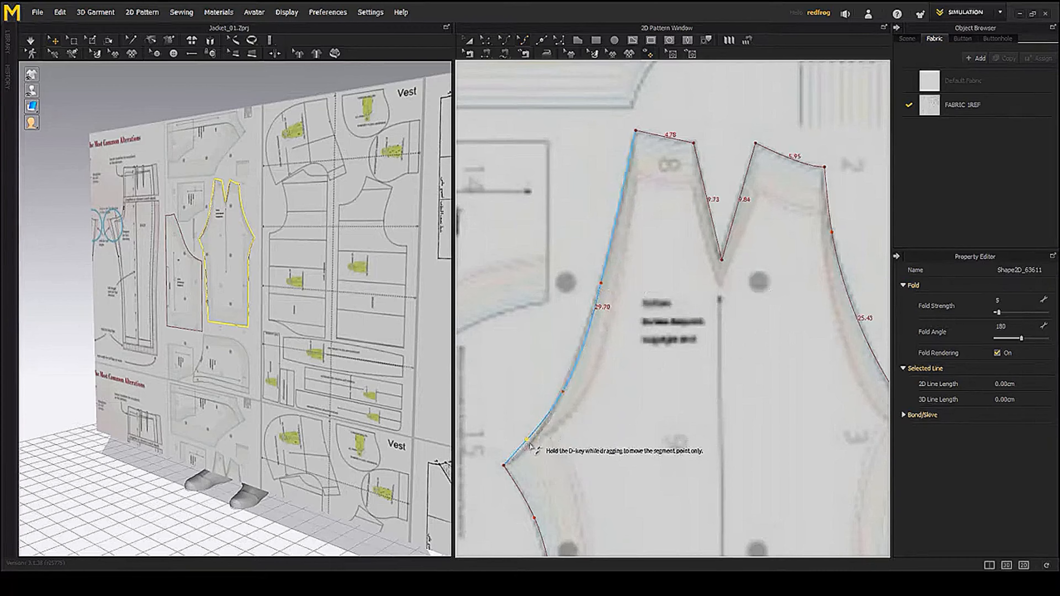
- Trace the uppermost piece, numbered 19 to 7, as a closed internal polygon about 46 cm long and 26 cm wide at its straight end
scroll(696, 330, down, 2)
scroll(696, 330, down, 4)
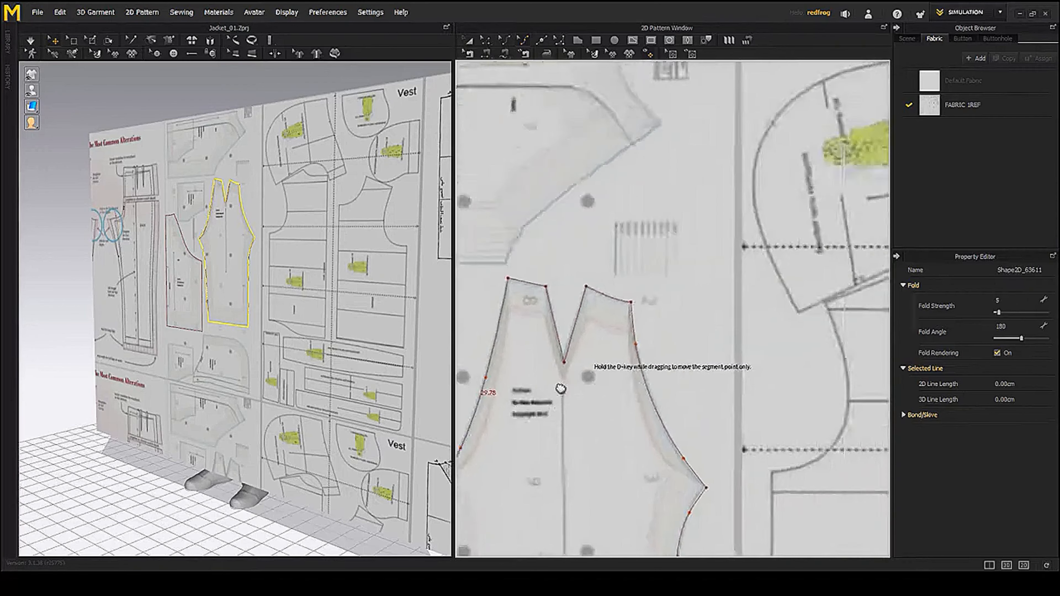
middle_drag(714, 287, 648, 407)
scroll(656, 222, up, 2)
middle_drag(617, 261, 664, 266)
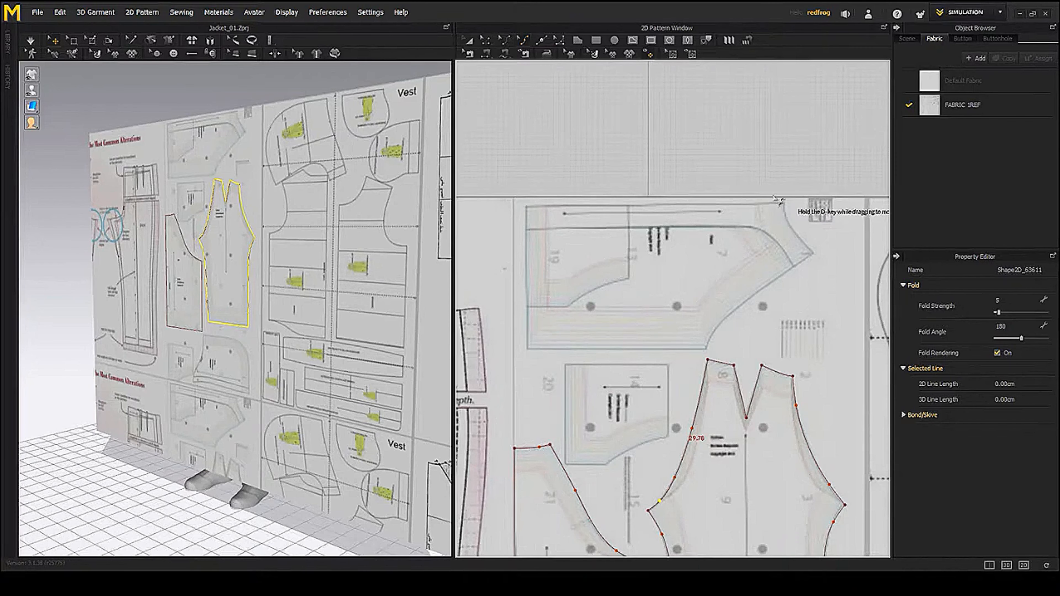
click(635, 41)
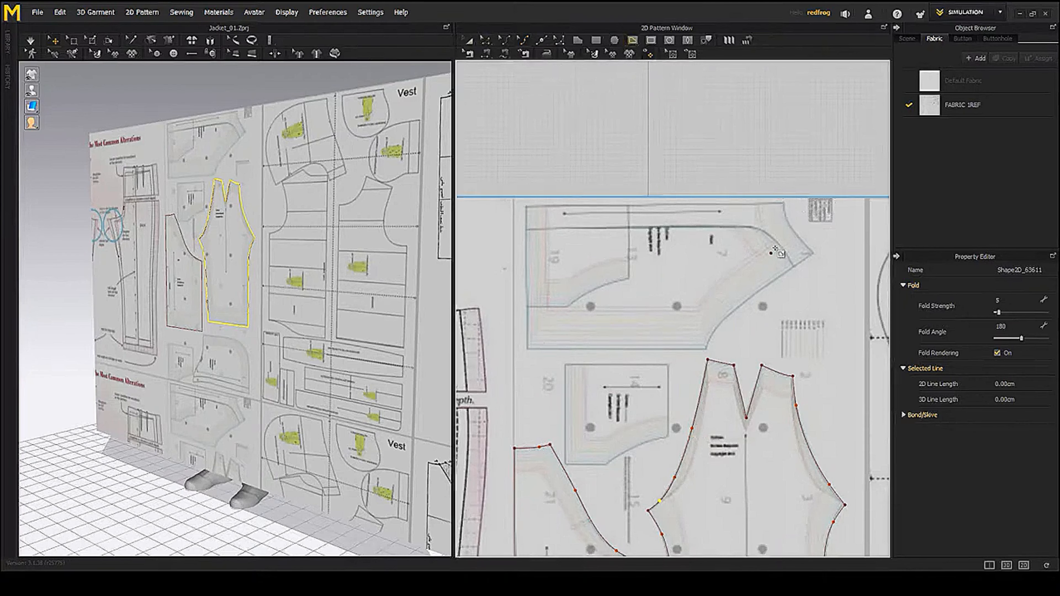
click(784, 204)
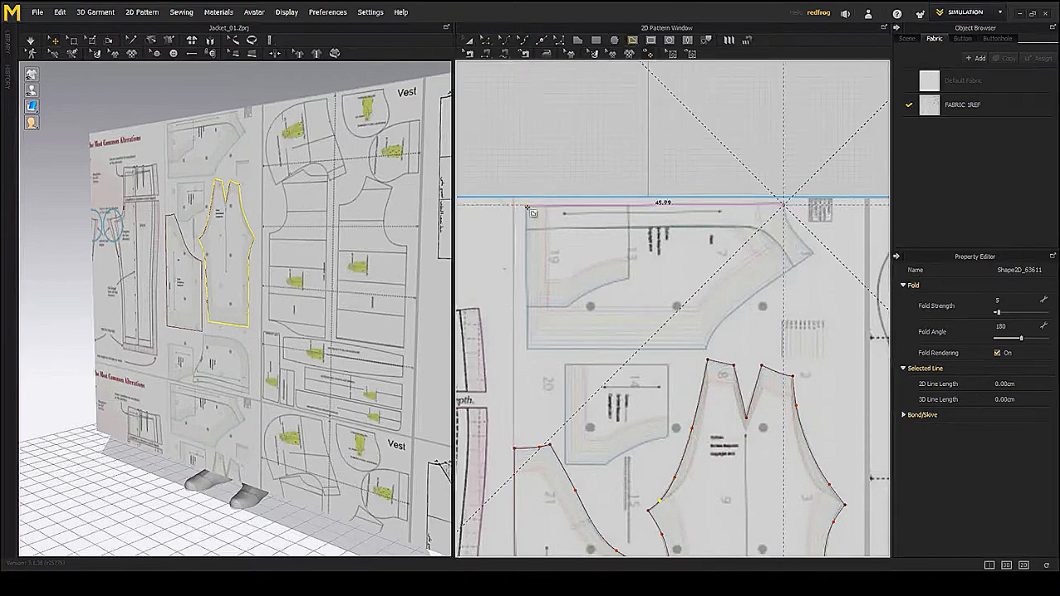
click(527, 204)
click(527, 347)
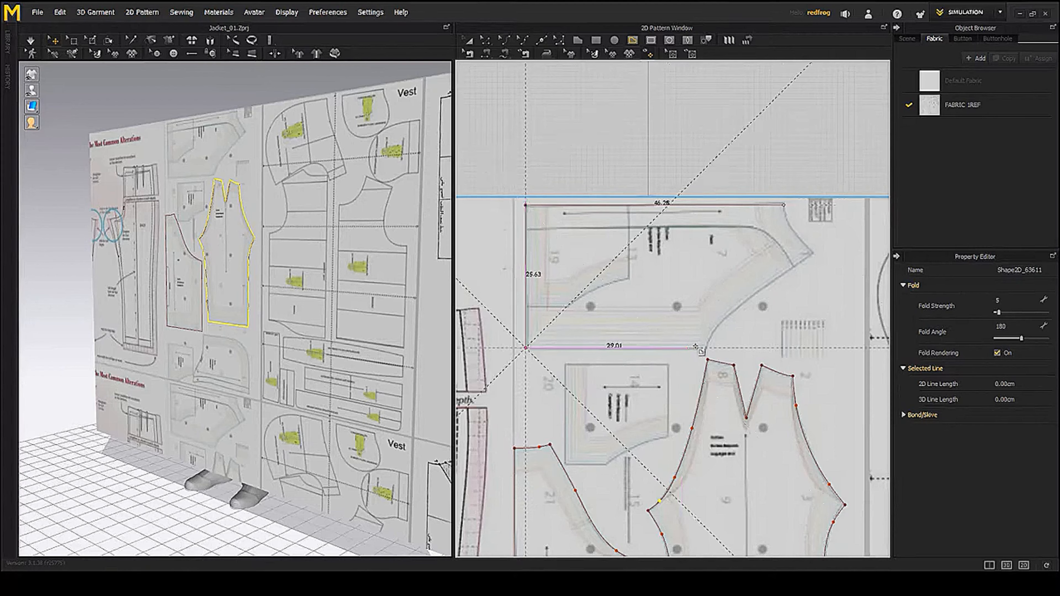
click(706, 348)
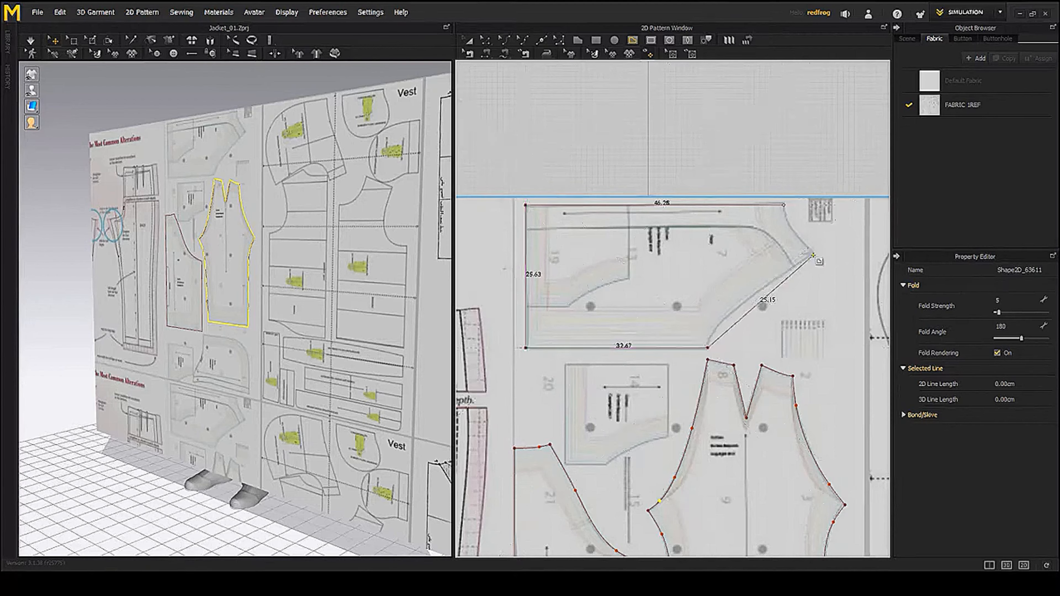
click(784, 204)
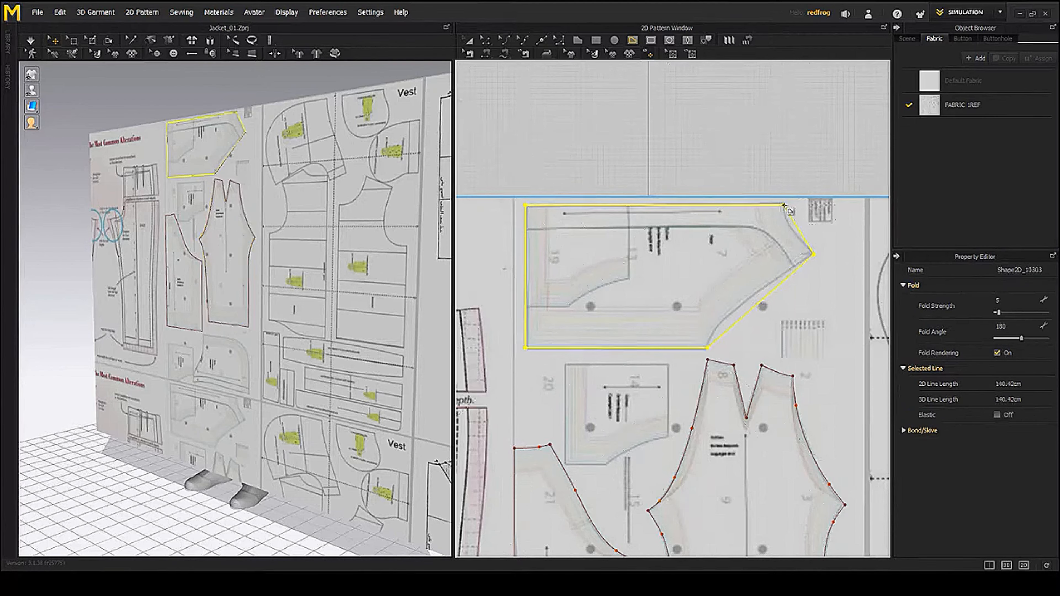
- Curve the uppermost piece's short end edge and long slanted edge to the reference, about 11 cm and 26 cm long, removing the surplus curve point
click(509, 43)
scroll(713, 230, up, 5)
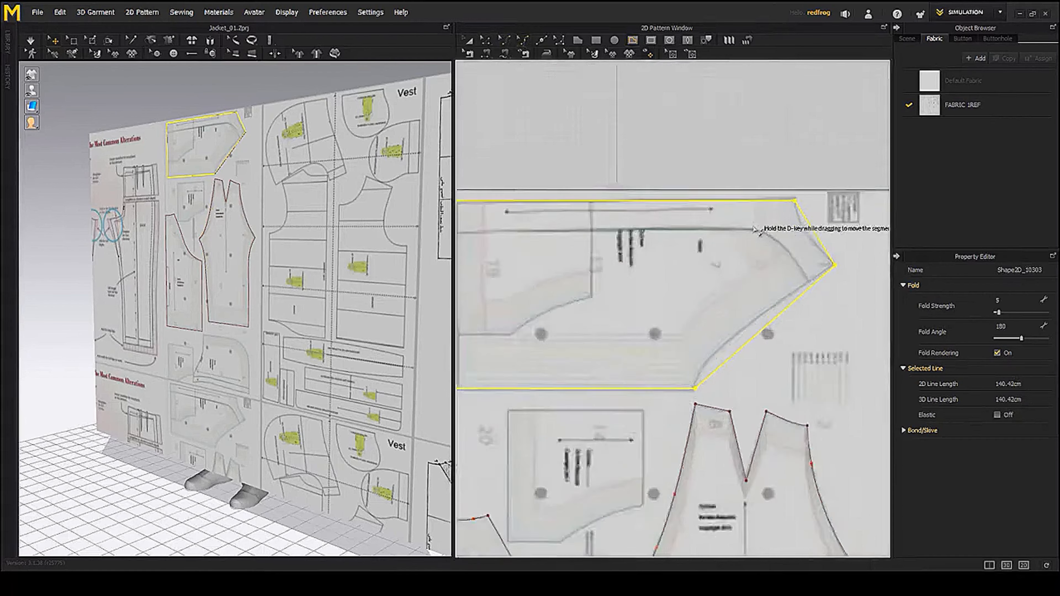
drag(743, 216, 731, 215)
middle_drag(726, 393, 745, 338)
drag(655, 340, 623, 348)
drag(693, 288, 611, 377)
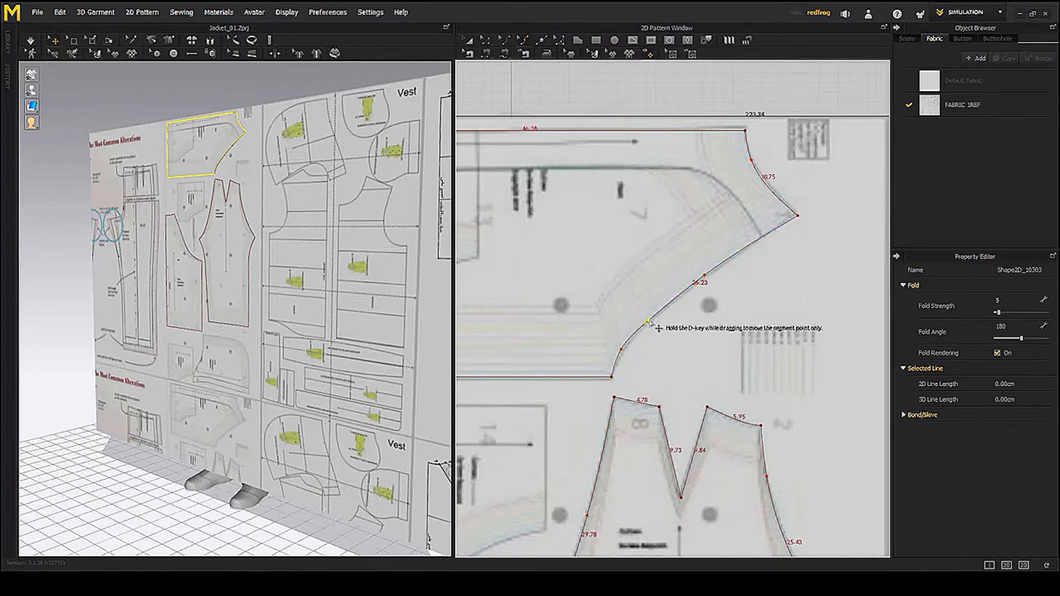
key(Delete)
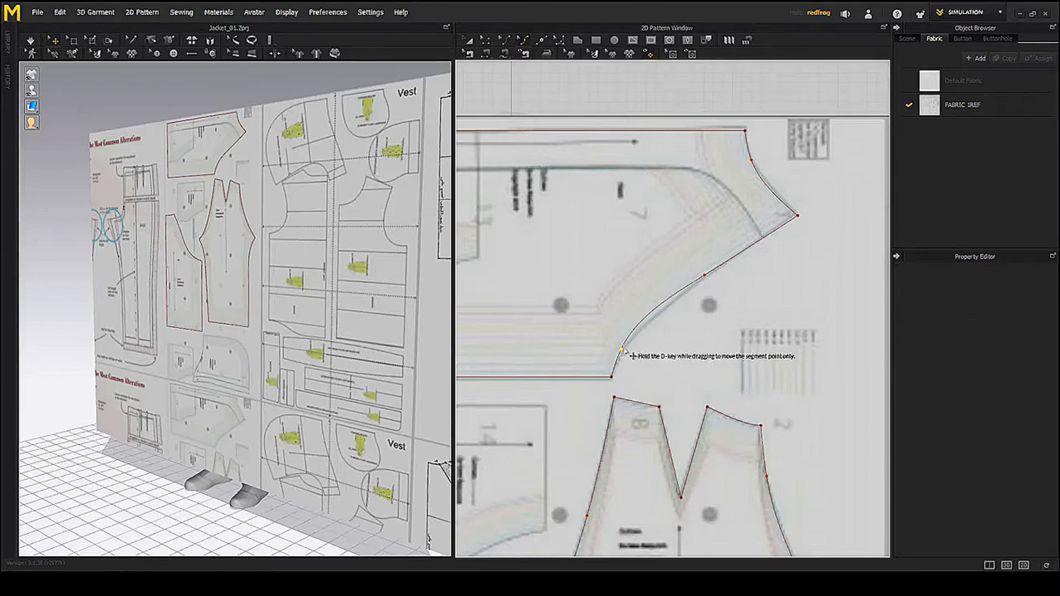
drag(621, 349, 626, 346)
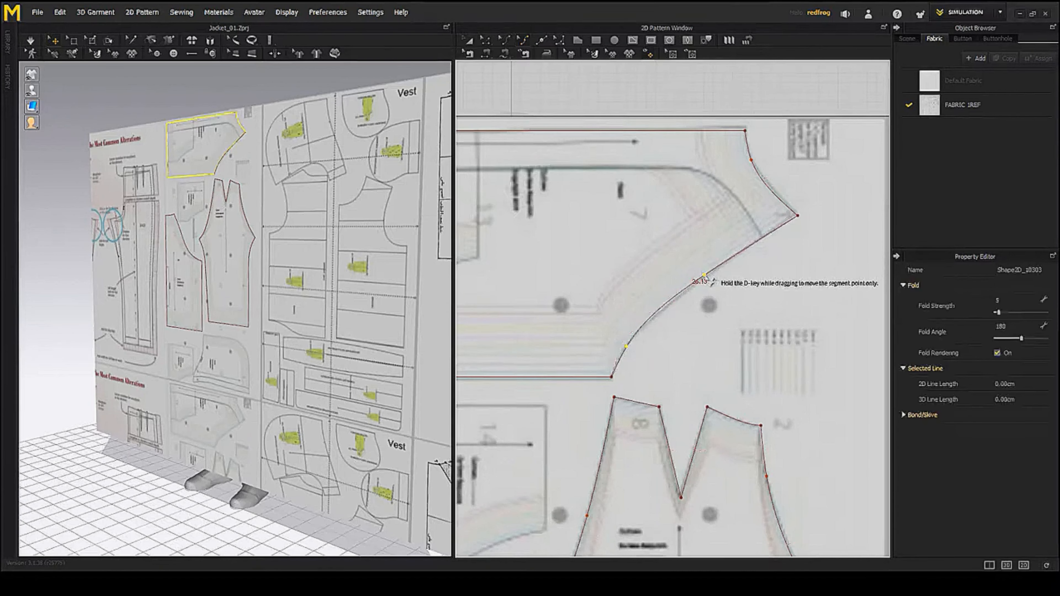
drag(751, 160, 750, 157)
- Clone the three traced shapes as separate patterns and place them in the empty area beside the reference rectangle
scroll(763, 274, down, 1)
scroll(753, 279, down, 5)
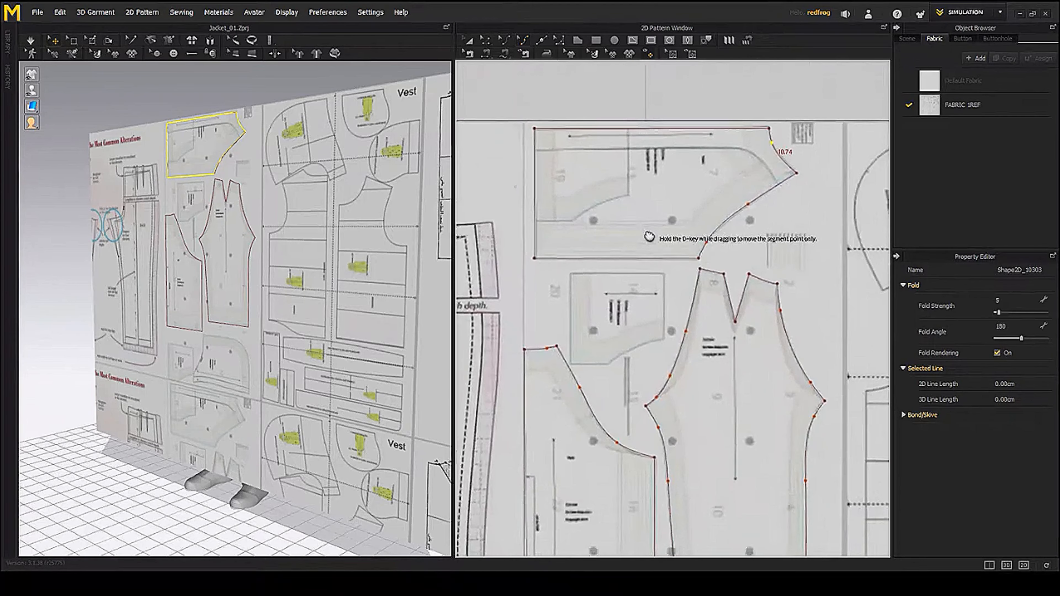
scroll(675, 282, down, 3)
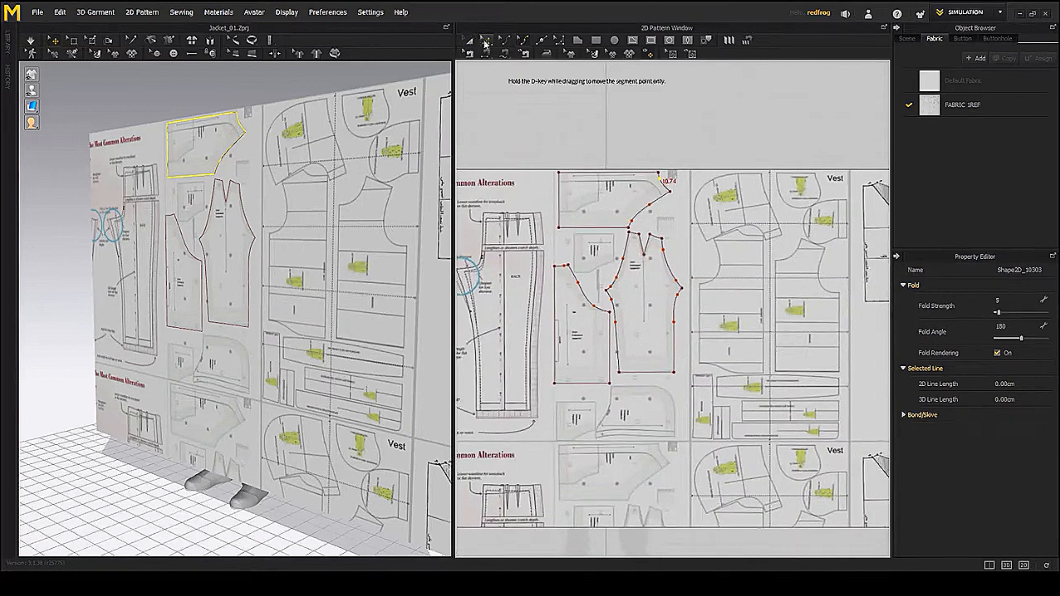
click(469, 41)
click(660, 310)
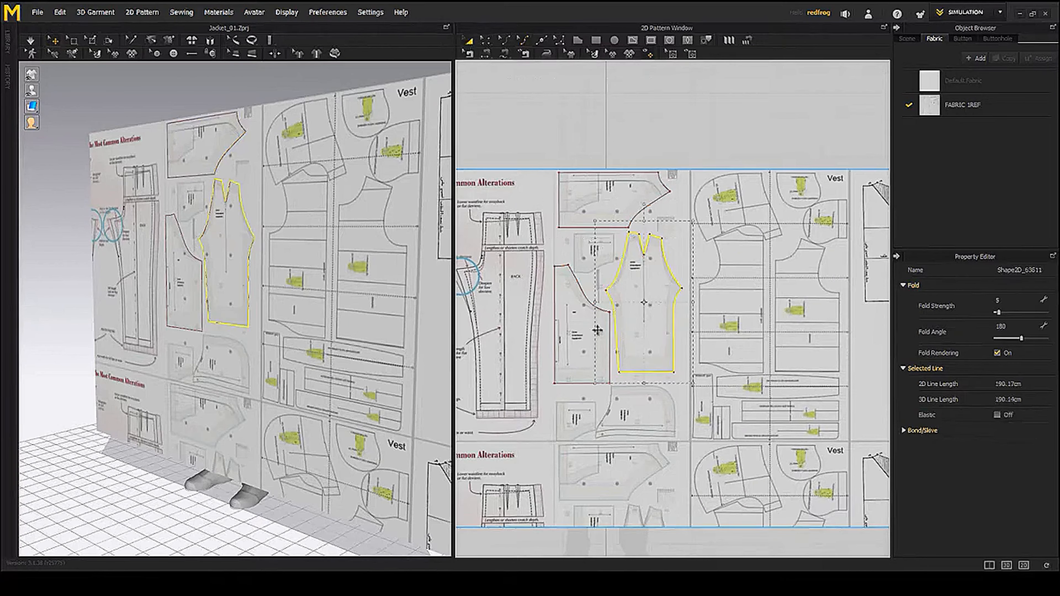
shift+click(595, 329)
shift+click(595, 195)
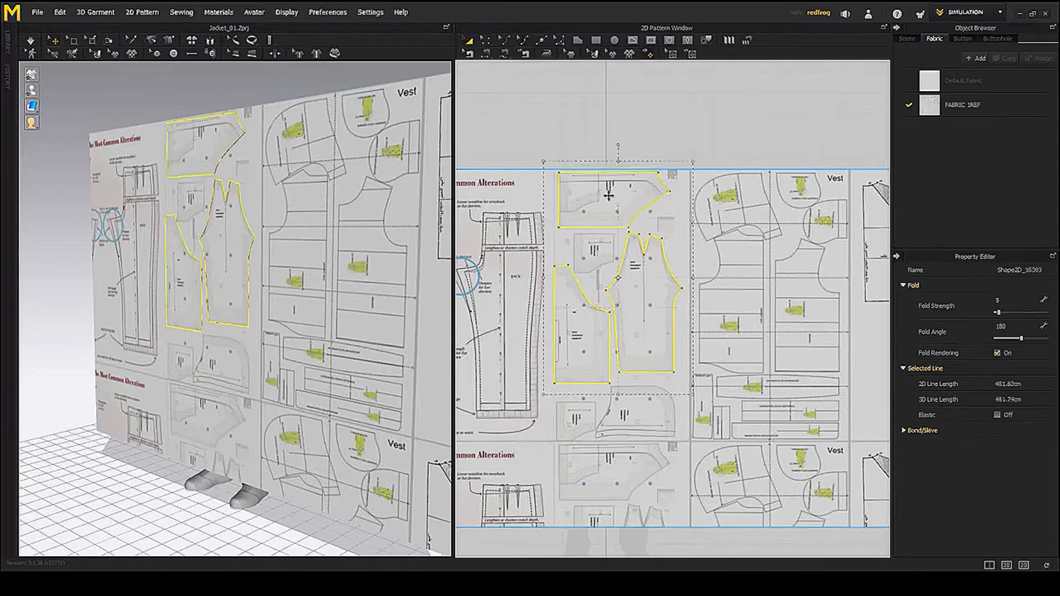
right_click(608, 195)
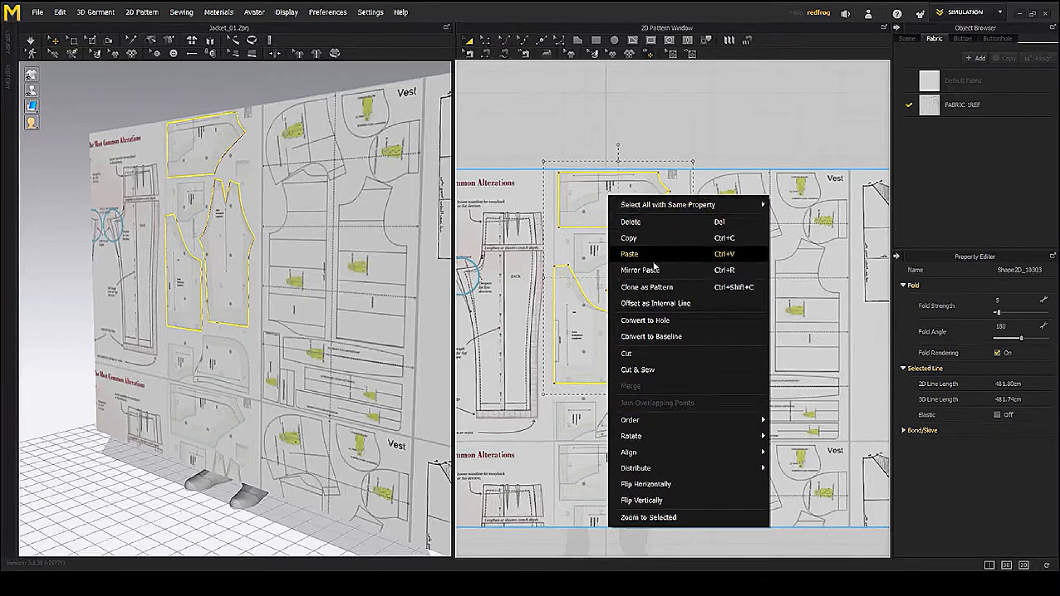
click(663, 288)
scroll(672, 276, down, 5)
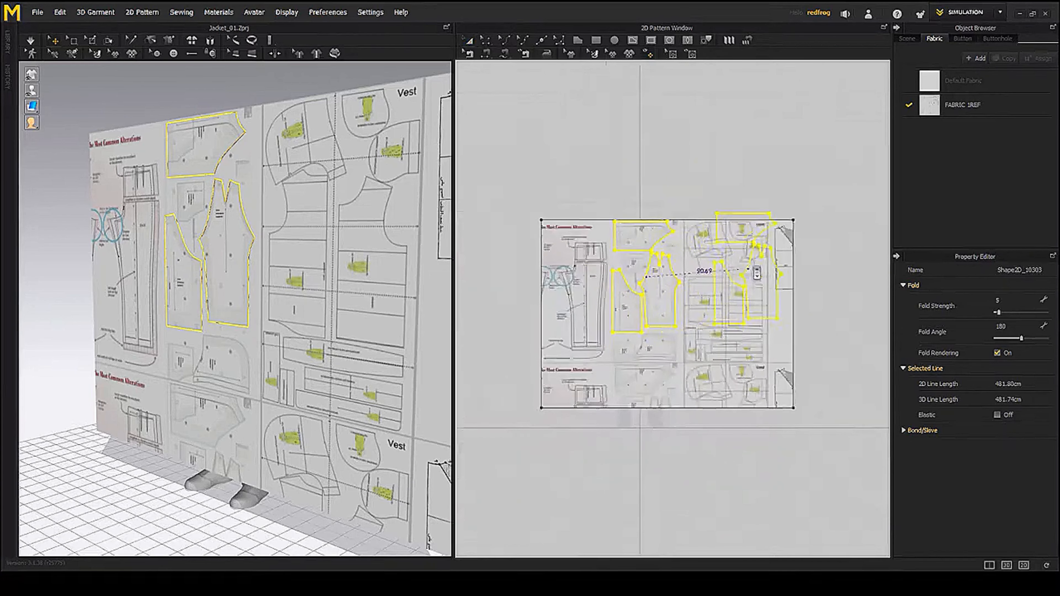
click(770, 294)
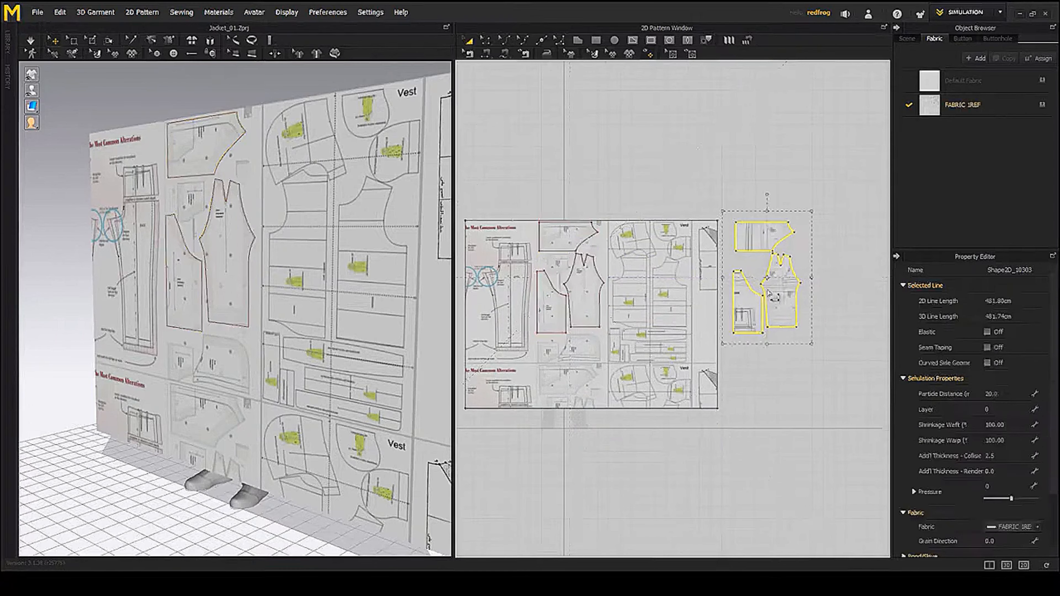
- Assign Default Fabric to the three cloned pattern pieces and bring the reference sheet into front view in 3D
click(1038, 527)
click(1023, 517)
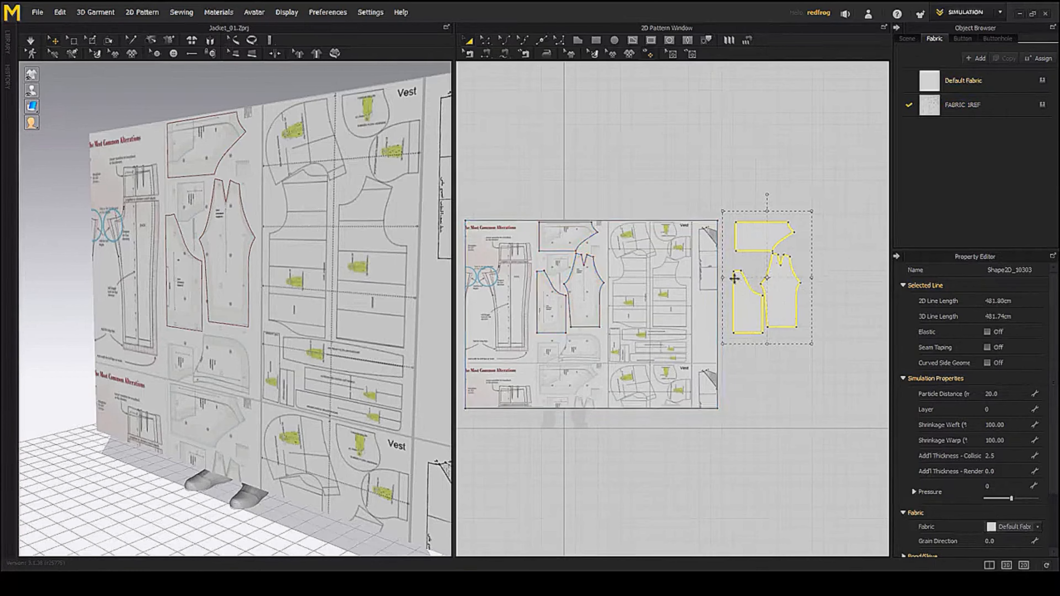
scroll(234, 340, down, 7)
right_drag(261, 281, 348, 289)
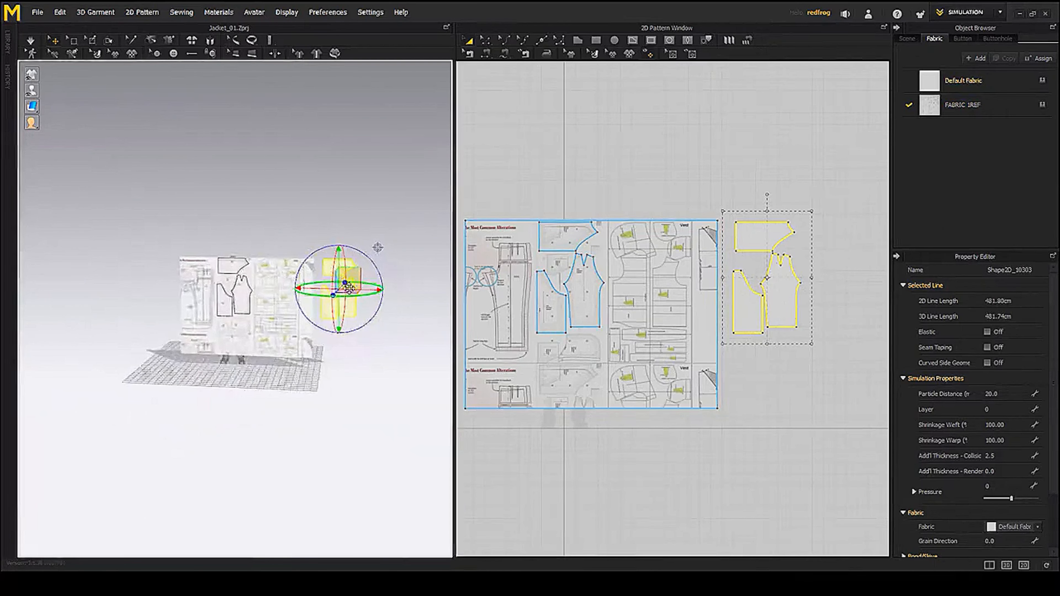
right_drag(242, 309, 305, 334)
scroll(308, 333, up, 7)
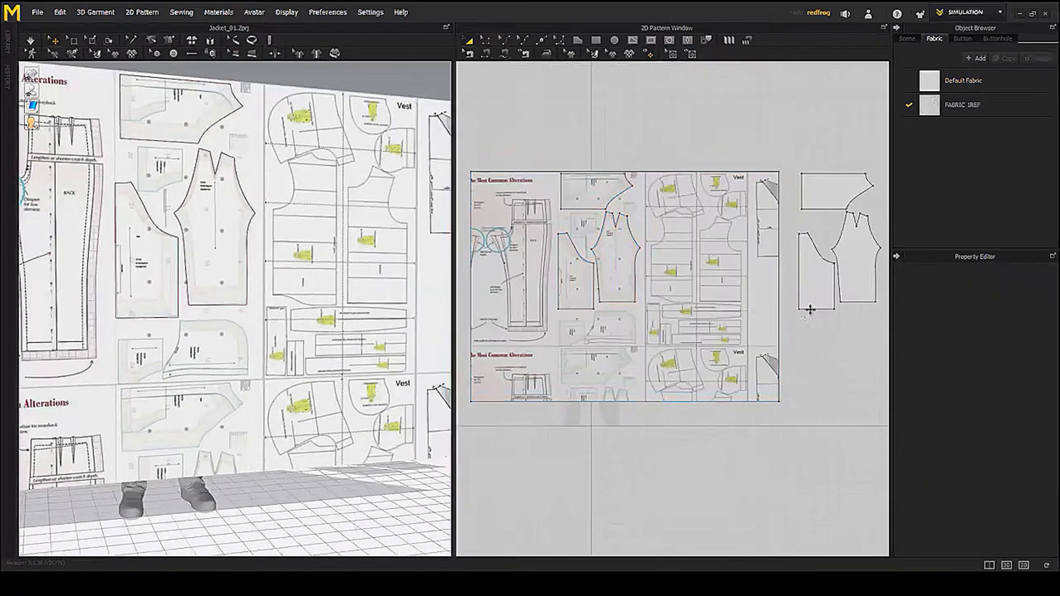
- Delete the reference rectangle with its traced shapes and move the three cloned pieces closer to the avatar silhouette in 2D
click(811, 309)
click(650, 226)
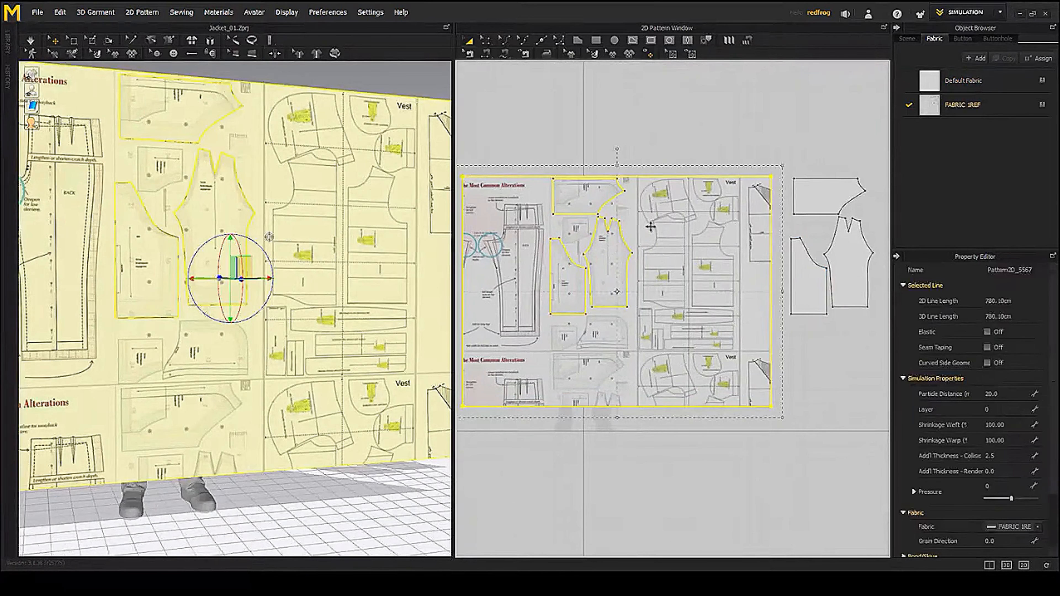
key(Delete)
middle_drag(727, 258, 713, 254)
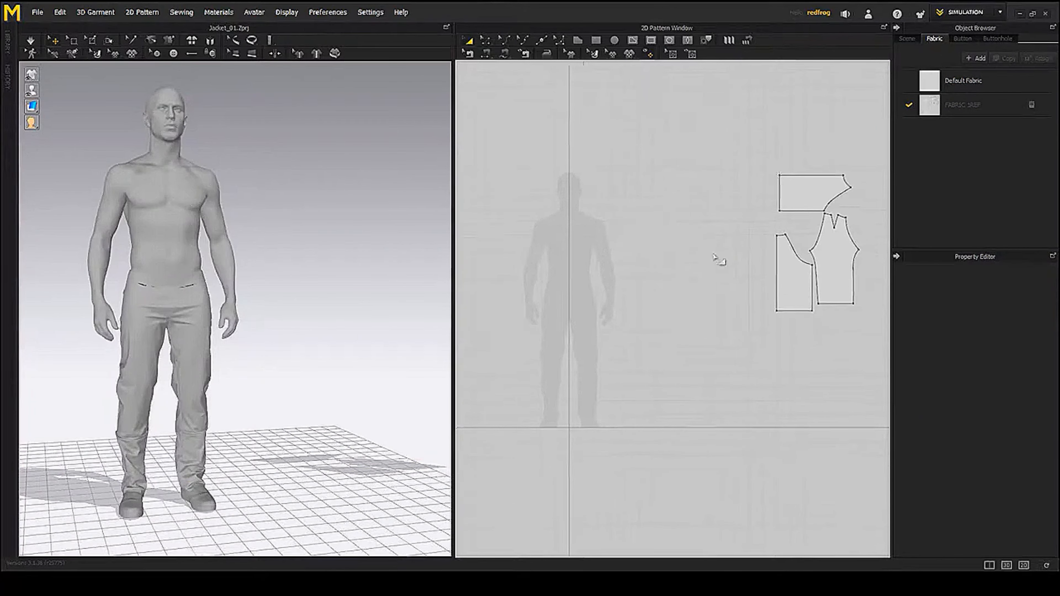
drag(877, 386, 876, 387)
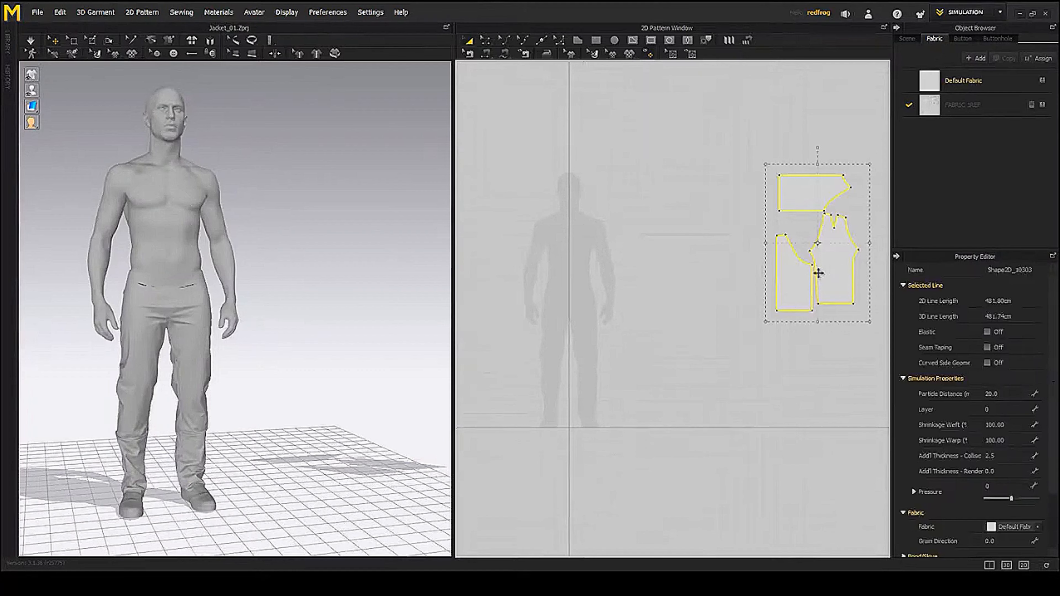
drag(818, 273, 702, 273)
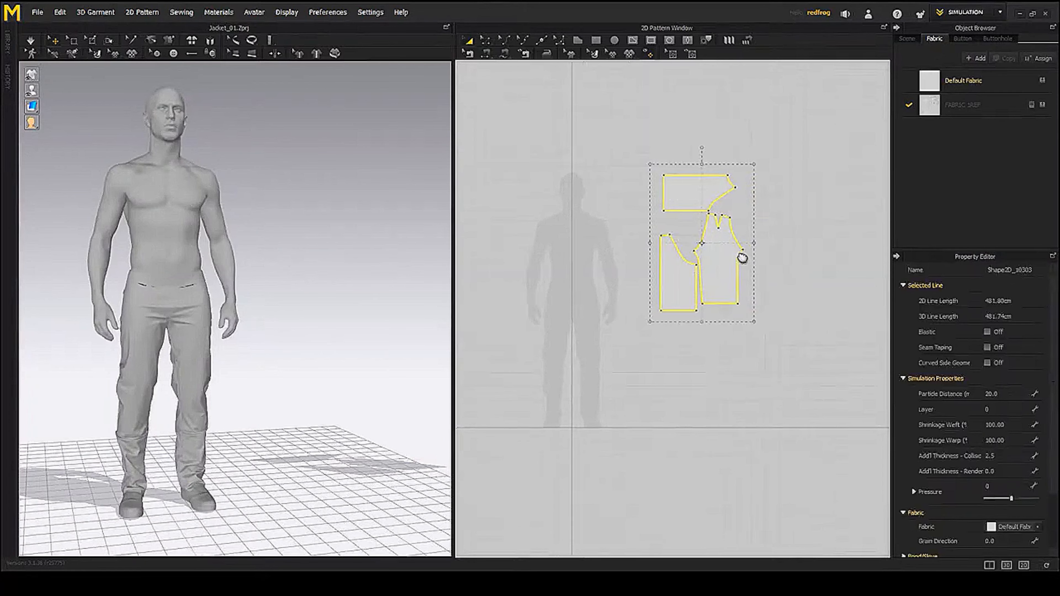
middle_drag(741, 258, 740, 257)
- Move the three pieces in 3D until they stand close beside the avatar, keeping the gizmo on World Coordinate
scroll(351, 228, down, 3)
right_drag(378, 248, 355, 273)
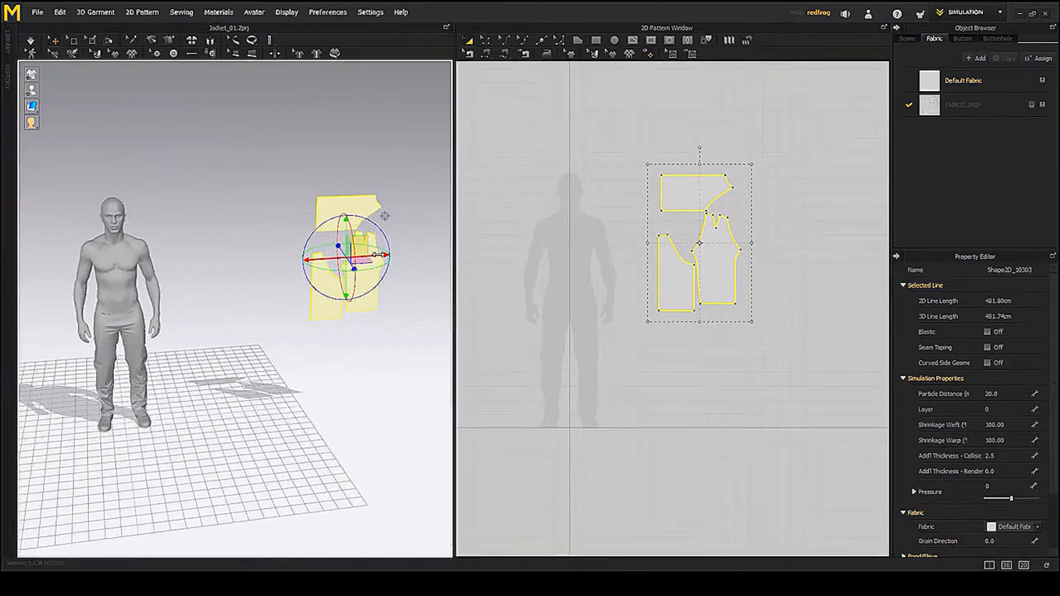
drag(378, 254, 363, 255)
right_drag(343, 248, 323, 229)
drag(320, 220, 320, 227)
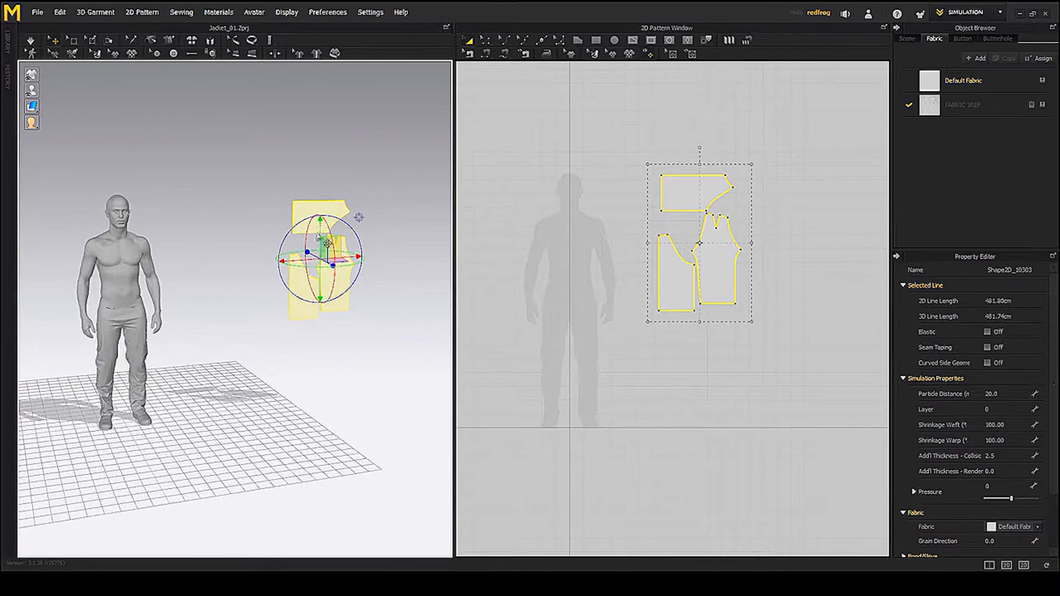
click(328, 13)
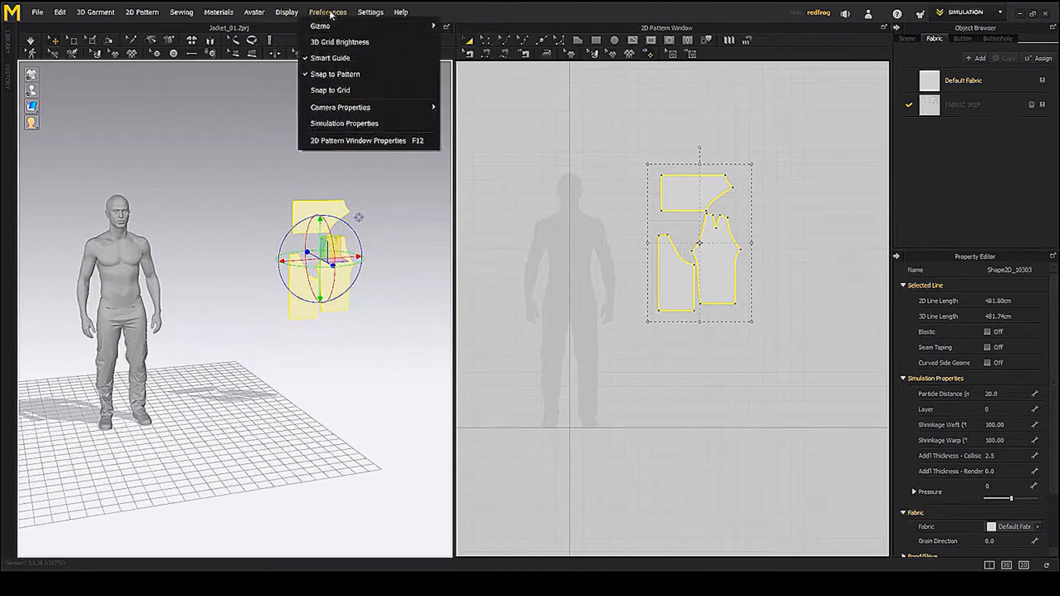
mouse_move(332, 26)
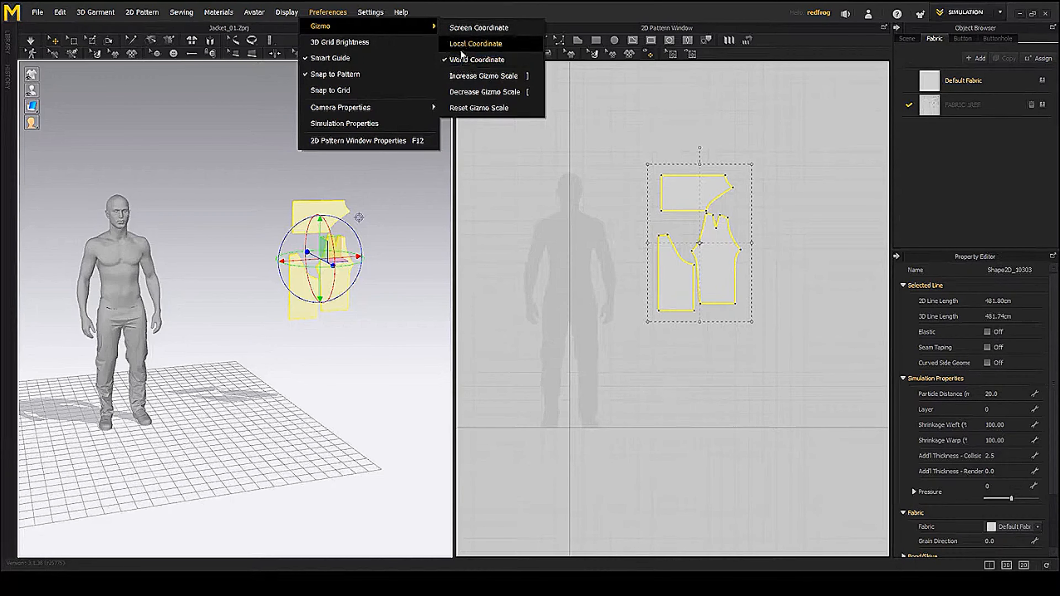
click(358, 239)
scroll(355, 251, up, 3)
right_drag(355, 250, 403, 246)
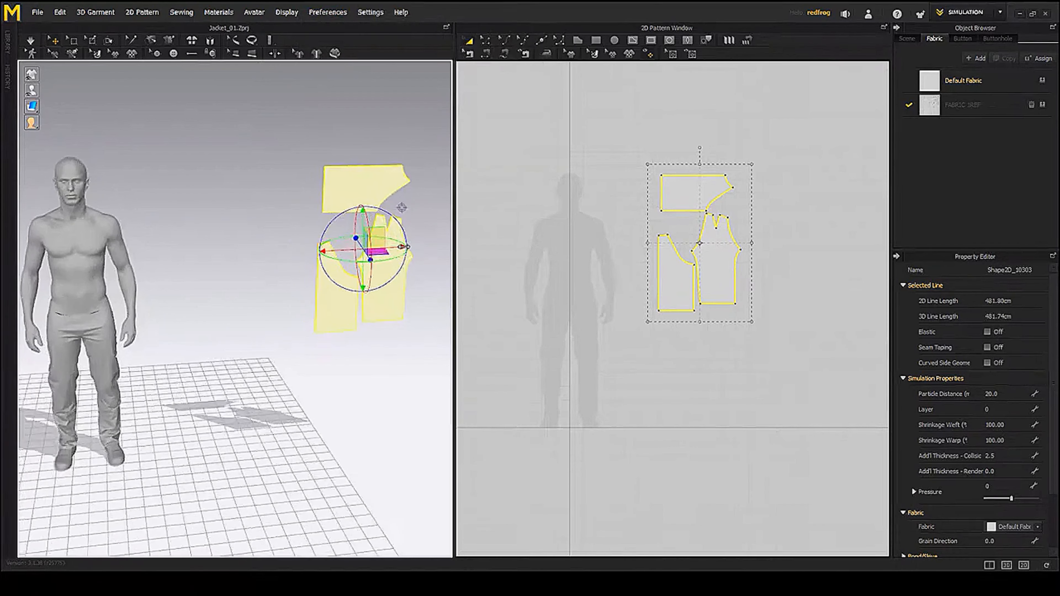
drag(403, 246, 231, 254)
middle_drag(304, 247, 312, 229)
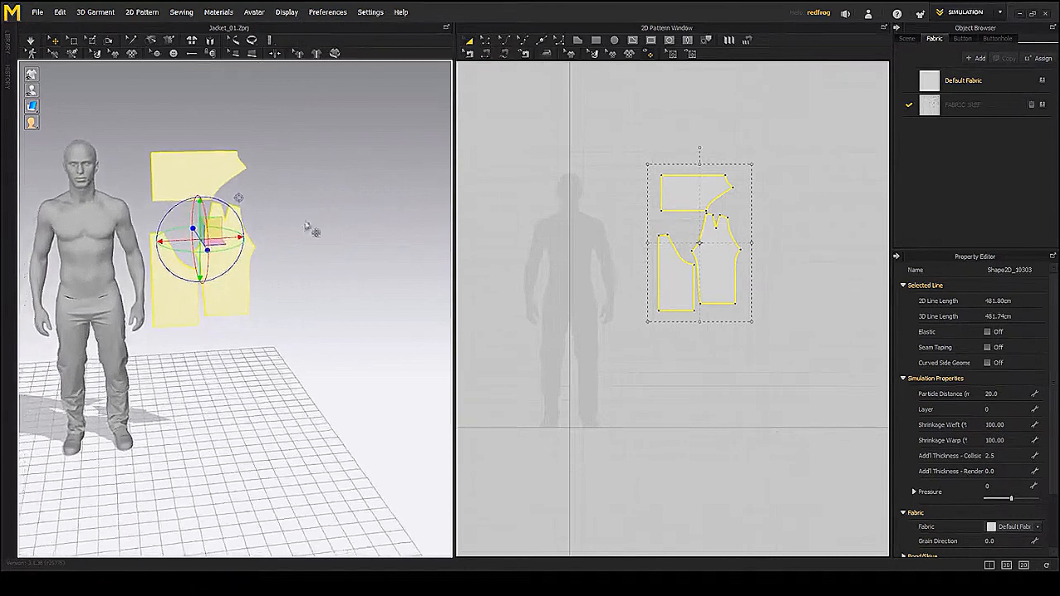
- Rotate the uppermost piece a quarter turn in 2D and place it over the silhouette's chest, straight edge along the centre line
click(677, 360)
click(682, 176)
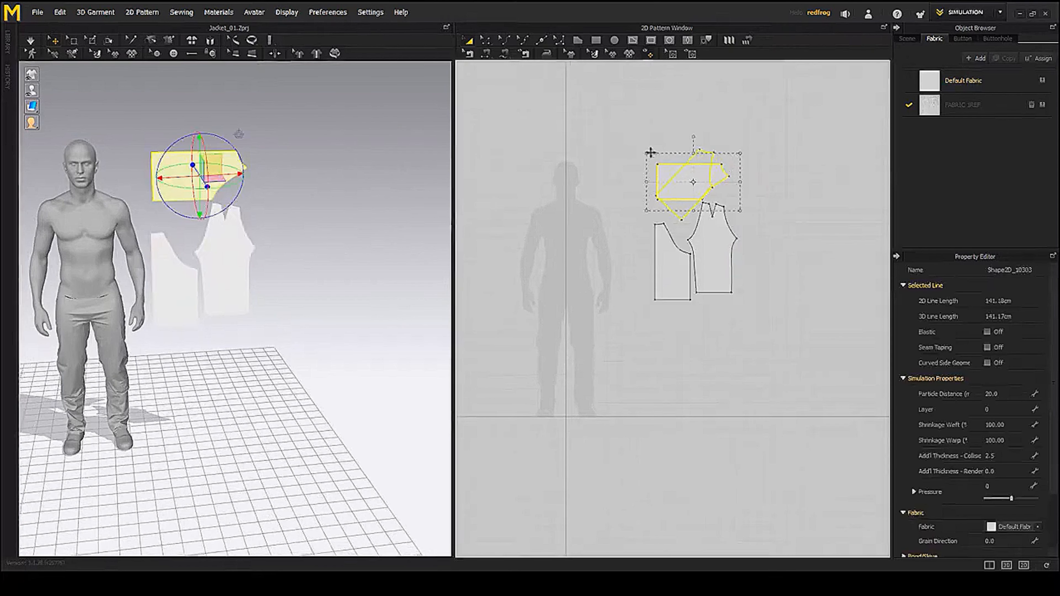
drag(698, 189, 589, 243)
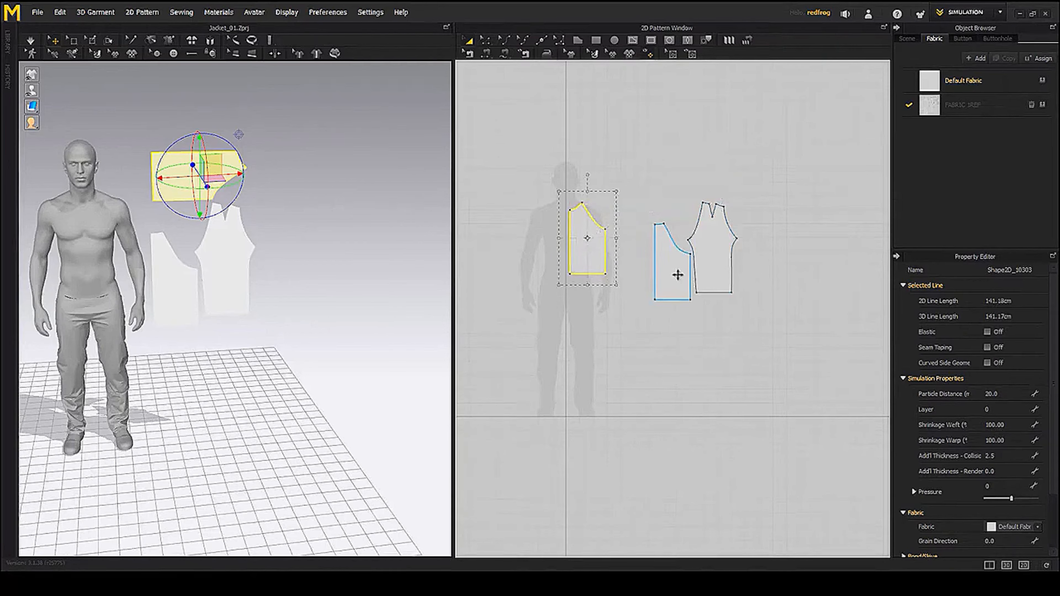
- Compare the back piece edge to edge with the front piece in 2D, and leave it spaced apart beside it
drag(680, 274, 640, 251)
scroll(610, 291, up, 5)
scroll(610, 291, up, 3)
scroll(651, 253, down, 7)
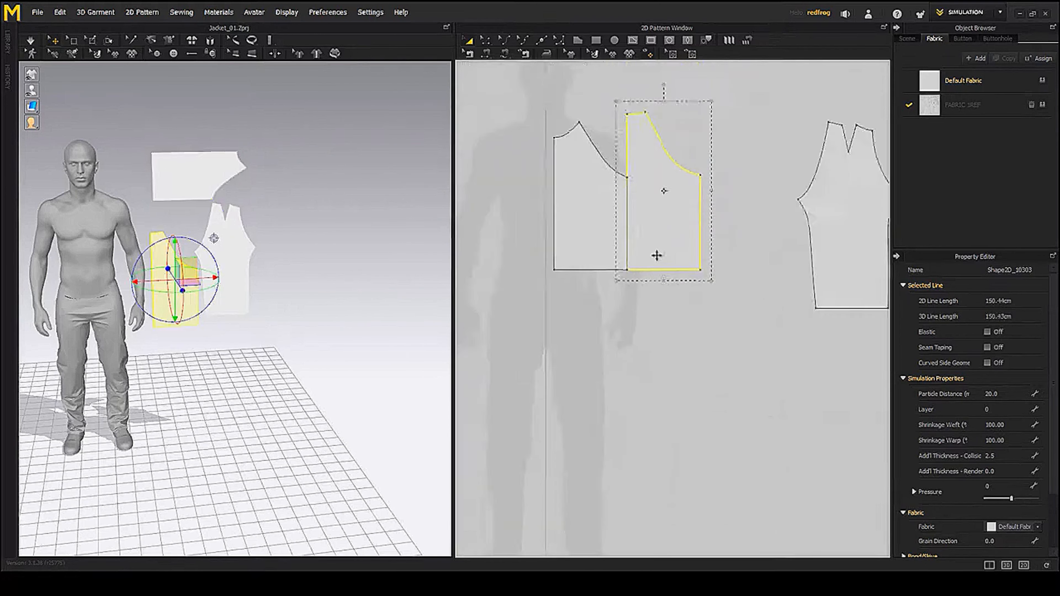
middle_drag(703, 253, 672, 279)
drag(641, 258, 699, 256)
- Move the notched piece in 2D to the opposite side of the avatar silhouette from the back piece
middle_drag(728, 313, 716, 323)
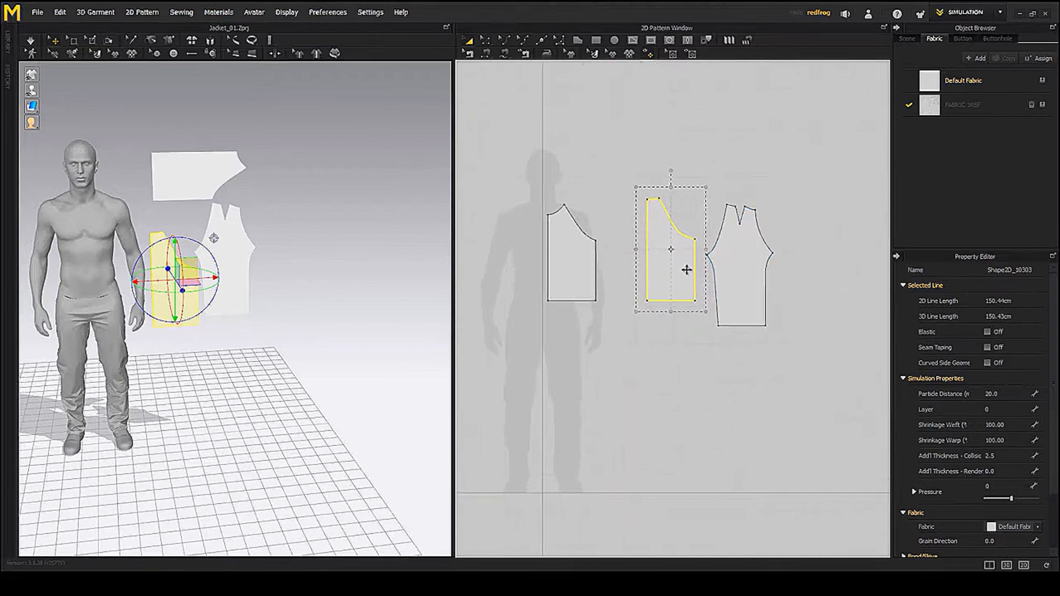
drag(684, 268, 545, 278)
scroll(753, 289, down, 3)
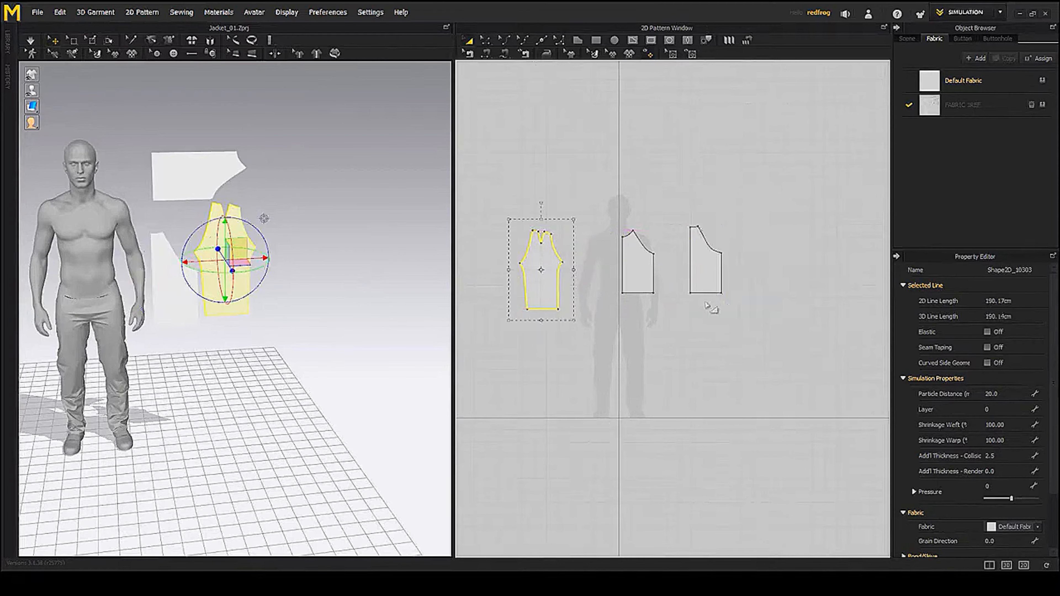
middle_drag(687, 288, 717, 286)
- Rotate the front piece upright in 3D so its shoulder points up as in its 2D layout
click(678, 265)
right_drag(352, 240, 318, 253)
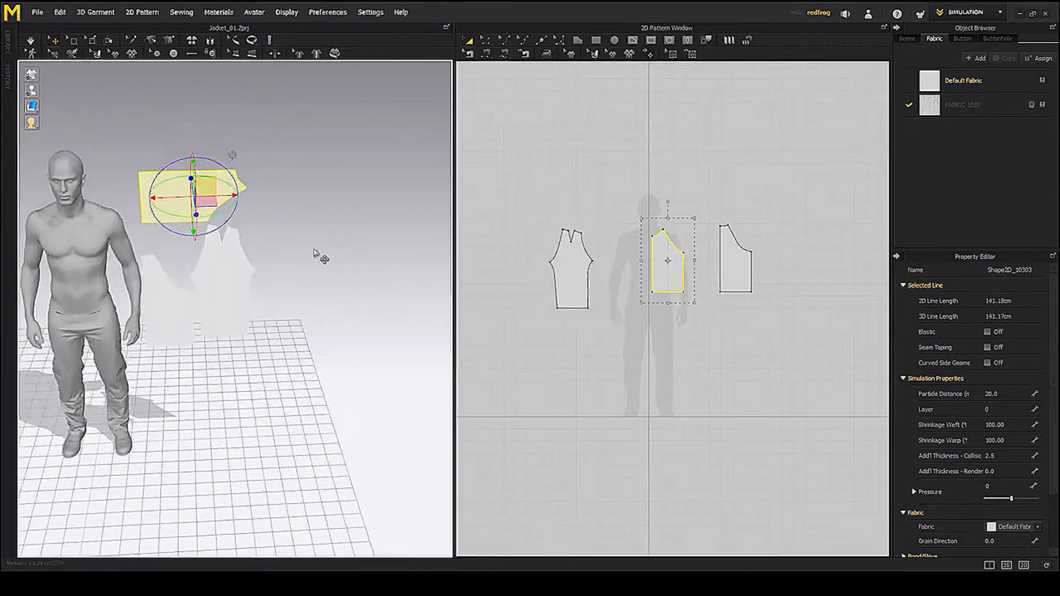
middle_drag(317, 253, 388, 264)
drag(287, 166, 230, 182)
right_drag(234, 182, 365, 293)
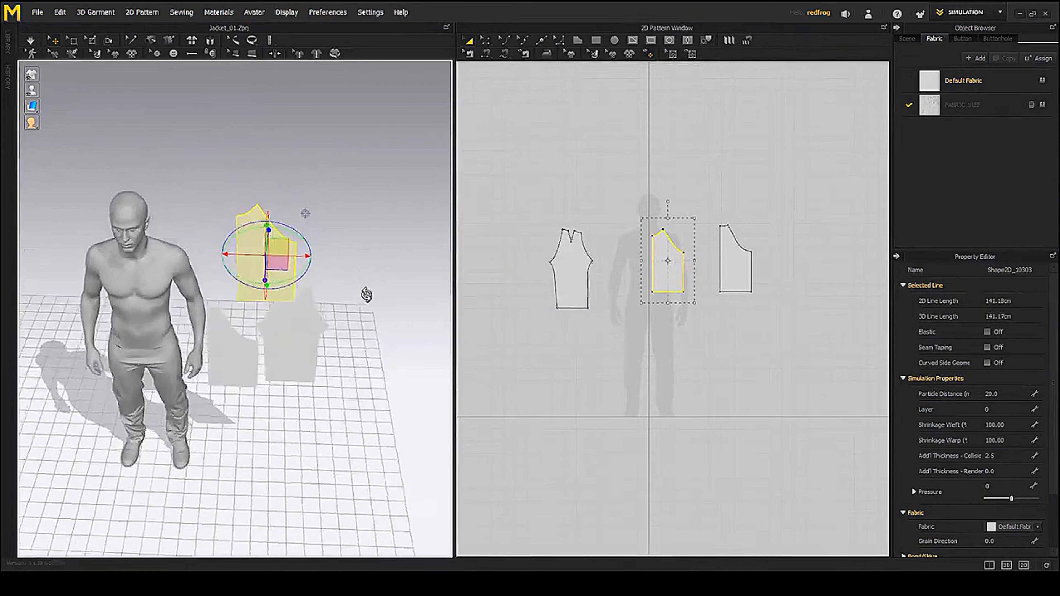
- Position the front piece in 3D just in front of the avatar's left chest at shoulder height, beside the body's centre line
drag(300, 258, 202, 257)
right_drag(187, 250, 239, 165)
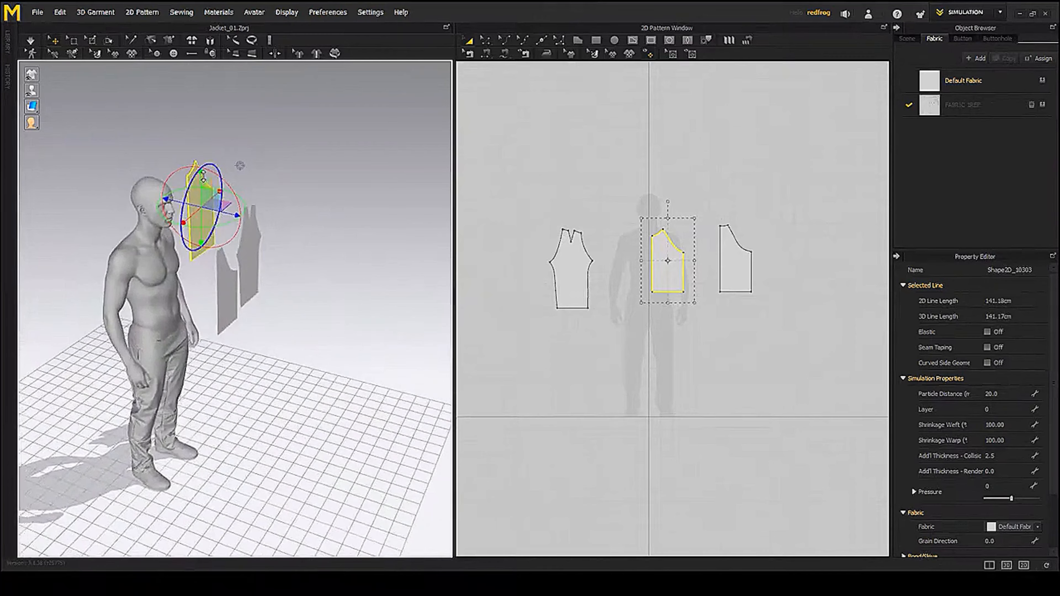
drag(203, 176, 202, 231)
right_drag(270, 237, 151, 289)
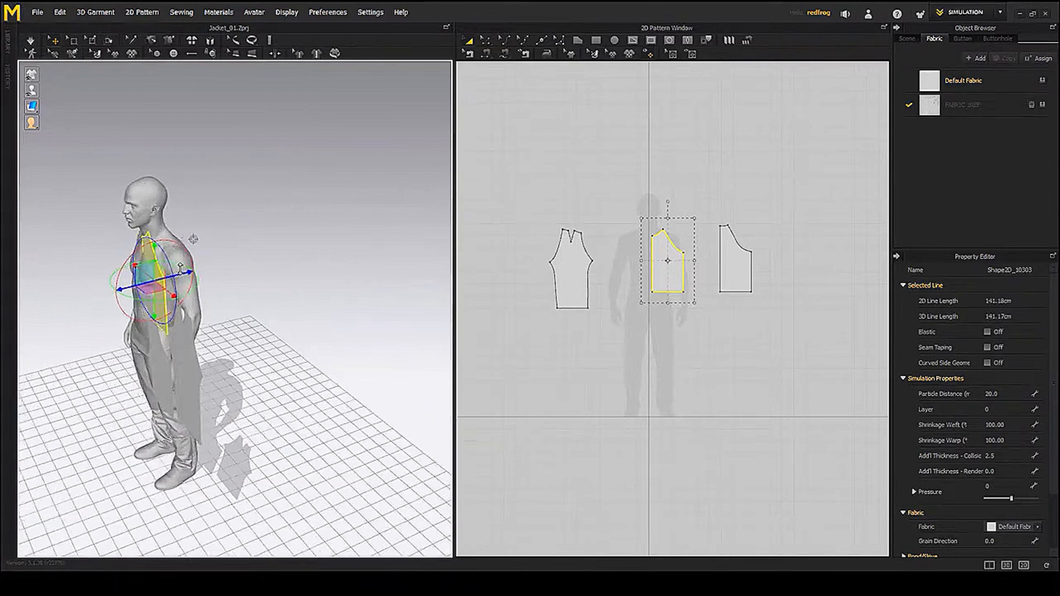
right_drag(174, 275, 245, 266)
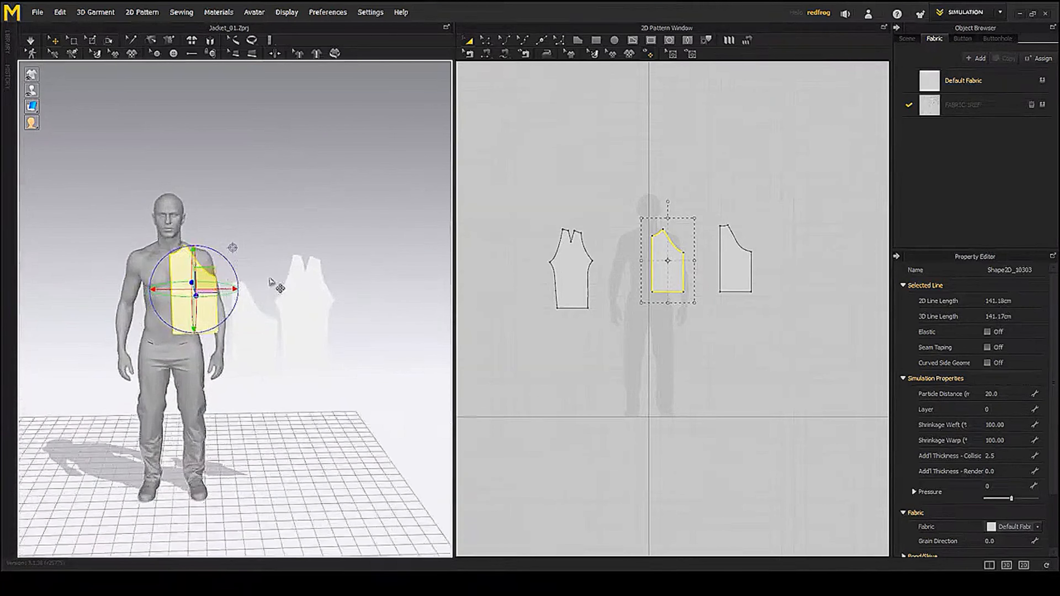
middle_drag(271, 282, 273, 272)
scroll(670, 288, up, 2)
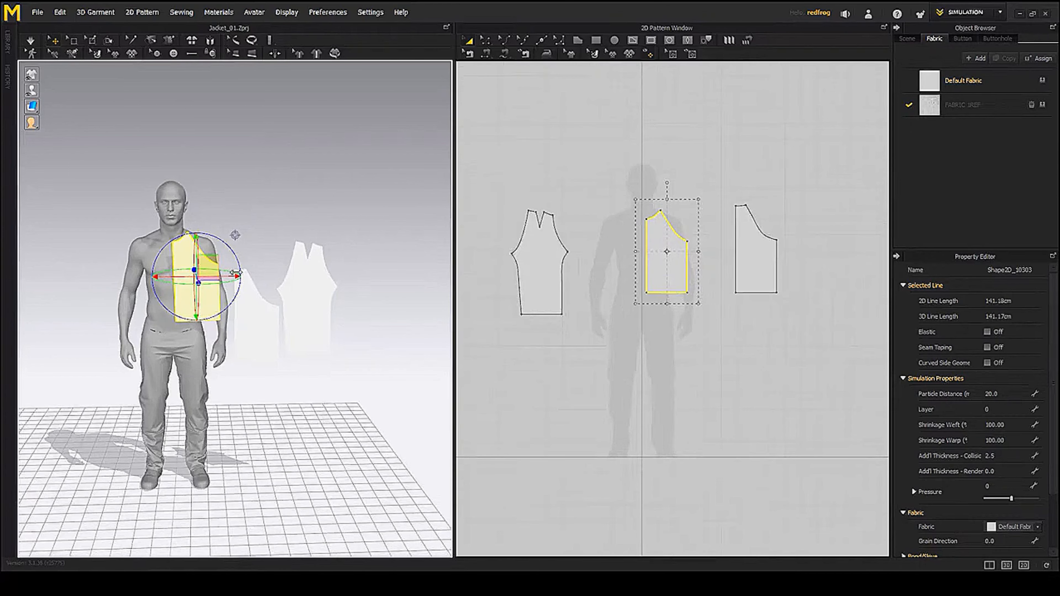
right_drag(235, 273, 226, 282)
drag(225, 281, 227, 282)
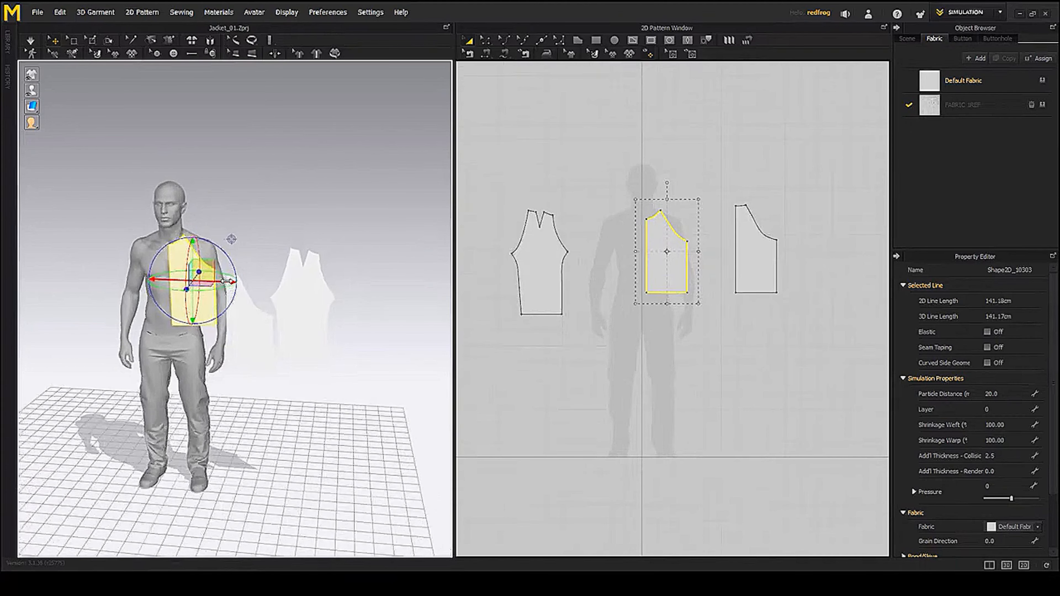
- Clone the front piece as a linked Symmetric Pattern and place the mirrored half across the centre line
middle_drag(728, 294, 720, 310)
right_click(664, 278)
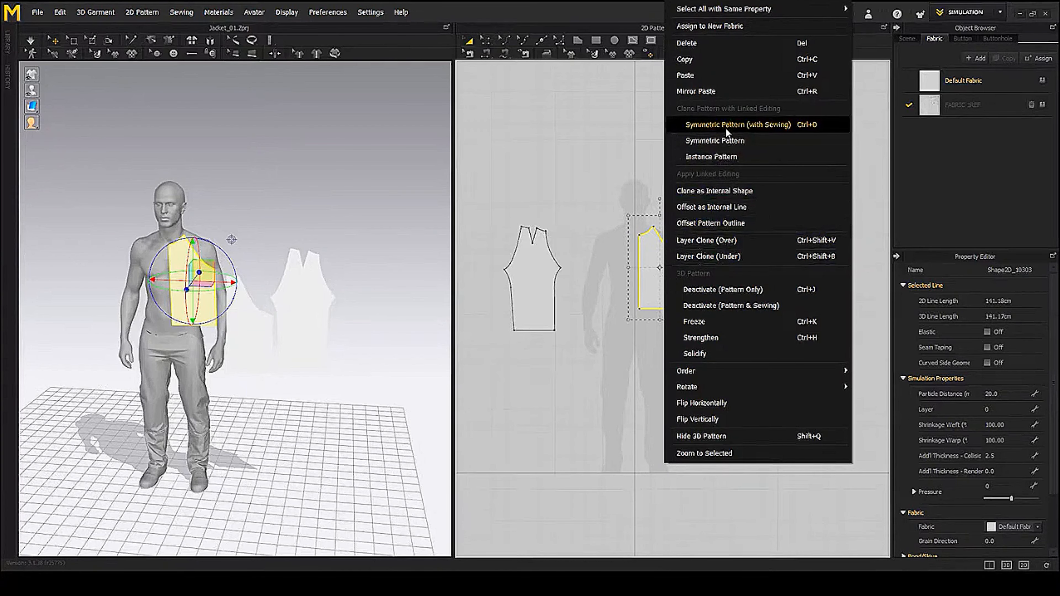
click(724, 140)
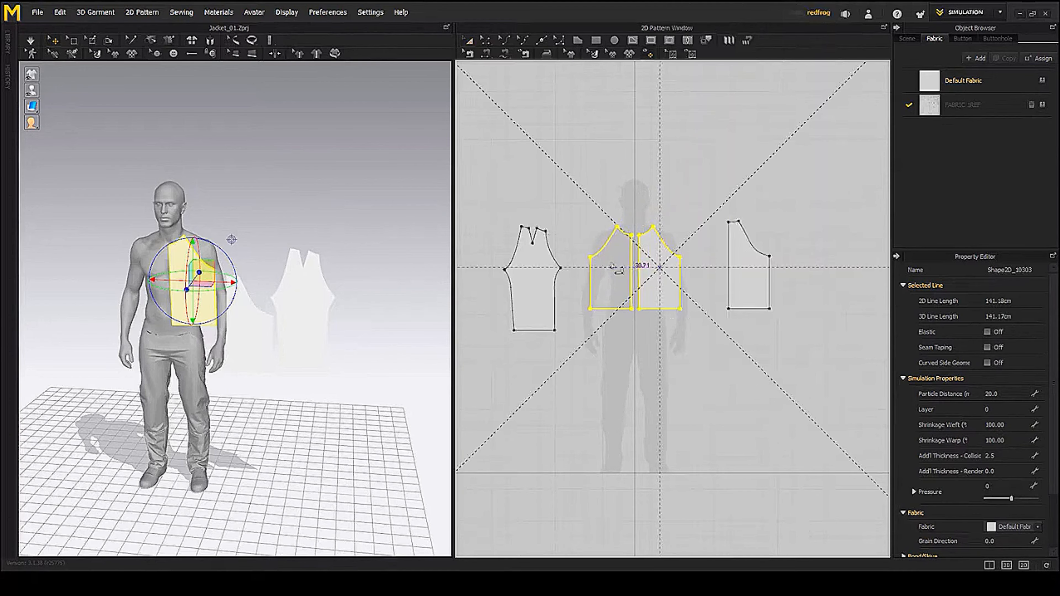
click(611, 267)
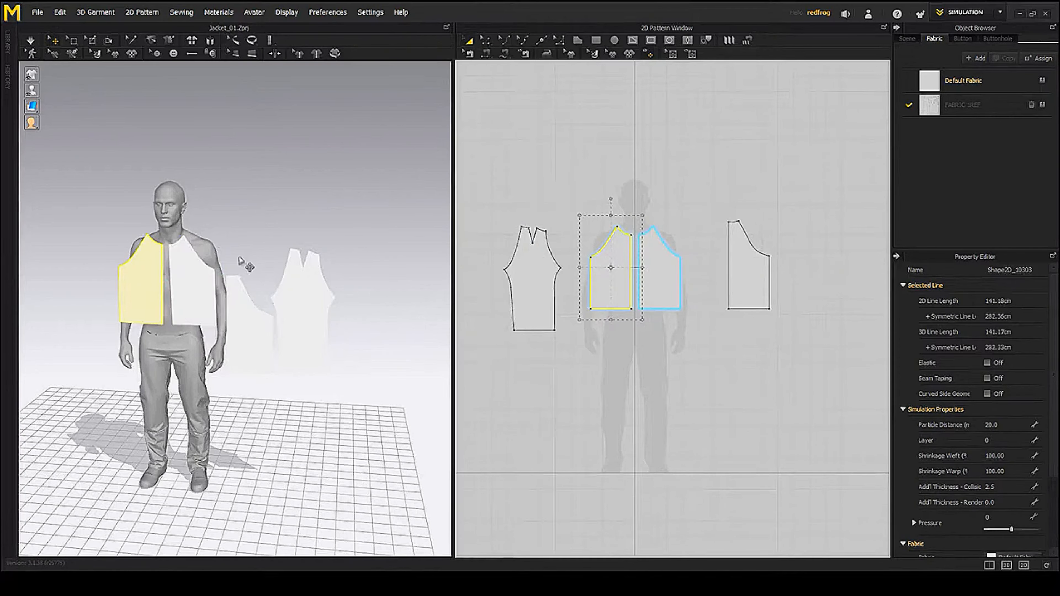
mouse_move(244, 266)
right_down()
mouse_move(289, 261)
mouse_move(252, 261)
right_up()
- Space the back piece farther from the fronts in 2D and turn it around its vertical axis in 3D for the avatar's back
middle_drag(701, 286, 623, 287)
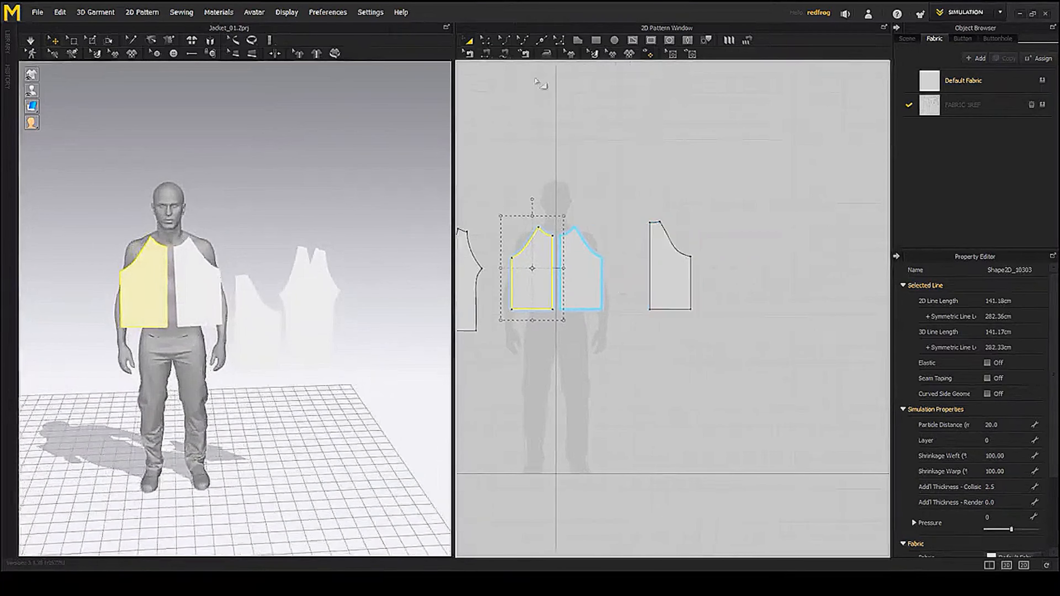
drag(669, 286, 703, 286)
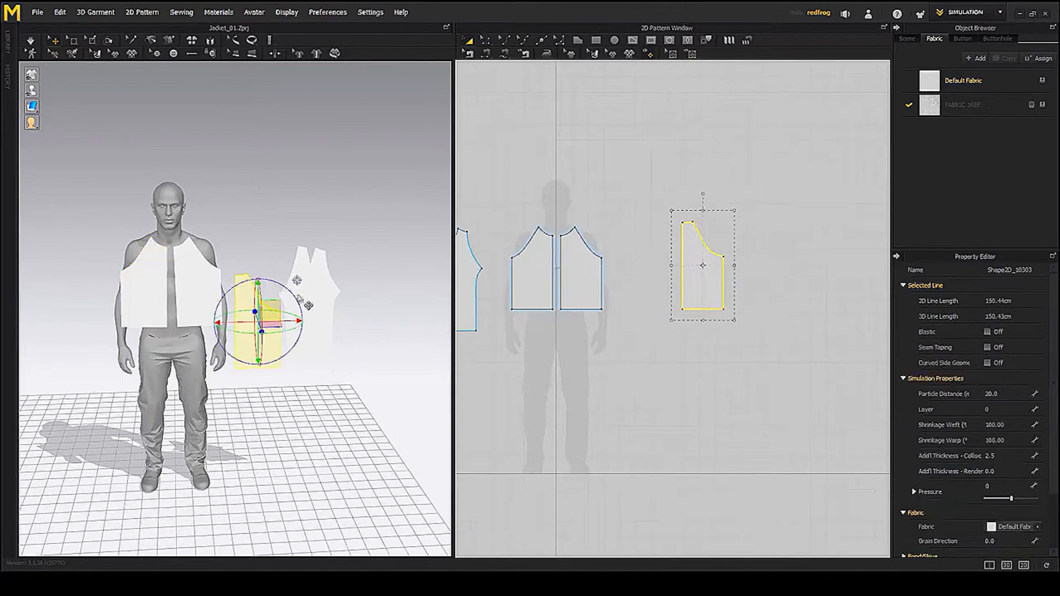
right_drag(279, 301, 231, 334)
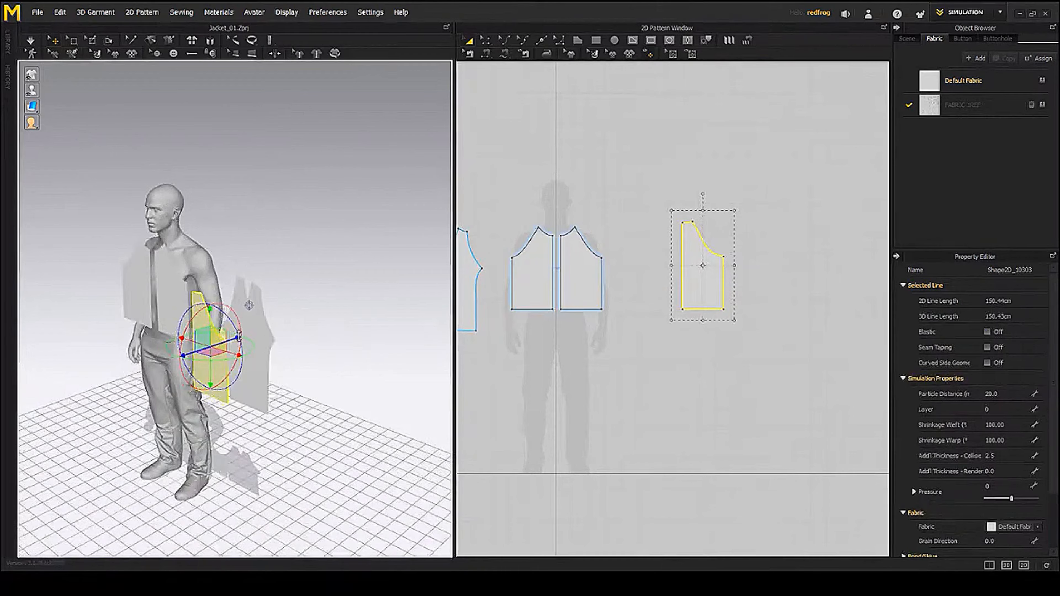
right_drag(316, 281, 162, 354)
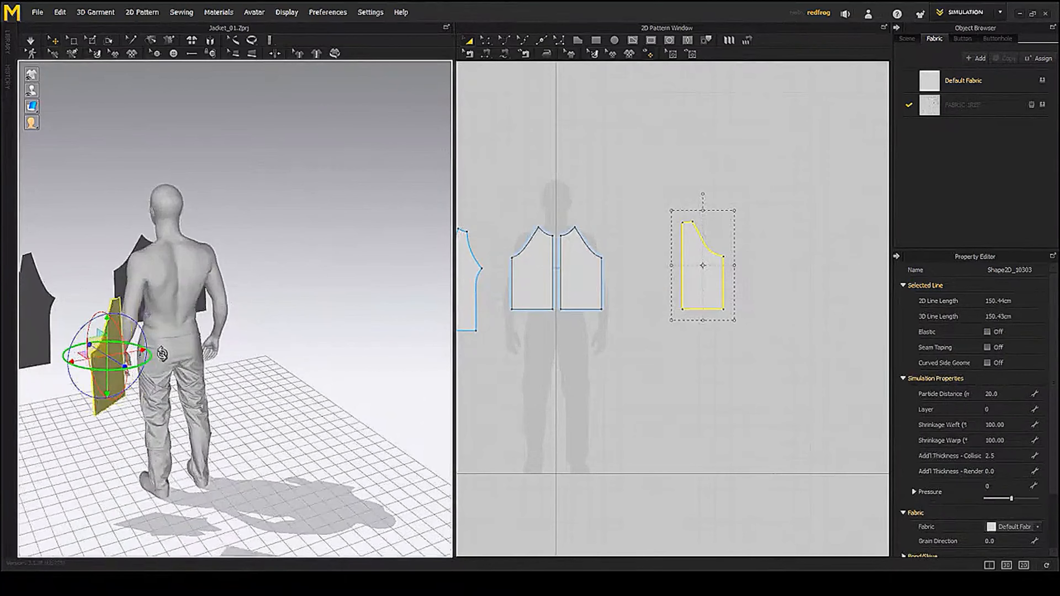
drag(162, 354, 192, 351)
right_drag(193, 342, 154, 360)
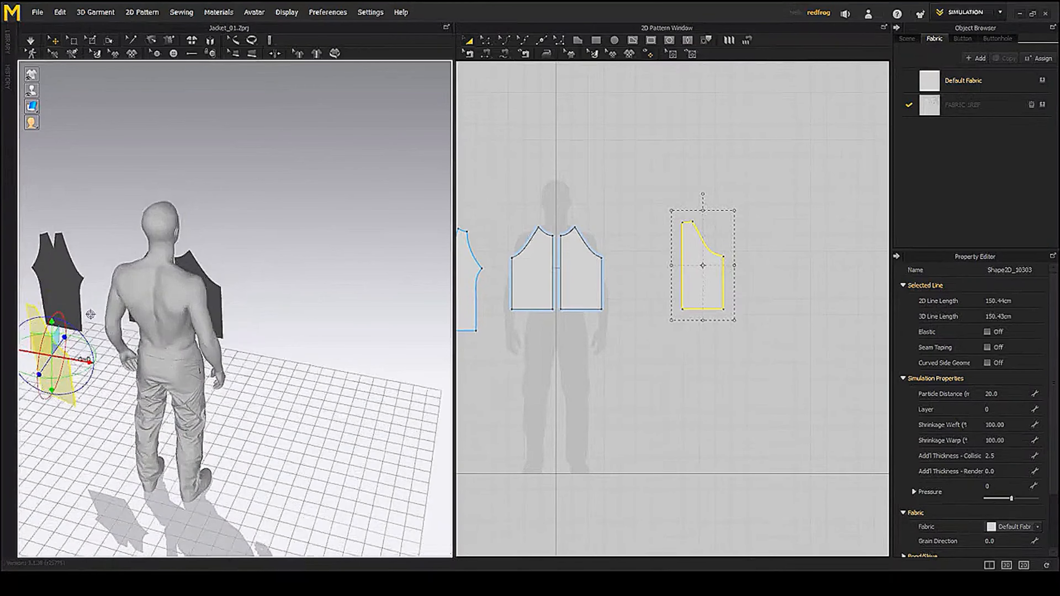
- Position the back piece in 3D behind the avatar's right shoulder blade, with its straight edge near the spine
drag(84, 359, 180, 375)
right_drag(267, 365, 294, 360)
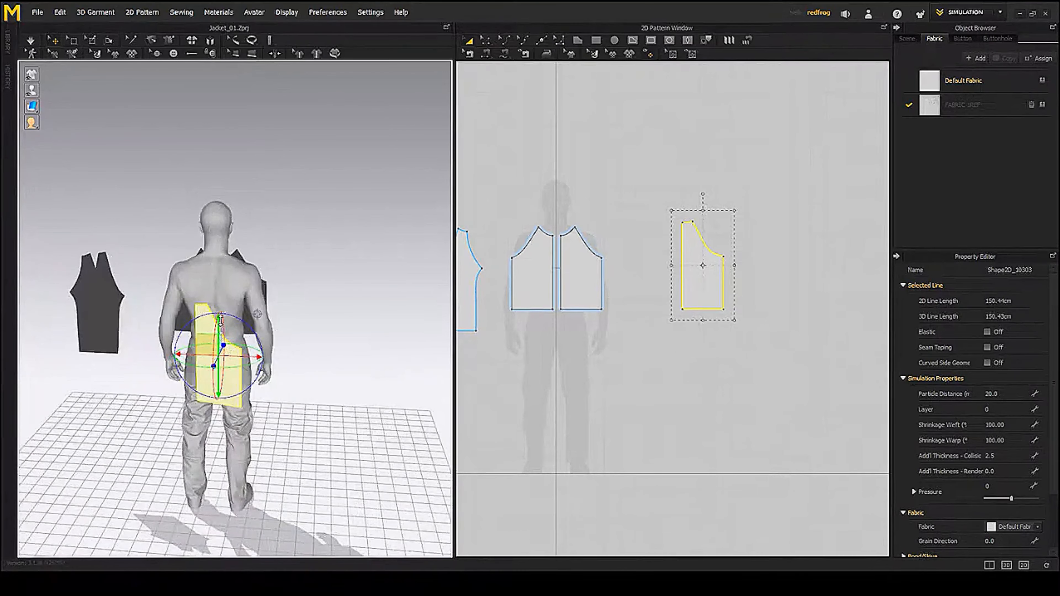
right_drag(220, 318, 147, 296)
drag(149, 281, 166, 274)
right_drag(154, 307, 260, 322)
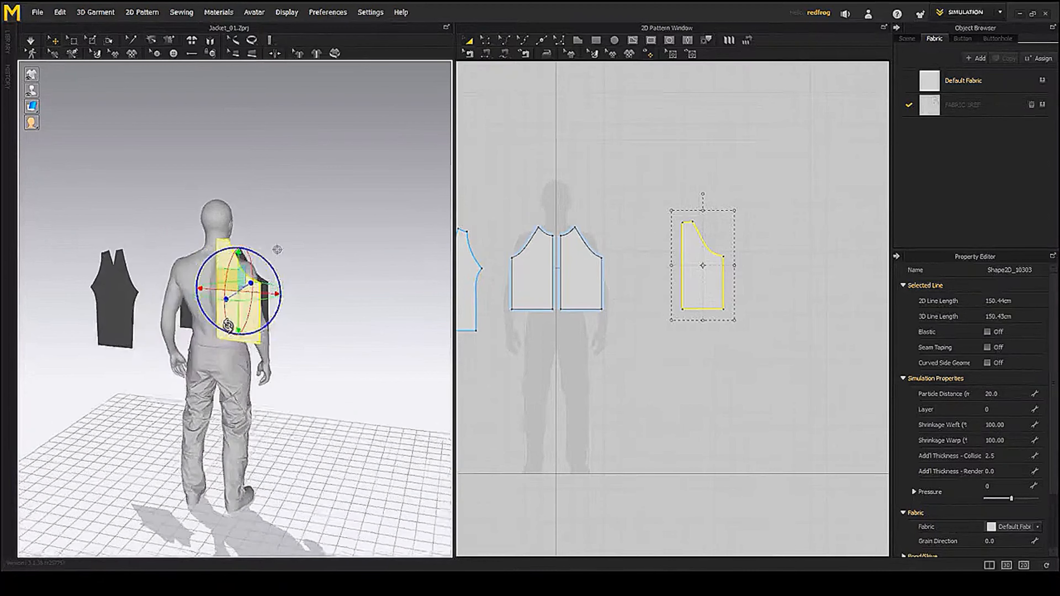
drag(239, 328, 239, 343)
right_drag(302, 308, 284, 302)
right_drag(269, 263, 417, 308)
- Clone the back piece as a linked Symmetric Pattern and place the mirrored half beside its straight centre edge in 2D
scroll(697, 288, up, 2)
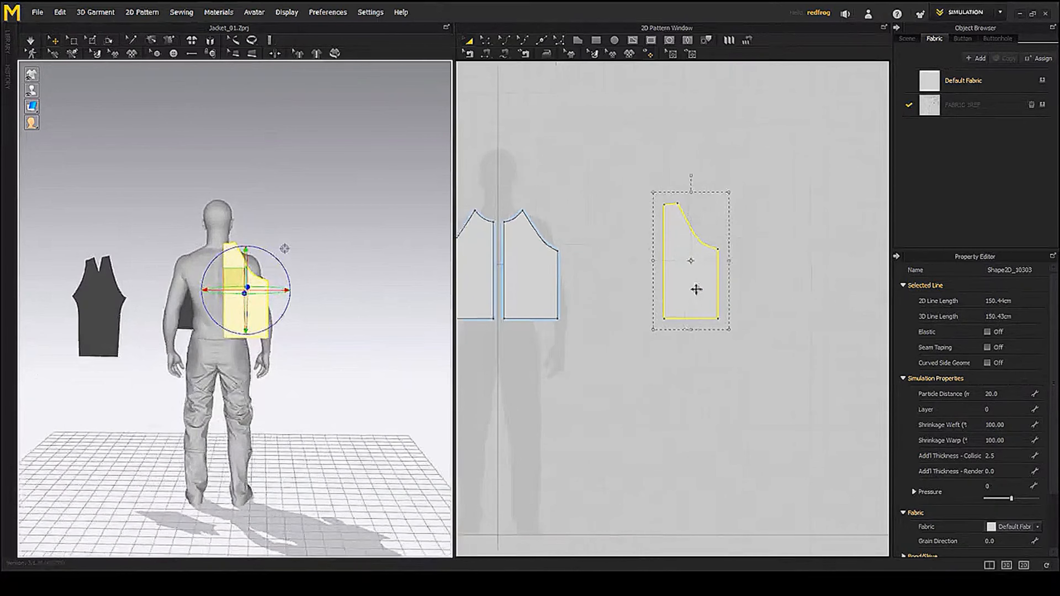
right_click(711, 288)
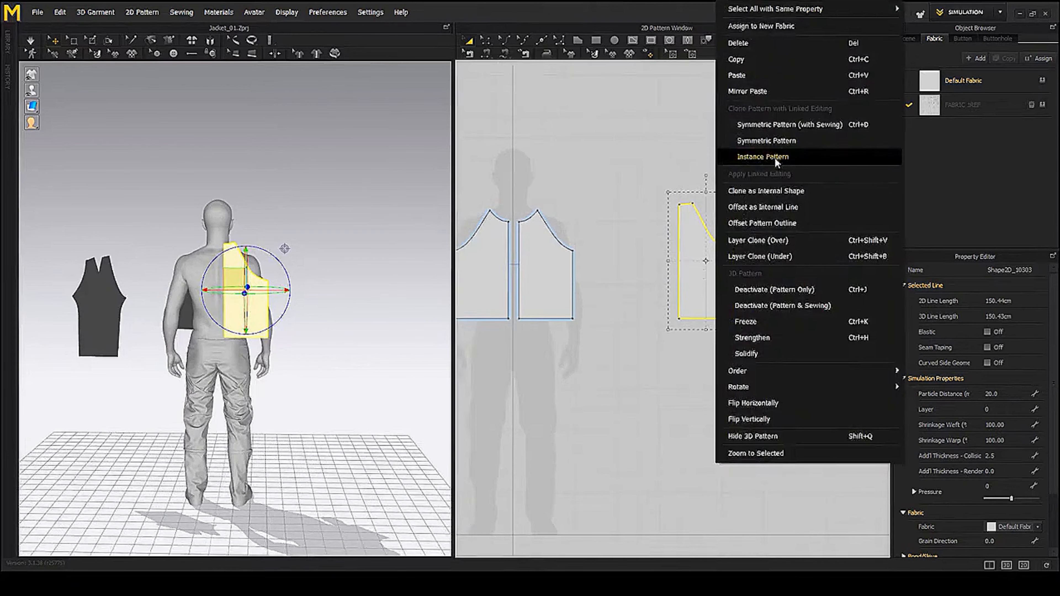
click(766, 141)
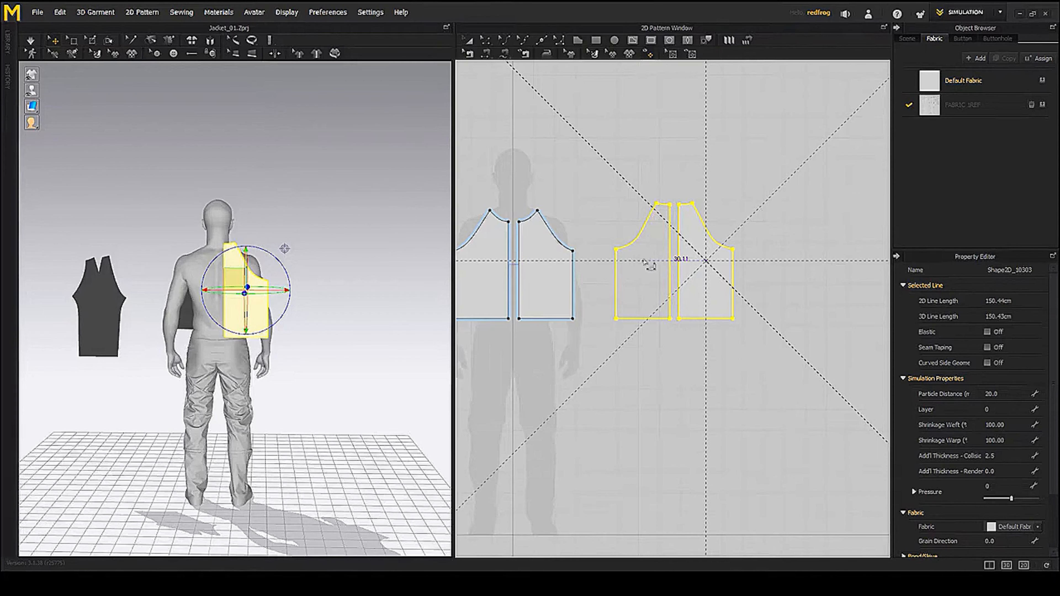
click(647, 264)
- Position the mirrored back half in 3D behind the avatar's left shoulder blade, level with the other back half
scroll(186, 294, down, 4)
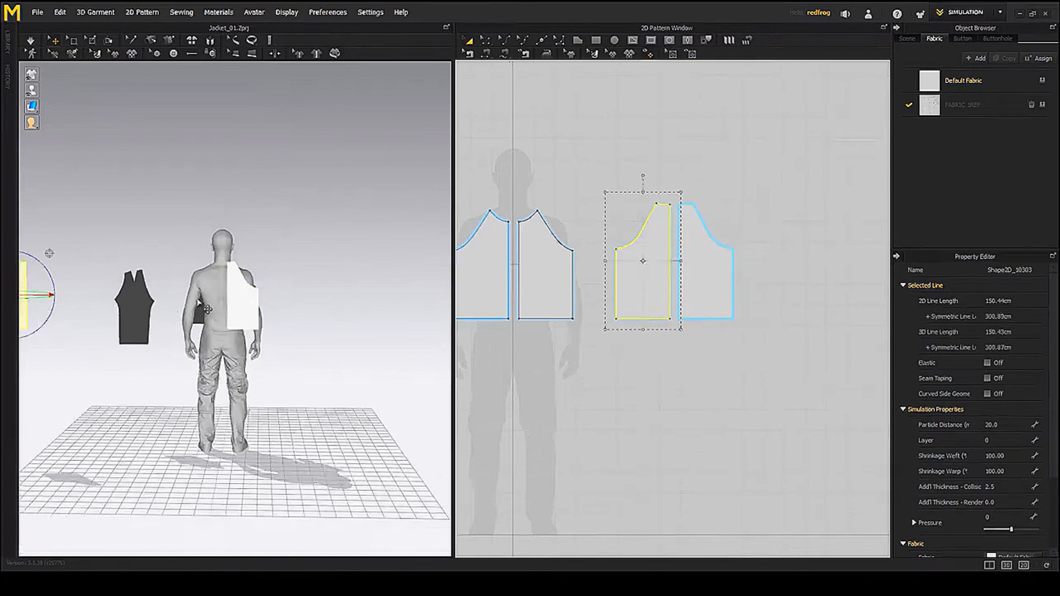
right_drag(136, 305, 110, 302)
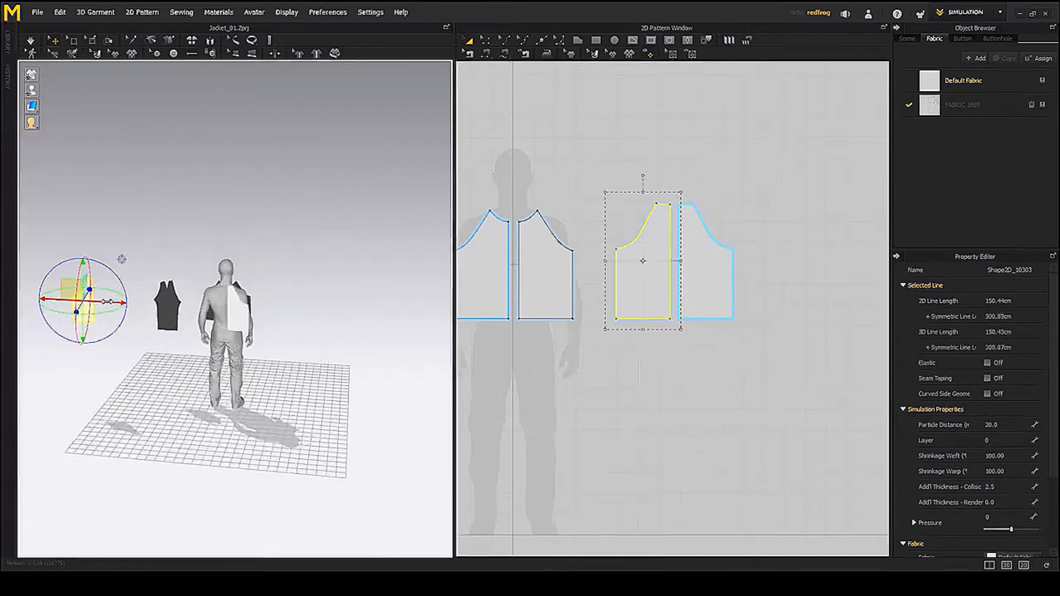
drag(121, 259, 252, 266)
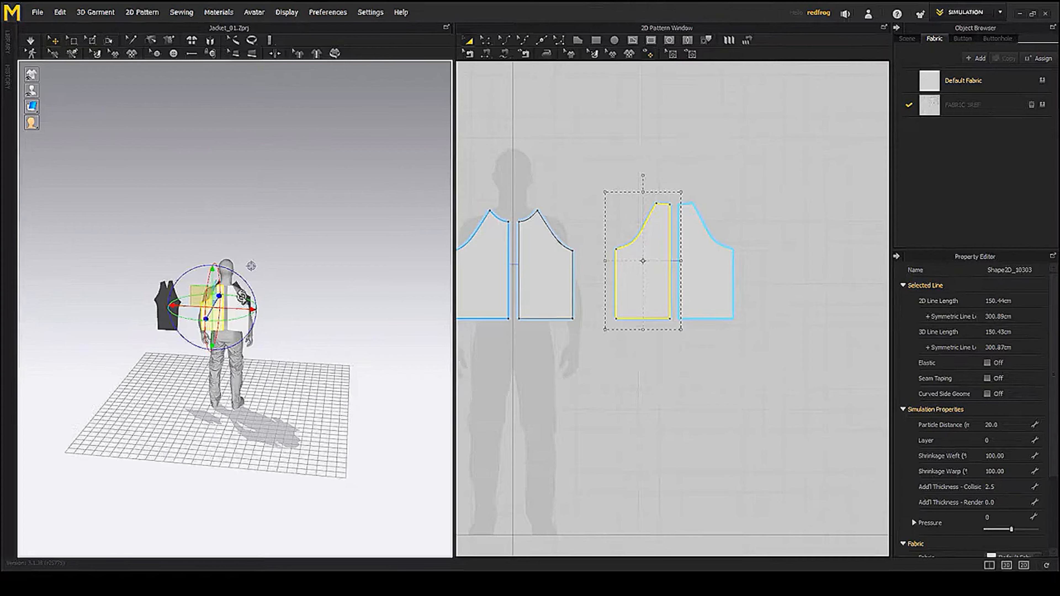
right_drag(238, 304, 431, 298)
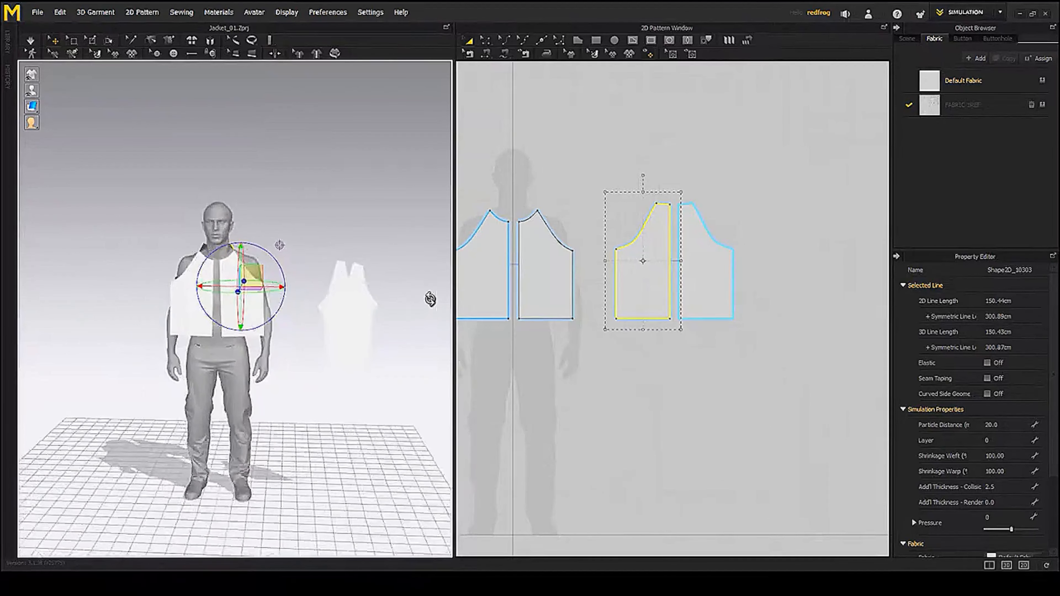
- Run the simulation briefly on the unsewn pieces and undo the resulting drape
middle_drag(272, 302, 270, 310)
scroll(294, 308, down, 2)
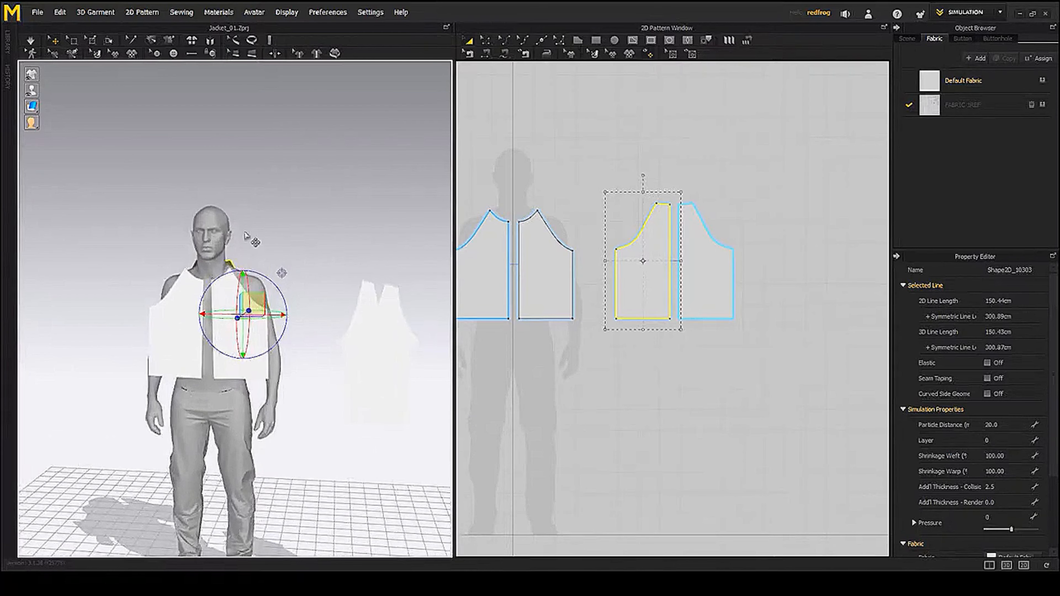
click(32, 41)
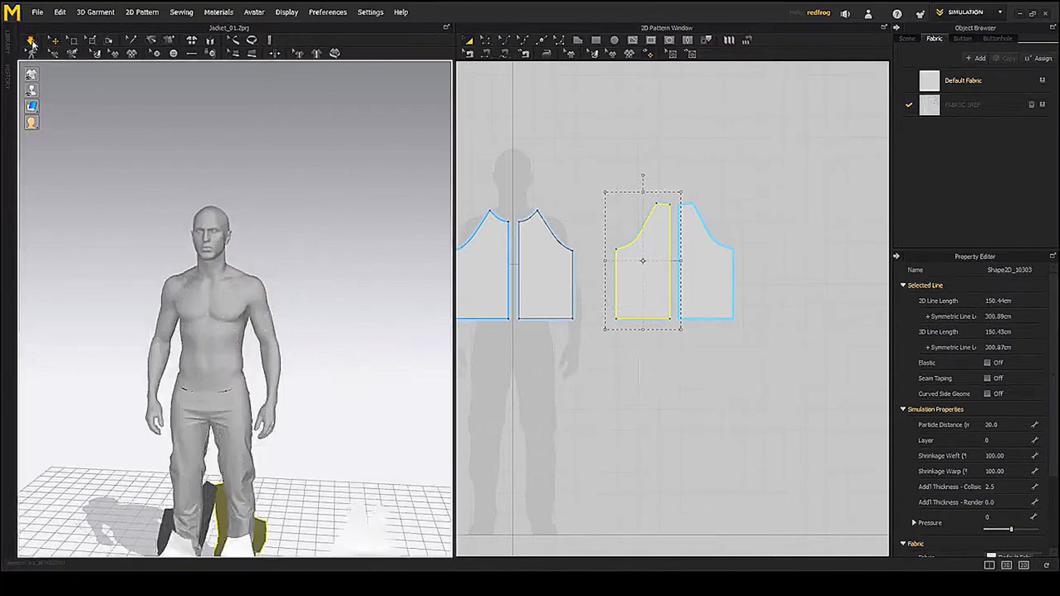
click(32, 41)
middle_drag(351, 424, 343, 339)
key(ctrl+z)
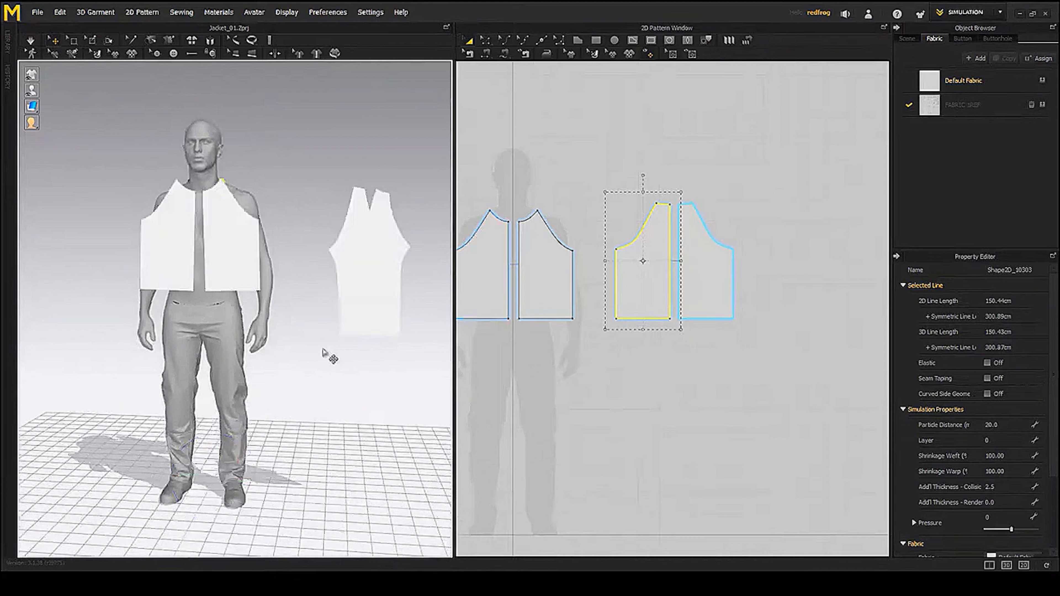
- Sew the straight centre edges of the two front pieces together with Segment Sewing
right_drag(312, 344, 320, 343)
middle_drag(321, 343, 328, 349)
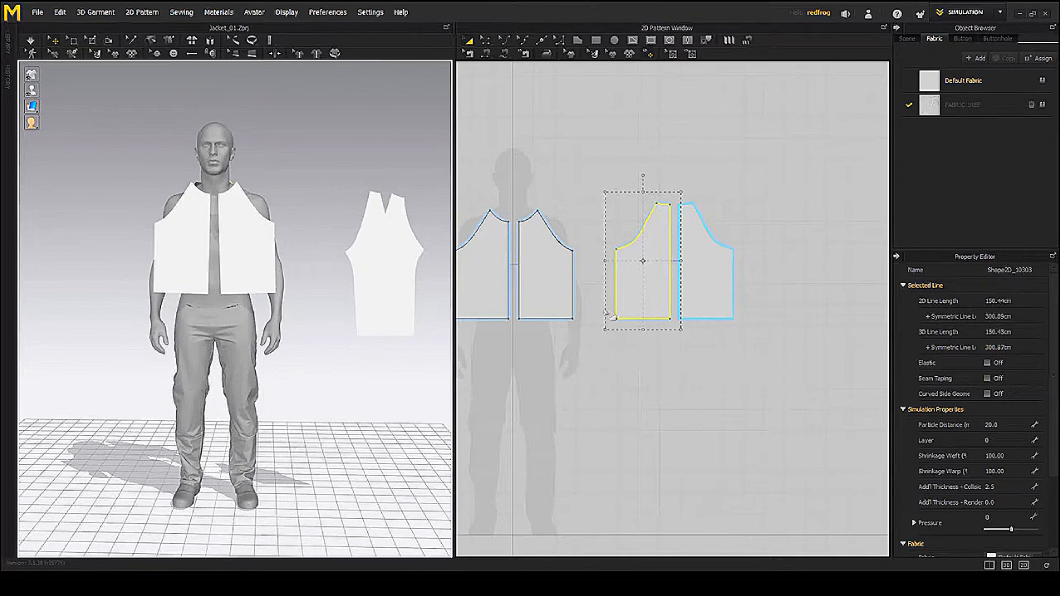
middle_drag(587, 360, 633, 360)
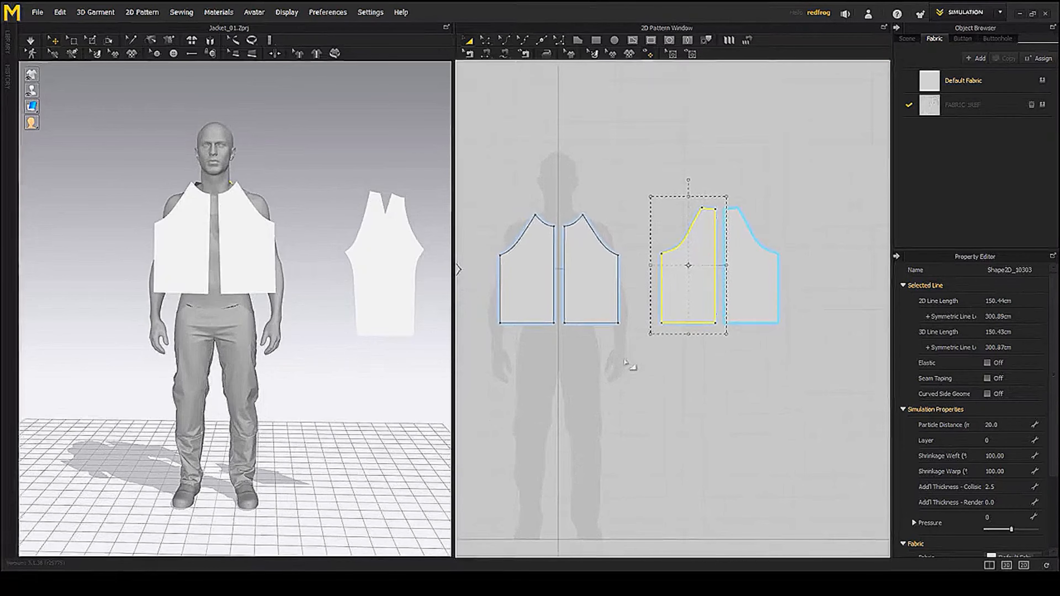
click(486, 55)
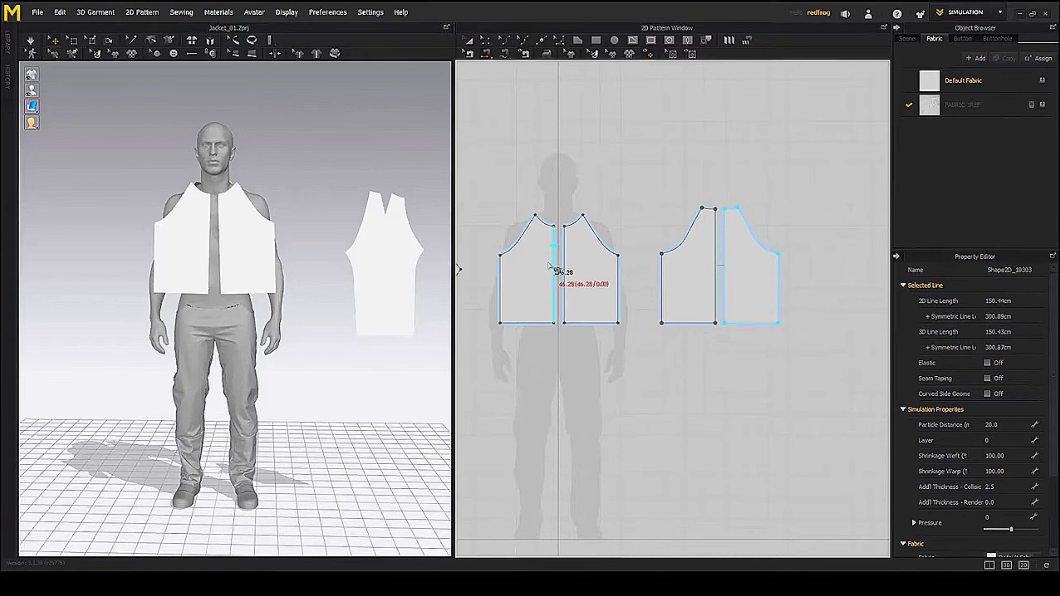
click(550, 266)
click(563, 268)
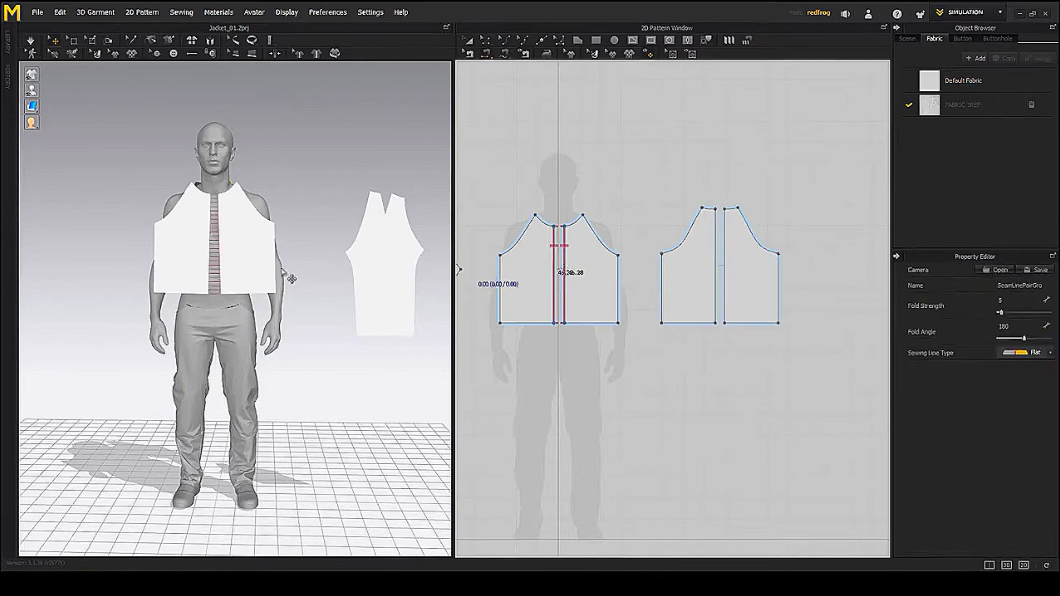
- Sew the straight centre edges of the two back pieces together along the spine
right_drag(283, 271, 327, 266)
right_drag(266, 263, 199, 267)
click(715, 279)
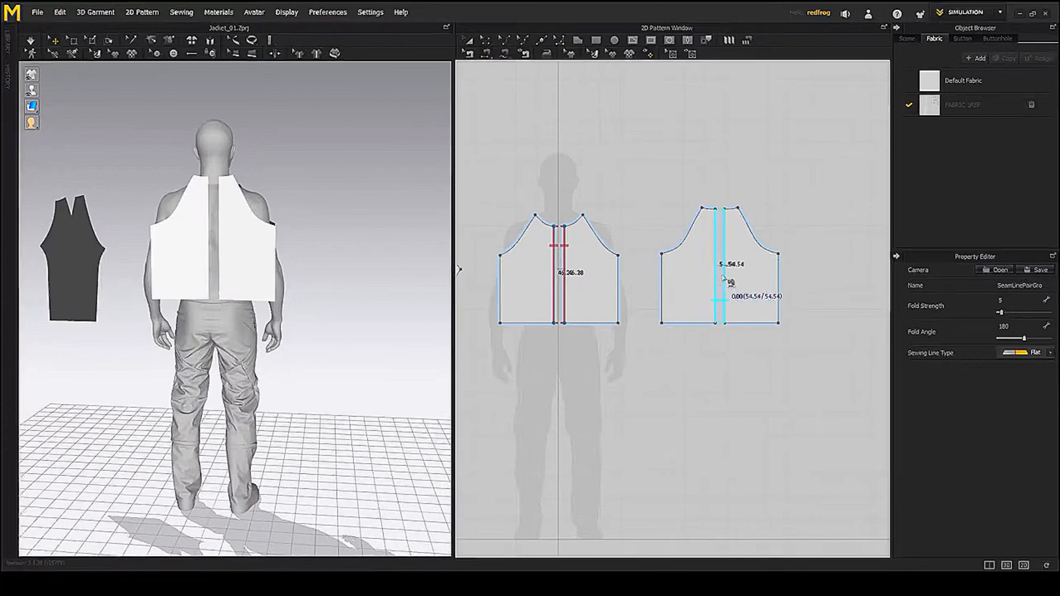
click(724, 279)
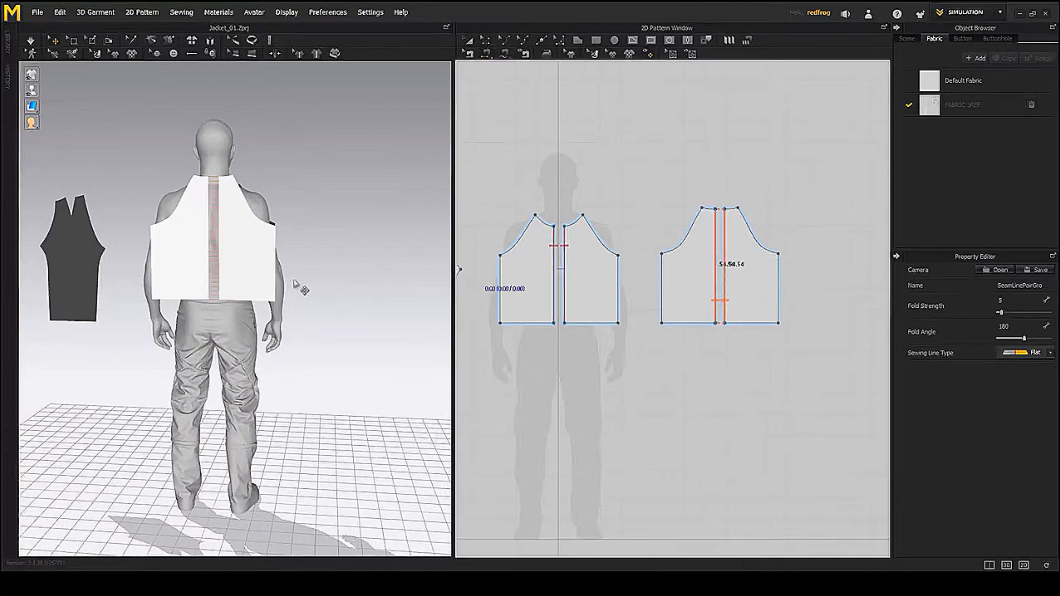
- Simulate the garment with only its centre front and centre back seams sewn, and undo the drape
right_drag(300, 289, 277, 270)
key(space)
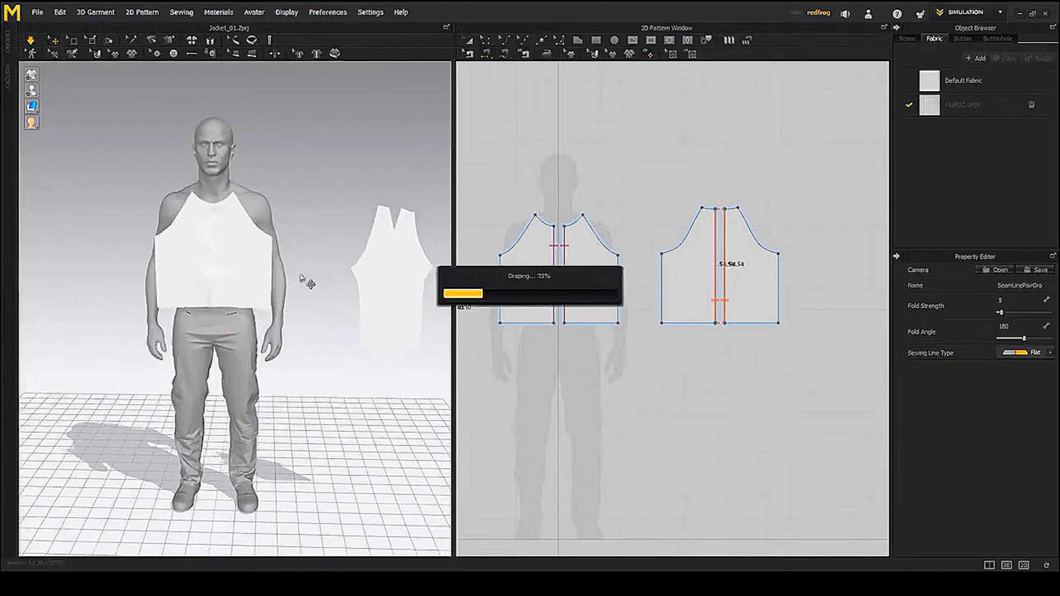
key(space)
right_drag(343, 274, 331, 273)
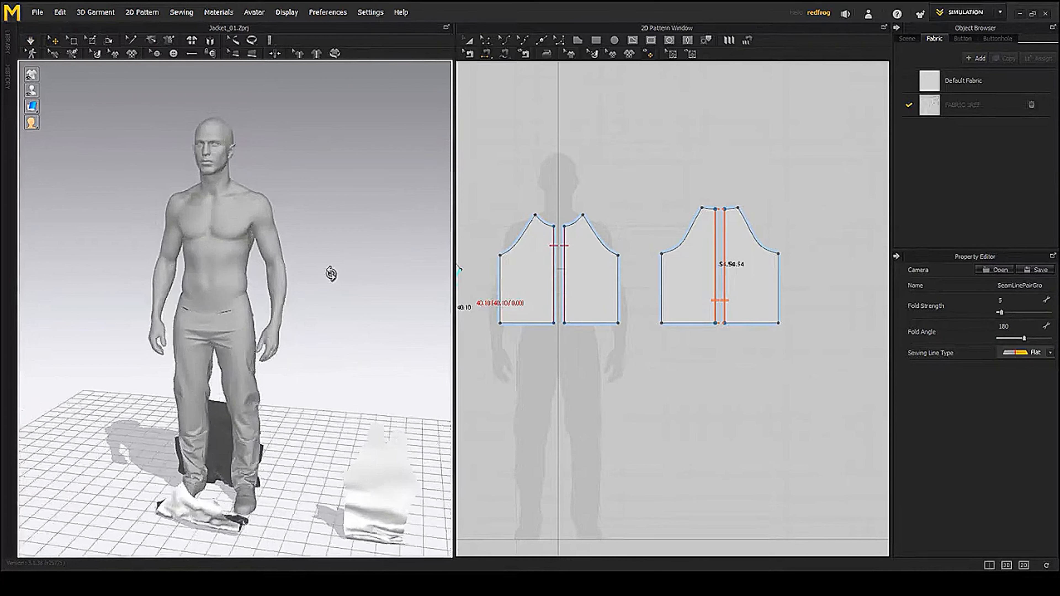
key(ctrl+z)
- Draw a small rectangular pattern about 11.6 cm wide above the avatar's right front neckline in 2D and assign it Default Fabric
middle_drag(269, 219, 232, 265)
scroll(232, 265, down, 3)
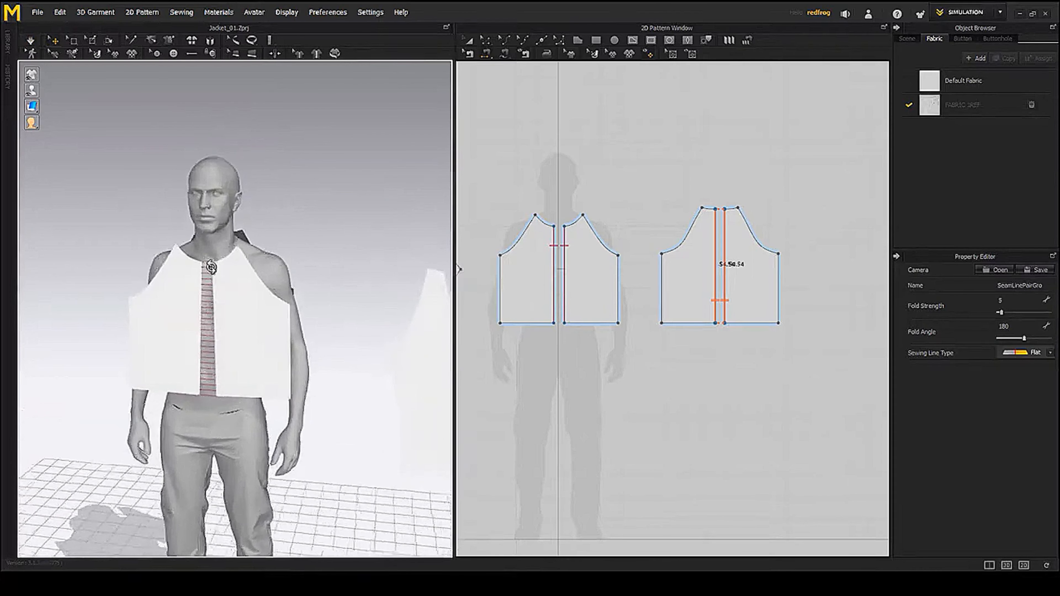
right_drag(211, 268, 182, 244)
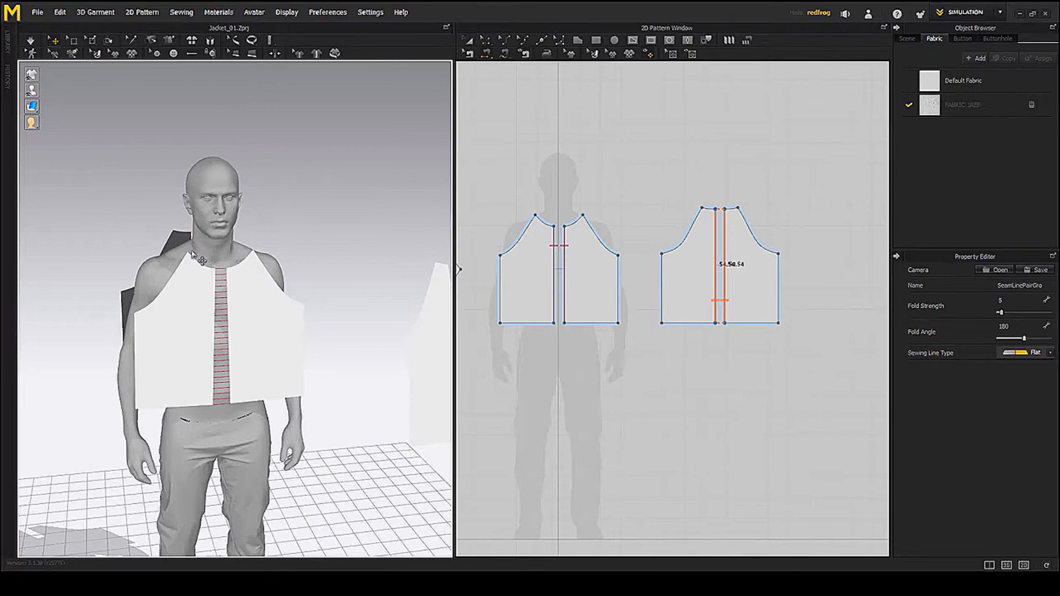
middle_drag(610, 188, 615, 200)
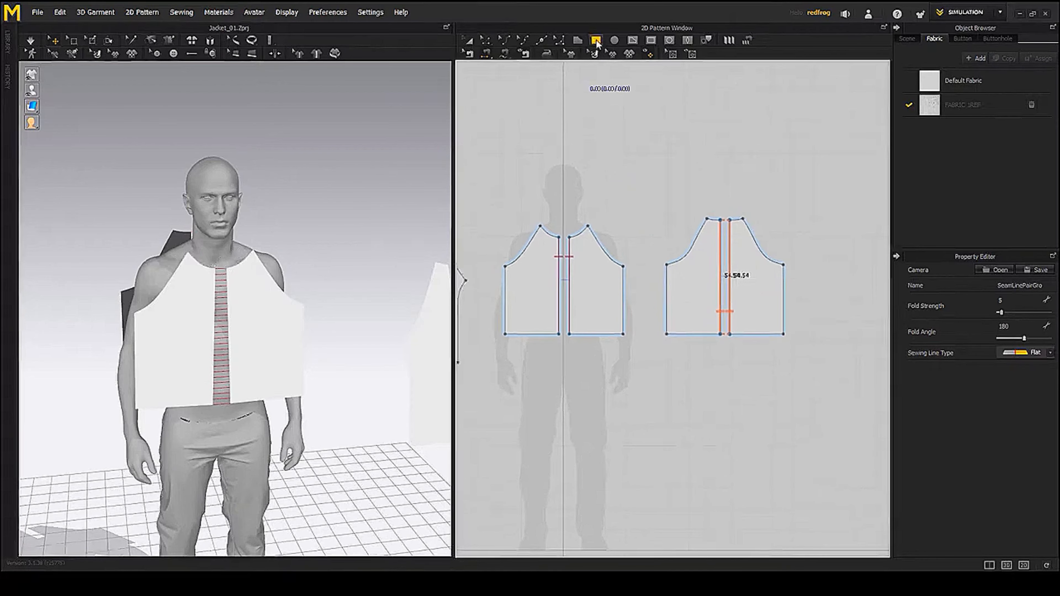
scroll(540, 198, up, 3)
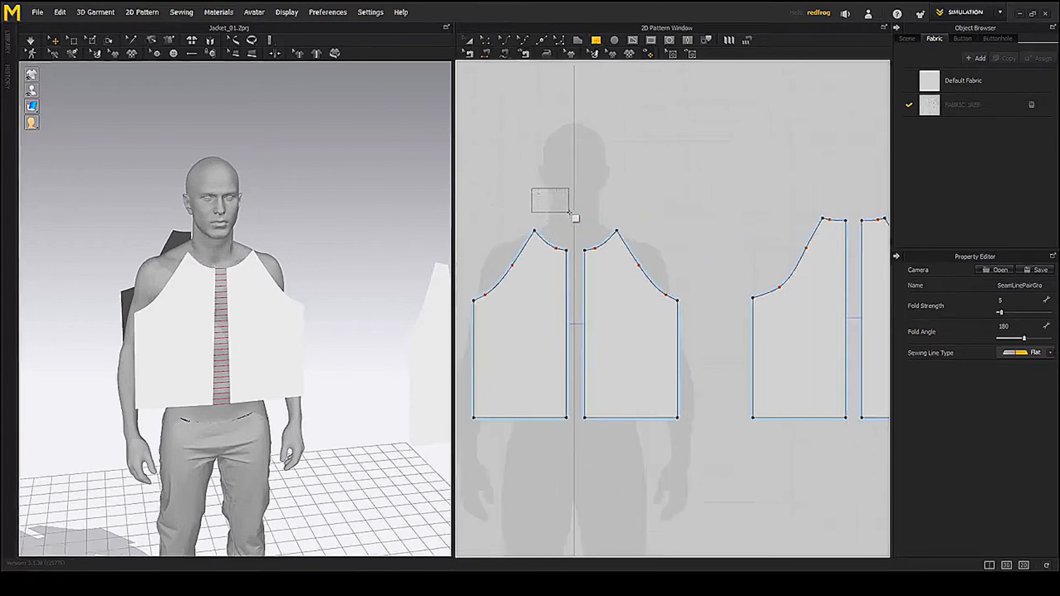
drag(569, 212, 574, 214)
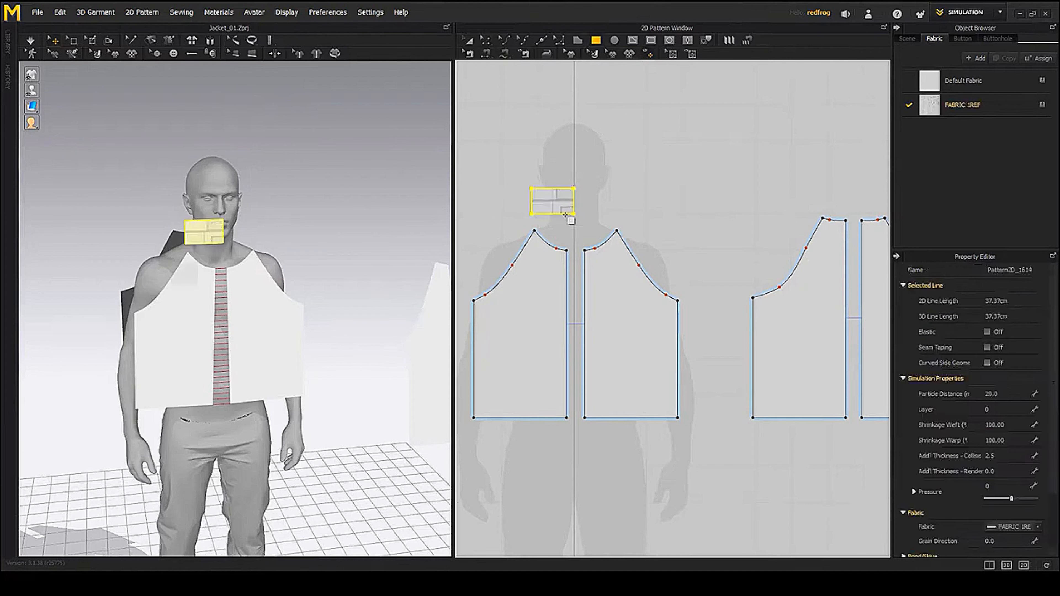
click(1024, 527)
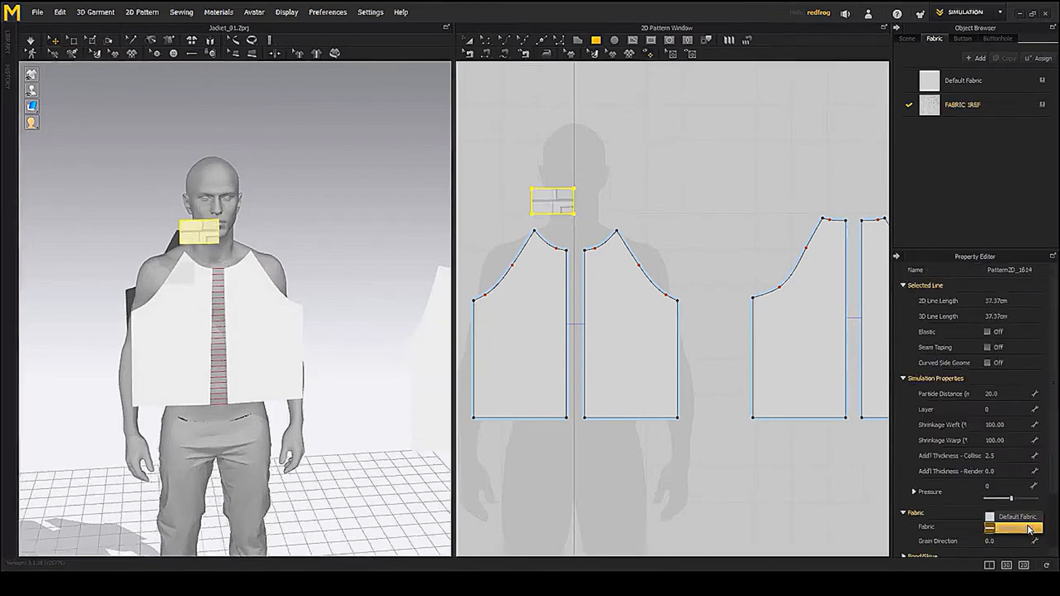
click(1014, 515)
- Move the small rectangle in 3D down to the base of the avatar's neck, just above the right front's neckline
middle_drag(621, 254, 624, 253)
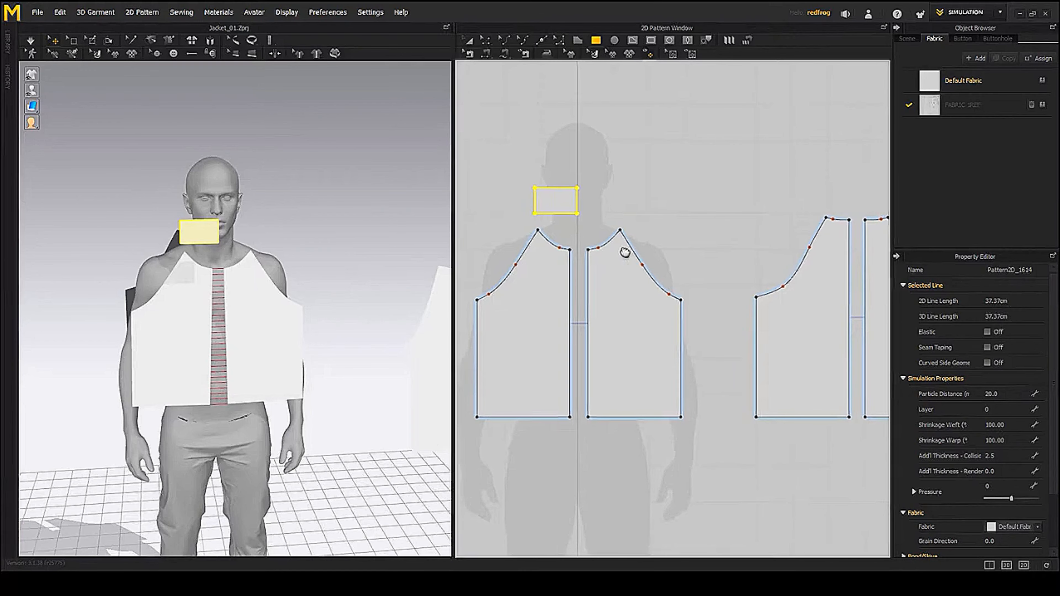
right_drag(268, 285, 183, 247)
click(152, 228)
drag(184, 222, 220, 217)
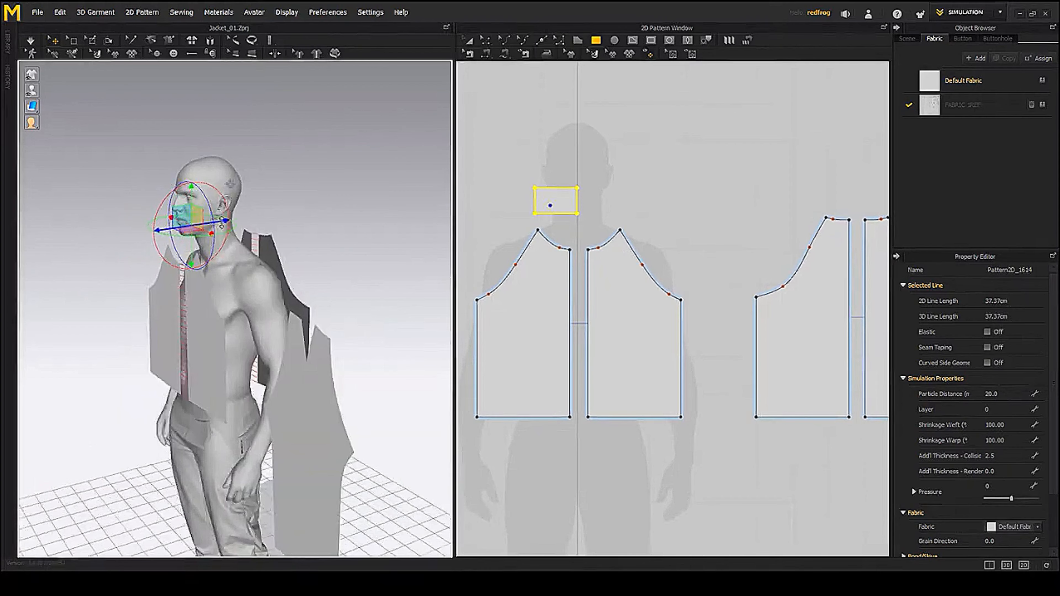
right_drag(133, 246, 215, 231)
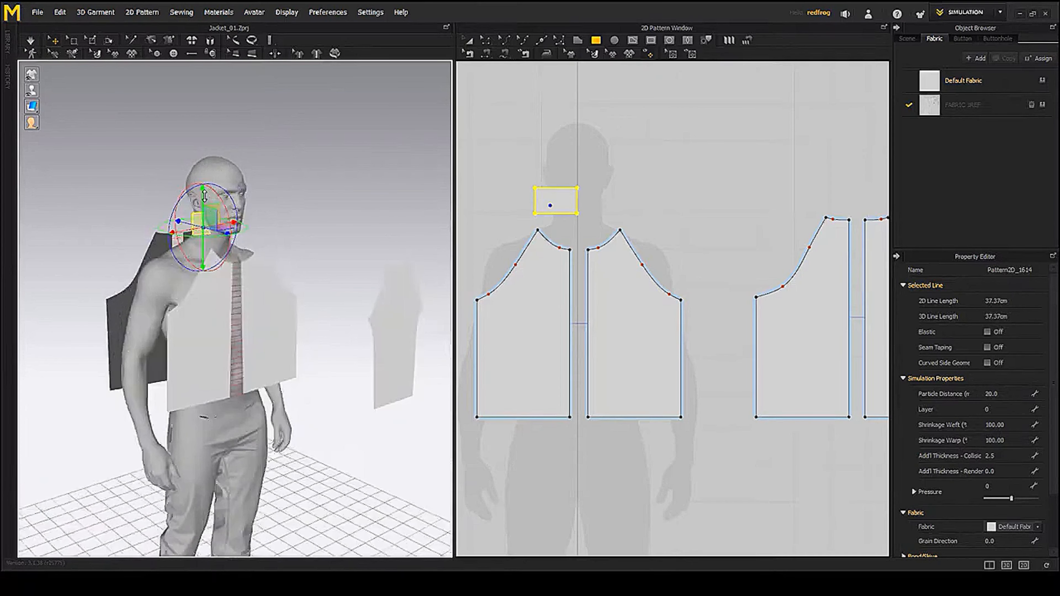
drag(203, 195, 202, 215)
right_drag(205, 221, 246, 240)
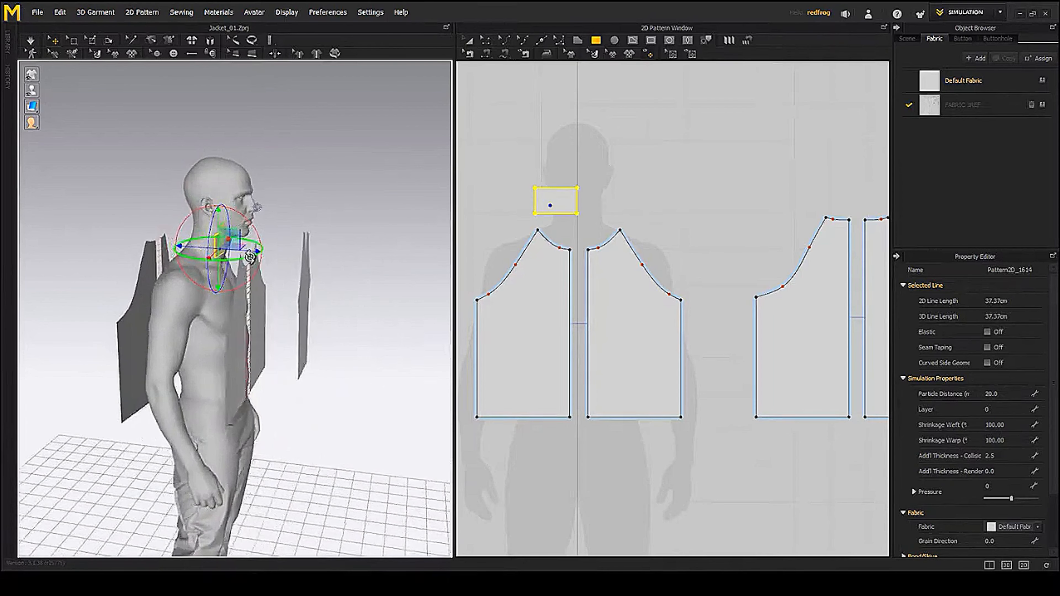
drag(250, 250, 267, 253)
right_drag(263, 246, 229, 240)
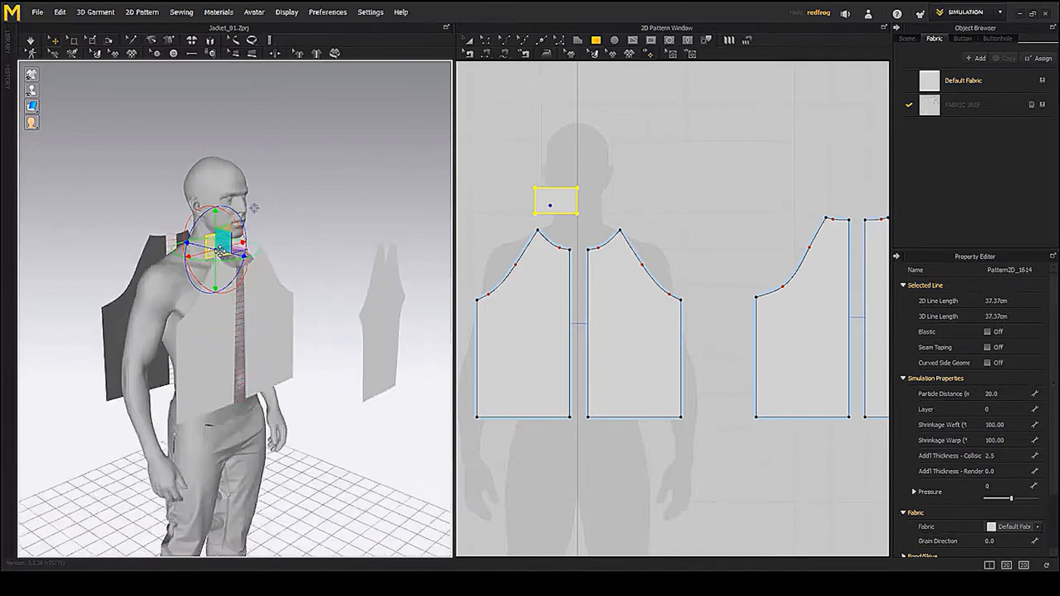
drag(216, 212, 217, 219)
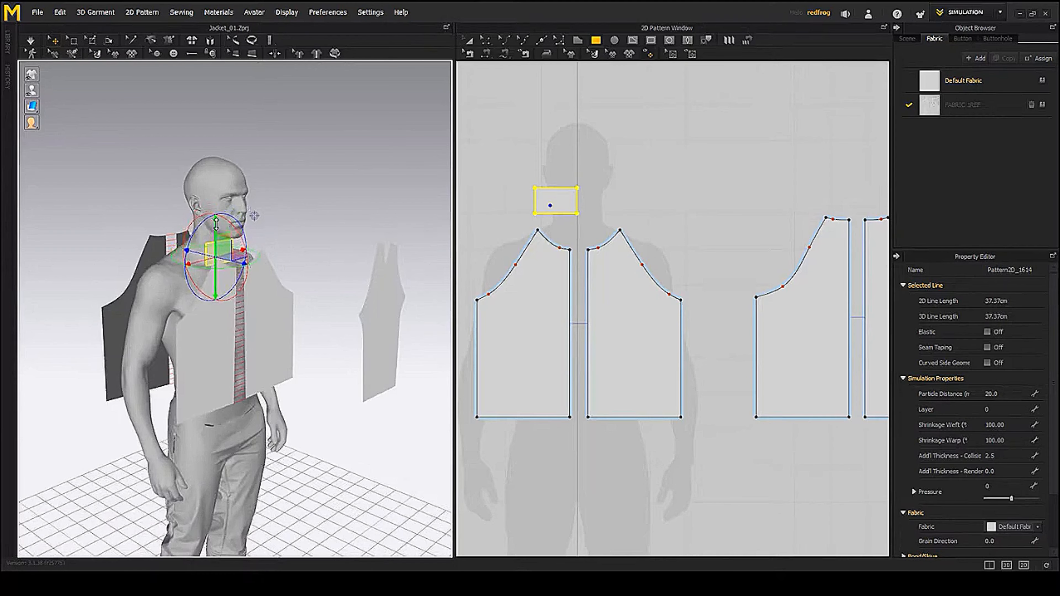
- Sew the curved neckline of the avatar's right front to the lower edge of the small collar rectangle above it
right_drag(320, 261, 414, 121)
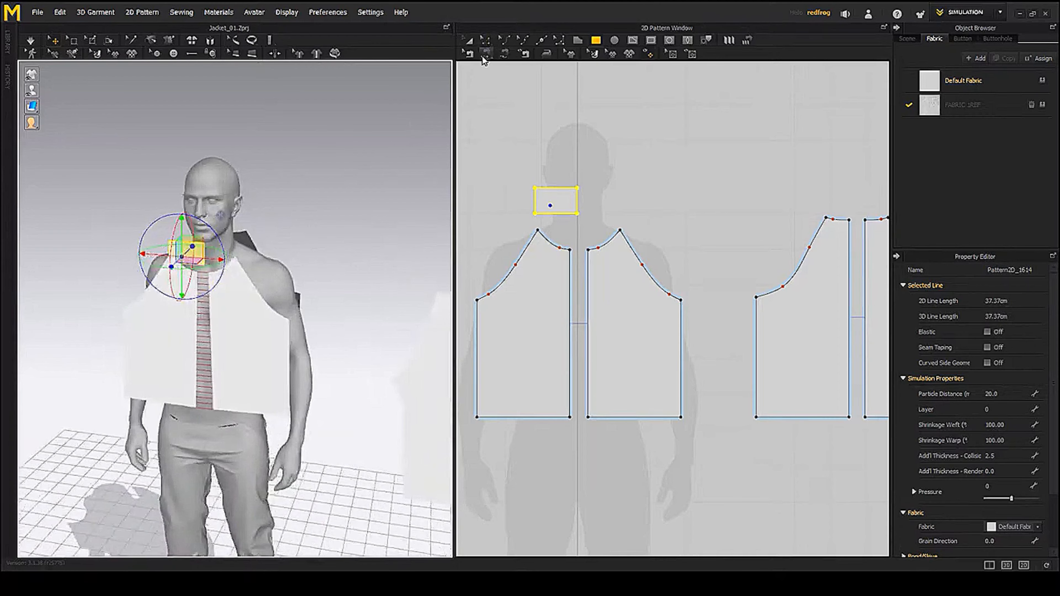
right_drag(202, 298, 287, 189)
scroll(207, 264, up, 3)
click(288, 192)
click(189, 266)
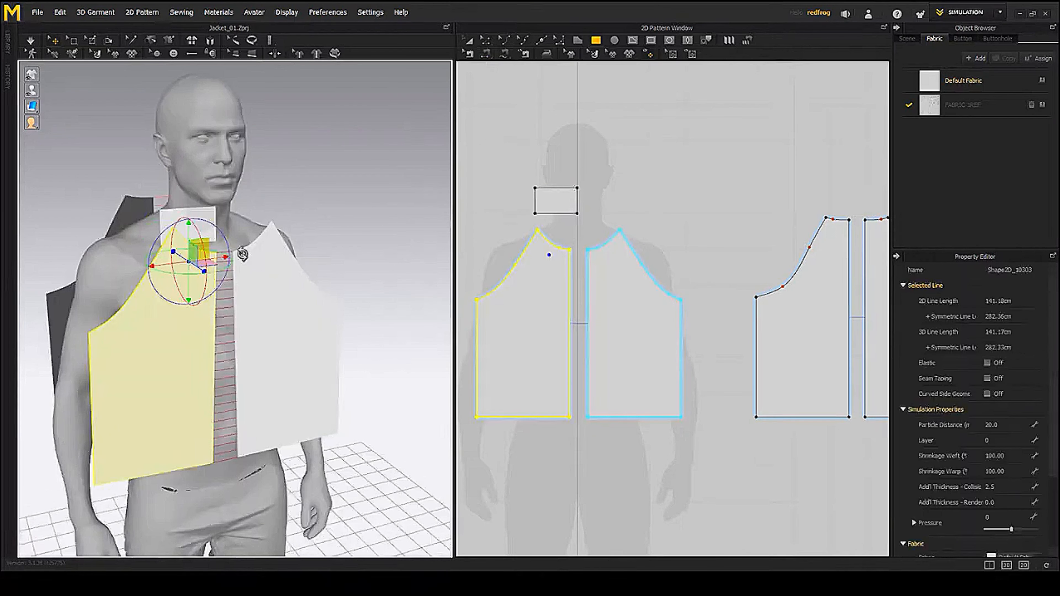
key(2)
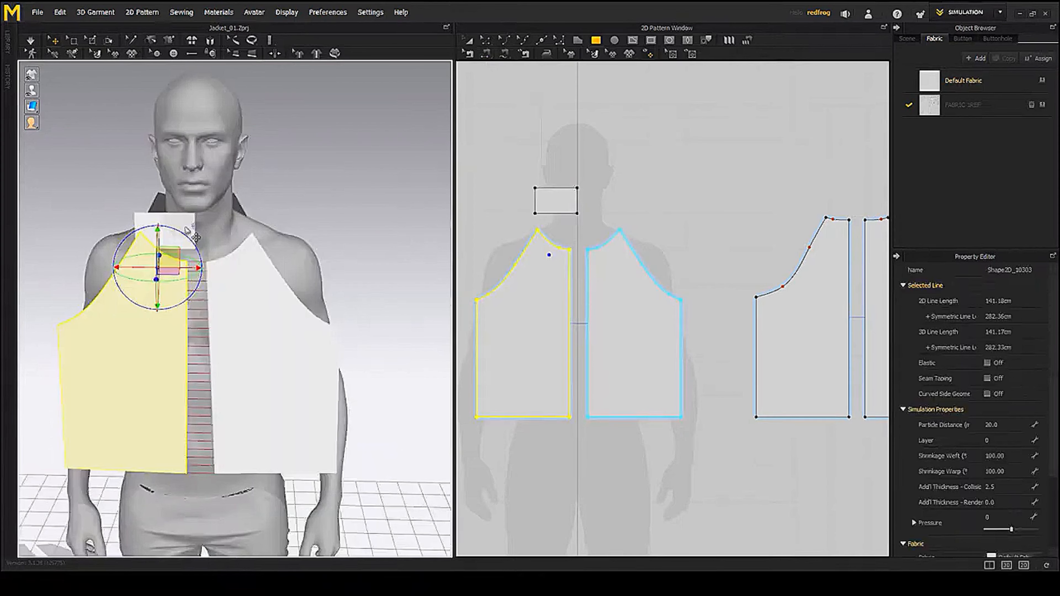
click(186, 231)
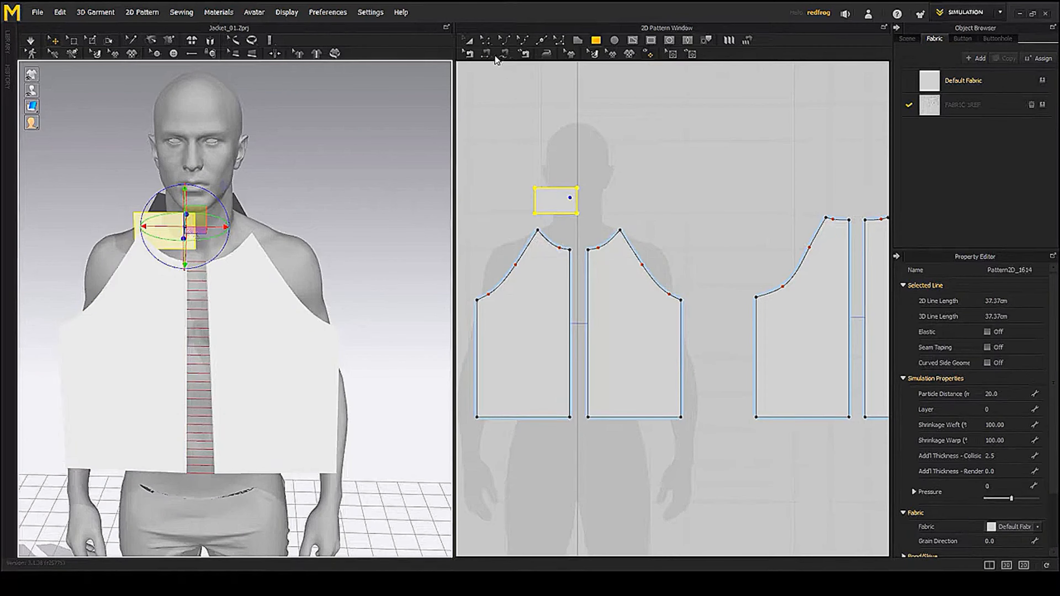
click(486, 53)
click(557, 245)
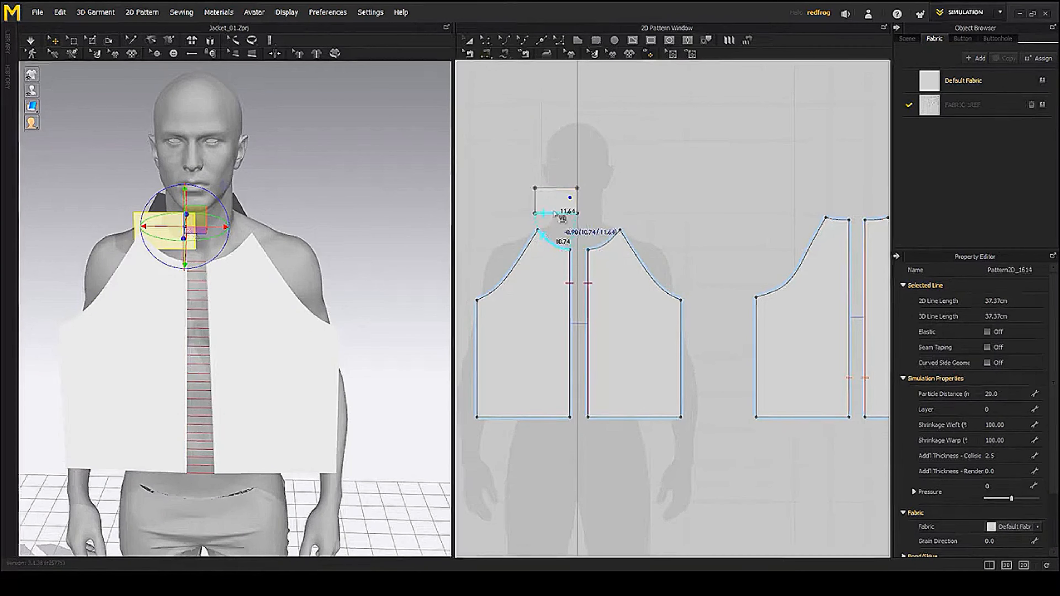
click(554, 212)
- Adjust the collar rectangle's 3D position at the neck and lower its top edge to a height of about 4.4 cm
right_drag(267, 284, 163, 299)
click(143, 244)
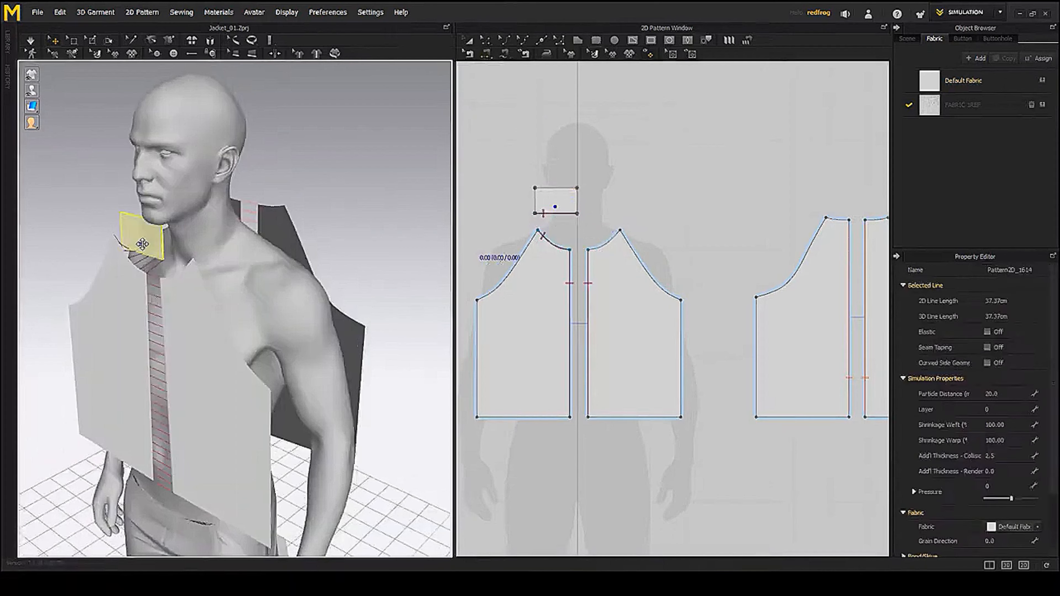
drag(143, 244, 153, 247)
right_drag(131, 280, 167, 279)
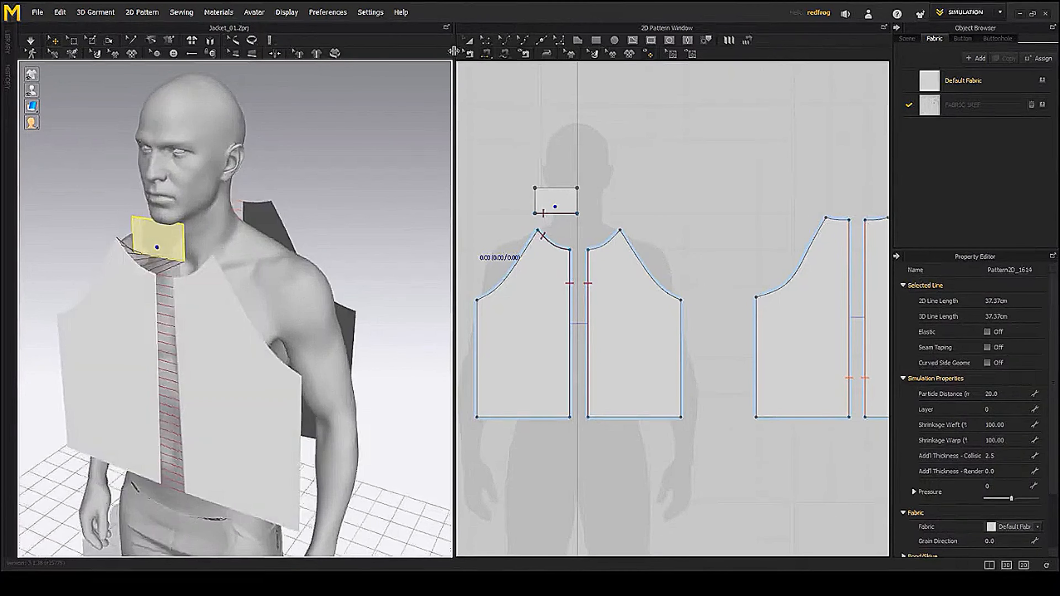
click(486, 41)
click(563, 176)
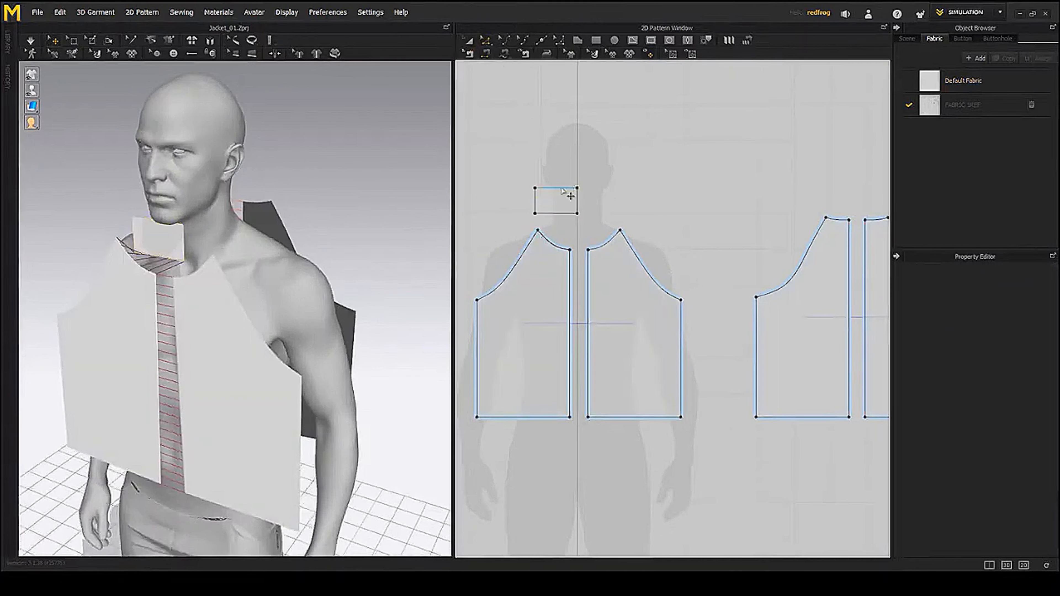
drag(561, 188, 561, 199)
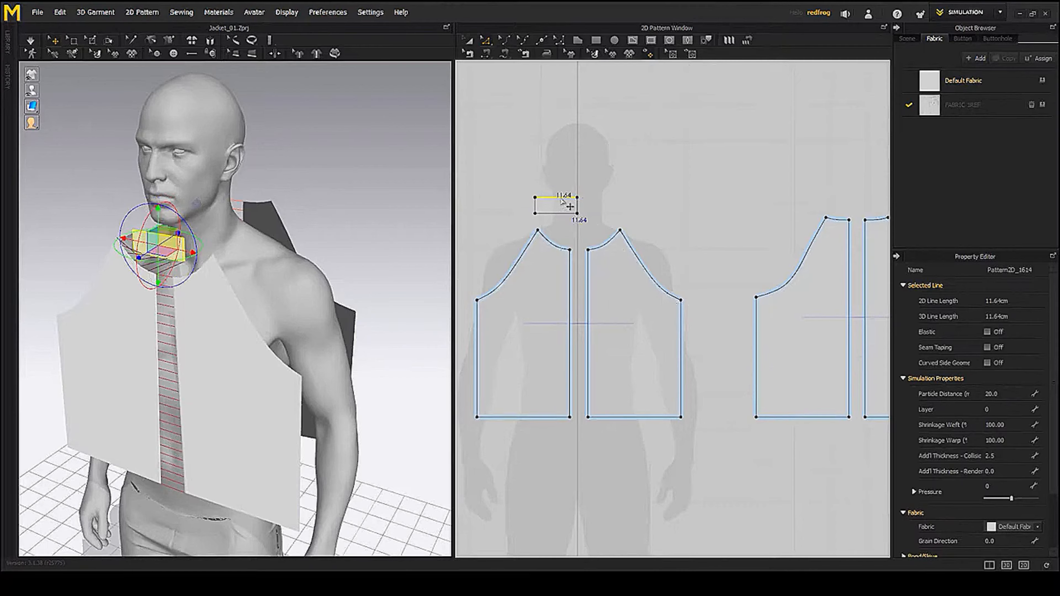
- Clone the collar rectangle as a Symmetric Pattern without sewing and centre the pair above the two front pieces in 2D
right_drag(175, 299, 314, 282)
right_drag(420, 212, 350, 209)
click(530, 148)
click(467, 40)
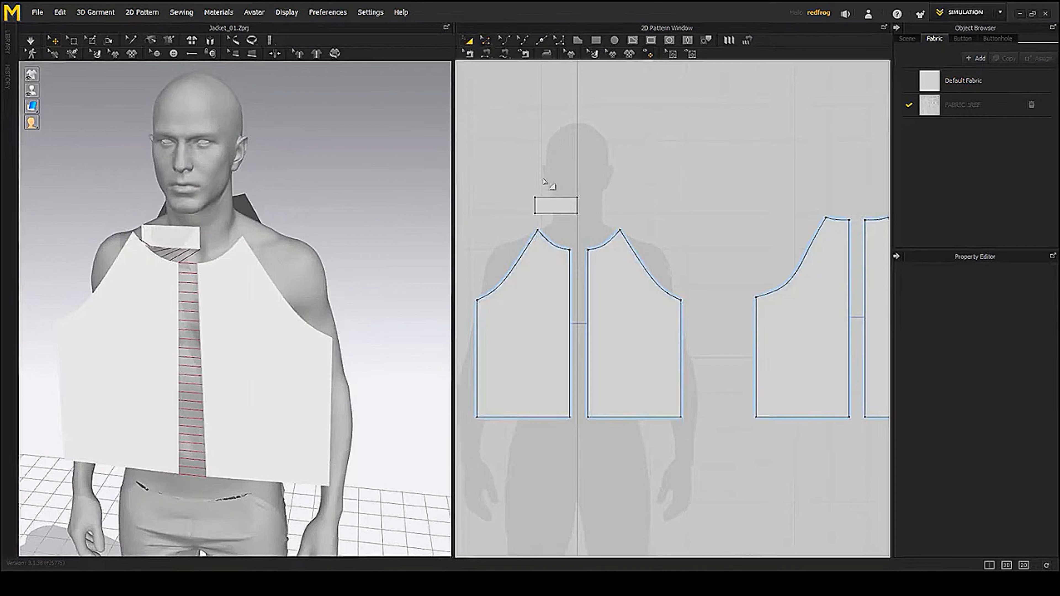
click(552, 204)
right_click(553, 209)
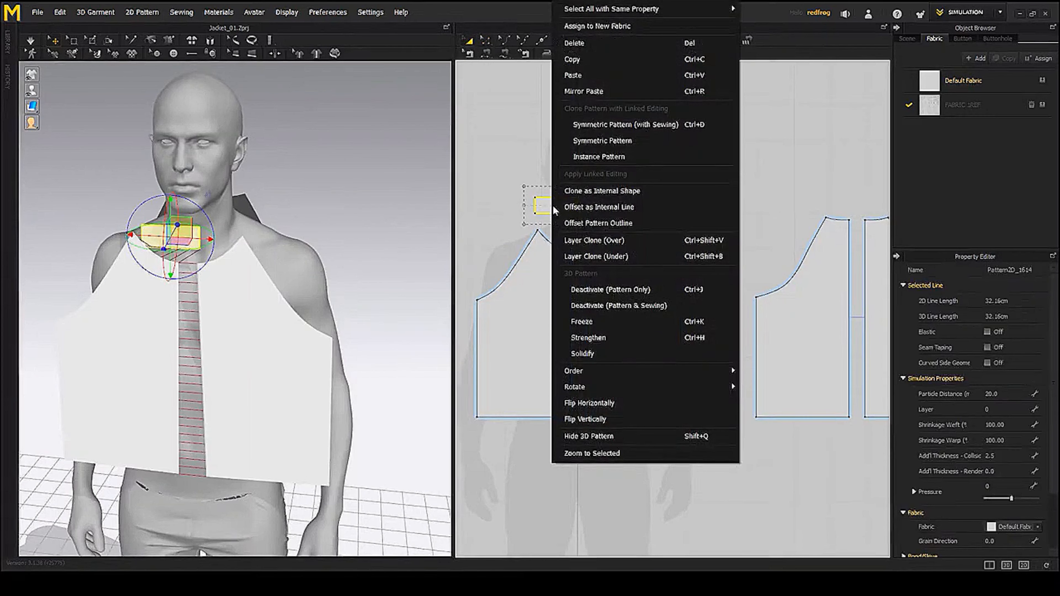
click(609, 141)
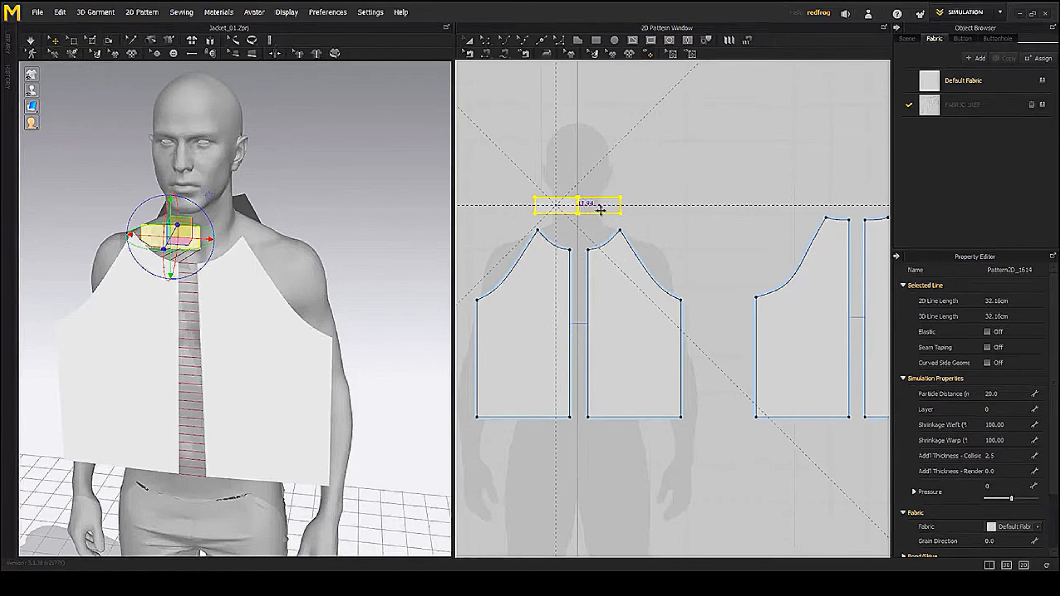
click(604, 210)
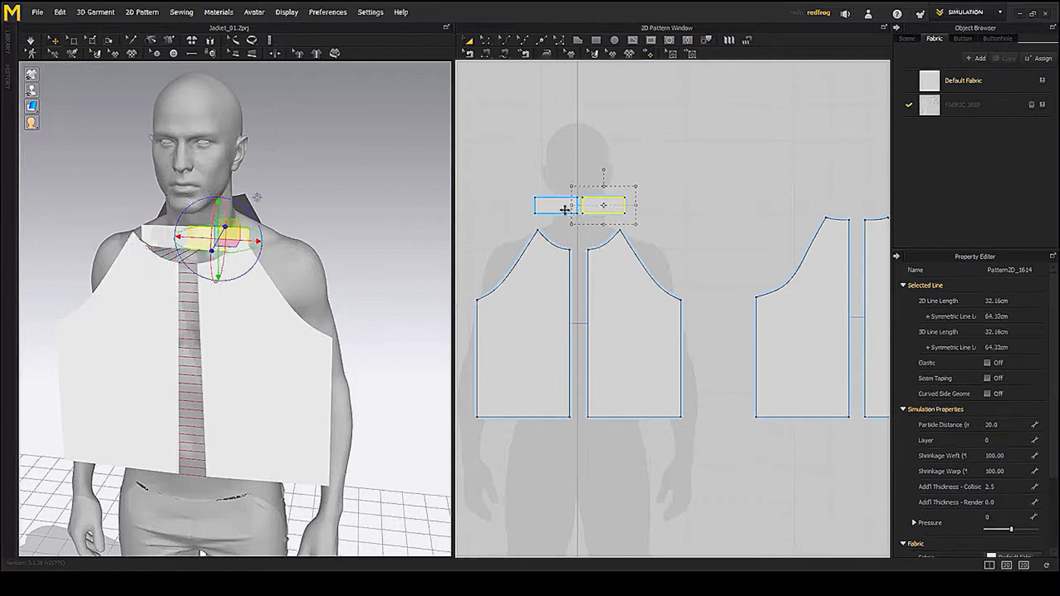
drag(565, 210, 562, 208)
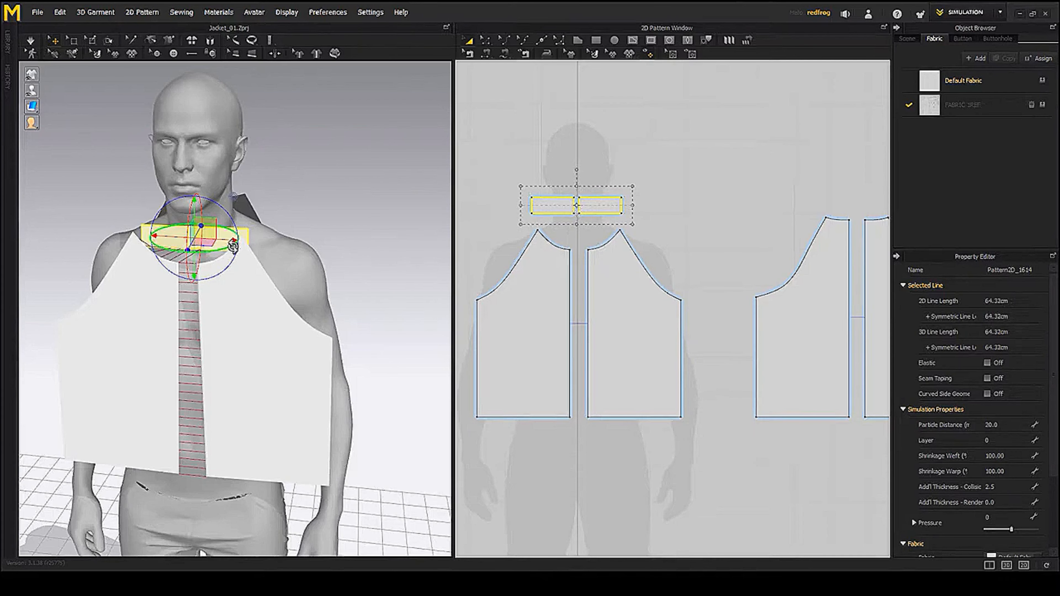
- Sew the neckline of the avatar's left front to the lower edge of the mirrored collar rectangle
right_drag(213, 240, 310, 184)
click(310, 184)
click(172, 224)
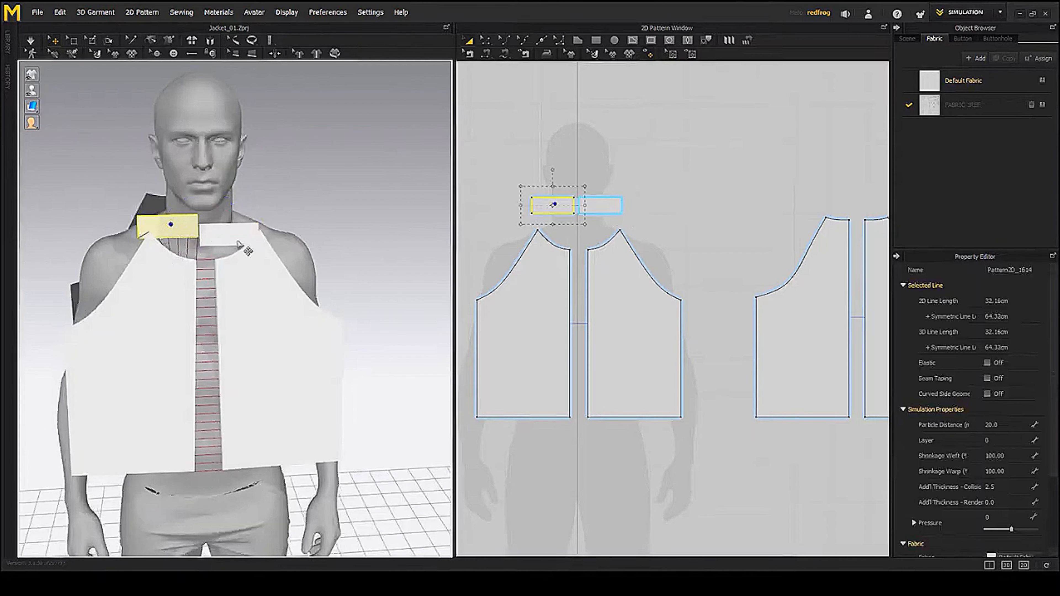
click(236, 235)
right_drag(339, 234, 317, 236)
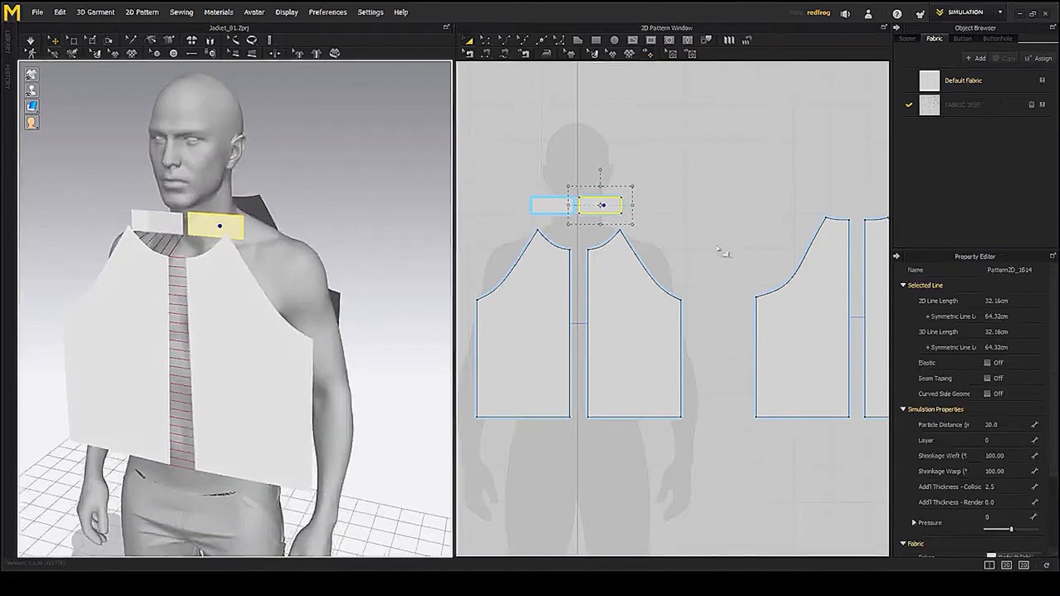
middle_drag(724, 252, 708, 255)
click(486, 54)
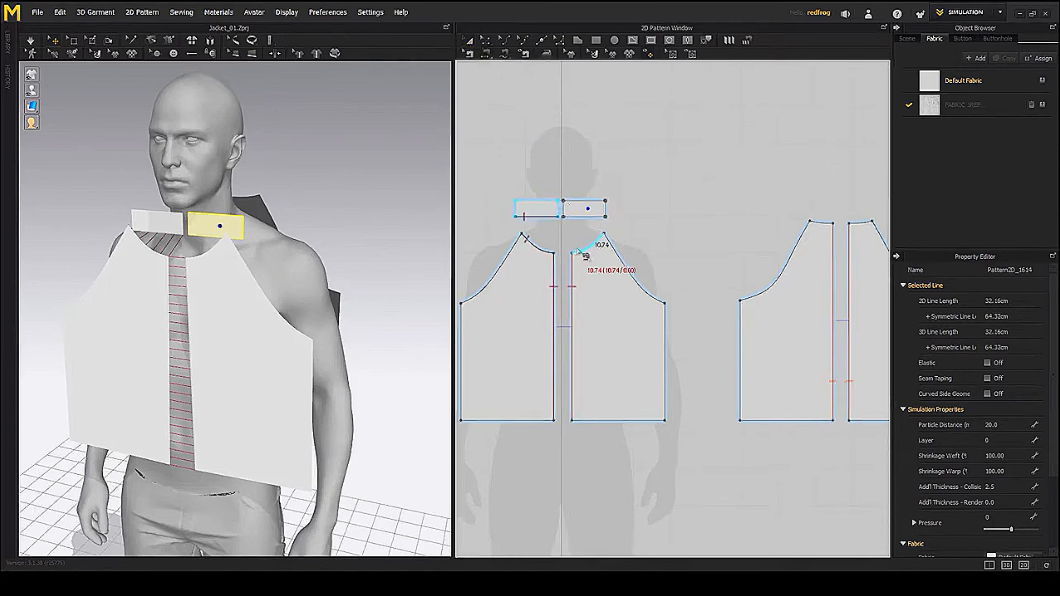
click(576, 238)
click(575, 226)
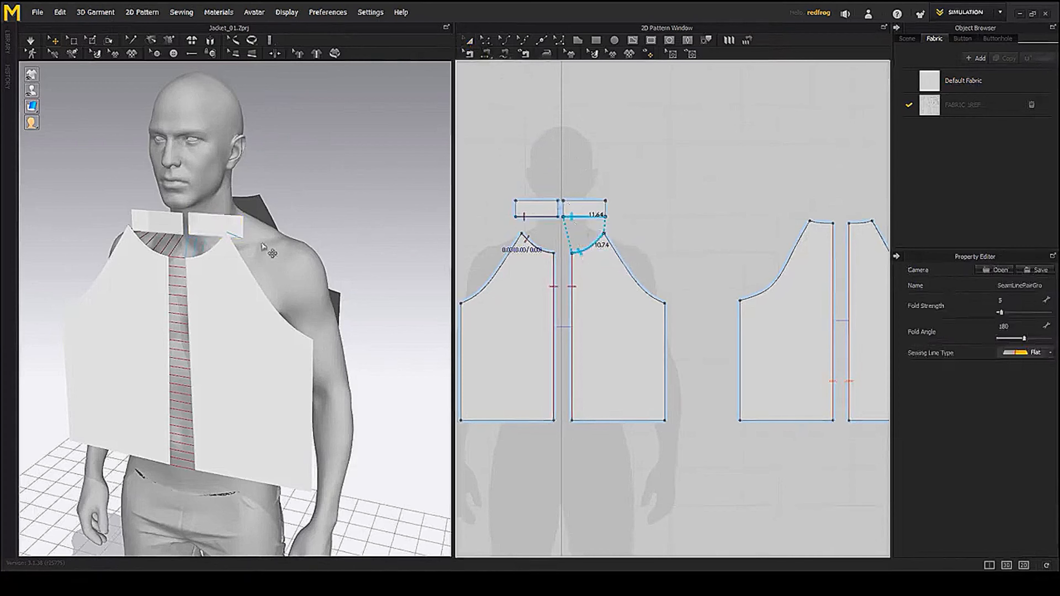
- Sew the facing centre edges of the two front collar rectangles together
right_drag(262, 247, 332, 245)
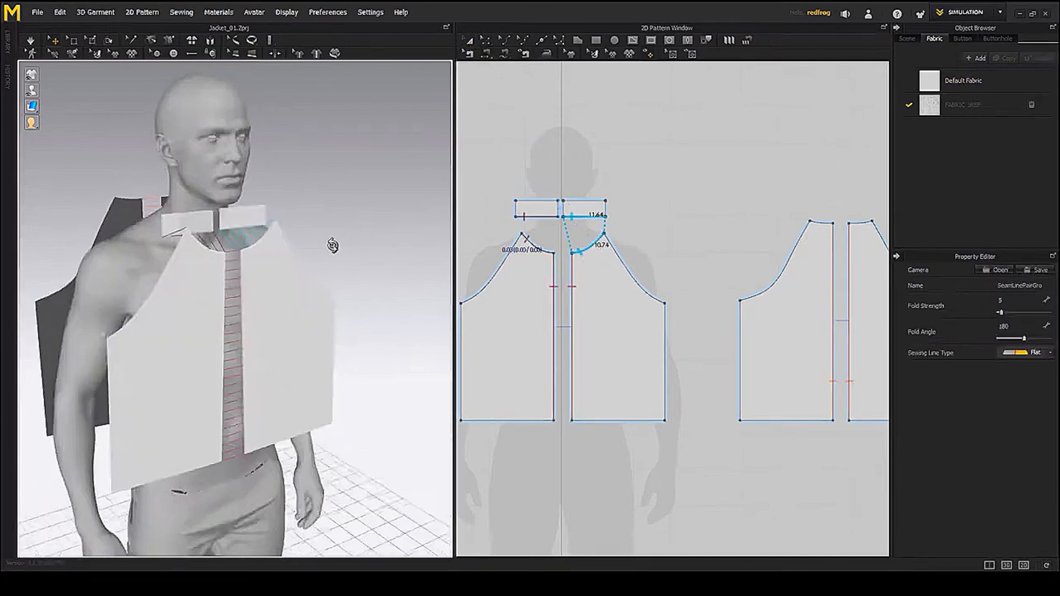
scroll(568, 201, up, 3)
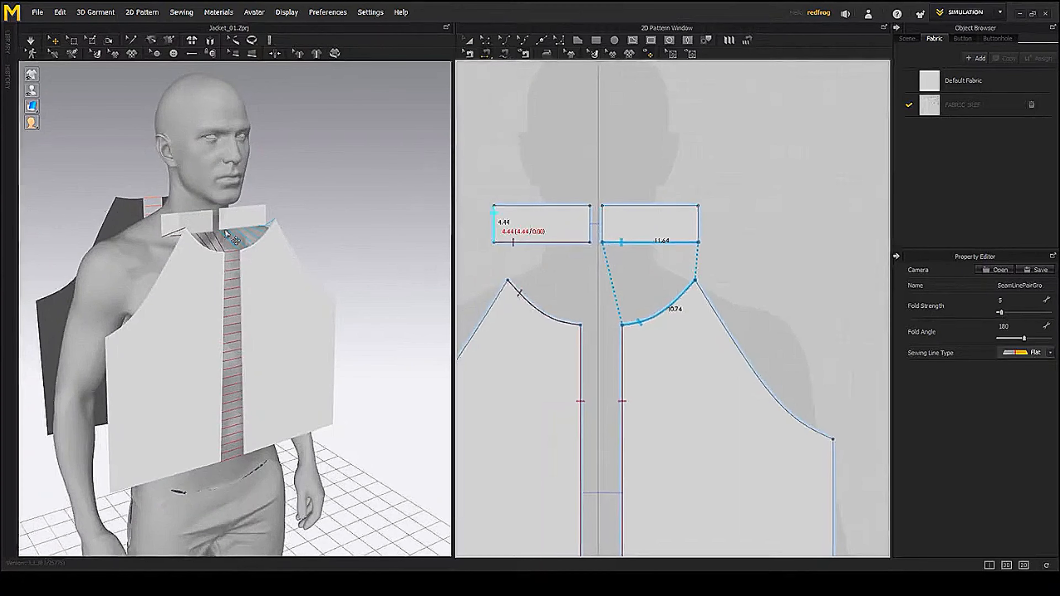
click(211, 225)
right_drag(299, 248, 234, 246)
click(326, 196)
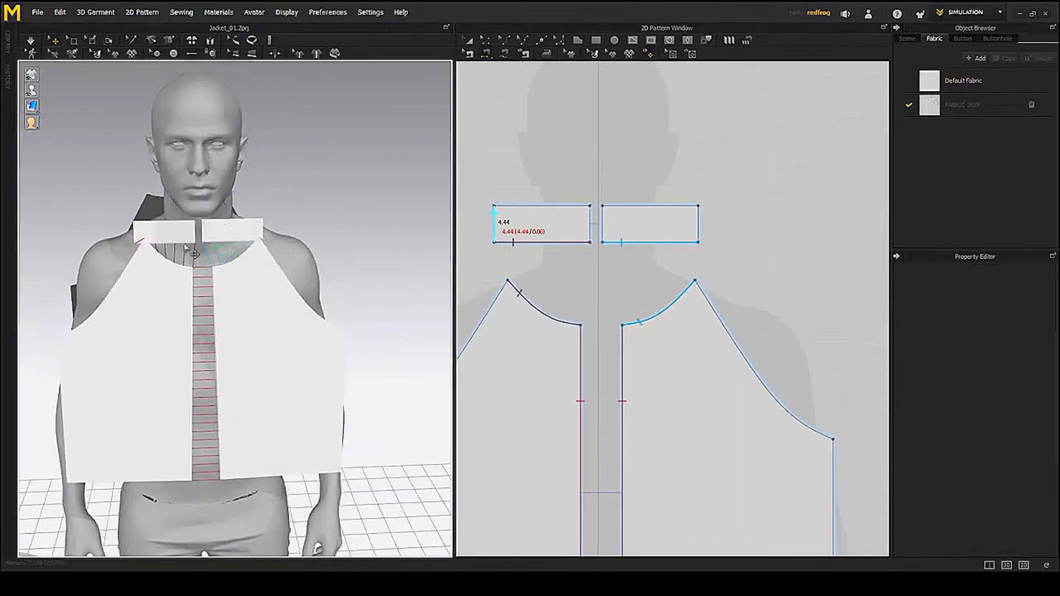
click(190, 236)
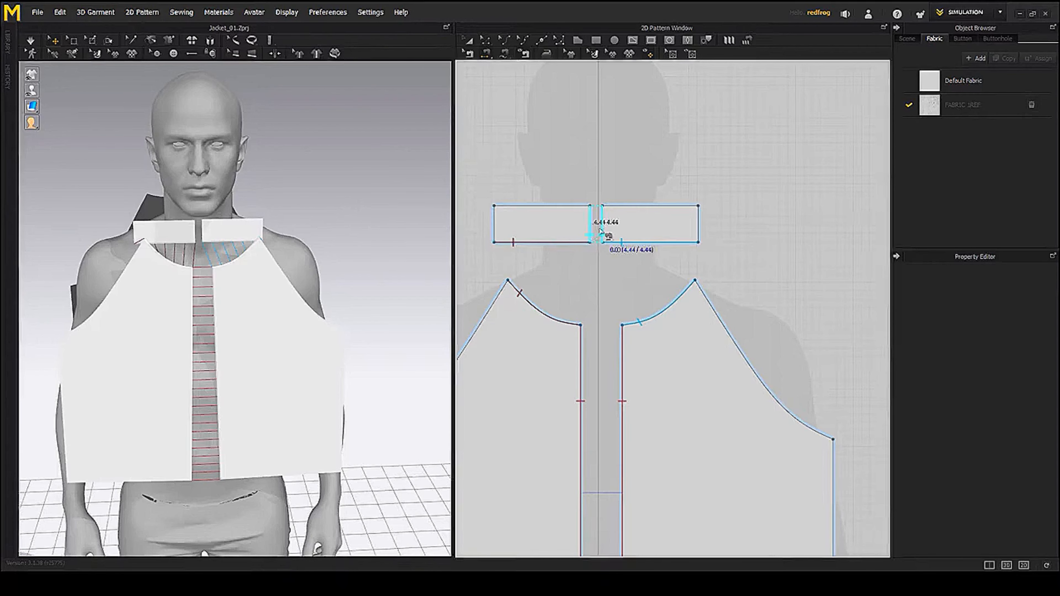
click(601, 232)
right_drag(324, 234, 271, 237)
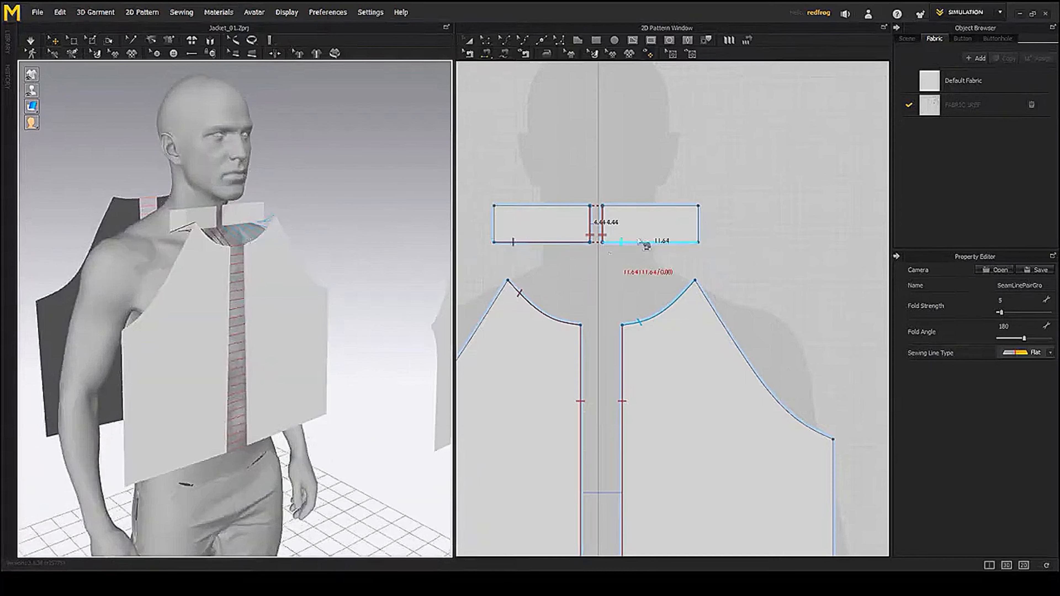
- Draw a small rectangular pattern above the left back piece's neckline in 2D, about 26.4 cm around, and assign it Default Fabric
scroll(647, 233, up, 3)
middle_drag(666, 261, 475, 256)
middle_drag(675, 242, 633, 265)
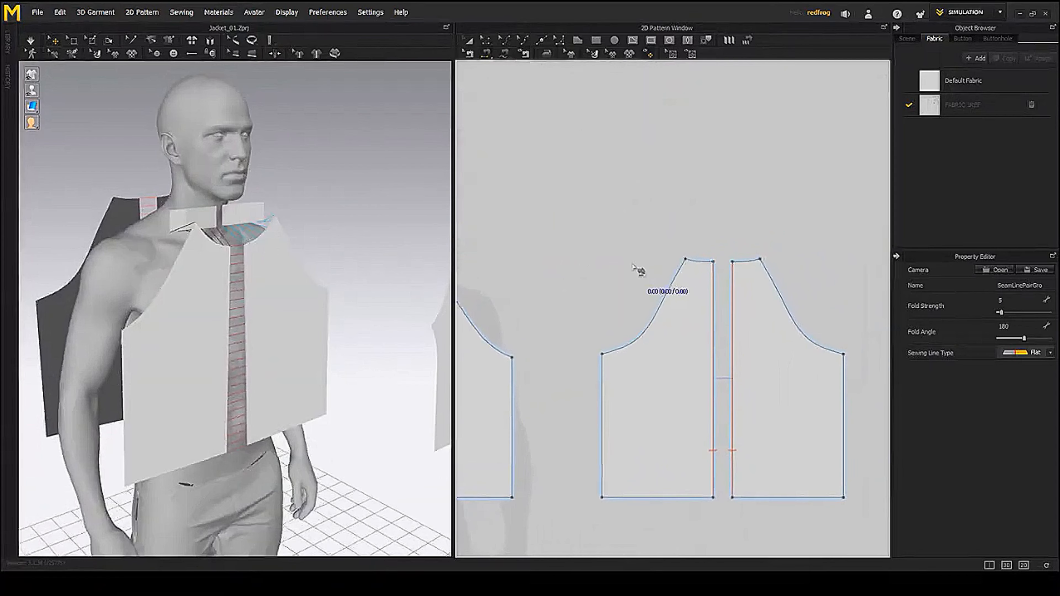
click(597, 41)
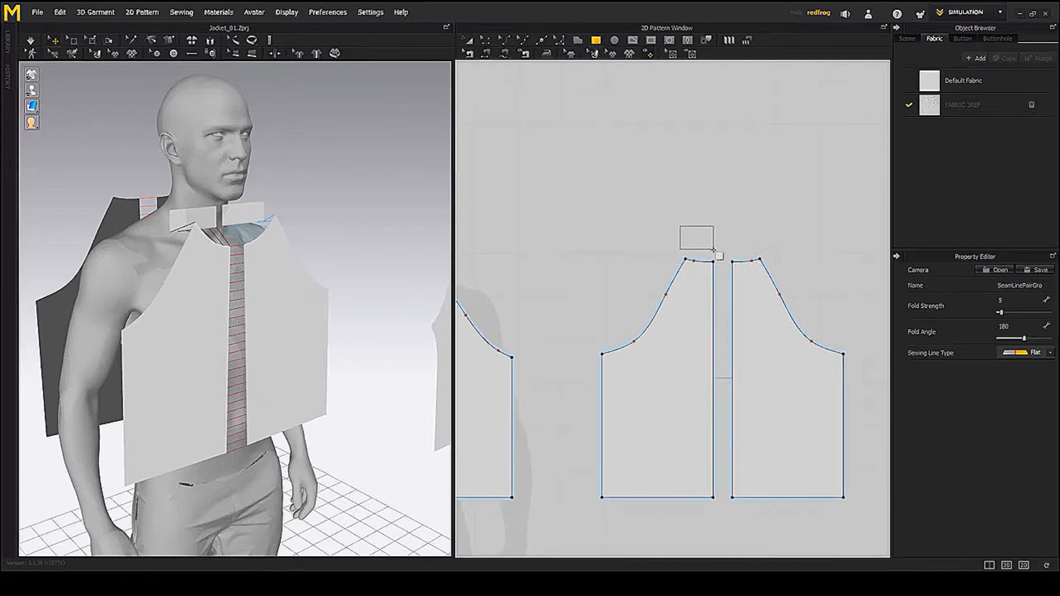
drag(713, 250, 714, 250)
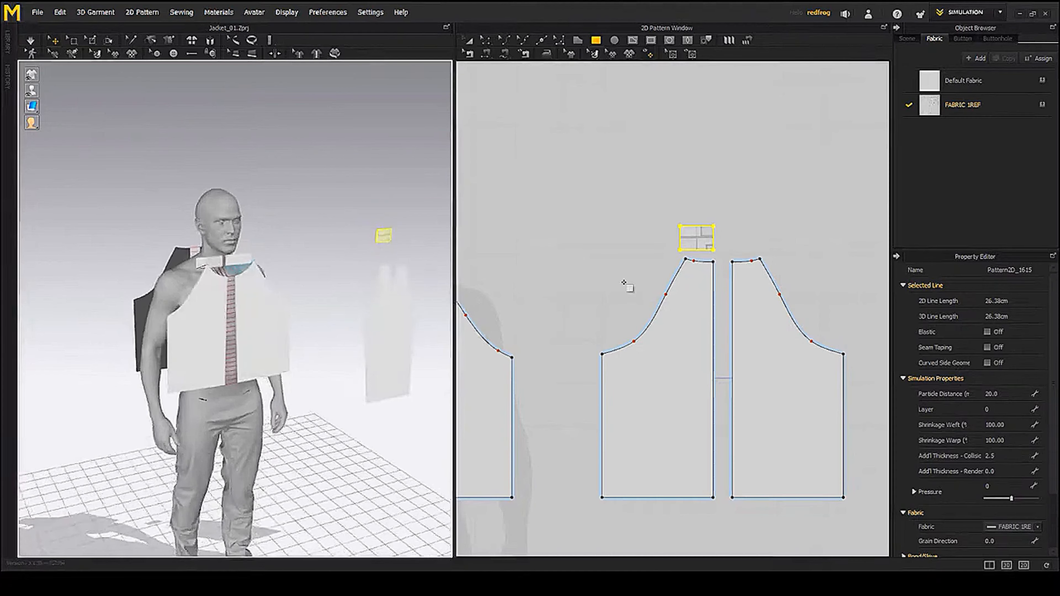
click(1033, 528)
click(1020, 516)
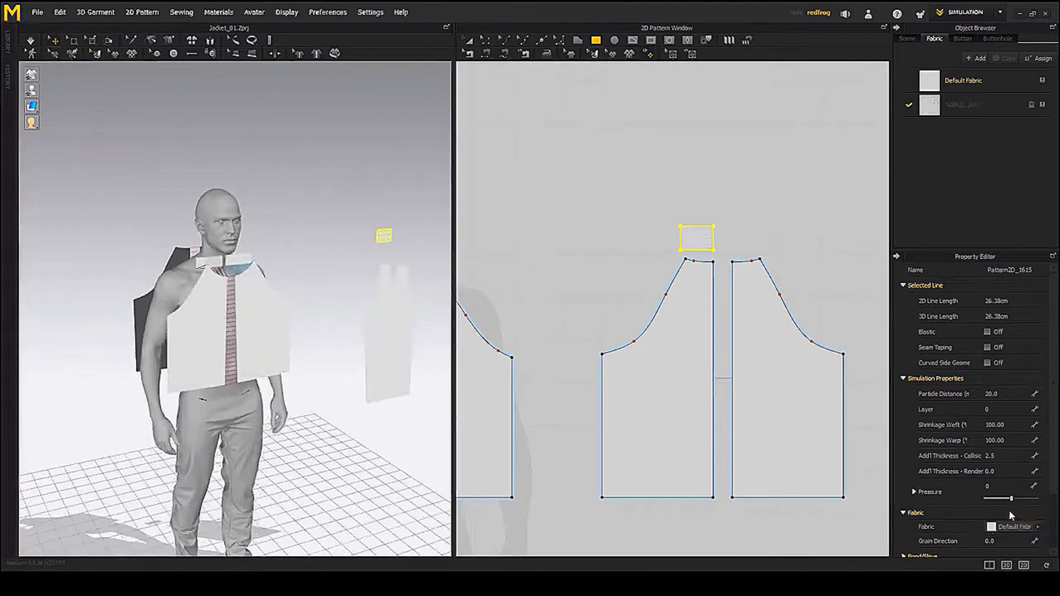
- Move the new back collar rectangle in 3D from beside the flat back pieces to the avatar's upper body
click(383, 236)
right_drag(326, 267, 372, 246)
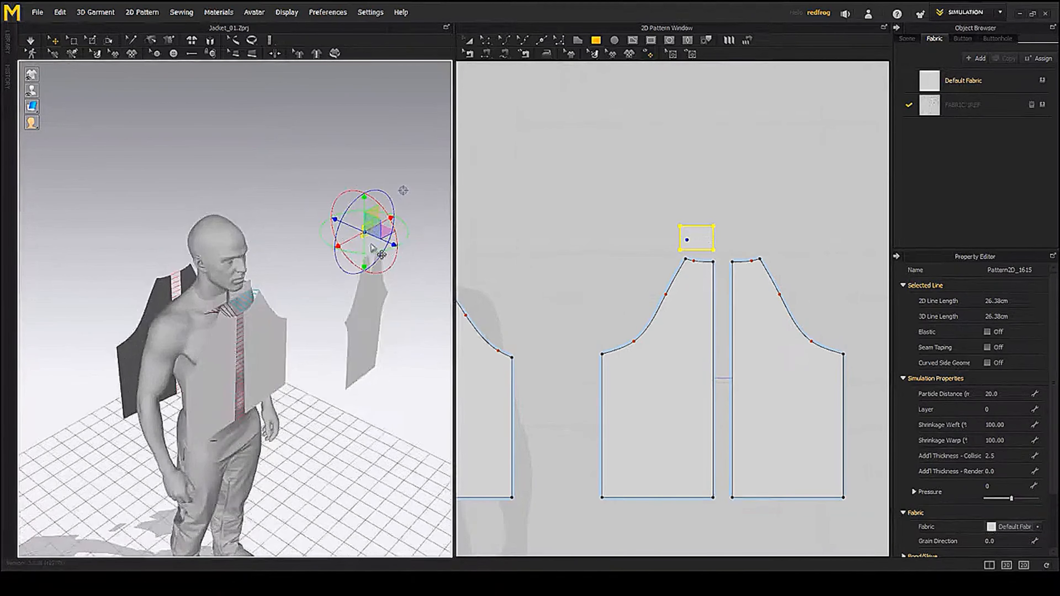
drag(336, 216, 164, 194)
right_drag(135, 259, 339, 261)
scroll(338, 261, down, 5)
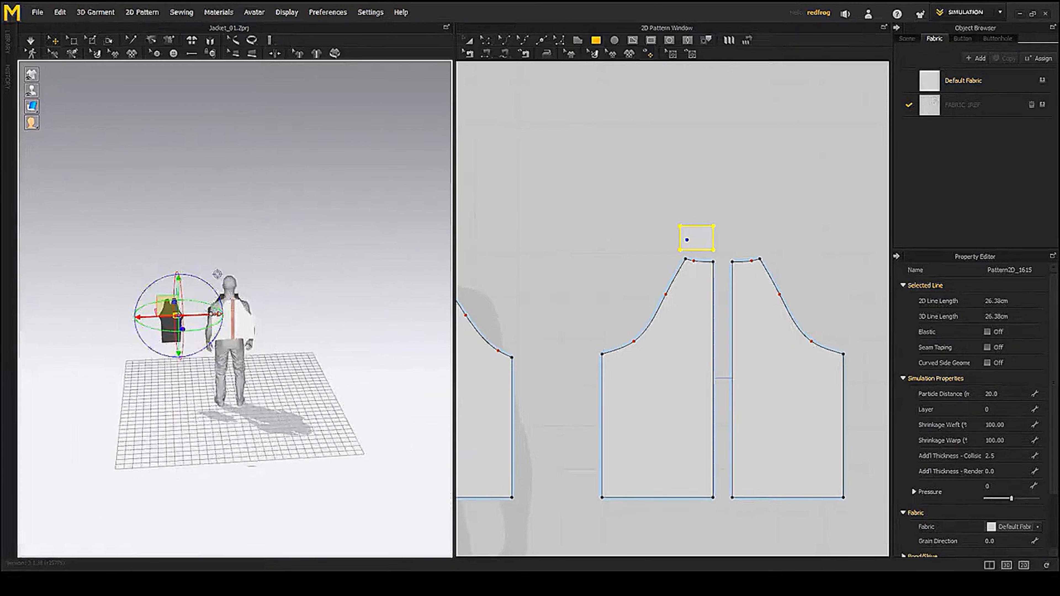
drag(214, 314, 277, 313)
- Place the back collar rectangle behind the avatar's neck, above the right back piece, and turn it to face outward
right_drag(283, 316, 216, 299)
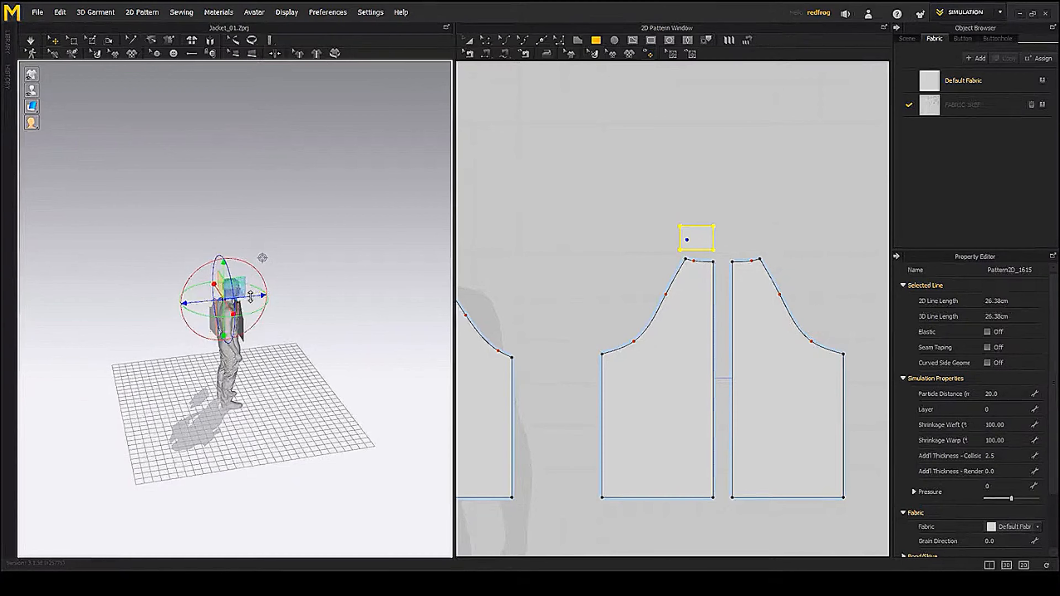
scroll(250, 296, up, 5)
right_drag(253, 305, 273, 319)
scroll(234, 321, down, 2)
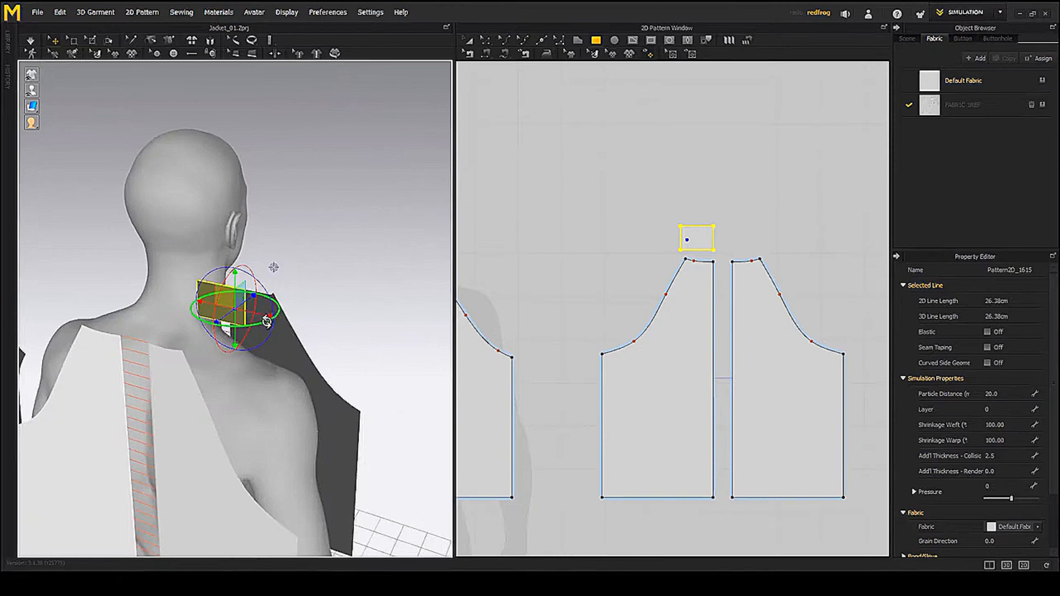
right_drag(309, 362, 175, 336)
click(174, 332)
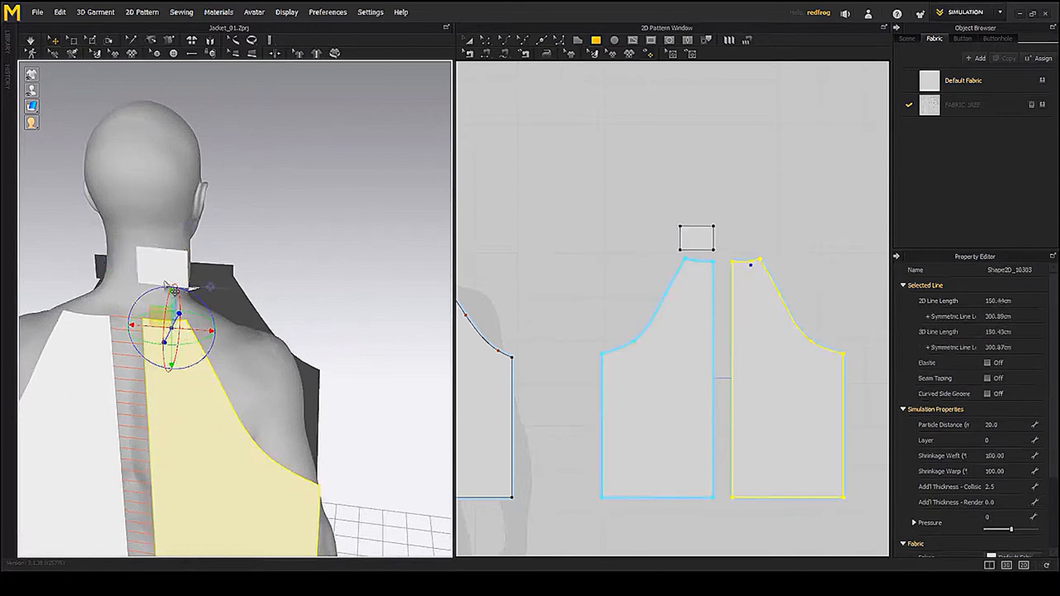
click(175, 288)
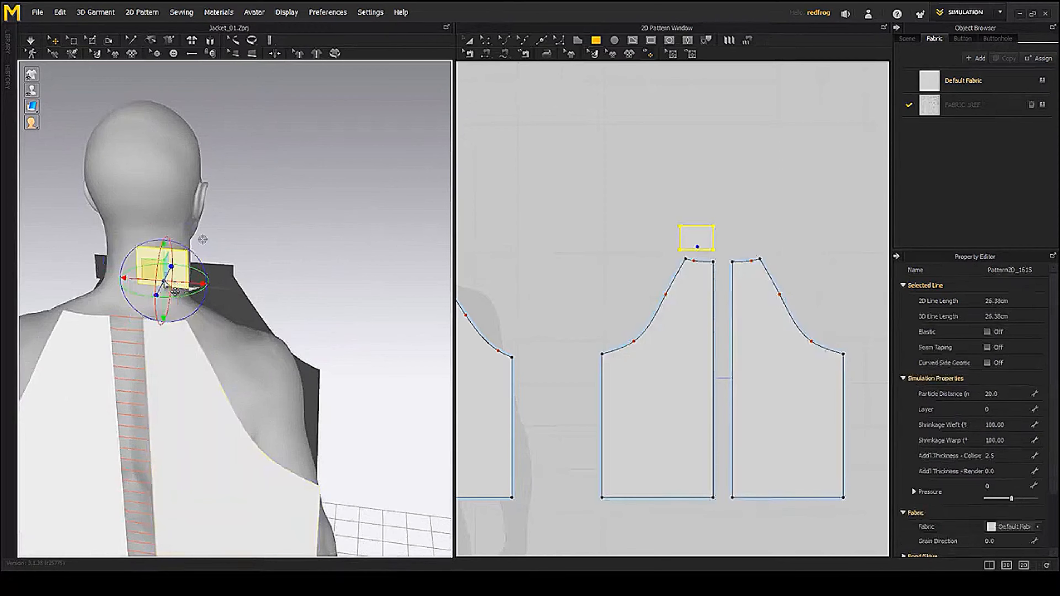
click(182, 337)
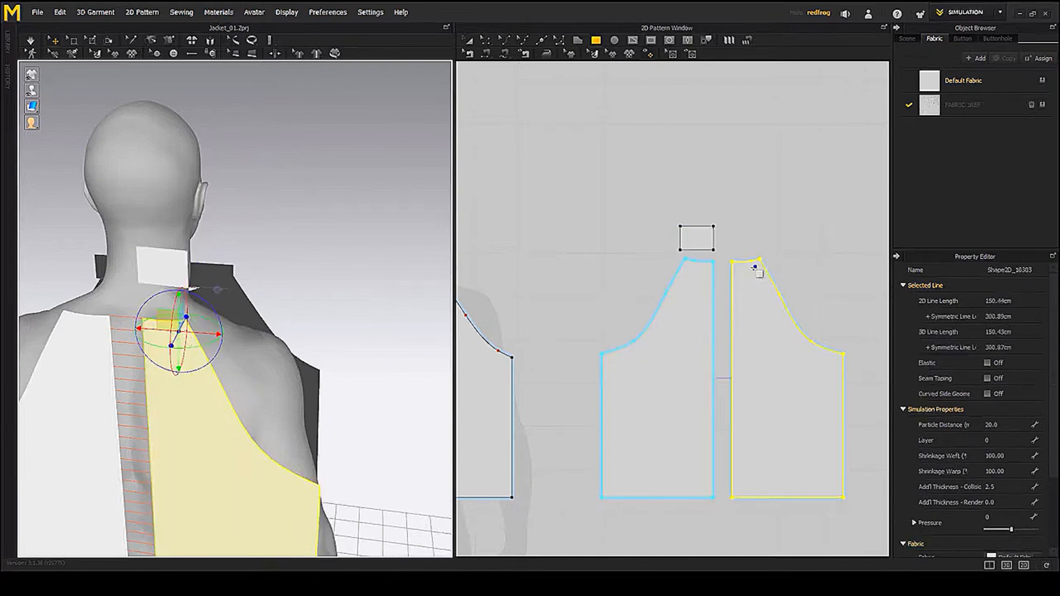
click(183, 285)
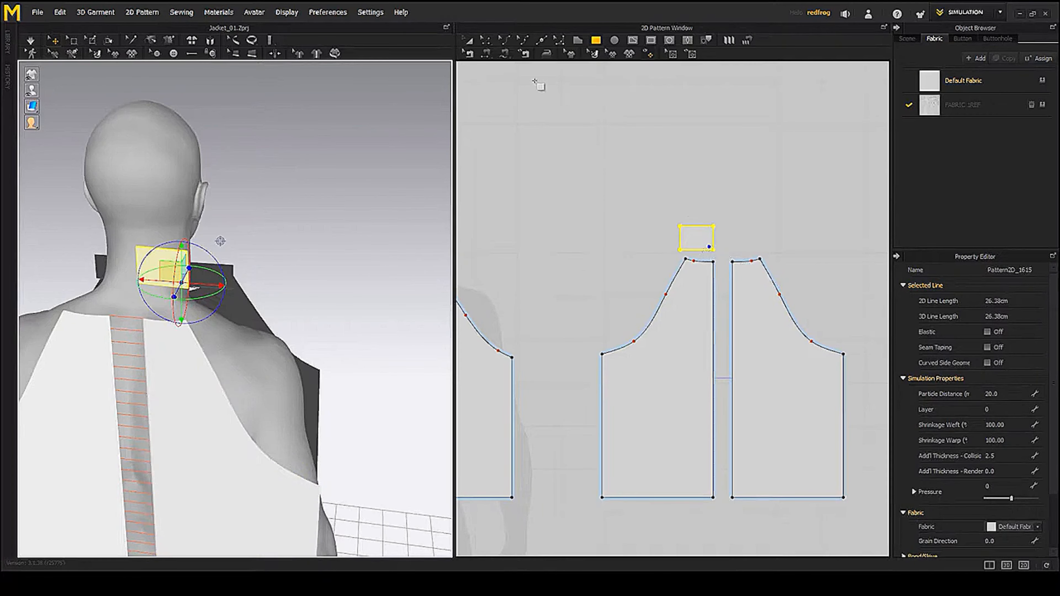
- Move the back collar rectangle above the right back piece in 2D and sew its lower edge to that piece's neckline
key(a)
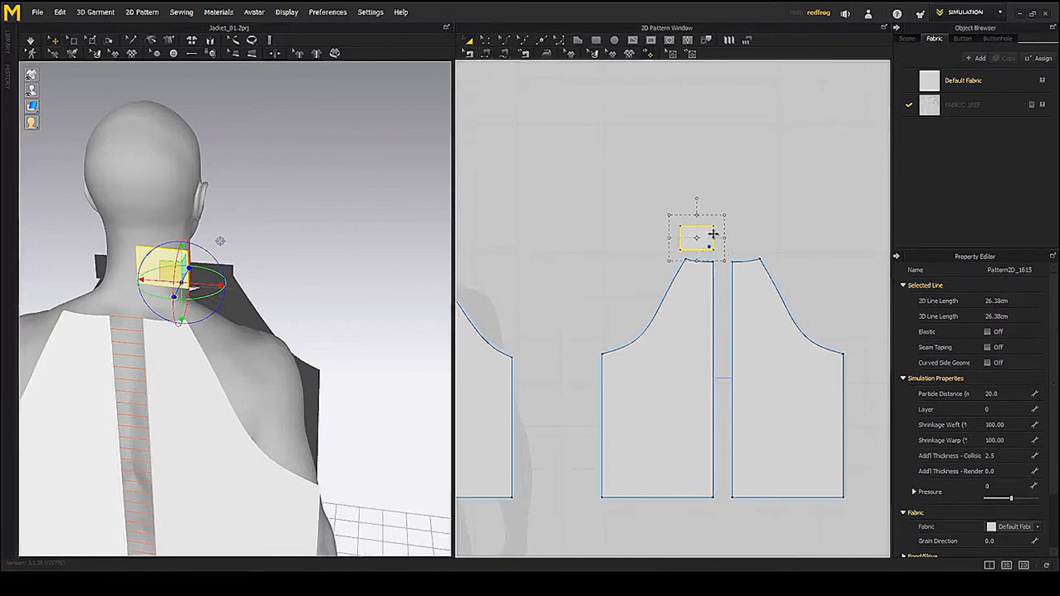
drag(713, 235, 749, 234)
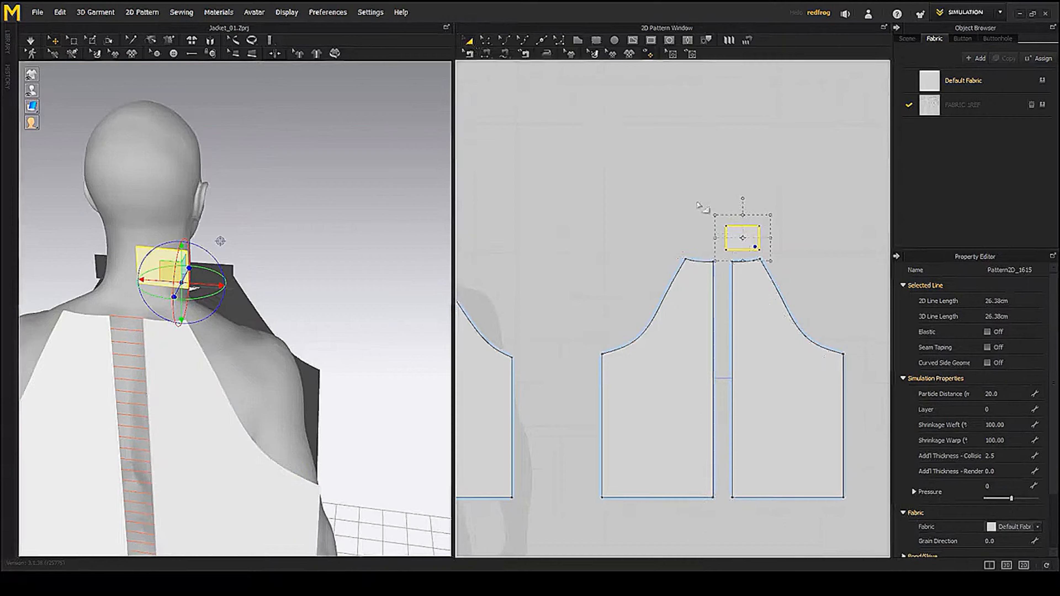
click(484, 54)
click(741, 262)
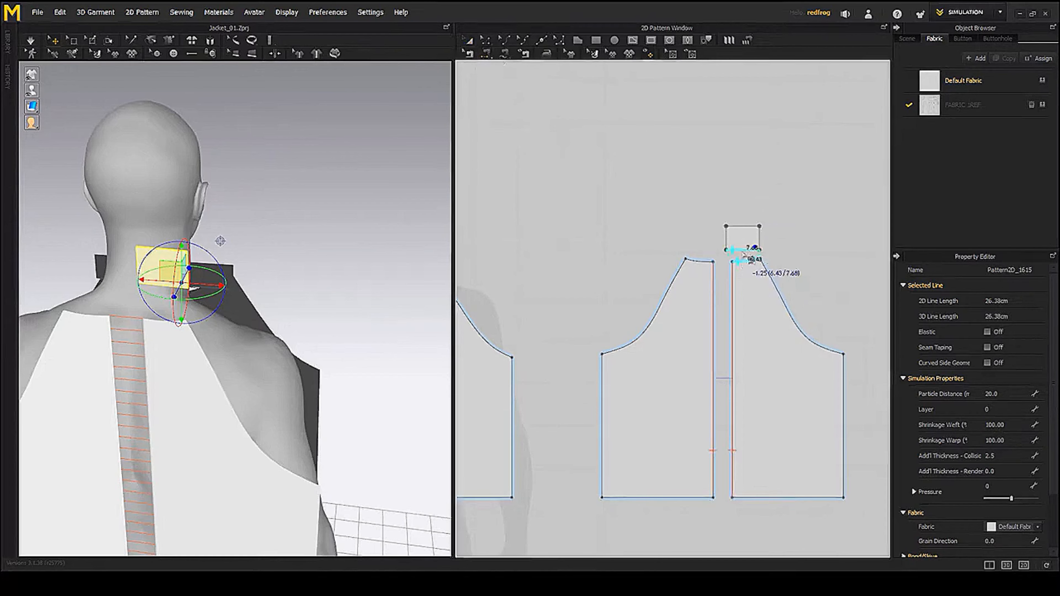
click(745, 253)
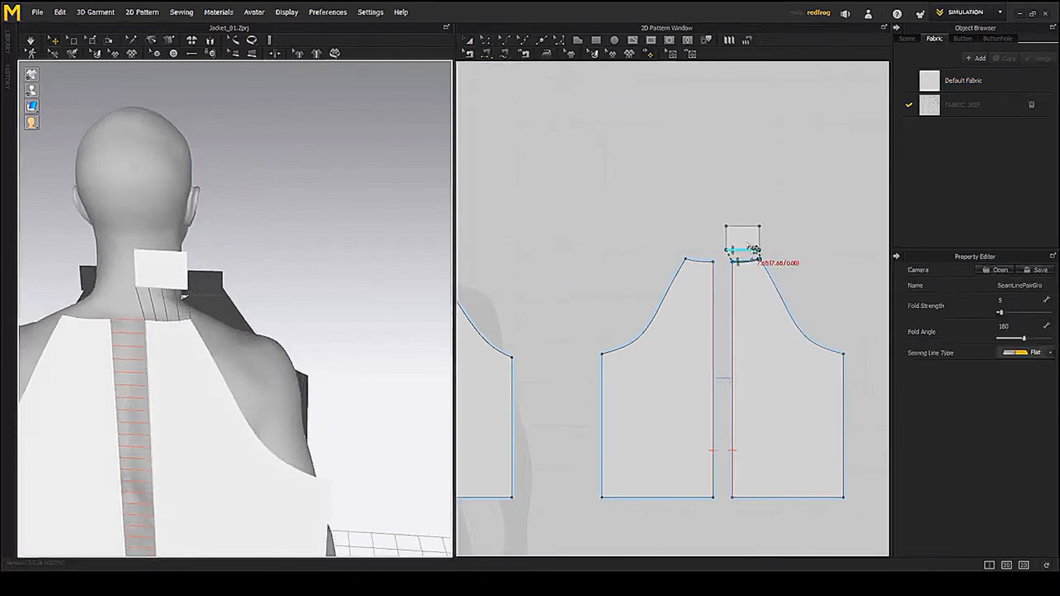
- Clone the back collar rectangle as a linked Symmetric Pattern and place the copy above the left back piece in 2D
click(469, 42)
click(741, 237)
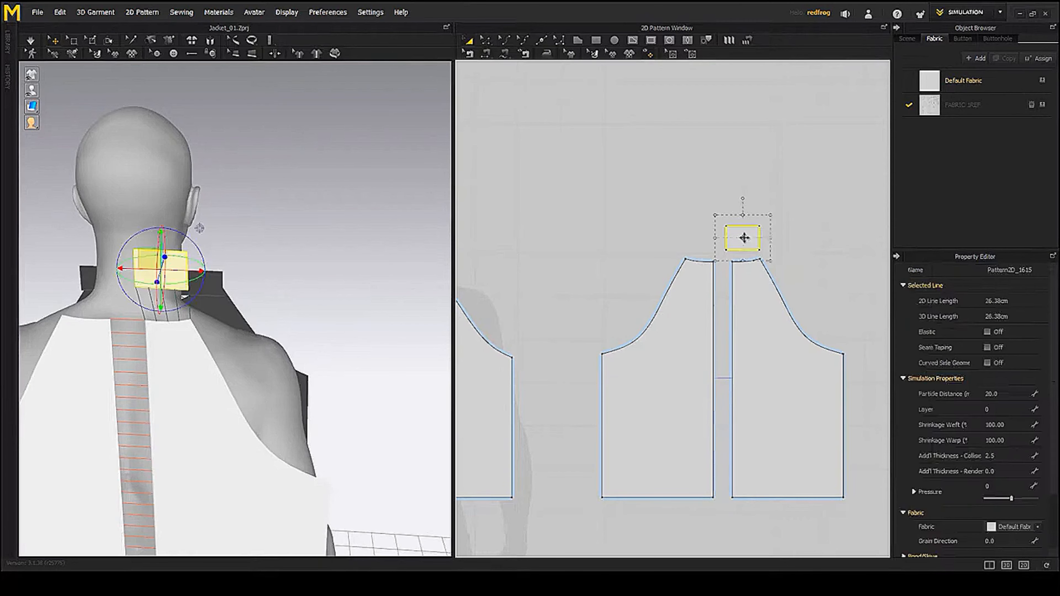
right_click(742, 238)
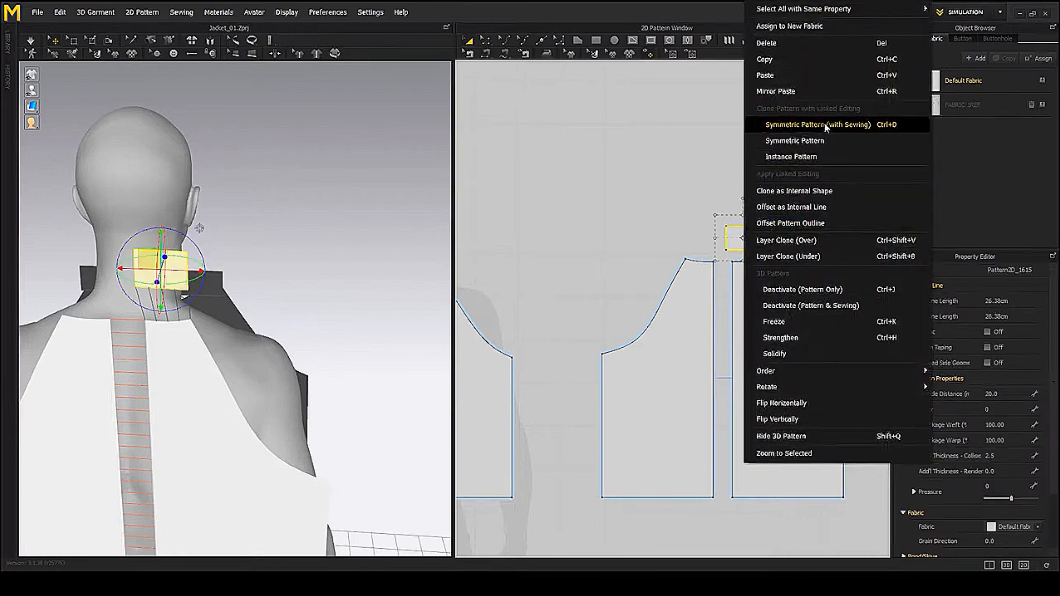
click(817, 142)
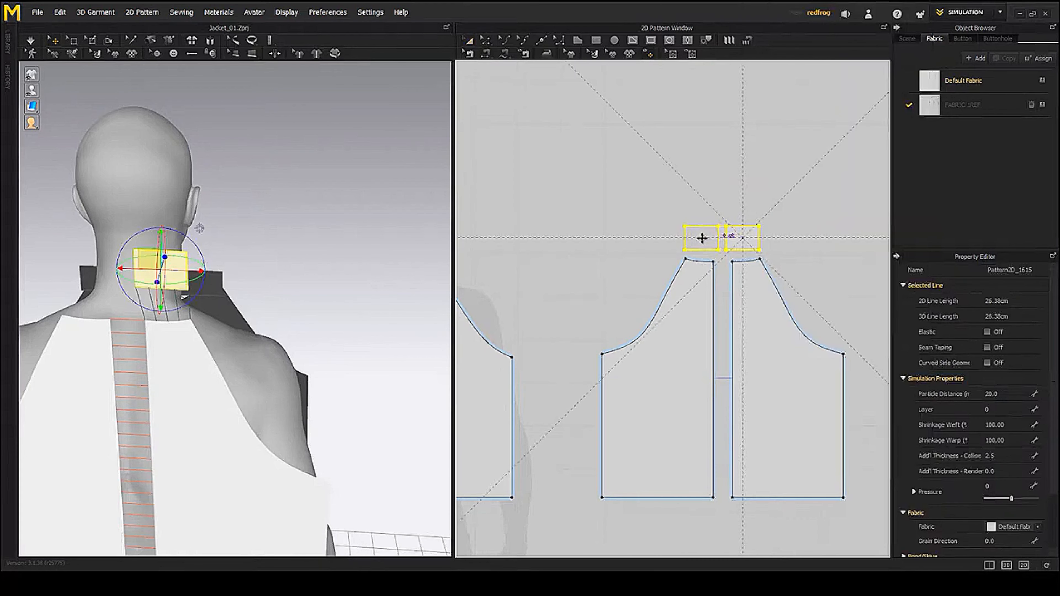
click(699, 238)
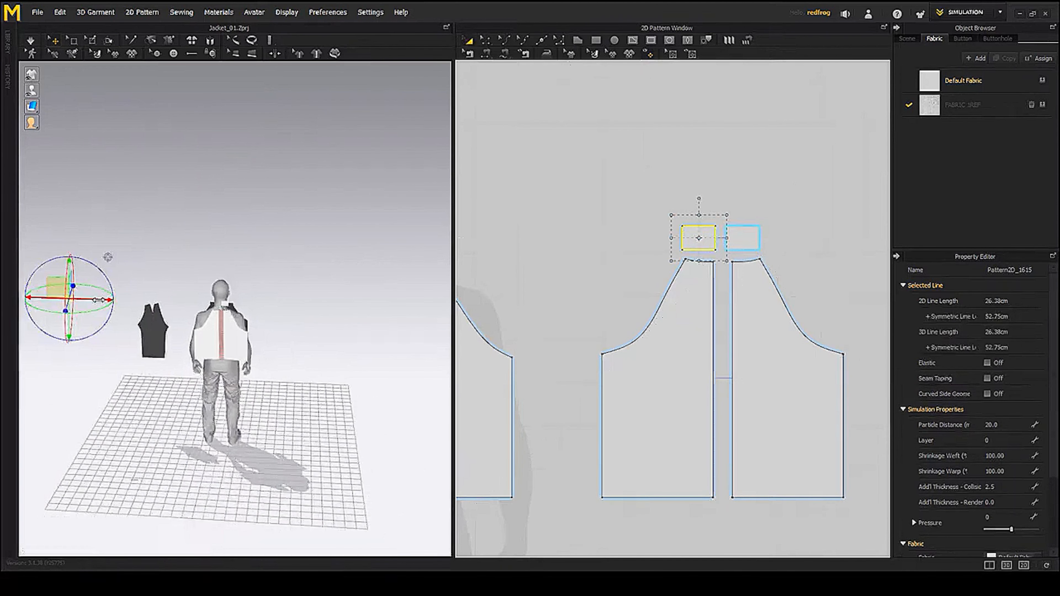
- Move the mirrored back collar piece in 3D behind the avatar's neck, beside the first back collar piece
drag(98, 300, 246, 304)
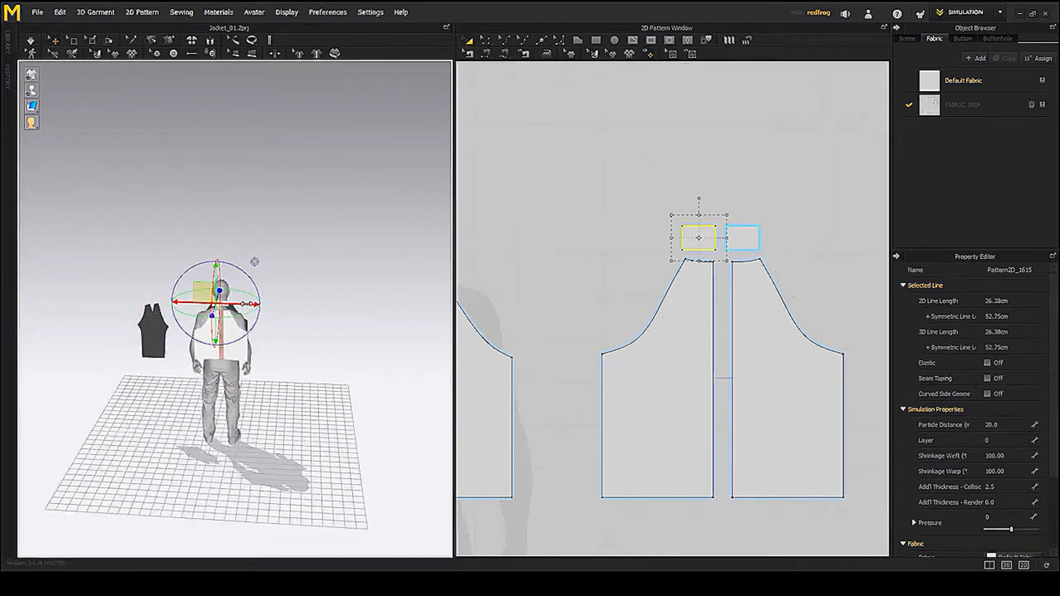
scroll(205, 316, up, 10)
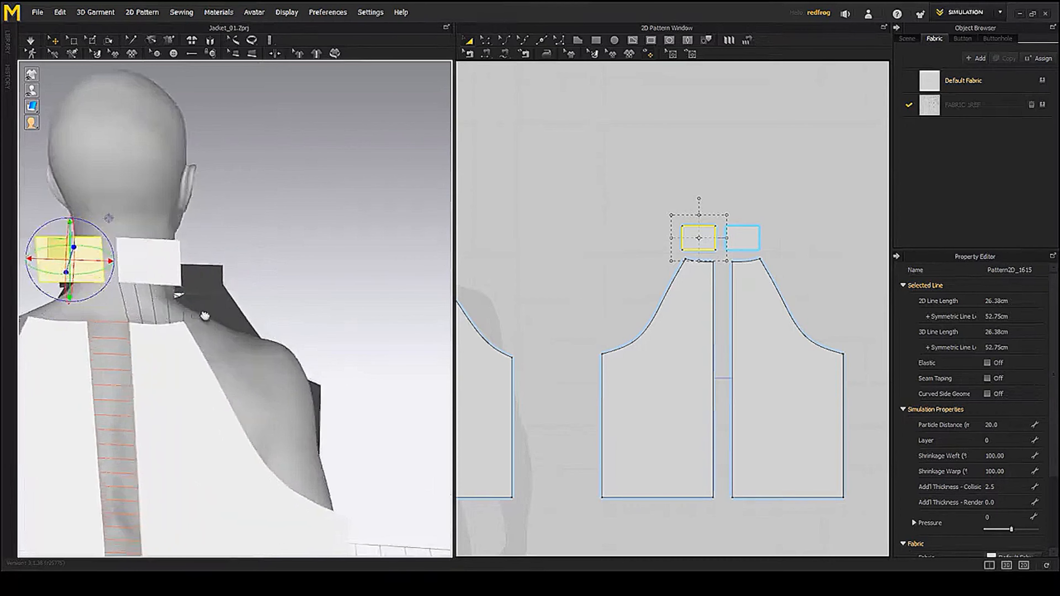
middle_drag(205, 316, 323, 320)
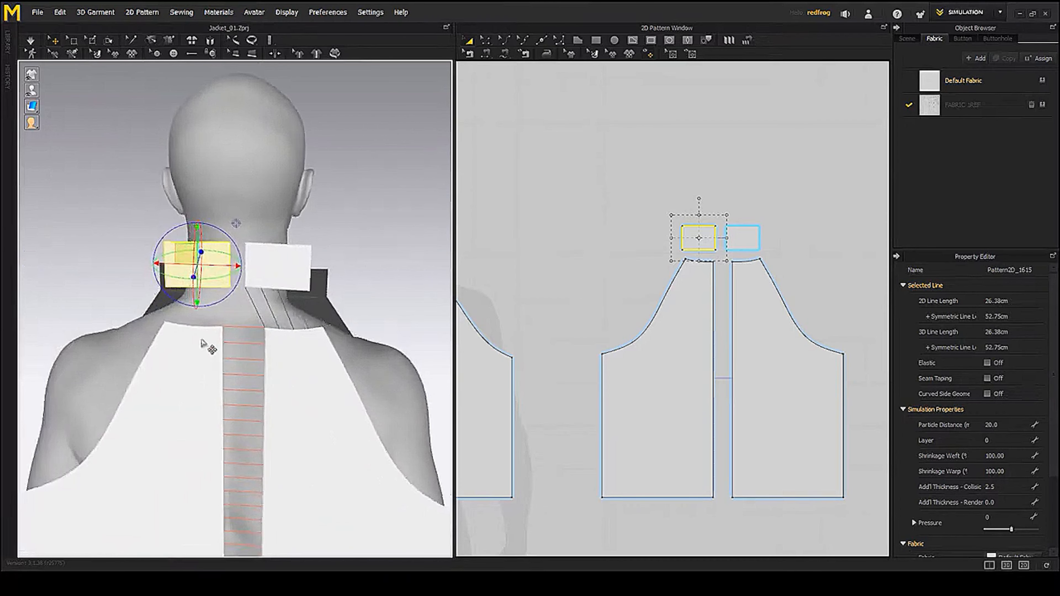
- Sew the mirrored back collar to the left back neckline and join the facing centre edges of both back collar pieces
click(208, 350)
shift+click(200, 278)
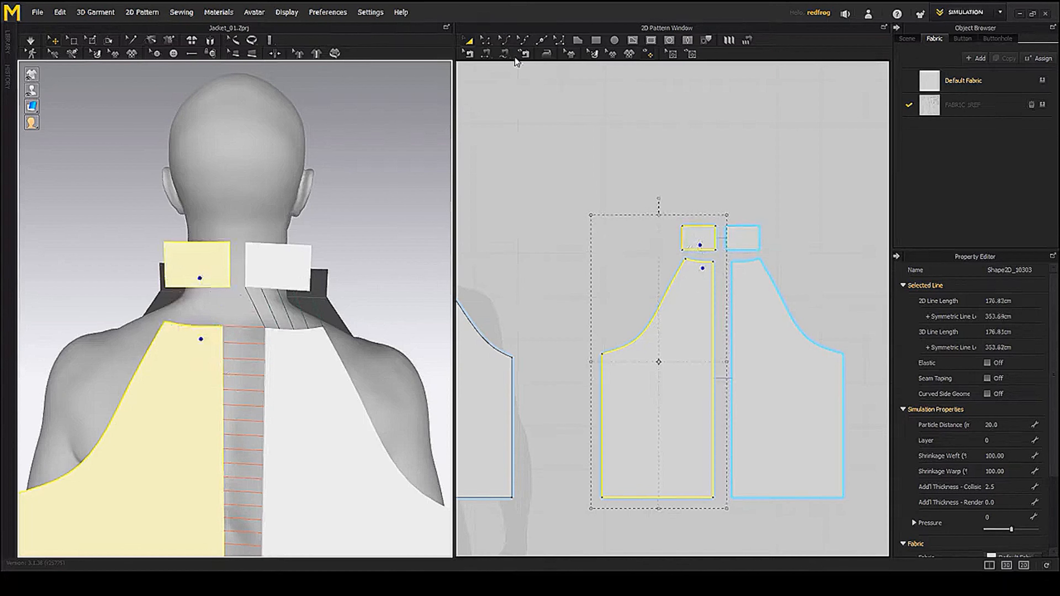
click(486, 55)
click(699, 250)
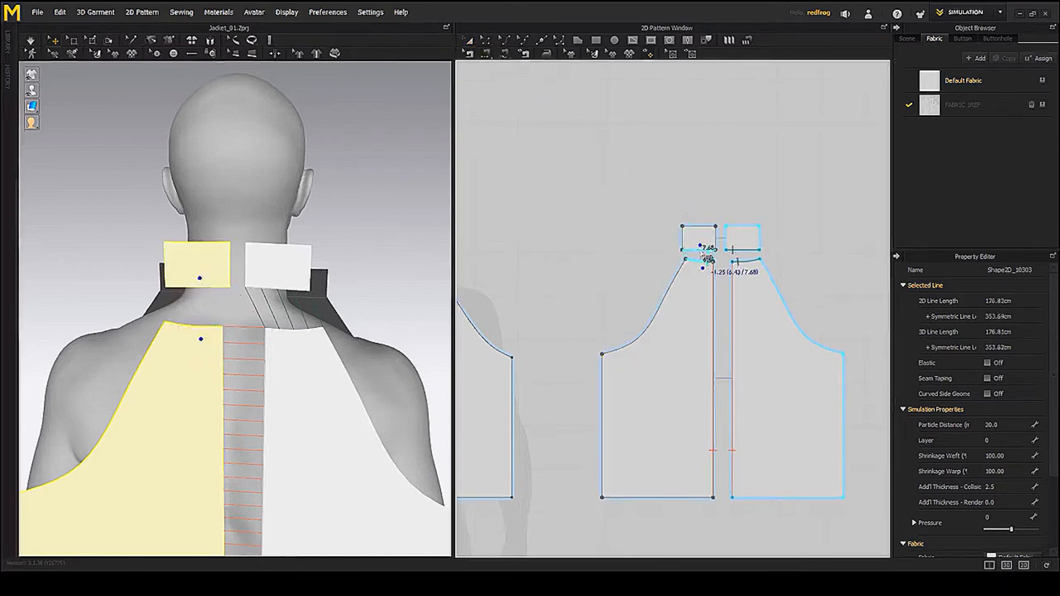
click(705, 260)
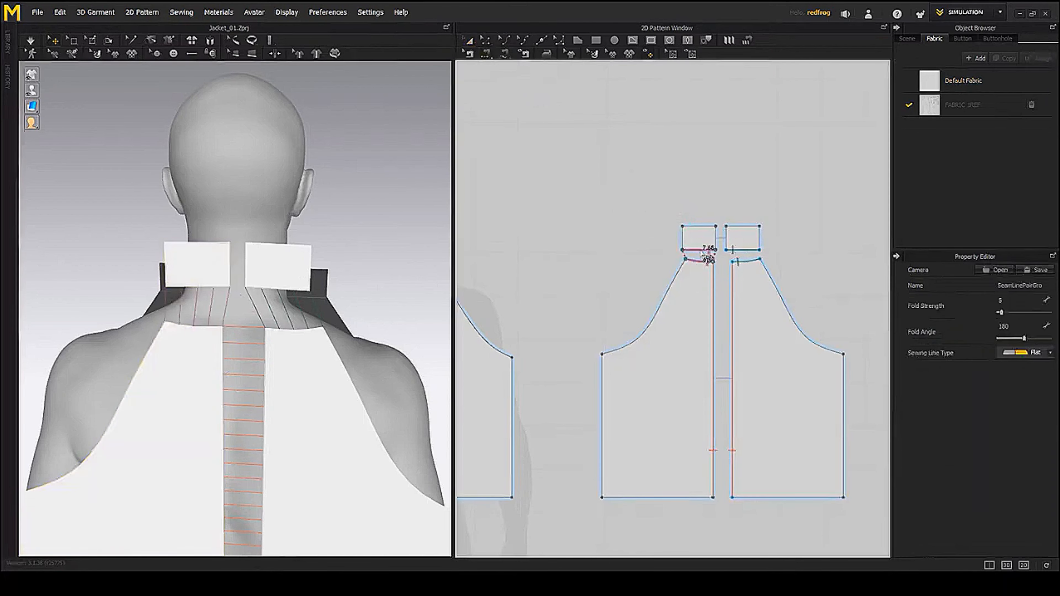
click(726, 243)
- Sew the outer side edges of the front and back collar pieces together on the avatar's right side
mouse_move(318, 279)
right_down()
mouse_move(194, 271)
mouse_move(276, 276)
mouse_move(282, 288)
mouse_move(256, 286)
mouse_move(293, 285)
mouse_move(185, 278)
mouse_move(254, 271)
right_up()
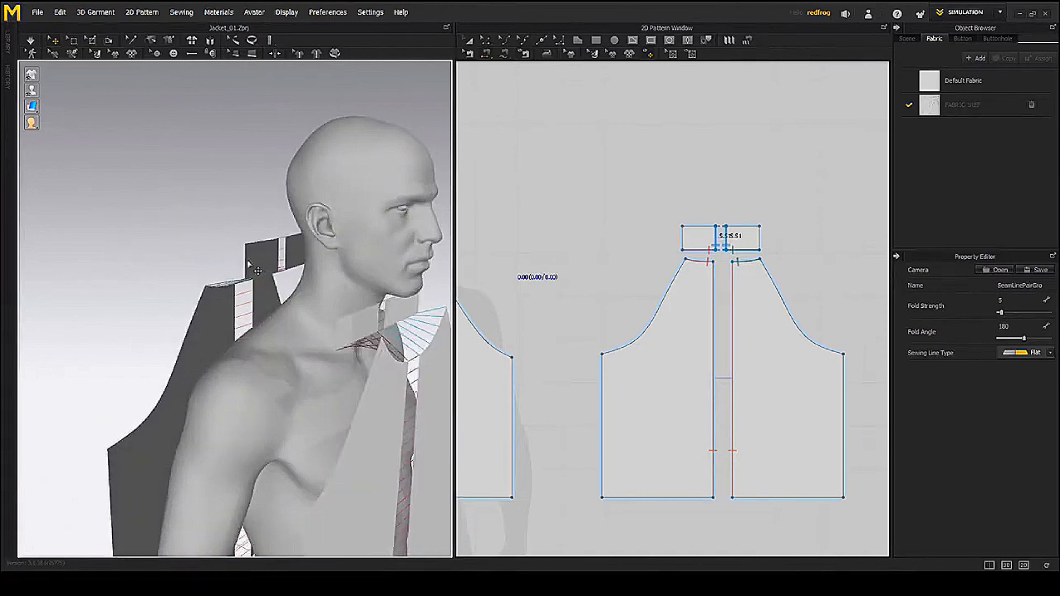
click(249, 265)
right_drag(340, 328, 319, 327)
click(314, 328)
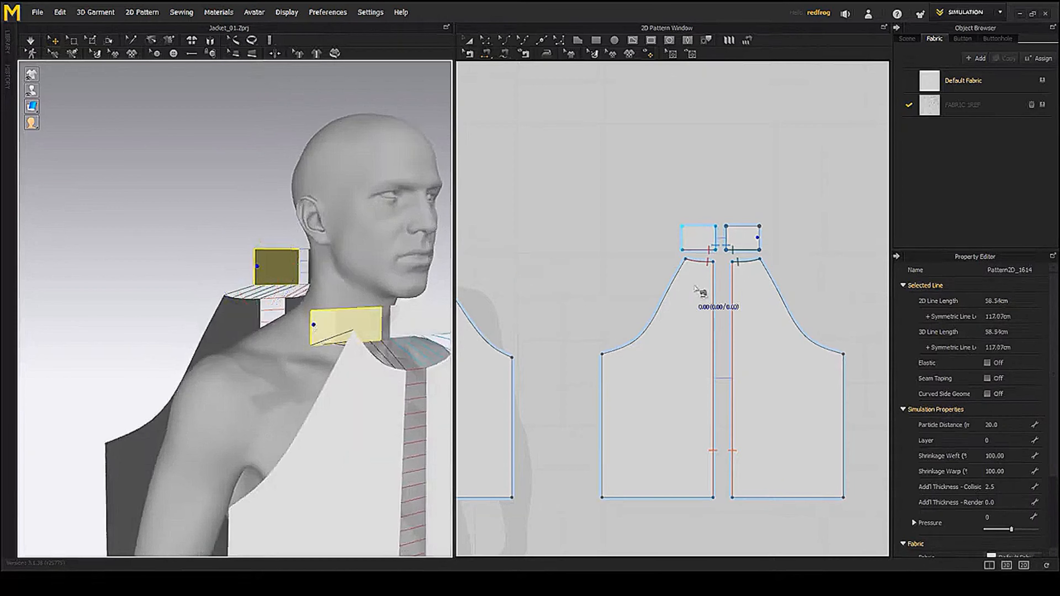
scroll(700, 298, down, 3)
scroll(580, 251, up, 3)
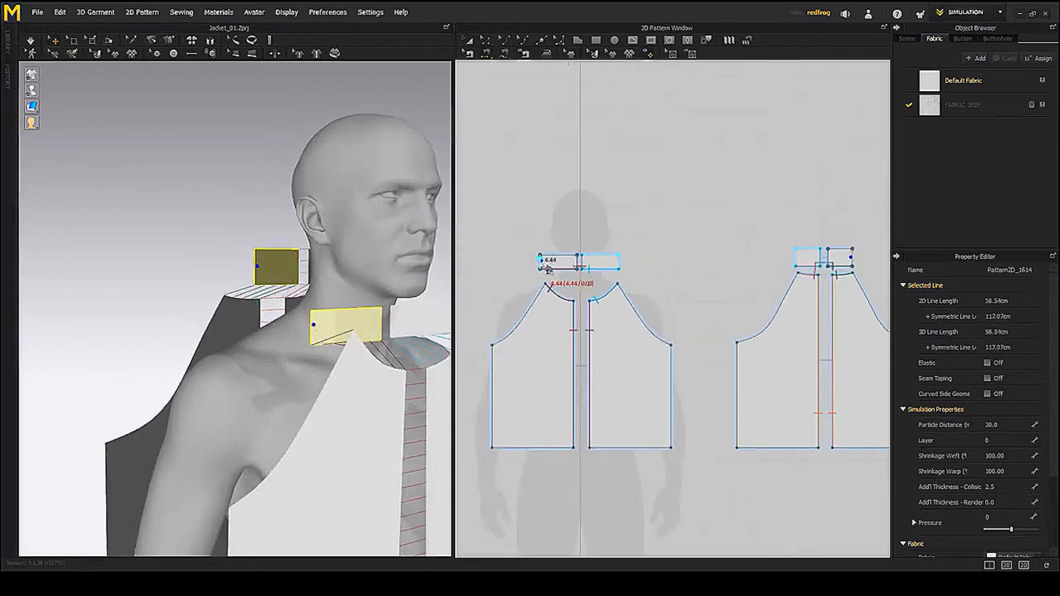
click(860, 261)
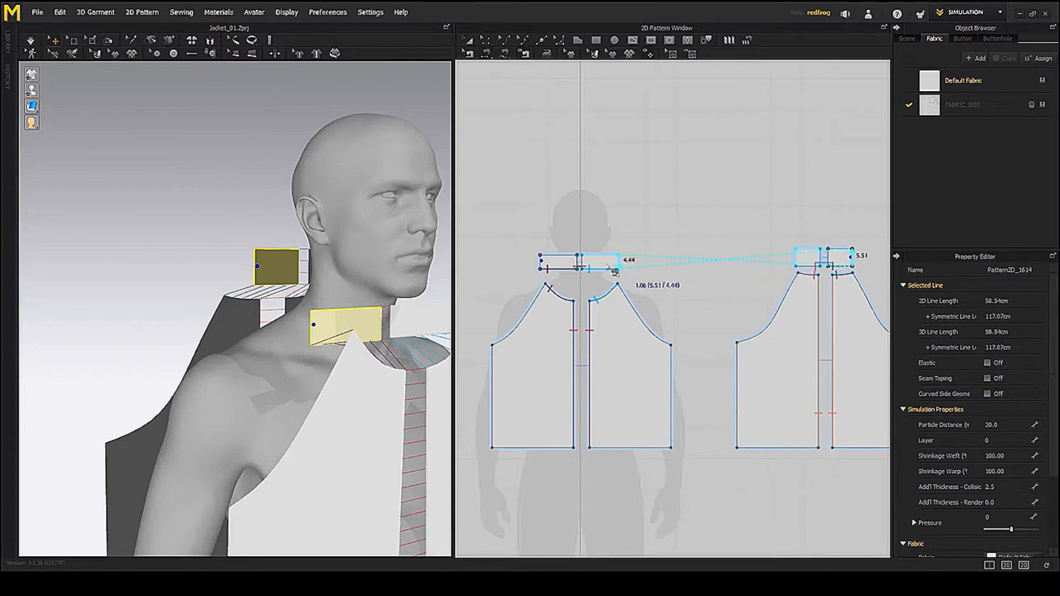
click(549, 270)
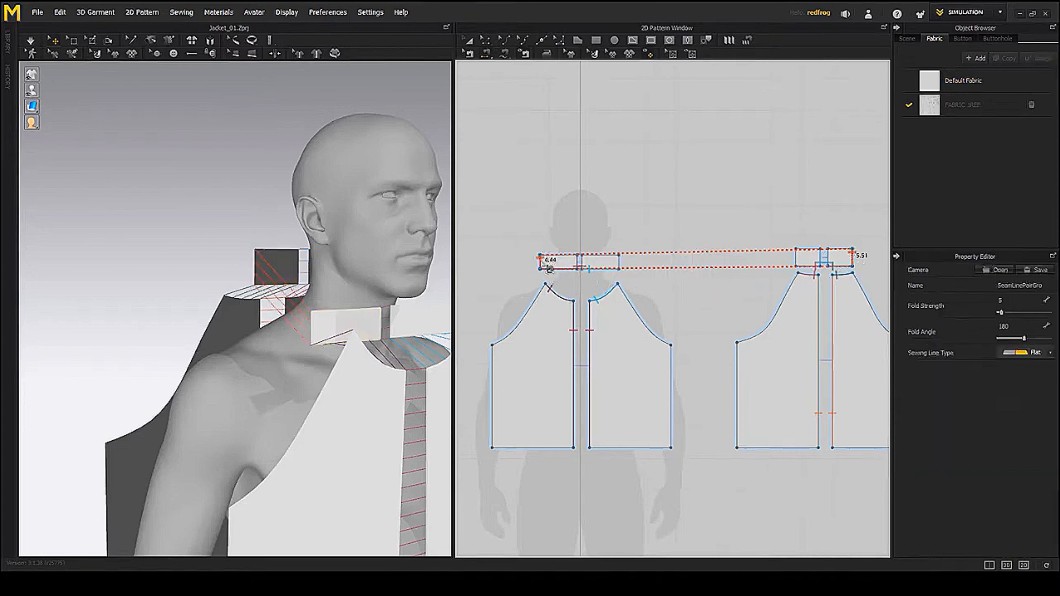
- Sew the outer side edges of the front and back collar pieces together on the avatar's left side
right_drag(354, 309, 313, 294)
right_drag(294, 296, 295, 300)
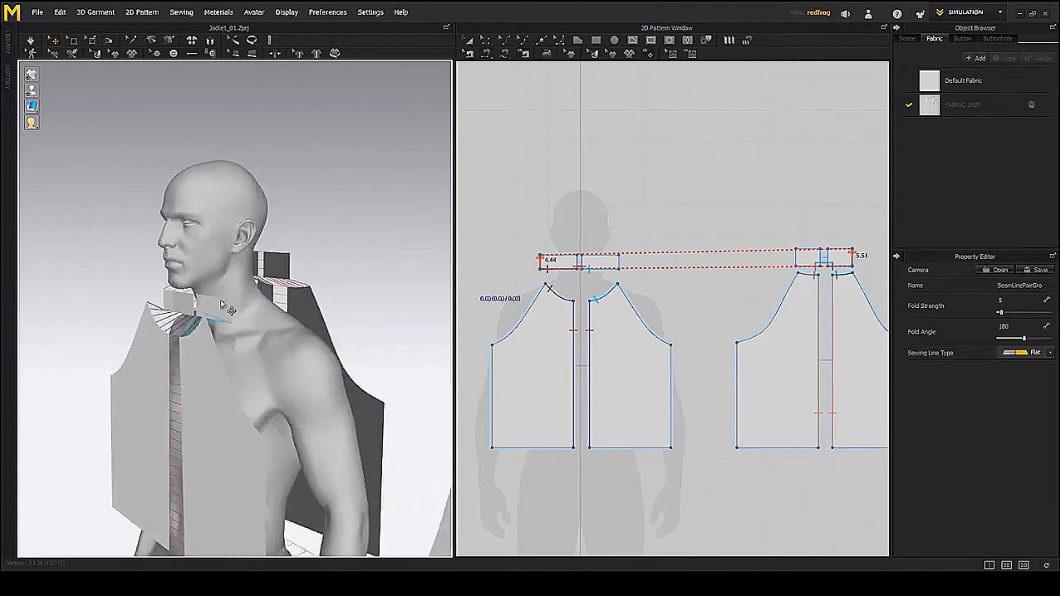
click(228, 308)
shift+click(288, 261)
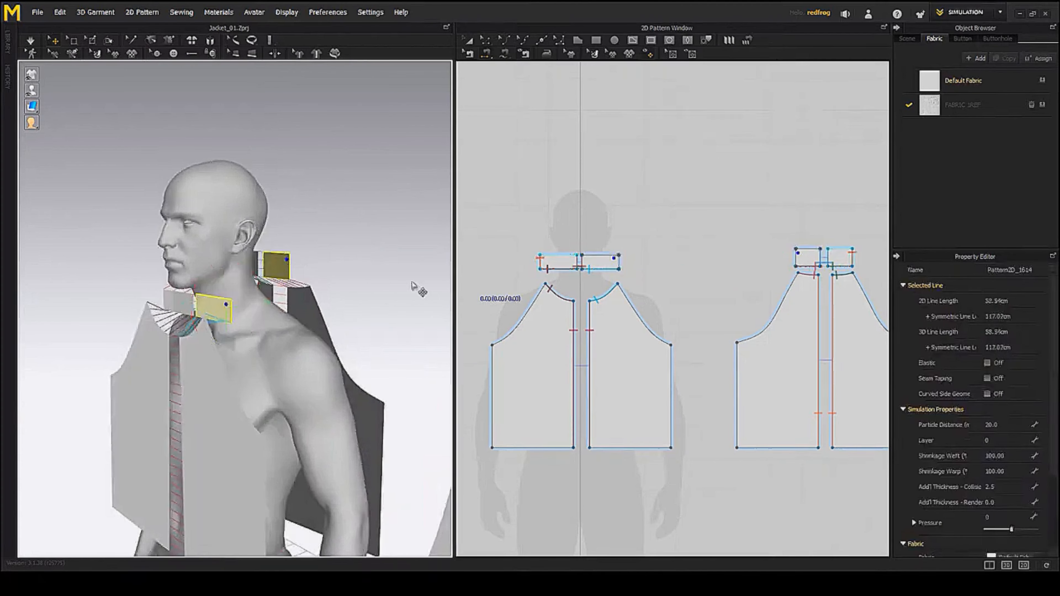
scroll(759, 296, down, 2)
middle_drag(759, 295, 696, 289)
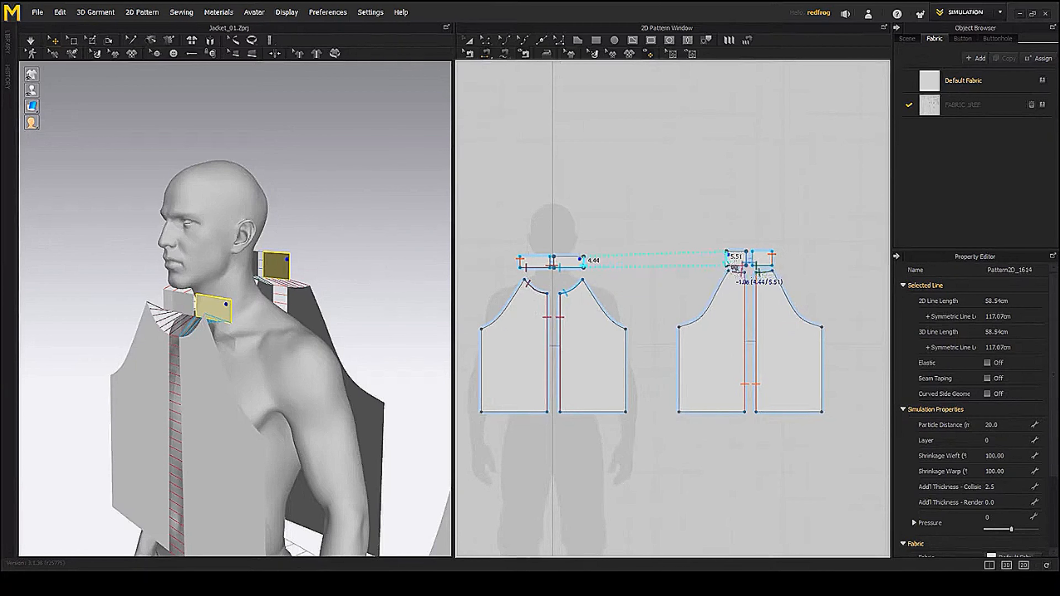
click(728, 264)
- Simulate the garment to drape the fronts, backs and sewn collar on the avatar, and inspect it from the side
right_drag(278, 323, 331, 293)
key(space)
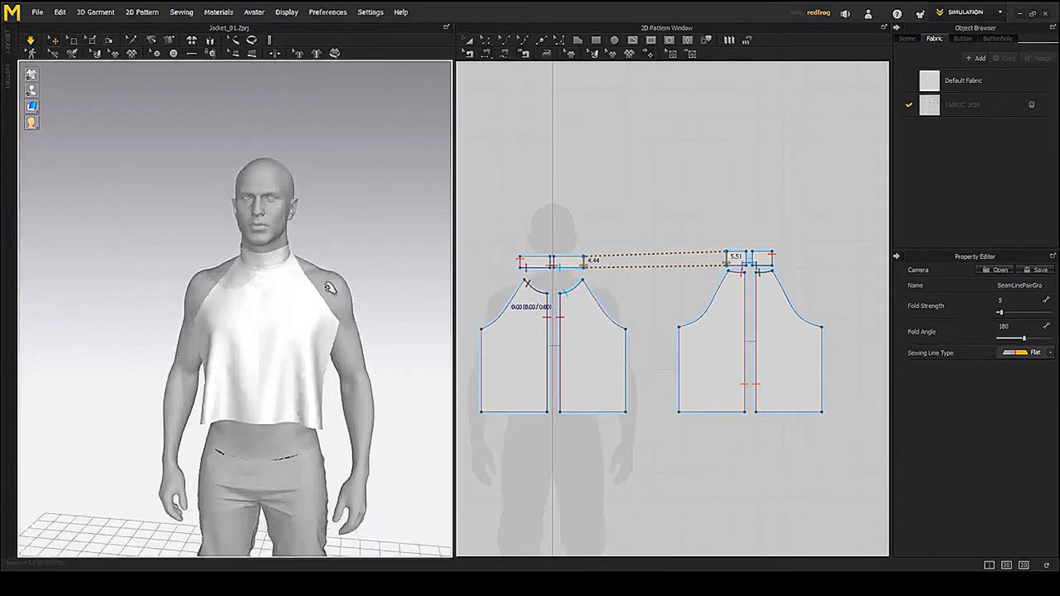
right_drag(340, 308, 221, 277)
scroll(219, 275, up, 3)
right_drag(297, 256, 239, 267)
middle_drag(171, 253, 224, 263)
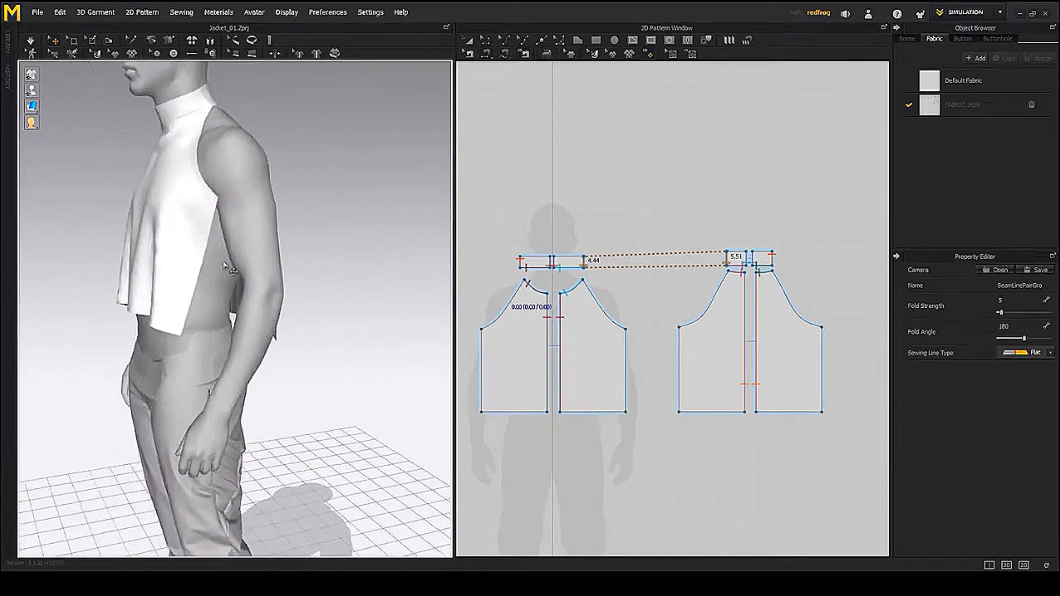
- Sew the side edges of the front and back pieces on the avatar's left side and simulate the drape
click(200, 253)
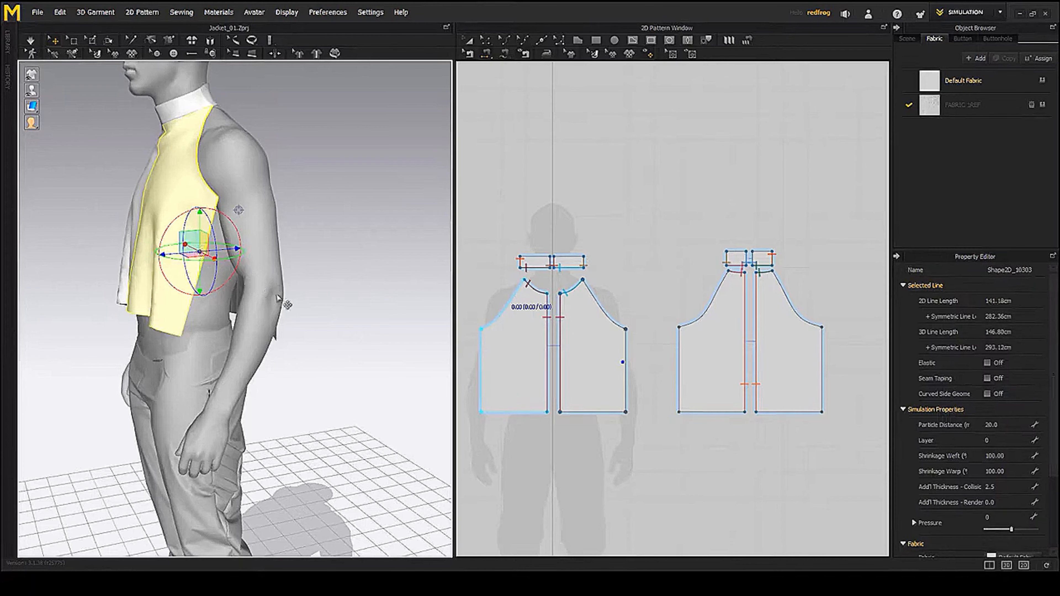
right_drag(277, 299, 234, 278)
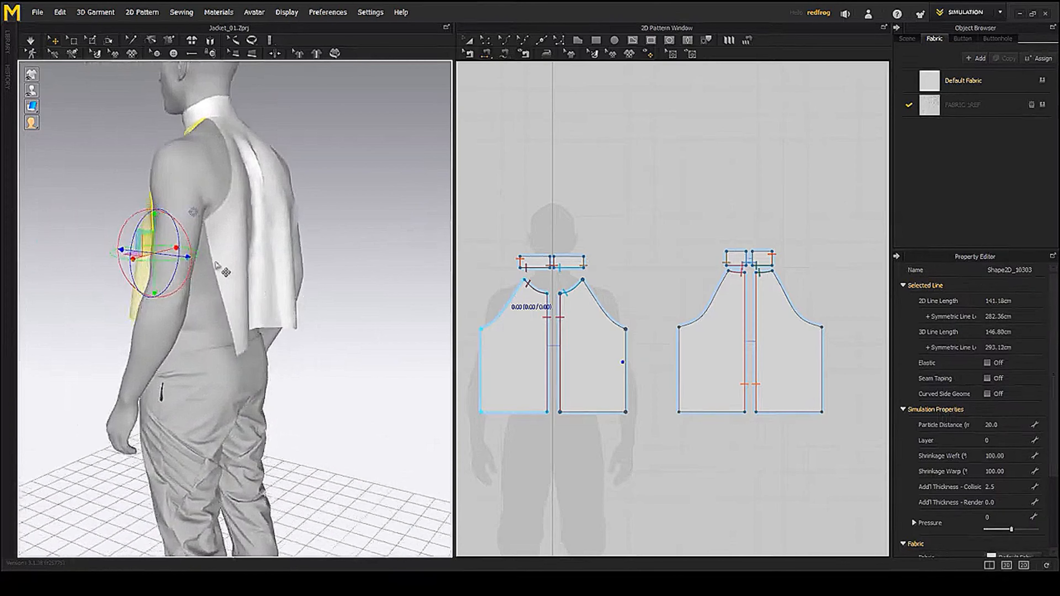
click(215, 264)
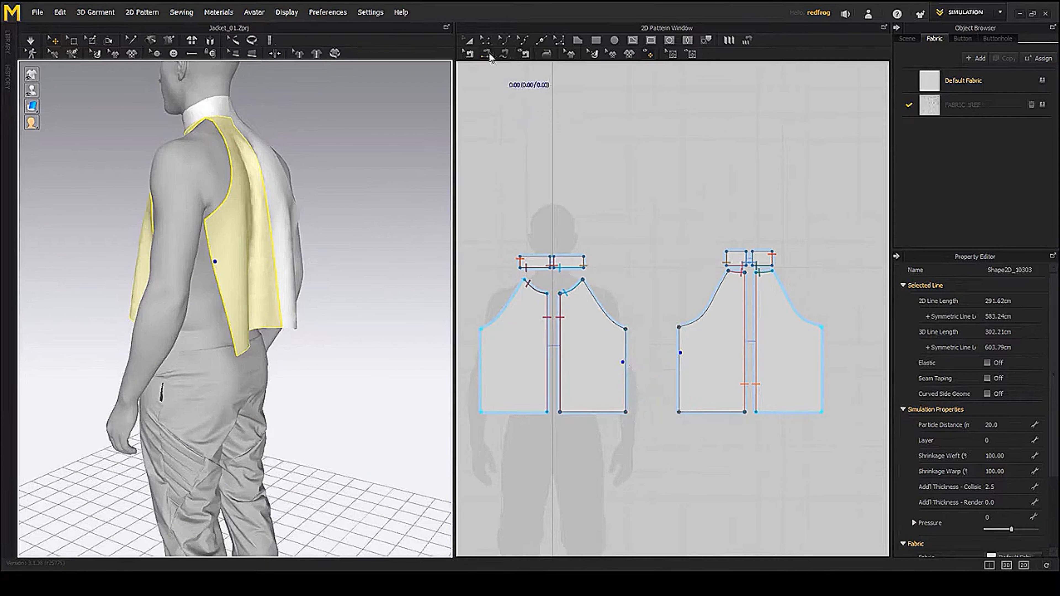
click(626, 368)
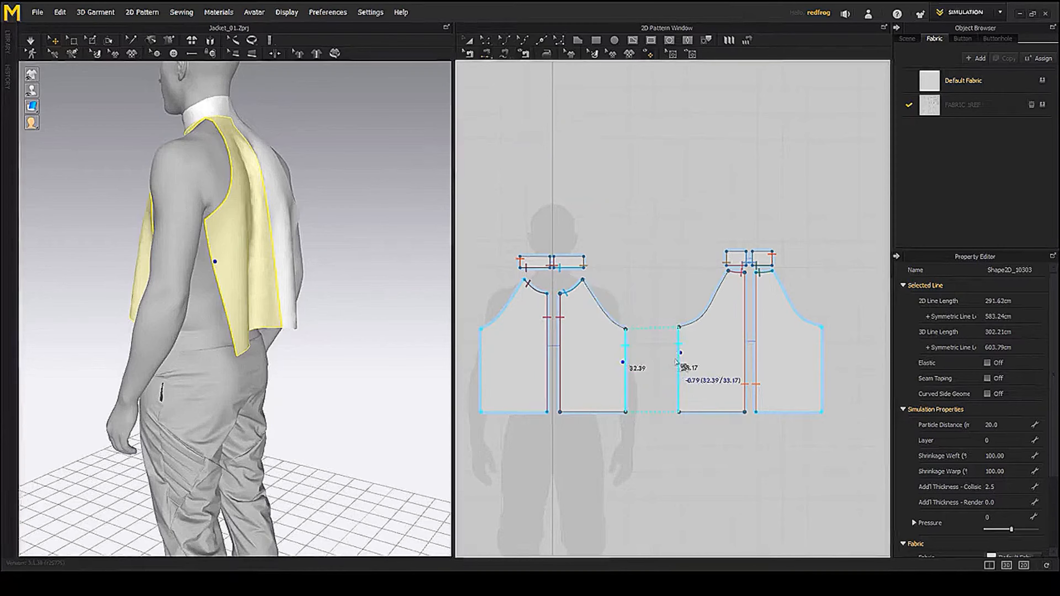
click(679, 363)
right_drag(251, 330, 399, 323)
key(space)
- Sew the side edges of the front and back pieces on the avatar's right side
click(322, 273)
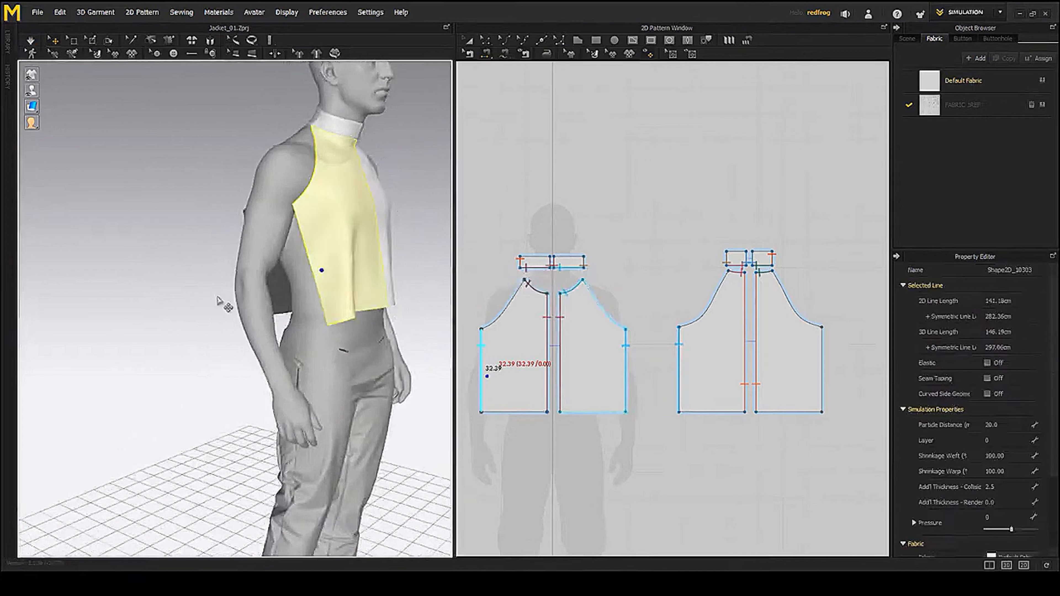
right_drag(223, 303, 331, 300)
shift+click(273, 280)
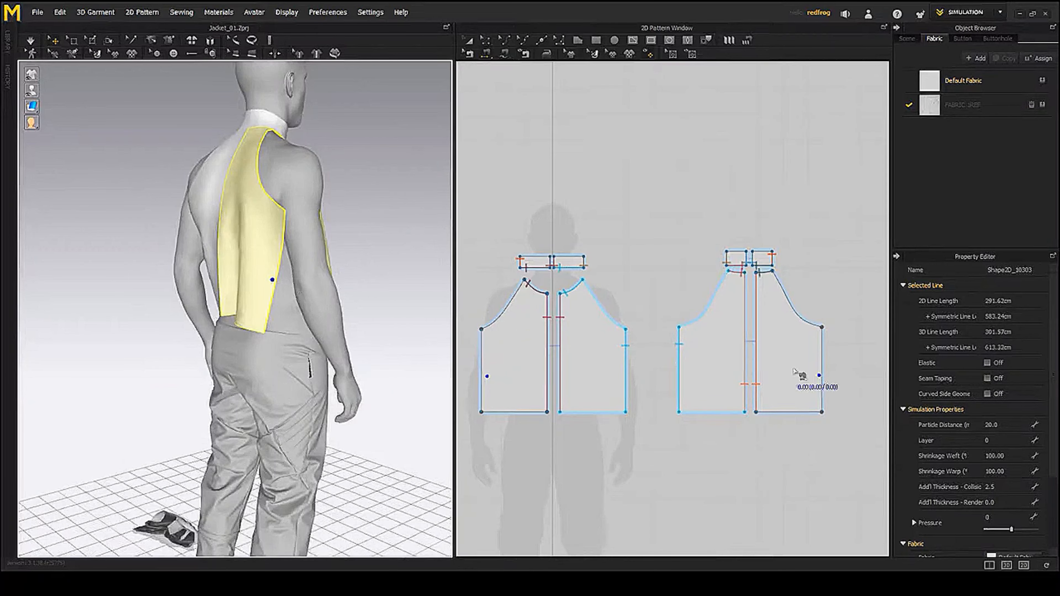
click(821, 387)
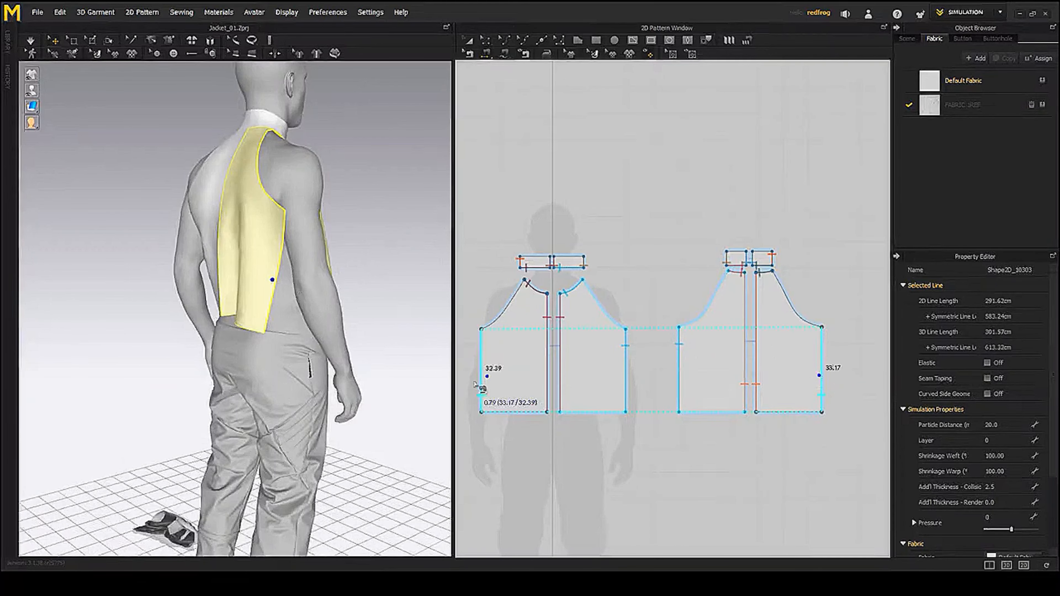
click(474, 382)
- Simulate the garment with both side seams closed and check the drape from back and front
right_drag(275, 347, 316, 347)
key(space)
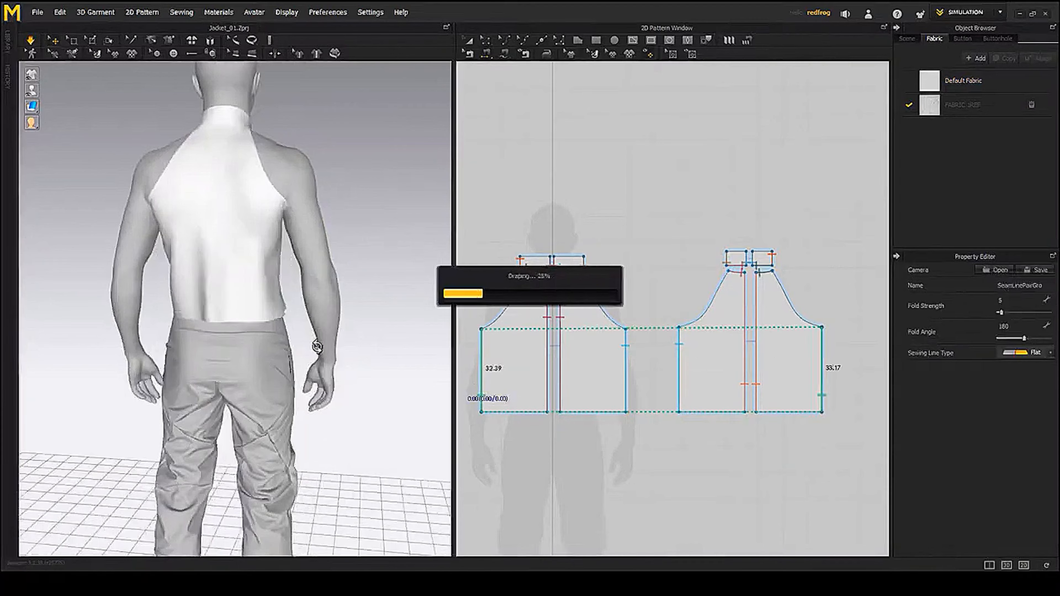
right_drag(325, 276, 291, 274)
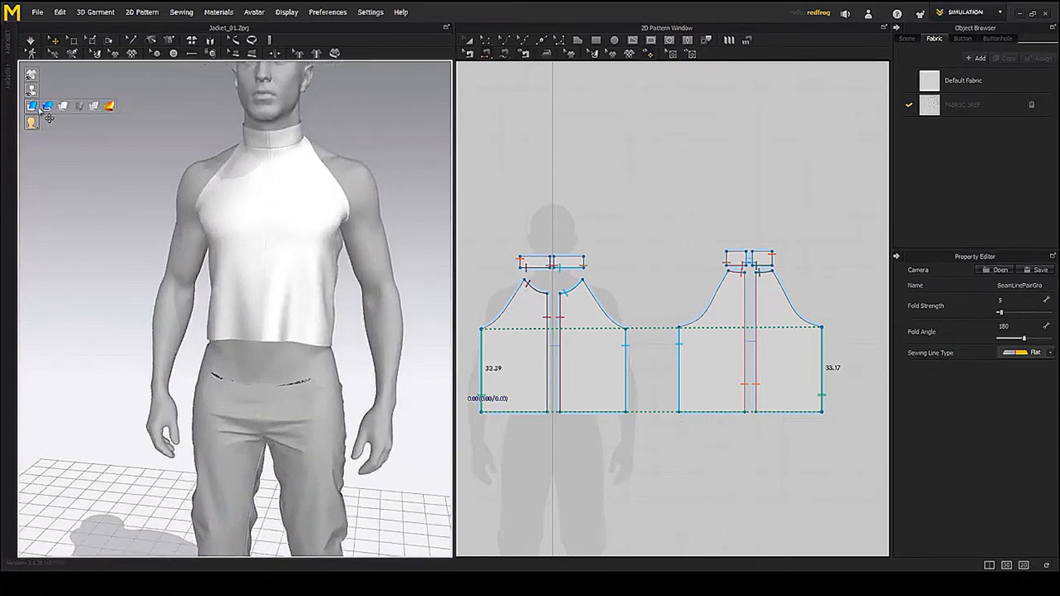
- Display the garment as a strain map to examine where the fabric is stretched around the neck and chest
mouse_move(37, 107)
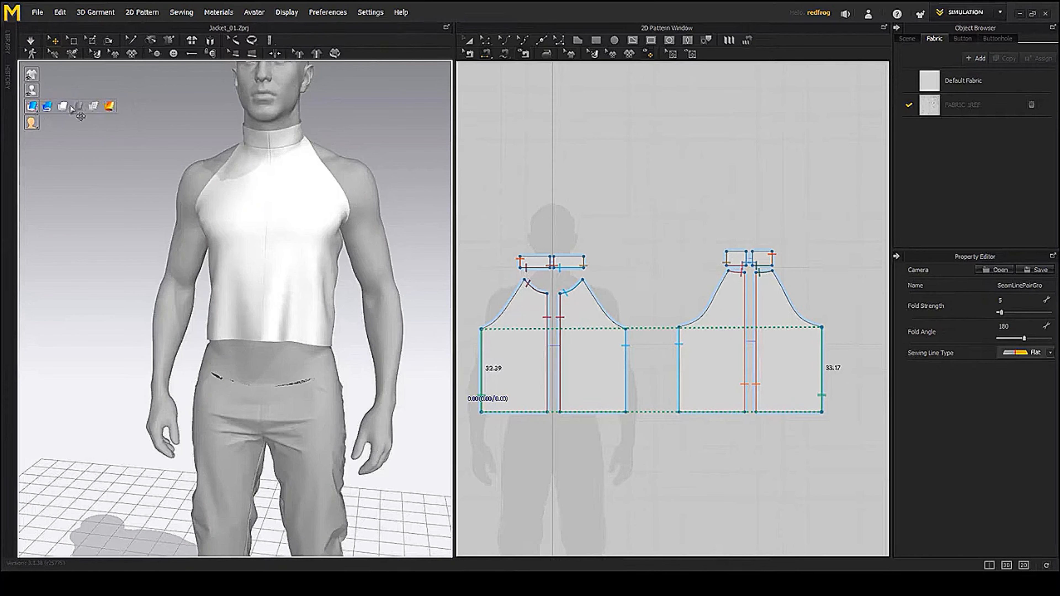
click(110, 107)
right_drag(288, 234, 238, 234)
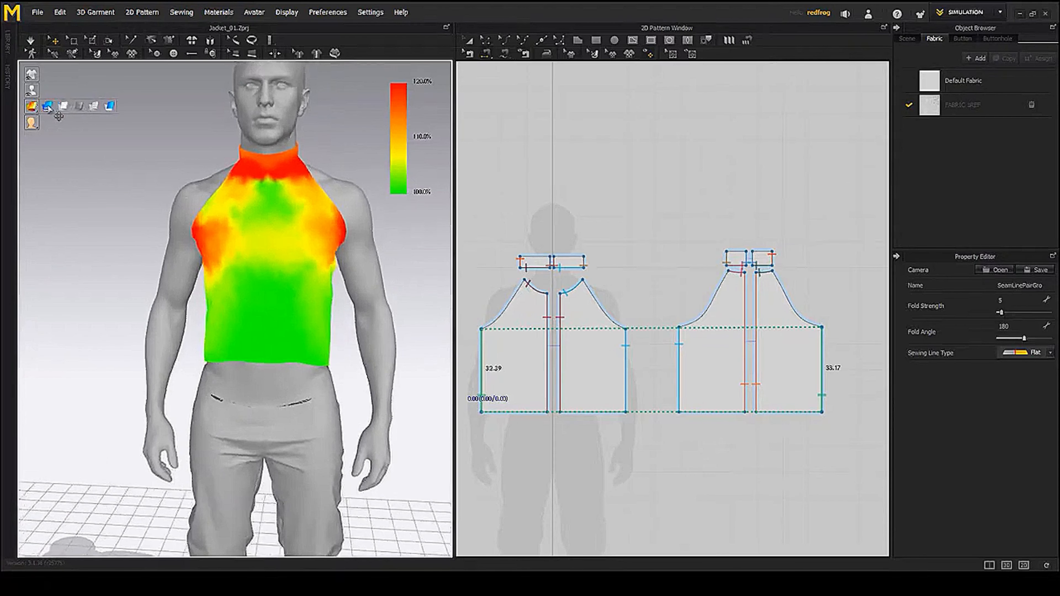
- Return the garment to its normal surface display and scale all pattern pieces up slightly together
click(47, 107)
click(471, 40)
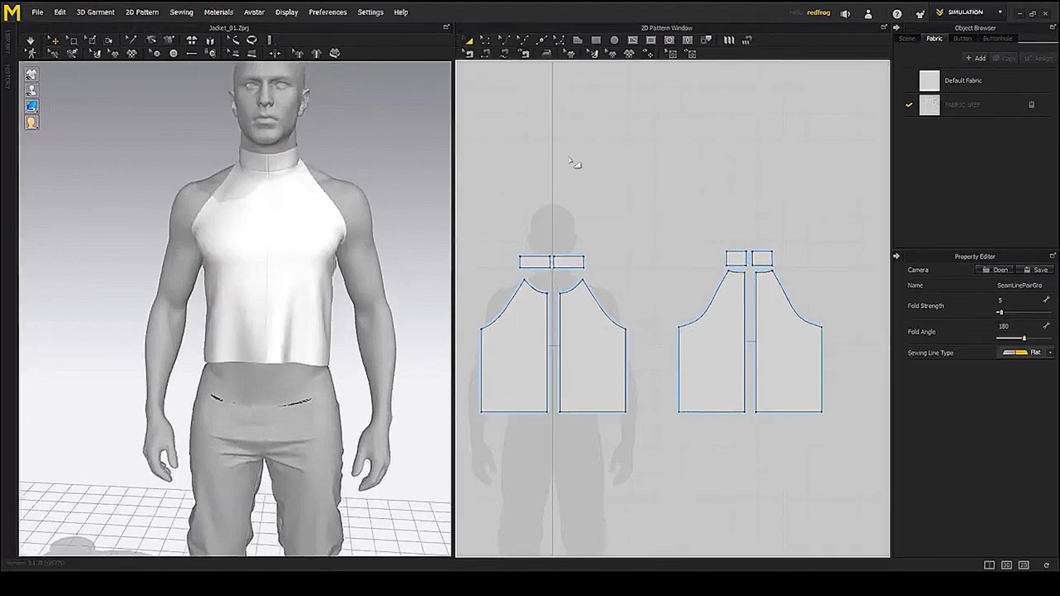
scroll(648, 276, down, 2)
middle_drag(660, 309, 683, 274)
scroll(680, 274, down, 1)
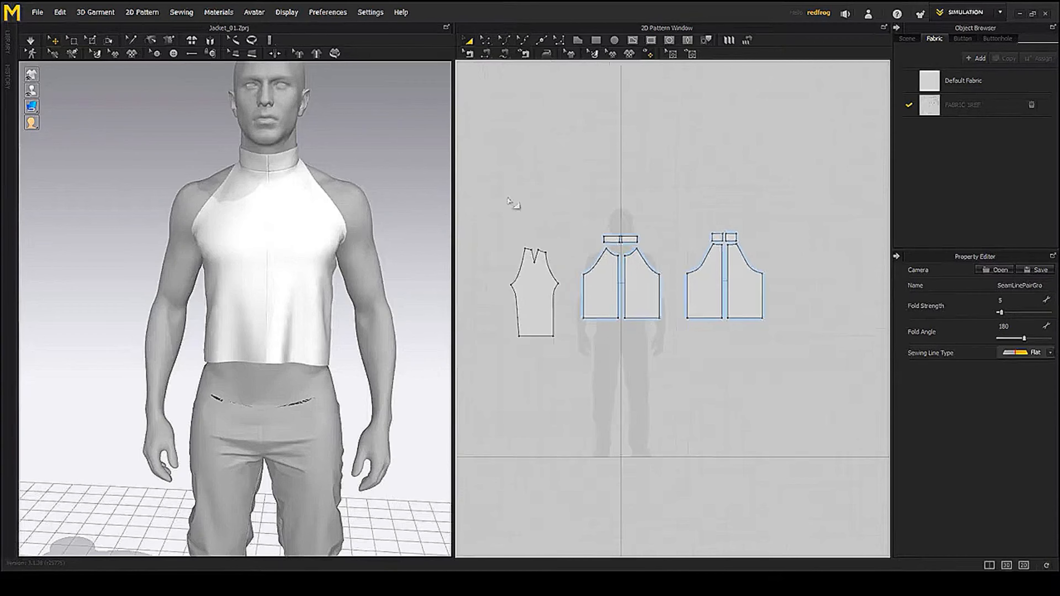
drag(513, 202, 483, 181)
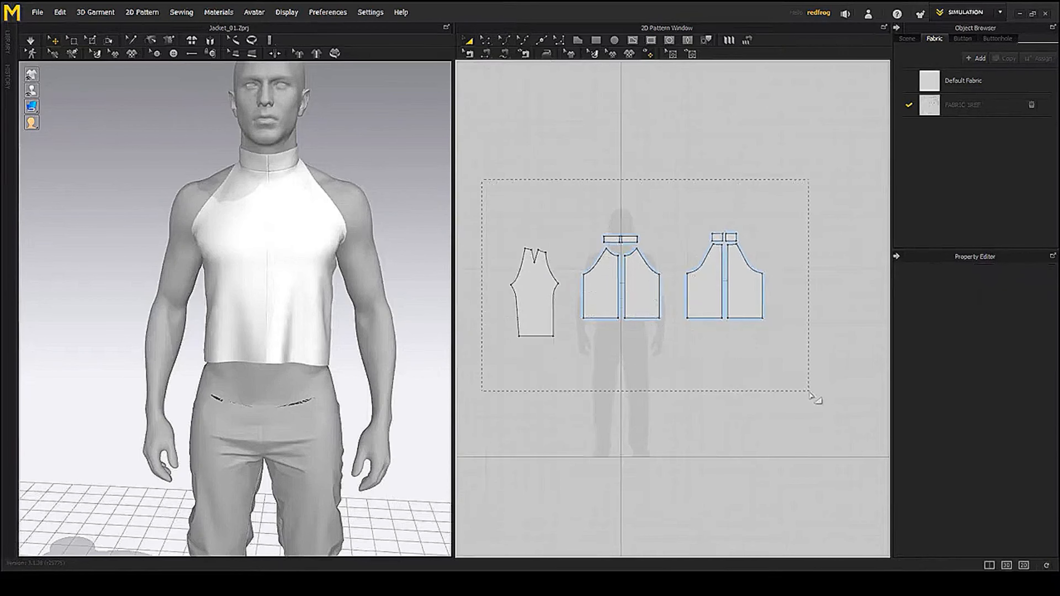
drag(809, 394, 813, 396)
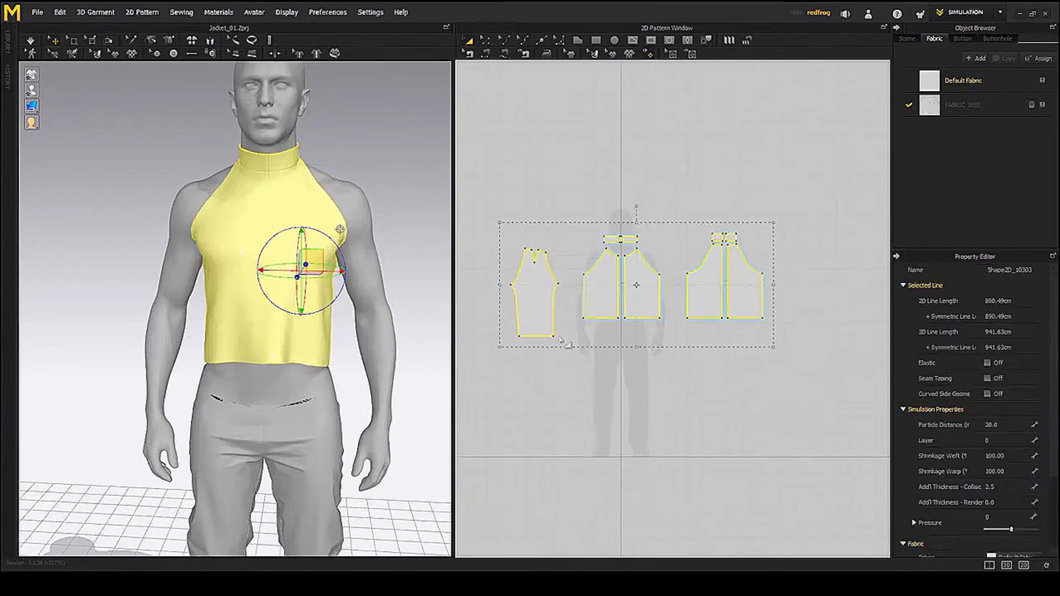
drag(498, 349, 497, 358)
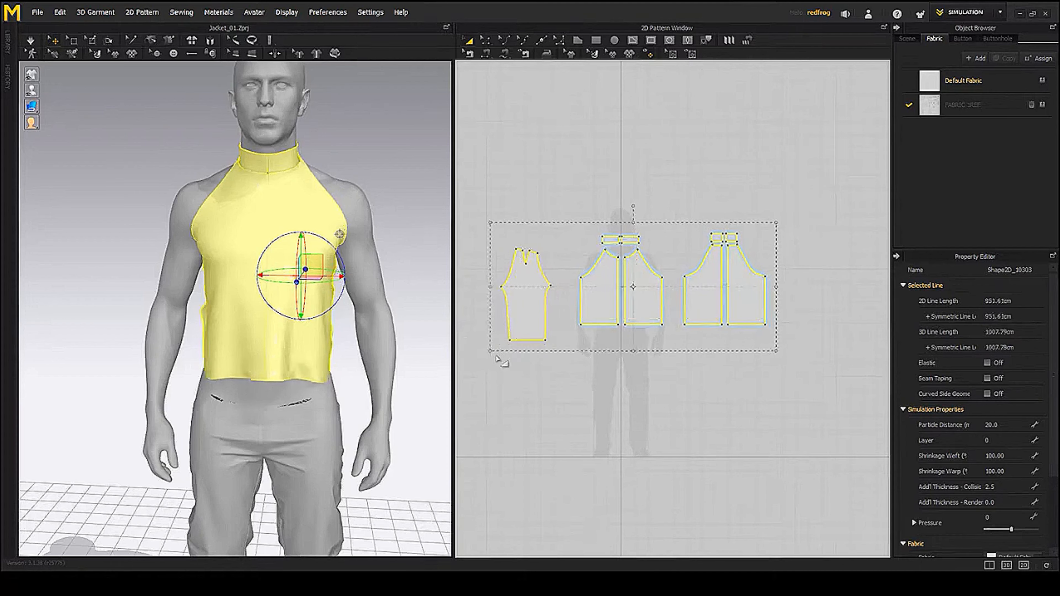
drag(775, 224, 779, 224)
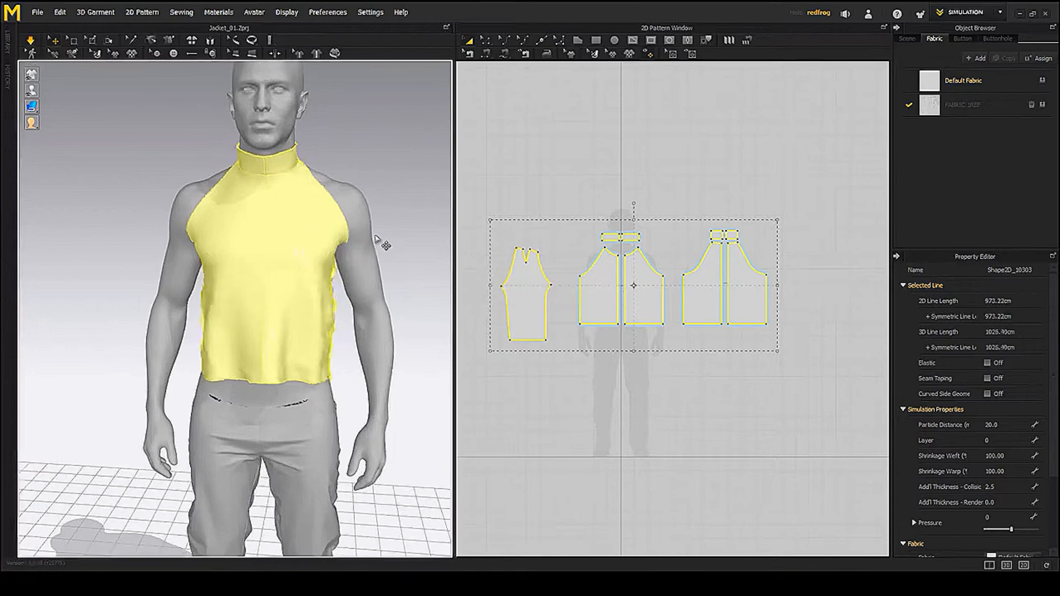
- Stop the simulation of the enlarged garment and check its looseness from the side
click(410, 215)
key(space)
right_drag(298, 244, 550, 246)
- Scale the whole set of pattern pieces up a little further to loosen the fit
drag(480, 193, 772, 378)
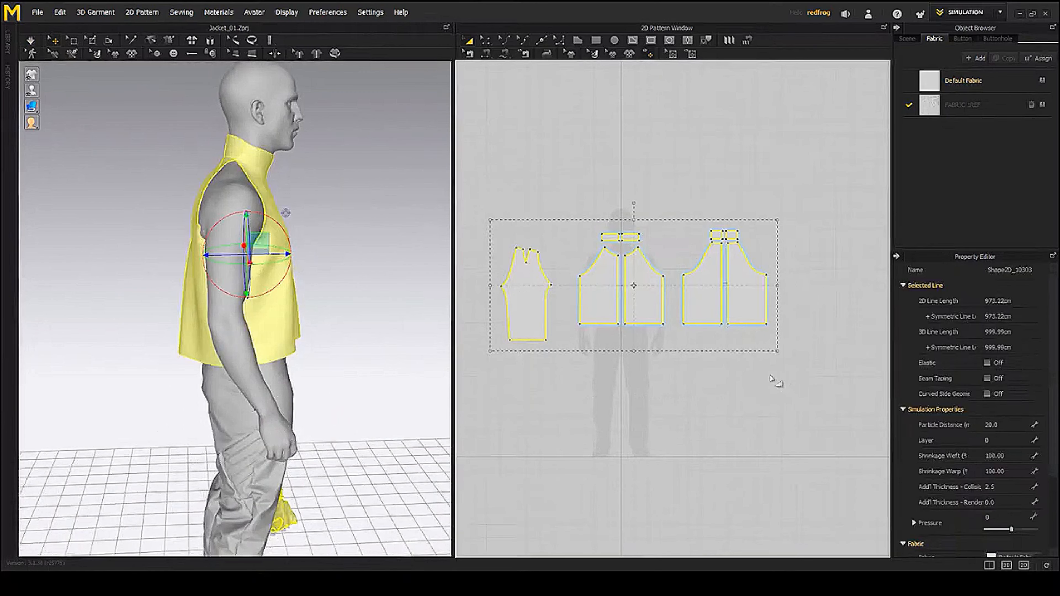
click(486, 40)
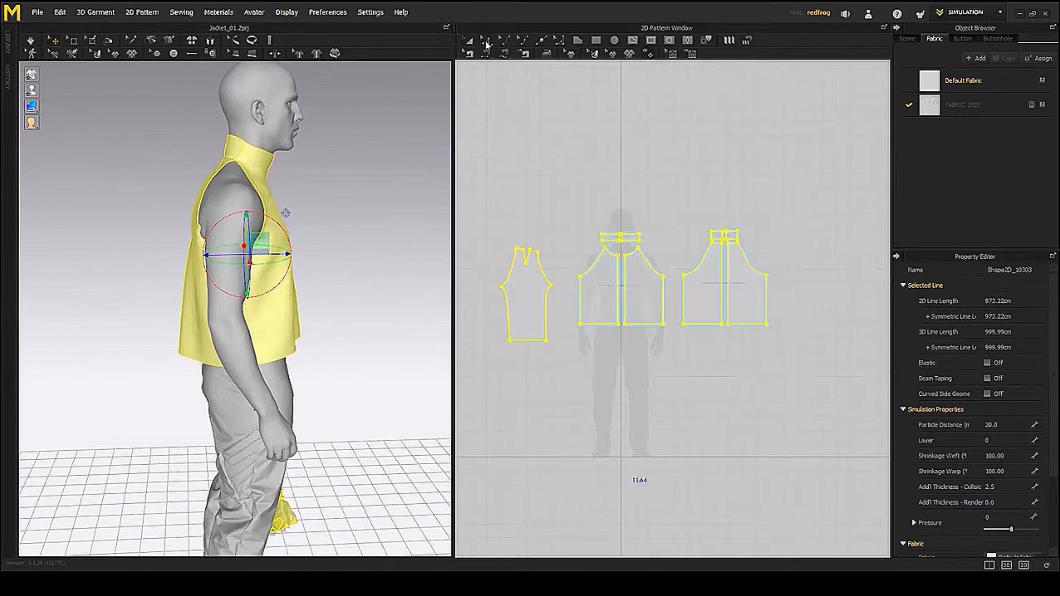
click(469, 41)
drag(490, 349, 488, 351)
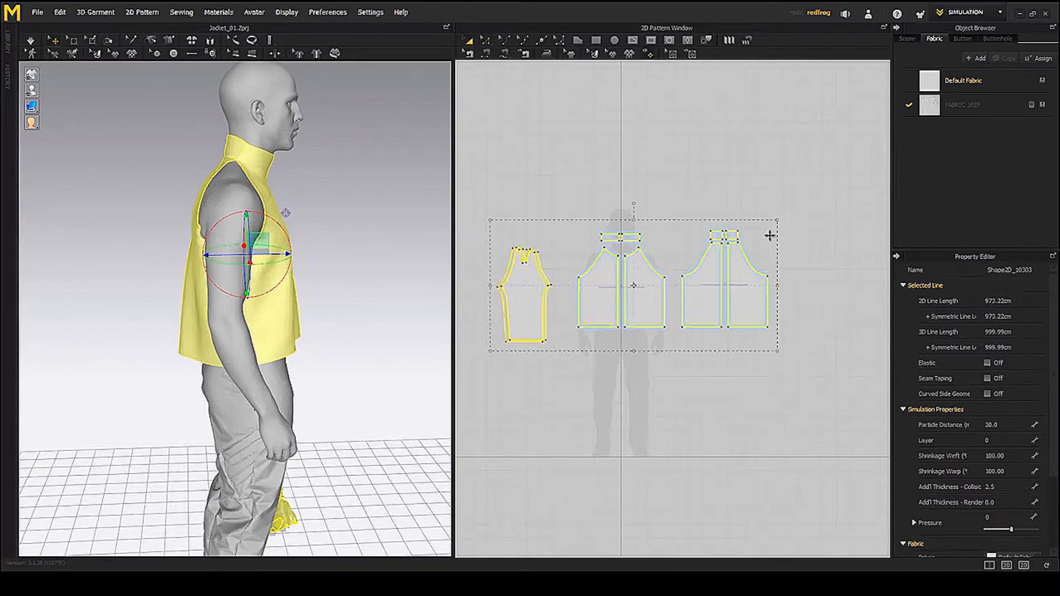
drag(781, 224, 777, 220)
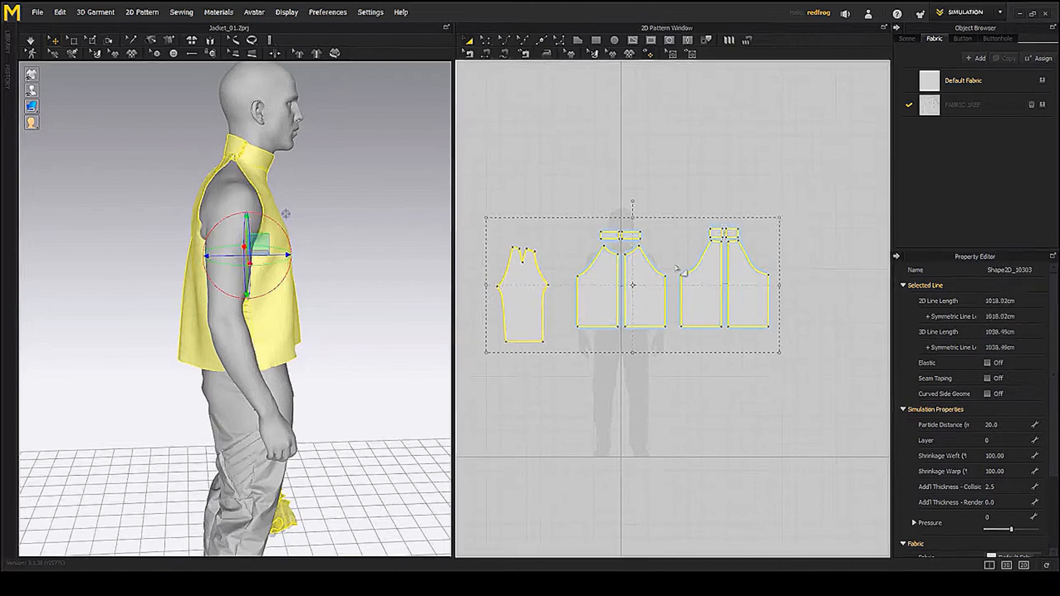
- Simulate the further enlarged garment and check how it drapes on the avatar
right_drag(379, 292, 253, 288)
key(space)
key(space)
right_drag(343, 291, 299, 270)
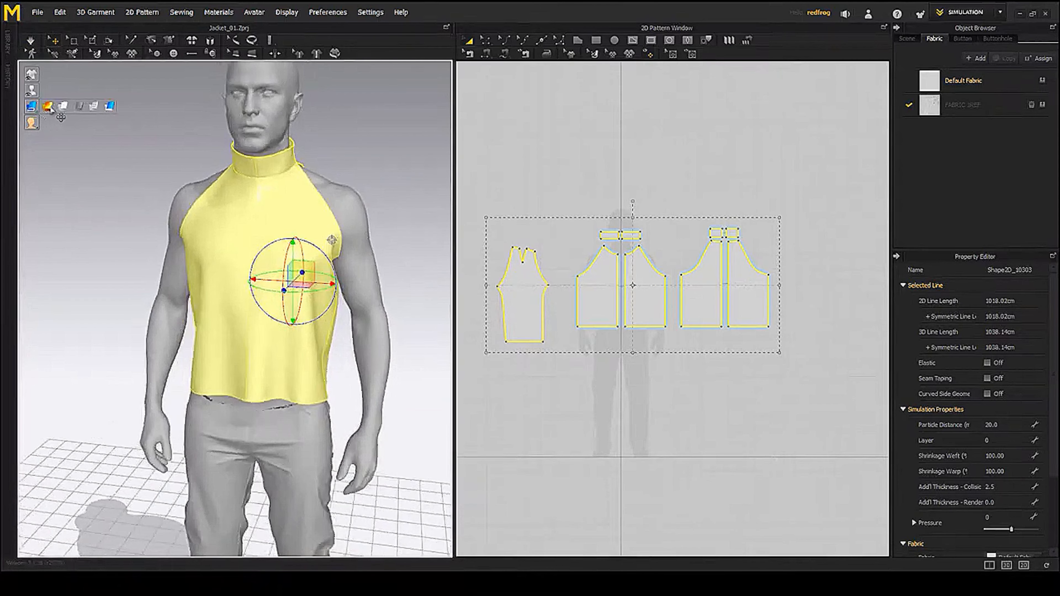
- Examine the enlarged garment's fit as a strain map, then restore its normal surface display
click(48, 106)
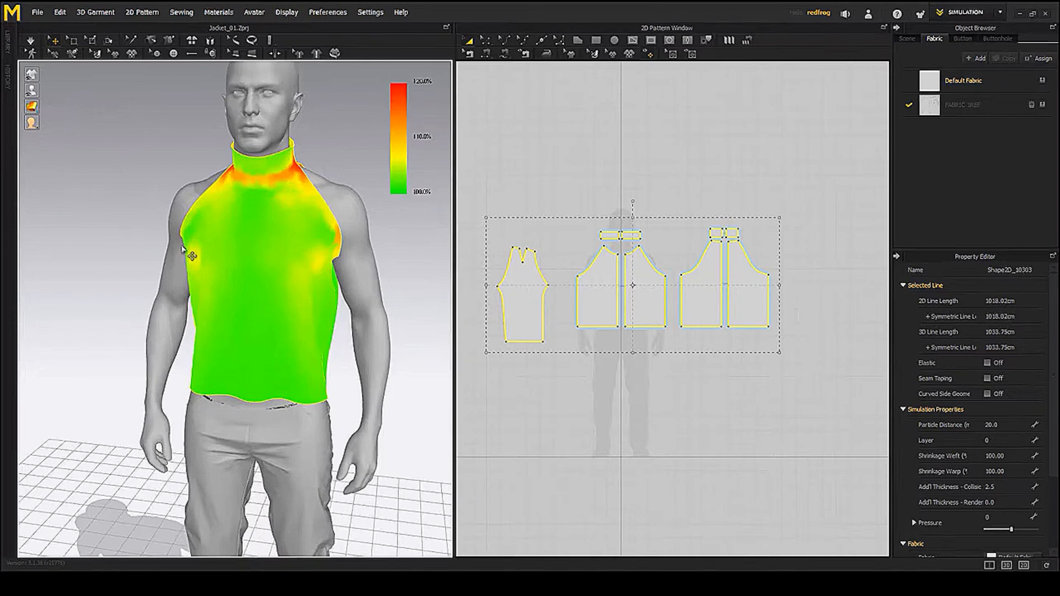
mouse_move(183, 251)
right_down()
mouse_move(34, 245)
mouse_move(202, 242)
right_up()
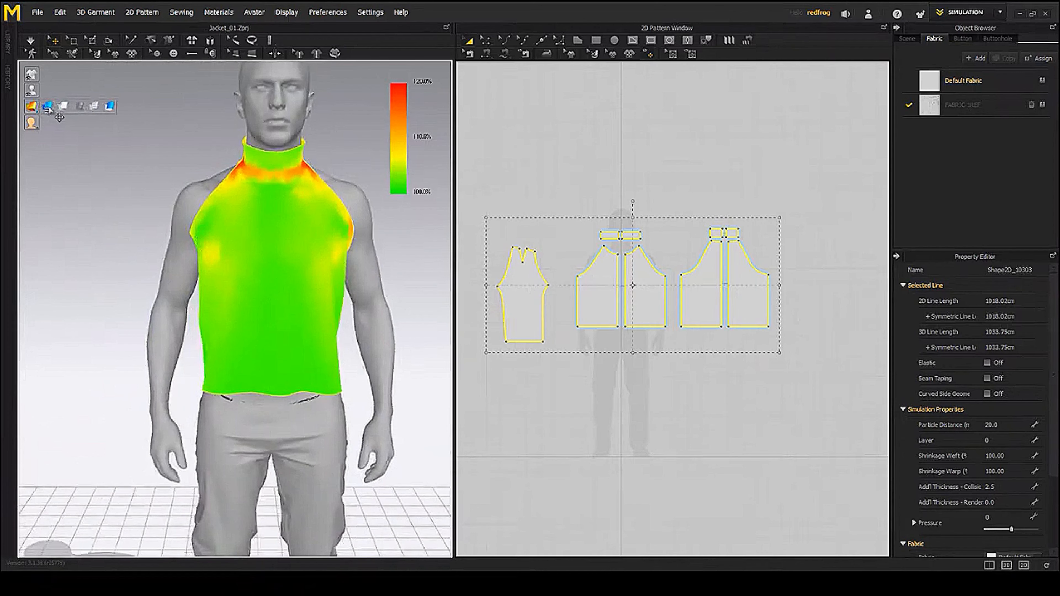
click(48, 108)
right_drag(246, 230, 262, 281)
scroll(262, 277, down, 1)
middle_drag(287, 333, 263, 271)
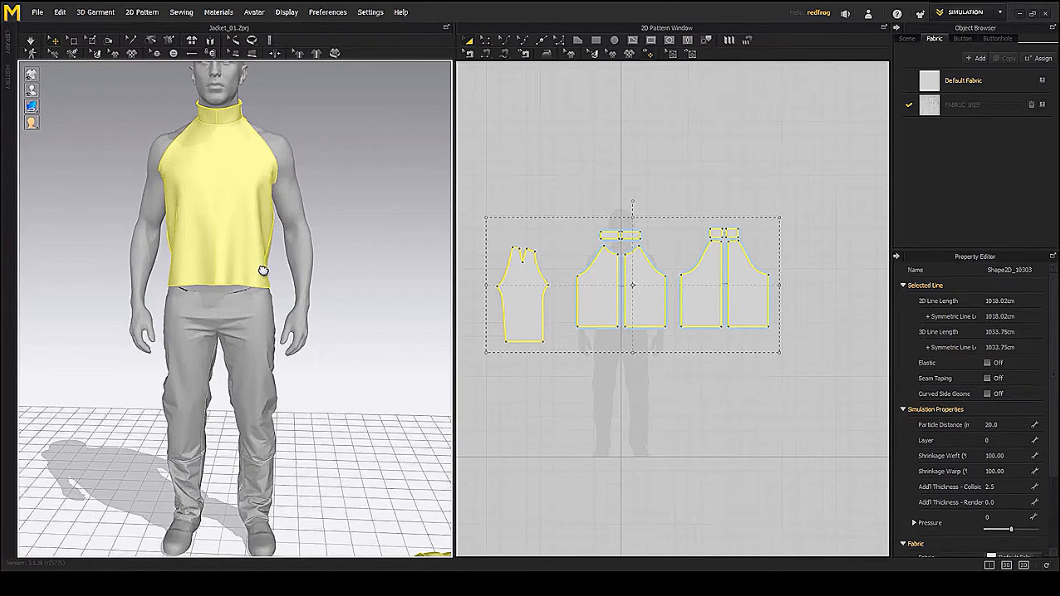
- Reset the 2D arrangement of the sleeve piece lying on the floor and move it closer to the avatar
middle_drag(655, 315, 668, 320)
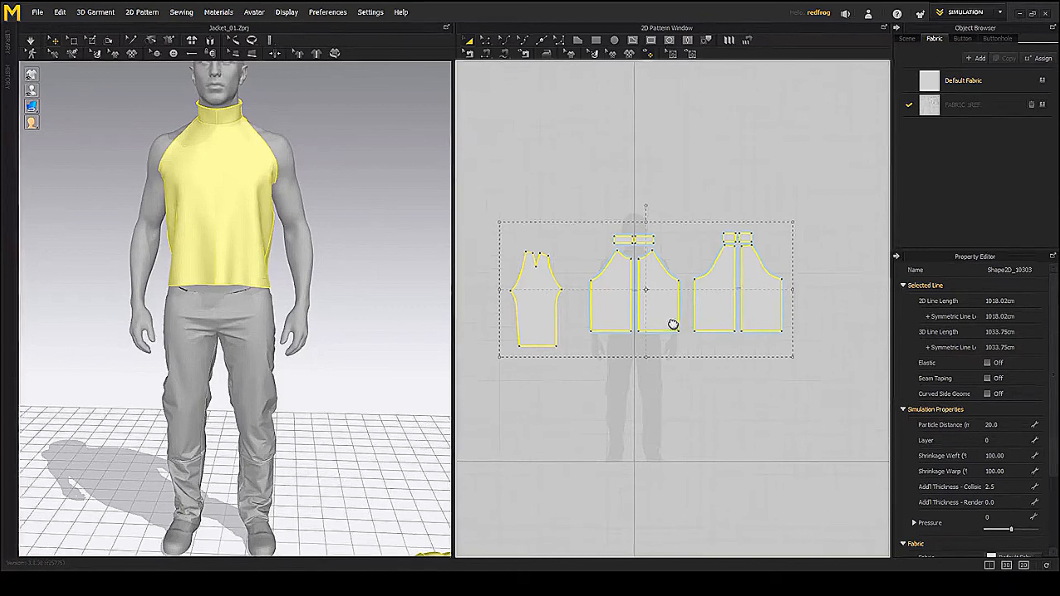
click(656, 375)
click(537, 307)
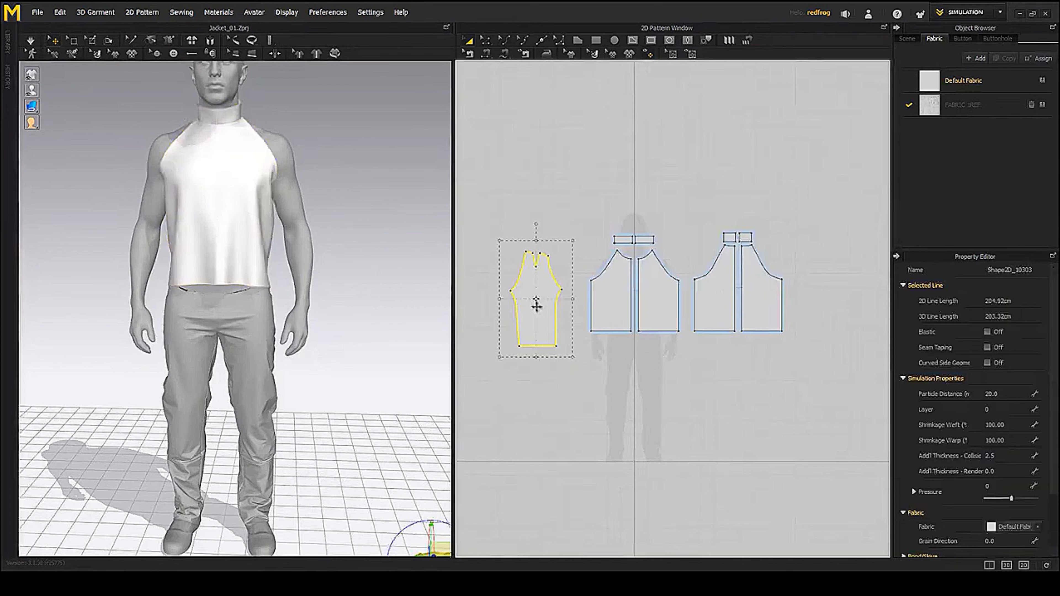
scroll(372, 310, down, 4)
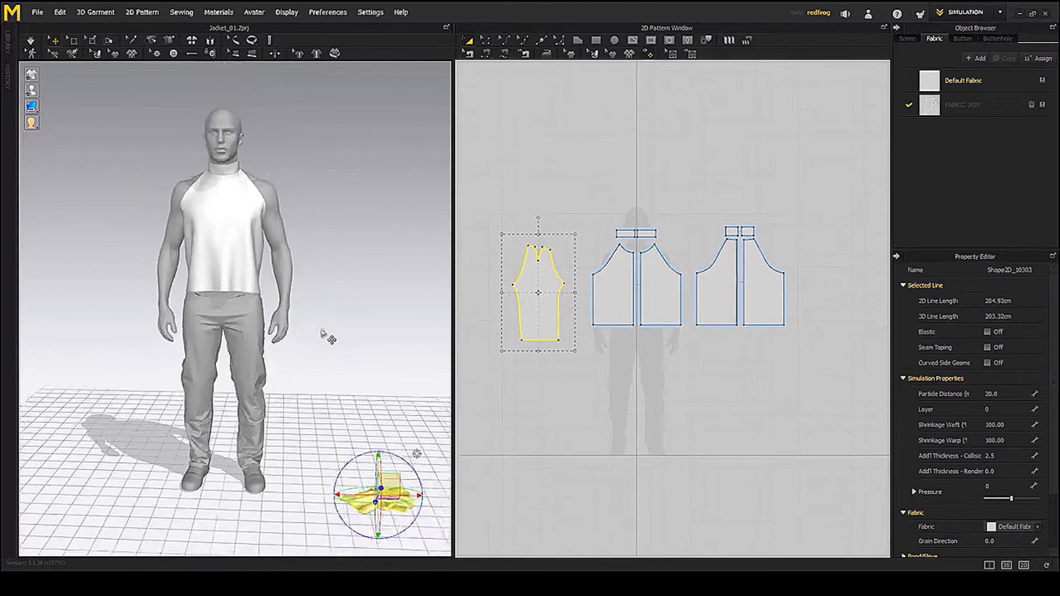
middle_drag(322, 268, 316, 239)
middle_drag(343, 318, 345, 384)
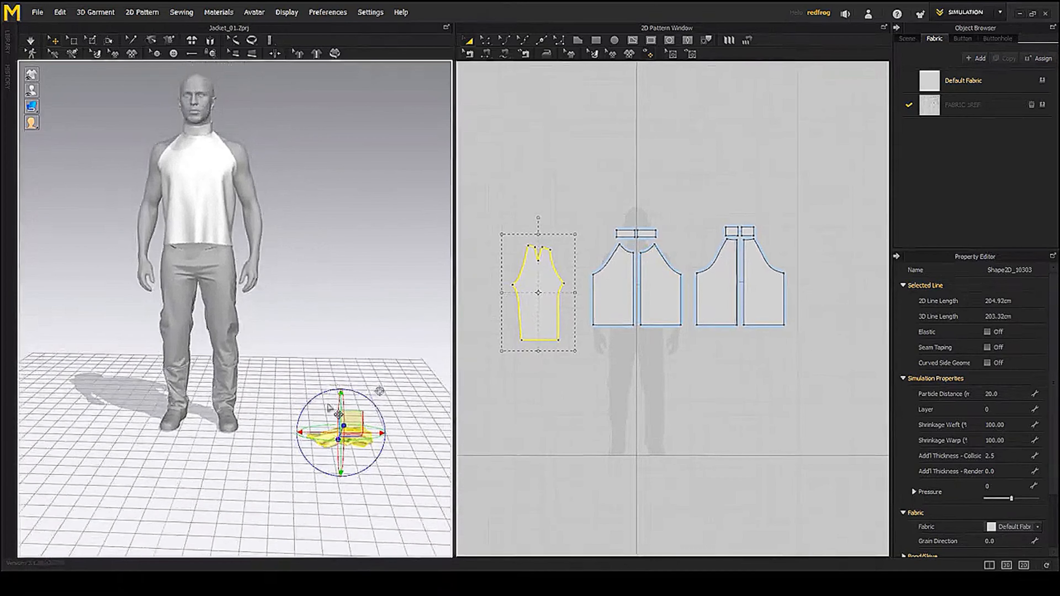
right_click(329, 443)
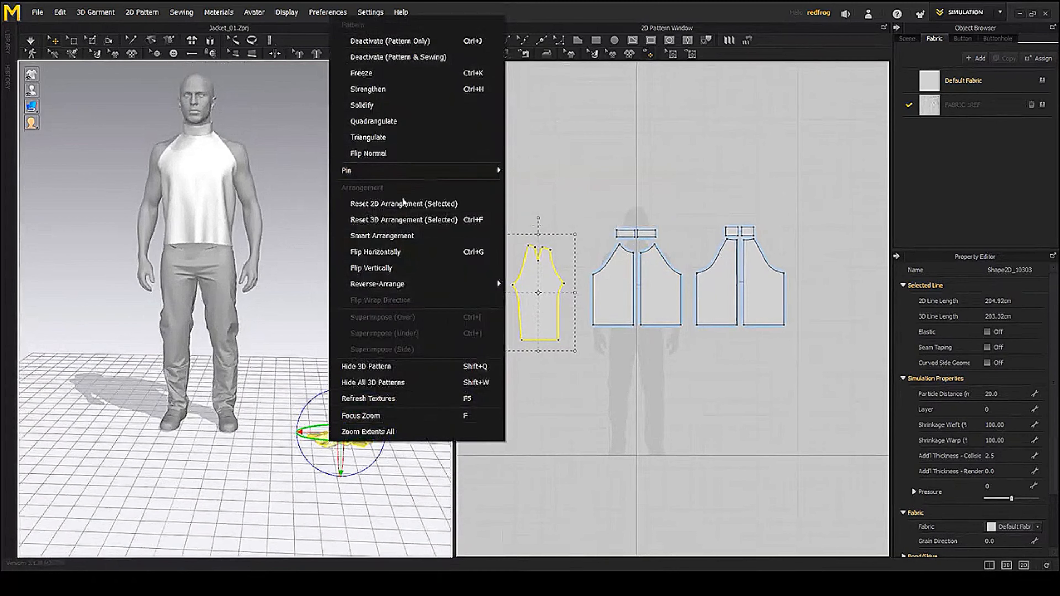
click(405, 204)
scroll(281, 272, up, 3)
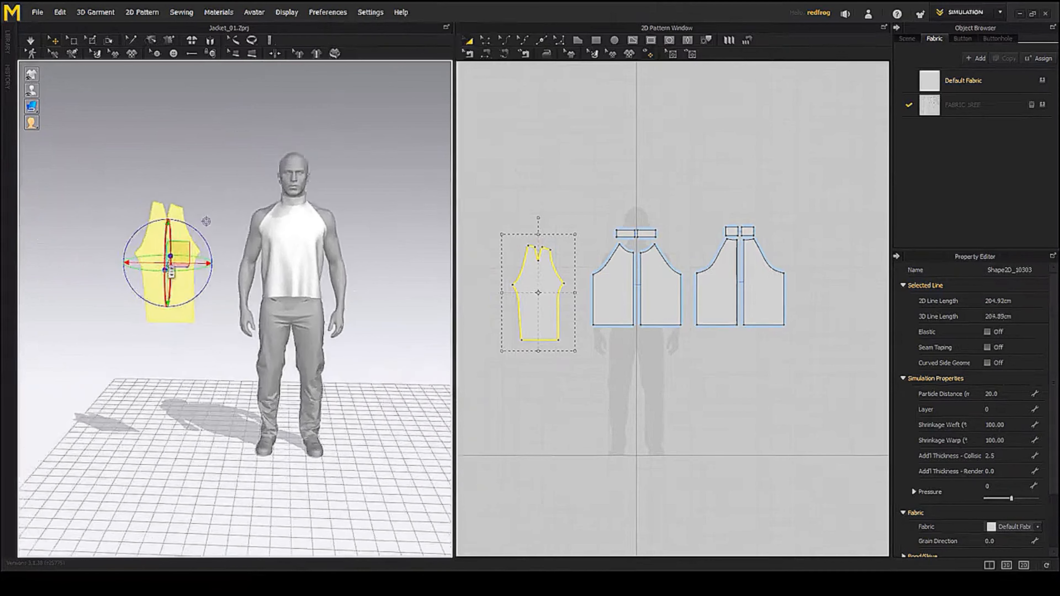
drag(184, 257, 247, 257)
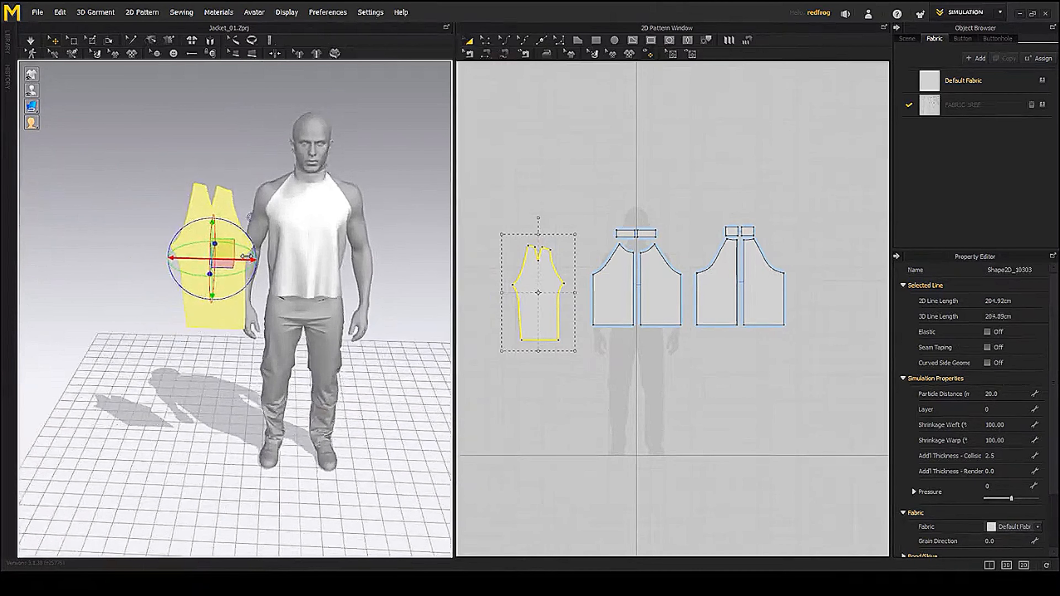
- Examine the edge lengths of the sleeve piece against the armhole edges of the front pieces
right_drag(317, 239, 309, 222)
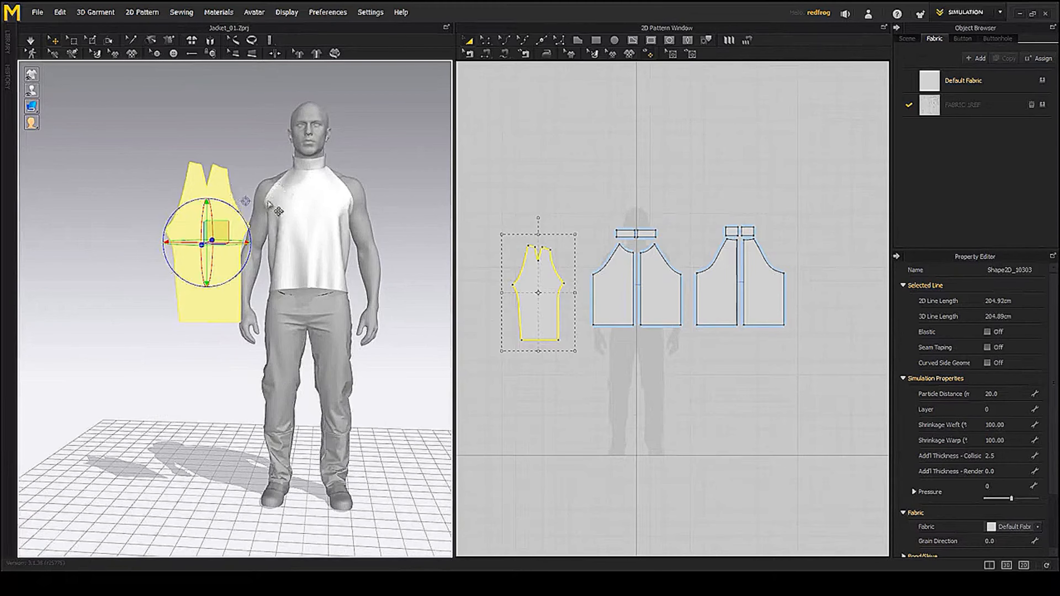
scroll(580, 279, up, 3)
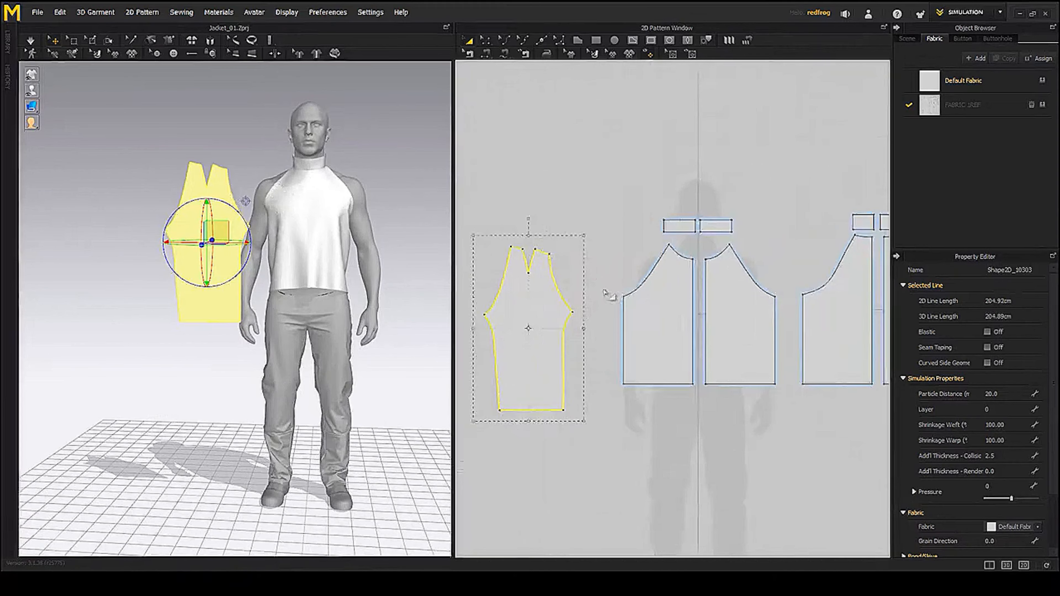
scroll(649, 299, up, 3)
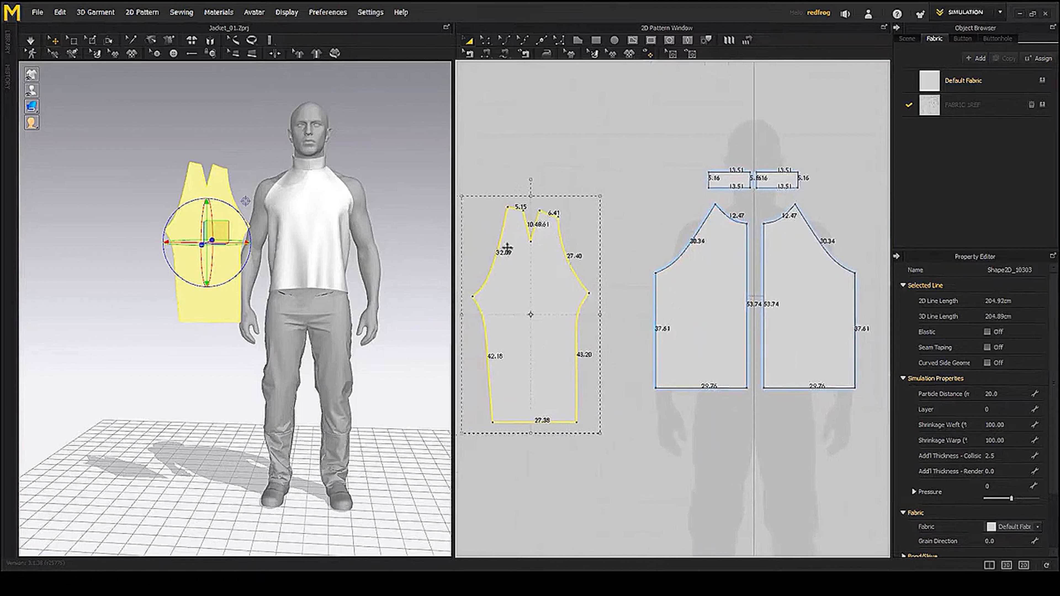
middle_drag(262, 267, 269, 304)
middle_drag(620, 293, 622, 297)
middle_drag(262, 269, 275, 273)
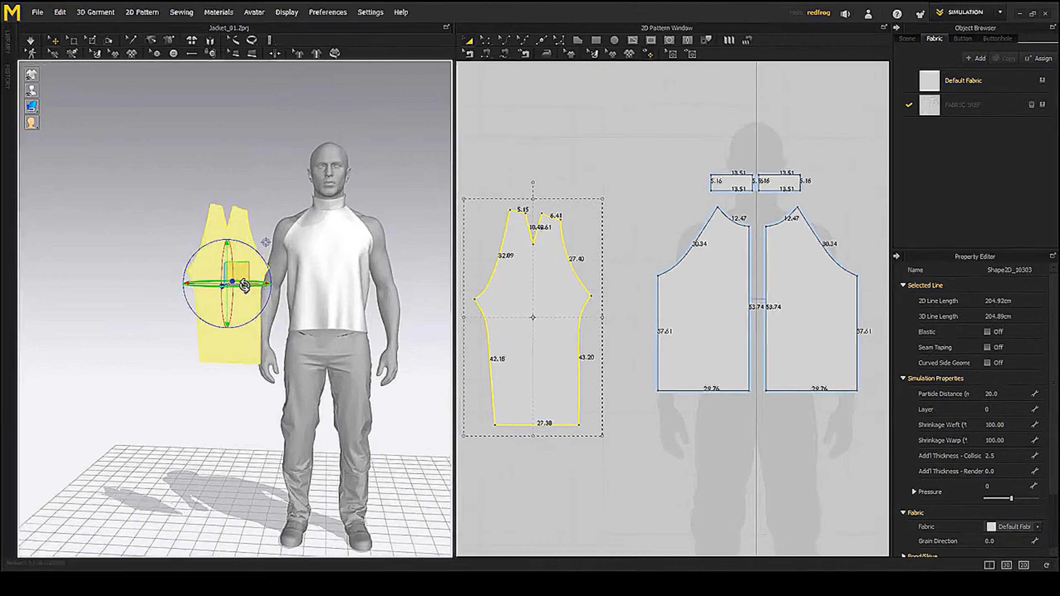
- Rotate the sleeve piece sideways and tilt it to follow the angle of the avatar's arm
right_drag(236, 285, 254, 331)
click(168, 336)
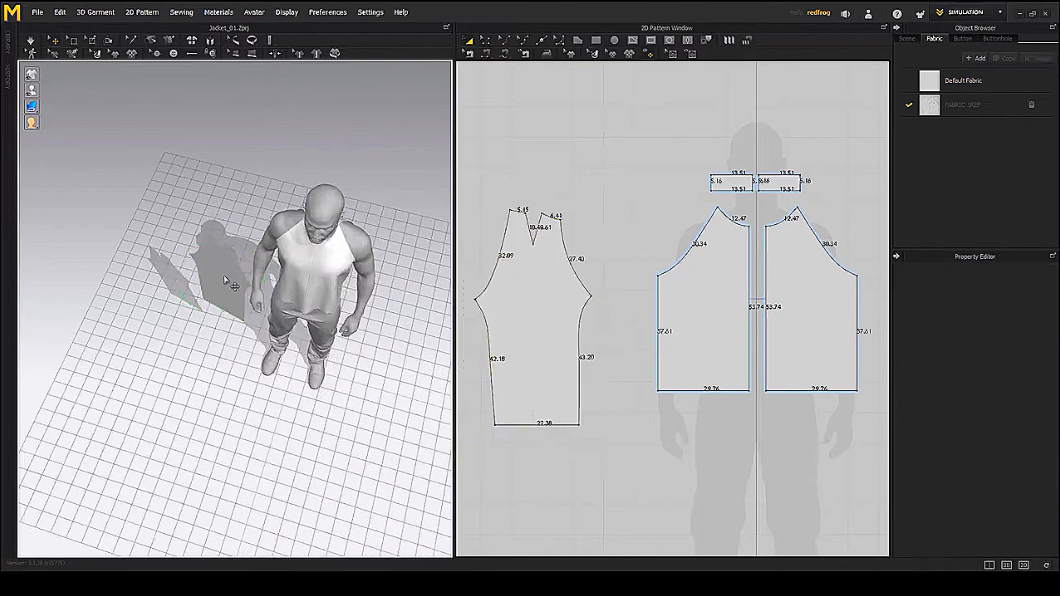
right_drag(232, 284, 316, 250)
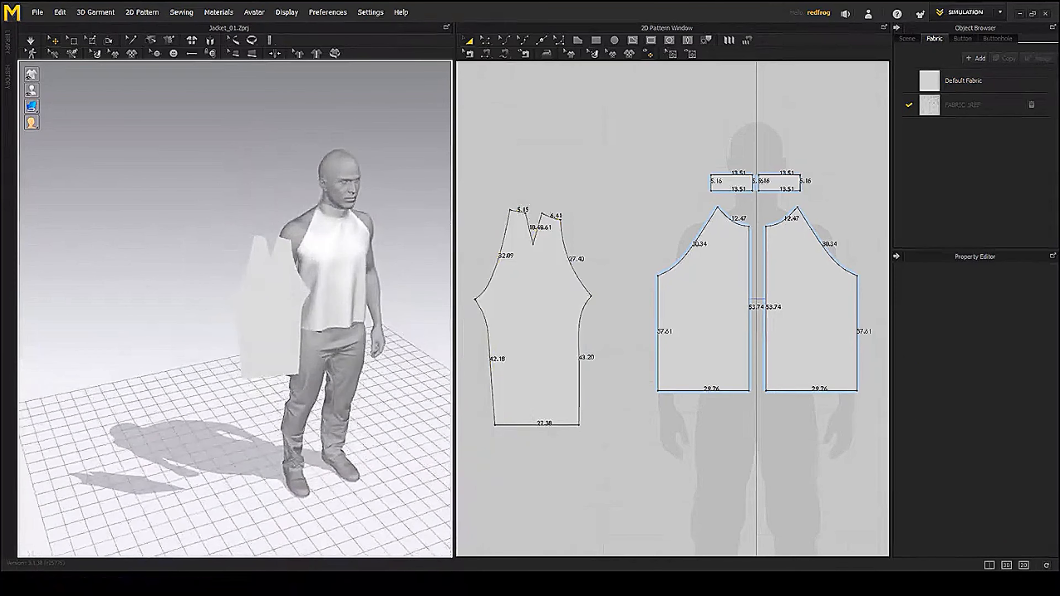
click(278, 292)
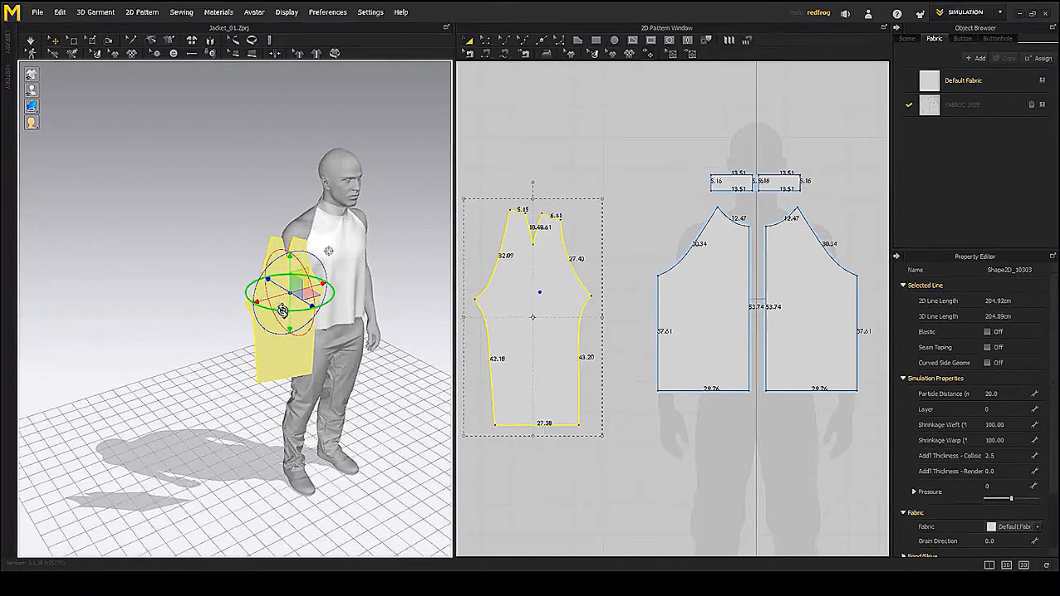
right_drag(343, 323, 281, 302)
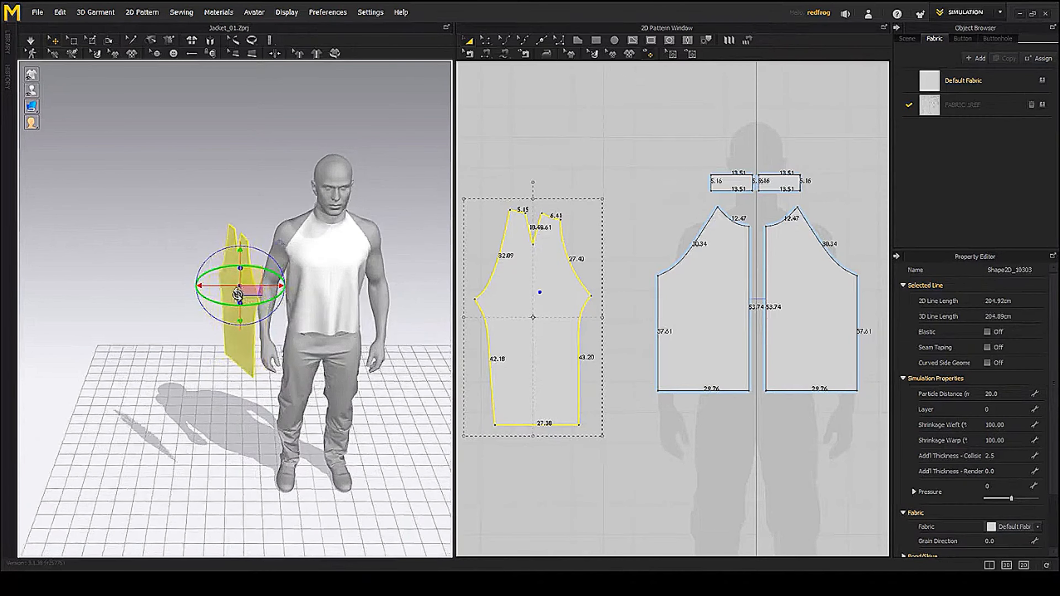
drag(238, 294, 230, 291)
right_drag(235, 290, 266, 278)
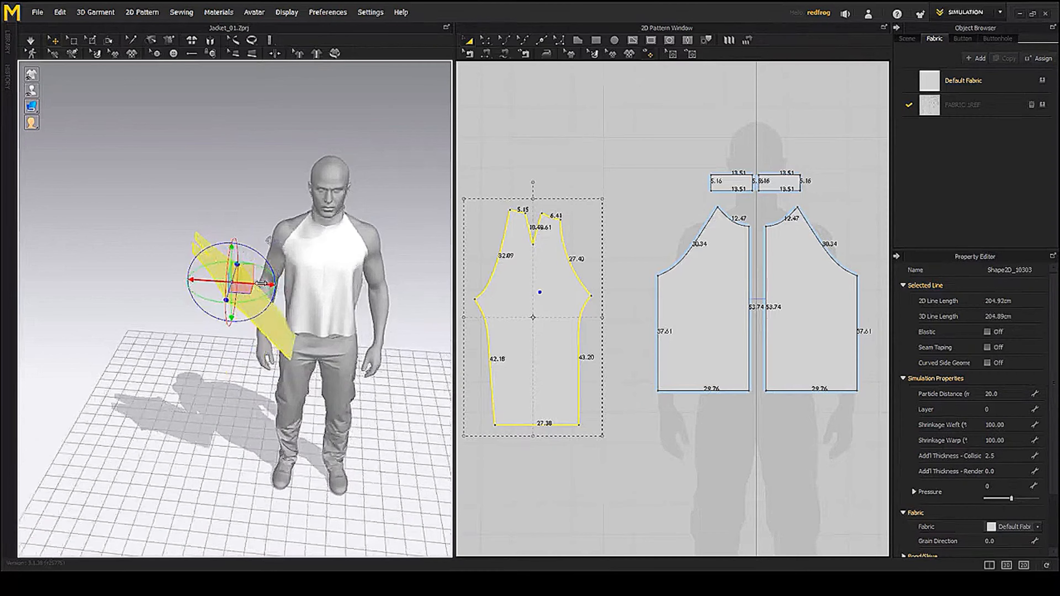
- Move the sleeve piece to the avatar's left side and raise it to shoulder height beside the armhole
drag(261, 283, 414, 294)
right_drag(414, 294, 276, 310)
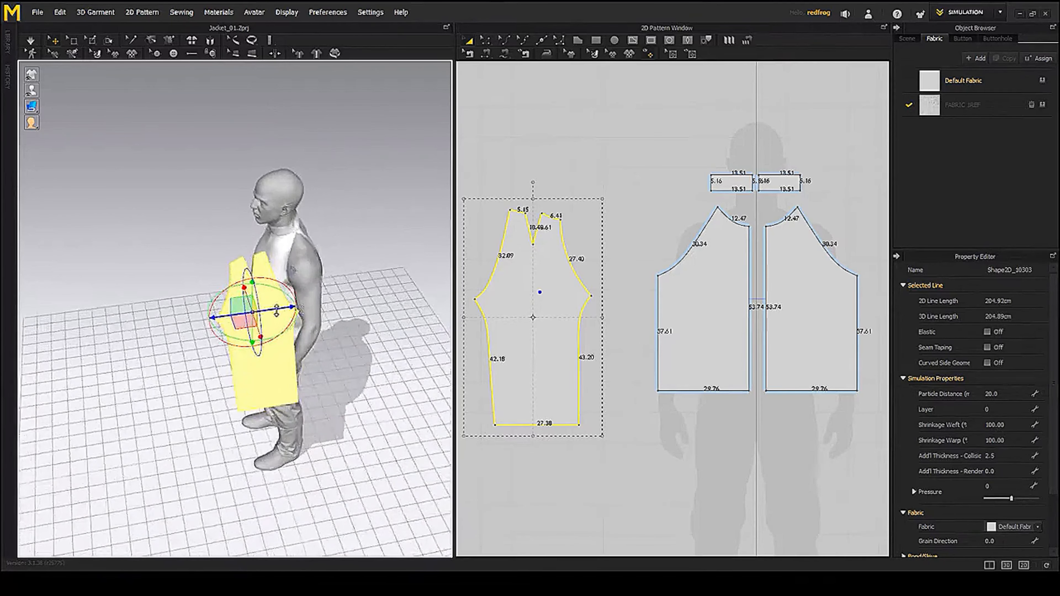
drag(276, 310, 341, 263)
right_drag(341, 263, 363, 265)
drag(325, 273, 326, 237)
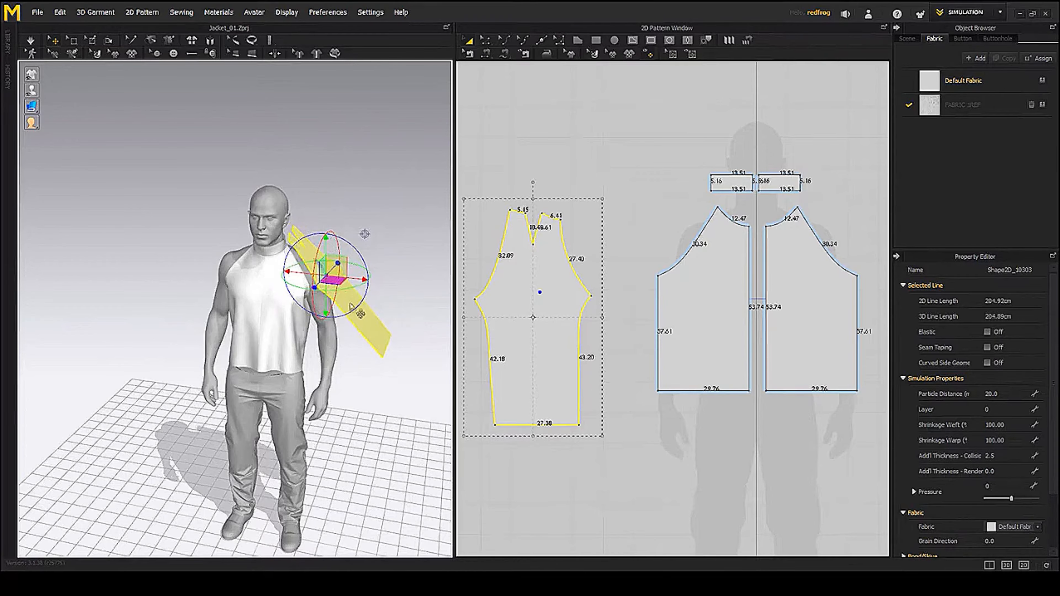
right_drag(357, 311, 299, 303)
drag(295, 250, 295, 247)
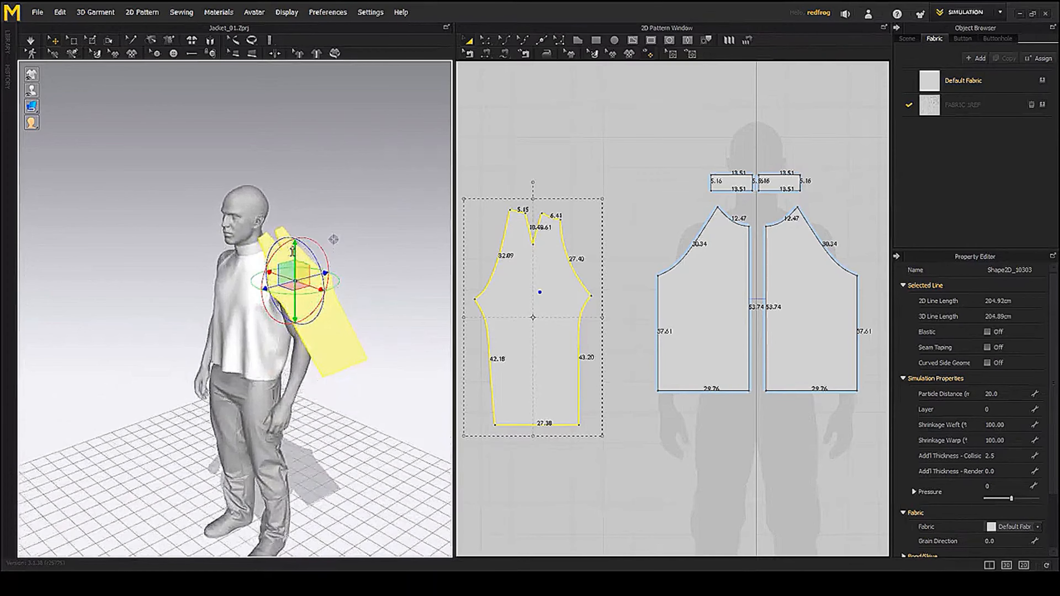
- Select the sleeve together with the adjoining front piece in 3D to identify their matching armhole edges
right_drag(215, 318, 271, 314)
scroll(270, 315, up, 2)
middle_drag(271, 315, 194, 367)
scroll(194, 367, up, 2)
right_drag(246, 310, 198, 323)
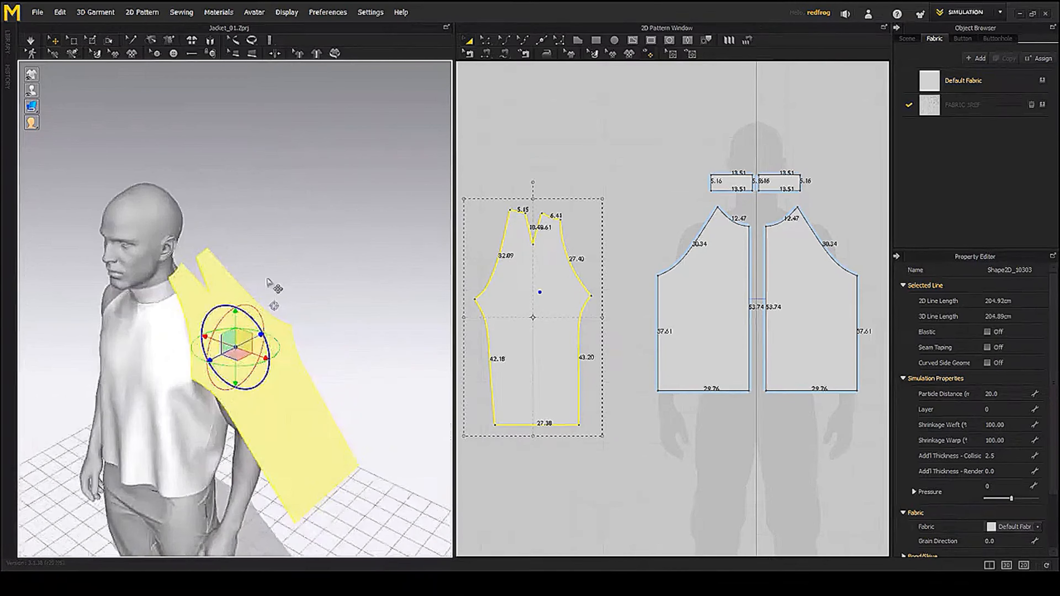
click(275, 290)
middle_drag(275, 292, 298, 274)
click(263, 269)
right_drag(228, 337, 272, 311)
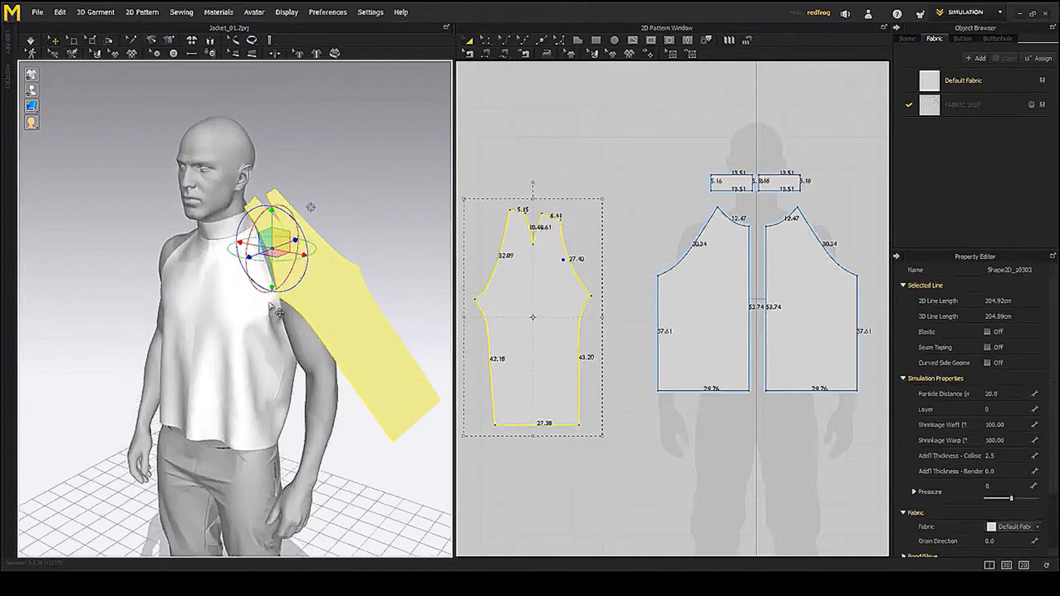
shift+click(270, 305)
middle_drag(724, 341, 712, 349)
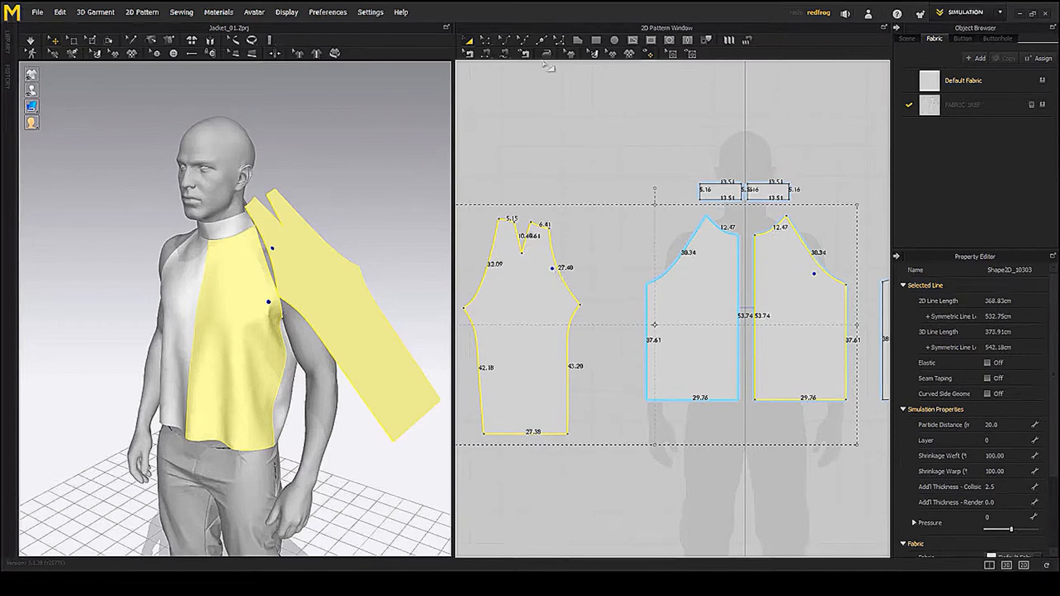
- Sew the sleeve's 27.40 cm upper curve to the 30.34 cm armhole edge of the matching front piece
click(485, 53)
click(556, 255)
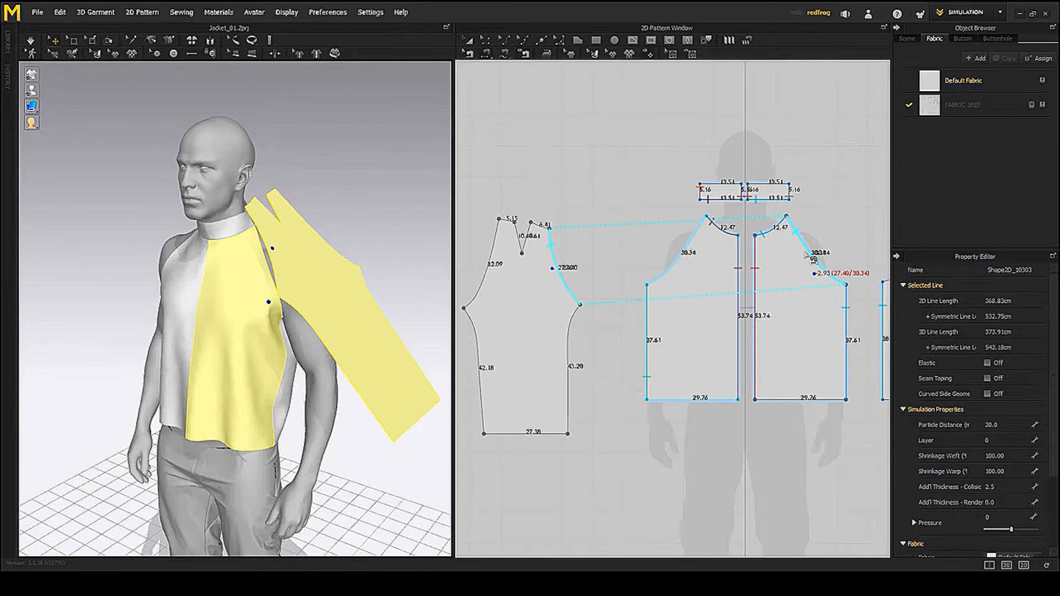
click(806, 254)
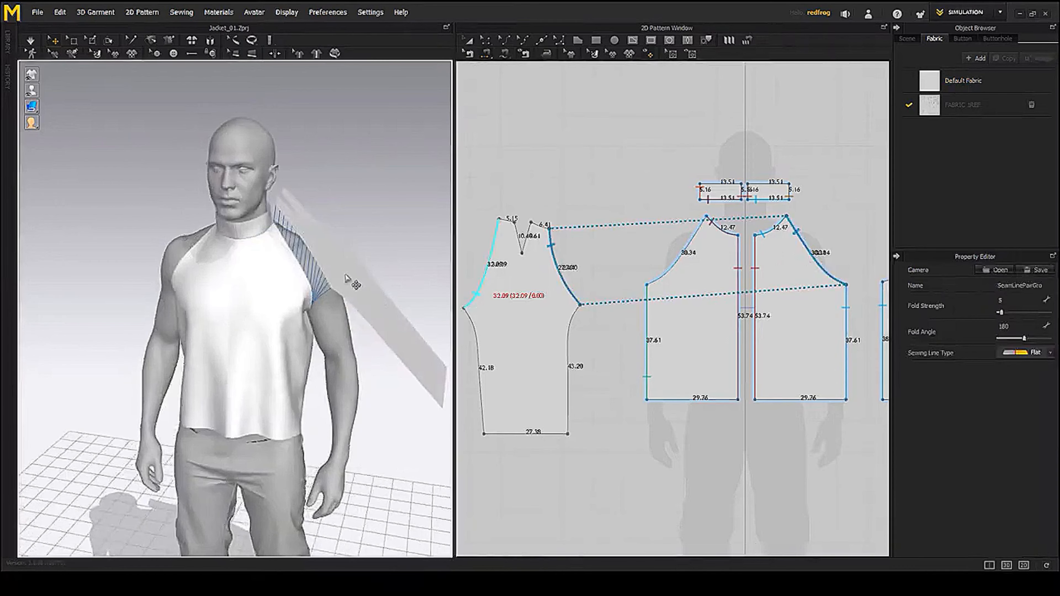
- Identify the back piece next to the sleeve and sew the sleeve's 32.09 cm curve to its 35.58 cm armhole edge
click(346, 278)
right_drag(350, 282, 181, 283)
click(184, 278)
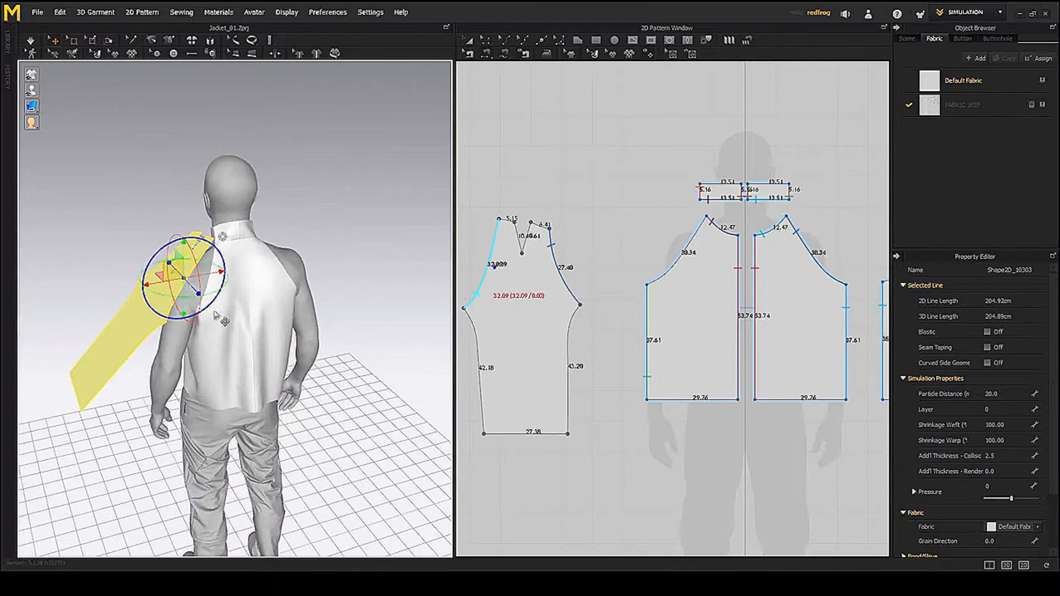
shift+click(210, 311)
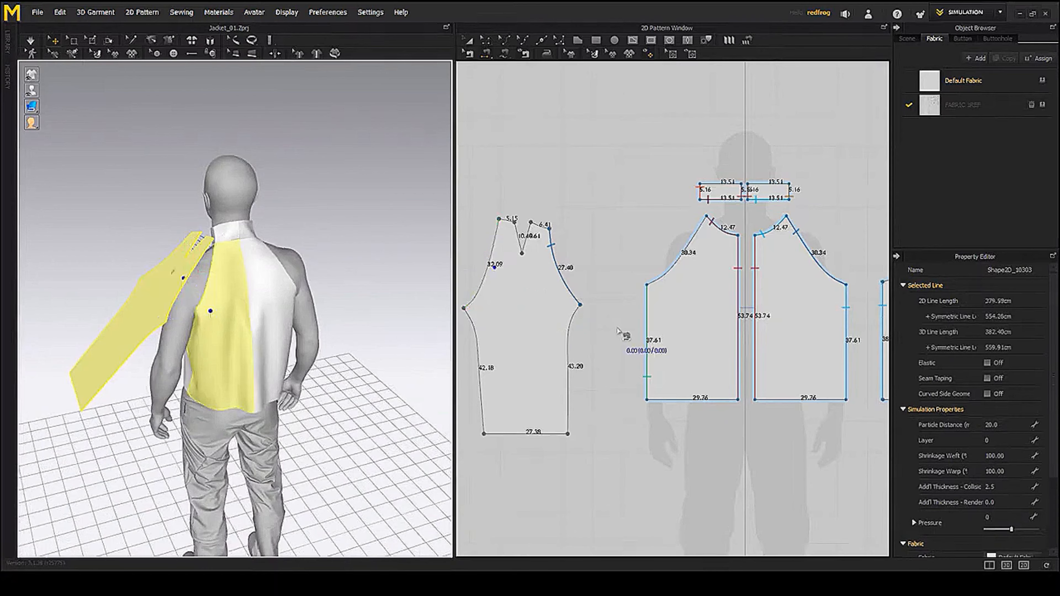
scroll(739, 318, down, 2)
middle_drag(739, 318, 659, 316)
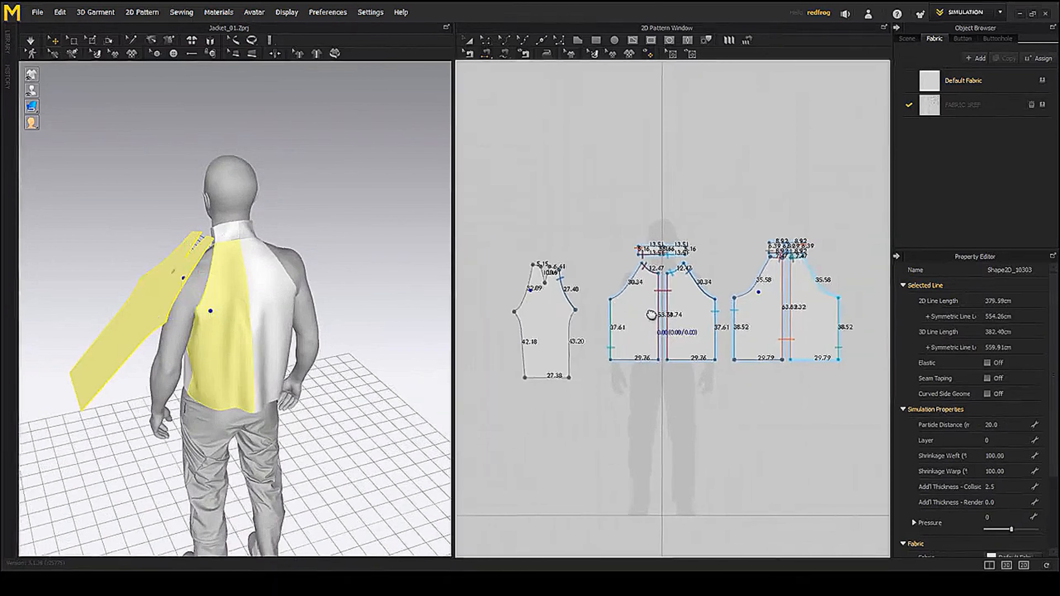
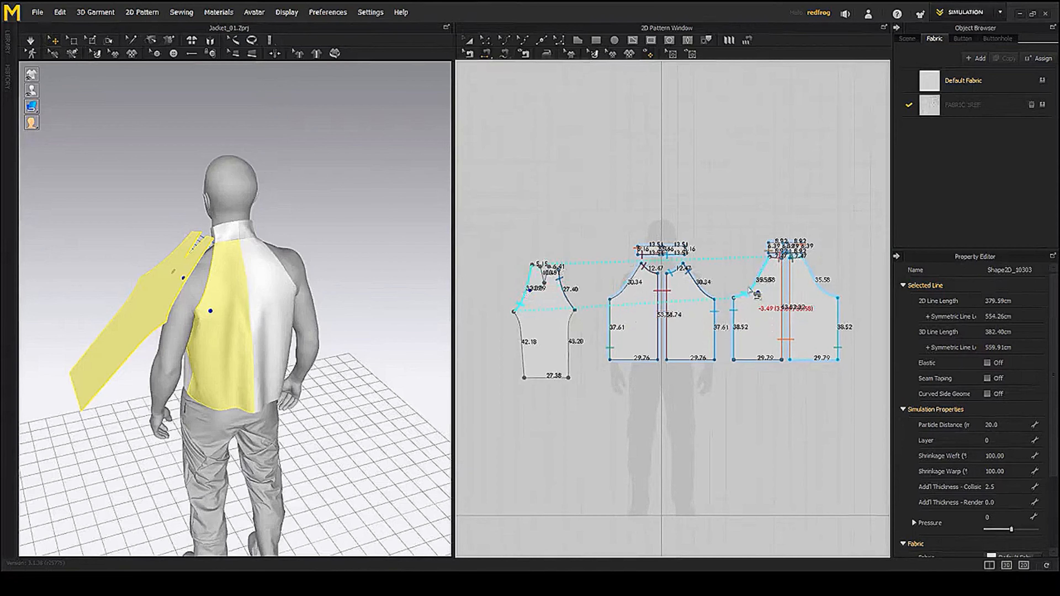
click(747, 292)
- Simulate the garment to pull the sleeve onto the armhole, and inspect the shoulder from the side
mouse_move(220, 300)
right_down()
mouse_move(277, 303)
mouse_move(236, 331)
mouse_move(247, 345)
mouse_move(218, 330)
right_up()
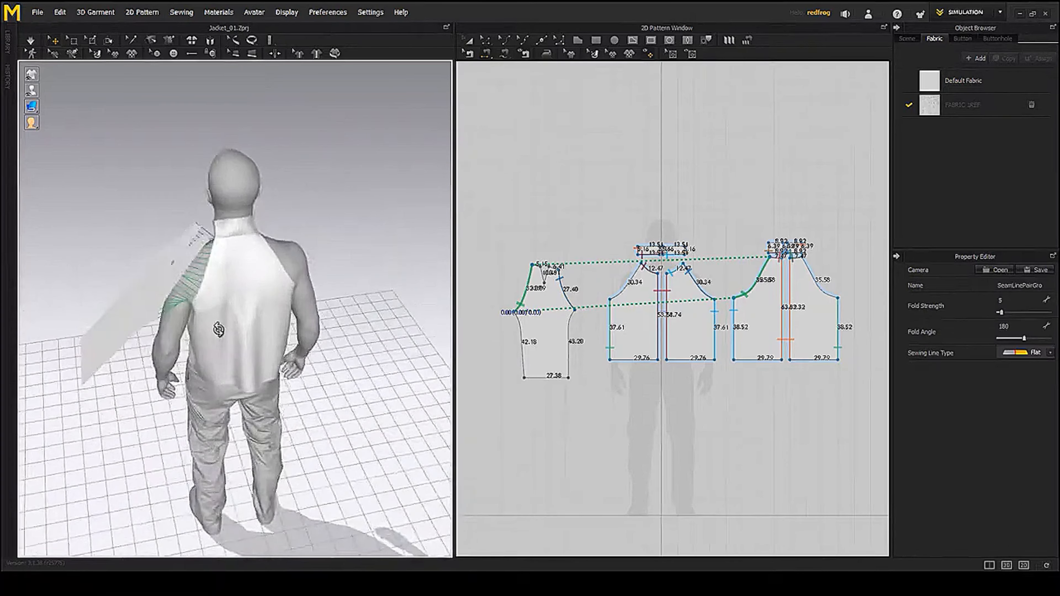
key(space)
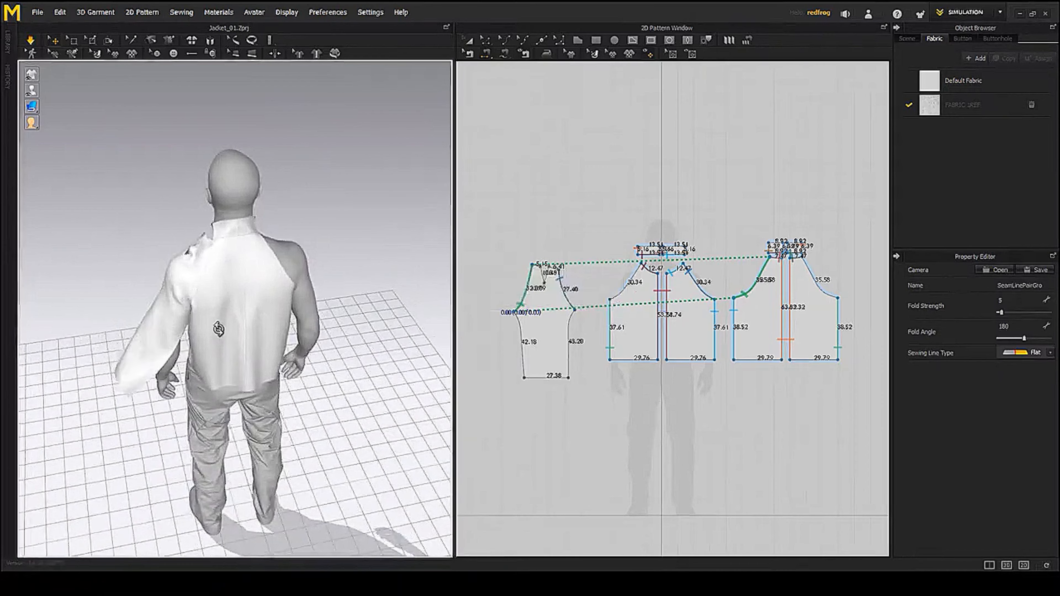
right_drag(218, 329, 269, 324)
- Sew the two edges of the dart at the sleeve's top together and simulate the garment
scroll(566, 288, up, 5)
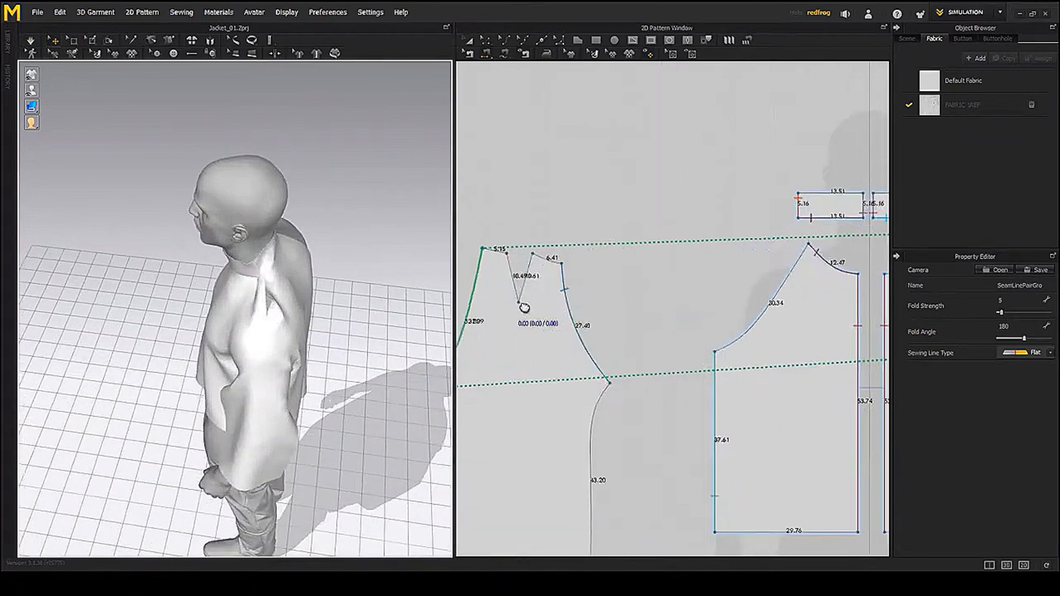
click(589, 292)
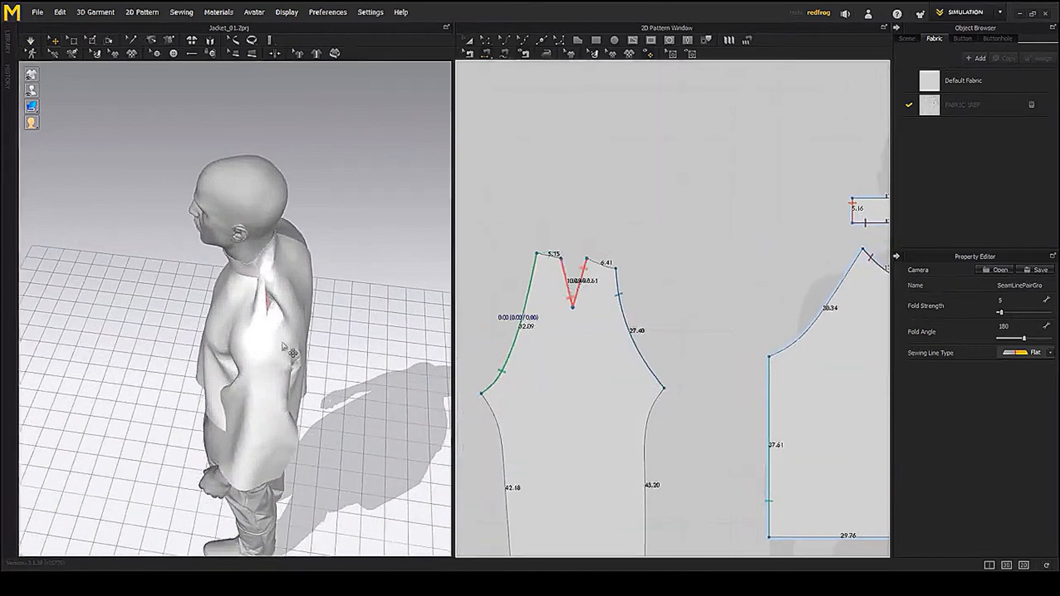
right_drag(283, 346, 233, 332)
key(space)
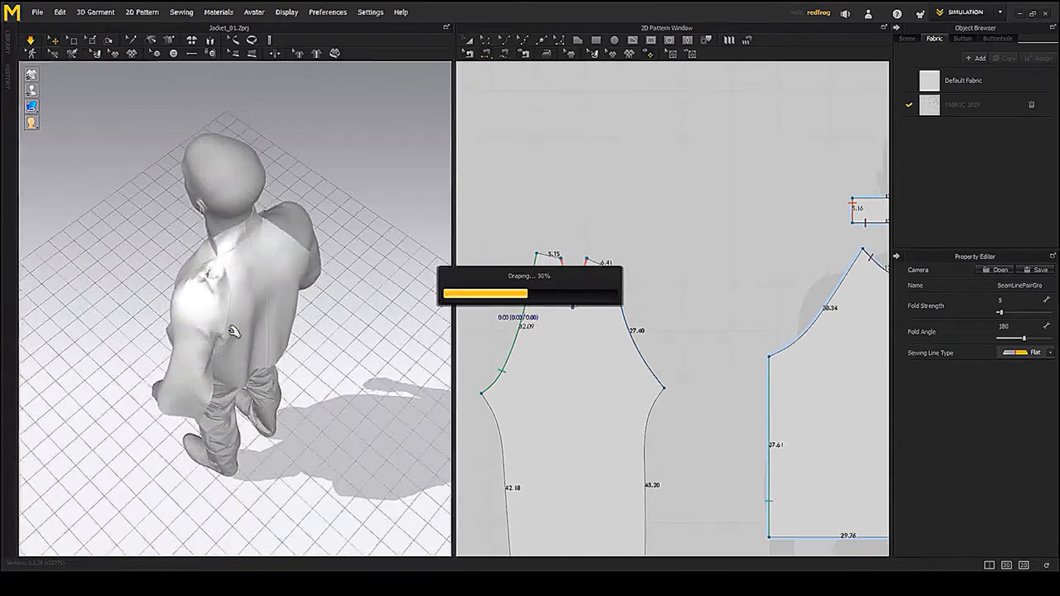
key(space)
scroll(208, 282, up, 2)
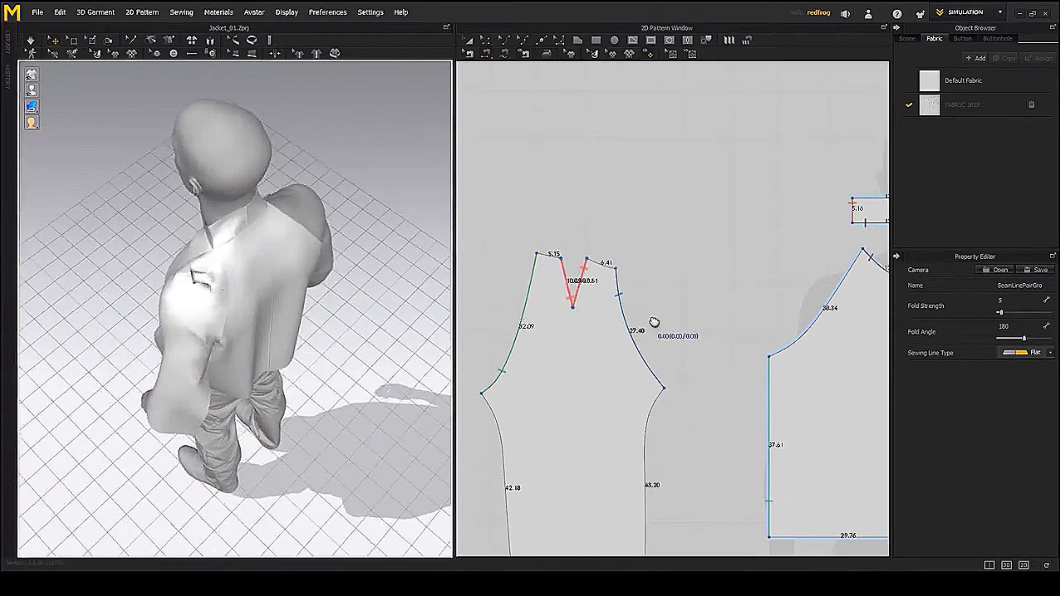
- Reverse the sewing direction of the dart seam at the sleeve's top
middle_drag(654, 322, 655, 334)
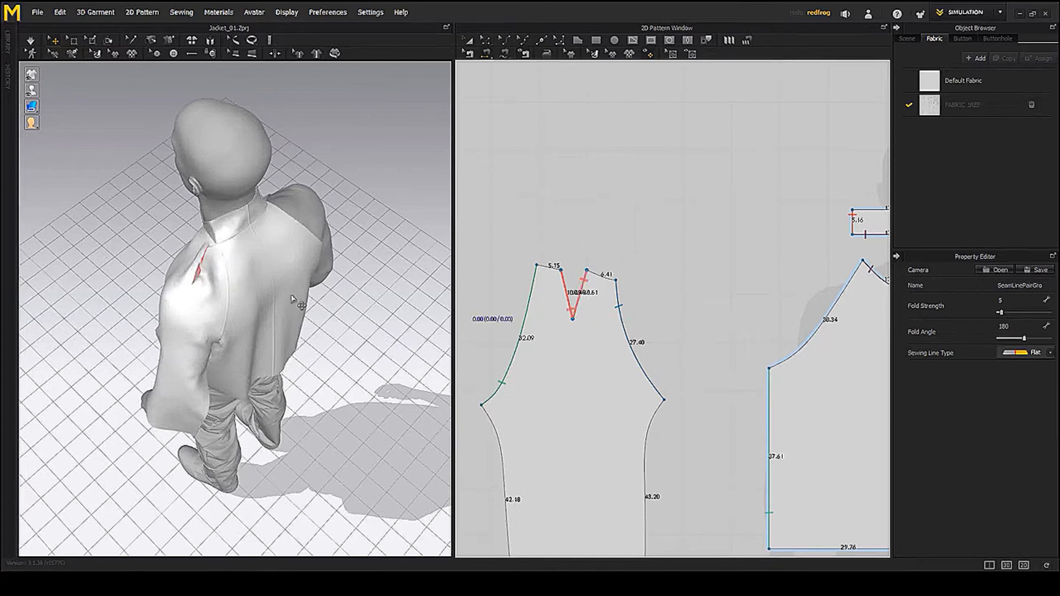
right_drag(291, 298, 333, 312)
scroll(334, 312, up, 2)
middle_drag(589, 318, 603, 339)
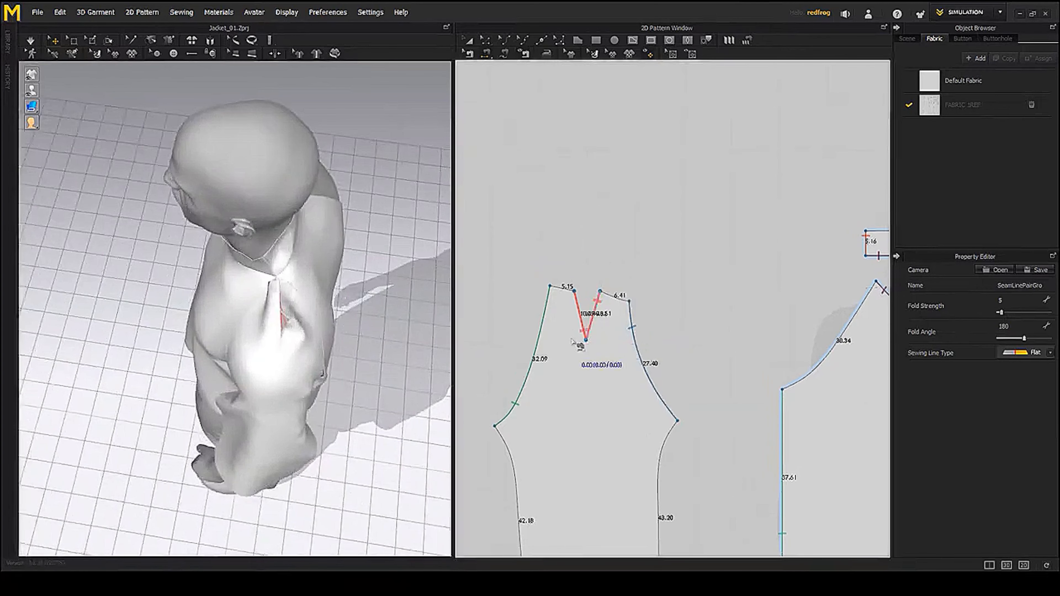
right_click(597, 307)
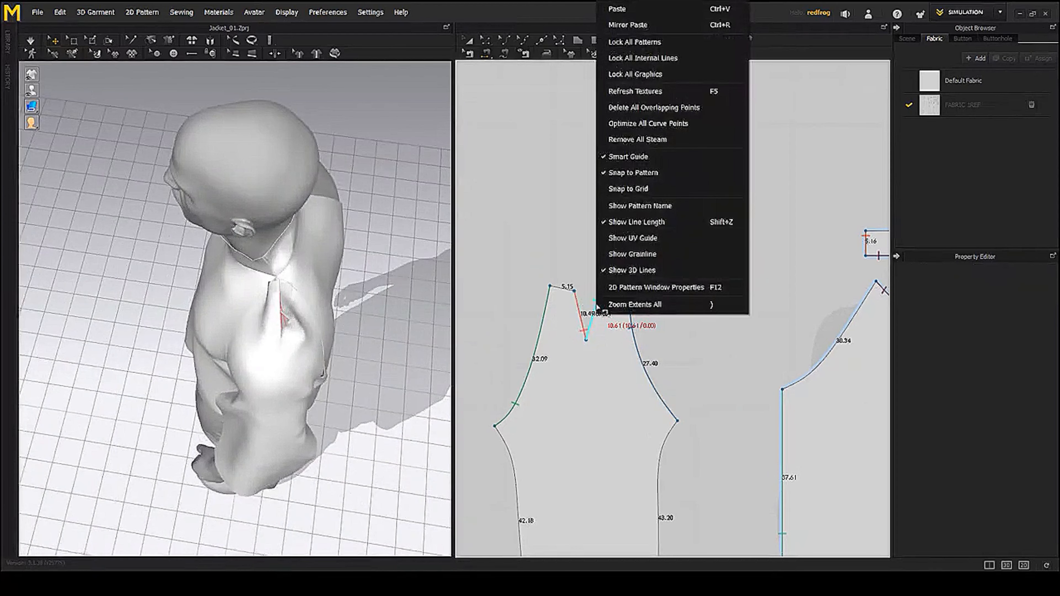
click(591, 330)
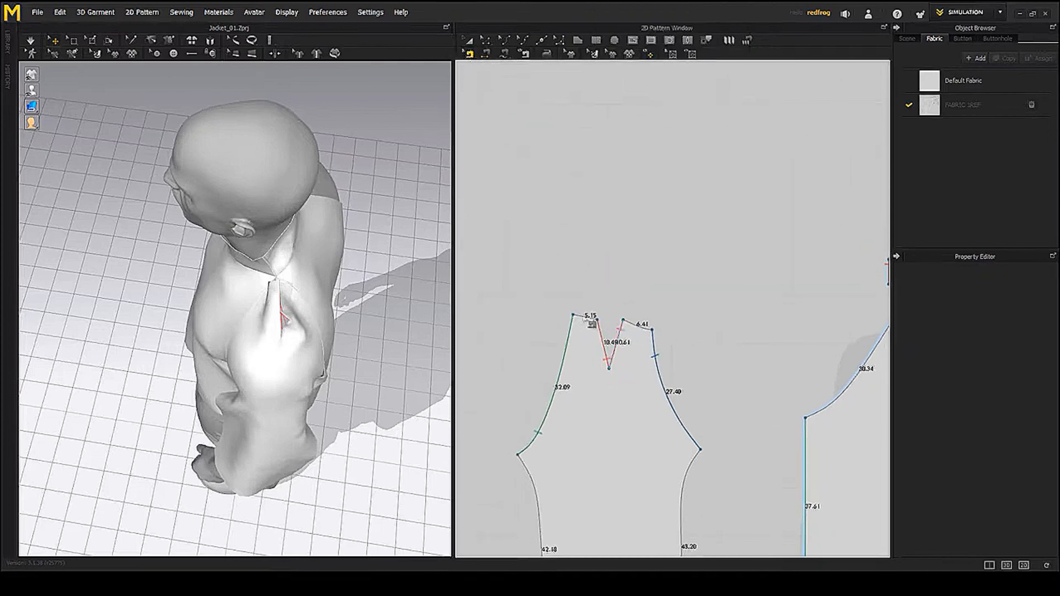
right_click(624, 354)
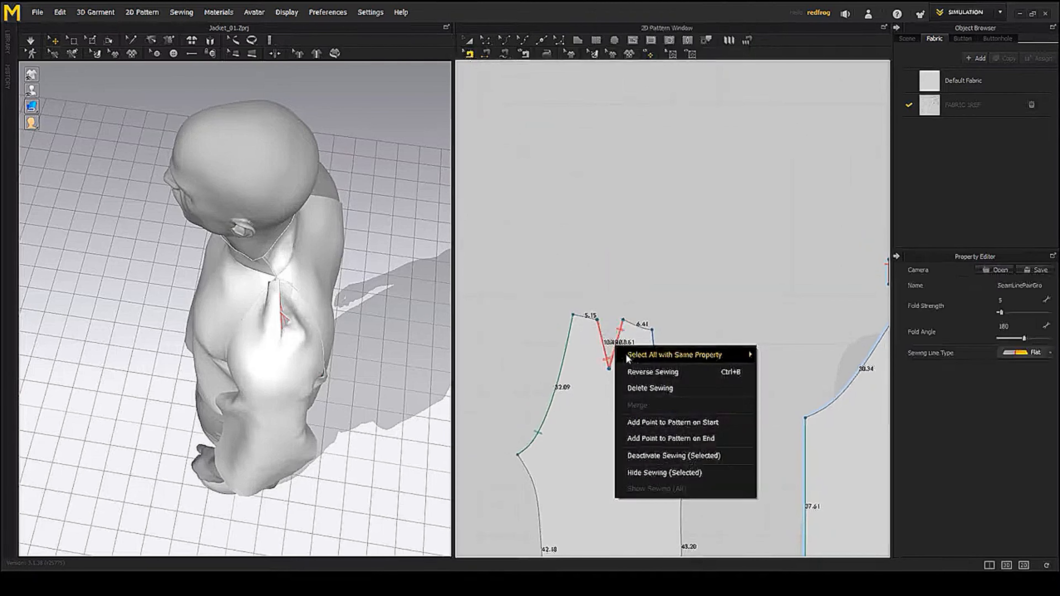
click(641, 370)
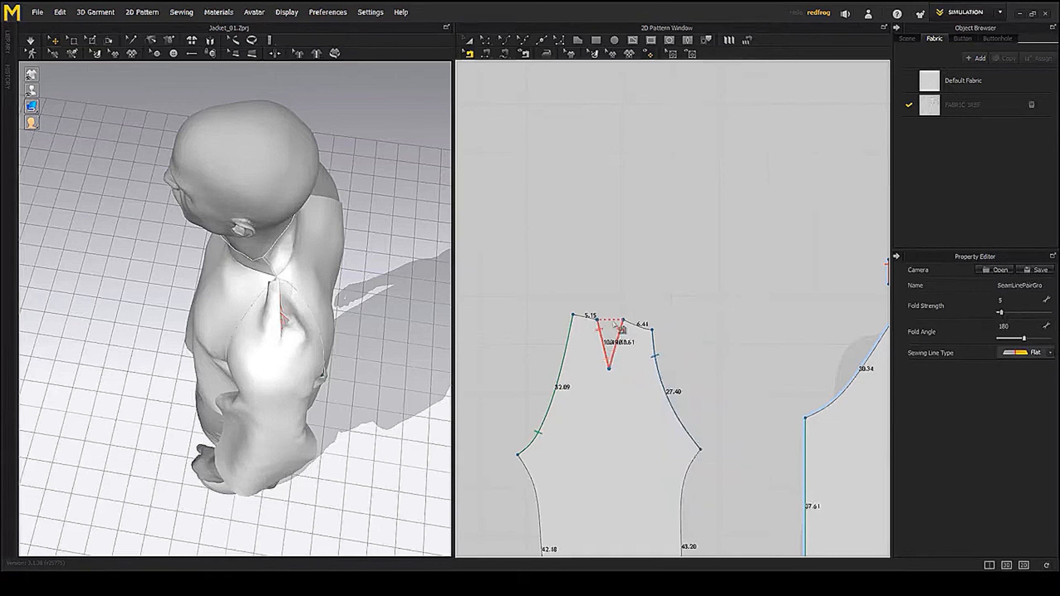
- Simulate the garment to close the dart and settle the open sleeve along the avatar's arm
right_drag(220, 323, 335, 289)
key(space)
click(331, 285)
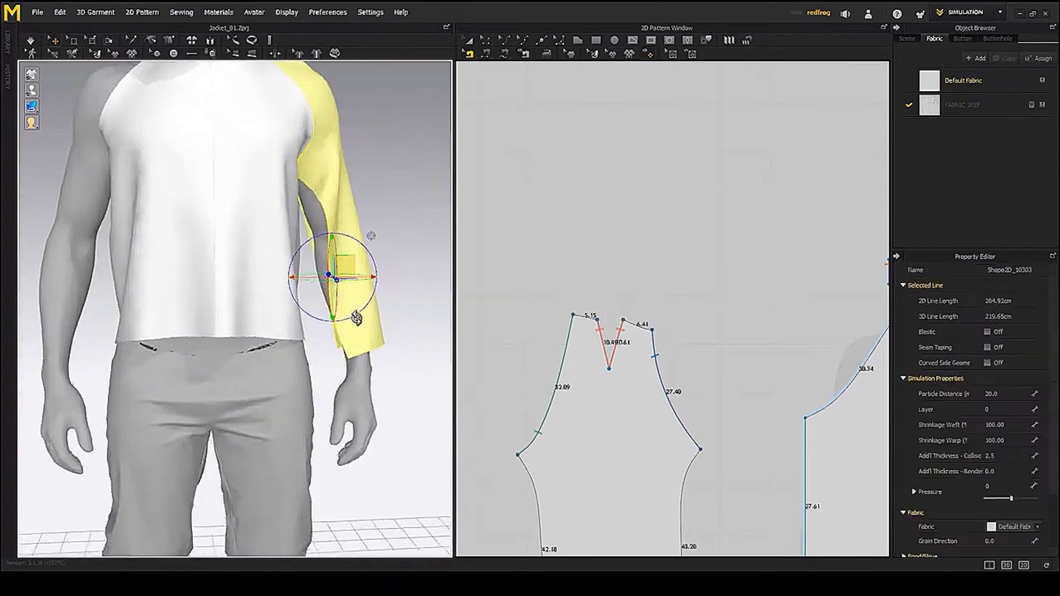
scroll(334, 276, up, 3)
click(515, 413)
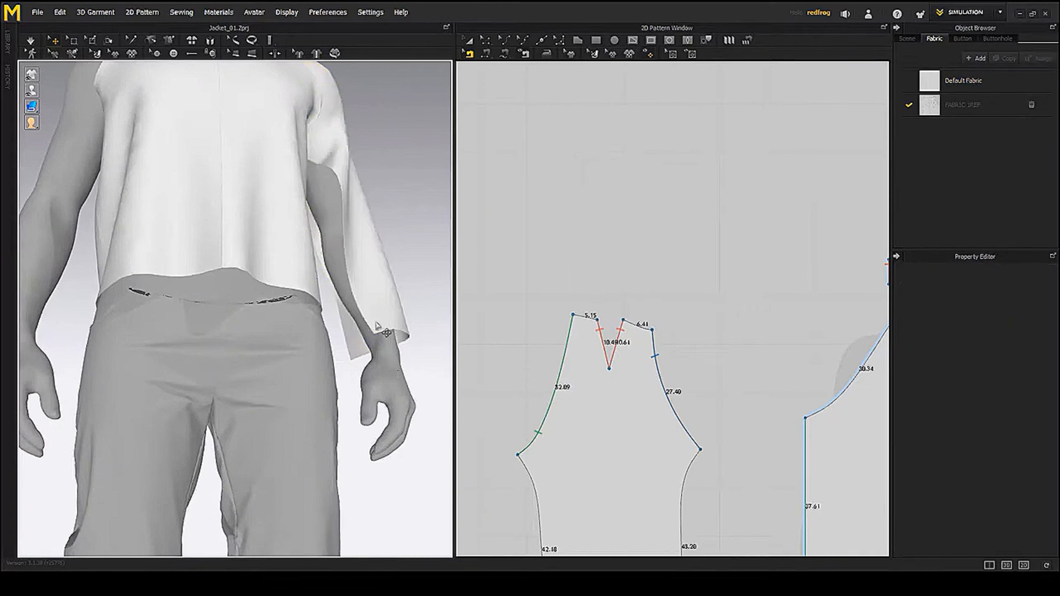
- Sew the sleeve's two long underarm edges, 42.18 and 43.20 cm, to each other
middle_drag(378, 325, 347, 331)
click(318, 346)
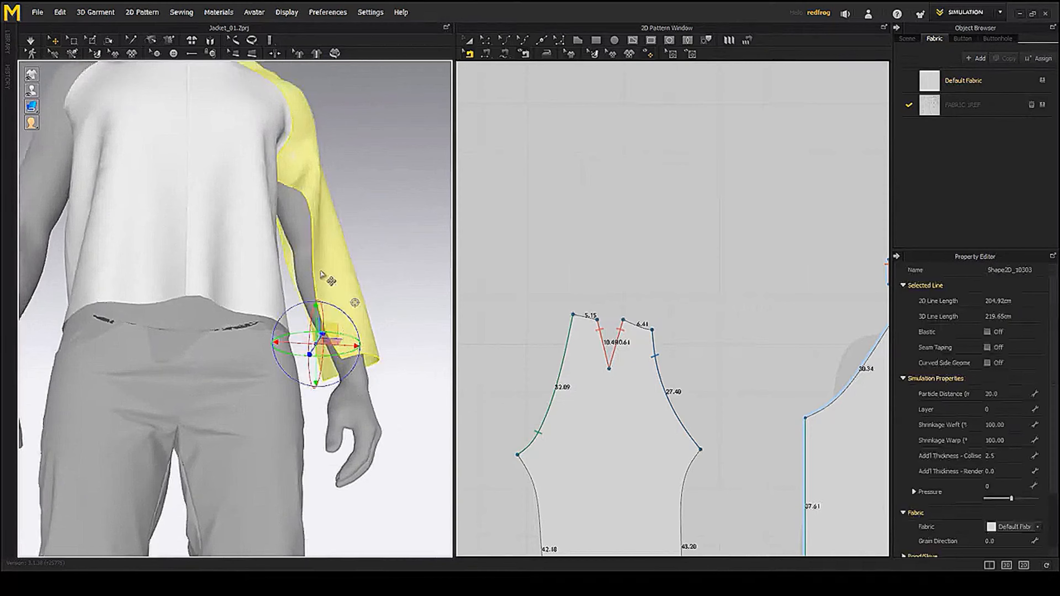
click(391, 315)
scroll(551, 421, down, 3)
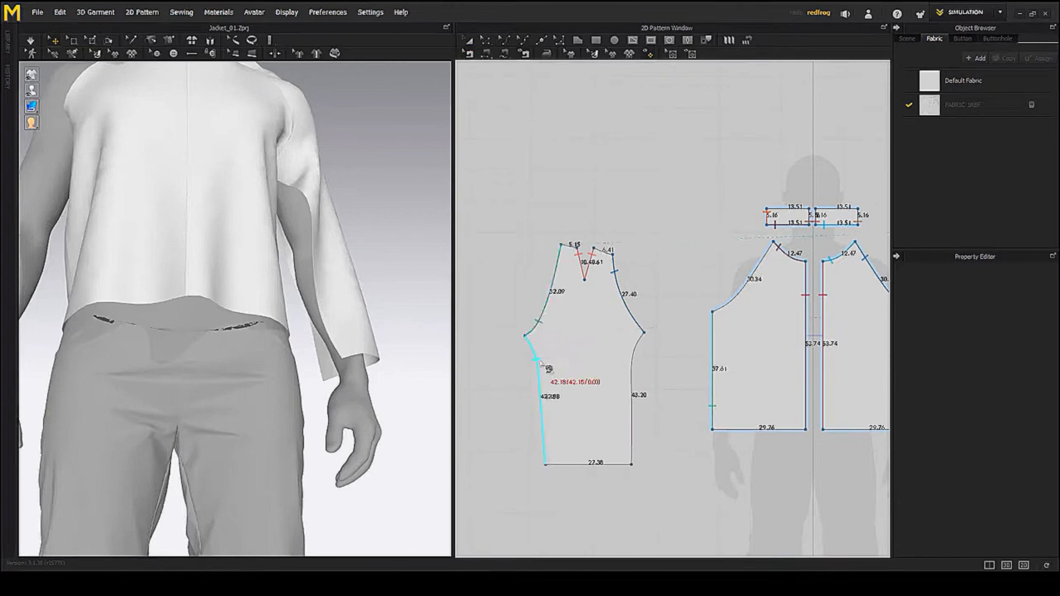
click(630, 367)
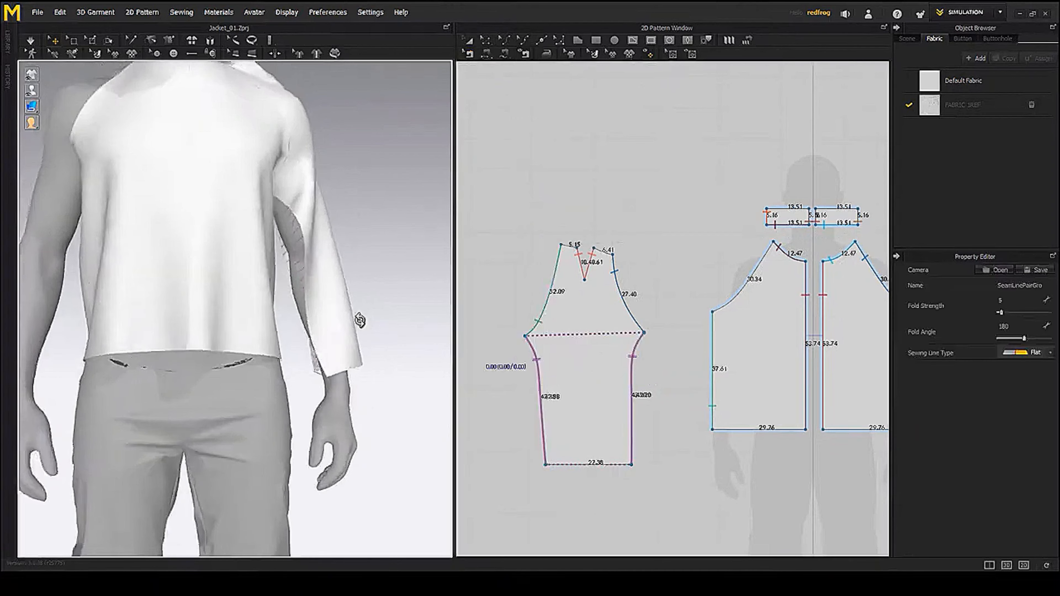
- Simulate the closed sleeve and display the garment's strain map to check the fit against the pattern pieces
right_drag(355, 324, 280, 392)
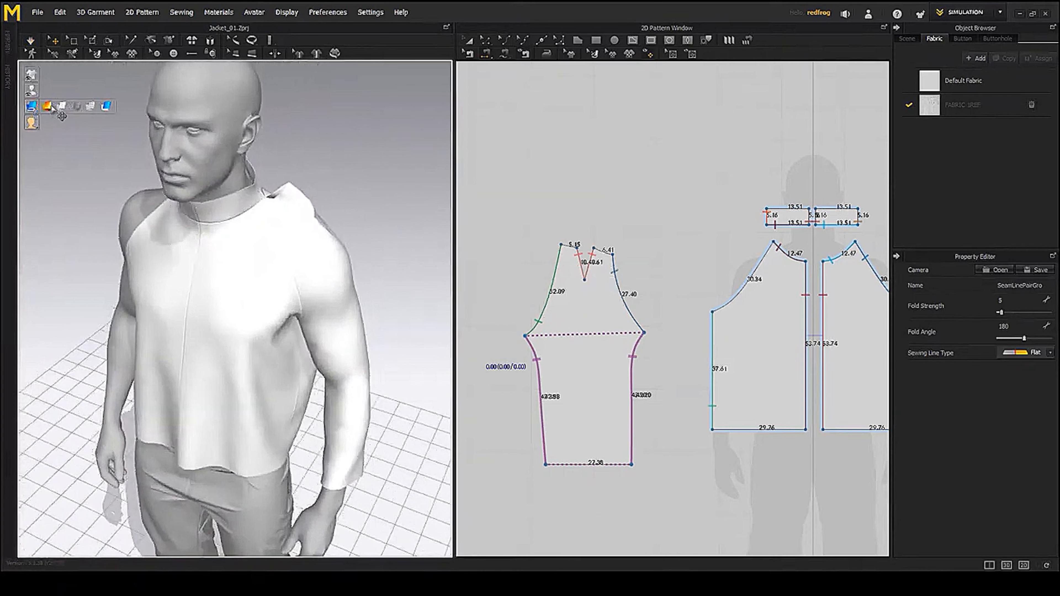
click(47, 107)
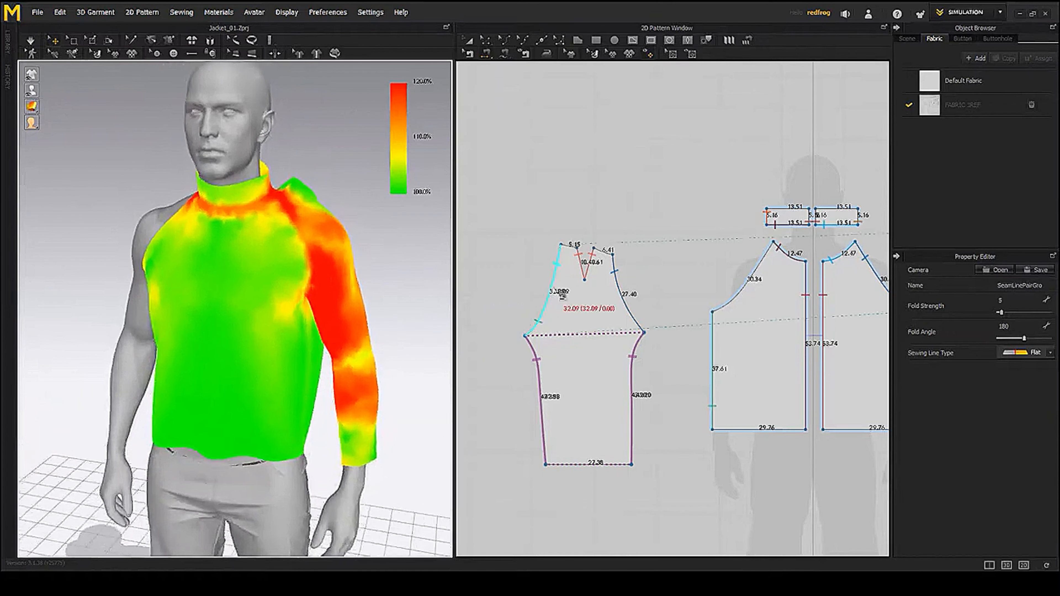
scroll(555, 280, down, 2)
middle_drag(555, 280, 554, 259)
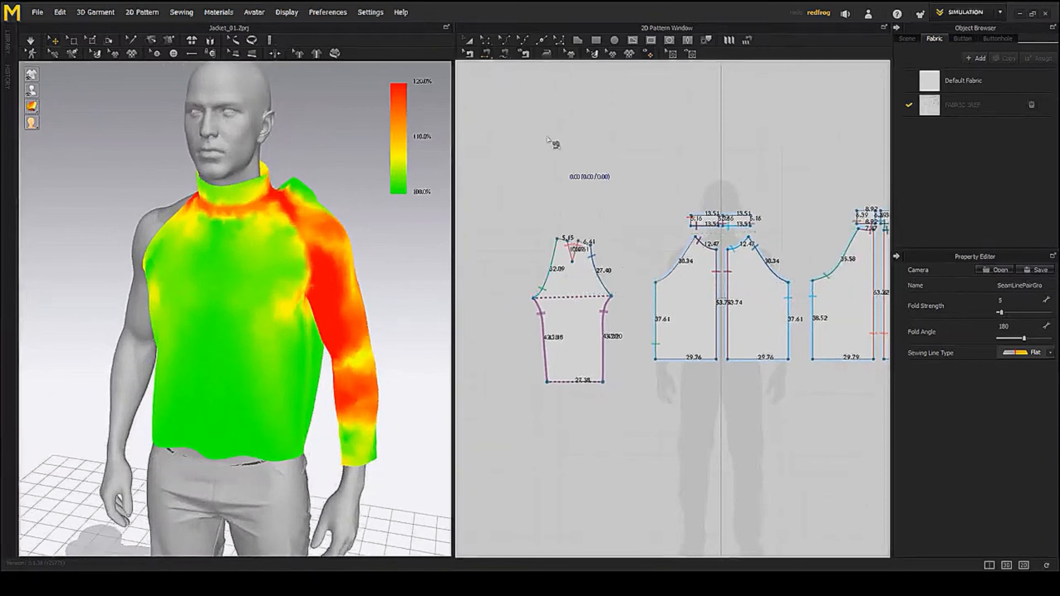
middle_drag(584, 210, 567, 201)
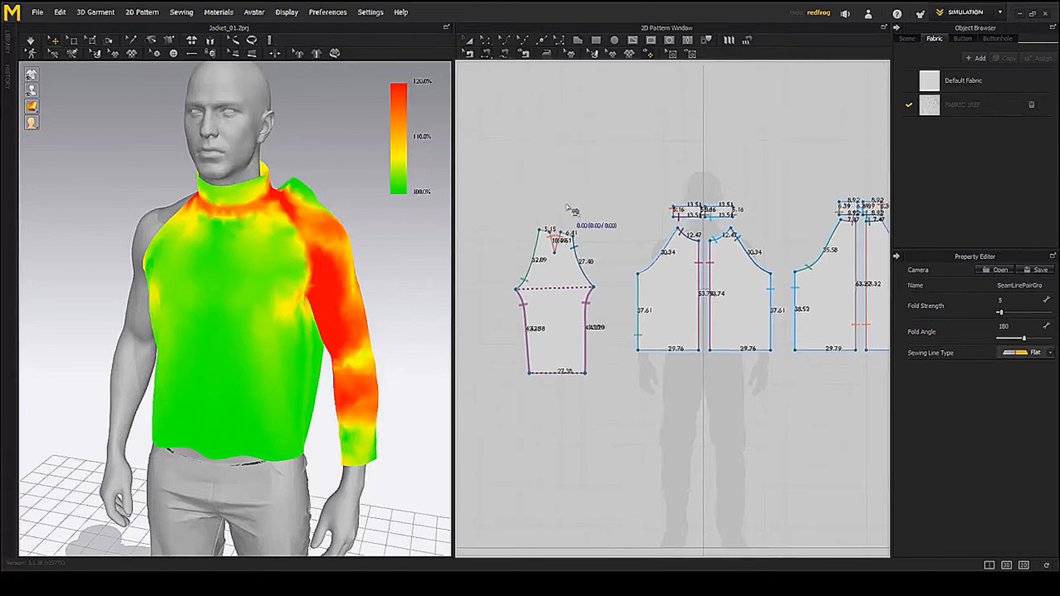
scroll(612, 284, up, 2)
middle_drag(613, 284, 621, 284)
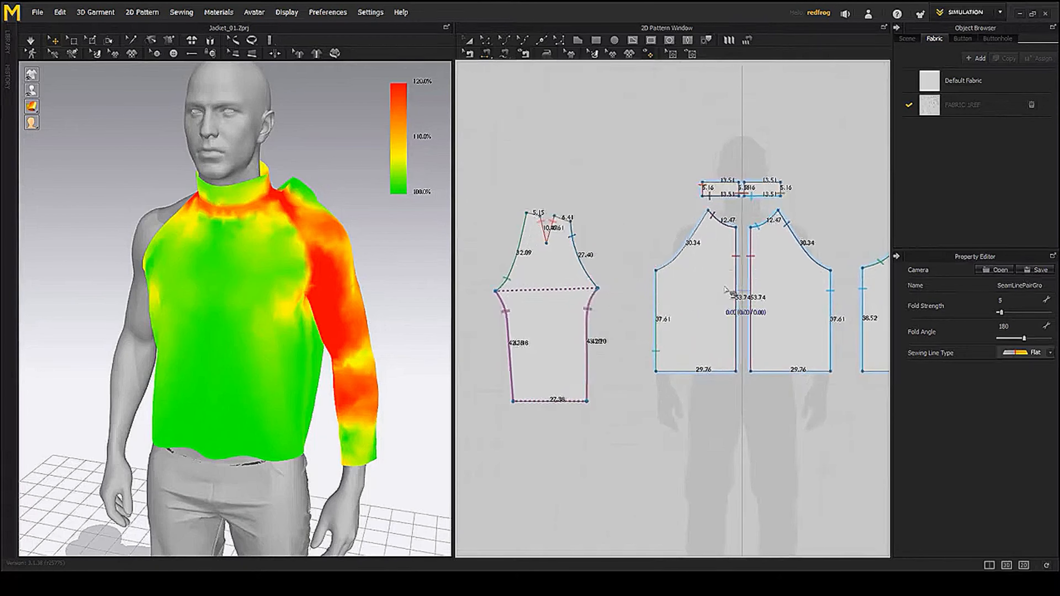
middle_drag(725, 289, 713, 288)
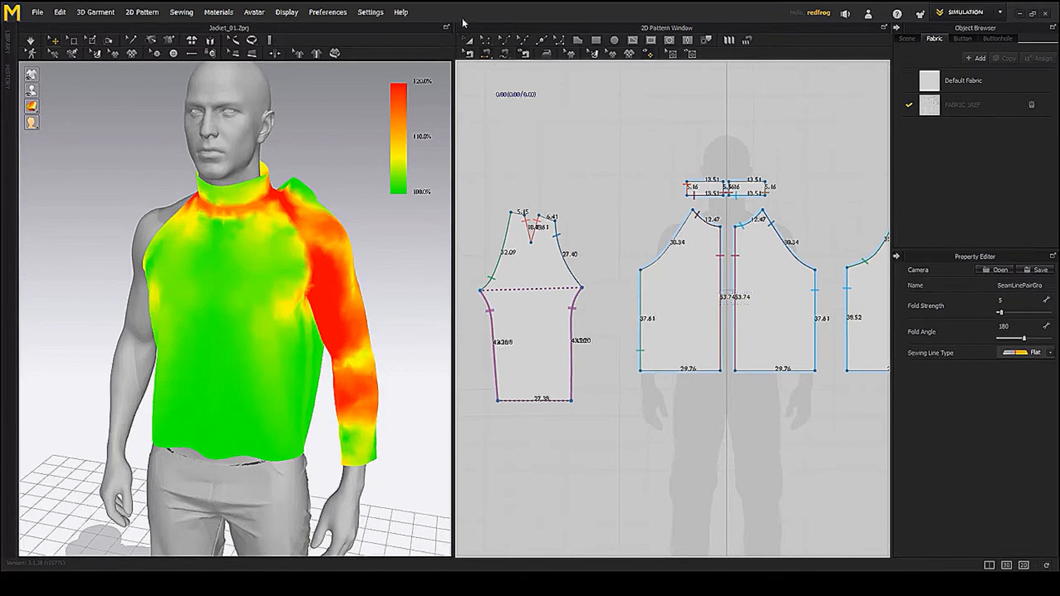
- Enlarge the sleeve piece slightly in the 2D pattern, to a hem edge of about 28.3 cm
click(468, 40)
click(539, 307)
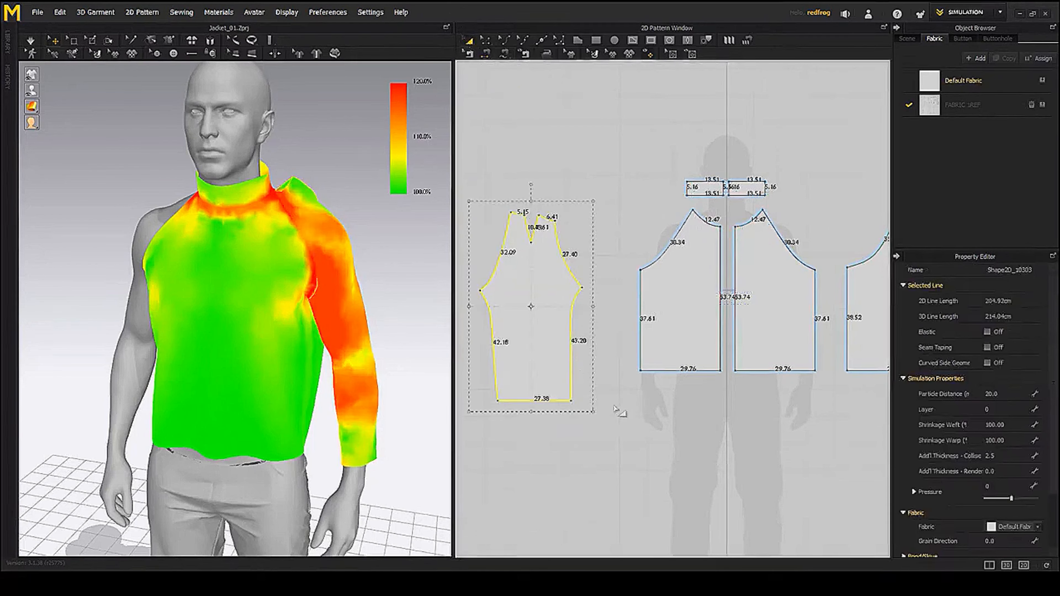
middle_drag(675, 380, 703, 374)
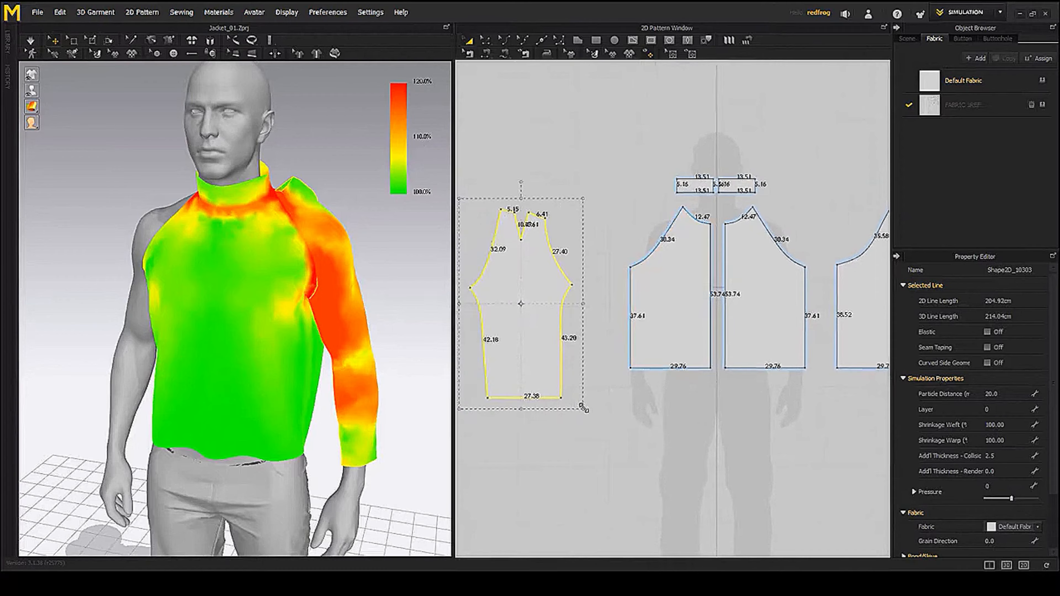
drag(587, 410, 587, 411)
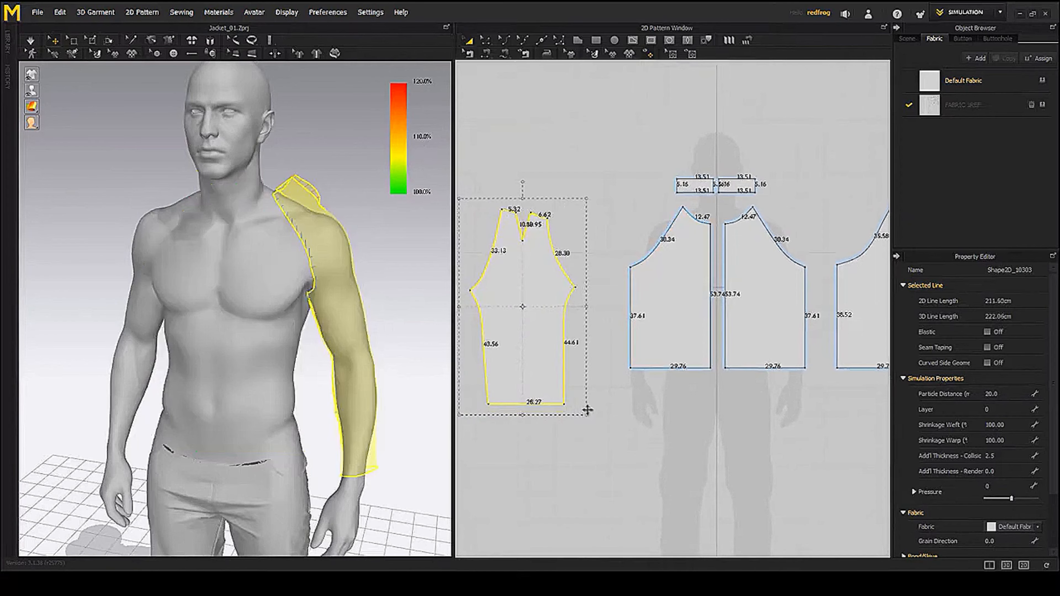
- Move the sleeve piece against the neighbouring front piece in the 2D pattern and enlarge it to a hem edge of about 30.8 cm
middle_drag(603, 302, 616, 311)
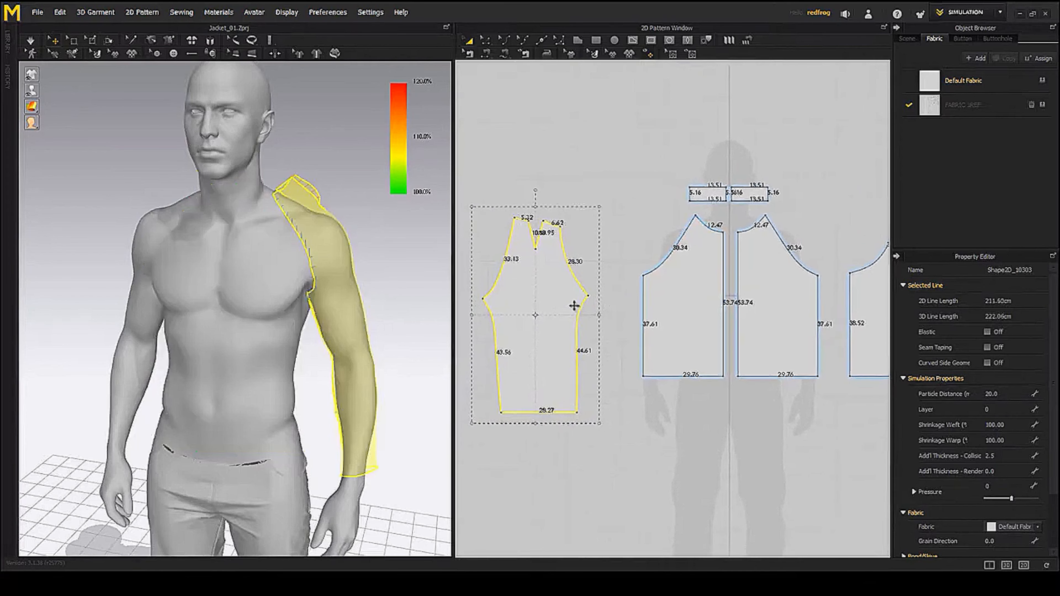
drag(575, 308, 627, 286)
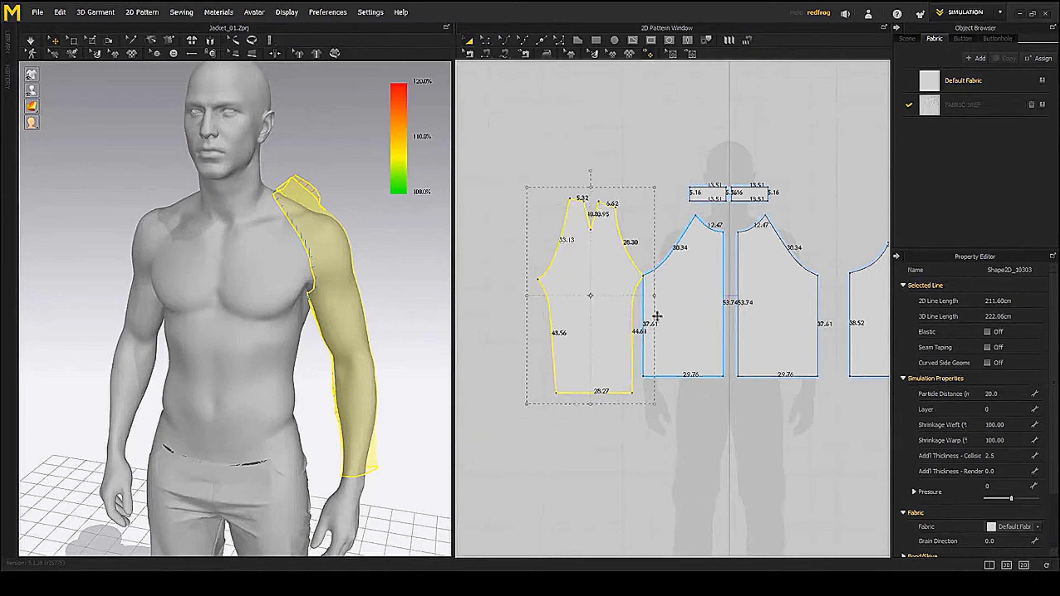
drag(525, 404, 520, 416)
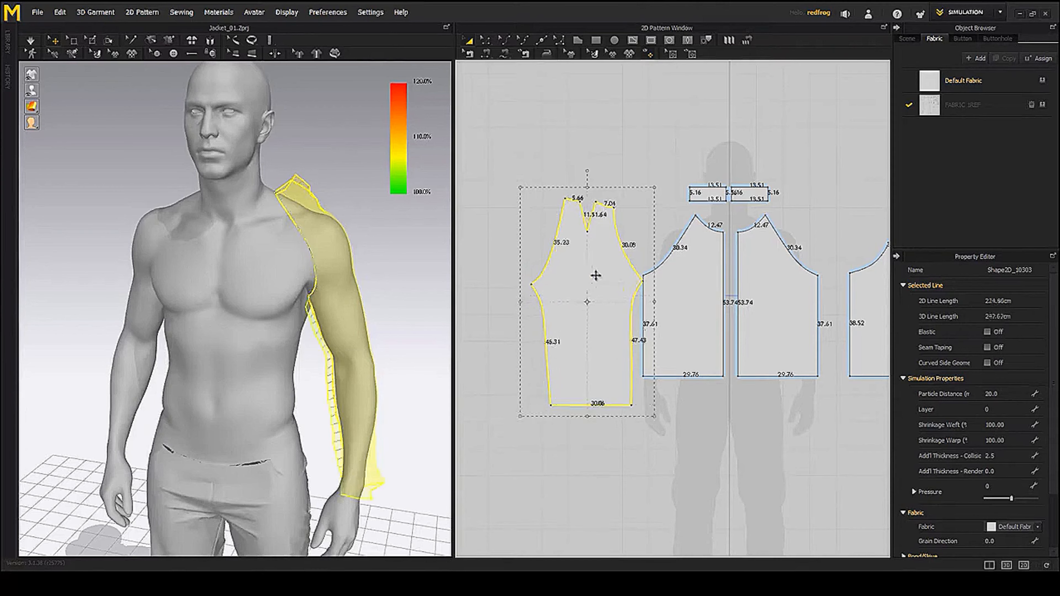
drag(605, 289, 606, 285)
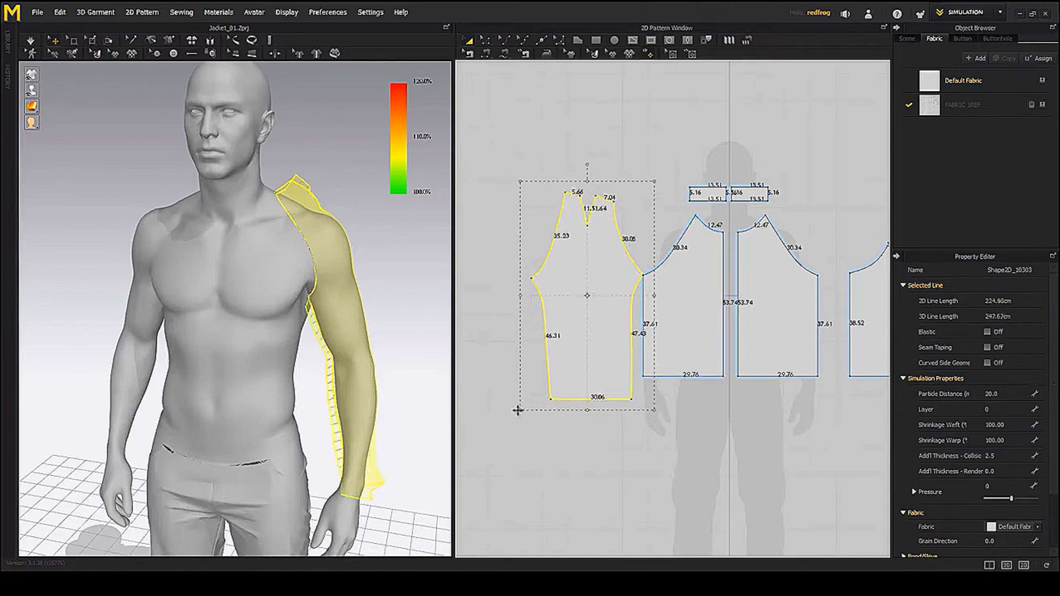
drag(517, 411, 517, 416)
- Simulate the garment with the enlarged sleeve and compare its strain map with the 2D sleeve and front pieces
right_drag(445, 340, 309, 350)
click(410, 338)
key(space)
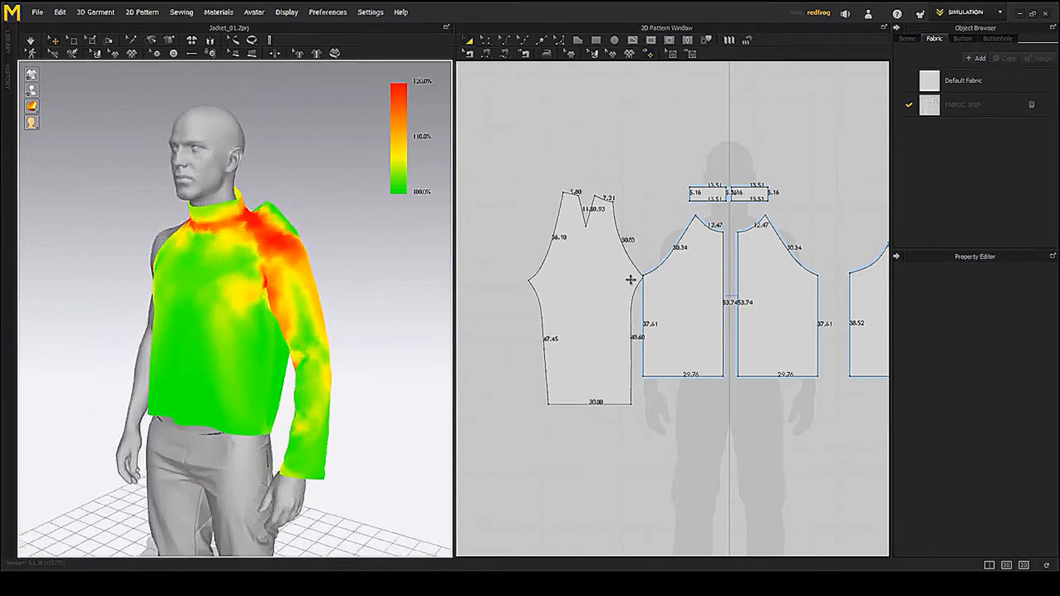
scroll(617, 292, up, 5)
click(600, 303)
drag(601, 303, 600, 303)
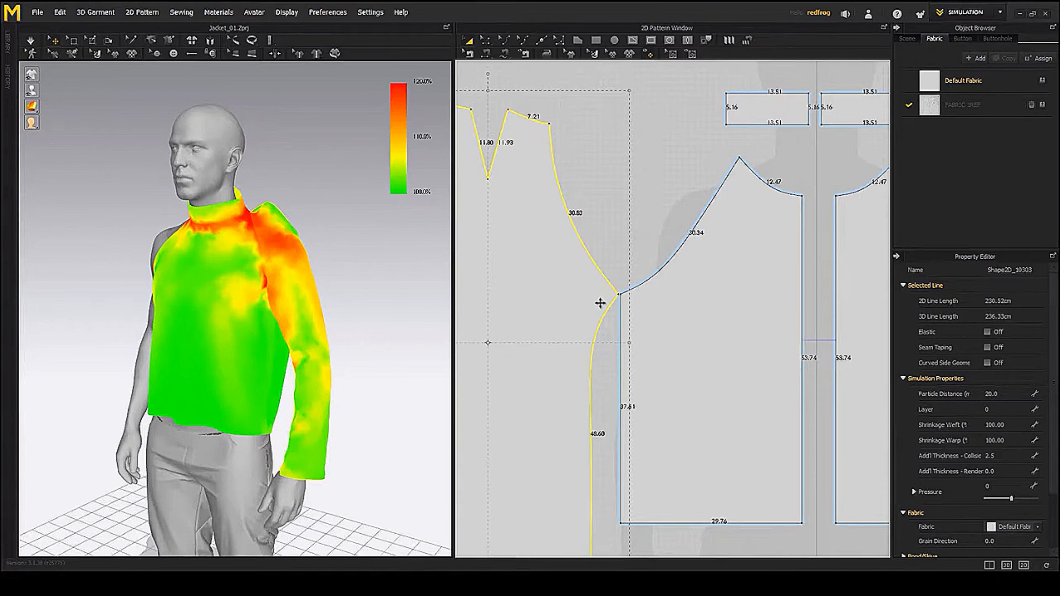
scroll(601, 300, down, 5)
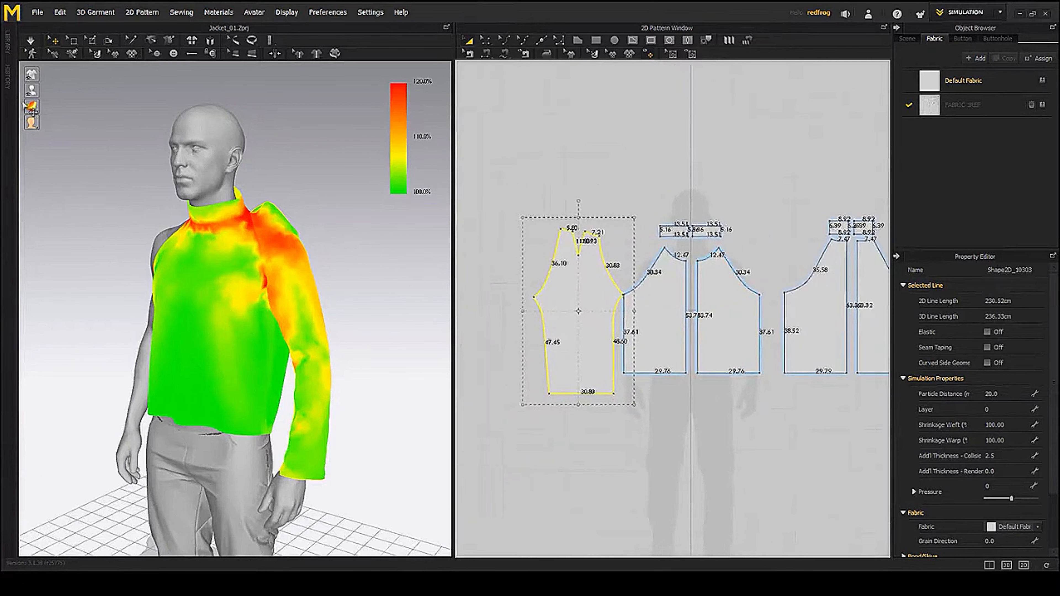
- Switch the garment's display from the strain map back to its normal surface and inspect the sleeve's drape
mouse_move(34, 107)
click(97, 107)
right_drag(233, 288, 322, 304)
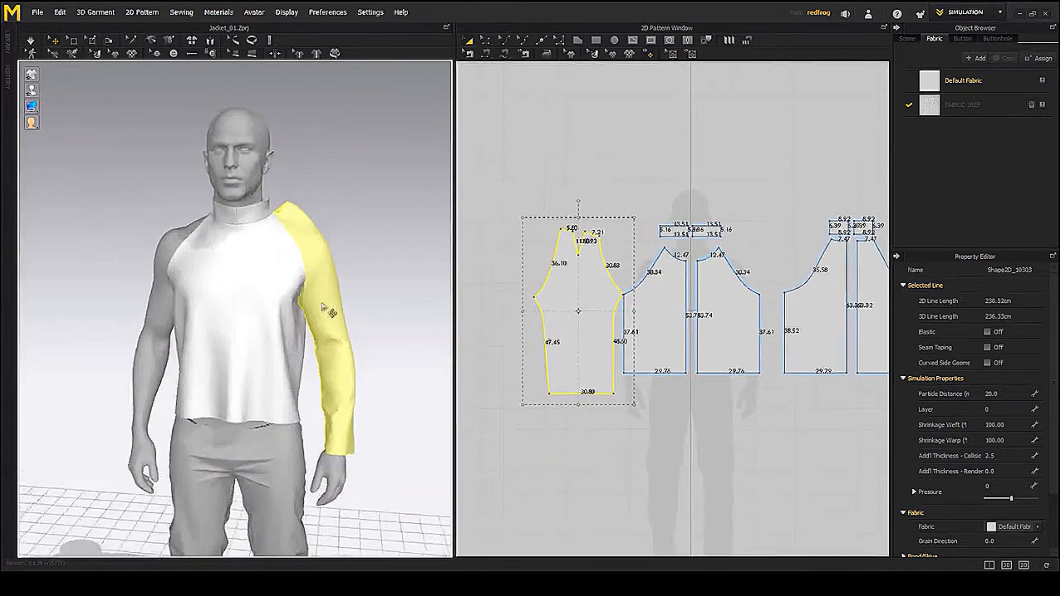
middle_drag(404, 301, 367, 254)
click(367, 255)
right_drag(362, 304, 352, 341)
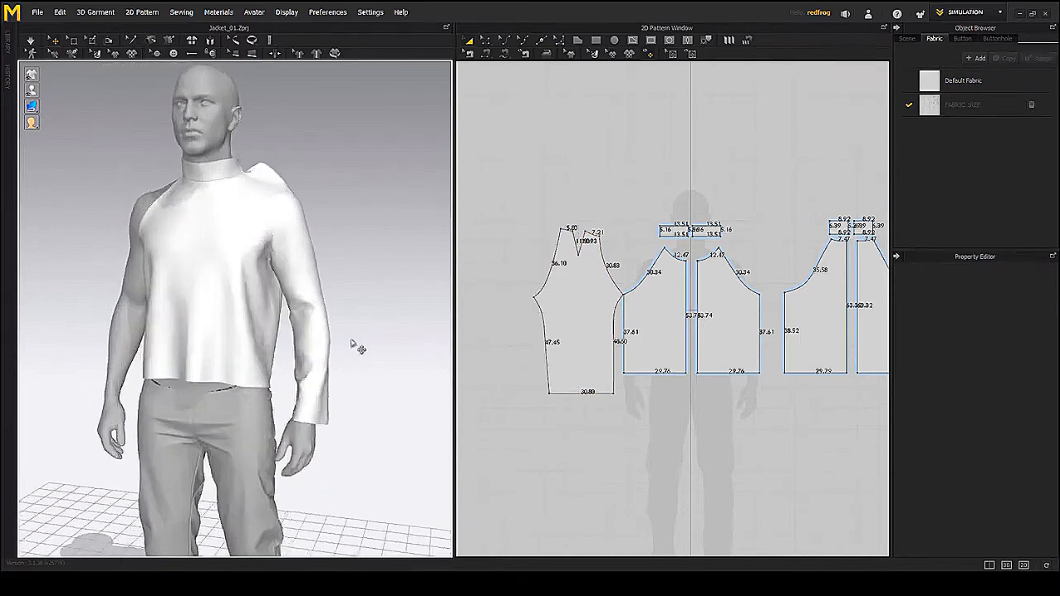
scroll(594, 309, down, 3)
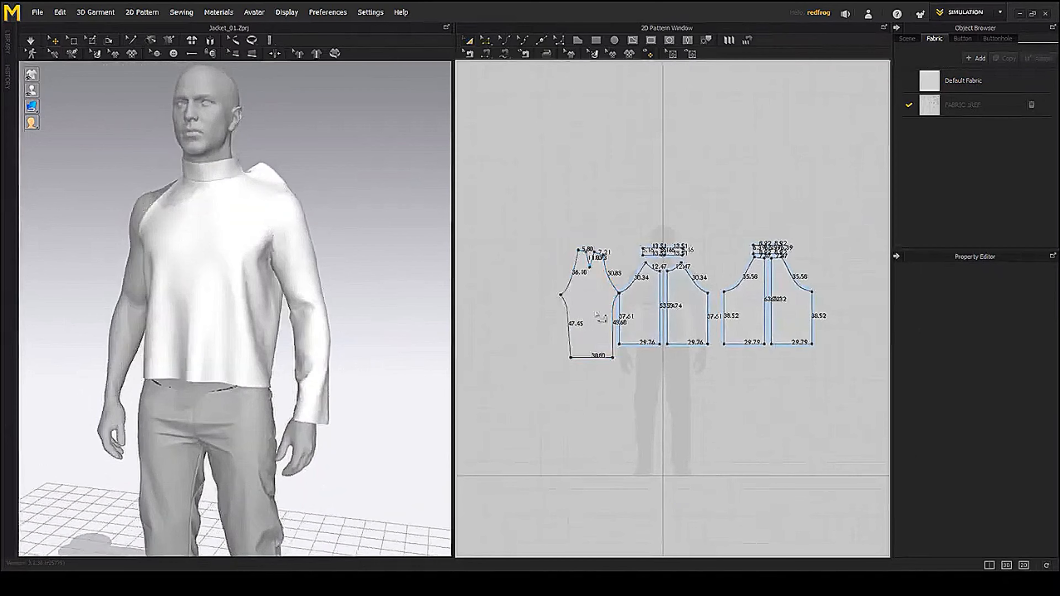
- Clone the sleeve as a Symmetric Pattern without sewing and place the copy beside the original in the 2D pattern
click(591, 305)
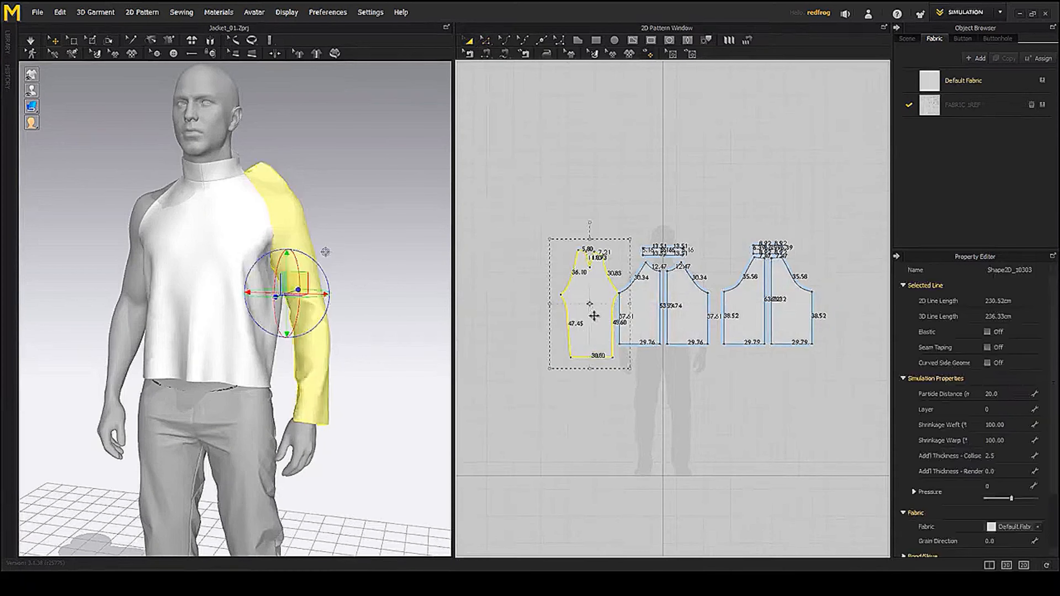
right_drag(592, 307, 607, 305)
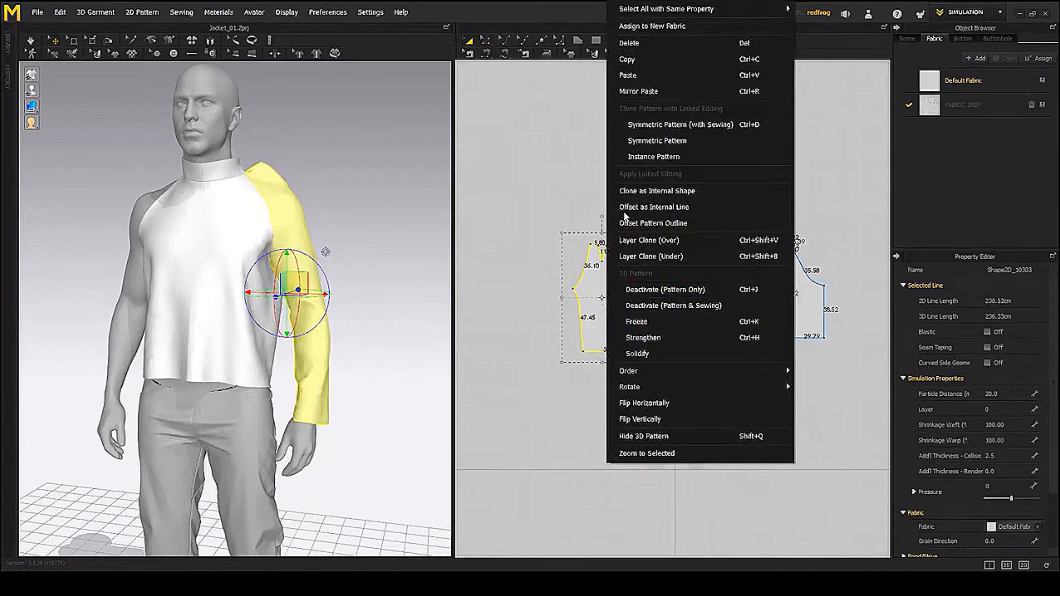
click(658, 141)
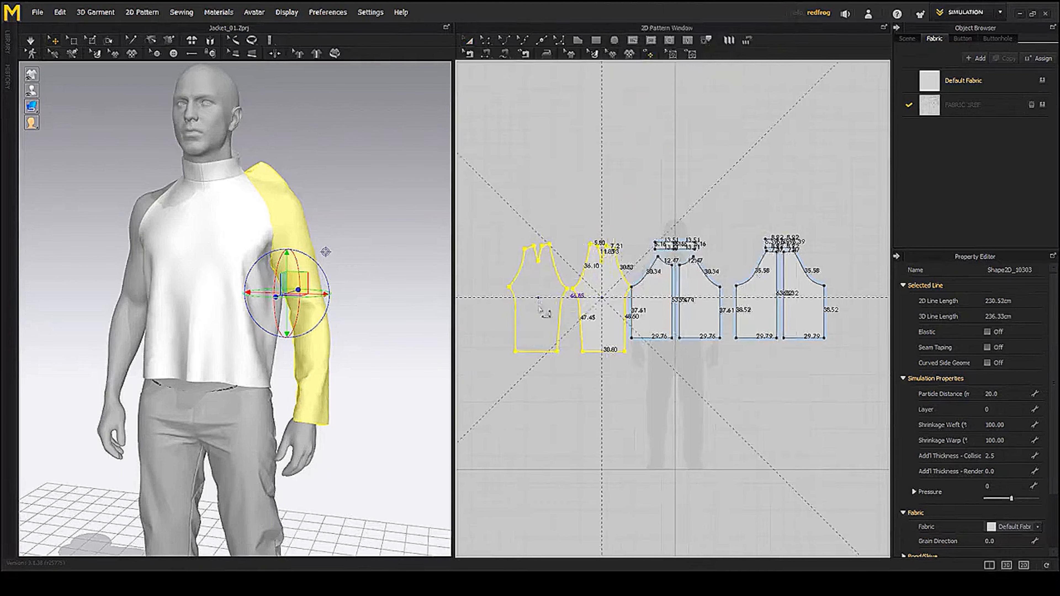
click(543, 311)
- Move the mirrored sleeve in 3D onto the avatar's bare arm and adjust it against the garment's armhole
scroll(242, 294, down, 6)
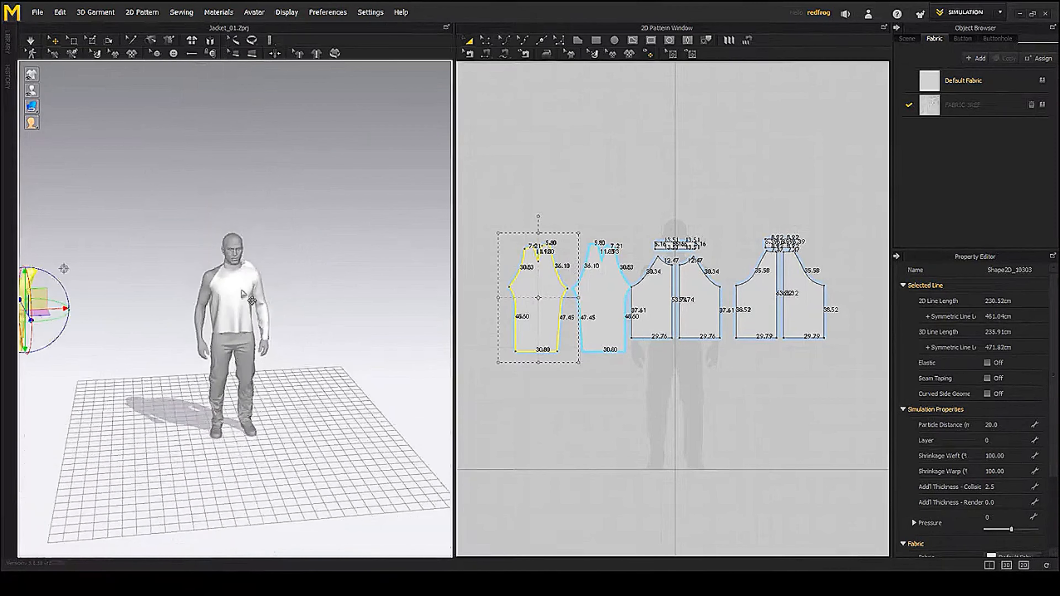
scroll(242, 294, down, 4)
drag(111, 303, 250, 304)
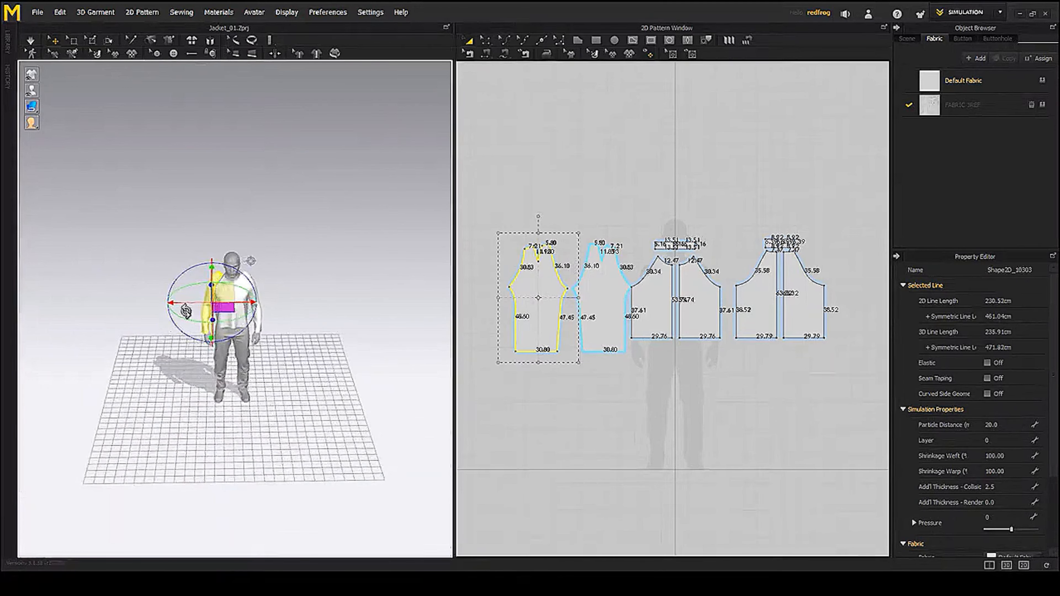
scroll(262, 288, up, 10)
right_drag(271, 279, 147, 283)
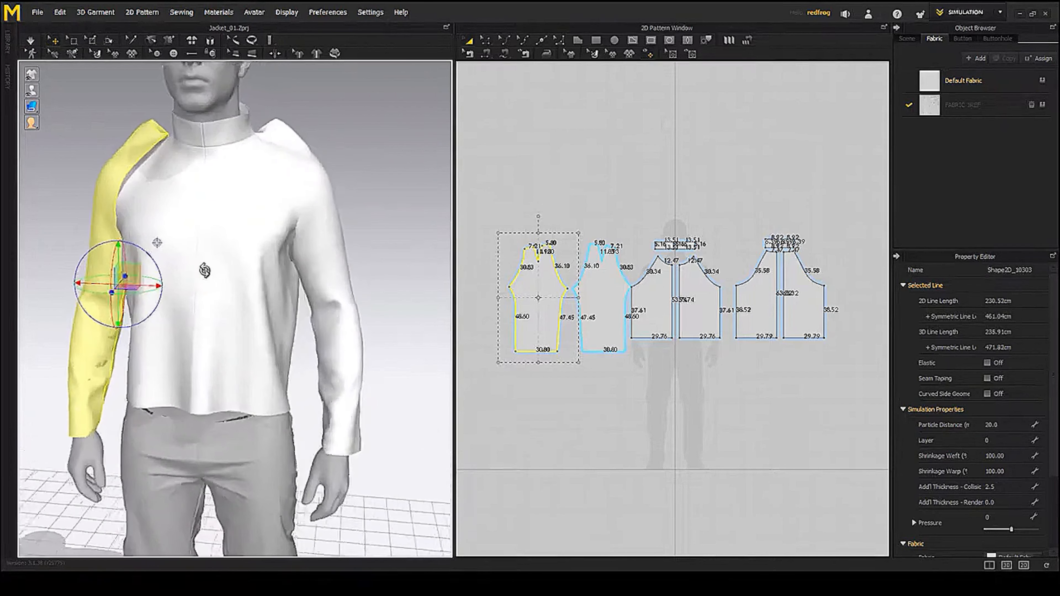
drag(153, 286, 156, 285)
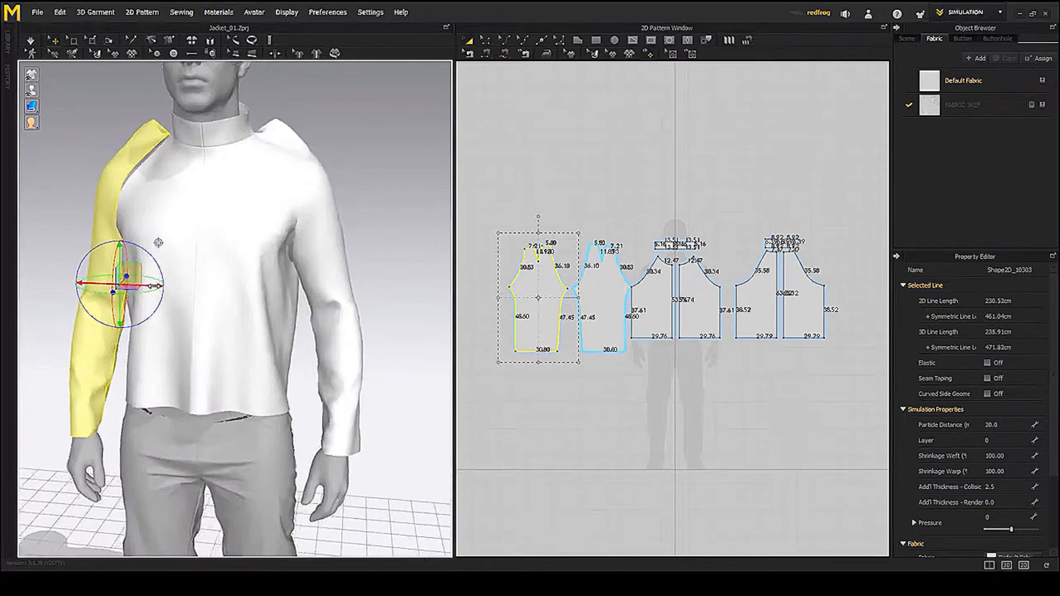
- Sew the mirrored sleeve's 30.83 cm armhole edge to the adjacent front piece's 30.34 cm armhole edge
right_drag(157, 261, 205, 249)
click(89, 118)
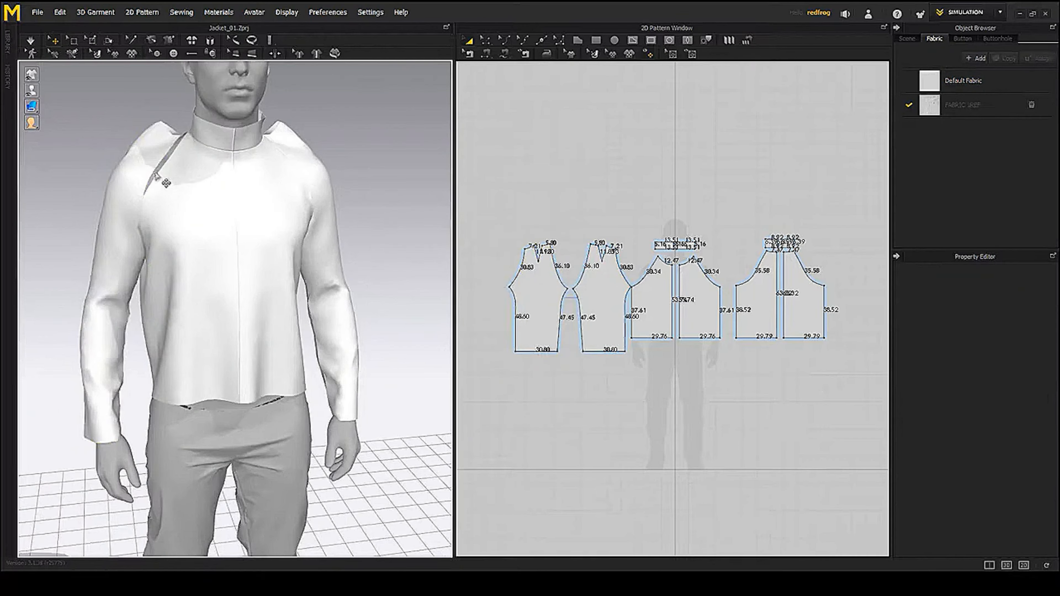
click(153, 175)
shift+click(183, 206)
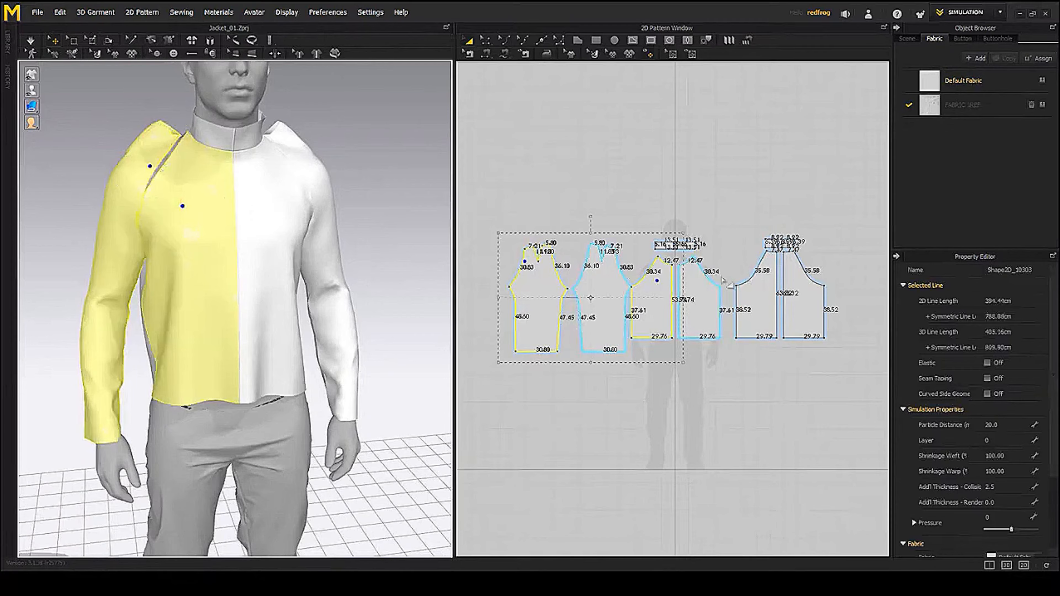
click(494, 37)
click(518, 269)
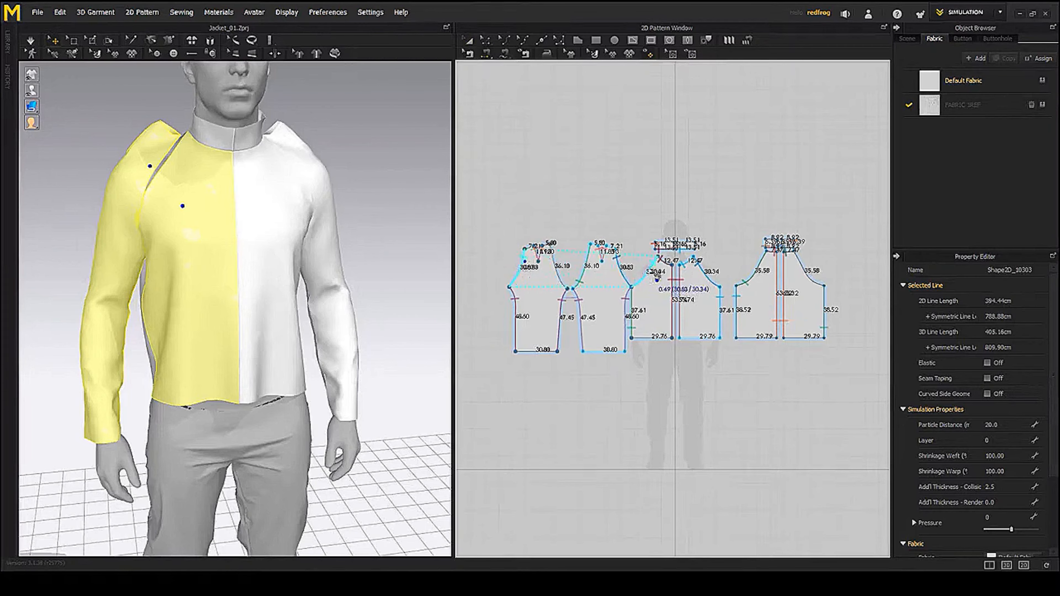
click(657, 278)
- Sew the matching back piece's 35.58 cm armhole edge to the mirrored sleeve's 36.10 cm armhole edge
right_drag(267, 177, 374, 301)
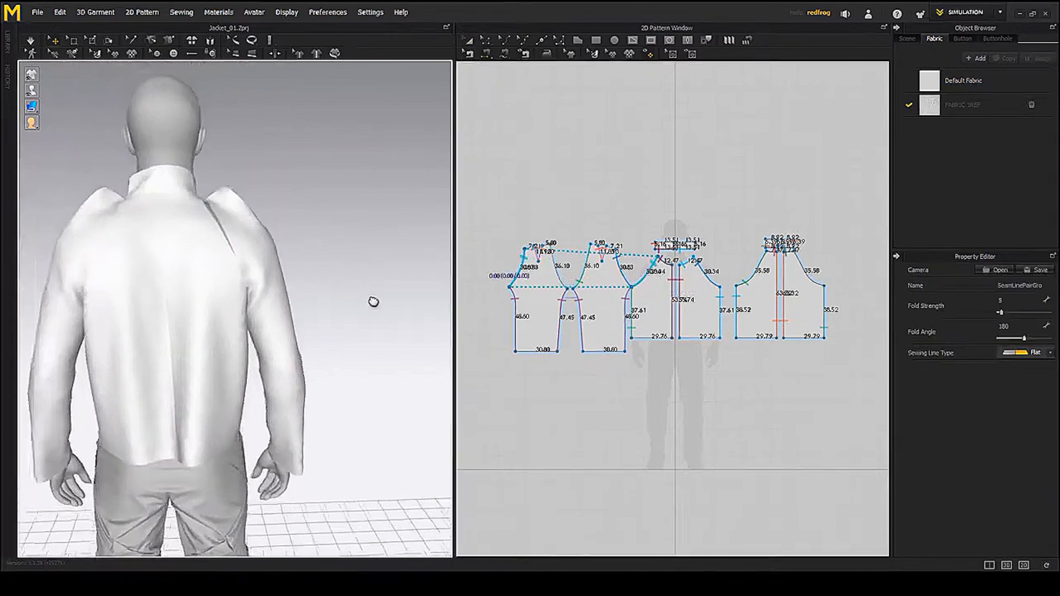
middle_drag(374, 301, 352, 324)
scroll(319, 301, down, 2)
right_drag(319, 301, 279, 264)
click(279, 264)
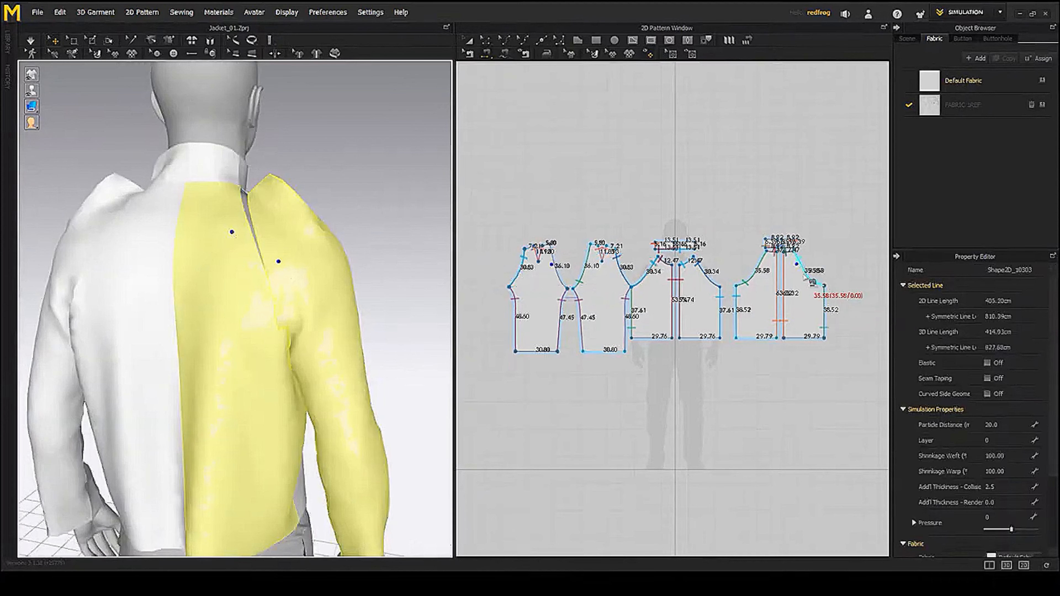
click(810, 279)
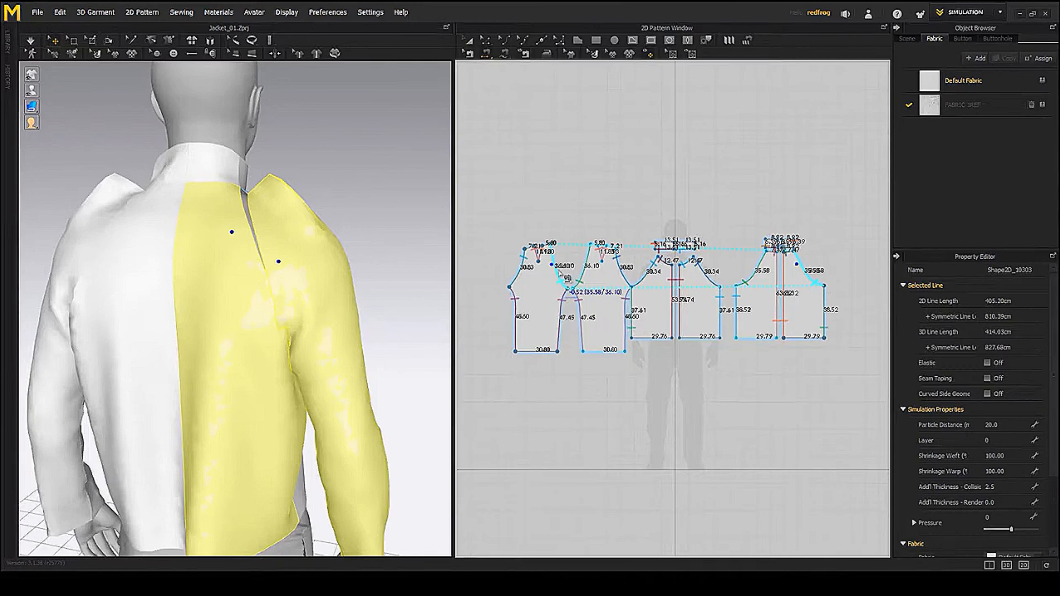
click(560, 279)
right_drag(236, 267, 333, 271)
scroll(676, 268, up, 5)
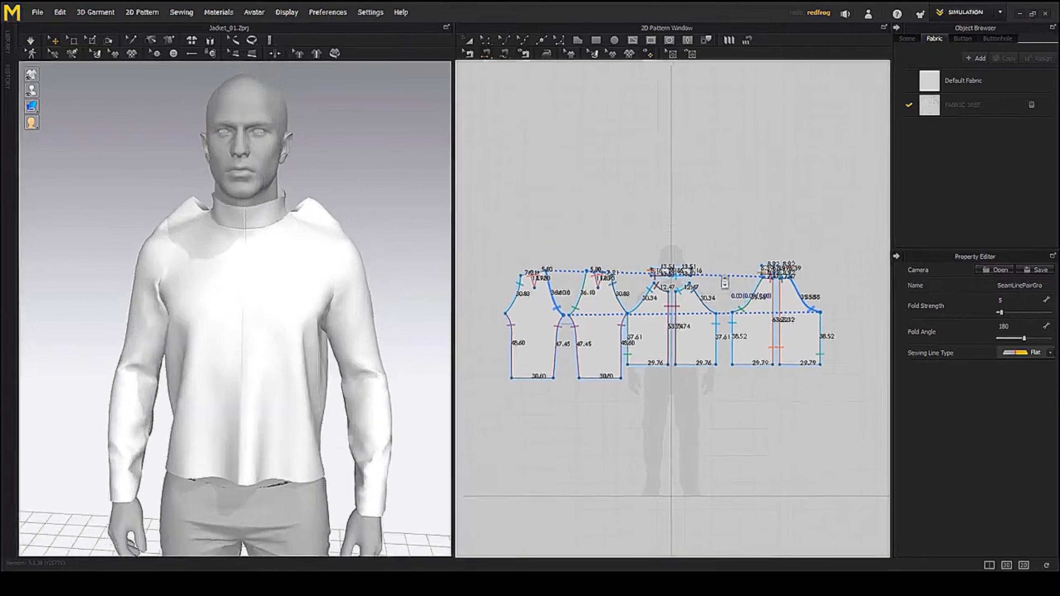
- Delete all four collar pieces, the pair above the fronts and the pair above the backs
click(470, 42)
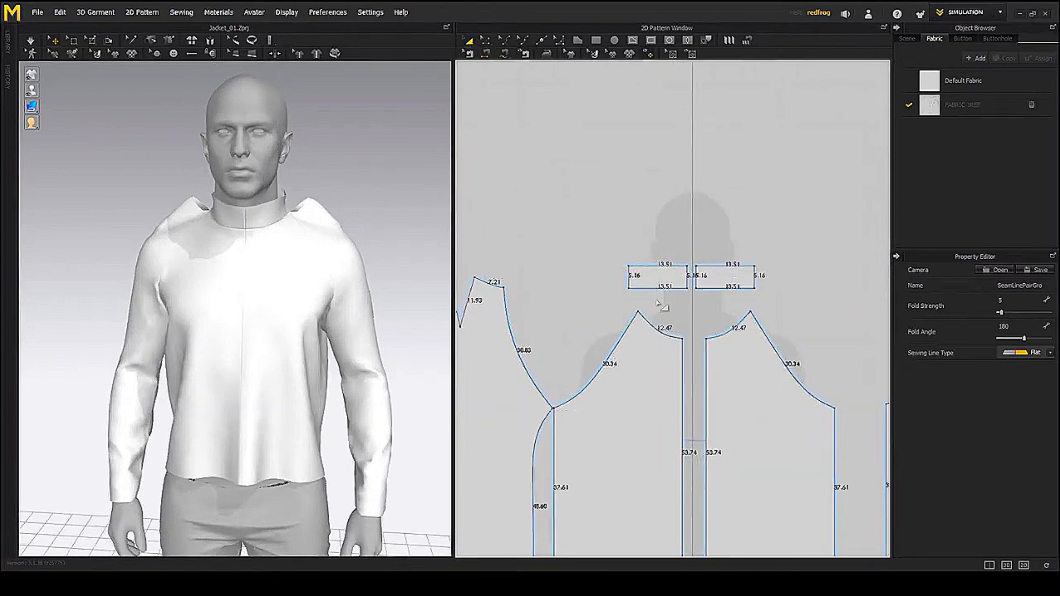
click(654, 277)
scroll(684, 288, down, 3)
right_drag(721, 301, 680, 296)
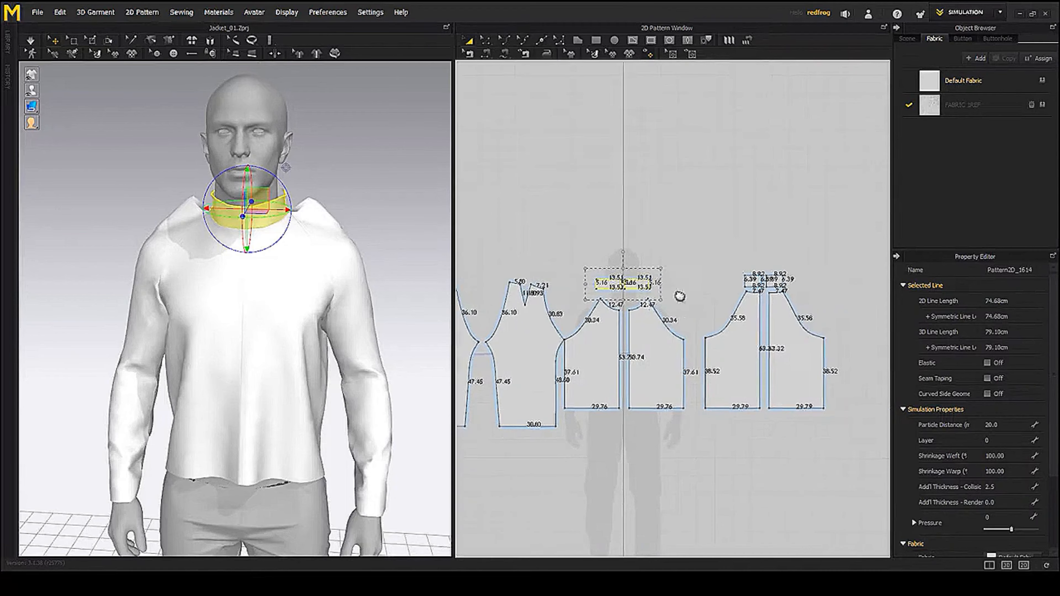
shift+click(751, 280)
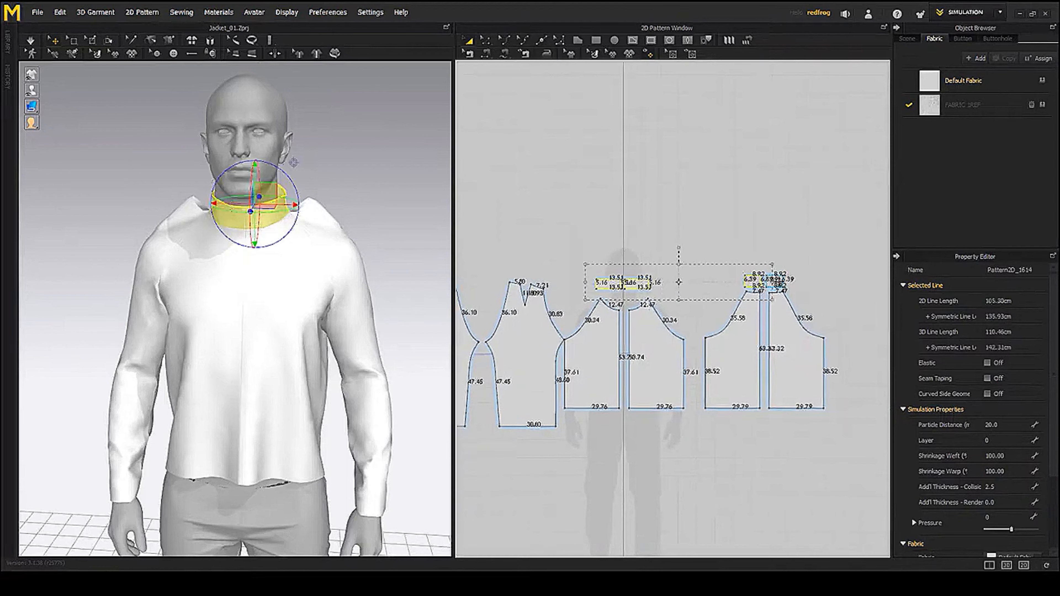
shift+click(775, 283)
key(Delete)
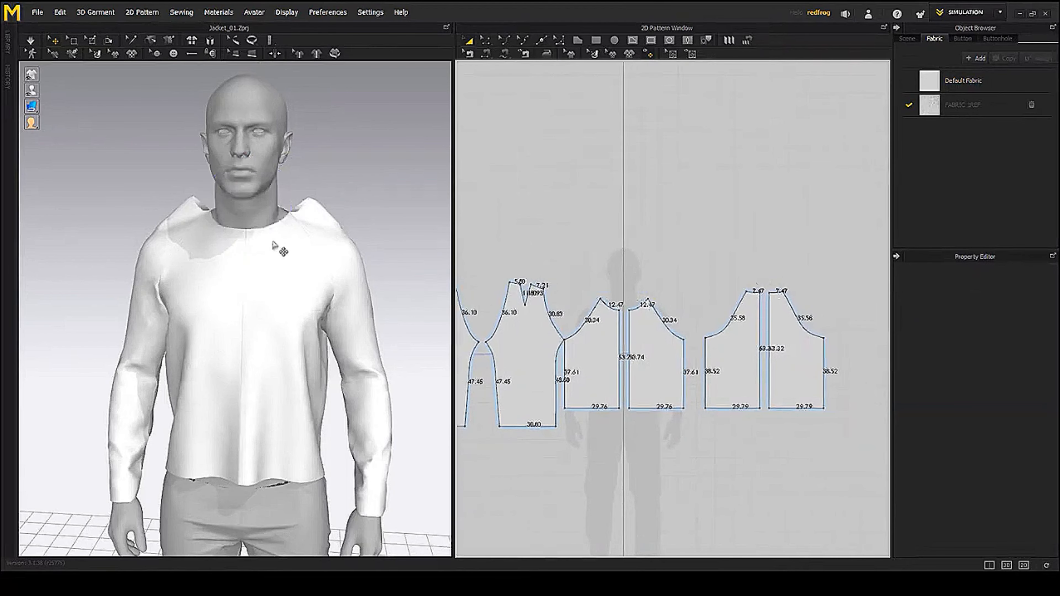
- Simulate the collarless garment and adjust the fabric at both sleeve shoulders
right_drag(274, 246, 321, 280)
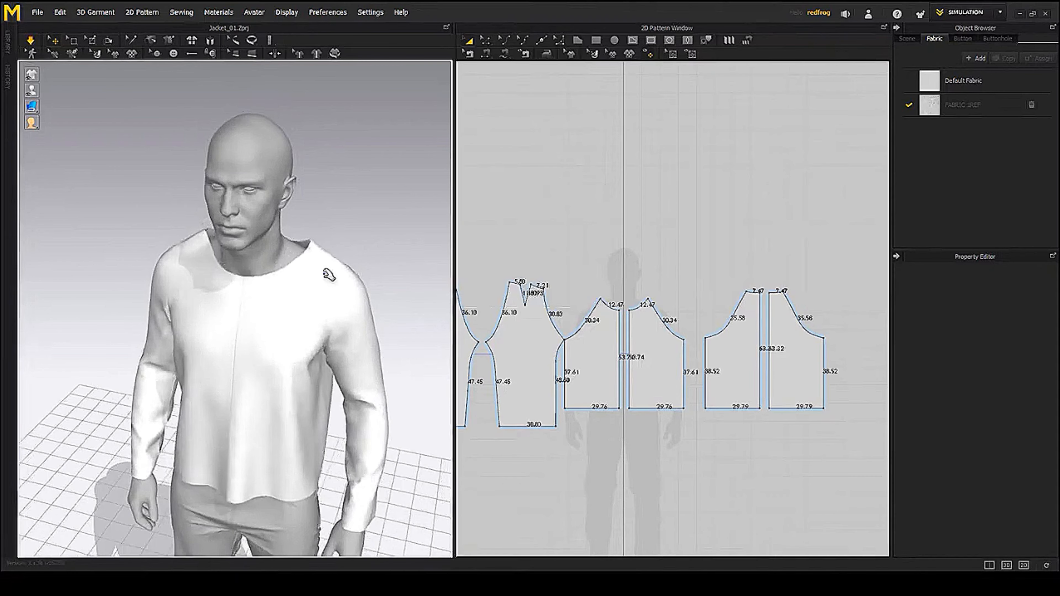
right_drag(249, 324, 276, 301)
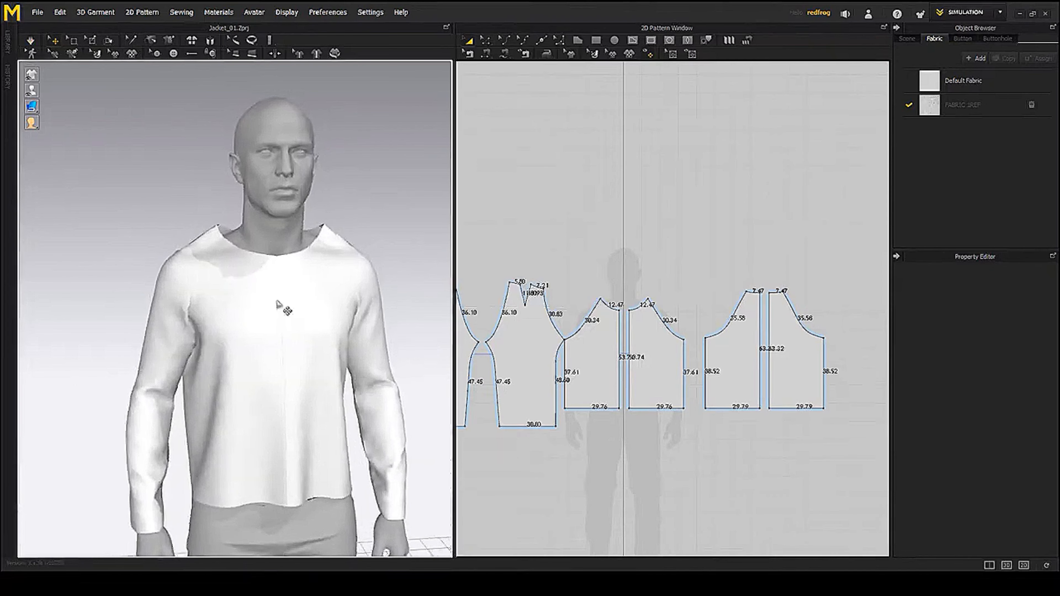
click(178, 264)
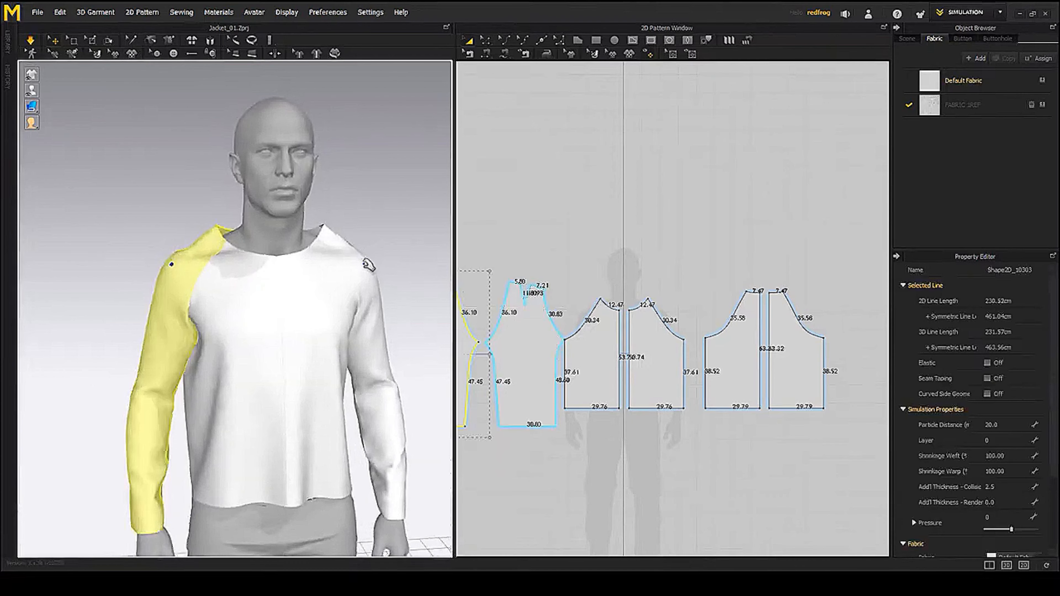
click(367, 263)
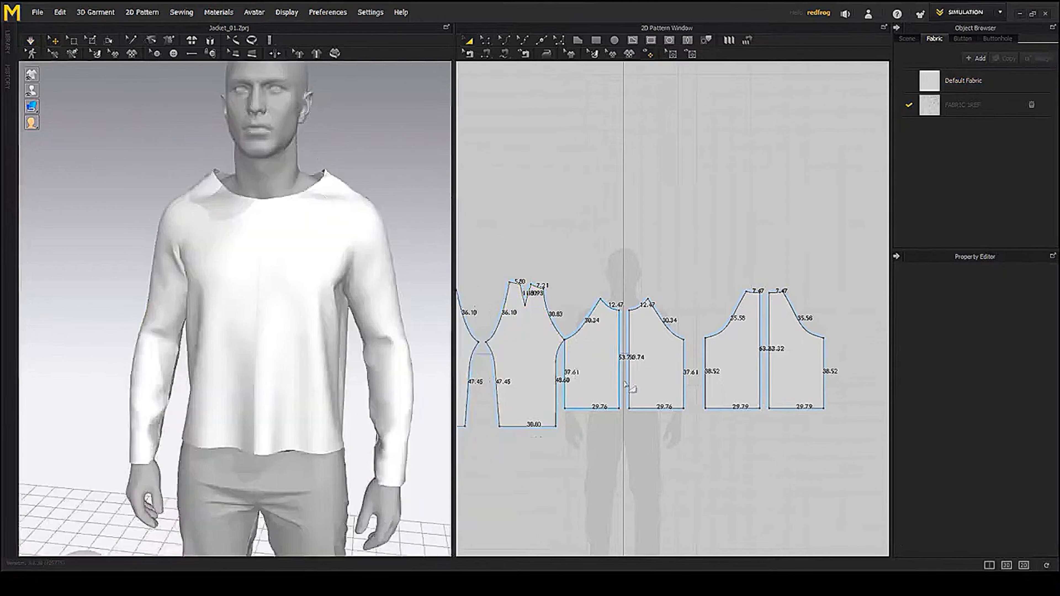
- Change the garment's surface display to reveal the fabric sides, and flip the normals of both sleeves
middle_drag(629, 387, 673, 338)
scroll(670, 349, down, 2)
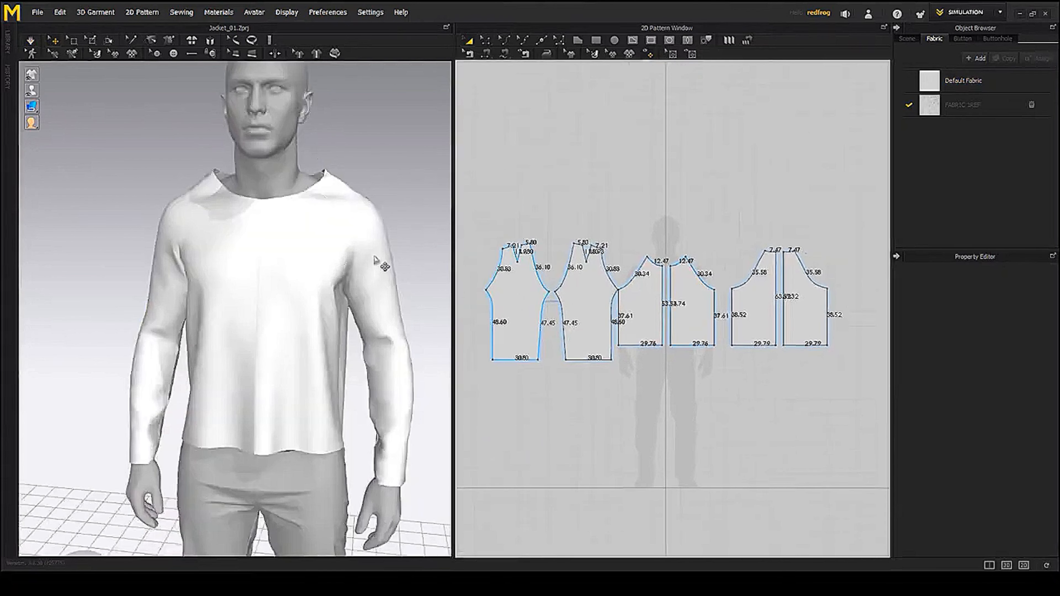
right_drag(374, 259, 323, 247)
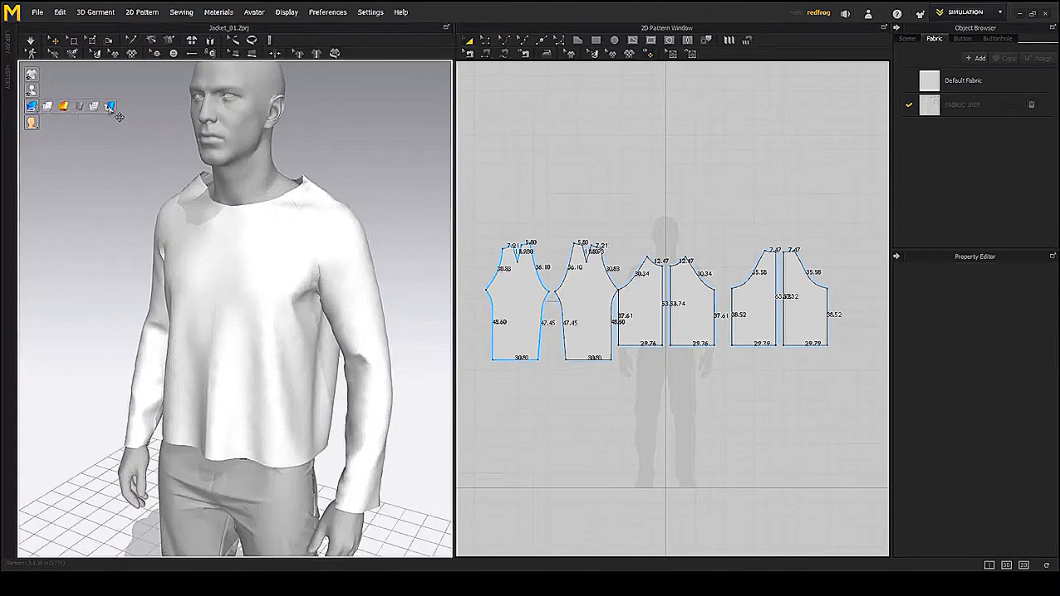
click(110, 106)
right_drag(287, 254, 216, 225)
click(354, 286)
shift+click(190, 195)
right_click(187, 190)
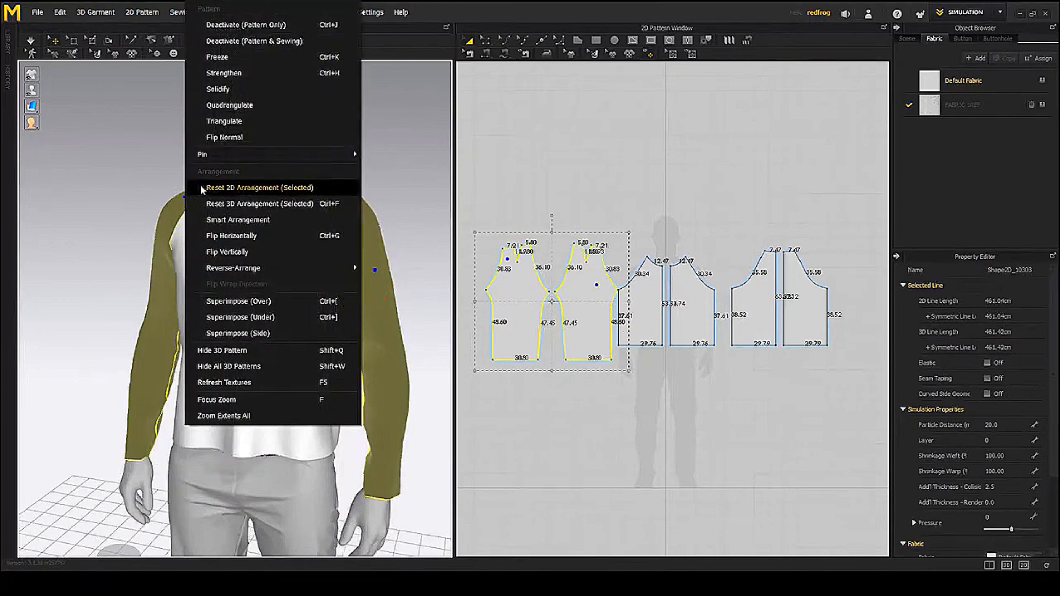
click(231, 136)
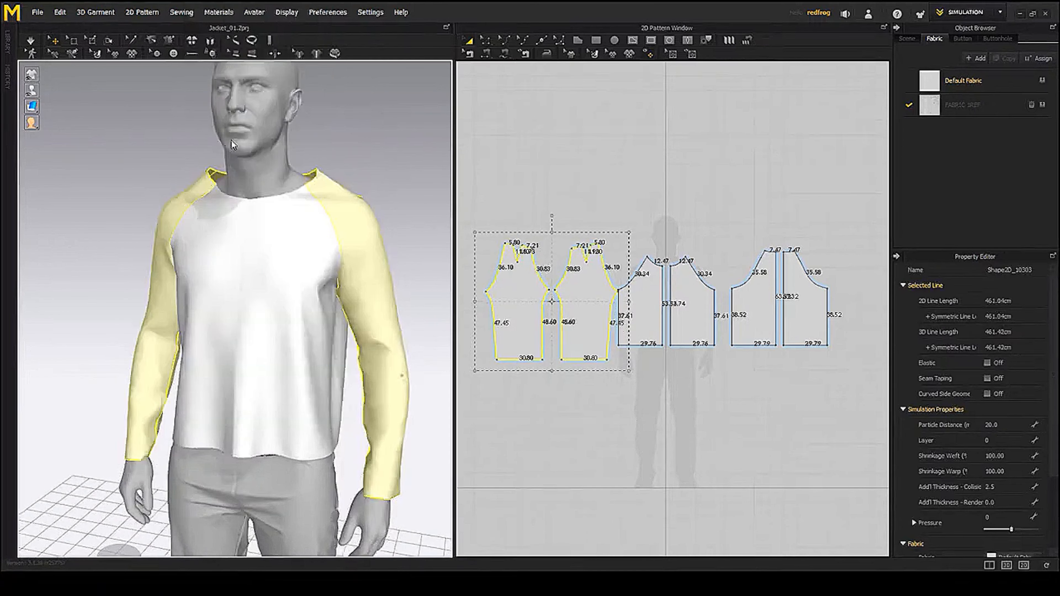
- Select both sleeve pieces together in the 2D pattern
right_drag(382, 257, 398, 248)
scroll(680, 279, up, 3)
middle_drag(646, 252, 730, 226)
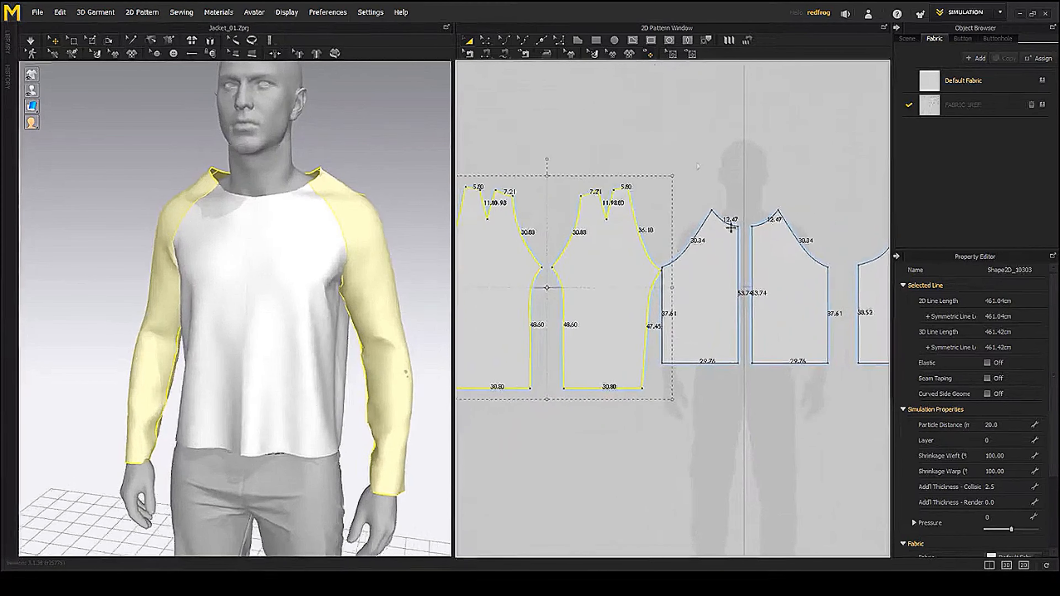
click(706, 171)
middle_drag(612, 269, 692, 272)
click(691, 272)
shift+click(581, 270)
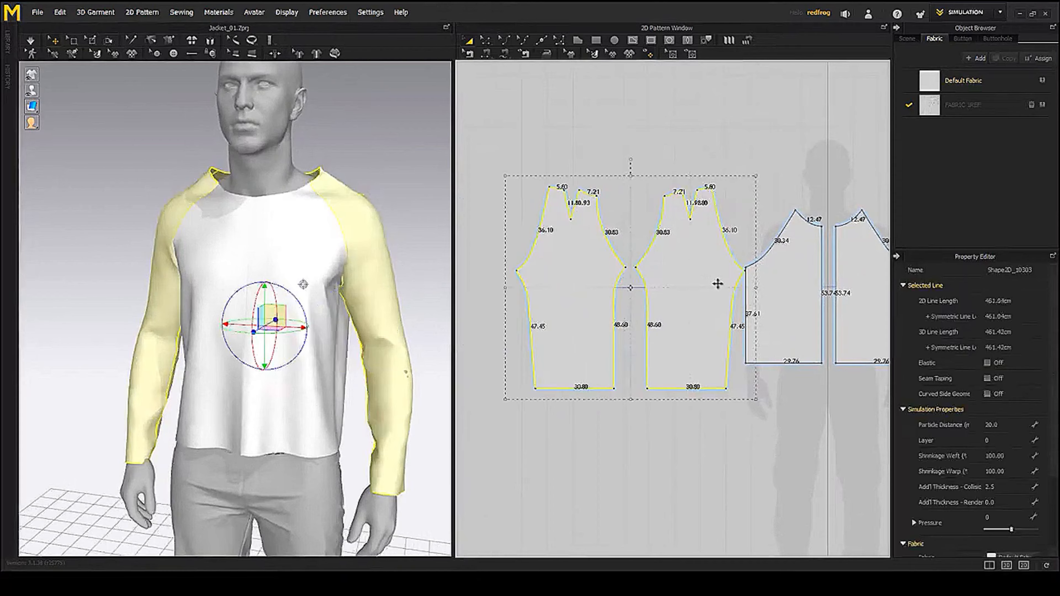
- Freeze all the jacket's pattern pieces on the avatar
scroll(732, 283, up, 4)
scroll(741, 283, up, 3)
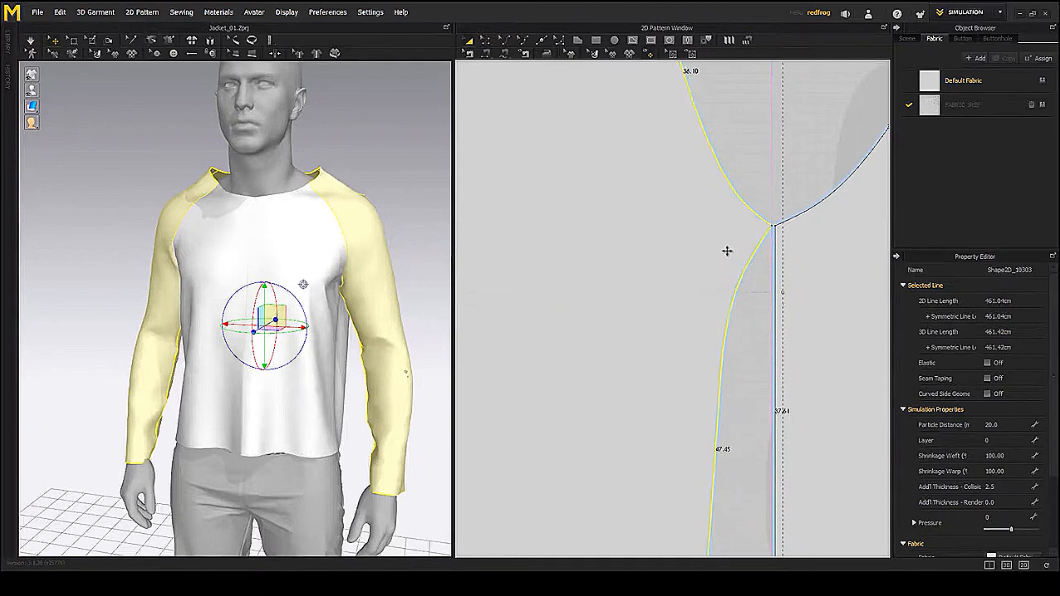
scroll(726, 251, down, 10)
scroll(724, 294, down, 3)
middle_drag(721, 298, 588, 265)
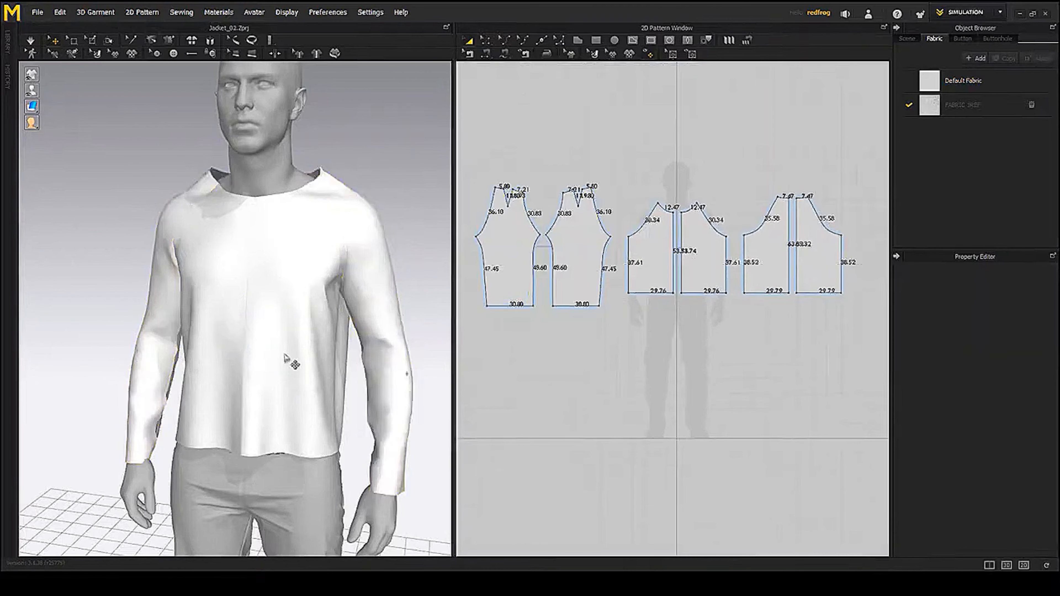
scroll(302, 352, down, 3)
right_drag(301, 352, 350, 347)
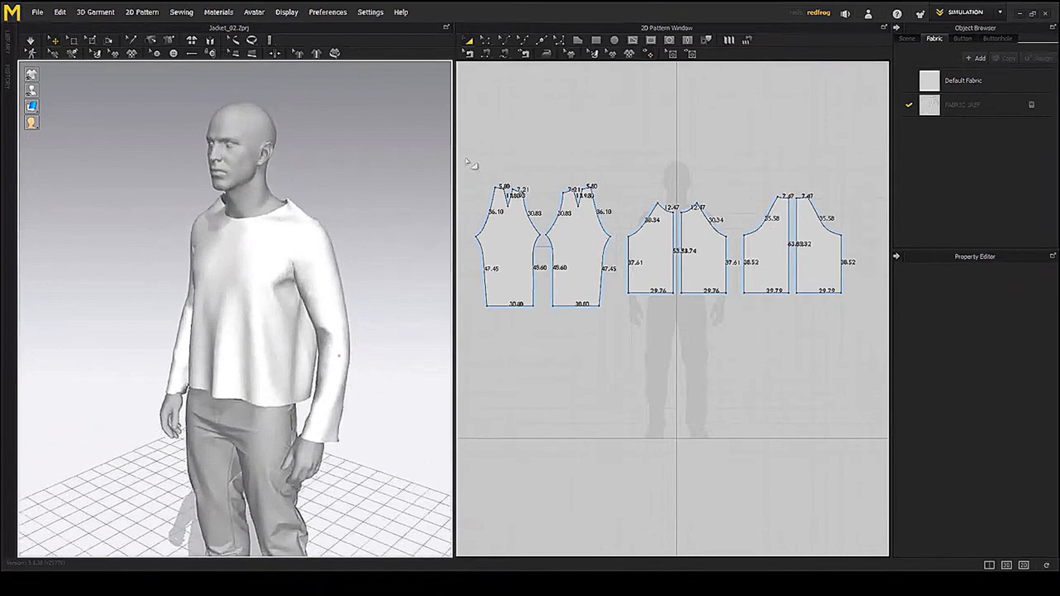
drag(467, 161, 864, 363)
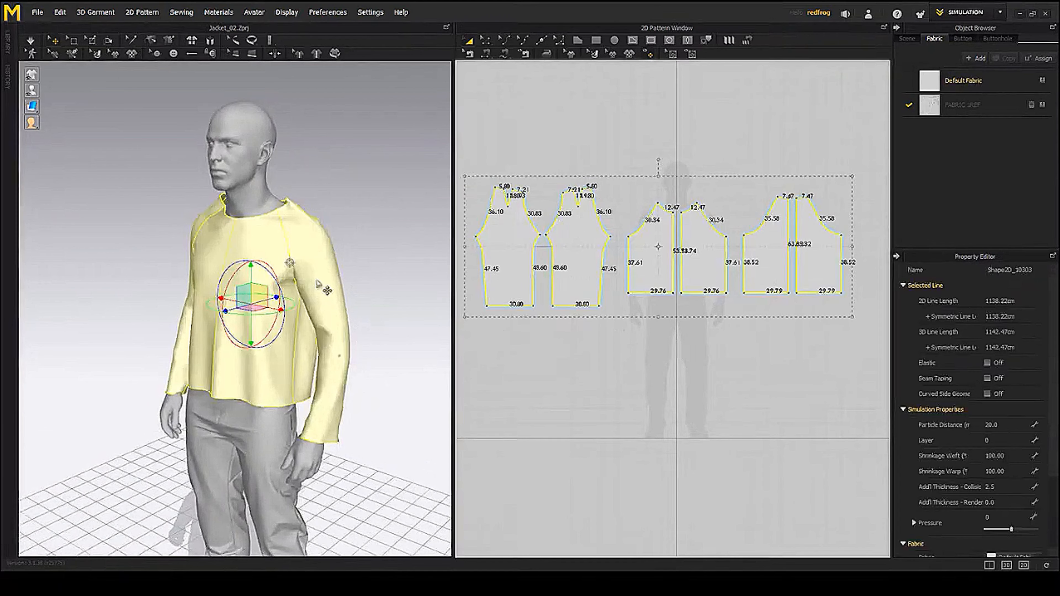
right_click(317, 284)
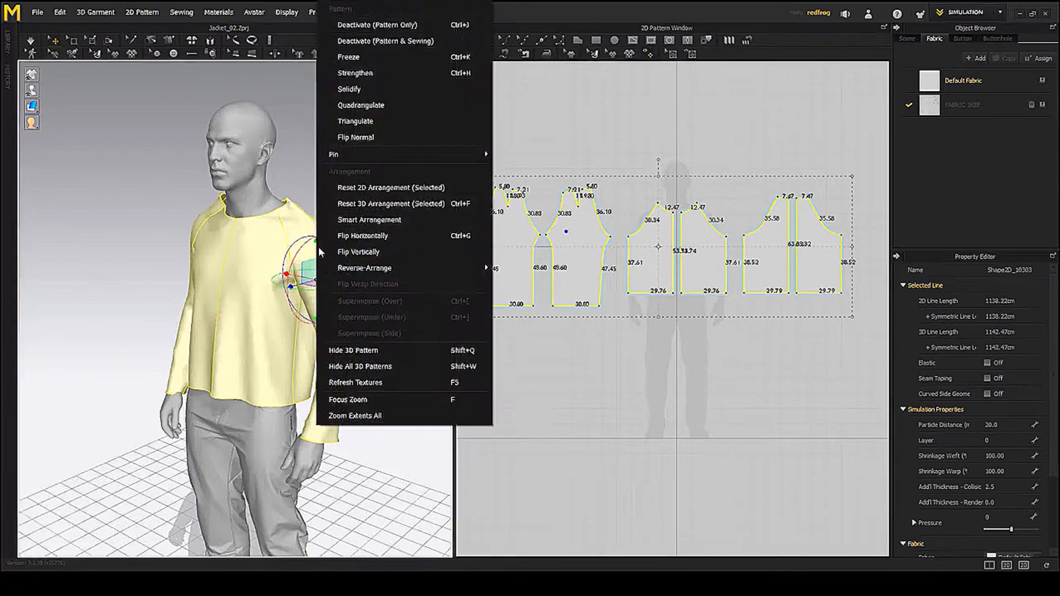
click(350, 58)
right_drag(357, 224, 399, 224)
click(410, 241)
mouse_move(445, 280)
right_down()
mouse_move(414, 279)
mouse_move(459, 280)
right_up()
- Draw a rectangular pattern of about 204 by 181 cm in FABRIC 1REF beside the jacket pieces
scroll(663, 279, down, 4)
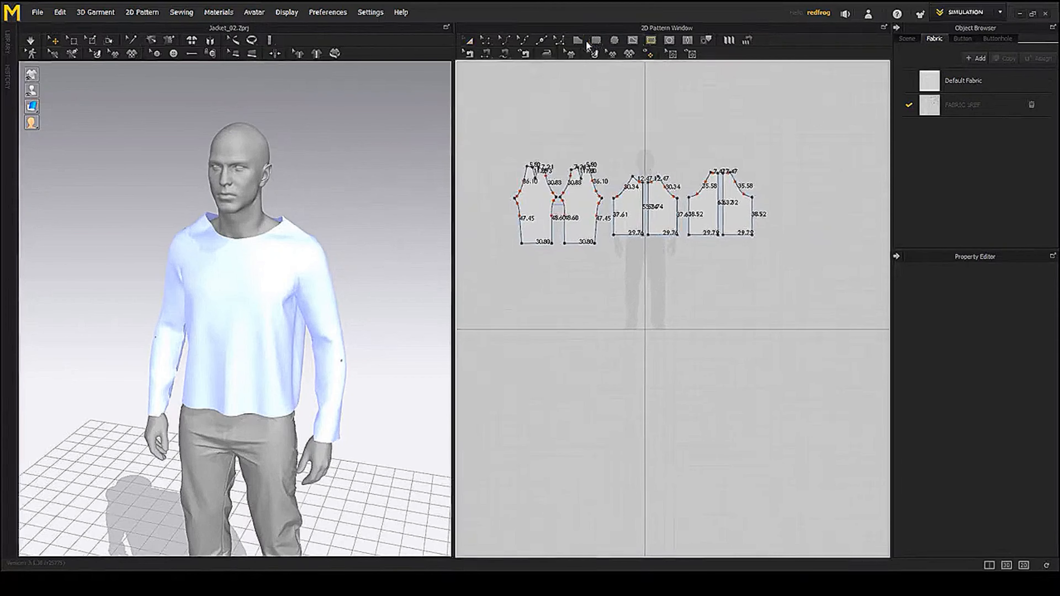
middle_drag(701, 250, 553, 261)
mouse_move(705, 229)
mouse_down()
mouse_move(830, 342)
mouse_move(841, 335)
mouse_up()
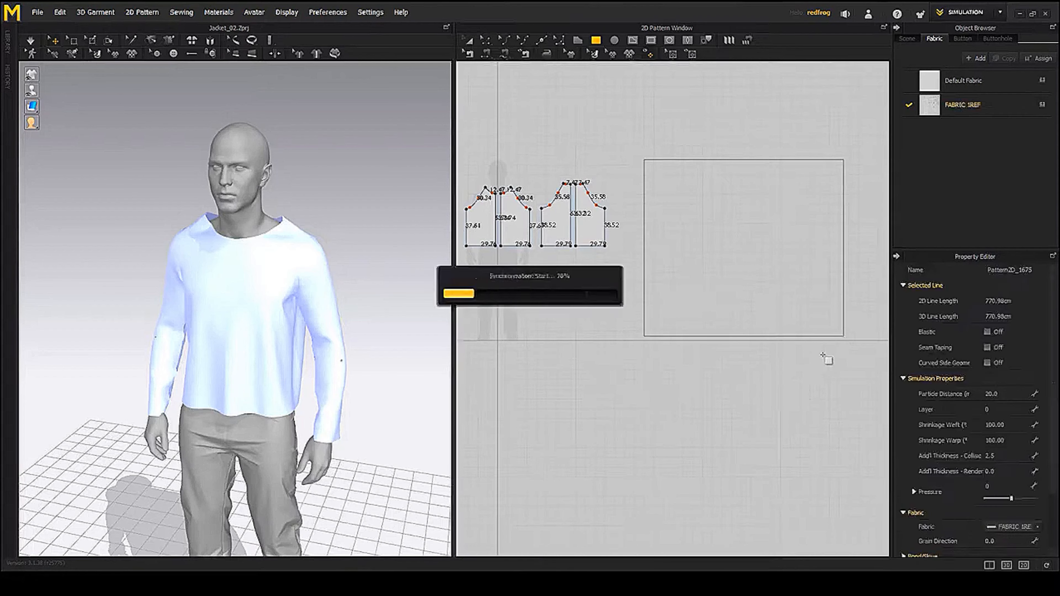
scroll(771, 421, down, 2)
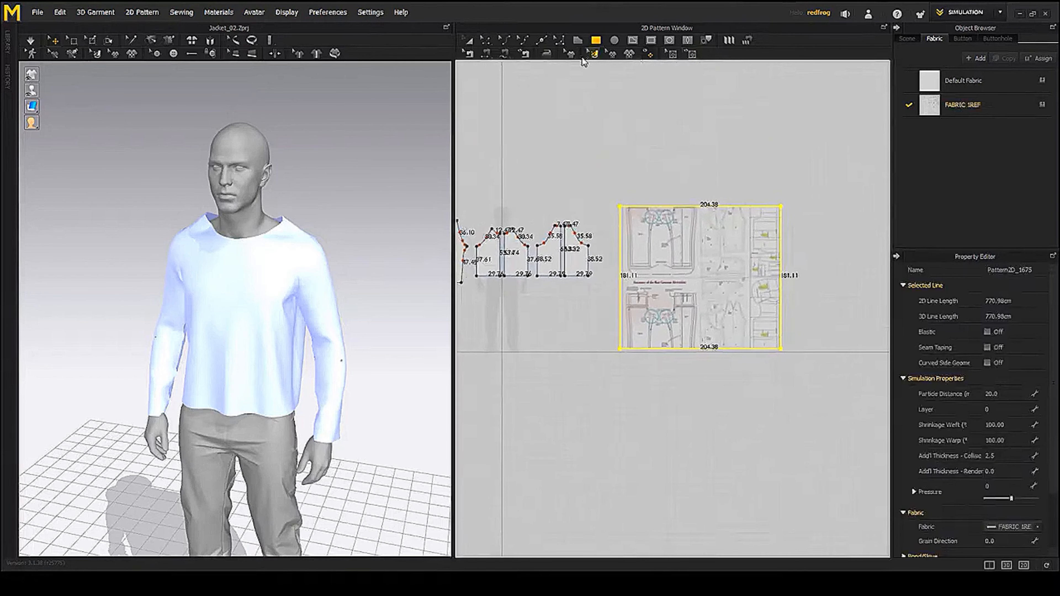
- Shift the reference texture on the rectangle so the complete Vest sheet with the hood pieces lies inside it
click(594, 54)
scroll(730, 276, up, 4)
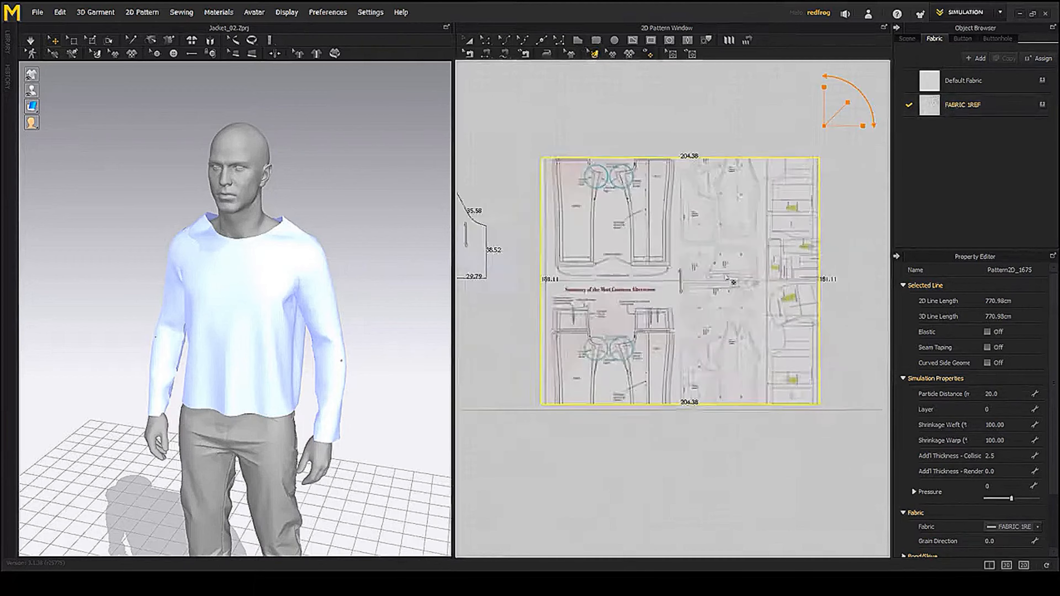
drag(761, 318, 610, 228)
click(721, 217)
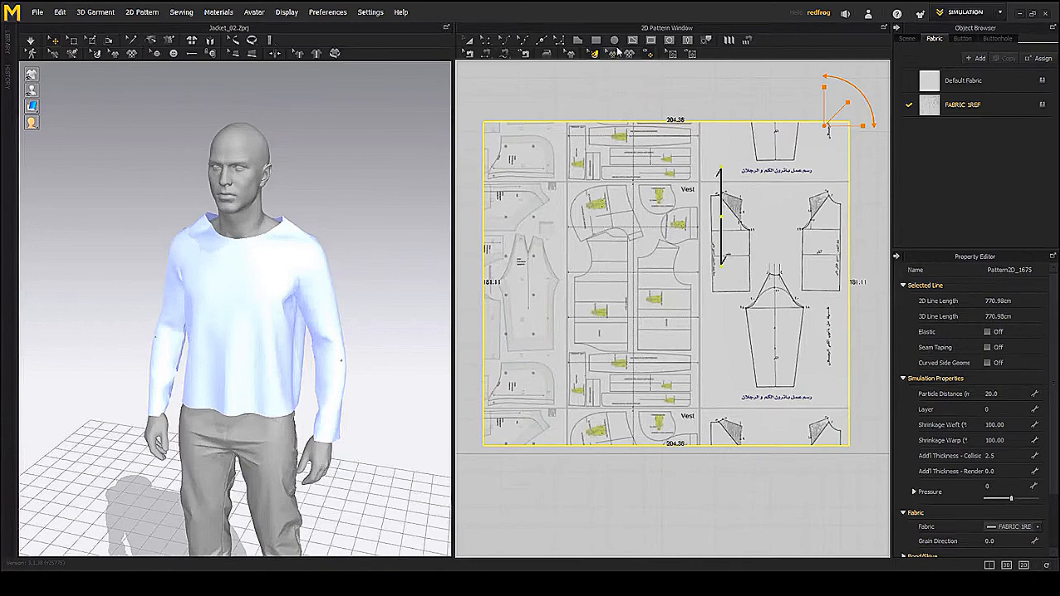
- Trace the hood side piece on the Vest sheet as a closed, straight-sided internal polygon through its corners
click(634, 41)
scroll(650, 201, up, 6)
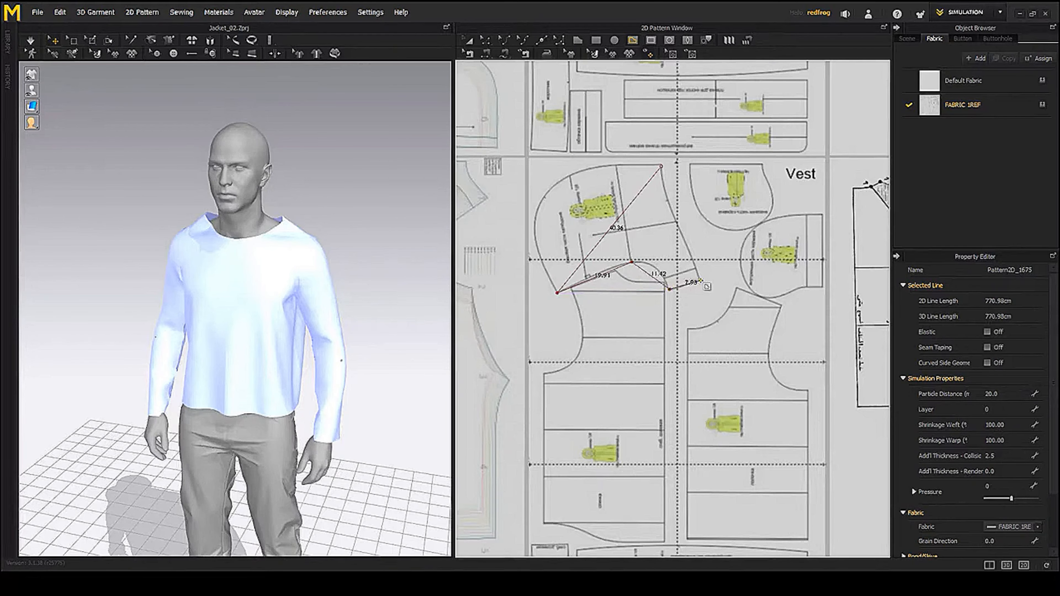
click(700, 280)
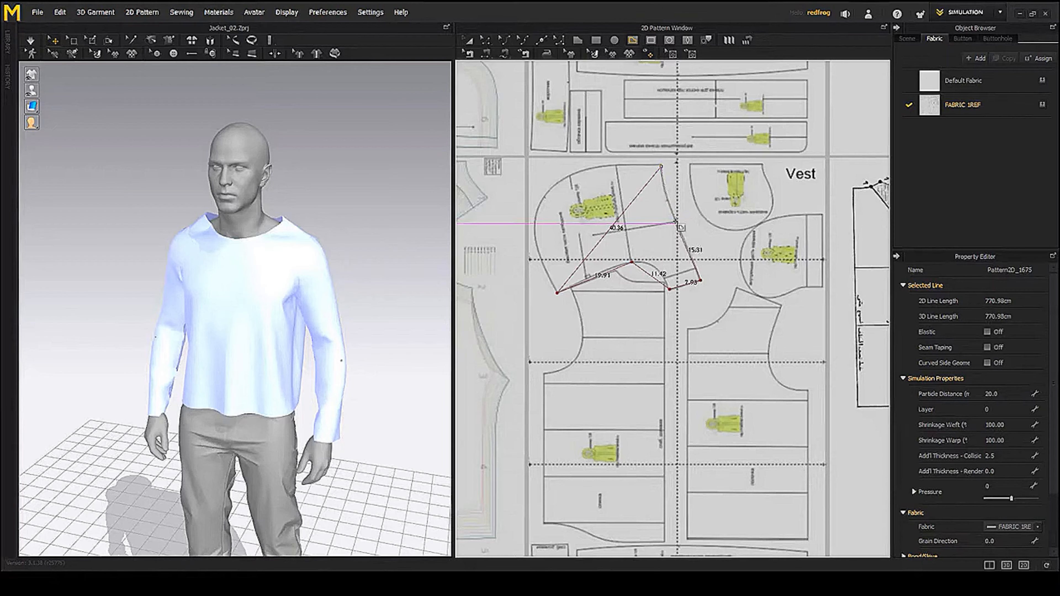
click(661, 167)
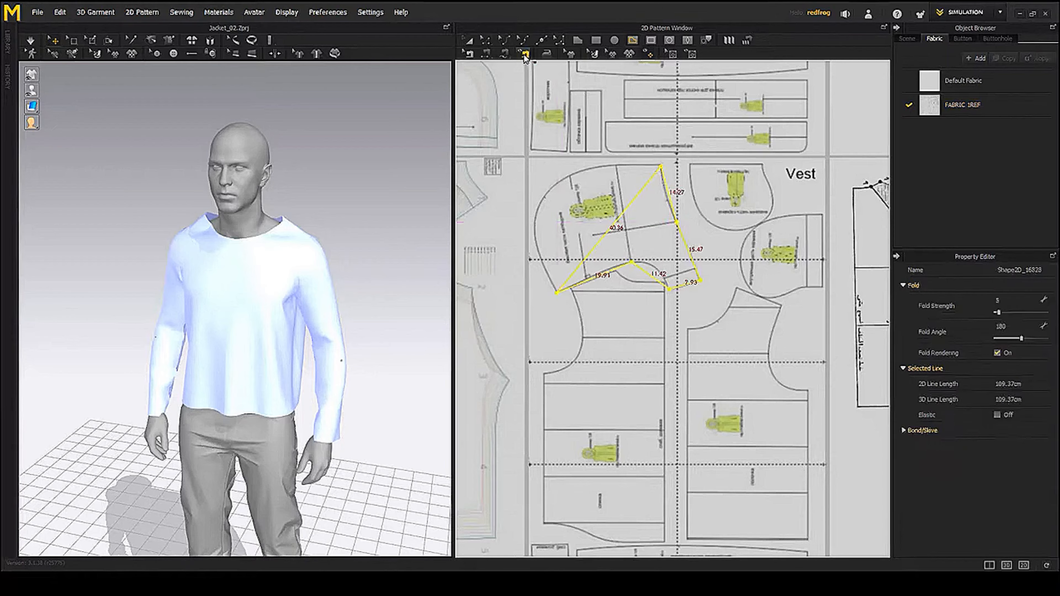
- Curve the hood polygon's long outer edge to follow the rounded top and back of the reference
click(504, 41)
drag(620, 217, 610, 166)
click(519, 43)
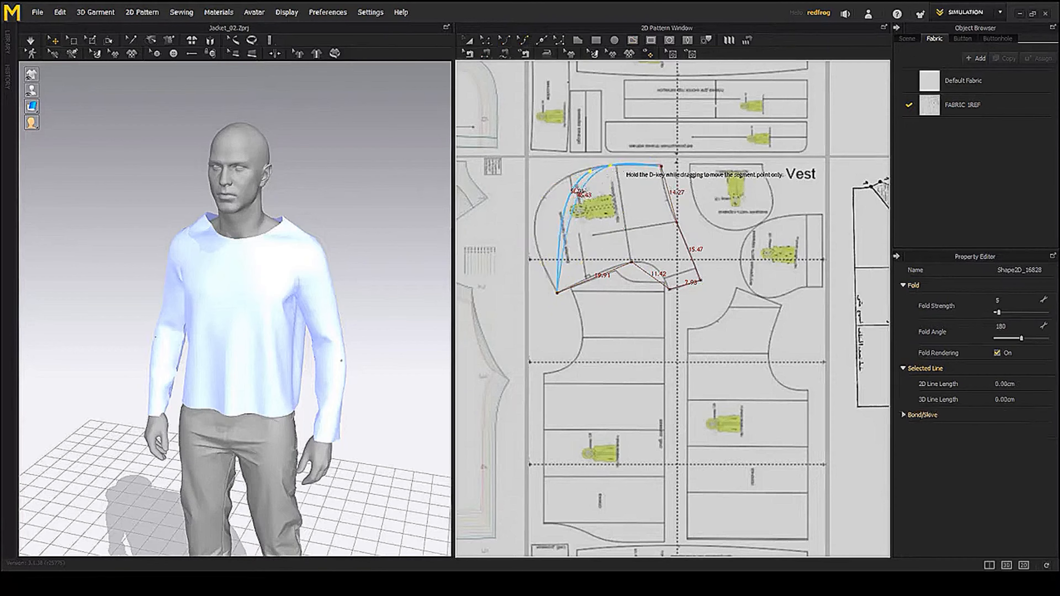
drag(577, 198, 539, 258)
- Curve the two neckline edges of the hood polygon to match the reference outline
scroll(630, 265, up, 5)
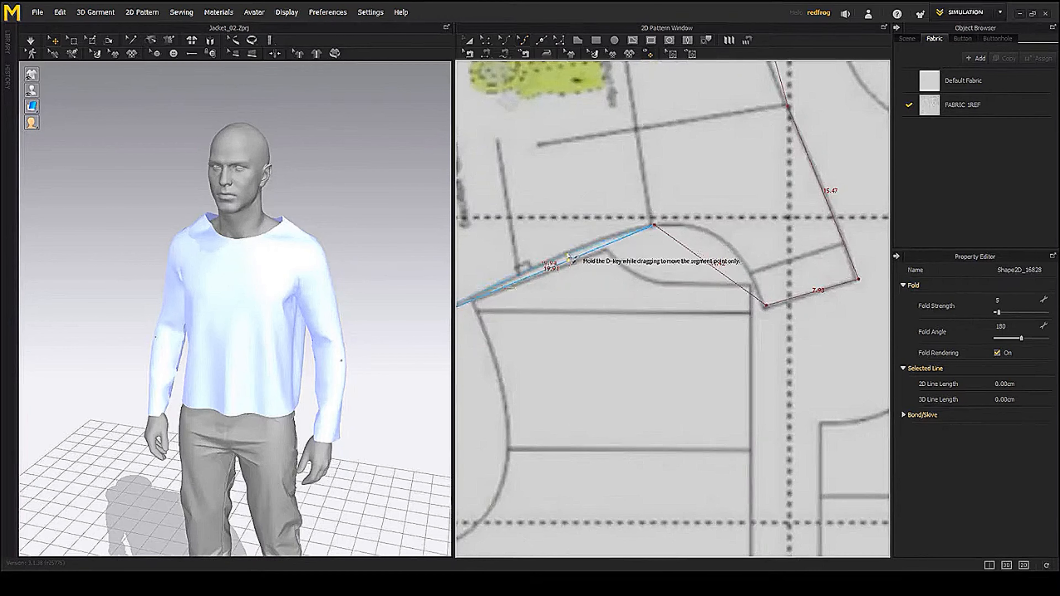
drag(697, 255, 709, 233)
scroll(753, 299, down, 3)
middle_drag(744, 244, 735, 265)
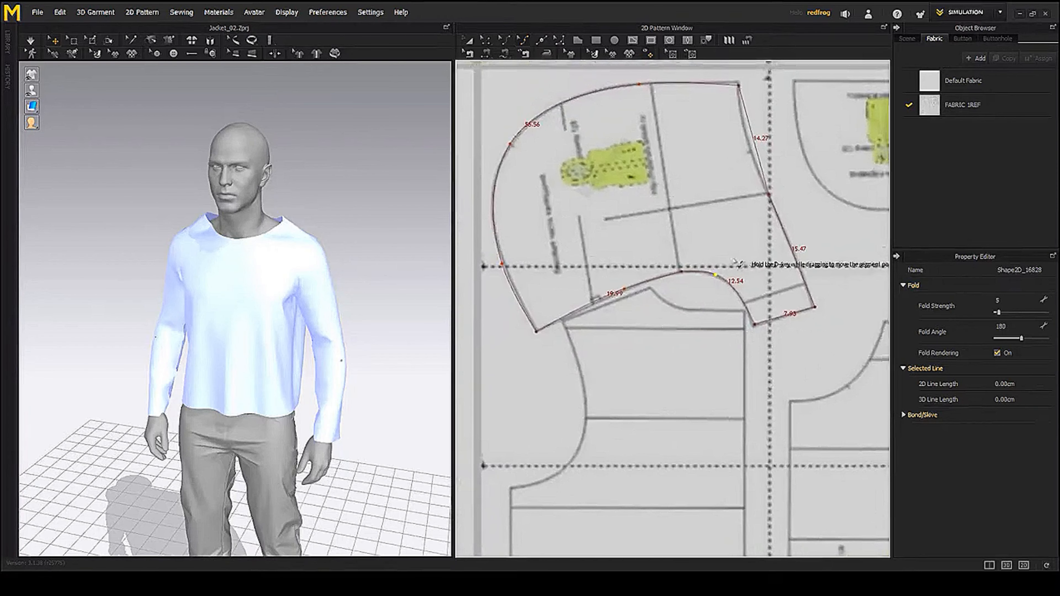
- Curve the two face-opening edges of the hood polygon slightly to match the reference outline
scroll(714, 173, up, 3)
middle_drag(681, 140, 693, 211)
drag(692, 211, 689, 240)
middle_drag(767, 419, 718, 324)
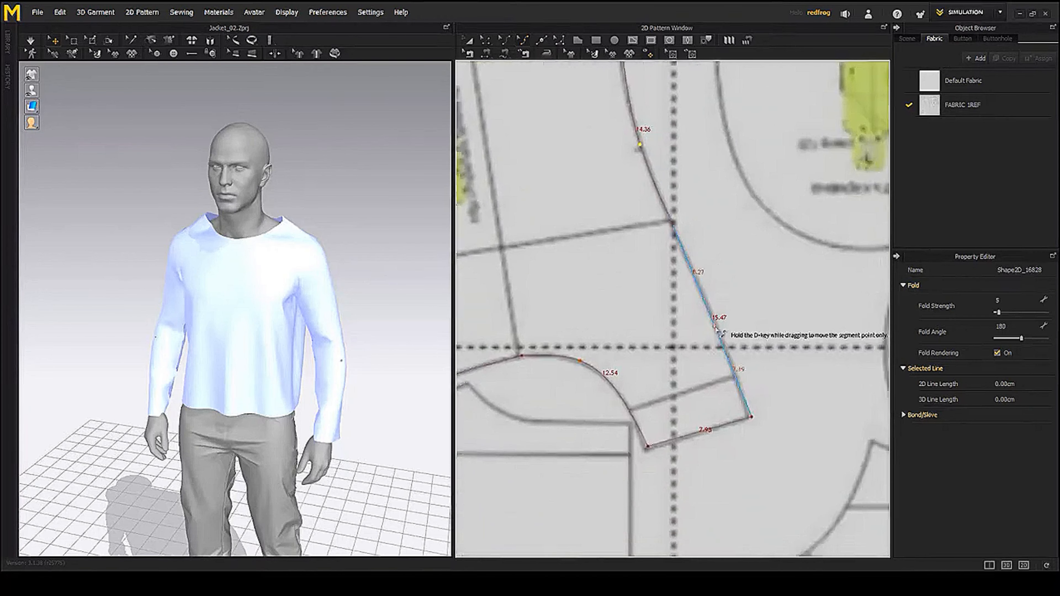
drag(715, 325, 718, 326)
scroll(719, 327, down, 5)
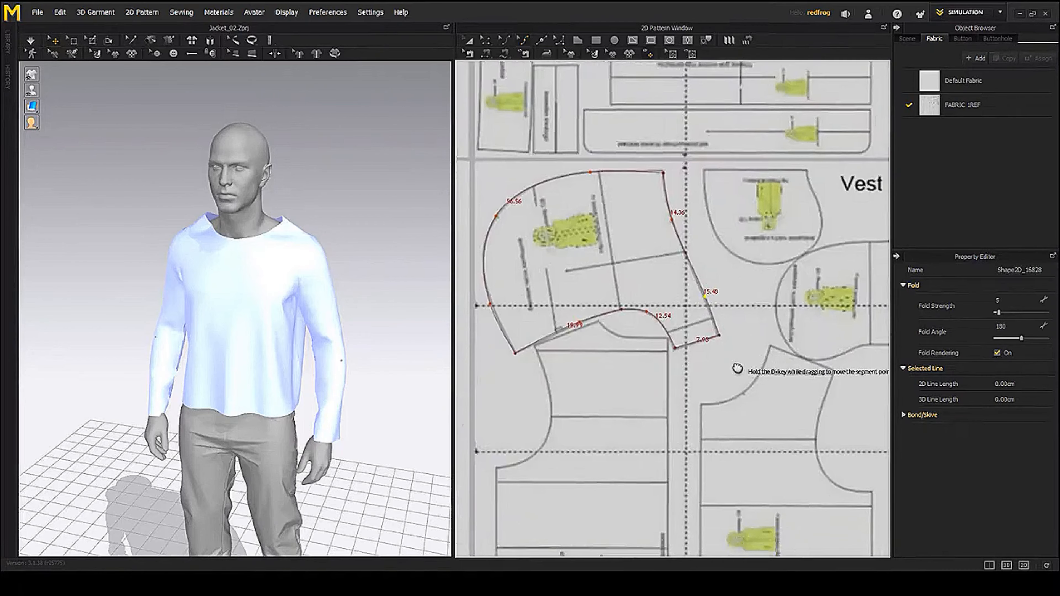
- Trace the hood's long central strip as a rectangular internal polygon of about 56.8 by 9.1 cm
middle_drag(746, 410, 709, 159)
scroll(714, 384, down, 3)
middle_drag(751, 413, 744, 420)
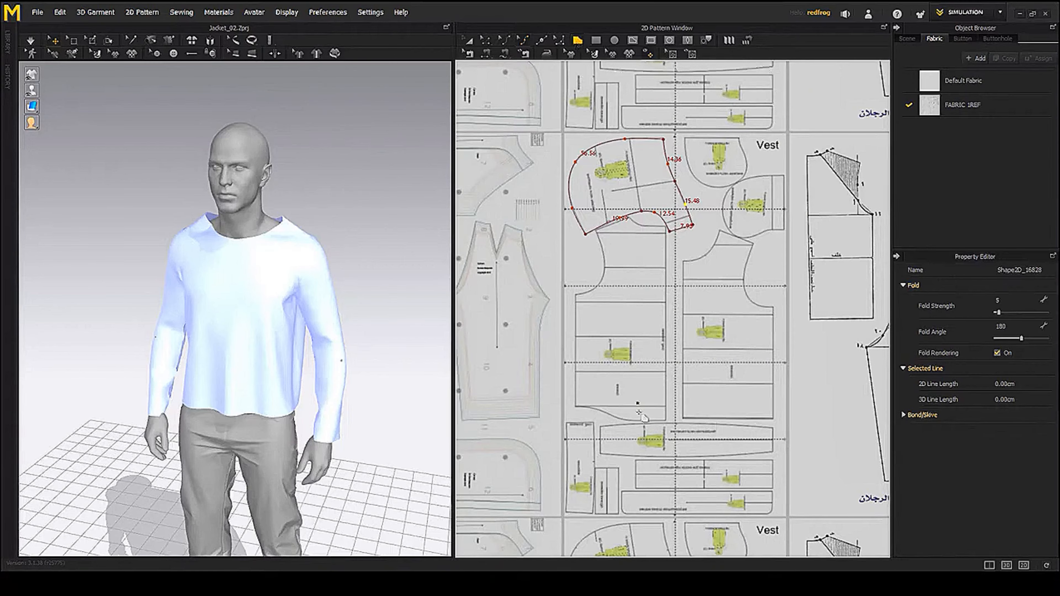
scroll(576, 389, up, 4)
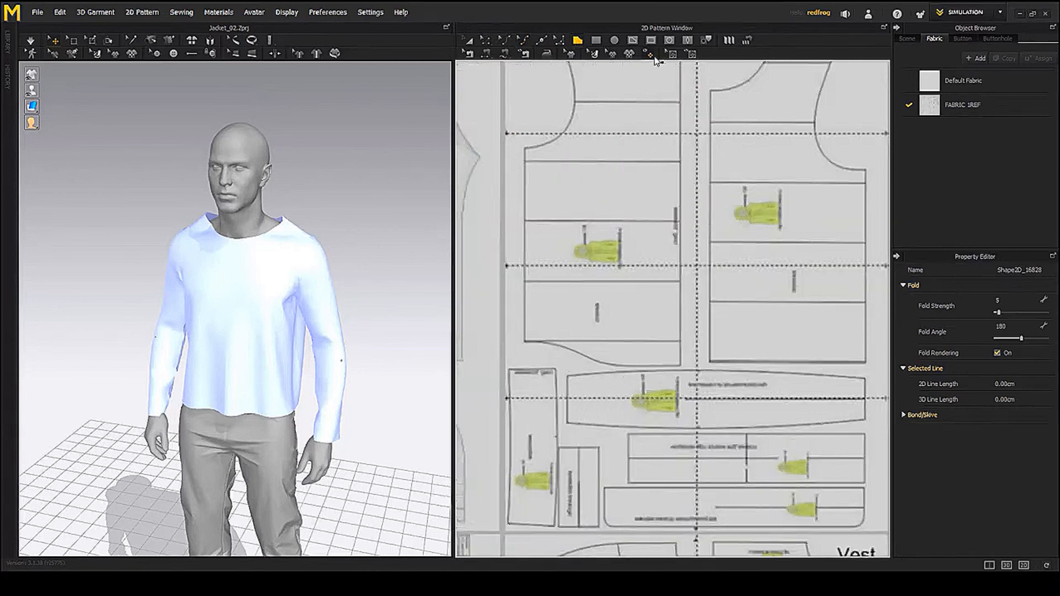
click(633, 40)
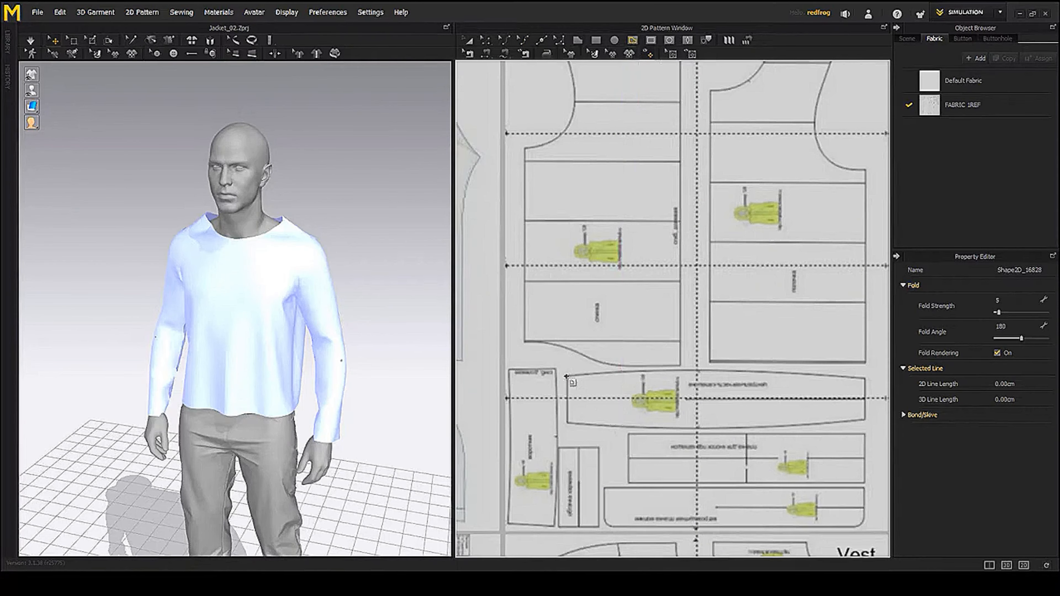
click(567, 424)
click(864, 422)
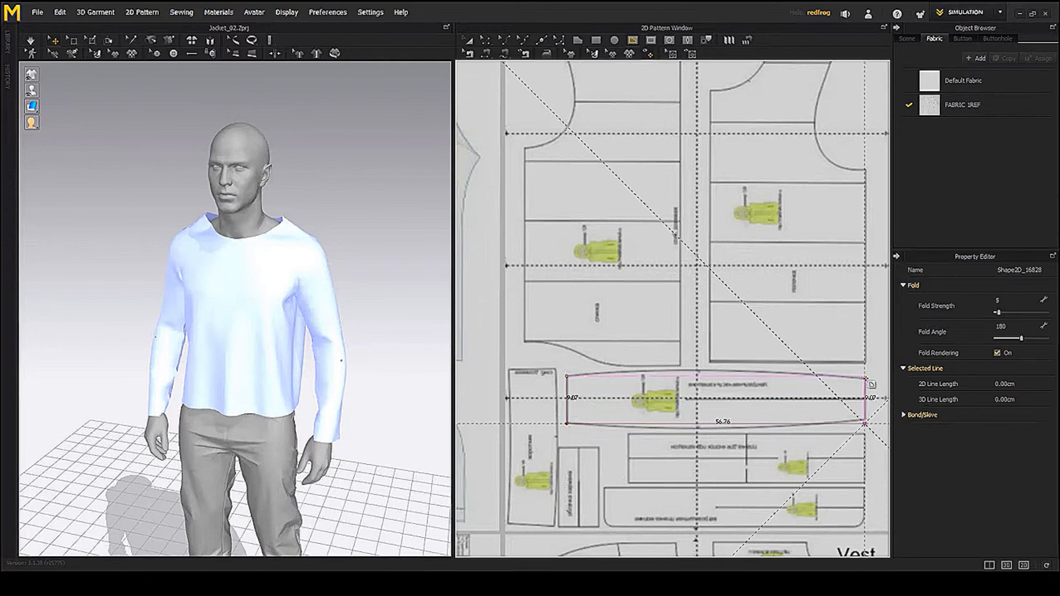
click(856, 379)
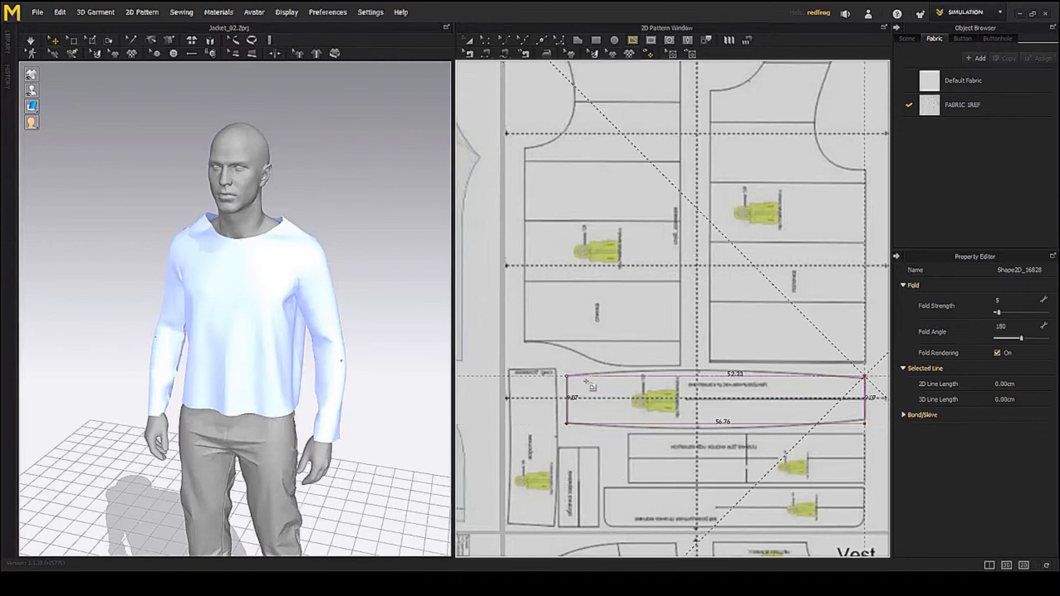
click(568, 376)
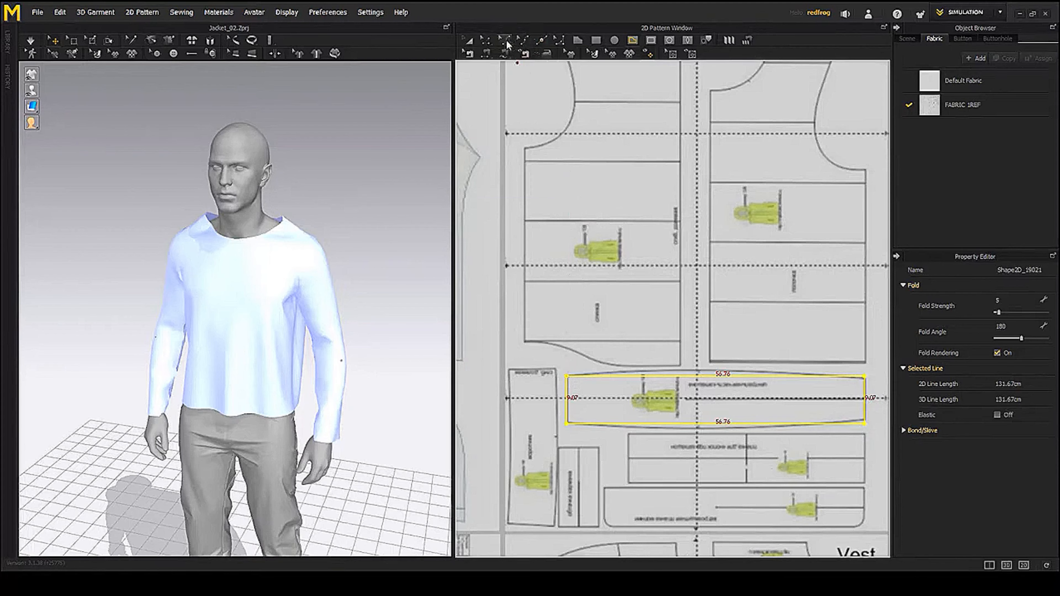
- Bow both long edges of the central strip slightly outward to follow the reference
click(485, 41)
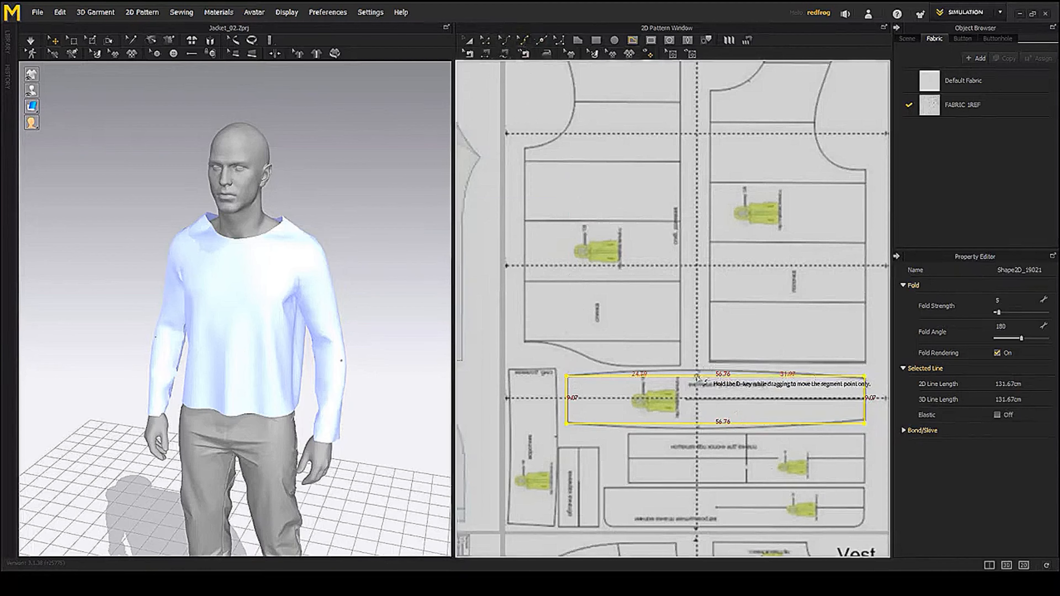
drag(696, 376, 696, 371)
drag(696, 424, 697, 430)
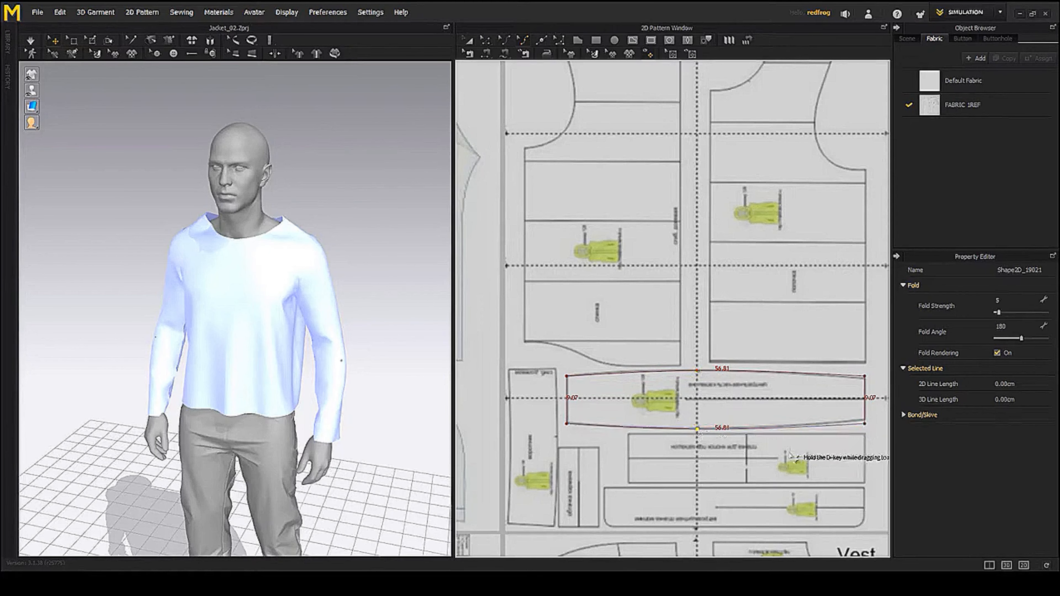
- Adjust a corner of the central strip to narrow that end to about 7.9 cm, matching the reference
middle_drag(800, 453, 750, 443)
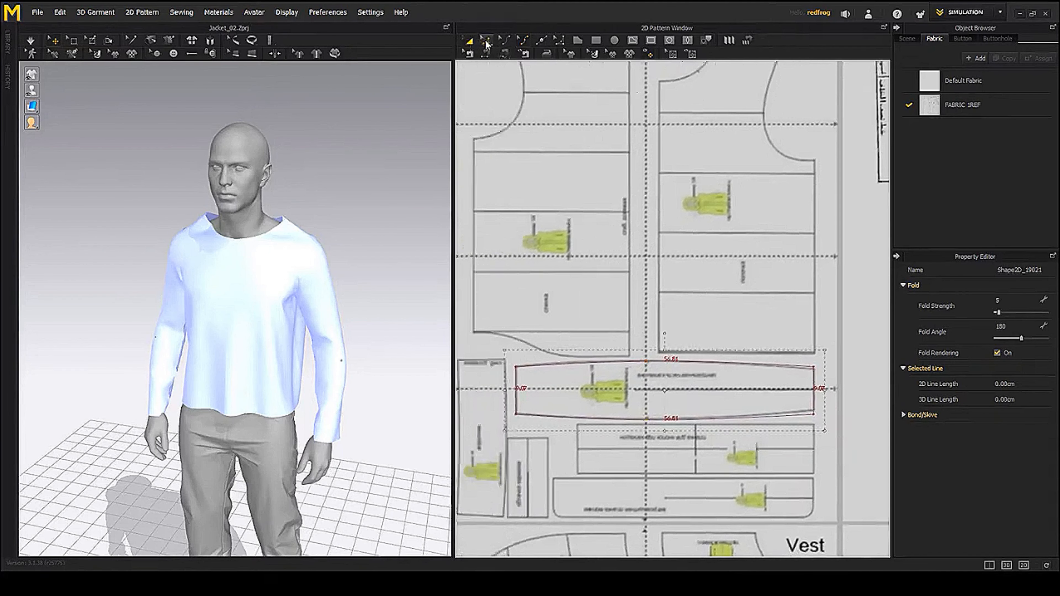
scroll(763, 397, up, 3)
drag(762, 322, 745, 322)
key(ctrl+z)
scroll(774, 328, up, 3)
drag(745, 499, 745, 483)
- Clone the traced hood side and central strip as patterns and place them outside the reference rectangle
scroll(733, 453, down, 6)
middle_drag(707, 414, 703, 371)
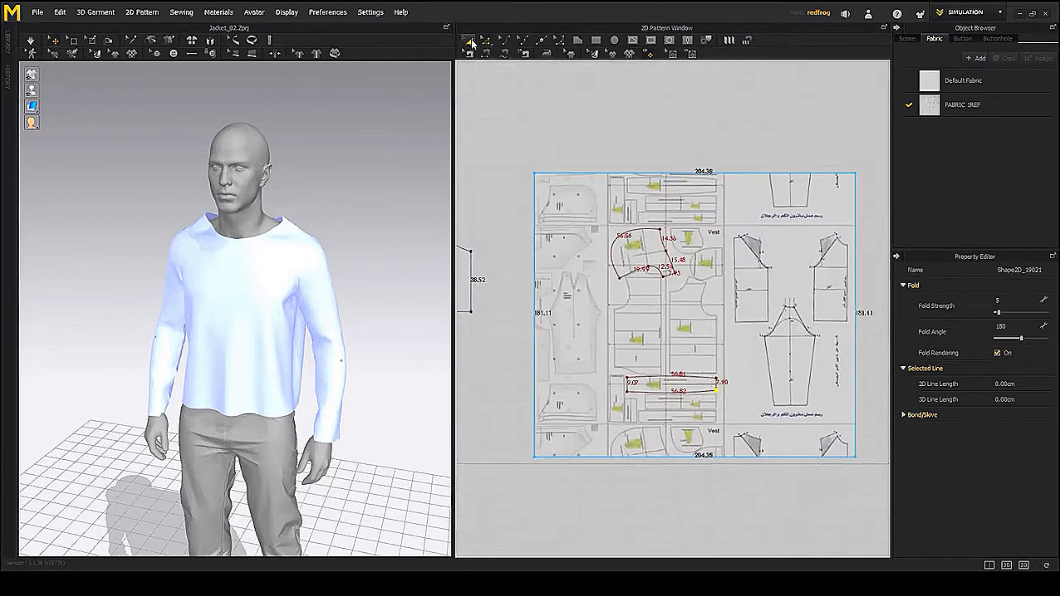
click(624, 248)
shift+click(701, 389)
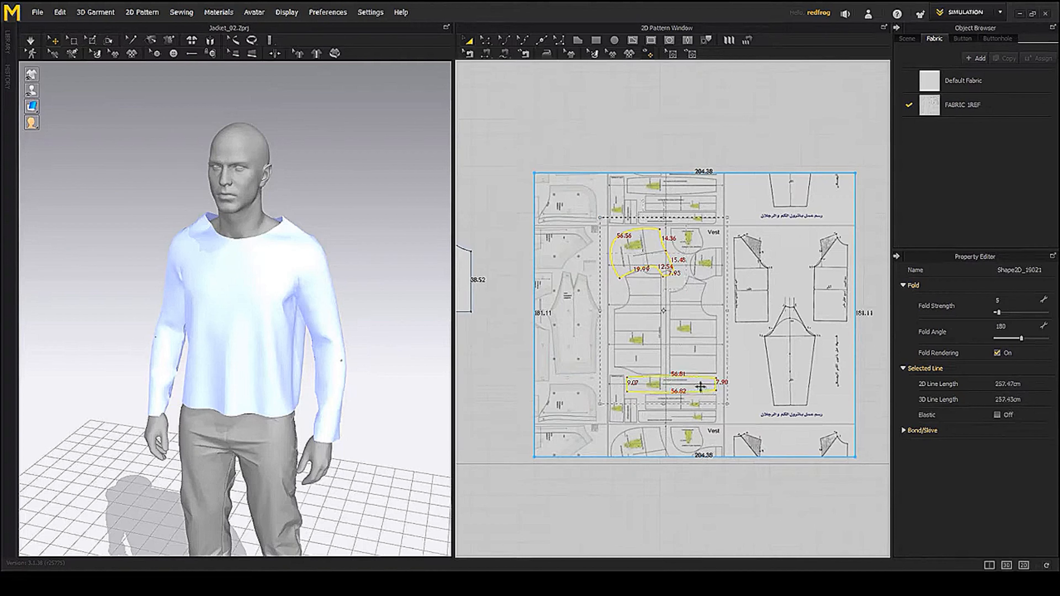
right_click(701, 388)
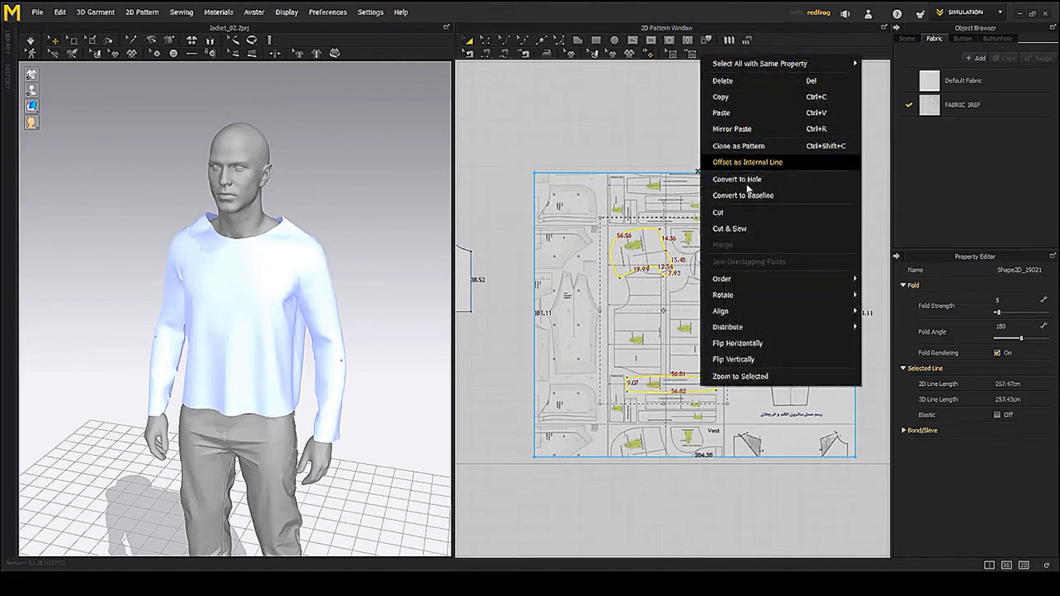
click(751, 146)
middle_drag(782, 265, 656, 261)
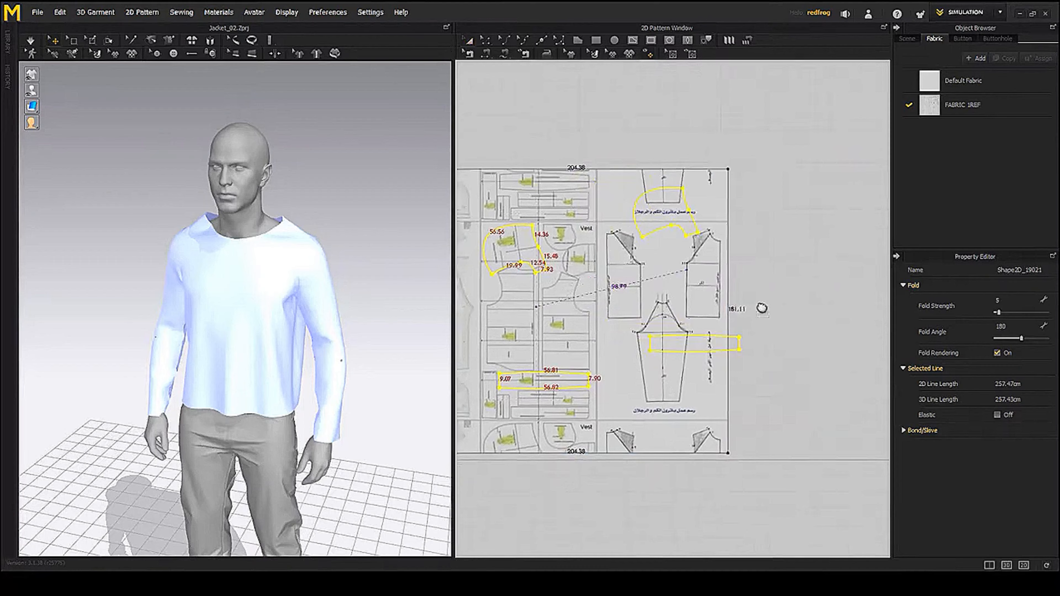
click(821, 341)
- Delete the reference rectangle and move the two cloned hood pieces next to the jacket's body pieces
click(664, 296)
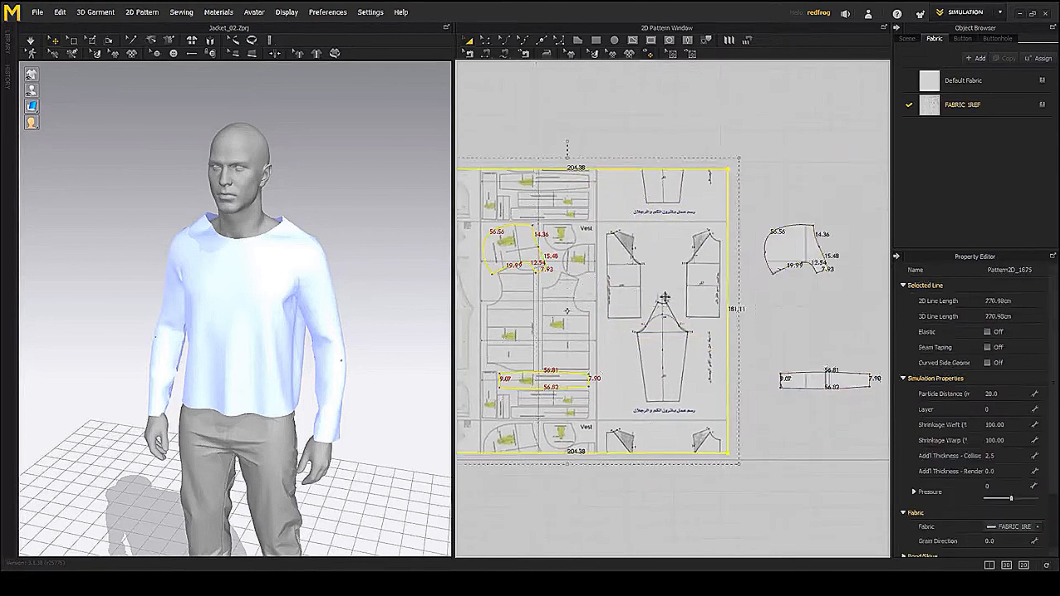
key(Delete)
scroll(747, 330, down, 1)
scroll(747, 326, down, 3)
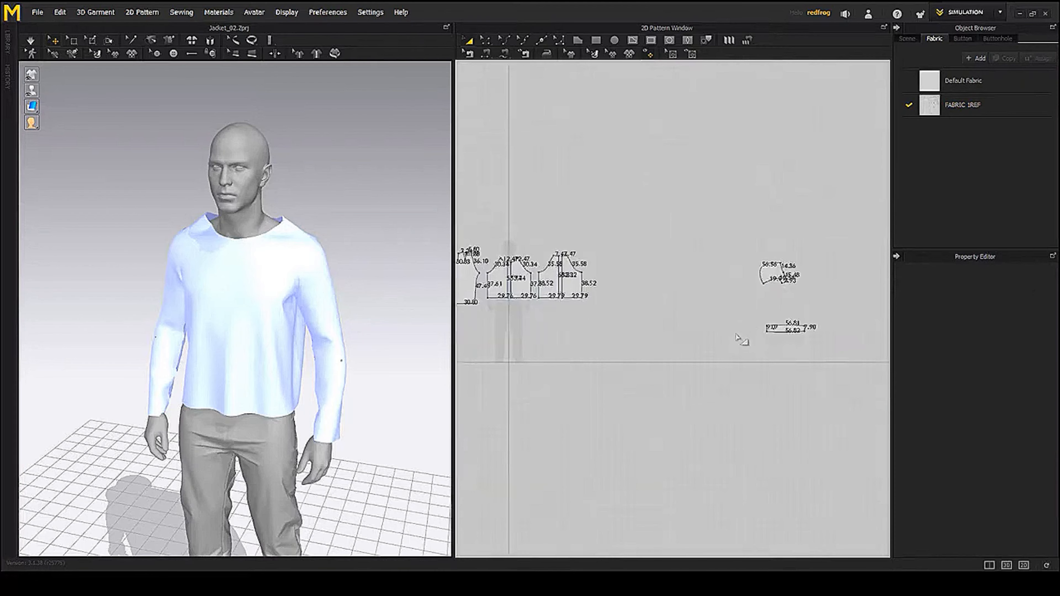
click(798, 272)
shift+click(809, 321)
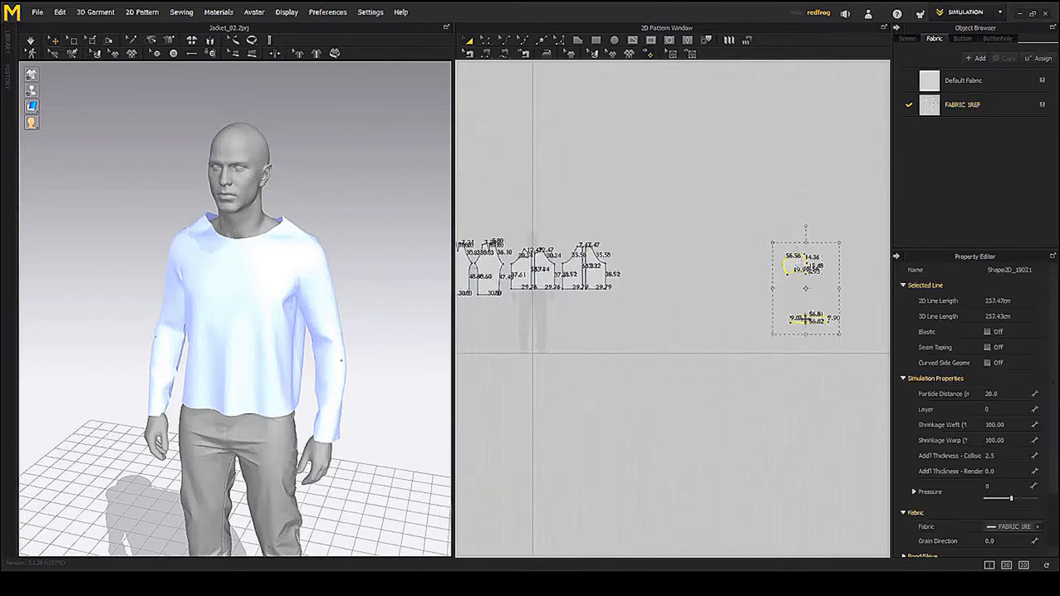
shift+drag(809, 321, 649, 308)
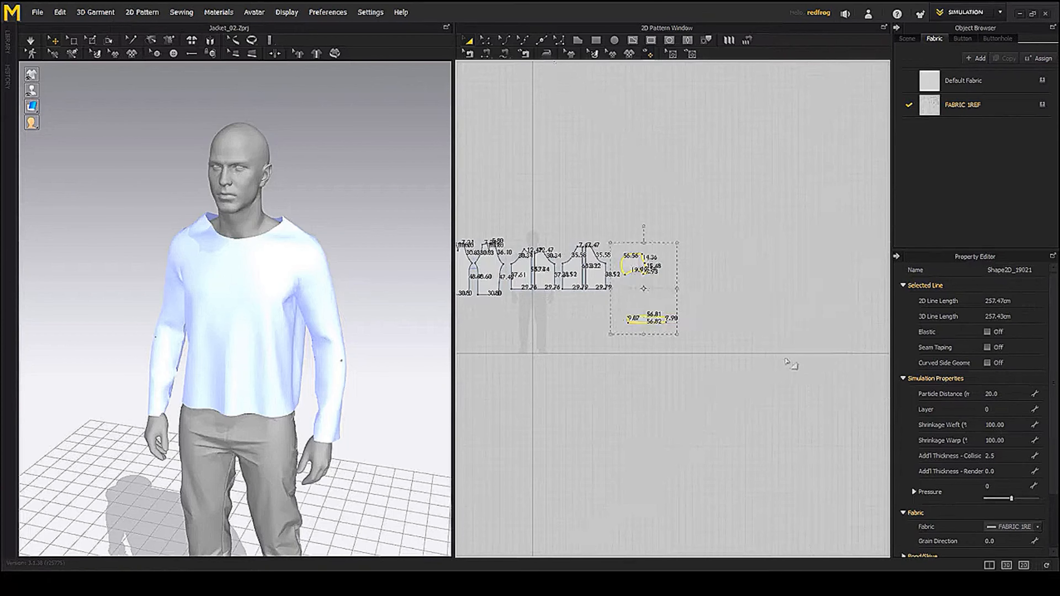
- Assign Default Fabric to both hood pieces and move the hood side above the jacket body pieces
click(1015, 528)
click(1016, 518)
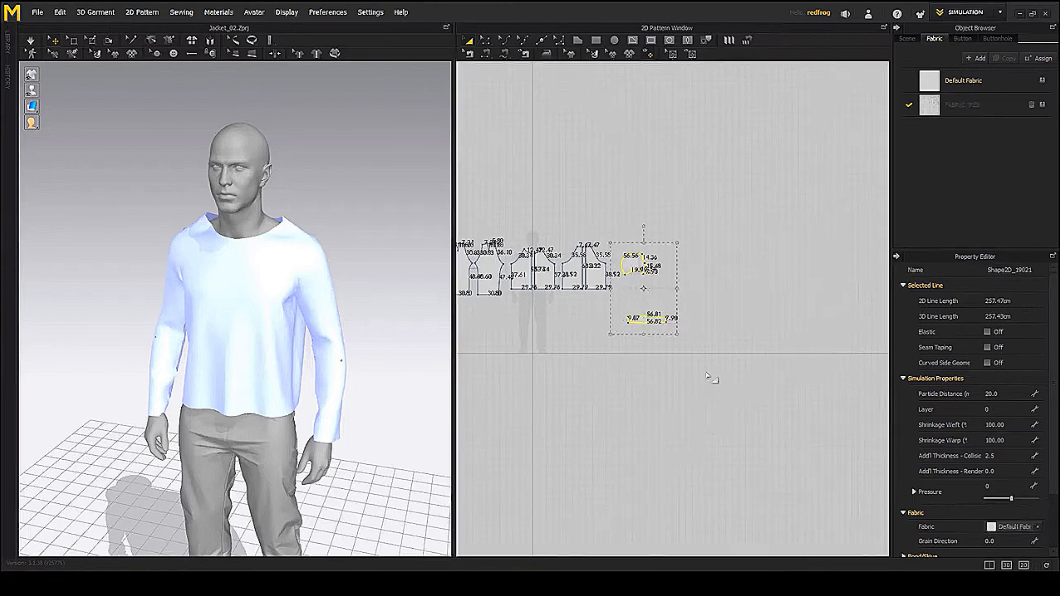
scroll(708, 291, up, 3)
middle_drag(598, 249, 759, 317)
click(746, 207)
drag(735, 284, 624, 194)
middle_drag(619, 215, 747, 266)
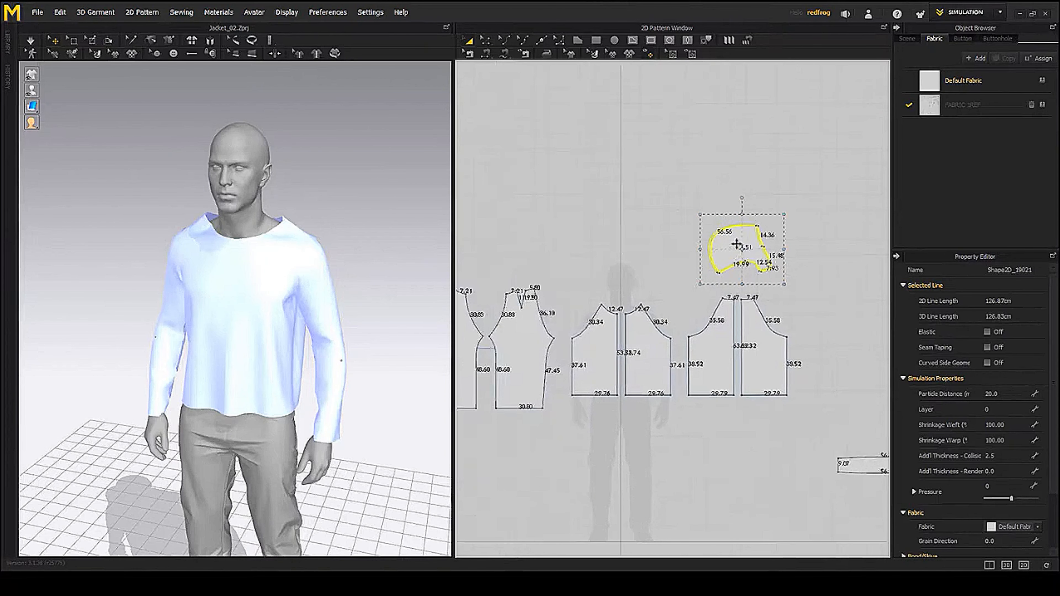
- Rotate the hood side until its neckline edge is at the bottom and place it beside the avatar silhouette's head
drag(736, 243, 613, 242)
scroll(629, 234, up, 3)
middle_drag(633, 239, 667, 240)
drag(640, 191, 685, 217)
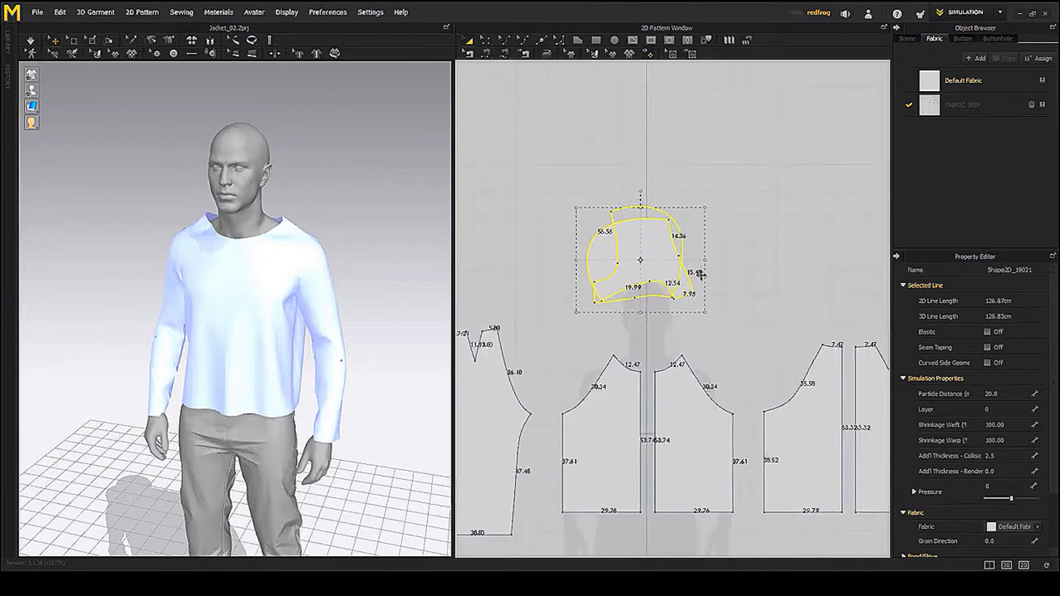
drag(701, 276, 701, 274)
scroll(630, 289, up, 5)
middle_drag(593, 310, 677, 270)
scroll(705, 314, down, 3)
scroll(701, 292, down, 4)
scroll(693, 293, down, 1)
drag(613, 258, 565, 287)
- Rotate the central strip upright with its wider end down and centre it above the front neckline in the 2D layout
scroll(635, 296, down, 3)
middle_drag(688, 300, 658, 254)
drag(764, 373, 612, 212)
scroll(613, 219, up, 6)
middle_drag(612, 219, 686, 228)
middle_drag(721, 196, 696, 204)
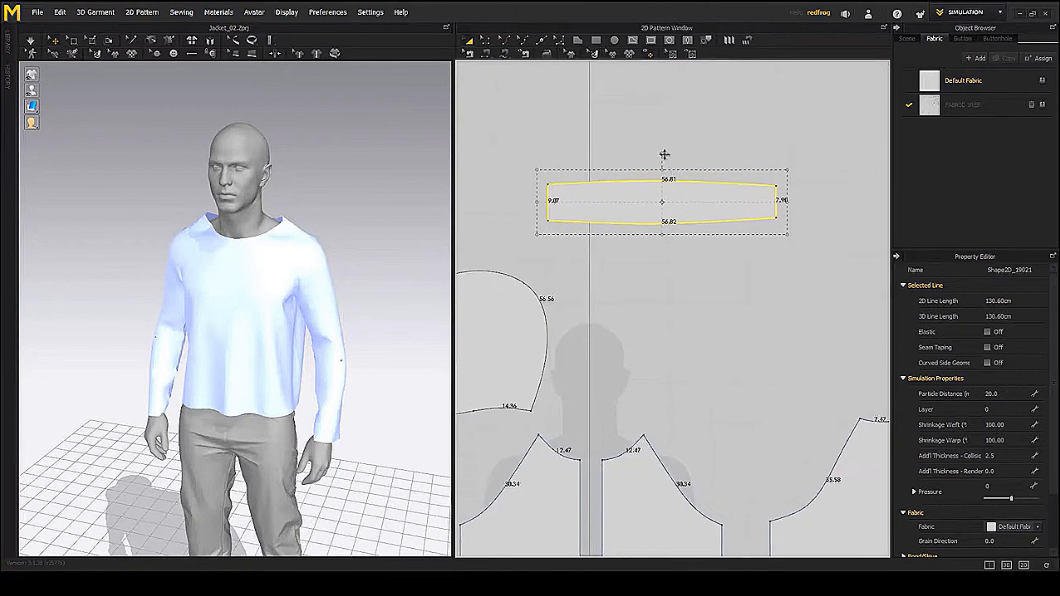
drag(662, 154, 703, 212)
middle_drag(677, 235, 663, 261)
drag(642, 86, 581, 371)
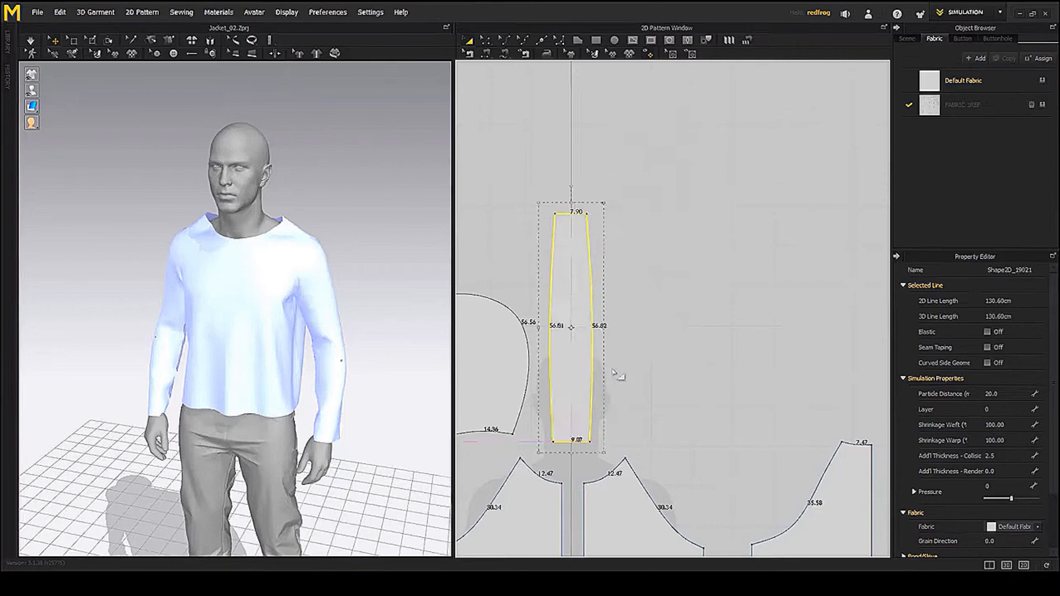
- Move the hood side close to the avatar in the 3D scene
scroll(690, 320, down, 3)
scroll(375, 246, down, 6)
right_drag(335, 374, 390, 402)
middle_drag(390, 403, 263, 402)
click(361, 332)
drag(361, 333, 133, 346)
scroll(133, 346, up, 4)
middle_drag(138, 342, 296, 334)
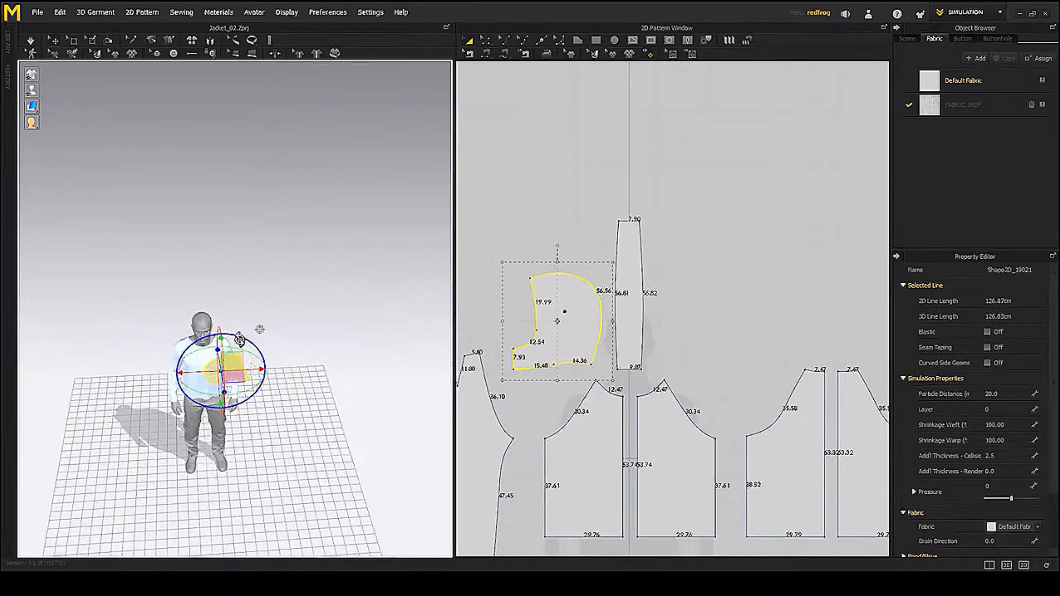
- Turn the hood side and raise it to head height next to the avatar in 3D
right_drag(273, 393, 228, 347)
drag(228, 346, 268, 311)
right_drag(211, 359, 166, 320)
drag(166, 301, 166, 242)
middle_drag(184, 259, 191, 266)
drag(200, 285, 245, 288)
- Fine-tune the hood side's height and angle so it stands beside the left side of the avatar's head
scroll(250, 334, up, 3)
right_drag(325, 376, 292, 375)
scroll(250, 293, up, 2)
middle_drag(234, 271, 263, 323)
drag(257, 317, 256, 290)
right_drag(248, 342, 283, 347)
drag(256, 334, 258, 347)
right_drag(221, 353, 265, 361)
drag(305, 308, 297, 308)
scroll(742, 403, down, 5)
scroll(683, 381, up, 5)
- Bring the central strip next to the avatar in 3D and raise it to head height
click(743, 336)
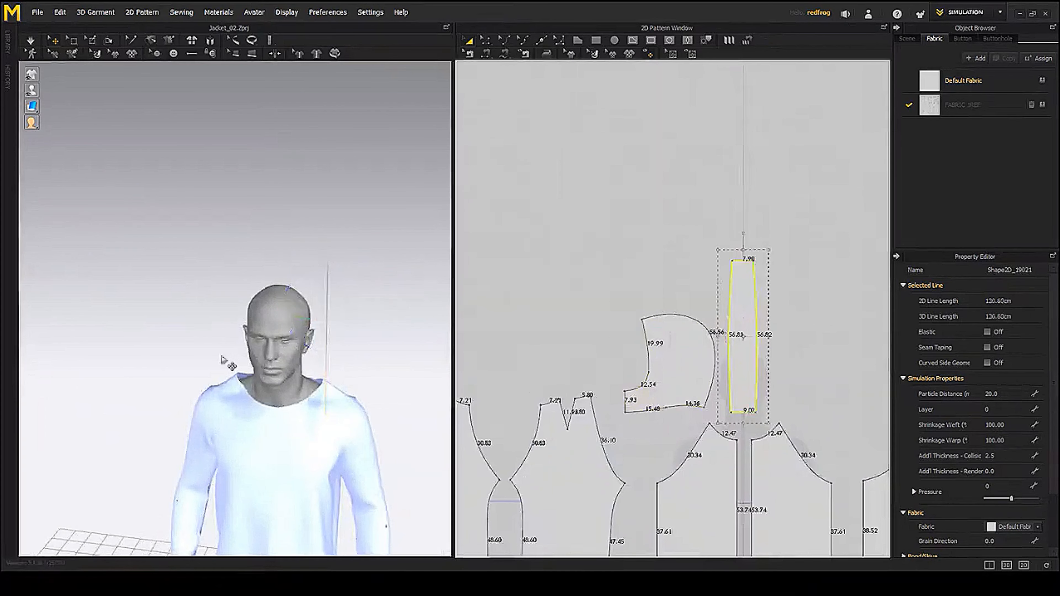
scroll(225, 360, down, 5)
middle_drag(294, 414, 164, 381)
drag(370, 382, 105, 363)
scroll(125, 363, up, 3)
middle_drag(125, 363, 255, 415)
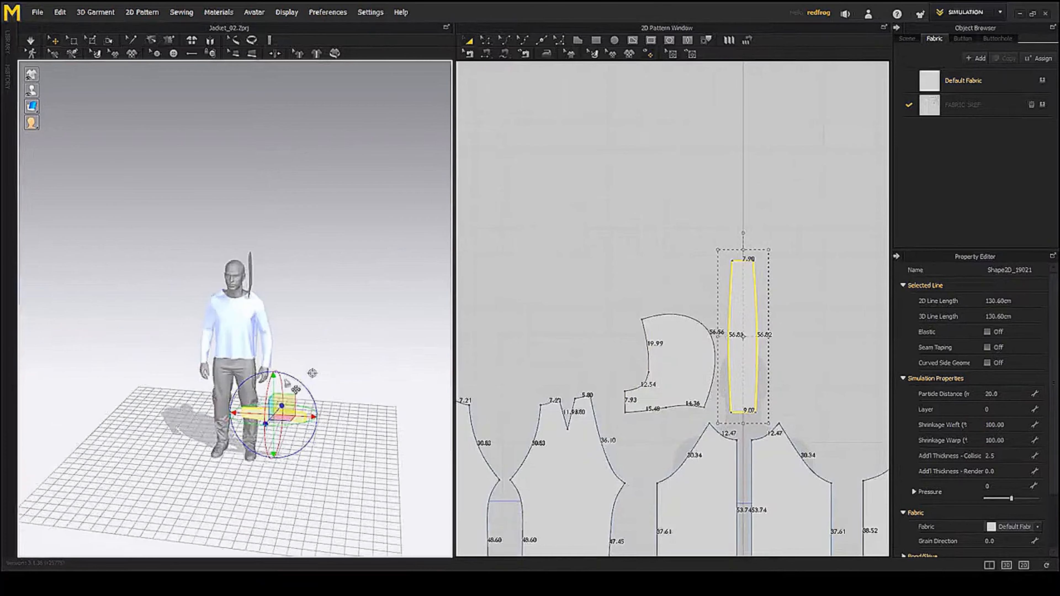
drag(265, 379, 265, 241)
- Rotate the central strip in 3D so it stands upright
scroll(264, 241, up, 5)
middle_drag(350, 256, 276, 334)
drag(276, 334, 322, 315)
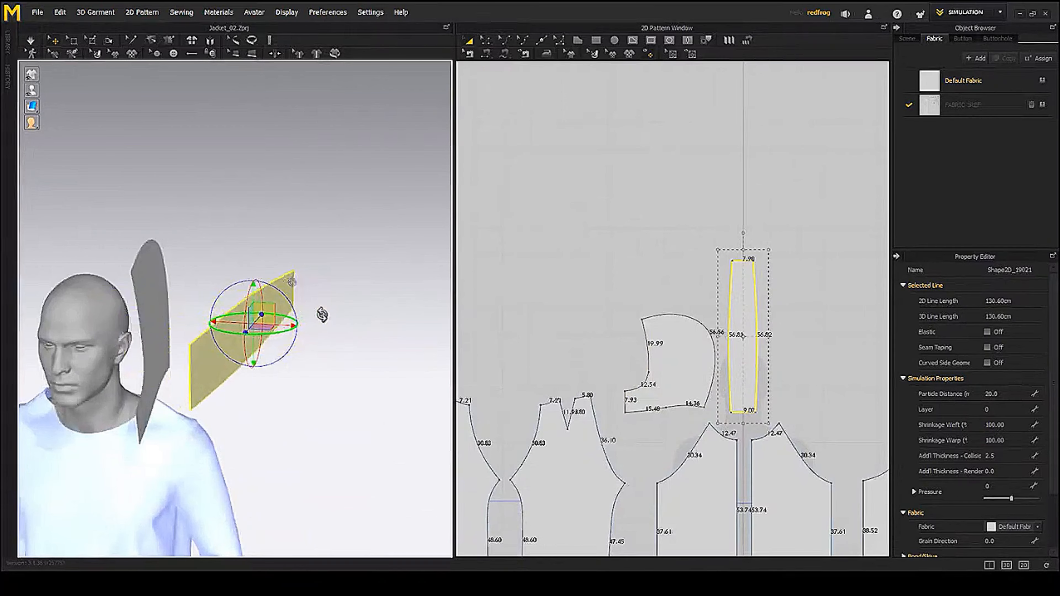
right_drag(322, 314, 267, 371)
scroll(268, 371, down, 3)
middle_drag(268, 372, 412, 399)
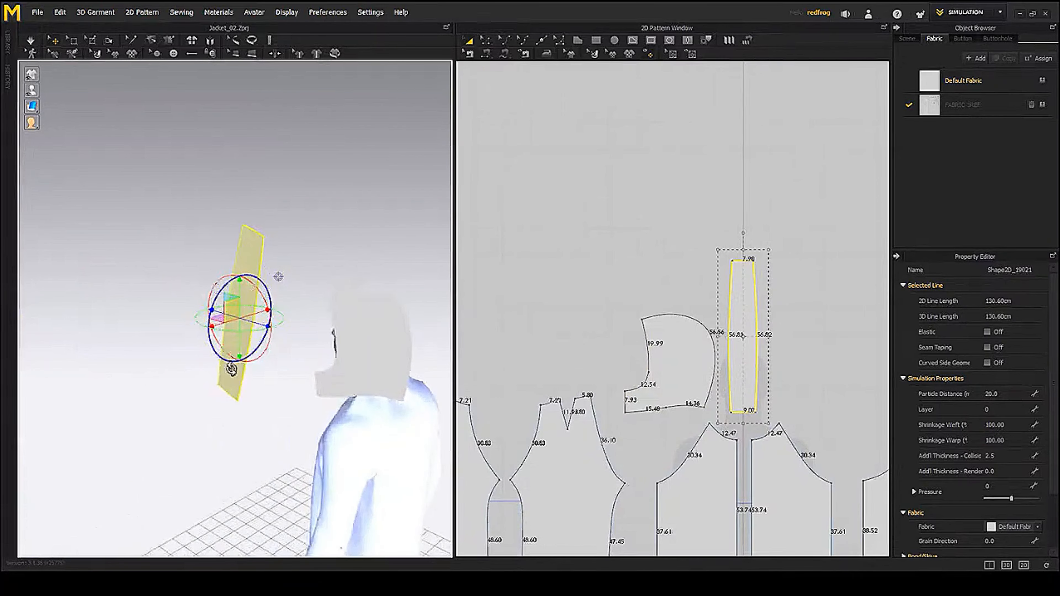
right_drag(231, 369, 367, 287)
drag(367, 287, 343, 271)
scroll(343, 271, down, 4)
- Adjust the upright strip's rotation so its flat face is parallel to the avatar's back
right_drag(343, 270, 272, 312)
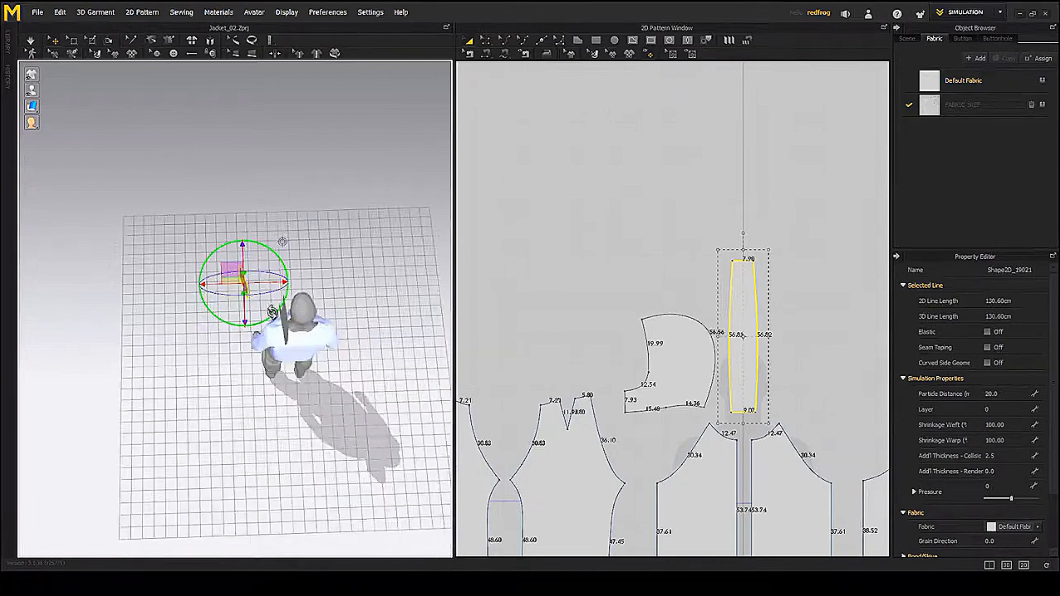
drag(280, 259, 284, 278)
right_drag(284, 278, 246, 294)
scroll(246, 294, up, 3)
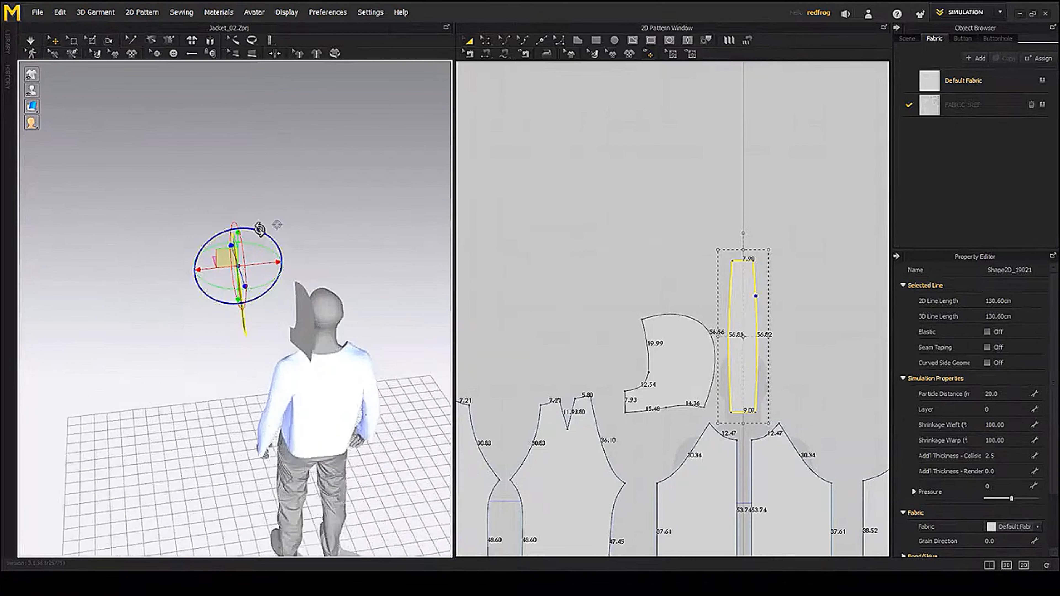
drag(258, 228, 264, 236)
right_drag(263, 236, 262, 336)
drag(284, 289, 298, 242)
right_drag(299, 242, 234, 269)
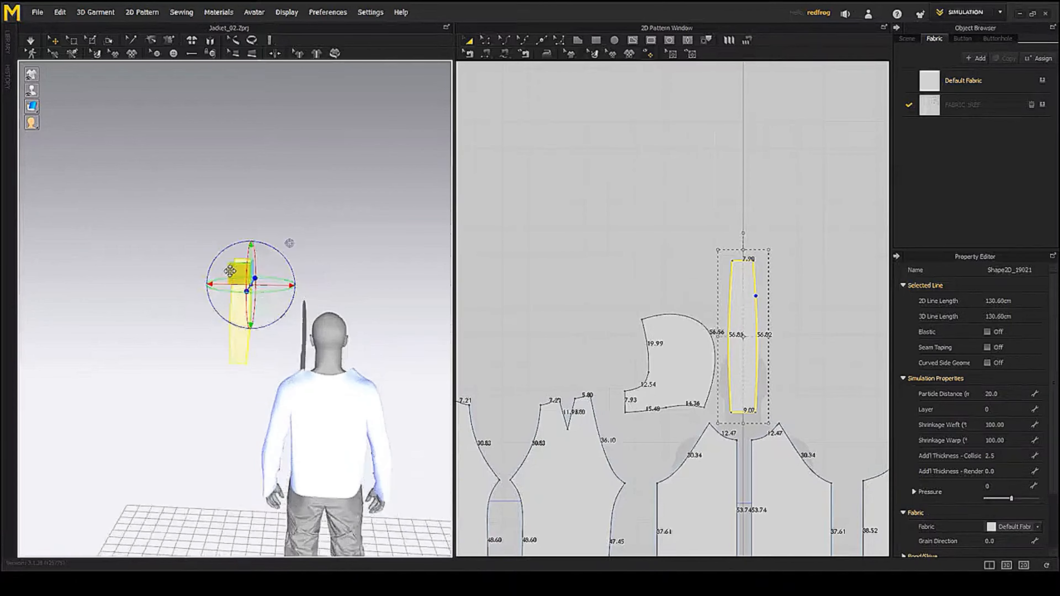
- Move the central strip behind the avatar's head and tilt it slightly to follow the hood side's back edge
drag(238, 273, 325, 294)
right_drag(325, 294, 355, 346)
drag(269, 311, 356, 309)
scroll(356, 310, up, 3)
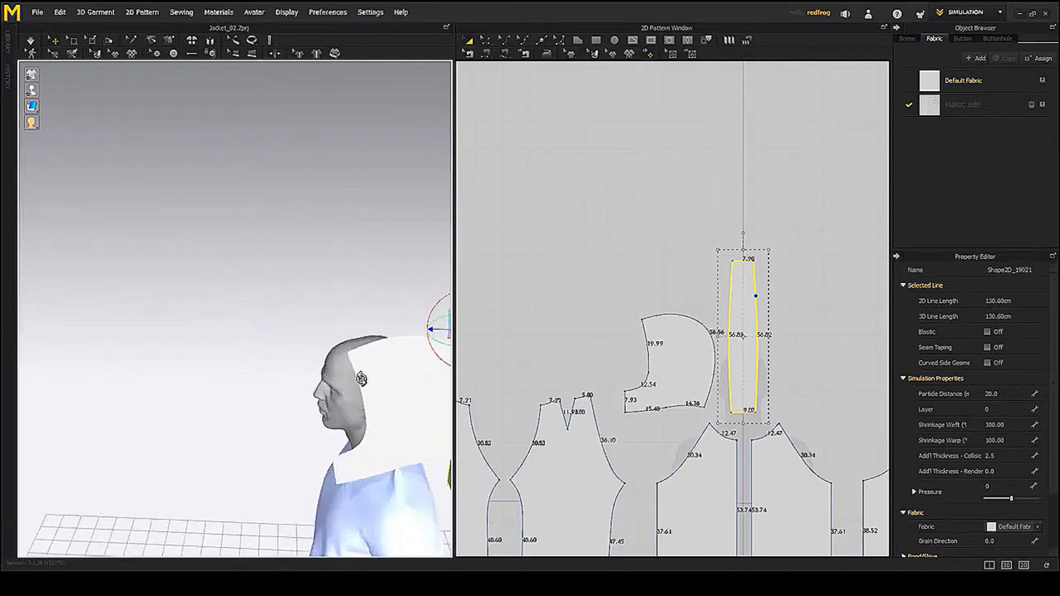
right_drag(410, 318, 309, 267)
drag(321, 214, 347, 188)
right_drag(217, 334, 348, 199)
- Shift the hood side slightly forward along the avatar's head in 3D
click(249, 260)
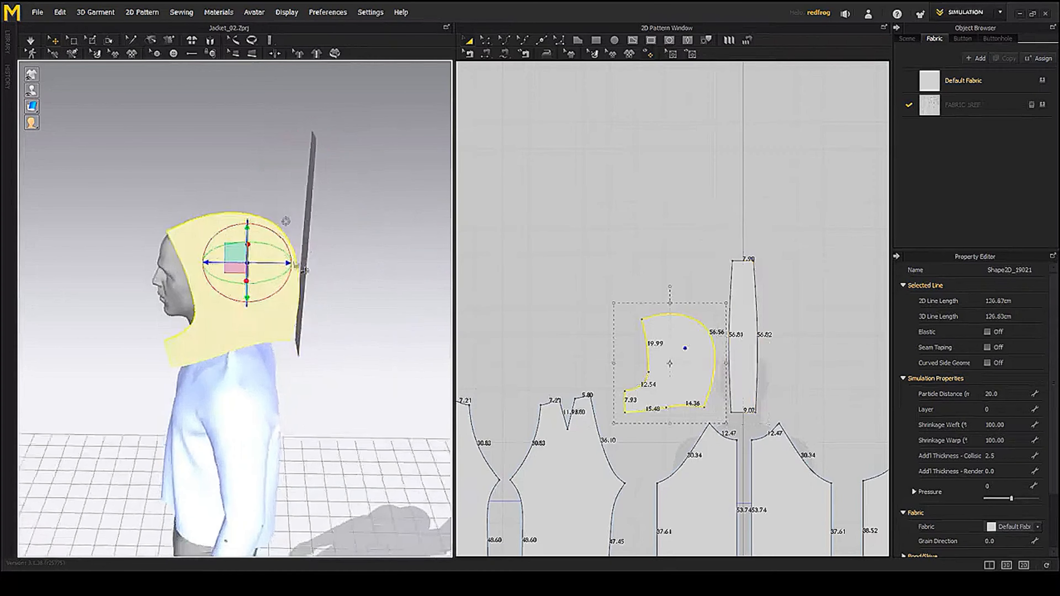
drag(295, 262, 269, 261)
right_drag(255, 251, 332, 239)
middle_drag(332, 238, 314, 222)
scroll(676, 446, up, 2)
- Select the central strip's lower edge and compare its length with the back neckline edges
middle_drag(675, 446, 561, 378)
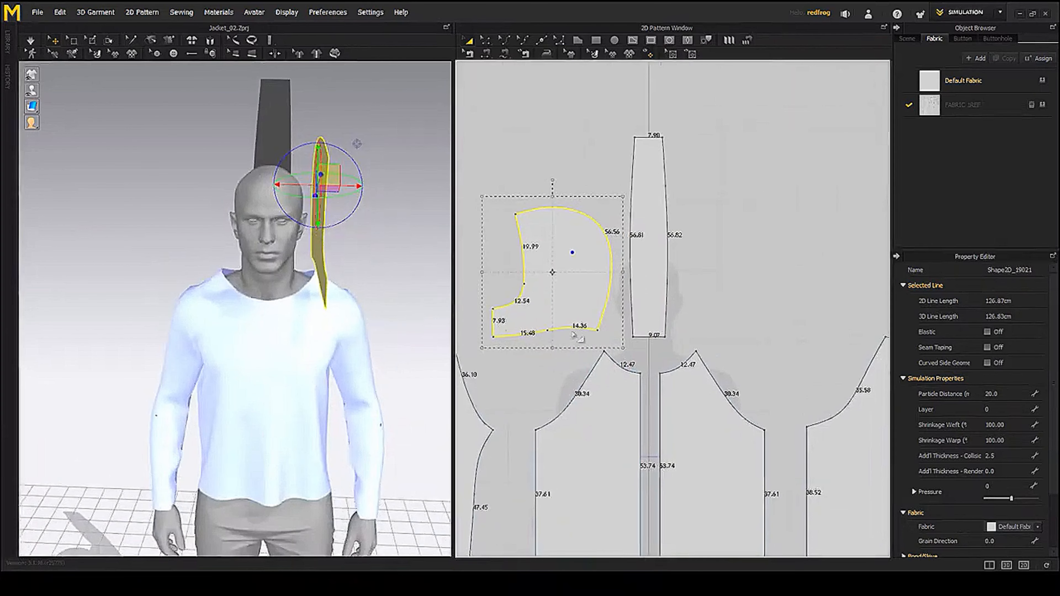
middle_drag(580, 341, 484, 261)
middle_drag(663, 299, 644, 293)
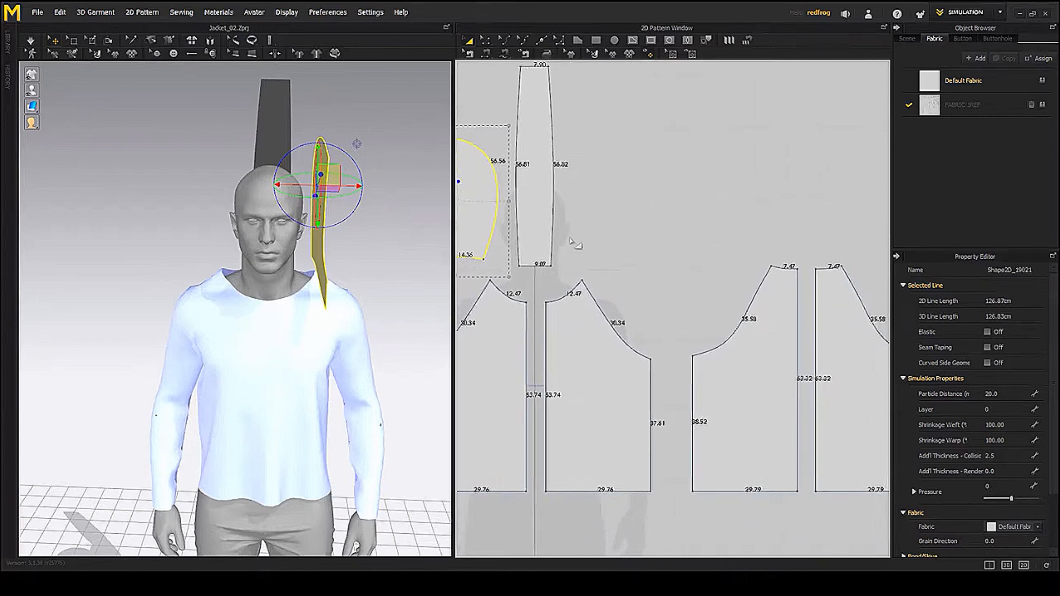
click(573, 242)
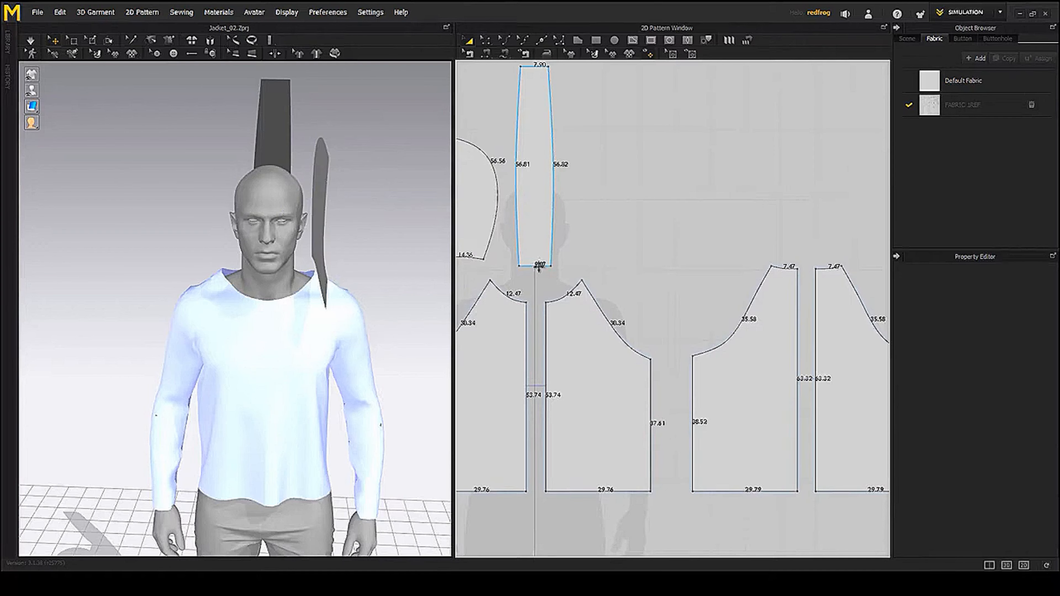
middle_drag(538, 266, 539, 267)
click(478, 38)
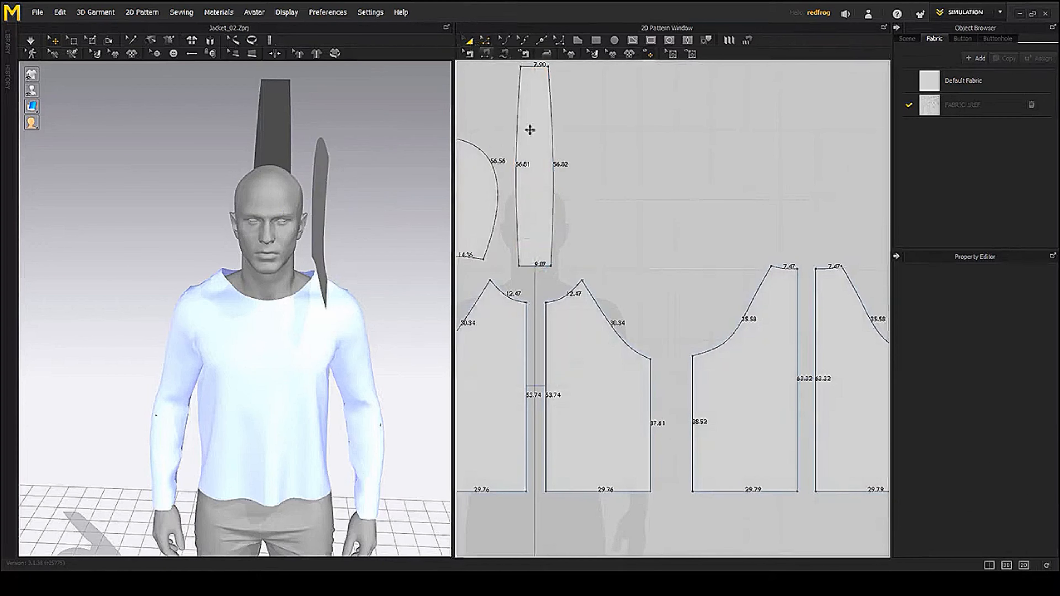
click(485, 40)
click(543, 264)
middle_drag(757, 308, 735, 307)
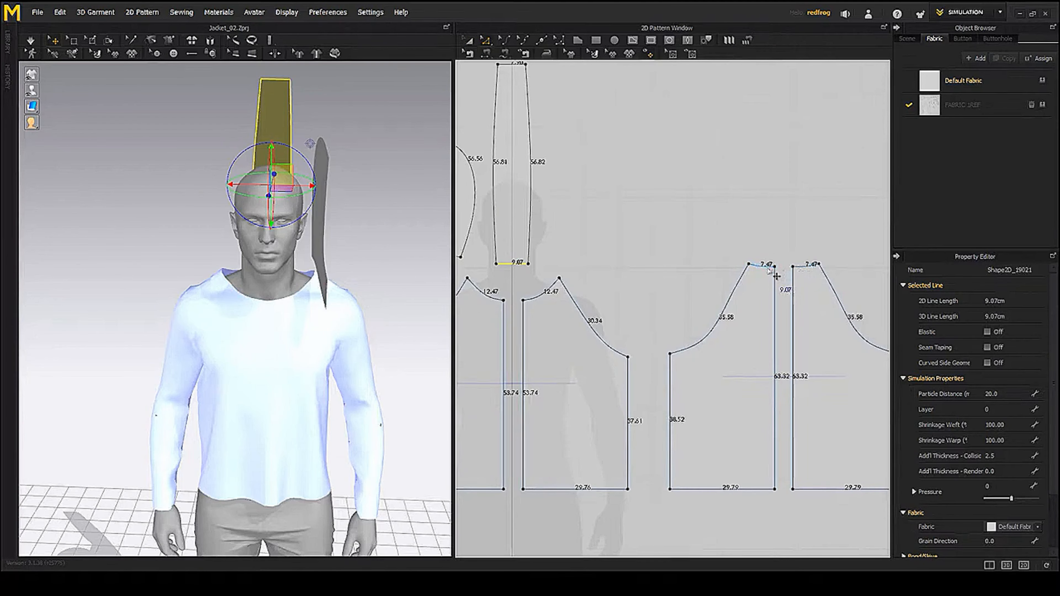
middle_drag(627, 303, 648, 315)
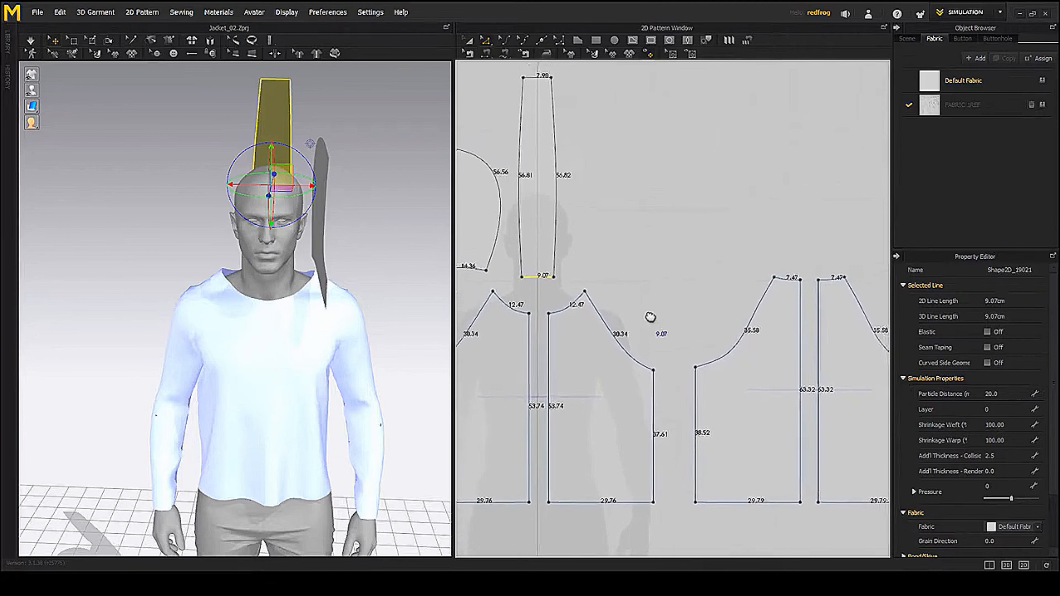
- Move the central strip above the neckline between the two back pieces in the 2D layout and deselect it
key(a)
click(526, 117)
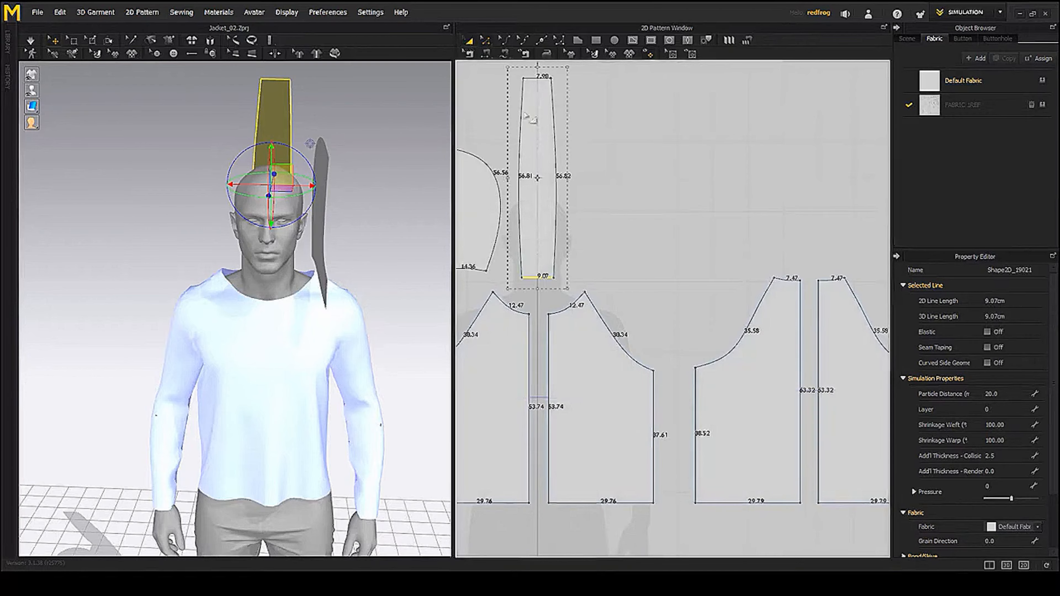
drag(547, 194, 819, 196)
scroll(821, 301, up, 4)
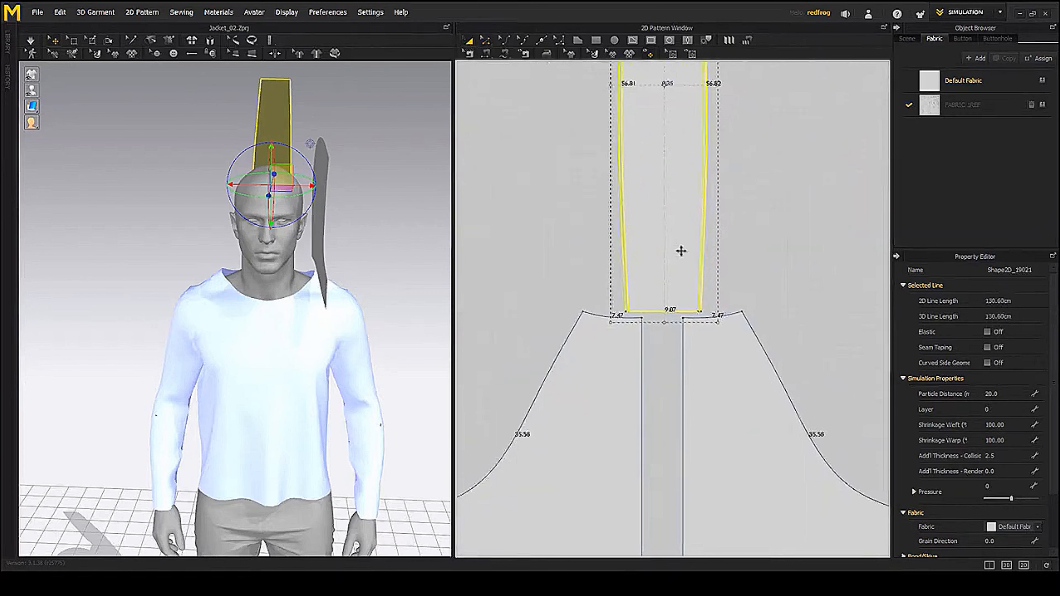
scroll(679, 244, down, 3)
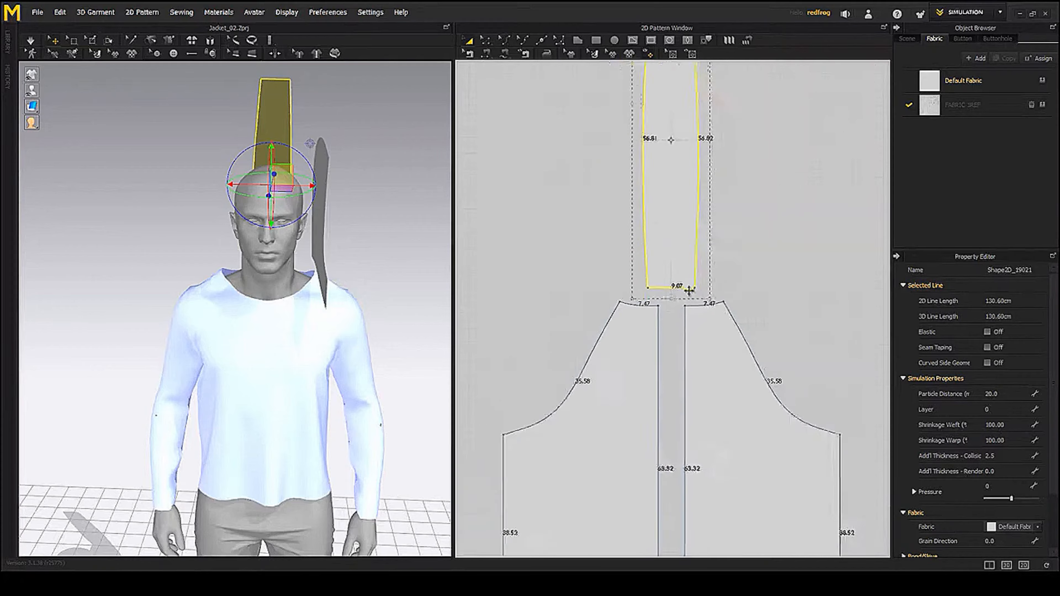
scroll(678, 307, down, 6)
middle_drag(588, 306, 660, 304)
scroll(667, 317, up, 4)
scroll(617, 315, down, 3)
click(682, 289)
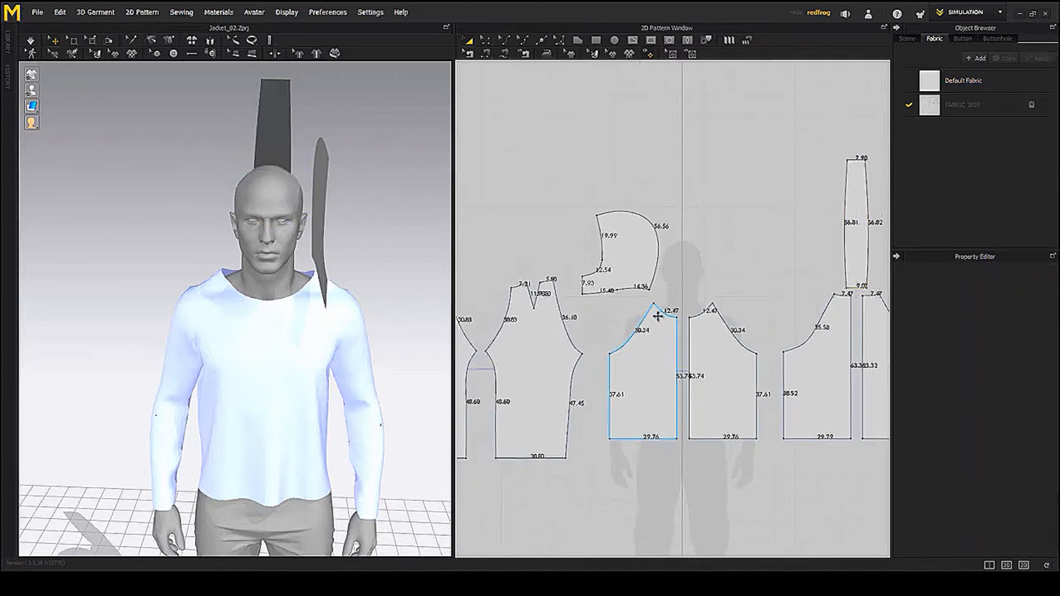
- Measure the combined length of the left front neckline and the two short top edges of the neighbouring sleeve
scroll(660, 316, up, 3)
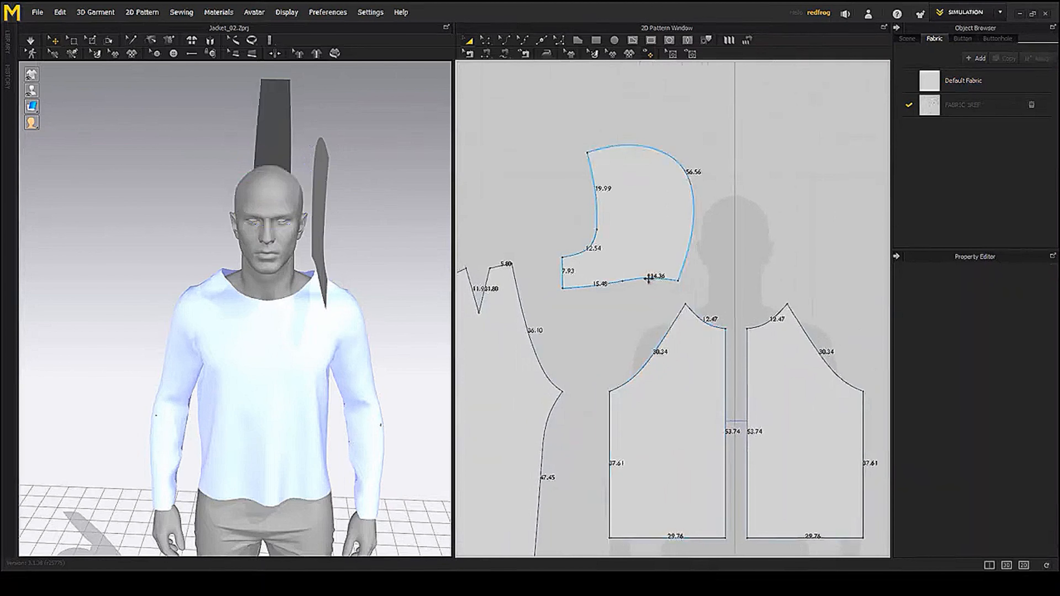
click(485, 40)
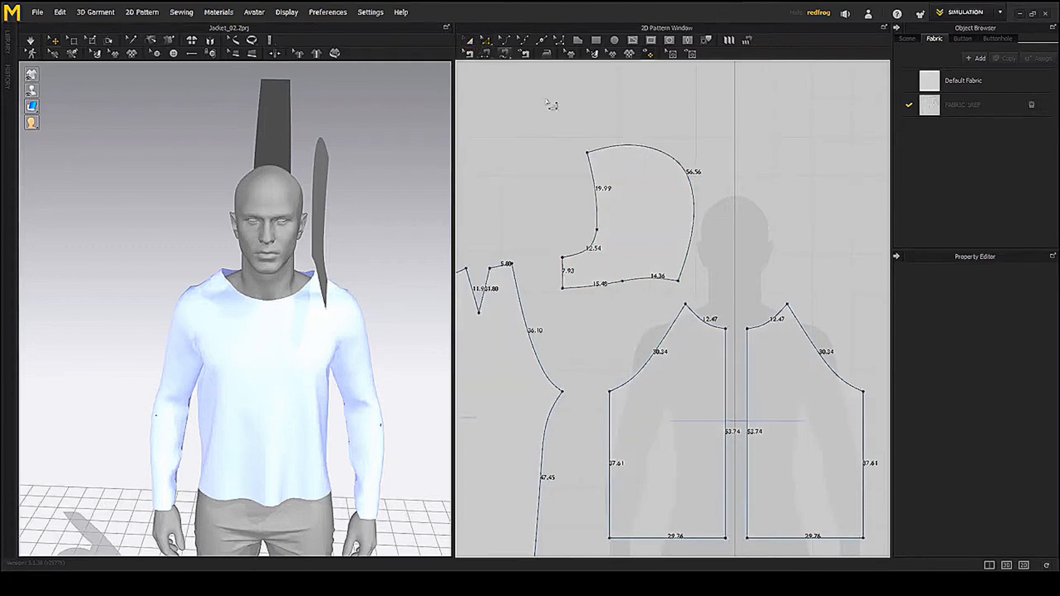
click(711, 327)
middle_drag(700, 313, 729, 306)
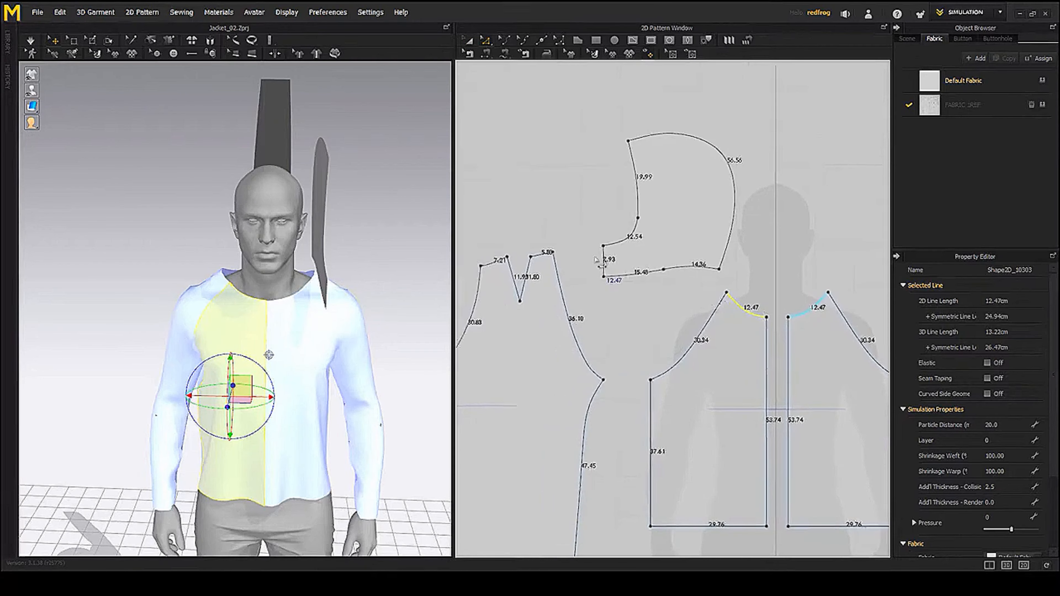
shift+click(542, 254)
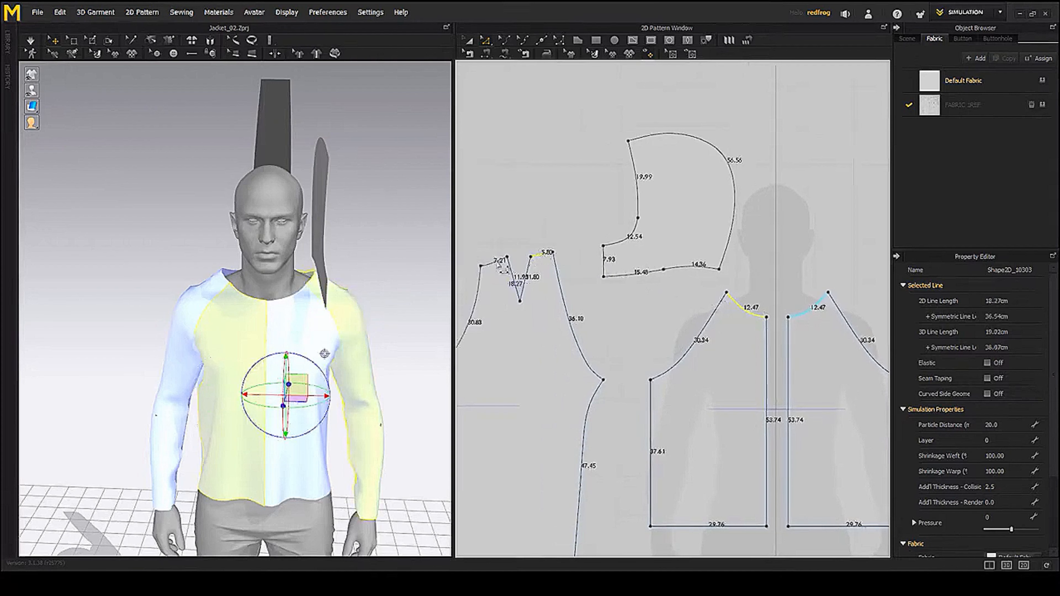
shift+click(499, 263)
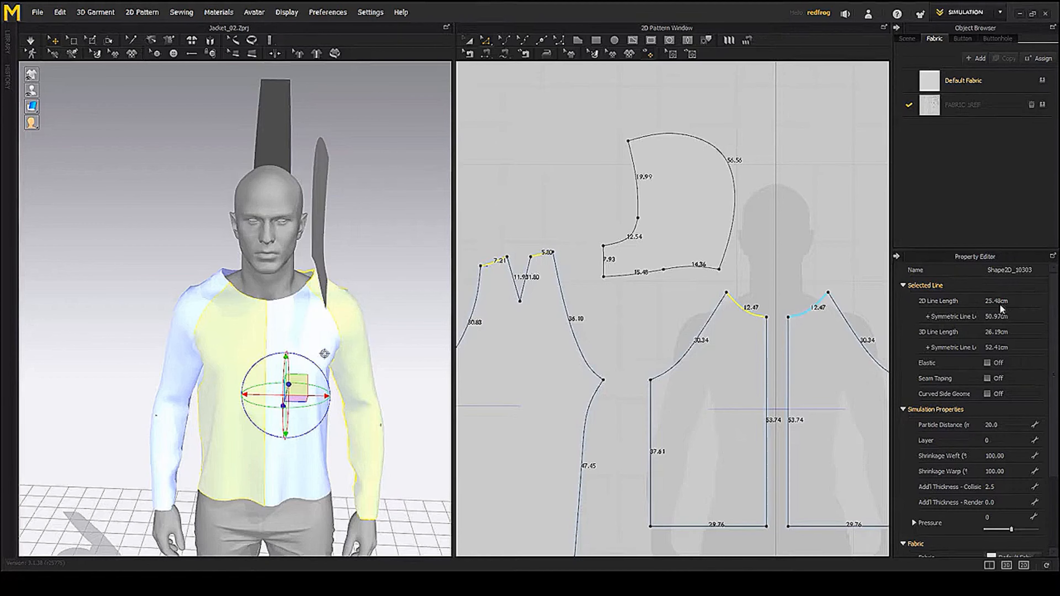
middle_drag(648, 298, 654, 303)
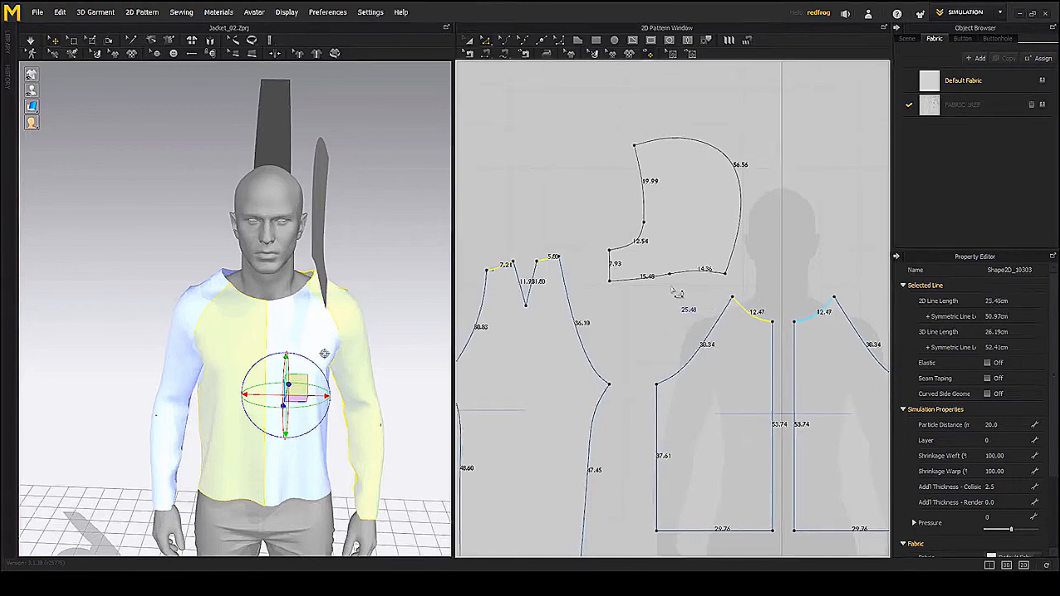
- Measure the combined length of the hood side's two neckline edges and inspect the strip's lower edge above the back neckline
click(687, 272)
shift+click(655, 277)
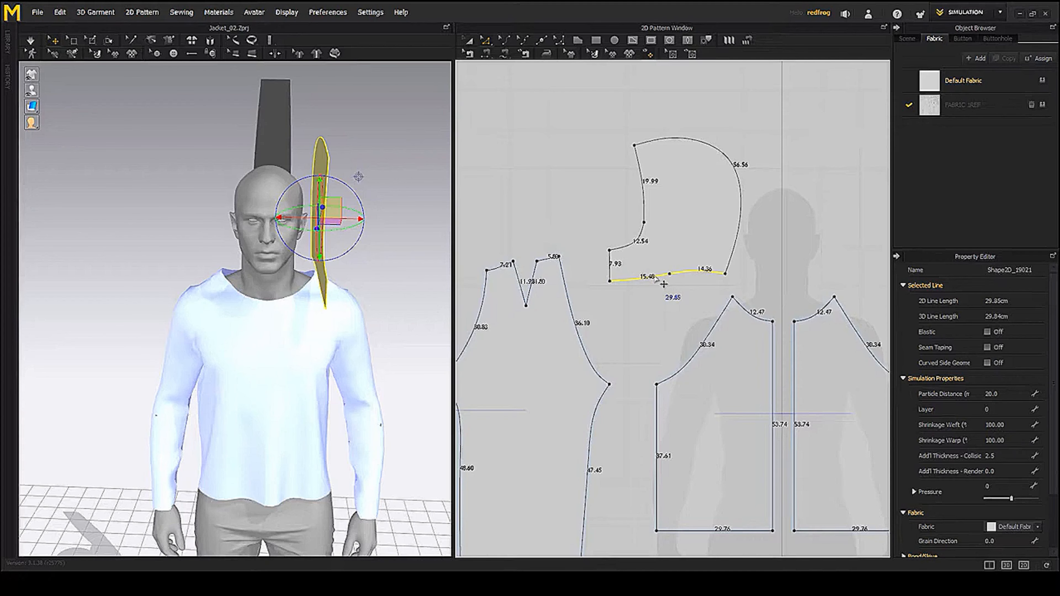
middle_drag(634, 302, 635, 314)
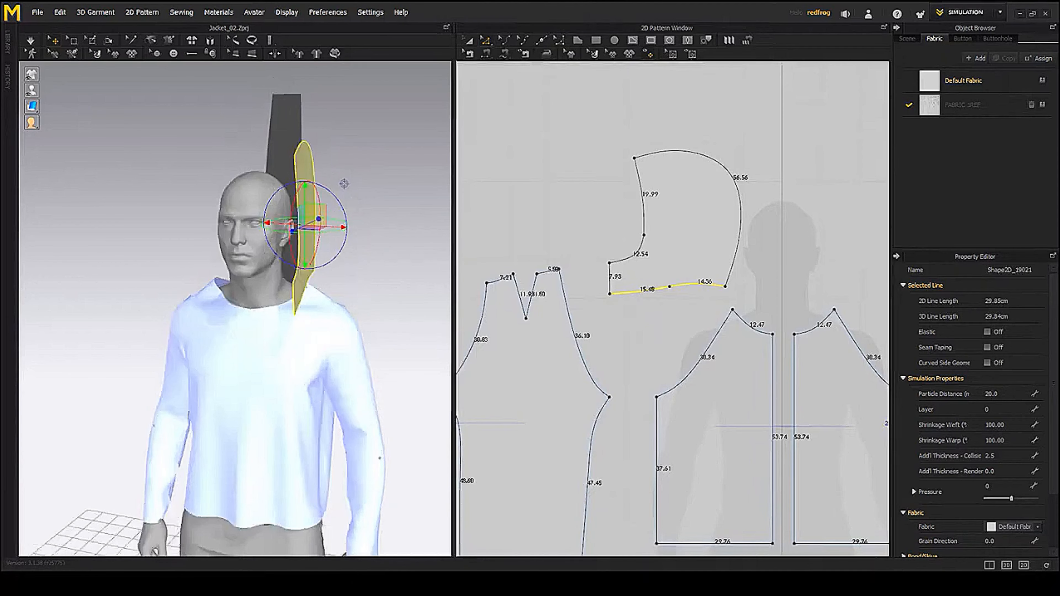
middle_drag(685, 332, 556, 324)
scroll(540, 311, down, 3)
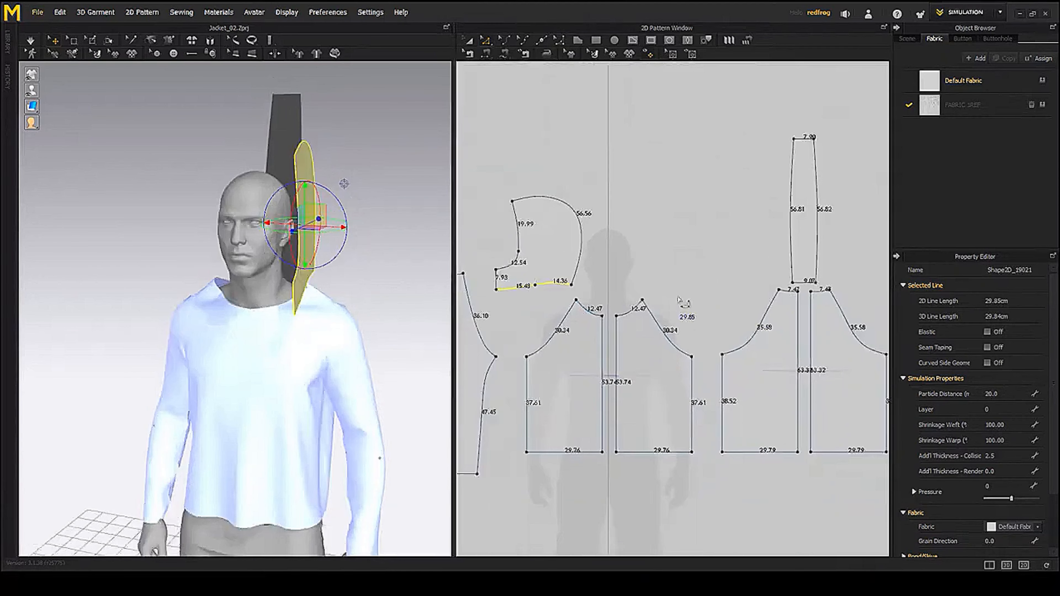
middle_drag(785, 280, 586, 290)
scroll(624, 290, up, 5)
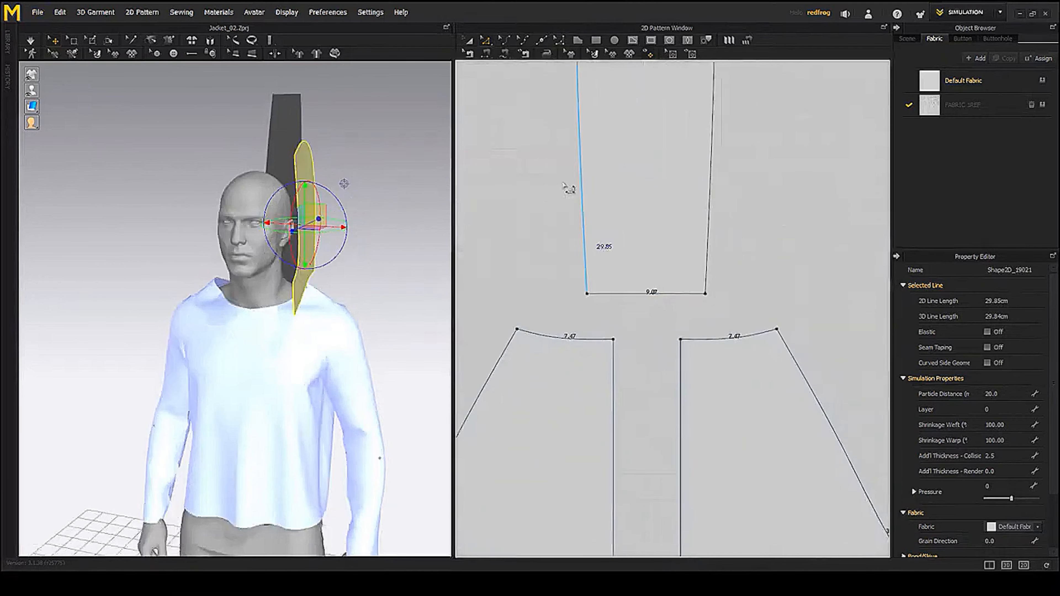
- Compare the length of the left back piece's neckline edge with the central strip's lower edge
click(485, 40)
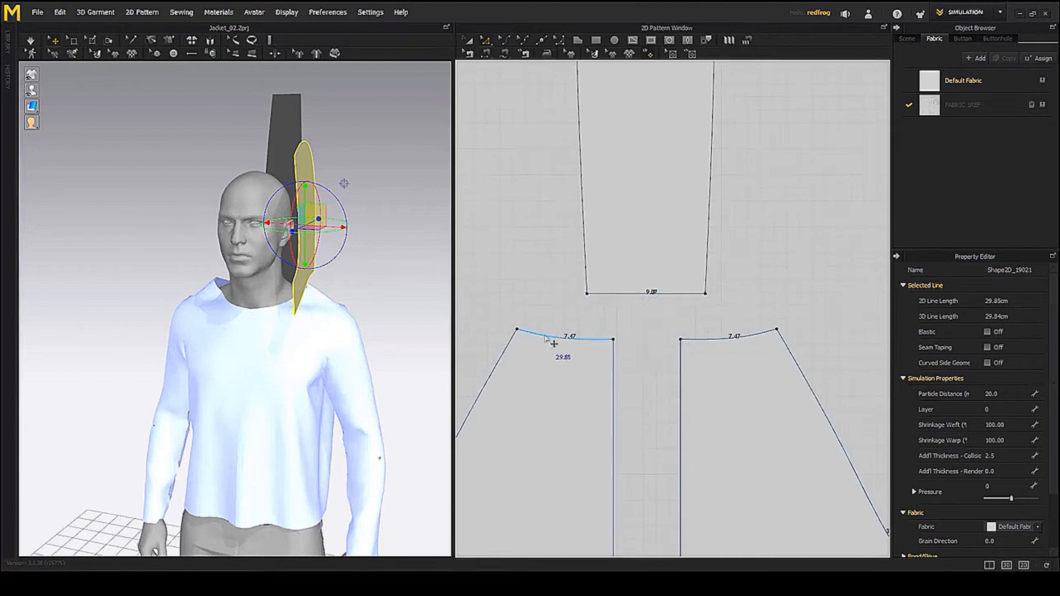
click(563, 339)
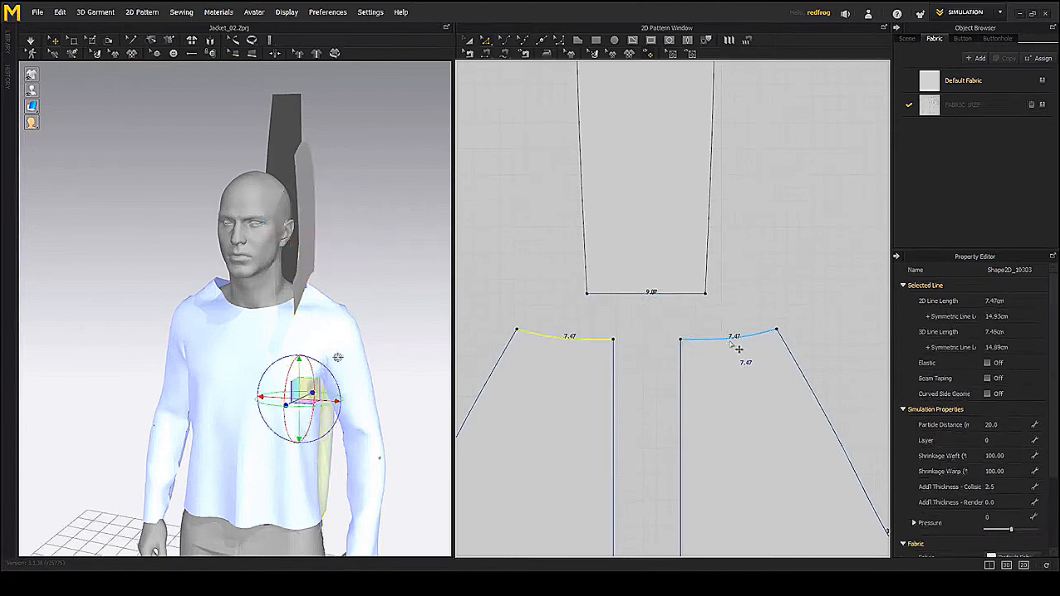
click(649, 294)
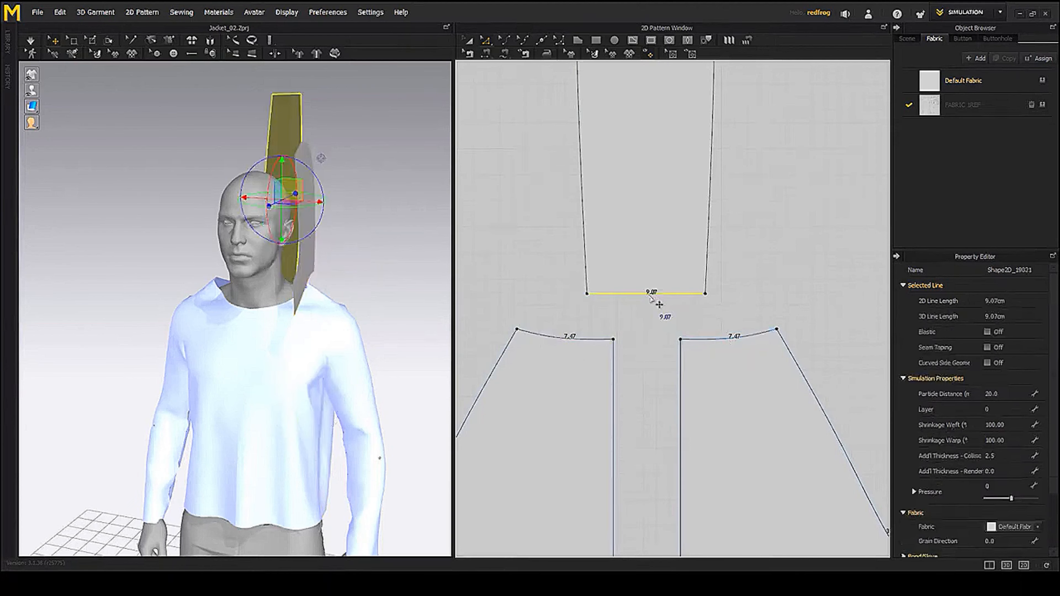
- Split the central strip's lower edge uniformly into 2 segments
click(801, 296)
right_click(653, 300)
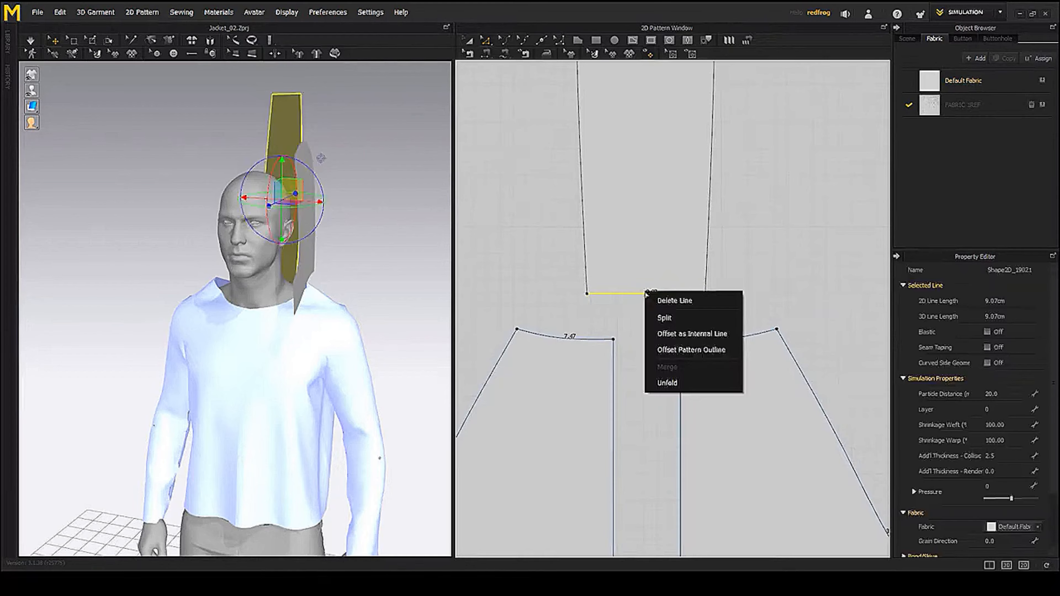
click(675, 320)
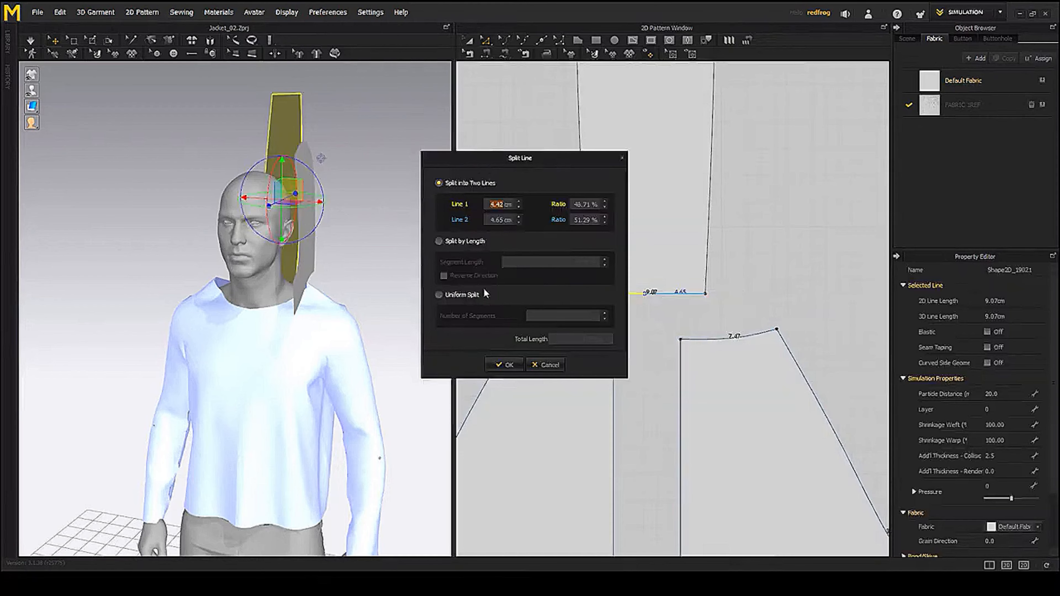
click(439, 294)
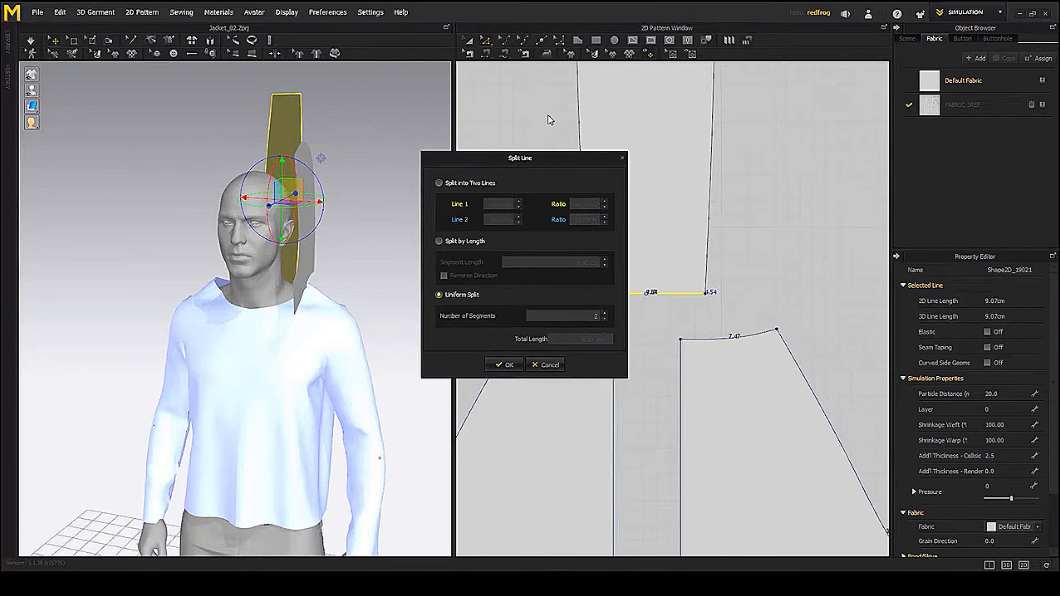
drag(525, 160, 452, 166)
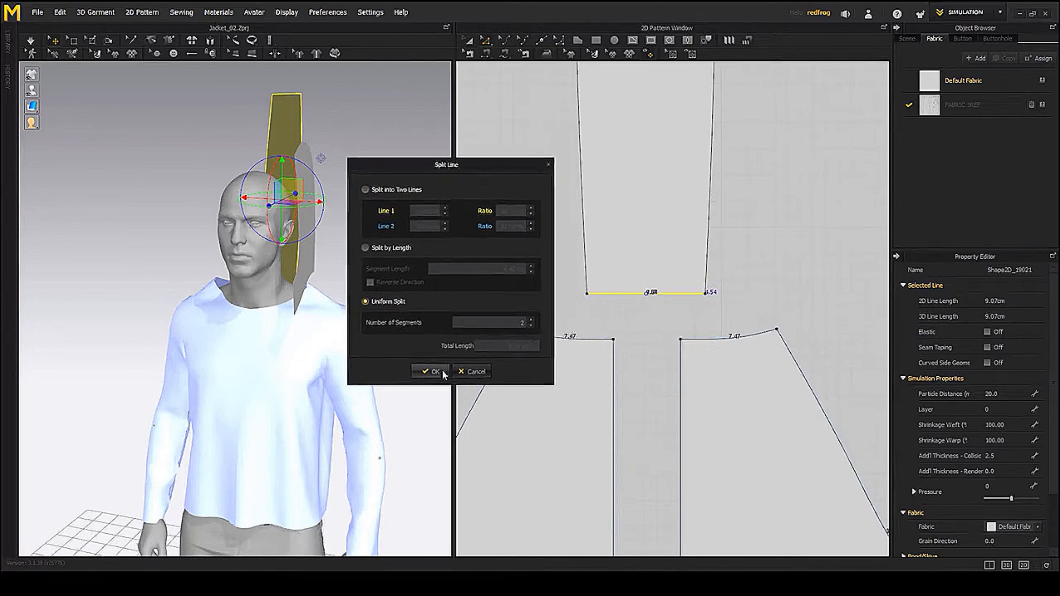
click(430, 371)
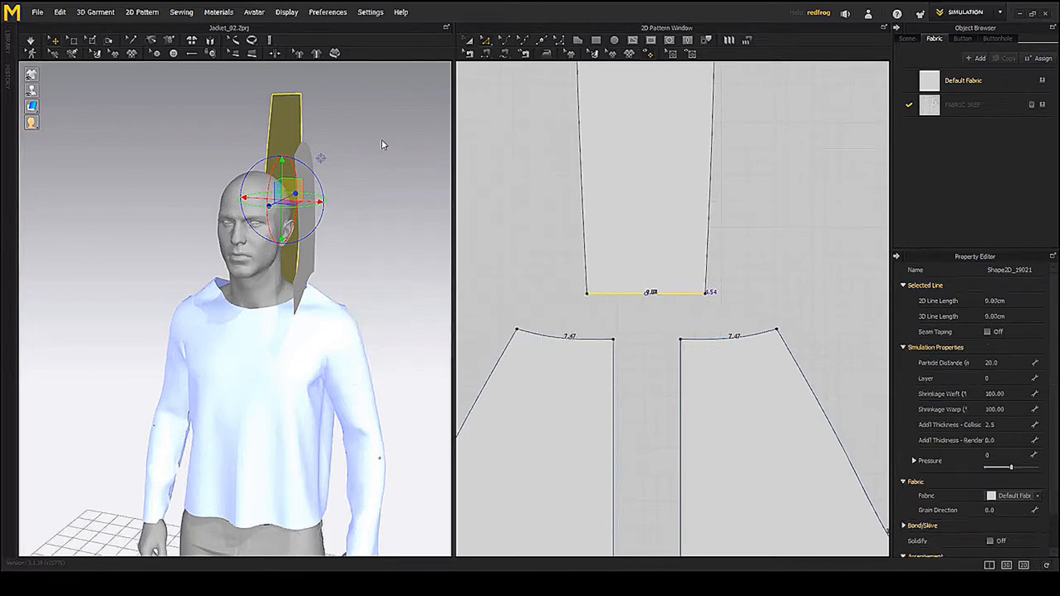
- Sew each back piece's neckline edge to the matching half of the central strip's lower edge
click(486, 54)
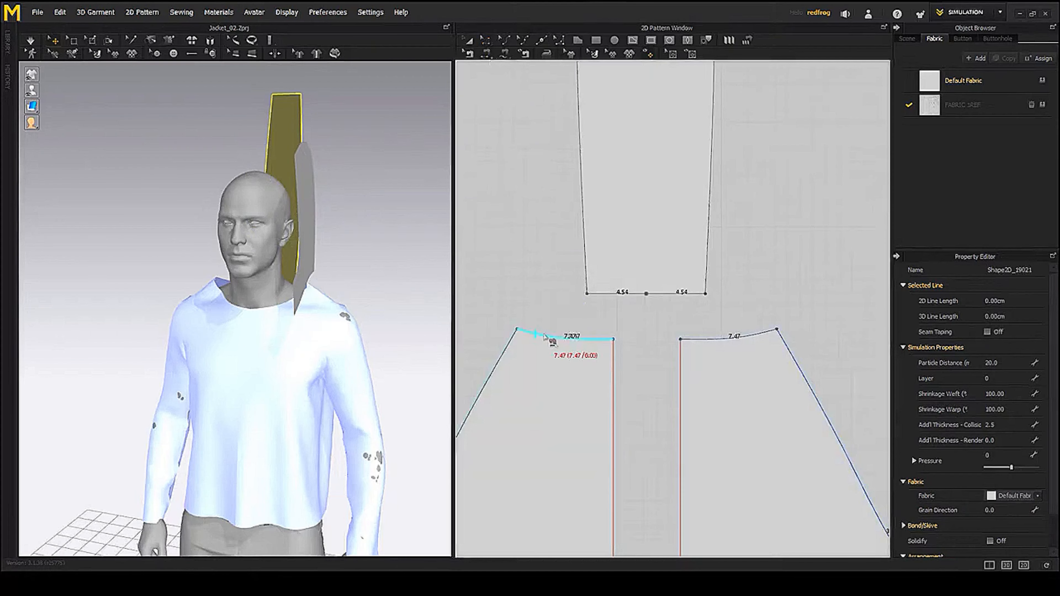
click(542, 335)
click(599, 293)
right_drag(301, 299, 178, 293)
middle_drag(177, 292, 235, 313)
drag(231, 295, 218, 251)
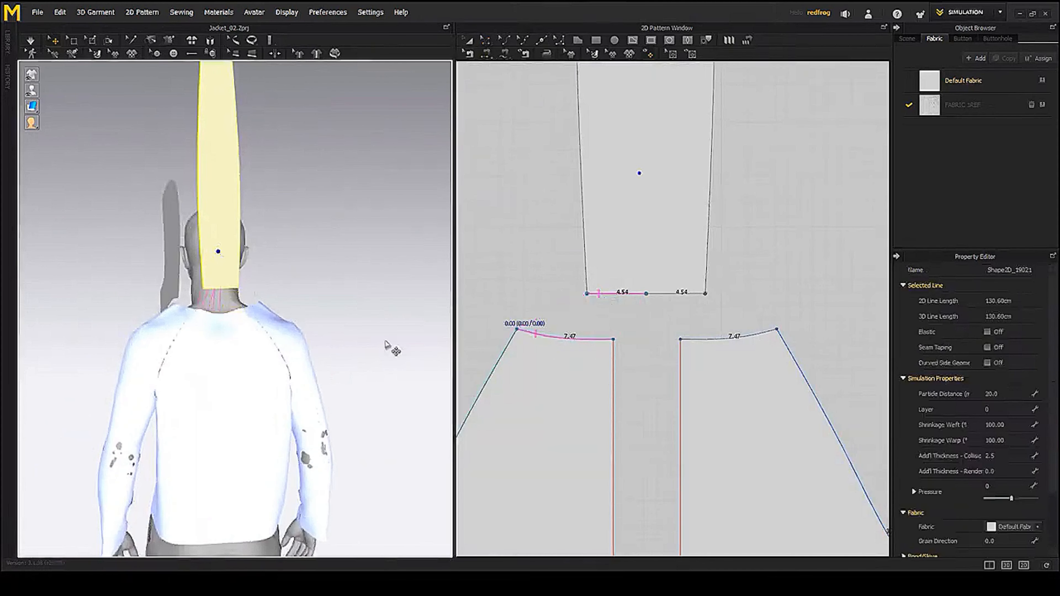
click(728, 338)
click(661, 301)
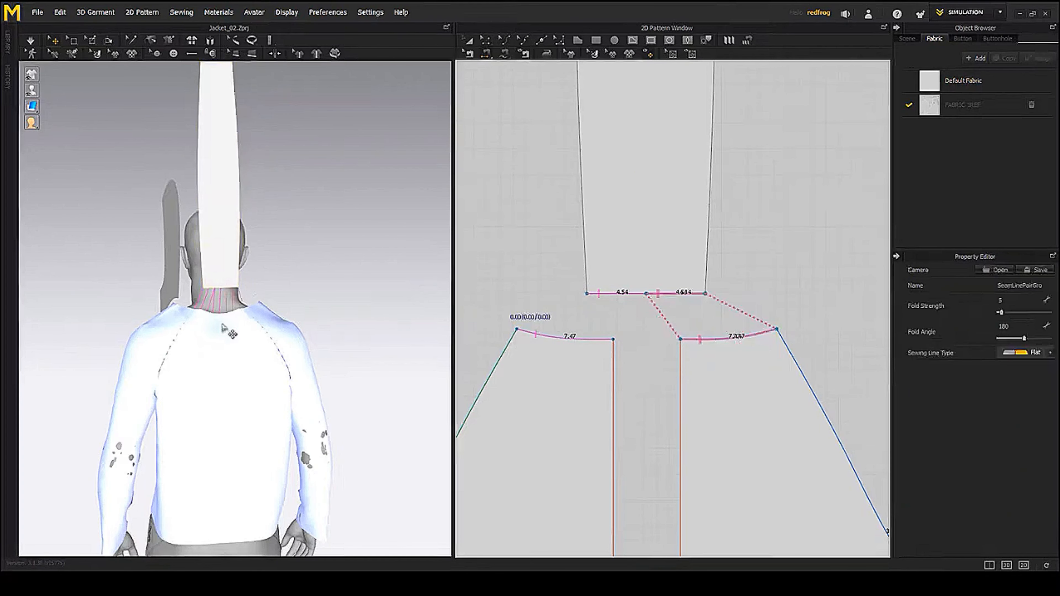
- Reposition the central strip behind the avatar's head in the 3D view
right_drag(167, 367, 183, 311)
click(208, 251)
drag(262, 240, 291, 237)
right_drag(300, 251, 350, 288)
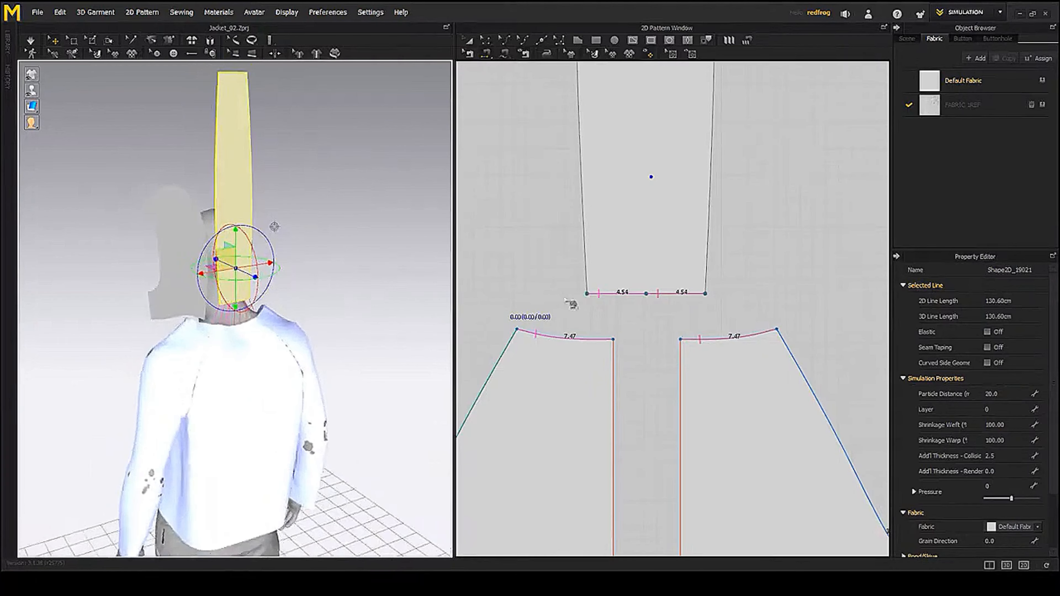
- Move the hood side across the centre line to above the right front neckline in the 2D layout and deselect it
scroll(709, 336, down, 6)
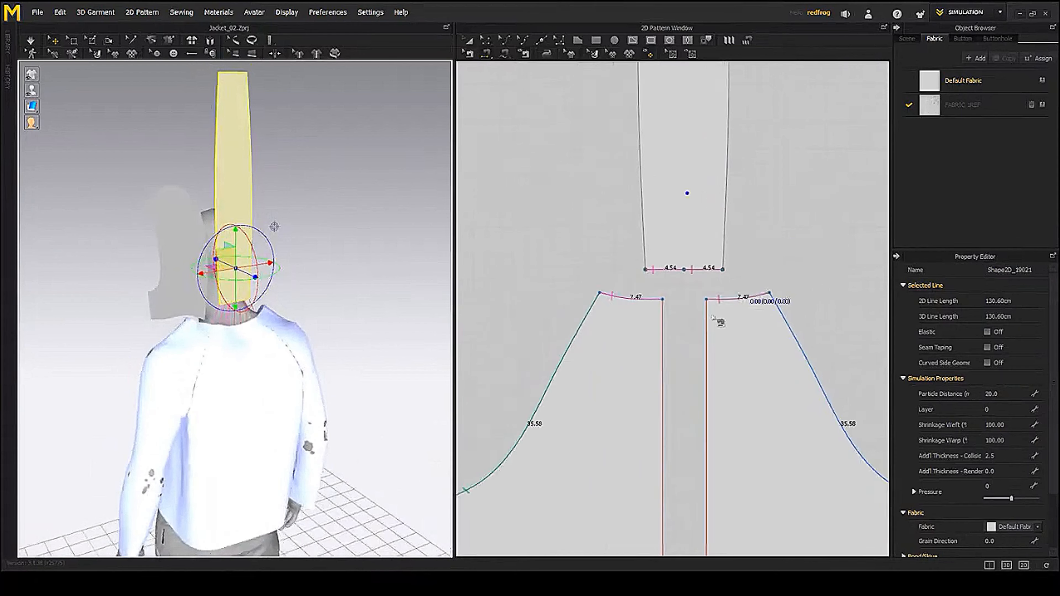
scroll(606, 331, up, 4)
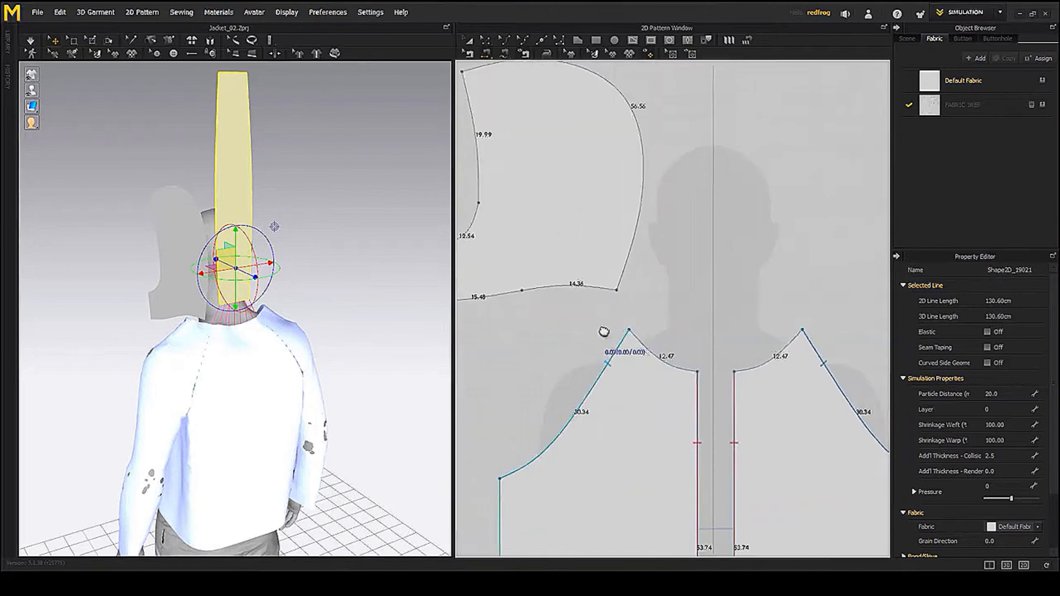
scroll(697, 334, down, 2)
middle_drag(603, 331, 692, 341)
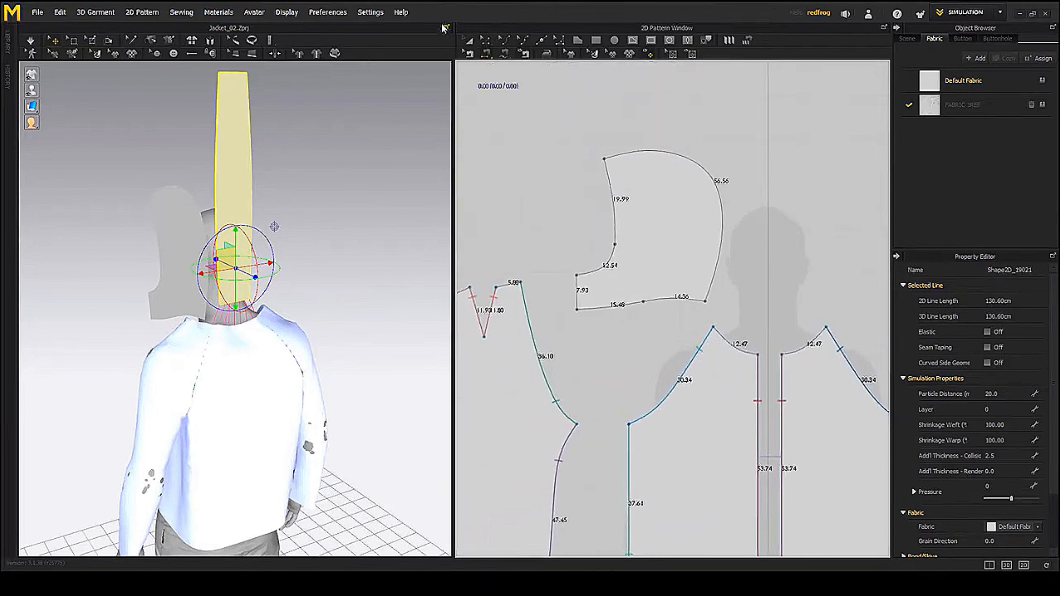
click(470, 43)
mouse_move(673, 288)
middle_down()
mouse_move(653, 273)
mouse_move(658, 258)
mouse_move(690, 289)
middle_up()
scroll(685, 267, down, 2)
shift+drag(647, 257, 793, 258)
scroll(788, 262, up, 3)
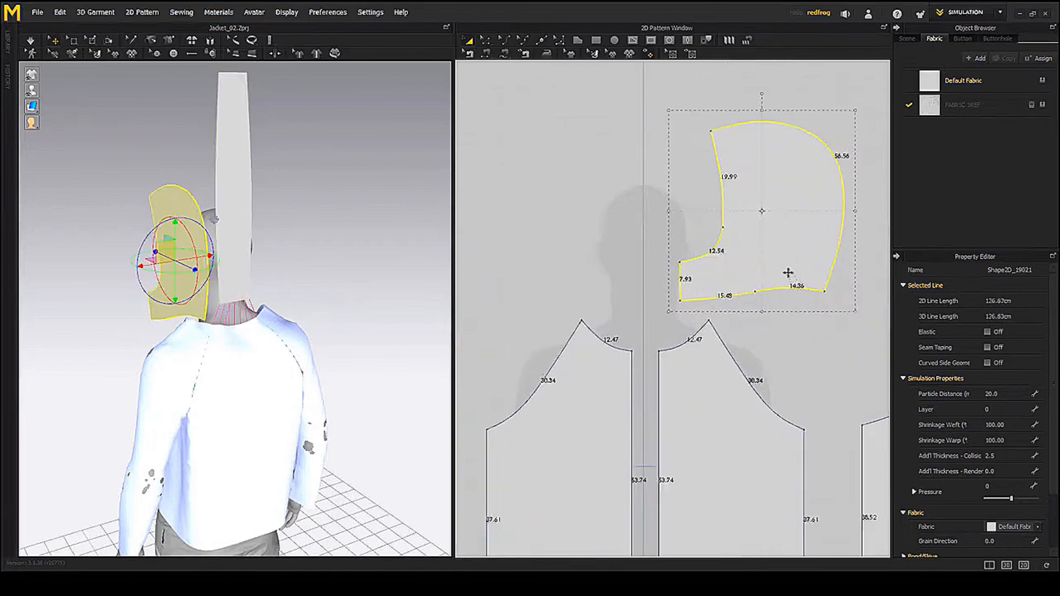
middle_drag(788, 272, 733, 251)
click(741, 334)
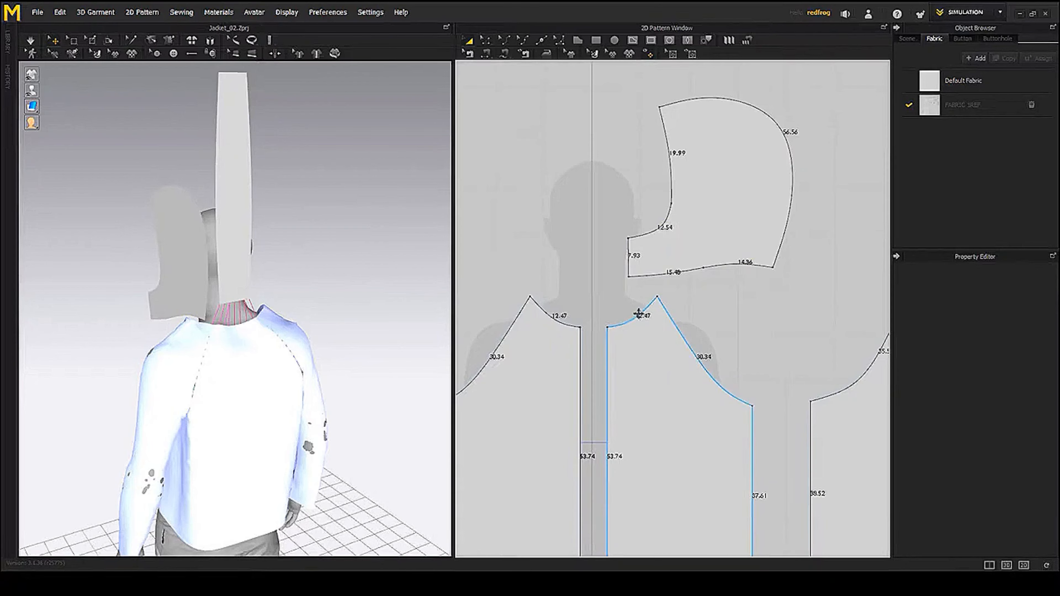
- Measure the right front neckline together with the front segment of the hood side's lower edge
click(486, 41)
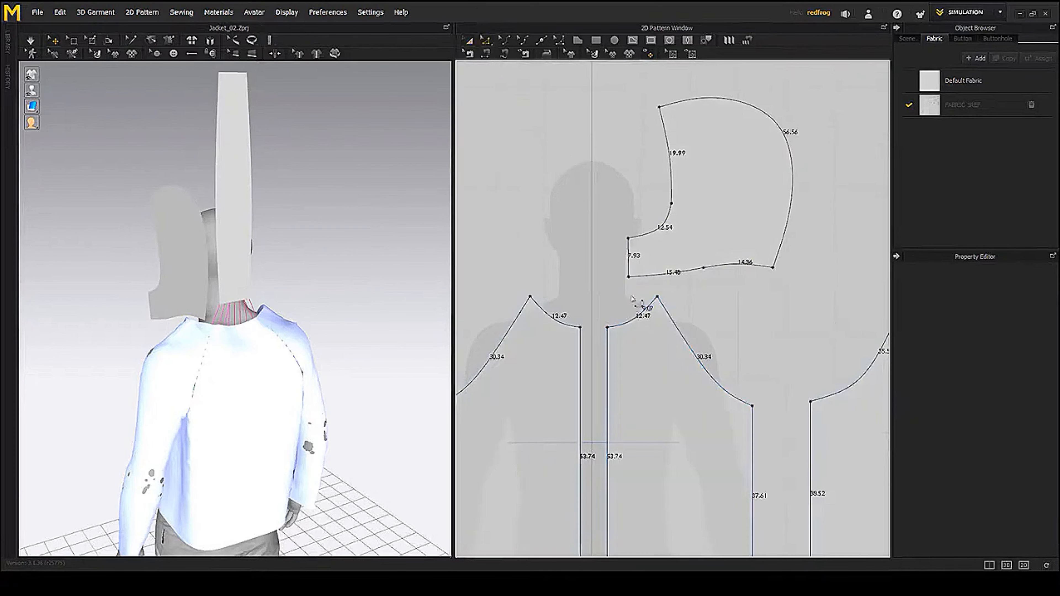
click(639, 314)
middle_drag(726, 300, 644, 286)
shift+click(623, 269)
scroll(651, 288, down, 4)
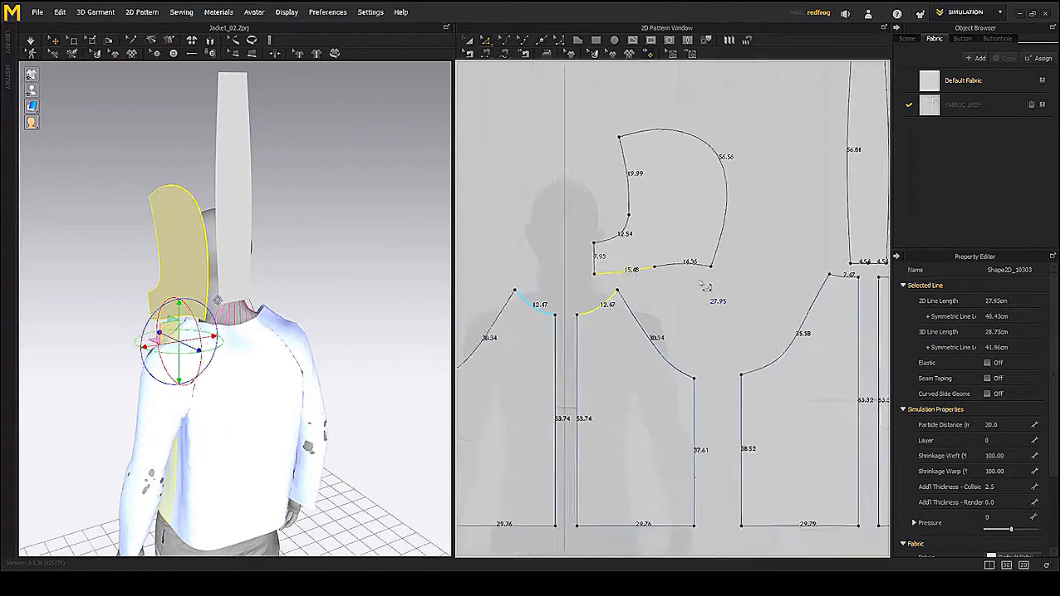
scroll(678, 300, down, 4)
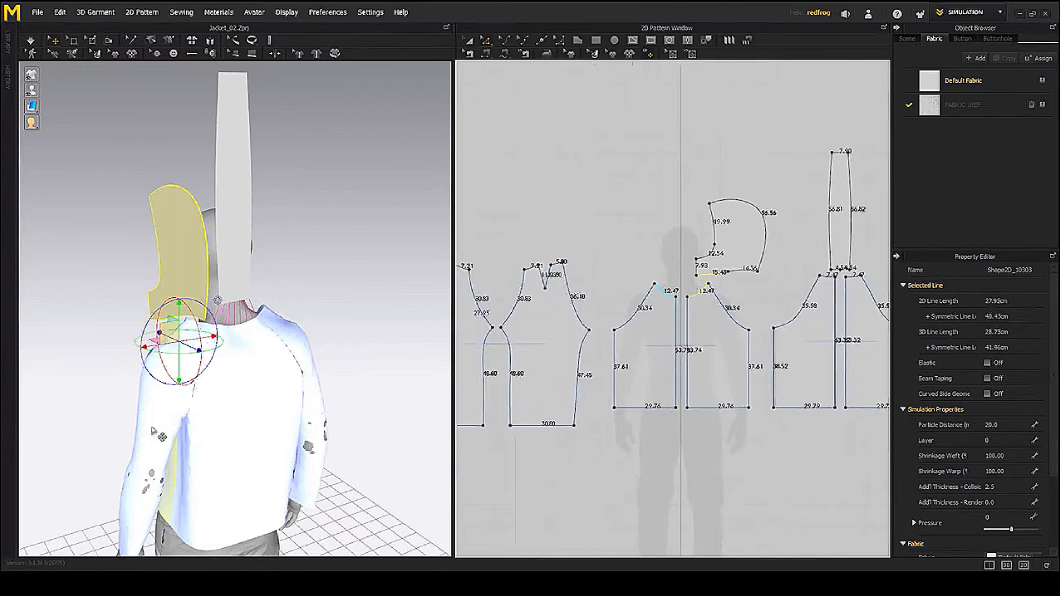
- Measure the combined length of the sleeve's two short top edges beside the dart
click(159, 434)
click(525, 274)
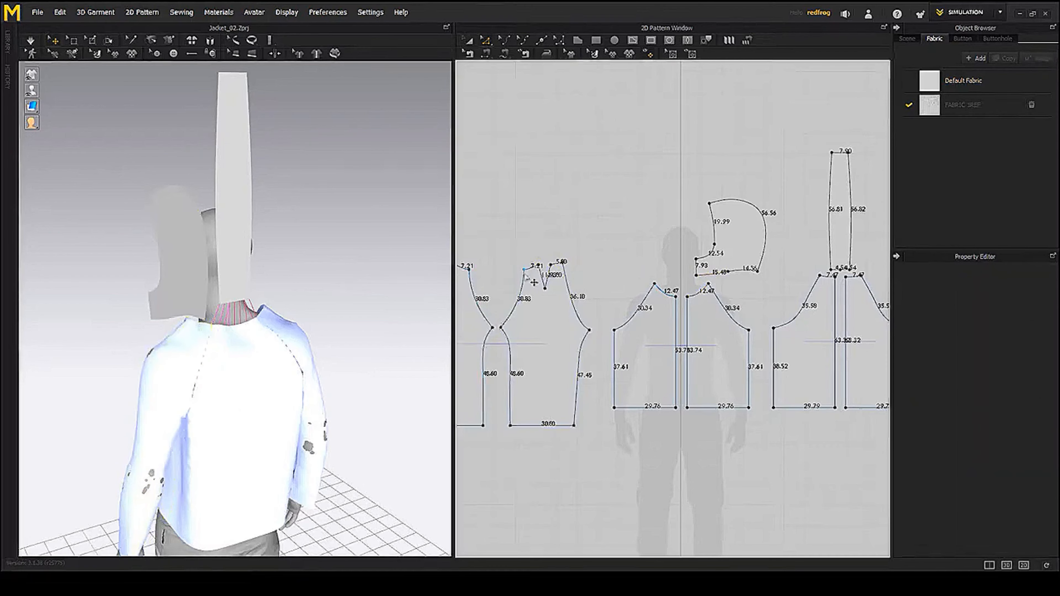
click(203, 406)
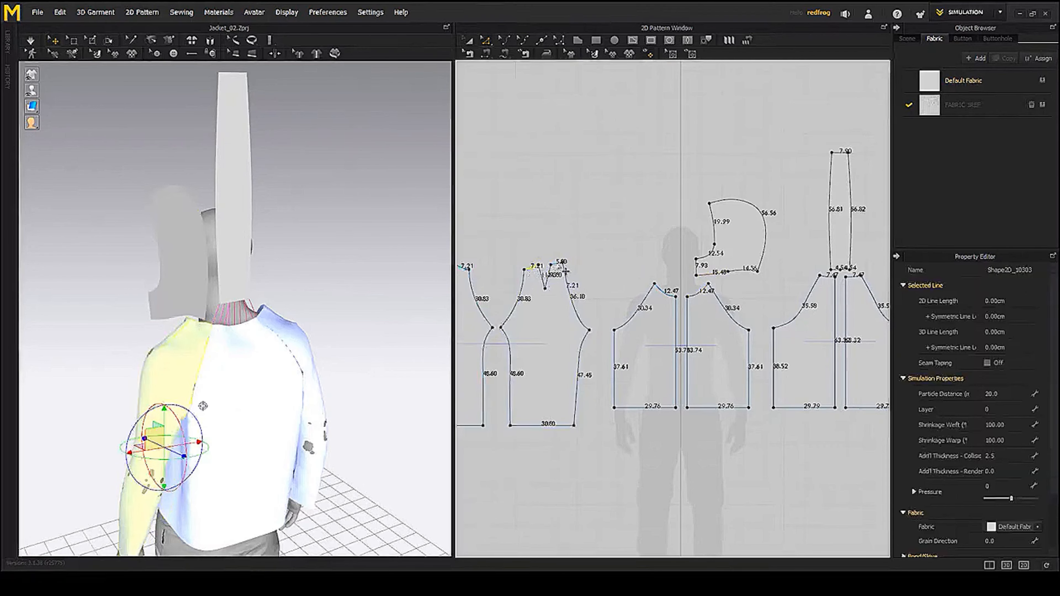
click(566, 269)
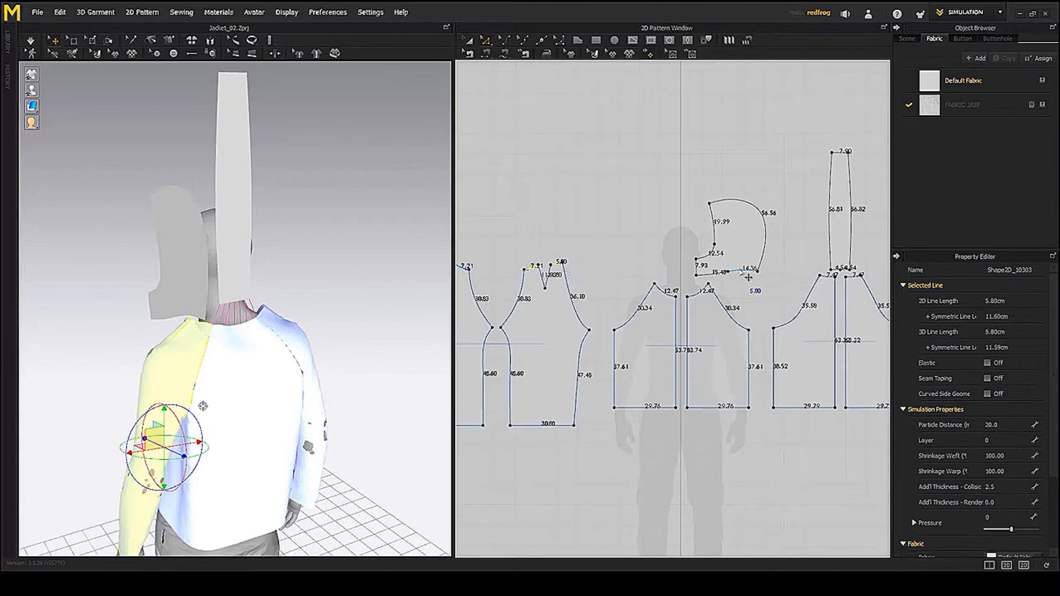
click(626, 257)
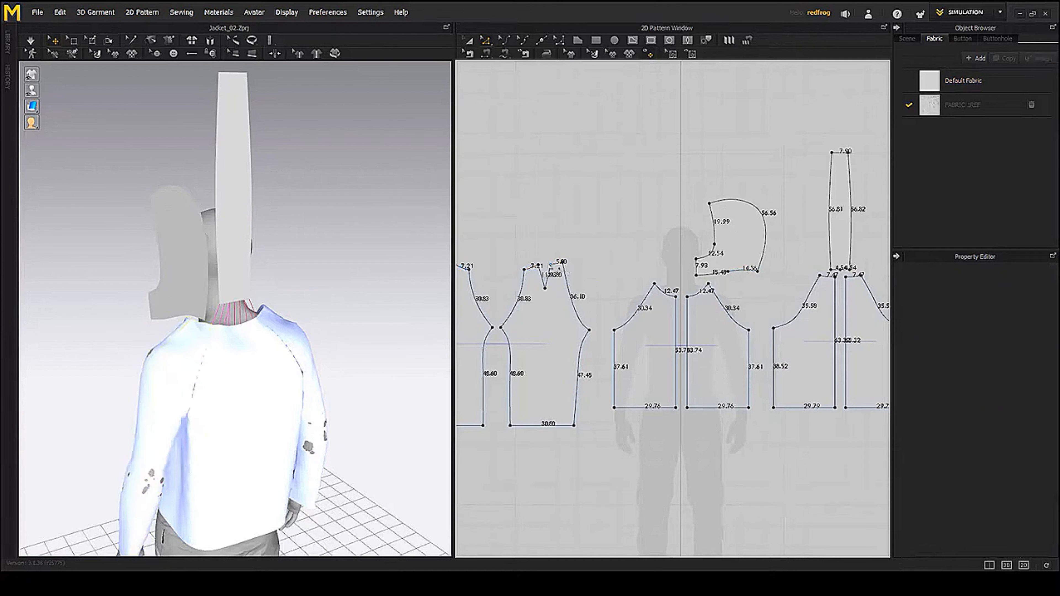
click(531, 270)
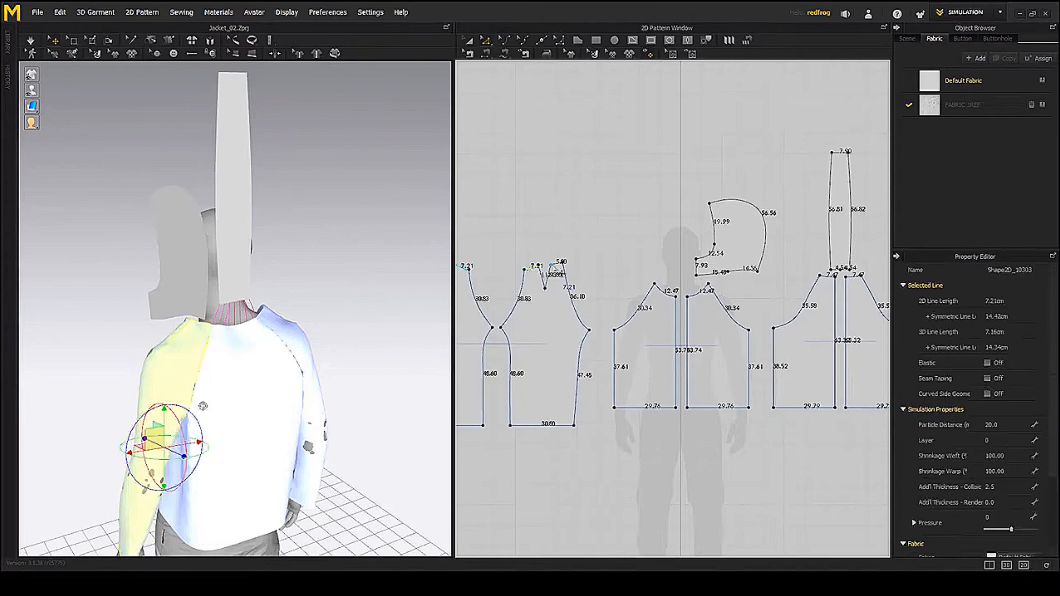
shift+click(560, 267)
- Slide the dividing point on the hood side's lower edge toward the back until the rear segment is about 13.63 cm
scroll(736, 274, up, 5)
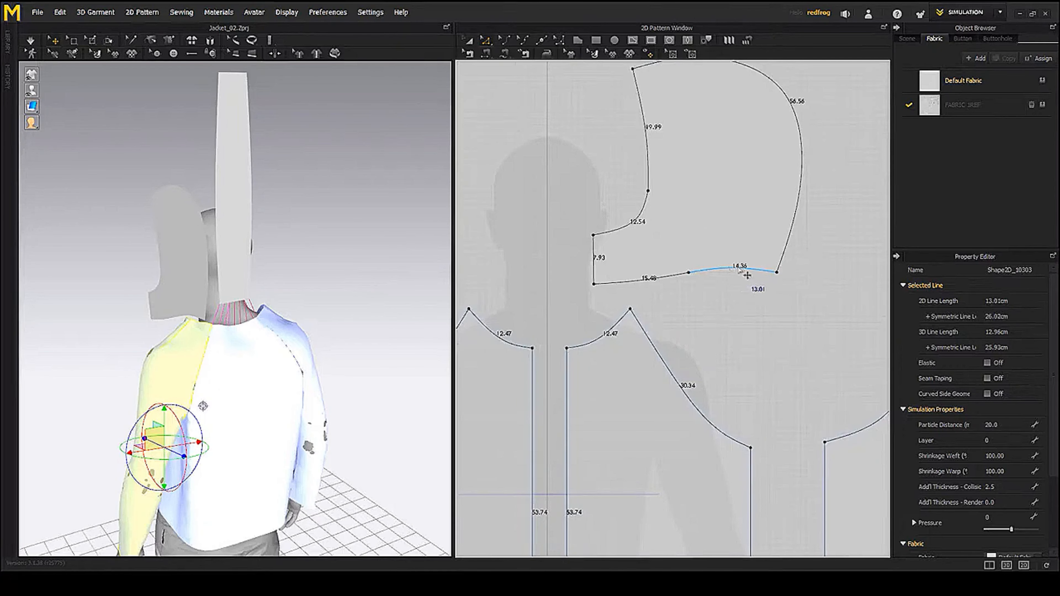
scroll(695, 278, up, 3)
click(684, 269)
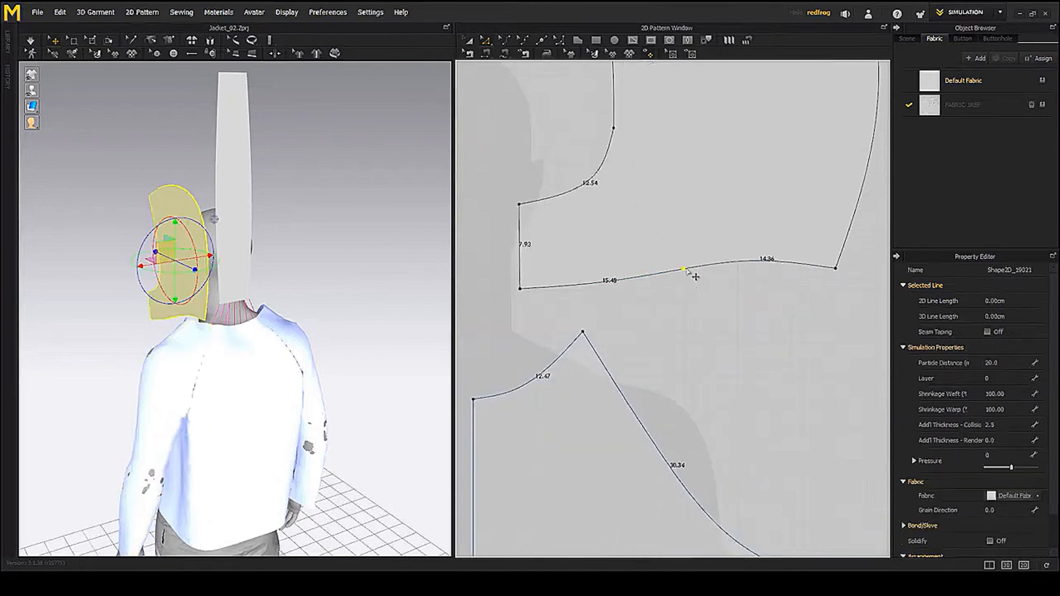
drag(686, 269, 702, 275)
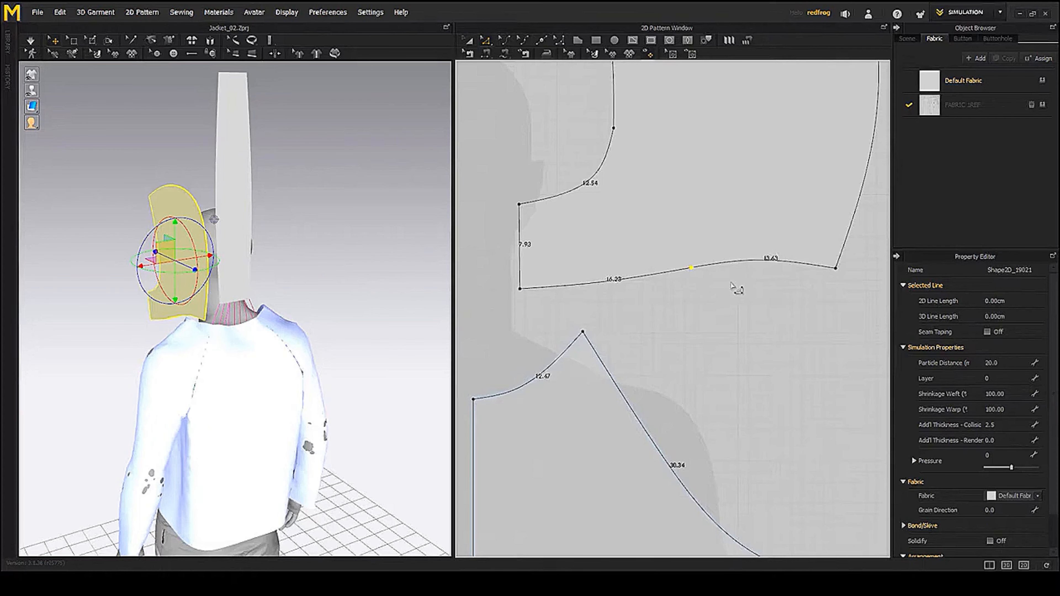
- Recheck the combined length of the sleeve's two top edges against the hood side's rear lower segment
scroll(685, 323, down, 6)
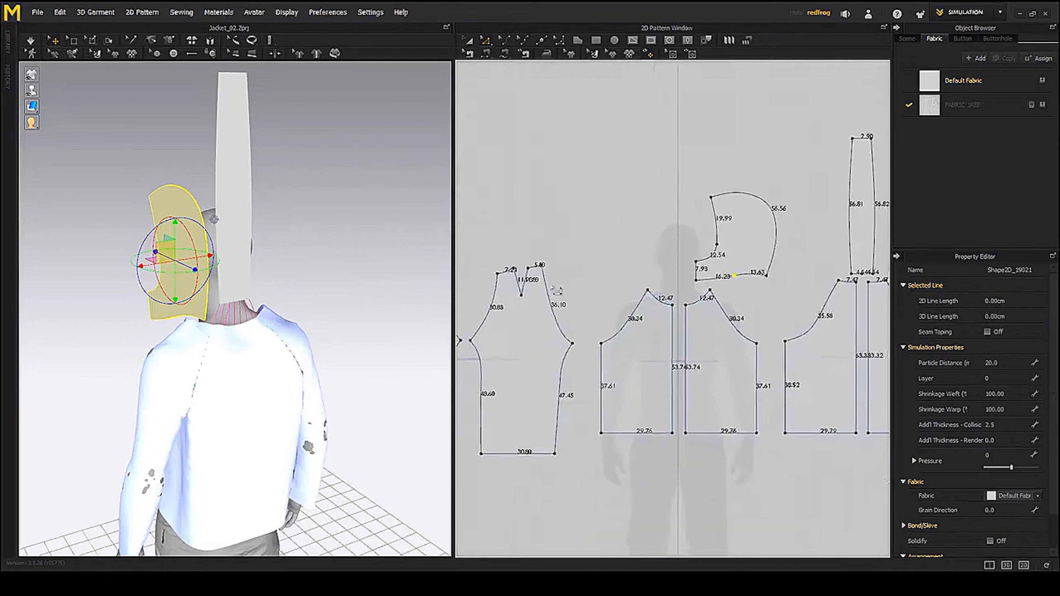
click(533, 267)
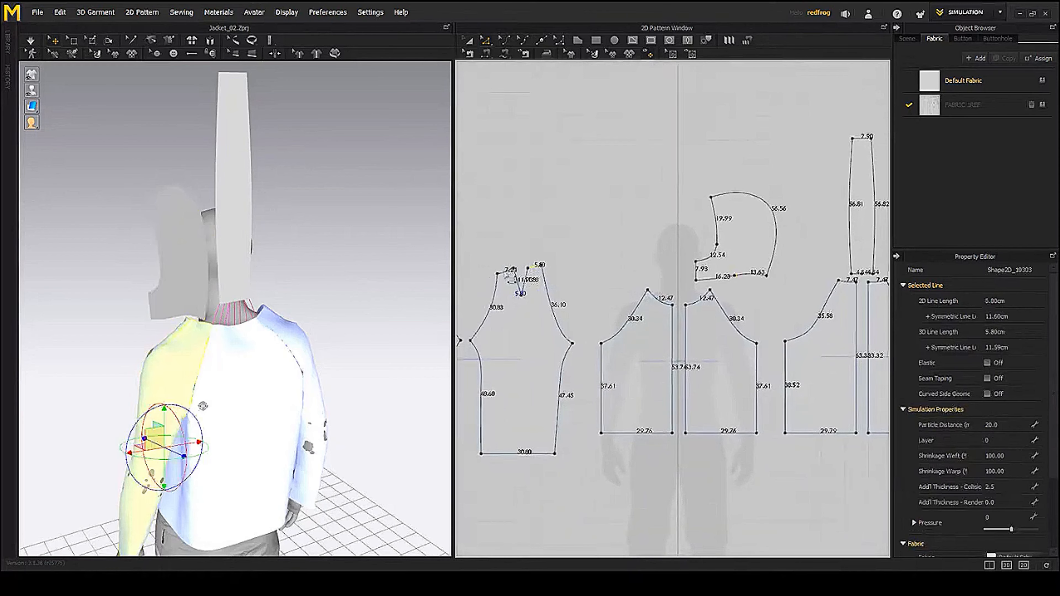
shift+click(504, 273)
scroll(793, 273, up, 3)
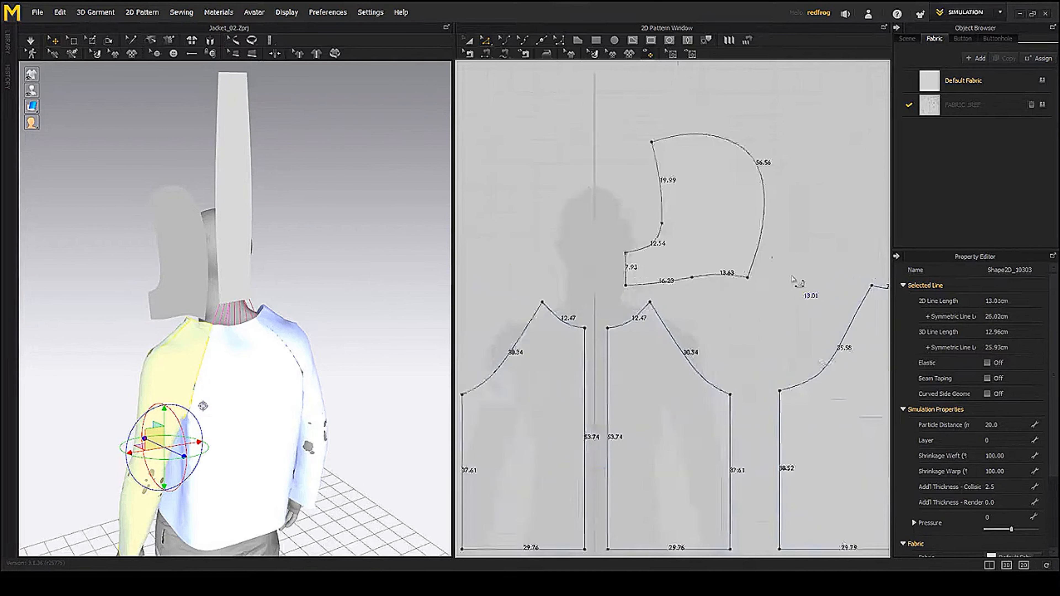
- Fine-tune the dividing point on the hood side's lower edge so the rear segment is about 13.22 cm
scroll(792, 278, up, 2)
click(684, 308)
click(664, 278)
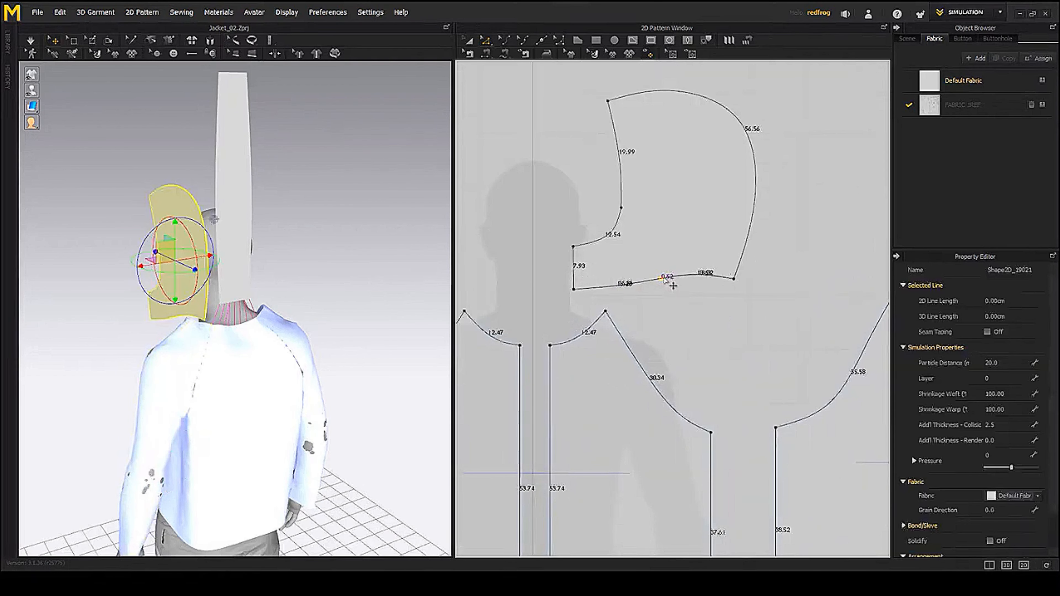
drag(664, 278, 662, 278)
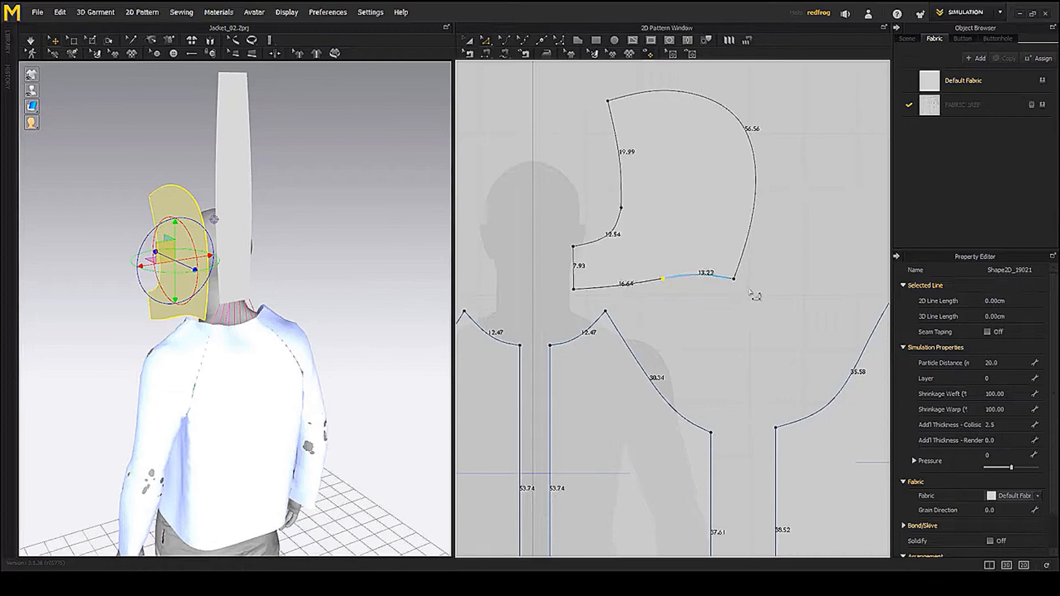
scroll(747, 295, down, 5)
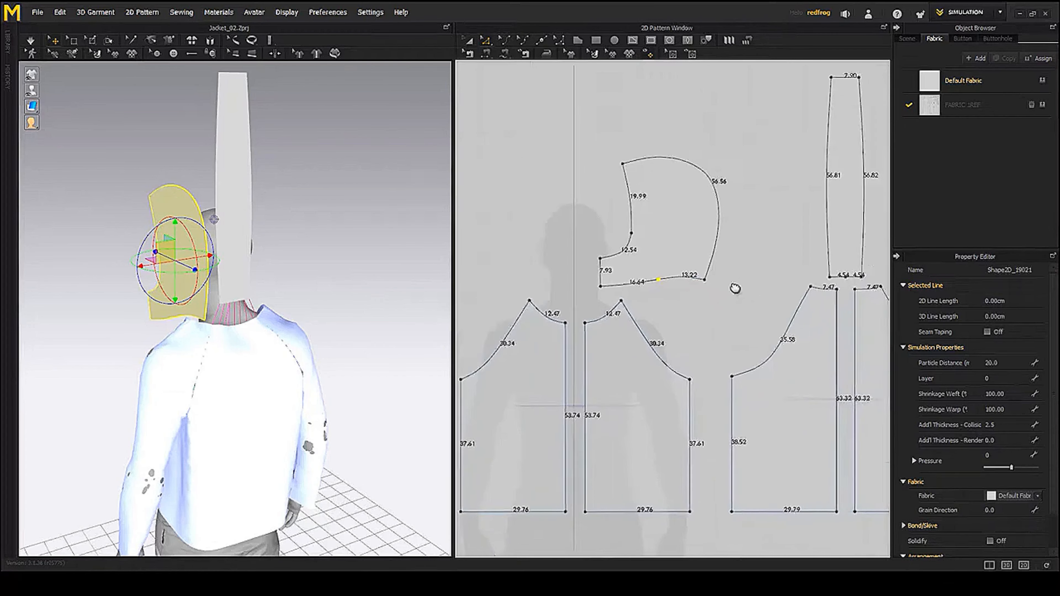
scroll(232, 313, up, 3)
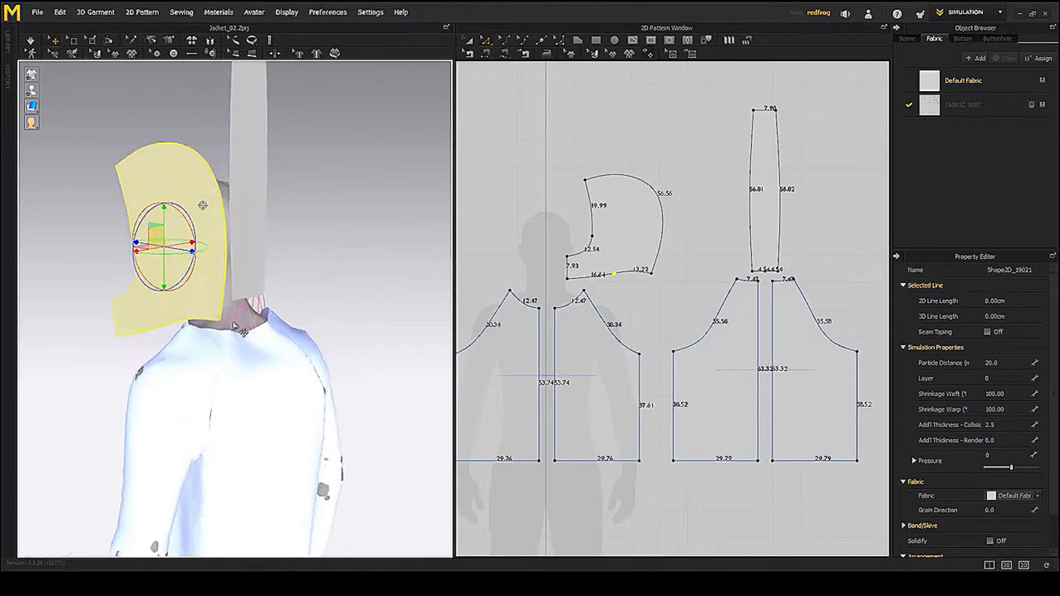
- Pin-mark the hood side's rear lower corner and the adjoining sleeve top, and measure the sleeve's short top edge next to the back seam
middle_drag(231, 324, 253, 287)
click(226, 281)
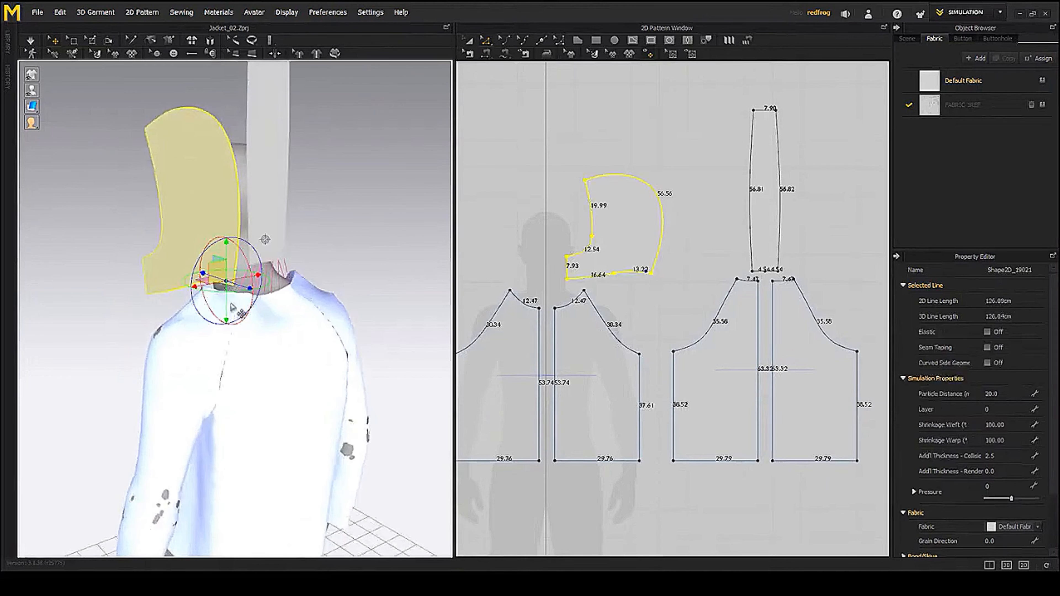
click(231, 303)
right_drag(639, 314, 768, 292)
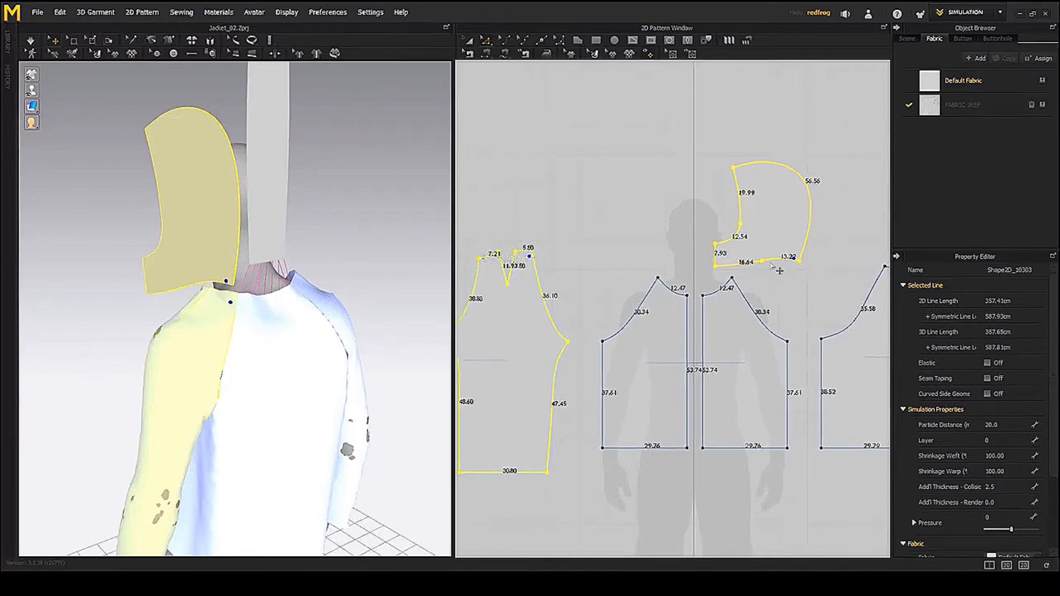
click(539, 257)
click(524, 252)
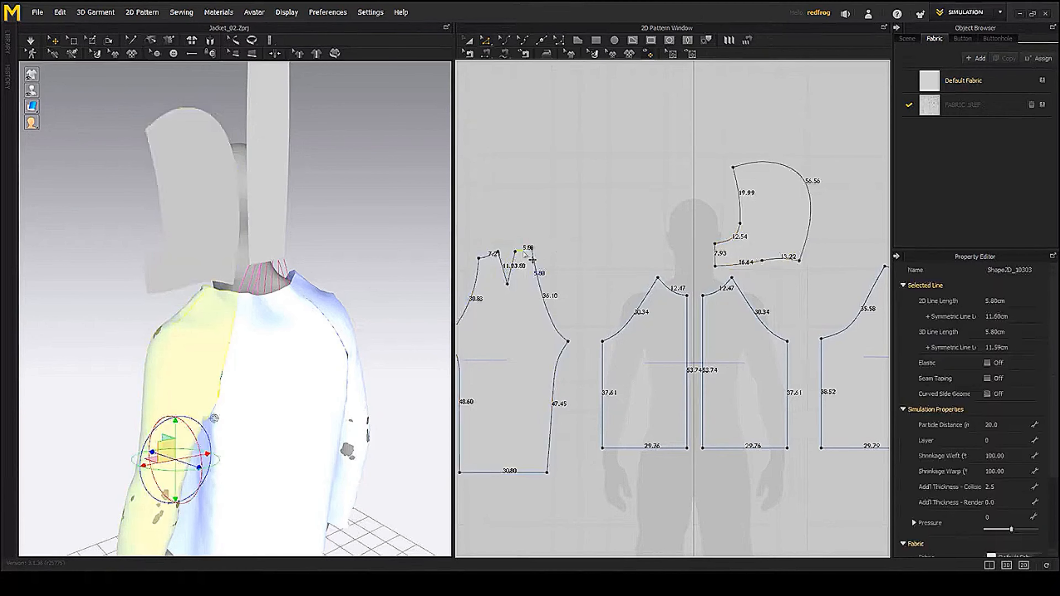
click(230, 307)
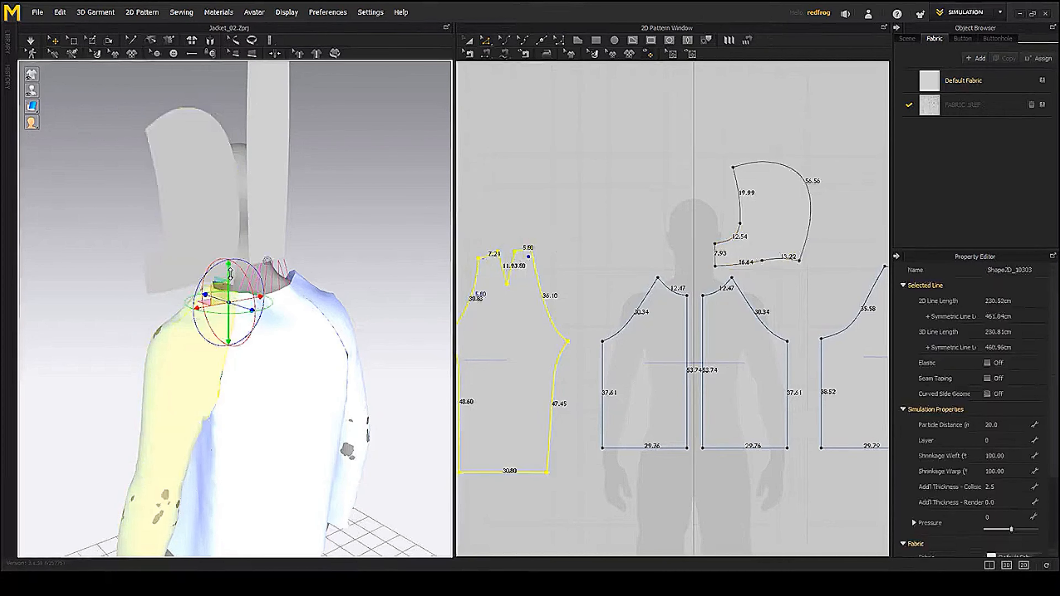
shift+click(233, 272)
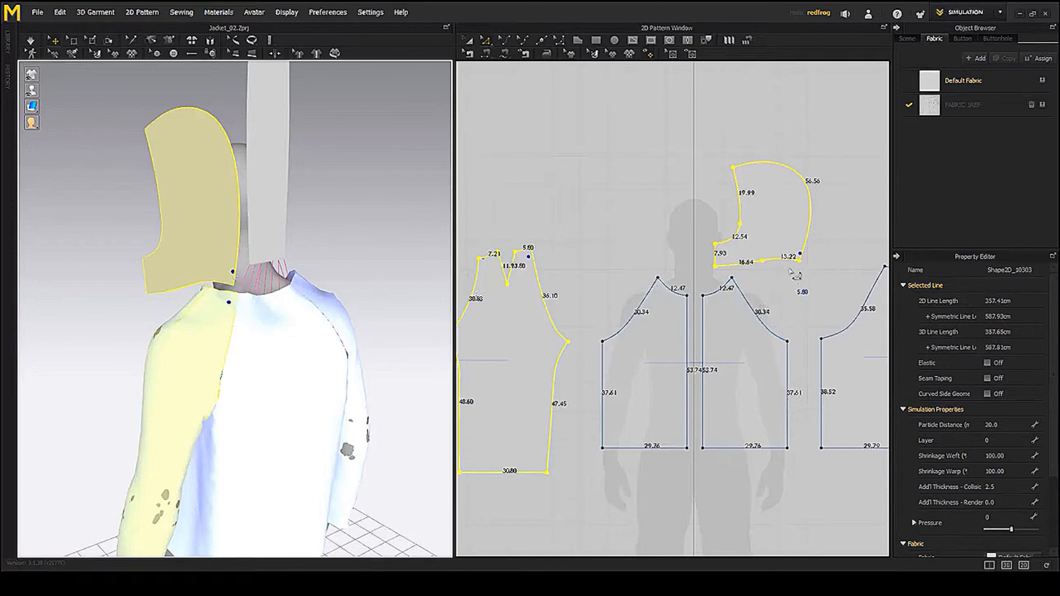
- Split the hood side's rear lower segment into two lines of 5.80 cm and 7.42 cm, with the 5.80 cm line at the back
click(808, 278)
click(789, 260)
right_click(787, 262)
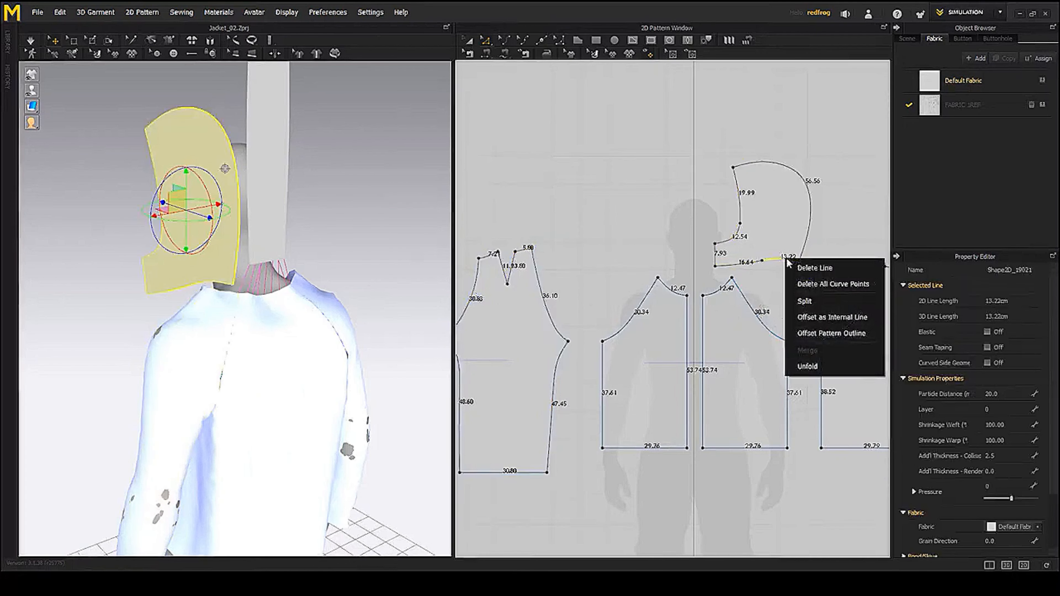
click(811, 305)
drag(538, 157, 383, 183)
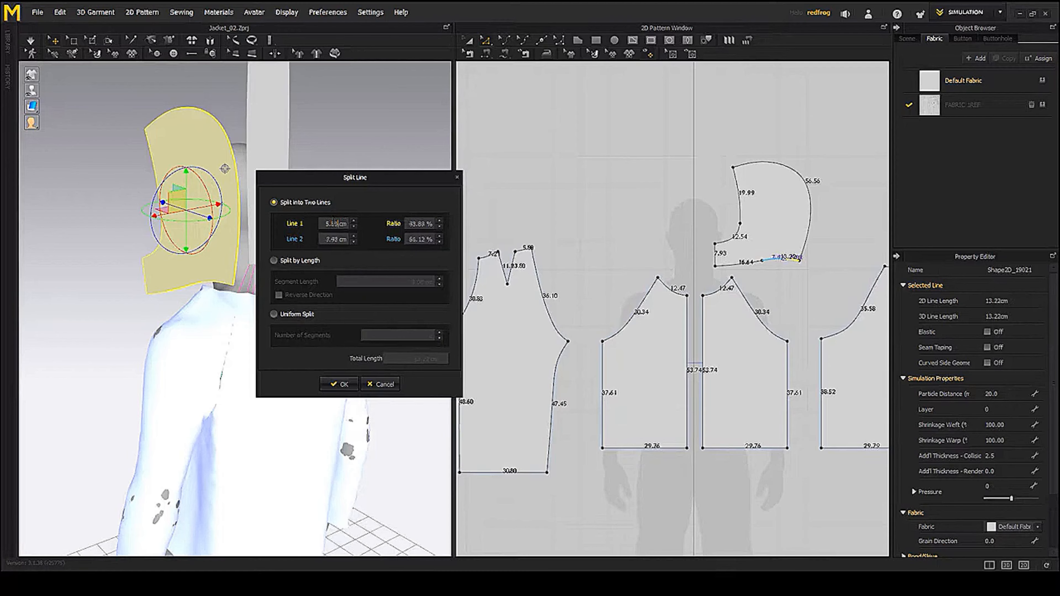
click(339, 383)
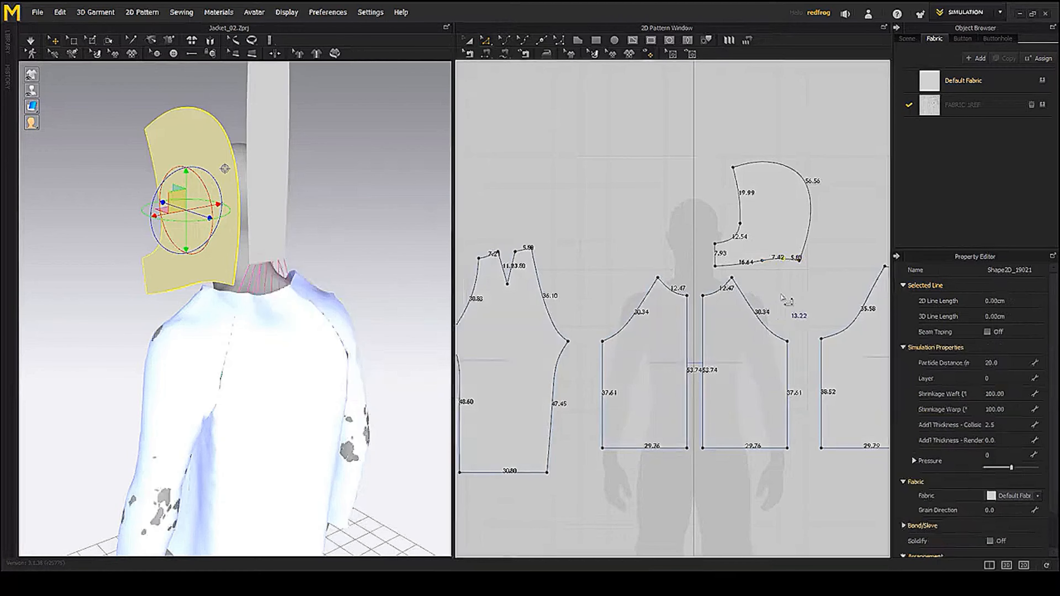
- Compare the hood side's rearmost lower segment with the sleeve's 5.80 cm top edge and sew the two together
click(795, 261)
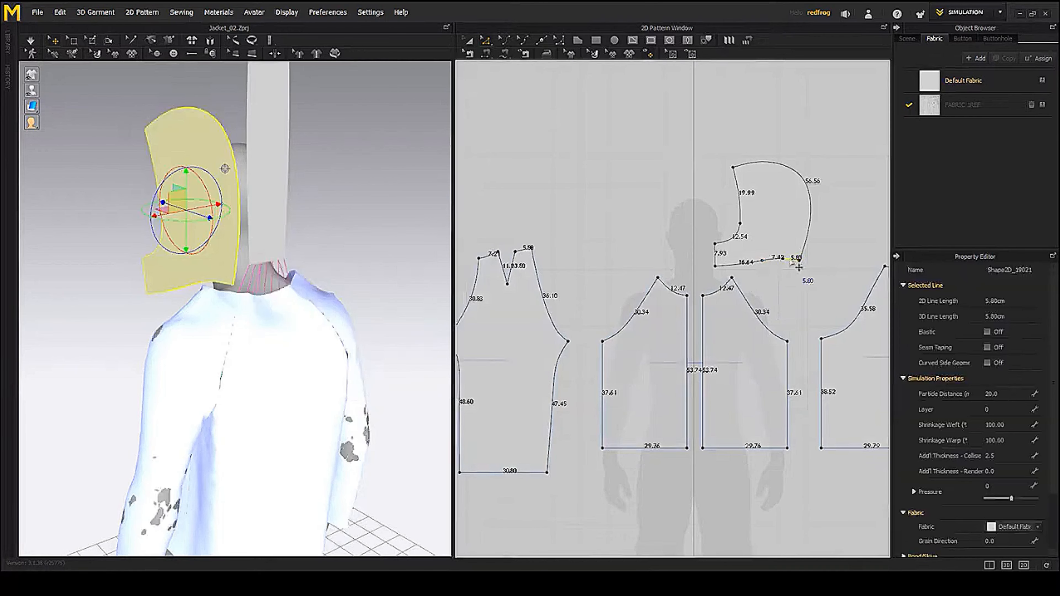
click(525, 251)
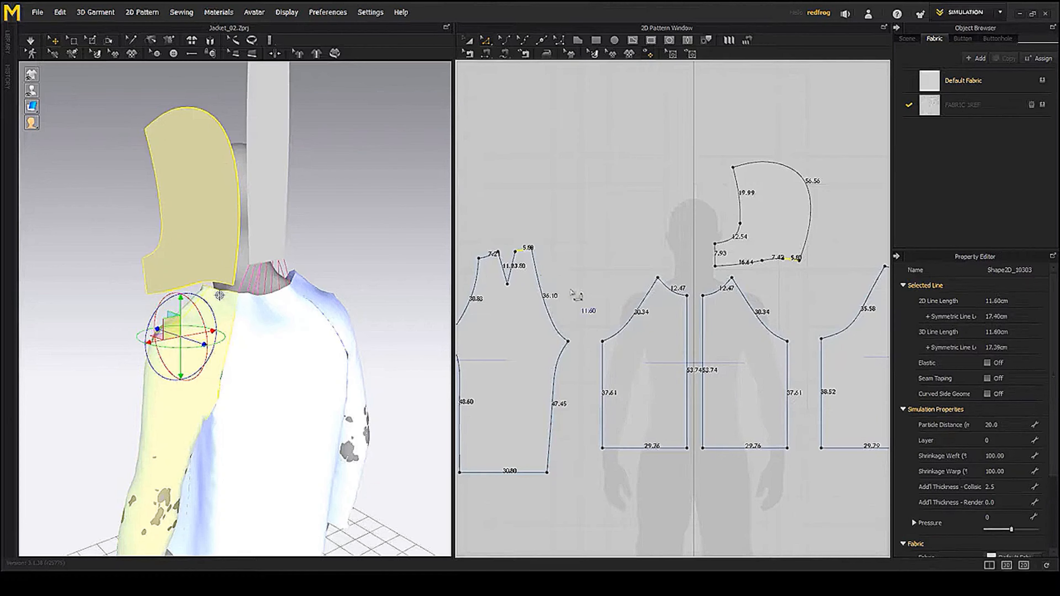
click(485, 59)
click(525, 250)
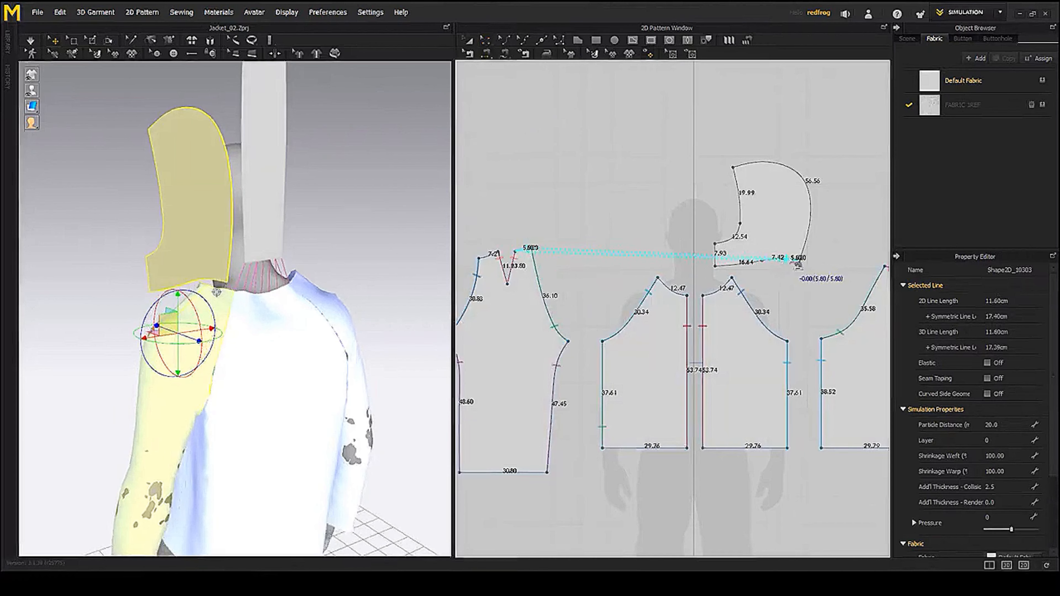
click(798, 260)
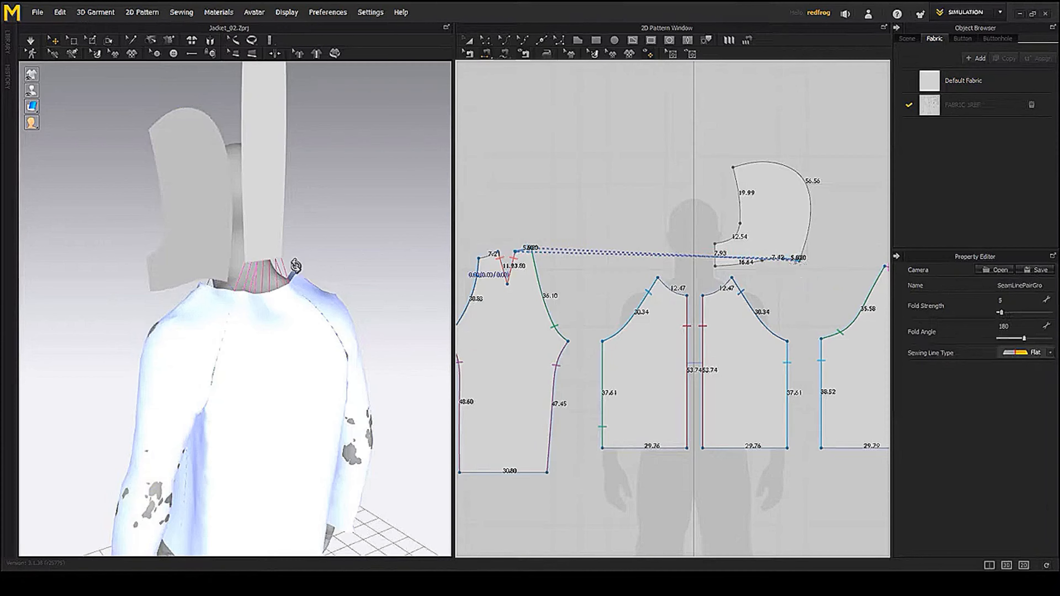
- Sew the hood side's 7.42 cm lower segment to the same sleeve's 7.21 cm top edge beyond the dart
mouse_move(321, 252)
right_down()
mouse_move(336, 228)
mouse_move(338, 248)
right_up()
scroll(768, 256, up, 3)
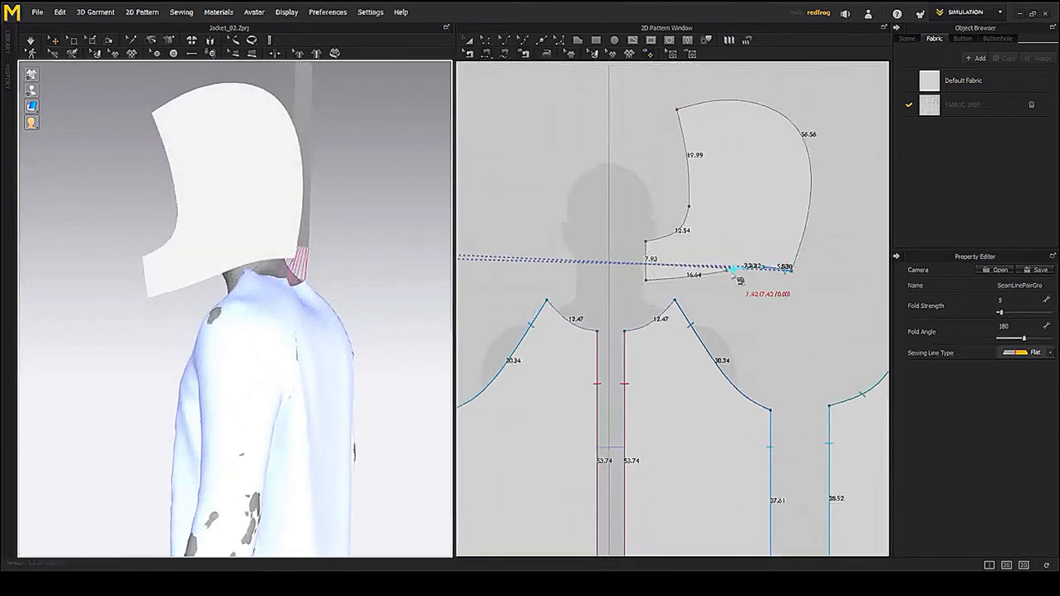
middle_drag(689, 267, 880, 263)
middle_drag(584, 263, 715, 259)
click(592, 258)
- Pin-mark the hood side's lower edge and the front panel below it to identify the matching 2D pieces
right_drag(304, 246, 342, 225)
click(298, 211)
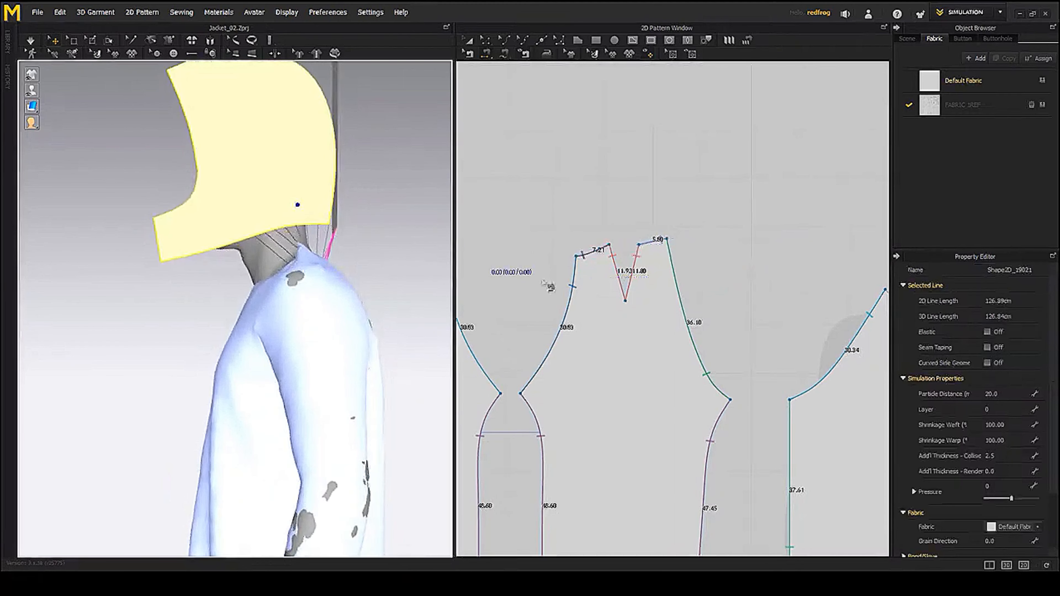
right_drag(394, 272, 311, 276)
scroll(723, 286, down, 4)
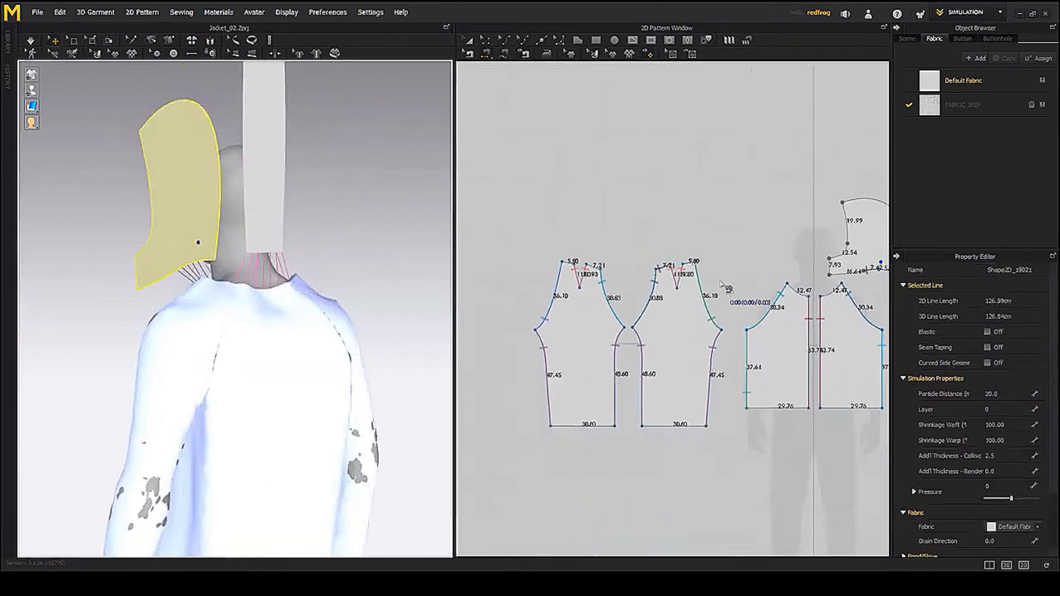
middle_drag(728, 287, 622, 269)
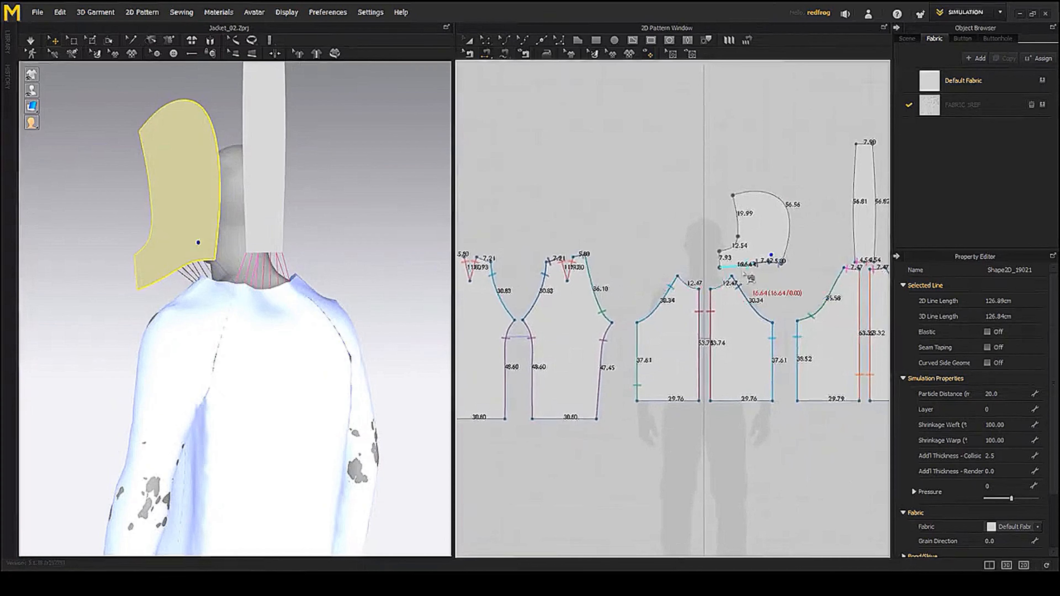
right_drag(201, 308, 309, 288)
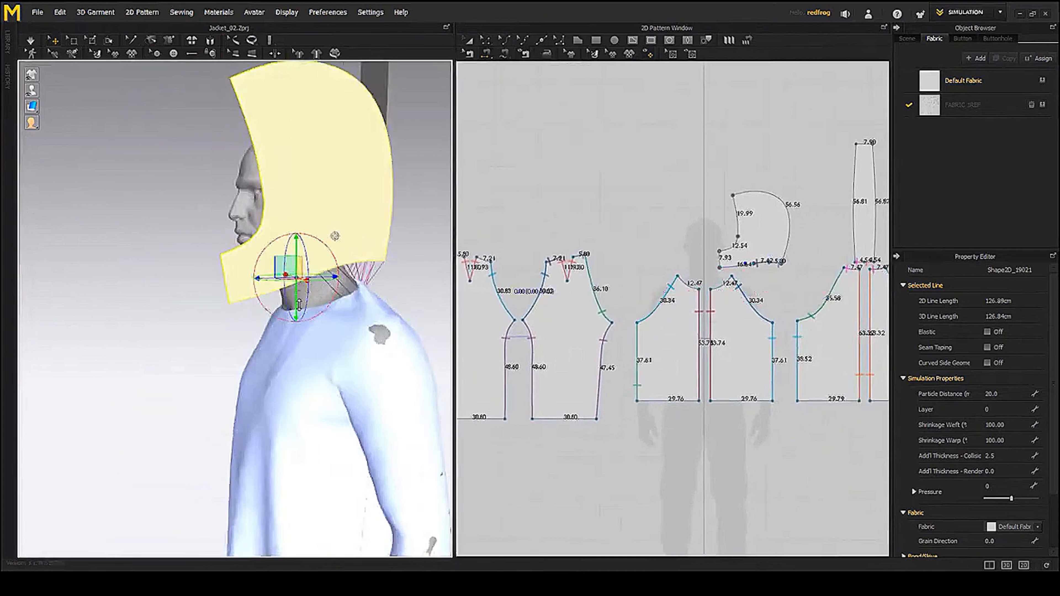
click(312, 337)
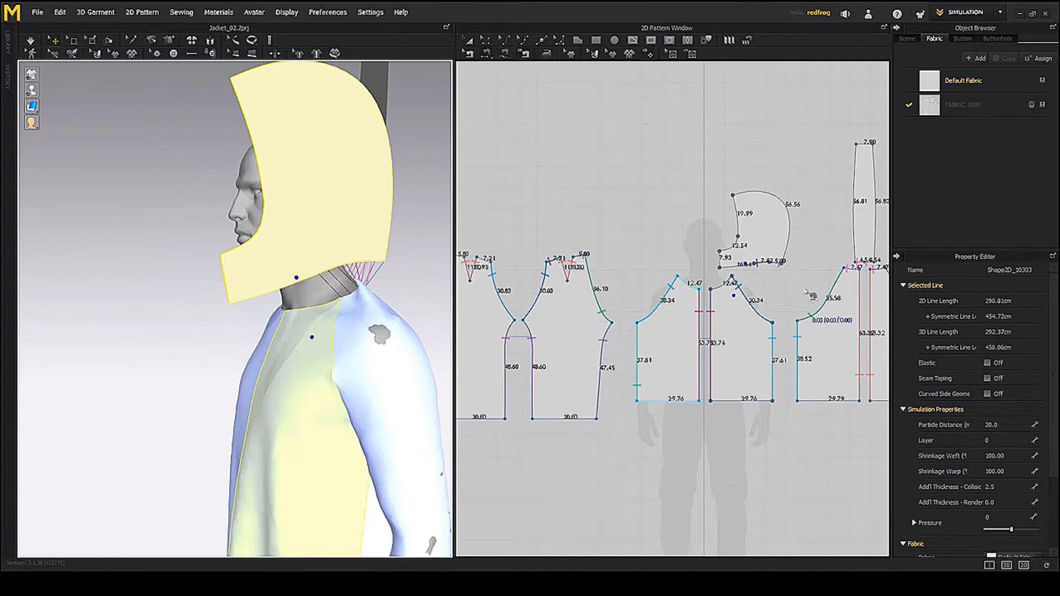
- Sew the hood side's 16.64 cm front lower segment to the adjacent front panel's 12.47 cm neckline curve
scroll(781, 279, up, 4)
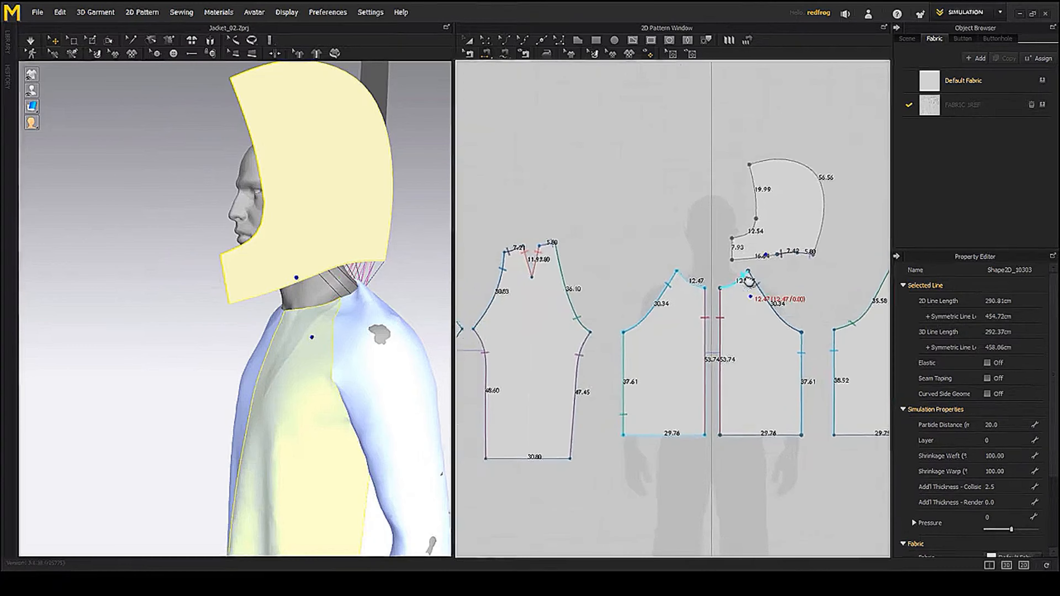
click(766, 252)
click(724, 289)
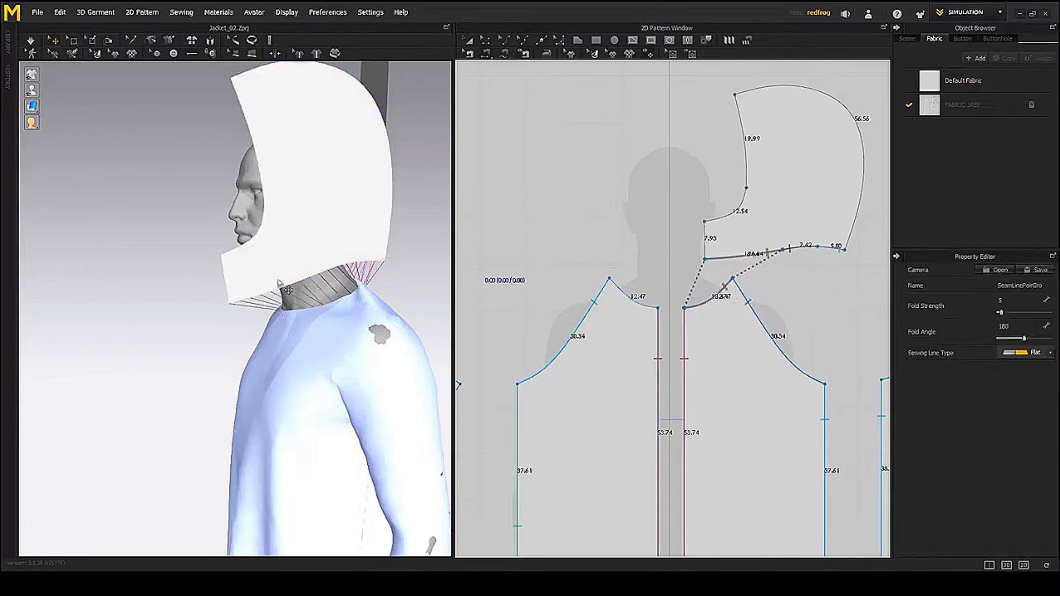
- Create a linked symmetric pattern of the hood side without sewing and place it on the opposite side of the centre line
right_drag(250, 293, 269, 279)
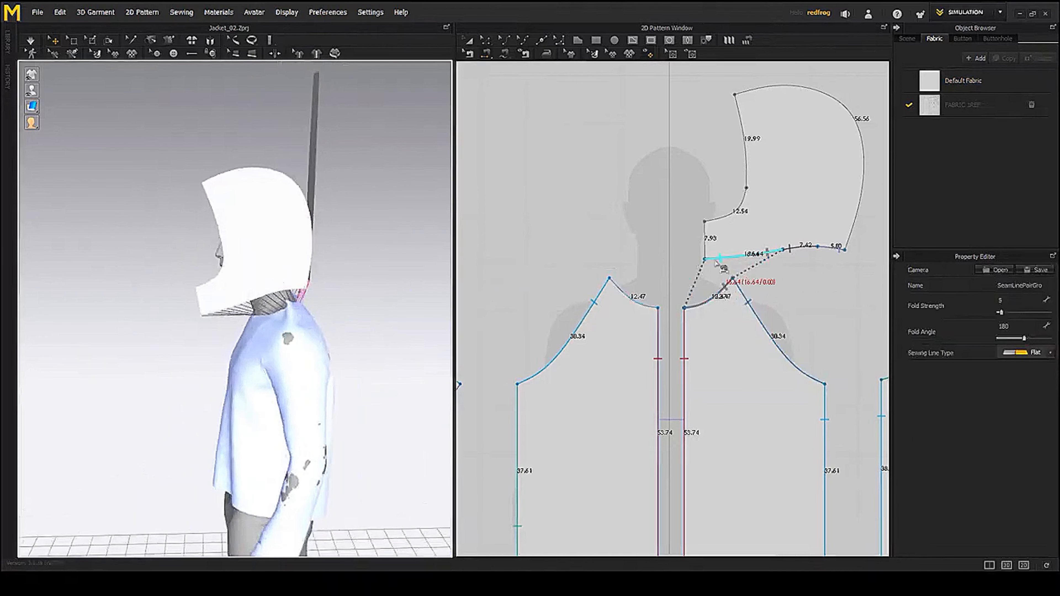
scroll(714, 259, up, 3)
middle_drag(359, 266, 323, 257)
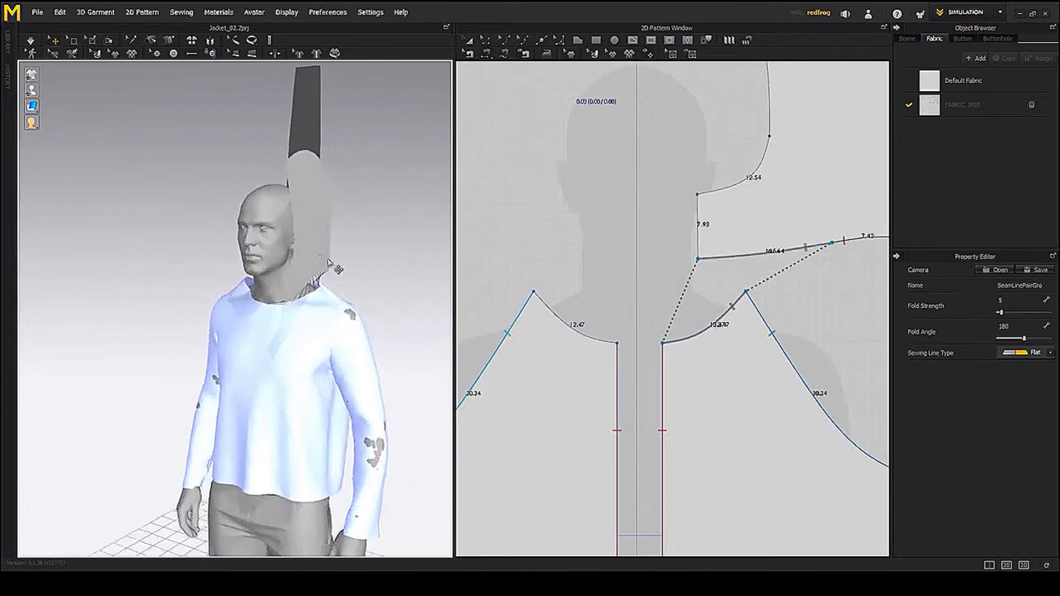
scroll(342, 267, down, 2)
right_drag(354, 274, 344, 186)
click(469, 42)
scroll(717, 237, down, 5)
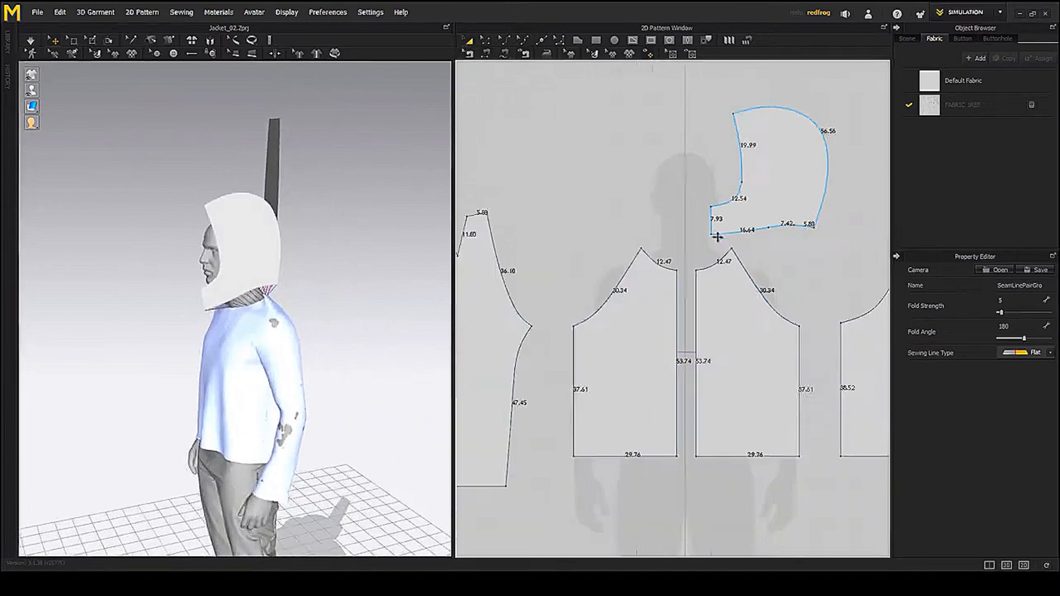
middle_drag(675, 246, 526, 257)
click(608, 203)
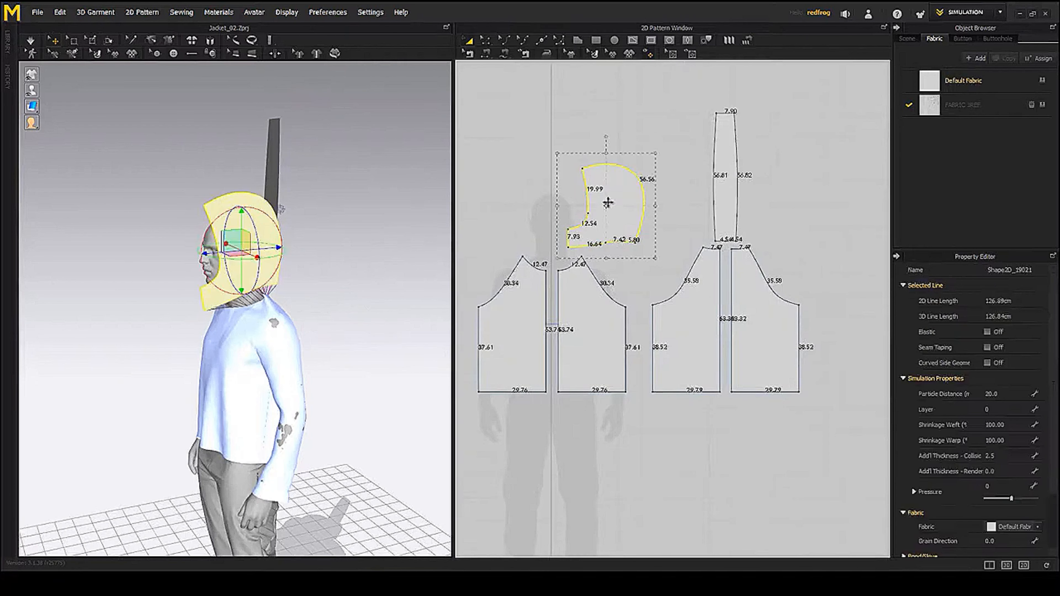
right_click(608, 202)
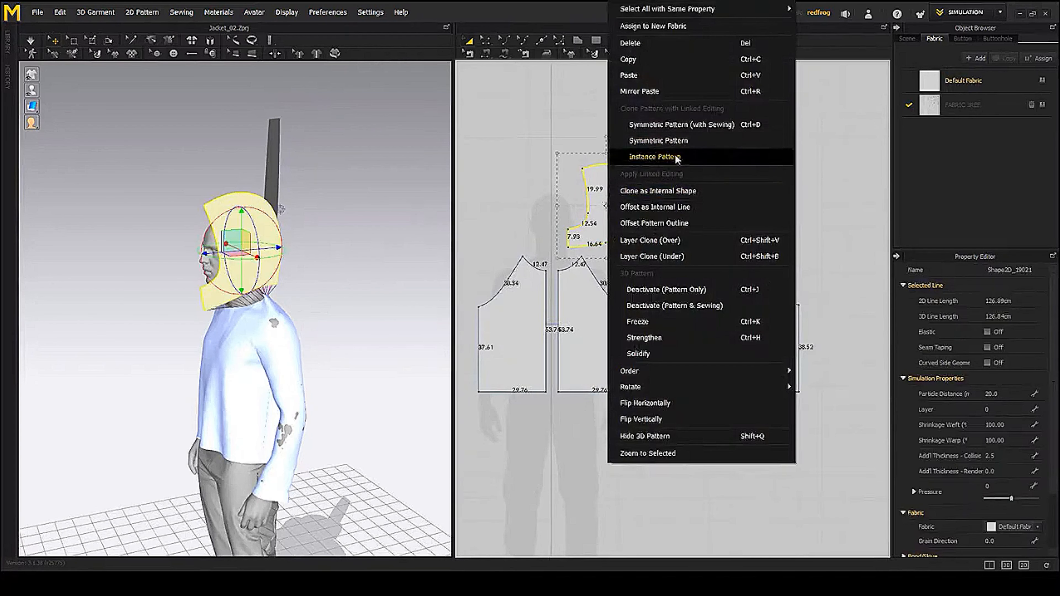
click(674, 141)
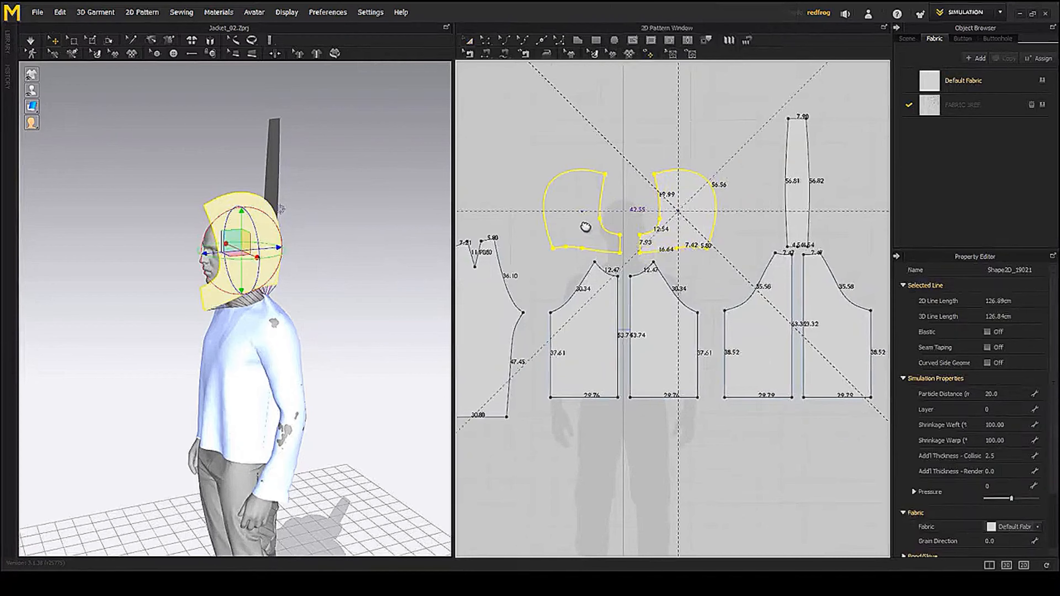
click(573, 224)
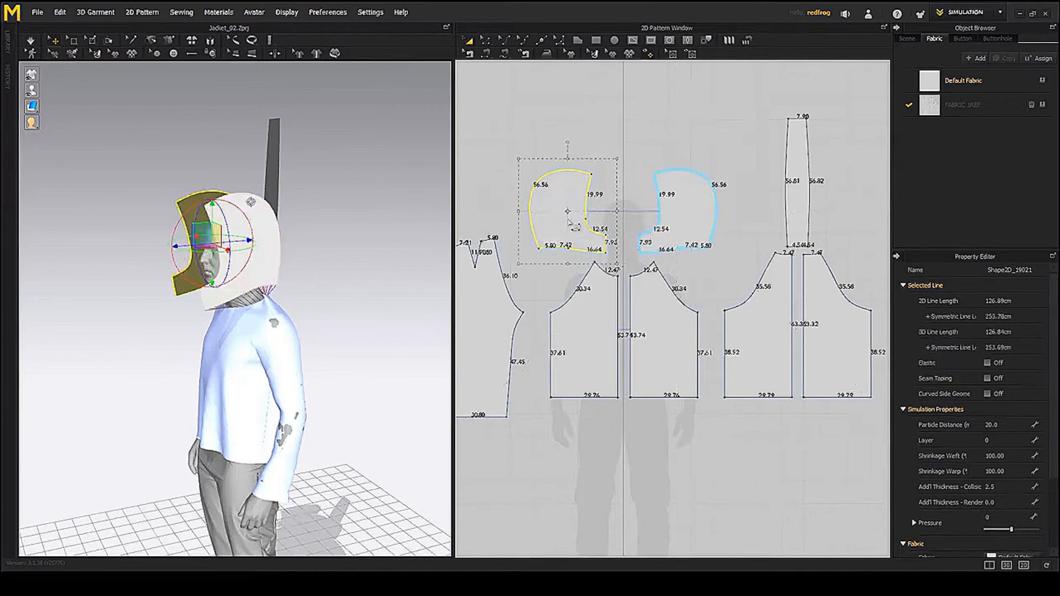
- Pin-mark the mirrored hood side and the sleeve below it to identify the matching edges on the opposite side
scroll(213, 237, down, 3)
right_drag(225, 251, 412, 267)
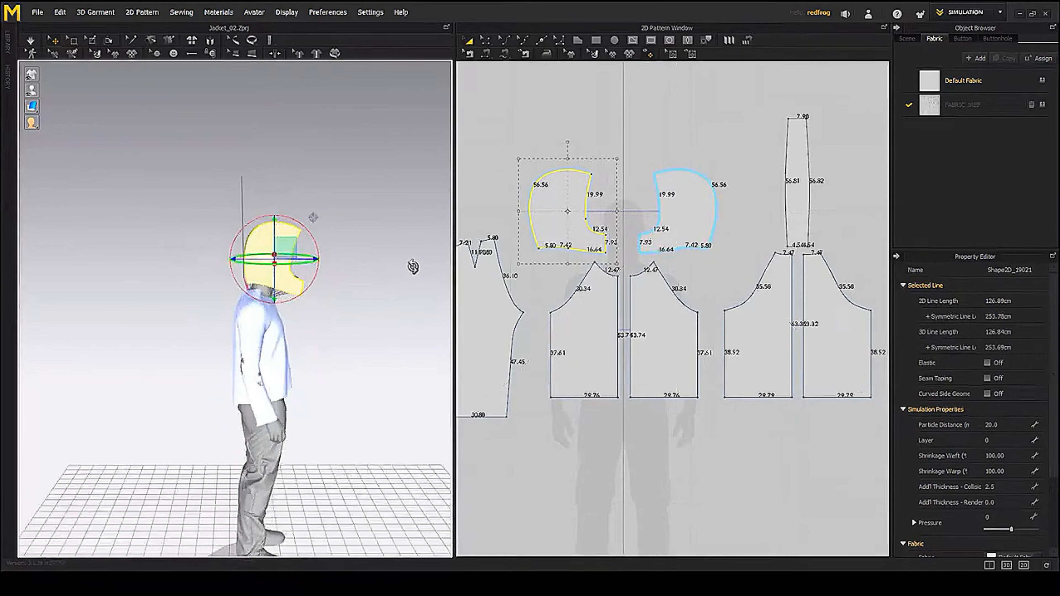
scroll(280, 304, up, 3)
scroll(280, 304, up, 2)
middle_drag(581, 270, 656, 270)
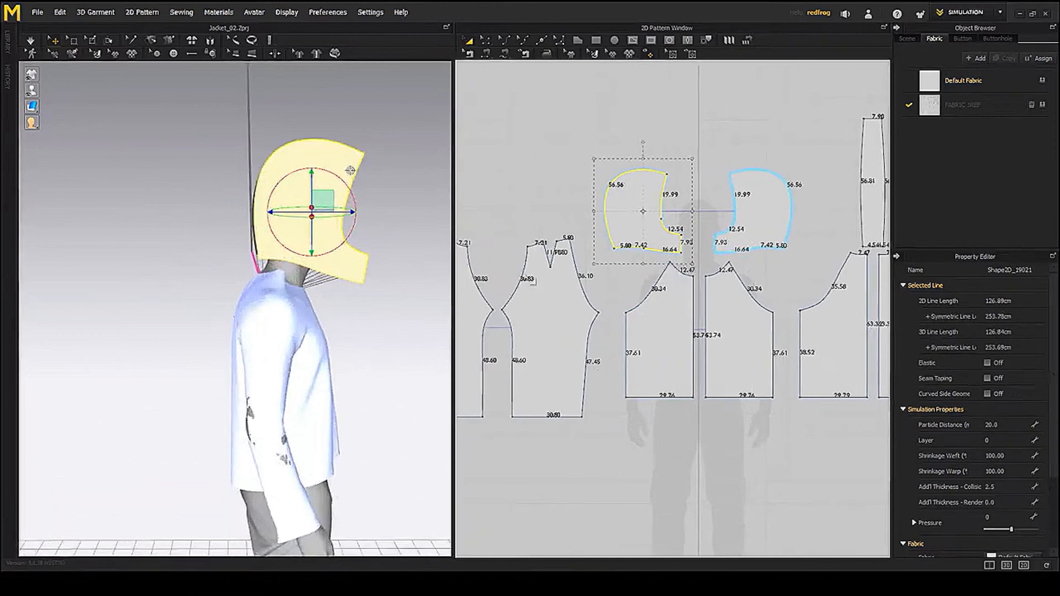
scroll(259, 282, up, 2)
mouse_move(255, 282)
right_down()
mouse_move(336, 312)
mouse_move(260, 299)
right_up()
key(Escape)
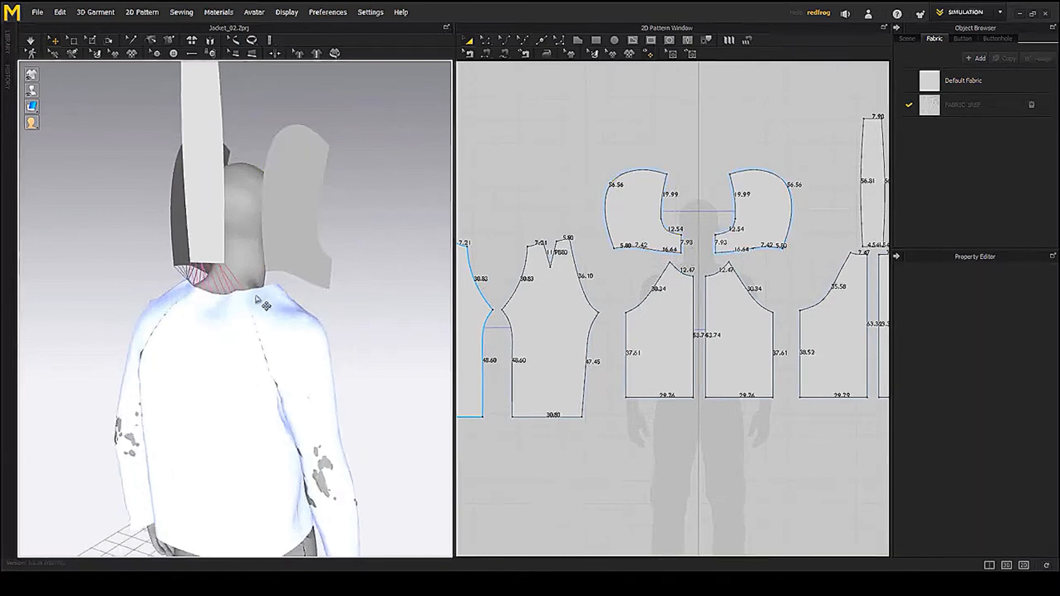
click(258, 300)
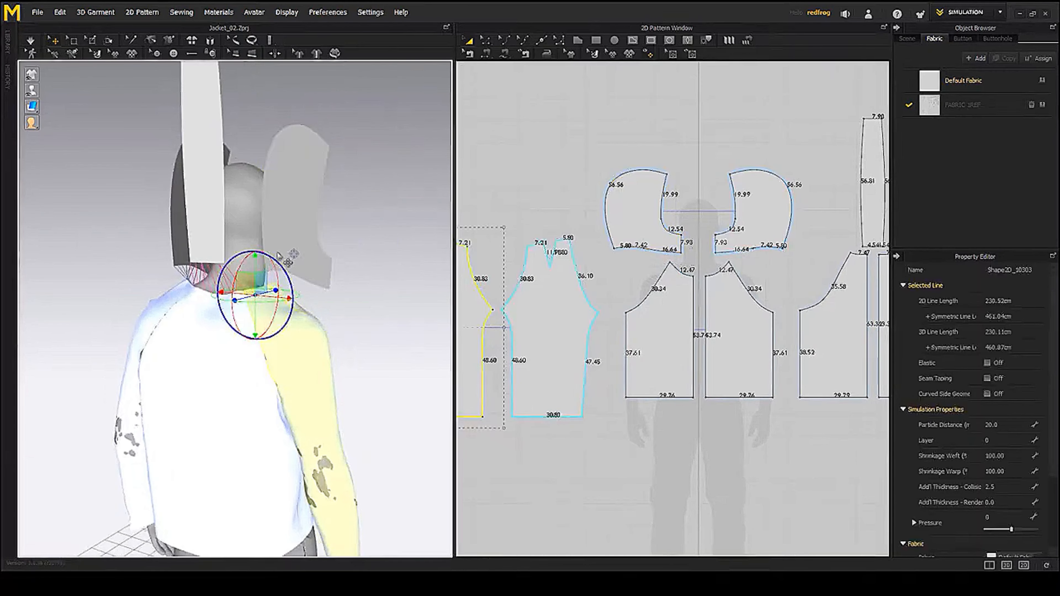
shift+click(272, 249)
right_drag(611, 296, 714, 306)
scroll(620, 261, up, 3)
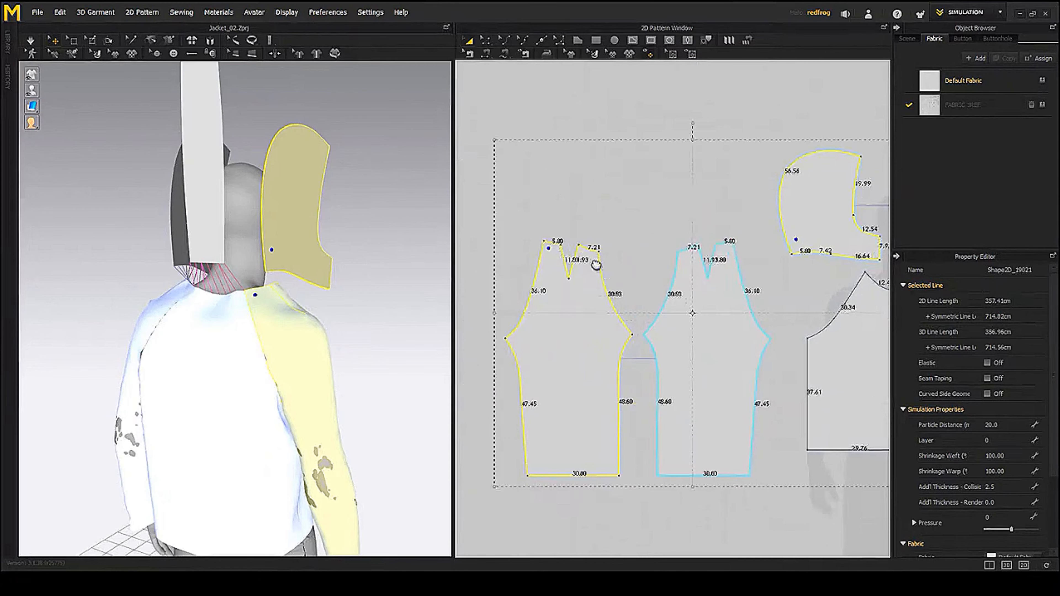
- Sew the mirrored hood side's 5.80 and 7.42 cm lower segments to the marked sleeve's 5.80 and 7.21 cm top segments
click(486, 55)
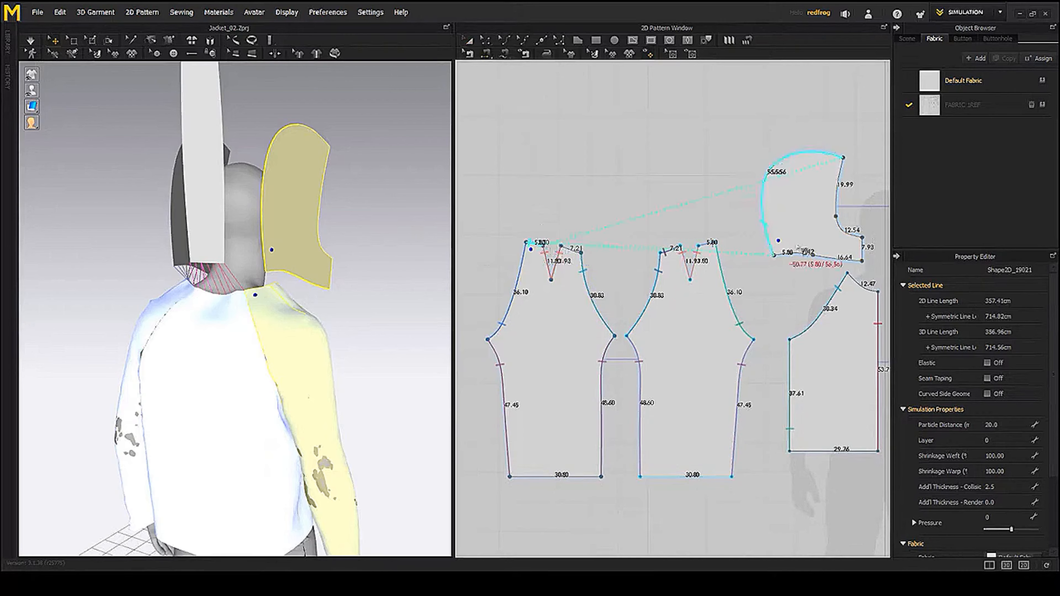
click(776, 252)
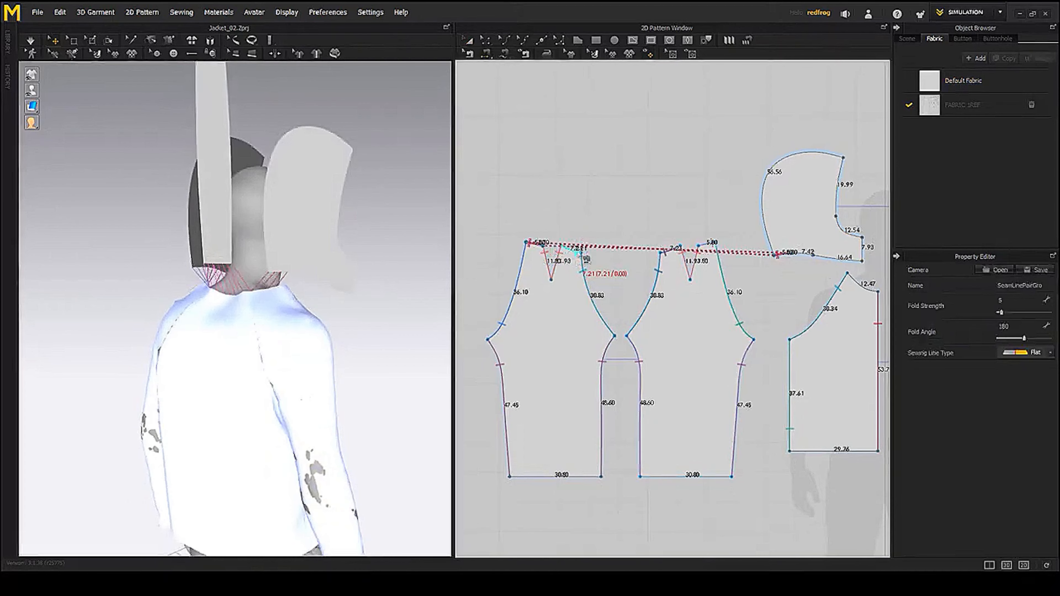
click(586, 259)
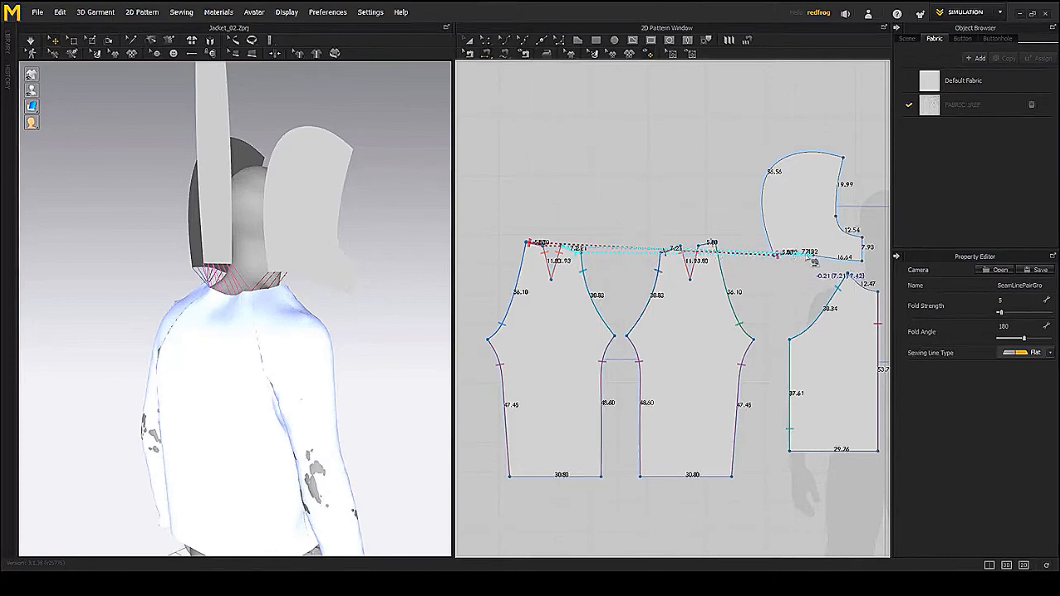
click(814, 250)
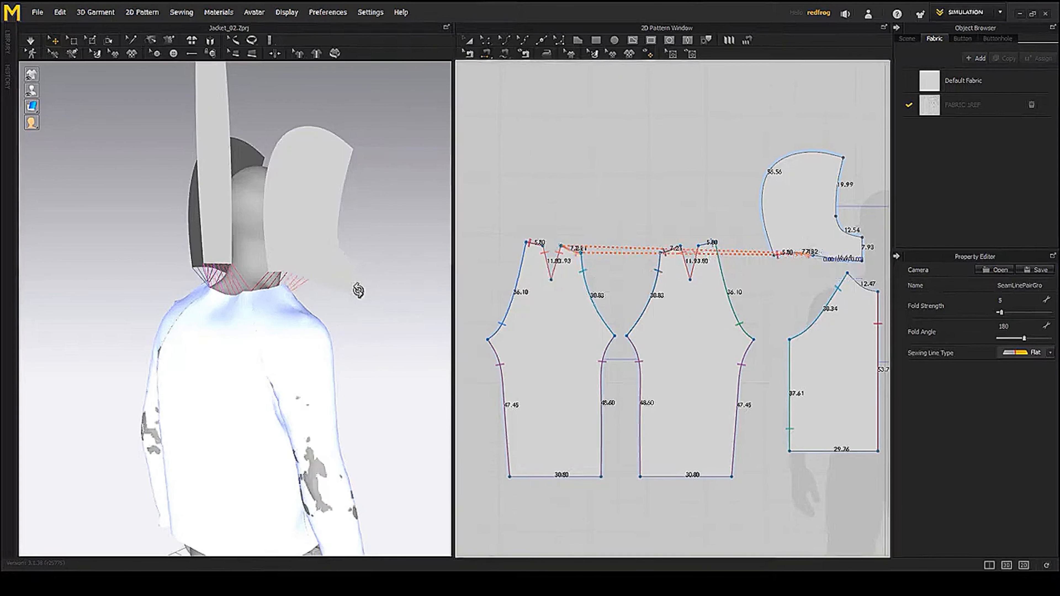
- Sew the mirrored hood side's 16.64 cm front lower segment to the adjacent front panel's 12.47 cm neckline curve
right_drag(357, 289, 279, 282)
middle_drag(376, 277, 310, 259)
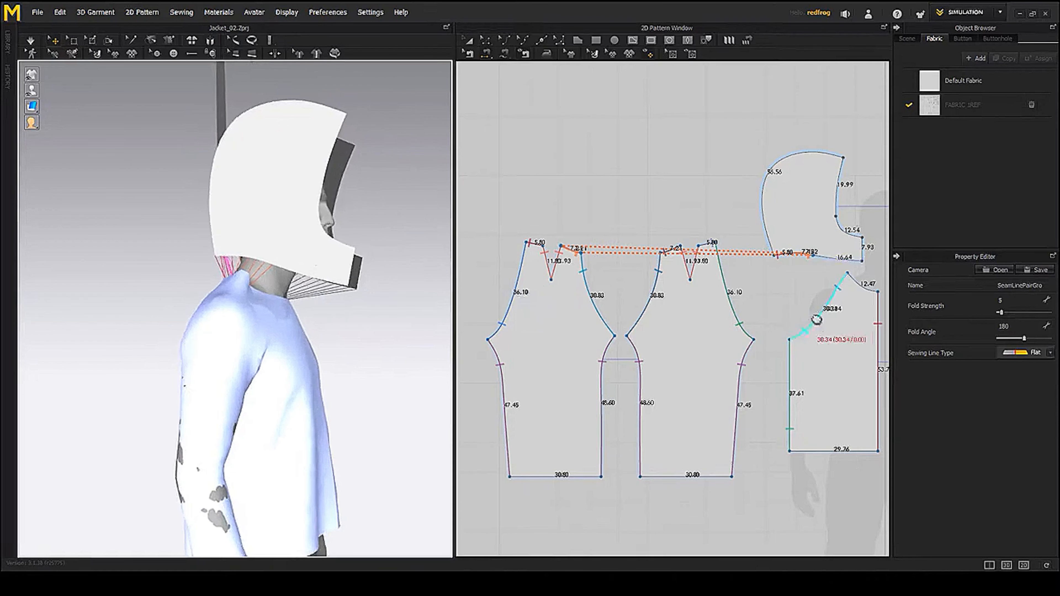
middle_drag(816, 320, 621, 308)
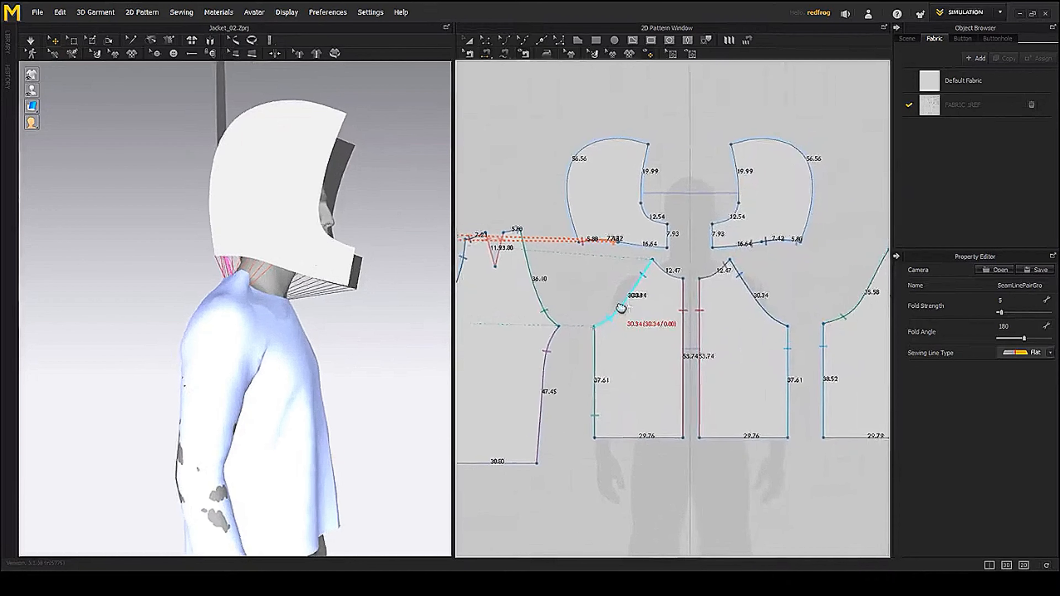
click(676, 278)
- Sew the mirrored hood side's 56.56 cm outer curve to the central strip's 56.82 cm long edge
mouse_move(296, 288)
right_down()
mouse_move(215, 313)
mouse_move(180, 306)
mouse_move(339, 305)
mouse_move(291, 301)
right_up()
middle_drag(291, 302, 311, 317)
click(241, 261)
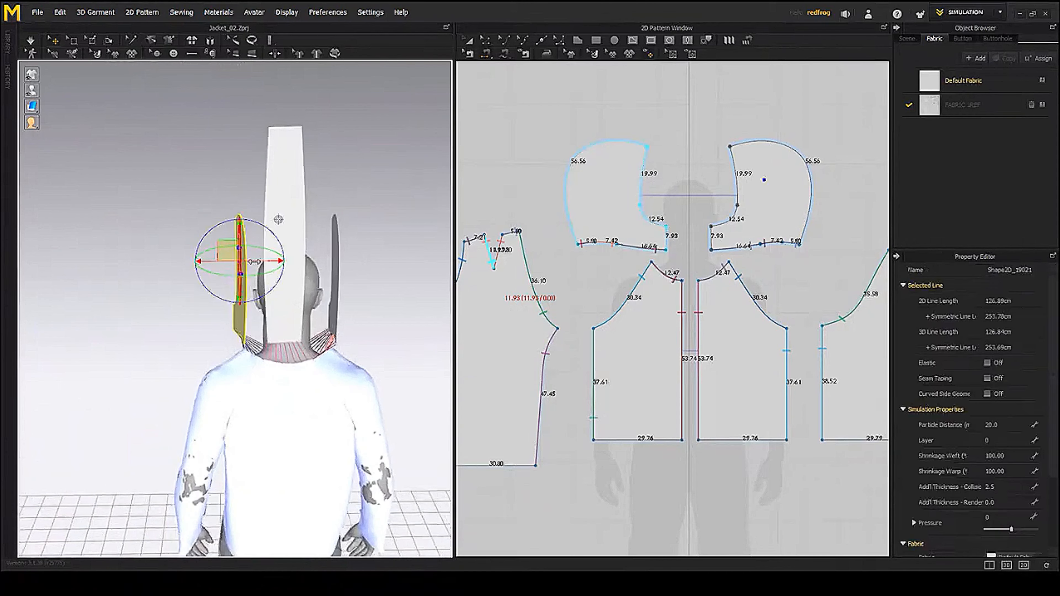
click(294, 281)
click(336, 246)
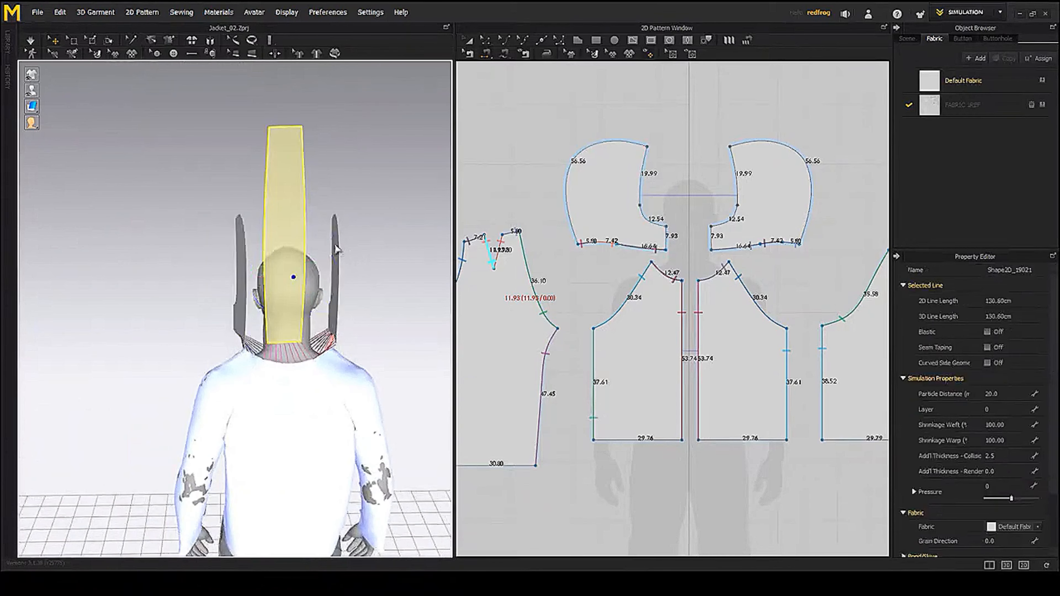
middle_drag(369, 280, 374, 296)
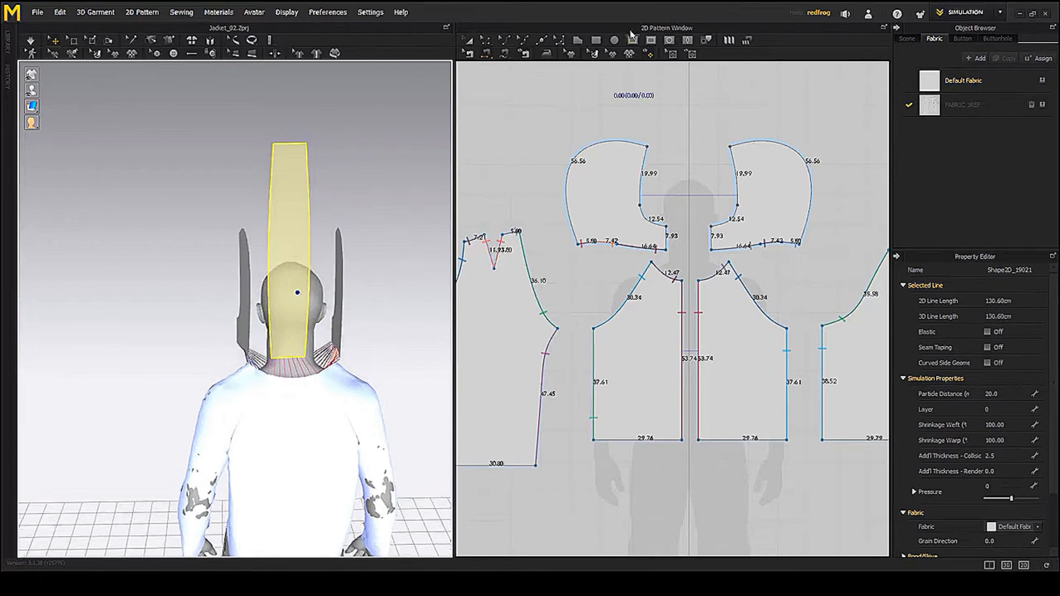
scroll(687, 227, down, 3)
middle_drag(679, 220, 613, 233)
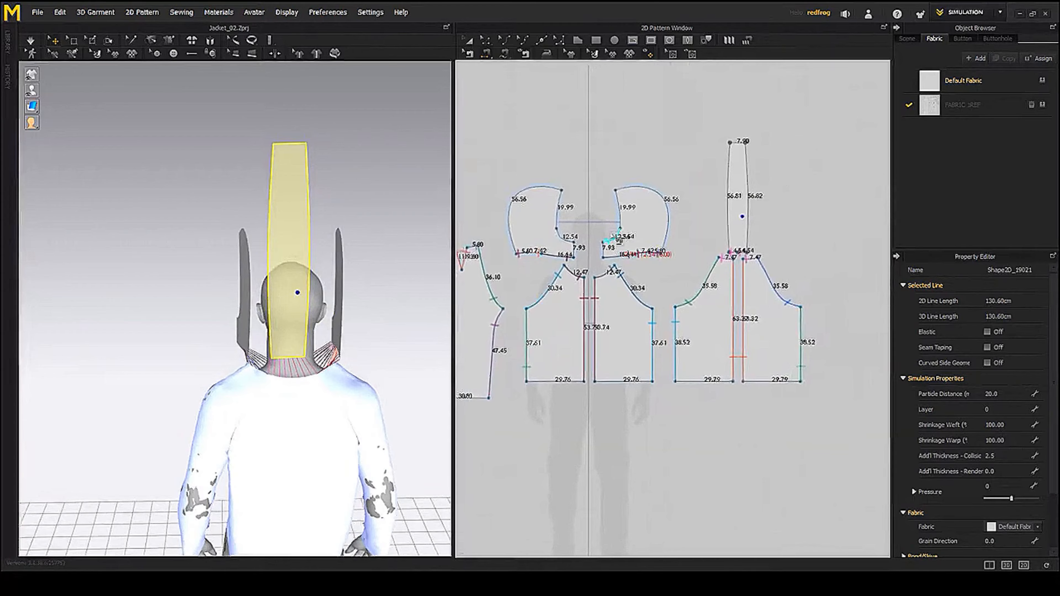
click(499, 53)
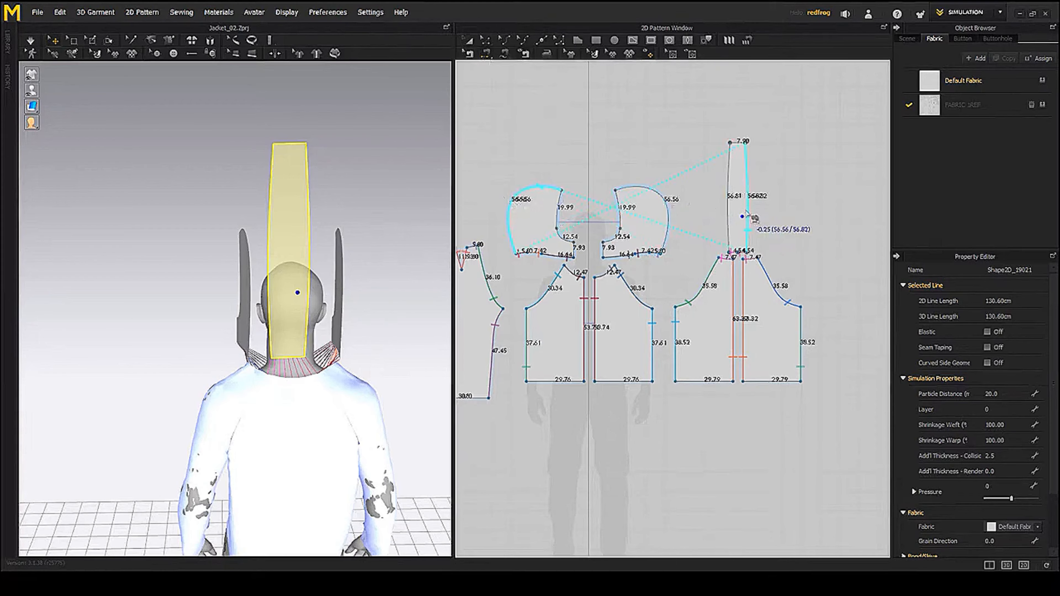
click(748, 234)
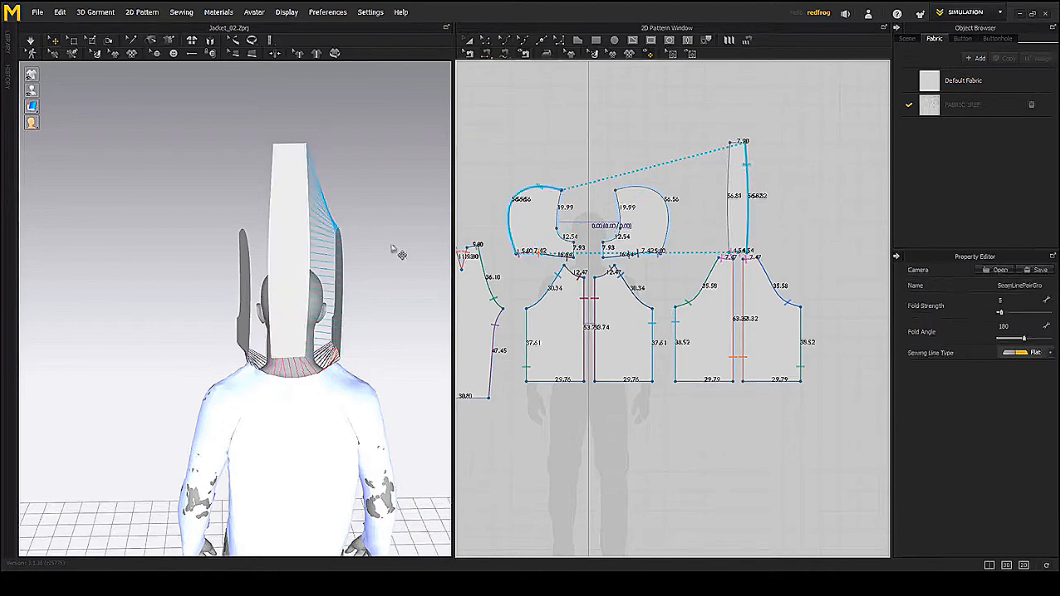
- Sew the original hood side's 56.56 cm outer curve to the central strip's 56.81 cm long edge
right_drag(393, 249, 336, 266)
click(681, 214)
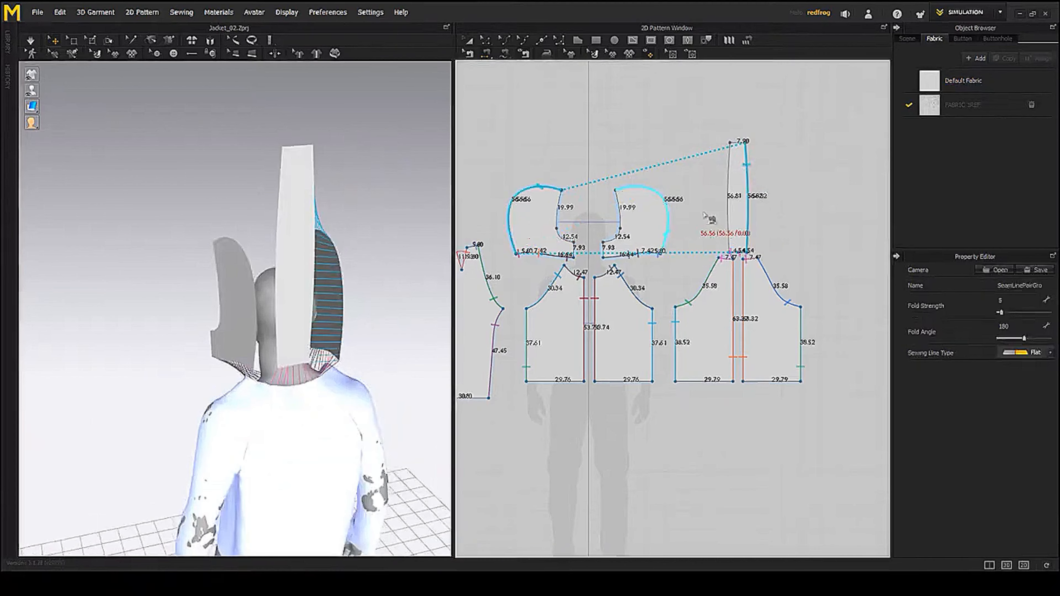
click(726, 216)
- Try simulating the sewn hood on the avatar and undo the drape
right_drag(440, 241, 302, 326)
key(space)
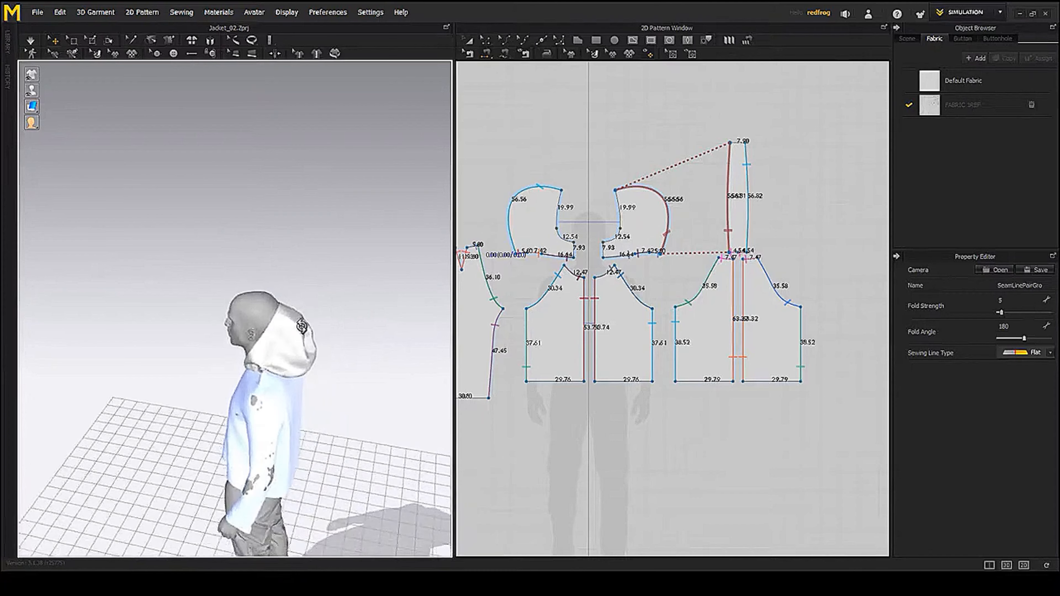
click(469, 40)
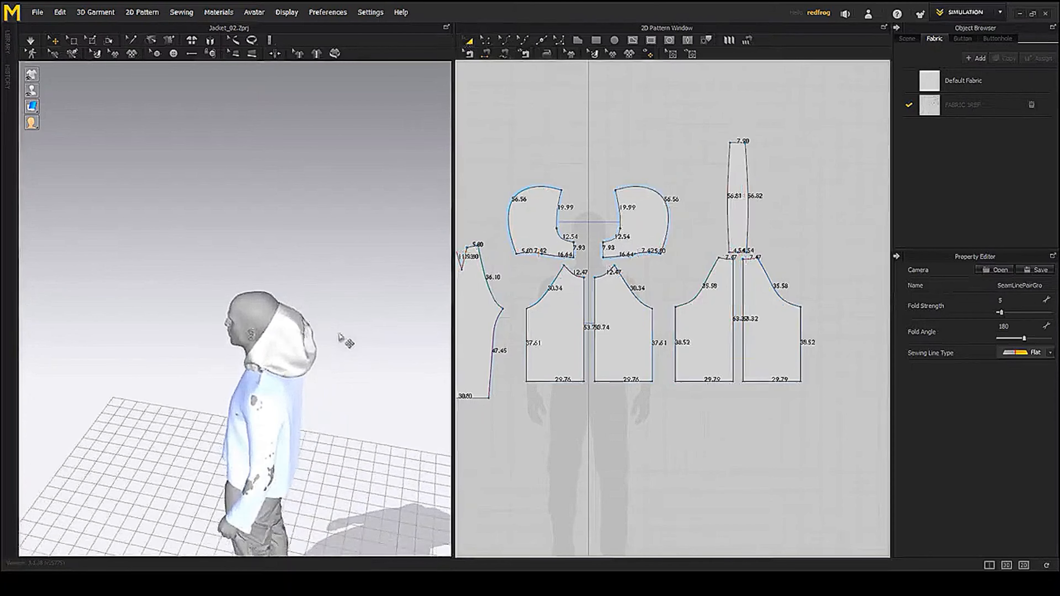
middle_drag(322, 330, 340, 307)
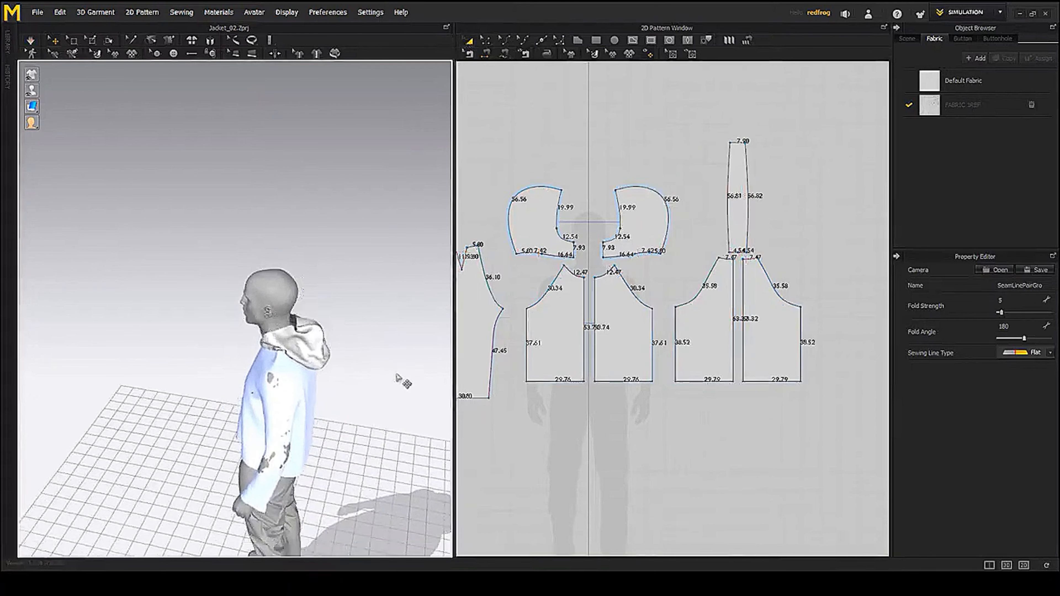
right_drag(398, 378, 325, 253)
key(ctrl+z)
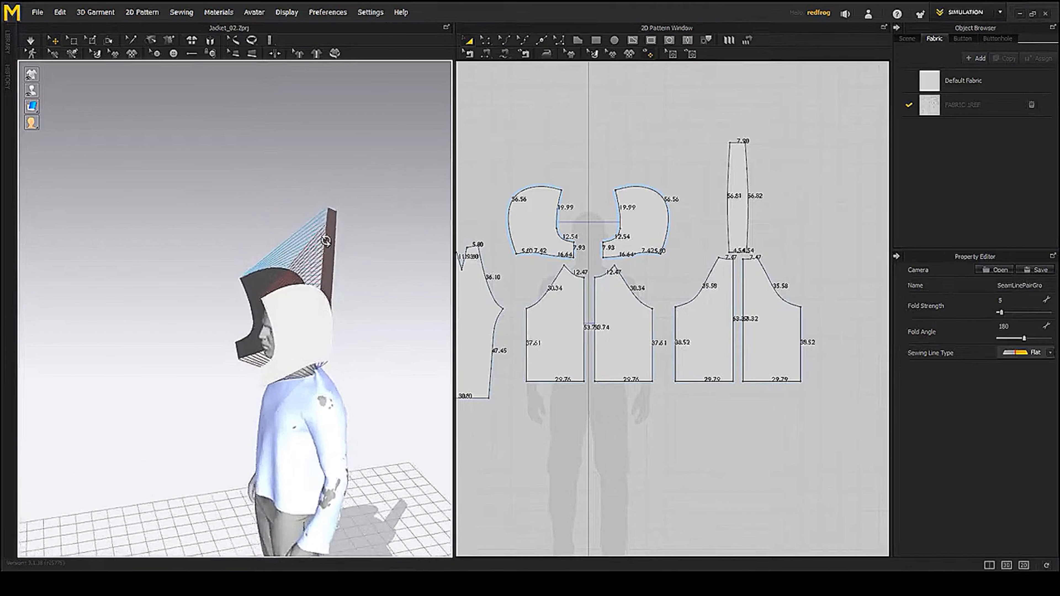
- Pin the central strip at its upper end and simulate the garment to drape the hood over the avatar's head
right_drag(326, 241, 349, 226)
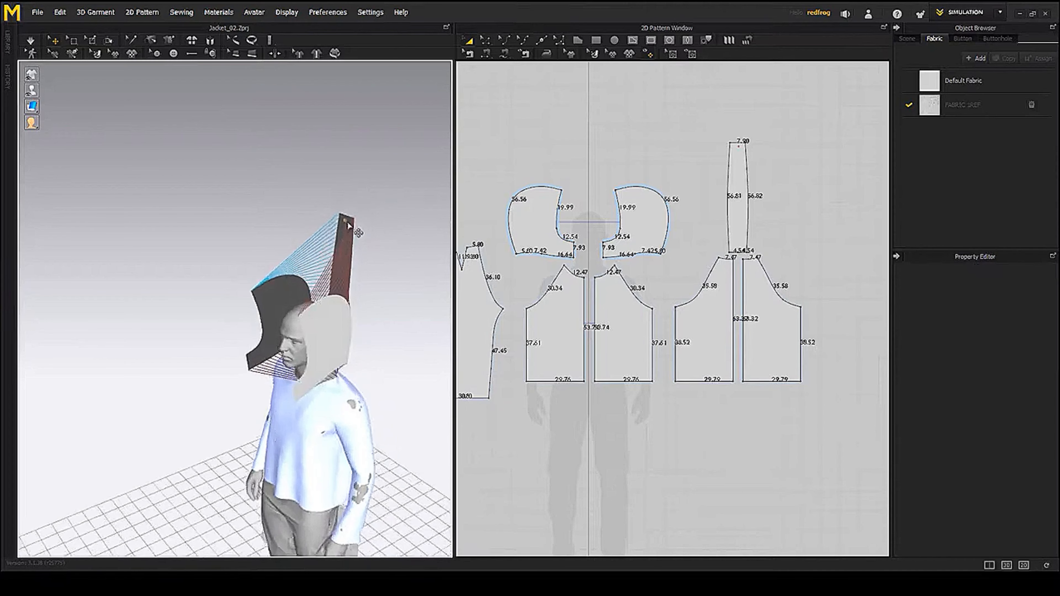
mouse_move(345, 223)
mouse_down()
mouse_move(314, 251)
mouse_move(347, 224)
mouse_up()
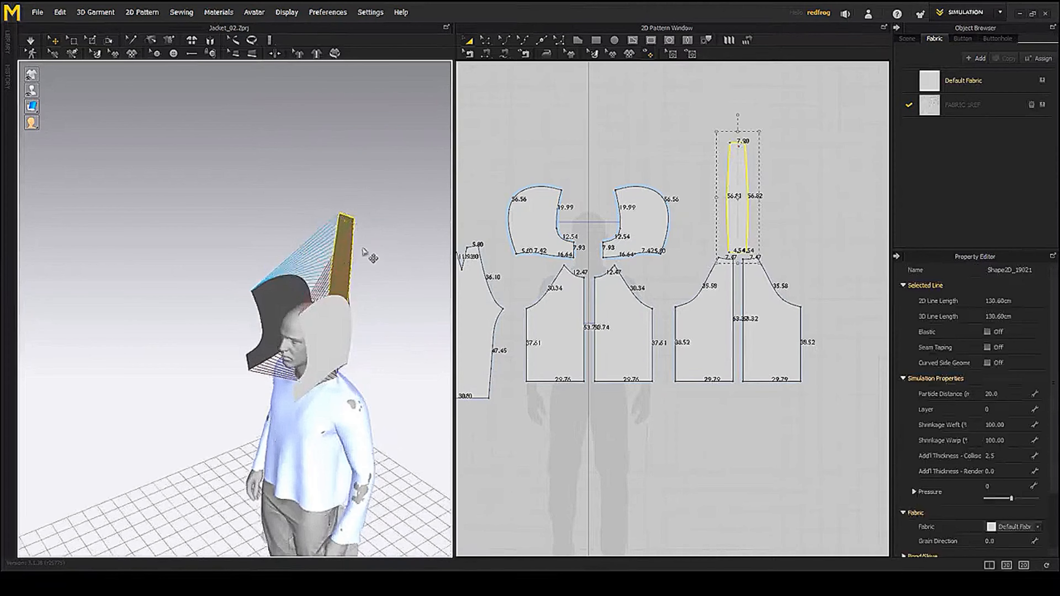
right_drag(359, 246, 337, 224)
click(327, 223)
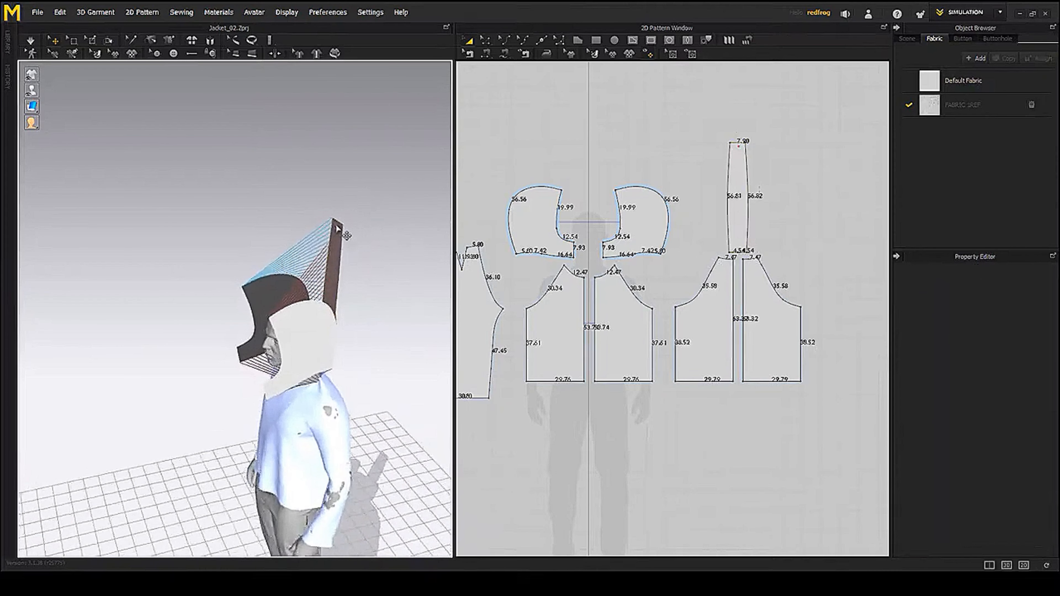
key(space)
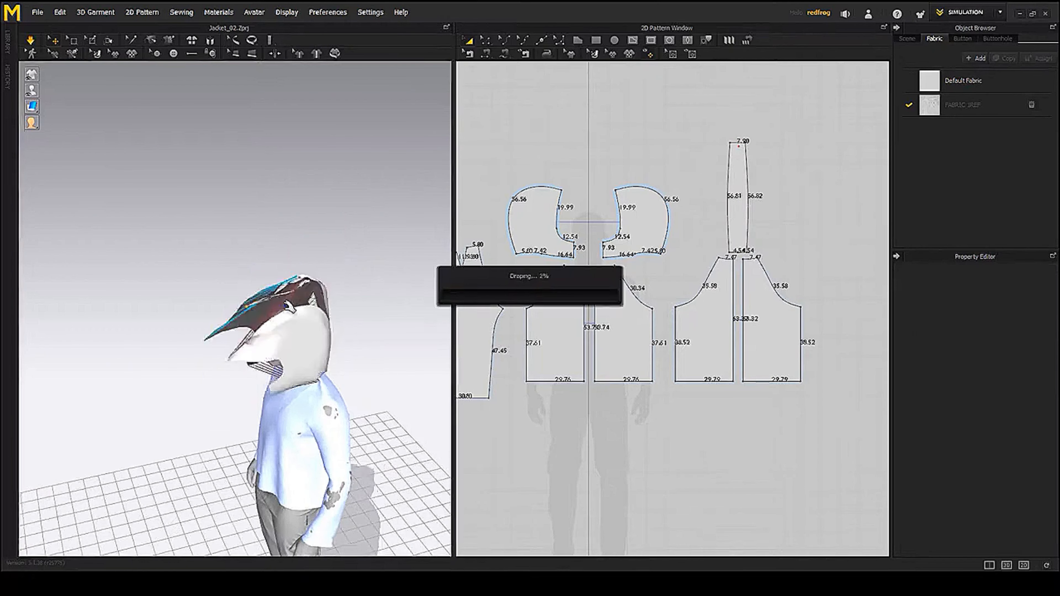
right_drag(306, 312, 438, 317)
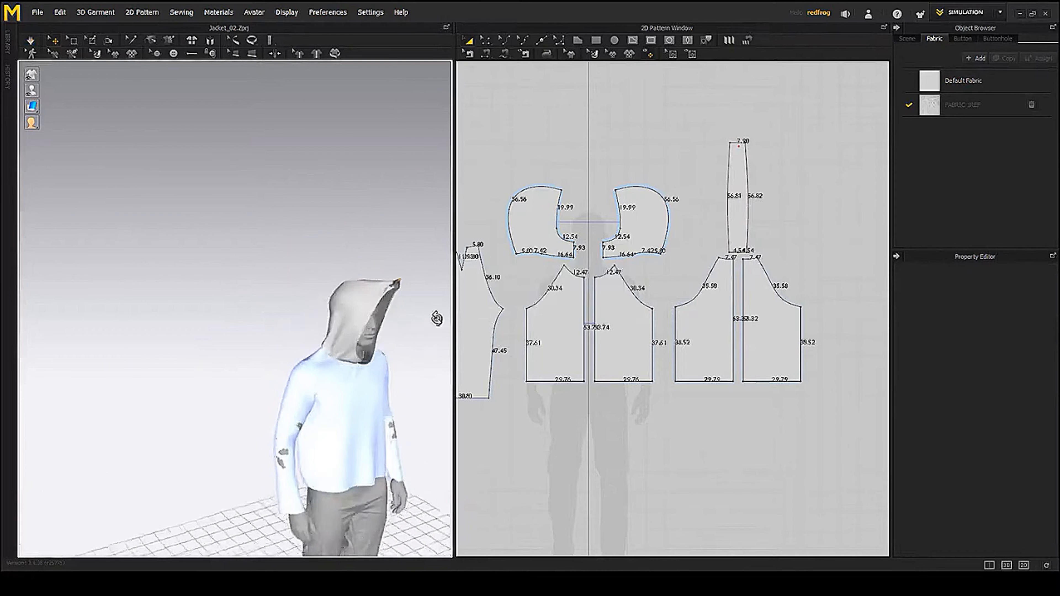
- Sew the two hood sides' 7.93 cm front edges together and simulate the garment
middle_drag(381, 317, 310, 324)
scroll(311, 318, down, 3)
mouse_move(311, 318)
right_down()
mouse_move(377, 288)
mouse_move(356, 277)
mouse_move(367, 291)
mouse_move(325, 339)
mouse_move(268, 351)
mouse_move(286, 298)
mouse_move(334, 234)
mouse_move(338, 287)
mouse_move(325, 309)
right_up()
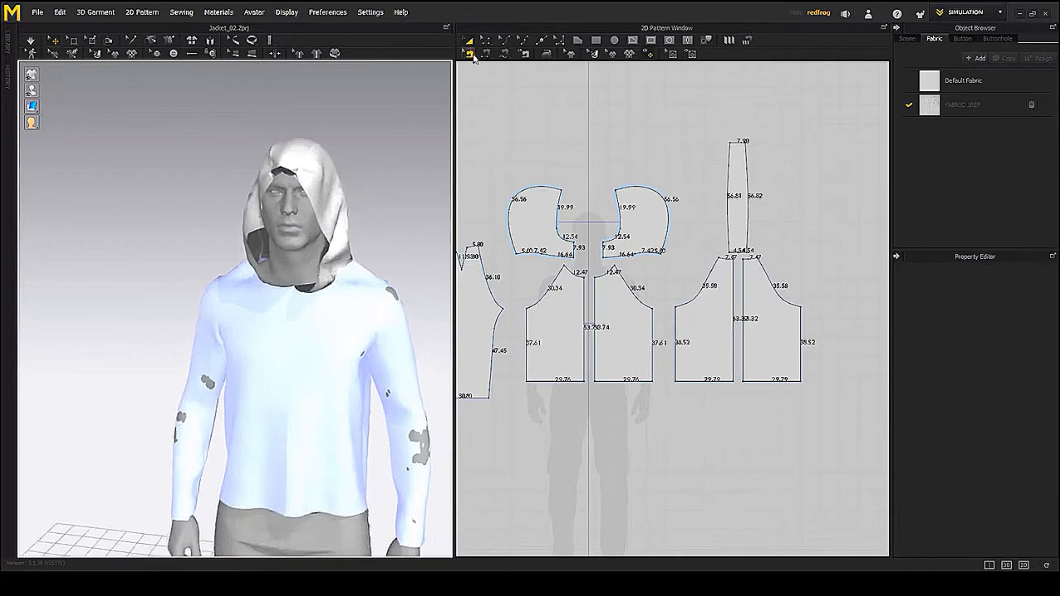
click(487, 55)
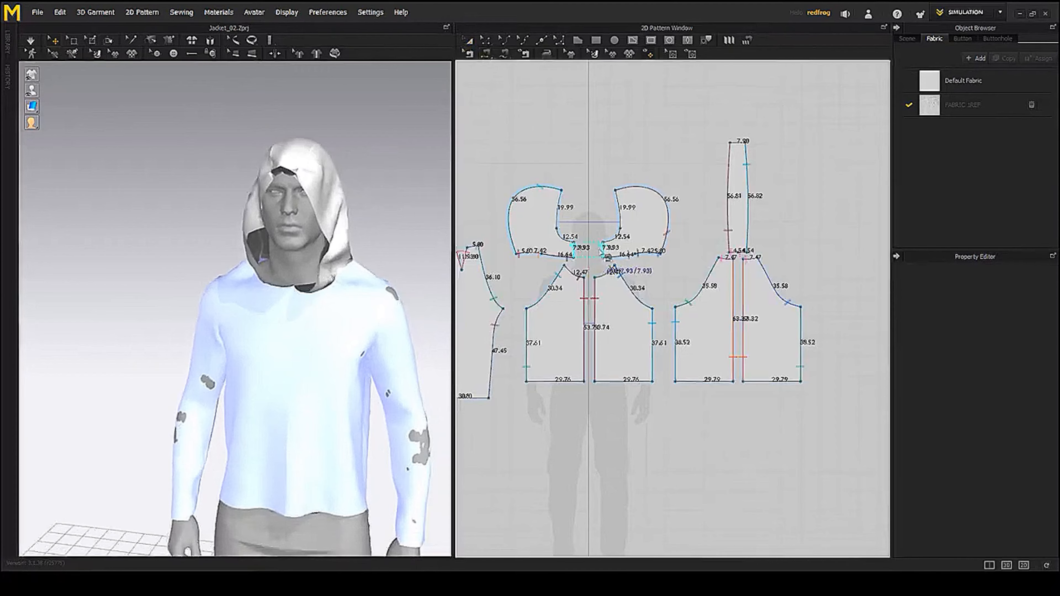
click(607, 257)
key(space)
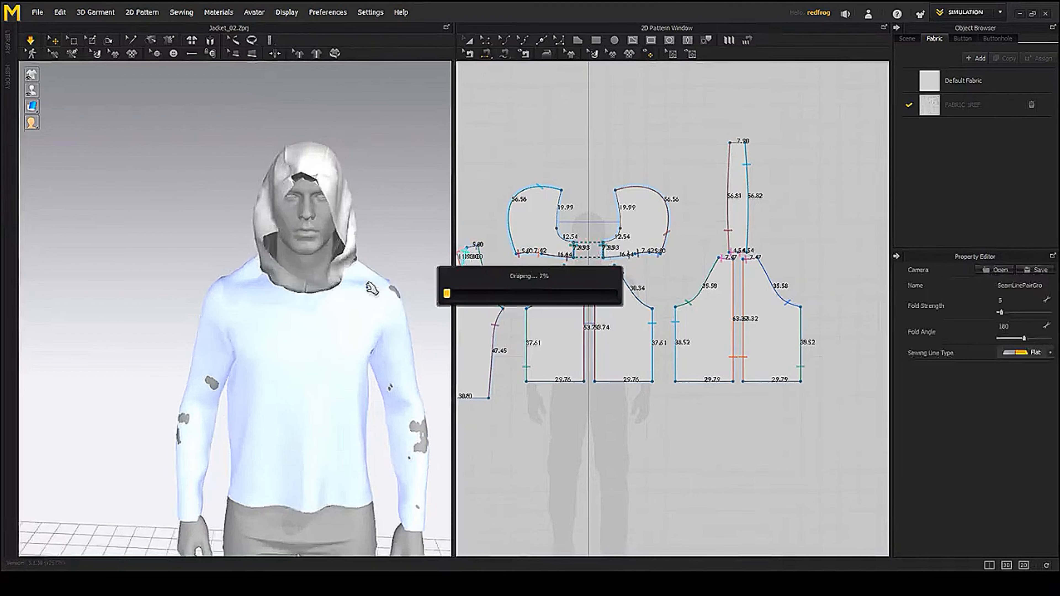
right_drag(372, 288, 309, 270)
scroll(269, 273, up, 2)
- Add a new fabric named Hard and set its color to mid-grey, RGB 123, 123, 123
click(468, 41)
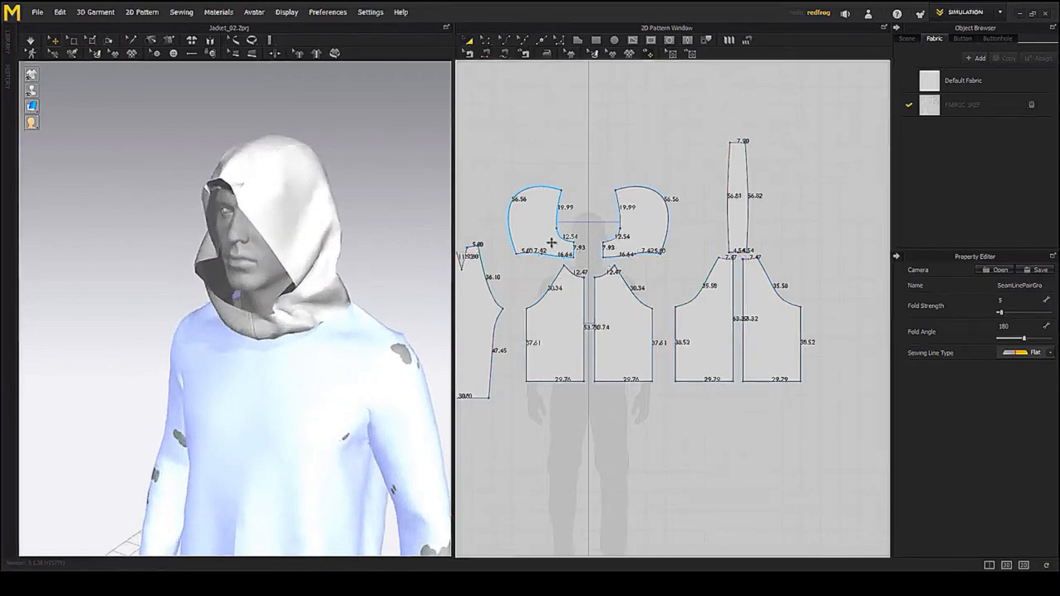
click(537, 228)
shift+click(644, 227)
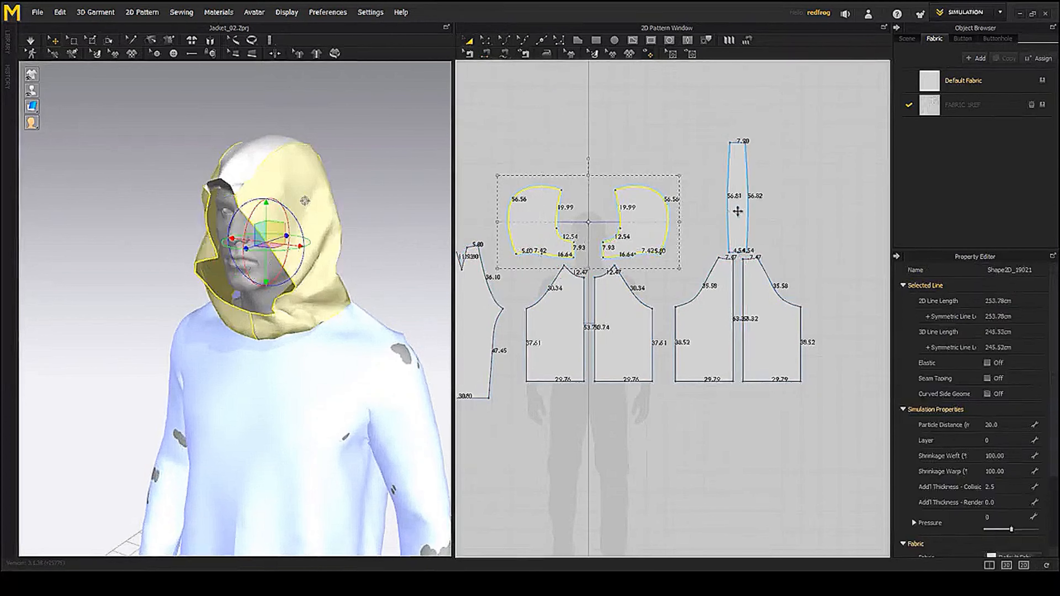
shift+click(738, 211)
mouse_move(278, 231)
right_down()
mouse_move(377, 230)
mouse_move(292, 237)
right_up()
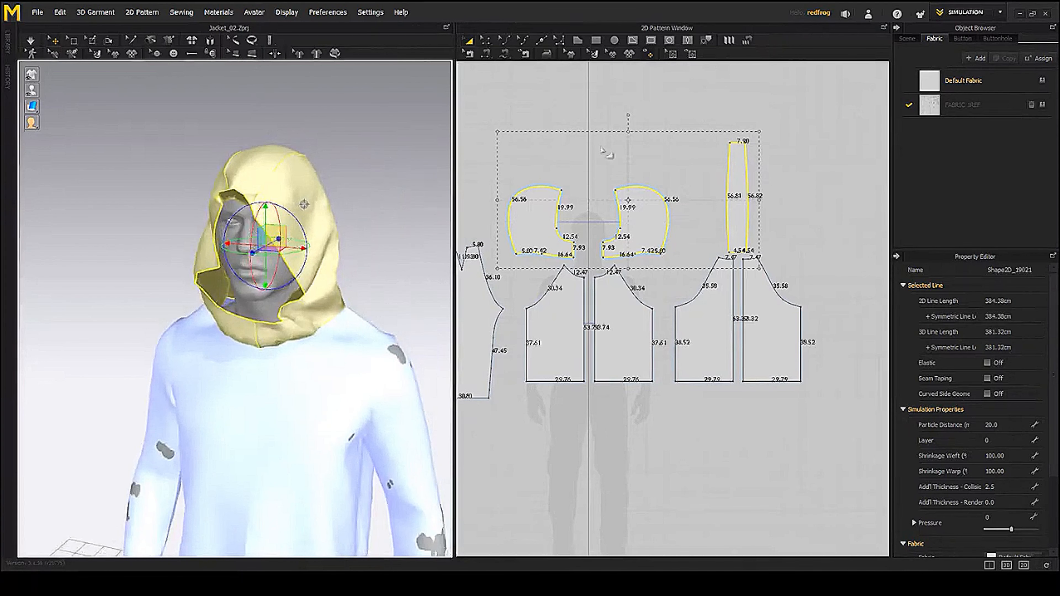
click(977, 58)
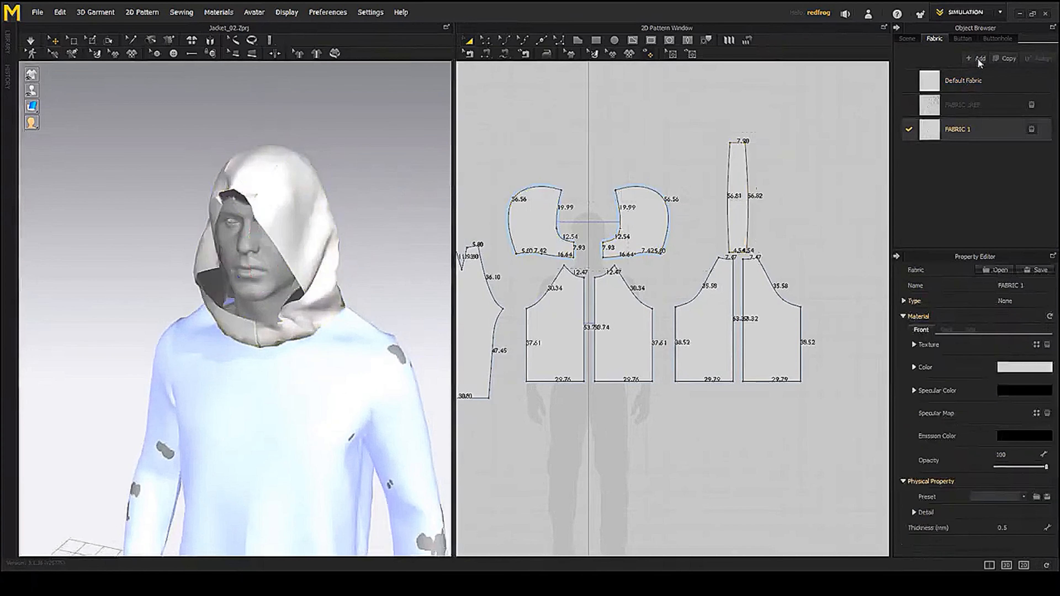
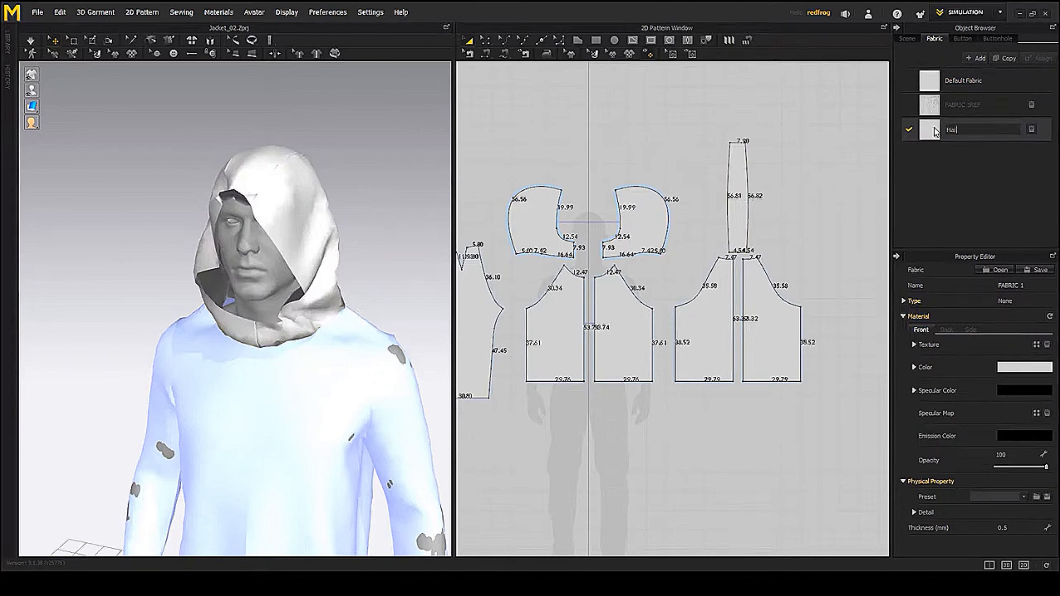
click(1016, 367)
drag(328, 178, 321, 174)
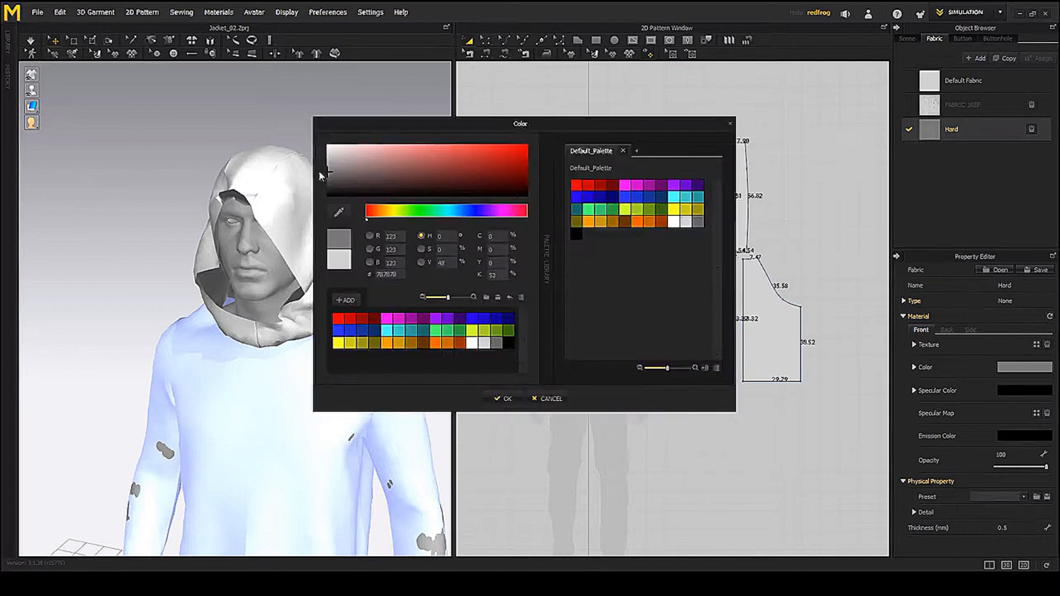
click(503, 399)
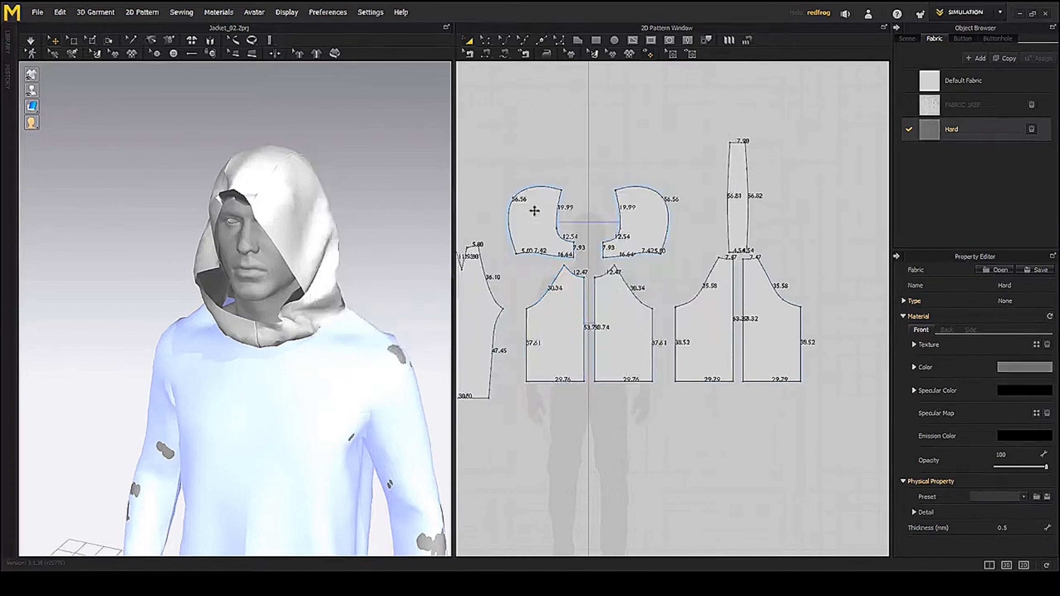
- Assign the Hard fabric to both hood sides and the central strip, and bring up that fabric's properties
click(534, 211)
shift+click(730, 203)
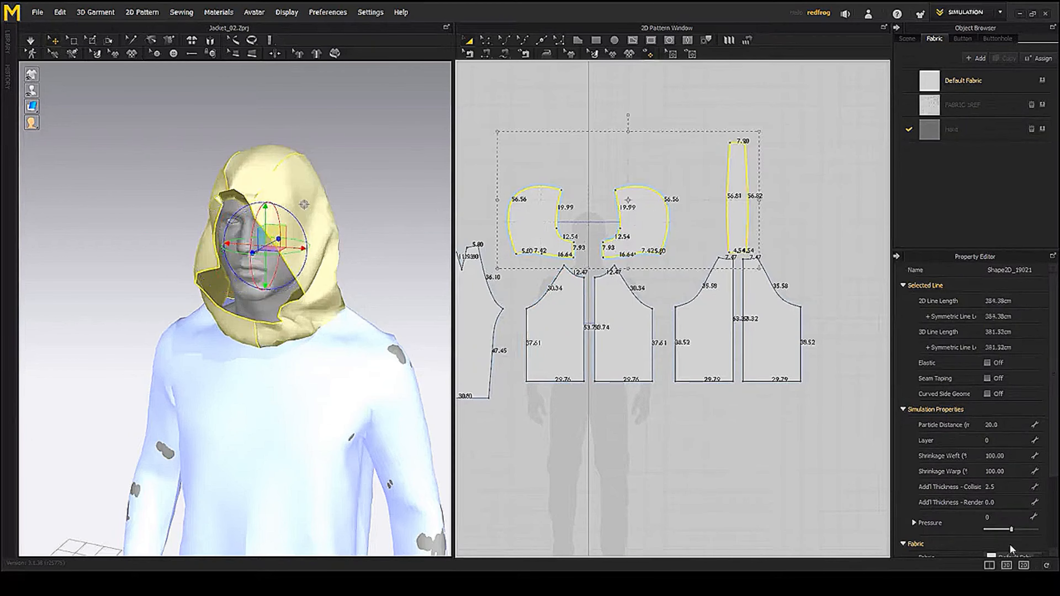
scroll(1012, 549, down, 2)
click(1018, 493)
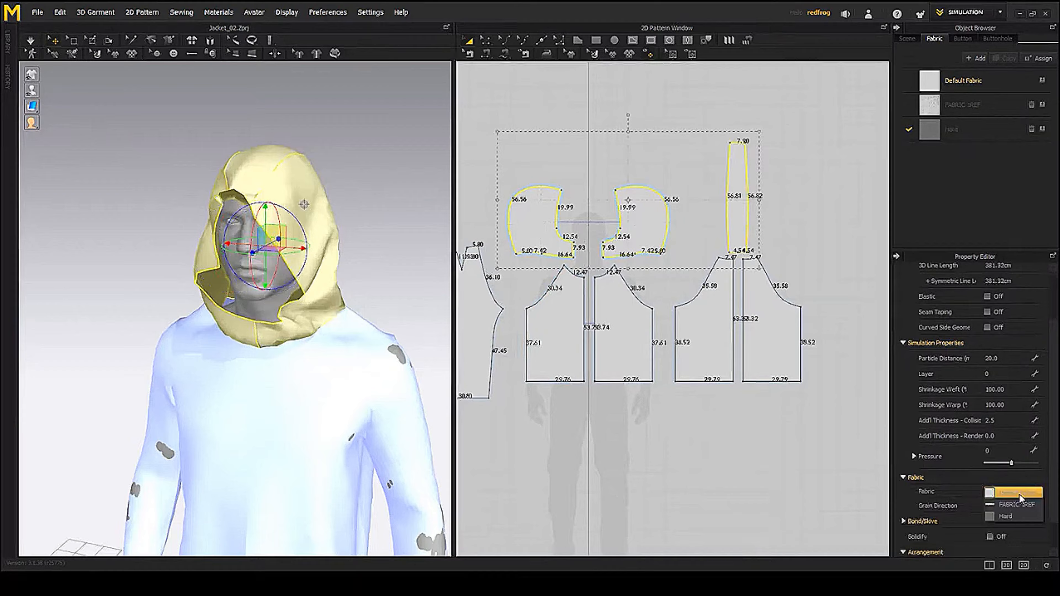
click(1012, 517)
click(936, 130)
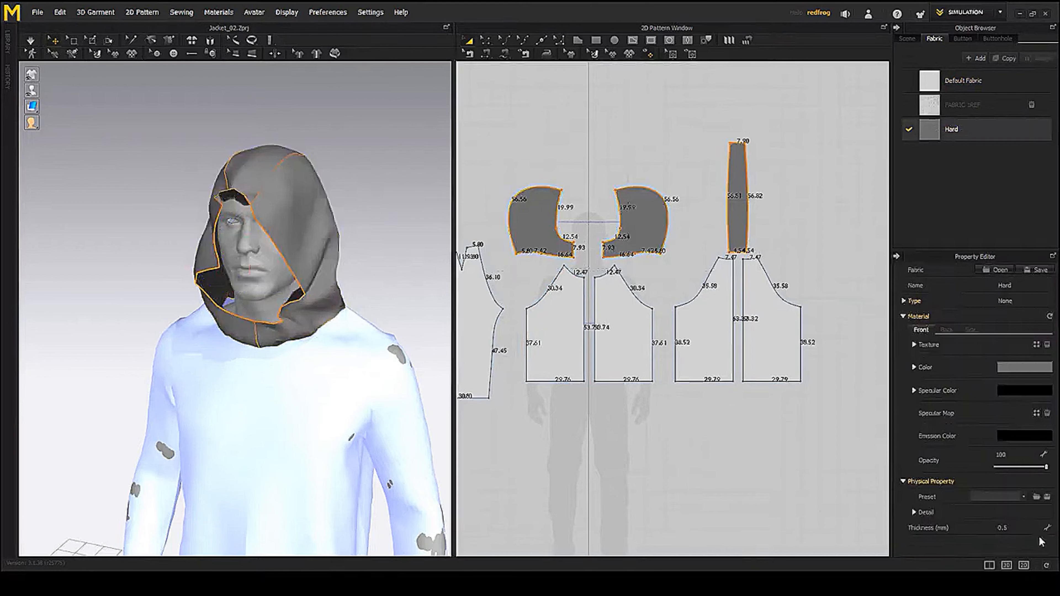
- Apply the S_Full_Grain_Leather physical preset to the Hard fabric and check how the simulated hood drapes around the head
click(1022, 498)
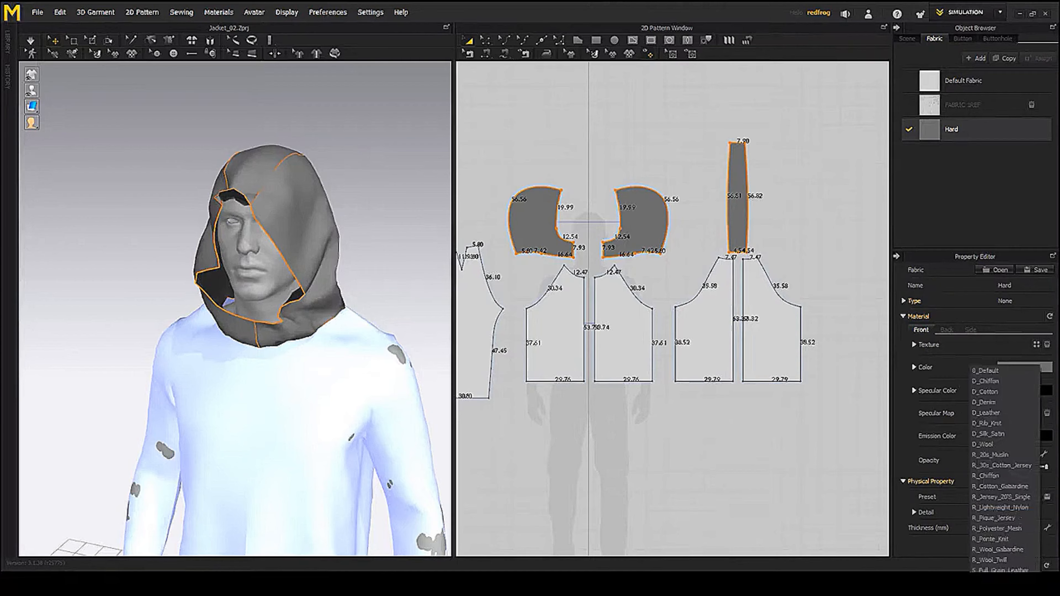
click(1000, 569)
right_drag(304, 266, 281, 267)
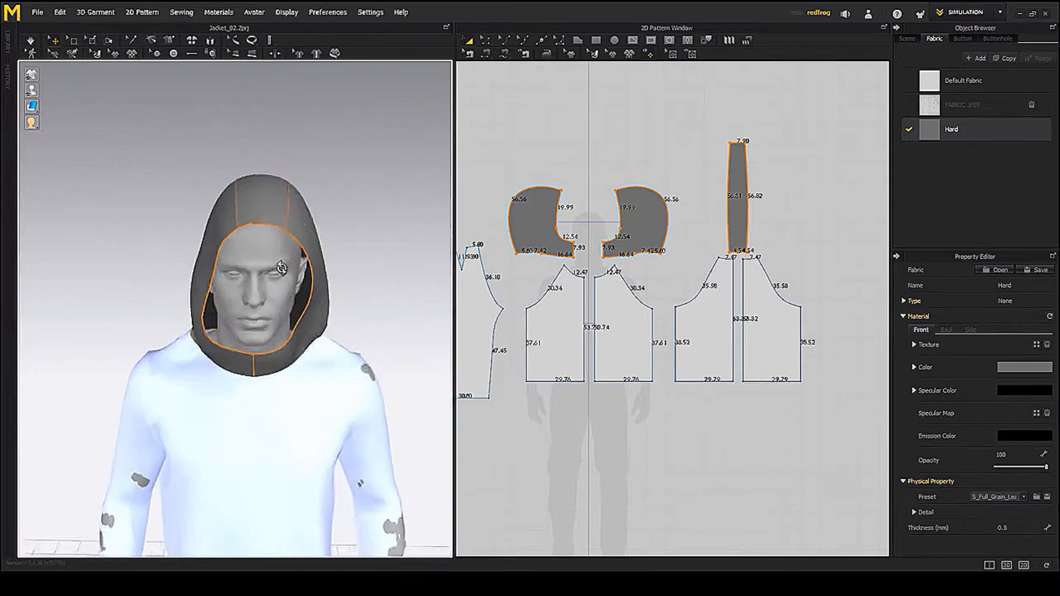
click(186, 284)
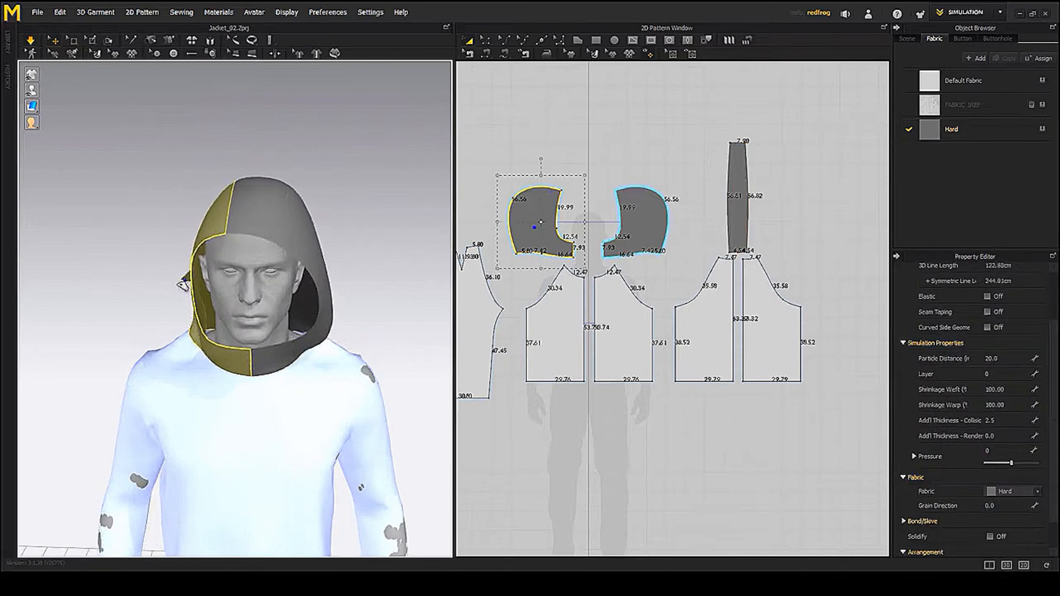
right_drag(354, 296, 269, 313)
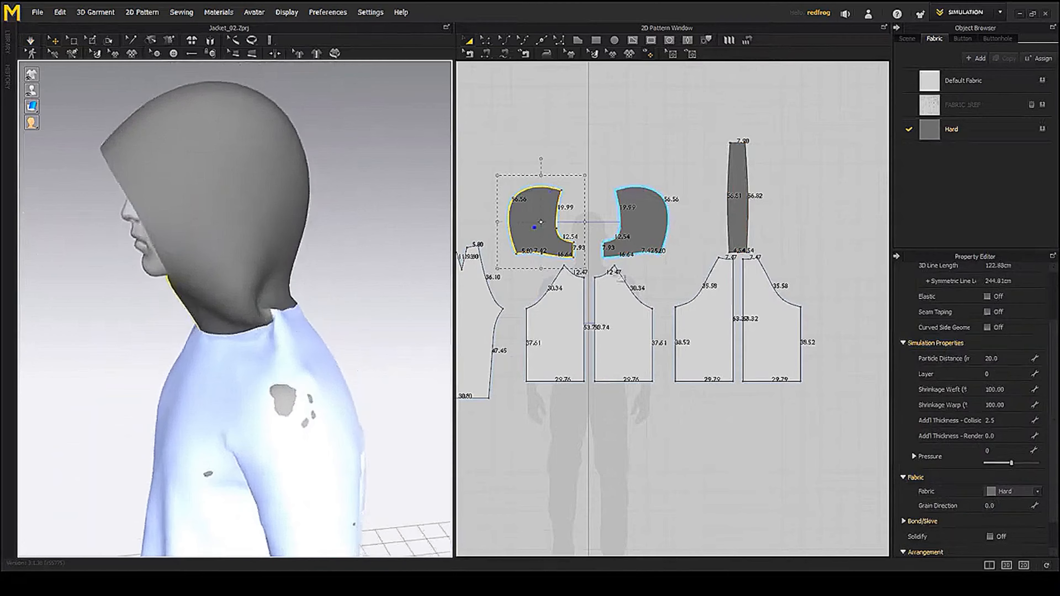
scroll(620, 278, up, 3)
scroll(669, 284, up, 1)
right_drag(383, 300, 184, 287)
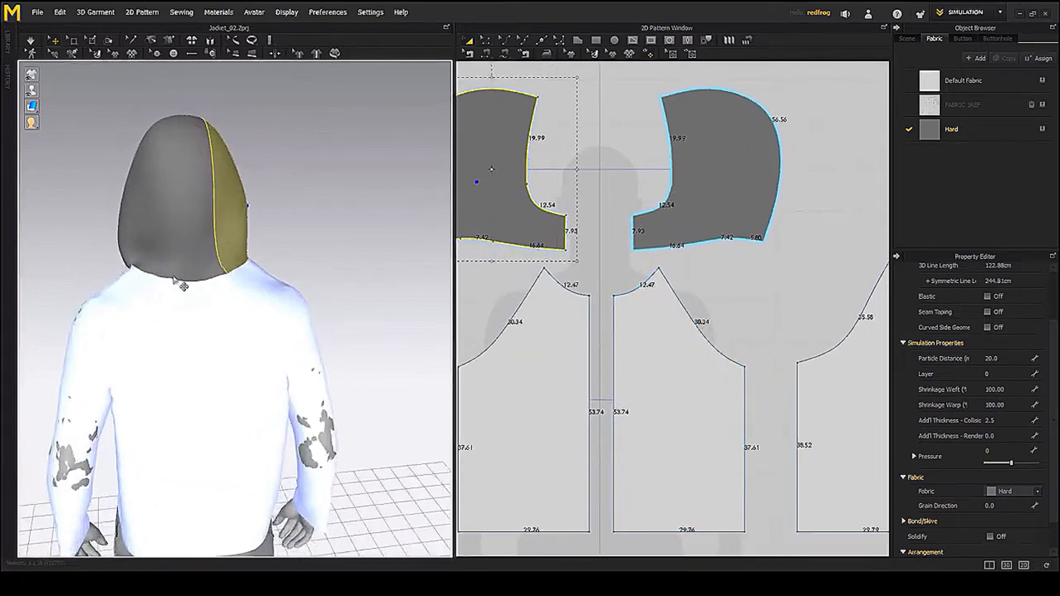
- Move the hood sides' 7.93 cm front edges inward, shortening the adjoining lower edges to about 15.33 cm, and simulate
scroll(759, 274, down, 3)
scroll(709, 286, up, 1)
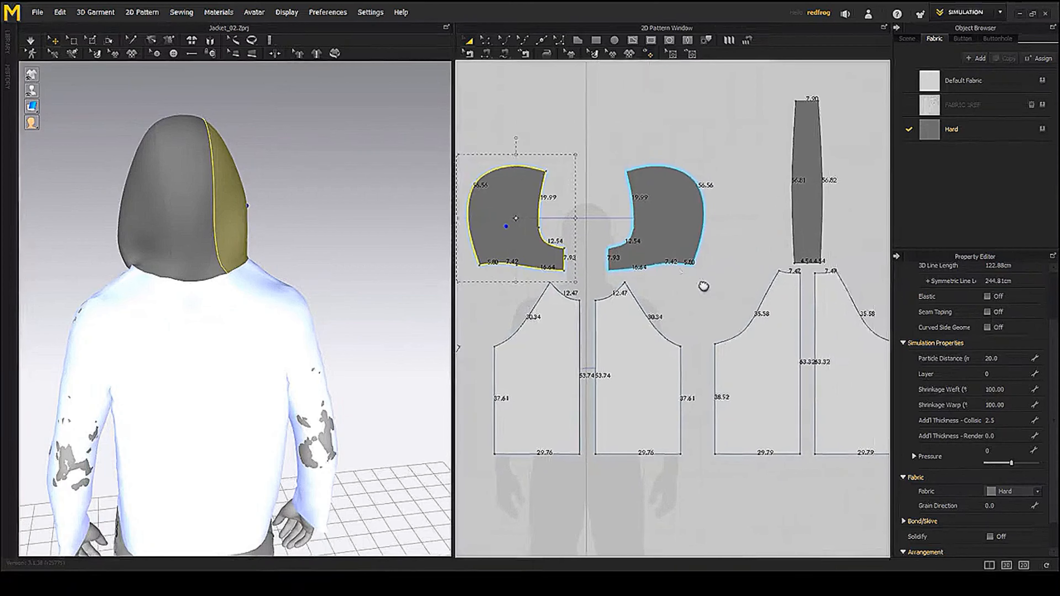
scroll(630, 217, up, 3)
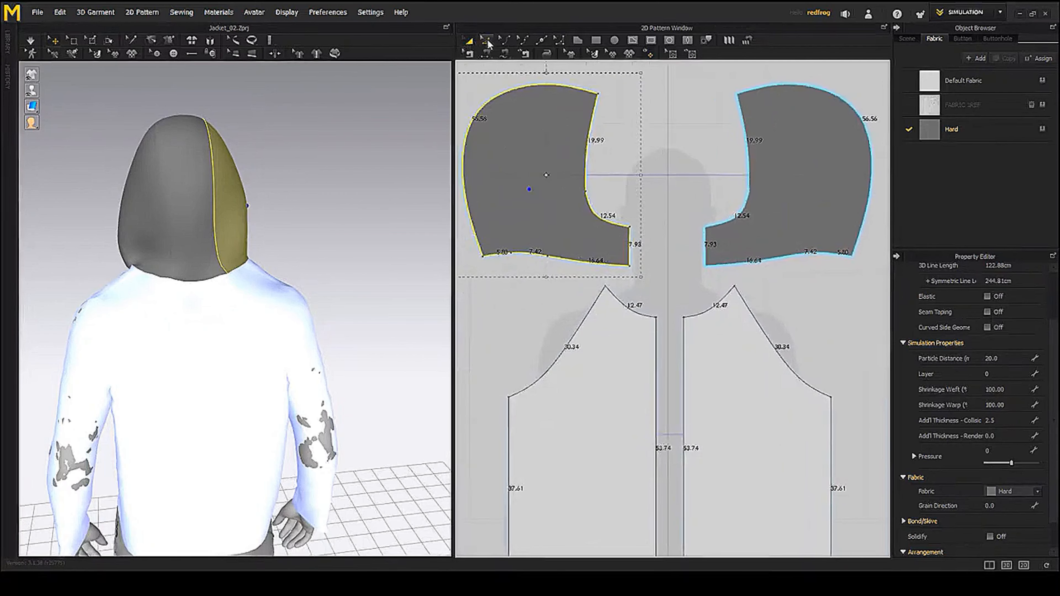
right_drag(196, 245, 354, 245)
middle_drag(354, 244, 282, 154)
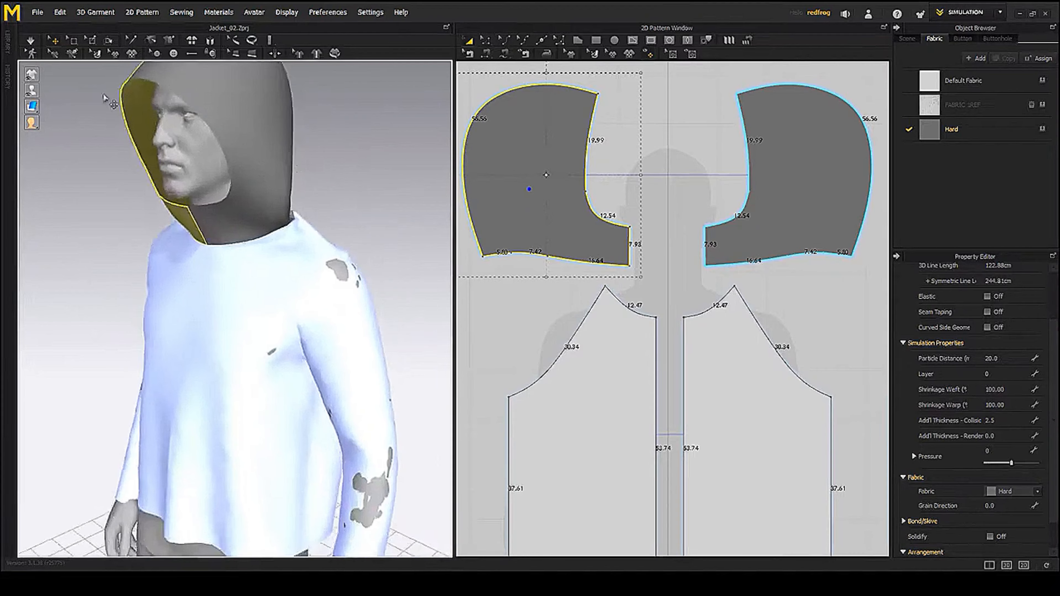
click(489, 43)
middle_drag(657, 216, 640, 182)
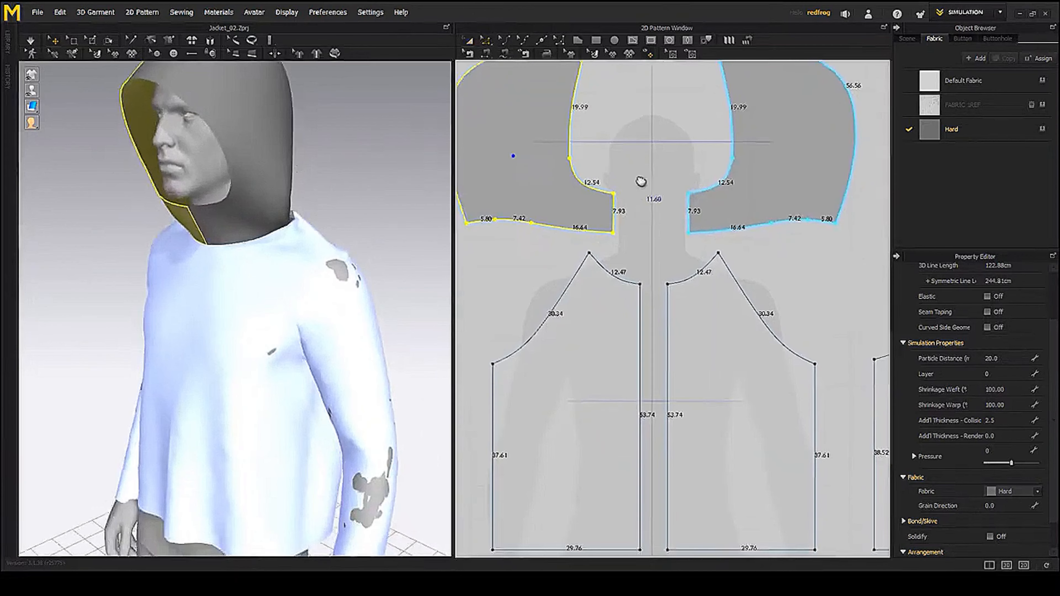
click(624, 218)
click(623, 217)
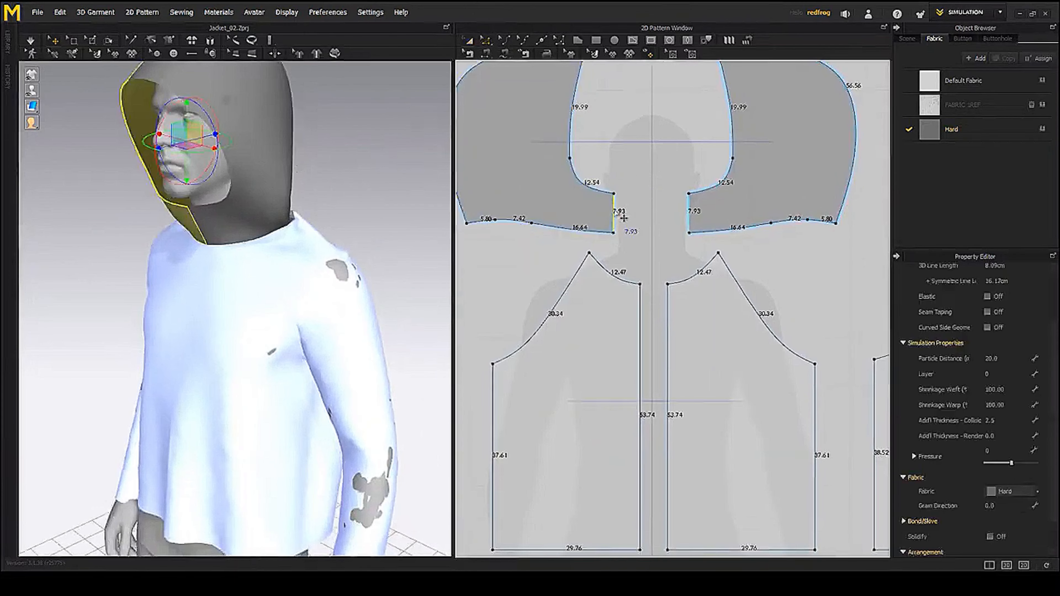
drag(623, 217, 615, 218)
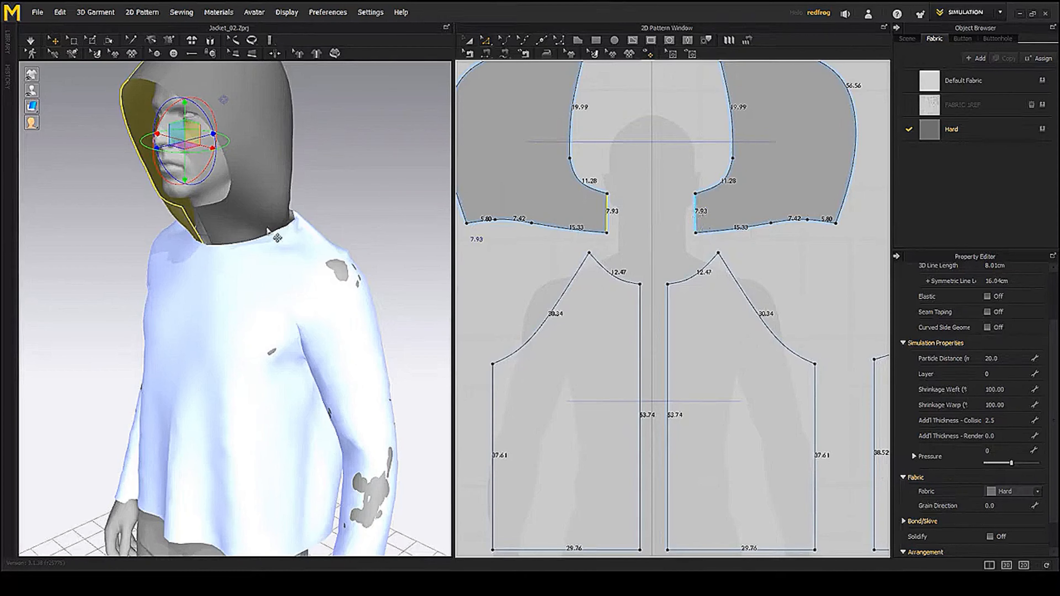
right_drag(264, 227, 324, 225)
key(space)
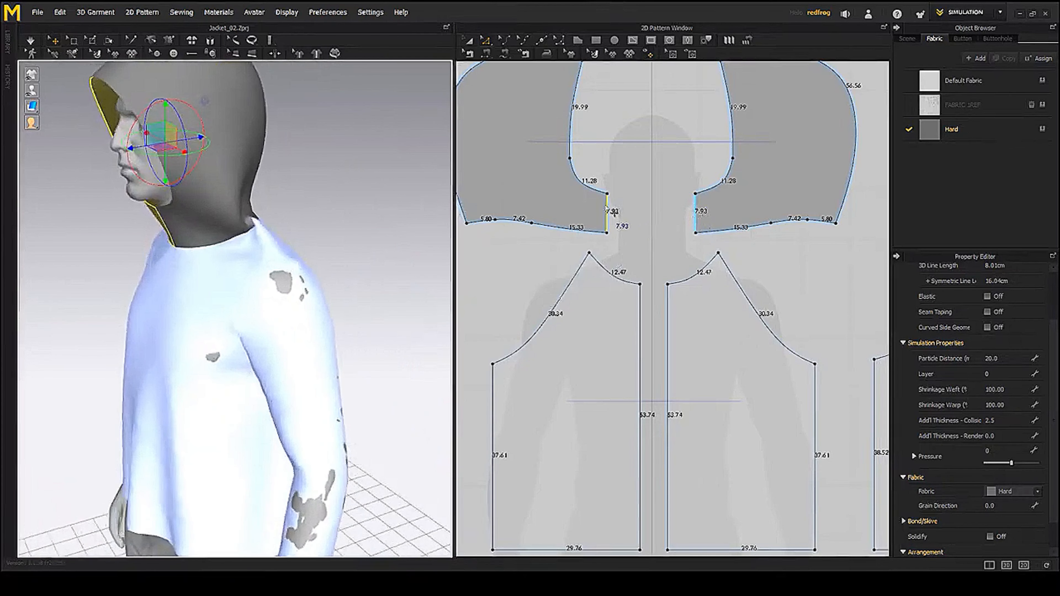
- Narrow the hood's neck opening further by moving both front edges inward until the lower edges are about 13.84 cm
drag(613, 212, 613, 215)
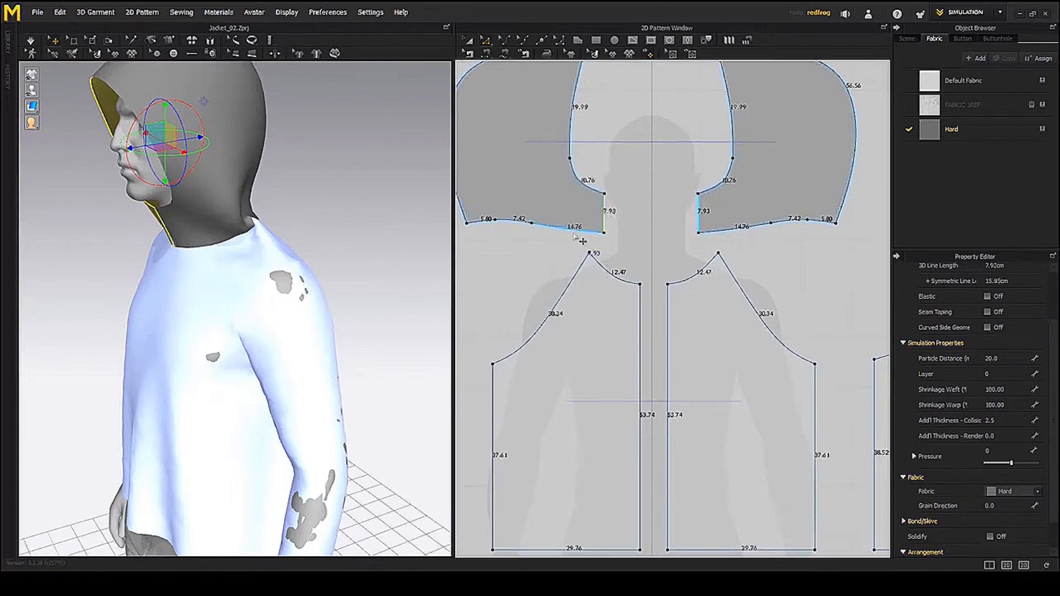
click(615, 213)
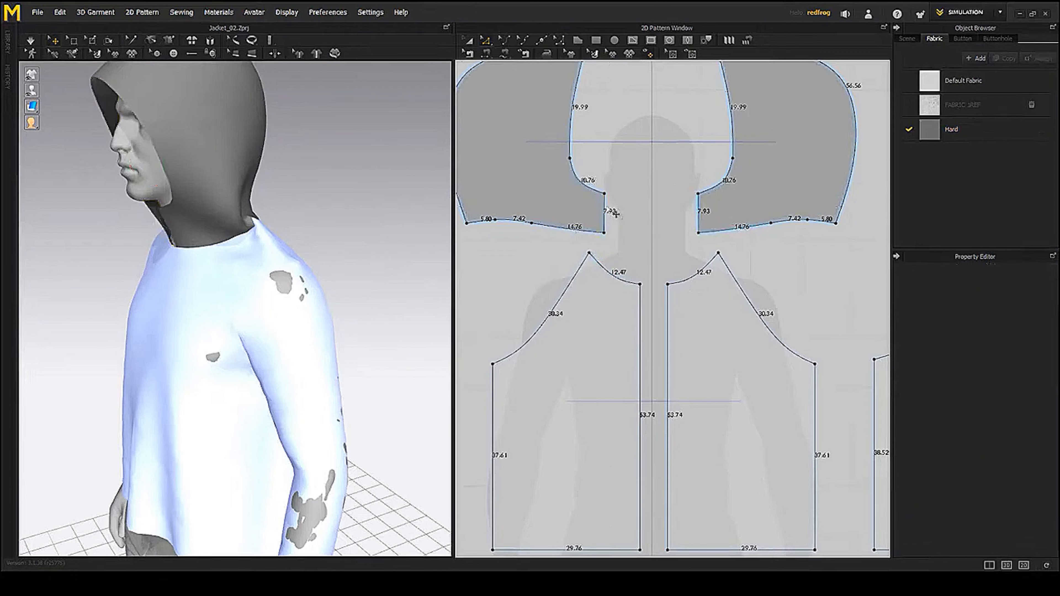
click(605, 208)
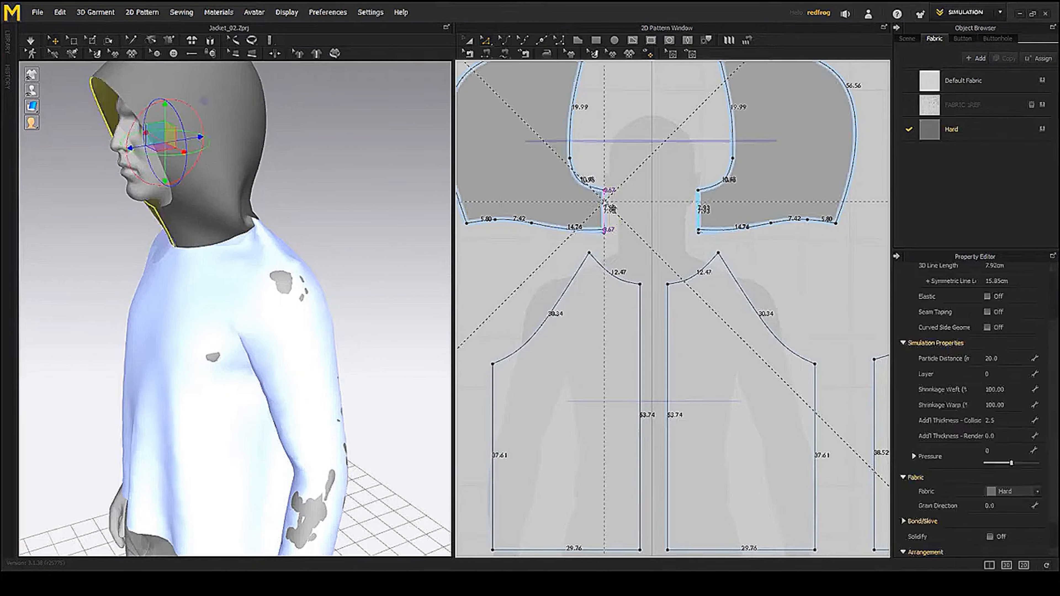
drag(605, 206, 600, 206)
right_drag(377, 248, 318, 209)
scroll(324, 250, down, 3)
scroll(687, 296, down, 8)
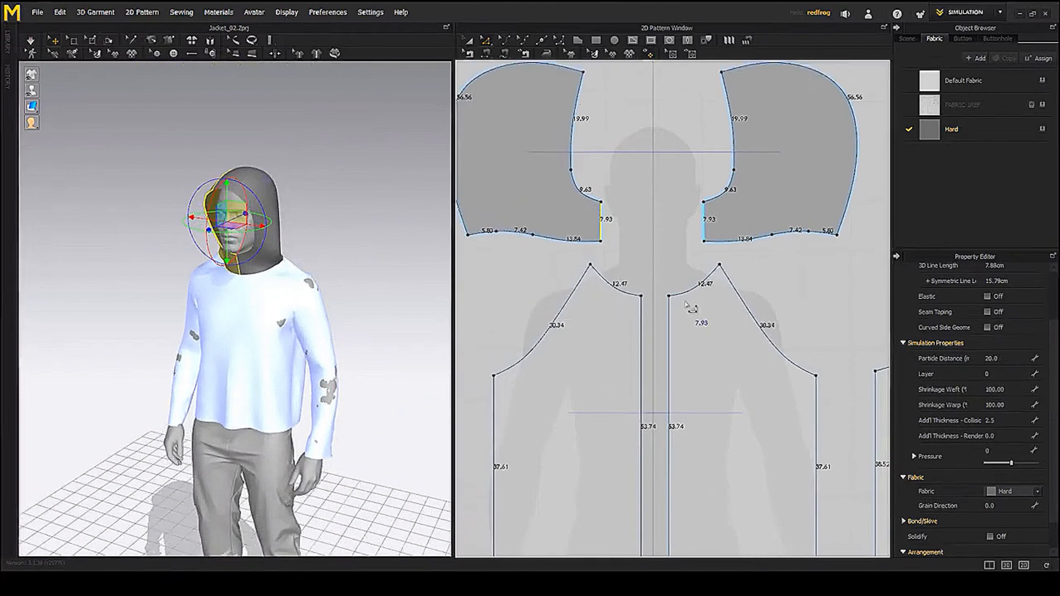
- Activate all the garment's patterns and simulate the complete jacket with its hood on the avatar
drag(553, 217, 783, 360)
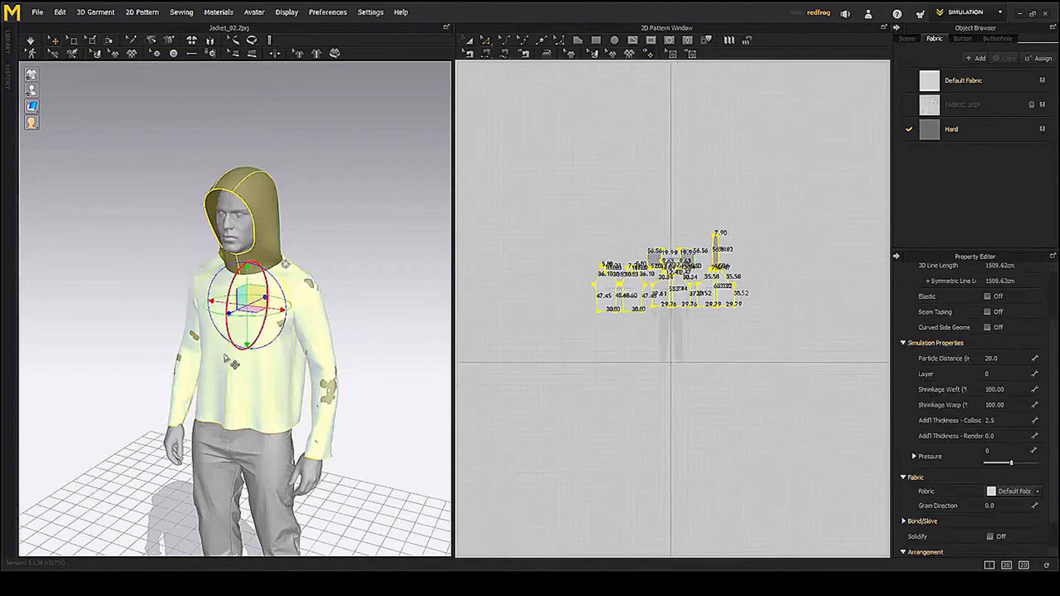
right_click(318, 188)
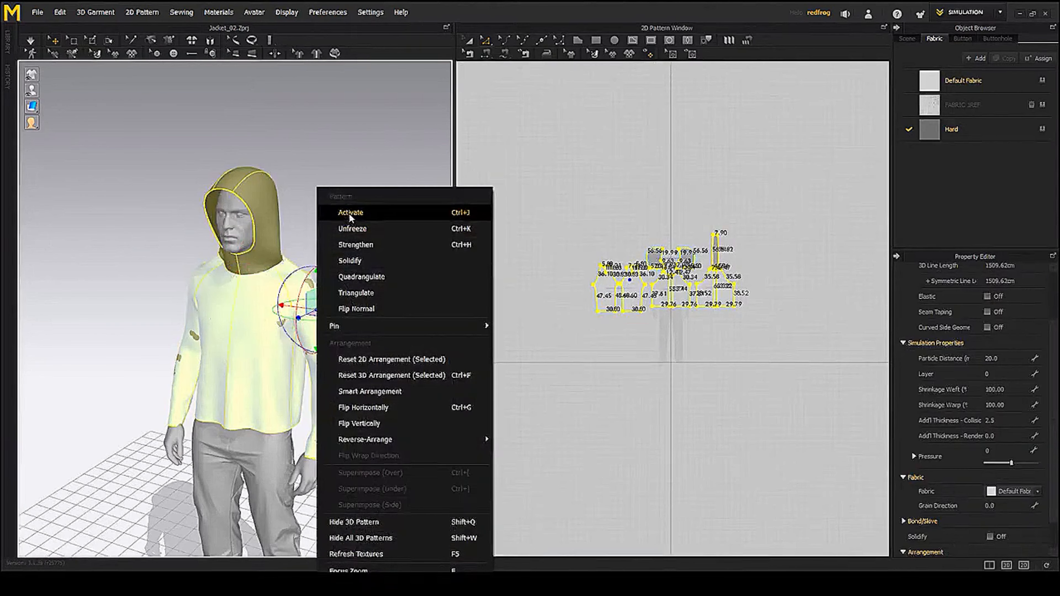
click(350, 216)
right_drag(307, 272, 332, 281)
scroll(332, 281, up, 2)
middle_drag(363, 259, 331, 239)
key(space)
key(space)
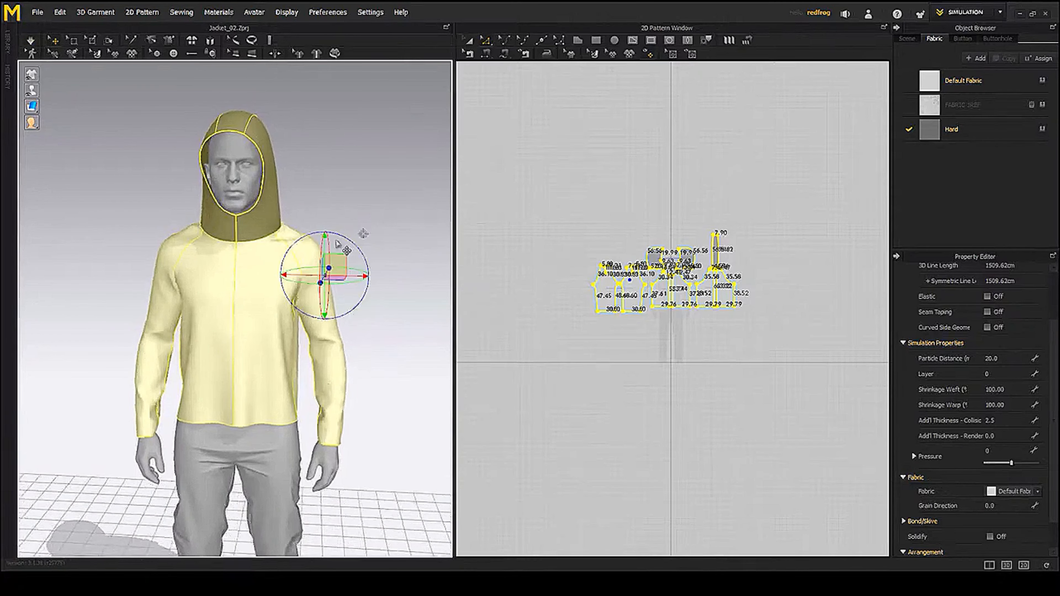
right_drag(359, 237, 350, 272)
key(space)
key(space)
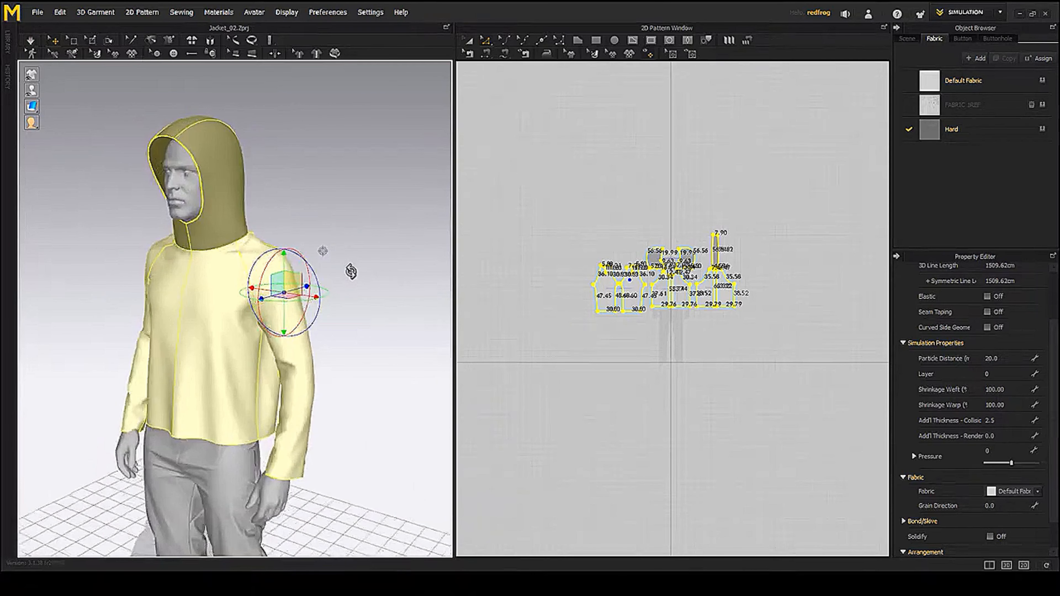
- Deactivate both sleeve patterns so they are left out of the simulation
click(705, 367)
scroll(668, 315, up, 3)
scroll(668, 315, up, 2)
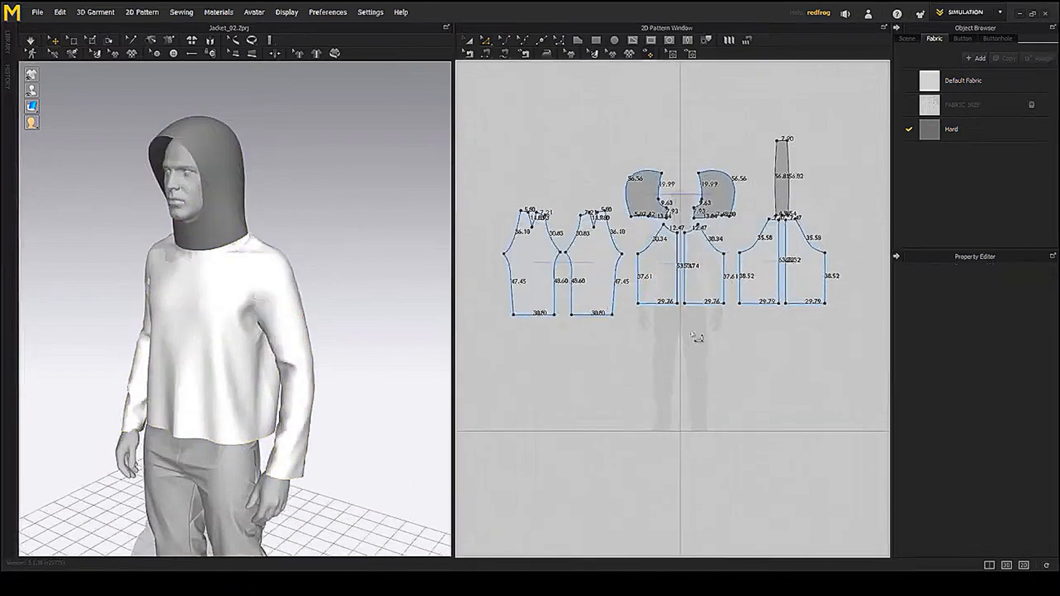
middle_drag(697, 339, 693, 350)
middle_drag(733, 387, 729, 403)
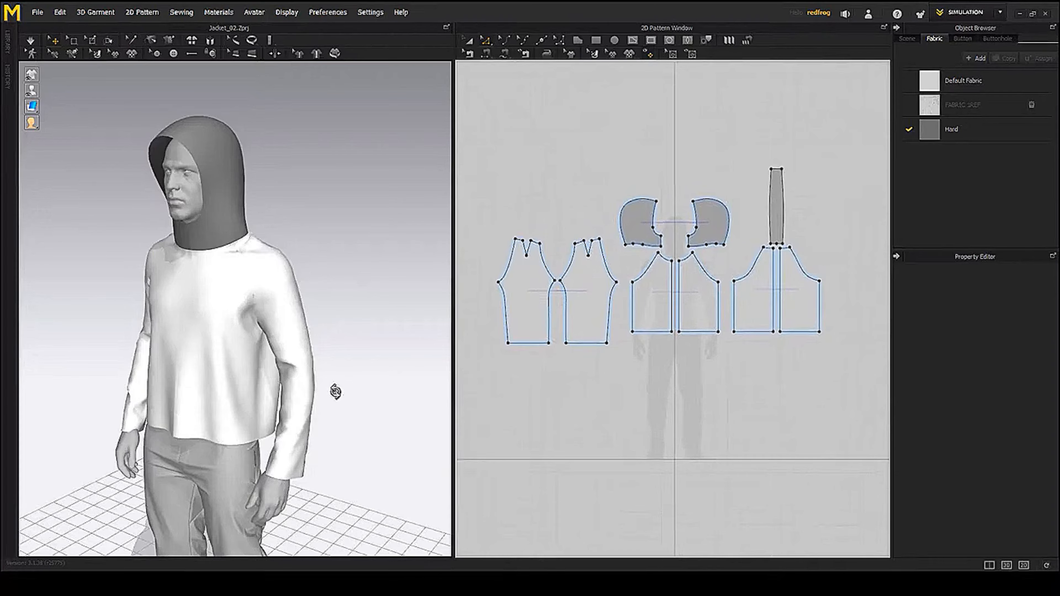
right_drag(335, 392, 278, 394)
click(346, 385)
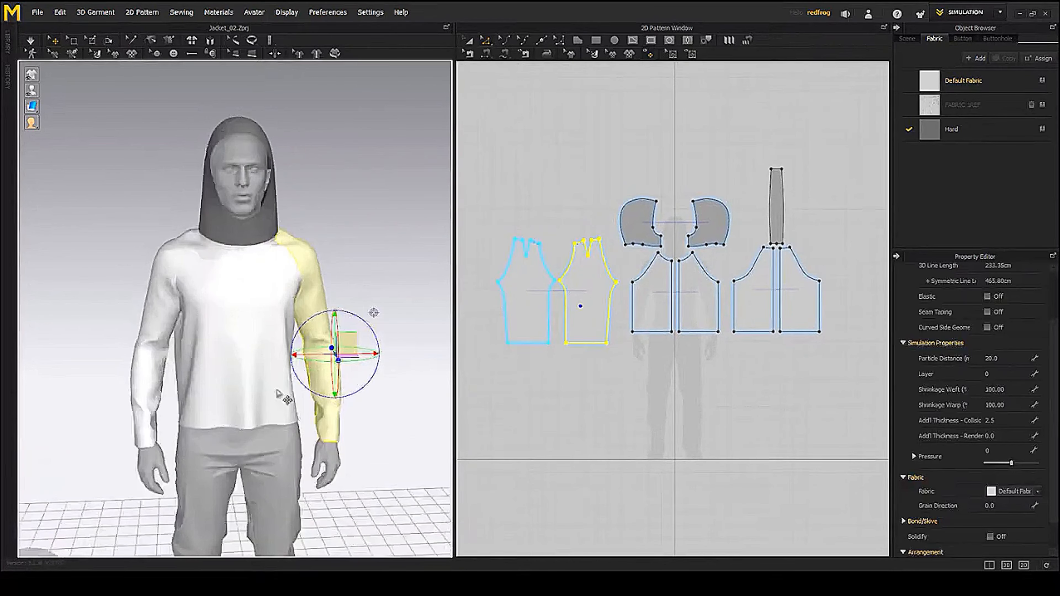
shift+click(160, 316)
right_drag(94, 355, 220, 280)
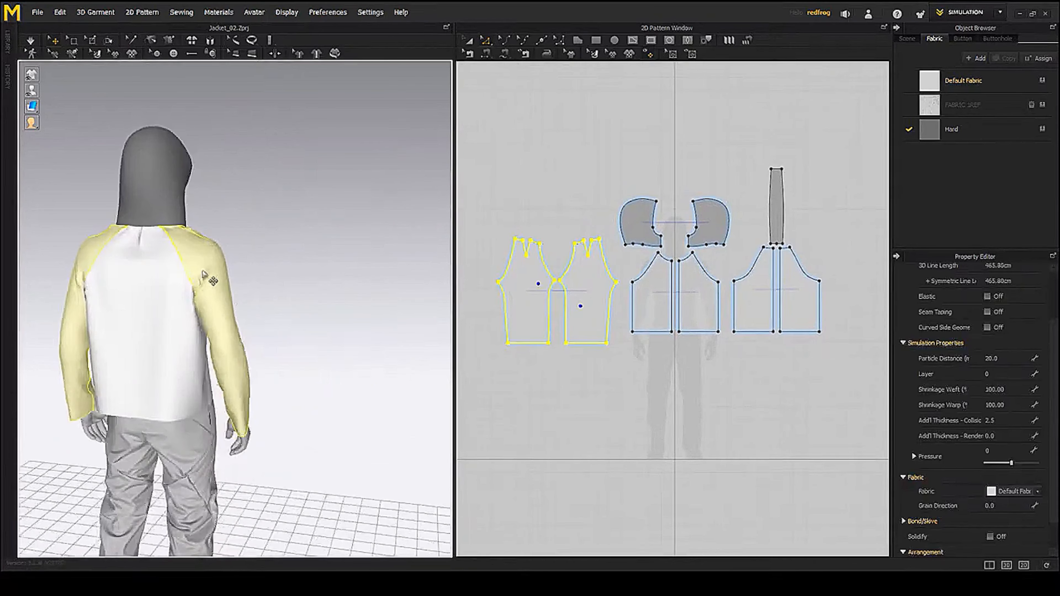
right_click(208, 269)
click(238, 57)
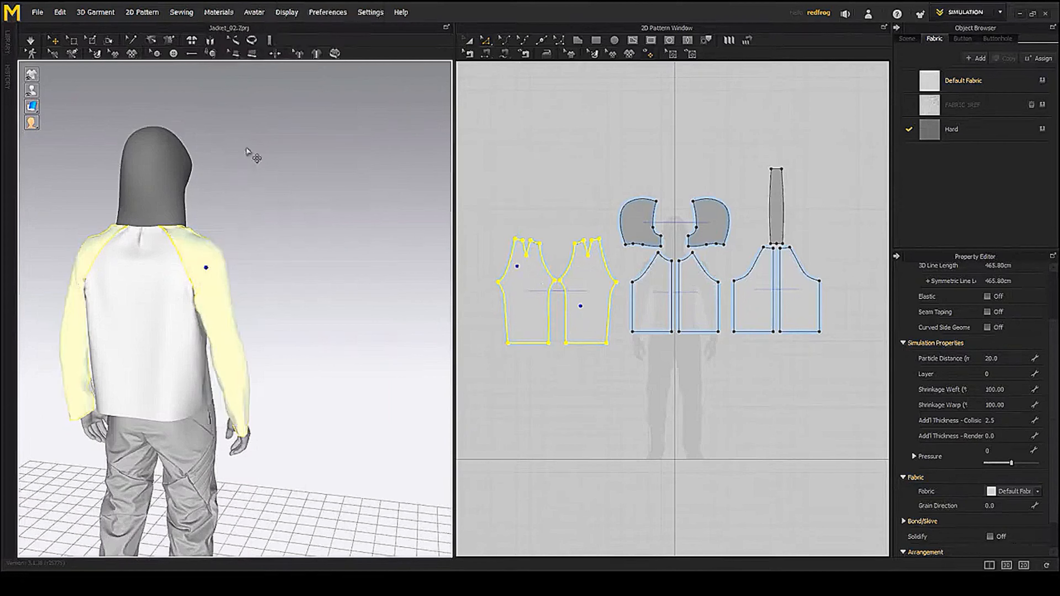
right_drag(313, 348, 246, 347)
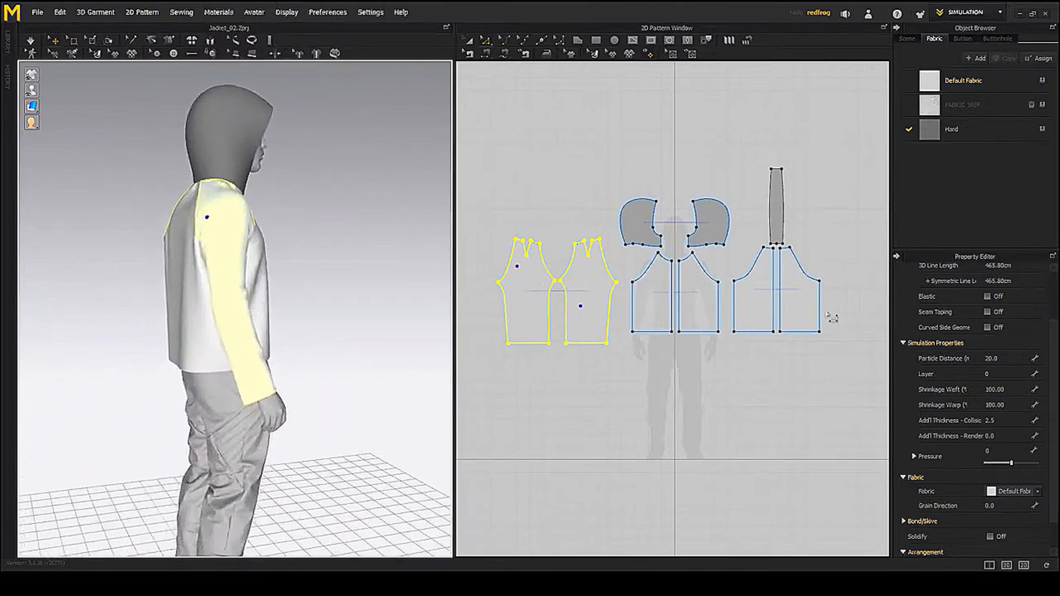
right_drag(380, 308, 368, 319)
- Lower the front and back panels' hem edges together until the side edges are about 46.26 and 47.17 cm, and simulate
click(706, 359)
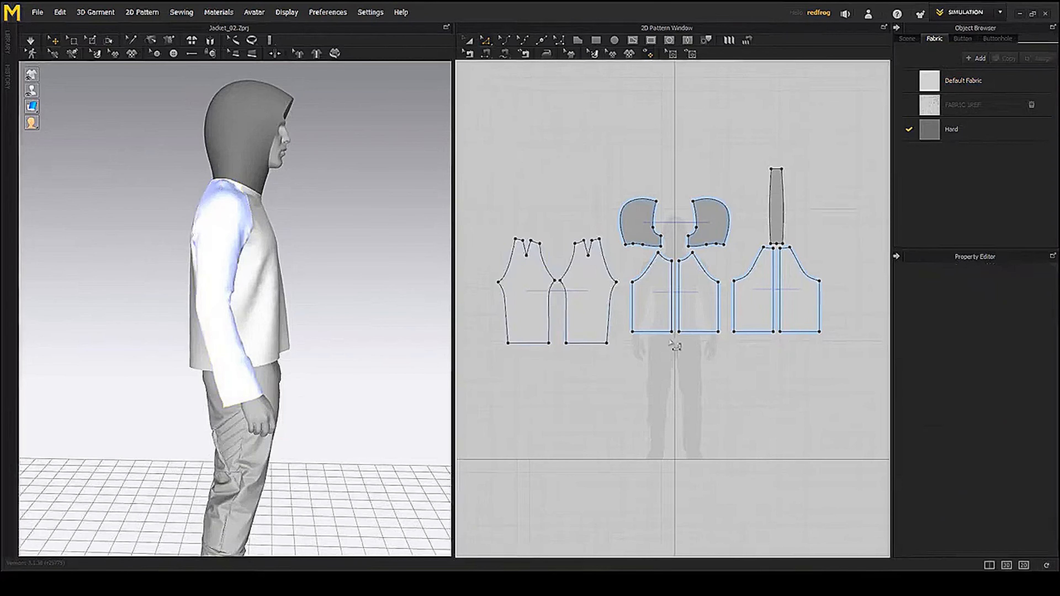
click(696, 333)
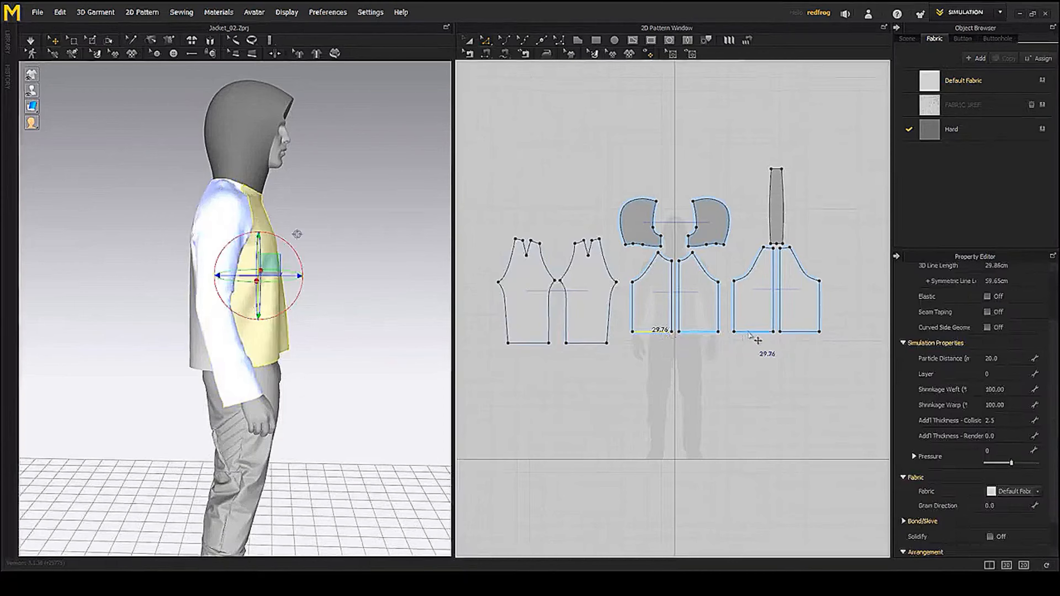
shift+click(749, 332)
shift+drag(749, 332, 748, 342)
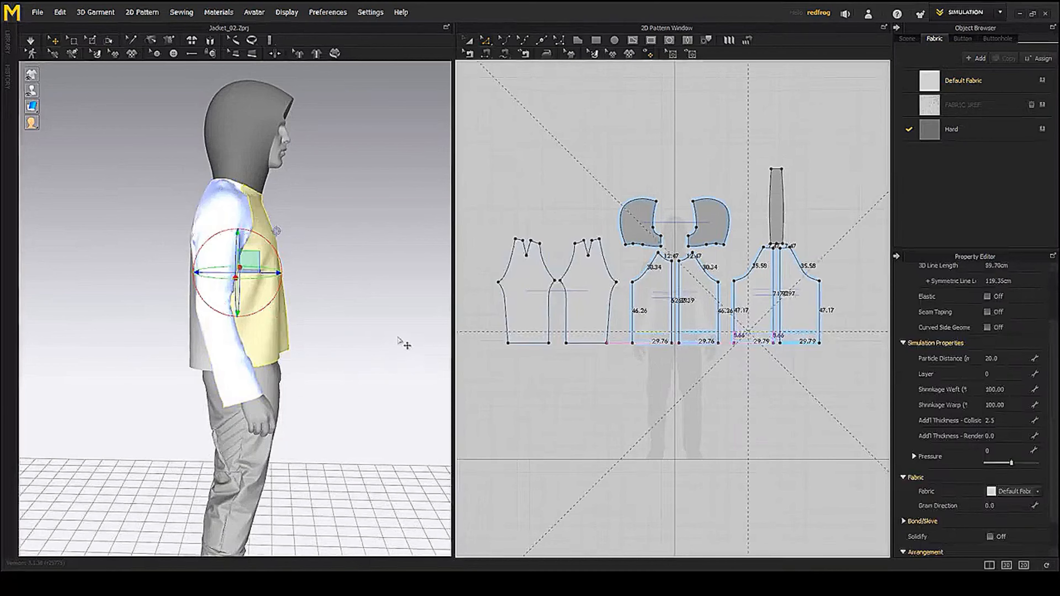
right_drag(418, 338, 258, 332)
key(space)
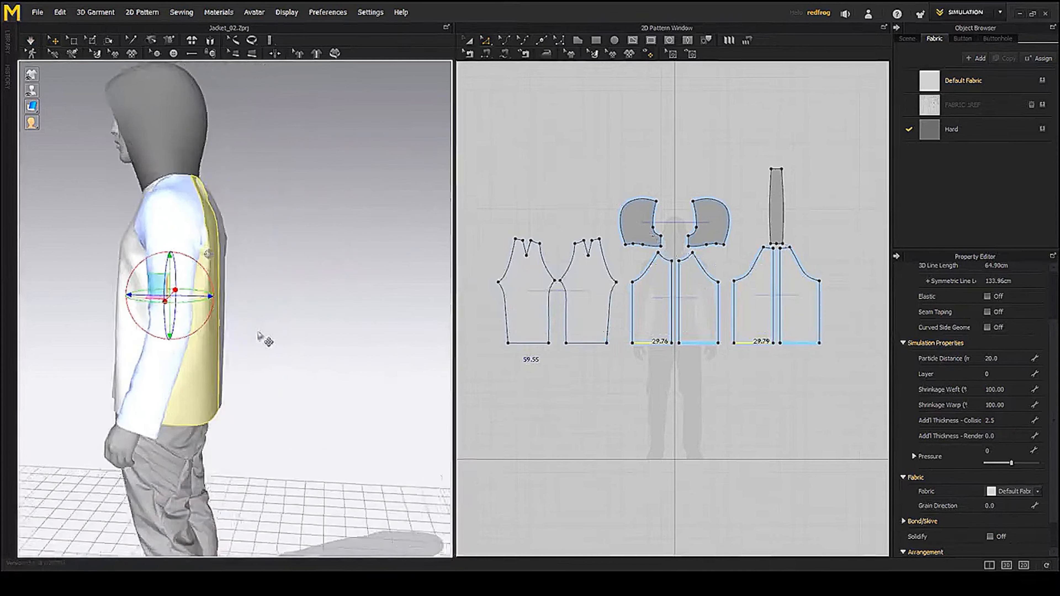
- Lower the centre corner of the back panels' hem to slope it, making each hem edge about 30.56 cm long
middle_drag(258, 333, 305, 304)
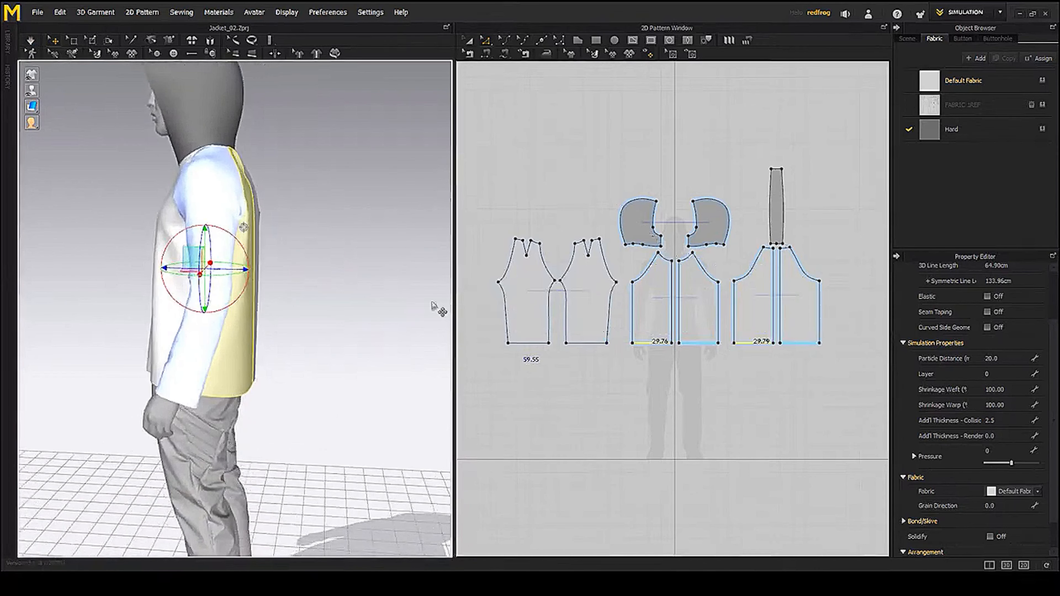
scroll(799, 360, up, 3)
right_drag(367, 372, 252, 367)
middle_drag(252, 366, 329, 365)
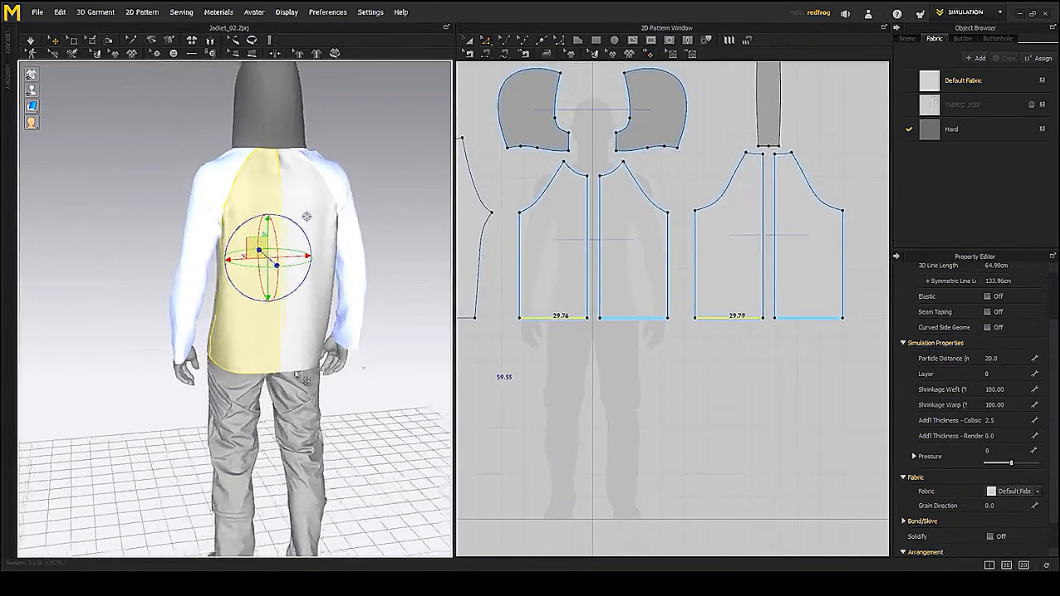
right_drag(337, 363, 325, 357)
scroll(324, 357, up, 2)
middle_drag(399, 363, 387, 365)
click(773, 345)
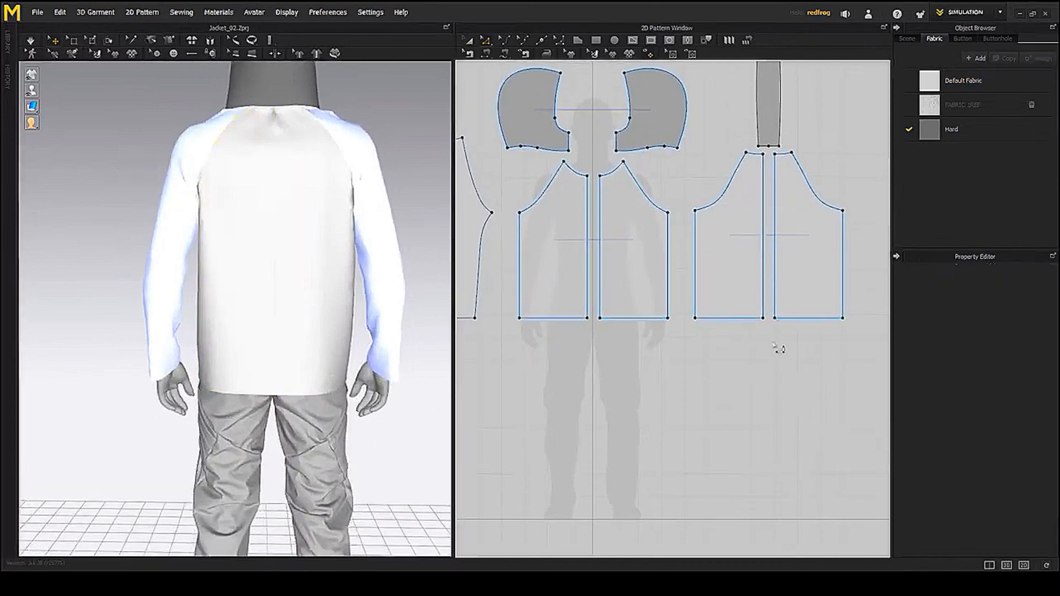
click(764, 320)
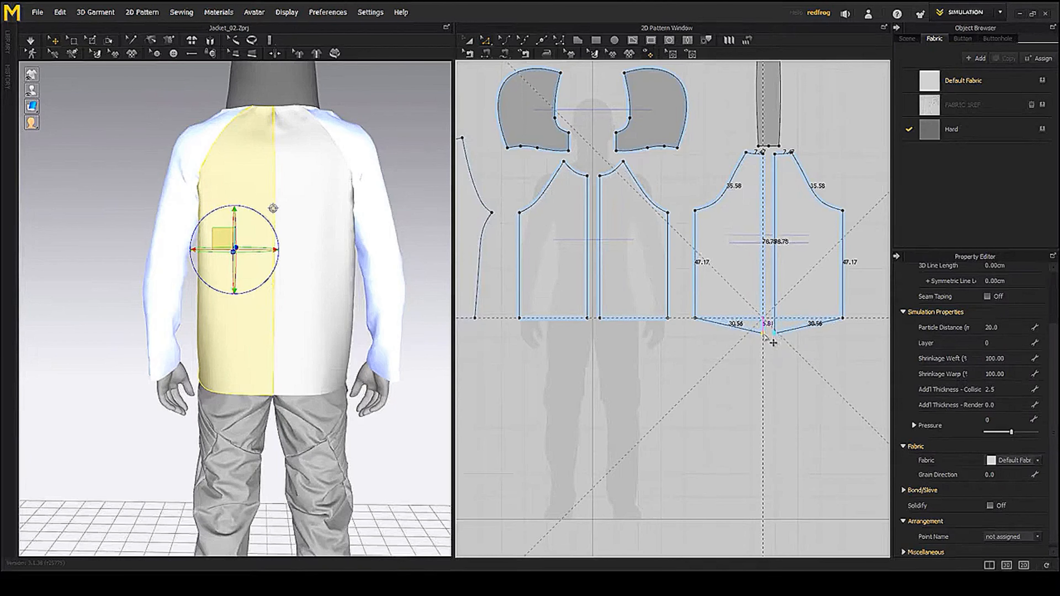
drag(773, 342, 773, 343)
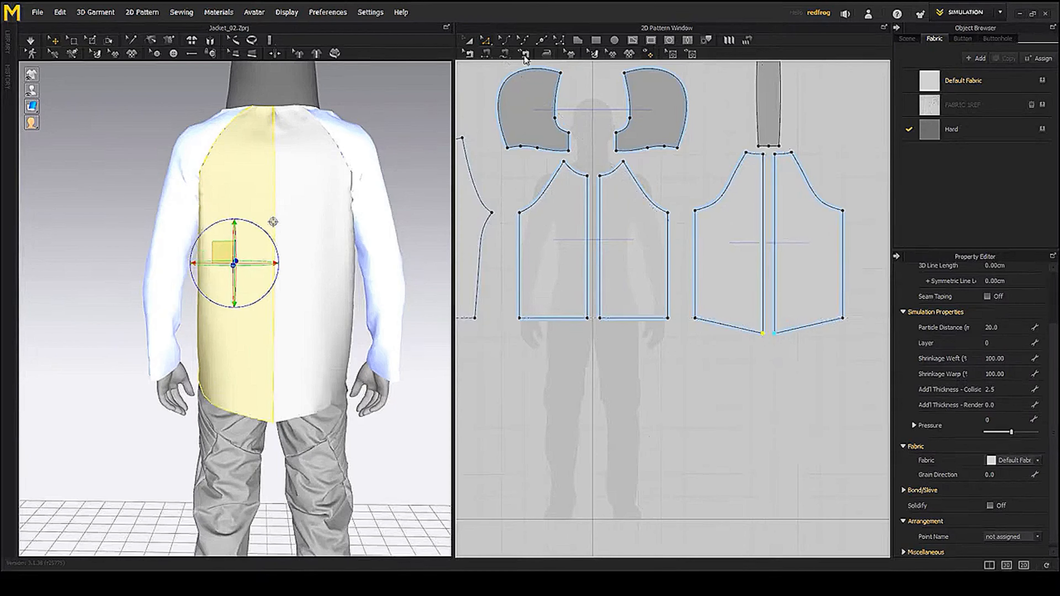
- Add two curve points to the back panels' sloped hem to curve it, making each hem edge about 30.82 cm long, and simulate
click(523, 41)
scroll(656, 290, up, 3)
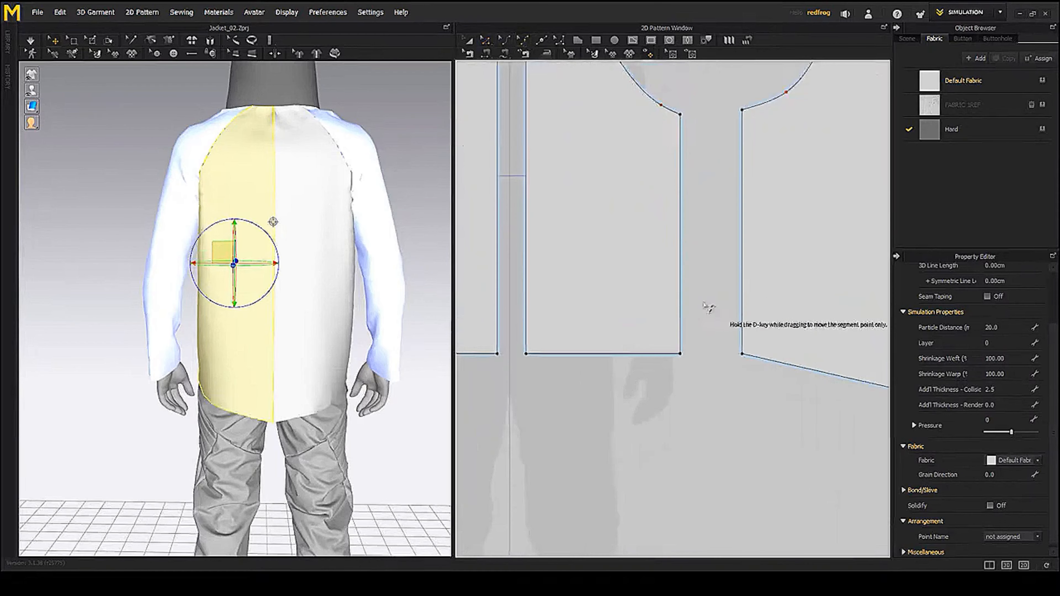
middle_drag(709, 307, 470, 206)
drag(609, 276, 537, 262)
right_drag(258, 356, 319, 356)
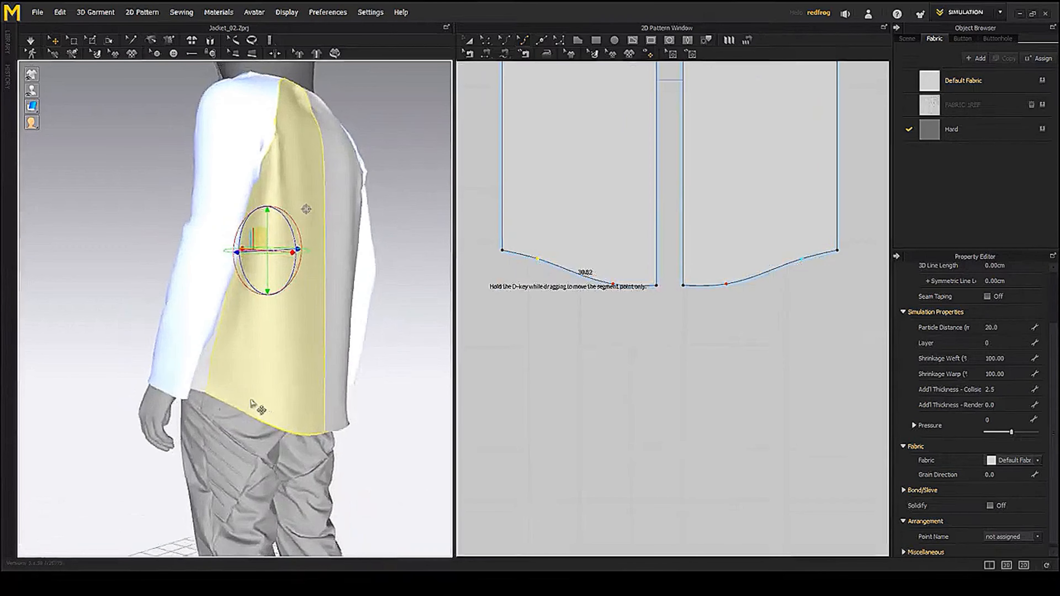
right_drag(247, 399, 273, 352)
right_drag(350, 369, 233, 400)
key(space)
key(space)
right_drag(315, 380, 292, 378)
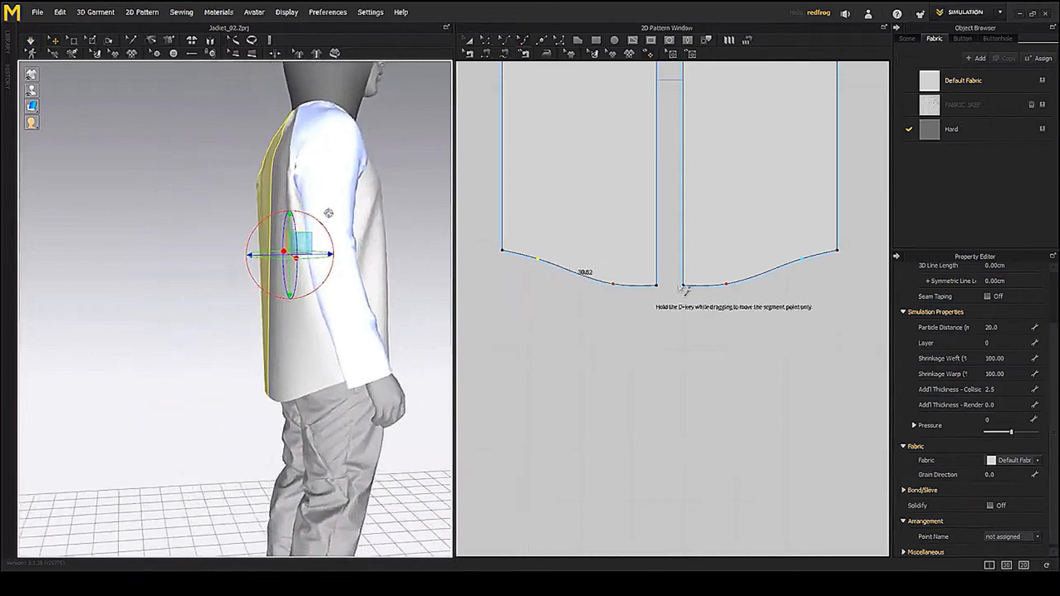
- Refine the back panels' hem curve with a third curve point until each hem edge is about 31.12 cm, and simulate
drag(613, 284, 558, 281)
scroll(605, 291, up, 2)
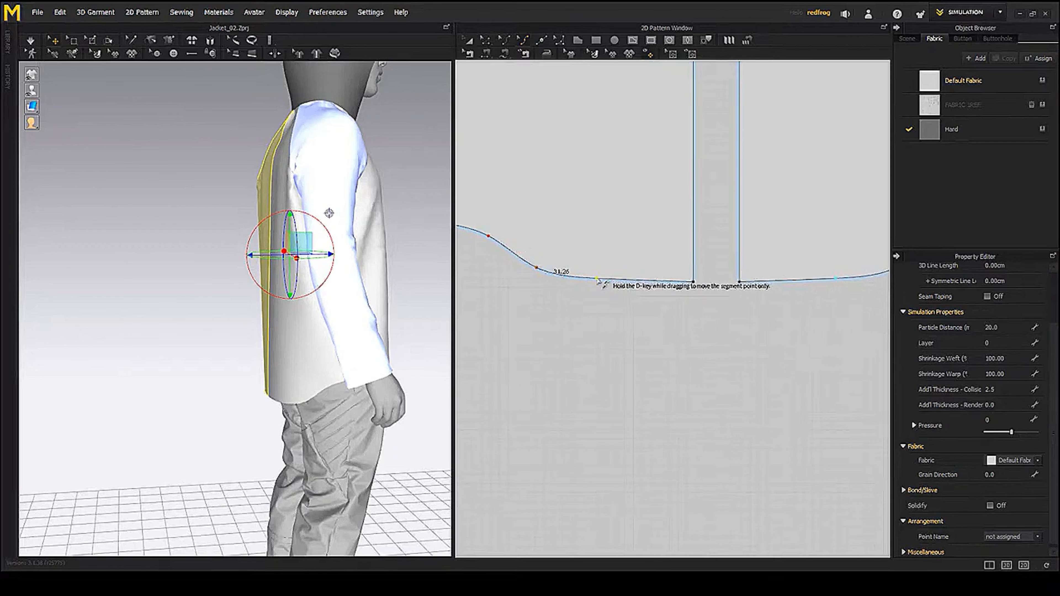
drag(598, 279, 602, 283)
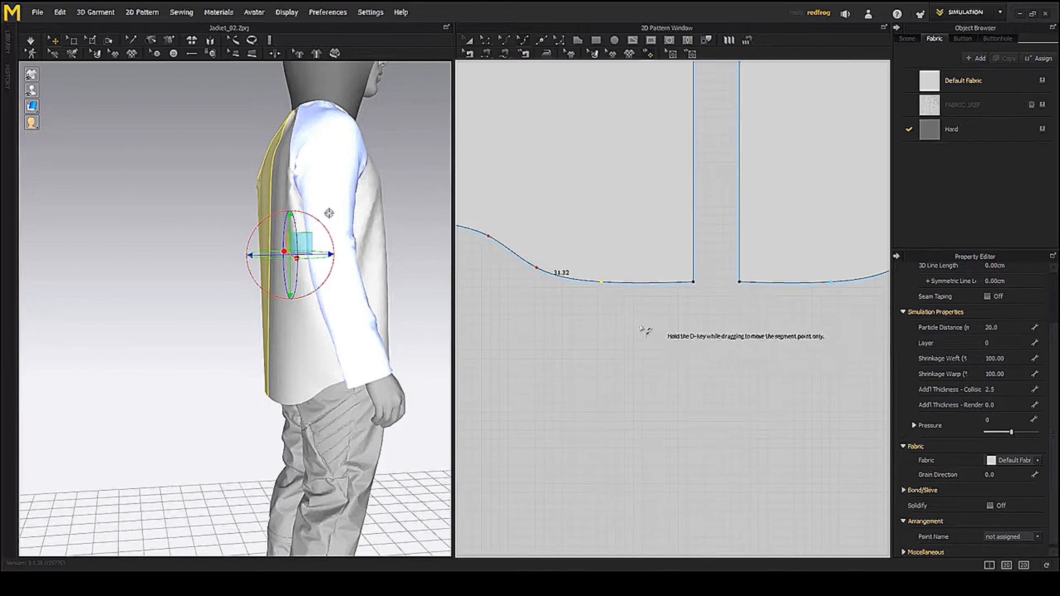
right_drag(589, 332, 698, 348)
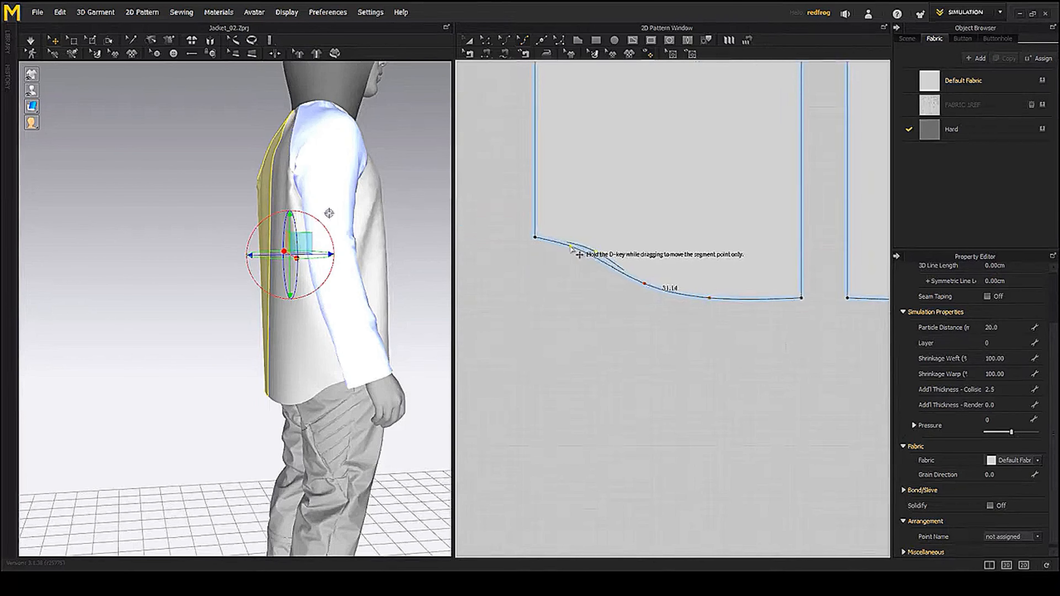
drag(567, 246, 568, 246)
mouse_move(310, 340)
right_down()
mouse_move(292, 338)
mouse_move(315, 336)
right_up()
key(space)
scroll(312, 334, down, 3)
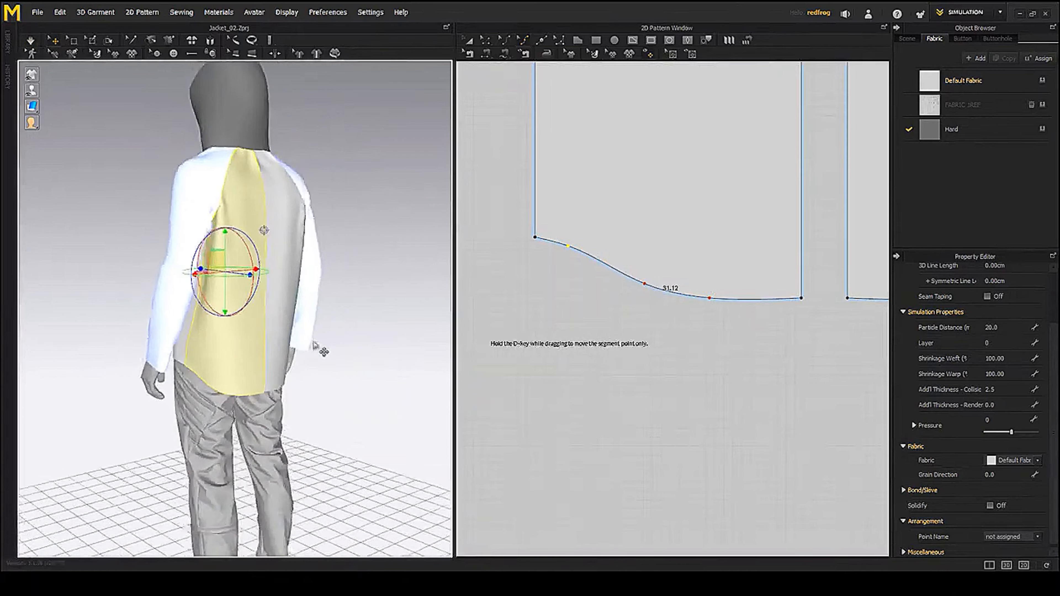
right_drag(379, 351, 335, 290)
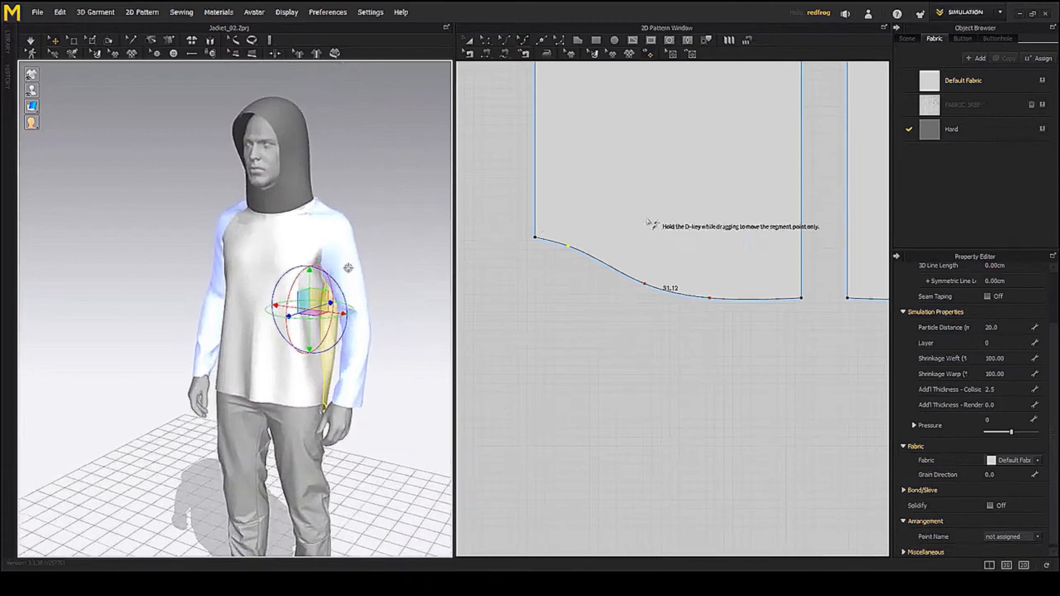
- Assign Default Fabric to both hood side panels and the hood's centre strip
scroll(649, 219, down, 3)
middle_drag(695, 209, 628, 350)
scroll(209, 229, down, 1)
right_drag(209, 230, 276, 244)
middle_drag(276, 244, 195, 282)
scroll(648, 180, down, 3)
middle_drag(593, 110, 587, 239)
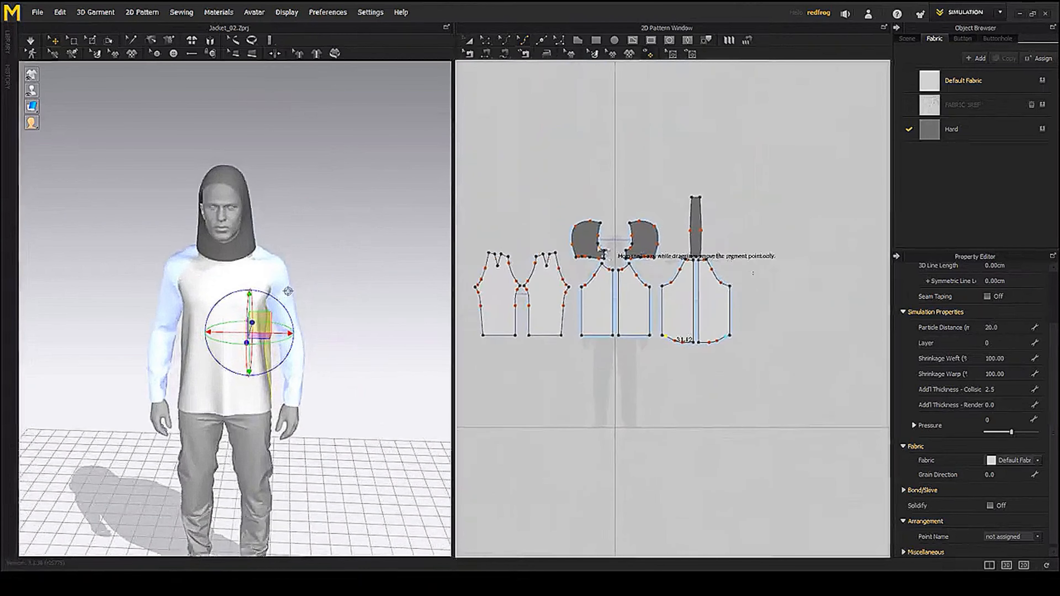
scroll(586, 240, up, 1)
click(623, 235)
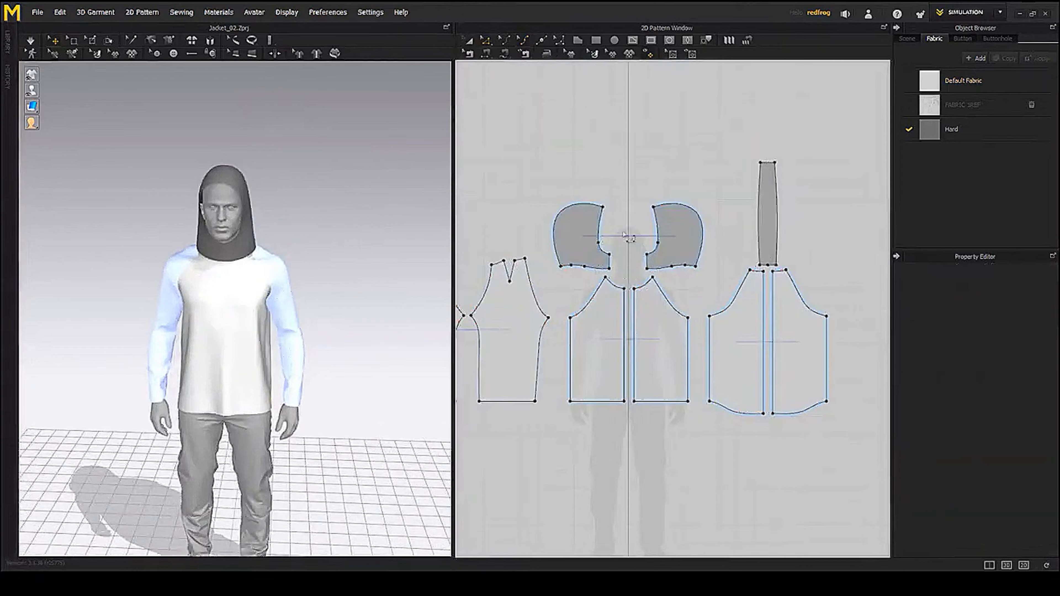
click(612, 249)
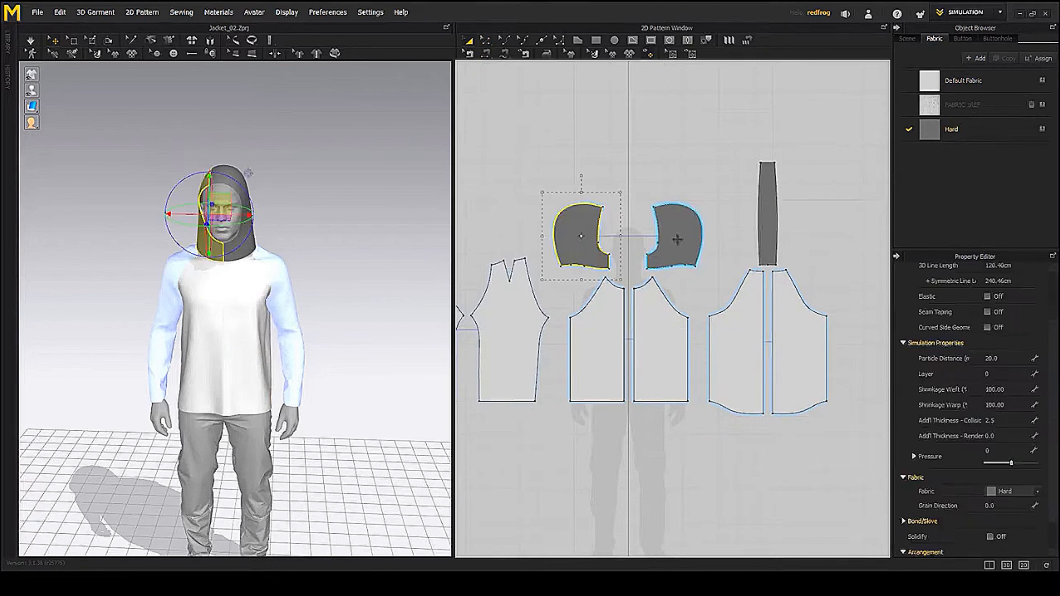
shift+click(676, 239)
shift+click(763, 212)
click(1019, 493)
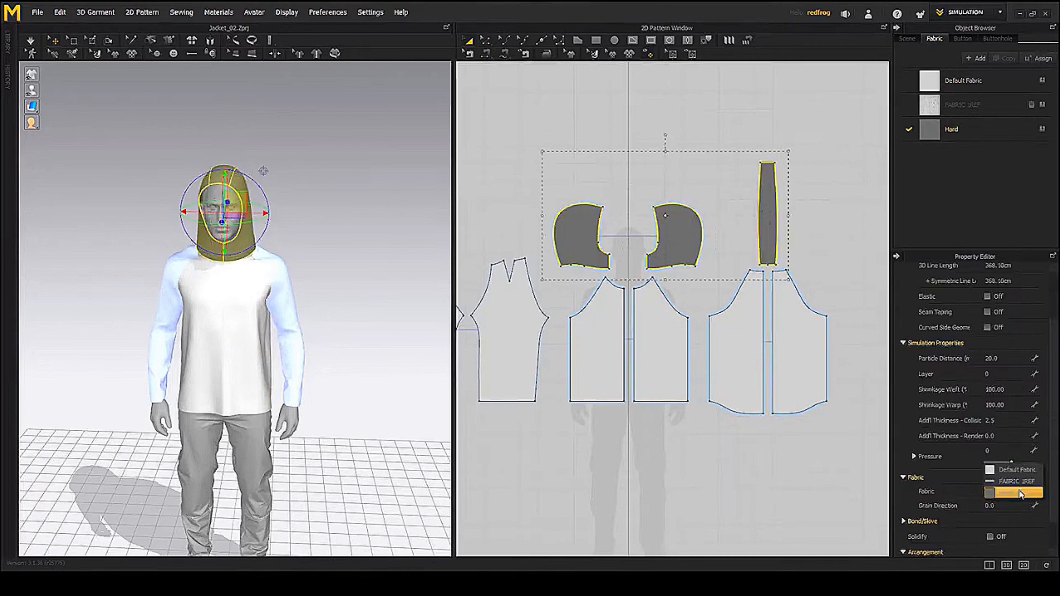
click(1017, 469)
- Select all the garment's patterns and assign them Default Fabric
mouse_move(356, 321)
right_down()
mouse_move(332, 310)
mouse_move(373, 318)
mouse_move(326, 327)
mouse_move(371, 327)
mouse_move(346, 327)
right_up()
middle_drag(610, 324, 696, 294)
scroll(626, 310, down, 2)
drag(483, 142, 867, 415)
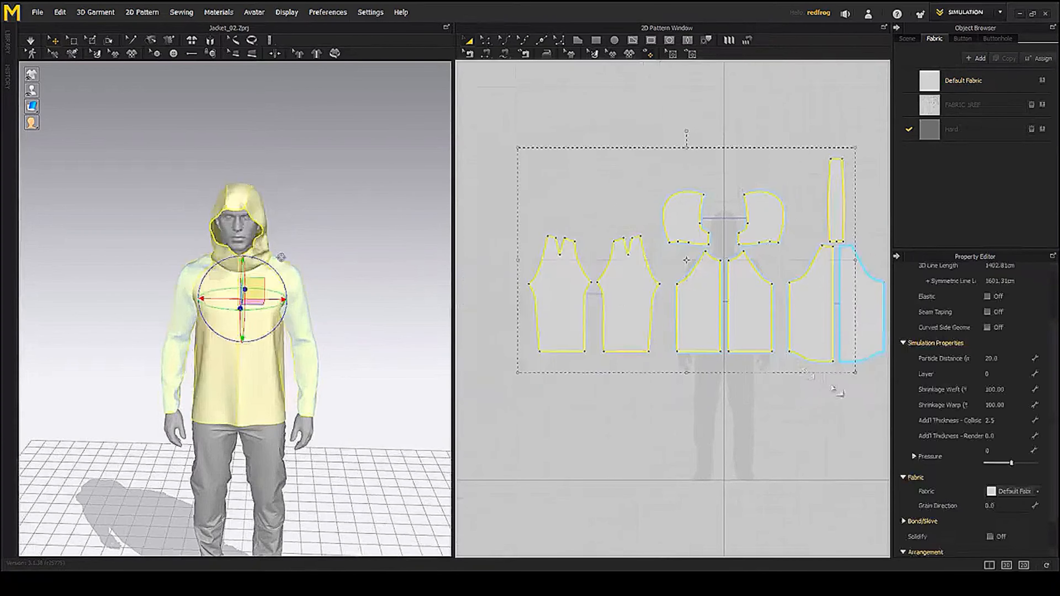
middle_drag(789, 367, 731, 359)
scroll(724, 353, down, 4)
drag(548, 207, 851, 430)
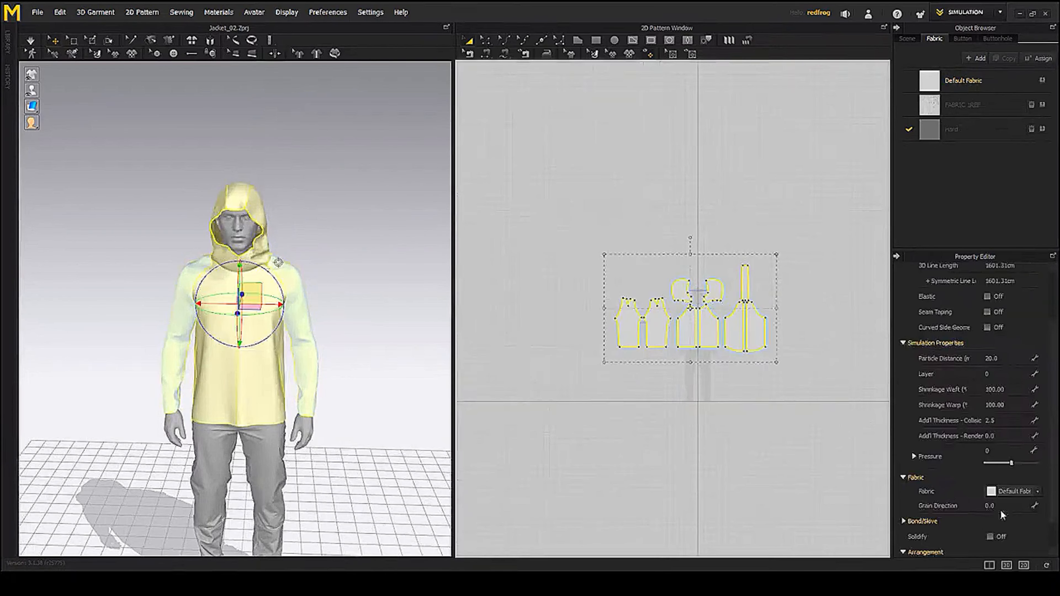
click(1010, 492)
click(1014, 496)
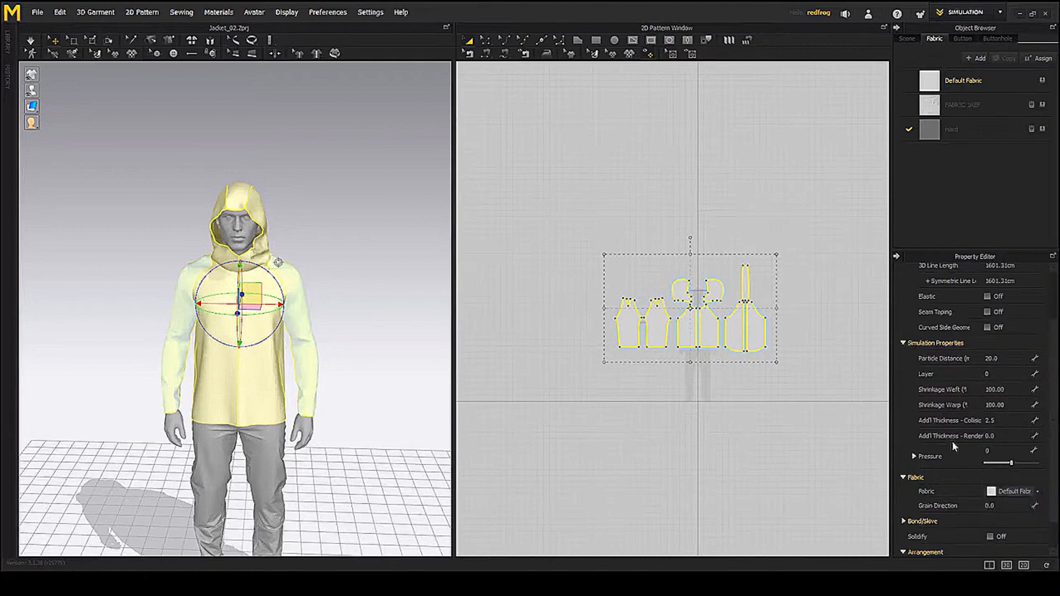
- Set the physical property preset of Default Fabric to D_Leather, simulate, and inspect the hood from behind
double_click(964, 84)
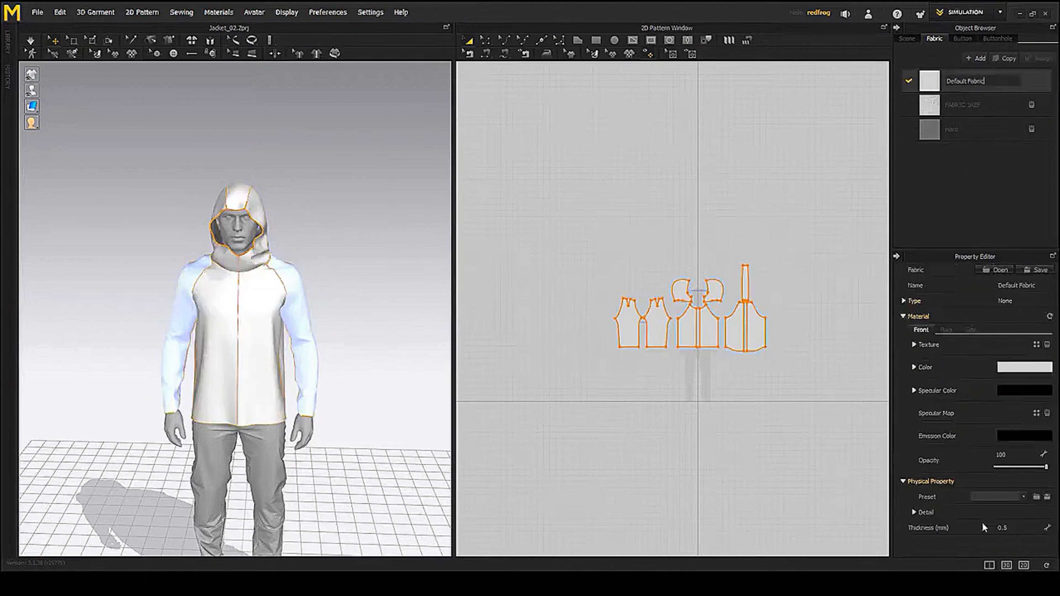
click(1024, 497)
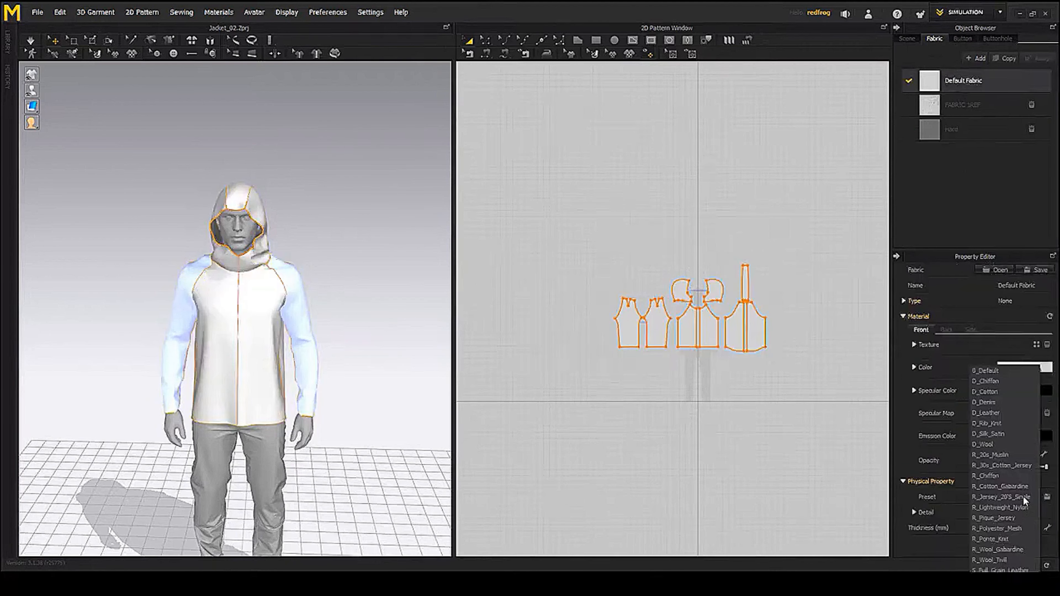
click(991, 414)
right_drag(271, 345, 256, 343)
key(space)
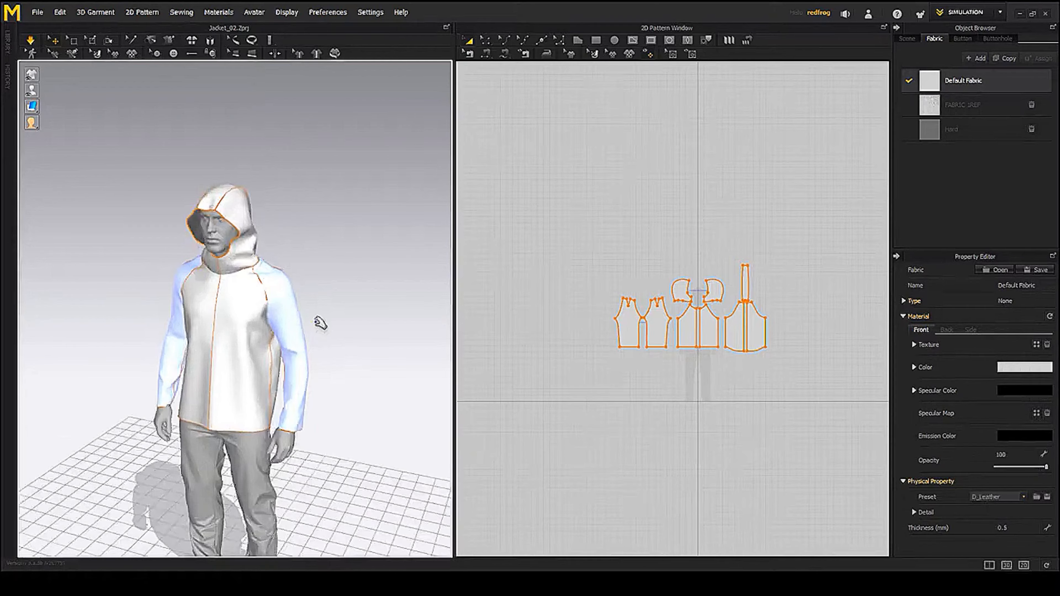
right_drag(342, 326, 263, 322)
middle_drag(262, 322, 287, 373)
scroll(283, 374, up, 3)
right_drag(281, 374, 211, 377)
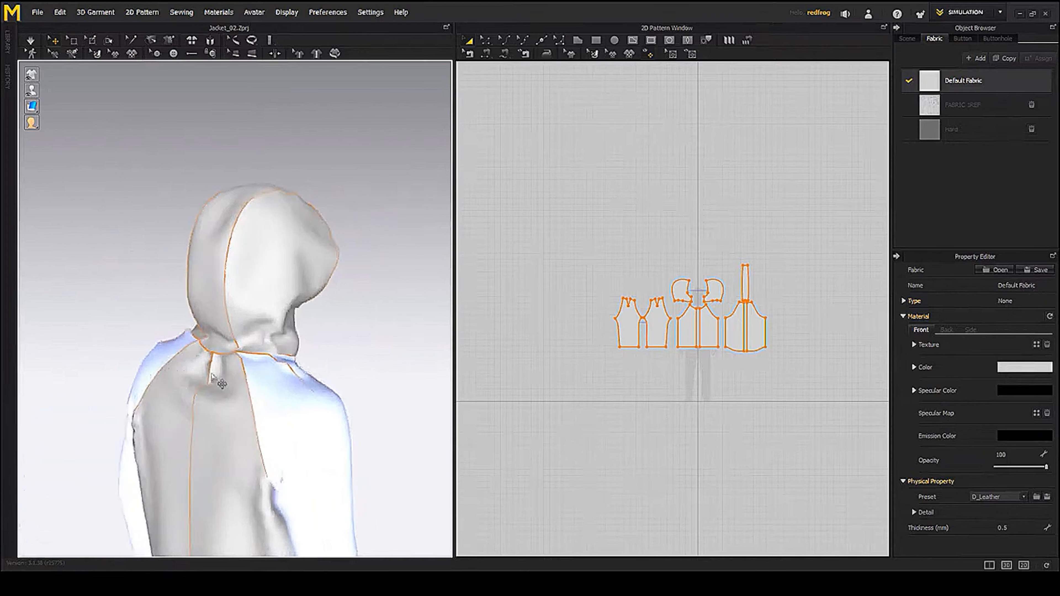
- Show the pattern line lengths and compare the hood strip's lower edge with the back panels' neckline edges
scroll(755, 309, up, 4)
scroll(734, 309, up, 6)
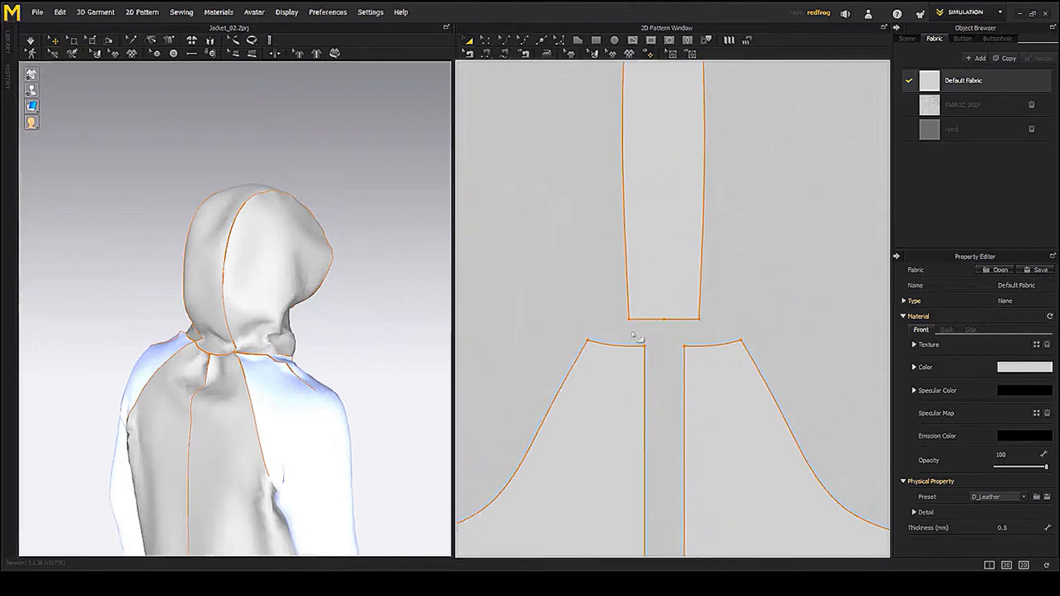
scroll(678, 357, up, 2)
middle_drag(676, 356, 679, 364)
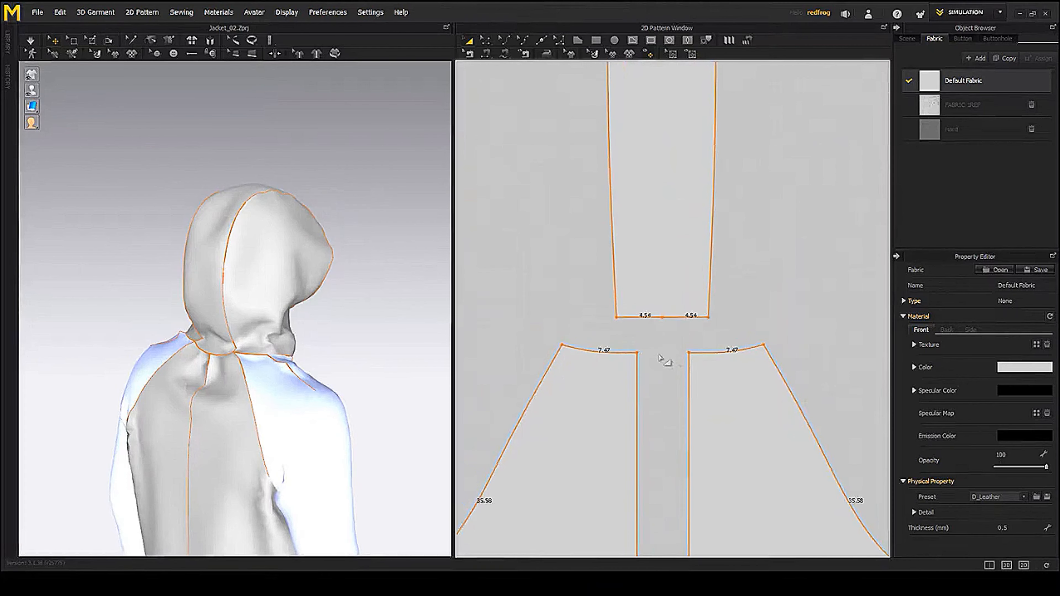
click(662, 357)
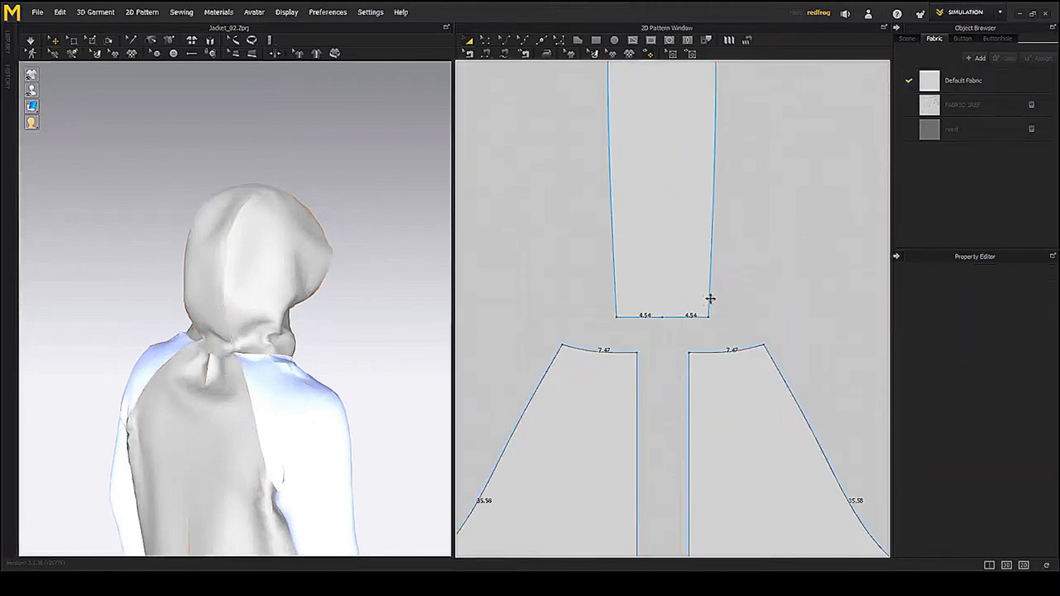
- Try to widen one half of the hood strip's lower edge to about 5.46 cm, and undo the change
click(486, 41)
drag(709, 318, 717, 318)
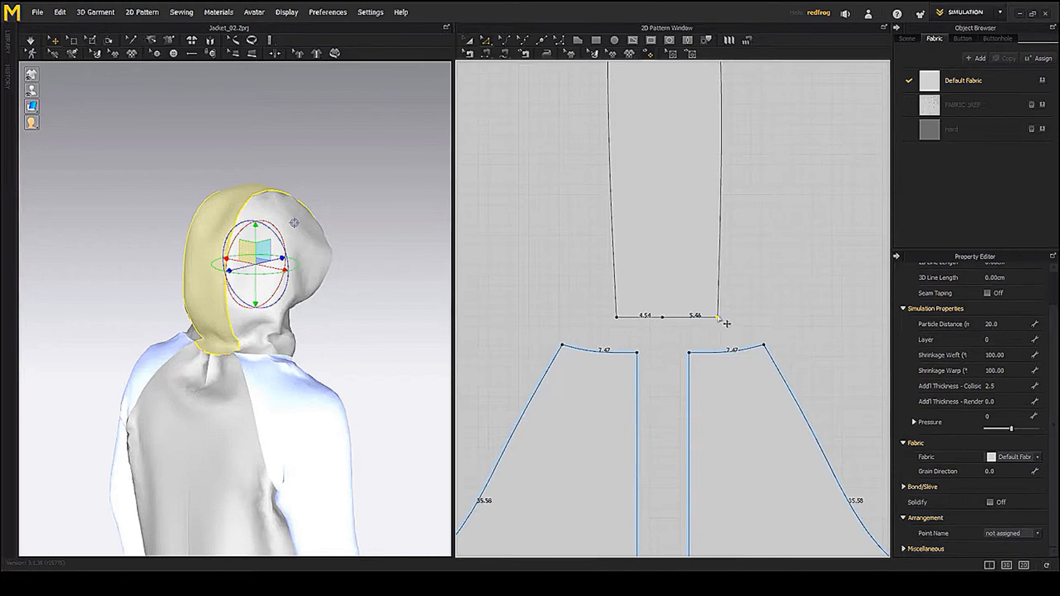
key(ctrl+z)
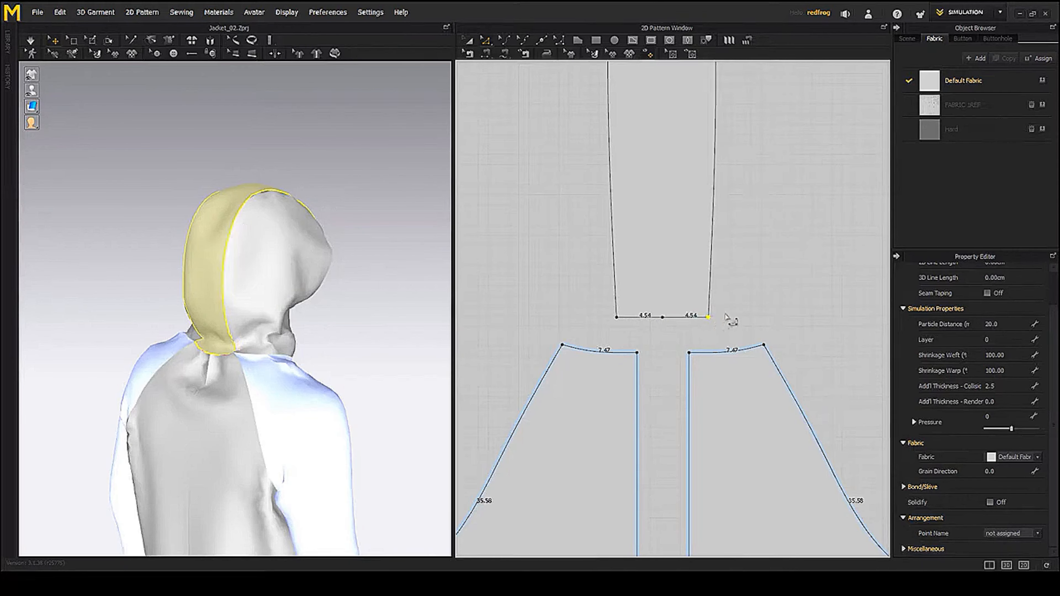
- Enable snapping to the grid, widen the halves of the hood strip's lower edge to about 6.54 and 6.50 cm, and simulate
right_click(727, 318)
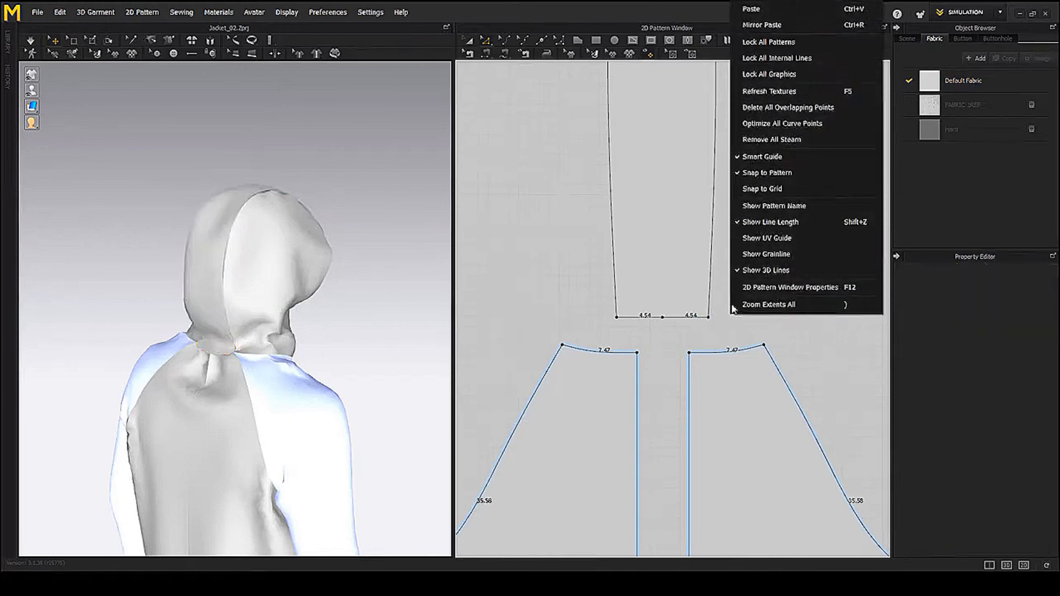
click(777, 191)
drag(709, 318, 734, 325)
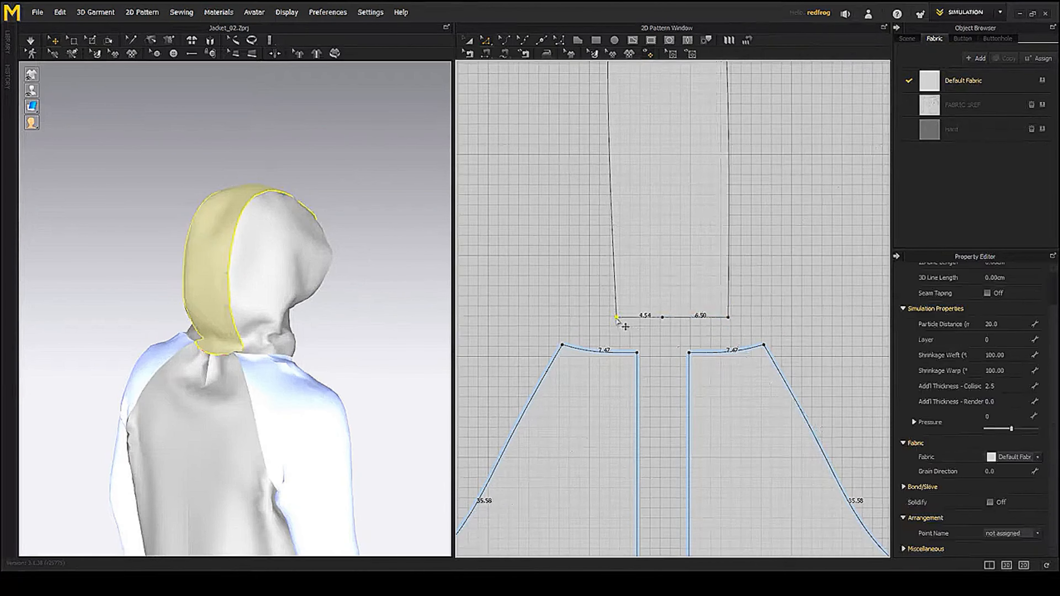
drag(617, 318, 596, 317)
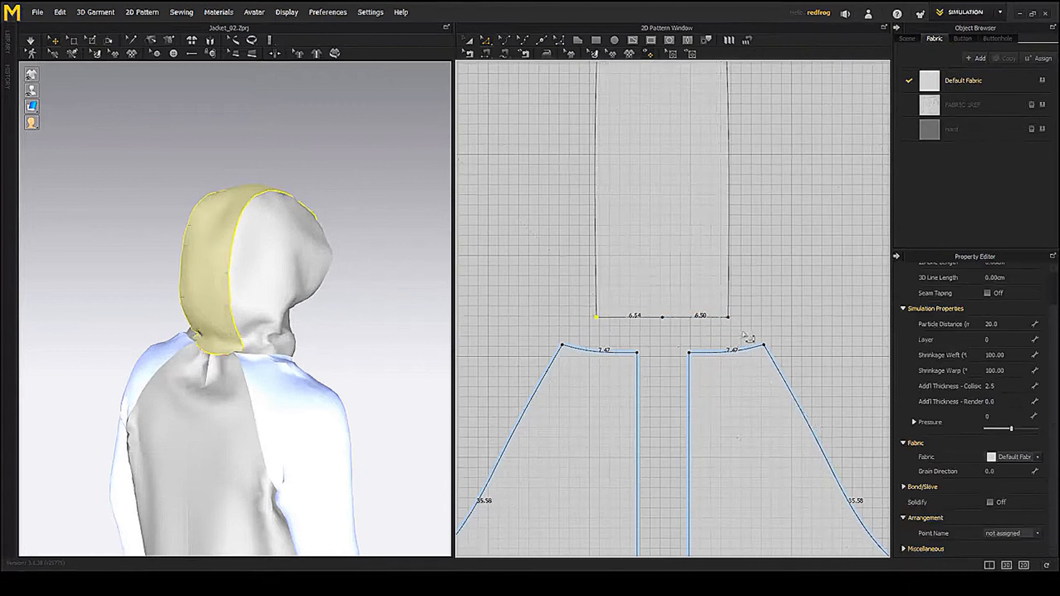
right_drag(234, 363, 298, 328)
key(space)
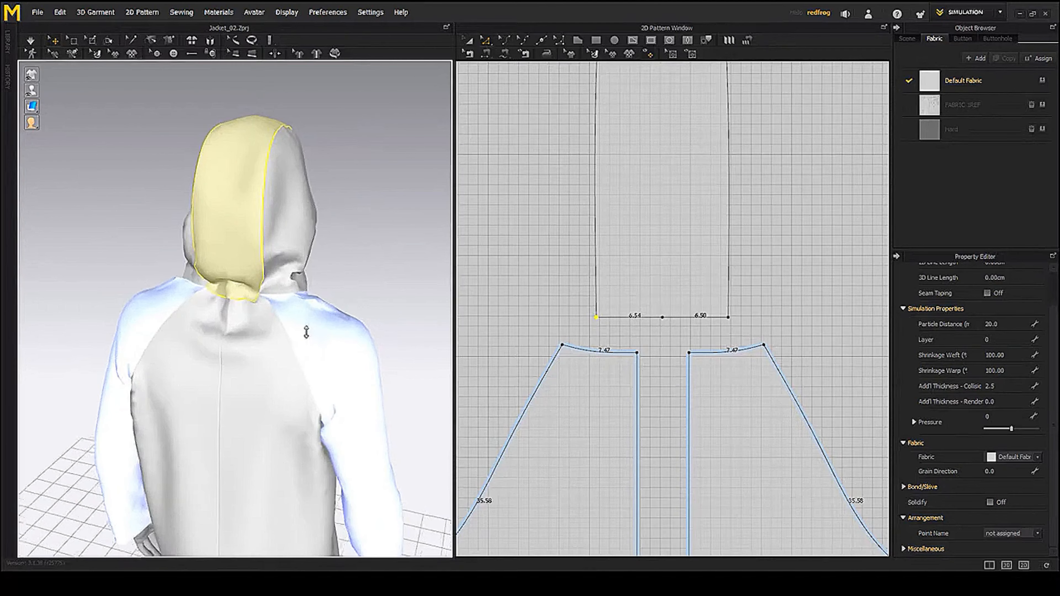
- Reactivate both sleeve patterns and simulate the complete jacket, pulling on the cloth around the shoulders
click(311, 330)
shift+click(154, 322)
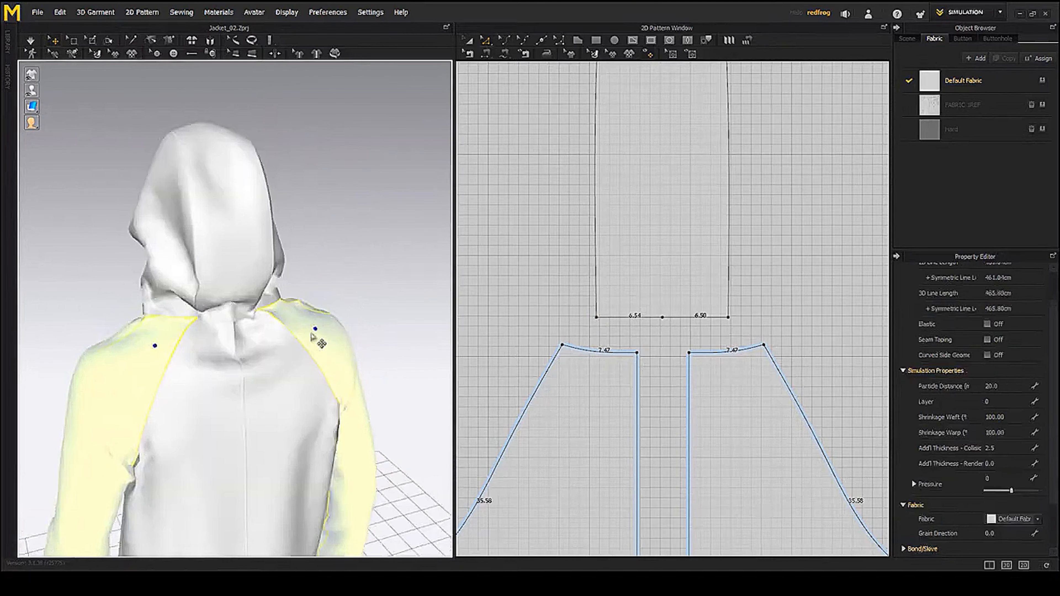
right_click(311, 336)
click(354, 41)
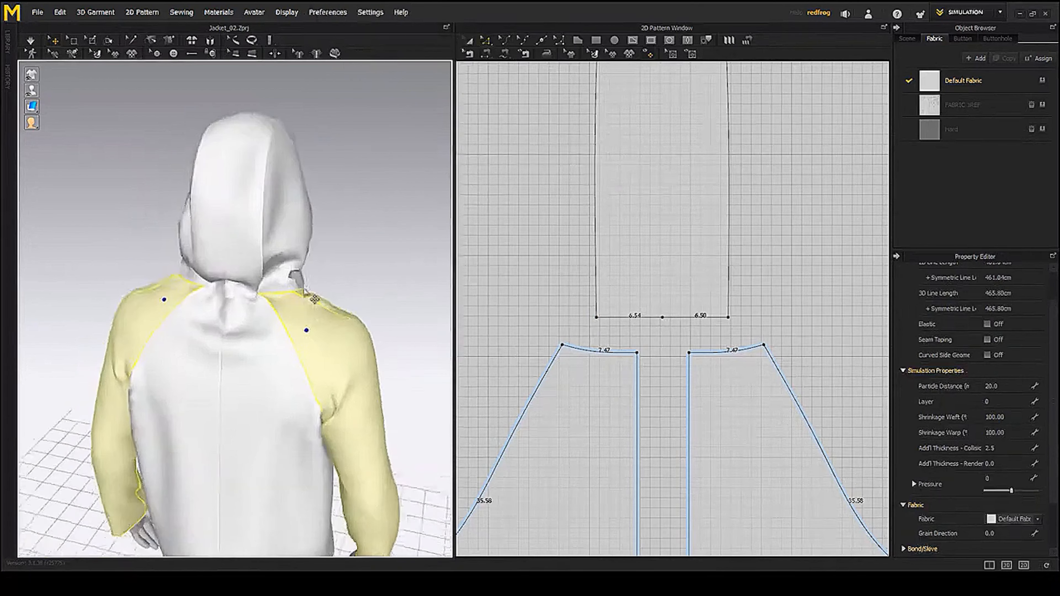
click(208, 250)
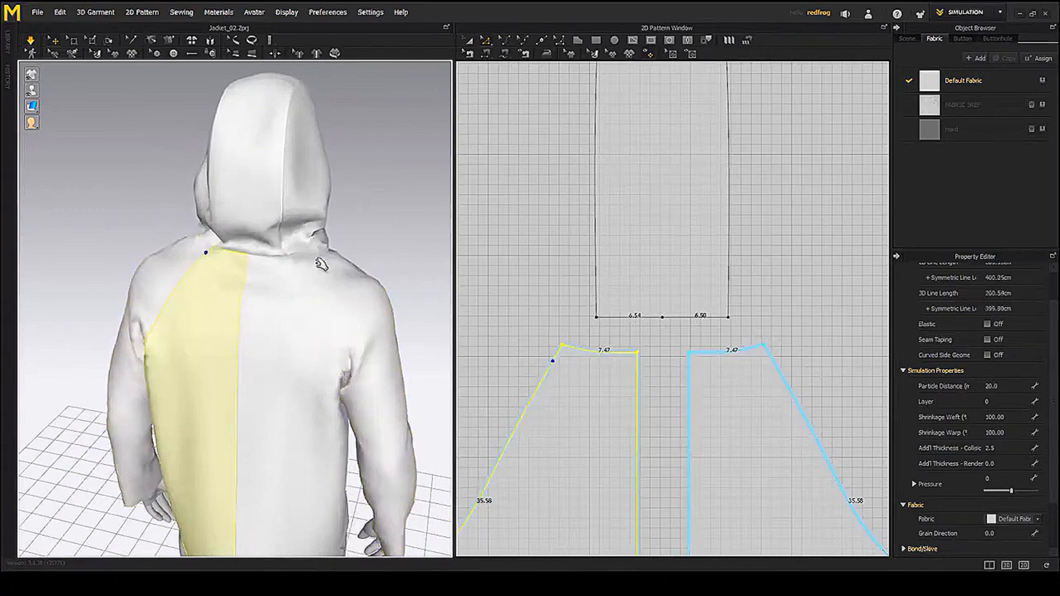
click(327, 264)
- Examine the simulated jacket from the side and front, and review the whole 2D pattern layout
scroll(317, 317, down, 3)
right_drag(346, 318, 200, 306)
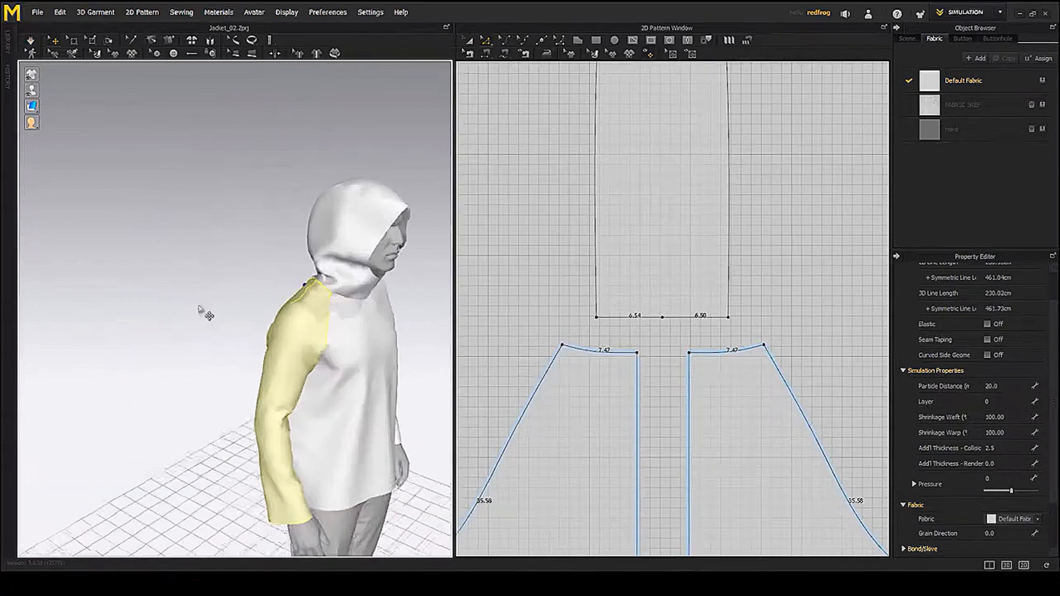
right_drag(334, 301, 265, 296)
middle_drag(273, 288, 271, 264)
right_drag(271, 267, 288, 321)
scroll(713, 255, down, 10)
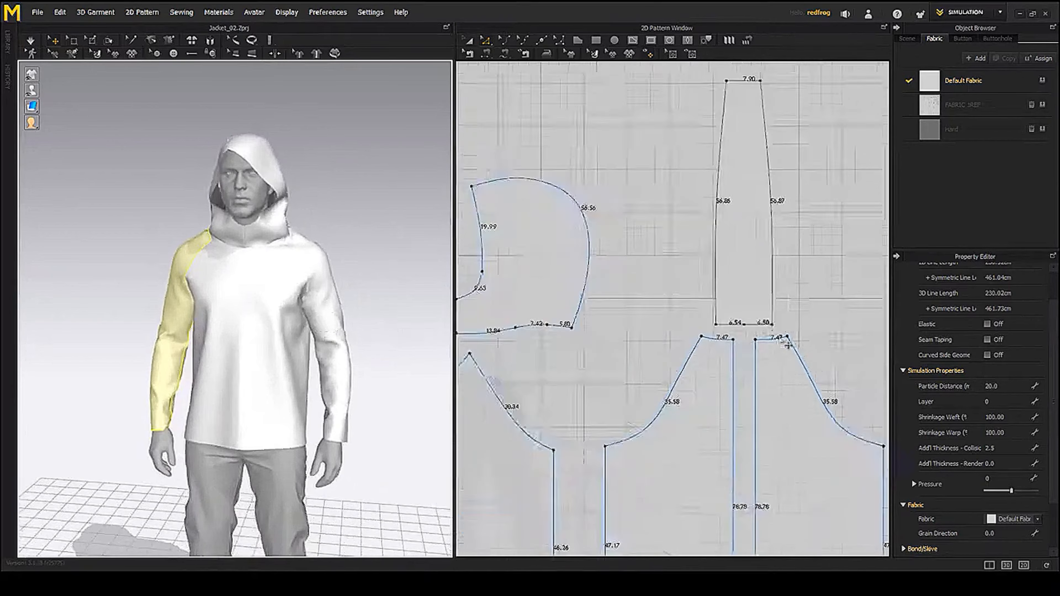
middle_drag(712, 257, 705, 240)
middle_drag(646, 312, 653, 290)
scroll(684, 296, down, 3)
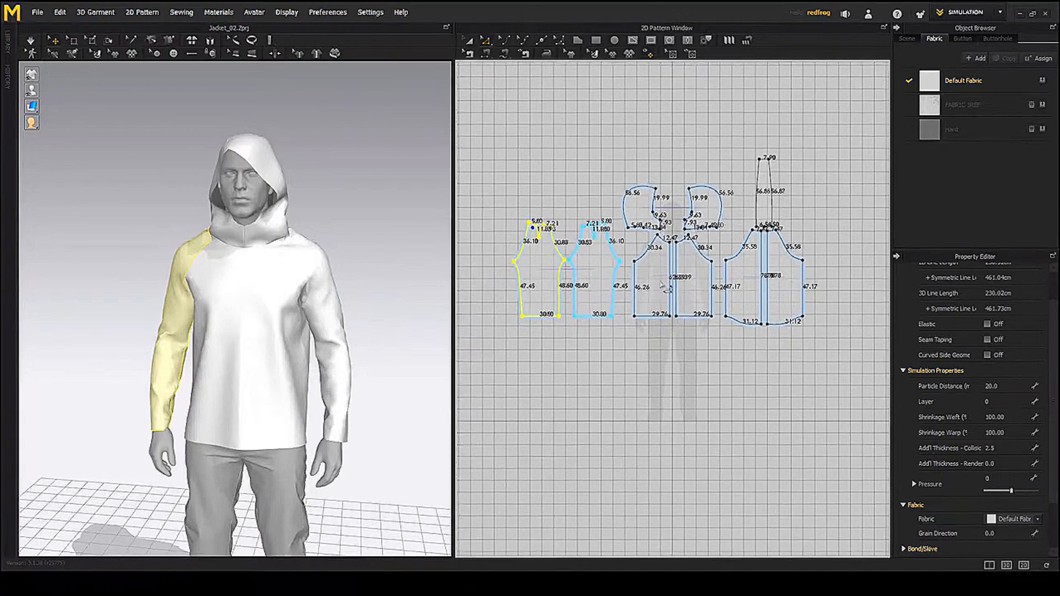
click(467, 40)
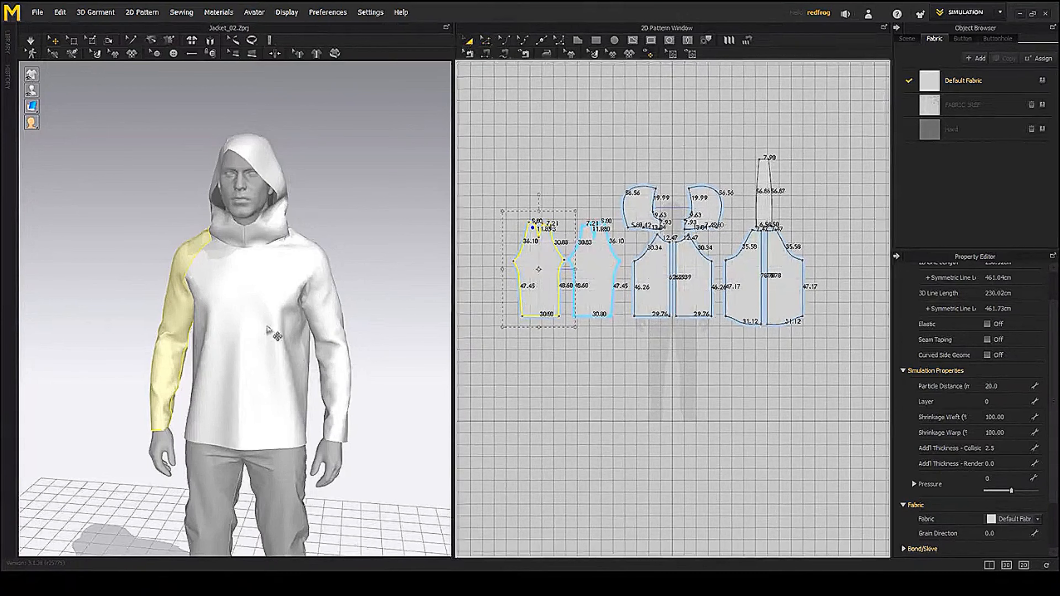
- Freeze both sleeve patterns together with the front and back body patterns
right_drag(241, 377, 211, 357)
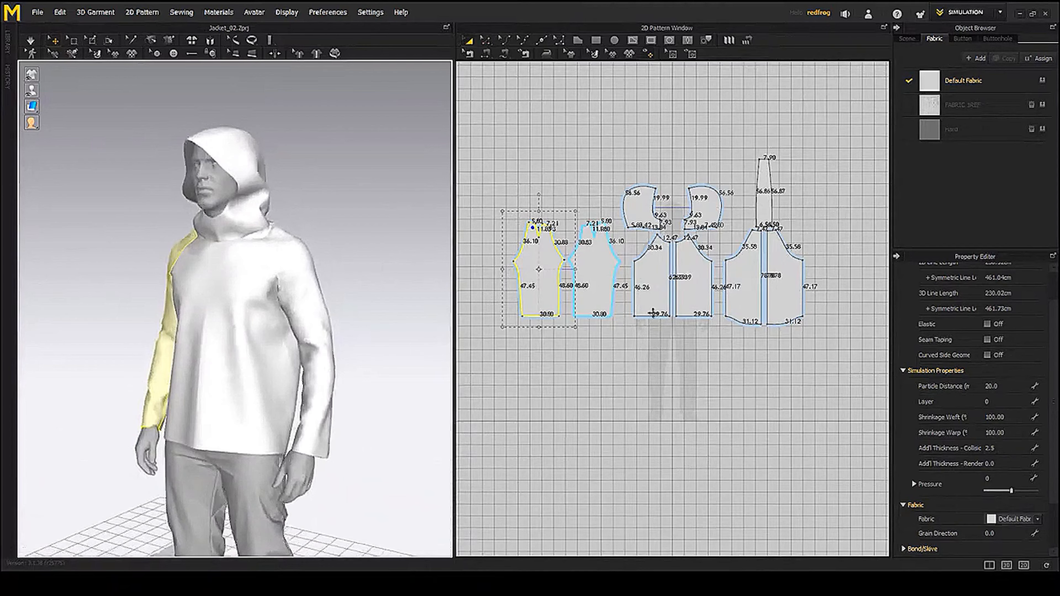
shift+click(592, 267)
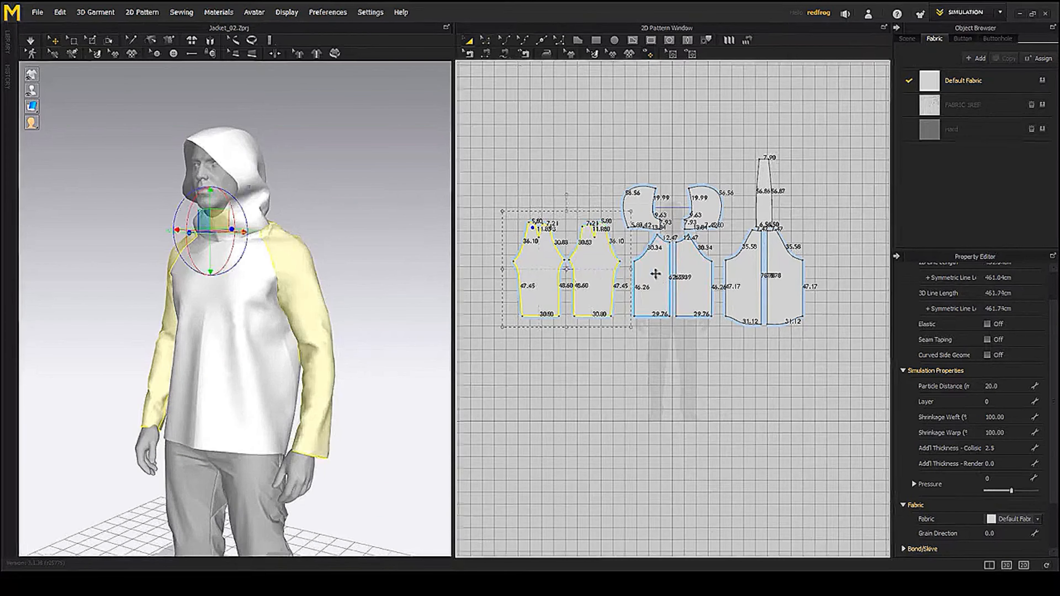
shift+click(655, 275)
shift+click(745, 276)
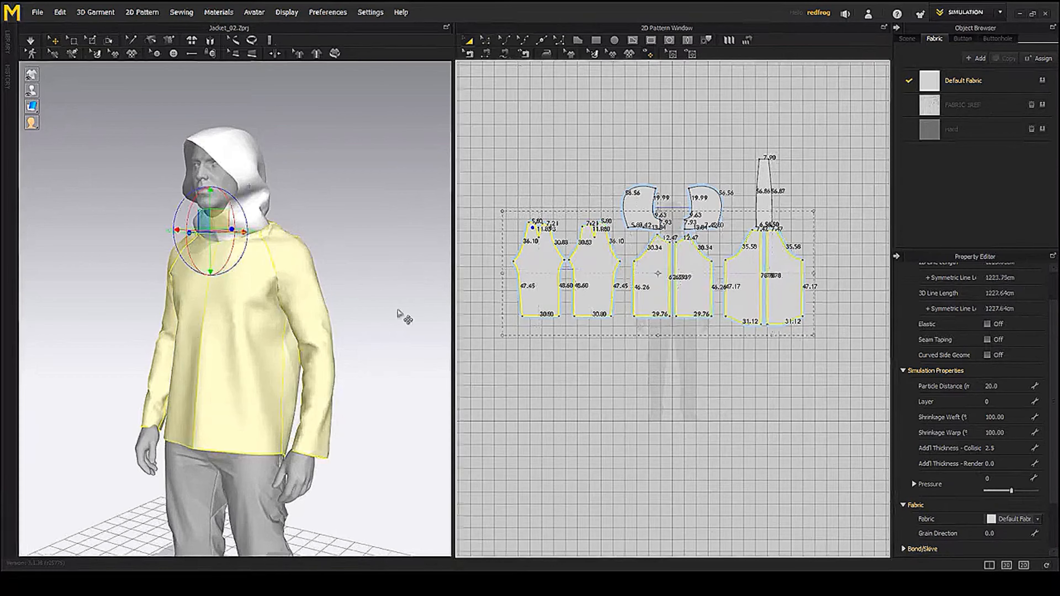
right_drag(403, 315, 313, 302)
right_click(301, 215)
click(321, 212)
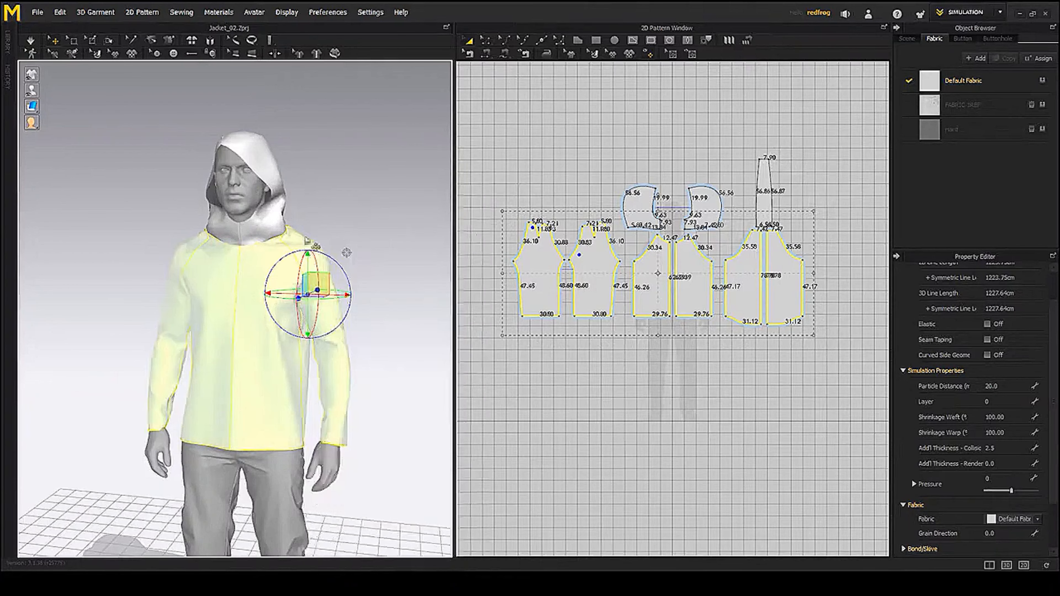
right_drag(315, 206, 332, 270)
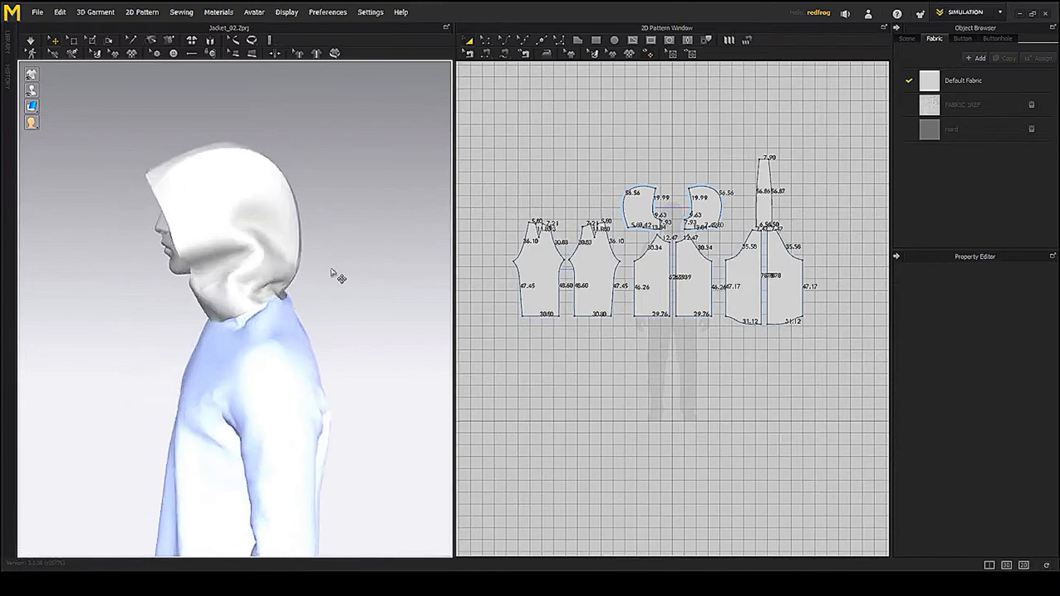
- Simulate the garment and pull the hood backward off the avatar's head
key(space)
drag(287, 178, 303, 187)
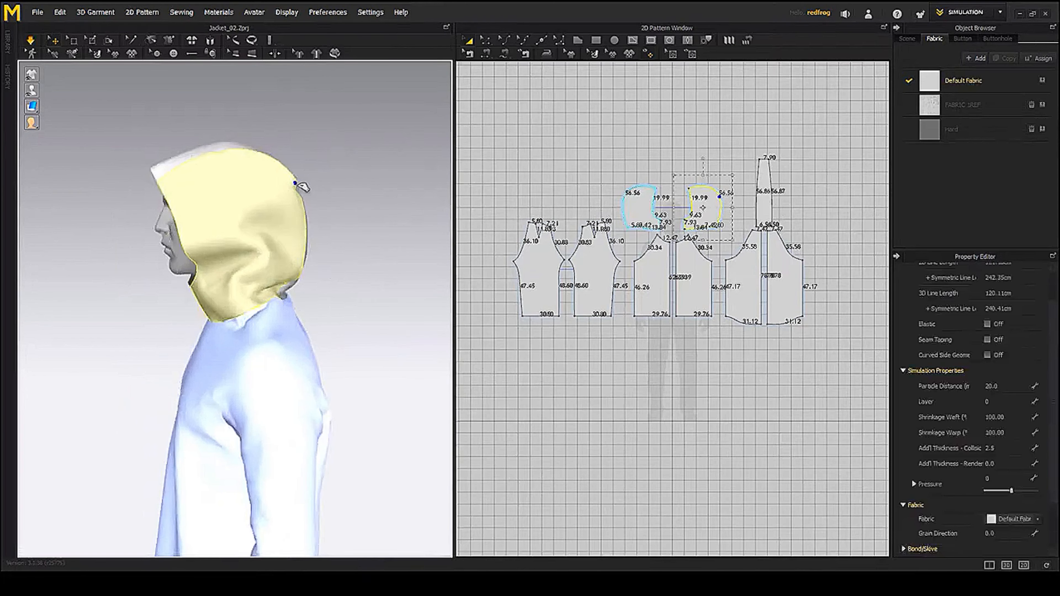
drag(346, 227, 334, 190)
drag(333, 200, 341, 308)
drag(353, 249, 366, 310)
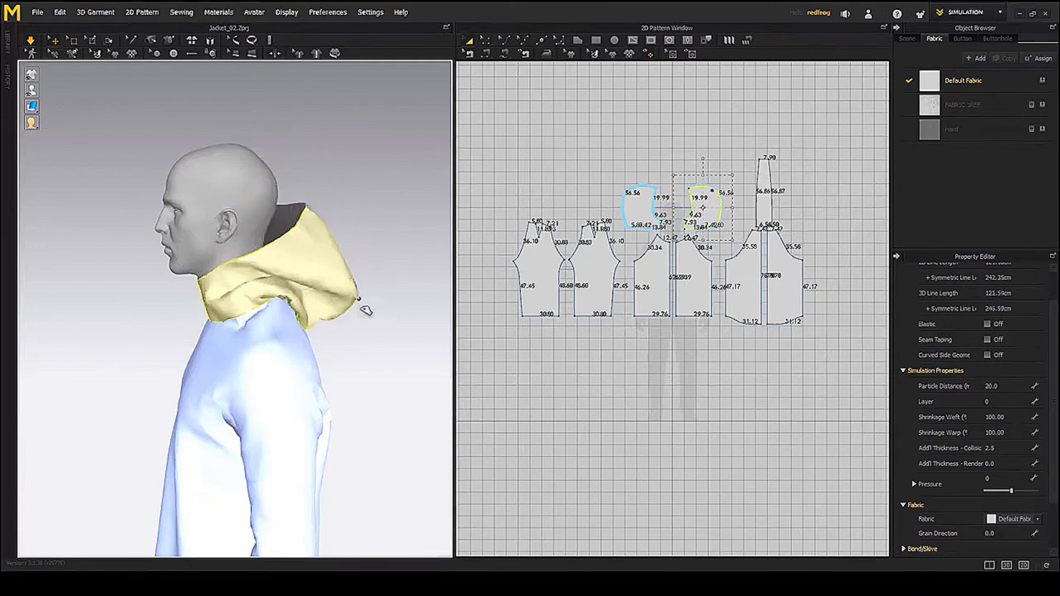
- Tug both halves of the lowered hood from behind so that it lies evenly across the upper back
right_drag(275, 328, 279, 253)
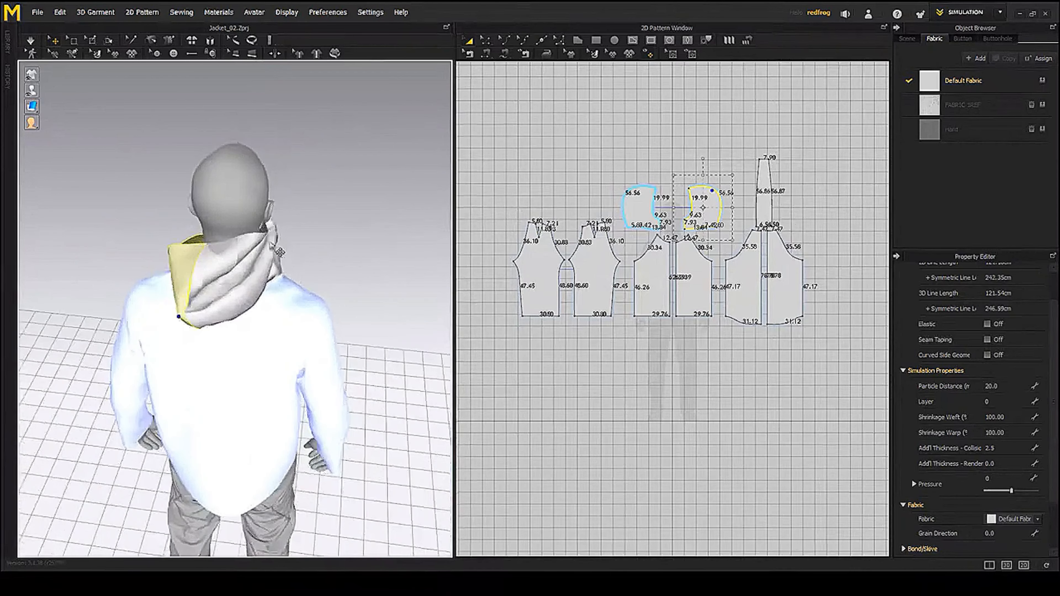
click(305, 256)
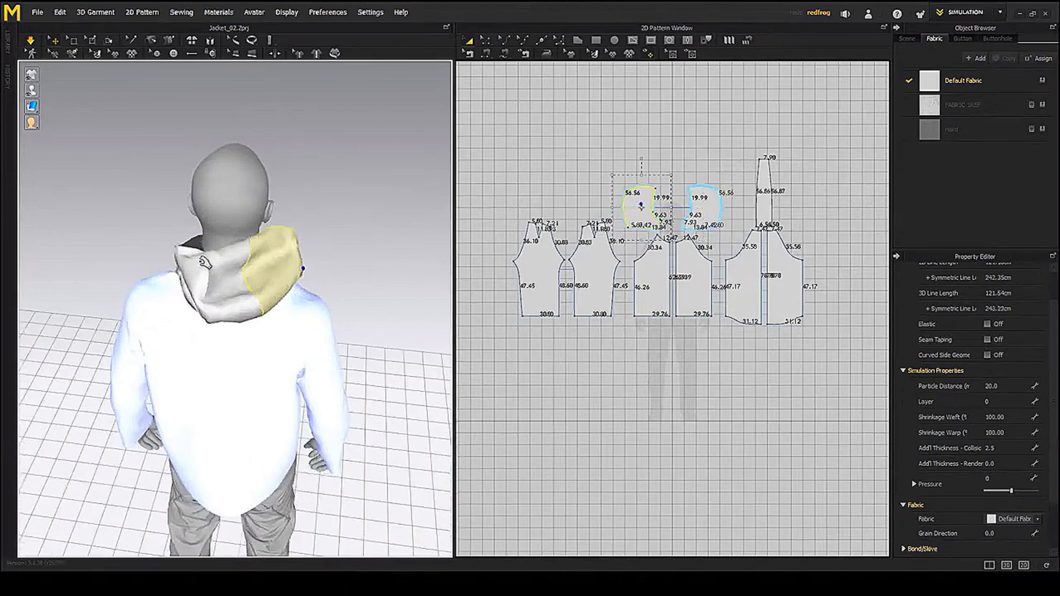
click(205, 253)
click(294, 291)
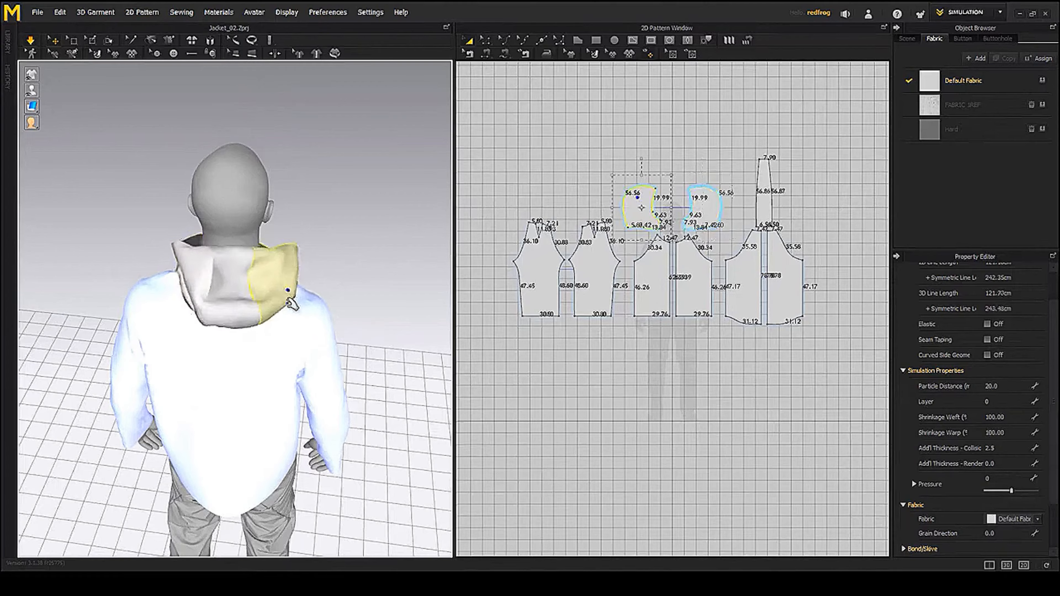
- Hide the avatar to expose the inside of the lowered hood from the front
right_drag(367, 298, 100, 171)
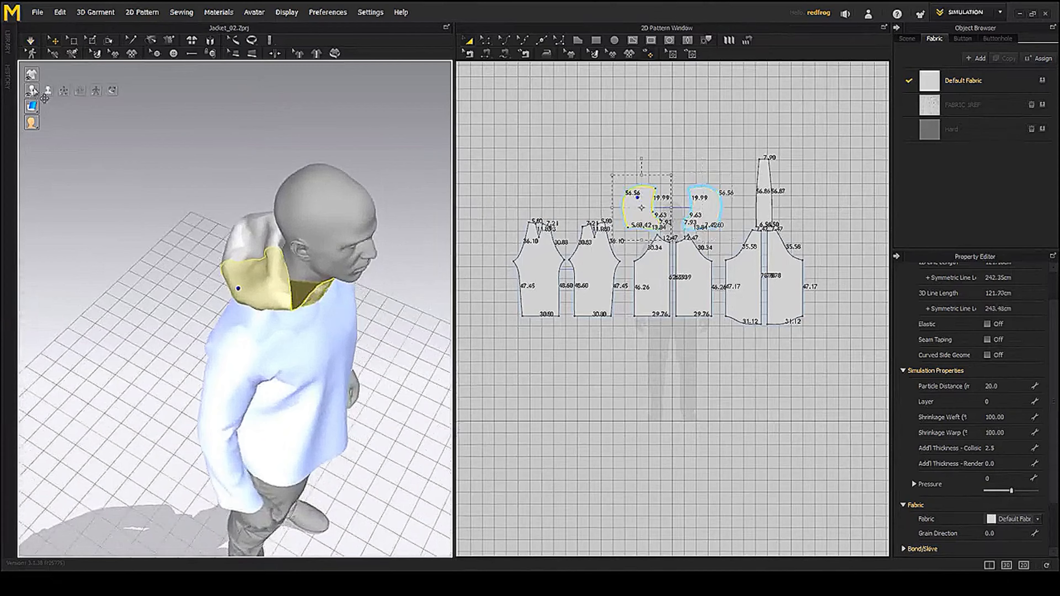
click(47, 90)
key(2)
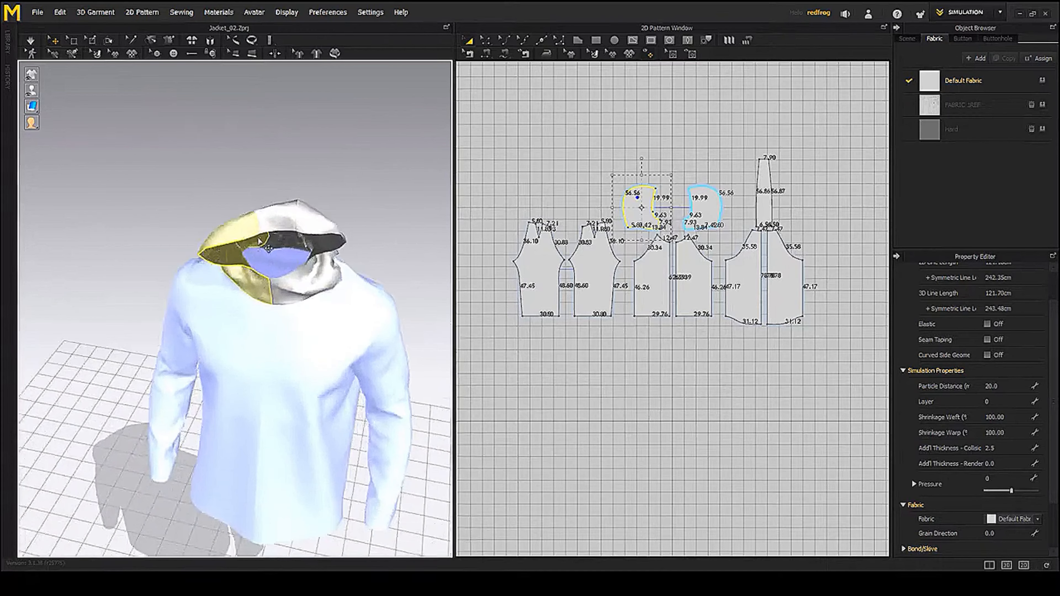
right_drag(316, 329, 343, 310)
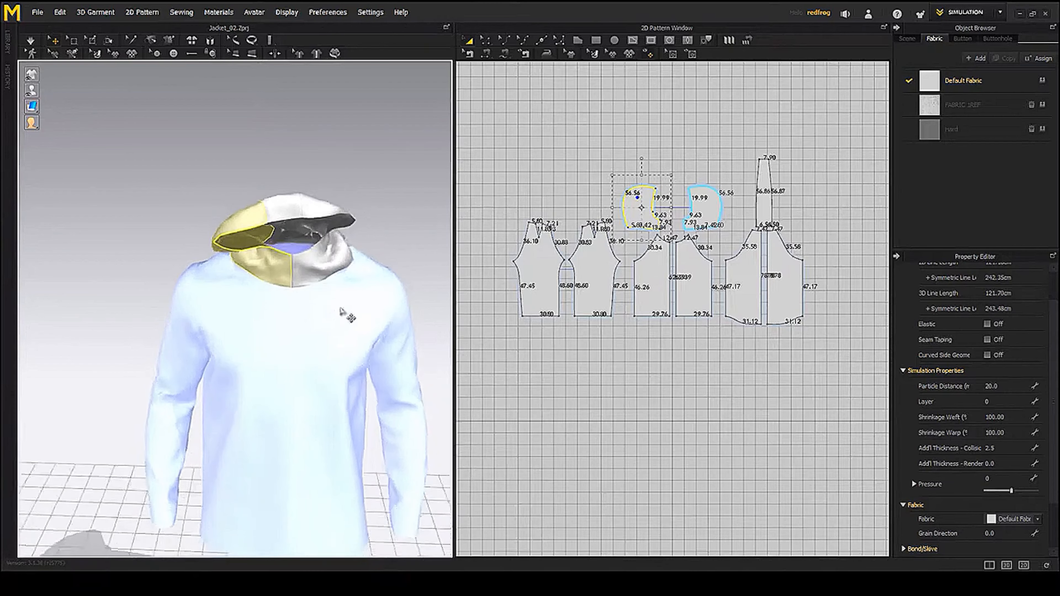
middle_drag(343, 309, 301, 299)
- Apply seam taping along the front opening edges of the hood halves, covering the 19.99 and 9.63 cm segments
scroll(279, 272, down, 2)
scroll(668, 196, down, 5)
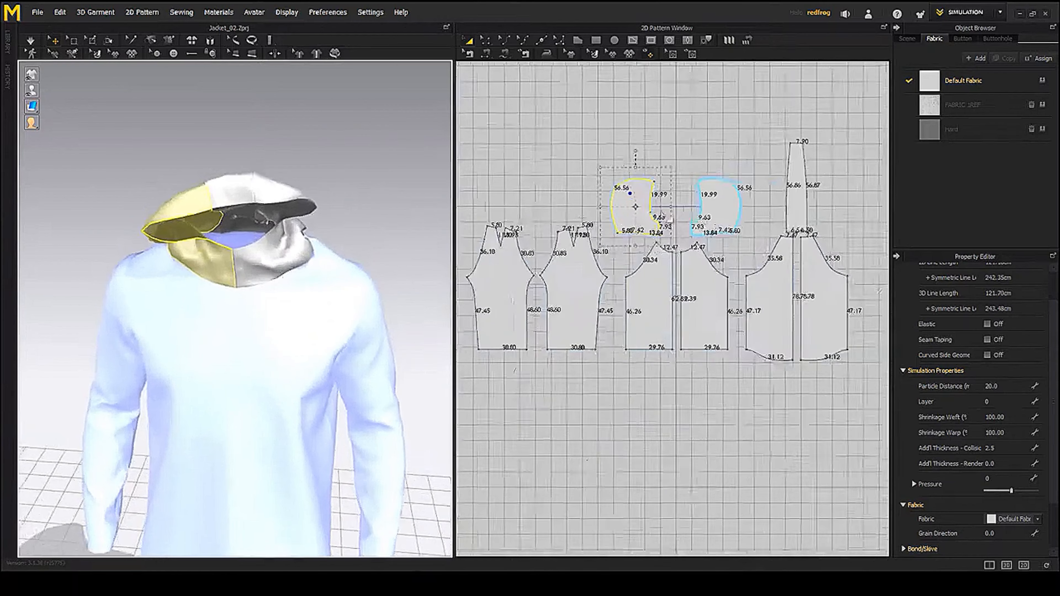
middle_drag(635, 258, 604, 235)
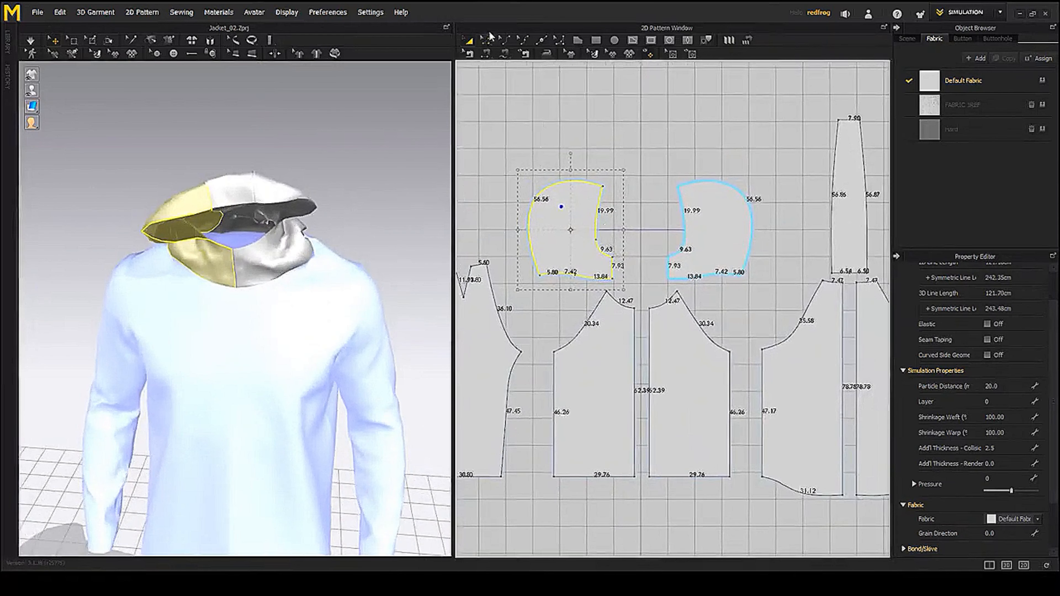
click(486, 40)
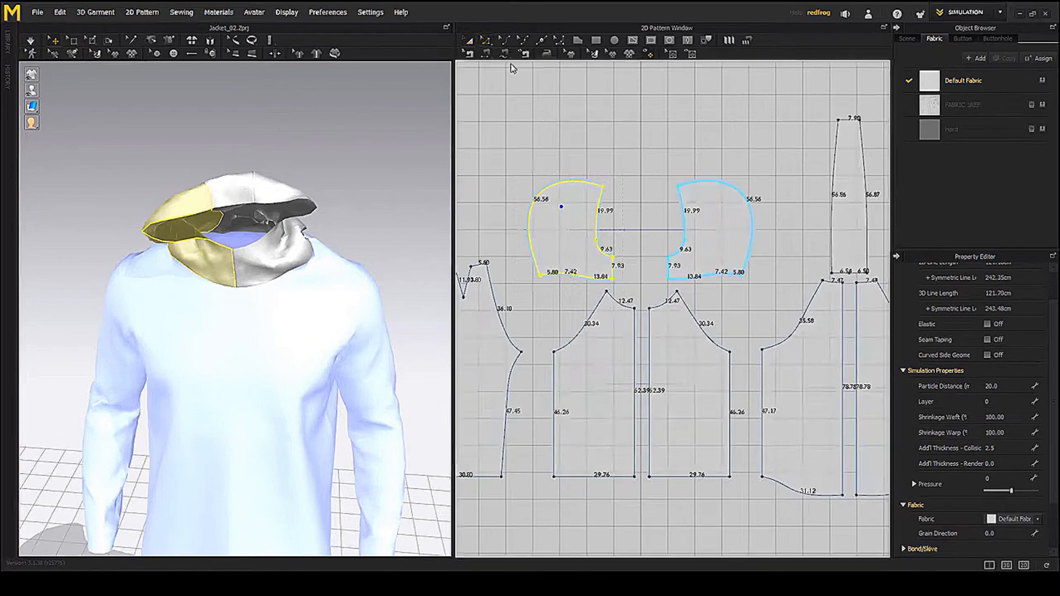
click(609, 212)
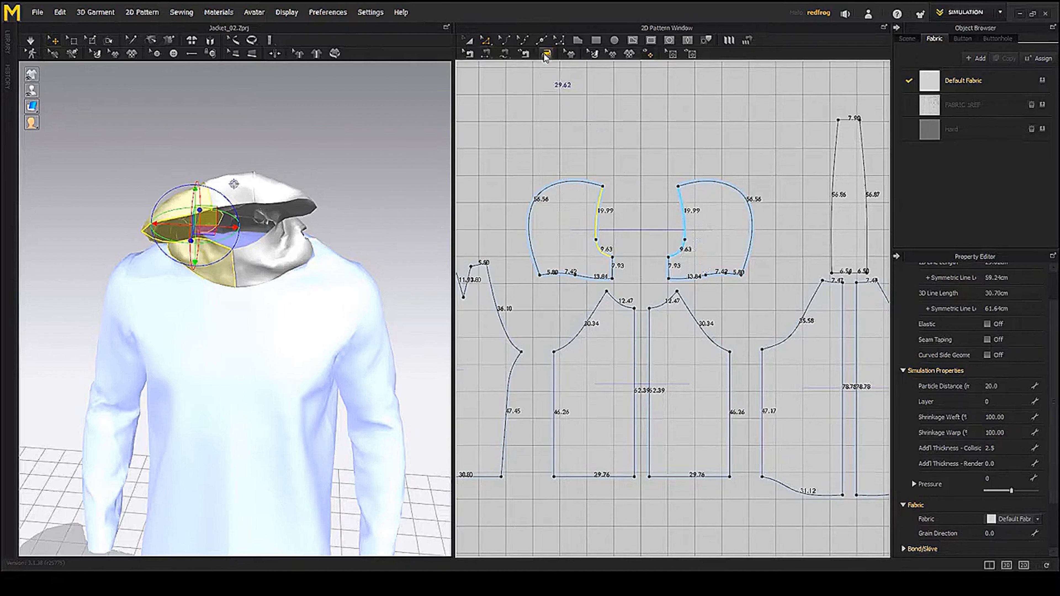
click(571, 55)
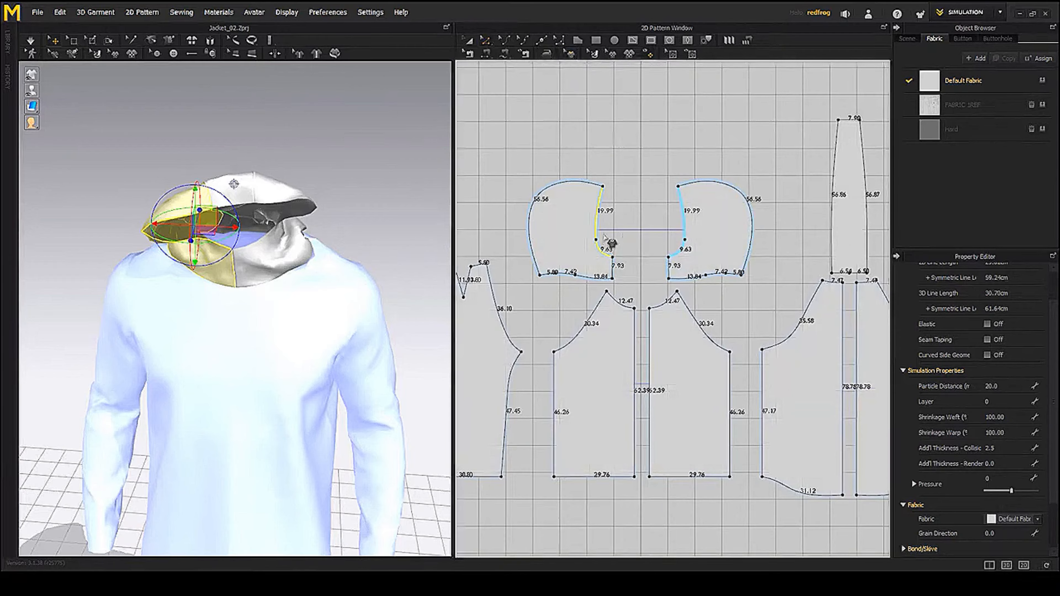
scroll(603, 227, up, 2)
click(596, 215)
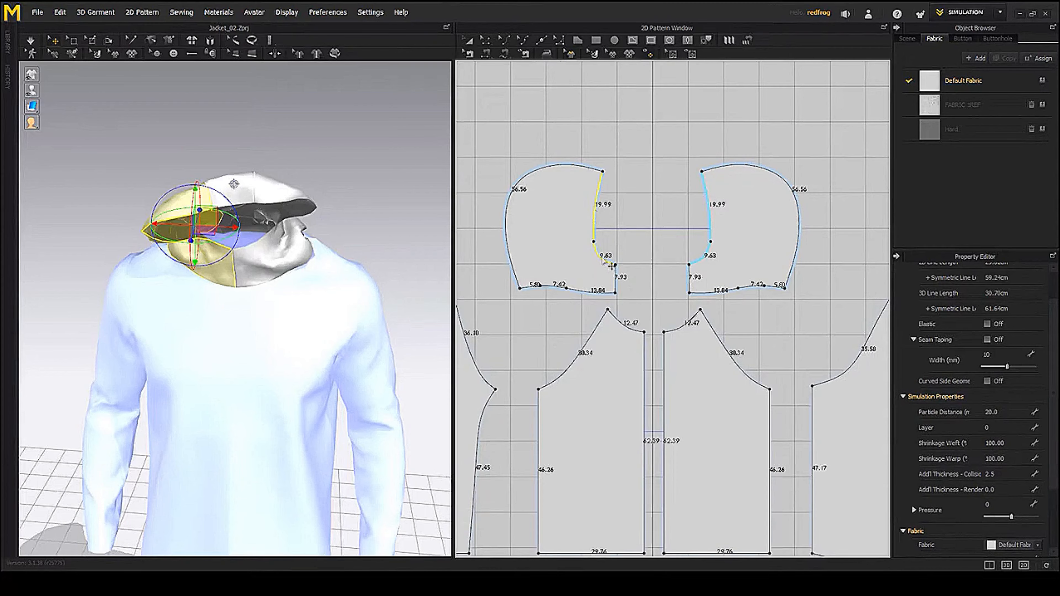
click(612, 266)
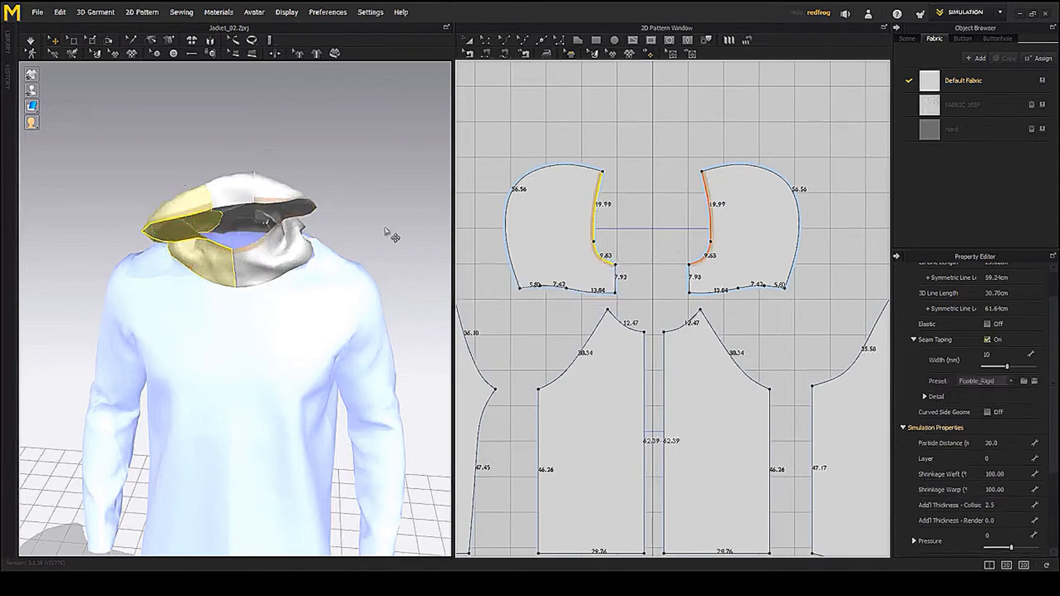
- Simulate the taped hood briefly, and set the seam tape width on its opening edges to 20 mm
right_drag(311, 250, 345, 242)
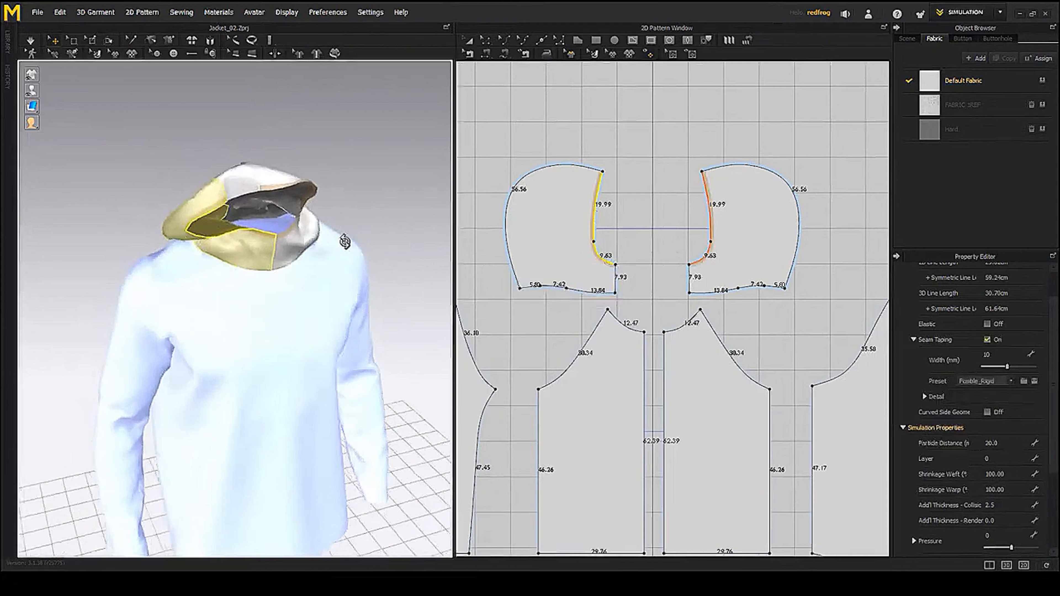
key(space)
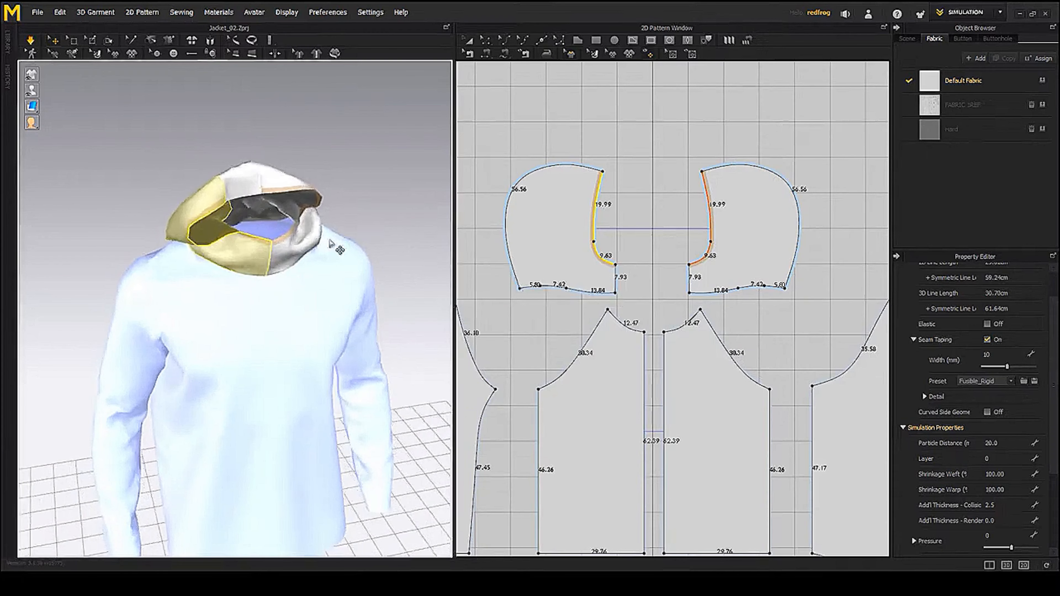
key(space)
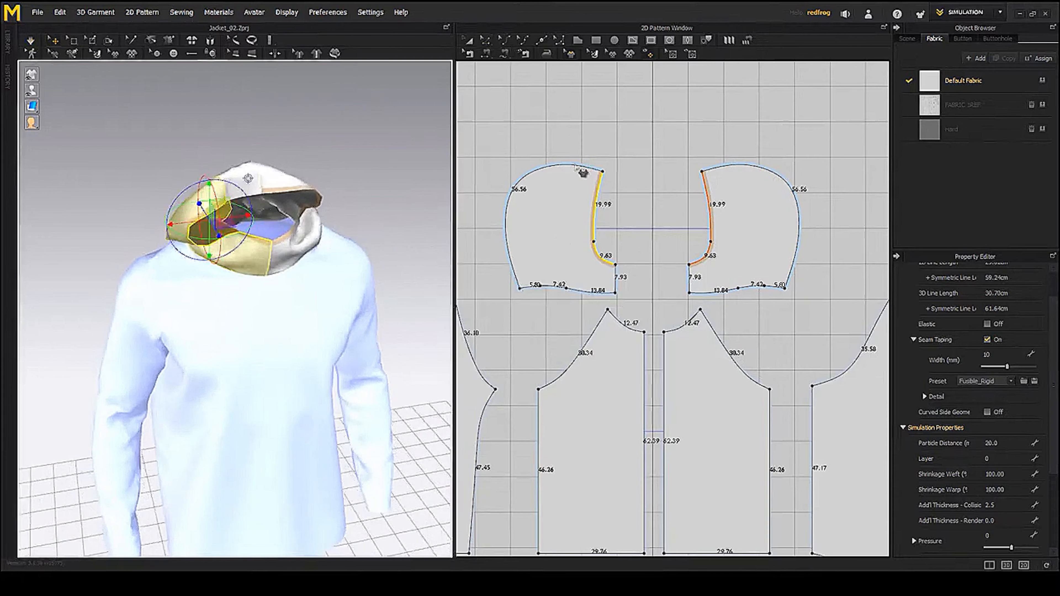
scroll(591, 202, up, 3)
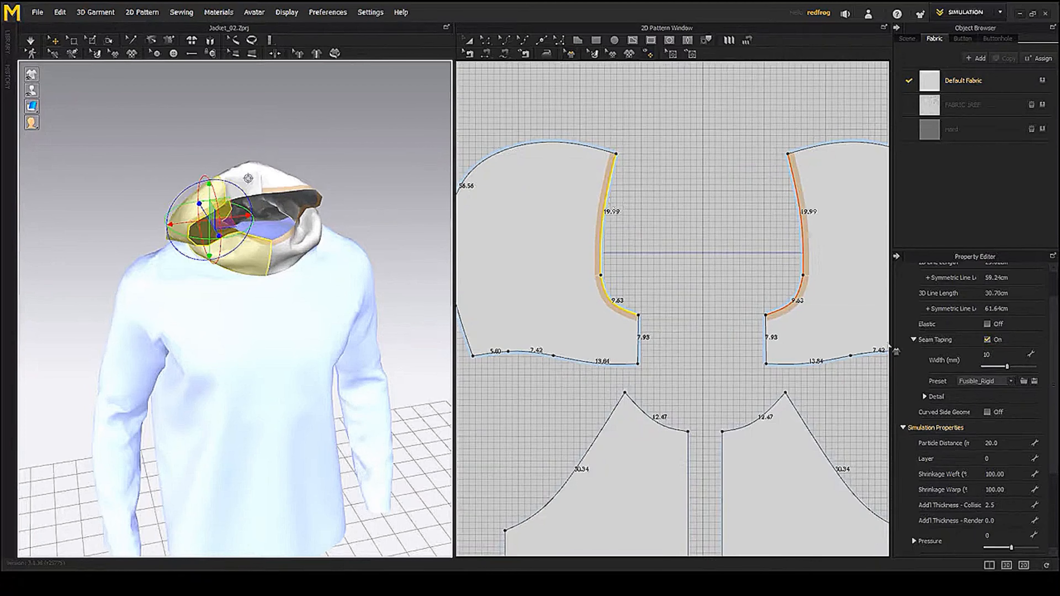
drag(1010, 372, 1026, 369)
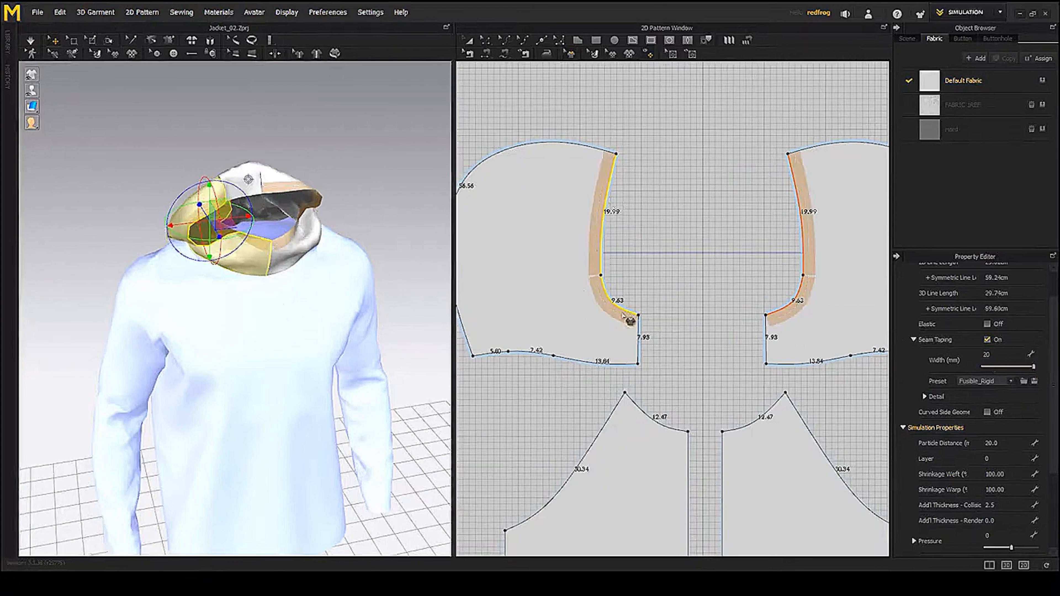
- Try the Fusible_HeavyWeight preset on the hood's seam tape, and switch back to Fusible_Rigid
click(1011, 382)
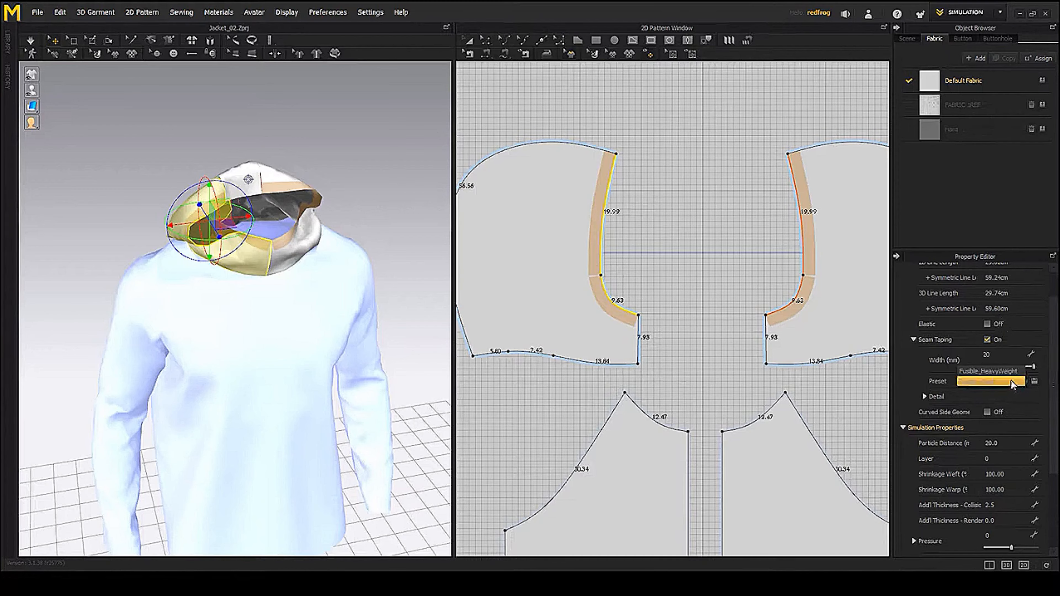
click(1010, 382)
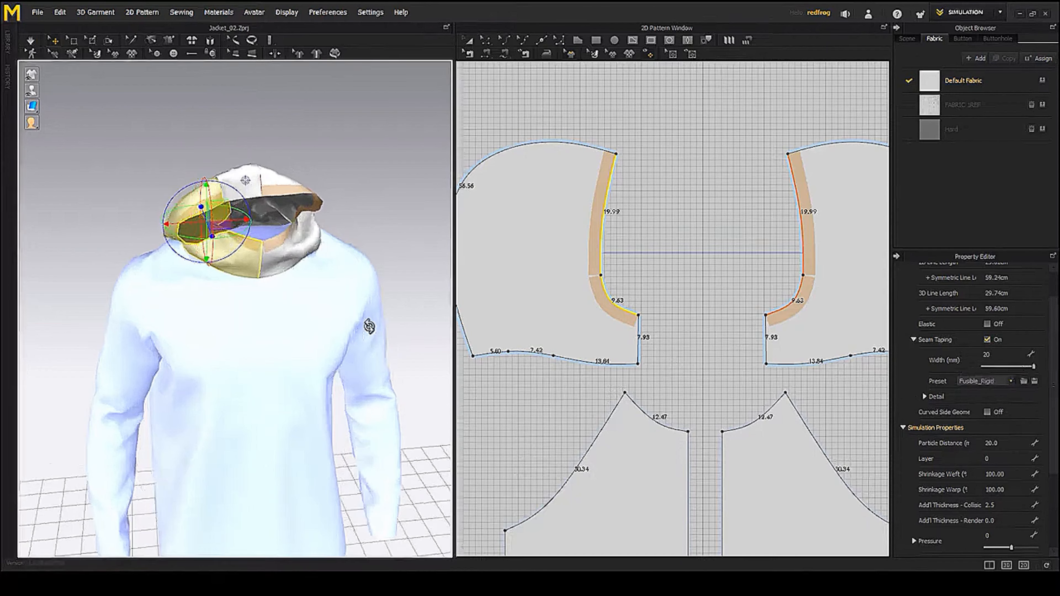
click(991, 382)
click(981, 370)
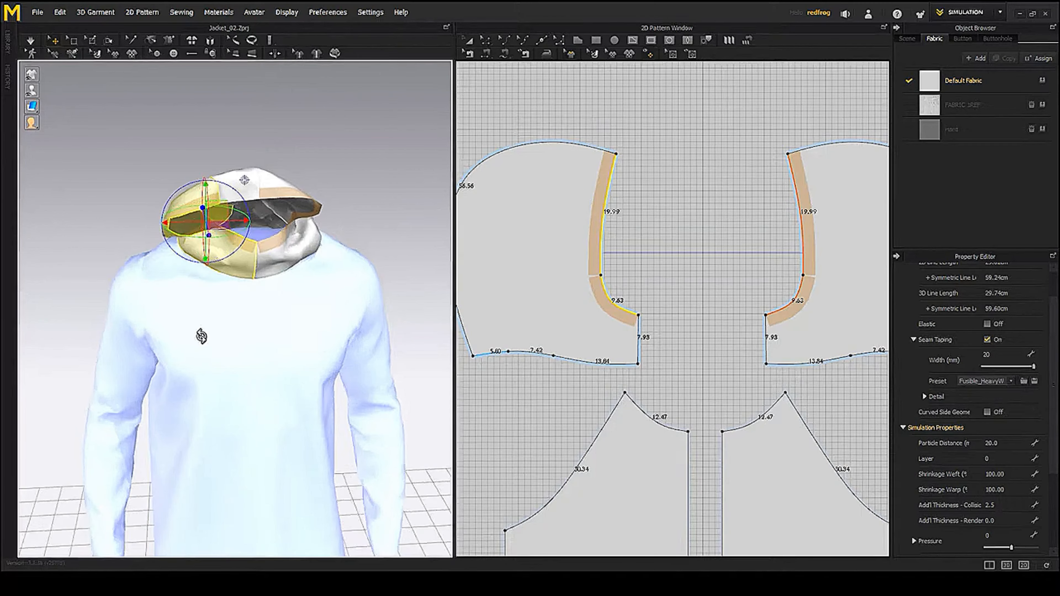
click(1012, 382)
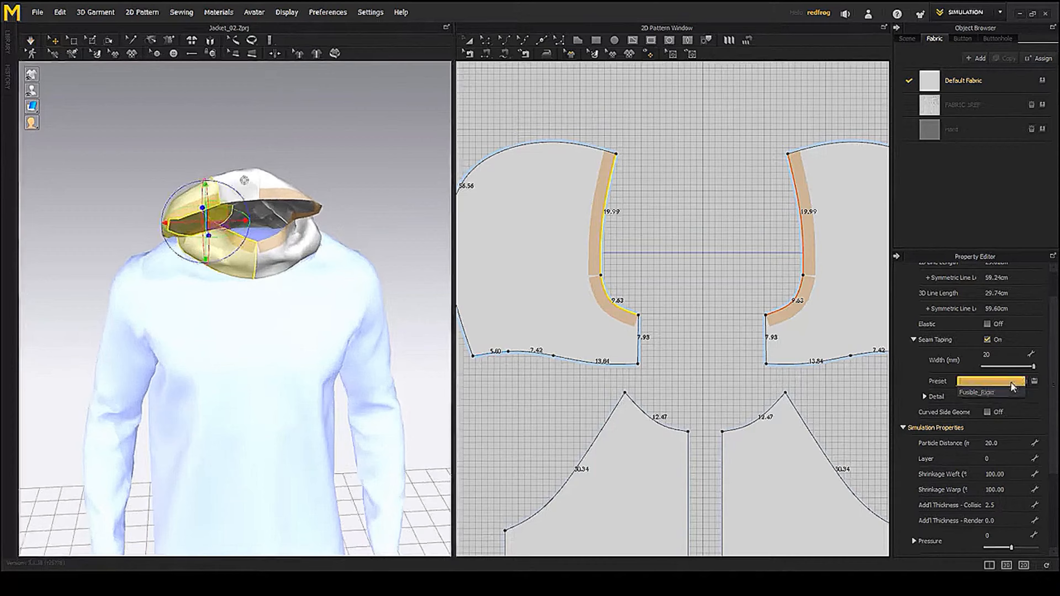
click(1009, 393)
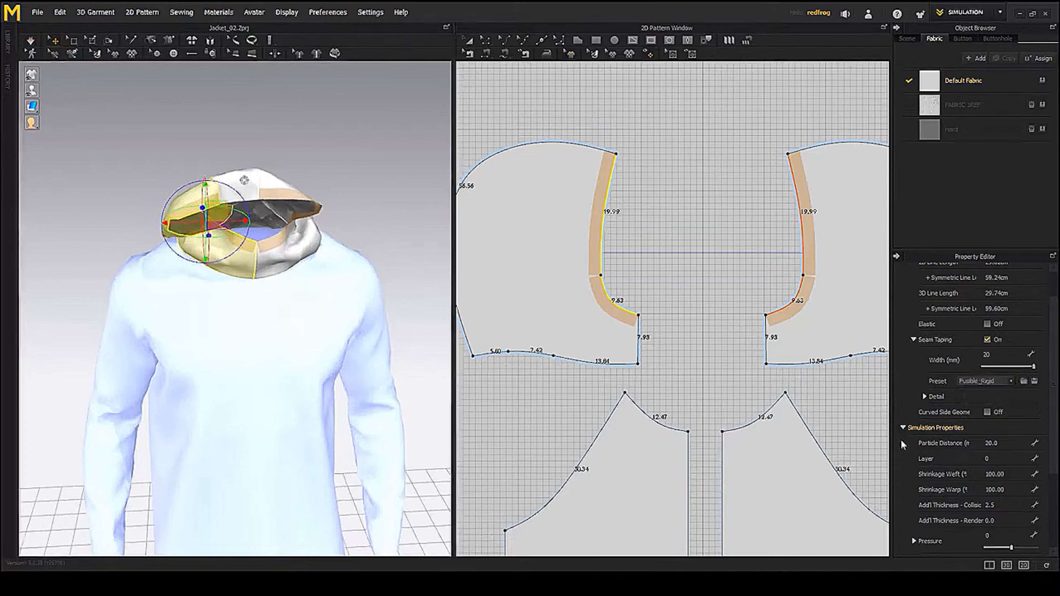
- Add seam taping to the short upper edge of the hood's centre strip and set its width to 20 mm
right_drag(336, 287, 298, 281)
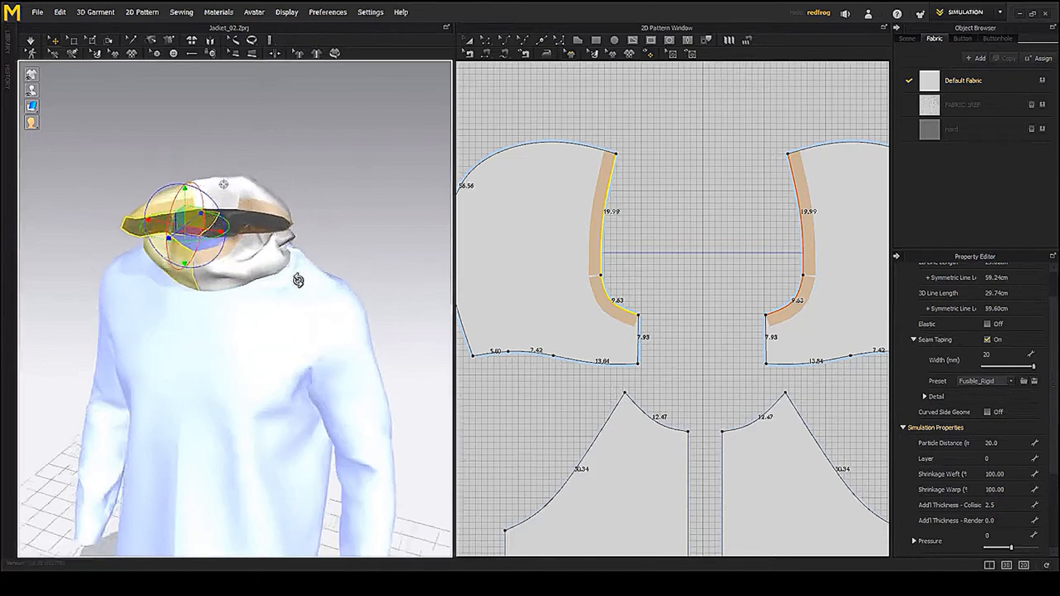
scroll(705, 237, down, 5)
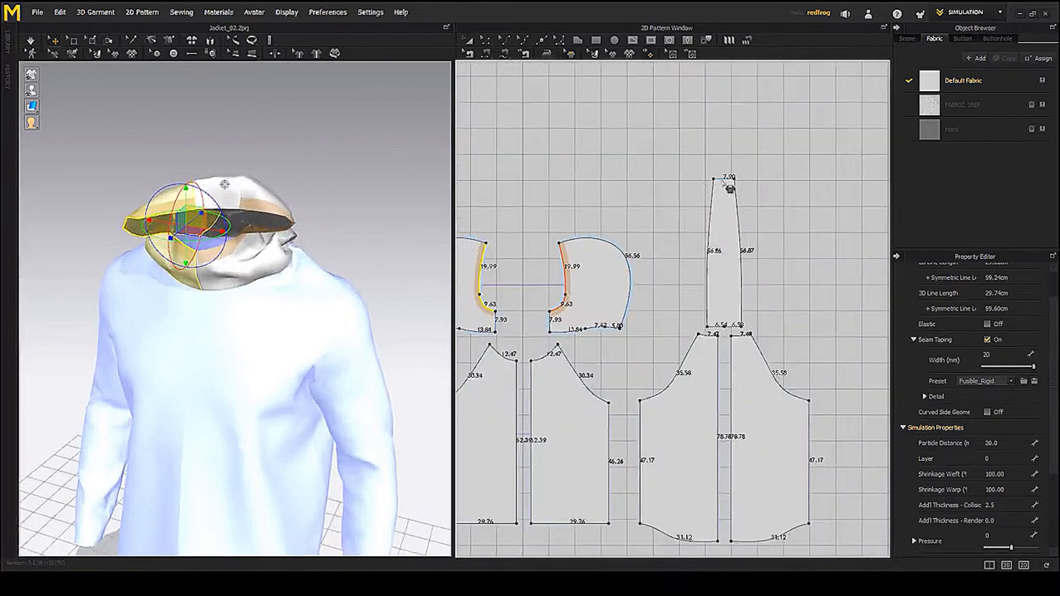
click(723, 180)
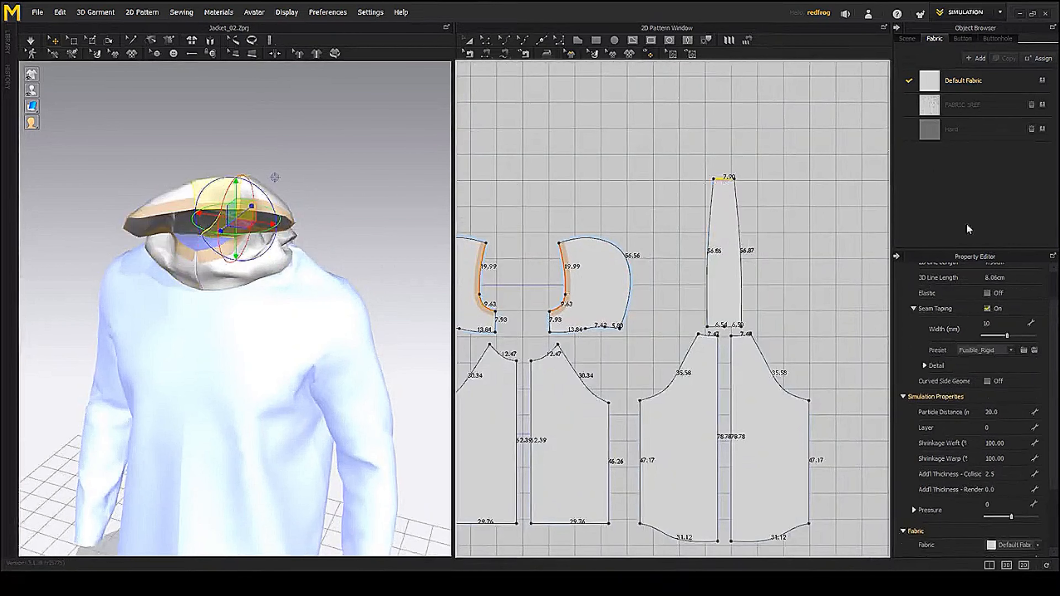
drag(1005, 336, 1034, 336)
right_drag(246, 267, 302, 236)
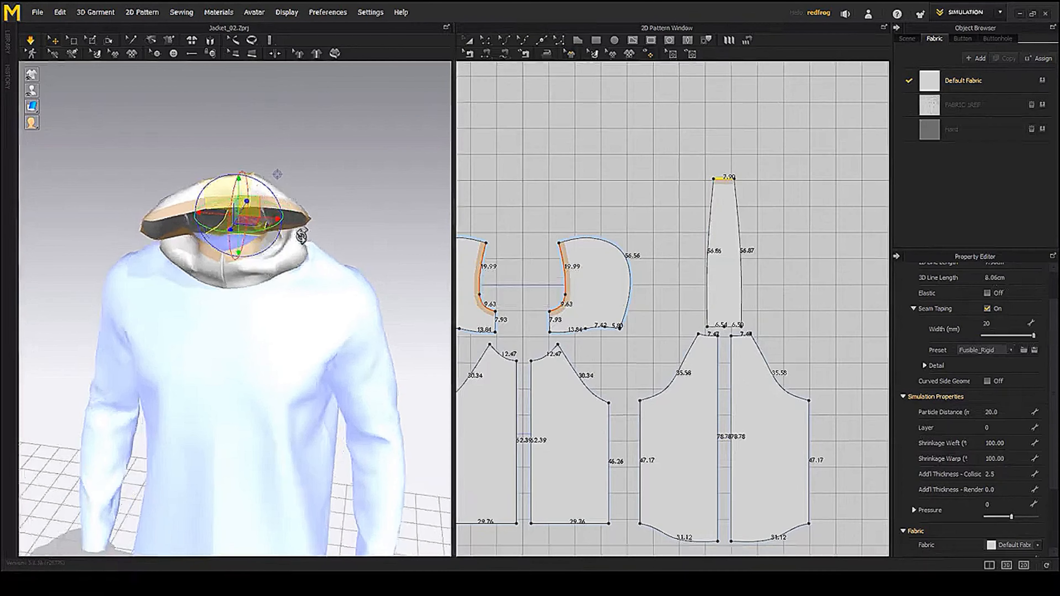
- Run the simulation and pull the hood's centre strip and the wearer's left half upward to open the hood
key(space)
mouse_move(232, 252)
right_down()
mouse_move(350, 227)
mouse_move(353, 239)
mouse_move(173, 236)
mouse_move(208, 289)
mouse_move(267, 277)
mouse_move(279, 296)
mouse_move(245, 254)
right_up()
click(349, 247)
key(space)
click(216, 250)
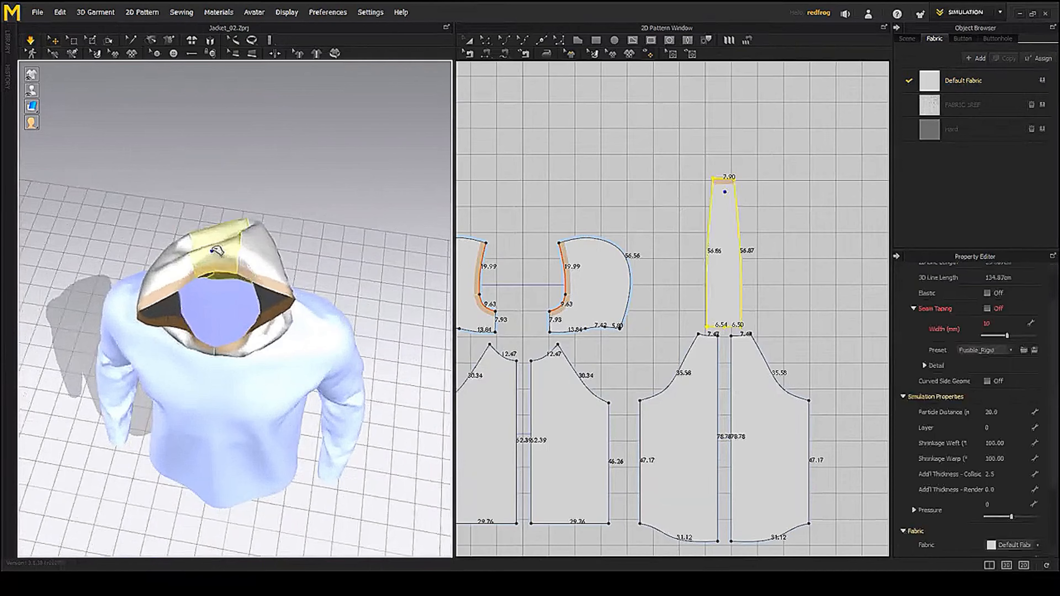
click(265, 226)
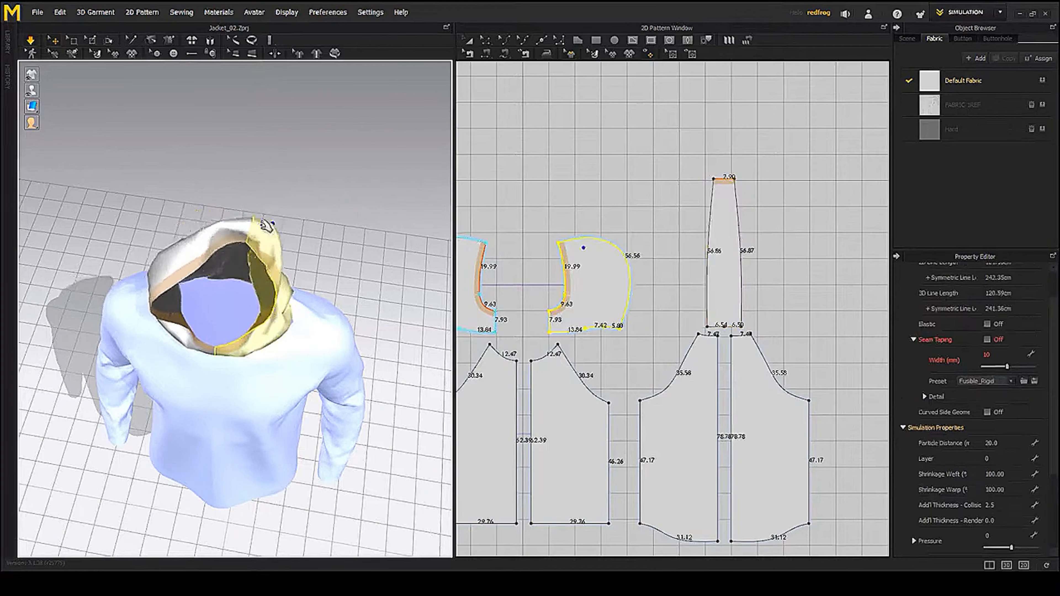
click(224, 238)
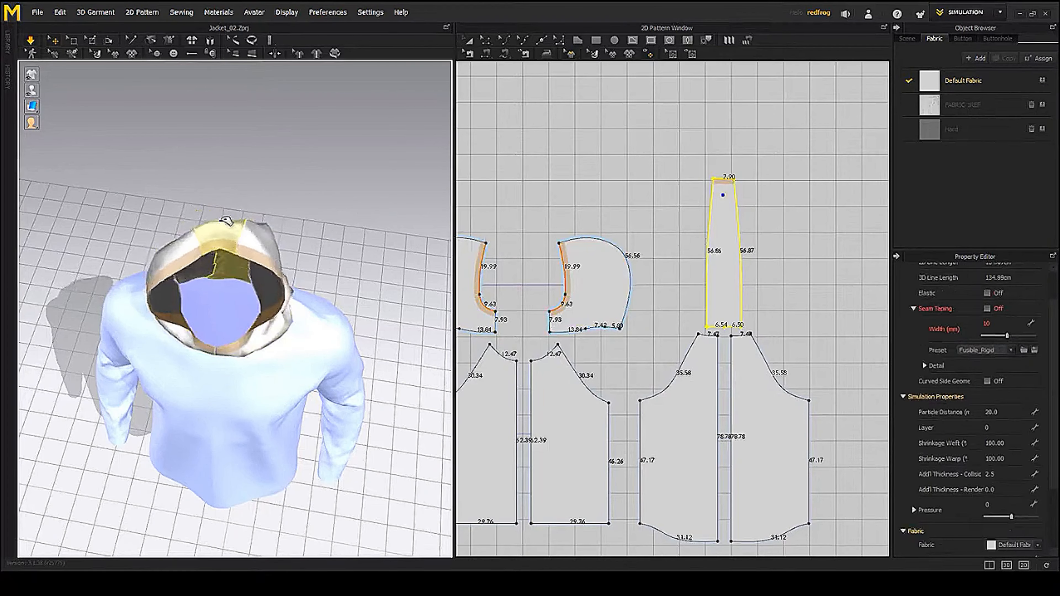
- Pull the hood's back and side panels outward and down behind the neck while simulating
right_drag(328, 306, 222, 239)
drag(227, 241, 267, 290)
right_drag(334, 271, 178, 270)
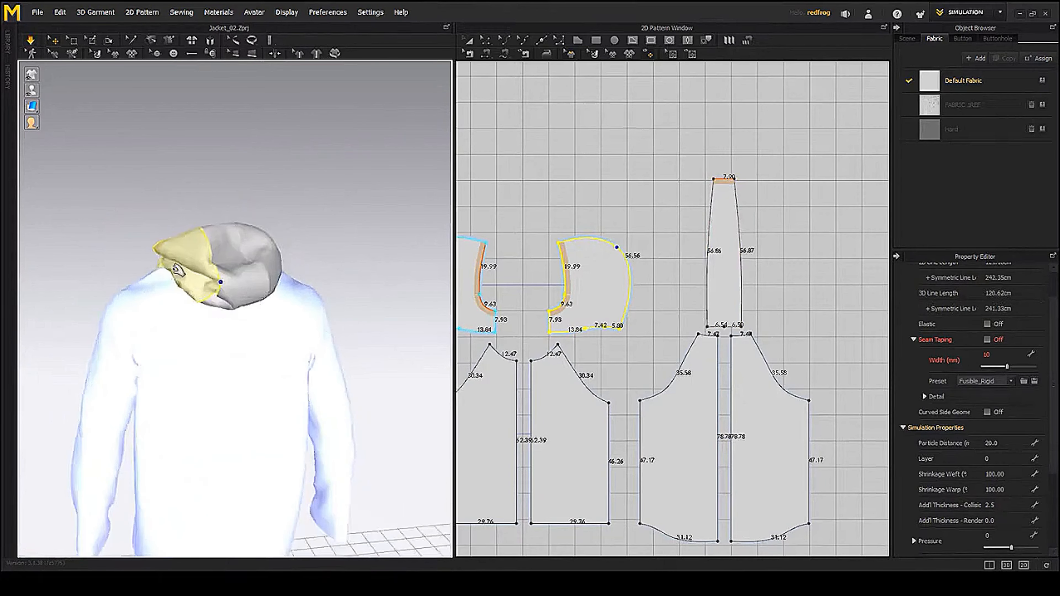
drag(100, 274, 97, 295)
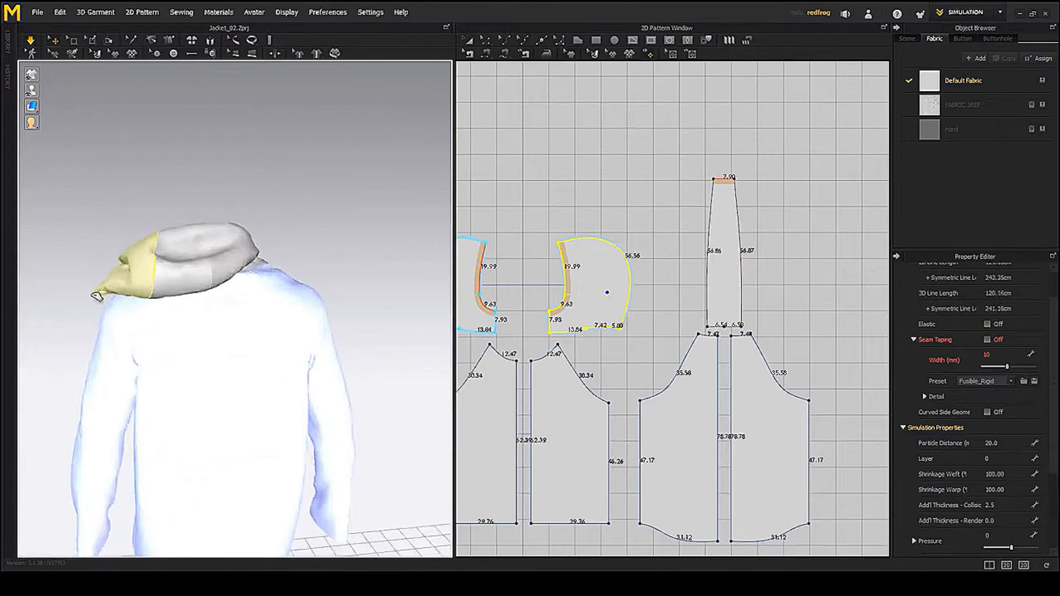
drag(240, 261, 225, 301)
drag(155, 256, 132, 258)
drag(215, 280, 212, 297)
- Drag the hood's opposite side back into shape, stop the simulation and show the avatar
right_drag(215, 301, 307, 281)
drag(302, 284, 267, 250)
right_drag(400, 355, 292, 292)
key(space)
click(33, 89)
- Adjust the hood's folds around the avatar's neck from the front and the side
click(222, 259)
right_drag(222, 259, 234, 293)
drag(234, 250, 226, 240)
right_drag(250, 284, 138, 279)
mouse_move(215, 269)
mouse_down()
mouse_move(177, 248)
mouse_move(202, 267)
mouse_up()
right_drag(203, 269, 315, 300)
middle_drag(318, 351, 301, 277)
middle_drag(326, 406, 321, 360)
- Set the Default Fabric's physical property preset to S_Full_Grain_Leather and check the garment from the front
click(932, 92)
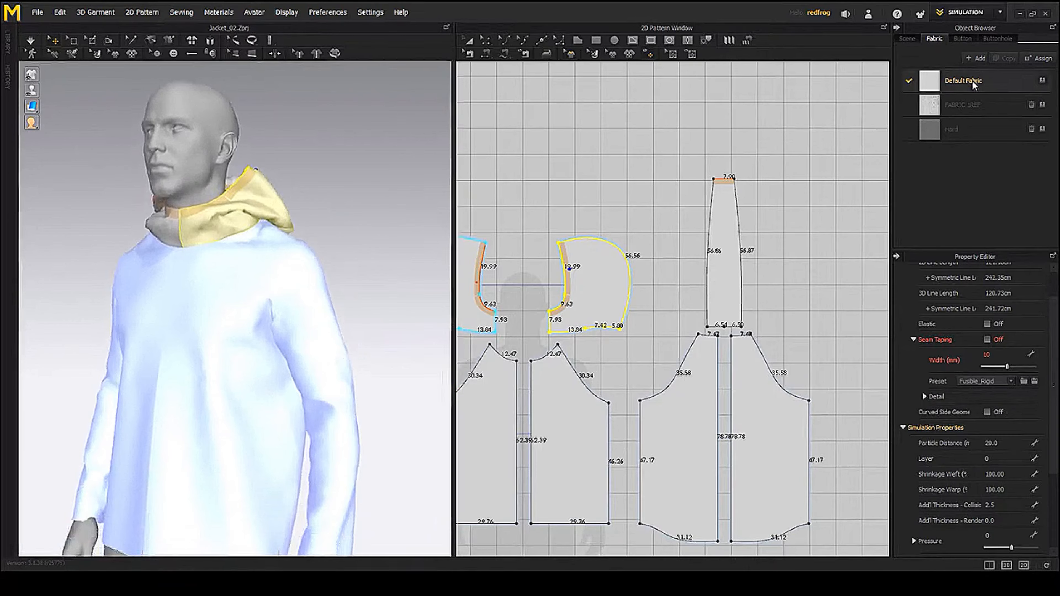
click(1023, 496)
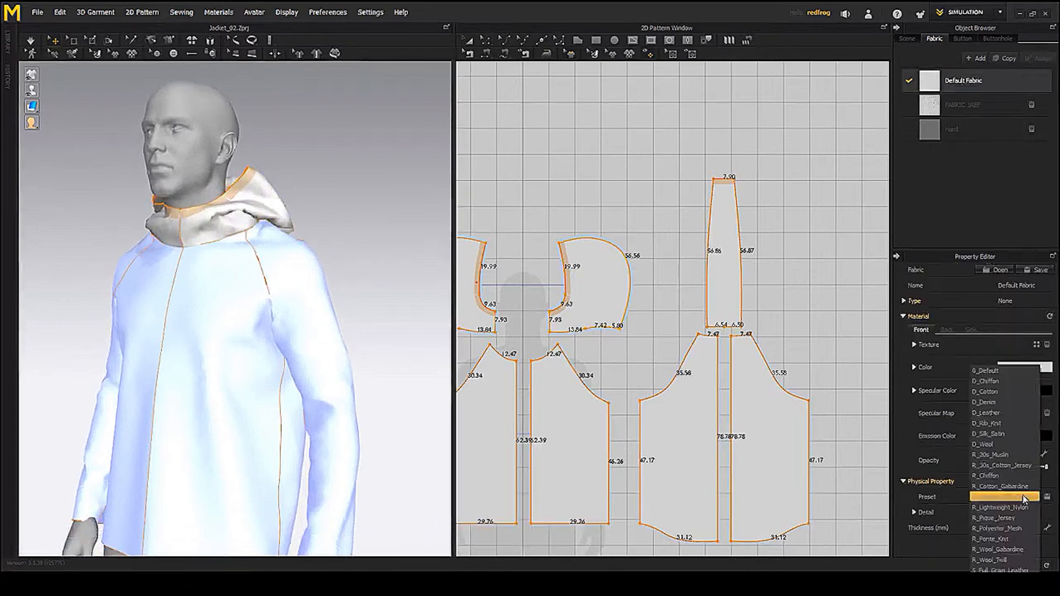
click(1003, 566)
right_drag(324, 279, 375, 295)
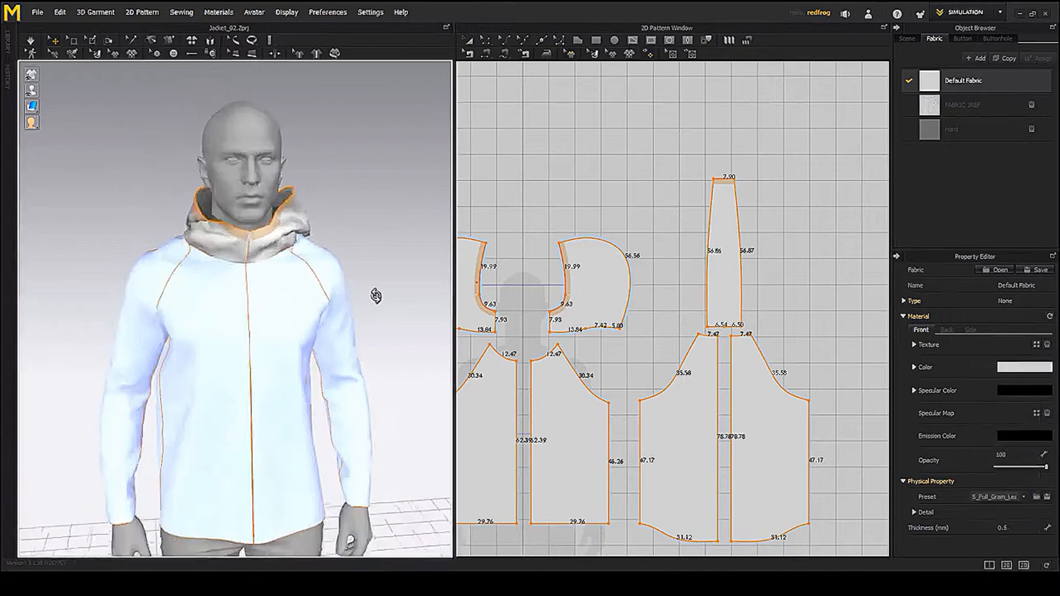
middle_drag(375, 295, 369, 308)
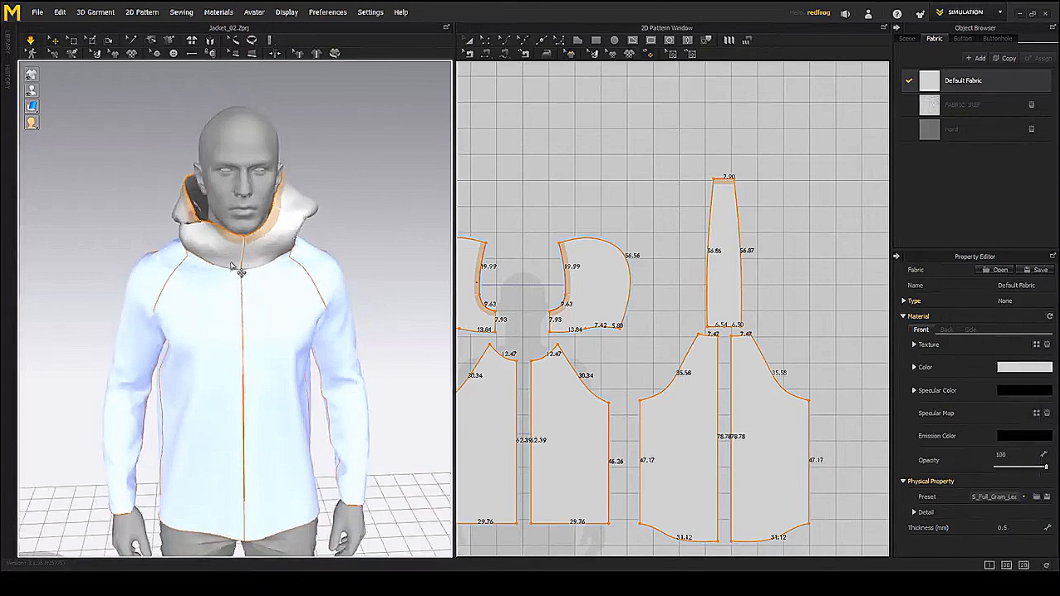
- Simulate the stiffer hood without the avatar shown, pulling its rear edge and the wearer's left half to widen the opening
right_drag(234, 265, 277, 324)
key(space)
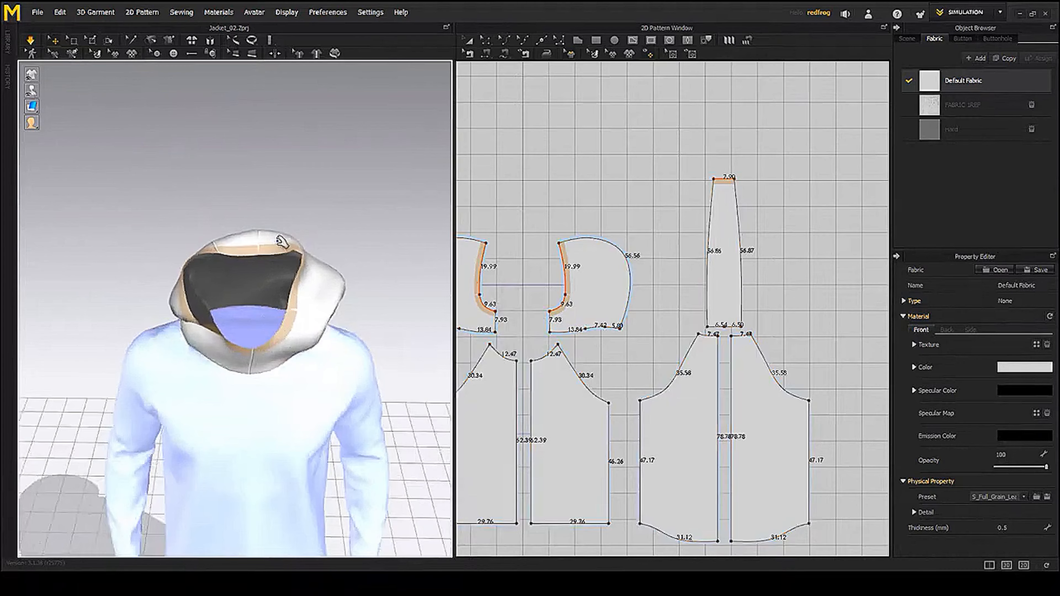
click(253, 247)
click(338, 294)
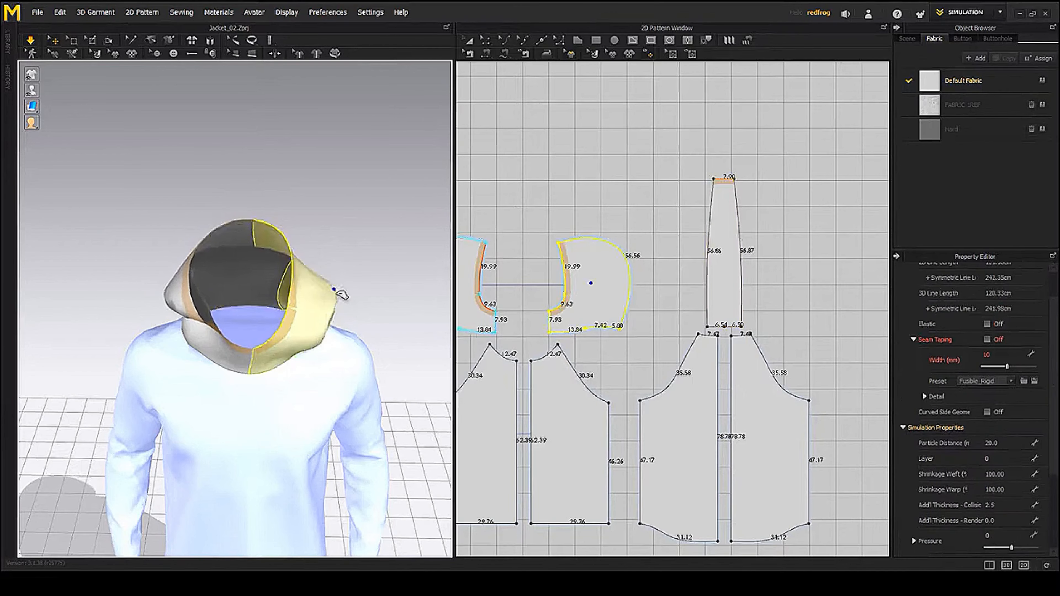
drag(349, 314, 285, 283)
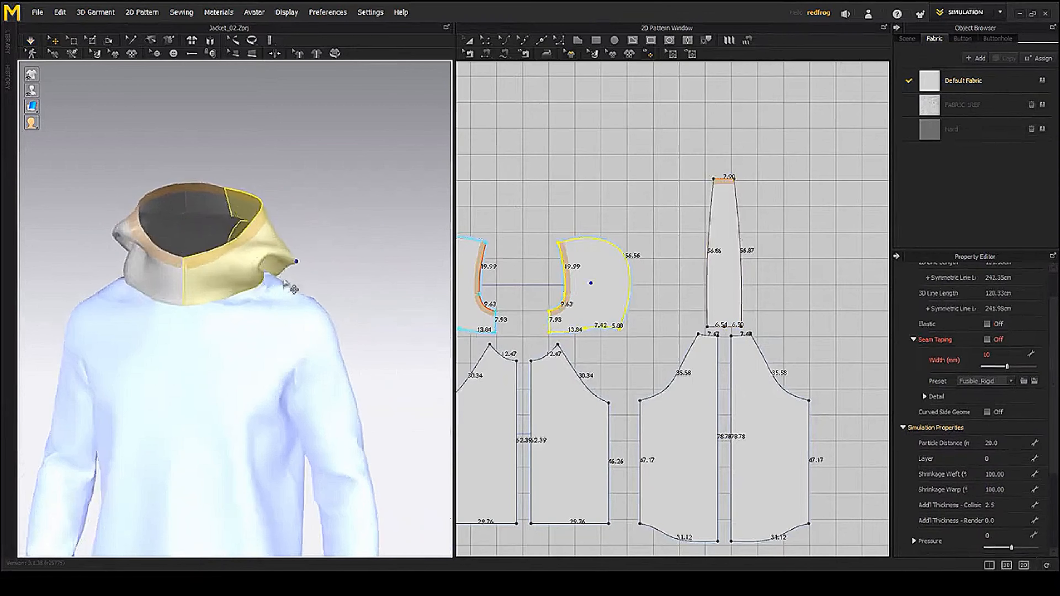
- Pull the folds on both sides of the hood outward and down over the shoulders, simulating between the pulls
drag(275, 241, 300, 291)
right_drag(314, 300, 224, 288)
click(305, 316)
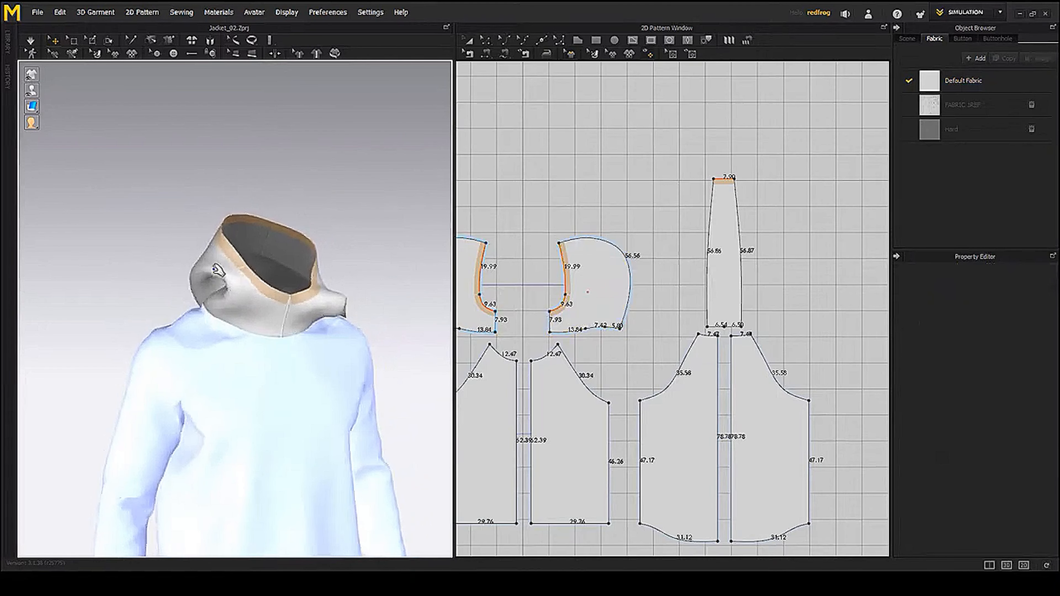
key(space)
drag(208, 272, 183, 310)
key(space)
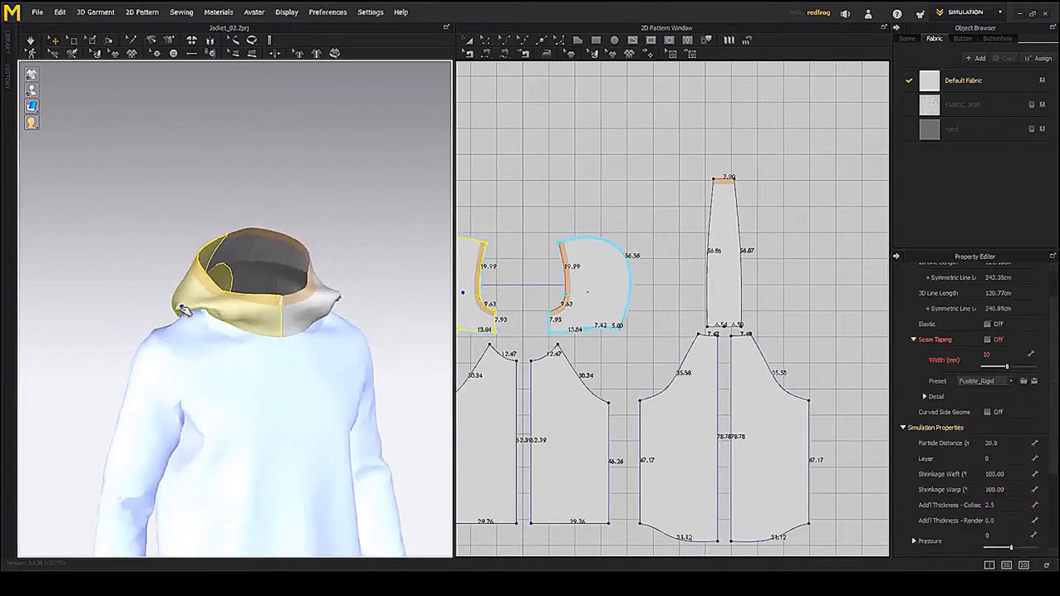
- Pin points on the hood's sides and taped opening edge to hold the drape
right_drag(248, 333, 244, 364)
click(282, 320)
right_drag(279, 398, 292, 354)
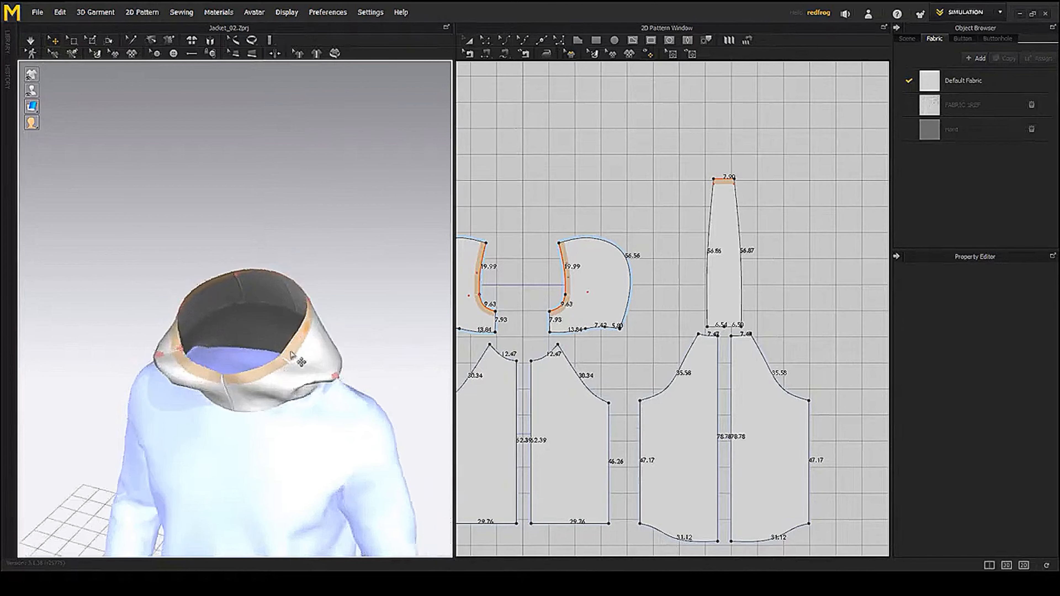
right_drag(256, 395, 388, 261)
- Show the avatar, set the Default Fabric's physical property preset to D_Leather and simulate the garment
click(47, 91)
click(964, 79)
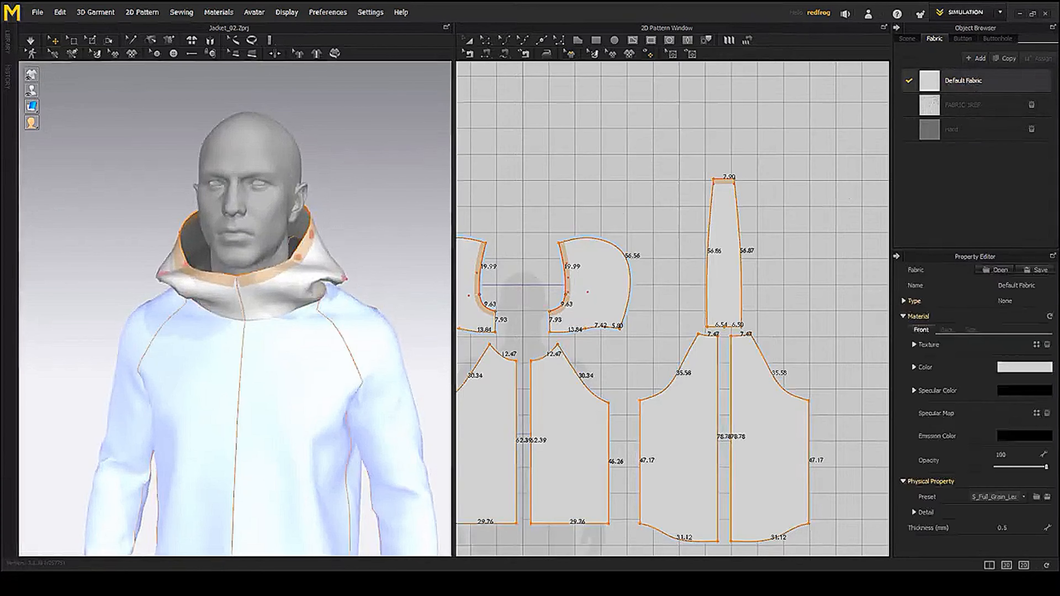
click(1021, 500)
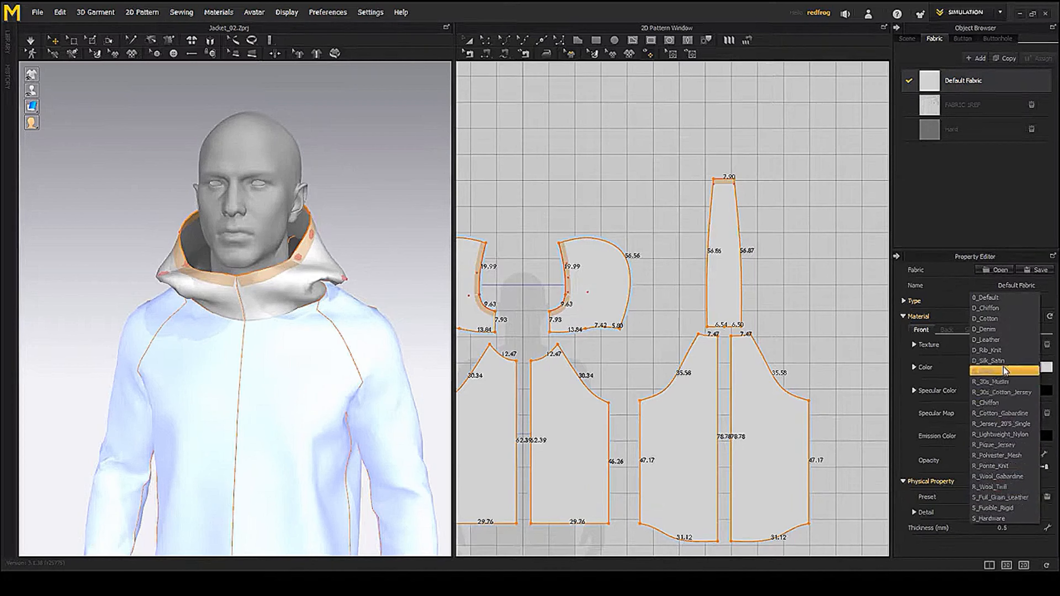
click(1002, 341)
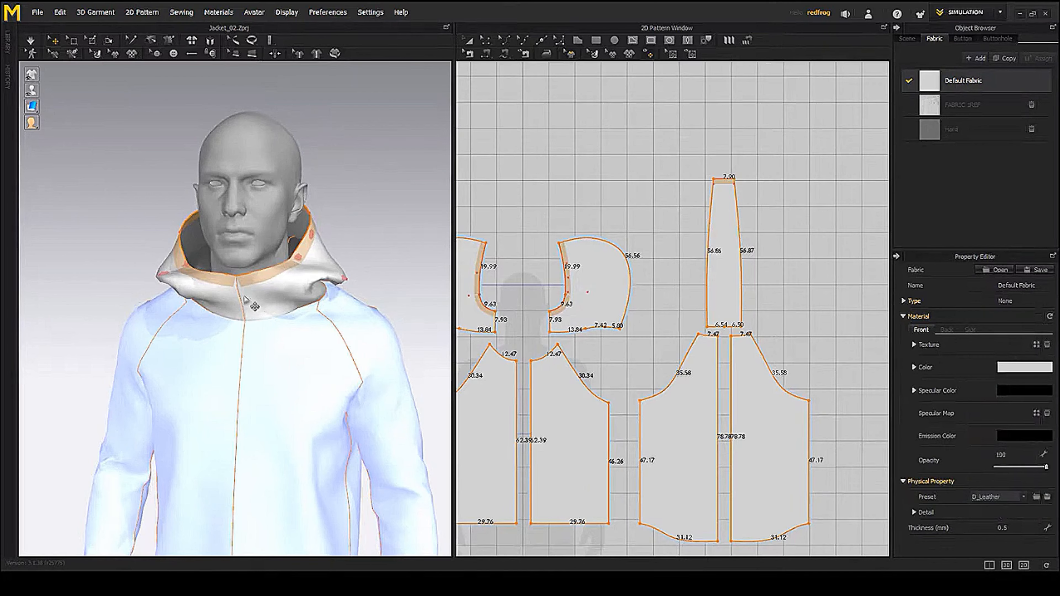
key(space)
right_drag(272, 324, 297, 323)
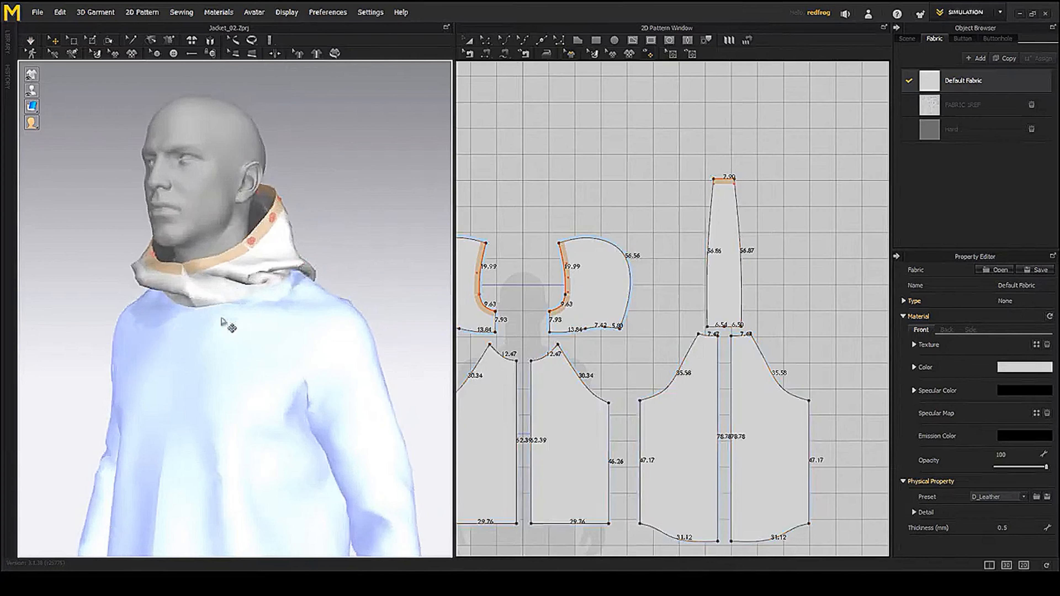
- Simulate the garment and pull the wearer's left half of the hood outward at the shoulder
right_drag(222, 319, 276, 297)
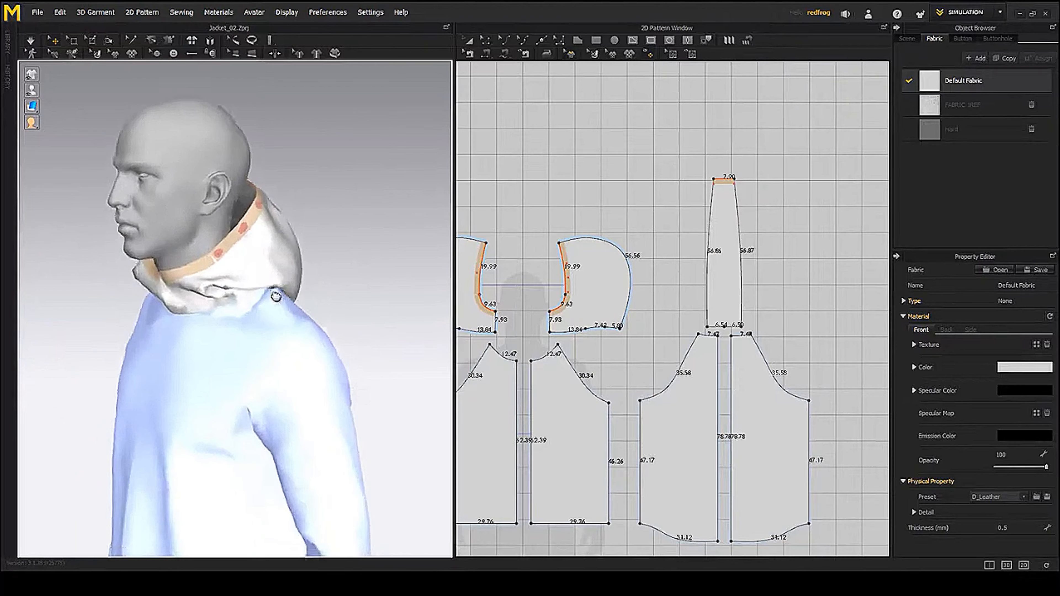
scroll(275, 296, down, 4)
right_drag(295, 369, 333, 372)
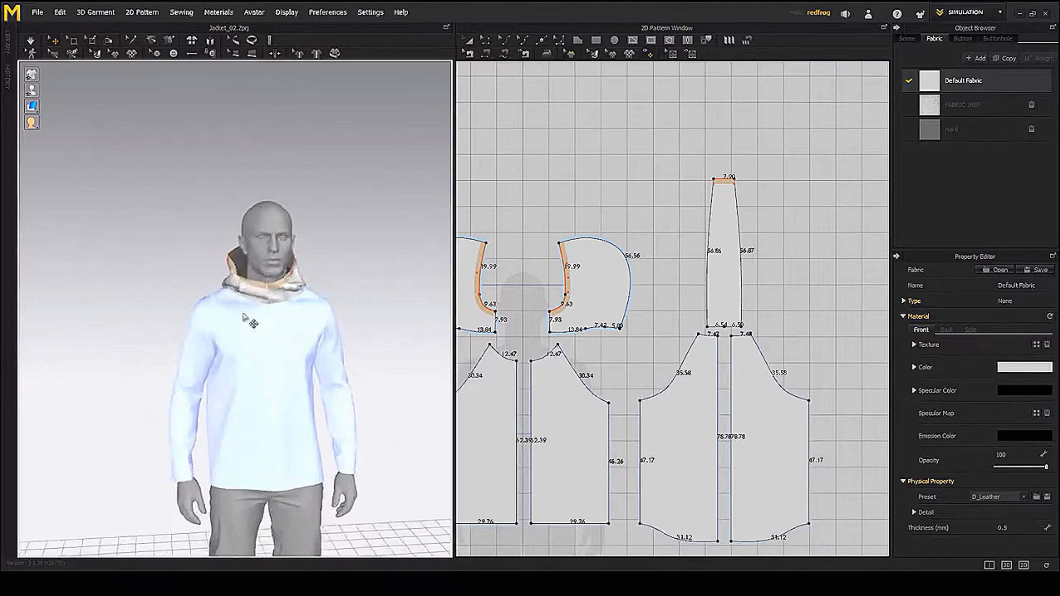
scroll(243, 314, up, 3)
middle_drag(329, 315, 253, 282)
right_drag(253, 282, 275, 251)
click(239, 220)
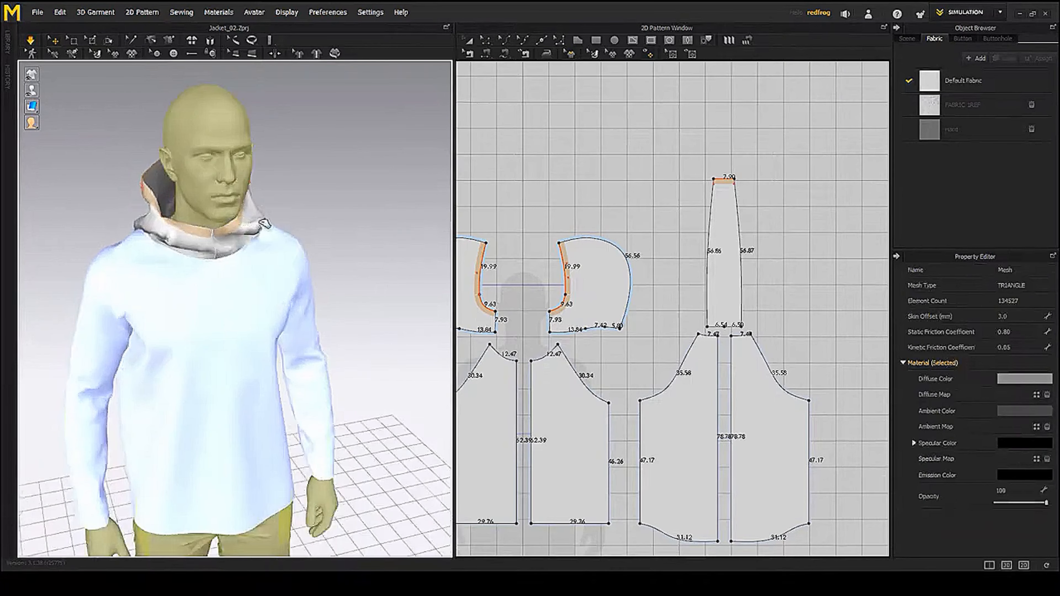
key(space)
click(270, 226)
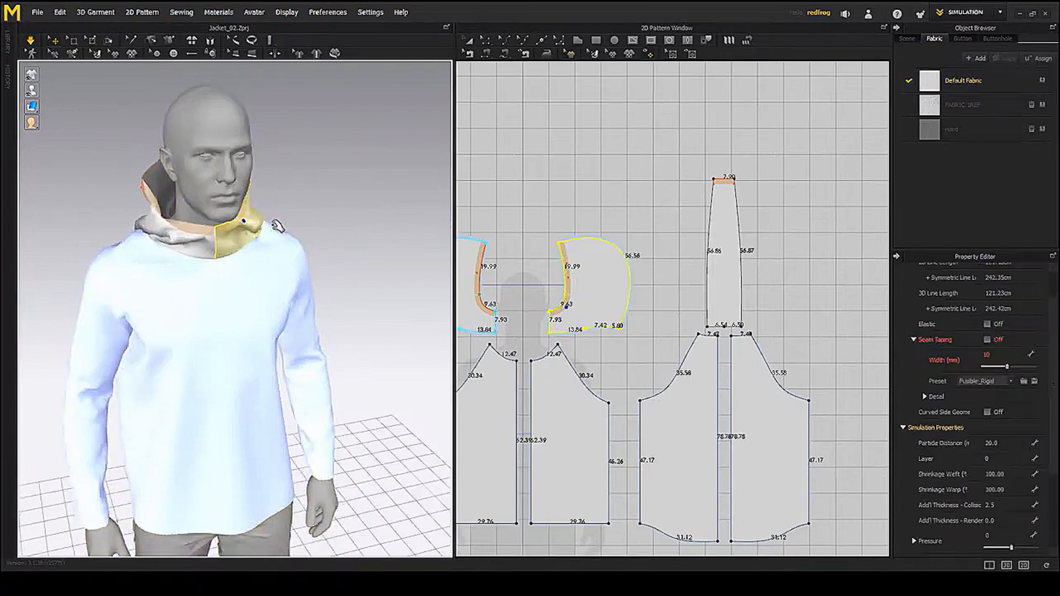
- Adjust the hood's opening edge on the wearer's right side and pull its front corner forward at the throat
right_drag(291, 242, 184, 249)
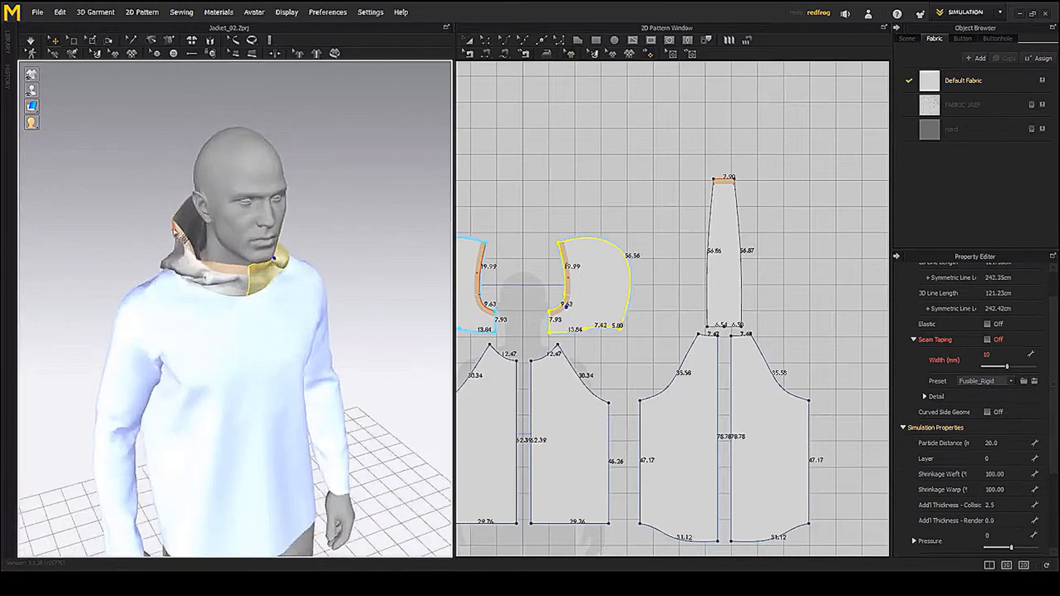
drag(174, 229, 175, 227)
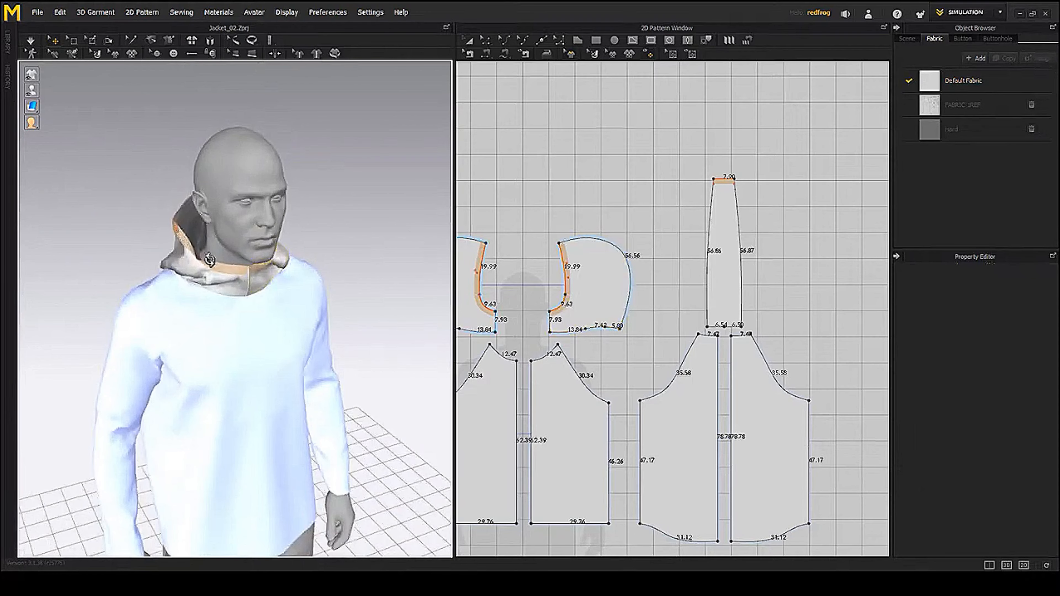
right_drag(209, 260, 168, 216)
scroll(176, 239, up, 5)
right_drag(287, 313, 236, 264)
click(234, 257)
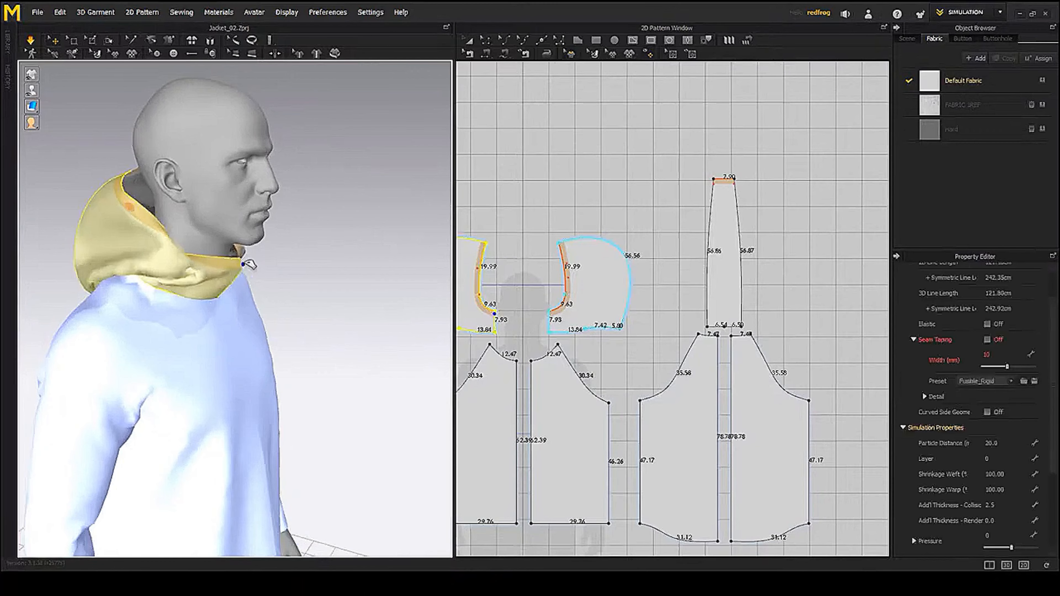
- Refine the front opening edge of the hood's right half near the chin and stop the simulation
right_drag(315, 295, 357, 309)
scroll(357, 309, up, 5)
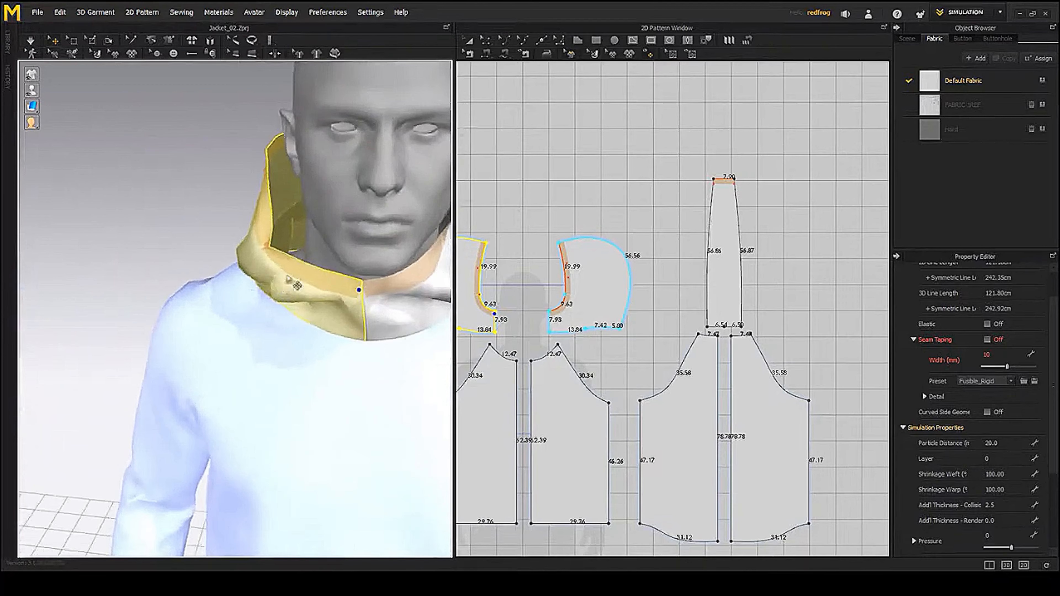
drag(266, 246, 267, 248)
scroll(267, 248, down, 3)
middle_drag(298, 267, 217, 275)
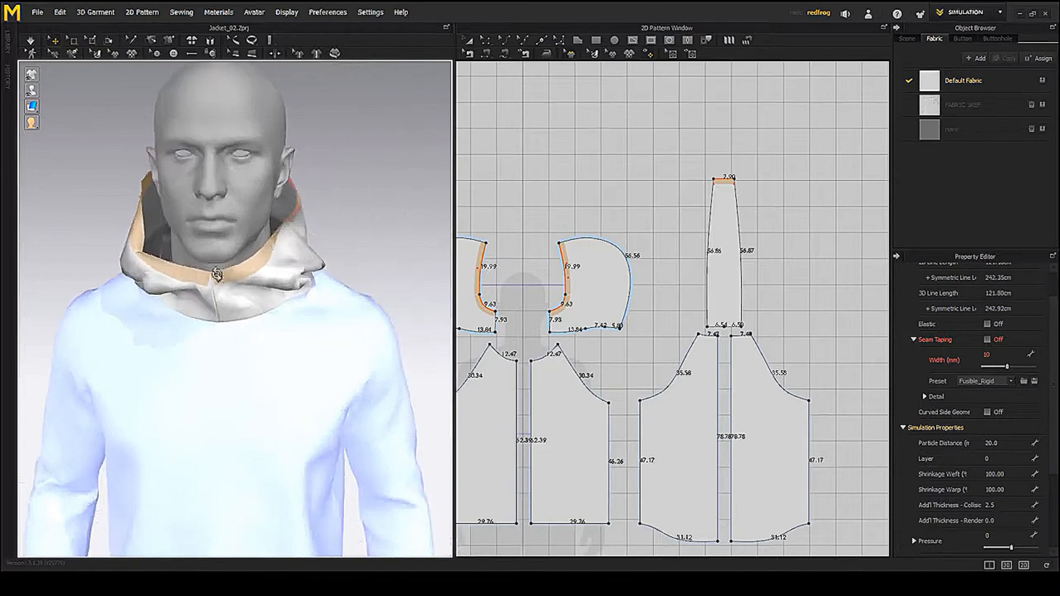
right_drag(235, 282, 250, 265)
key(space)
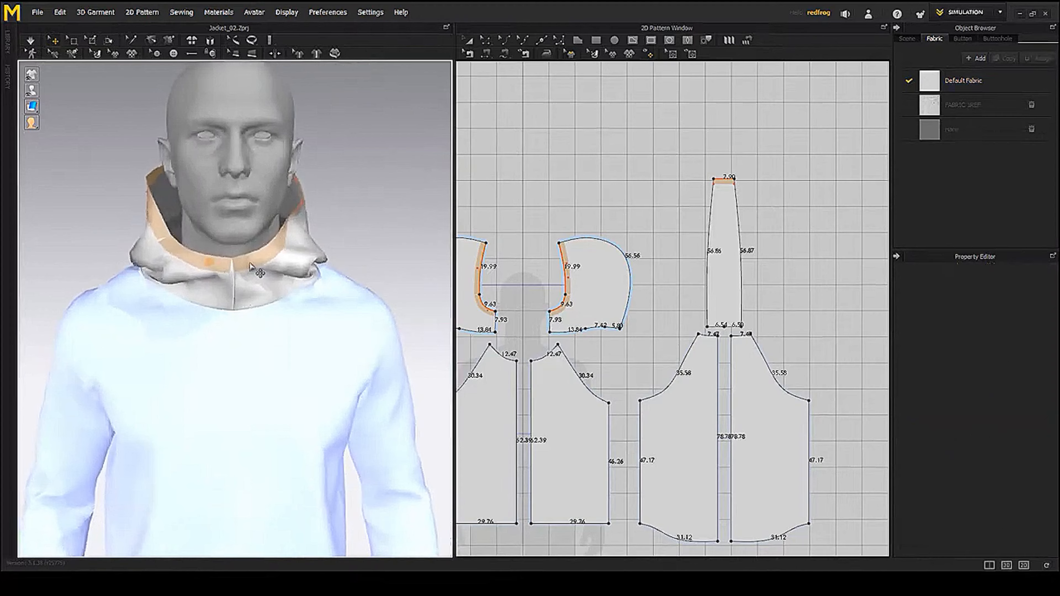
- Pull the wearer's left hood half into place behind the neck from the side
scroll(298, 304, down, 5)
right_drag(324, 337, 250, 338)
middle_drag(249, 339, 269, 282)
middle_drag(617, 322, 654, 277)
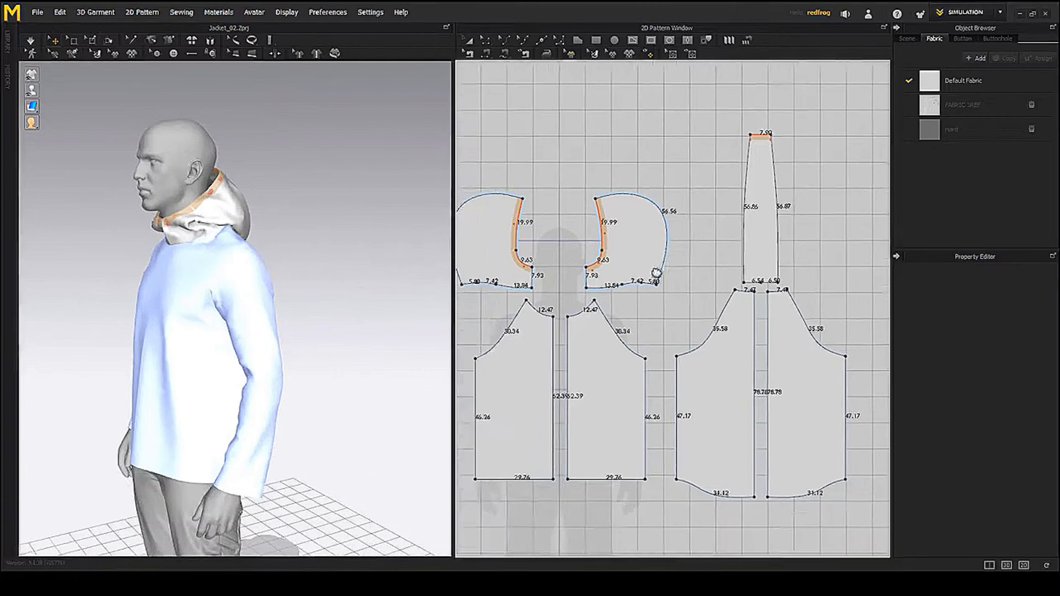
right_drag(146, 277, 192, 236)
click(188, 233)
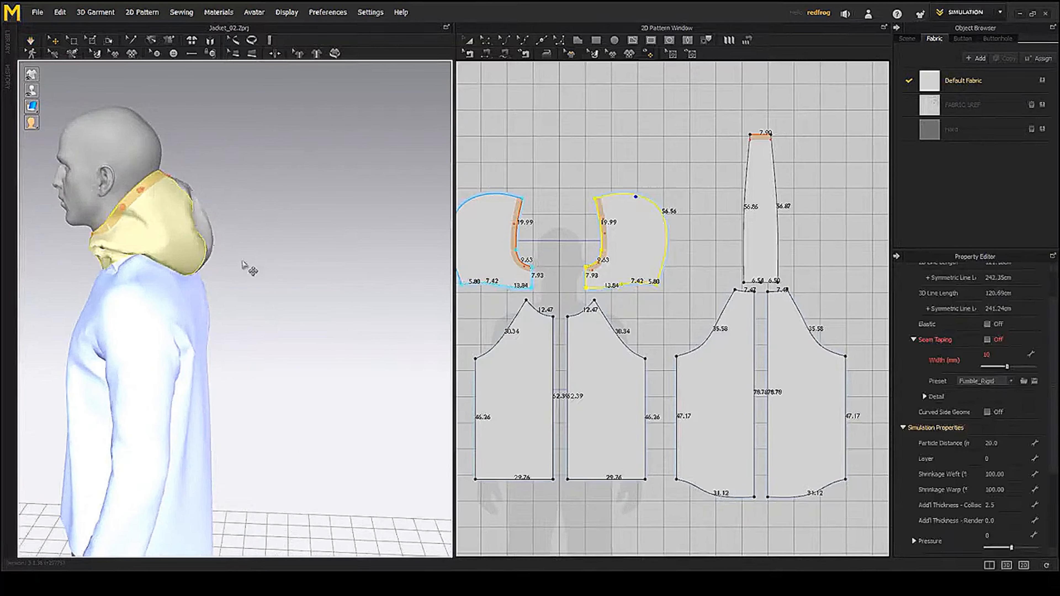
- Select both hood halves and the long hood centre panel and freeze them
right_drag(242, 261, 118, 274)
middle_drag(119, 274, 147, 303)
right_drag(146, 303, 66, 292)
scroll(632, 259, down, 4)
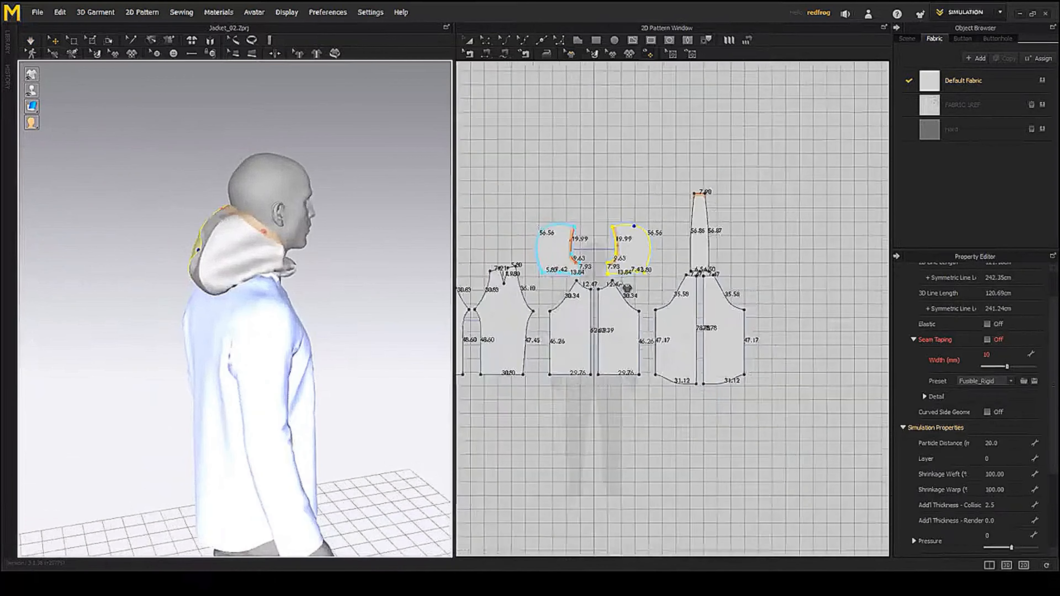
middle_drag(627, 288, 633, 304)
mouse_move(357, 282)
right_down()
mouse_move(384, 274)
mouse_move(372, 283)
right_up()
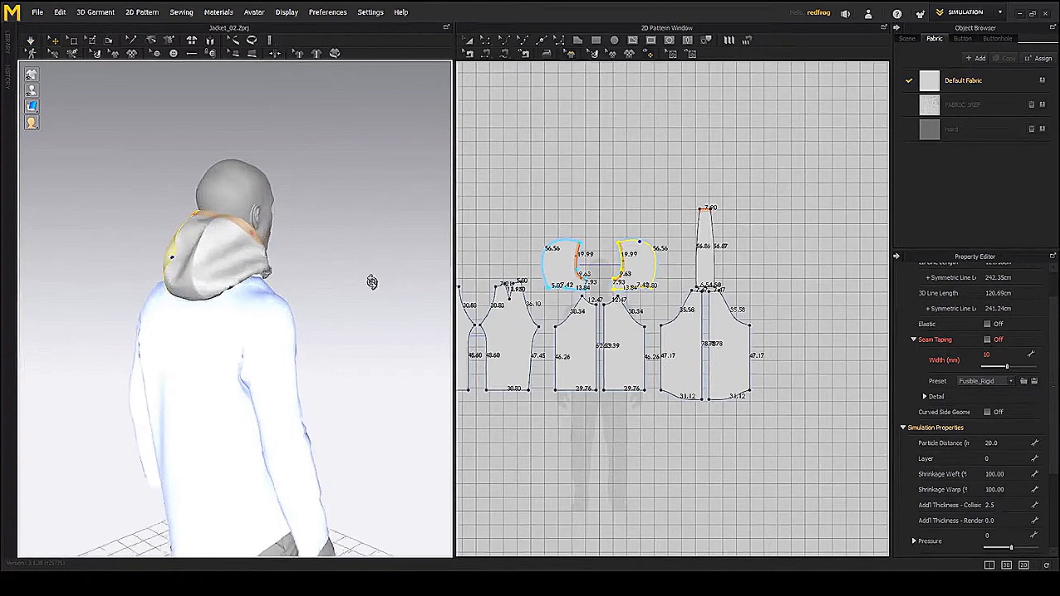
click(469, 40)
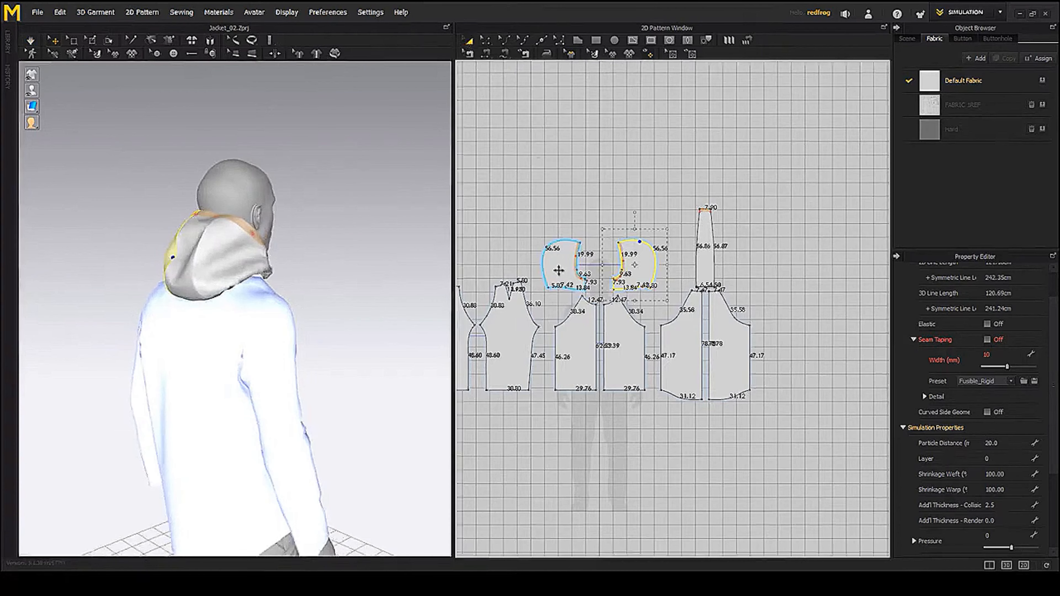
shift+click(559, 270)
shift+click(703, 267)
right_drag(156, 283, 192, 278)
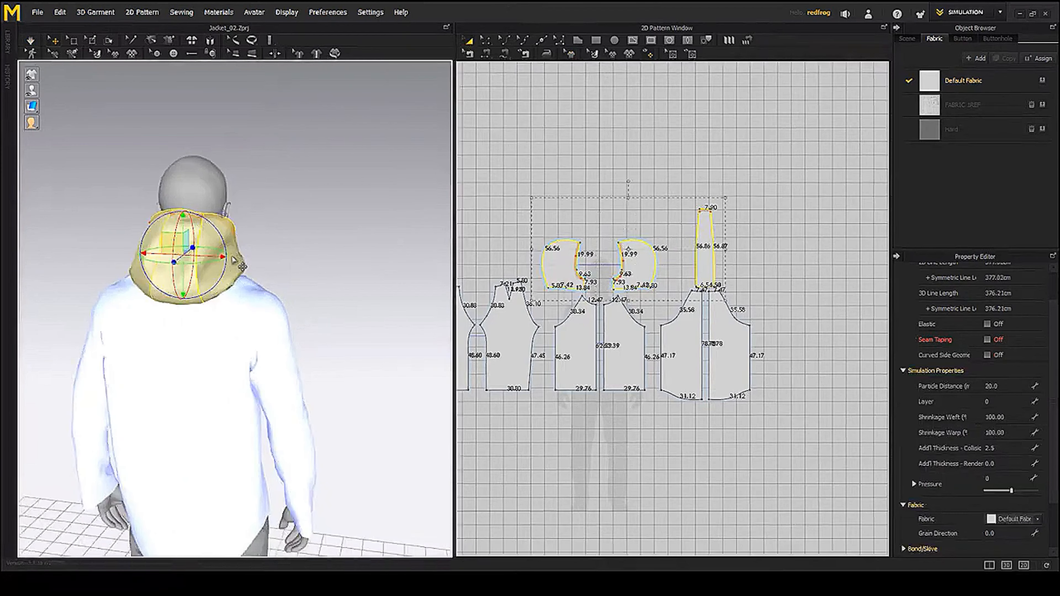
right_click(231, 254)
click(272, 233)
right_drag(262, 237, 220, 251)
click(387, 238)
- Select both sleeve panels and the four front and back body panels and reactivate them for simulation
right_drag(387, 239, 355, 253)
middle_drag(355, 253, 282, 217)
right_drag(282, 217, 293, 220)
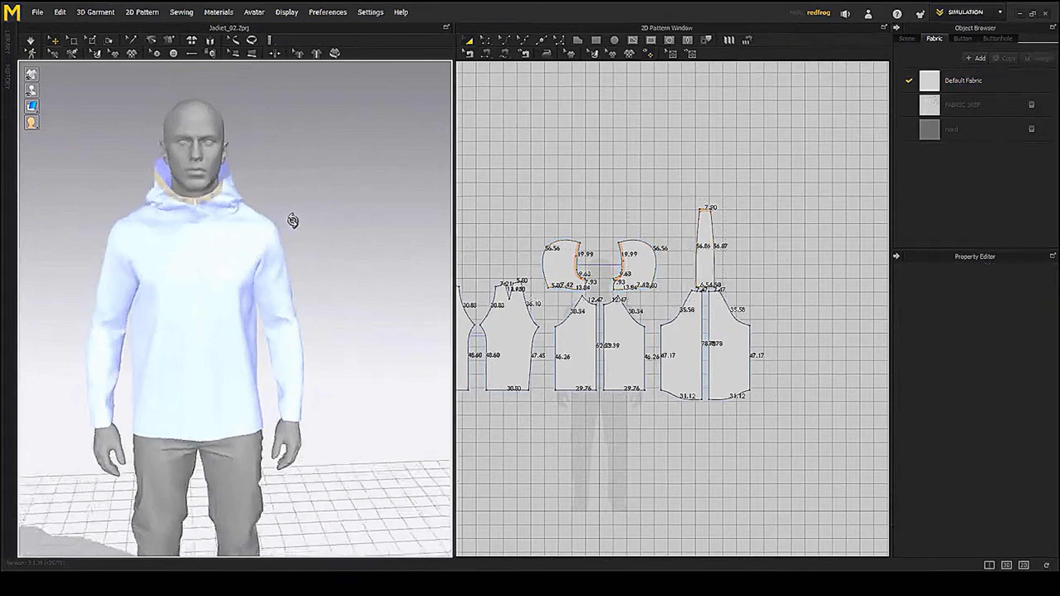
middle_drag(293, 219, 272, 201)
scroll(591, 334, down, 2)
middle_drag(592, 336, 612, 305)
click(515, 324)
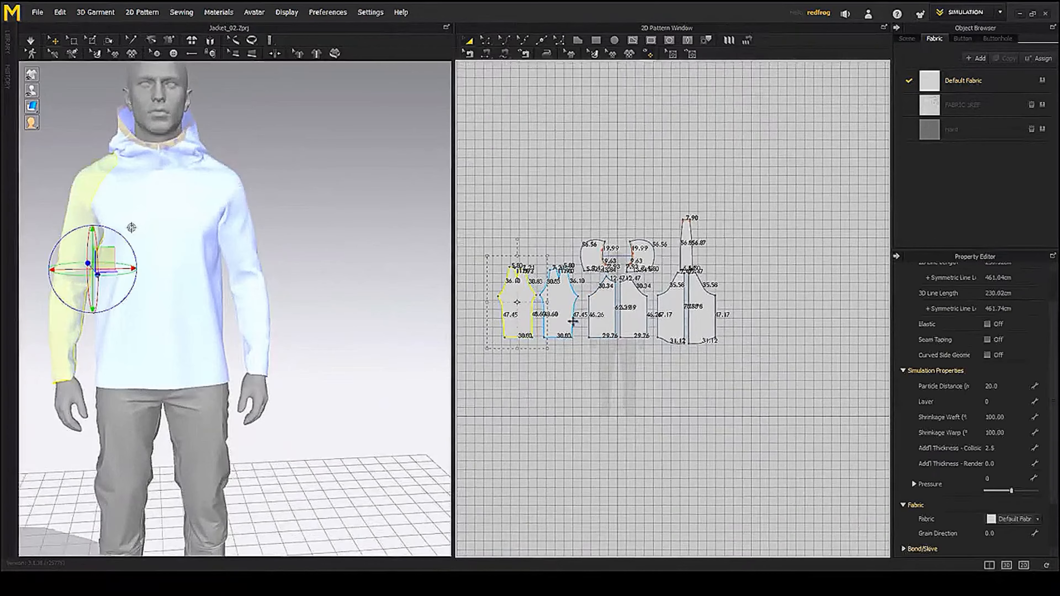
shift+click(571, 318)
shift+click(601, 319)
shift+click(638, 319)
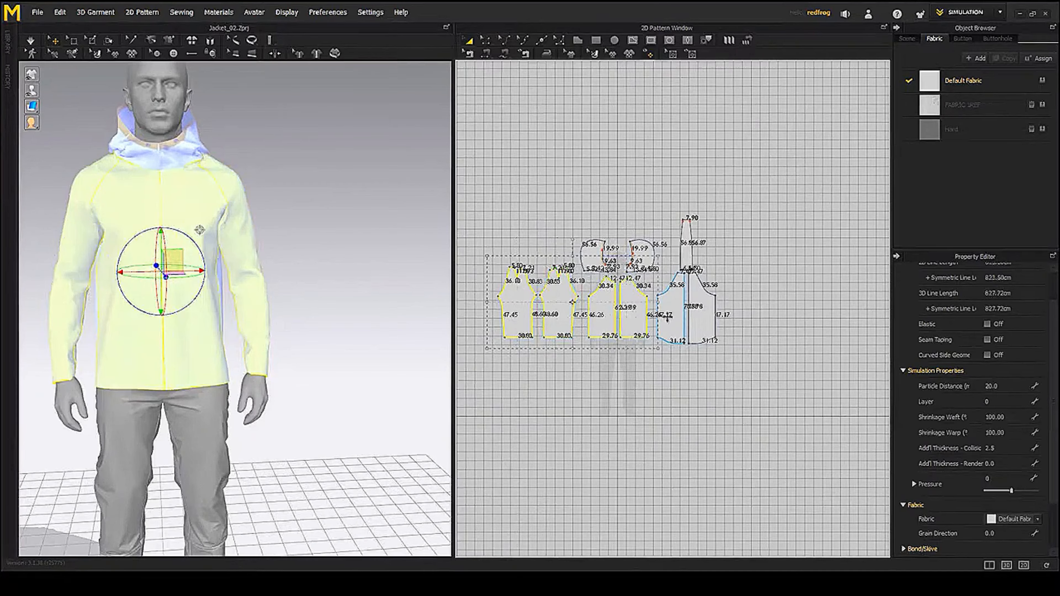
shift+click(667, 317)
shift+click(701, 318)
right_drag(338, 311, 296, 308)
right_click(224, 232)
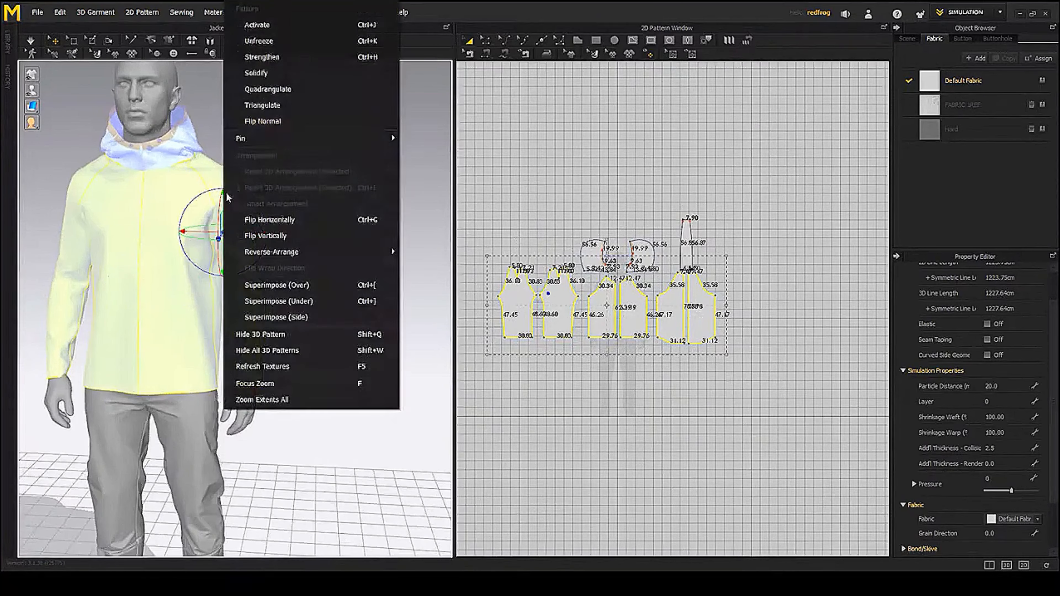
click(256, 28)
right_drag(260, 189, 343, 268)
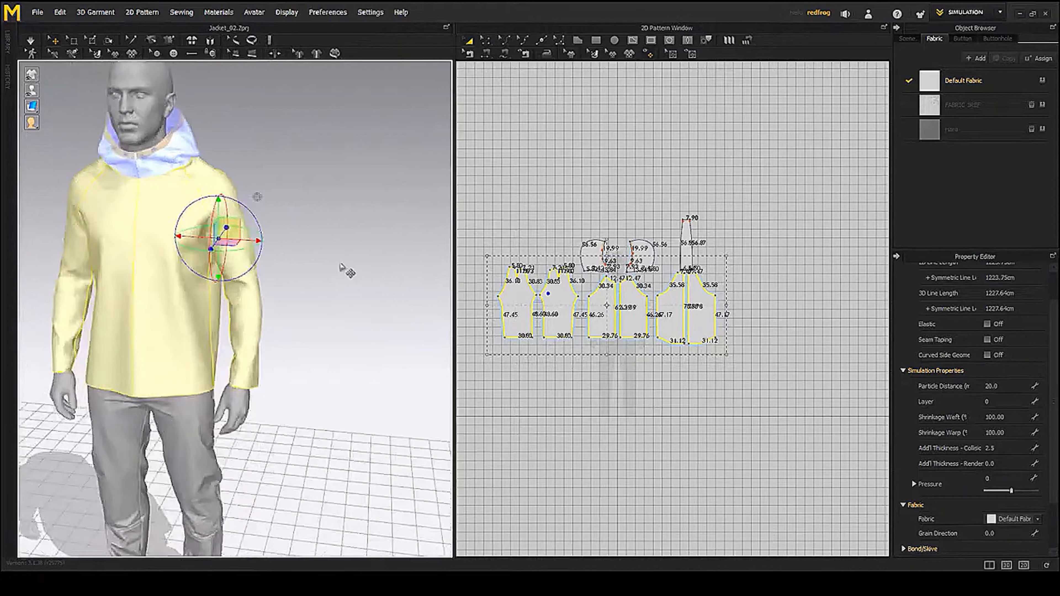
click(344, 268)
- Add a new fabric named Dark and set its color to the palette's dark gray (#666666)
scroll(160, 322, down, 2)
right_drag(160, 322, 132, 322)
middle_drag(171, 313, 227, 301)
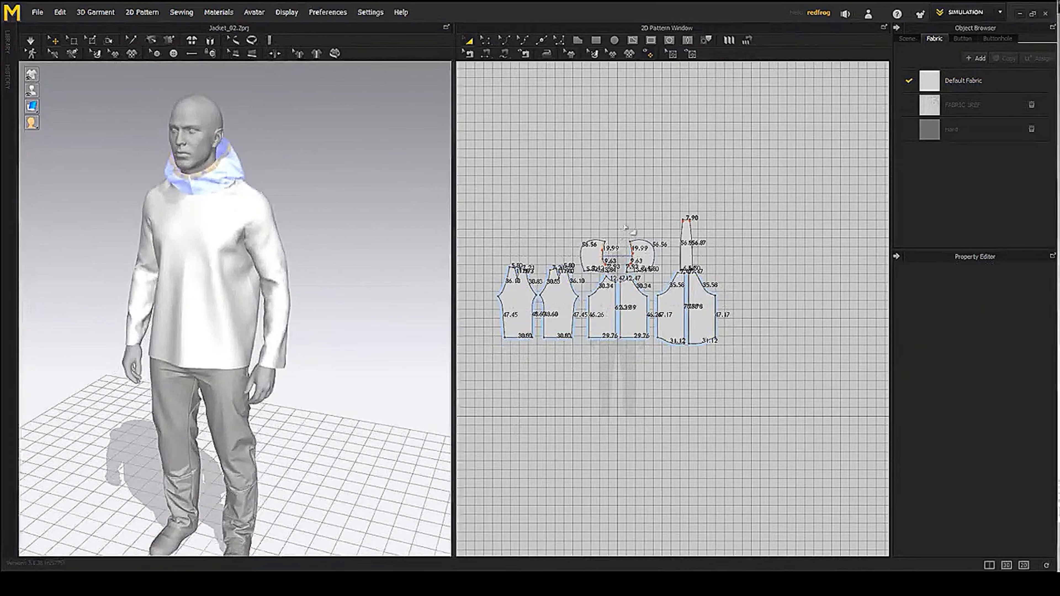
right_drag(329, 307, 366, 281)
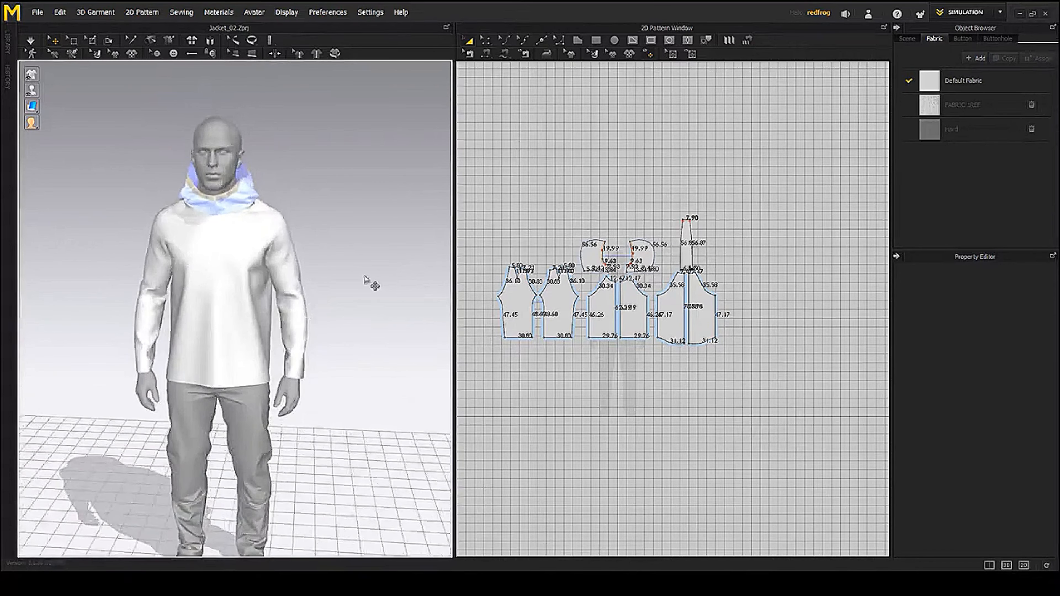
click(978, 58)
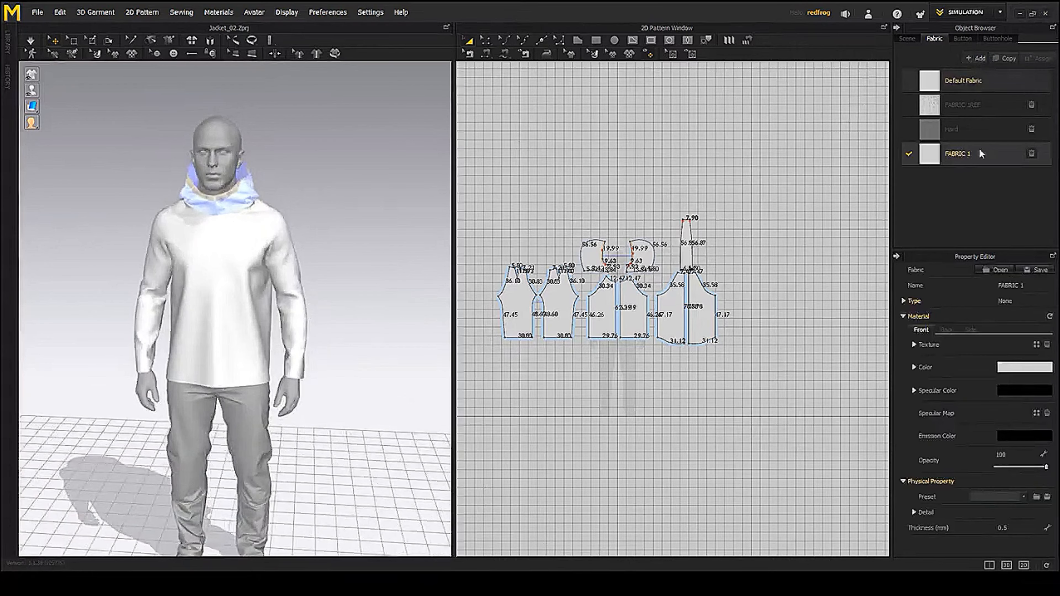
double_click(960, 154)
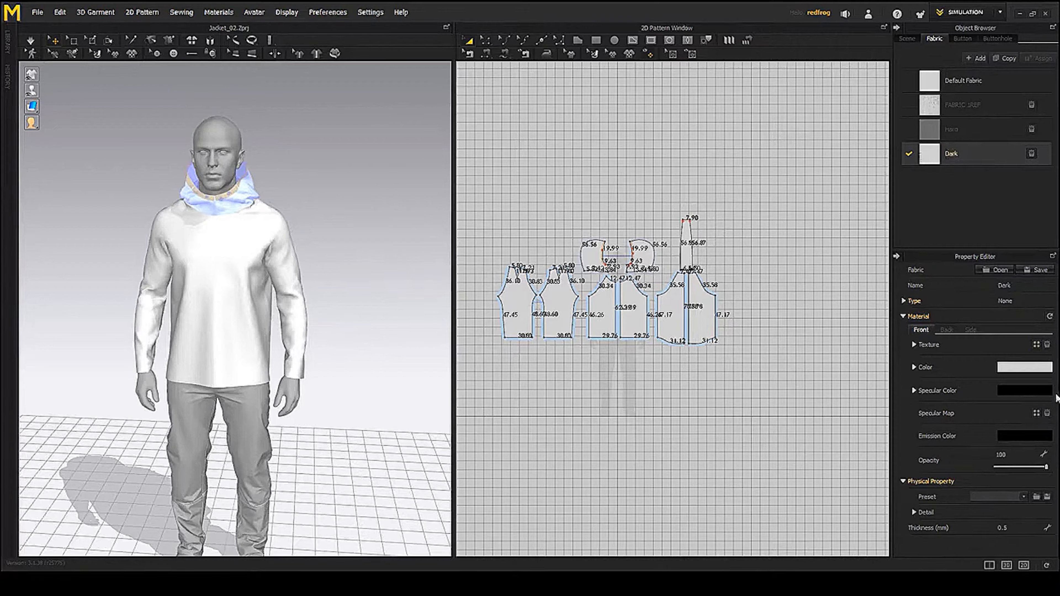
click(1023, 369)
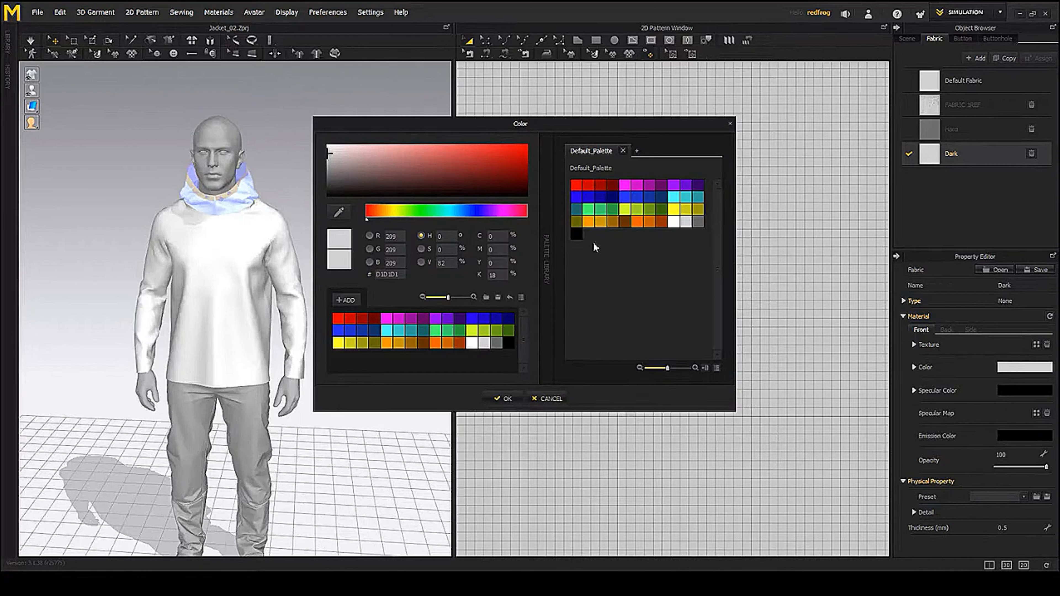
click(697, 222)
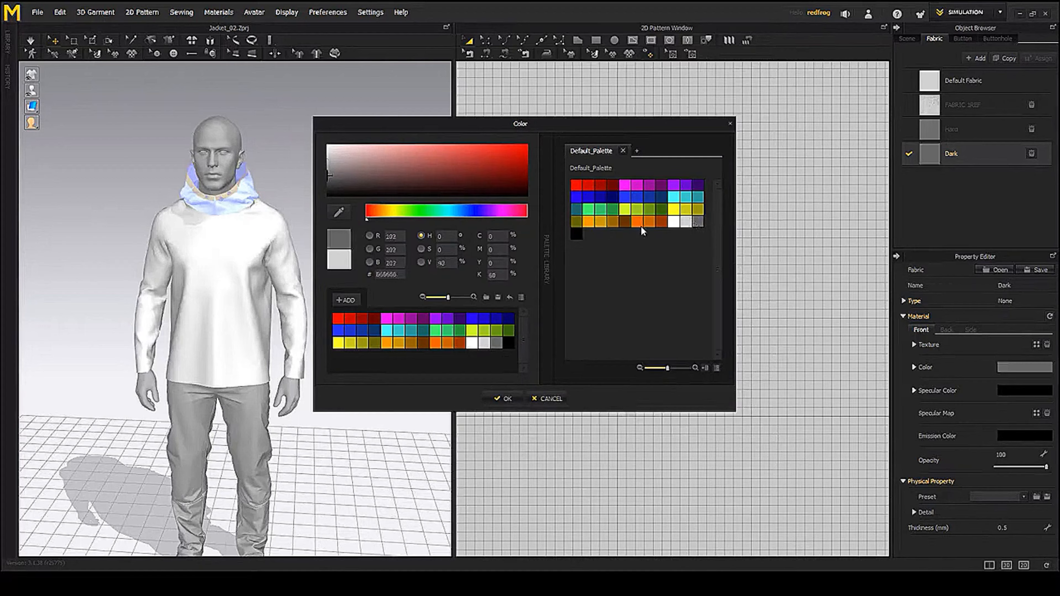
click(505, 399)
- Assign the Dark fabric to the two front and two back body panels
click(626, 309)
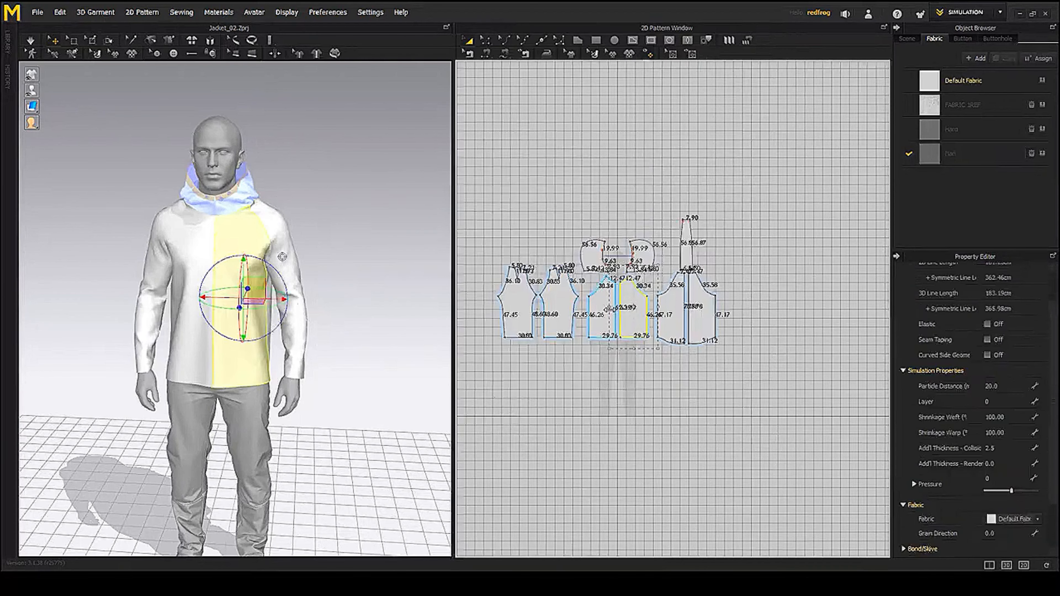
shift+click(605, 308)
shift+click(670, 305)
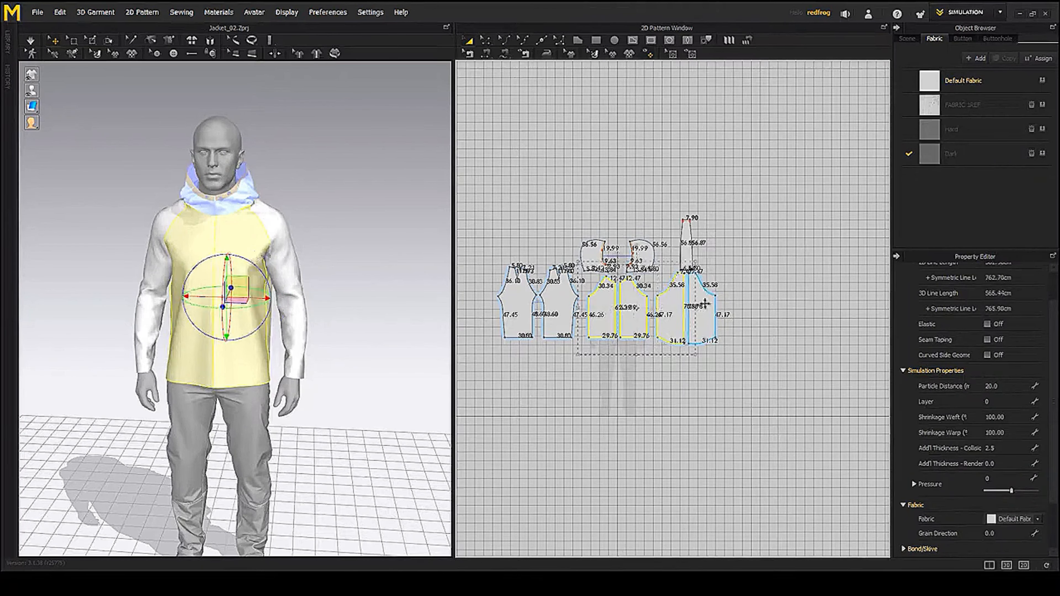
shift+click(705, 304)
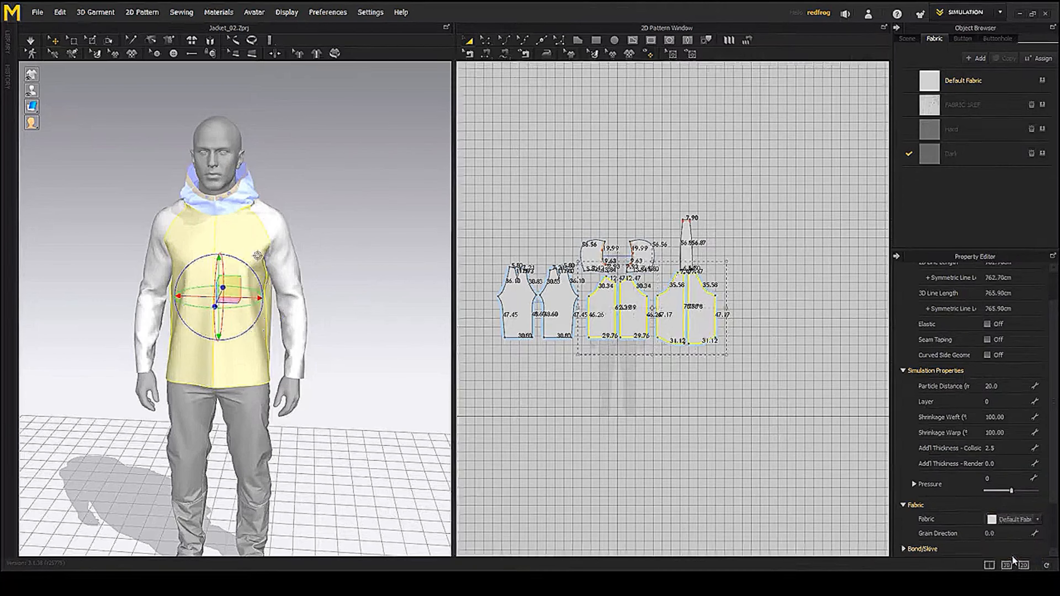
click(352, 234)
- Examine the dark body against the light sleeves and hood from several angles, especially around the shoulder seams
right_drag(352, 234, 340, 217)
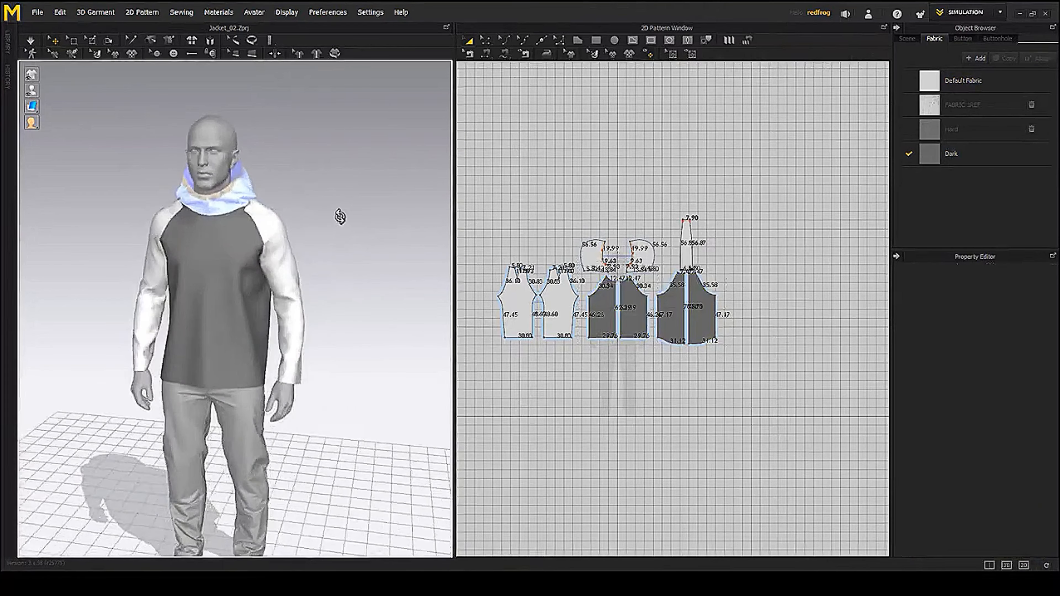
scroll(291, 229, up, 2)
middle_drag(329, 215, 329, 243)
right_drag(329, 244, 291, 236)
scroll(240, 225, up, 2)
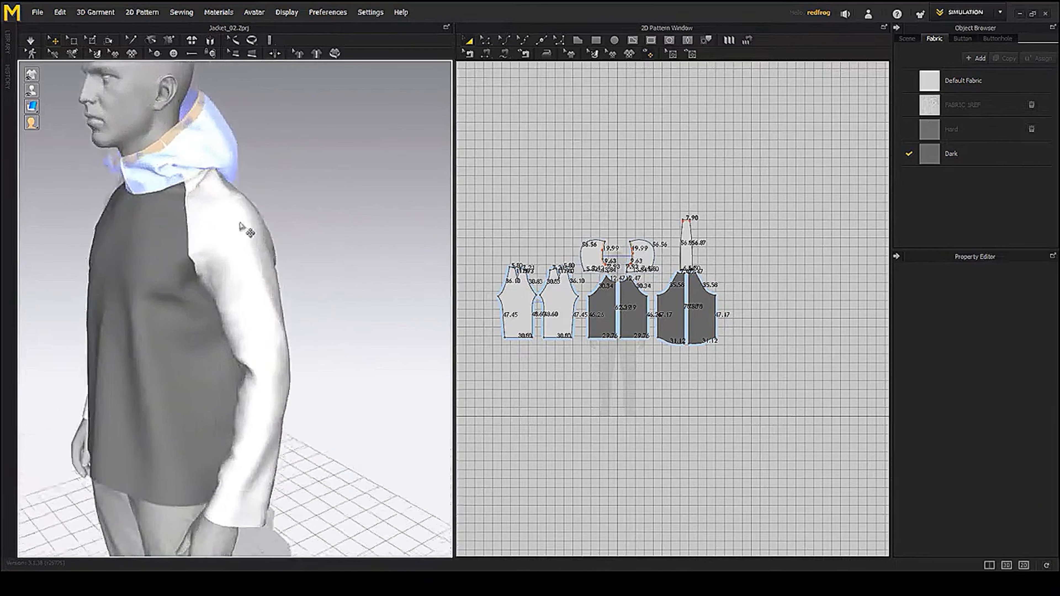
scroll(215, 211, up, 3)
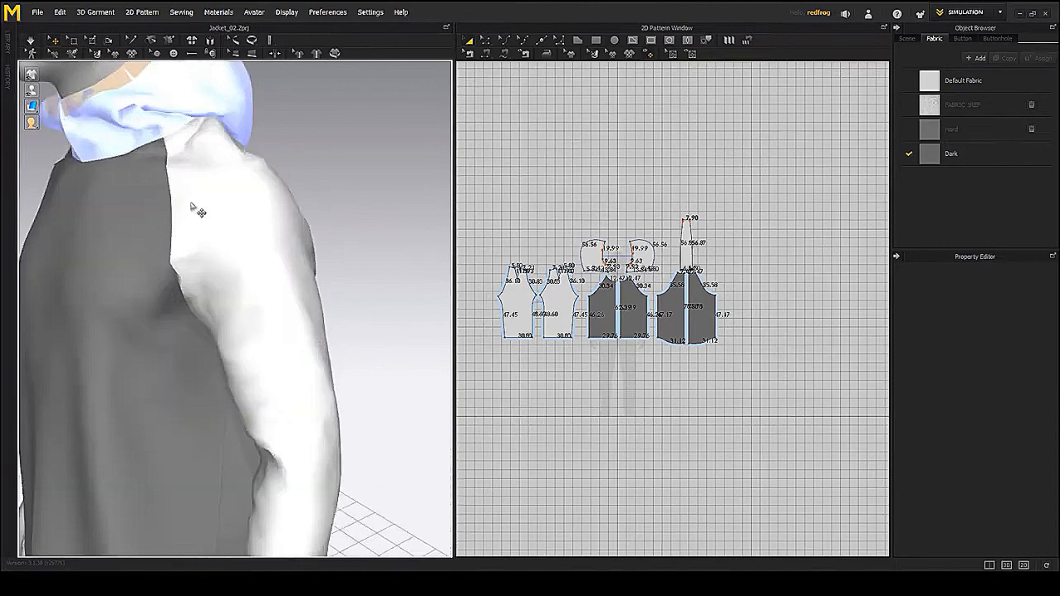
right_drag(192, 206, 248, 206)
middle_drag(248, 206, 234, 262)
mouse_move(234, 262)
right_down()
mouse_move(406, 249)
mouse_move(241, 261)
right_up()
scroll(242, 260, down, 3)
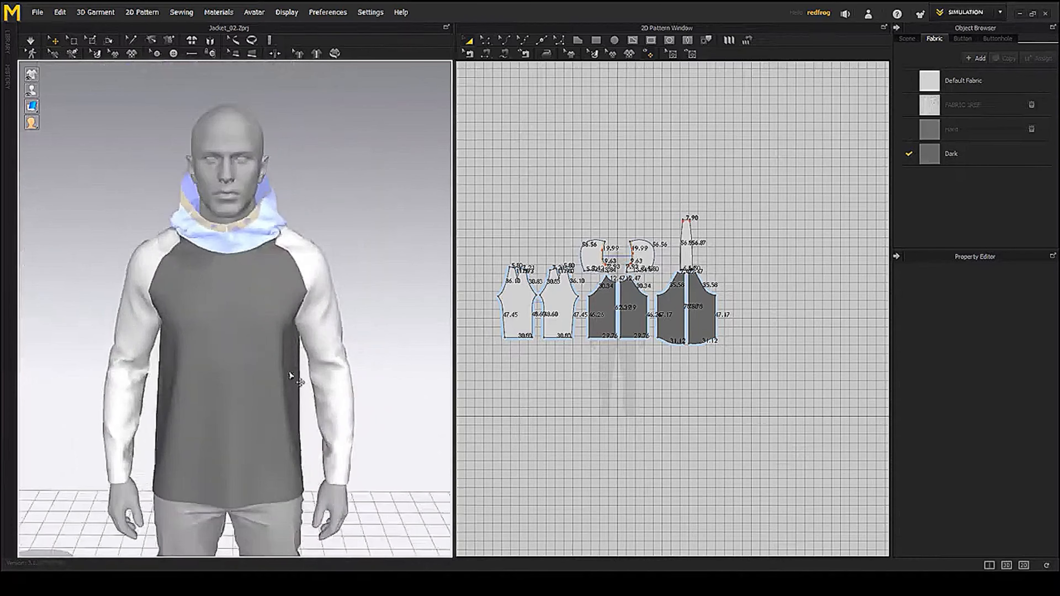
right_drag(290, 376, 137, 305)
right_drag(371, 301, 257, 298)
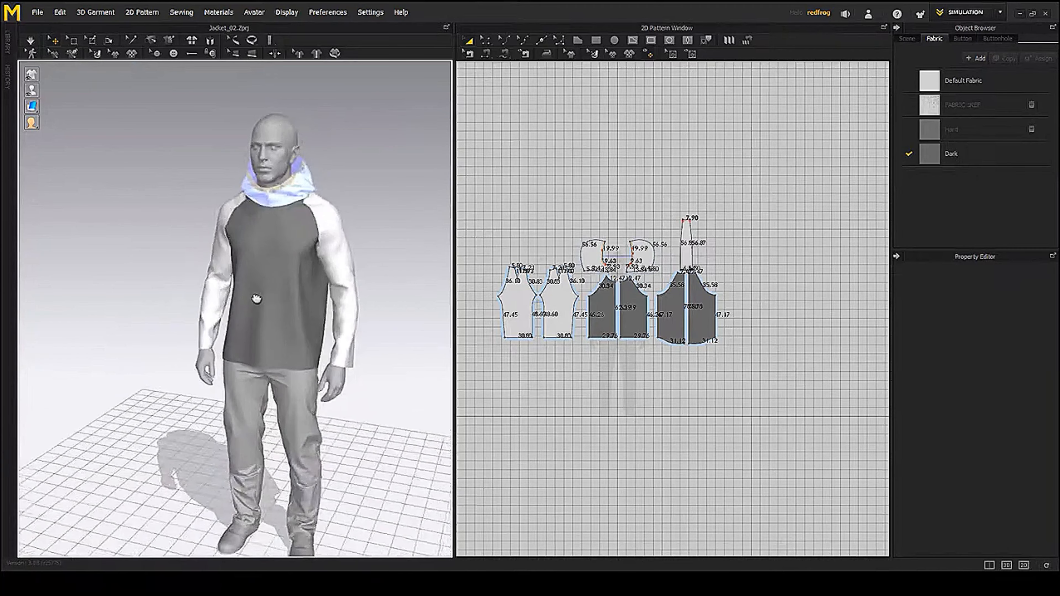
scroll(256, 299, up, 3)
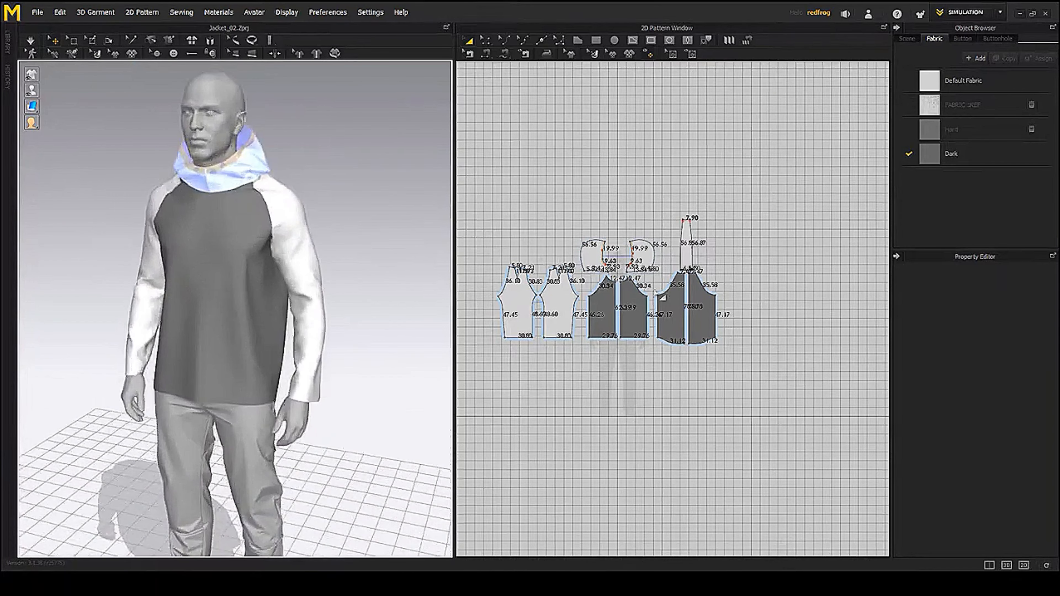
scroll(663, 298, up, 5)
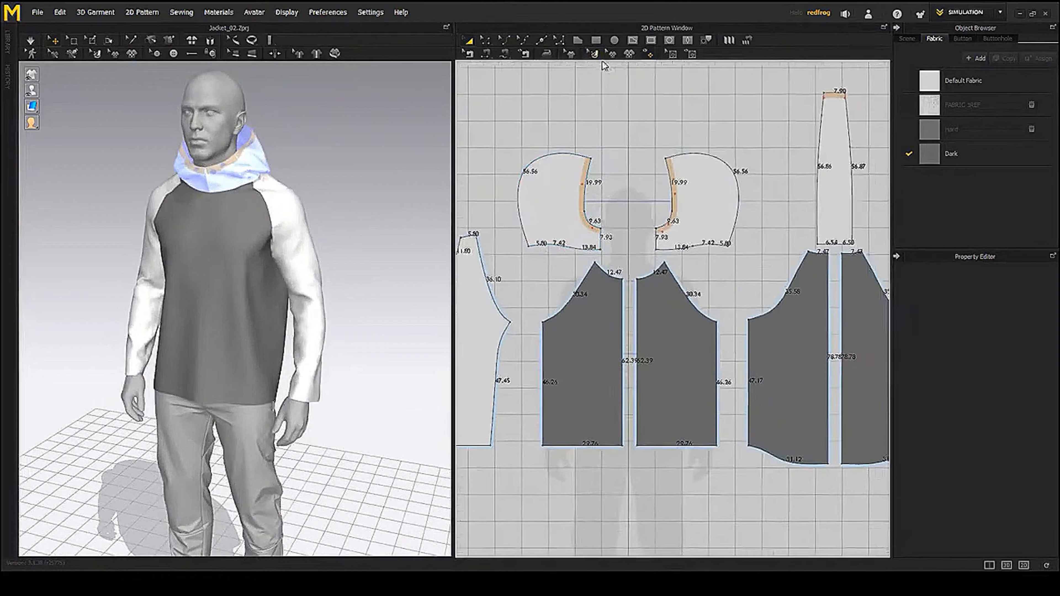
click(593, 53)
right_drag(690, 217, 640, 166)
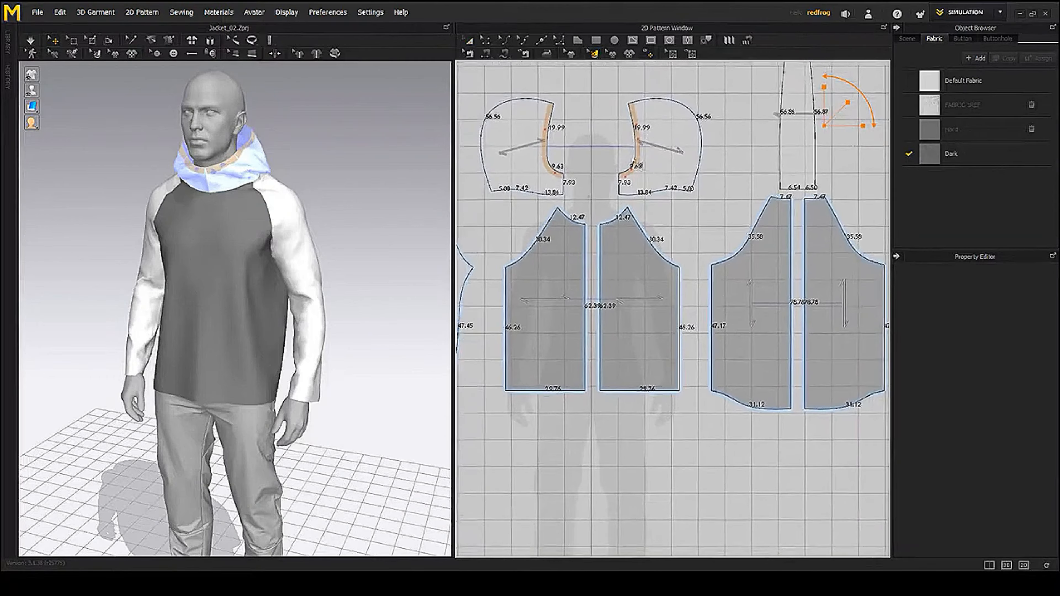
click(552, 241)
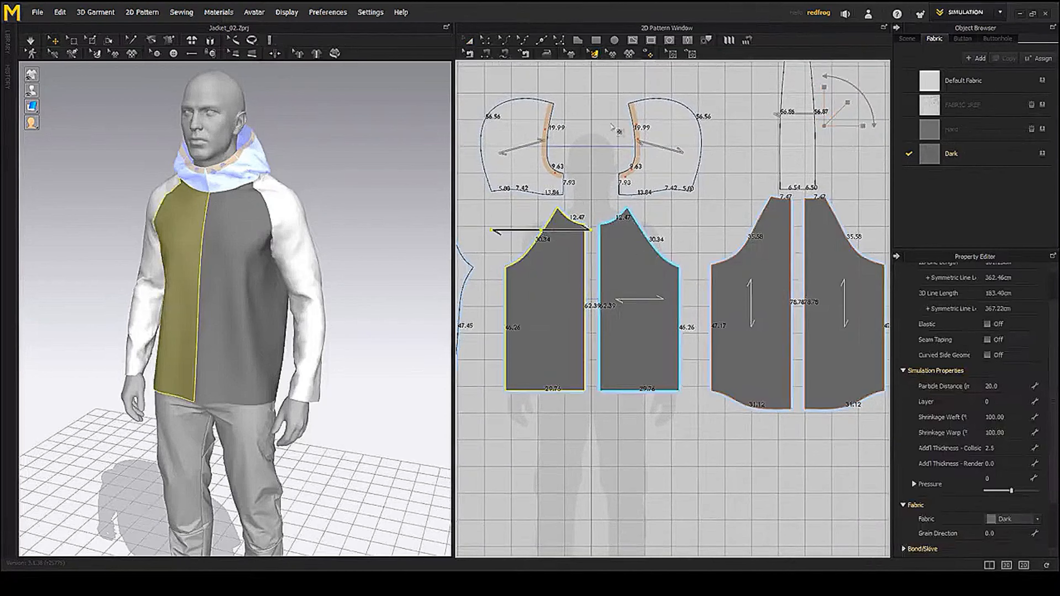
- Apply seam taping to the armhole edge of the front panel on the wearer's right side
click(569, 53)
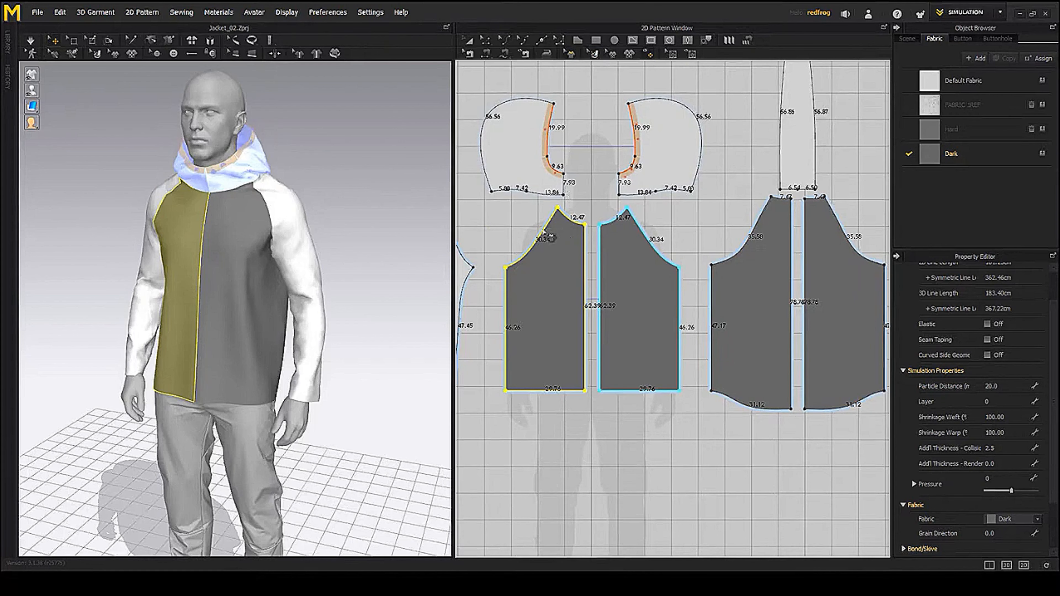
click(543, 229)
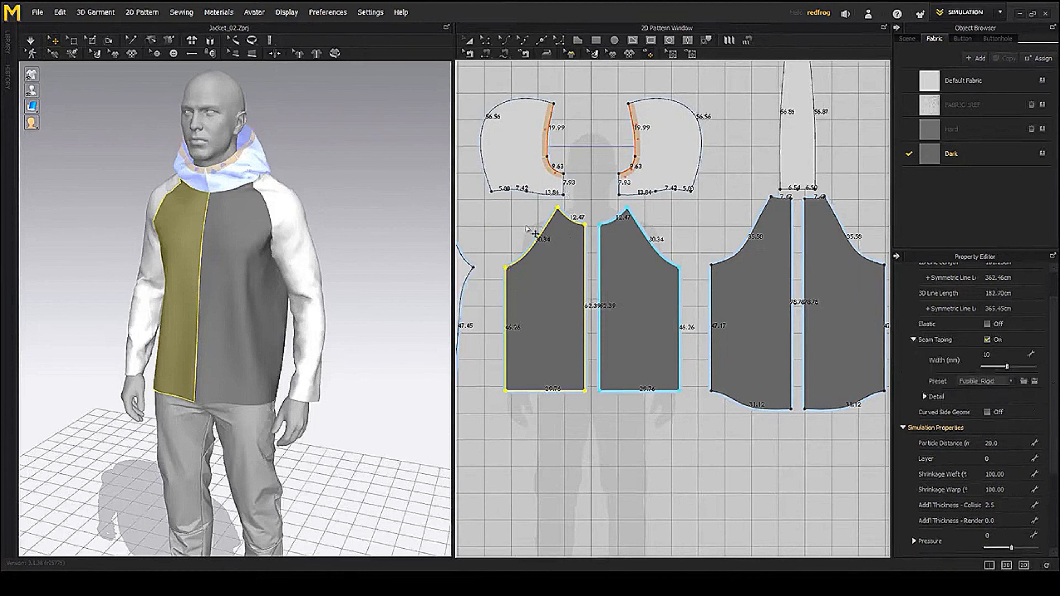
scroll(681, 292, up, 6)
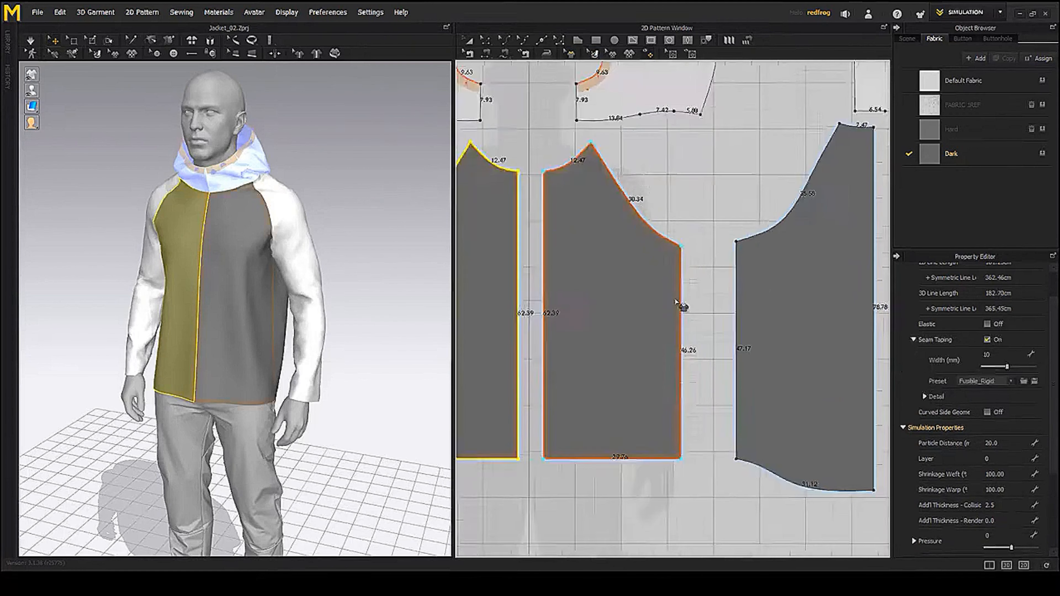
- Set the seam taping width of the dark front and back body panels to 20 mm
scroll(686, 284, down, 2)
mouse_move(329, 276)
right_down()
mouse_move(317, 275)
mouse_move(337, 277)
right_up()
middle_drag(619, 272, 715, 290)
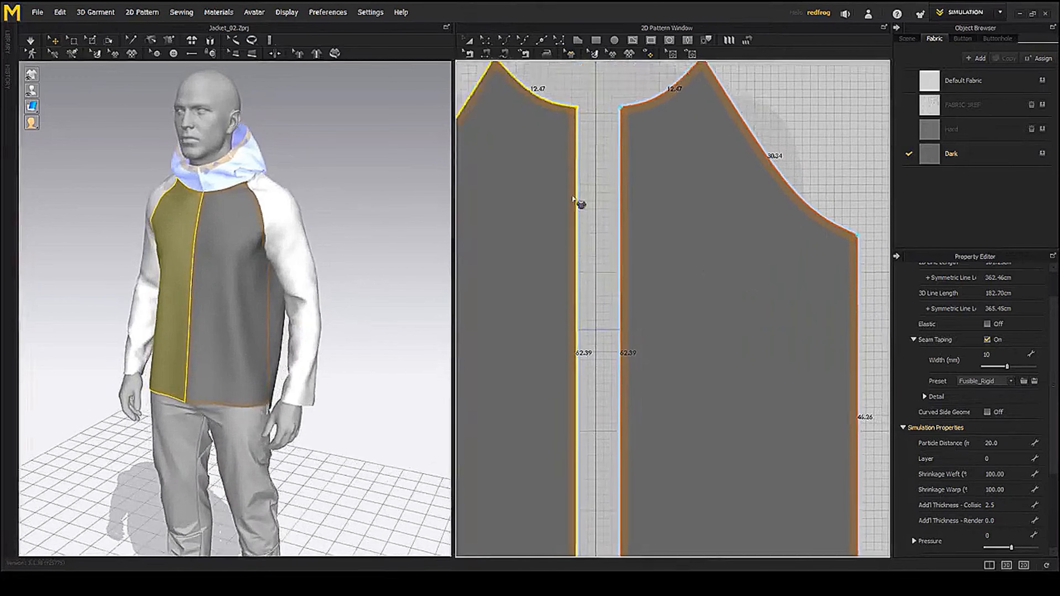
scroll(584, 184, down, 5)
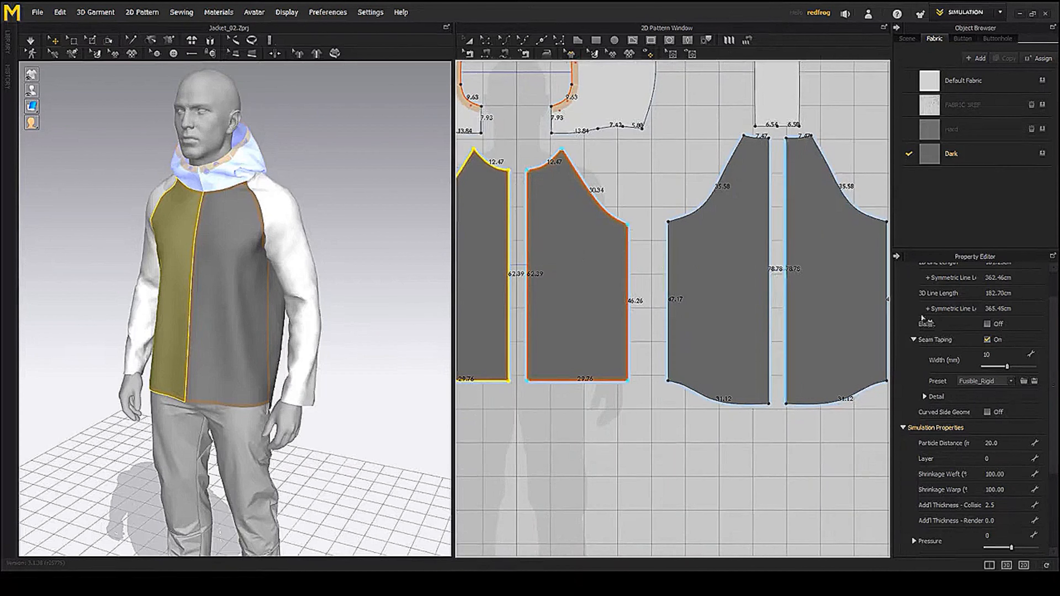
drag(1008, 366, 1058, 371)
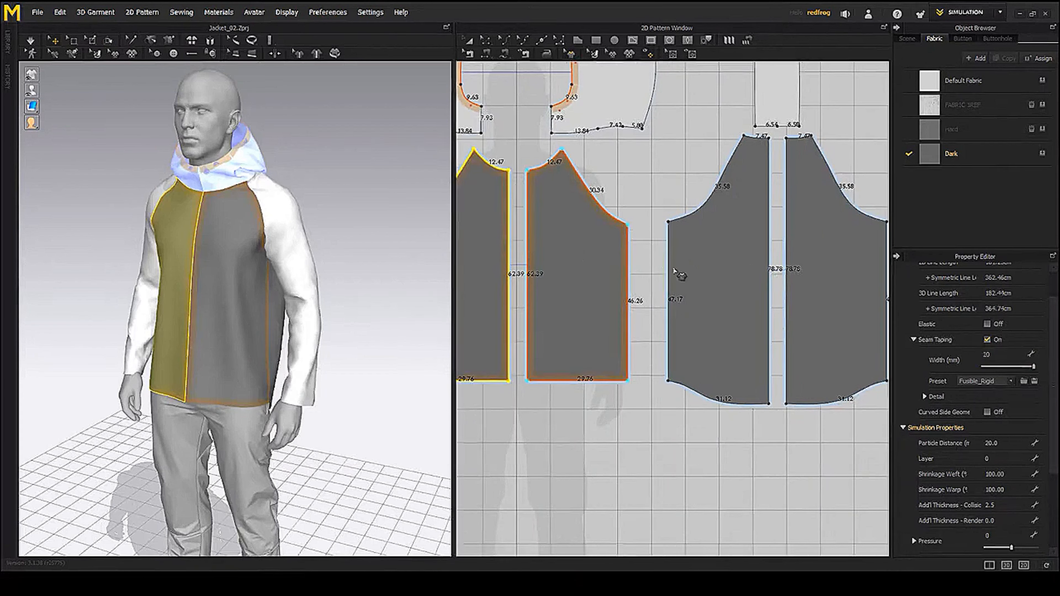
click(668, 260)
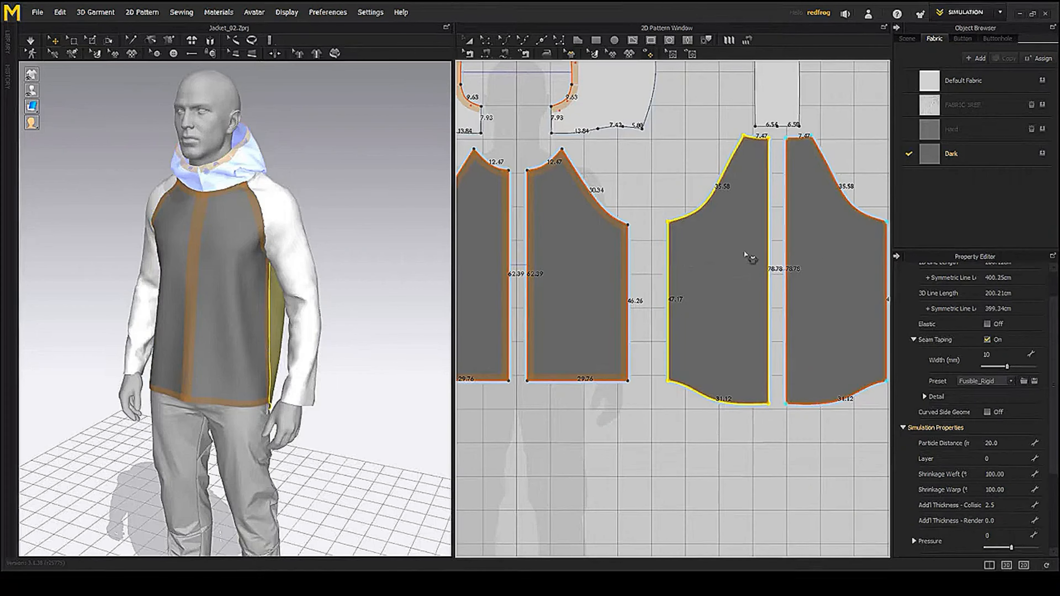
drag(1006, 367, 1056, 370)
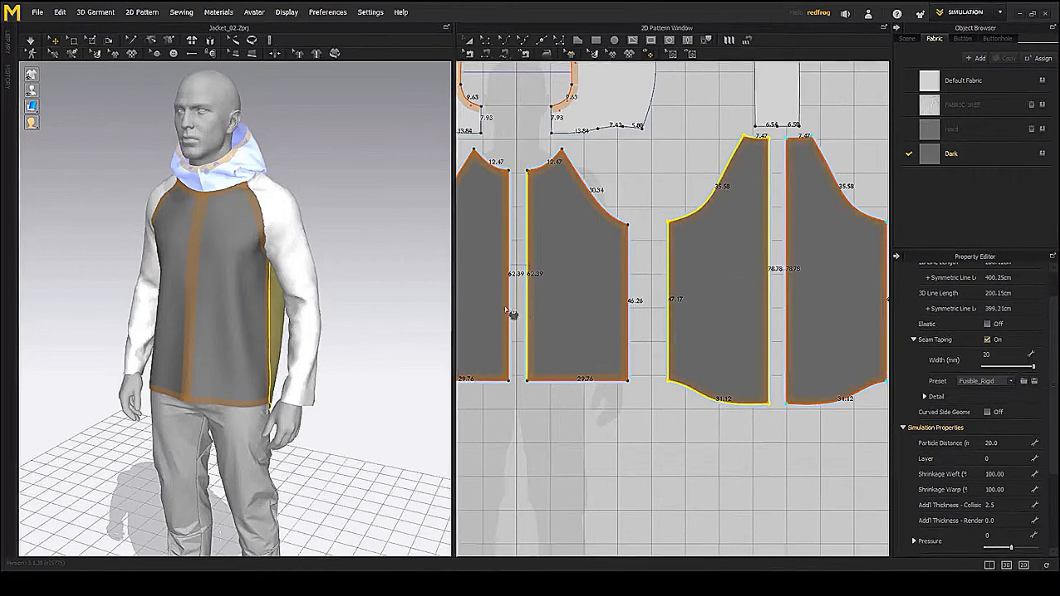
- Set the seam taping width along the sleeve hems to 20 mm
right_drag(366, 247, 400, 236)
middle_drag(380, 221, 366, 171)
scroll(713, 363, down, 4)
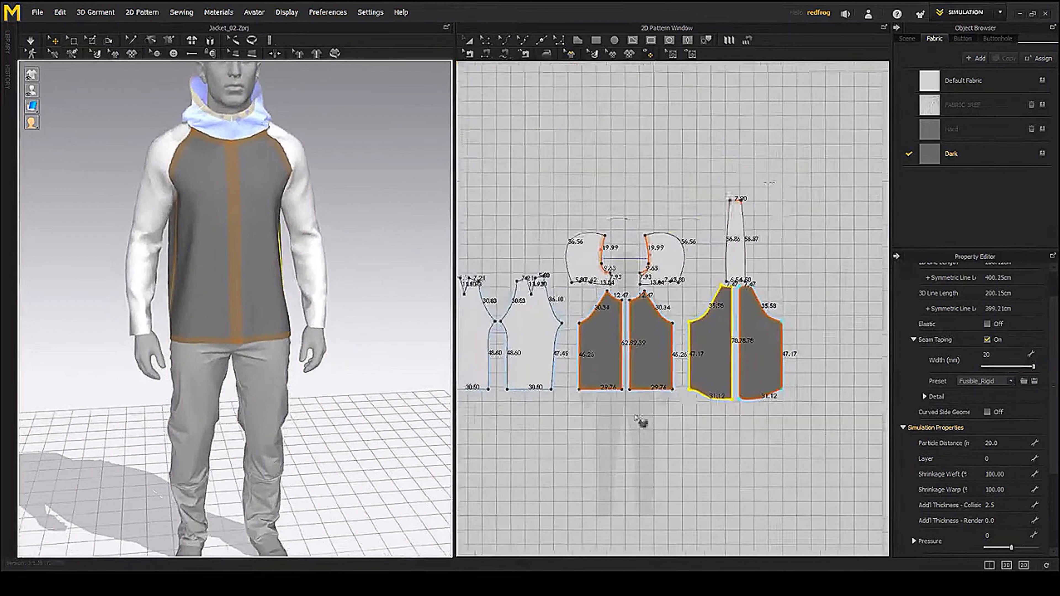
middle_drag(529, 413, 652, 445)
scroll(662, 359, up, 5)
click(654, 303)
drag(1004, 367, 1034, 367)
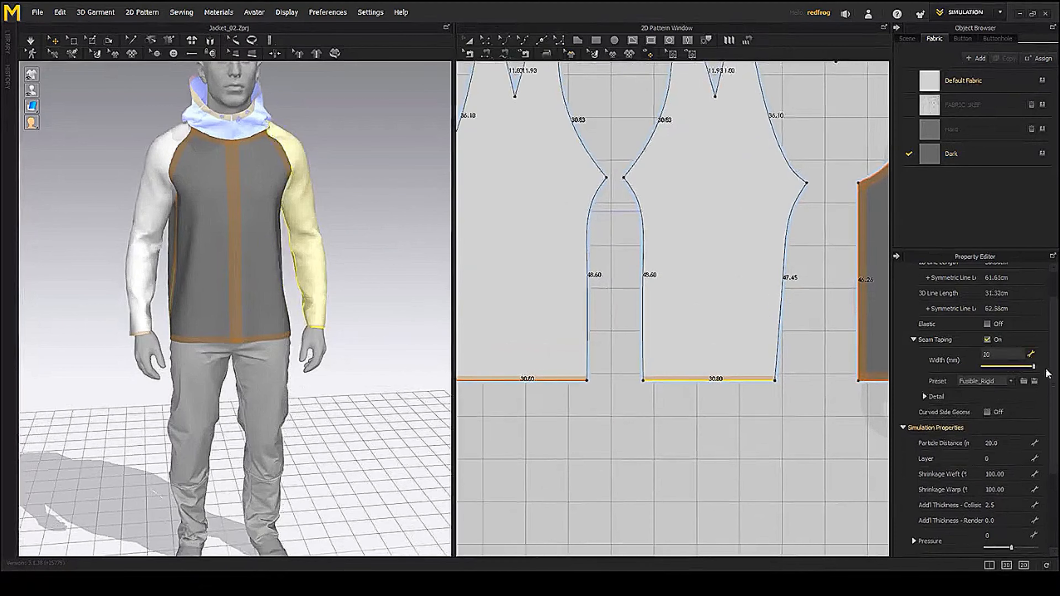
middle_drag(684, 150, 674, 296)
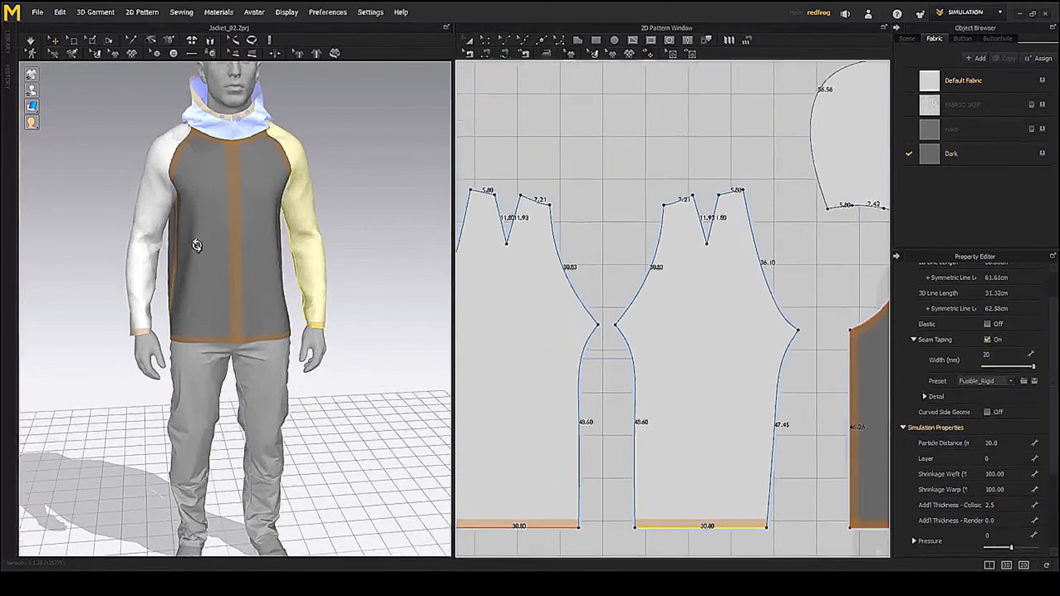
- Simulate the jacket briefly and check the widened taping around the body from front to back
right_drag(196, 246, 179, 268)
key(space)
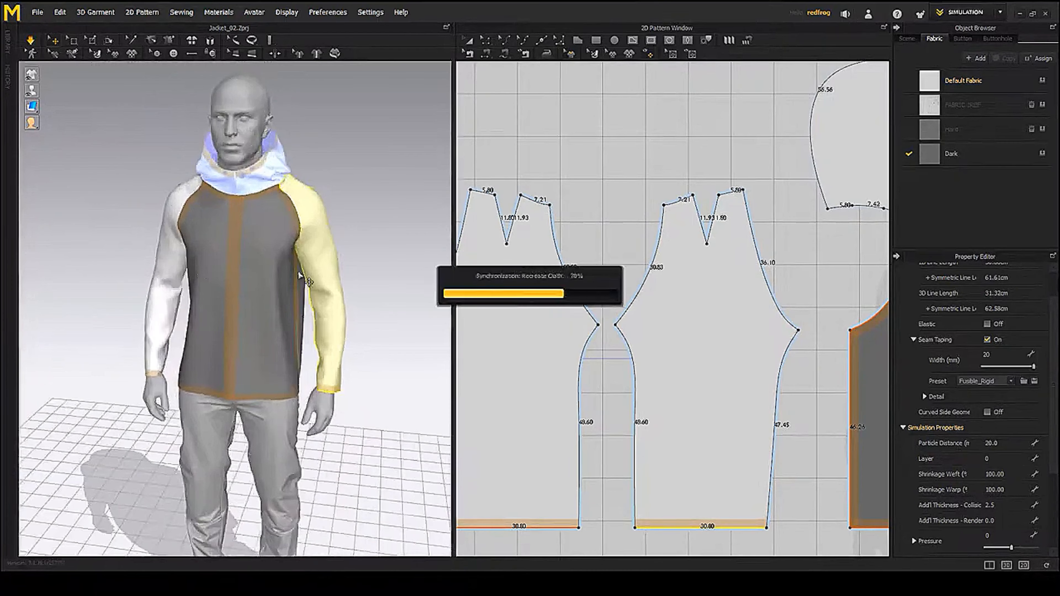
right_drag(302, 334, 296, 348)
scroll(296, 348, down, 2)
middle_drag(296, 348, 225, 306)
right_drag(225, 306, 180, 240)
scroll(364, 315, down, 2)
middle_drag(180, 240, 196, 271)
right_drag(196, 270, 271, 310)
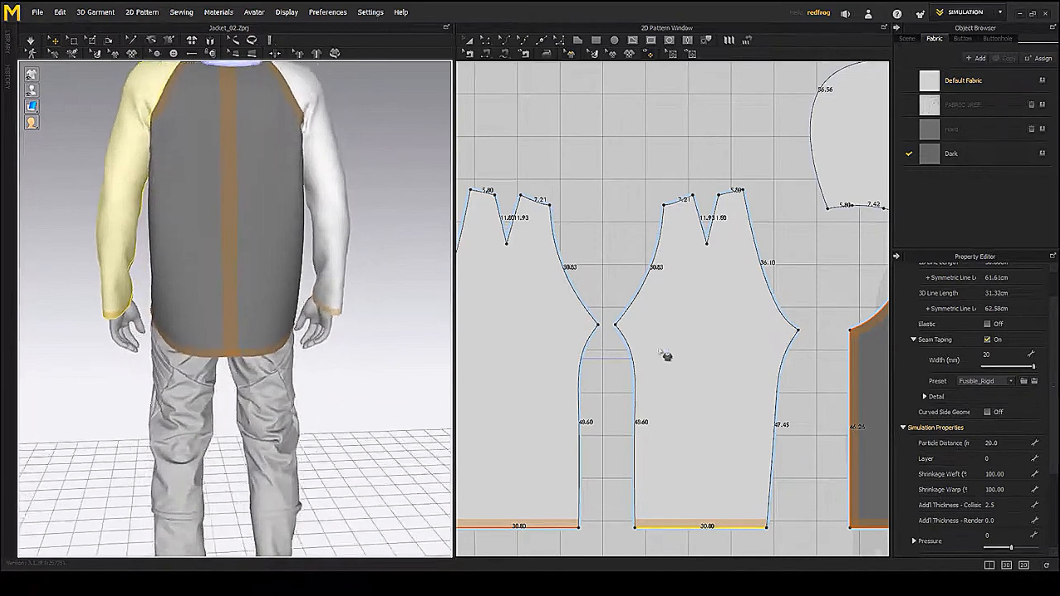
- Switch to JacketRef_01.jpg in Photos and examine the back hem of the orange coat up close
middle_drag(860, 415, 611, 301)
middle_drag(672, 334, 582, 279)
scroll(631, 321, down, 3)
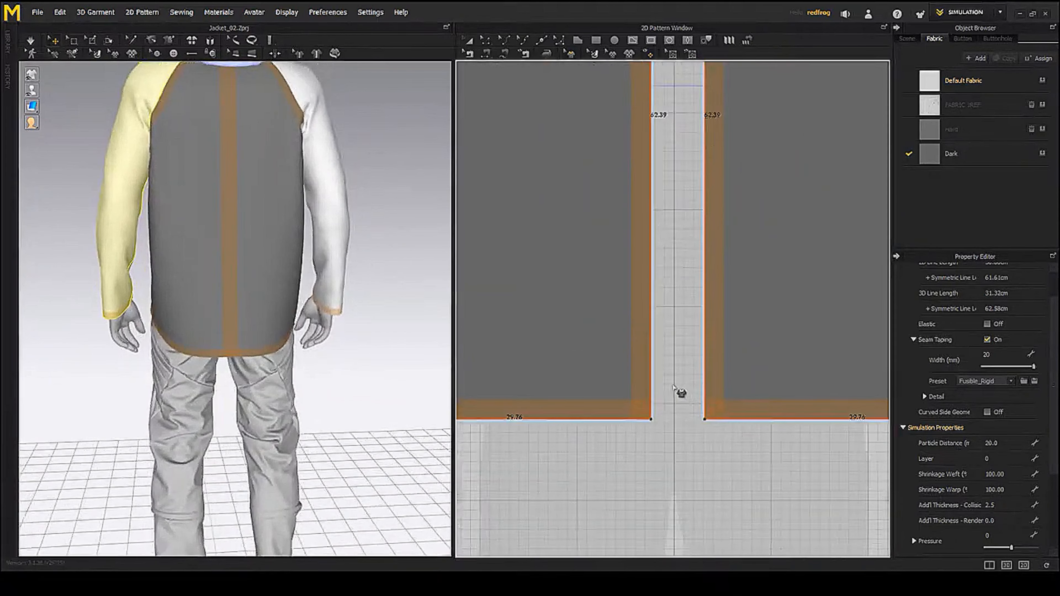
middle_drag(674, 390, 635, 331)
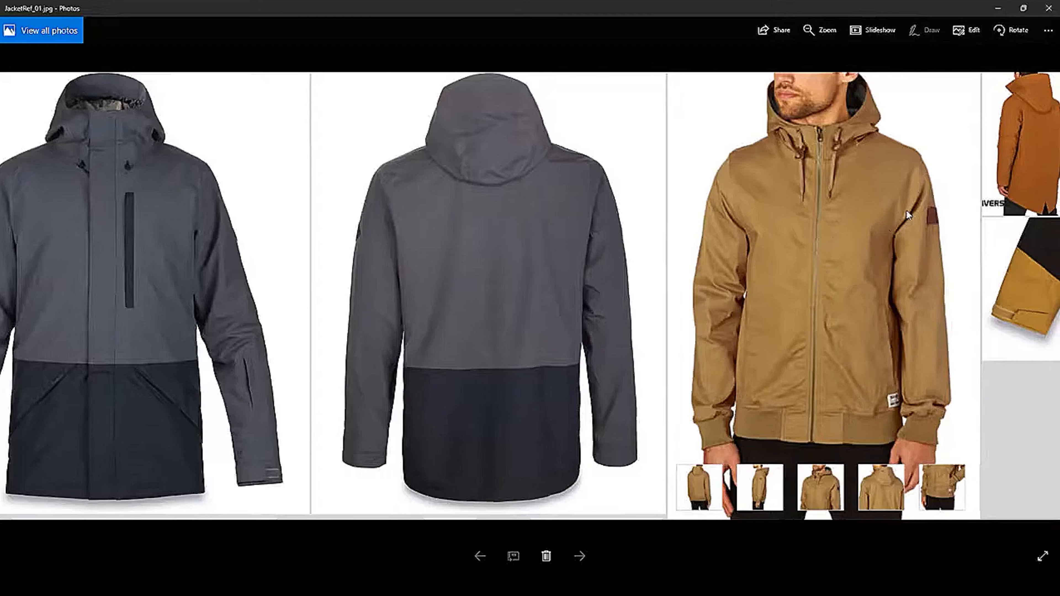
scroll(906, 209, up, 5)
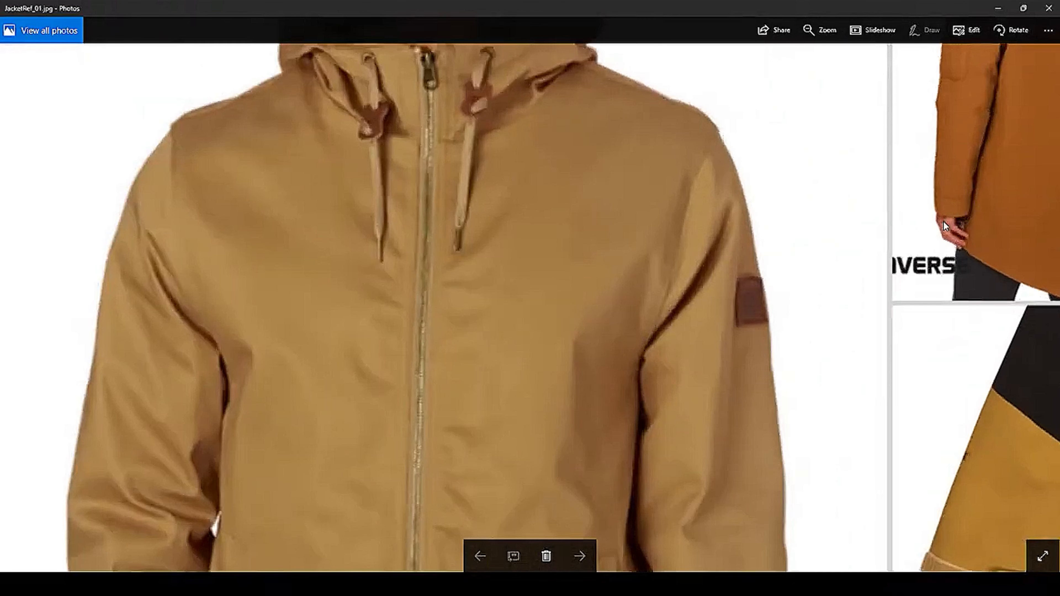
drag(944, 225, 832, 271)
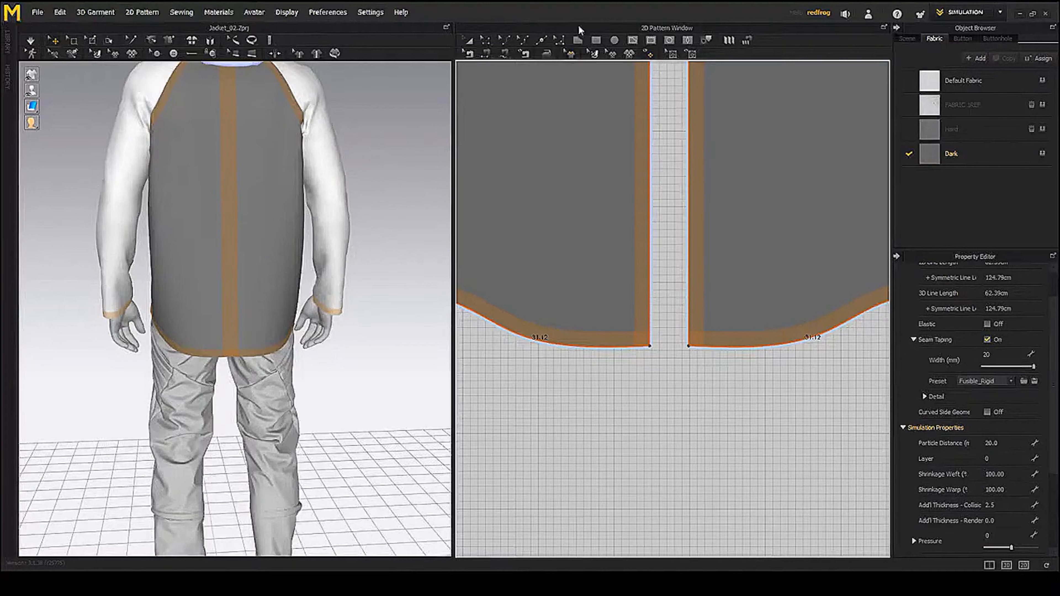
- Split the centre-back edges about 6.25 cm above the hem and replace their seam with one covering only the segments above the split
click(541, 40)
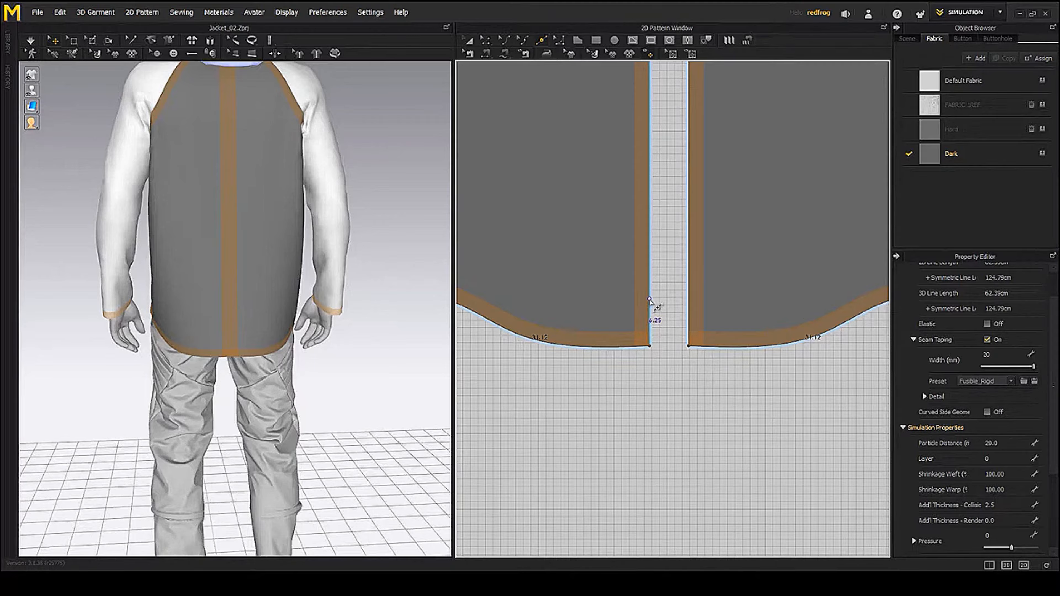
click(650, 300)
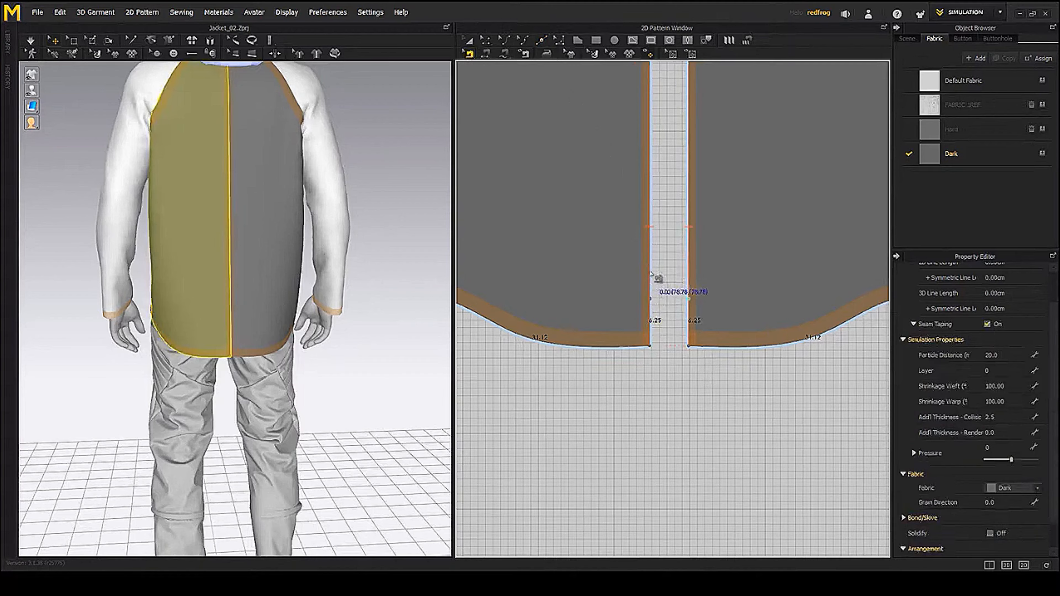
click(649, 274)
key(Delete)
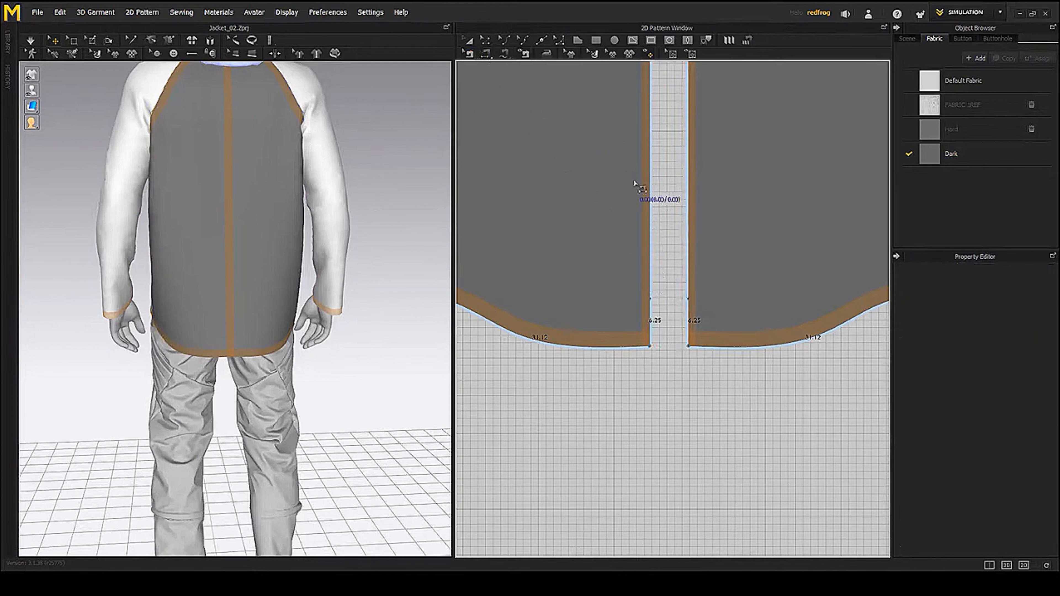
click(647, 188)
click(688, 189)
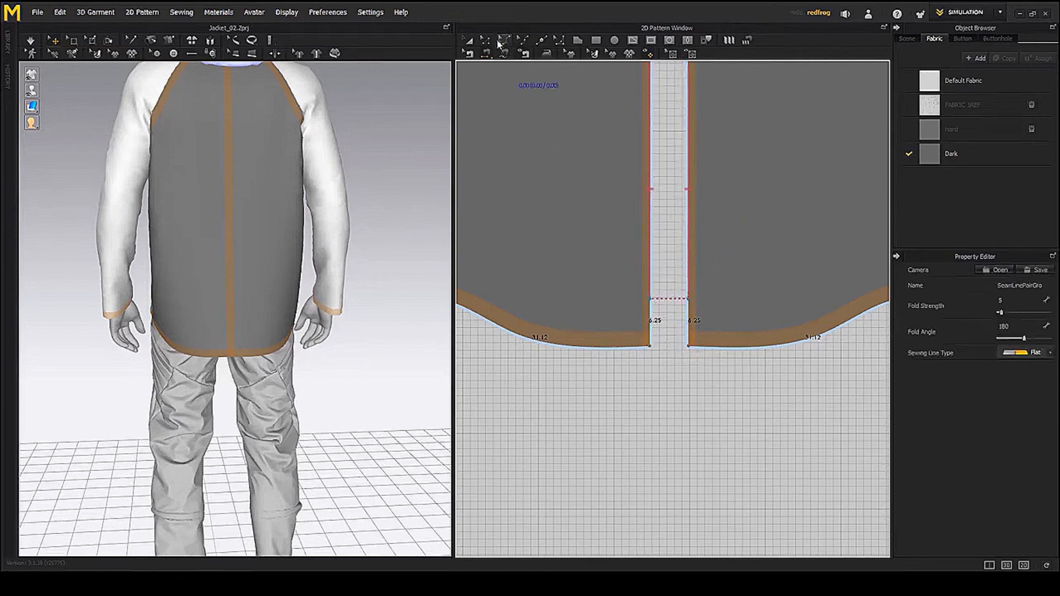
- Move the back panels' centre hem corners away from the centre line, opening a tapered vent with edges about 7.05 cm long
click(485, 42)
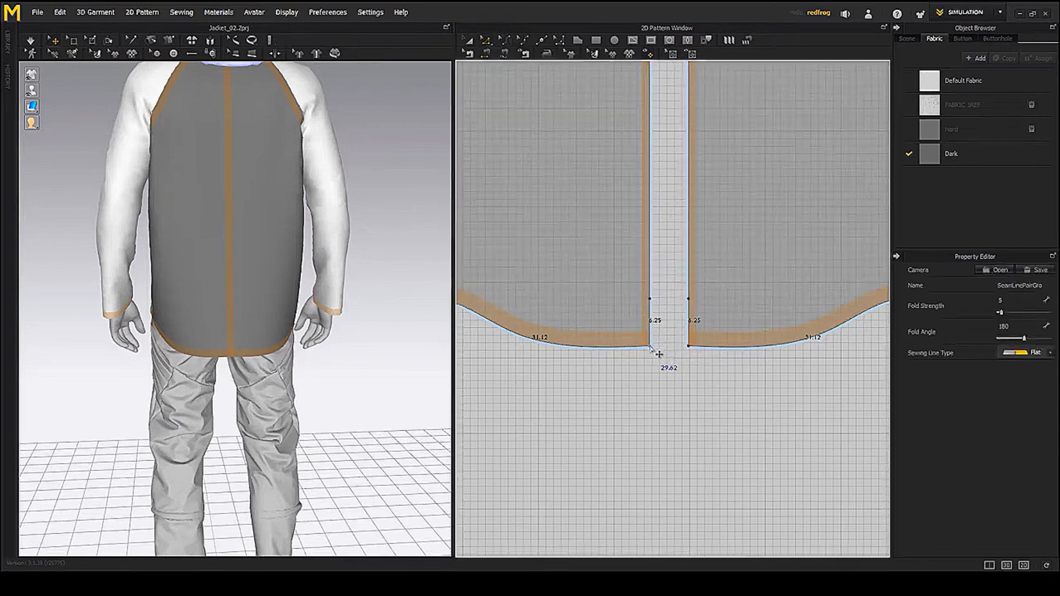
drag(659, 354, 638, 354)
mouse_move(317, 362)
right_down()
mouse_move(292, 372)
mouse_move(305, 374)
right_up()
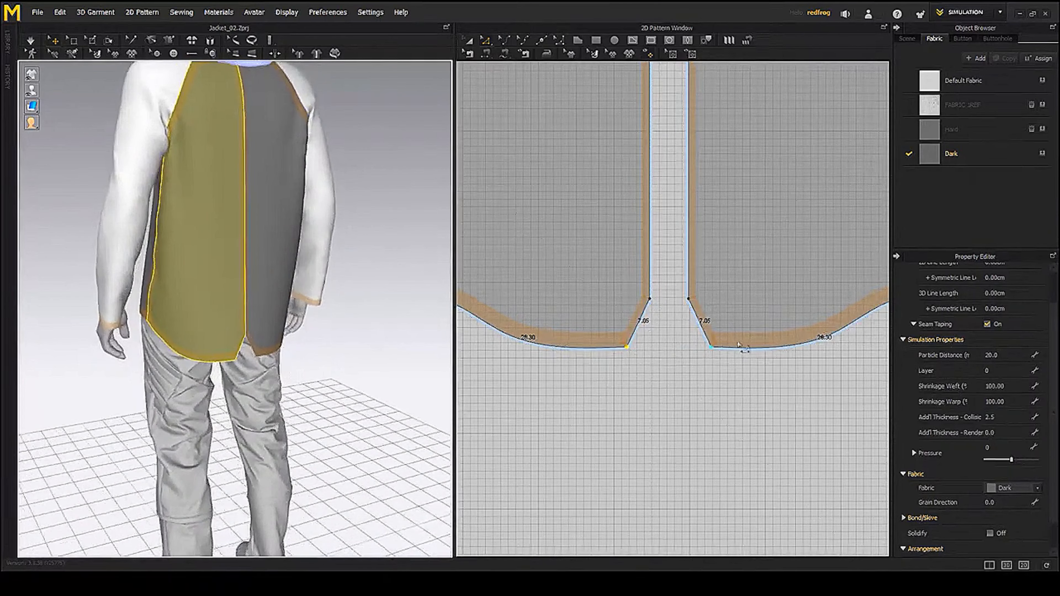
- Reshape the back panels' hem by pulling its curve points upward toward the side seam, giving a hem edge about 27.78 cm long
middle_drag(722, 346, 818, 348)
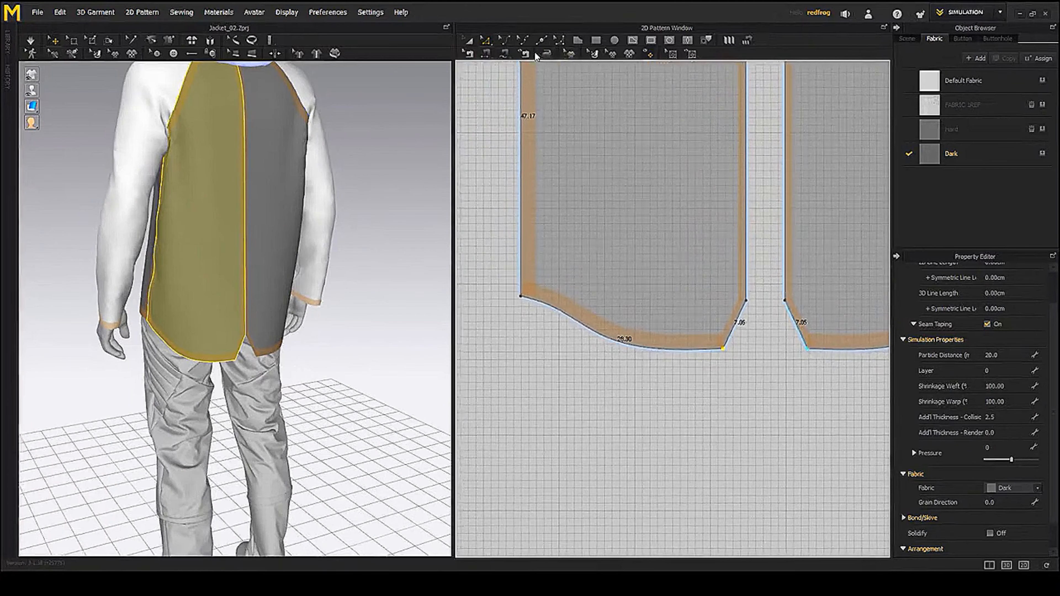
scroll(634, 351, up, 4)
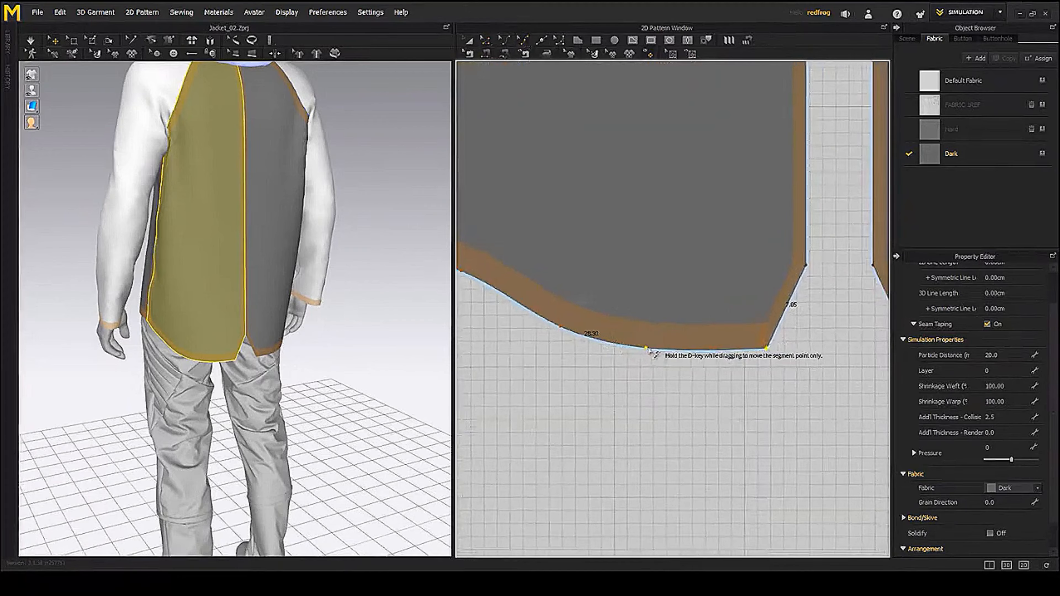
drag(645, 350, 563, 318)
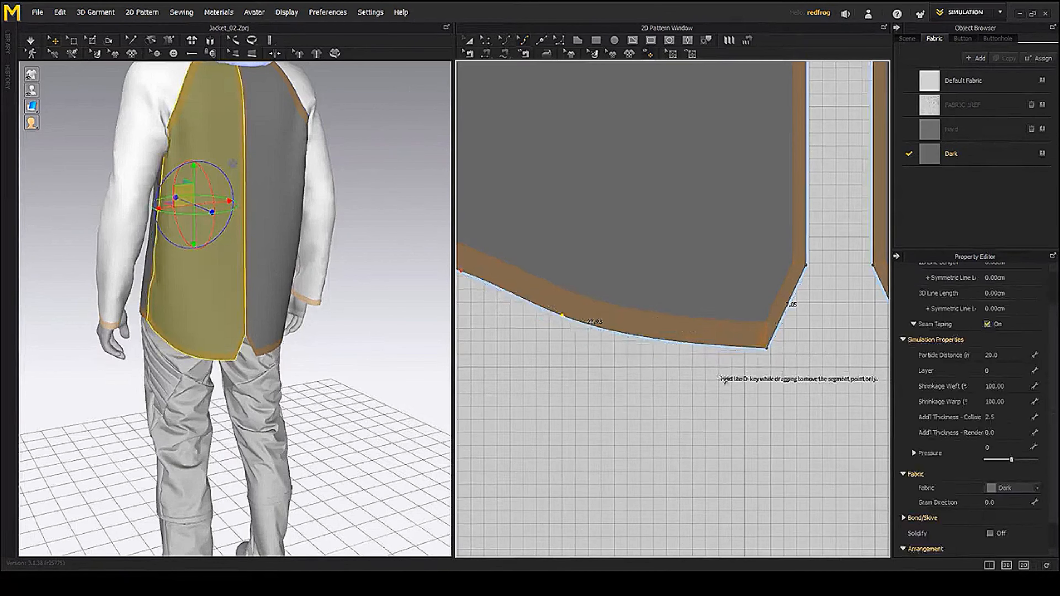
drag(629, 336, 563, 312)
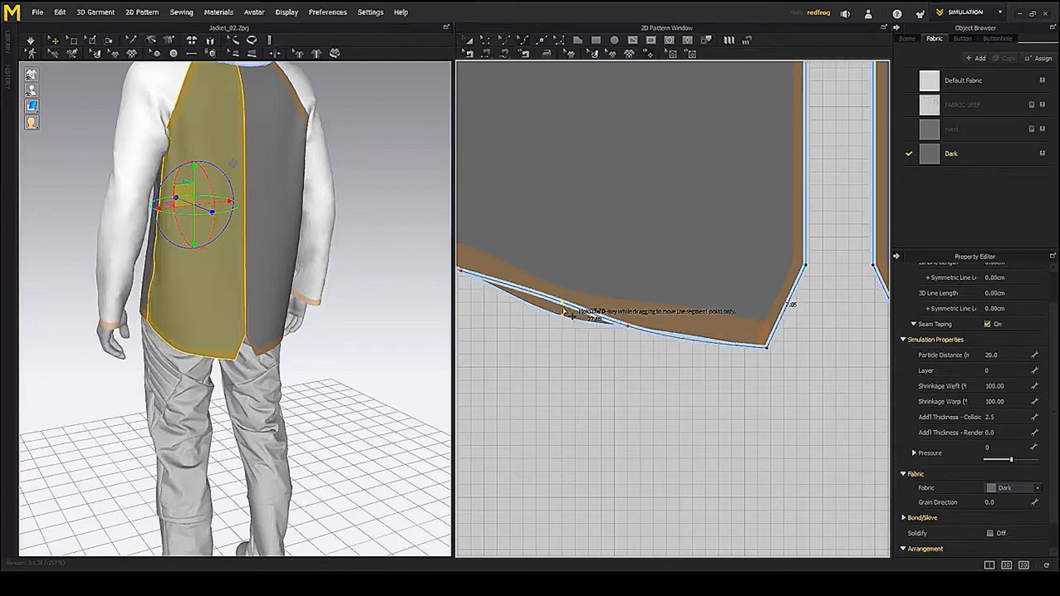
scroll(692, 380, down, 2)
middle_drag(722, 392, 693, 390)
right_drag(333, 363, 294, 357)
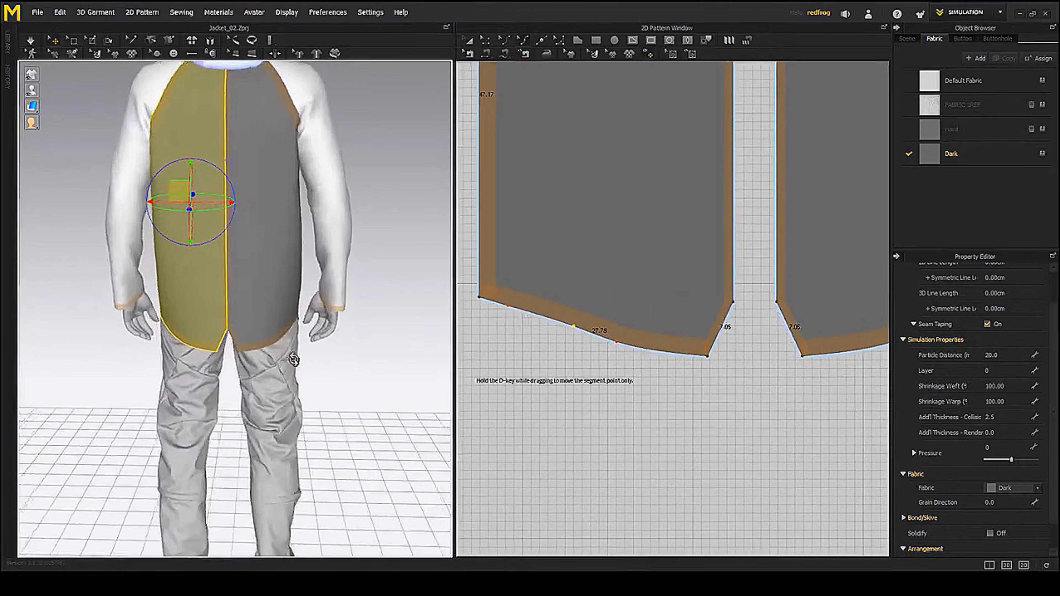
- Move the vent's hem corners down and closer to the centre, making the vent edges about 8.01 cm long, and simulate the jacket
click(484, 42)
click(722, 386)
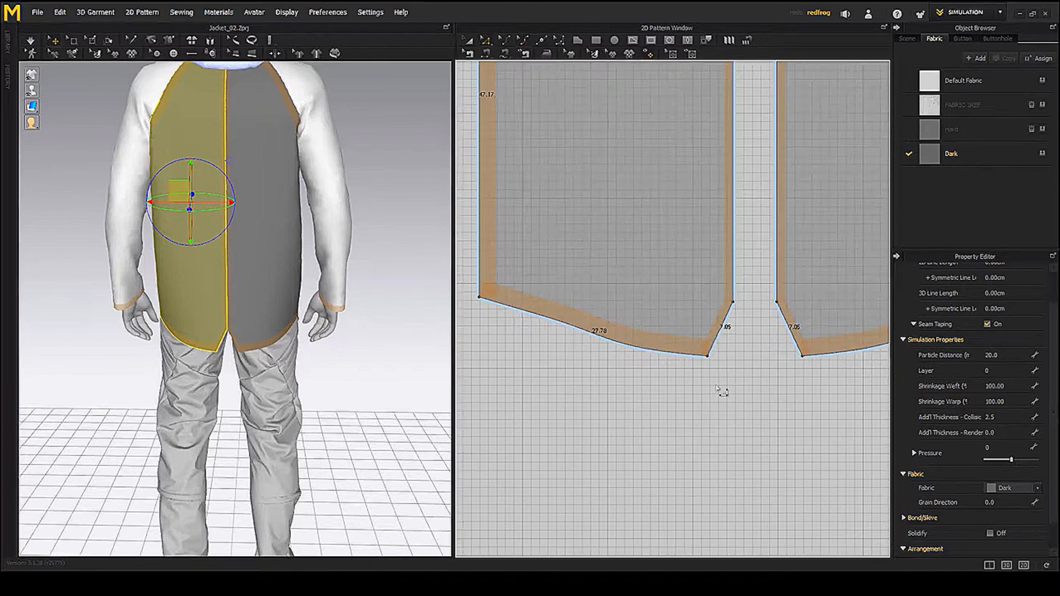
click(708, 358)
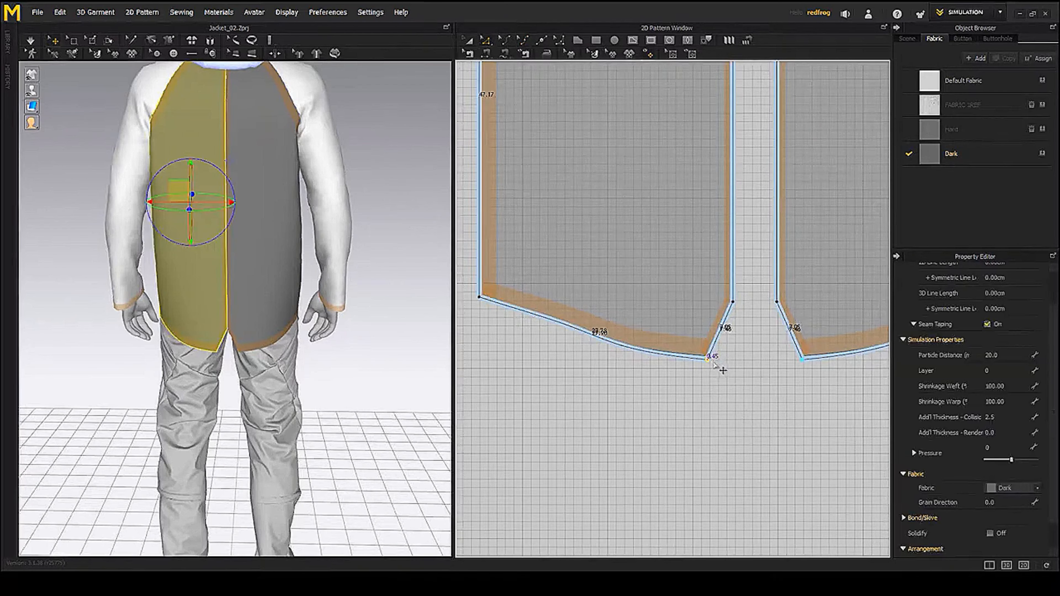
drag(715, 365, 719, 369)
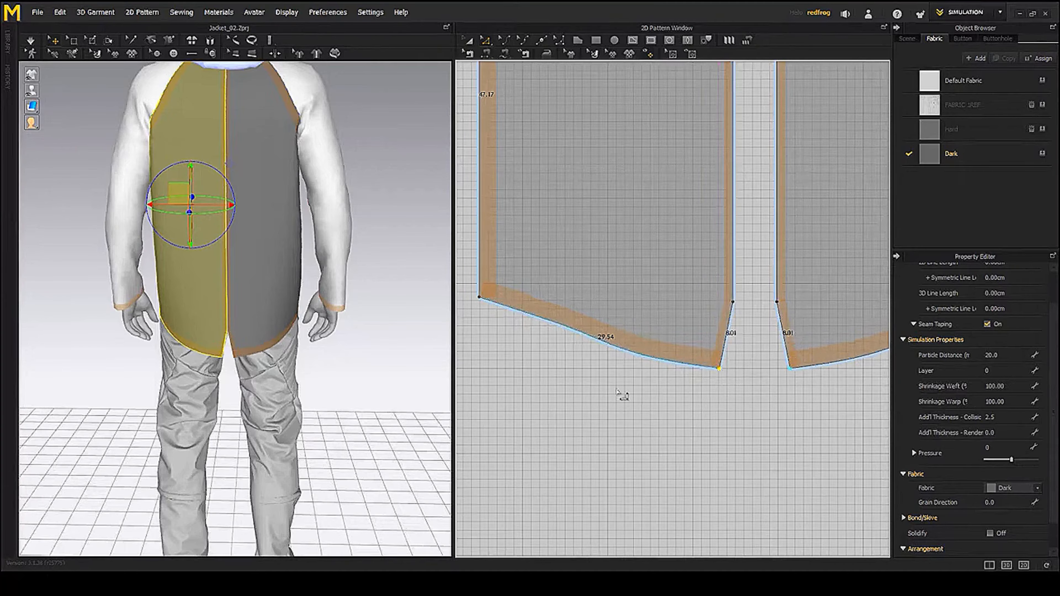
mouse_move(298, 396)
right_down()
mouse_move(376, 386)
mouse_move(267, 387)
mouse_move(337, 380)
mouse_move(284, 382)
mouse_move(300, 381)
right_up()
scroll(281, 394, up, 3)
key(space)
key(space)
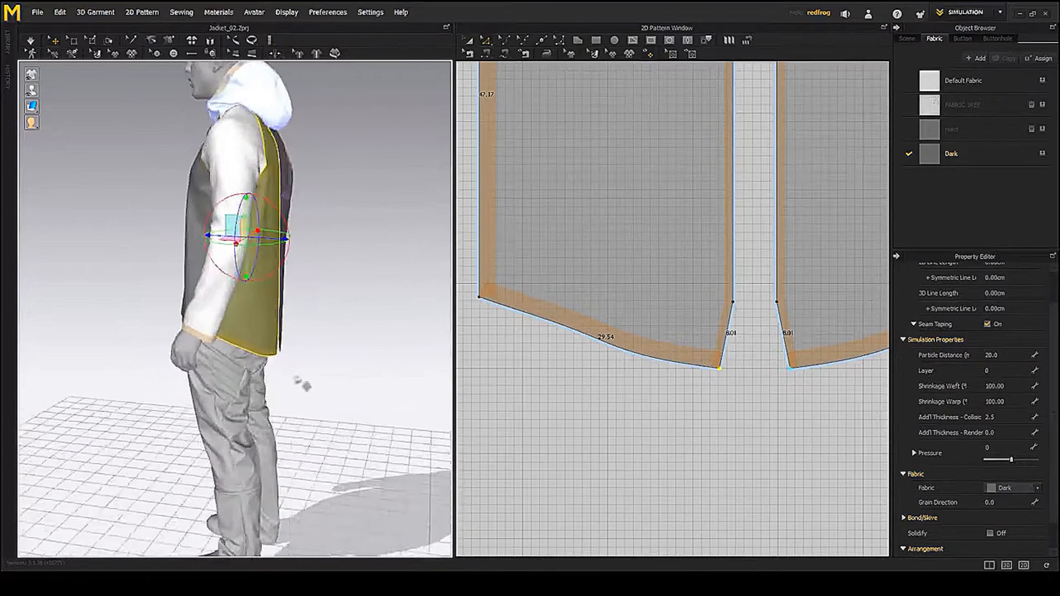
- Lower the vent's top points to shorten its edges to about 6.06 cm and simulate the jacket again
drag(733, 302, 732, 319)
right_drag(308, 390, 274, 334)
key(space)
scroll(323, 310, up, 2)
scroll(336, 337, down, 3)
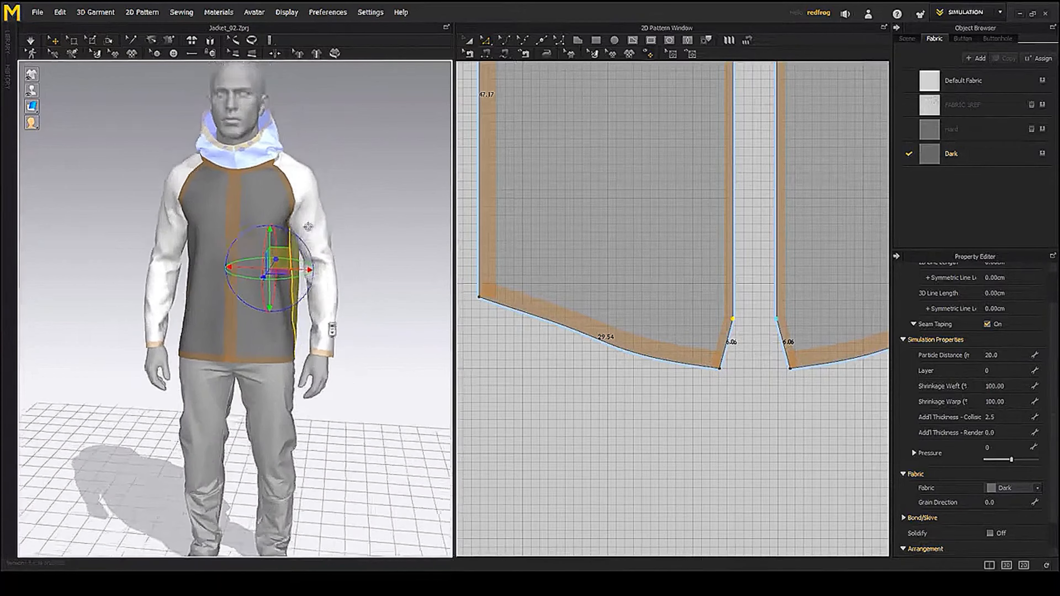
middle_drag(336, 337, 324, 366)
right_drag(323, 360, 367, 360)
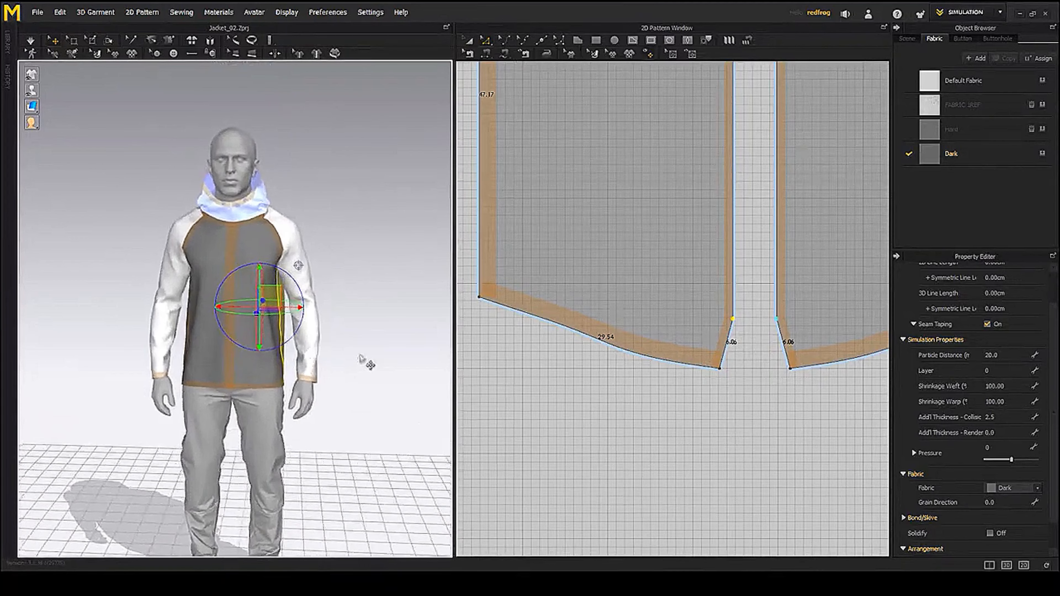
- Compare the complete pattern layout with the jacket photos in JacketRef_01.jpg
scroll(726, 388, down, 6)
middle_drag(623, 418, 681, 422)
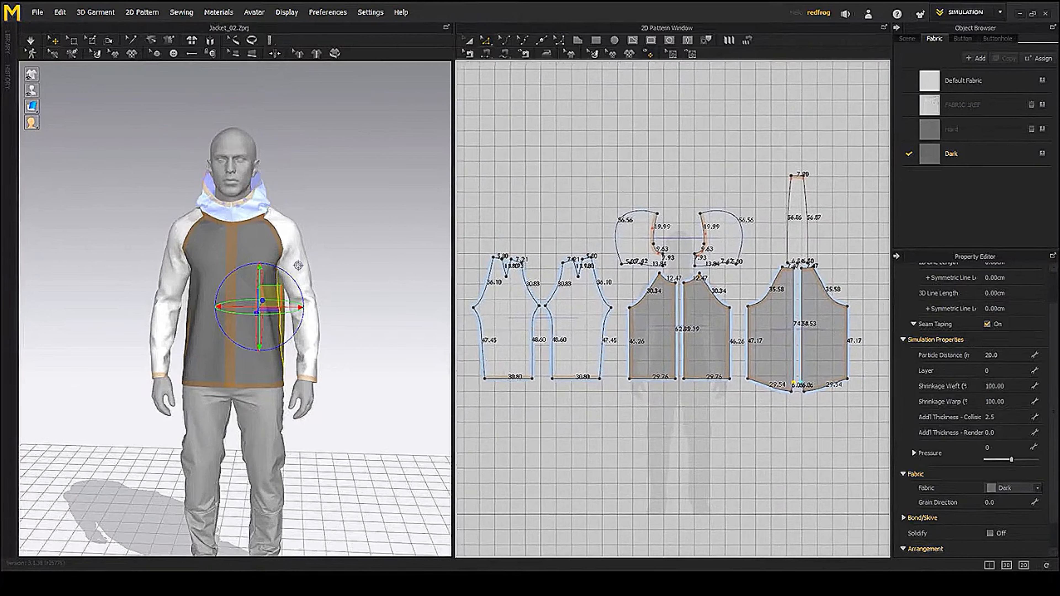
drag(1059, 130, 536, 115)
double_click(536, 114)
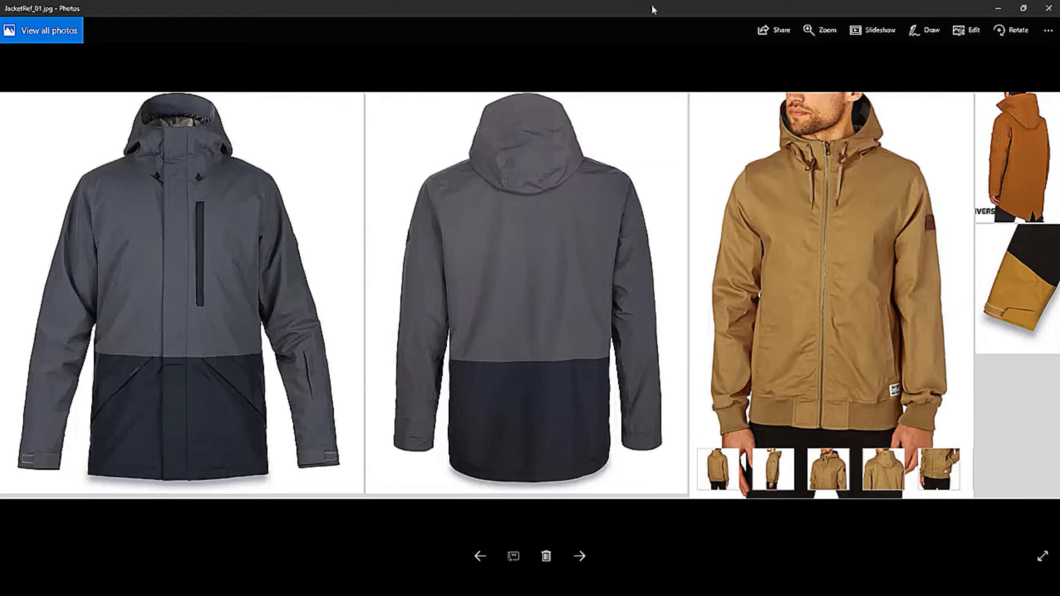
drag(654, 10, 1059, 45)
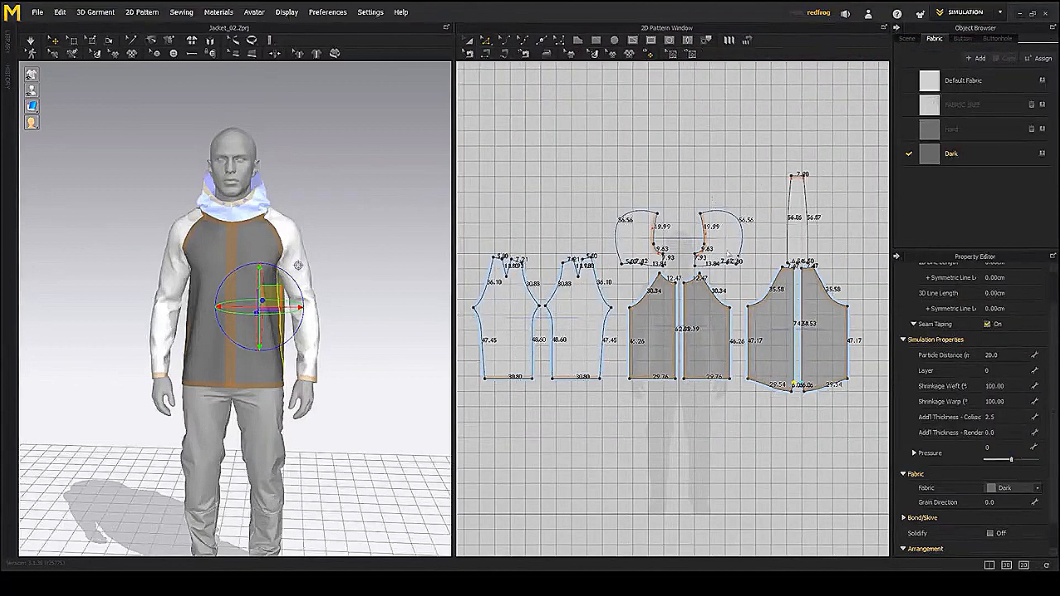
middle_drag(728, 310, 694, 267)
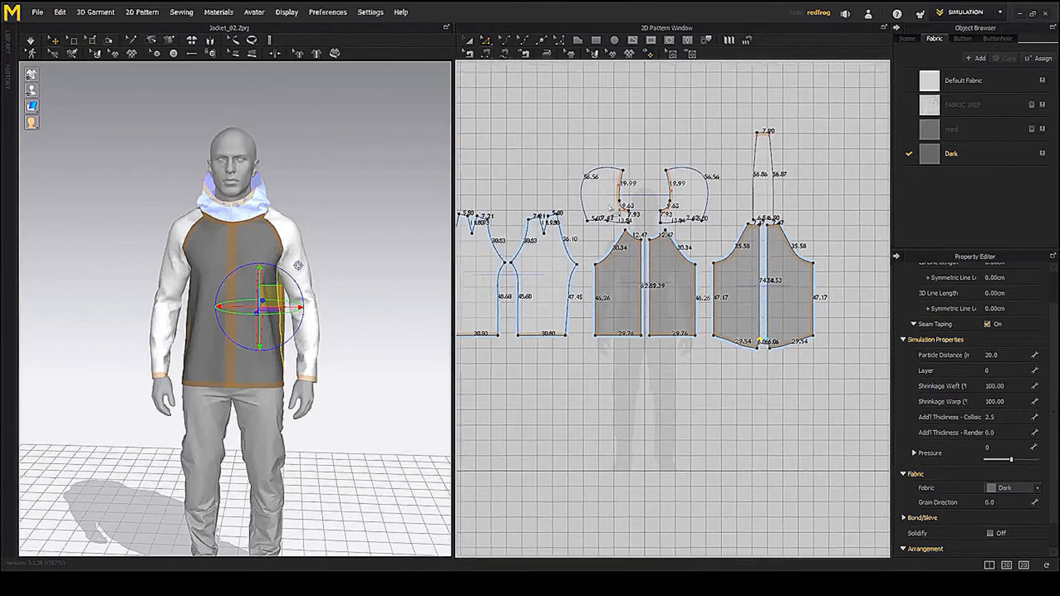
- Draw a narrow rectangular pattern about 2.45 cm wide and 34.26 cm long, starting at the neckline end of one front panel's centre edge
scroll(325, 189, up, 5)
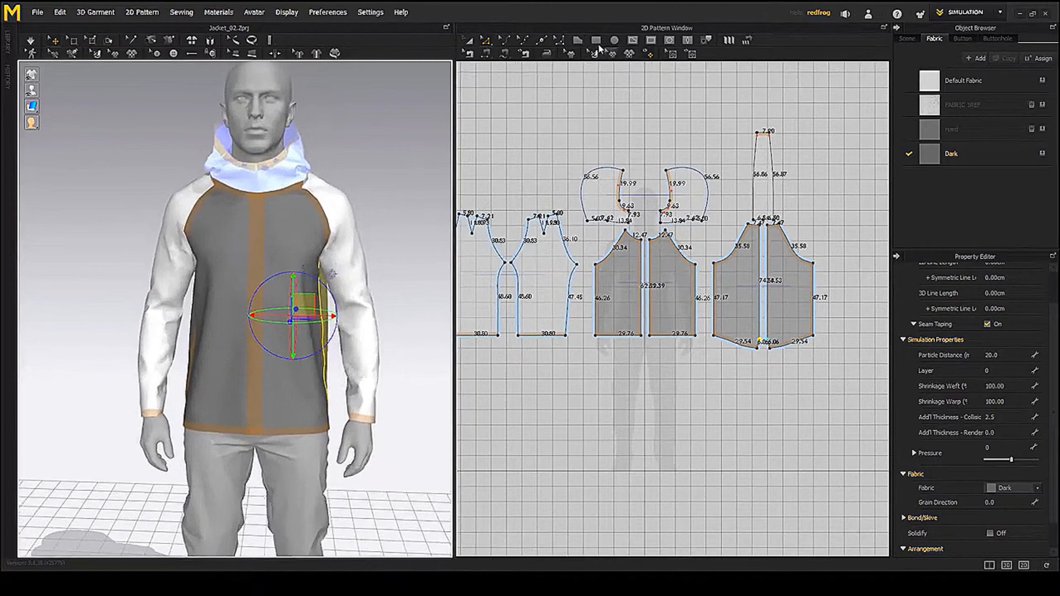
click(598, 45)
scroll(658, 248, up, 8)
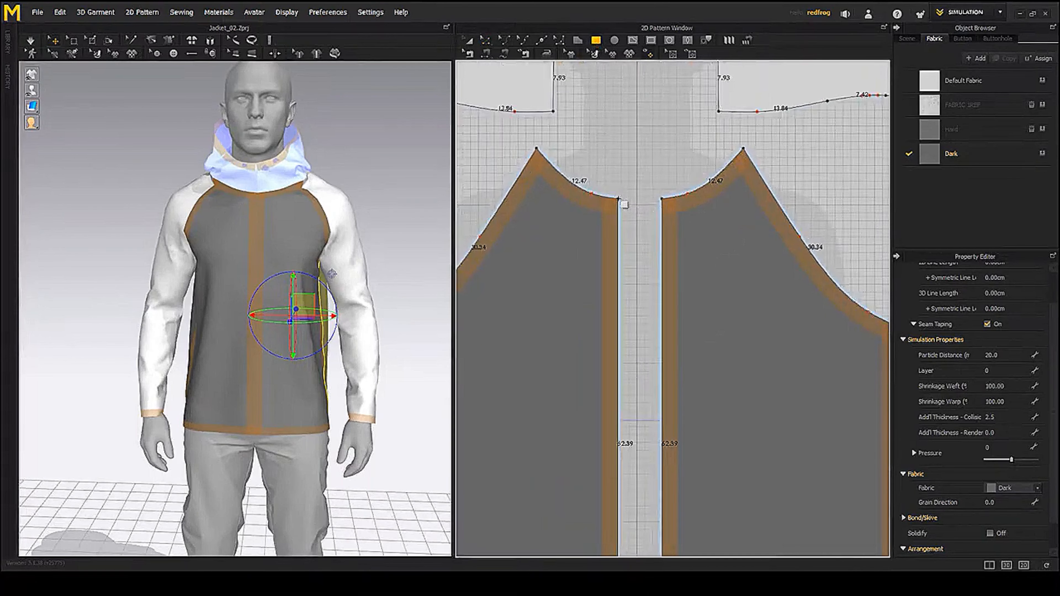
drag(619, 199, 637, 471)
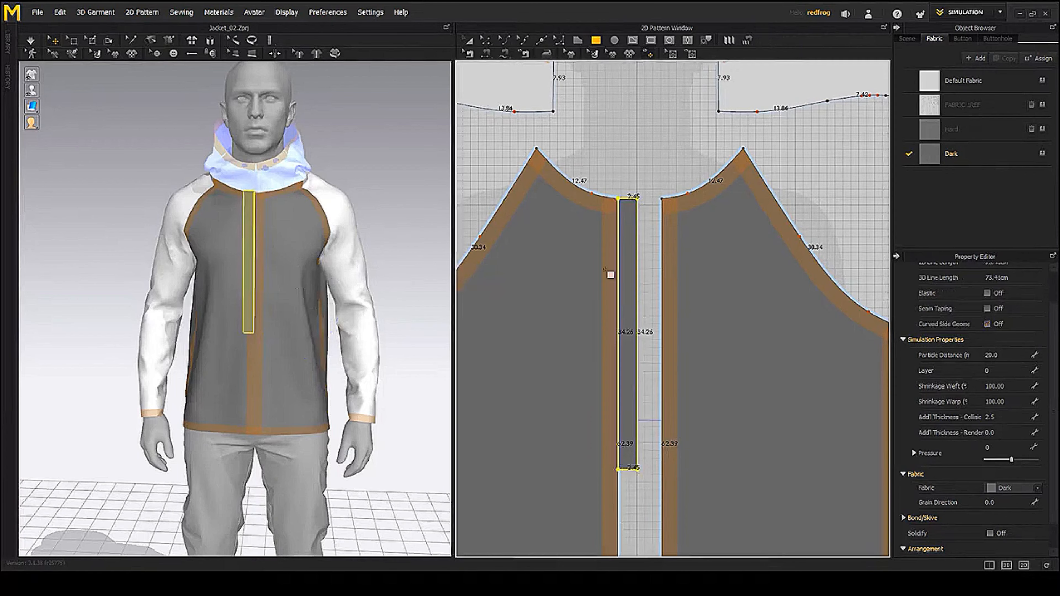
scroll(650, 211, up, 10)
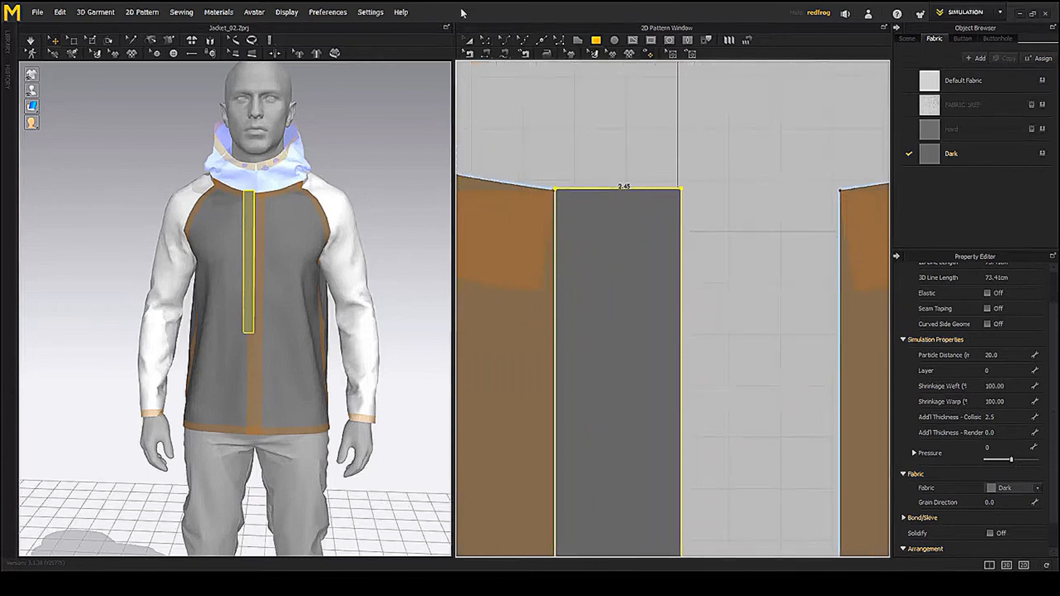
click(484, 40)
scroll(575, 259, up, 2)
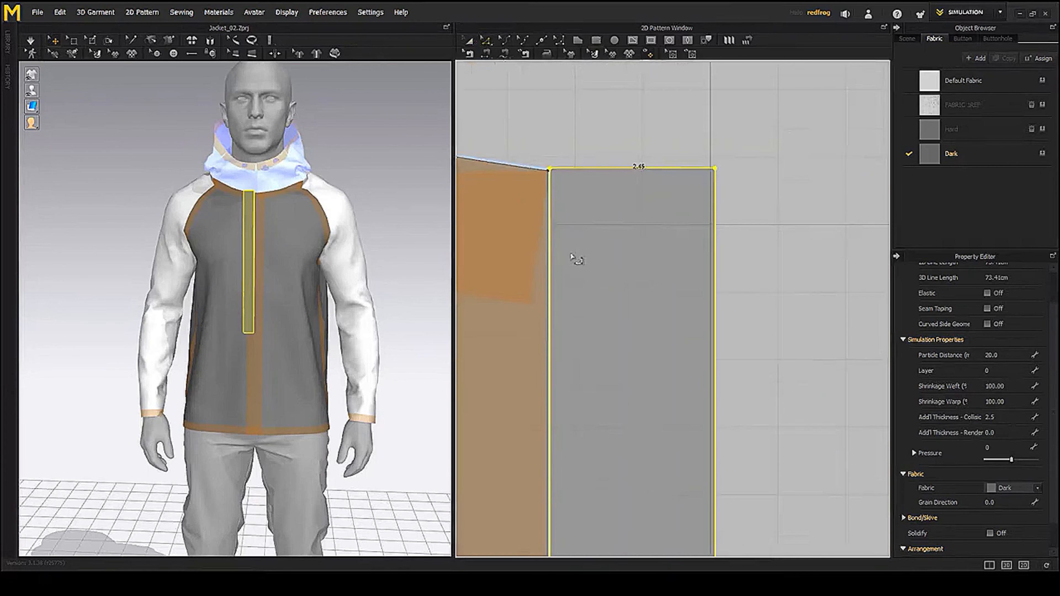
click(576, 180)
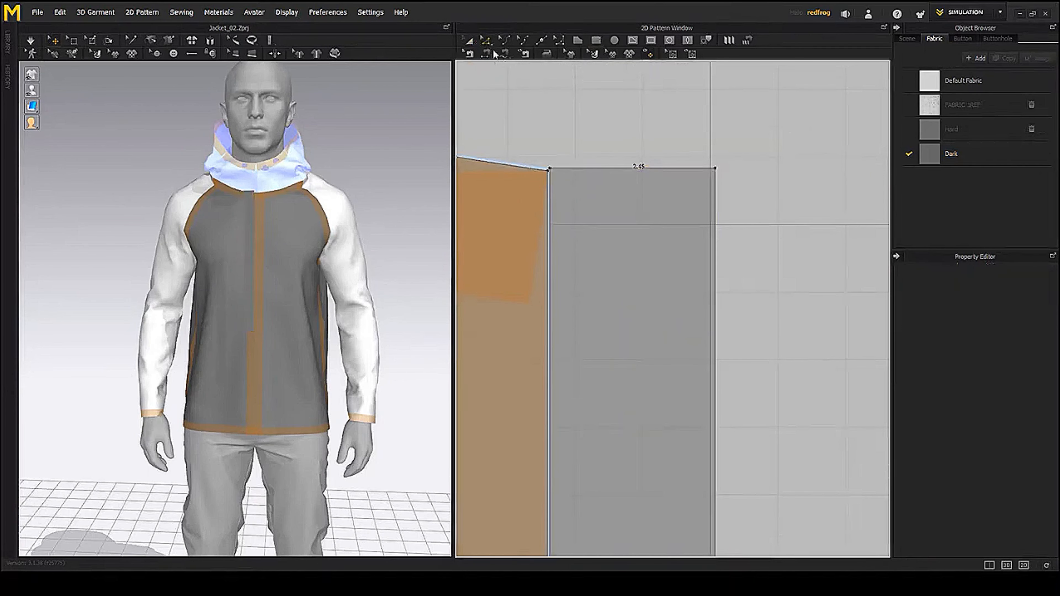
- Stretch the strip down to the front hem, making it about 62.44 cm long, and shift it slightly away from the adjacent panel's edge
click(469, 41)
click(569, 184)
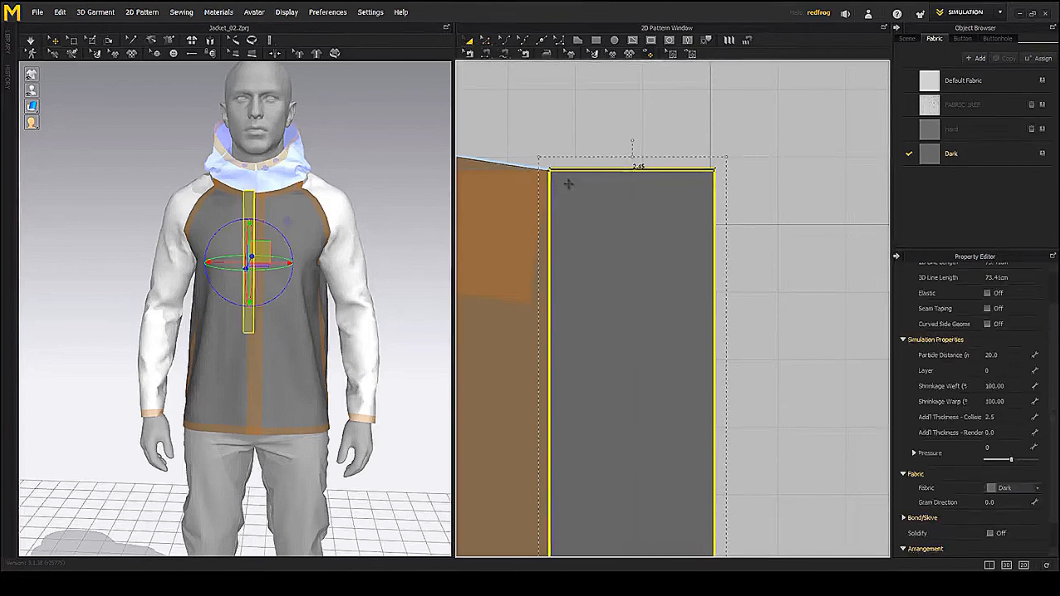
scroll(674, 275, down, 4)
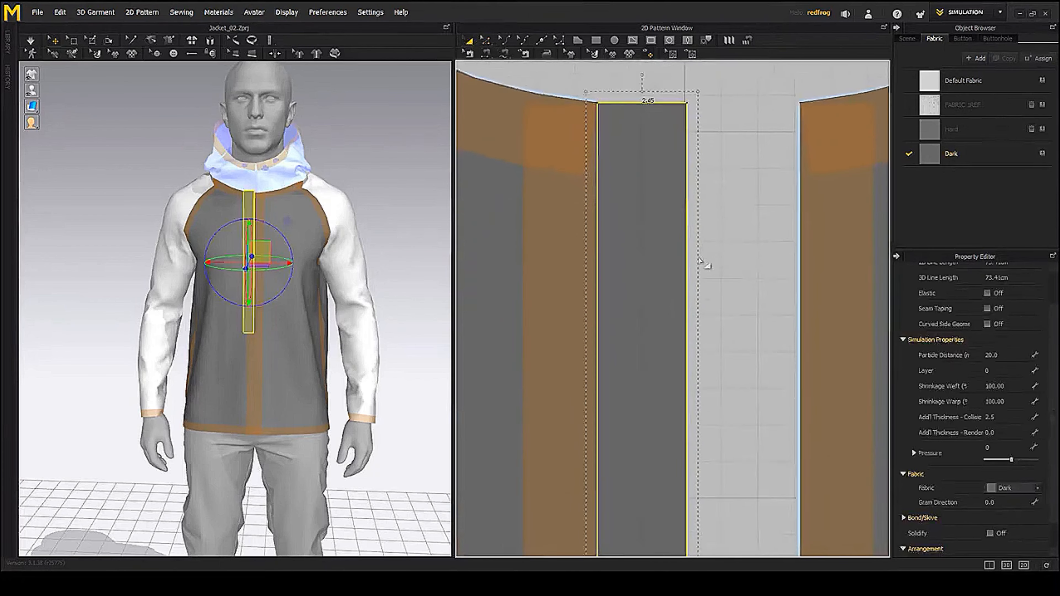
scroll(700, 261, down, 4)
scroll(682, 308, down, 2)
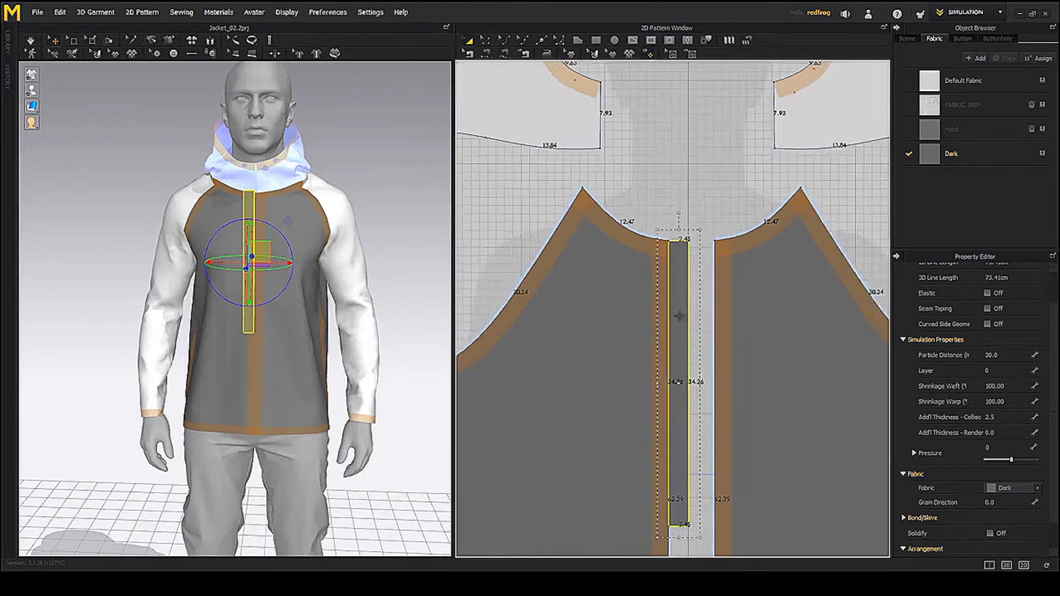
middle_drag(682, 377, 649, 146)
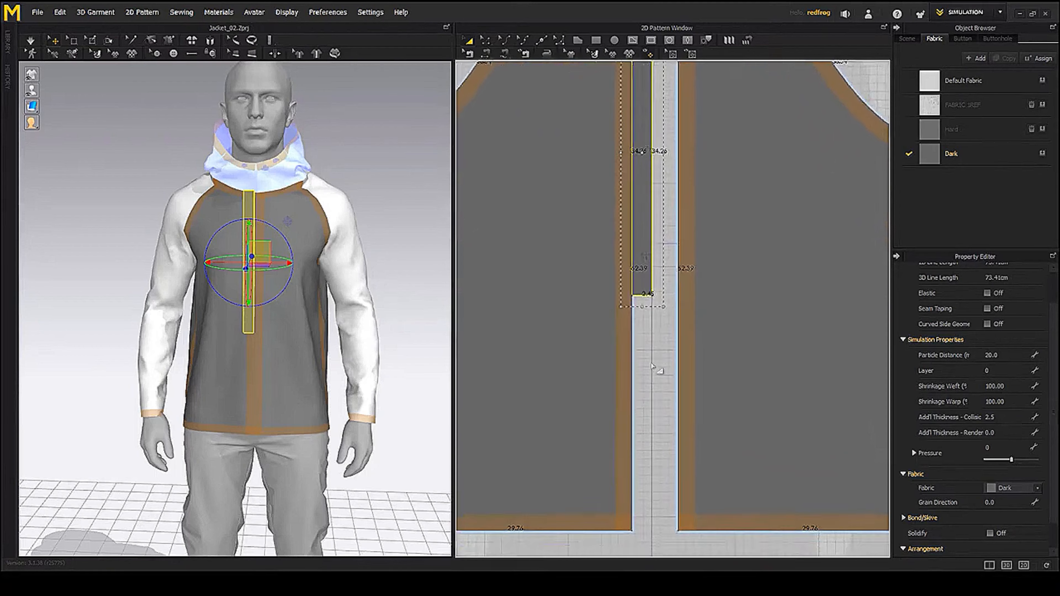
middle_drag(658, 407, 653, 482)
middle_drag(667, 214, 656, 296)
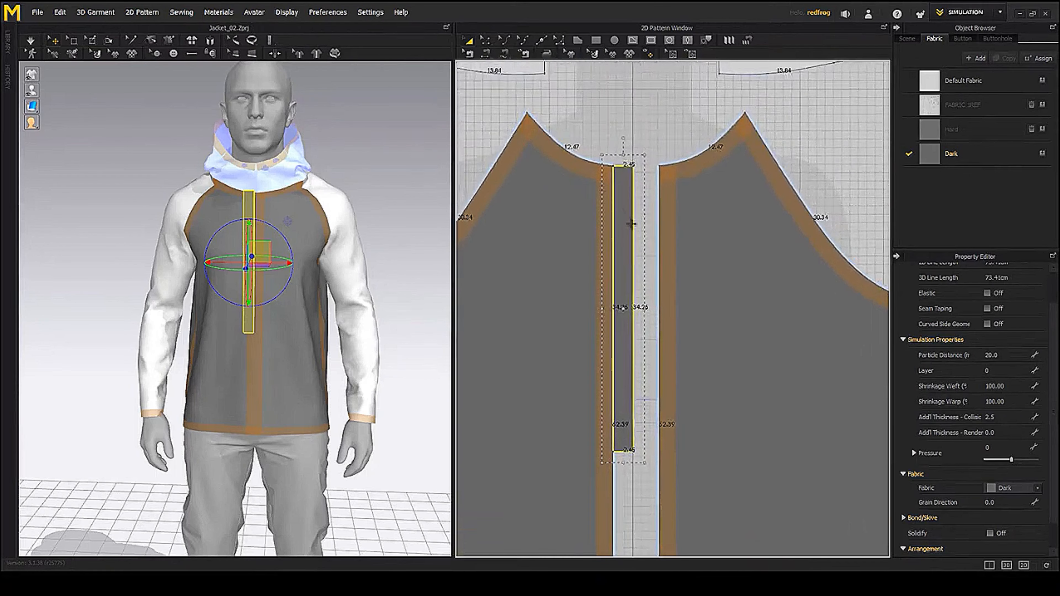
middle_drag(630, 543, 620, 324)
click(620, 266)
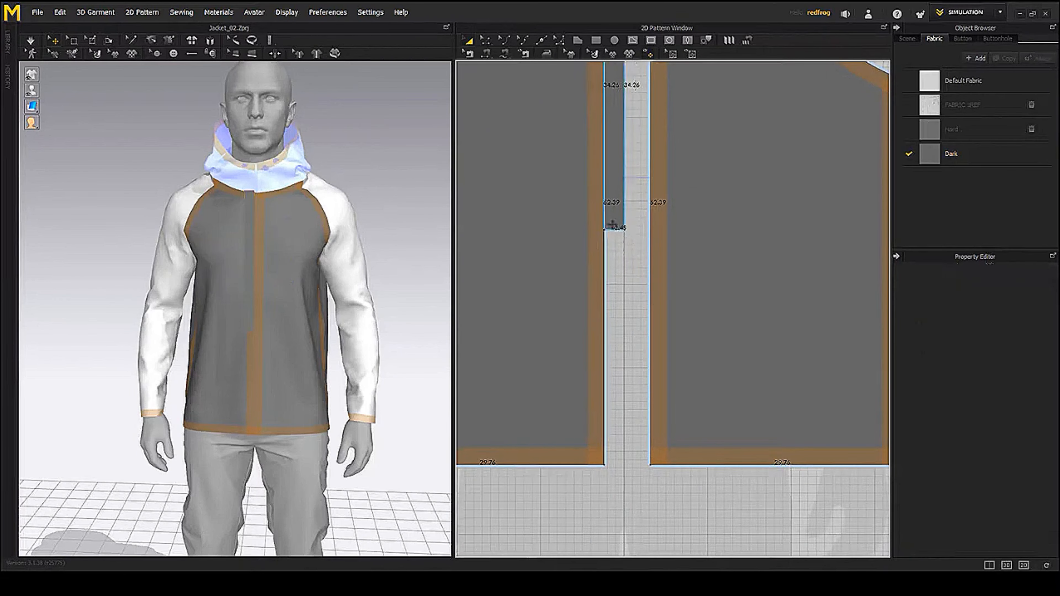
click(613, 226)
drag(615, 238, 620, 466)
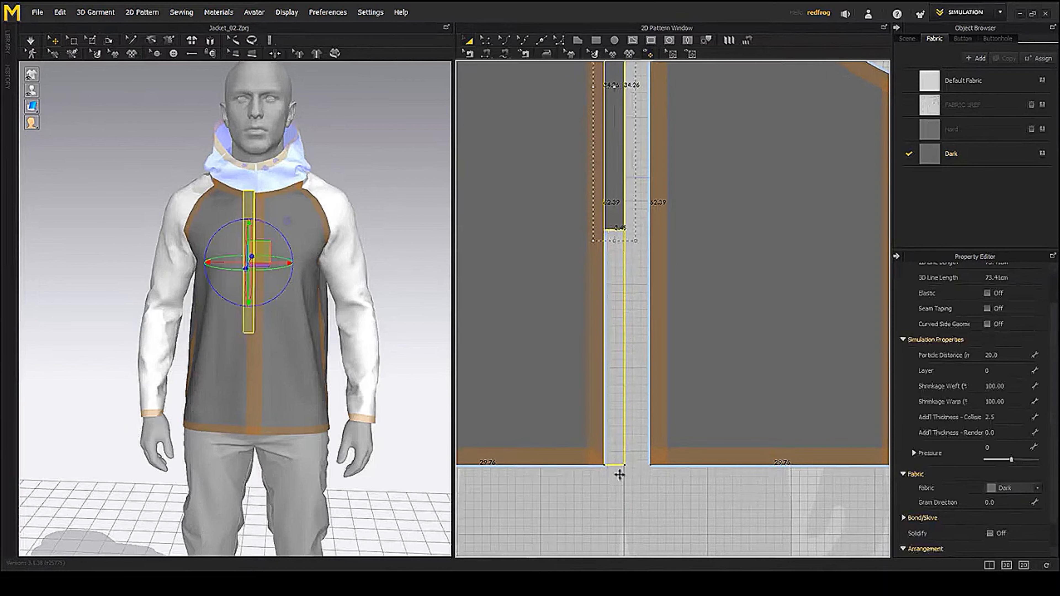
scroll(621, 451, down, 6)
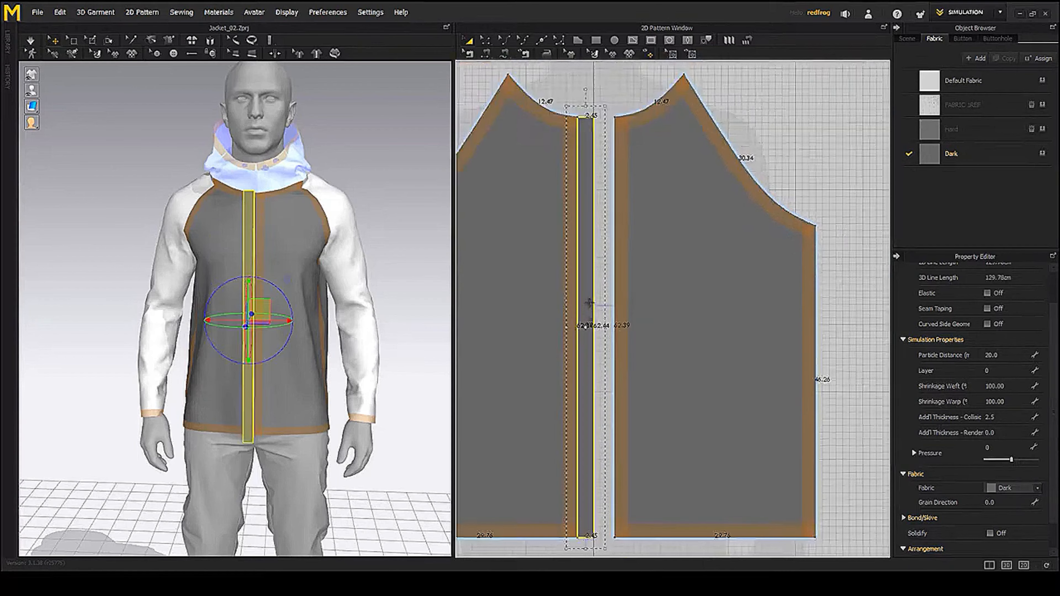
drag(589, 303, 592, 302)
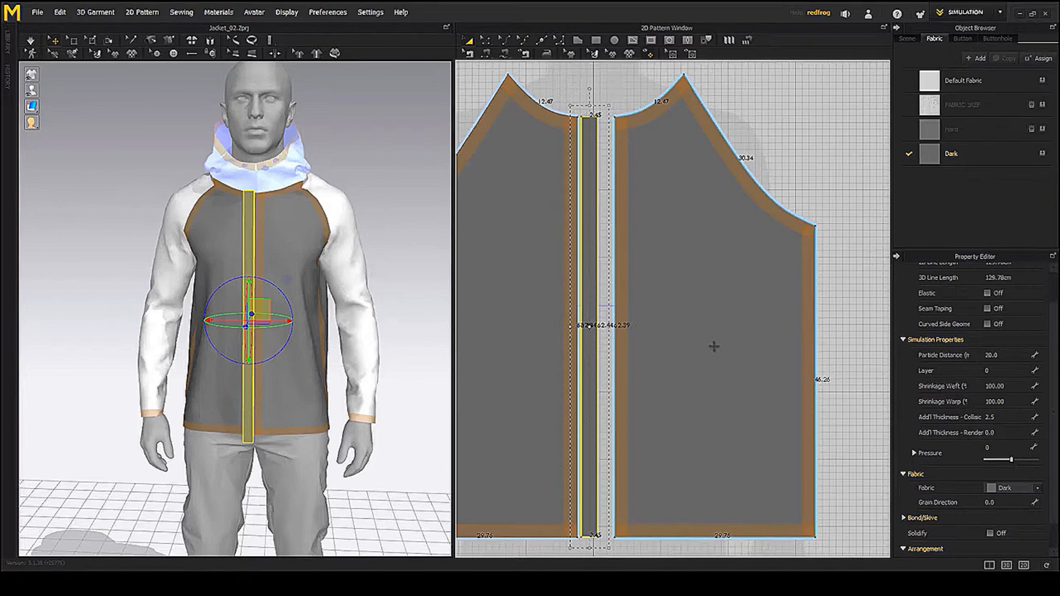
middle_drag(675, 340, 681, 329)
click(879, 391)
- Measure the front panel's centre edge alone and combined with the hood's short front edge
scroll(669, 335, up, 4)
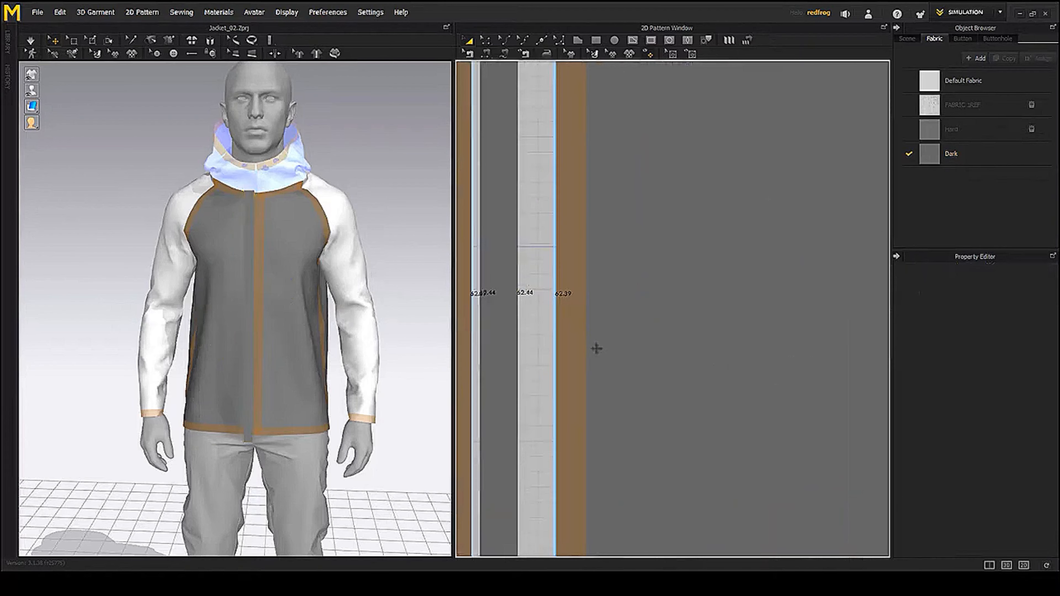
middle_drag(597, 349, 630, 349)
click(591, 304)
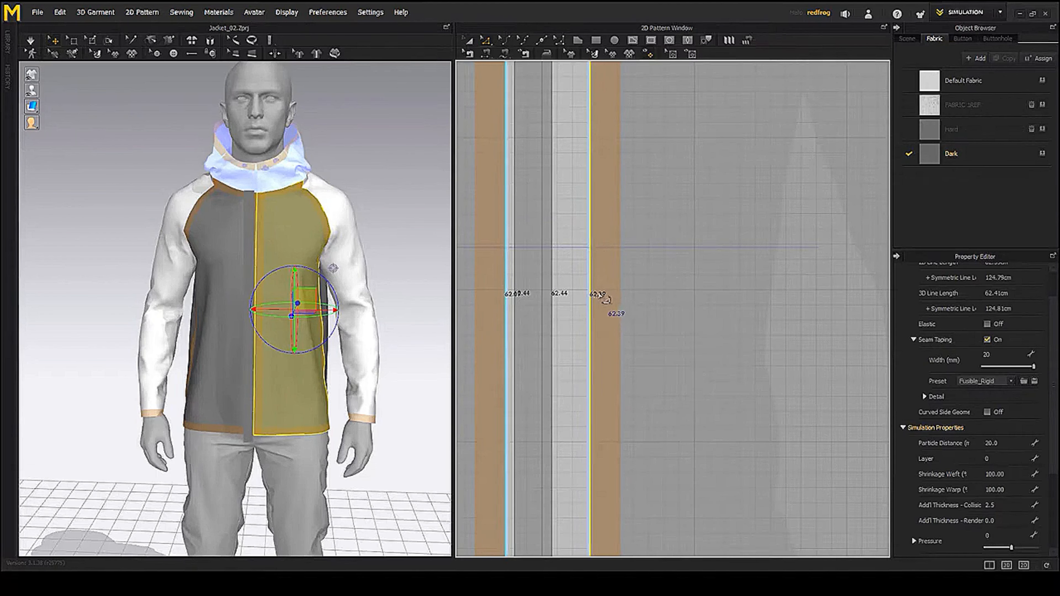
middle_drag(641, 299, 646, 357)
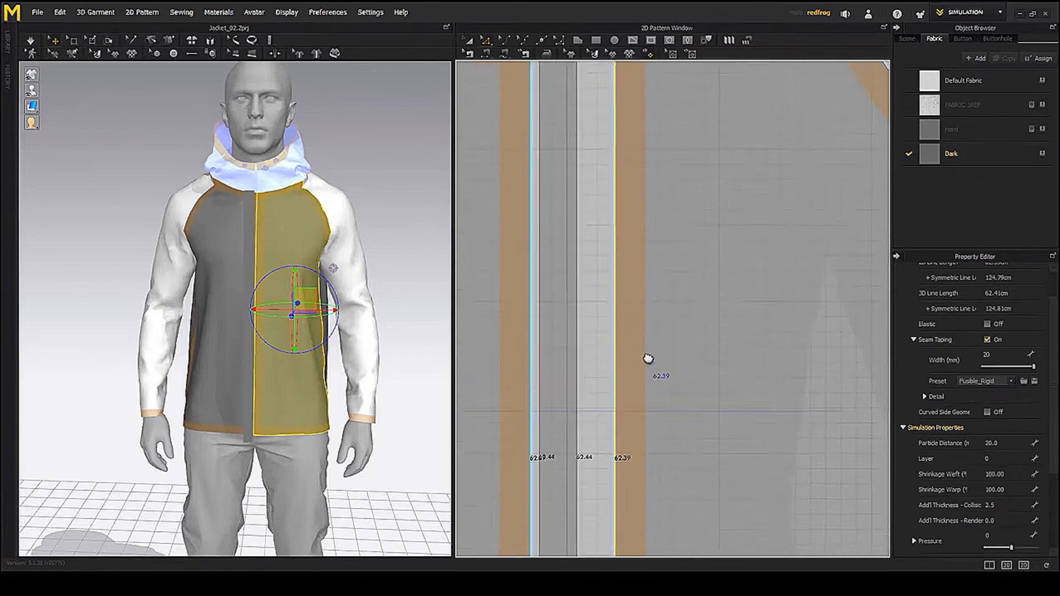
right_drag(372, 257, 240, 226)
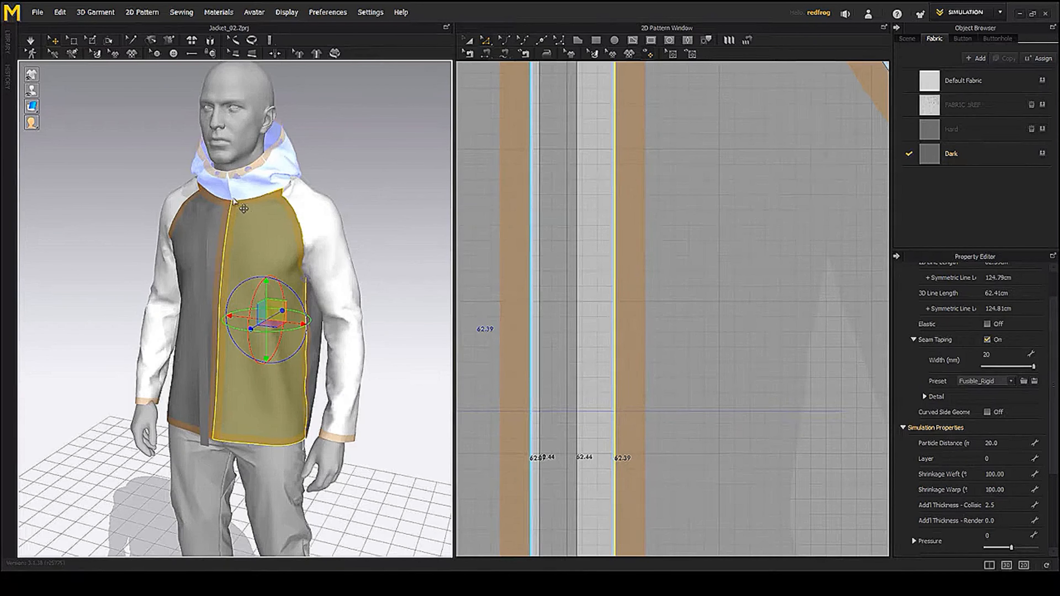
middle_drag(667, 138, 679, 306)
middle_drag(614, 155, 621, 324)
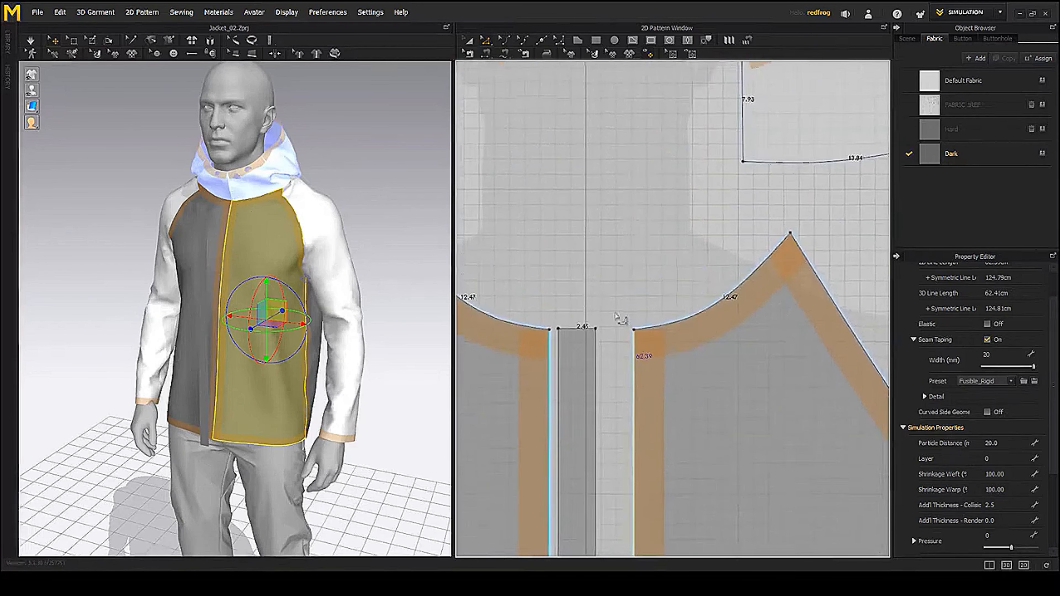
scroll(586, 244, up, 3)
middle_drag(637, 216, 613, 254)
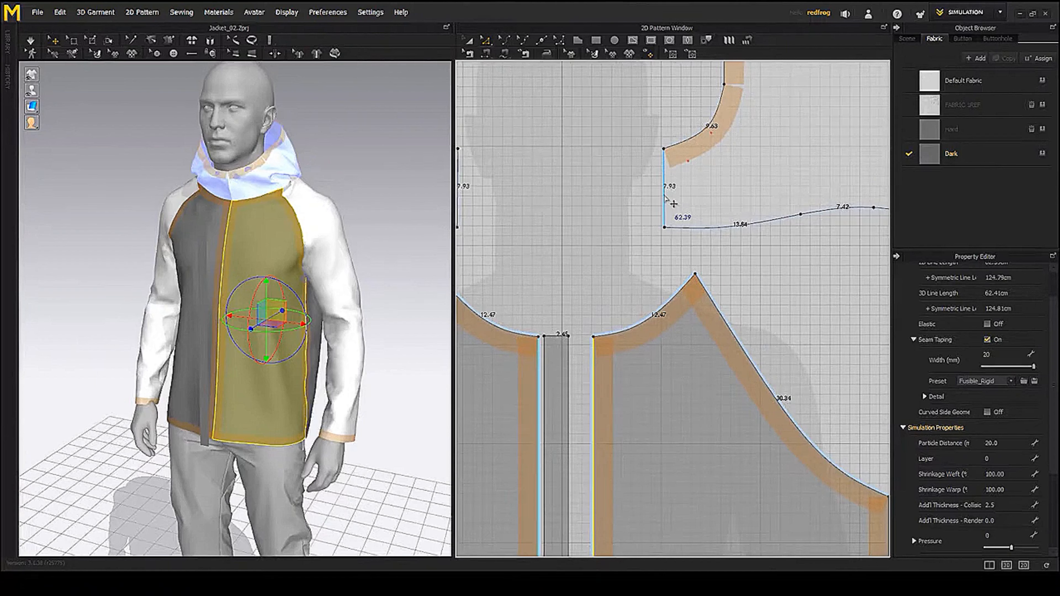
click(664, 198)
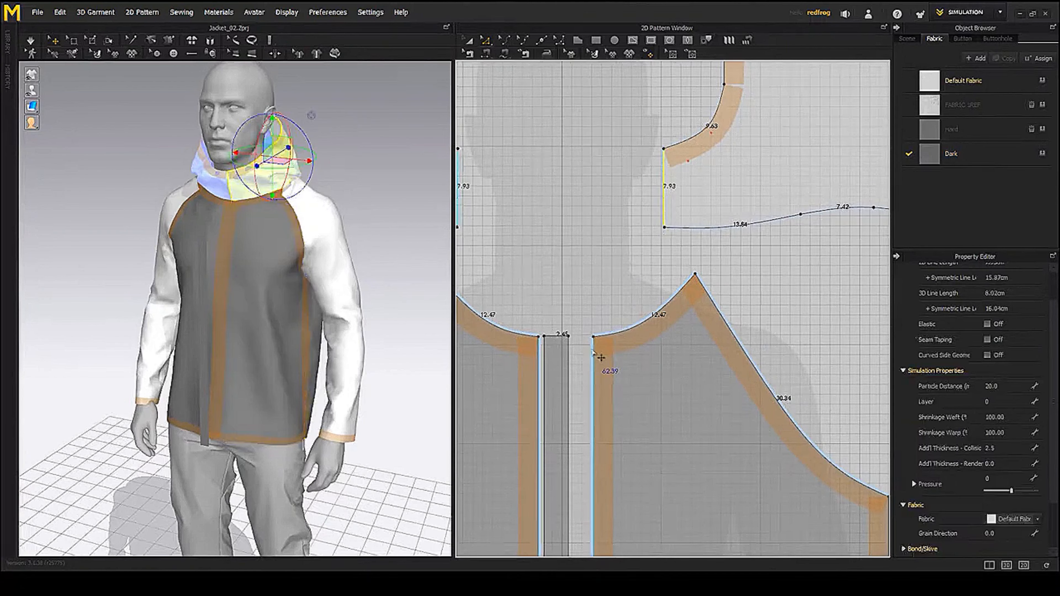
shift+click(592, 359)
scroll(991, 304, up, 2)
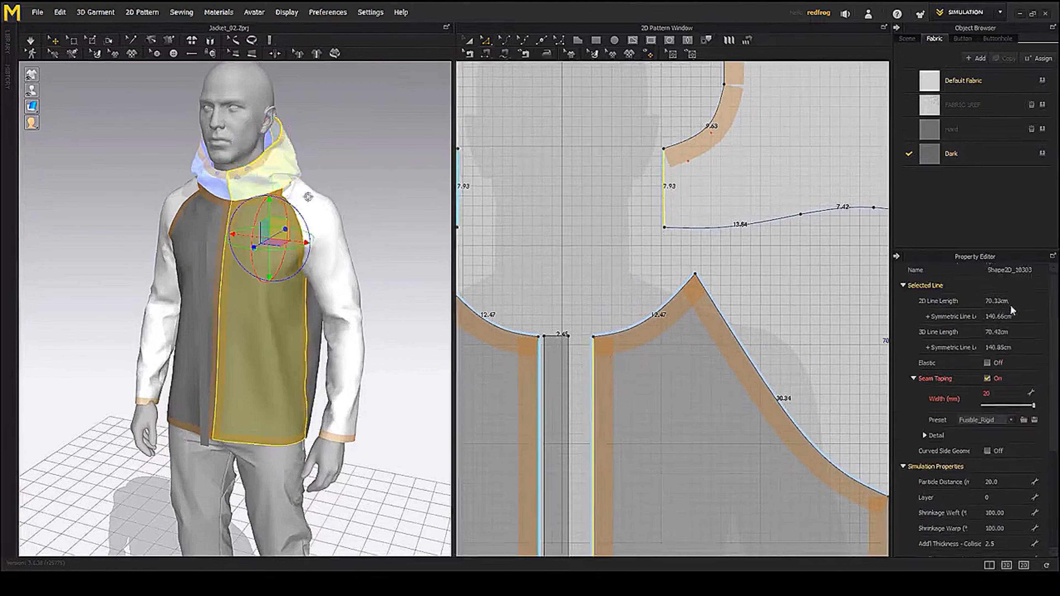
right_drag(562, 359, 572, 241)
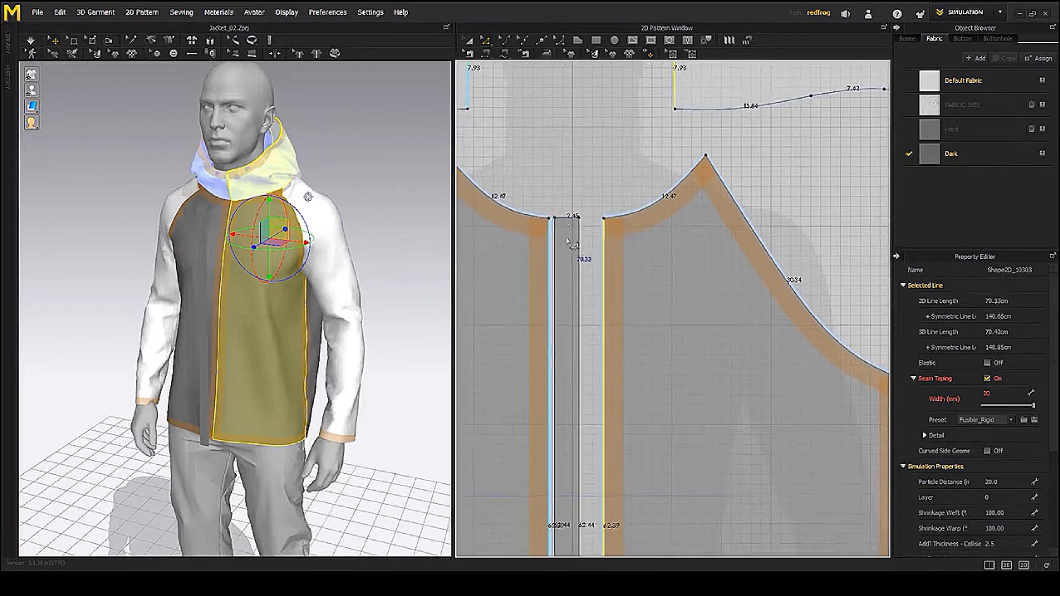
- Raise the strip's top edge above the neckline, making its long edges about 67.41 cm
key(Escape)
click(579, 242)
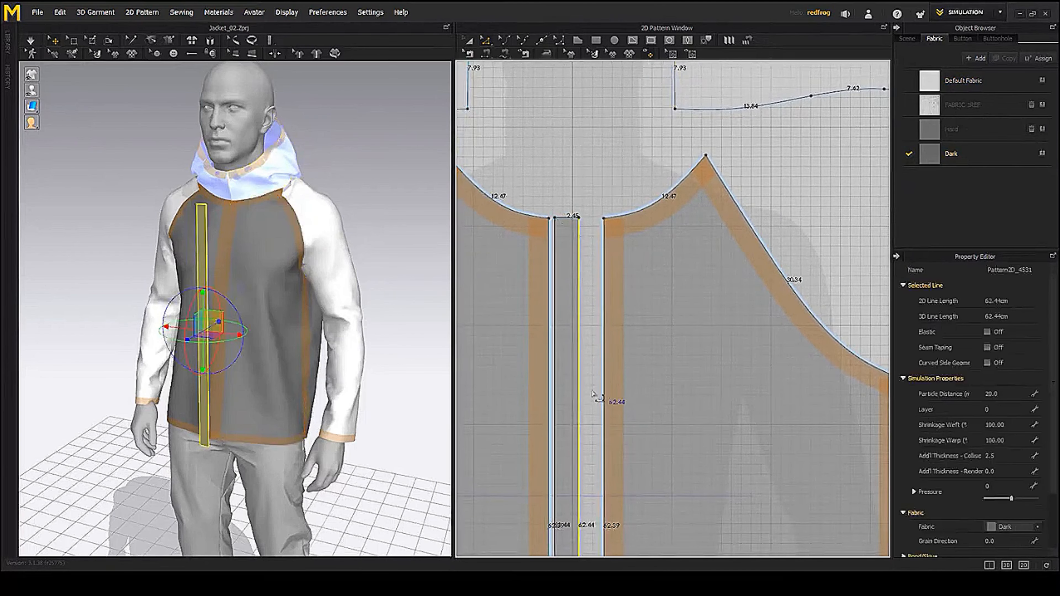
middle_drag(586, 384, 582, 109)
middle_drag(582, 413, 573, 464)
middle_drag(597, 281, 596, 465)
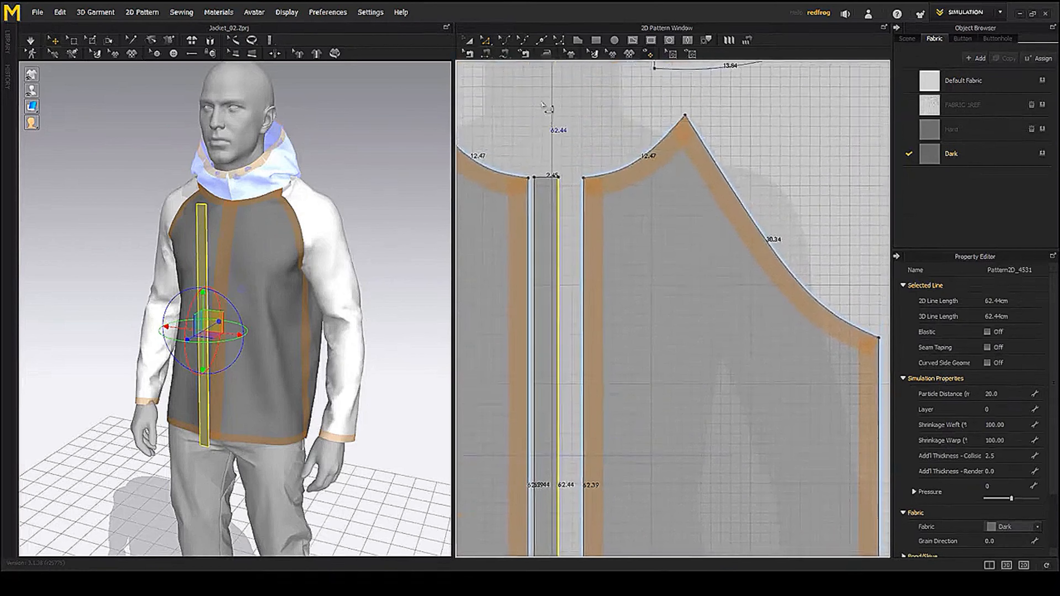
click(549, 138)
click(551, 178)
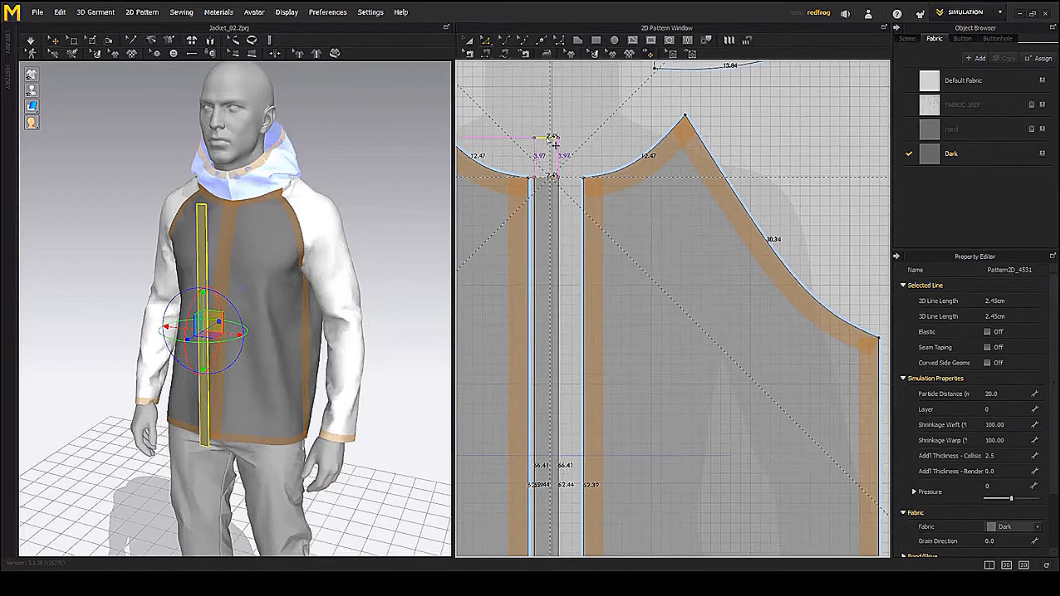
middle_drag(601, 280, 598, 255)
drag(542, 114, 546, 103)
middle_drag(595, 125, 603, 192)
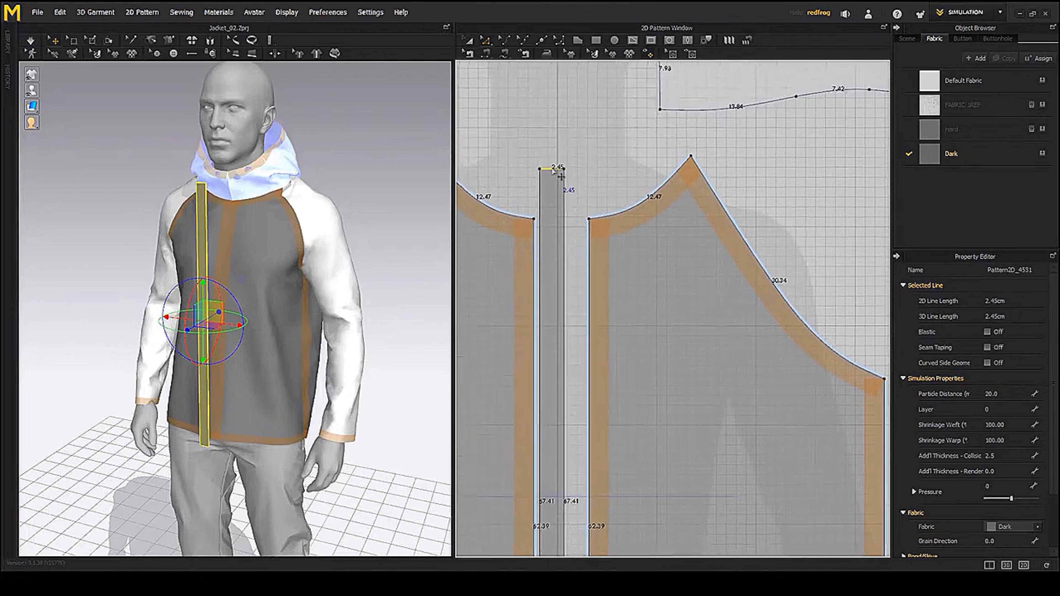
- Extend the strip's top edge further upward, making its long edges about 70.43 cm
drag(557, 169, 558, 156)
middle_drag(612, 288, 615, 298)
mouse_move(554, 165)
mouse_down()
mouse_move(558, 126)
mouse_move(557, 149)
mouse_up()
middle_drag(619, 205, 612, 295)
scroll(601, 230, down, 5)
scroll(600, 227, up, 5)
- Assign Default Fabric to the strip and move it closer to the jacket front in the 3D view
click(541, 262)
click(204, 234)
right_drag(250, 288, 328, 287)
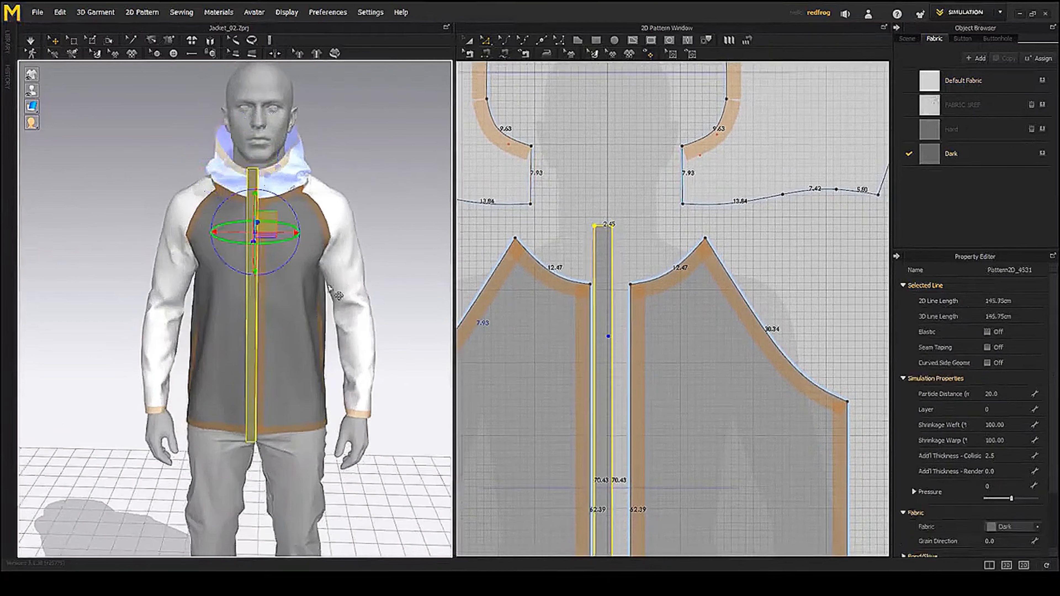
click(1014, 526)
click(1014, 493)
right_drag(255, 375, 338, 256)
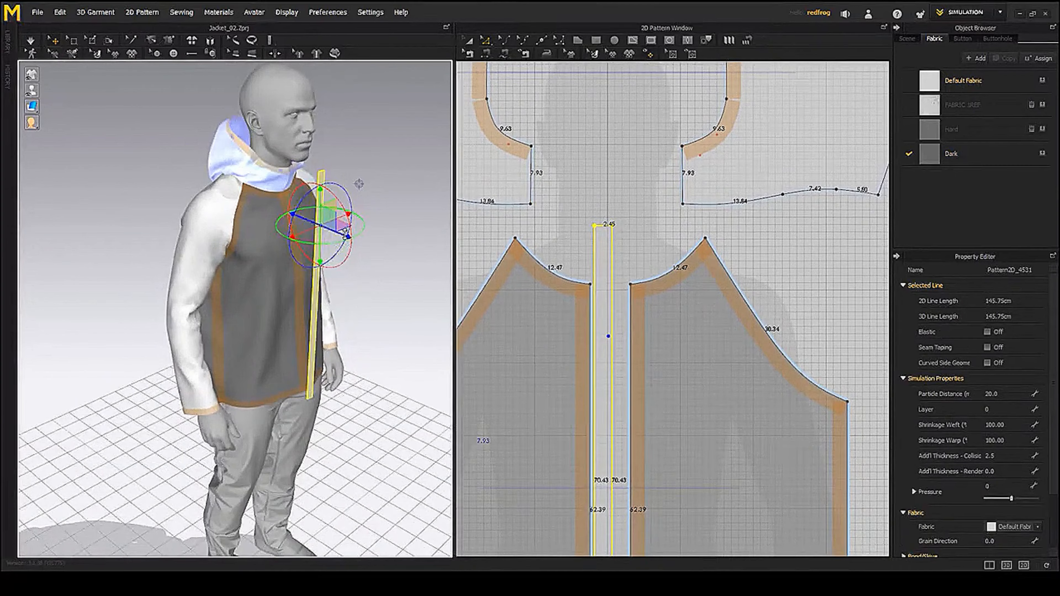
drag(346, 233, 337, 230)
right_drag(337, 231, 263, 204)
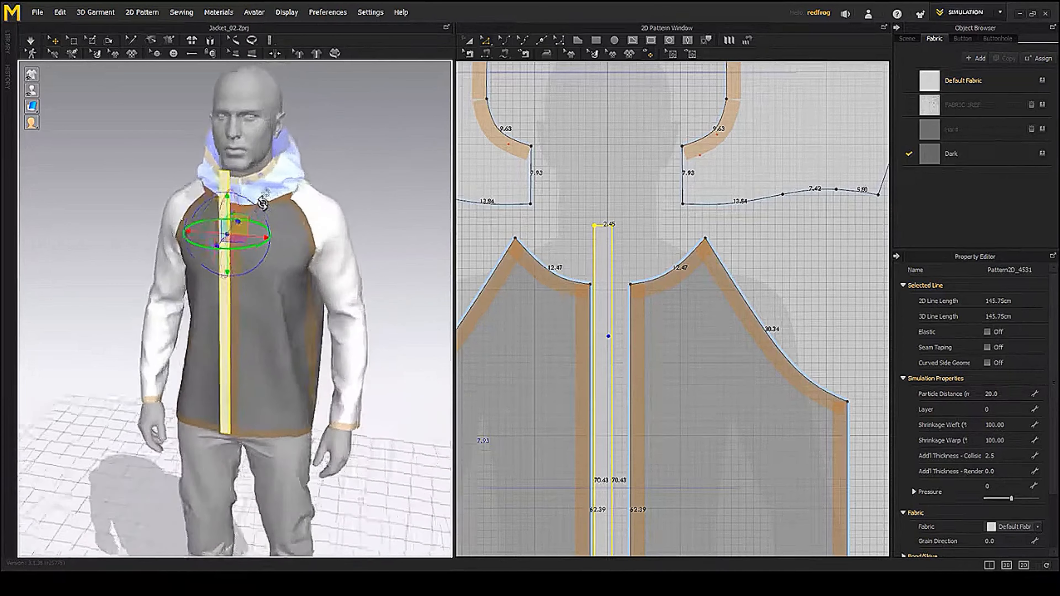
- Split the strip's long edge beside the adjacent front panel 7.93 cm from its top, matching the length of the hood's short front edge
middle_drag(595, 225, 620, 268)
click(556, 217)
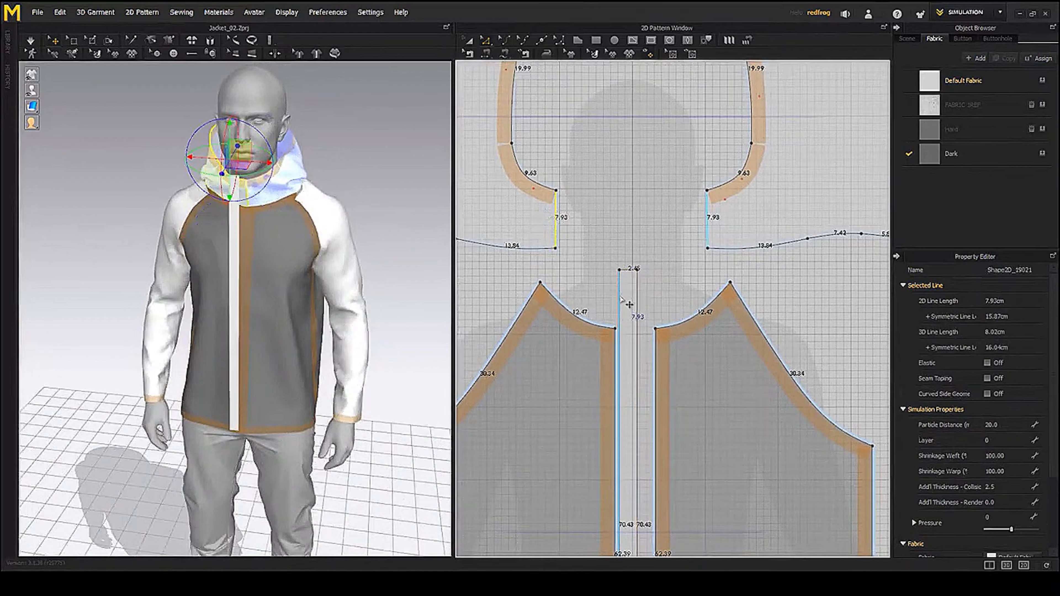
click(619, 300)
right_click(619, 300)
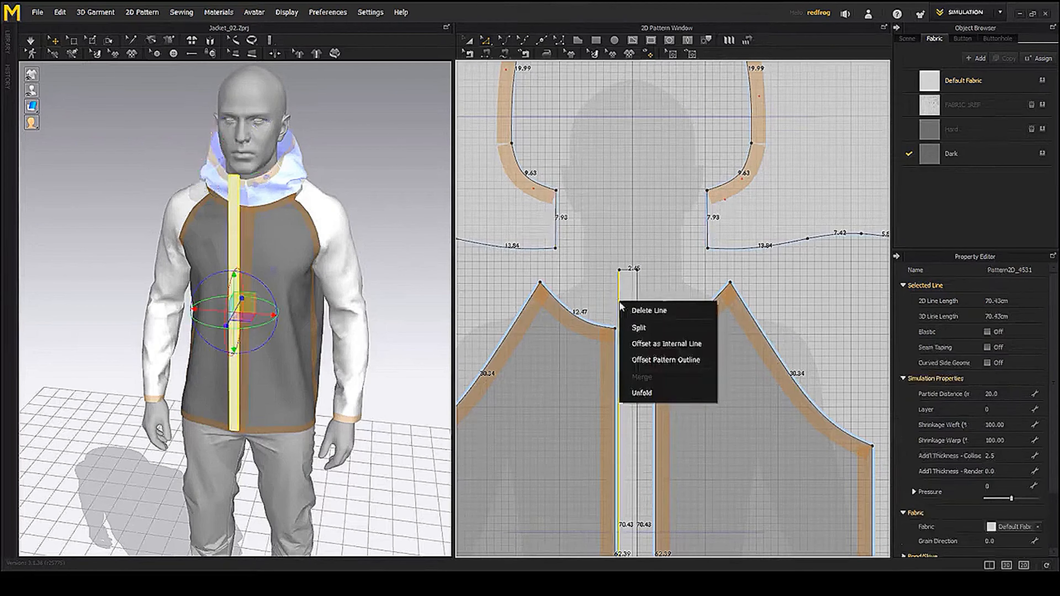
click(642, 329)
drag(510, 161, 749, 163)
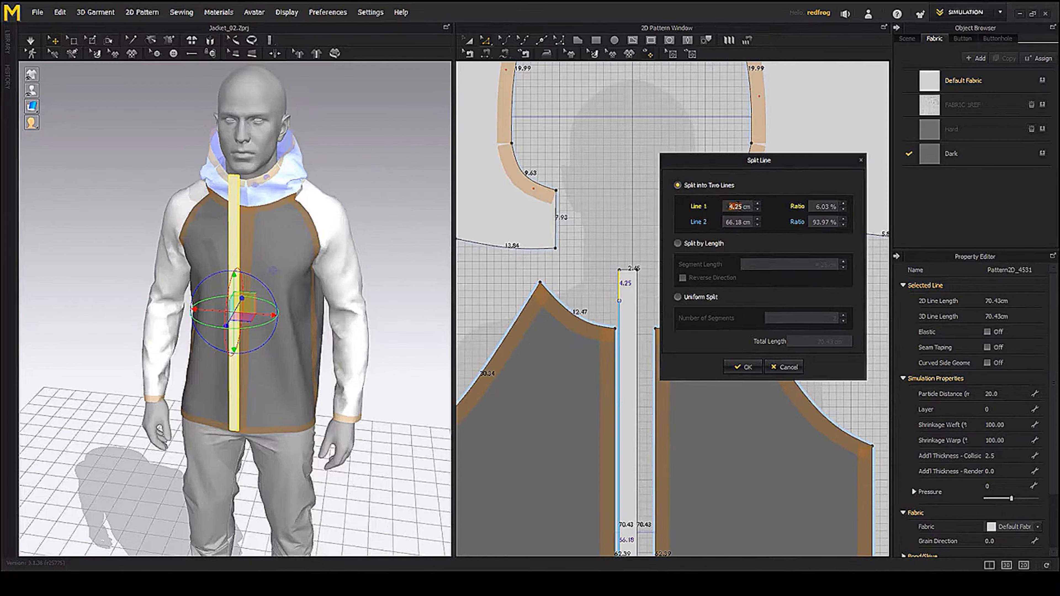
double_click(735, 206)
text(7)
key(Return)
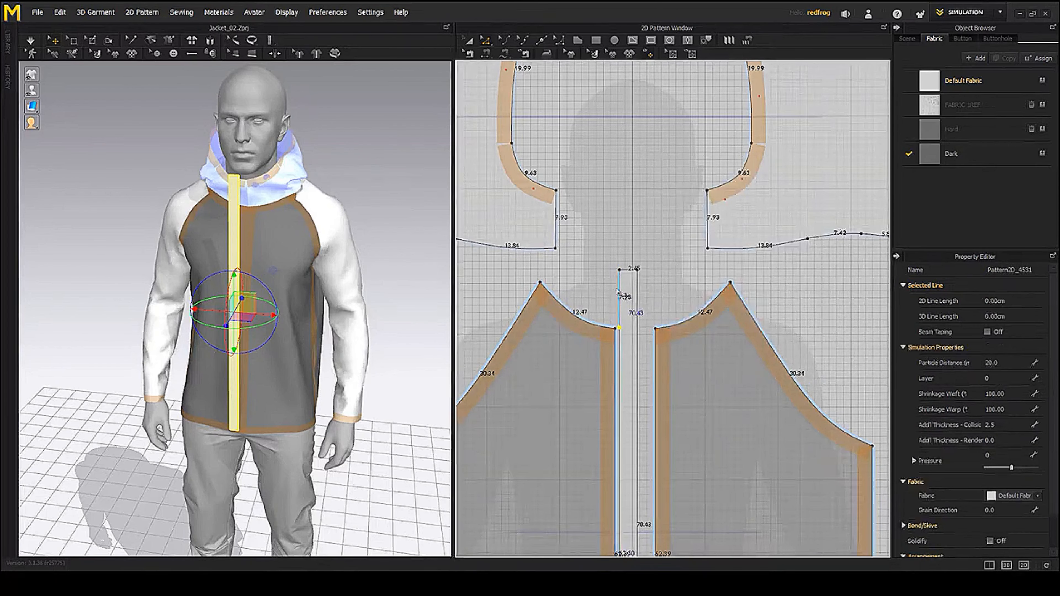
- Select the strip's short upper edge segment together with the hood's short front edge to compare their lengths
click(621, 296)
shift+click(555, 226)
mouse_move(276, 251)
right_down()
mouse_move(379, 251)
mouse_move(279, 251)
right_up()
middle_drag(624, 295, 612, 243)
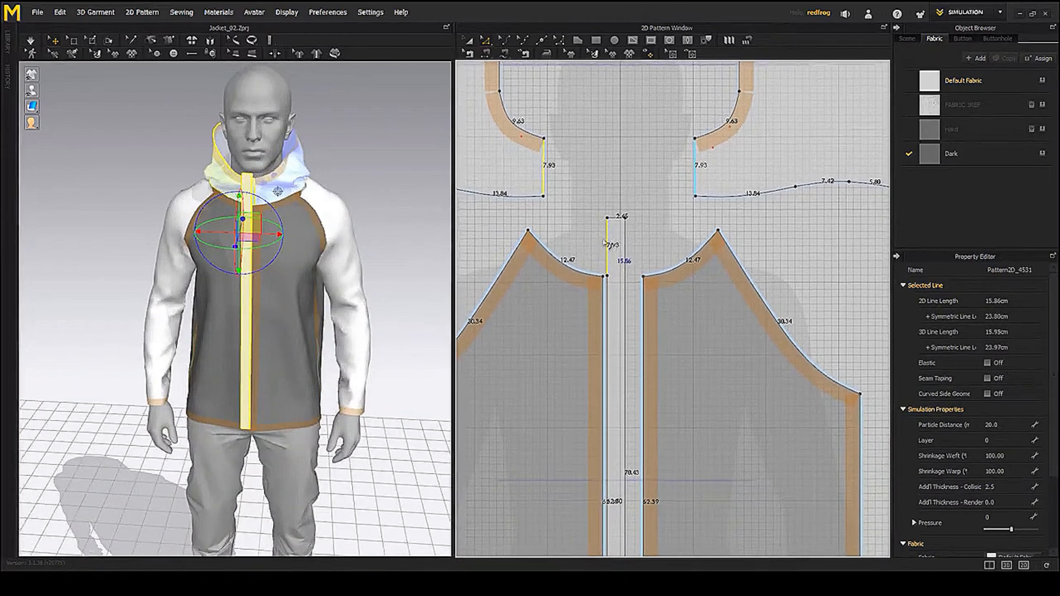
right_drag(343, 260, 337, 262)
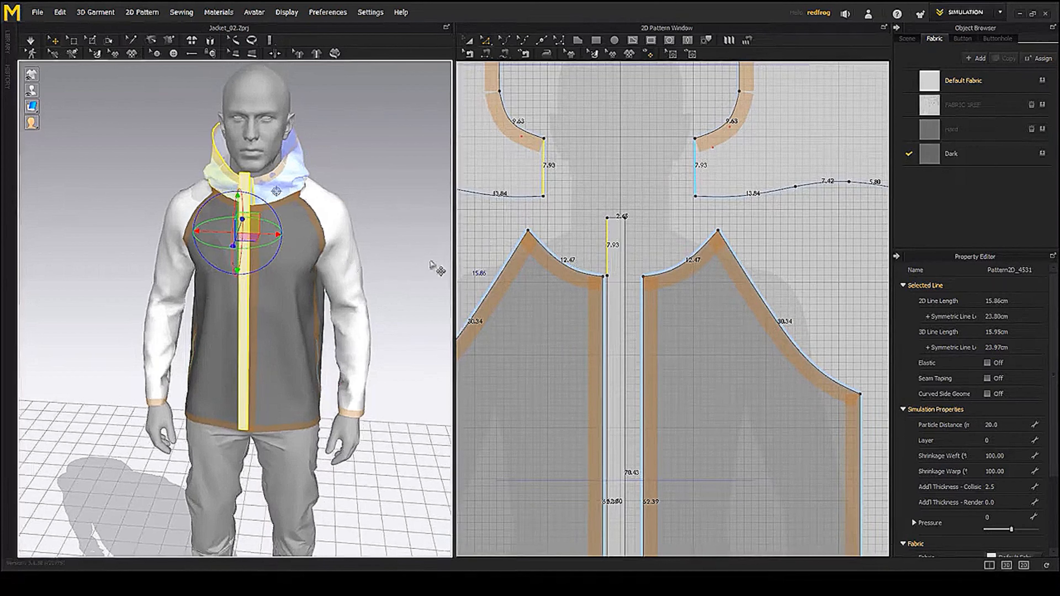
- Move the strip sideways in the 2D pattern so it overlaps the centre-front edge of the adjacent front panel
click(468, 40)
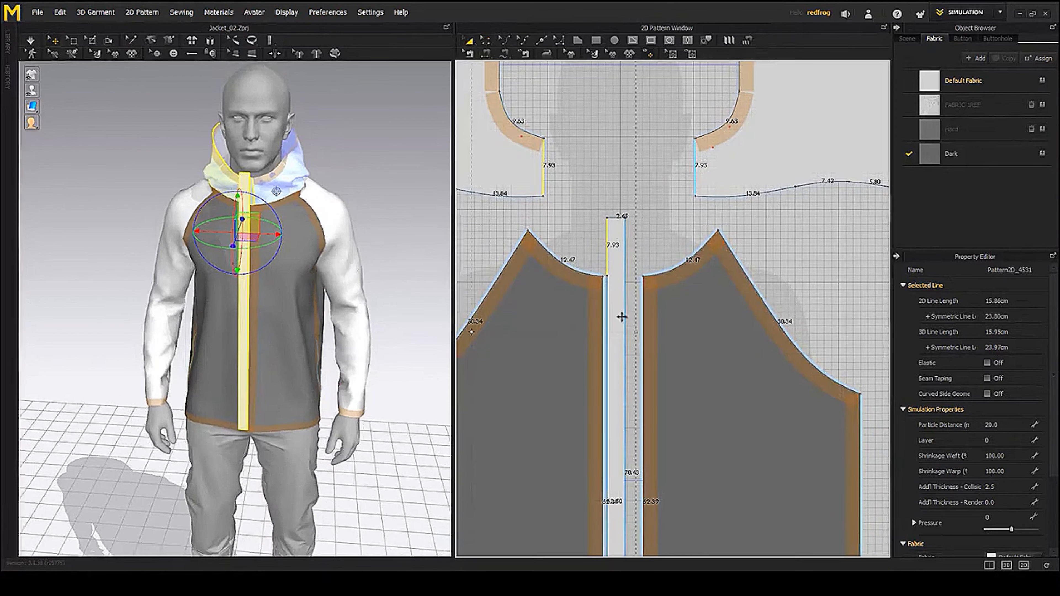
drag(618, 313, 578, 314)
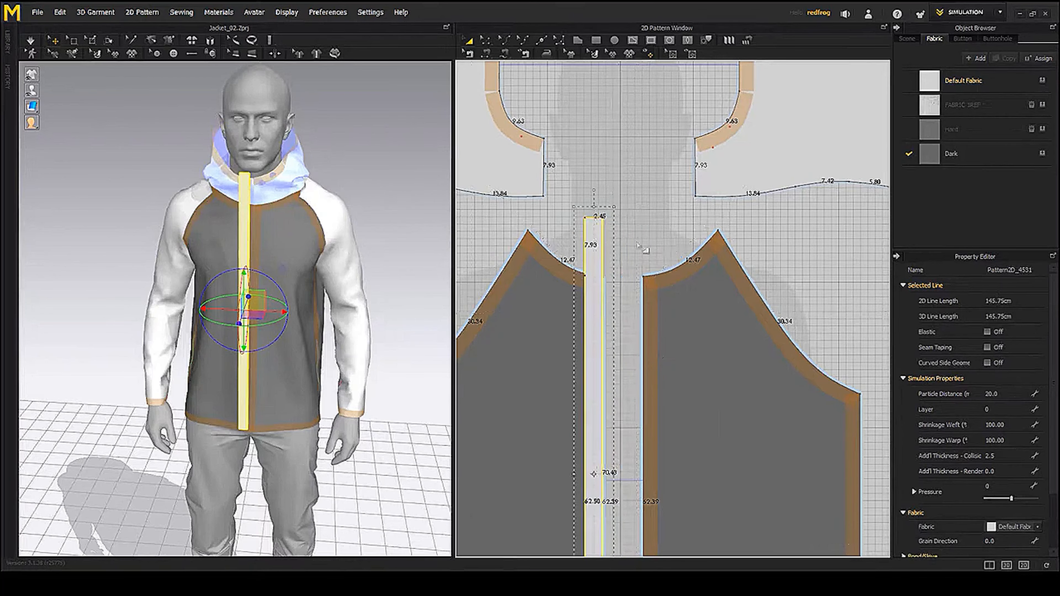
middle_drag(611, 275, 612, 256)
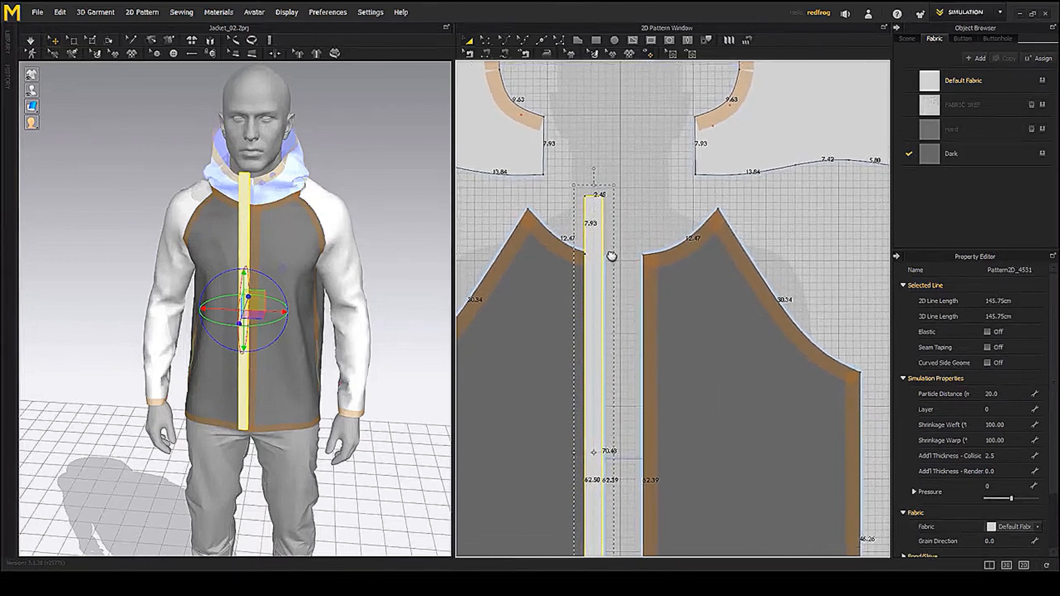
click(630, 225)
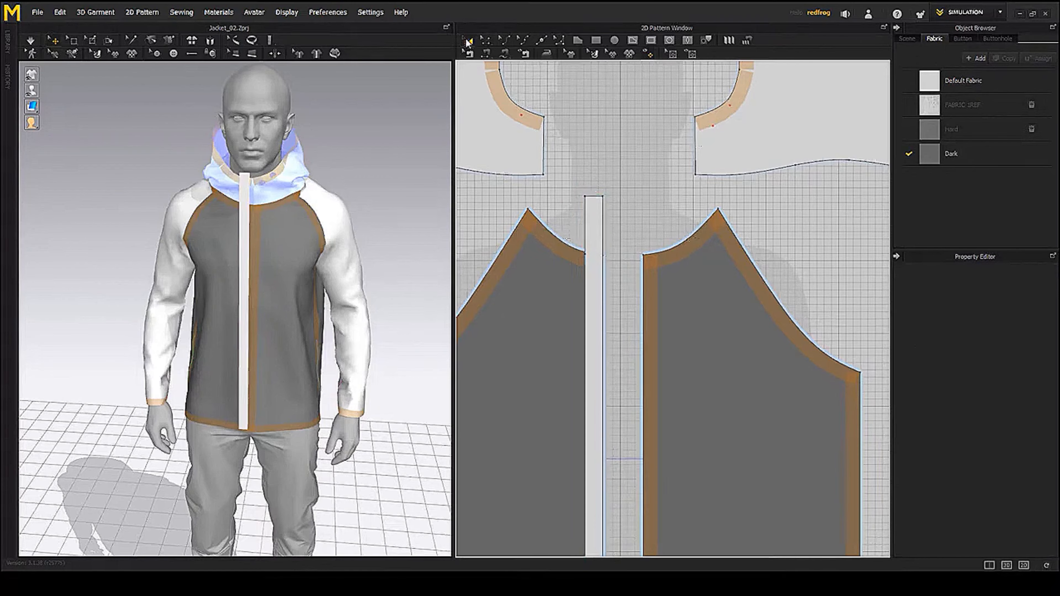
- Unfold the strip about its unsplit long edge to double its width
key(z)
click(602, 214)
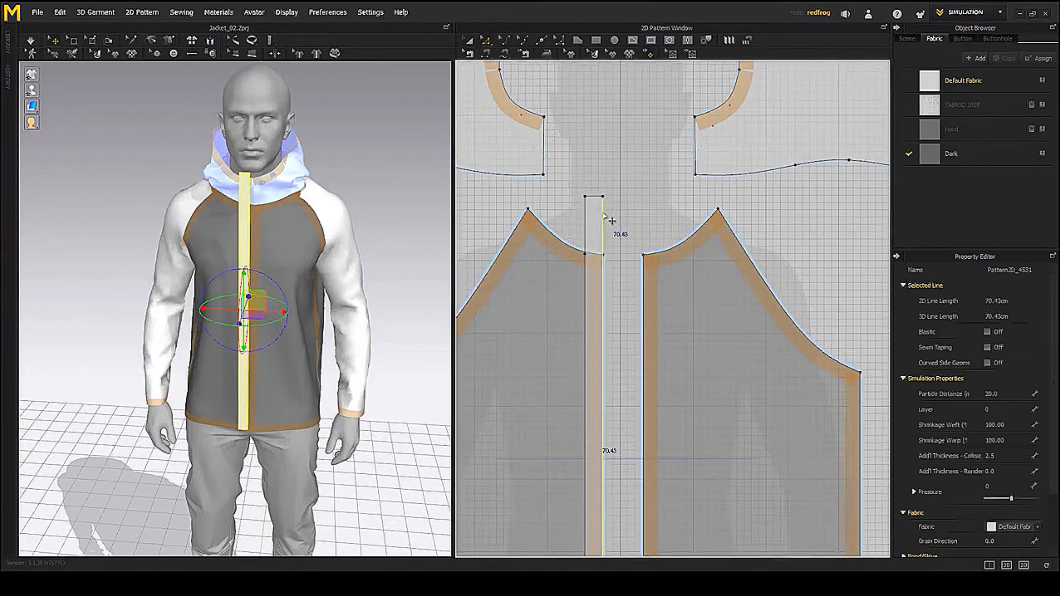
right_click(603, 213)
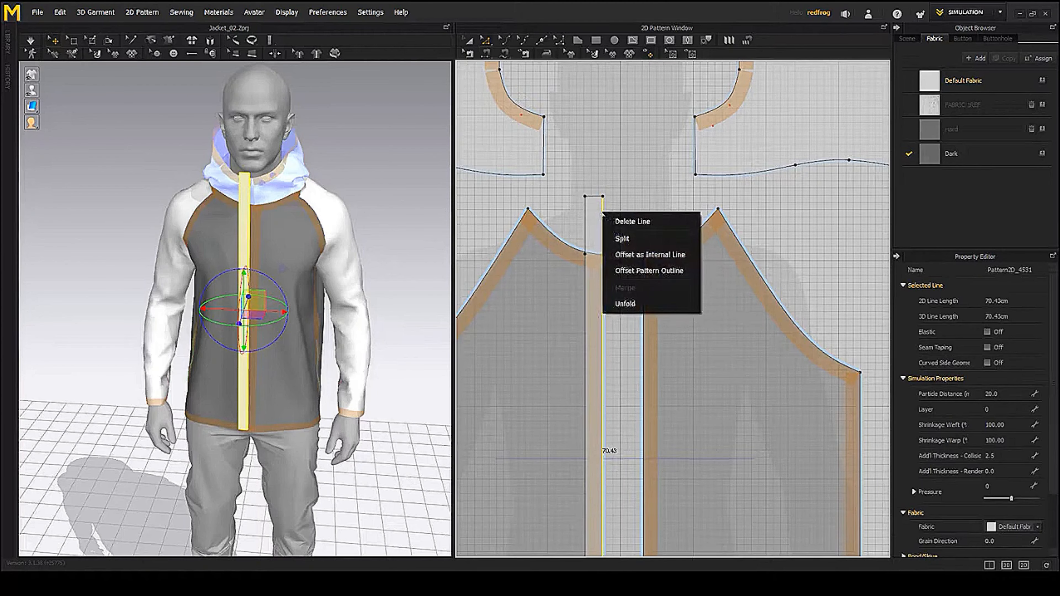
click(627, 305)
right_drag(285, 244, 246, 240)
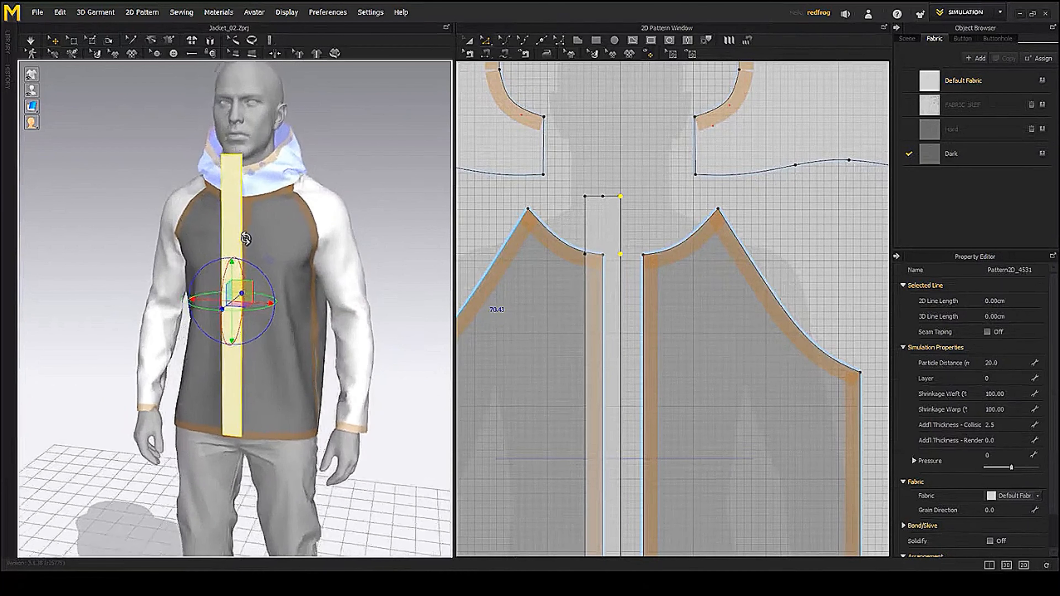
middle_drag(687, 244, 683, 187)
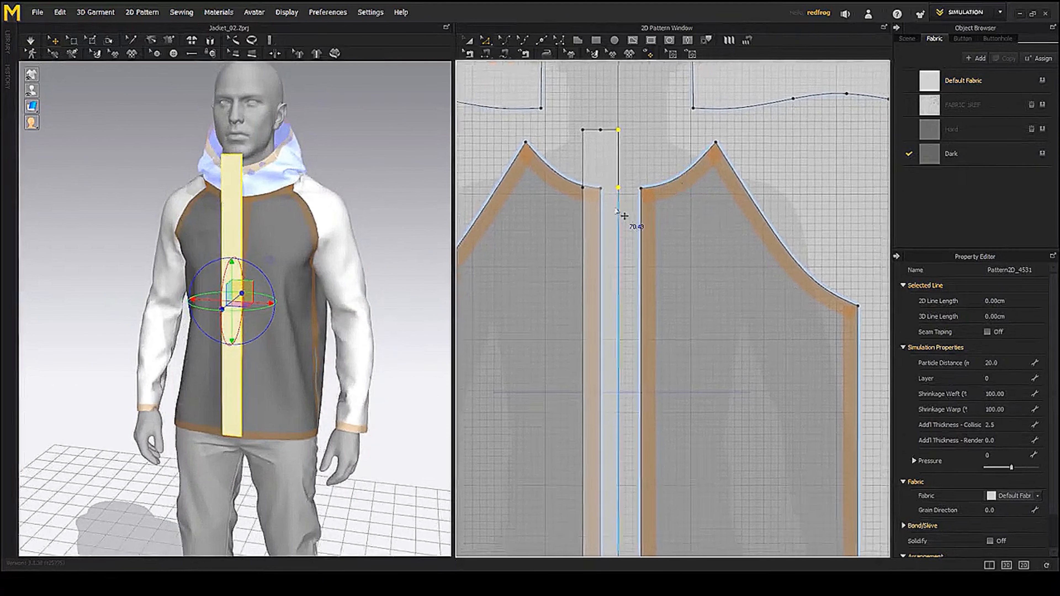
- Move the unfolded strip sideways in the 2D pattern onto the opposite front panel, clearing the centre-front gap
click(467, 41)
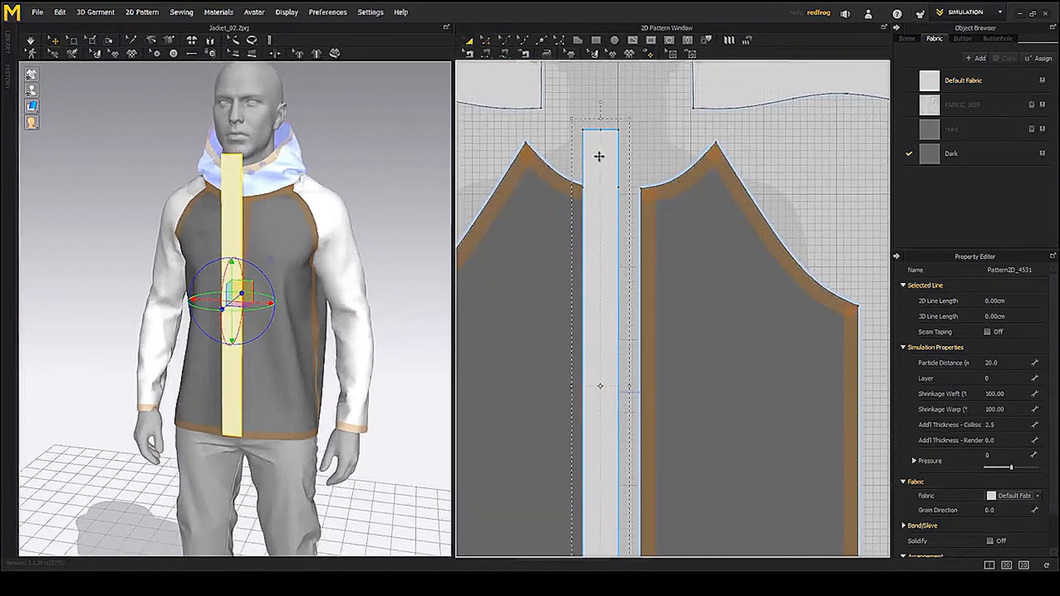
click(603, 158)
drag(603, 159, 599, 158)
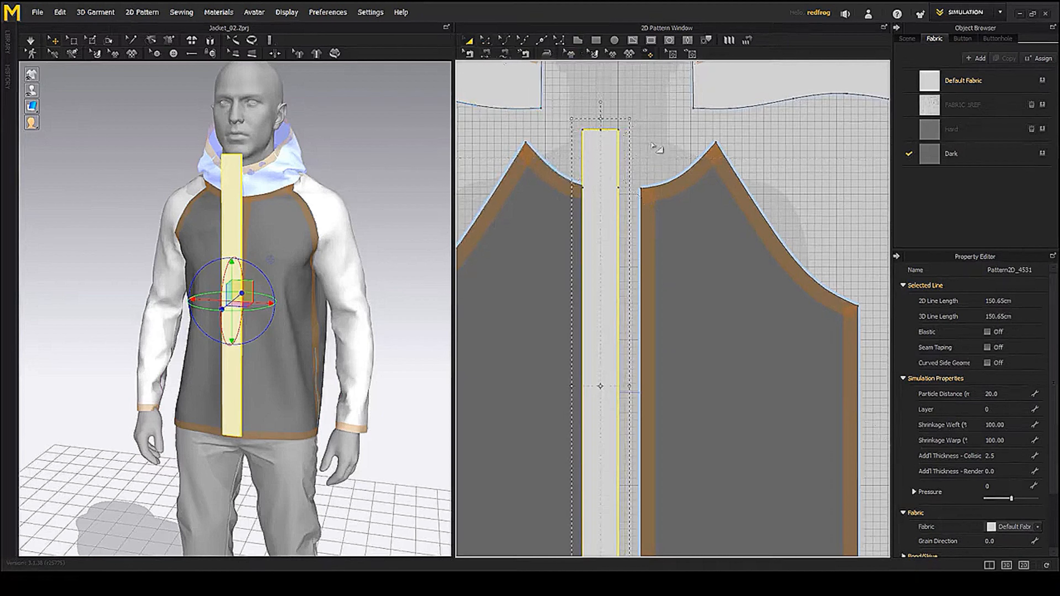
click(656, 148)
drag(603, 166, 621, 166)
middle_drag(688, 133, 684, 162)
drag(621, 182, 669, 182)
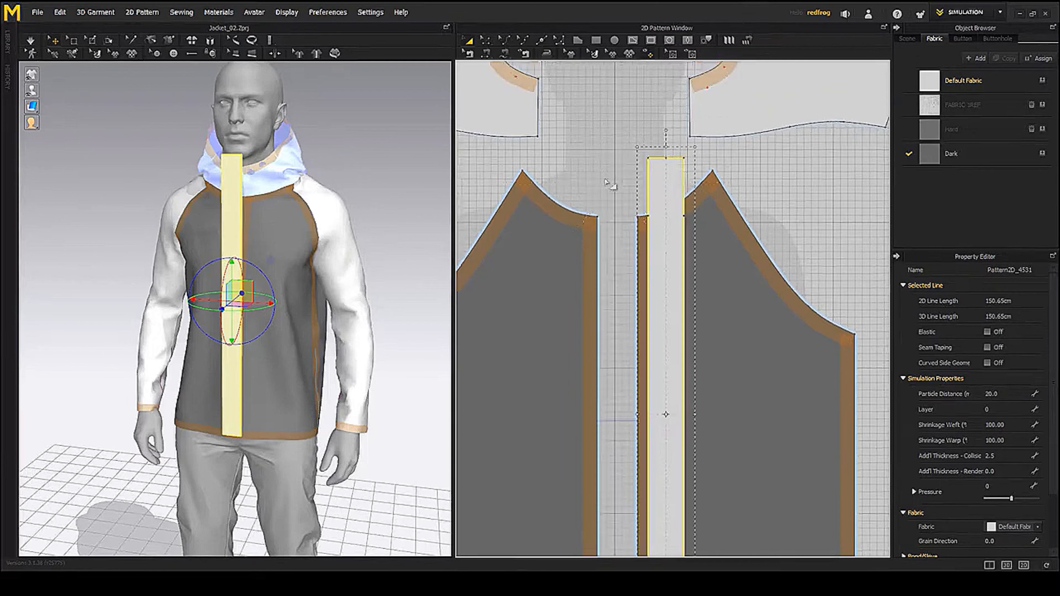
- Split the front panel's neckline edge 2.45 cm from its centre-front corner, matching half the strip's top width
scroll(649, 226, up, 4)
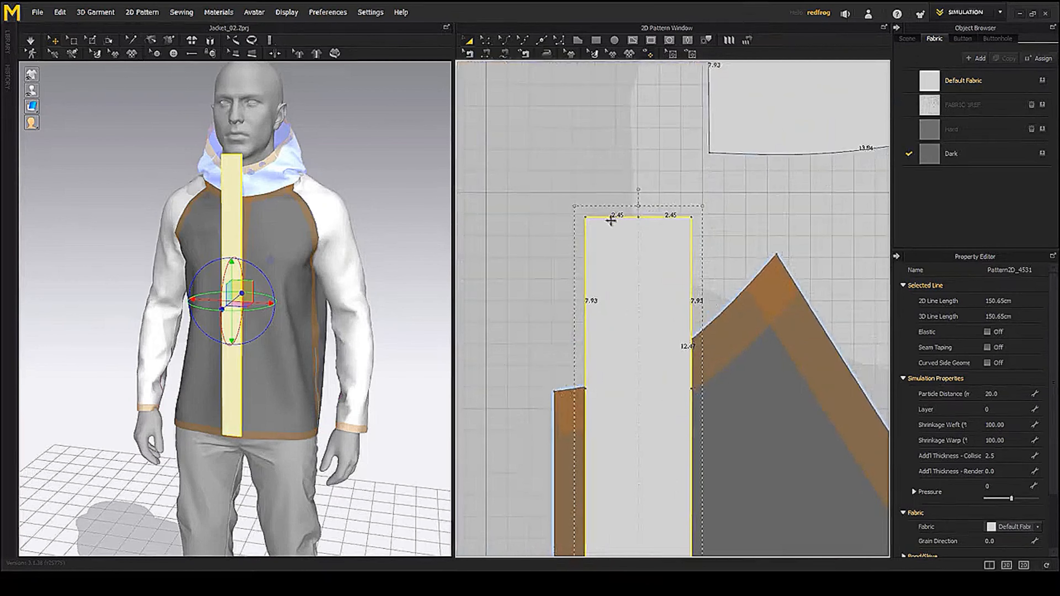
middle_drag(604, 324, 704, 248)
middle_drag(568, 319, 615, 262)
click(582, 224)
scroll(568, 257, down, 3)
middle_drag(617, 302, 648, 264)
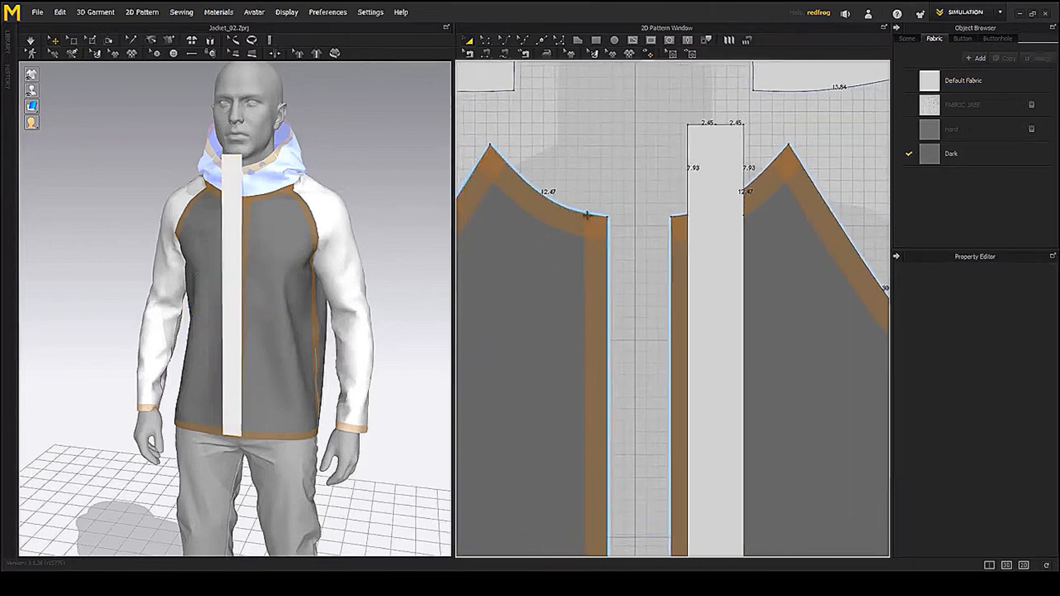
click(541, 40)
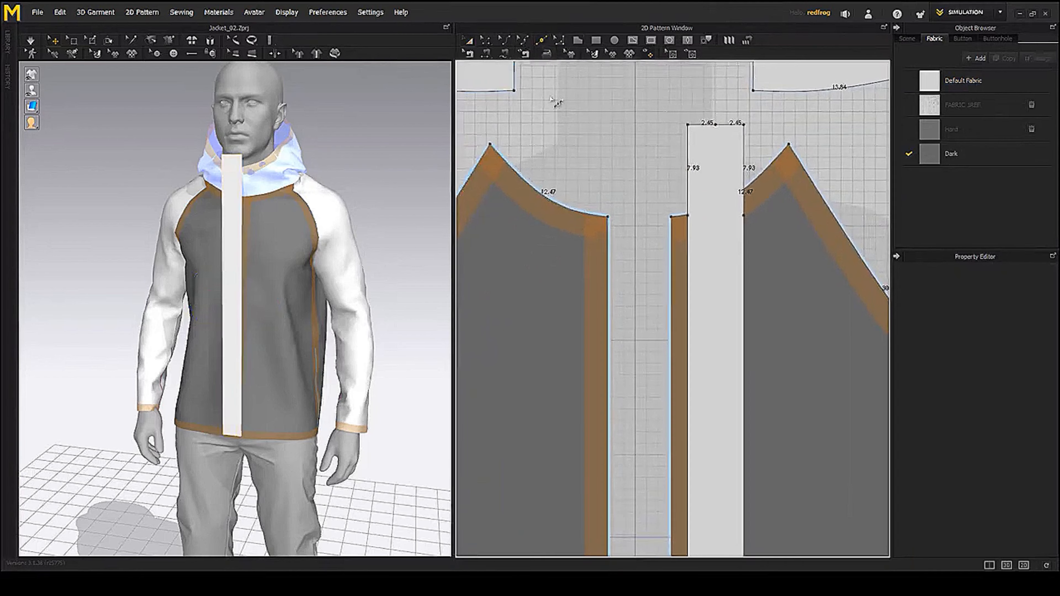
right_click(583, 212)
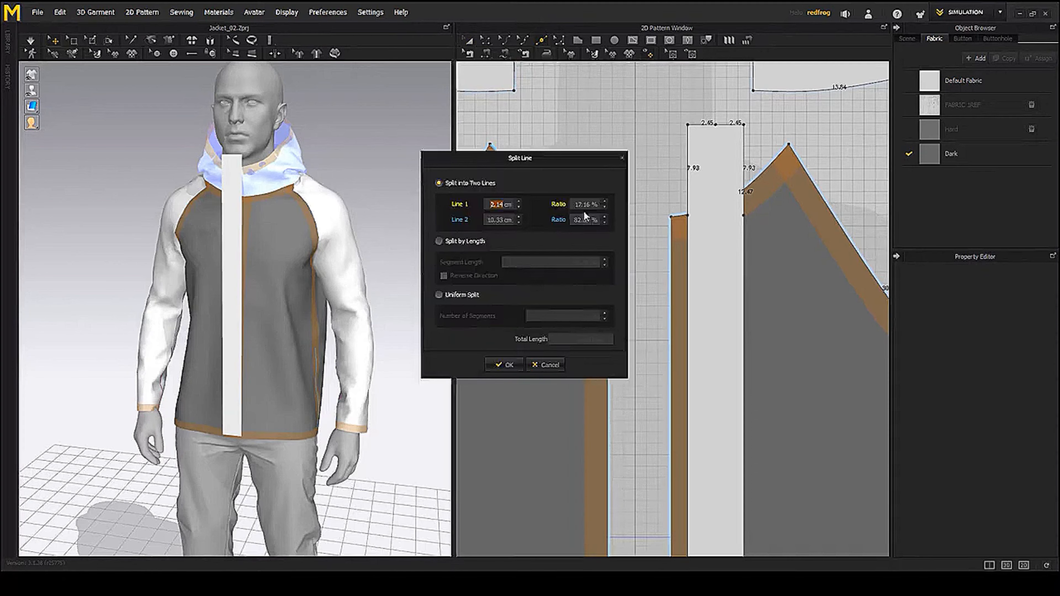
drag(557, 179, 830, 213)
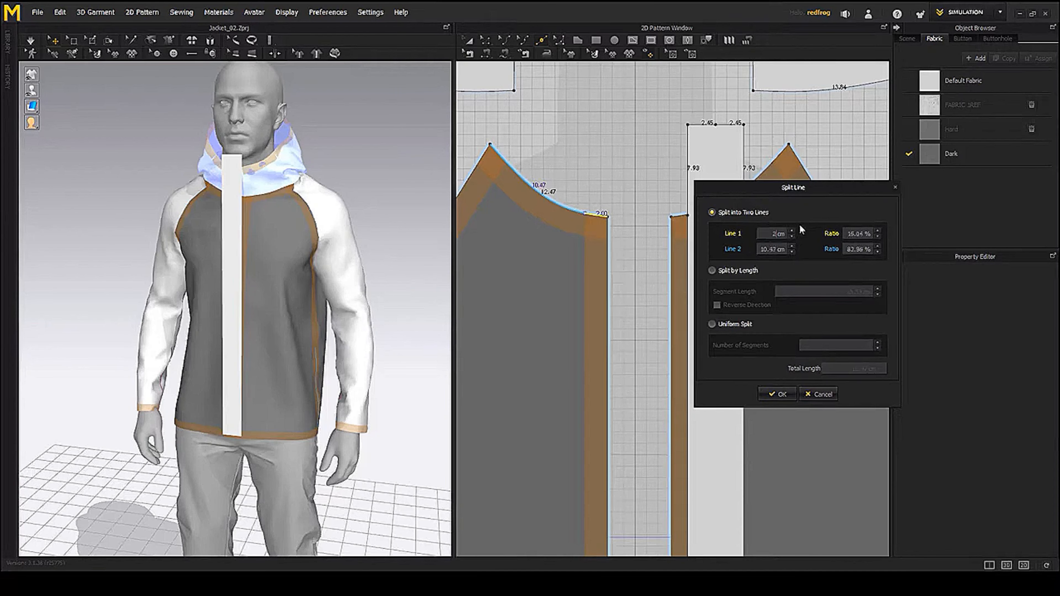
text(.45)
key(Return)
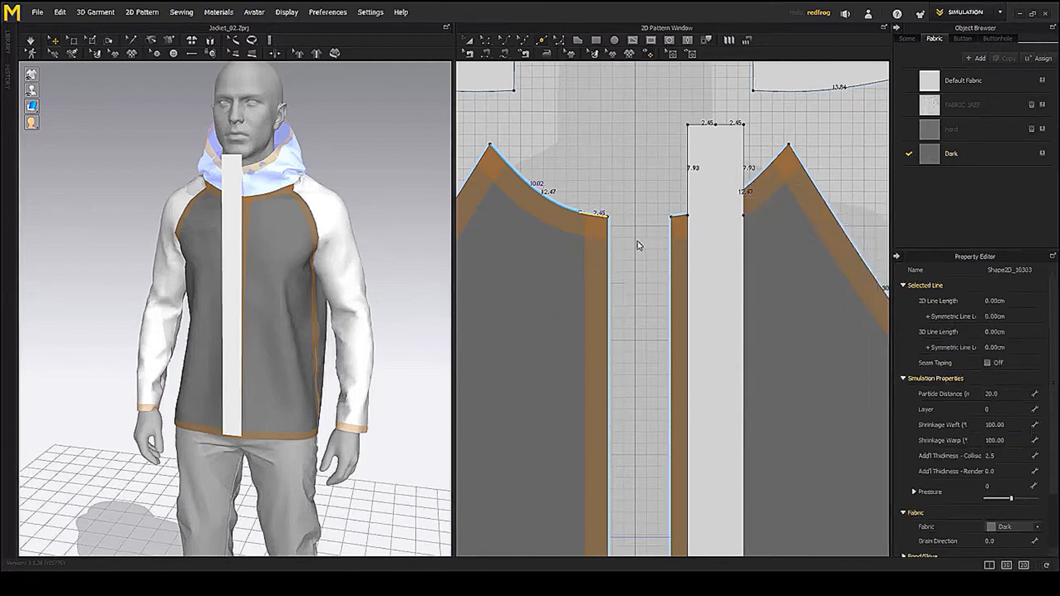
- Split the hood's curved face-opening edge 2.45 cm from its front corner
scroll(634, 311, down, 3)
middle_drag(630, 388, 620, 173)
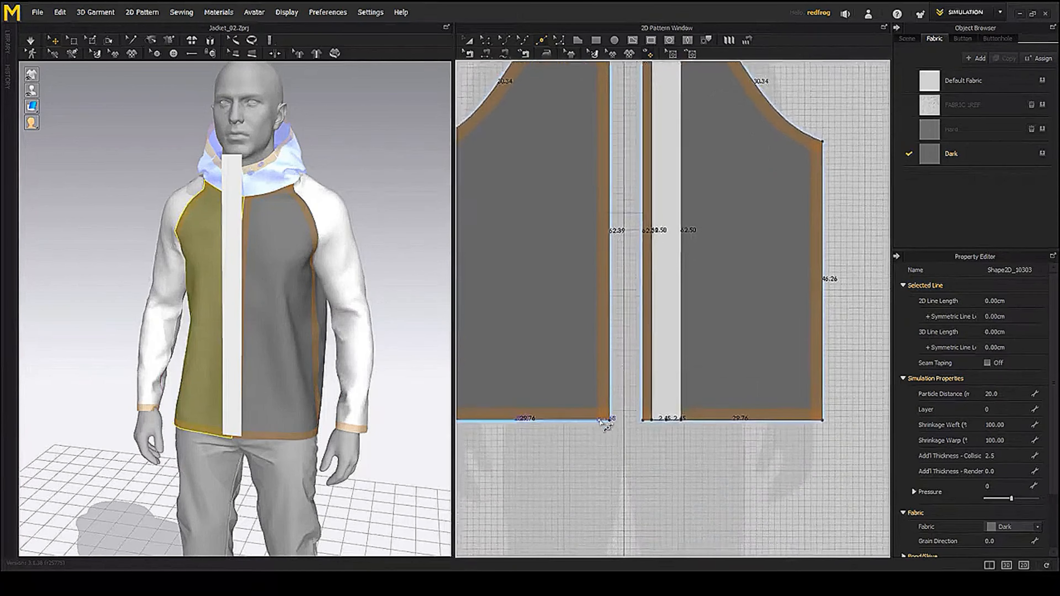
middle_drag(613, 255, 594, 347)
middle_drag(598, 272, 606, 414)
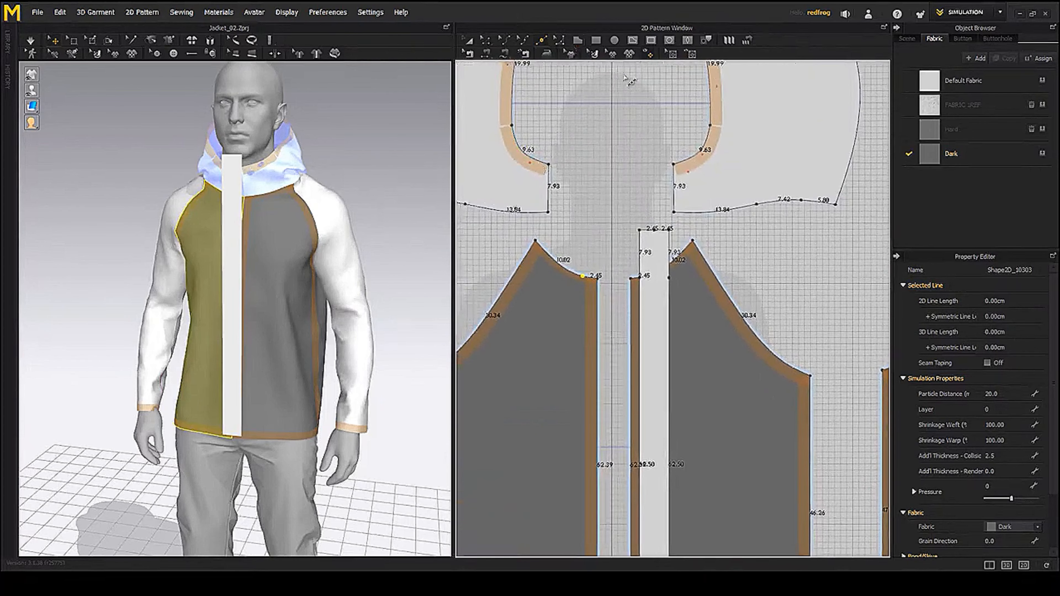
right_click(536, 163)
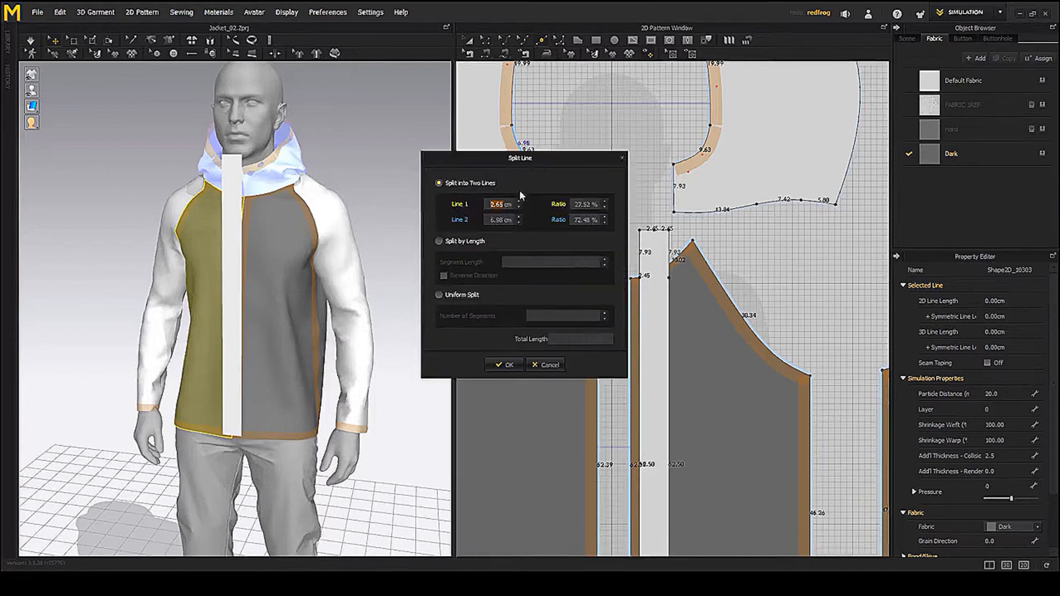
text(2.45)
key(Return)
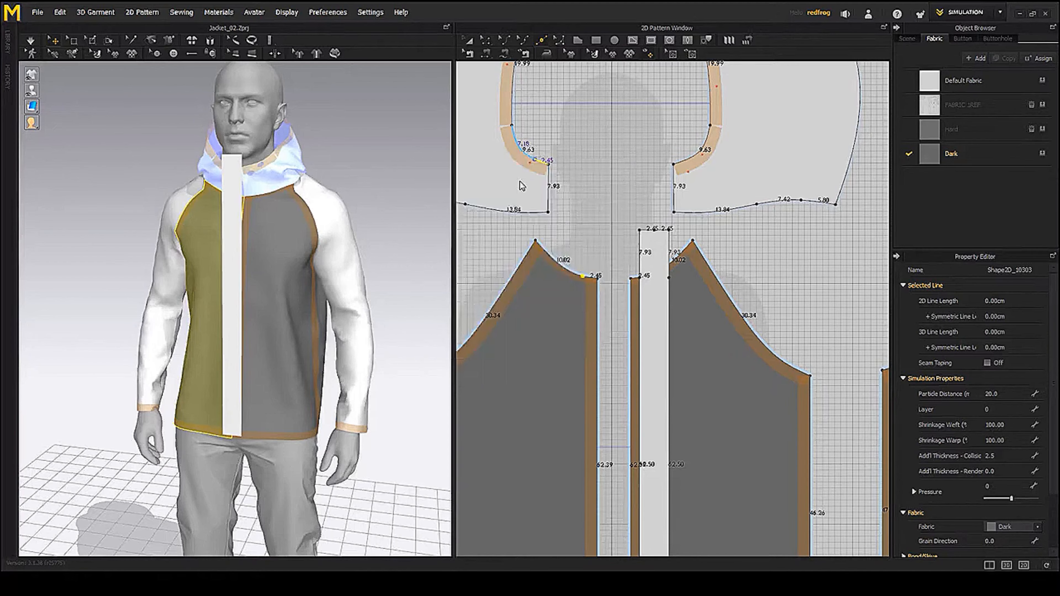
- Turn off Snap to Grid and draw a vertical internal line about 8.86 cm long from the hood's new split point to its neck edge
click(633, 40)
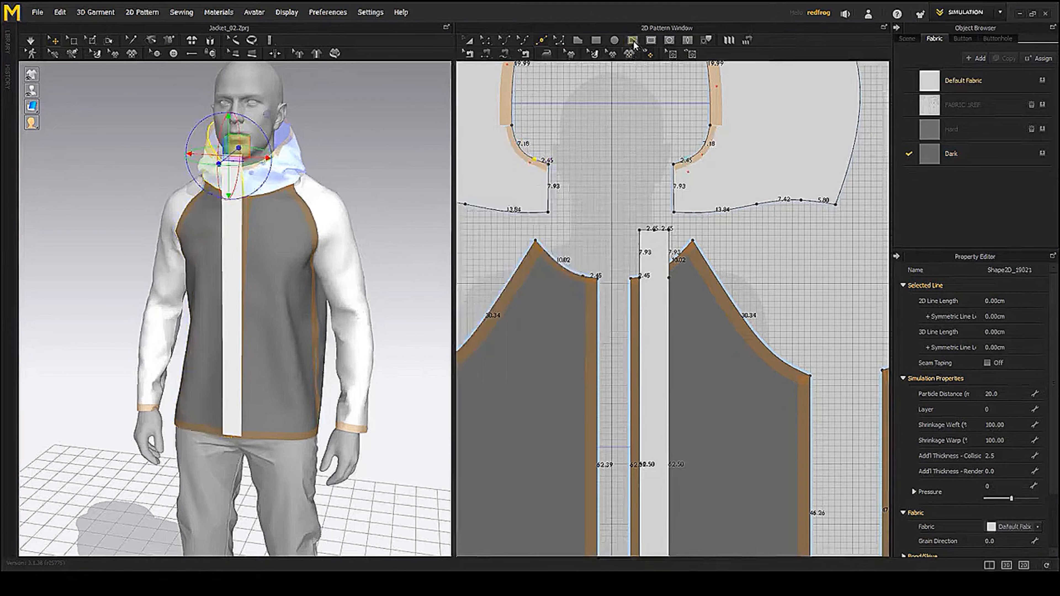
scroll(559, 168, up, 4)
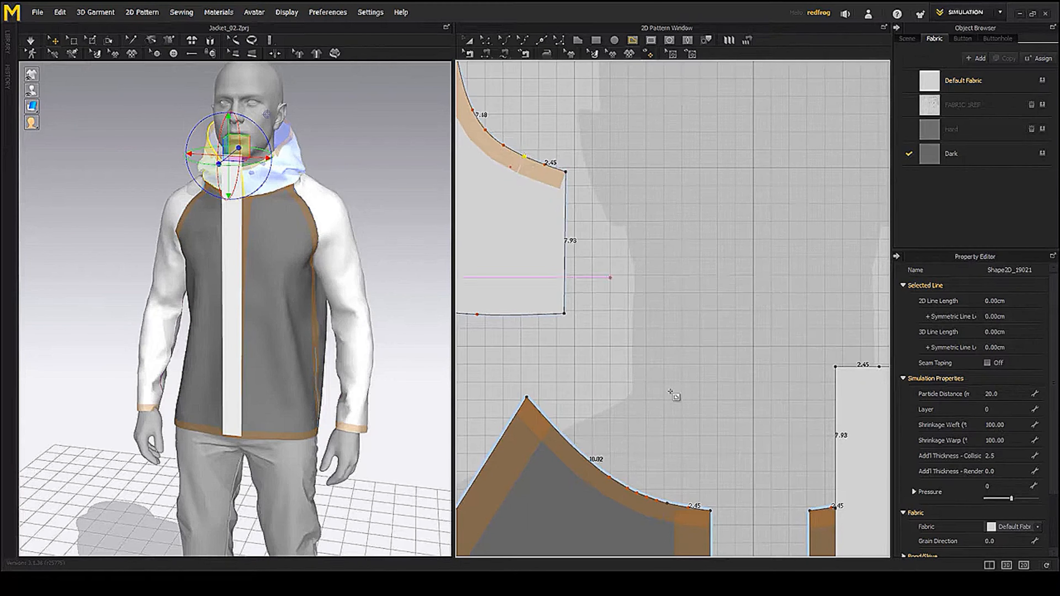
middle_drag(679, 412, 783, 479)
scroll(630, 267, up, 3)
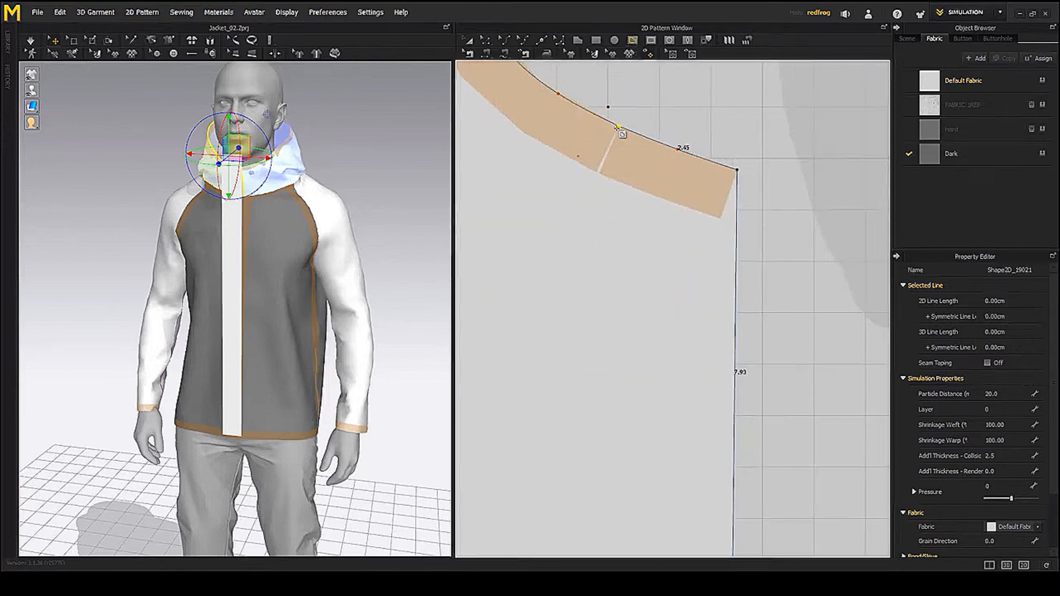
right_click(684, 111)
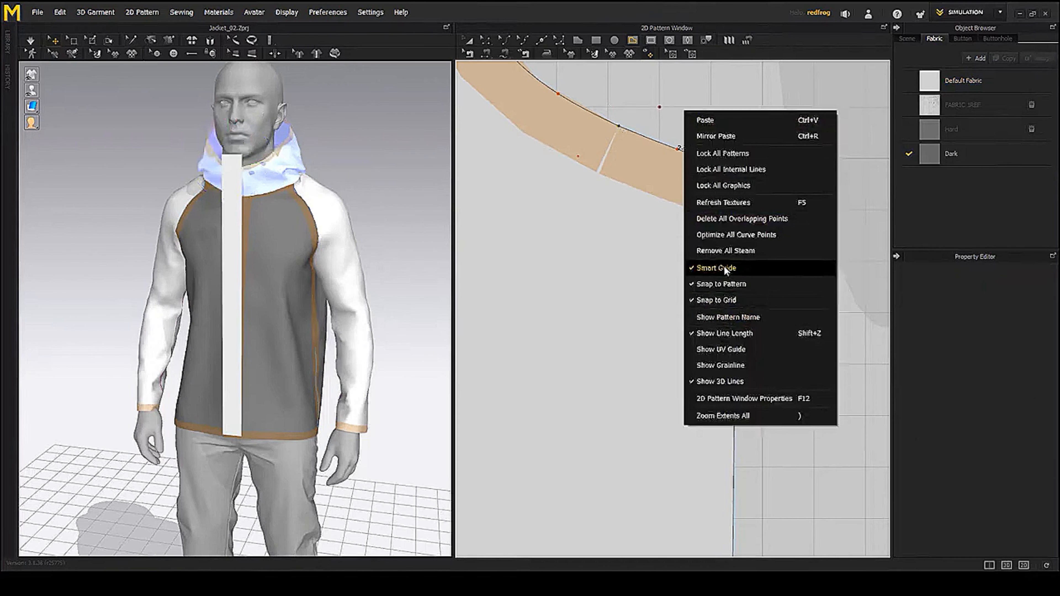
click(732, 299)
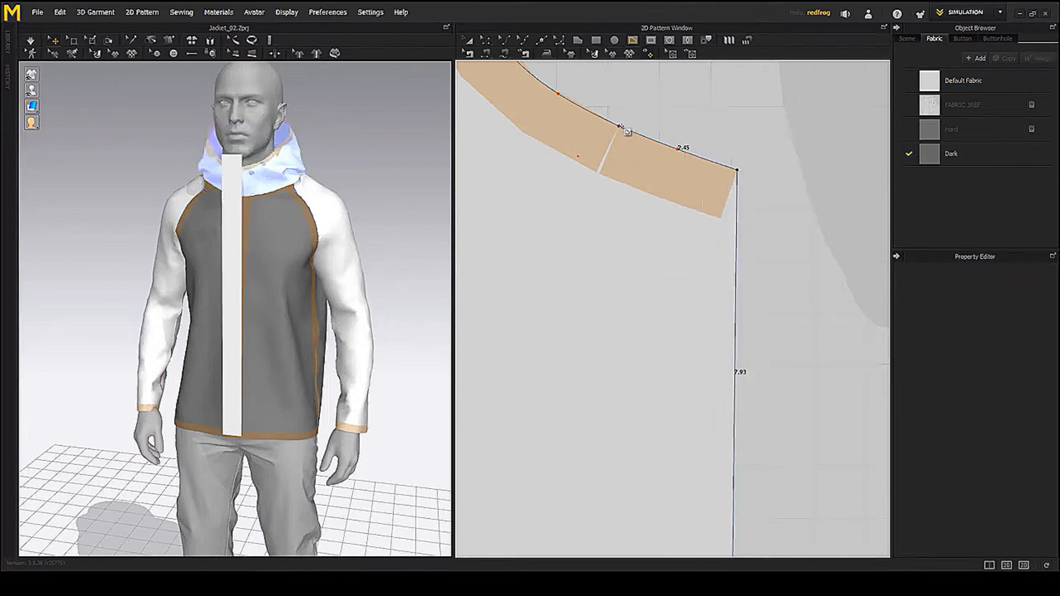
scroll(630, 176, down, 5)
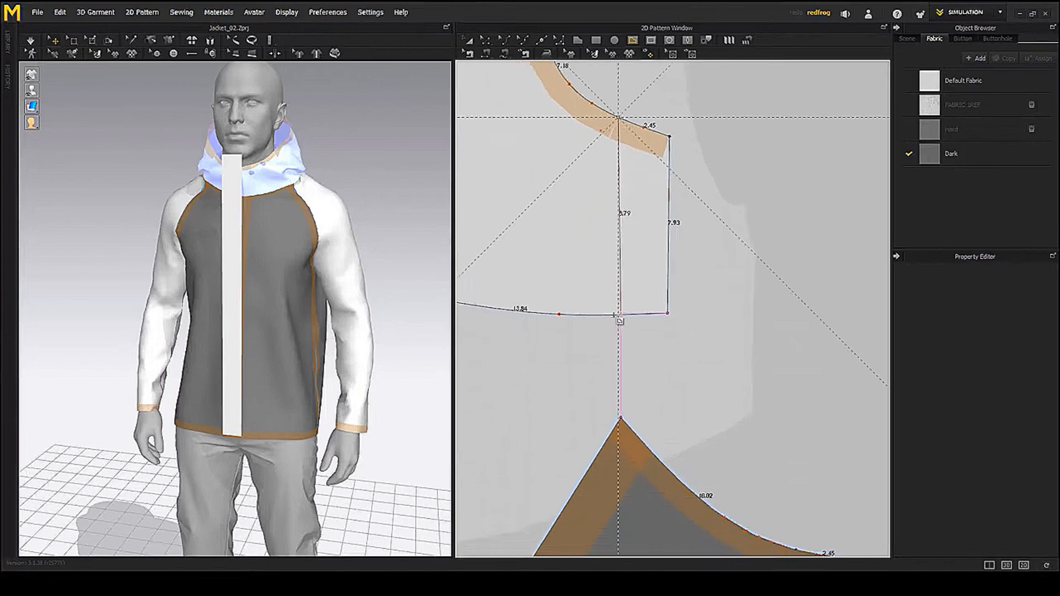
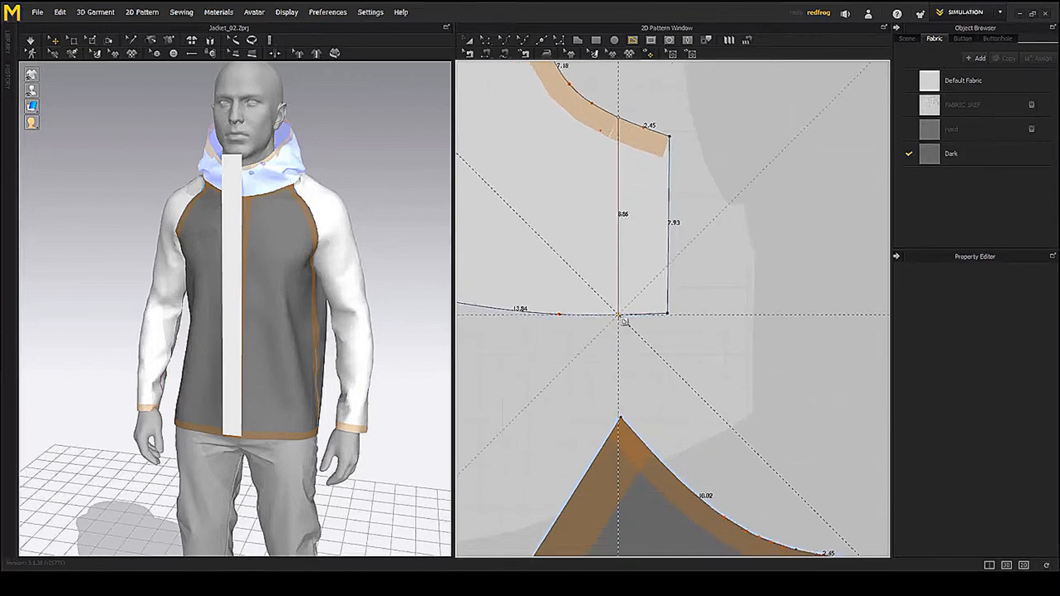
click(619, 309)
scroll(718, 380, down, 5)
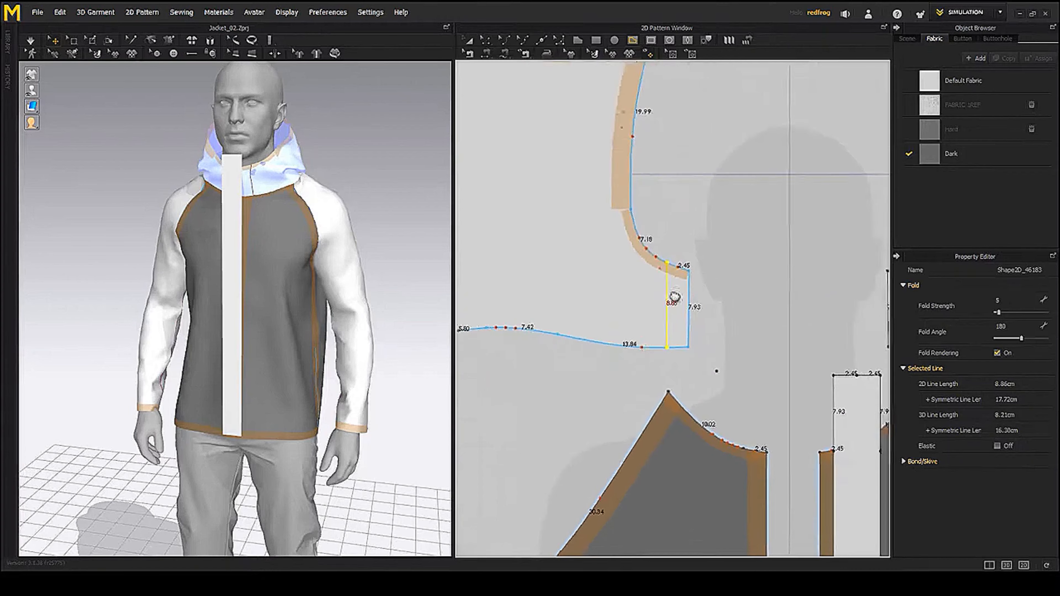
- Draw a vertical internal line about 62.81 cm long from the front panel's neckline split point down to the hem
scroll(675, 297, down, 5)
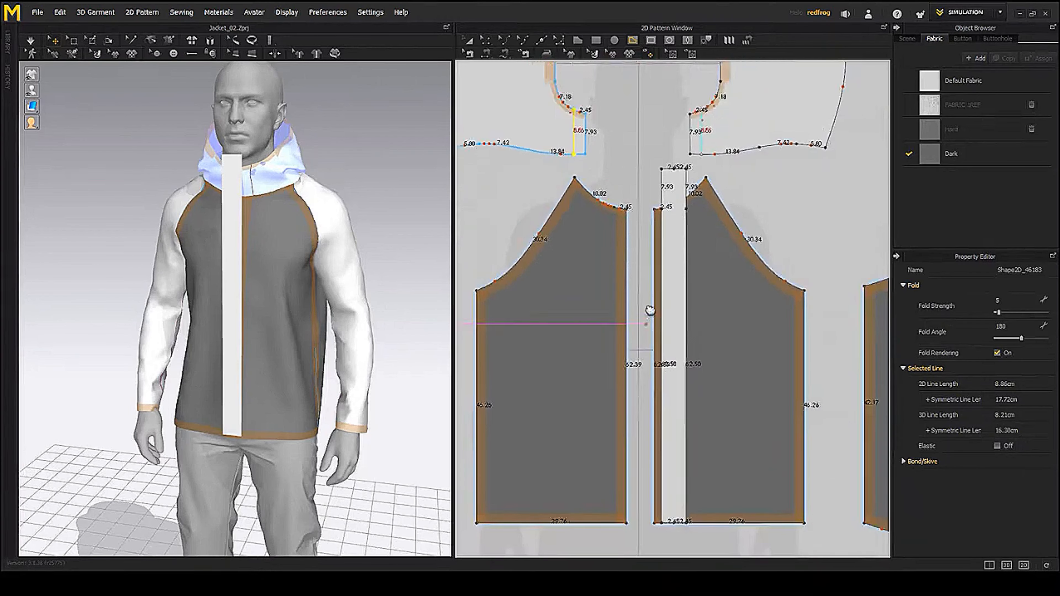
middle_drag(649, 310, 648, 285)
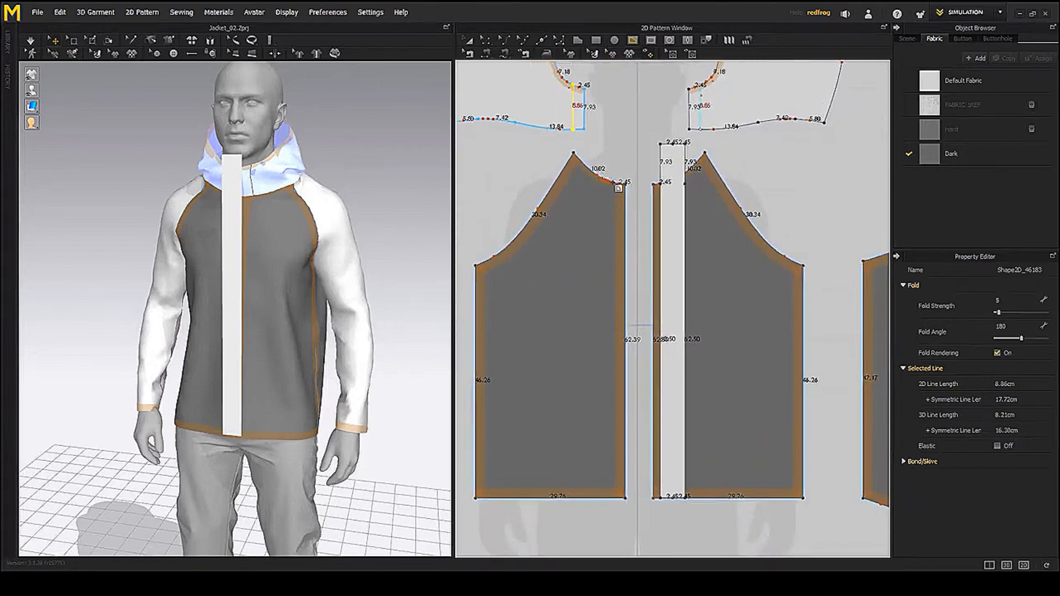
click(613, 182)
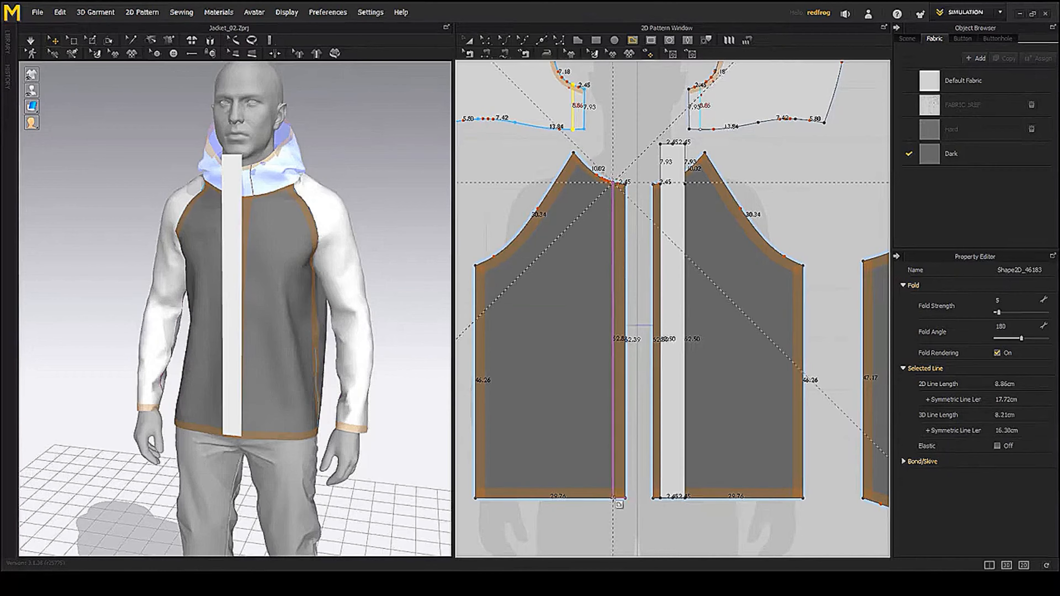
double_click(613, 497)
middle_drag(689, 289, 696, 326)
mouse_move(278, 268)
right_down()
mouse_move(330, 272)
mouse_move(287, 250)
right_up()
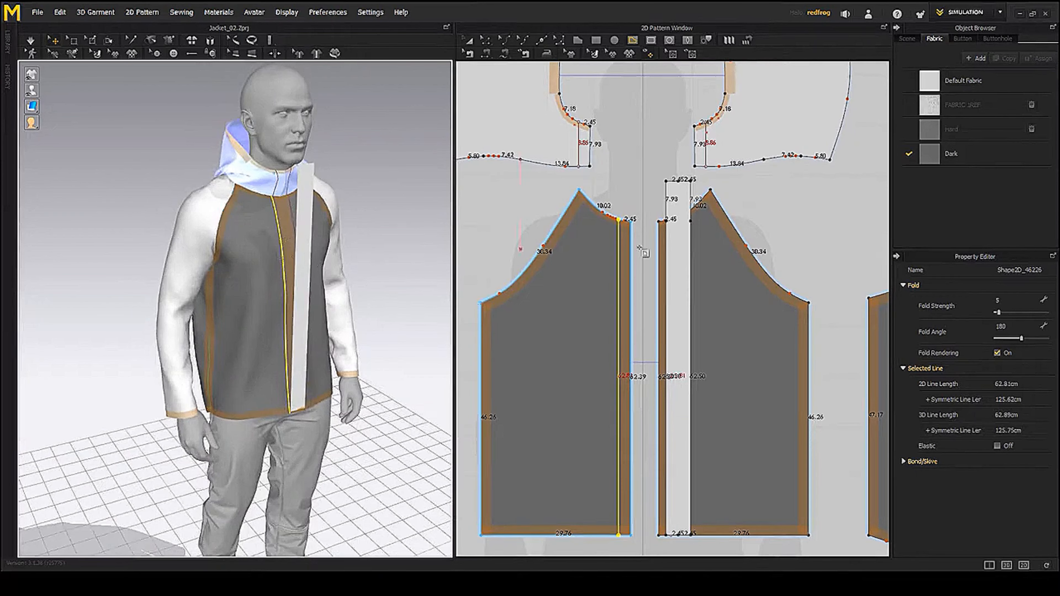
- Move the placket strip in the 2D pattern so it sits beside the first front panel's centre-front edge
middle_drag(639, 246, 649, 284)
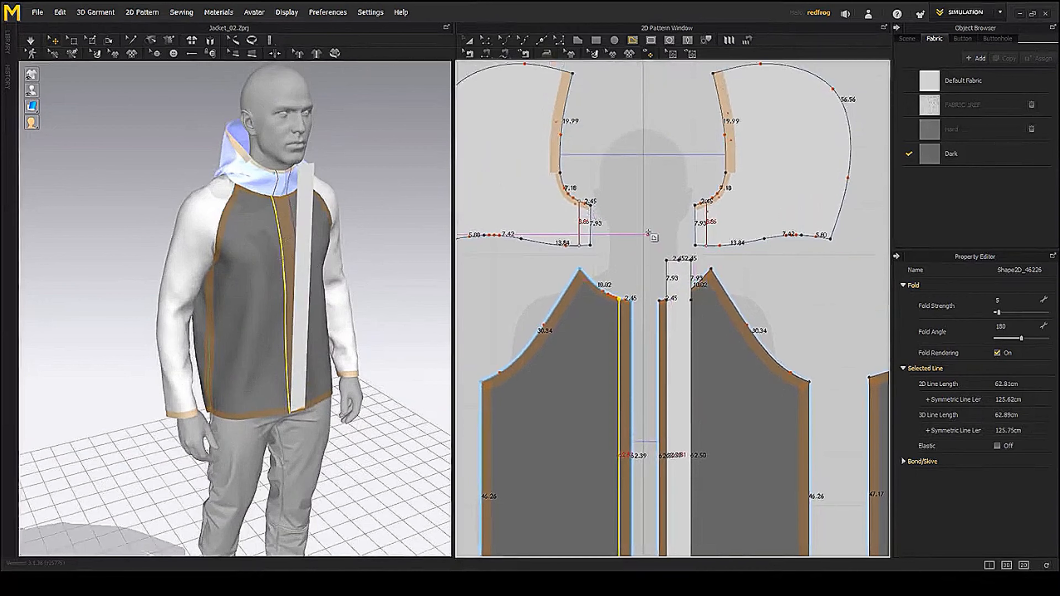
click(487, 55)
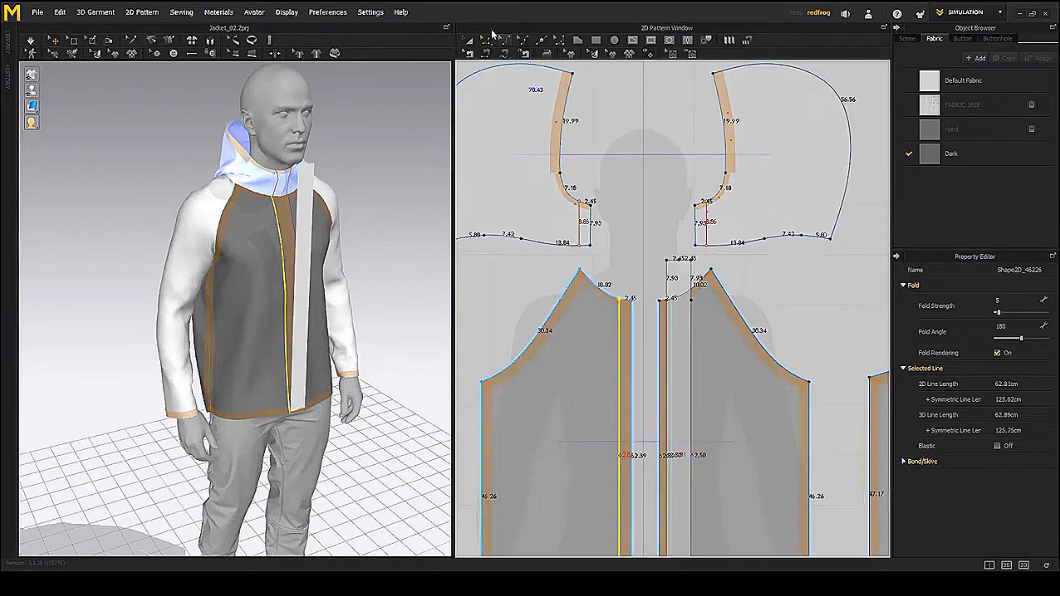
click(468, 40)
click(660, 335)
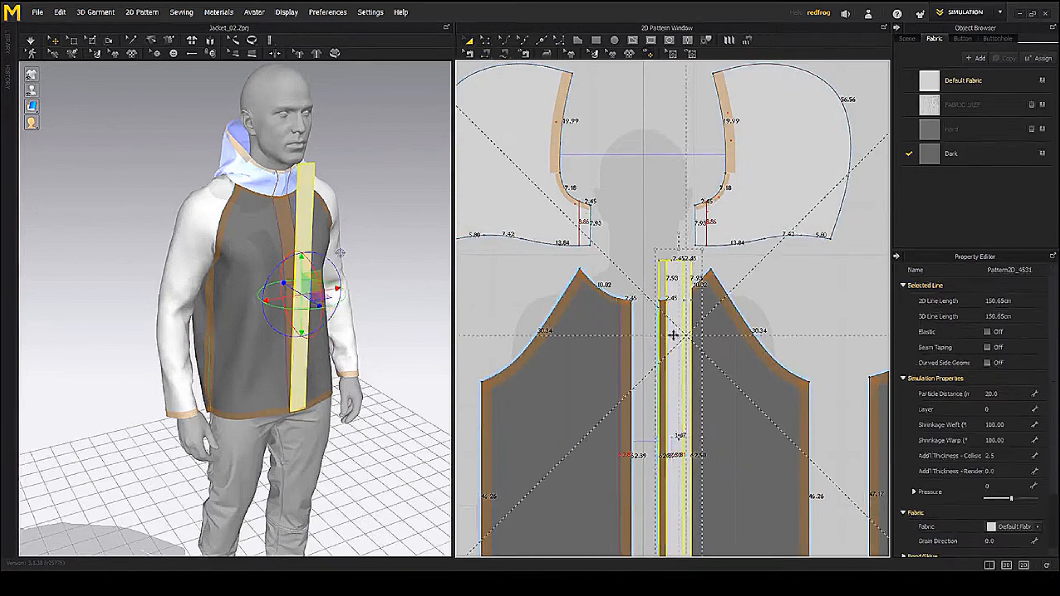
drag(661, 335, 636, 335)
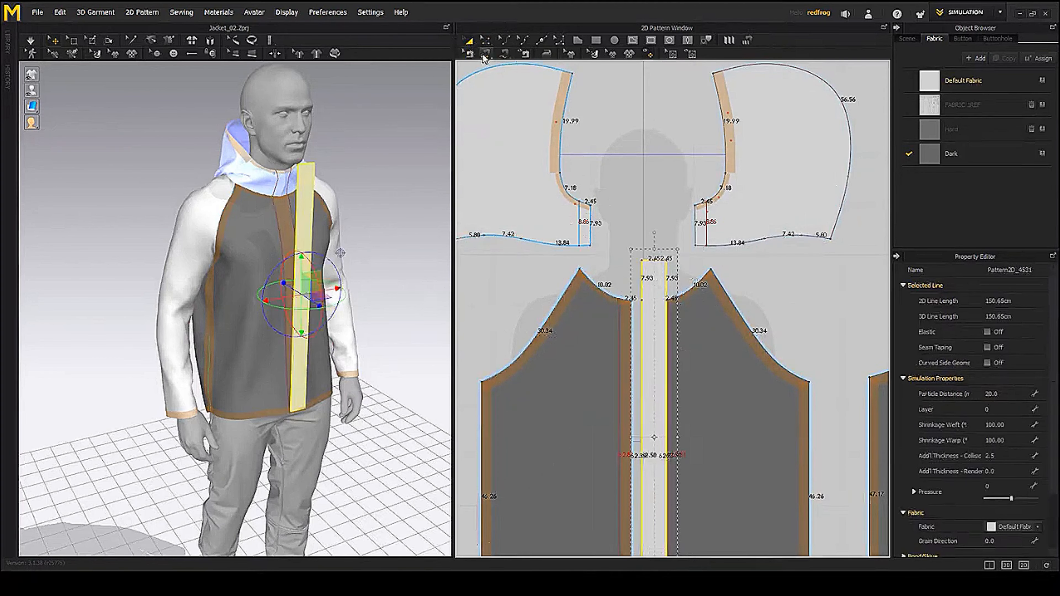
- Sew one side of the placket strip to the front panel's internal line and to the hood's short internal line
click(469, 53)
click(486, 56)
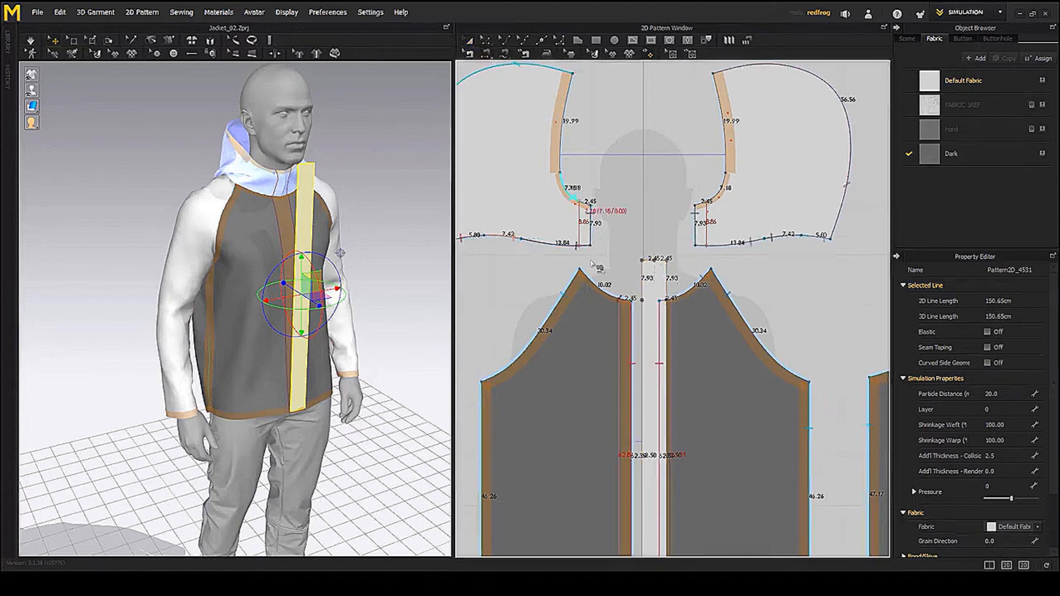
click(621, 355)
click(640, 357)
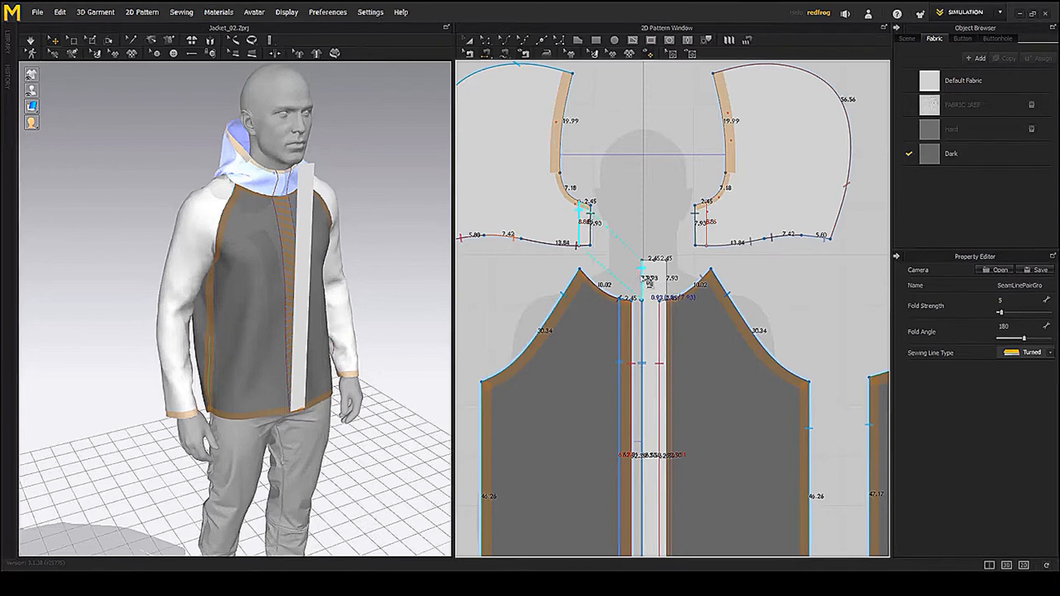
- Freeze the jacket's body panels and simulate the placket strip so its sewn side is drawn onto the front
right_drag(371, 261, 257, 275)
click(279, 275)
right_drag(317, 237, 369, 285)
right_click(370, 285)
click(400, 228)
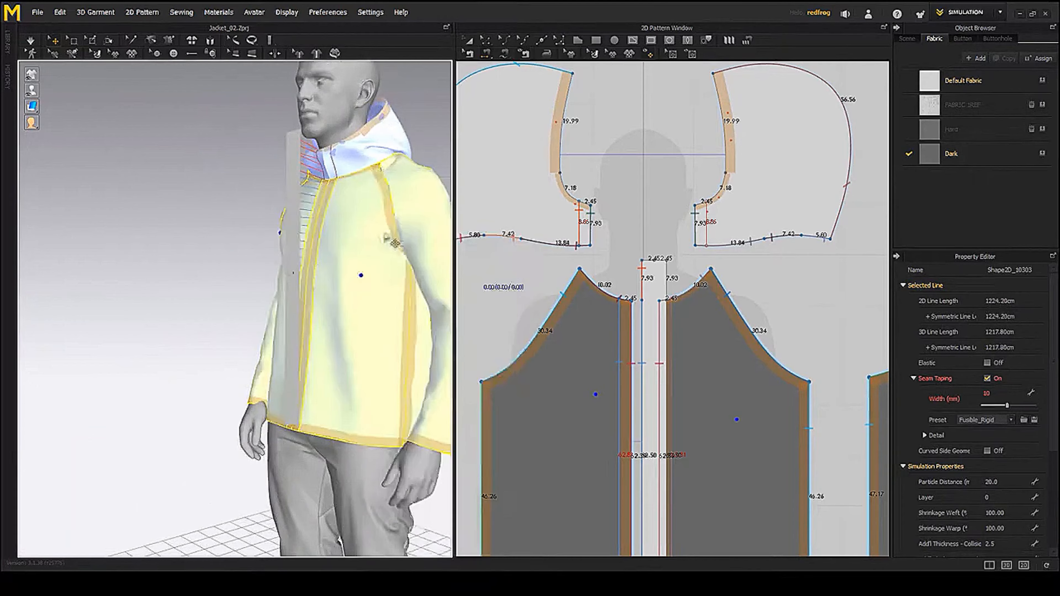
right_drag(393, 241, 270, 249)
key(space)
click(269, 250)
- Move the second front panel sideways in the 2D pattern to leave a clear gap beside the placket strip
scroll(656, 351, down, 5)
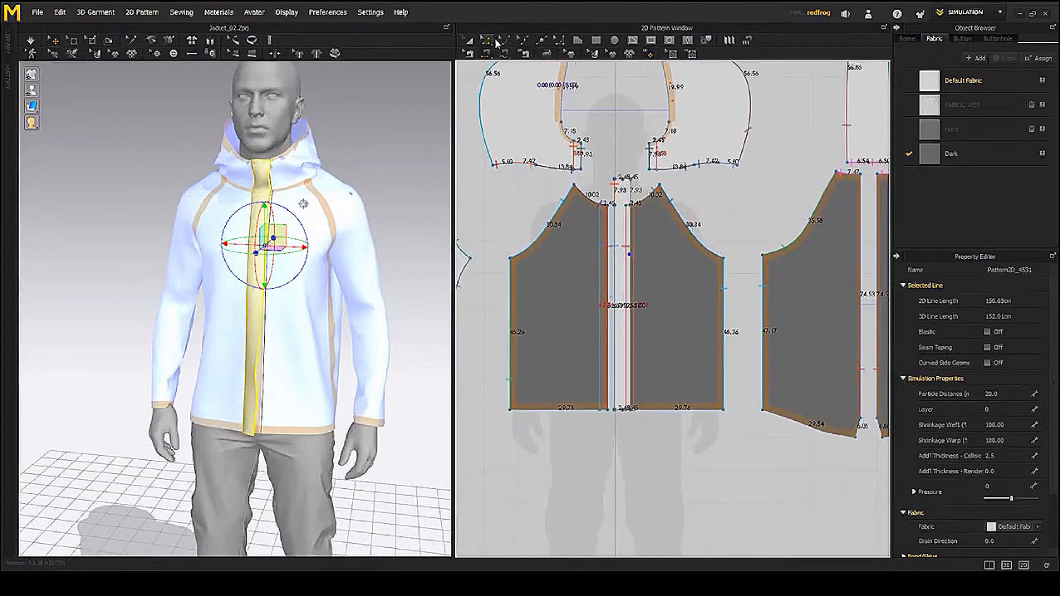
scroll(651, 240, up, 3)
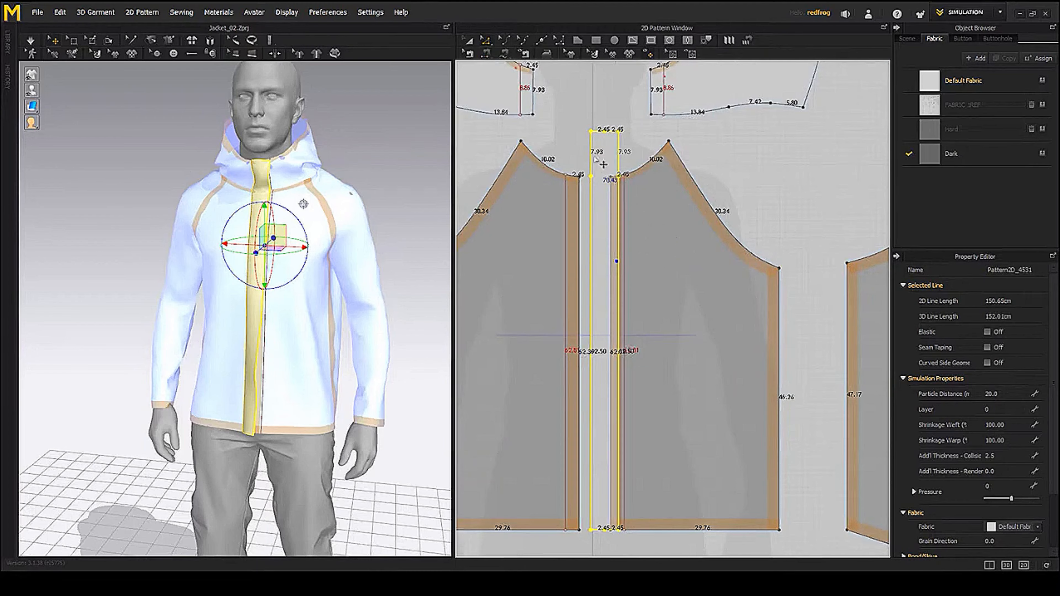
click(464, 40)
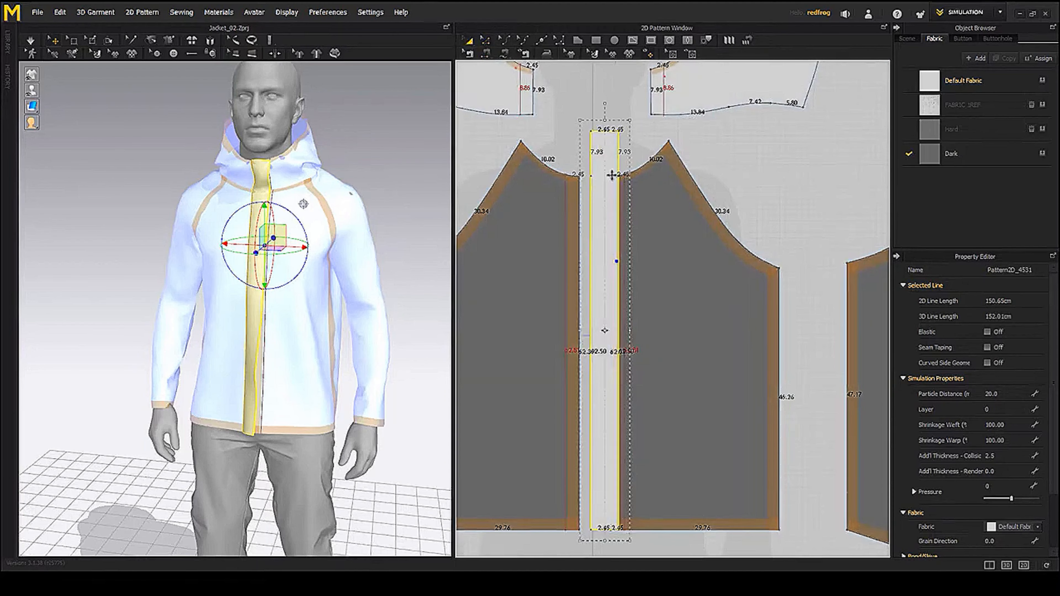
drag(612, 175, 598, 175)
drag(691, 262, 716, 262)
drag(588, 204, 603, 203)
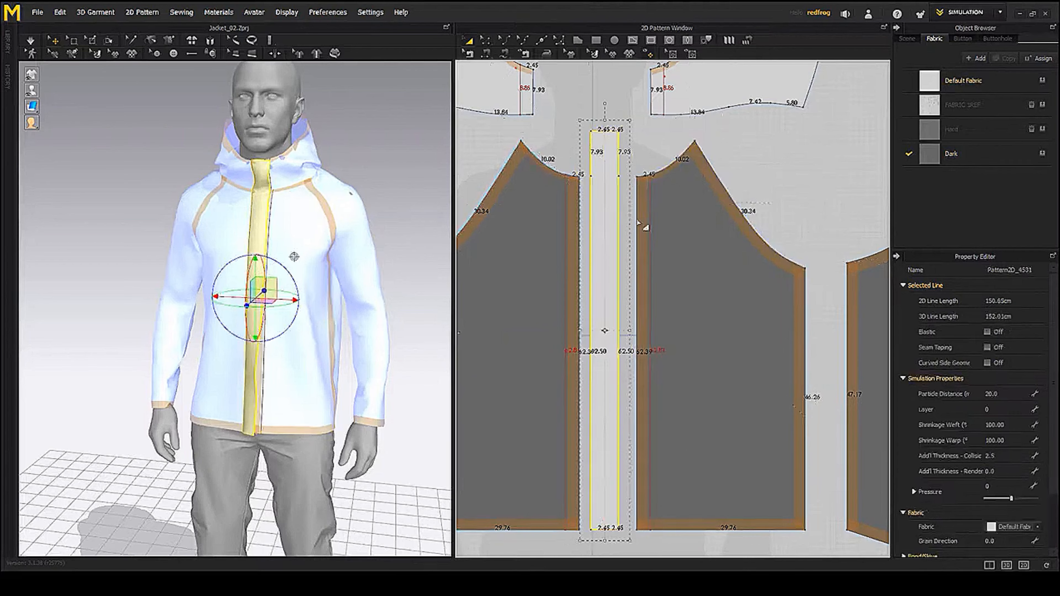
middle_drag(741, 256, 661, 251)
click(781, 206)
- Sew the placket strip's other side to the second front panel's internal line and the matching hood internal line
click(485, 54)
click(576, 231)
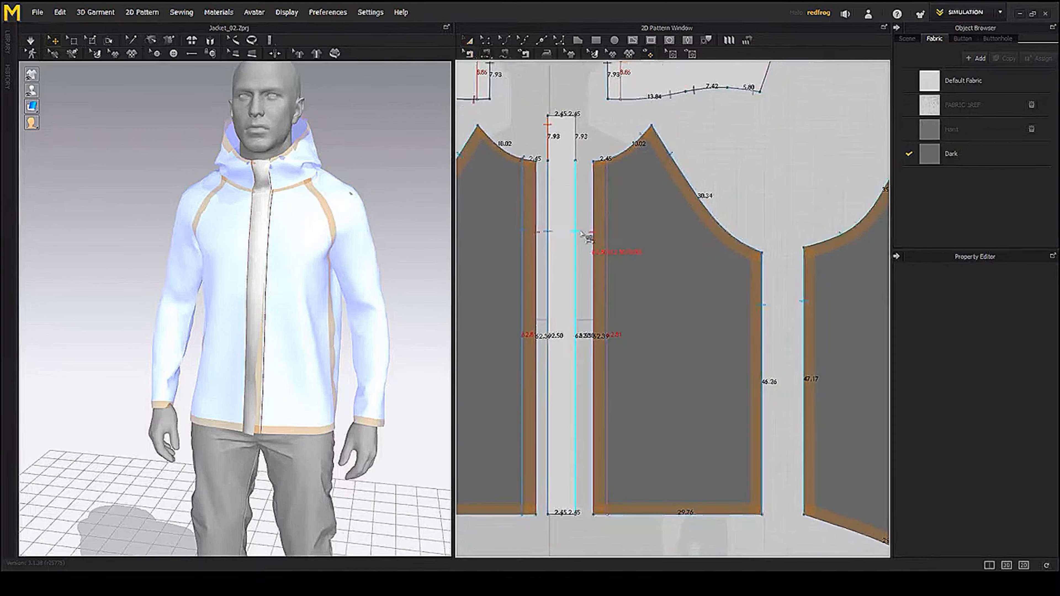
click(607, 231)
middle_drag(587, 144, 578, 220)
click(615, 153)
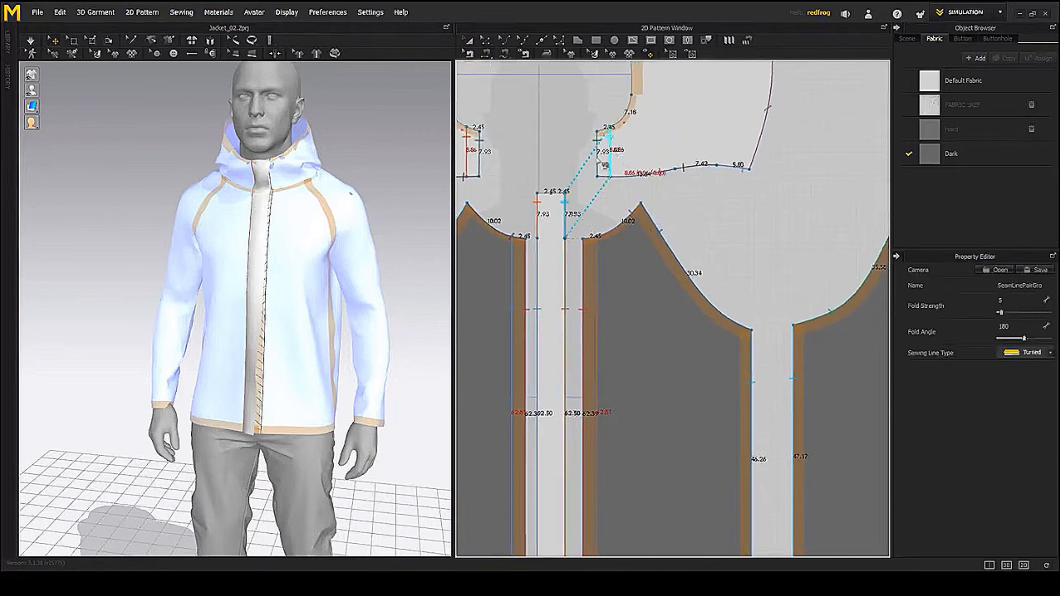
- Run the simulation to close the placket strip's second side onto the jacket front, and stop it
mouse_move(334, 264)
right_down()
mouse_move(280, 267)
mouse_move(328, 274)
right_up()
key(space)
key(space)
- Darken the Default Fabric colour to a mid grey, RGB 155, 155, 155
click(933, 85)
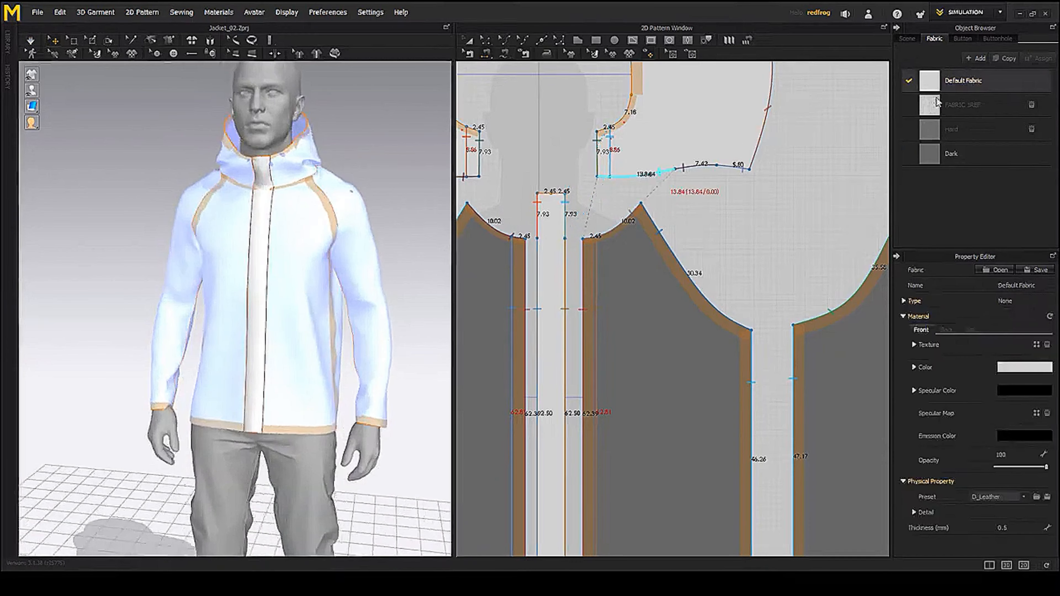
click(1027, 368)
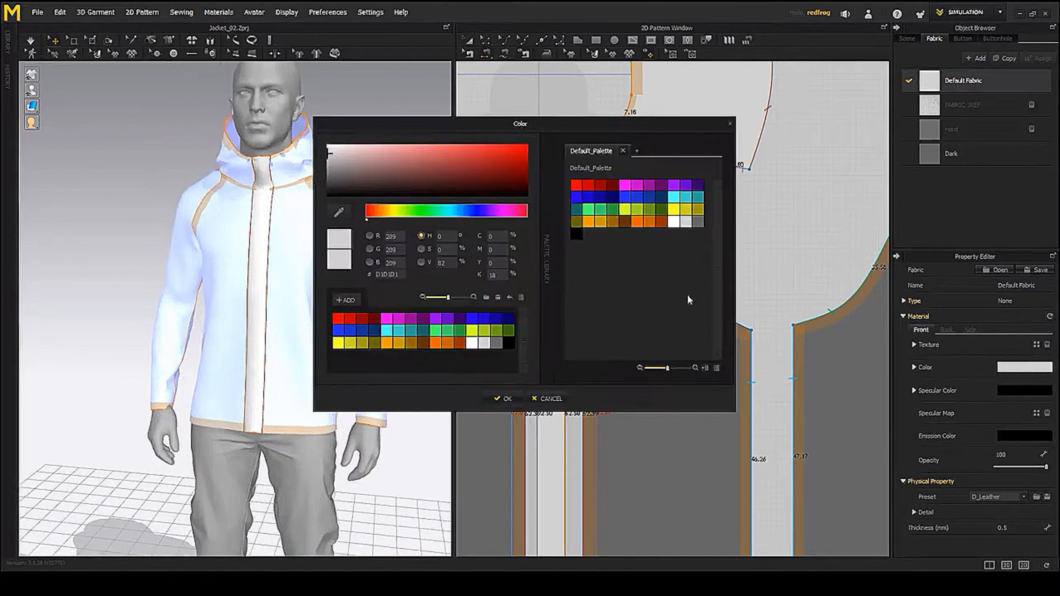
drag(334, 169, 319, 169)
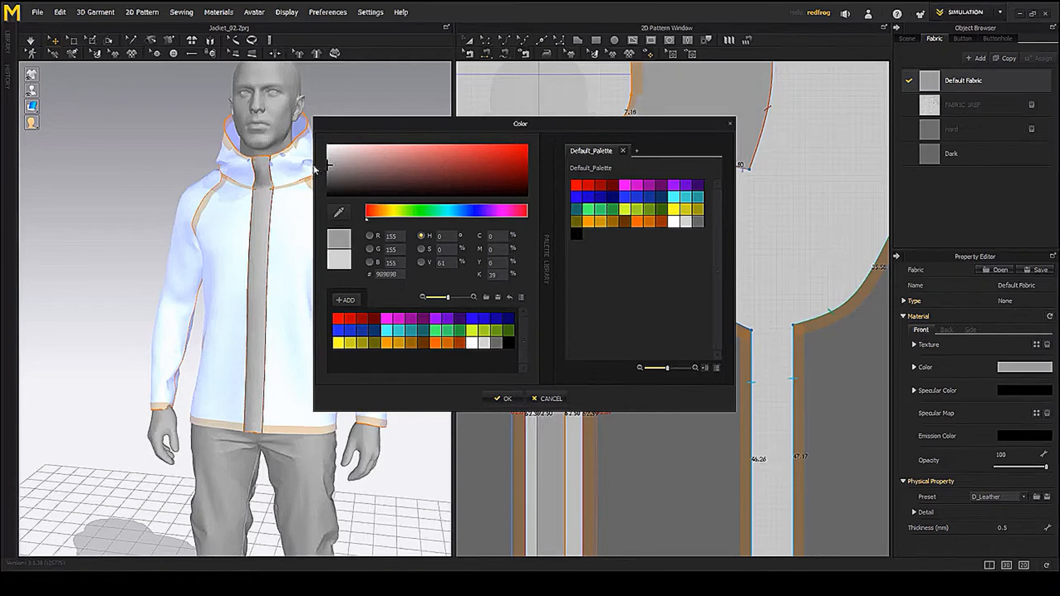
click(512, 396)
- Examine how the placket strip lies along the front, neck and hem, in both the 2D pattern and the 3D garment
scroll(645, 236, down, 3)
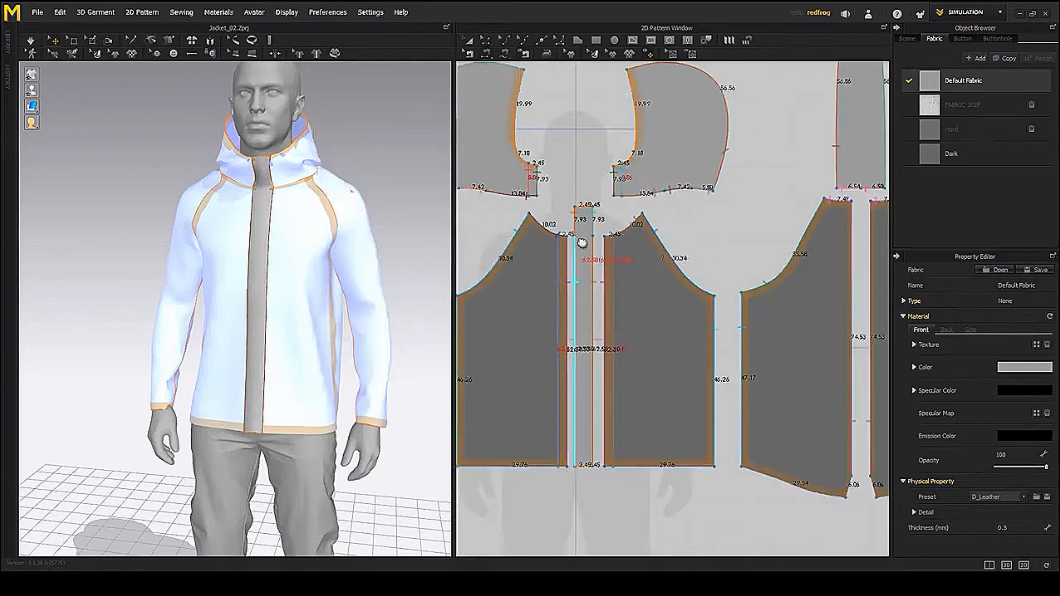
middle_drag(582, 241, 625, 238)
right_drag(260, 251, 226, 250)
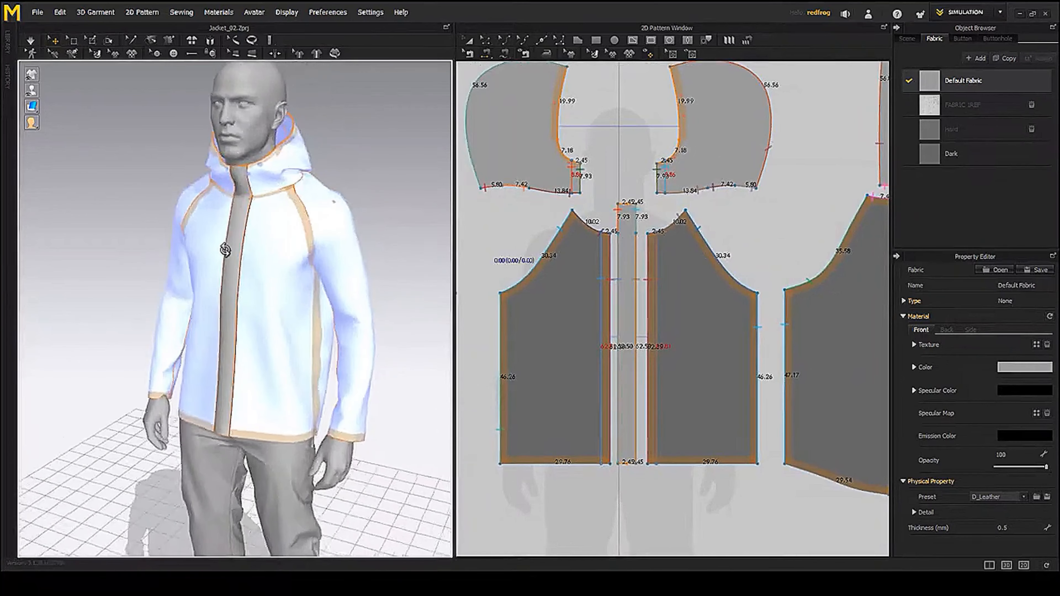
scroll(661, 211, up, 3)
middle_drag(640, 213, 697, 254)
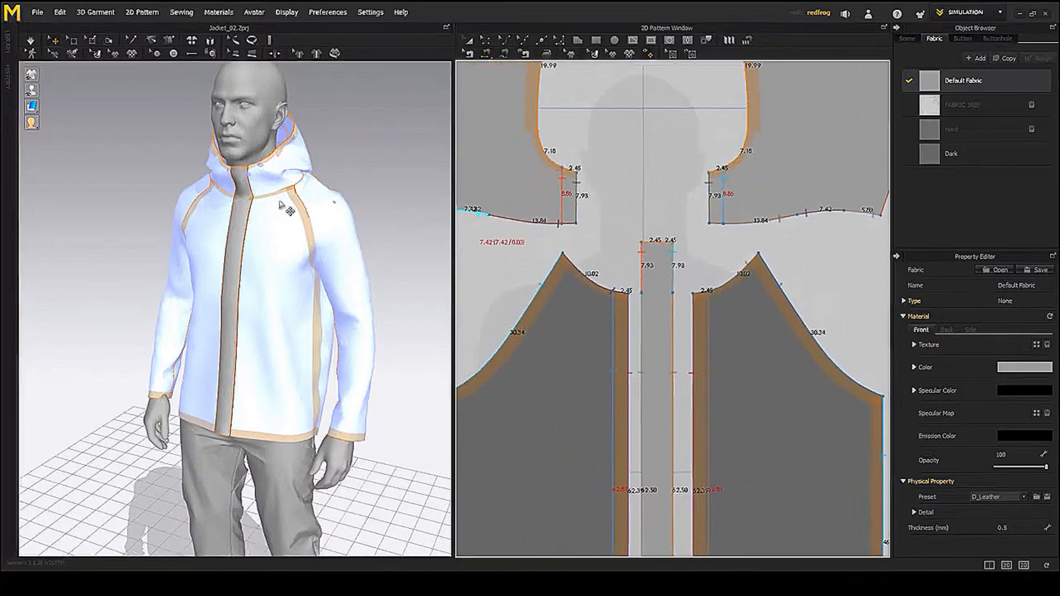
scroll(289, 209, up, 2)
middle_drag(287, 208, 290, 163)
right_drag(290, 162, 229, 227)
scroll(230, 227, up, 3)
middle_drag(229, 228, 239, 203)
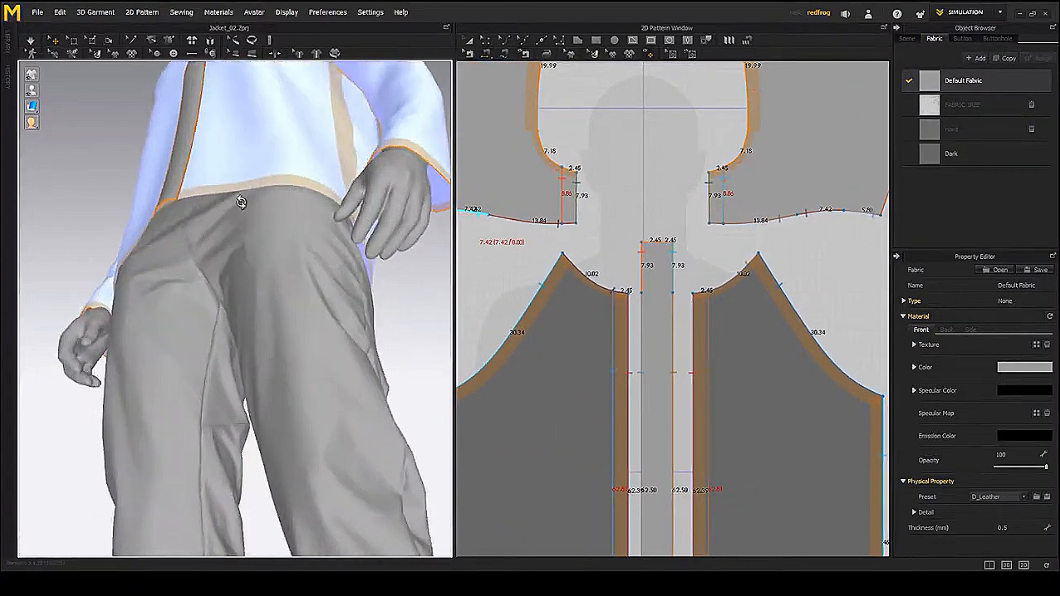
scroll(239, 204, down, 3)
right_drag(244, 251, 306, 288)
scroll(306, 289, down, 4)
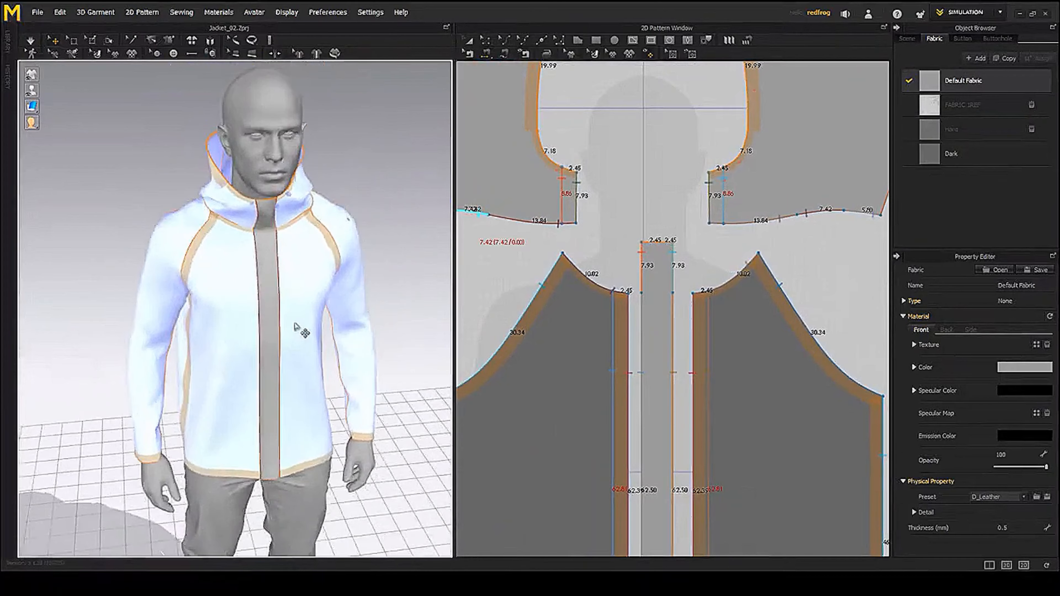
scroll(312, 318, up, 1)
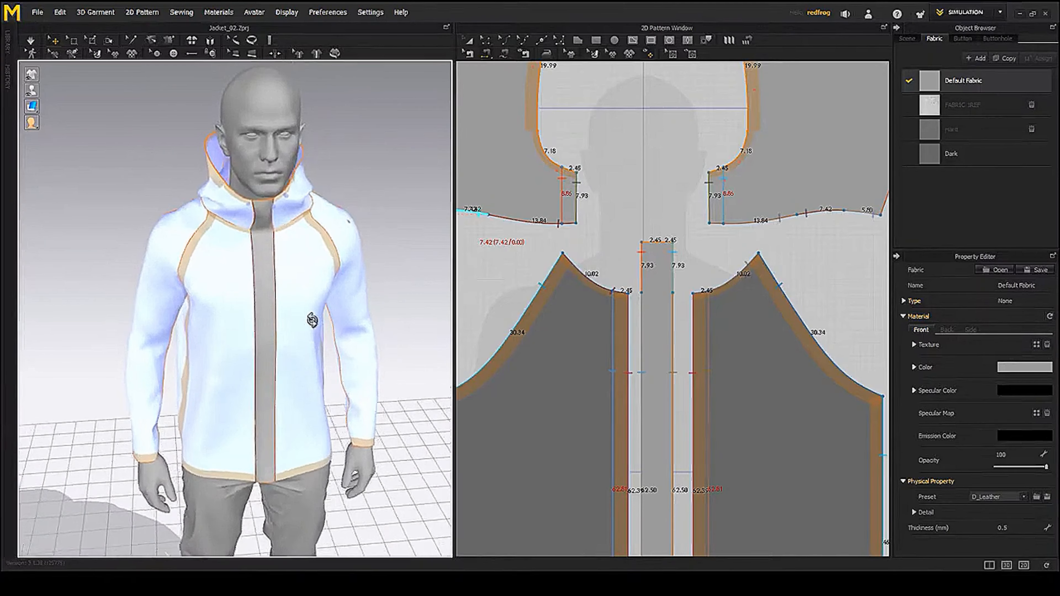
right_drag(312, 318, 301, 265)
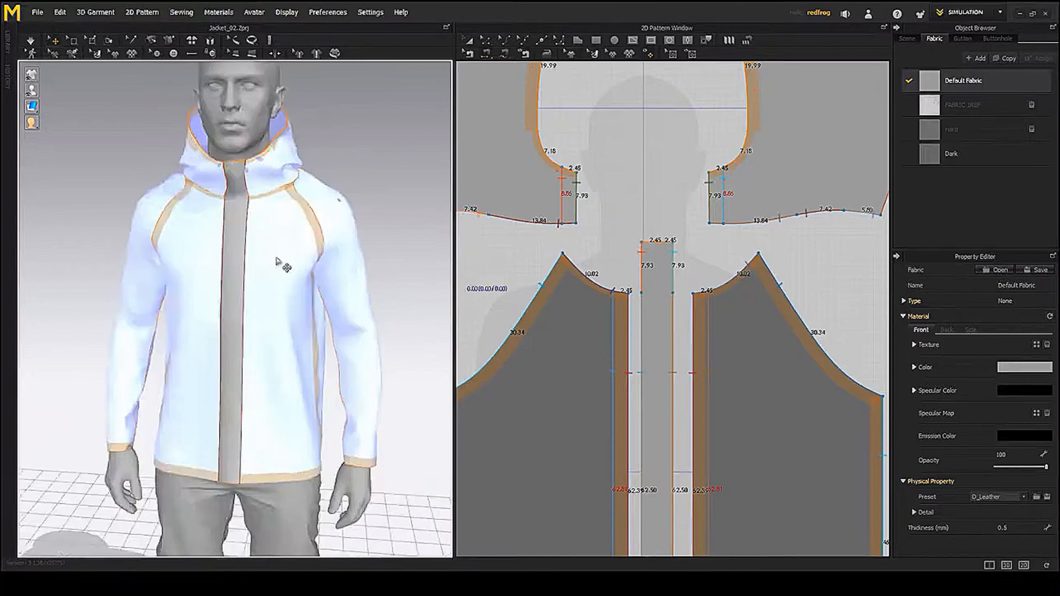
- Unfreeze the two front panels so they take part in the simulation again
click(292, 261)
shift+click(193, 273)
right_click(286, 189)
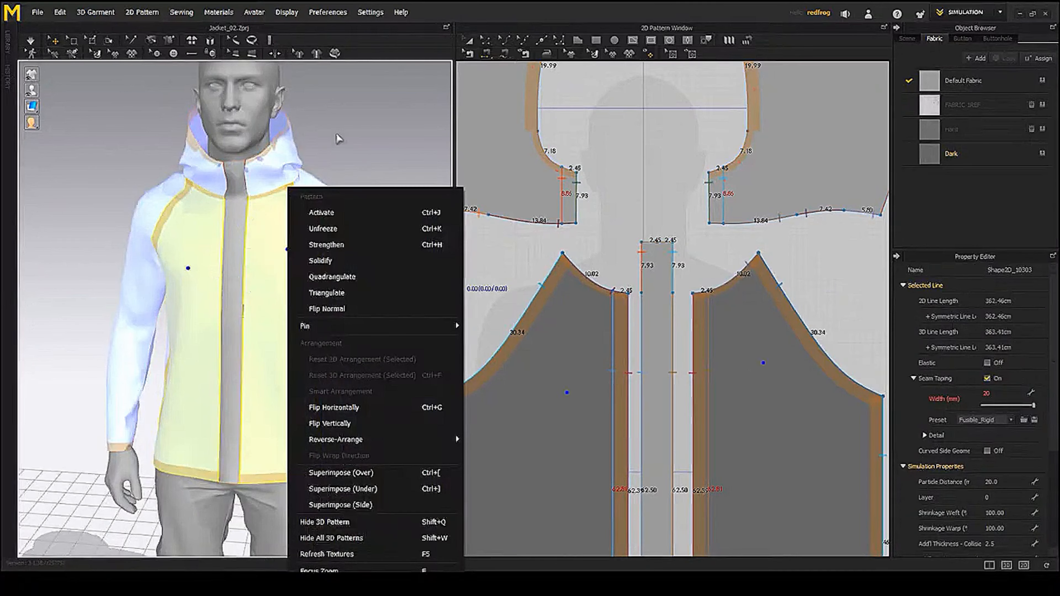
click(326, 212)
- Unfreeze the two back panels on the 3D garment
right_drag(399, 246, 147, 243)
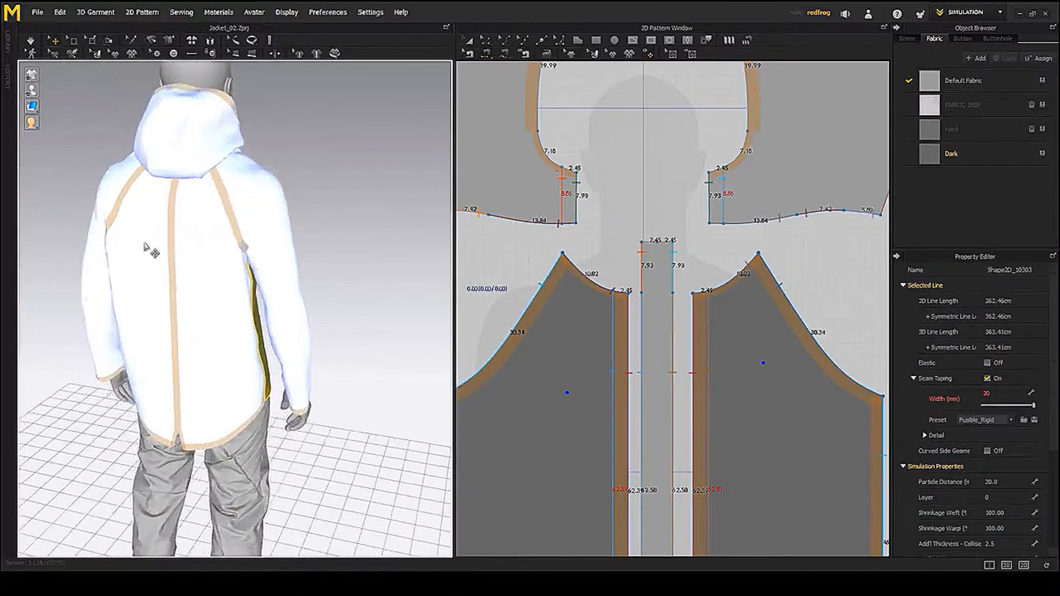
click(146, 243)
shift+click(213, 232)
right_click(213, 231)
click(261, 227)
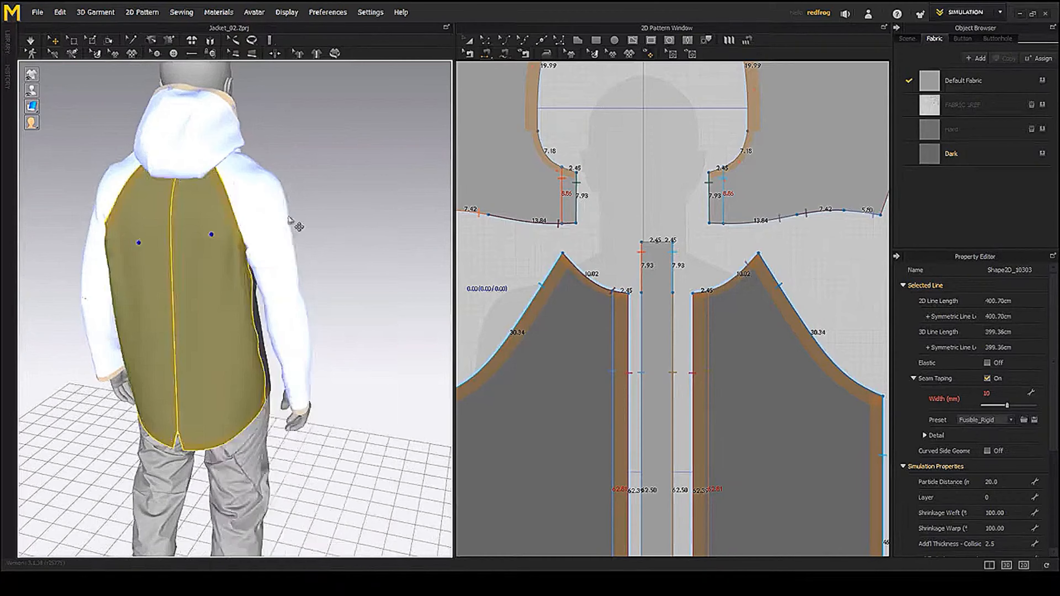
- Set the Dark fabric's physical property preset to D_Leather, matching the Default Fabric
right_drag(295, 226, 121, 213)
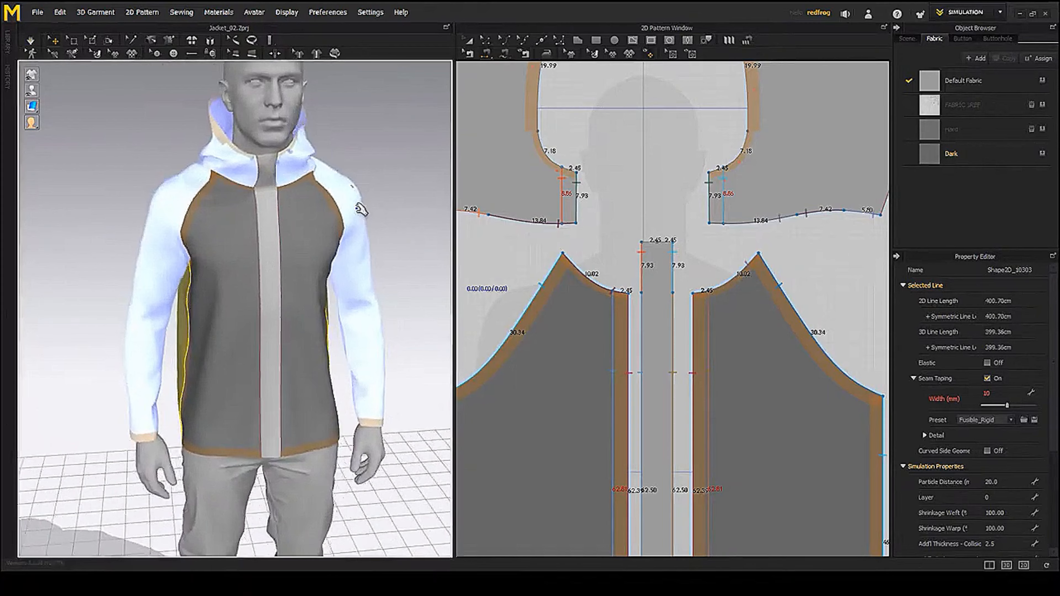
right_drag(386, 226, 329, 218)
middle_drag(328, 218, 349, 268)
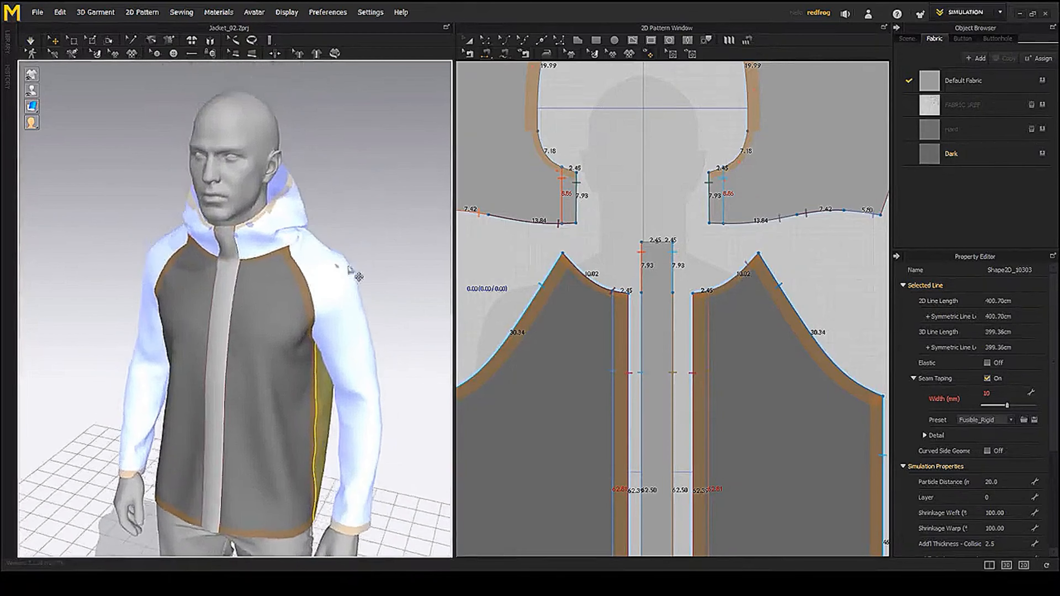
click(951, 81)
click(266, 389)
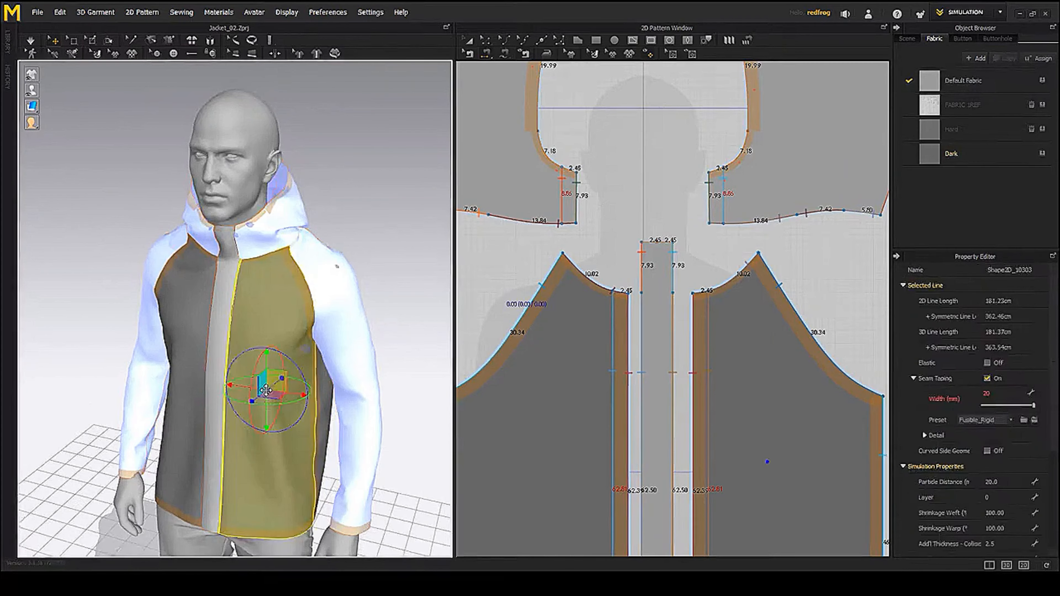
click(952, 153)
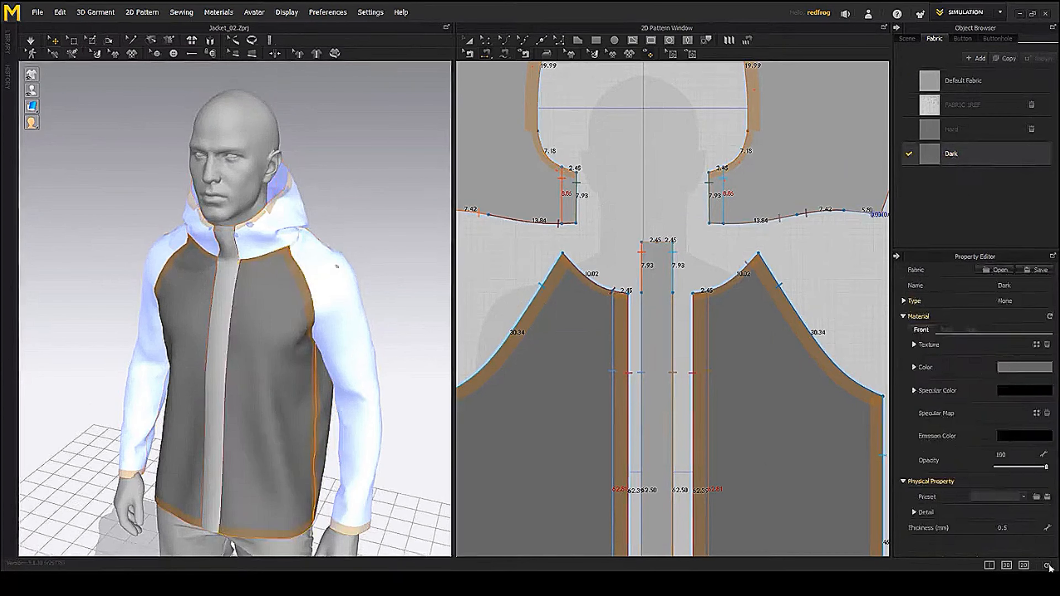
click(1023, 497)
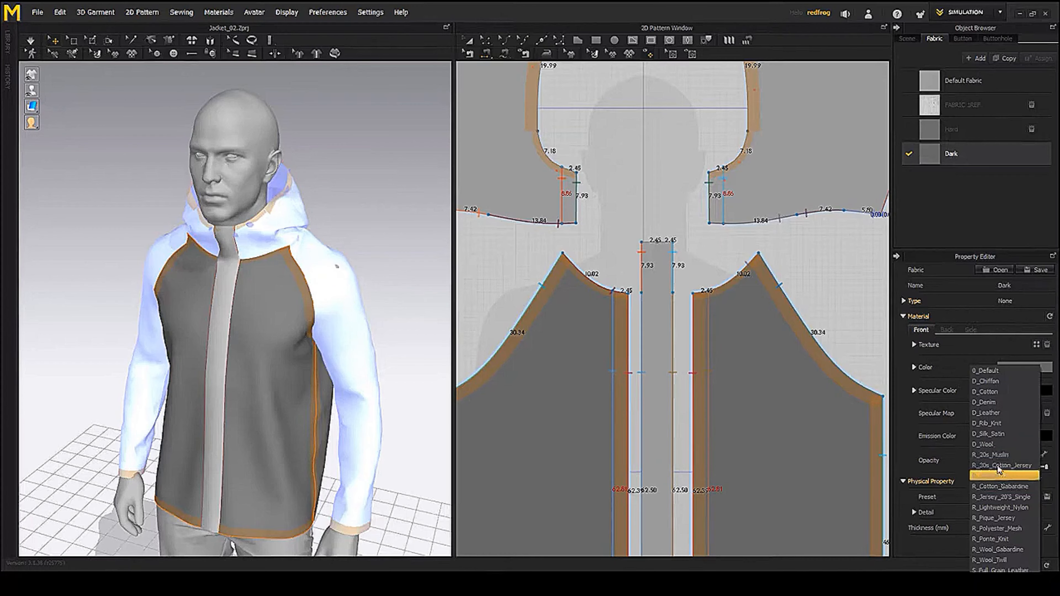
click(999, 413)
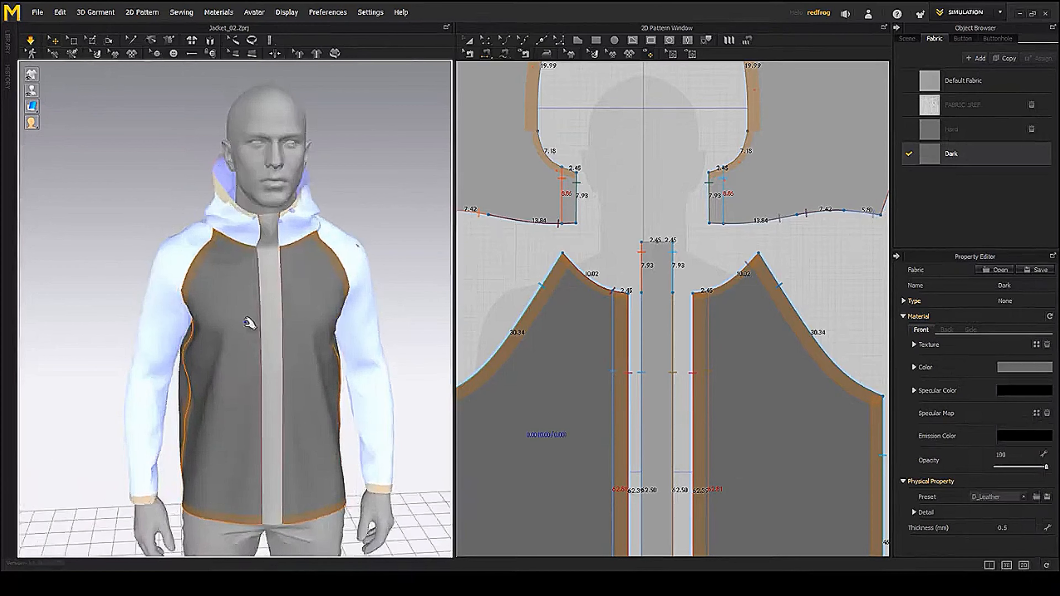
- Unfreeze both hood panels on the 3D garment
middle_drag(308, 238, 333, 367)
scroll(333, 366, up, 2)
right_drag(333, 366, 340, 311)
click(310, 376)
shift+click(208, 376)
click(295, 292)
shift+click(228, 300)
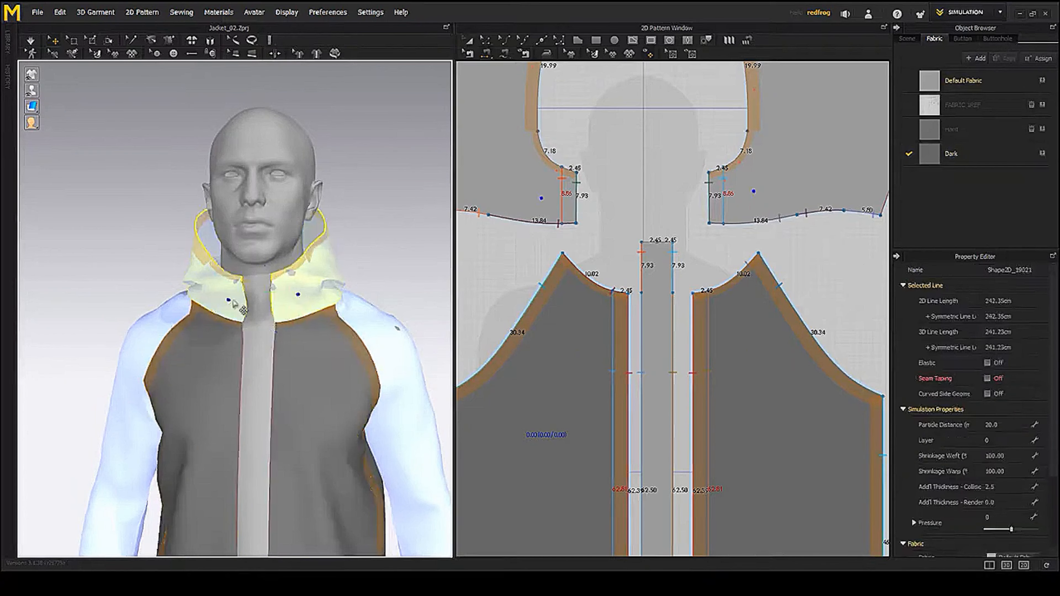
right_click(296, 291)
click(329, 212)
- Deselect the hood and examine its drape around the collar, neckline seam and top of the placket strip
right_drag(325, 342, 284, 320)
scroll(324, 334, up, 2)
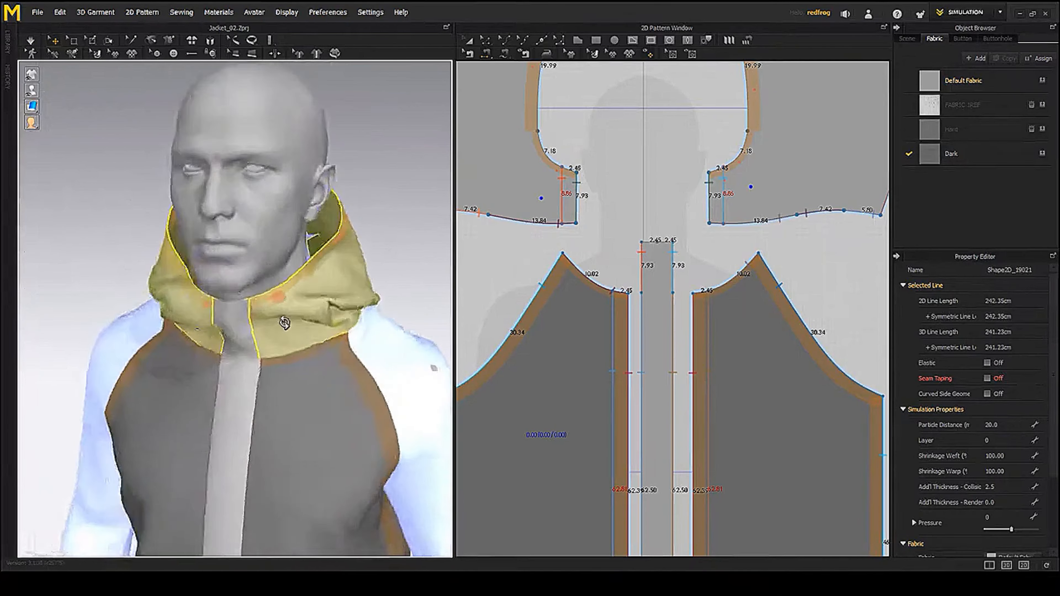
scroll(284, 320, down, 3)
right_drag(240, 376, 284, 376)
key(Escape)
scroll(303, 324, up, 2)
mouse_move(303, 324)
right_down()
mouse_move(293, 310)
mouse_move(331, 301)
mouse_move(292, 330)
right_up()
scroll(251, 309, up, 4)
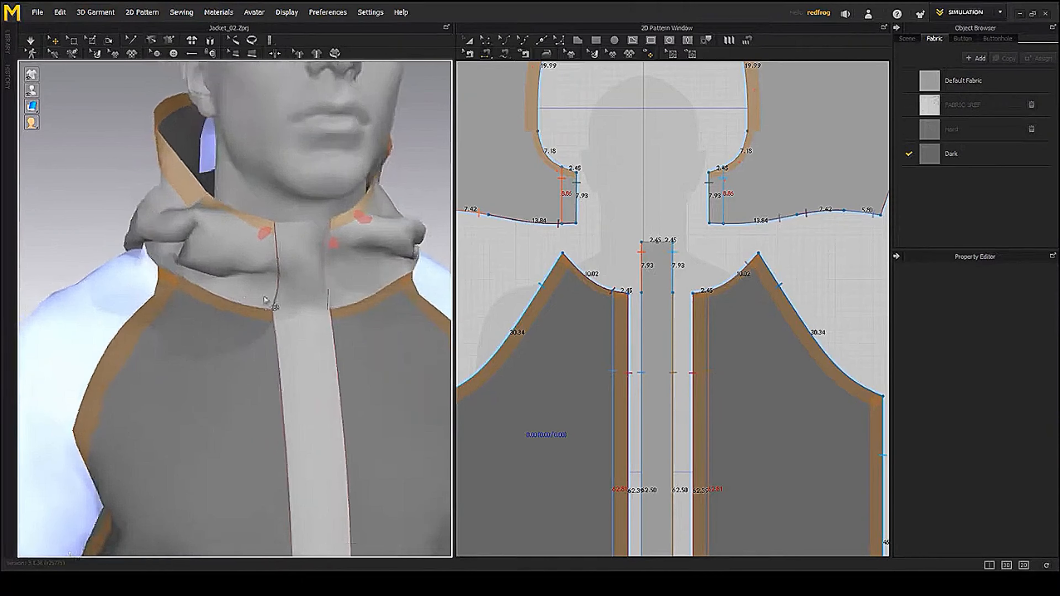
- Apply seam taping along all outer edges of the centre-front placket strip
middle_drag(579, 325, 544, 274)
click(572, 56)
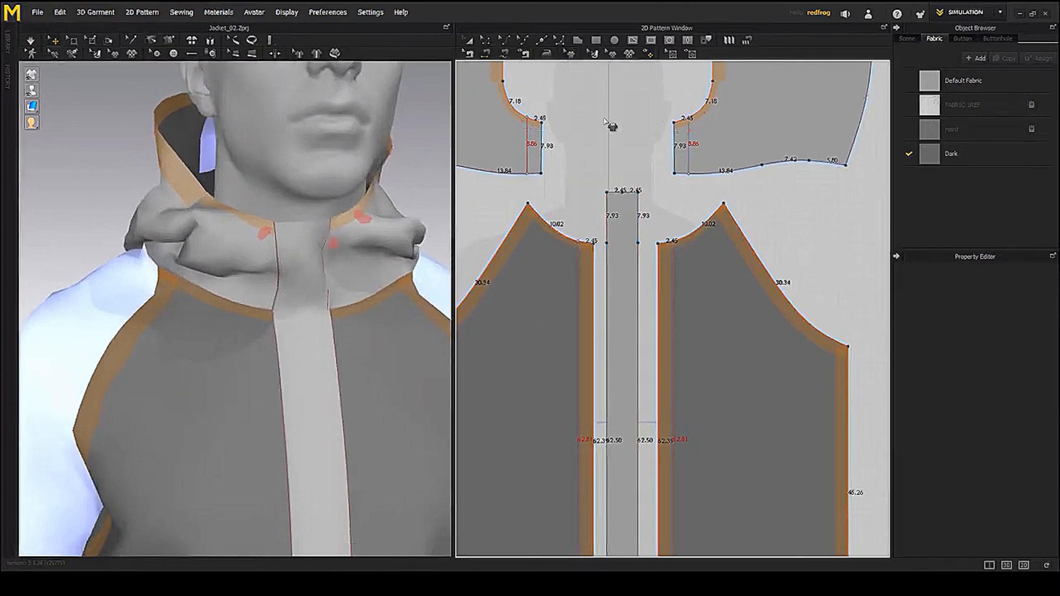
click(617, 219)
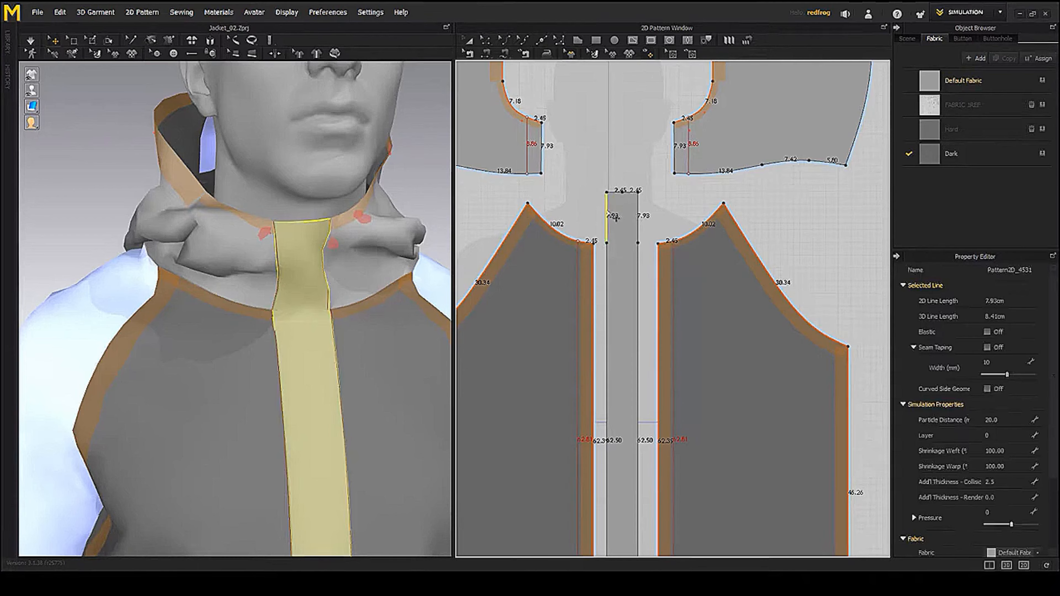
click(615, 218)
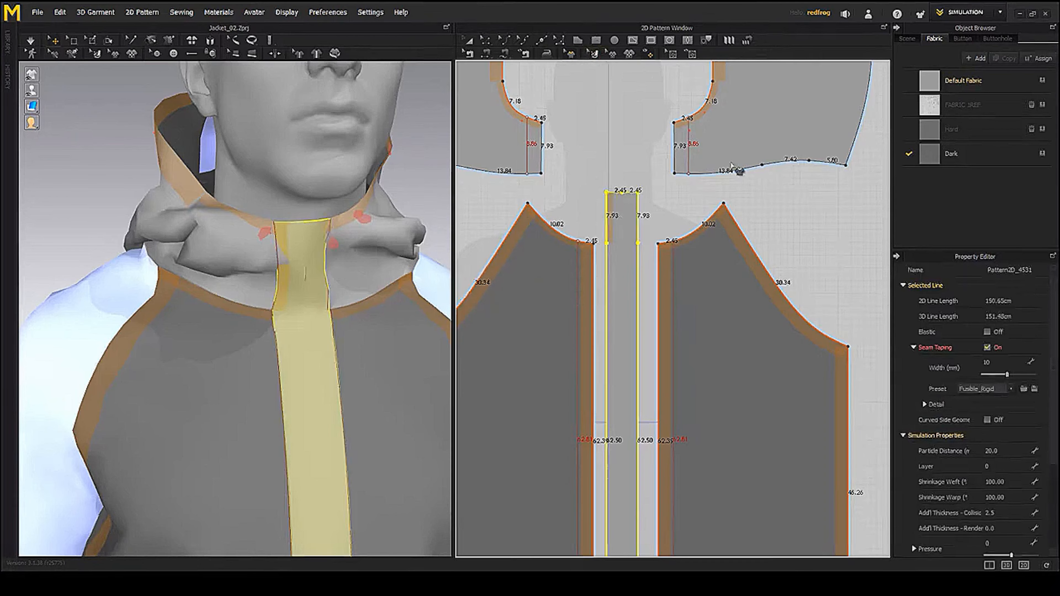
- Set the placket strip's seam tape width to 20 mm and simulate the garment
middle_drag(666, 247, 642, 190)
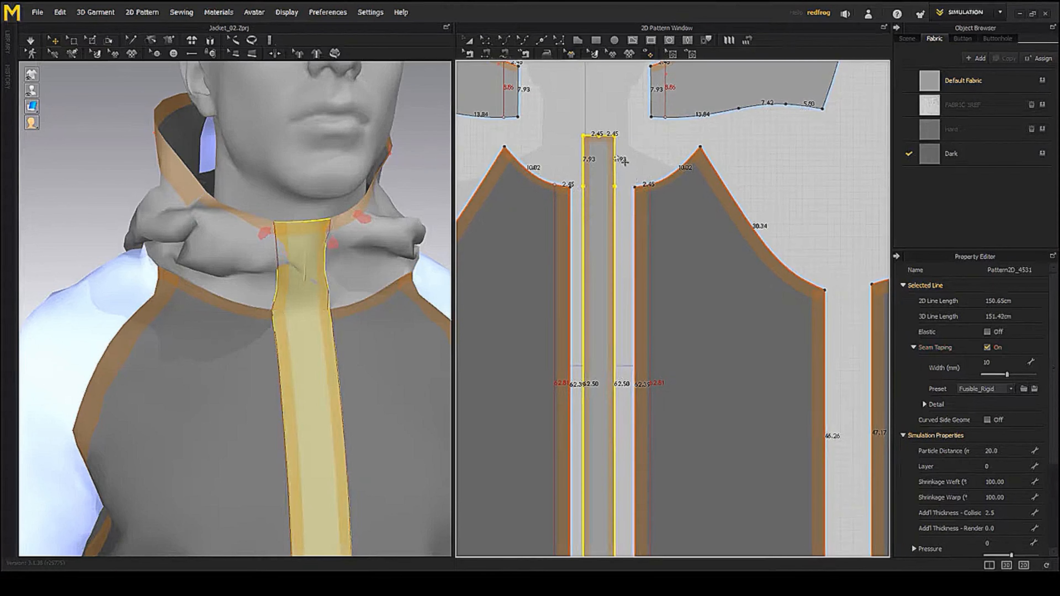
right_drag(324, 242, 435, 279)
key(space)
drag(1006, 378, 1034, 375)
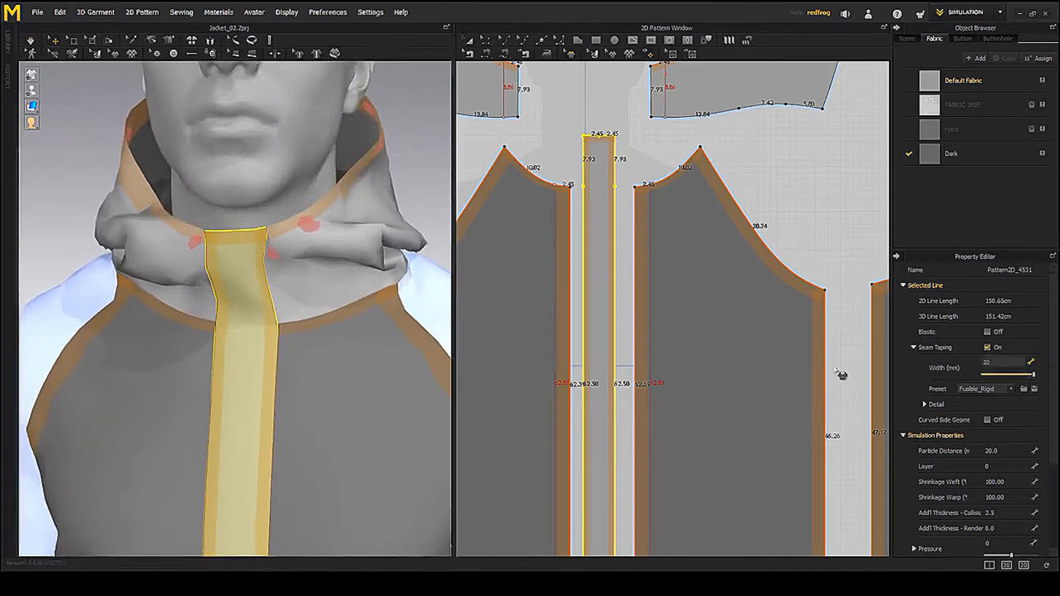
right_drag(443, 351, 396, 350)
key(space)
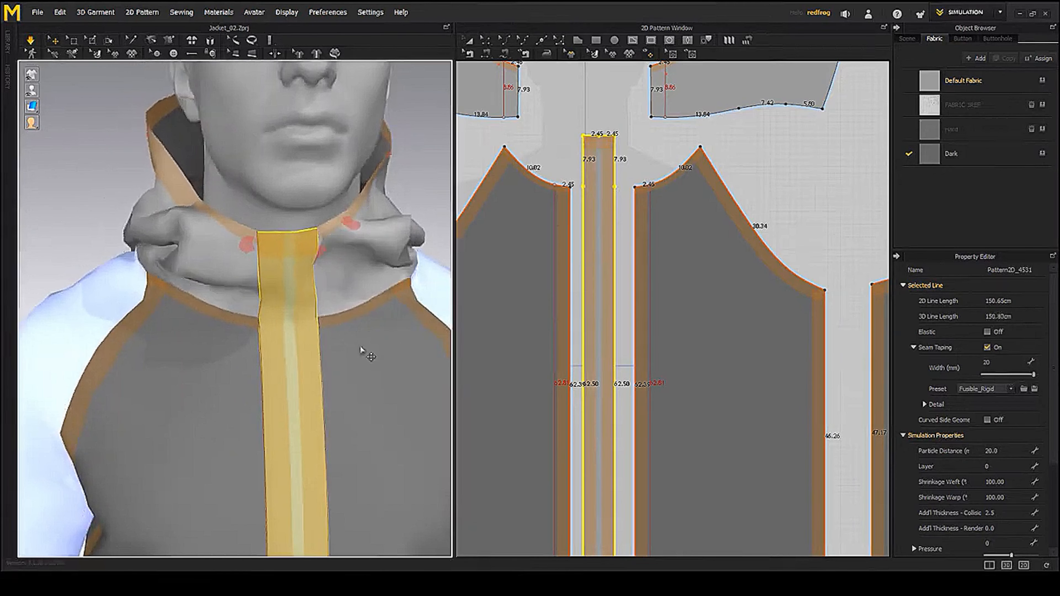
- Deselect the placket strip and examine how the whole jacket front drapes on the avatar
scroll(340, 346, down, 4)
middle_drag(338, 345, 317, 242)
right_drag(317, 241, 310, 255)
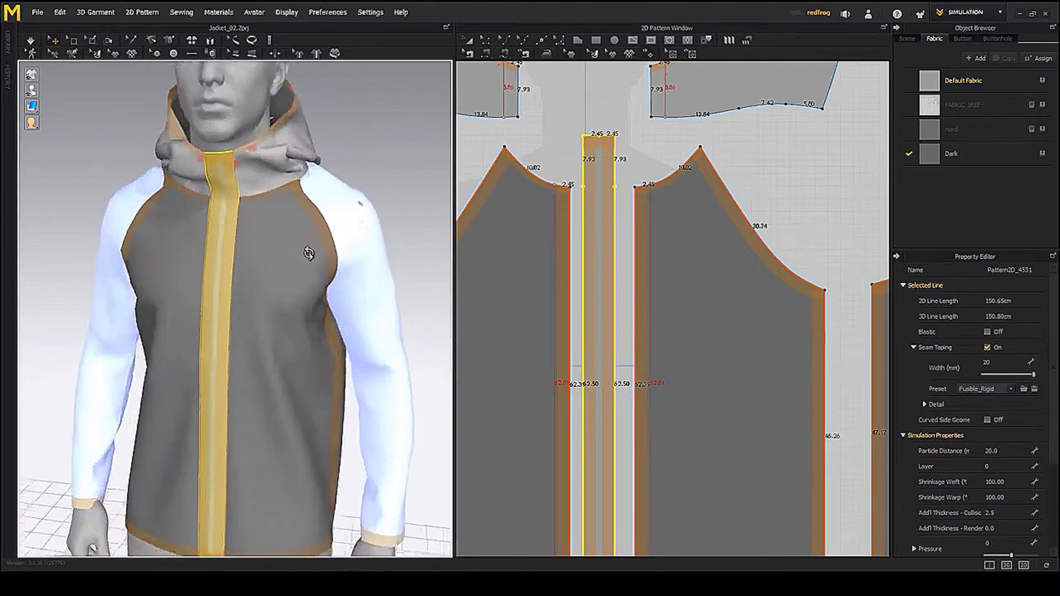
click(407, 191)
scroll(277, 293, down, 2)
mouse_move(276, 293)
right_down()
mouse_move(309, 296)
mouse_move(262, 292)
right_up()
middle_drag(286, 287, 291, 291)
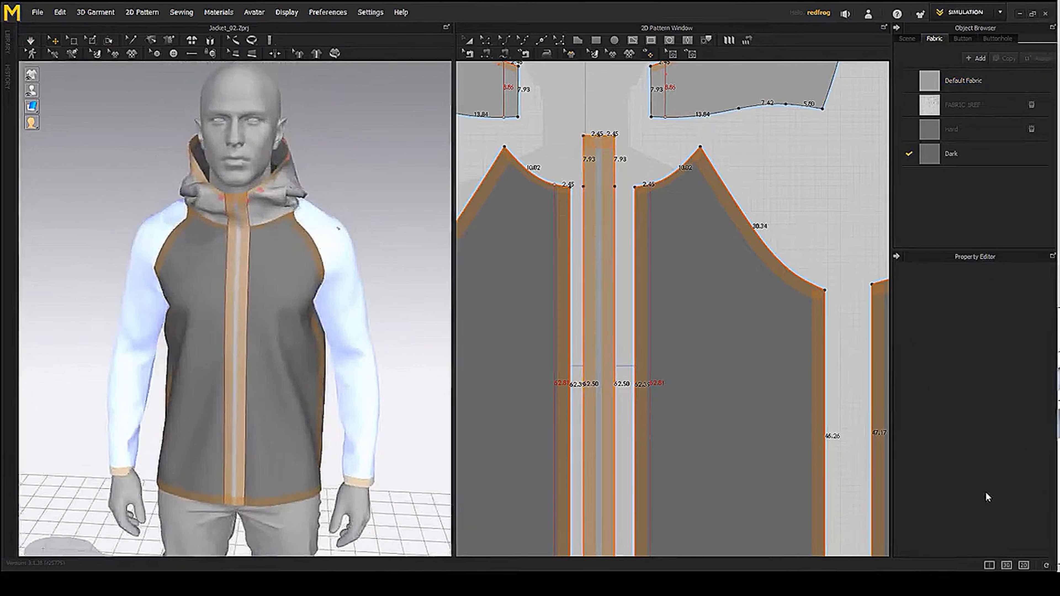
- Draw a narrow internal rectangle, about 3.6 by 16.9 cm, on the lower part of the wearer's right front panel for a pocket
middle_drag(715, 476, 772, 331)
scroll(718, 367, down, 3)
middle_drag(644, 396, 650, 413)
click(650, 40)
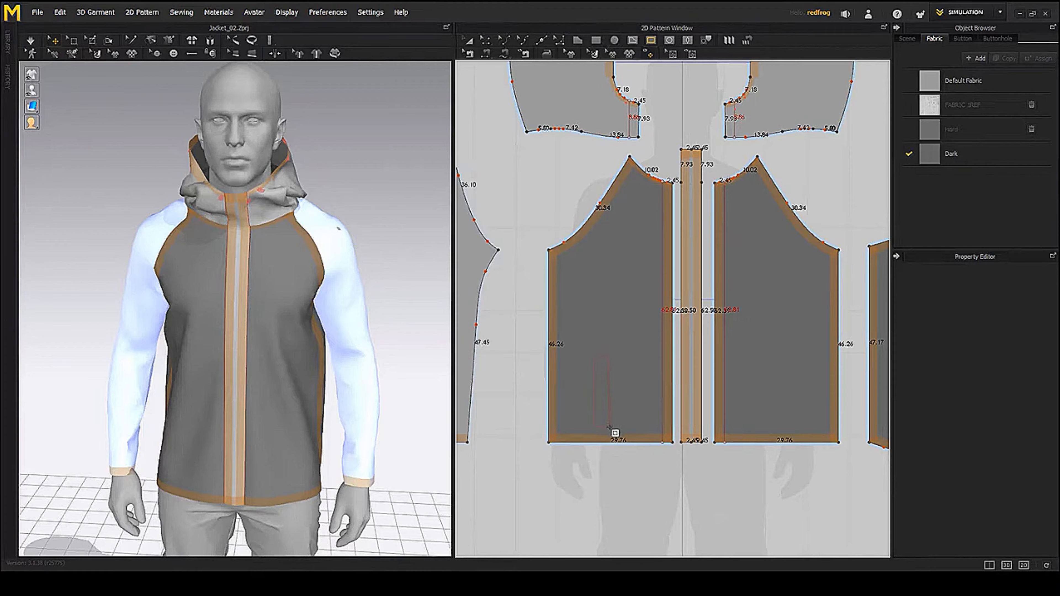
drag(609, 426, 611, 427)
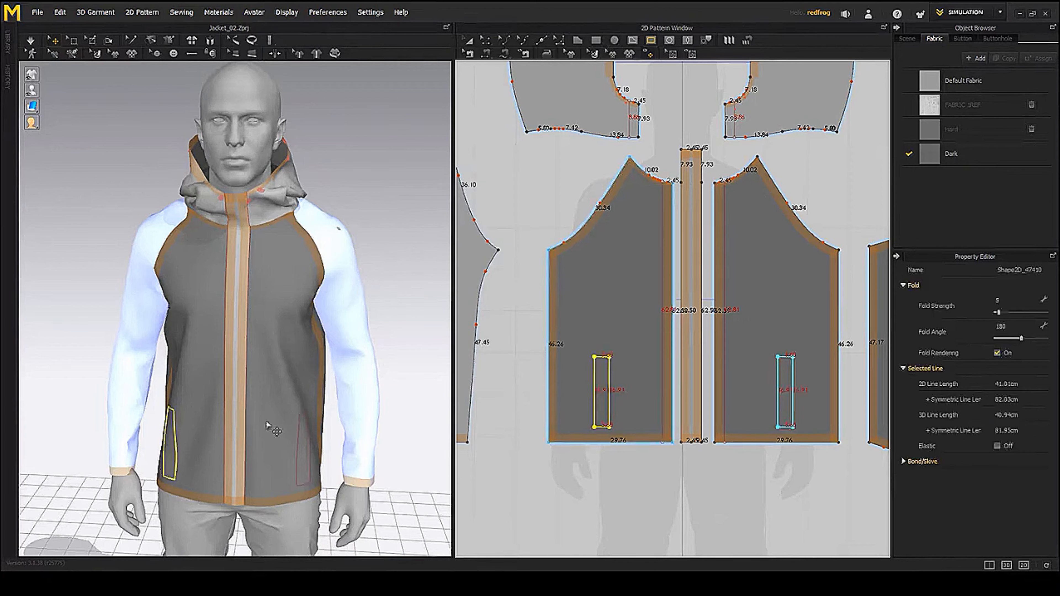
- Move the pocket rectangle slightly upward and toward the centre front, checking its placement on the 3D garment
click(486, 40)
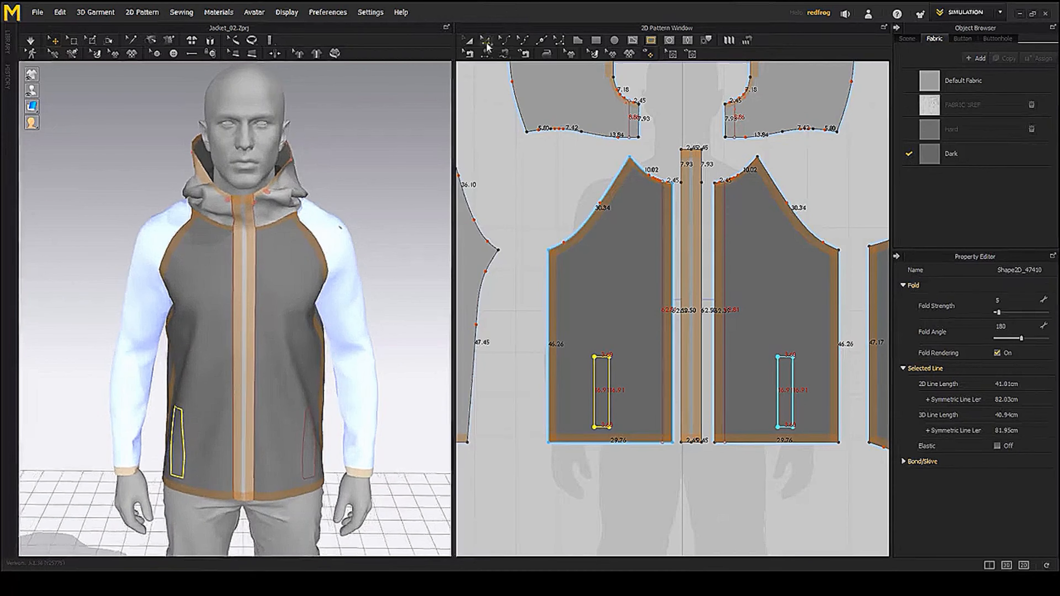
drag(603, 358, 611, 340)
mouse_move(319, 397)
right_down()
mouse_move(359, 394)
mouse_move(326, 388)
mouse_move(336, 386)
right_up()
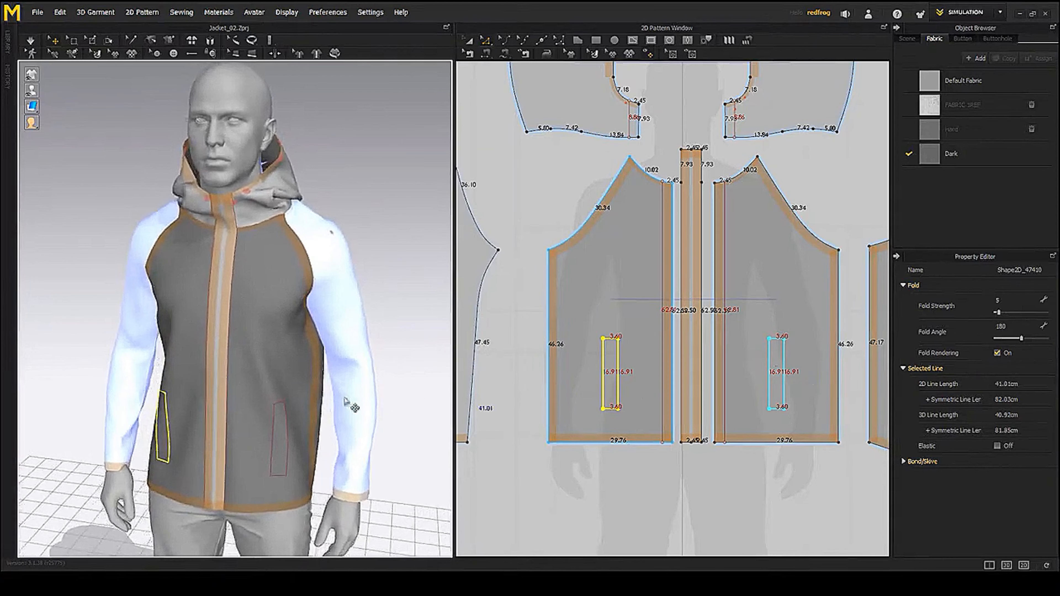
middle_drag(299, 399, 292, 373)
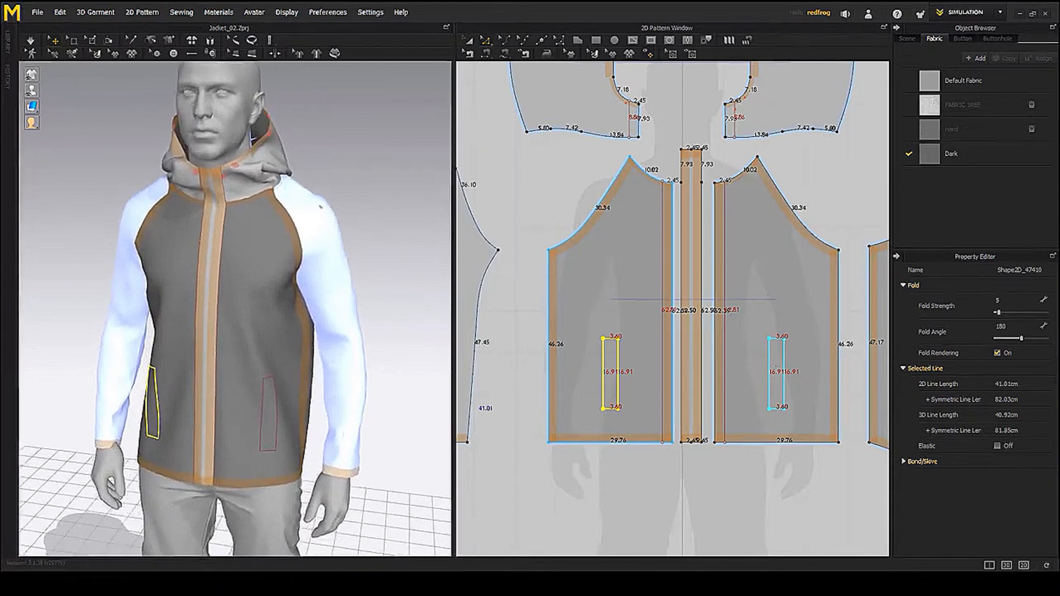
- Switch to the JacketRef_01.jpg reference in Photos and examine the fronts and pocket details of the jackets
drag(1059, 109, 543, 96)
double_click(542, 96)
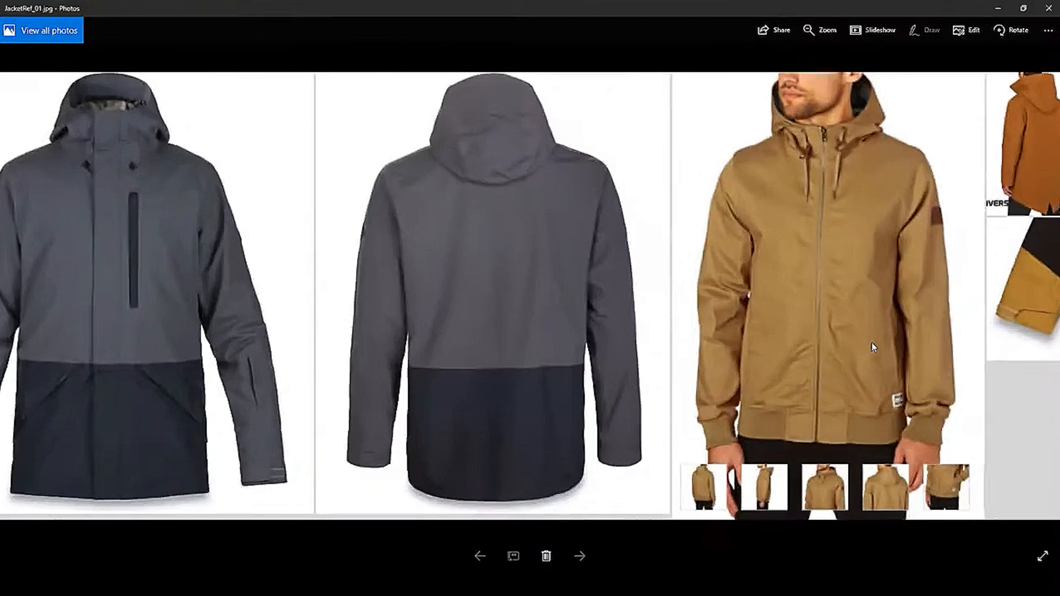
scroll(891, 336, up, 2)
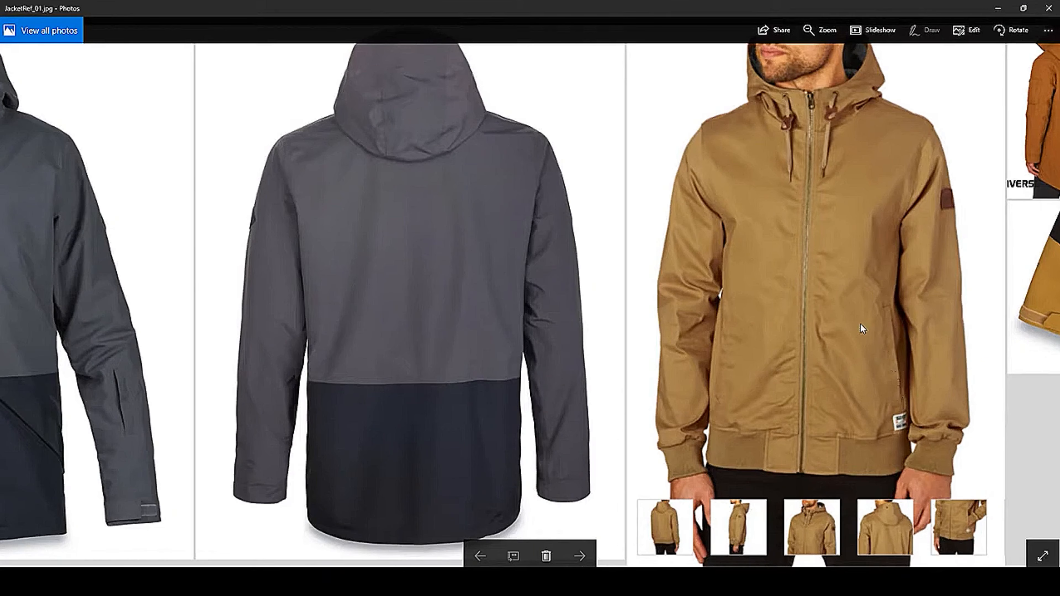
drag(638, 363, 696, 363)
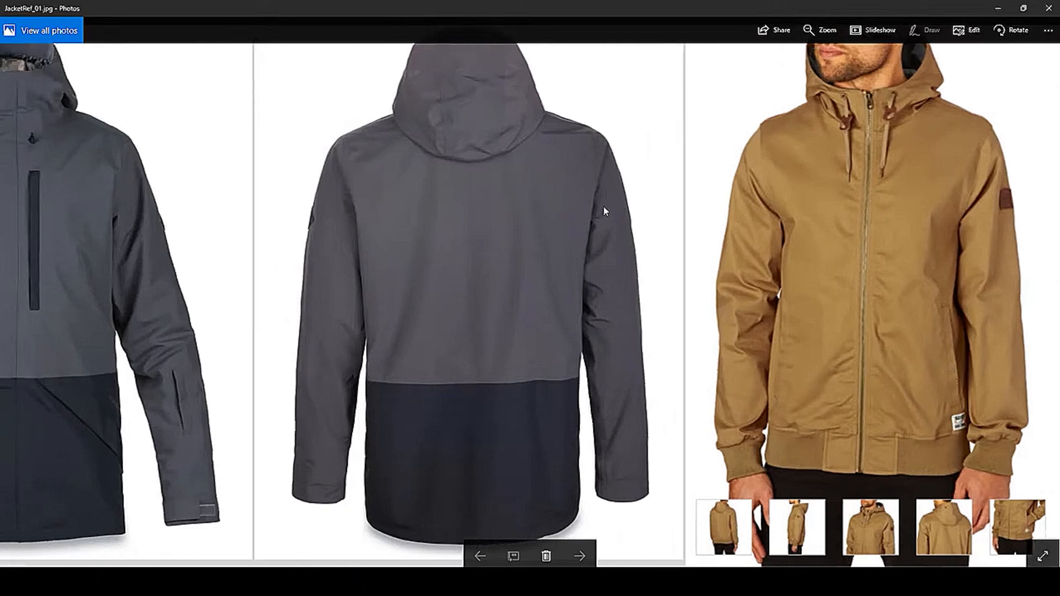
scroll(605, 211, down, 5)
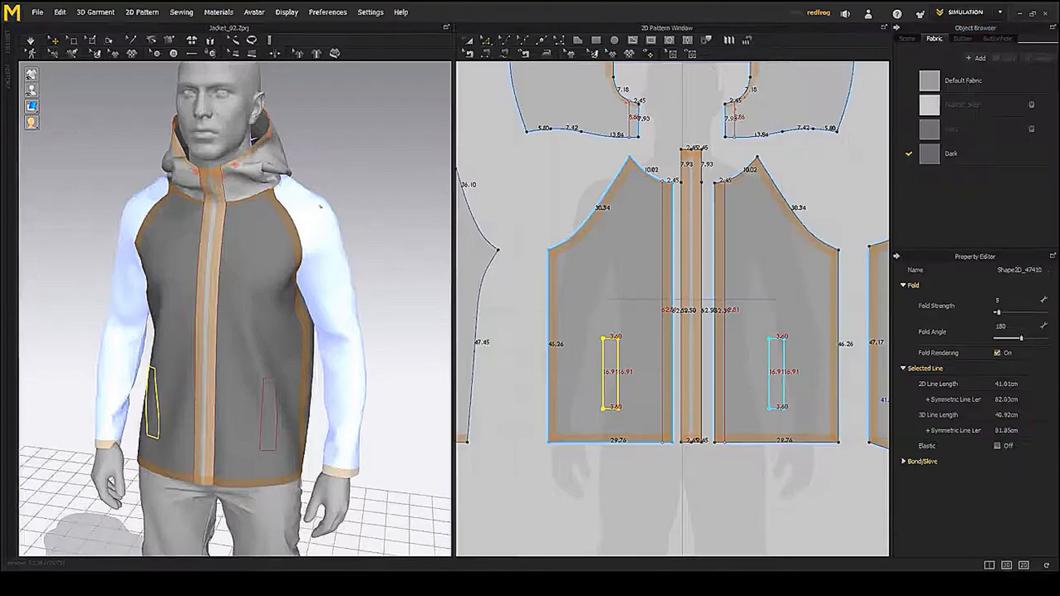
- Lengthen the pocket rectangle at both short ends to about 20.11 cm and check it on the garment
right_drag(292, 371, 301, 375)
drag(609, 409, 610, 413)
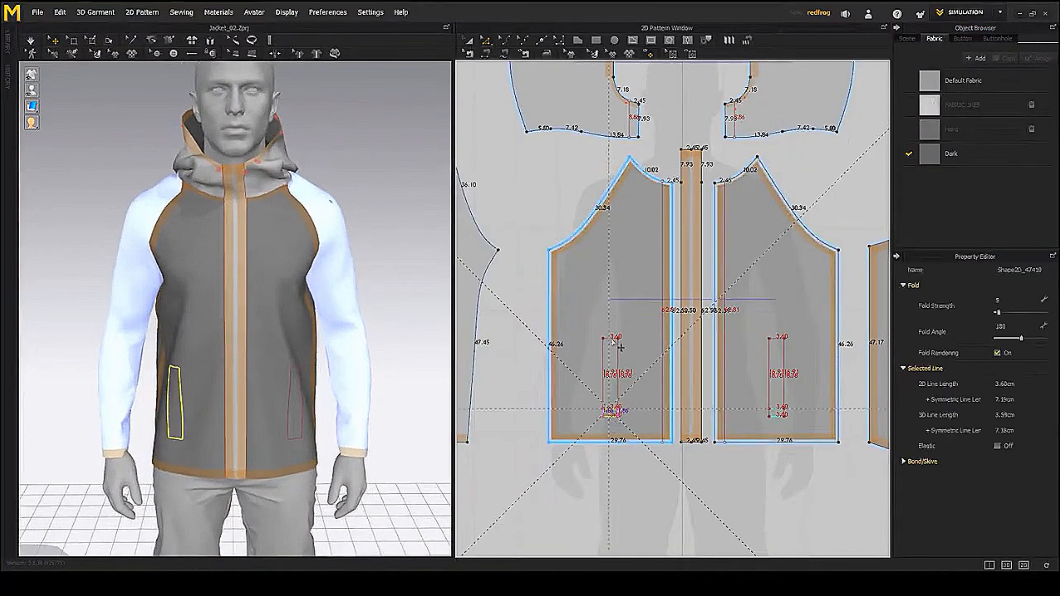
drag(611, 339, 610, 334)
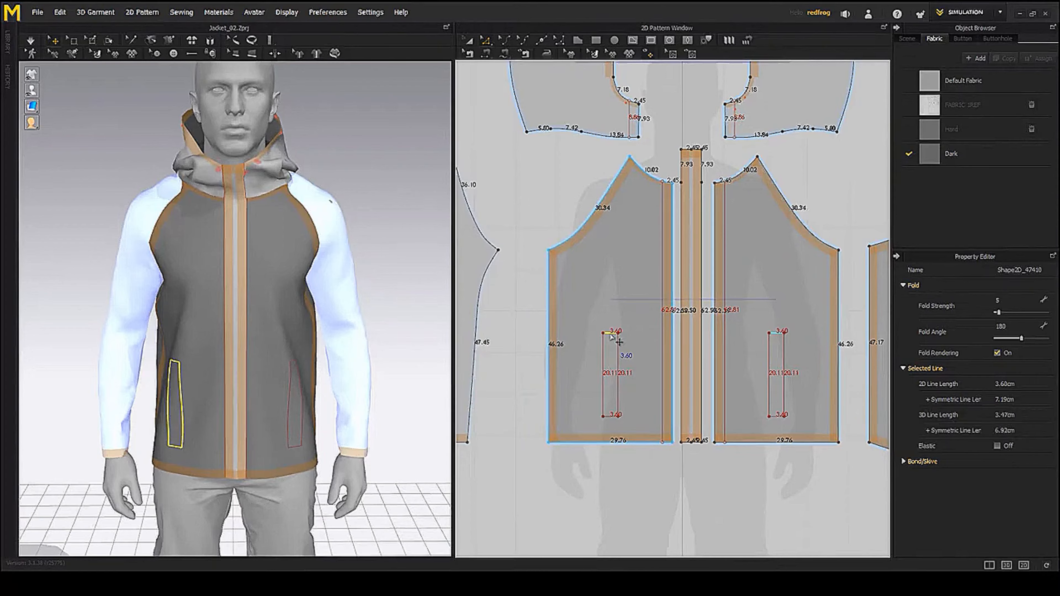
scroll(738, 424, up, 2)
middle_drag(738, 424, 759, 349)
scroll(667, 331, down, 5)
right_drag(350, 392, 299, 381)
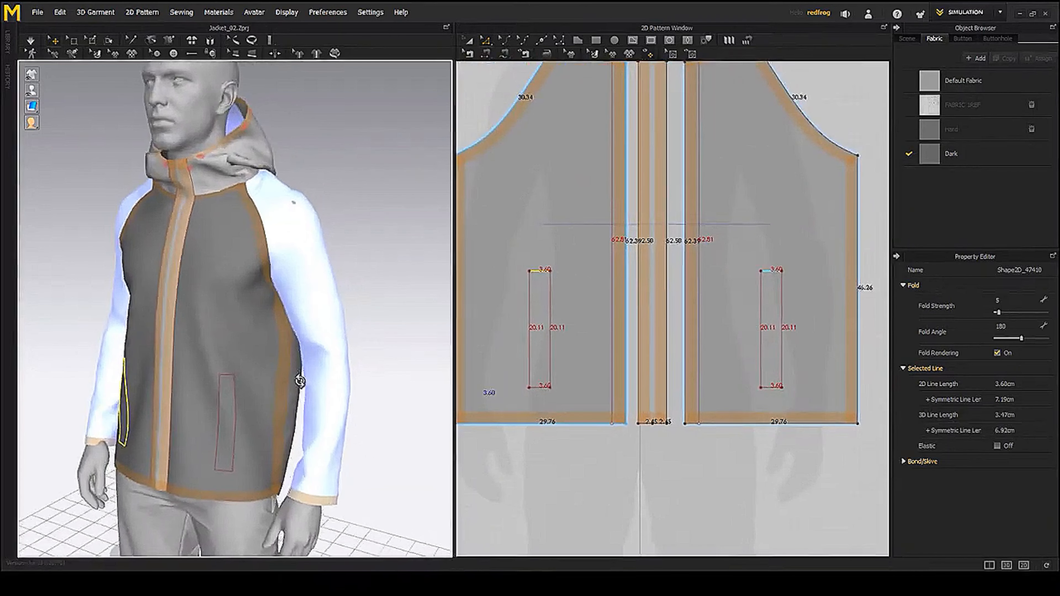
- Shift the lengthened pocket rectangle outward toward the side seam, checking its placement on the 3D garment
click(528, 314)
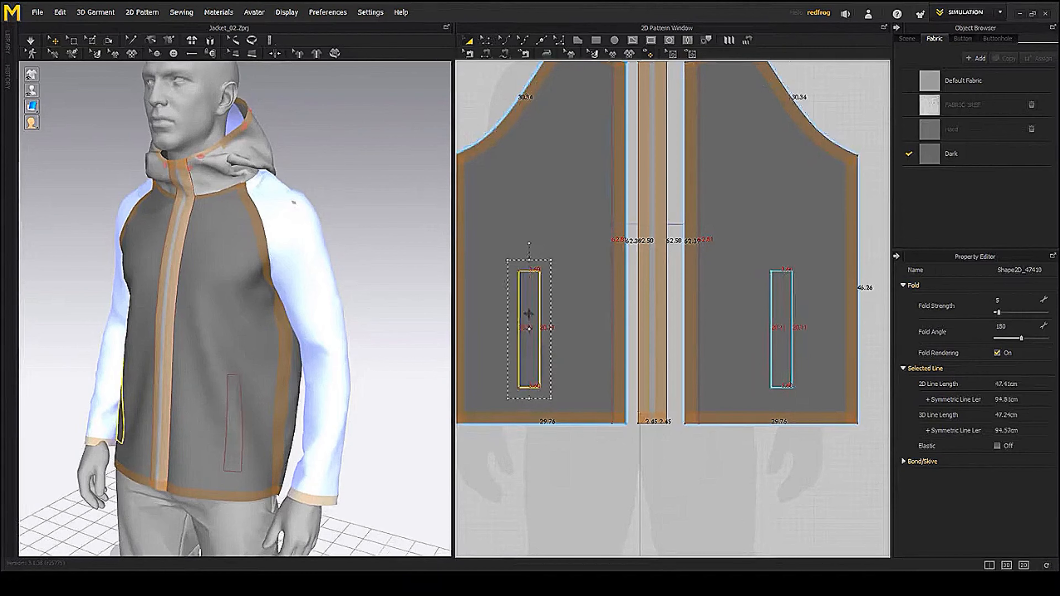
middle_drag(551, 315, 569, 326)
right_drag(184, 367, 138, 366)
middle_drag(549, 328, 570, 341)
drag(570, 346, 570, 343)
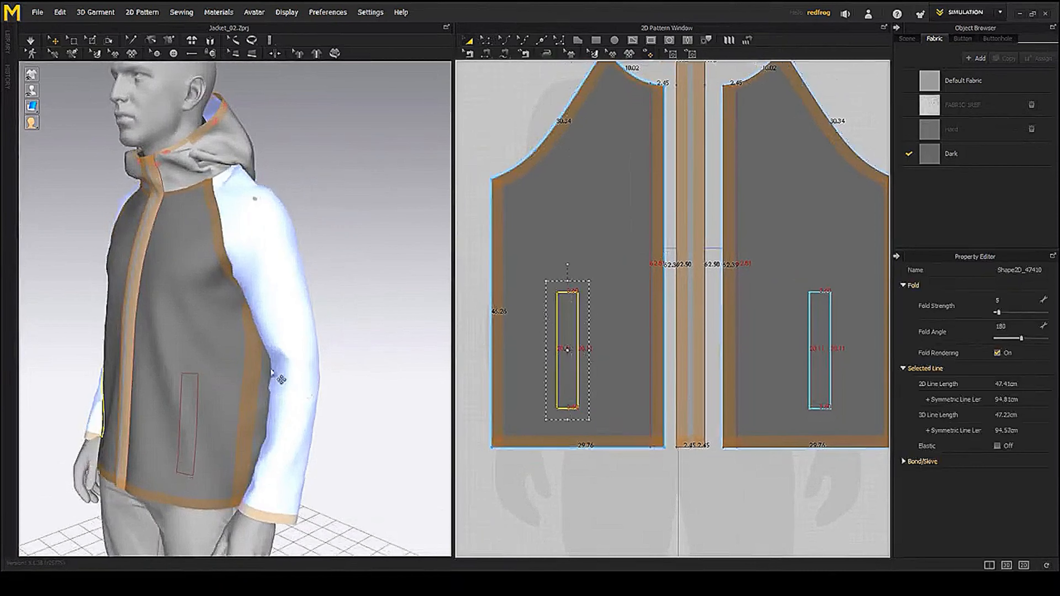
right_drag(272, 373, 322, 370)
middle_drag(648, 350, 669, 349)
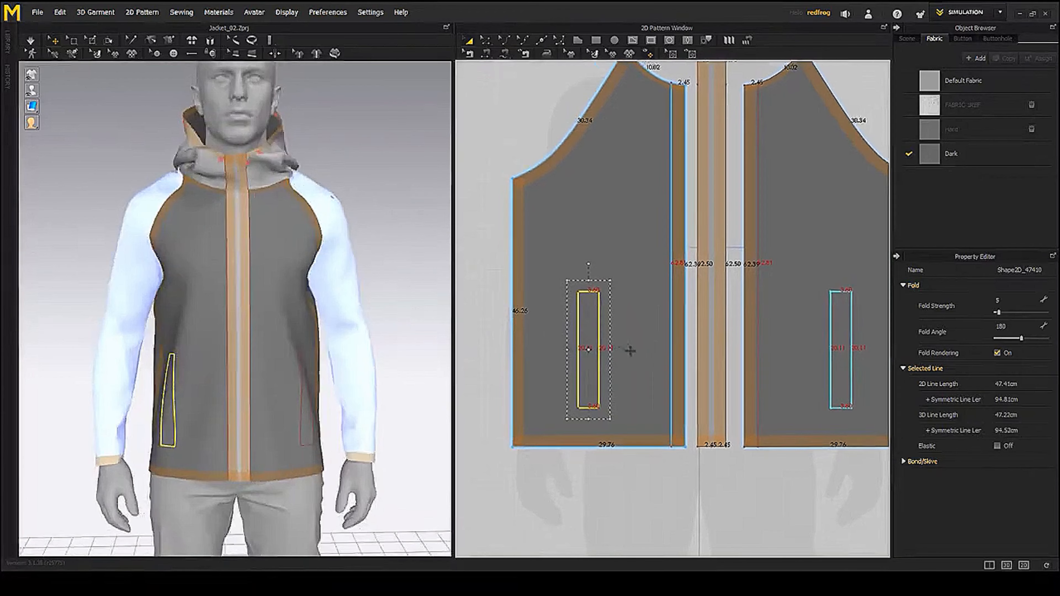
- Clone the pocket rectangle as a separate pattern and place it beside the front panel
scroll(630, 351, down, 3)
right_click(631, 327)
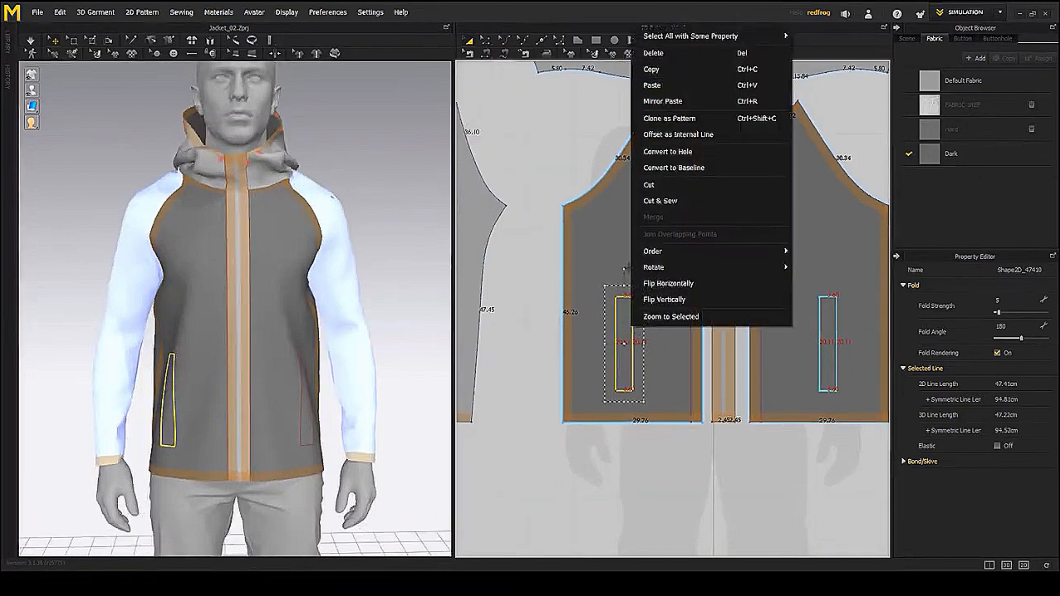
click(673, 120)
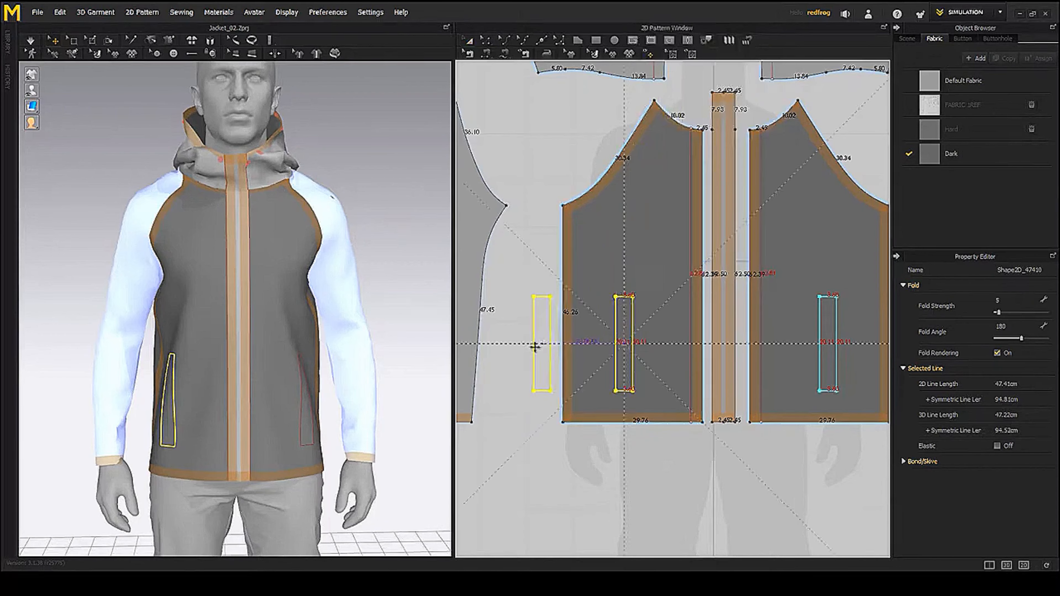
click(527, 347)
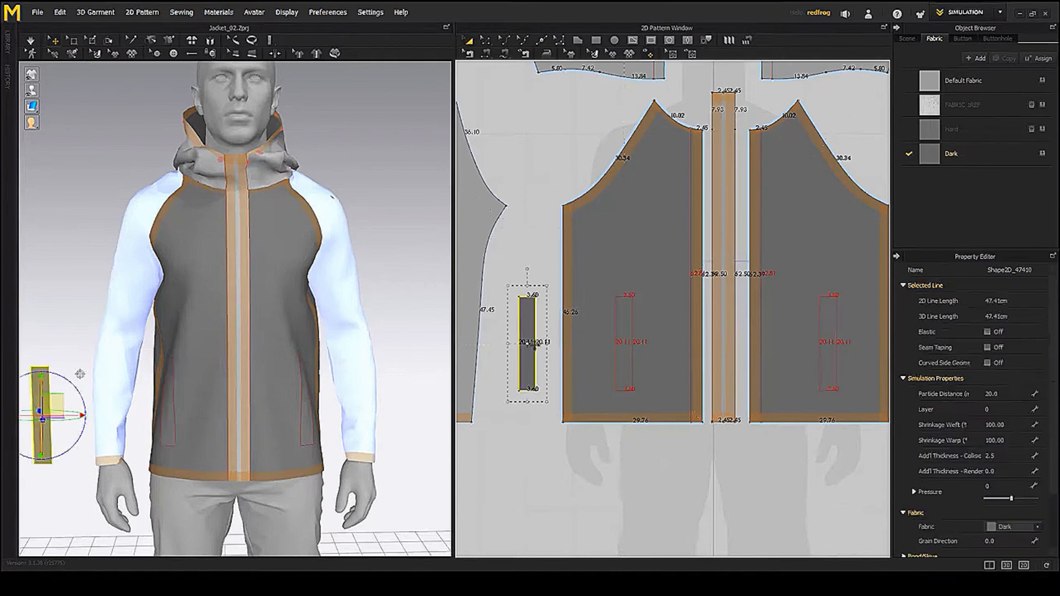
- Assign Default Fabric to the cloned pocket pattern
right_drag(577, 343, 606, 348)
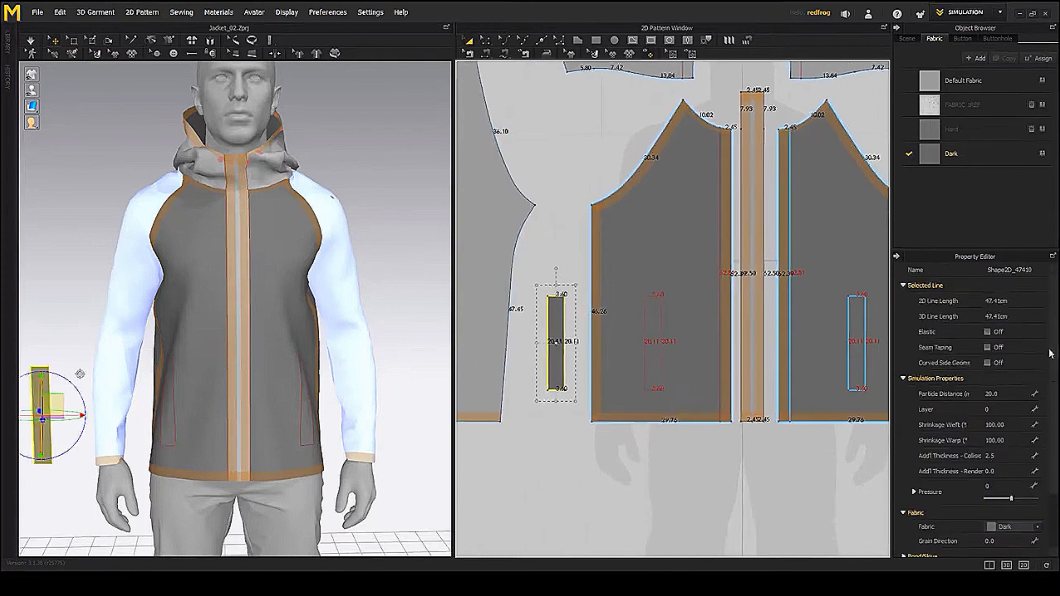
click(1014, 526)
click(1016, 492)
click(951, 80)
click(1012, 366)
drag(330, 166, 324, 155)
click(503, 398)
- Position the cloned pocket pattern in 3D beside the lower front panel, near the wearer's right forearm
right_drag(150, 279, 134, 378)
drag(115, 372, 202, 372)
right_drag(209, 368, 177, 327)
scroll(187, 350, up, 2)
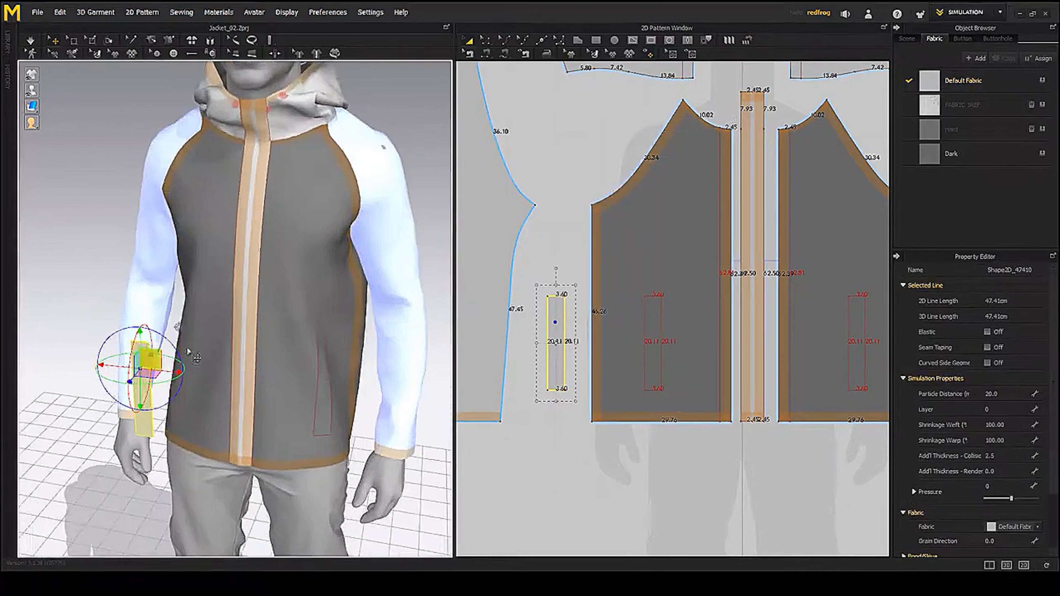
drag(140, 334, 140, 313)
right_drag(297, 315, 336, 315)
scroll(710, 354, up, 2)
- Move the cloned pocket pattern onto the front panel in 2D and sew its inner long edge to the rectangle's inner edge
click(538, 340)
drag(511, 321, 584, 320)
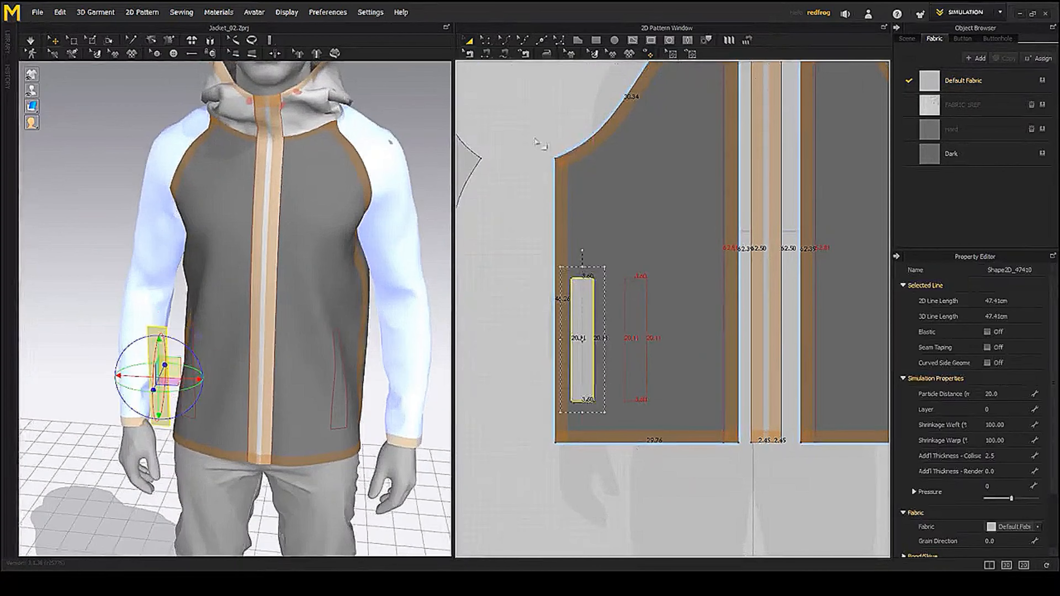
click(485, 53)
click(594, 302)
click(648, 306)
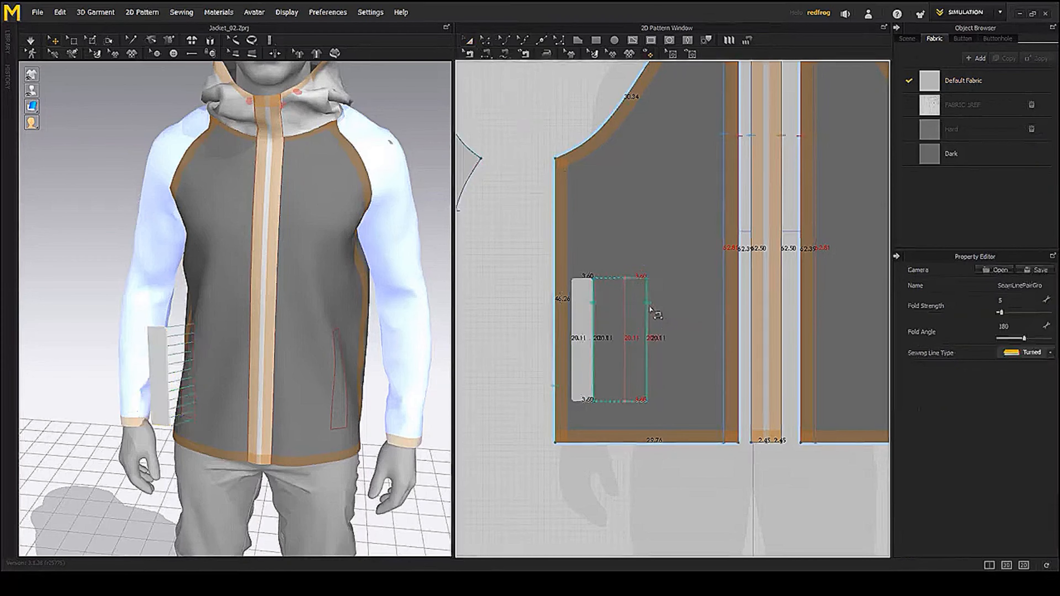
- Freeze the front and back body panels on the 3D garment
click(265, 336)
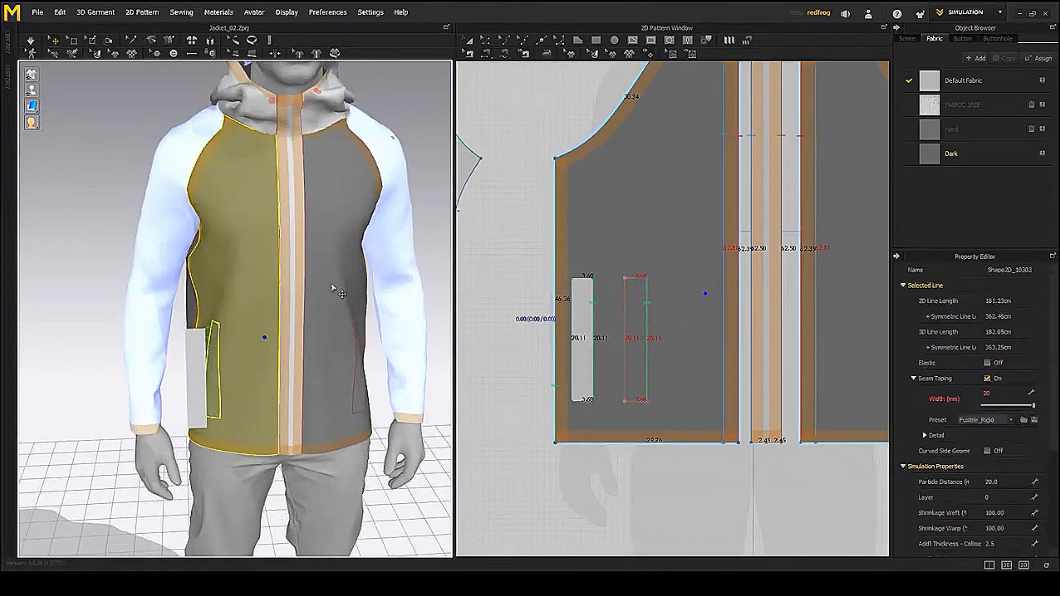
right_drag(260, 316, 171, 308)
click(174, 308)
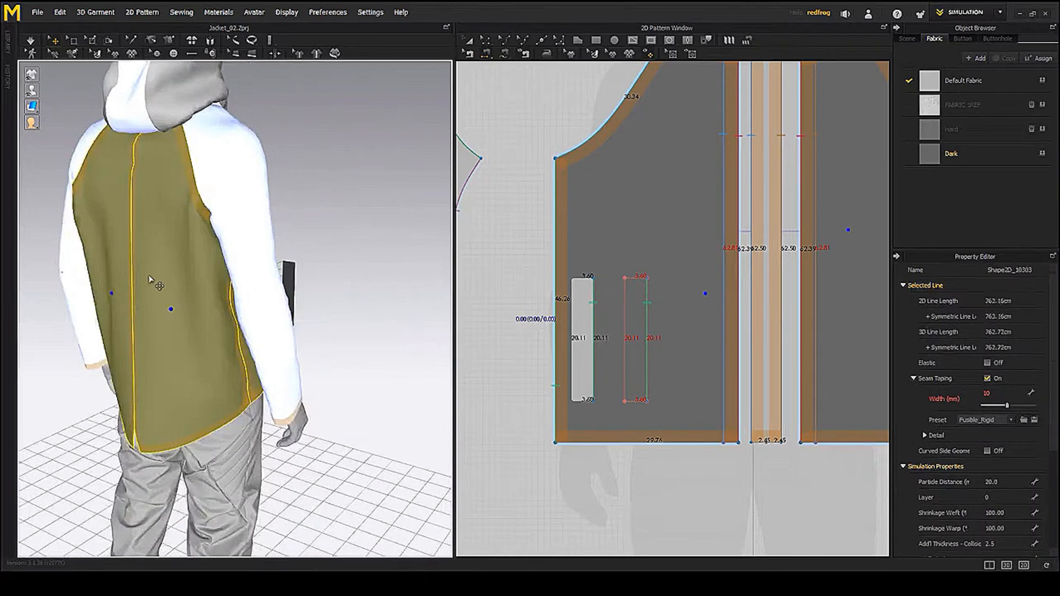
right_click(158, 284)
click(190, 228)
right_drag(234, 242, 216, 307)
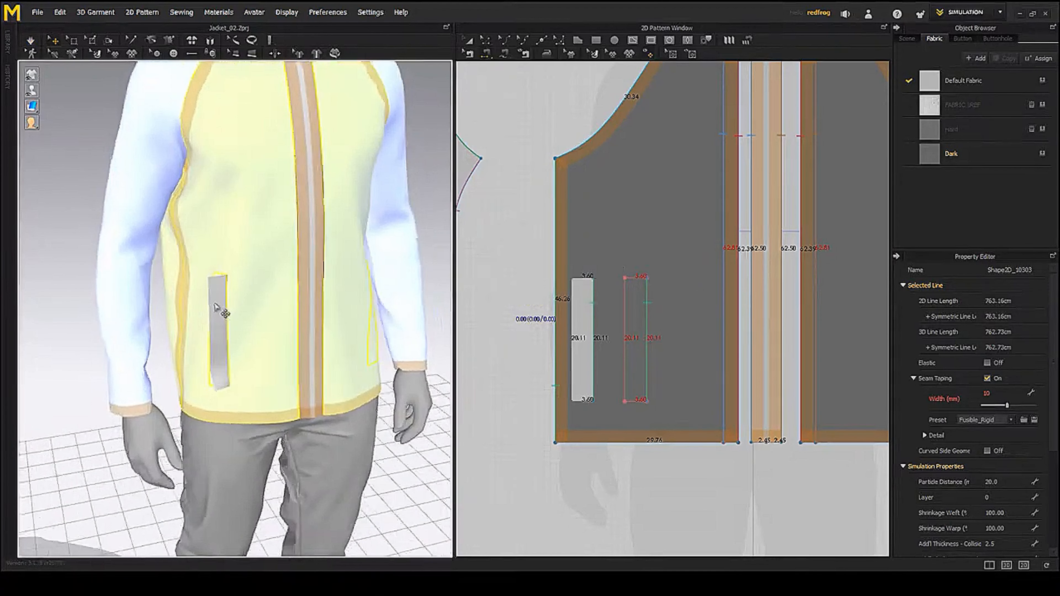
- Unfold the cloned pocket pattern along its outer long edge to double its width
click(218, 303)
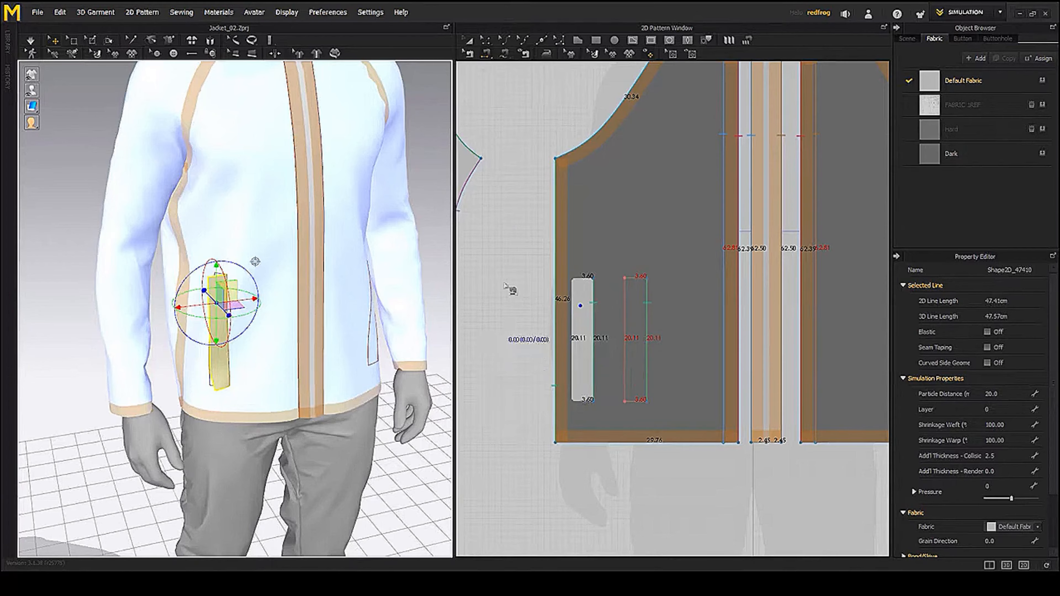
scroll(504, 353, up, 3)
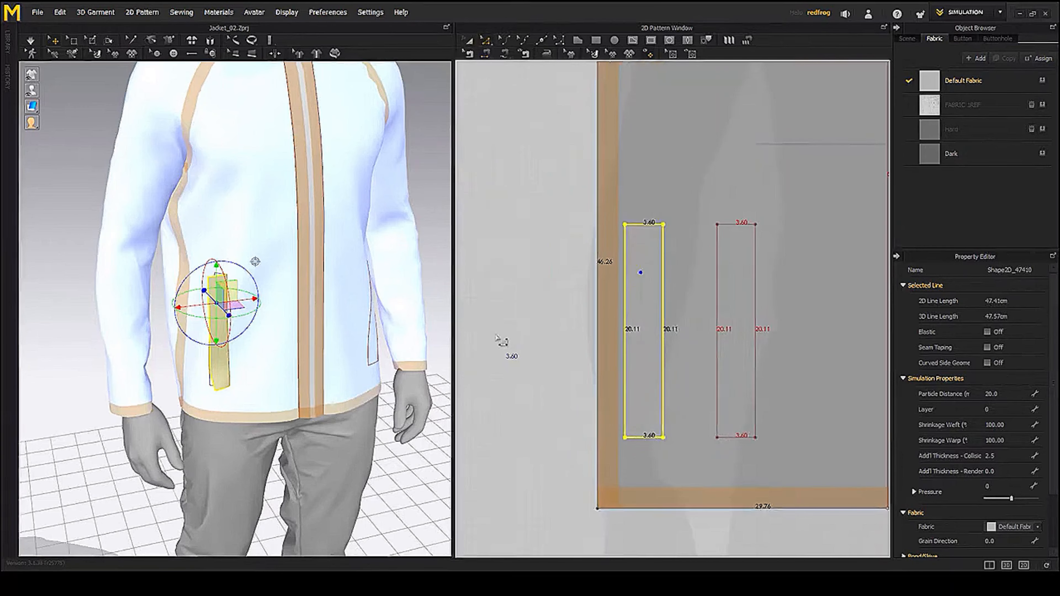
click(504, 348)
click(626, 305)
right_click(627, 301)
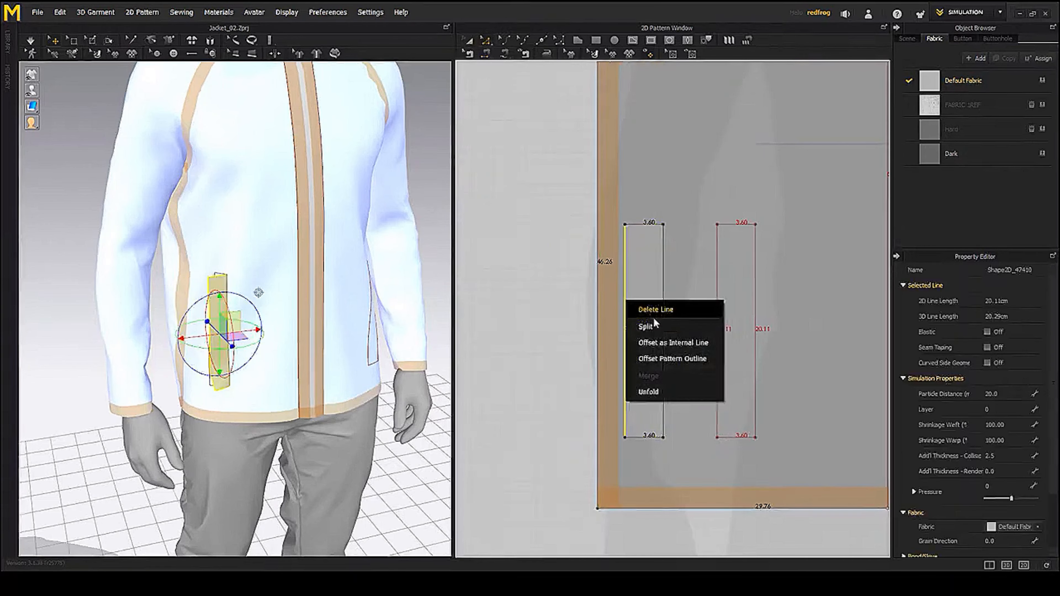
click(651, 391)
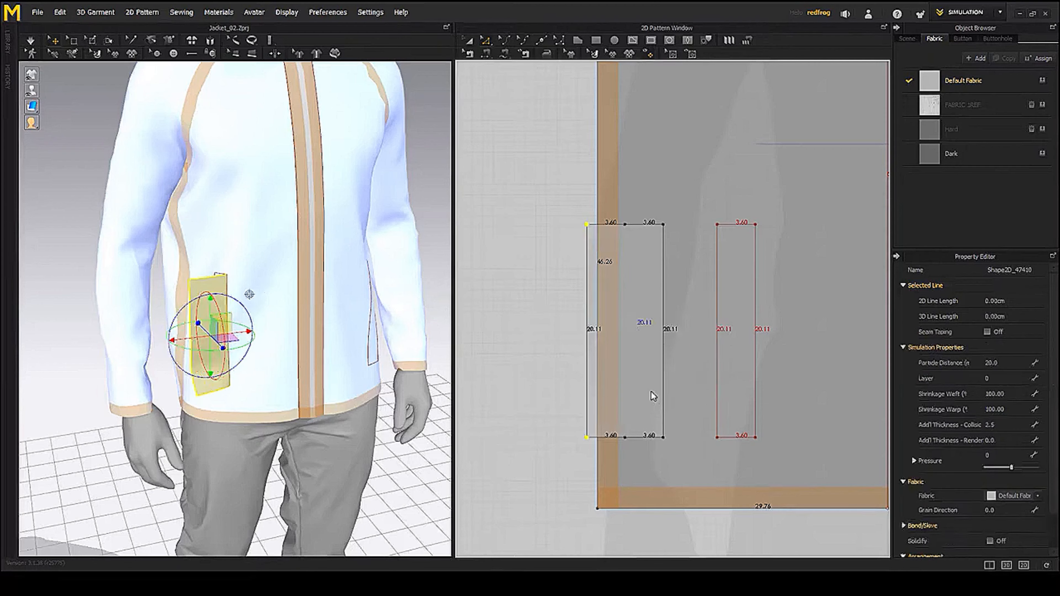
- Draw an internal line down the middle of the unfolded pocket pattern, from the top edge's midpoint to the bottom edge's midpoint
right_drag(552, 343, 544, 349)
middle_drag(544, 348, 542, 347)
right_drag(261, 313, 247, 326)
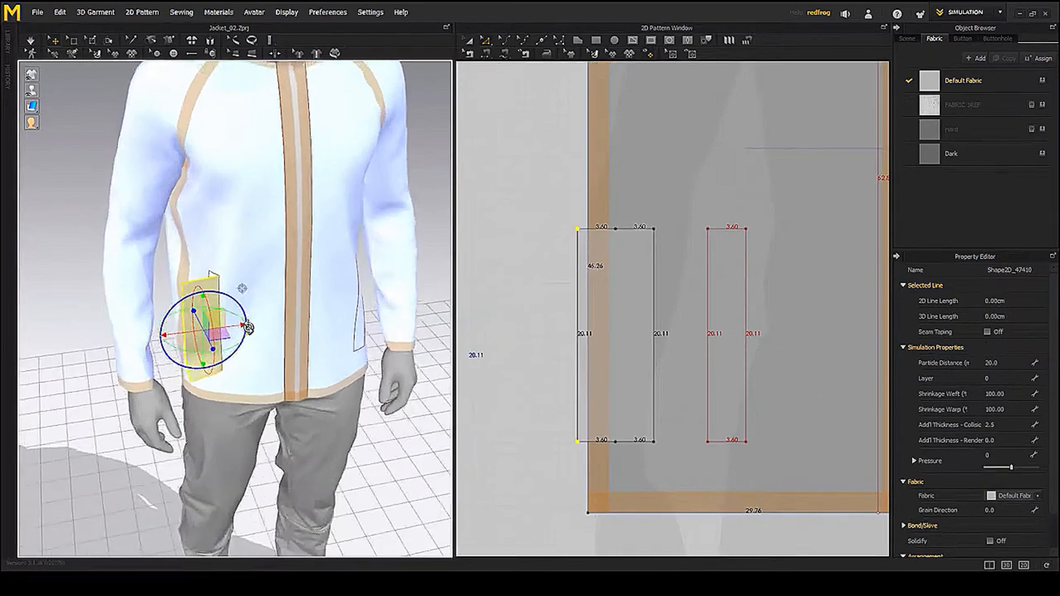
right_drag(333, 336, 330, 302)
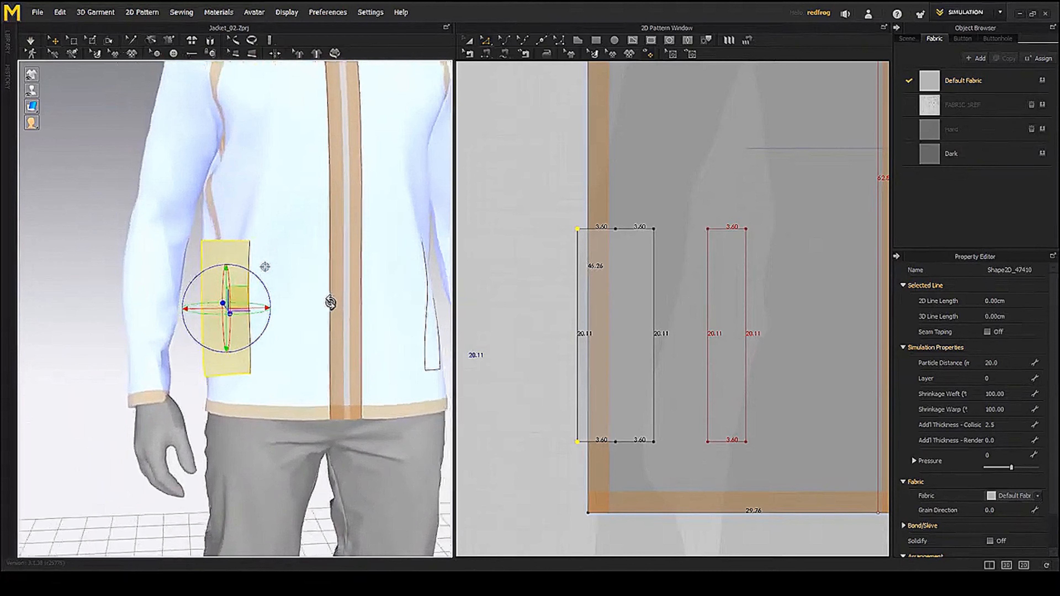
click(633, 40)
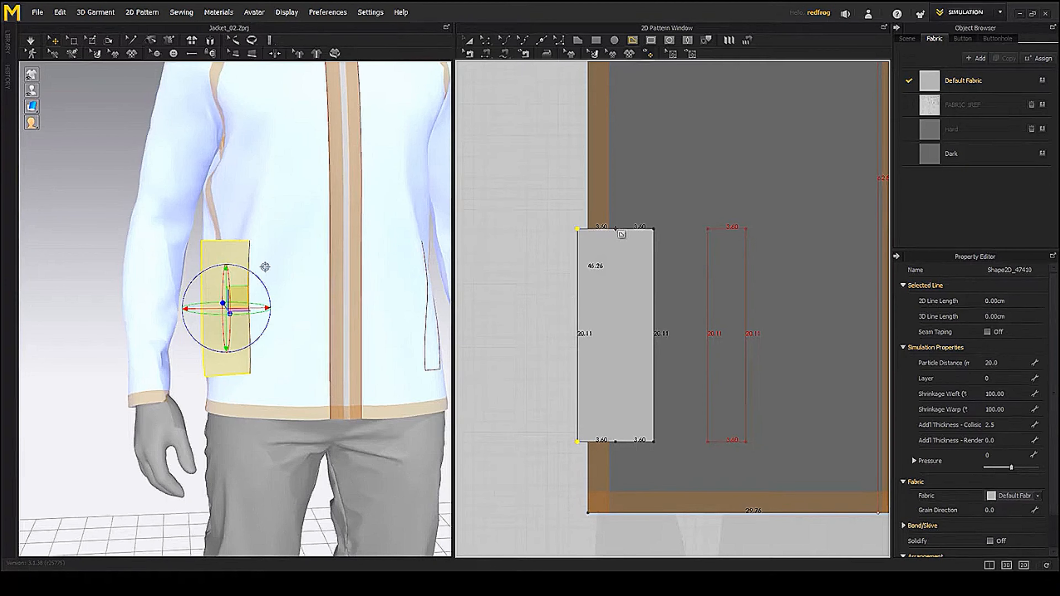
click(616, 229)
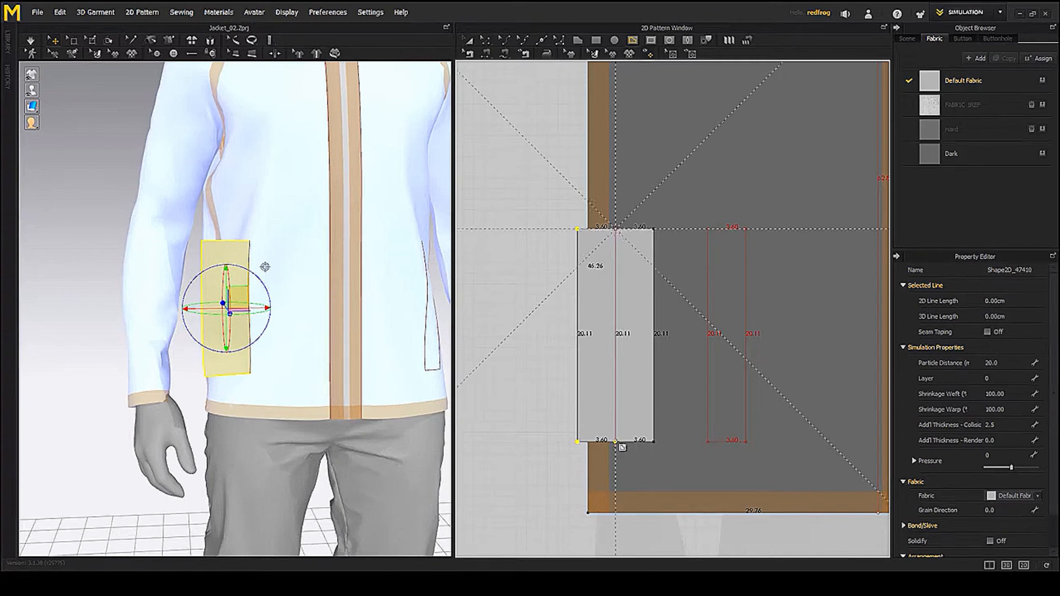
double_click(616, 441)
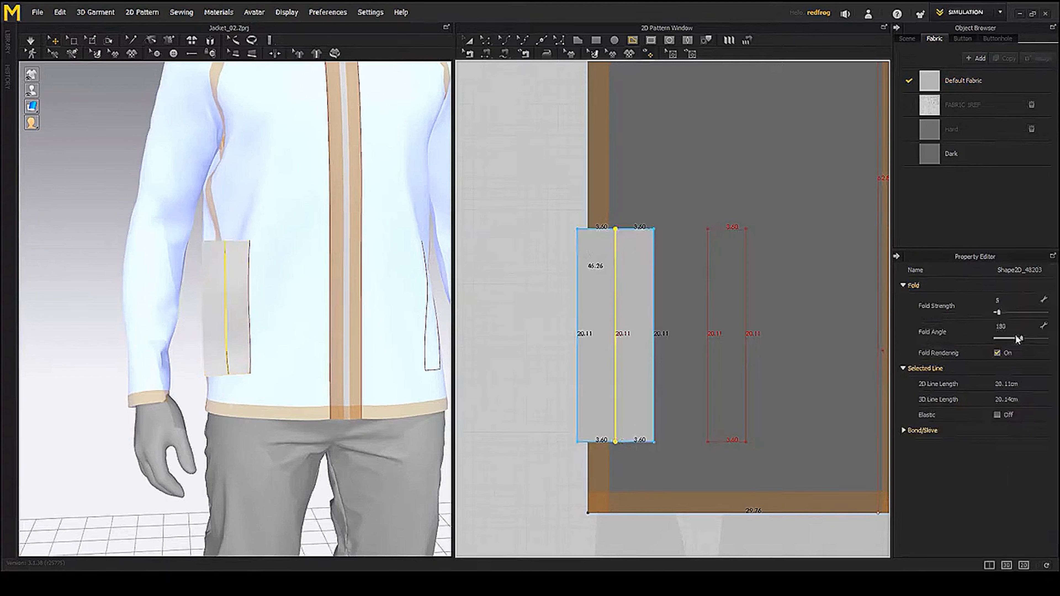
- Set the fold angle of the pocket's centre line to 0 and simulate the fold
middle_drag(679, 336, 676, 343)
right_drag(197, 315, 213, 318)
key(space)
right_drag(328, 330, 335, 390)
scroll(335, 390, down, 2)
middle_drag(342, 274, 328, 339)
click(483, 41)
click(513, 250)
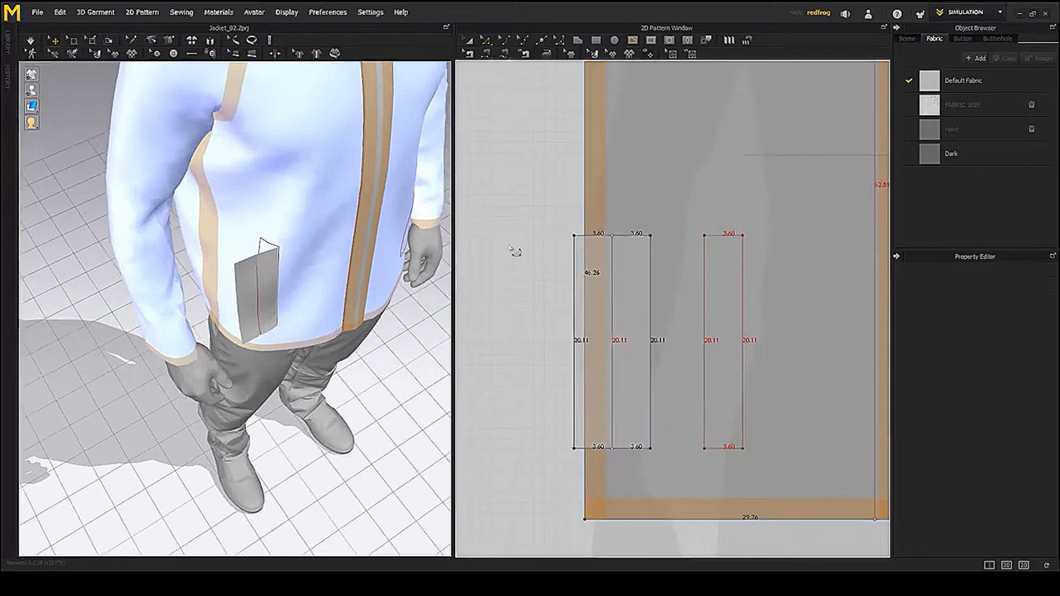
click(612, 275)
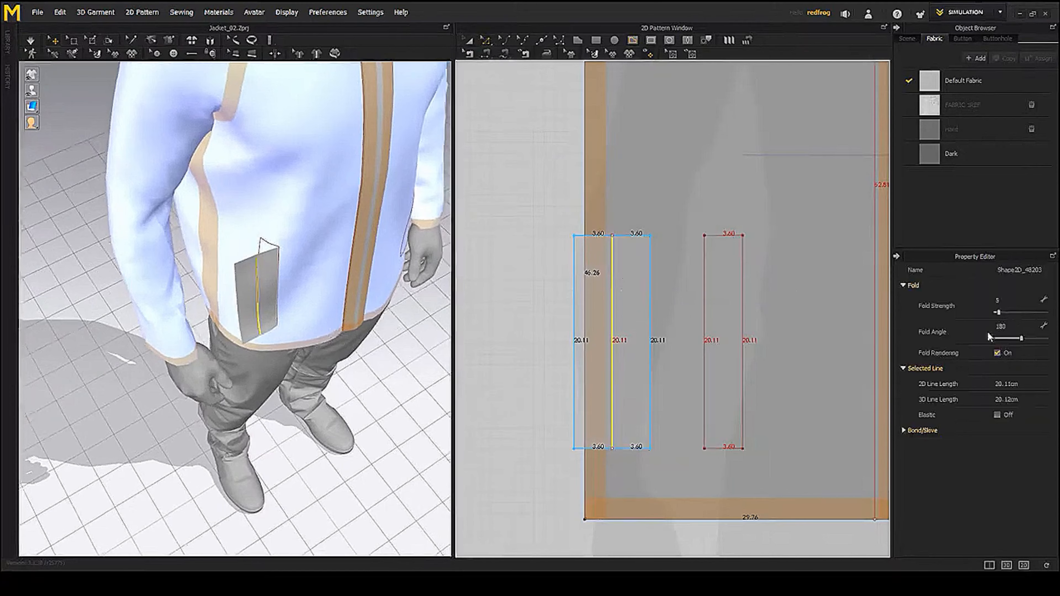
click(1005, 325)
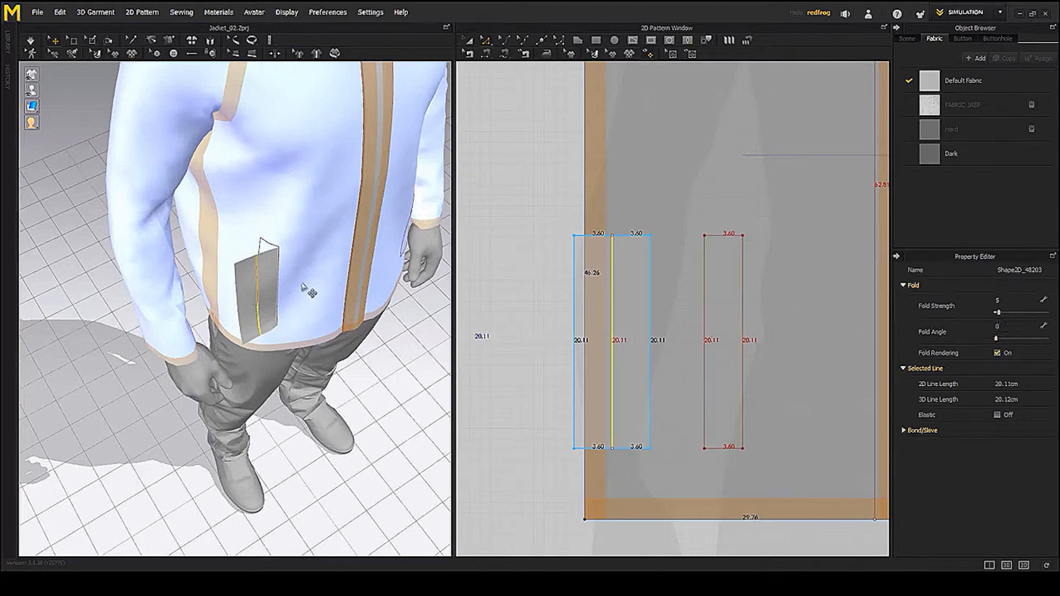
right_drag(301, 284, 303, 288)
key(space)
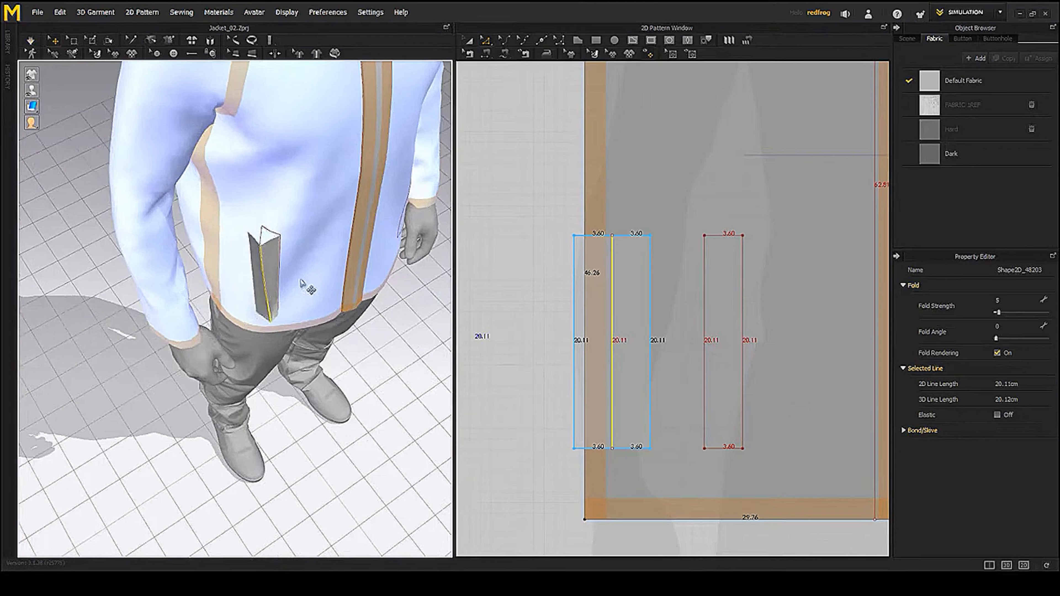
- Sew the two halves of the pocket strip's top edge together and simulate
middle_drag(302, 242, 323, 320)
scroll(311, 311, down, 4)
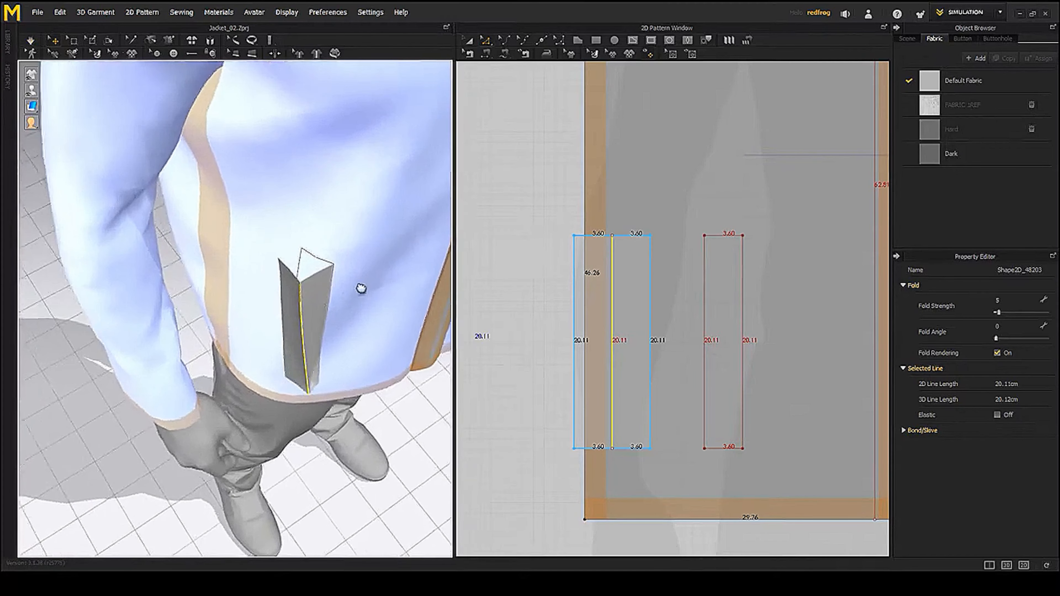
middle_drag(361, 289, 357, 293)
right_drag(343, 289, 336, 301)
middle_drag(346, 287, 342, 299)
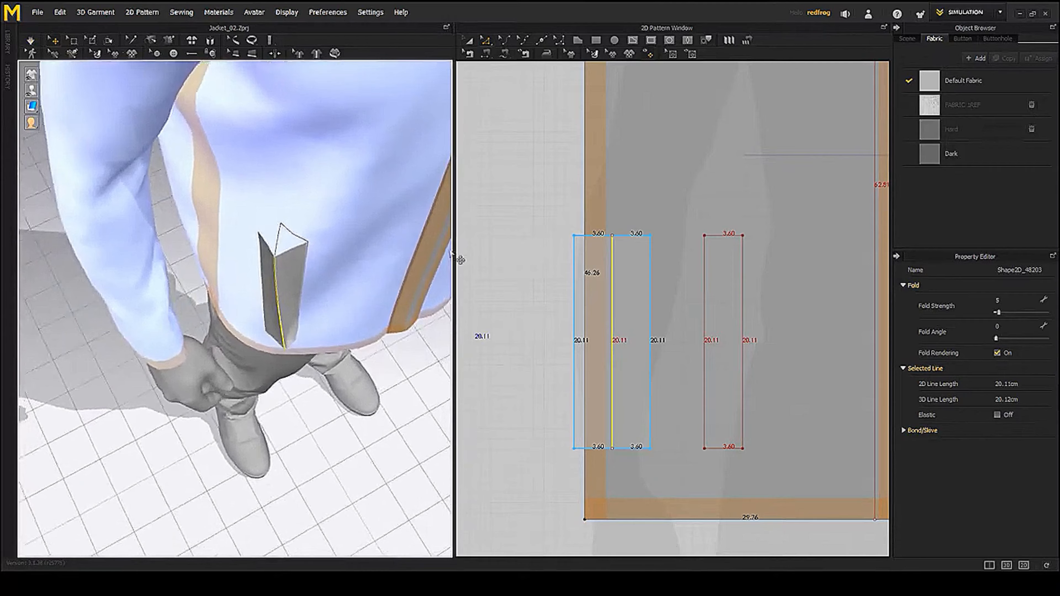
click(487, 55)
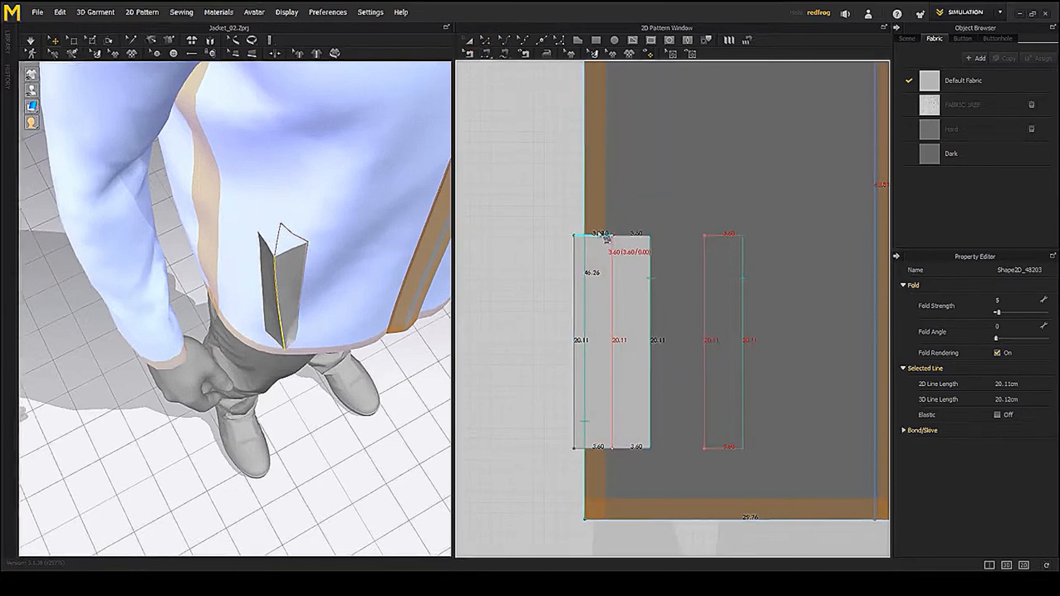
click(624, 235)
right_drag(399, 223, 377, 218)
key(space)
scroll(377, 218, up, 3)
middle_drag(377, 218, 367, 298)
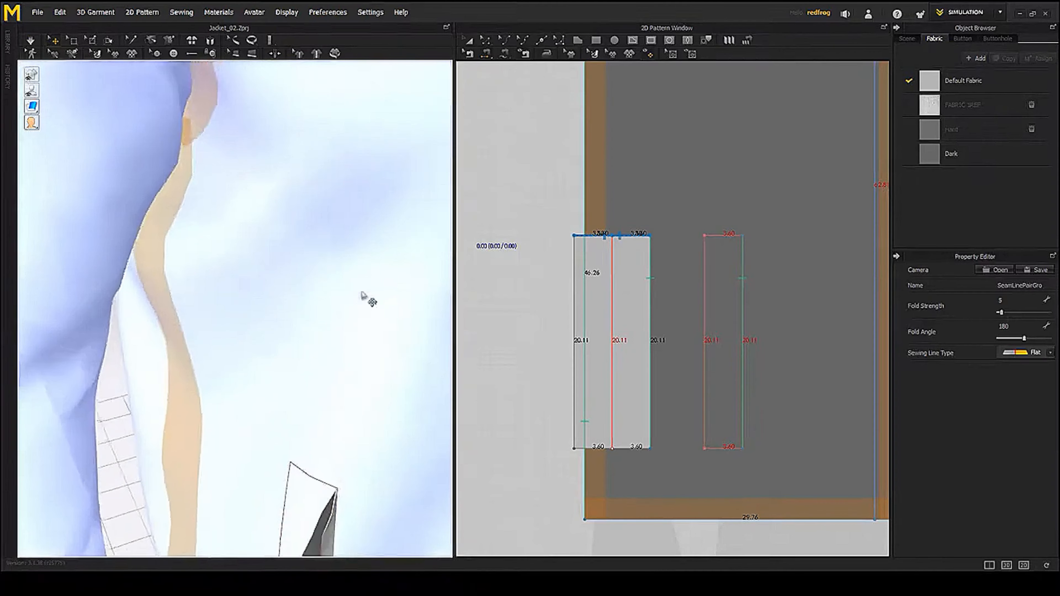
- Sew the two halves of the pocket strip's bottom edge together and simulate
right_drag(366, 298, 268, 239)
scroll(264, 389, down, 3)
scroll(263, 388, up, 3)
middle_drag(250, 333, 253, 294)
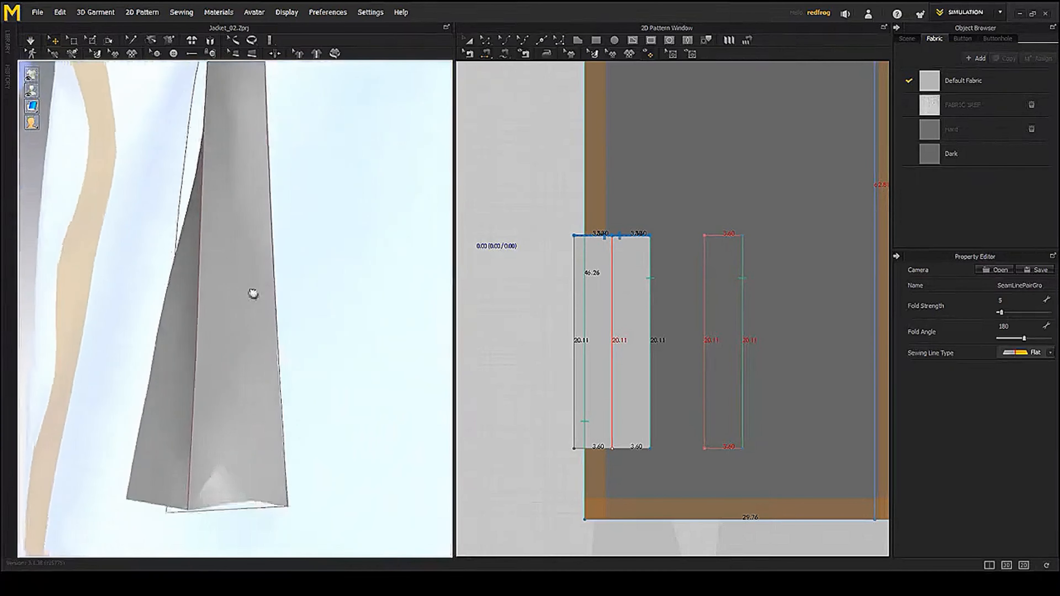
scroll(253, 293, down, 3)
right_drag(249, 320, 218, 279)
middle_drag(252, 347, 256, 370)
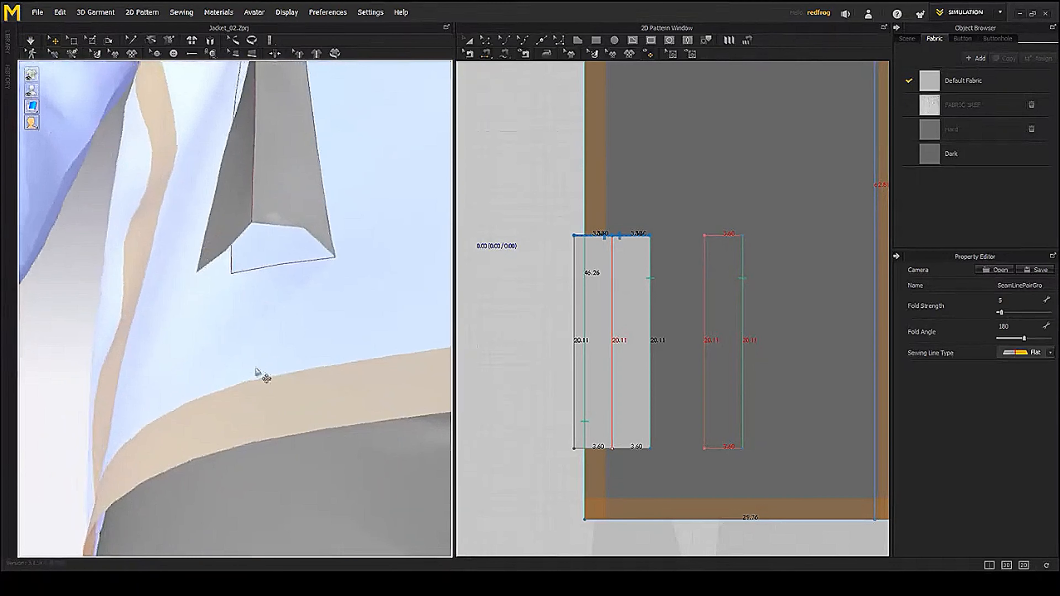
click(574, 449)
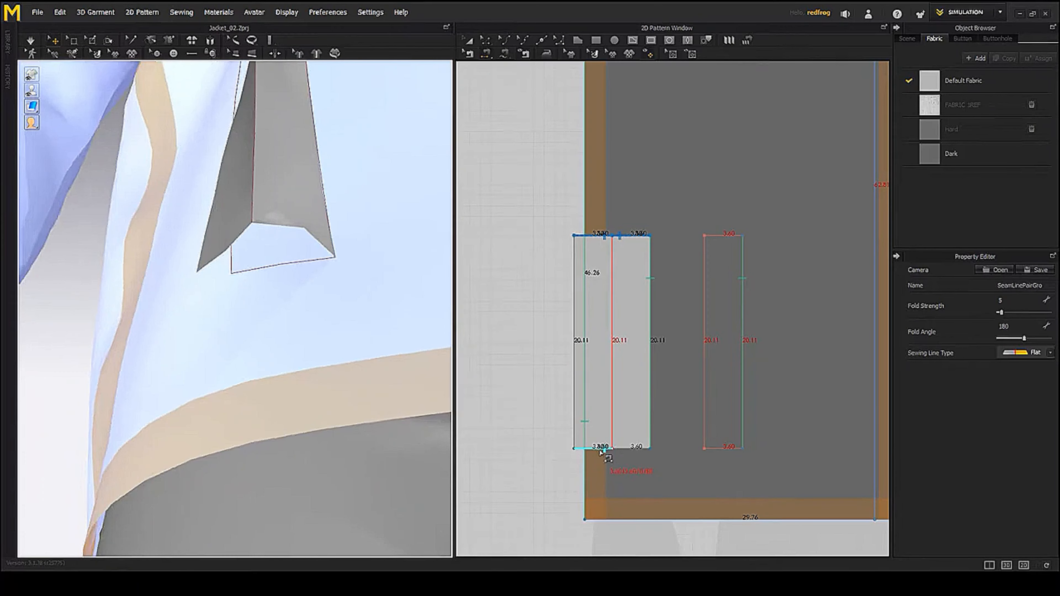
click(618, 451)
right_drag(279, 282, 282, 302)
key(space)
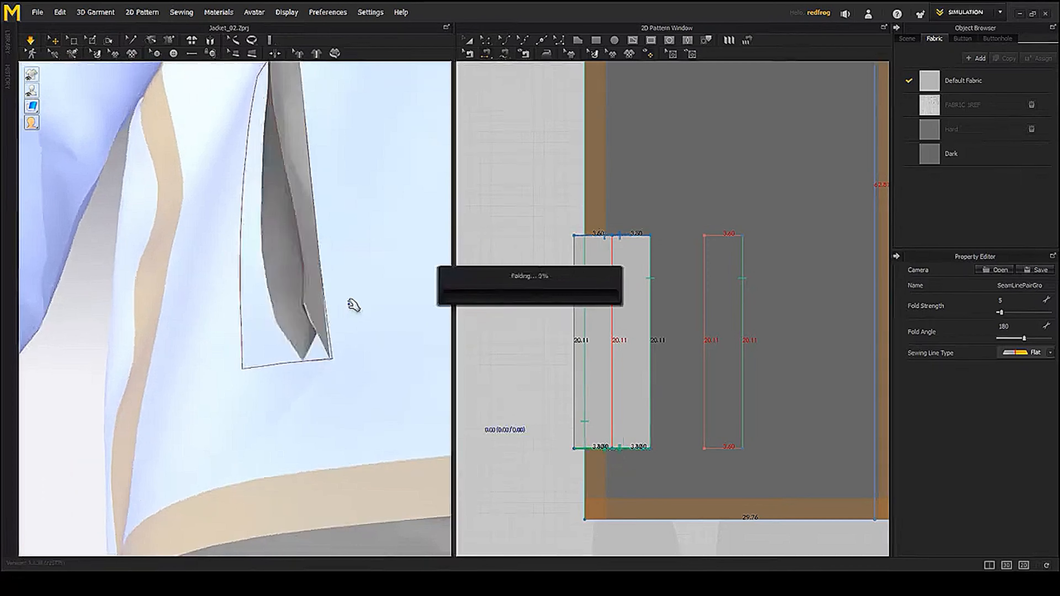
- Pull the folded pocket strip into place on the 3D front panel while simulating
scroll(352, 309, down, 10)
right_drag(315, 303, 319, 343)
middle_drag(319, 343, 347, 341)
right_drag(343, 324, 340, 365)
key(space)
click(315, 360)
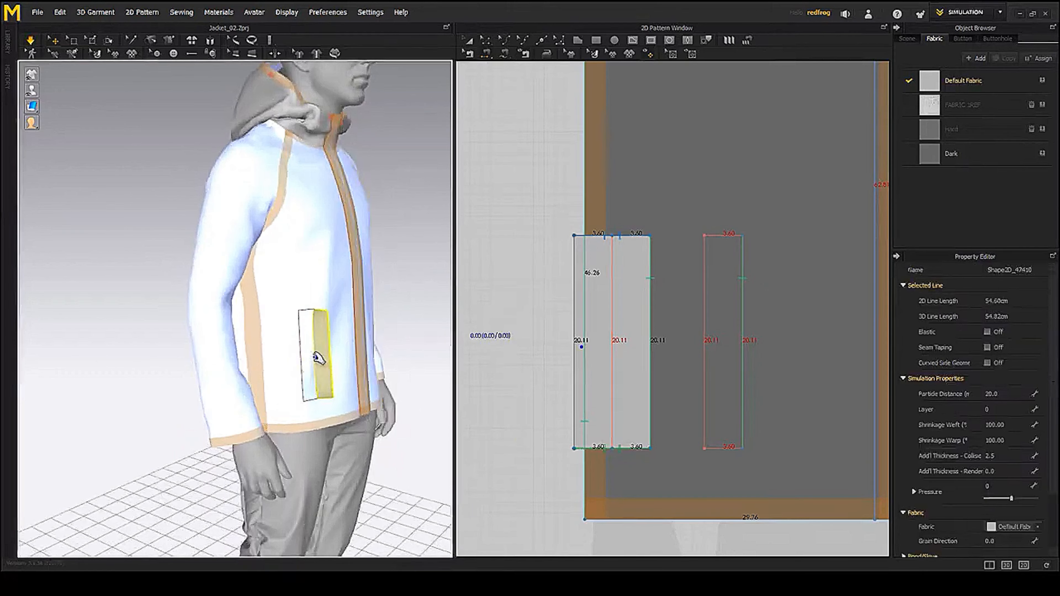
right_drag(393, 355, 358, 352)
scroll(309, 346, up, 5)
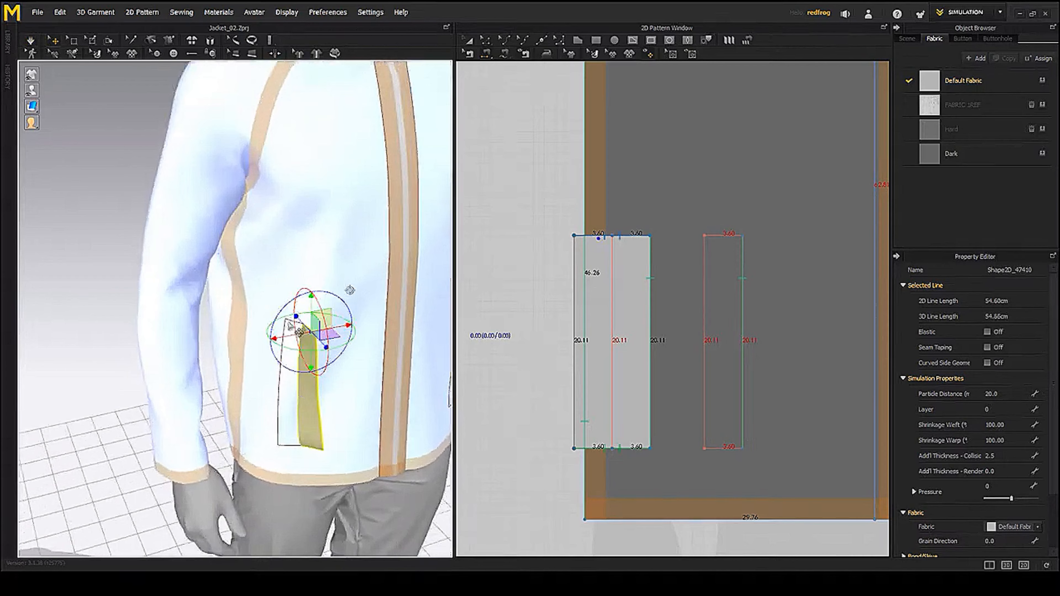
- Sew the top edge of the pocket's inner half to the top edge of the front panel's internal rectangle and simulate
scroll(298, 330, up, 2)
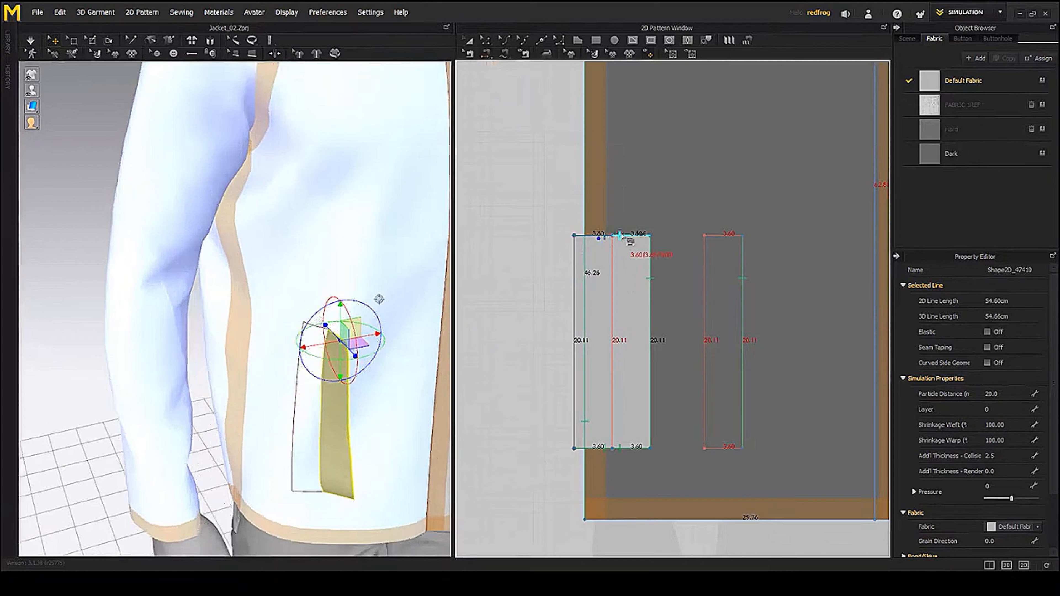
click(713, 237)
key(space)
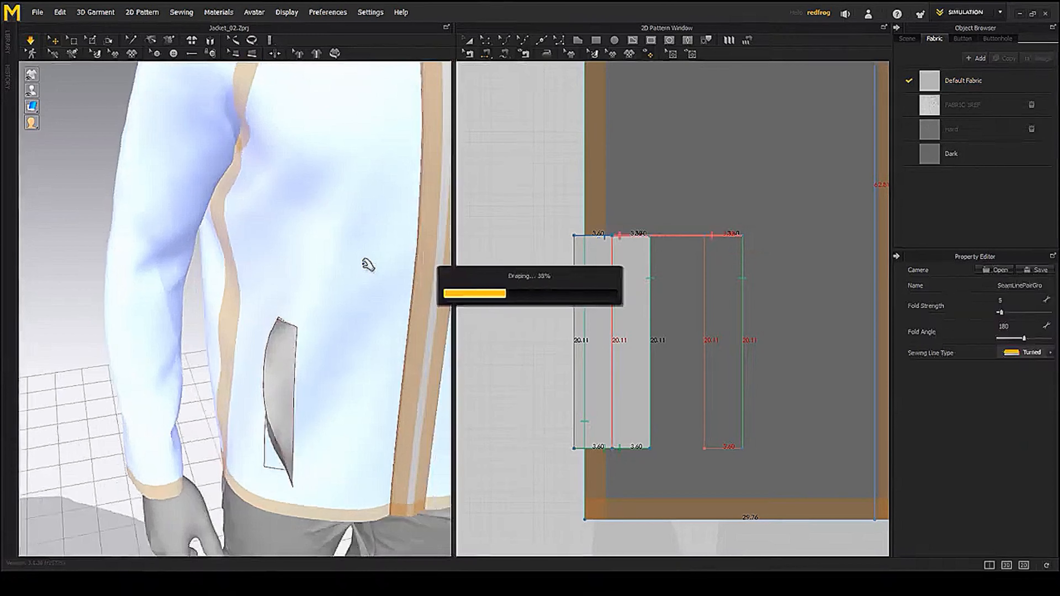
key(space)
right_drag(354, 305, 357, 345)
middle_drag(349, 330, 263, 179)
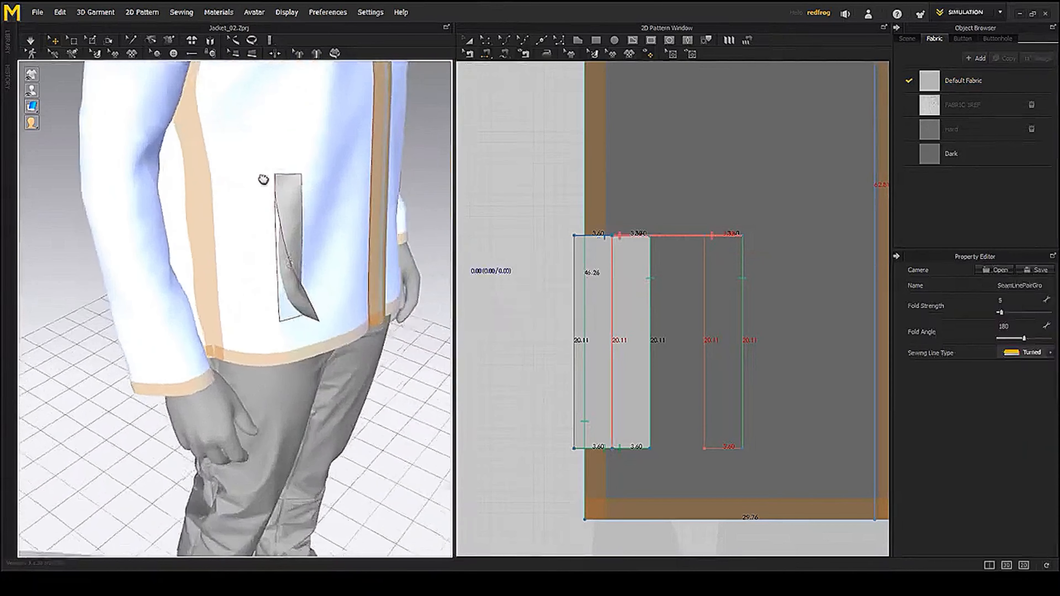
- Sew the bottom edge of the pocket's inner half to the bottom edge of the front panel's internal rectangle and simulate
scroll(279, 251, up, 3)
right_drag(279, 251, 286, 248)
scroll(288, 259, down, 3)
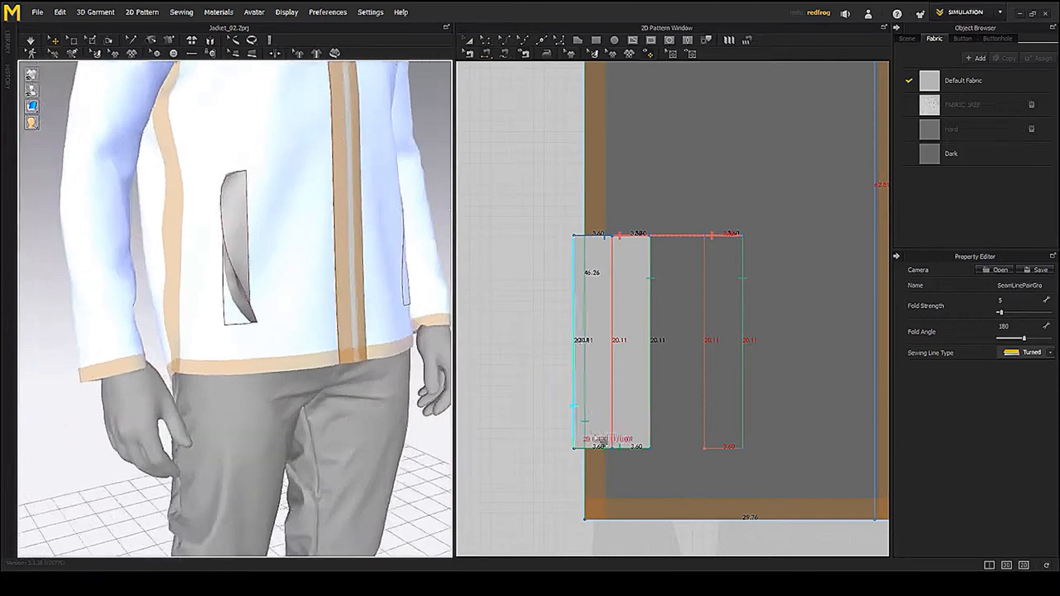
click(624, 449)
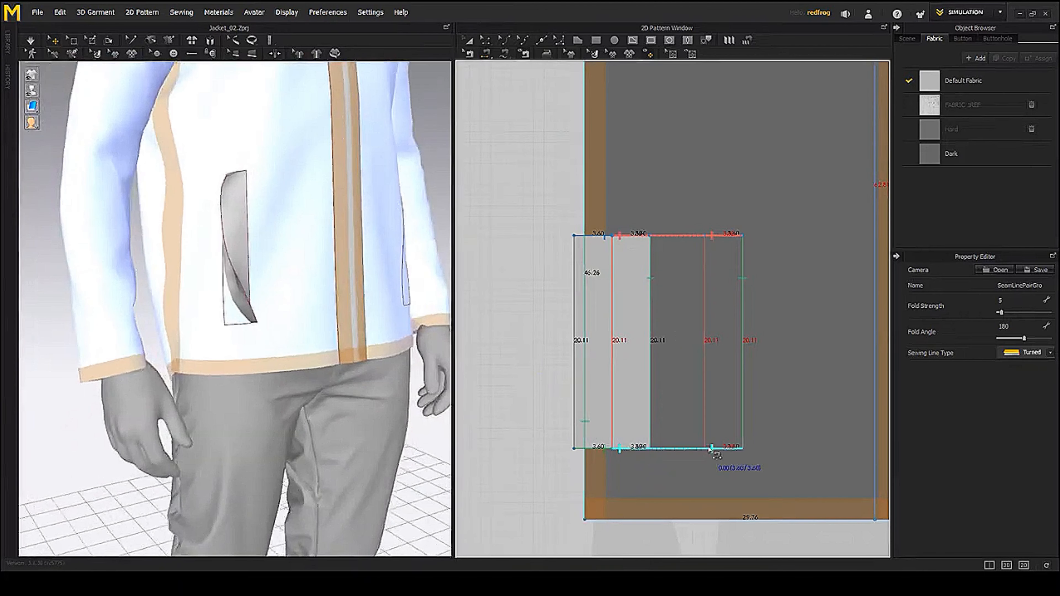
click(712, 449)
right_drag(219, 319, 375, 320)
scroll(275, 267, down, 3)
key(space)
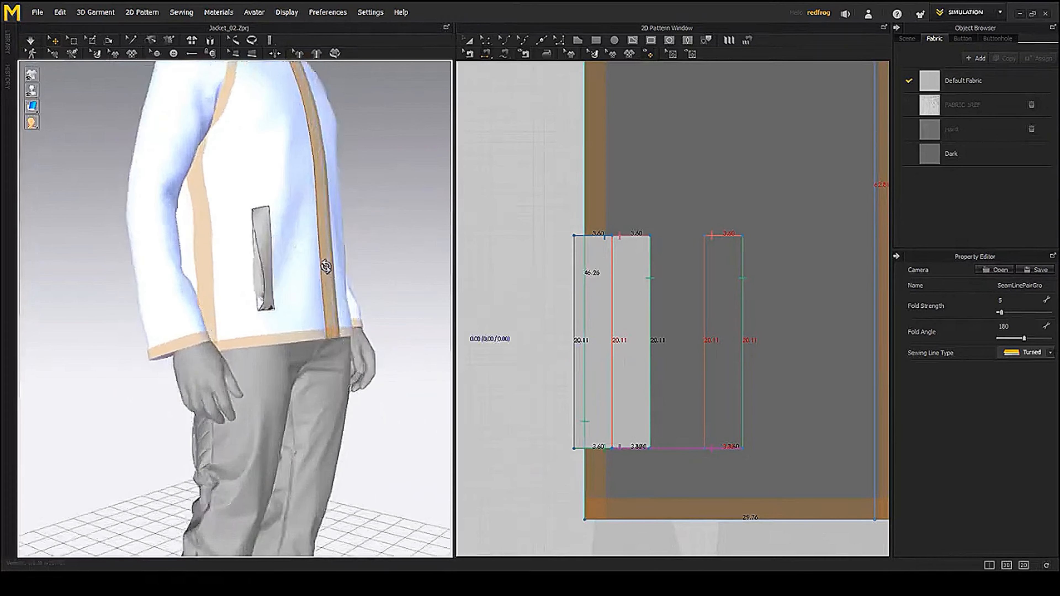
- Pull the twisted pocket strip toward the front of the 3D garment during simulation
right_drag(327, 267, 342, 269)
scroll(315, 282, up, 4)
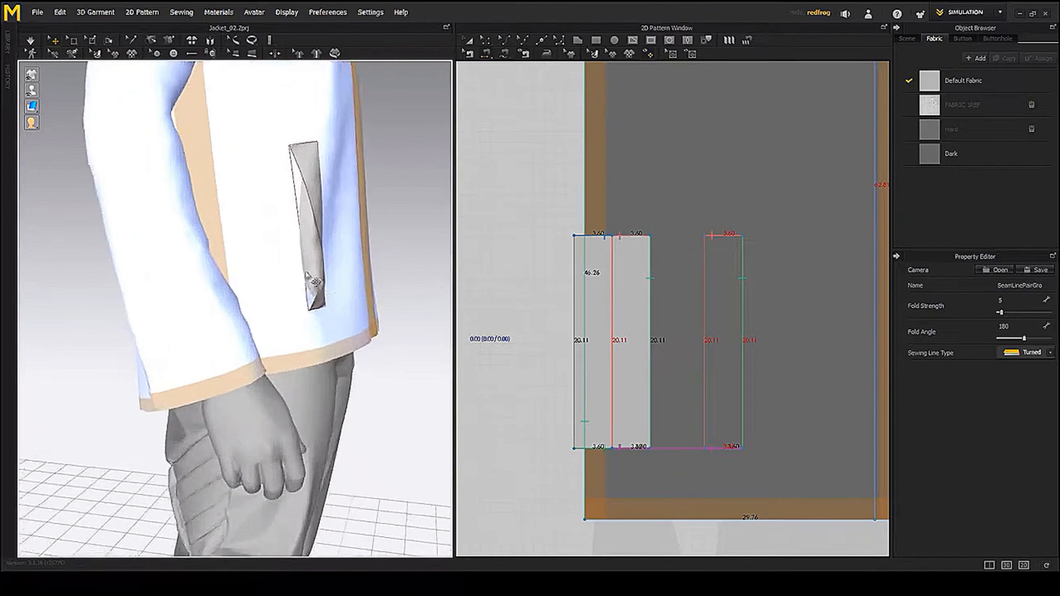
drag(302, 251, 329, 252)
key(space)
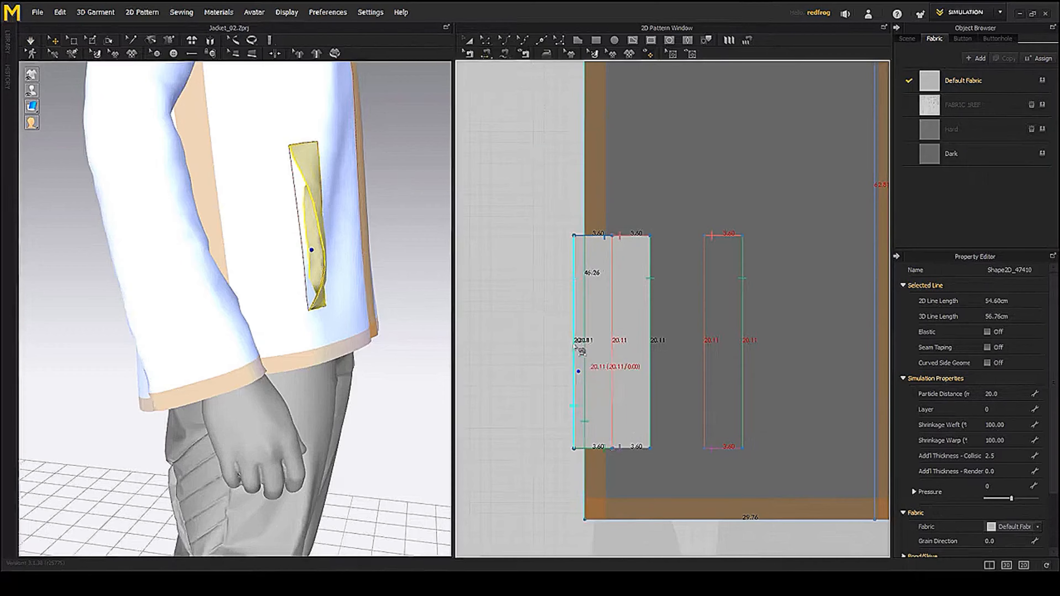
- Sew the pocket strip's two long outer edges together and simulate
click(572, 343)
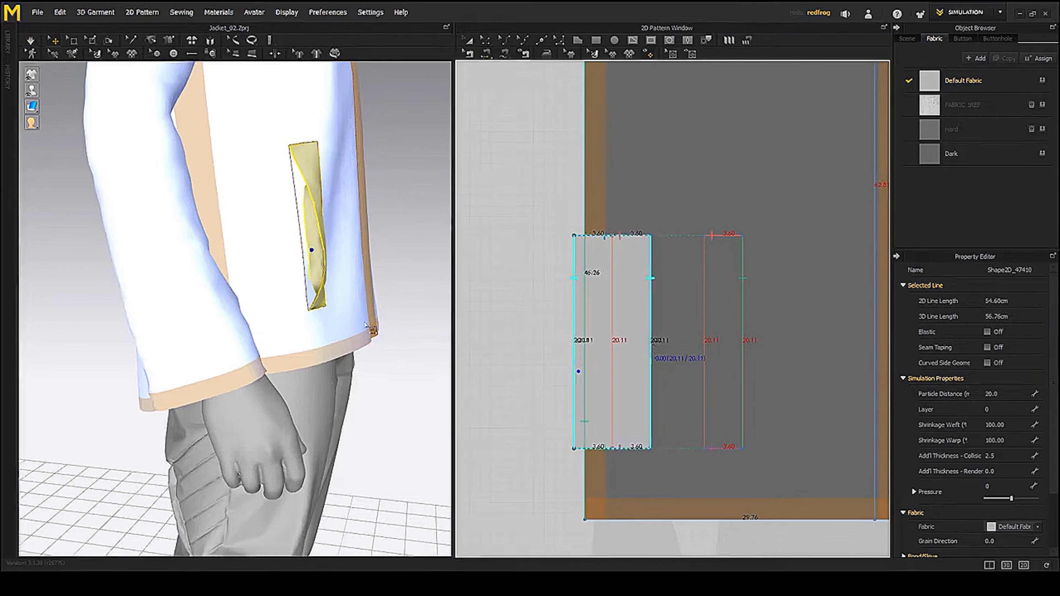
click(652, 345)
right_drag(367, 266, 276, 292)
key(space)
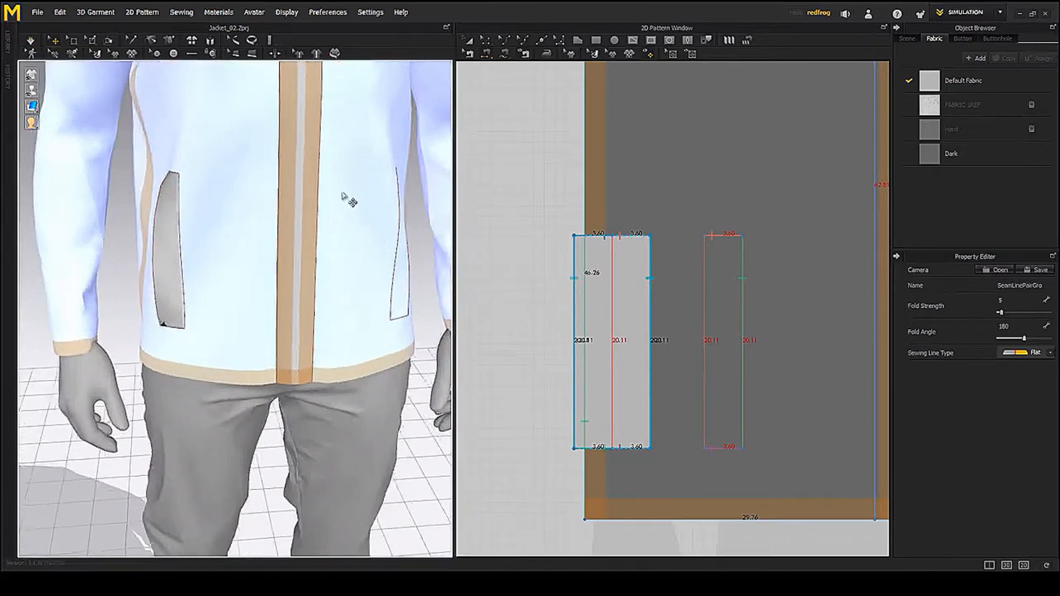
- Set the fold angle of the pocket strip's central internal line to 180
click(487, 41)
click(612, 303)
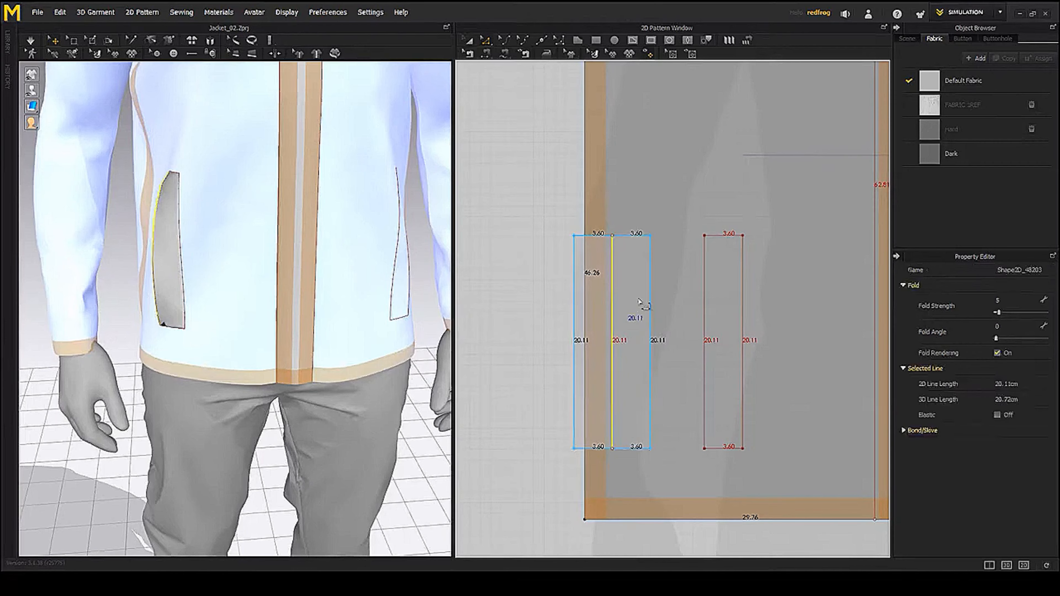
click(997, 326)
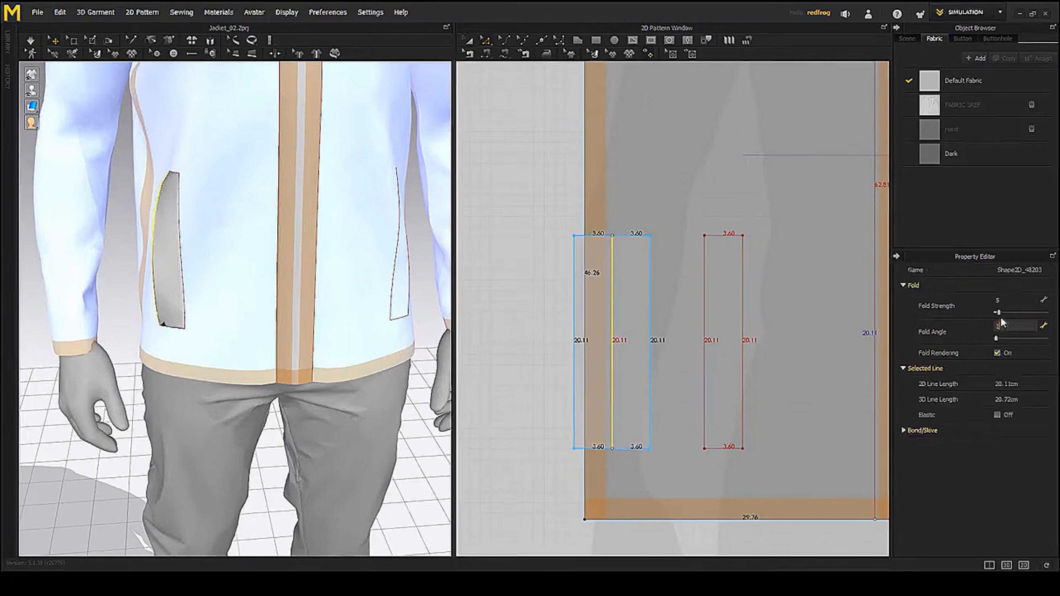
text(180)
key(Return)
right_drag(297, 285, 370, 273)
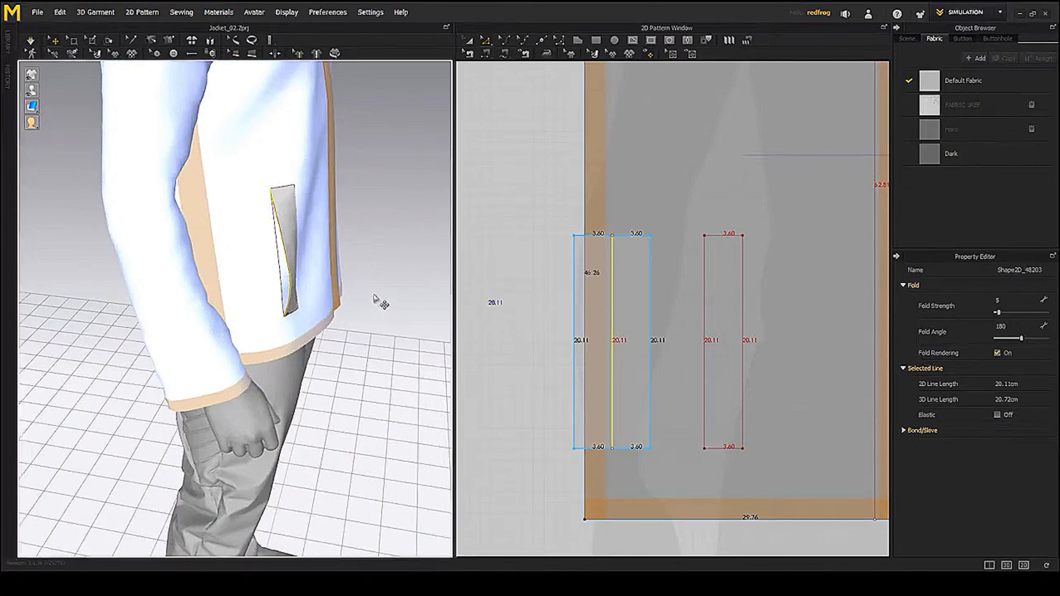
right_drag(374, 297, 287, 277)
click(520, 278)
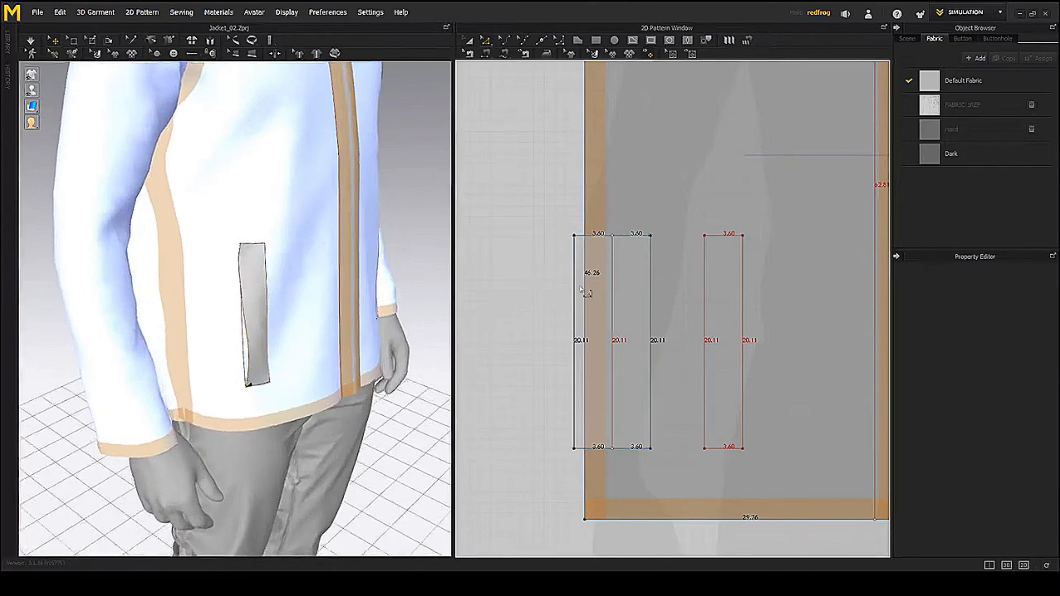
- Try deleting the pocket strip's central fold line, inspect the garment as a mesh, and undo the deletion
click(612, 297)
key(Delete)
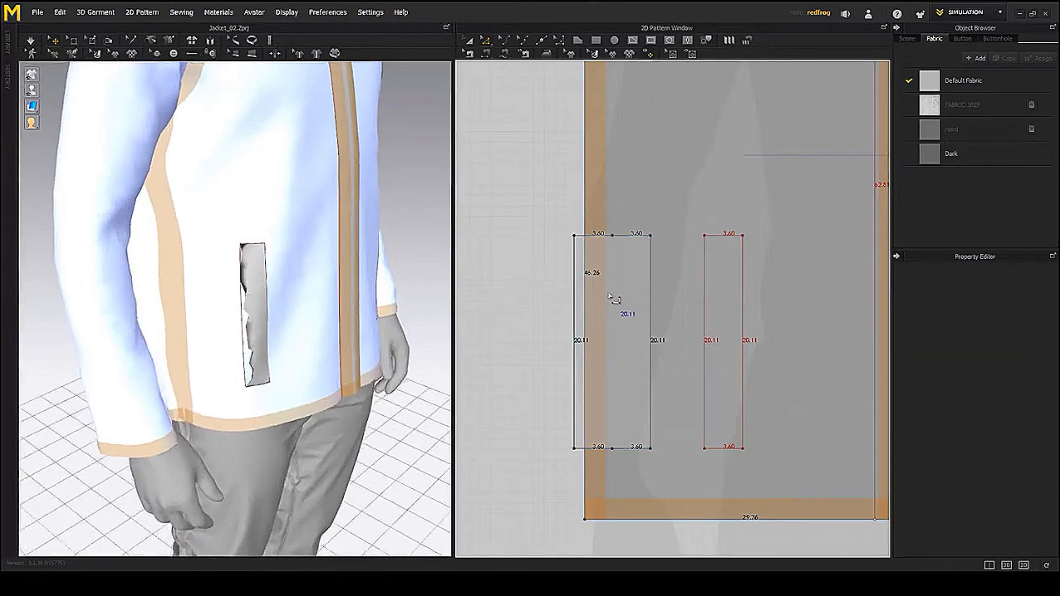
right_drag(401, 309, 250, 304)
right_drag(272, 311, 255, 334)
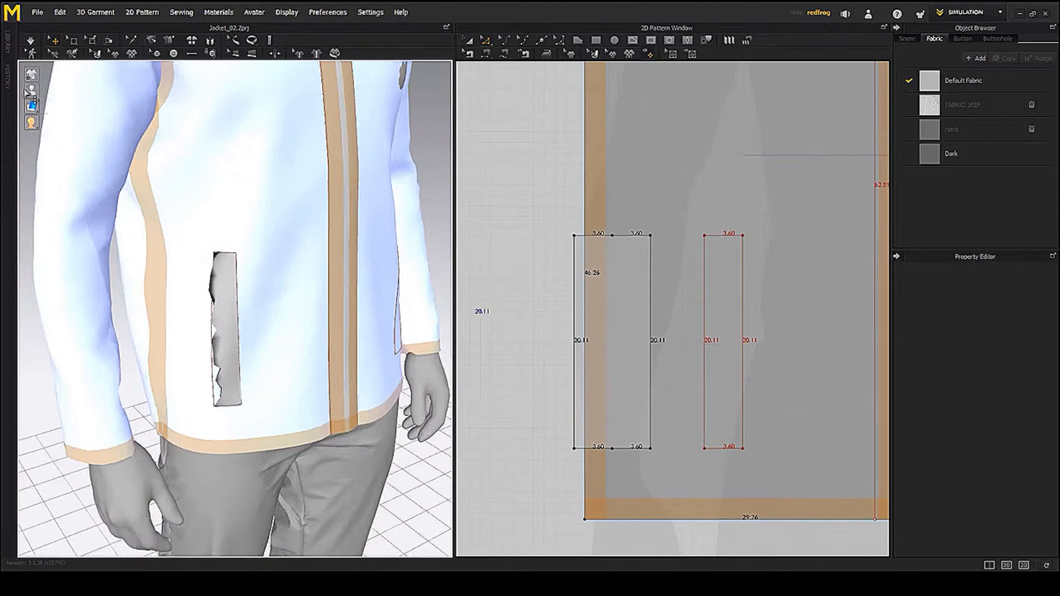
click(95, 107)
scroll(244, 270, up, 3)
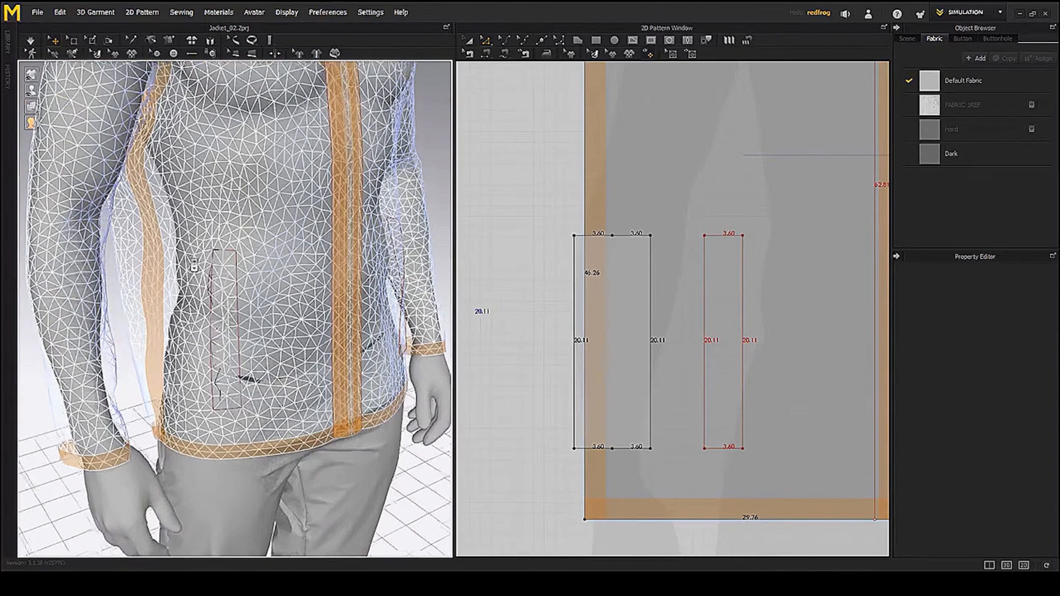
right_drag(244, 270, 115, 312)
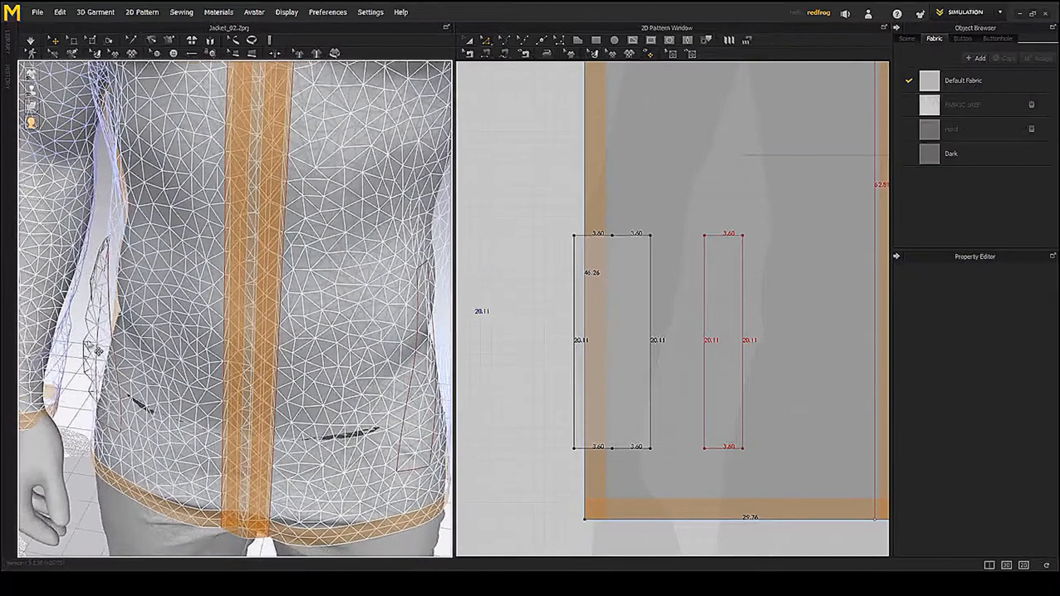
right_drag(214, 381, 219, 378)
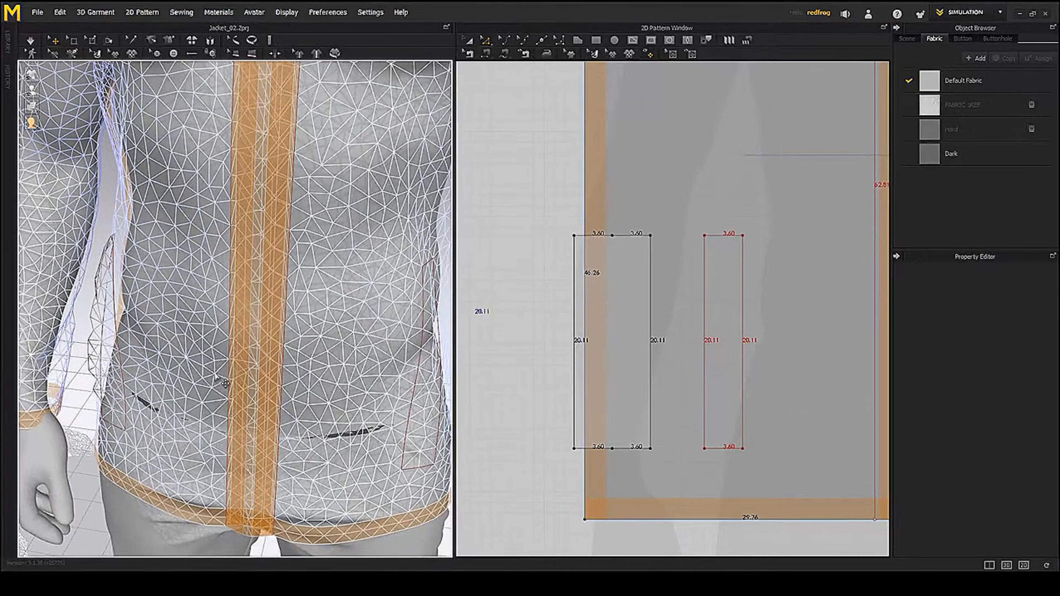
key(ctrl+z)
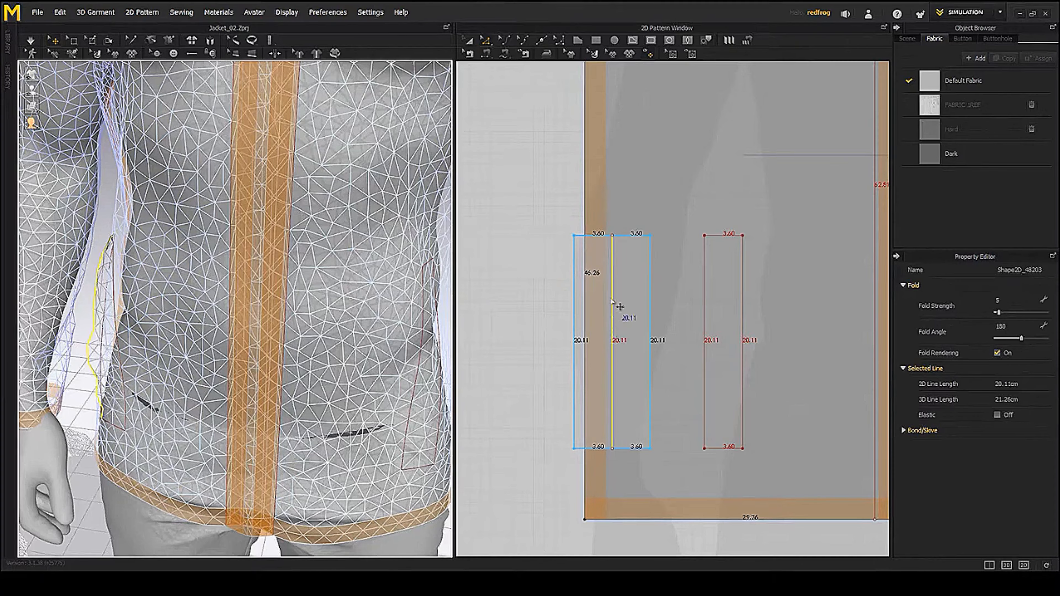
- Switch the 3D garment from mesh back to surface display and examine the folded pocket strip
right_drag(151, 307, 124, 296)
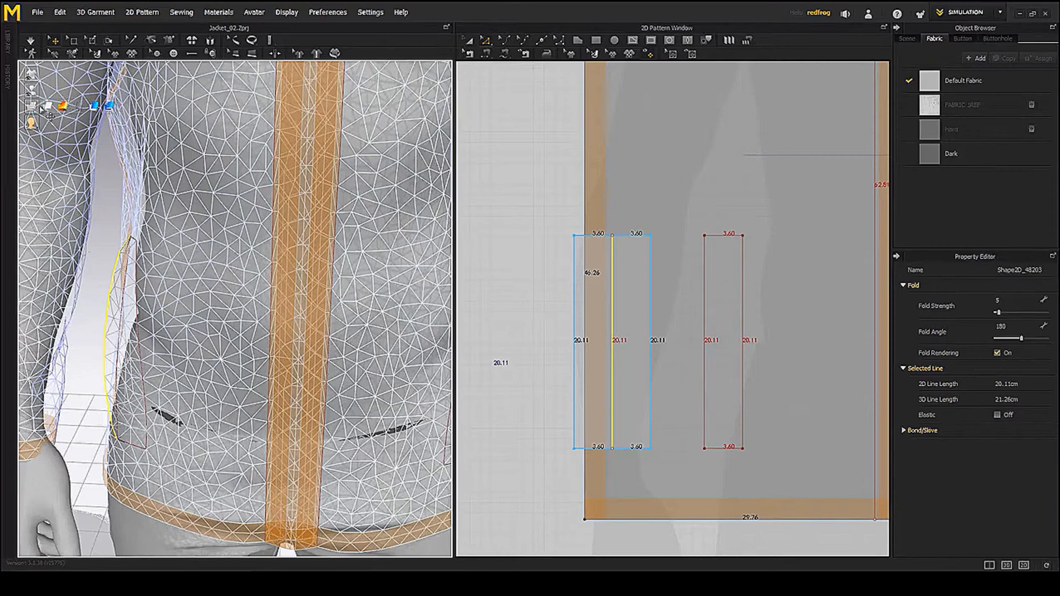
click(47, 107)
scroll(185, 278, up, 2)
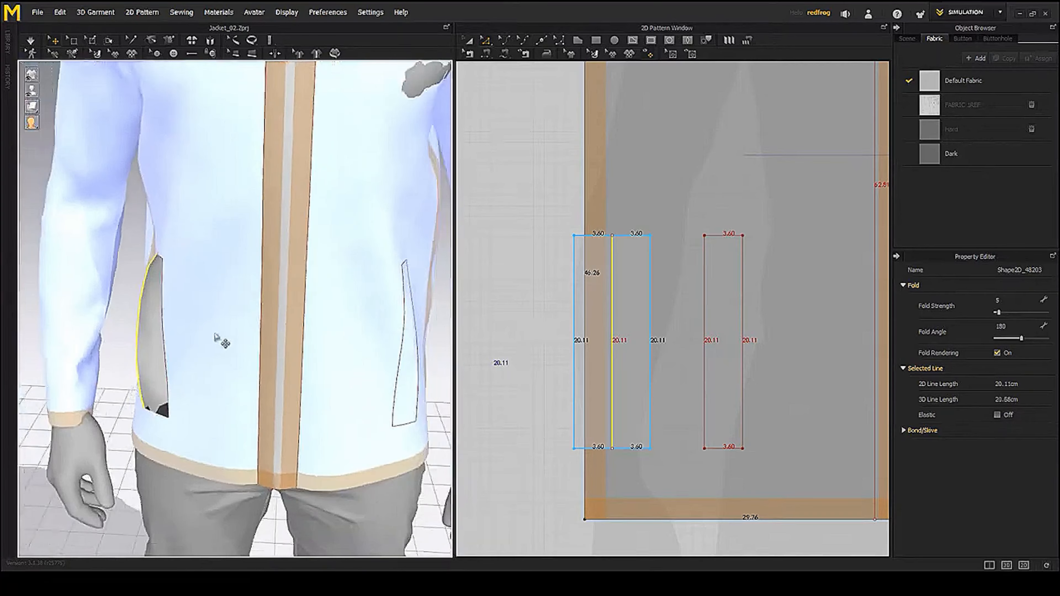
right_drag(215, 335, 256, 323)
scroll(257, 324, up, 2)
middle_drag(260, 327, 246, 316)
right_drag(245, 316, 260, 333)
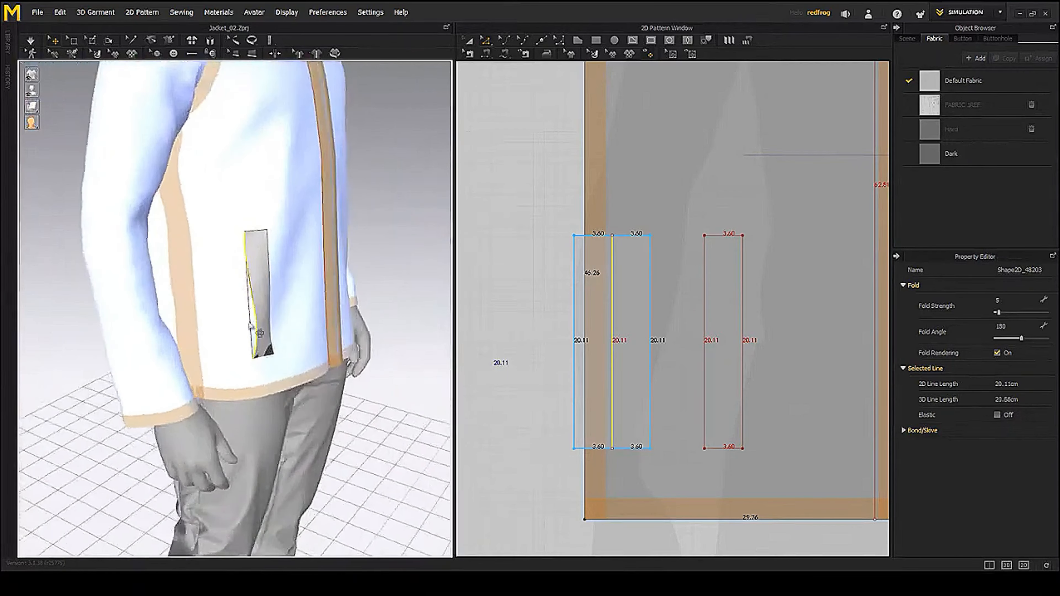
right_drag(326, 353, 386, 169)
- Move the pocket strip pattern clear of the front panel and set its particle distance to 10 mm
click(468, 41)
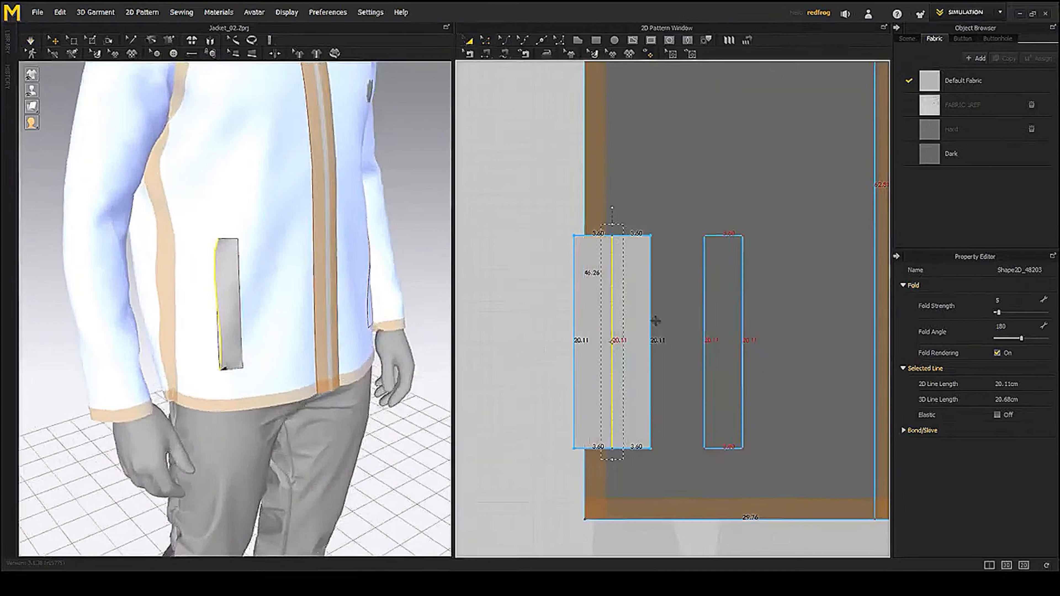
drag(639, 307, 563, 311)
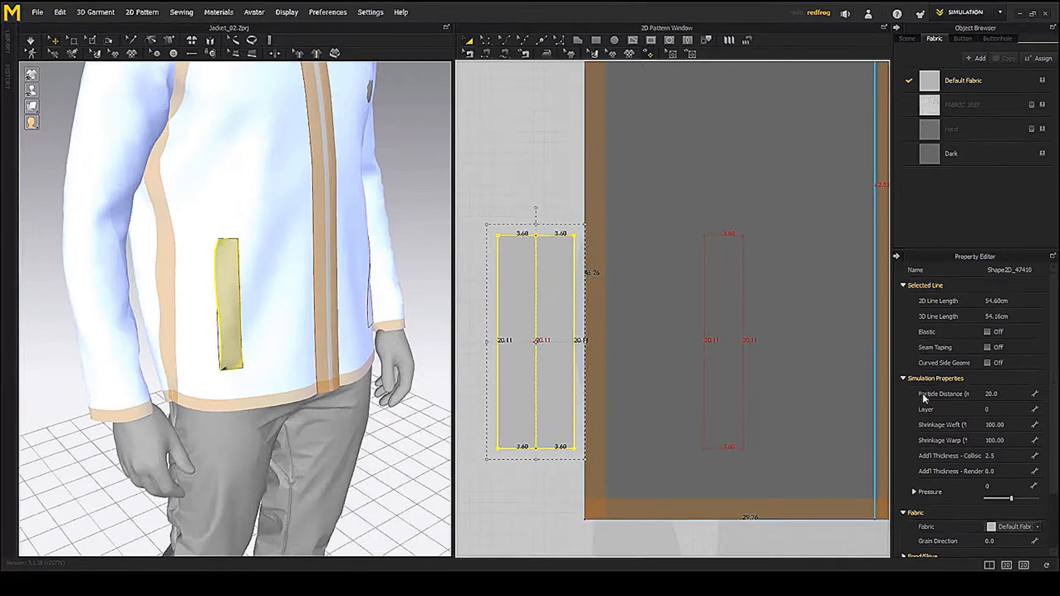
click(1006, 394)
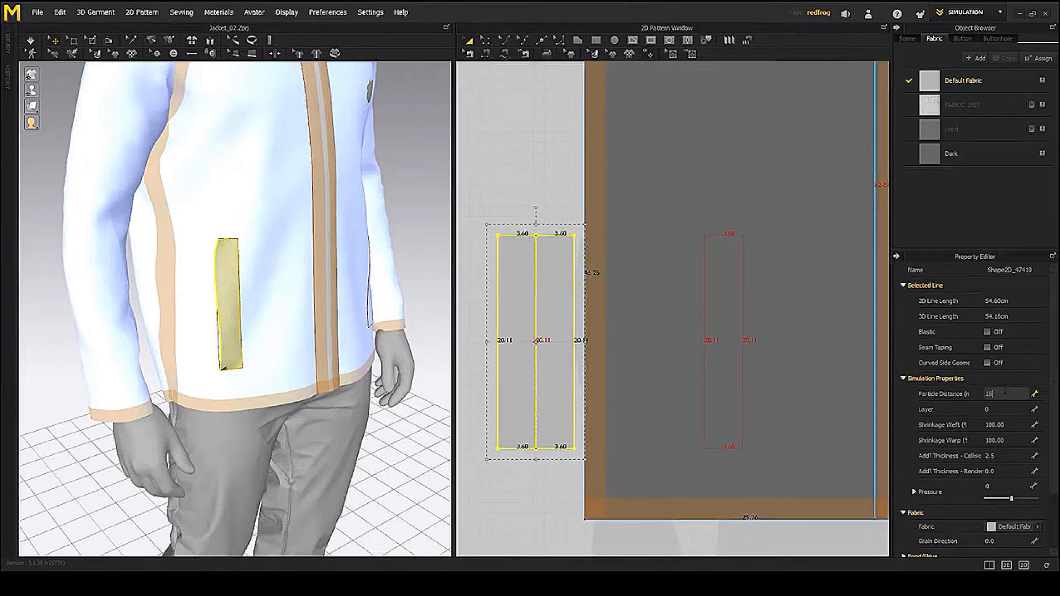
right_drag(280, 307, 277, 336)
scroll(276, 336, down, 2)
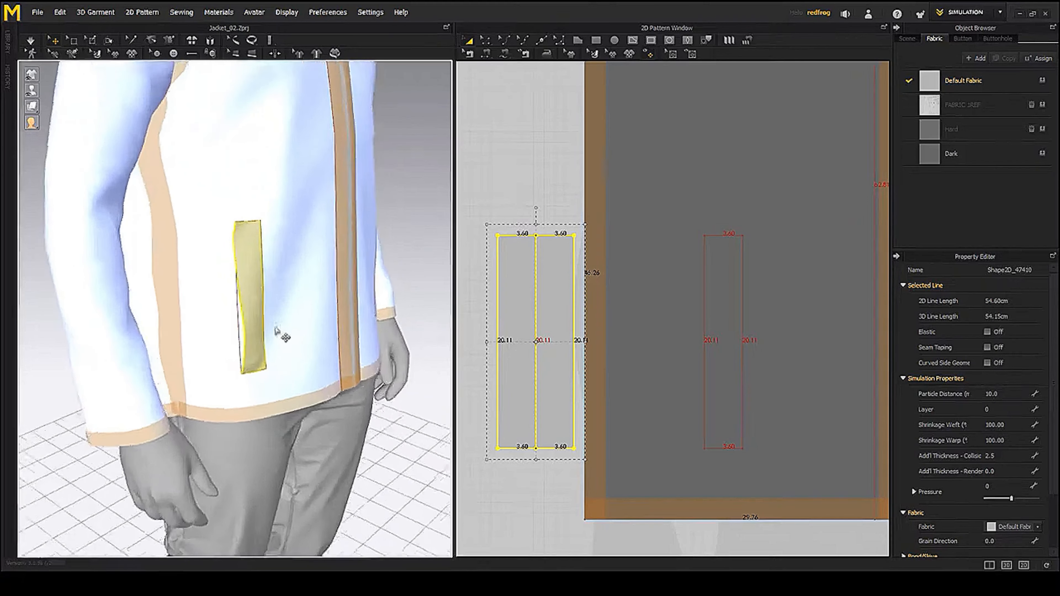
middle_drag(277, 336, 290, 341)
- Simulate the garment with the refined pocket strip and clear the selection
key(space)
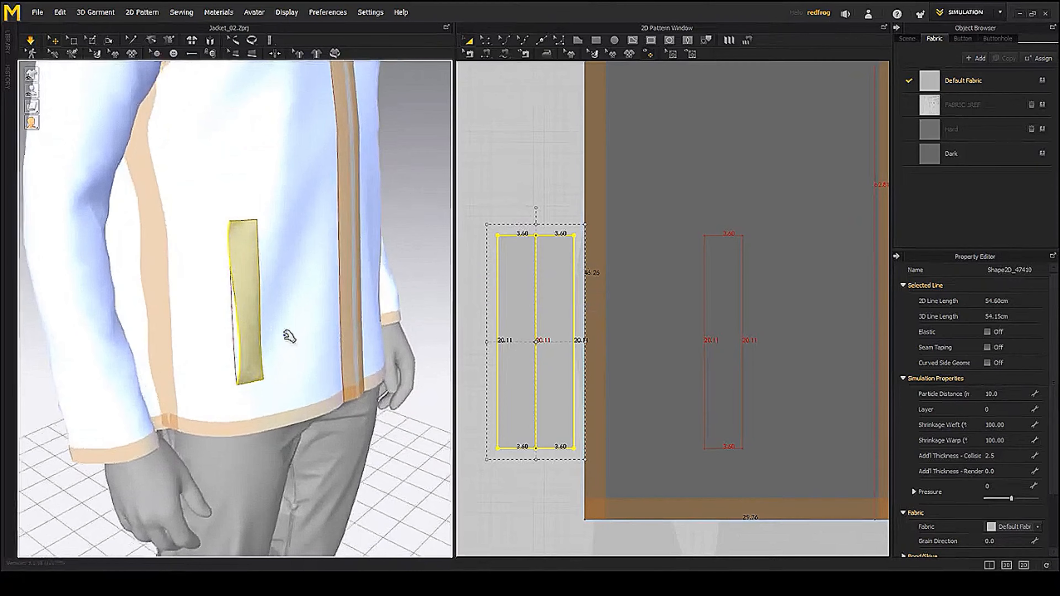
scroll(292, 321, up, 2)
mouse_move(301, 324)
right_down()
mouse_move(222, 327)
mouse_move(292, 322)
right_up()
key(space)
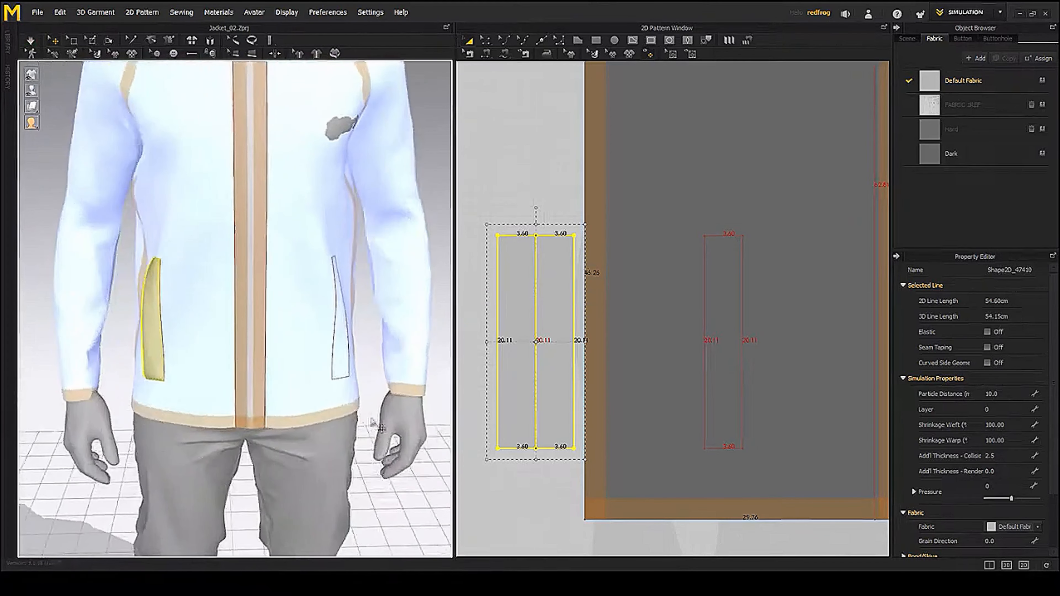
scroll(373, 423, up, 3)
click(411, 495)
scroll(301, 416, up, 2)
mouse_move(300, 417)
right_down()
mouse_move(343, 395)
mouse_move(292, 398)
right_up()
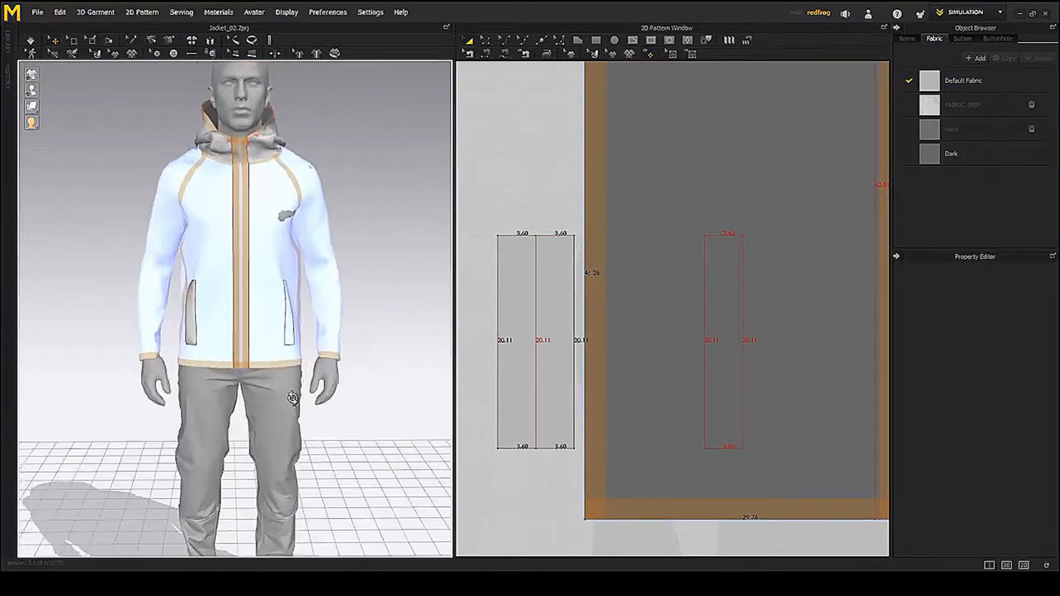
- Clone the pocket strip as a symmetric pattern without sewing and place it level beside the opposite front panel
scroll(626, 284, down, 5)
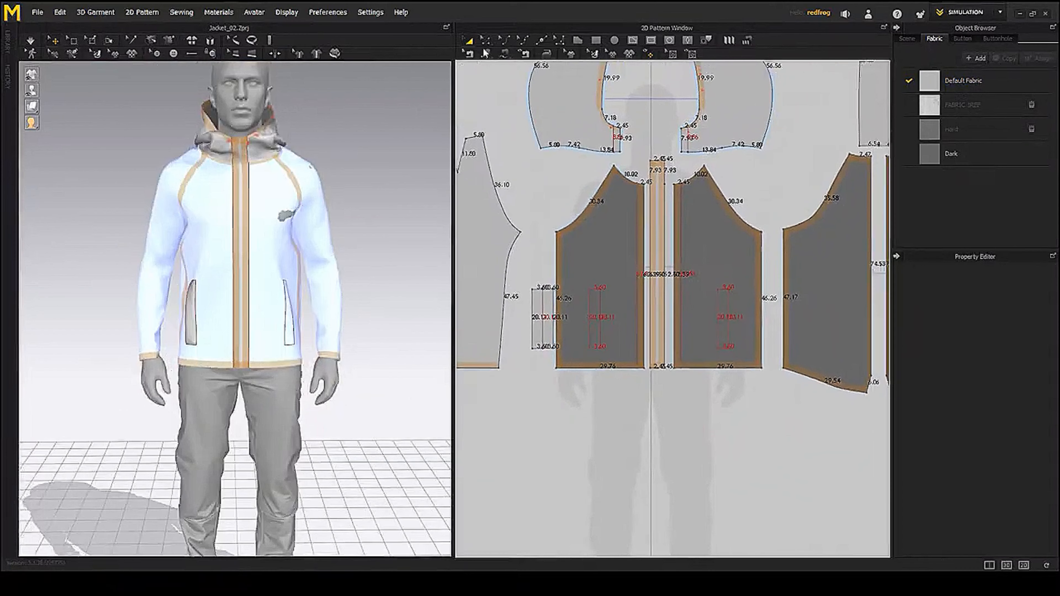
scroll(621, 380, down, 3)
scroll(613, 351, up, 2)
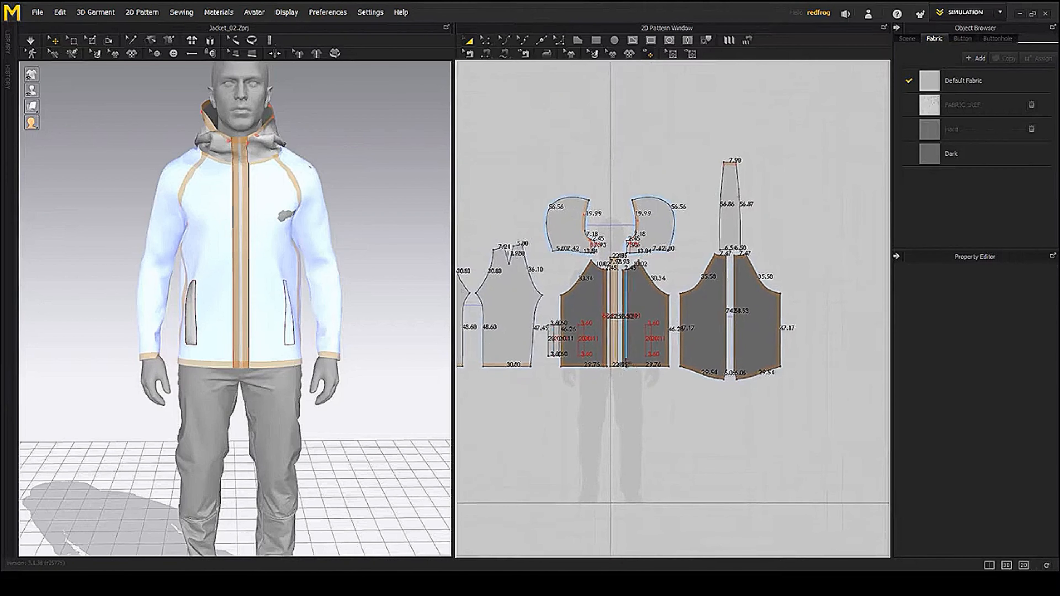
scroll(605, 319, up, 3)
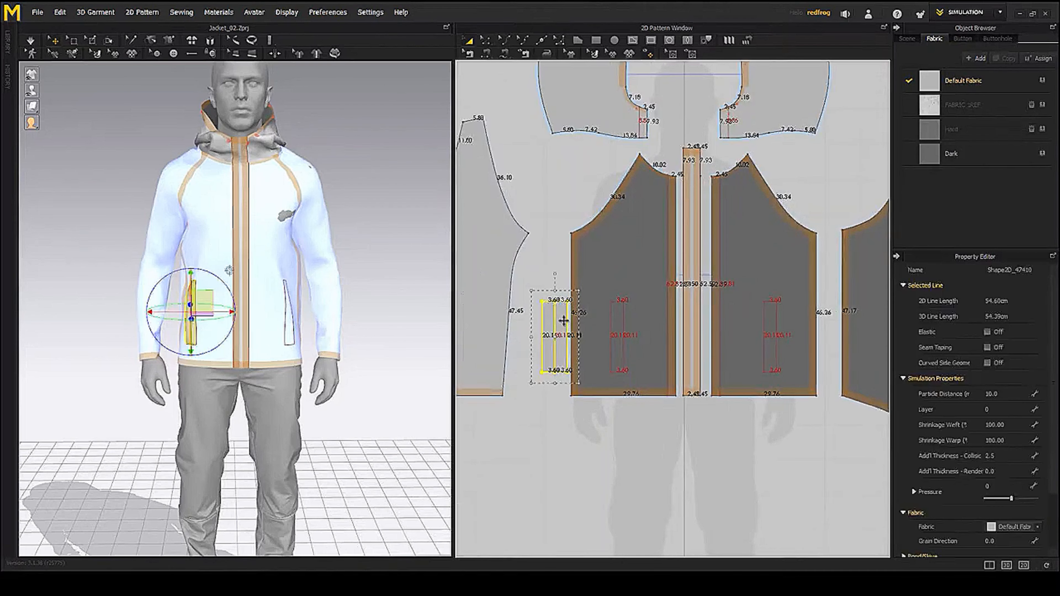
right_click(557, 329)
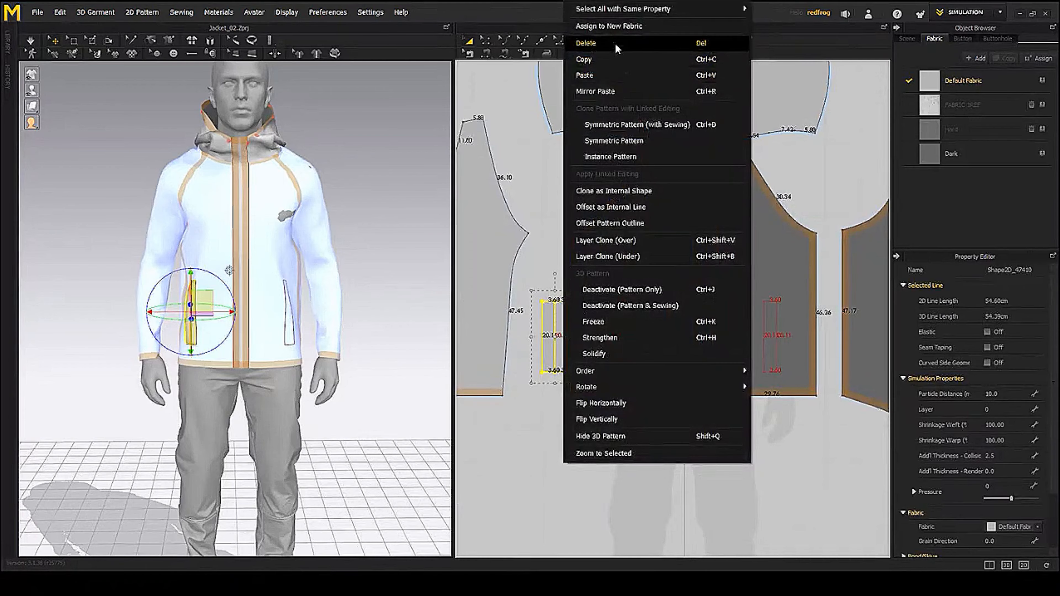
click(643, 142)
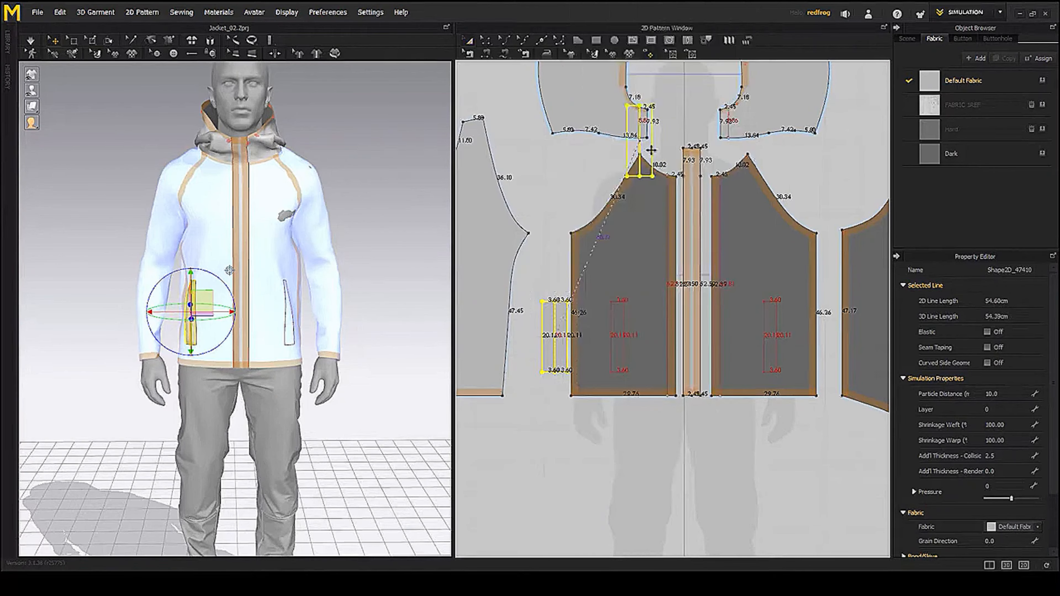
scroll(733, 308, down, 2)
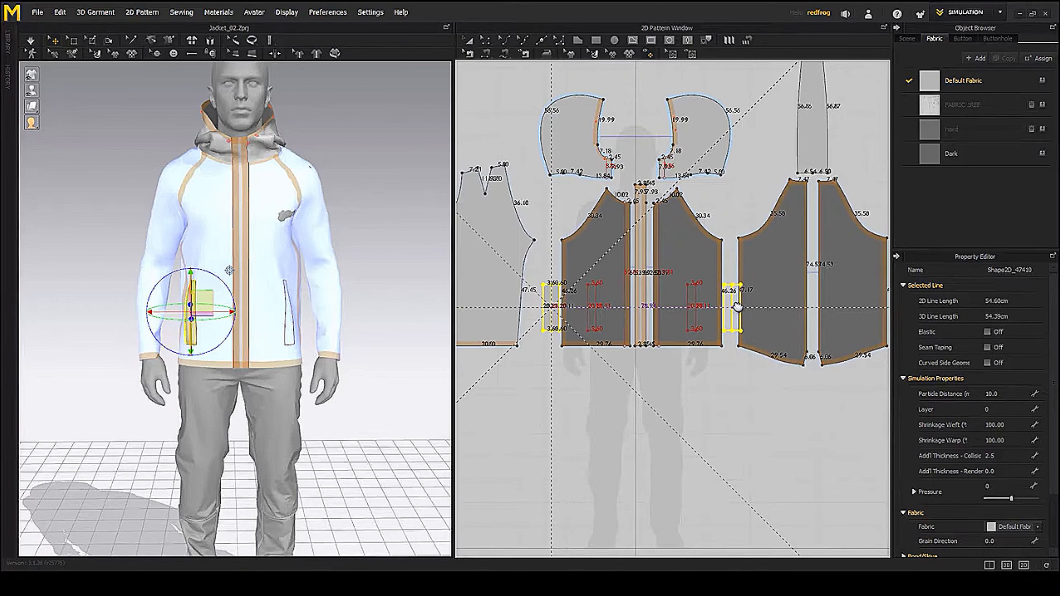
click(737, 306)
- Sew the top edge of the mirrored strip's inner half to the top edge of the opposite front panel's internal rectangle
scroll(324, 310, up, 2)
right_drag(343, 310, 331, 334)
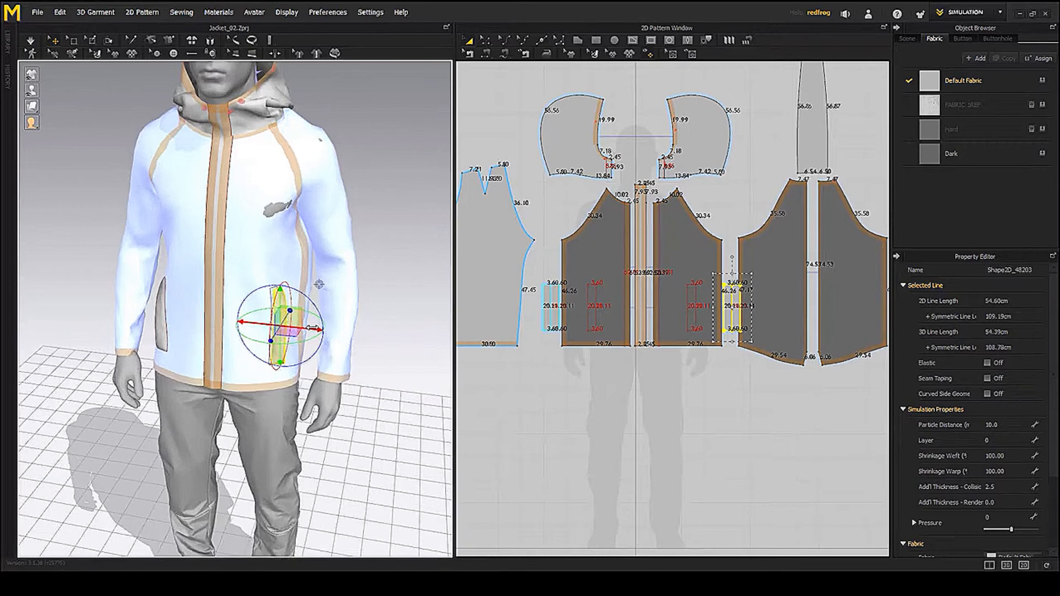
scroll(317, 284, up, 2)
scroll(317, 284, up, 2)
right_drag(312, 291, 293, 296)
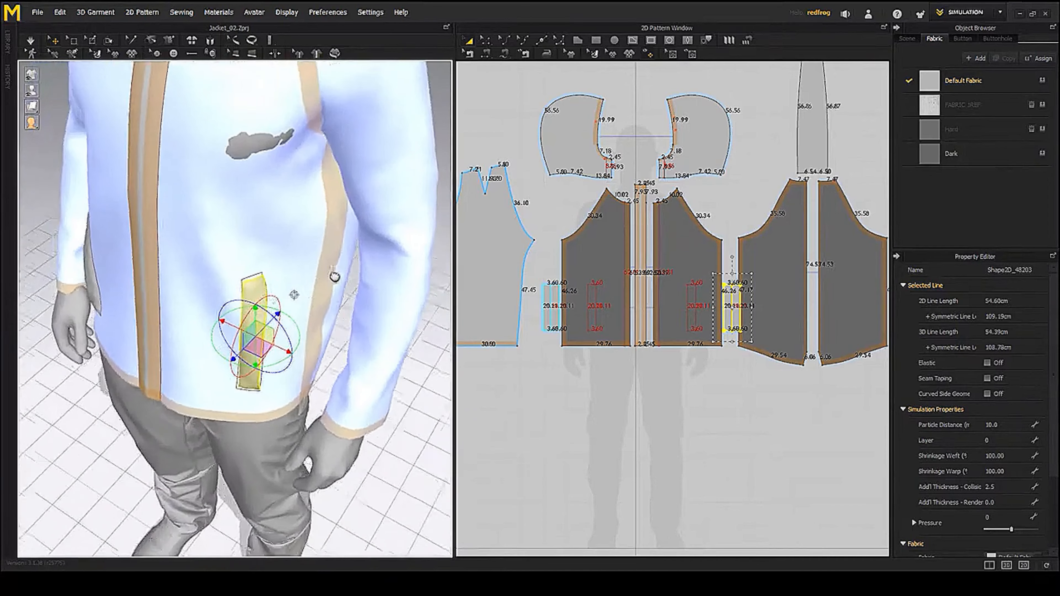
middle_drag(293, 295, 321, 285)
scroll(313, 288, up, 1)
click(273, 264)
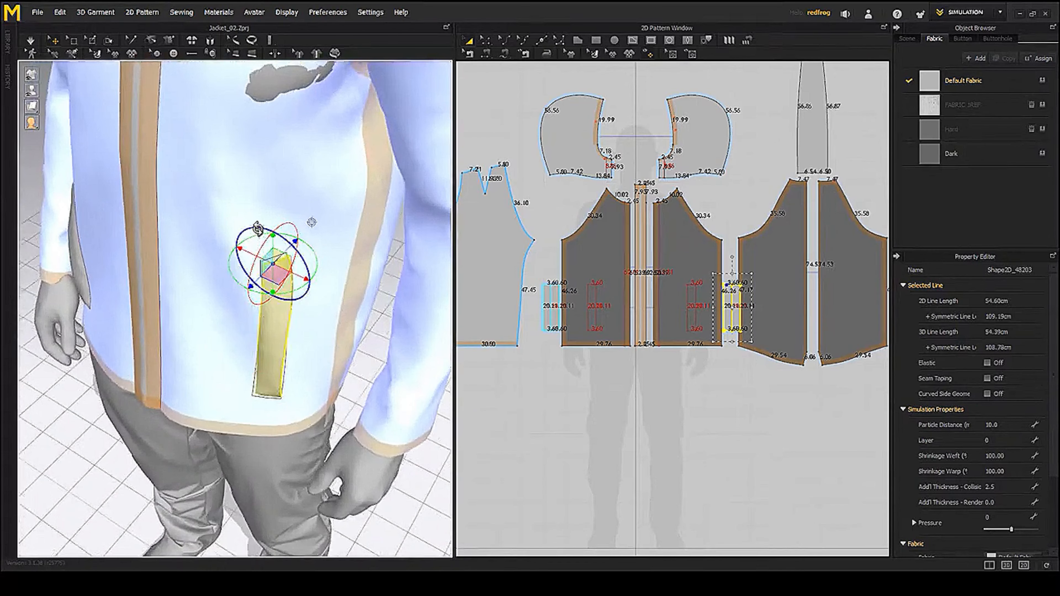
shift+click(256, 217)
scroll(772, 245, up, 4)
middle_drag(640, 322, 731, 276)
click(484, 40)
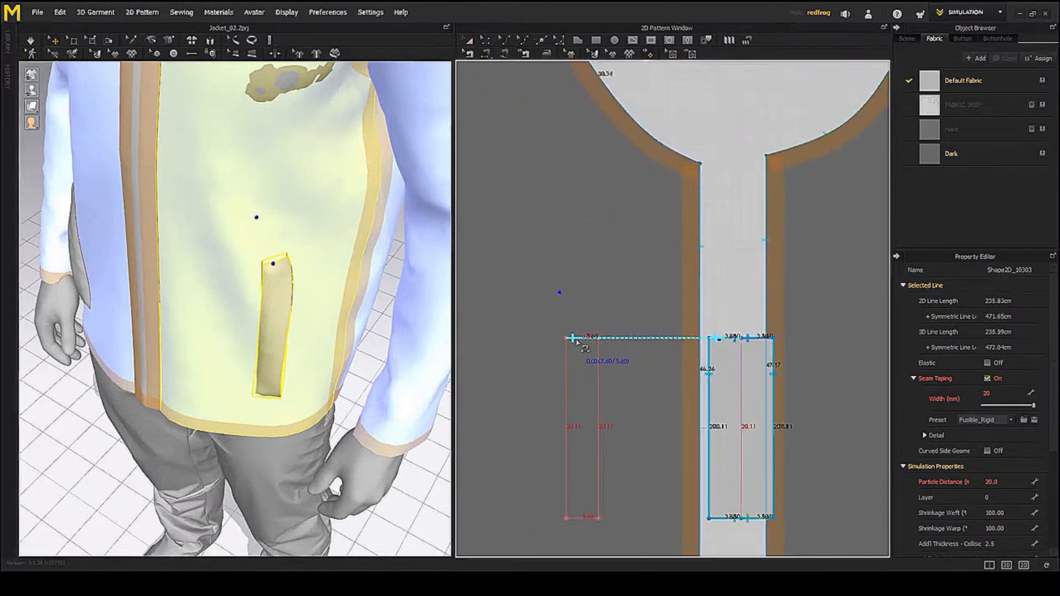
click(583, 342)
mouse_move(354, 295)
right_down()
mouse_move(352, 312)
mouse_move(351, 301)
right_up()
drag(324, 263, 344, 291)
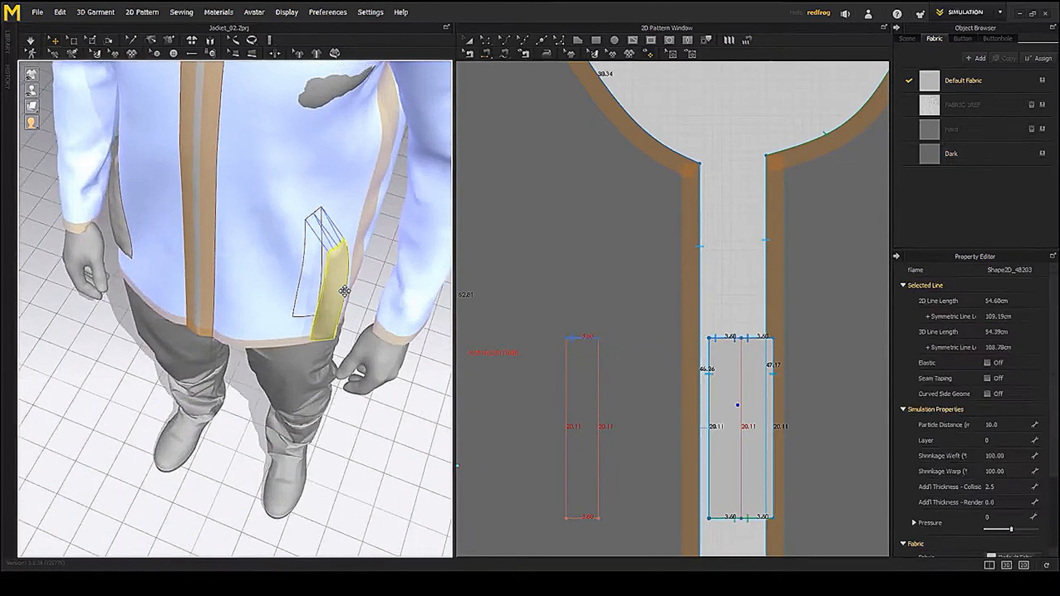
key(ctrl+z)
- Simulate the garment so the mirrored pocket strip's sewn top edge closes
scroll(341, 292, up, 1)
mouse_move(345, 305)
right_down()
mouse_move(339, 292)
mouse_move(345, 318)
mouse_move(329, 301)
right_up()
key(space)
middle_drag(329, 301, 336, 203)
right_drag(358, 246, 299, 266)
scroll(317, 270, up, 1)
- Sew the bottom edge of the mirrored strip's inner half to the bottom edge of the front panel's internal rectangle
click(309, 272)
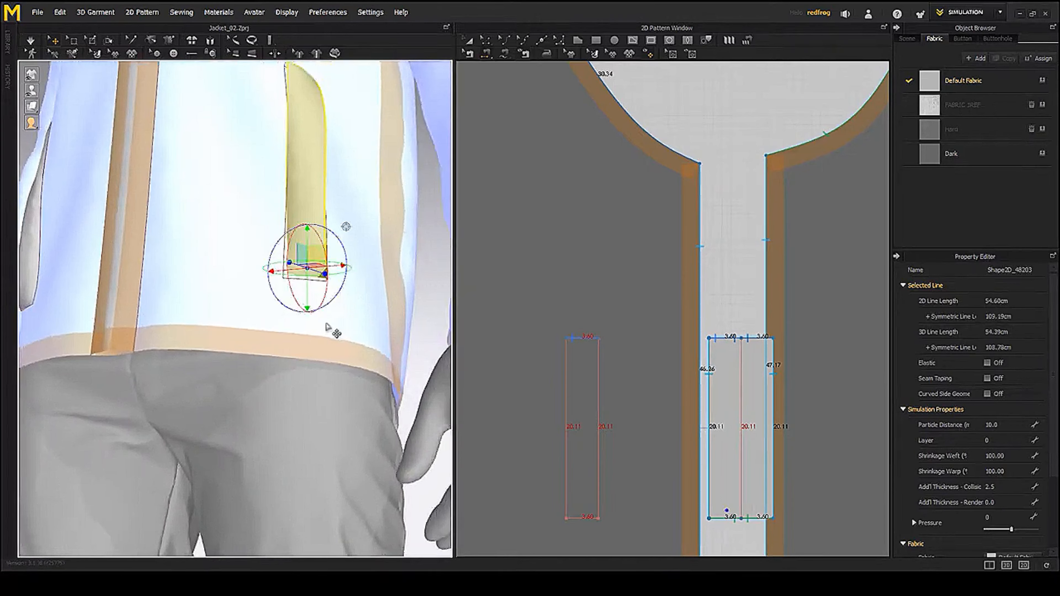
click(328, 330)
middle_drag(665, 421, 651, 308)
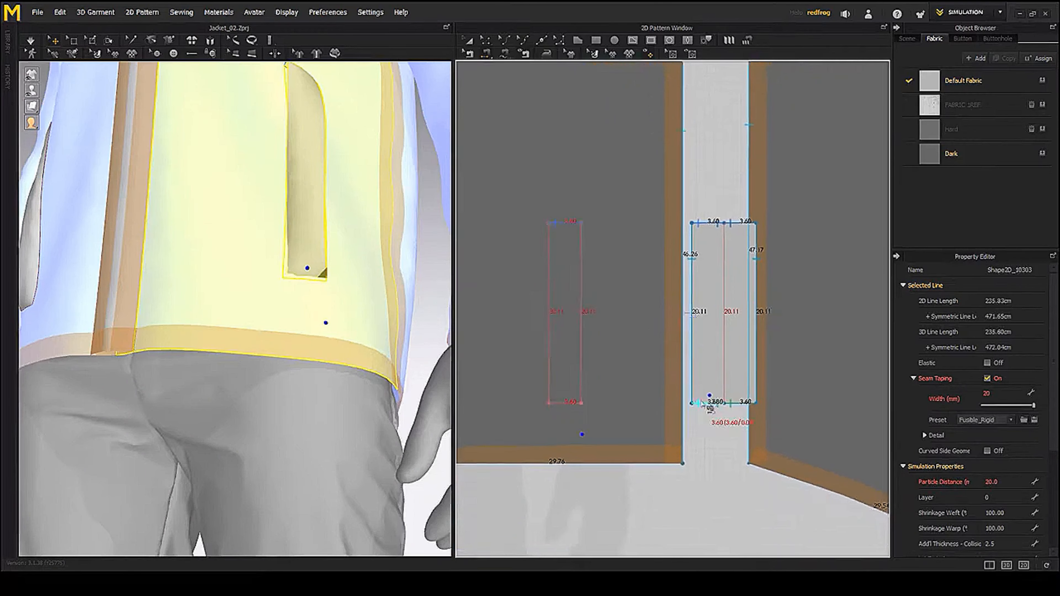
click(575, 403)
scroll(344, 279, down, 4)
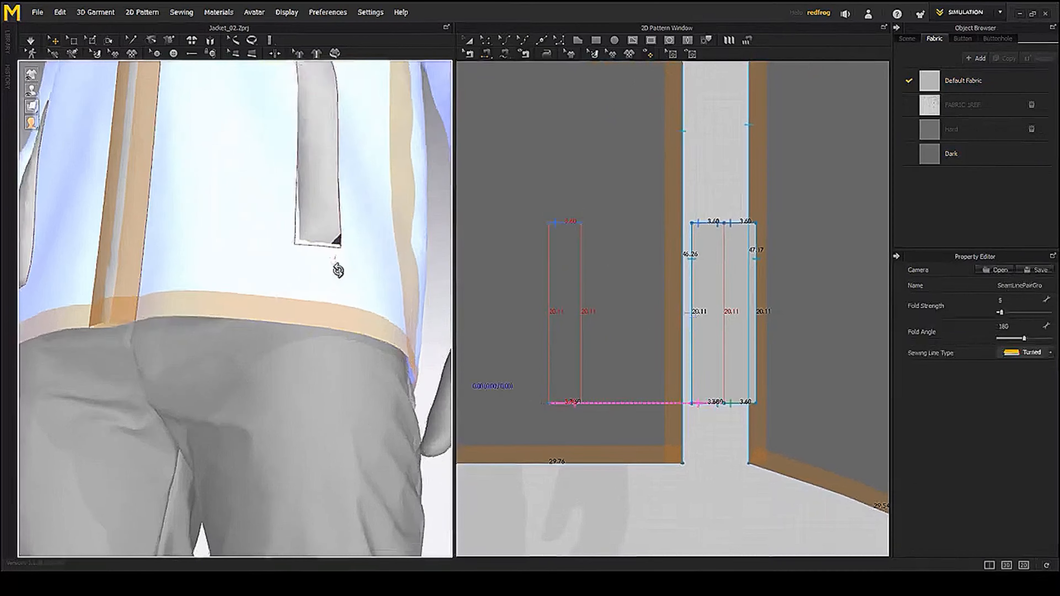
middle_drag(350, 285, 350, 308)
click(288, 261)
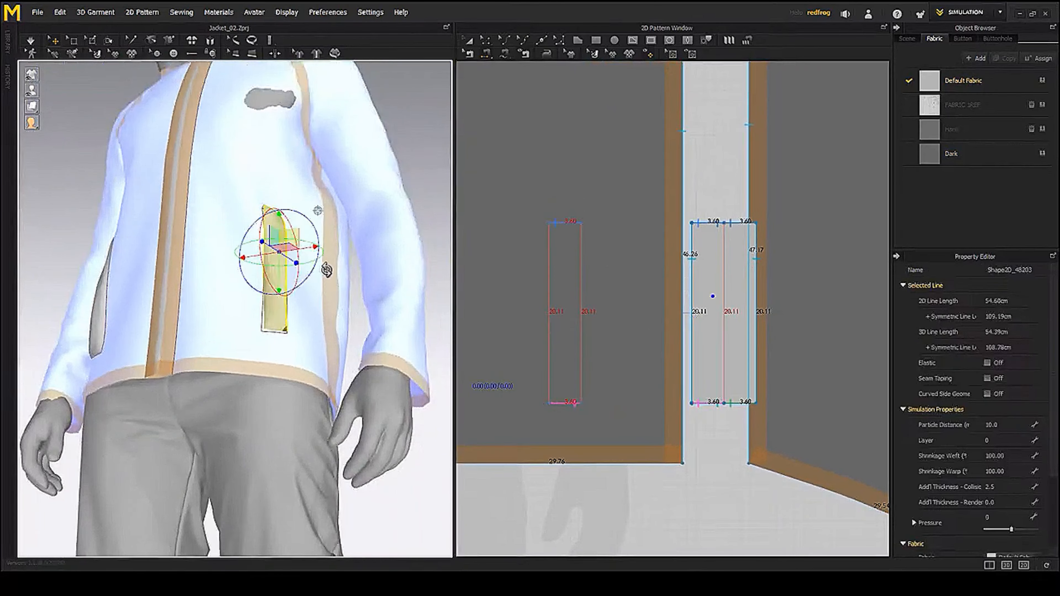
- Move the mirrored pocket strip outward in 3D, away from the opposite front panel
right_drag(332, 305, 346, 256)
middle_drag(346, 256, 350, 280)
right_drag(350, 280, 347, 232)
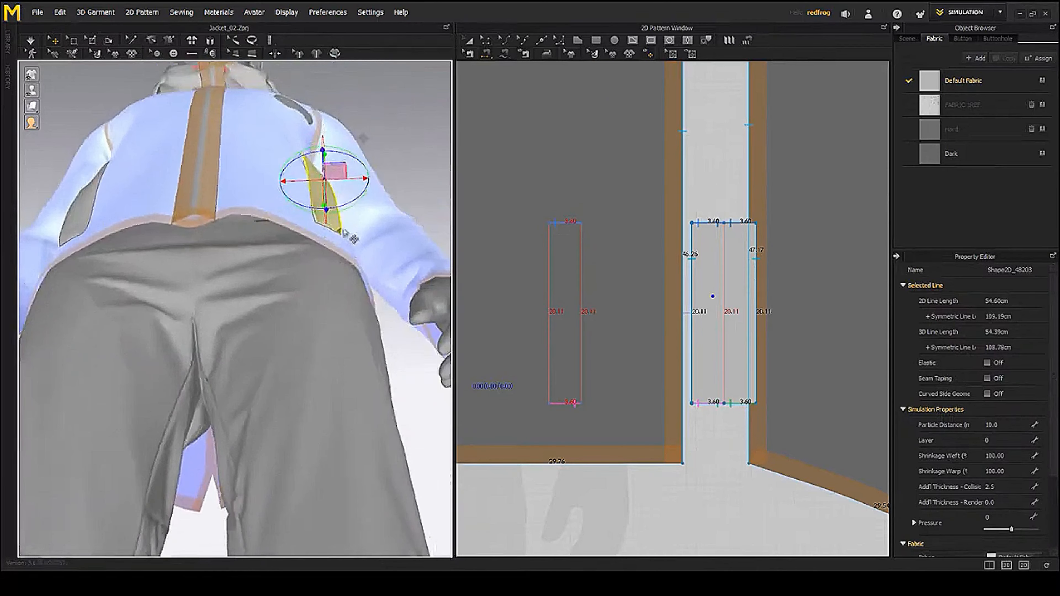
drag(340, 170, 358, 157)
right_drag(376, 230, 335, 224)
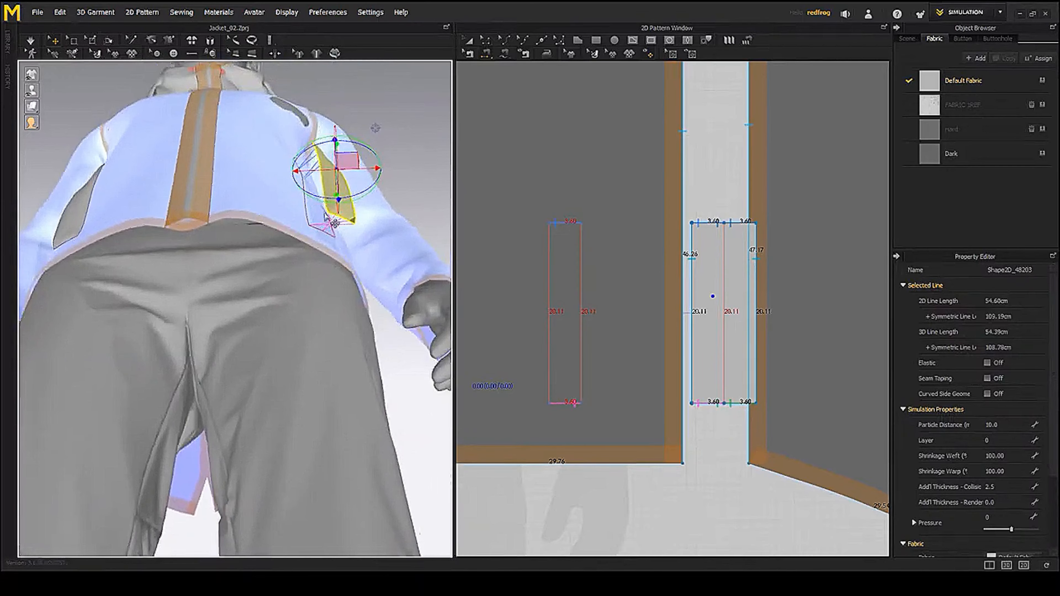
- Reverse the sewing between the mirrored strip's bottom edge and the bottom edge of the front panel's internal rectangle
click(469, 55)
click(568, 402)
right_click(571, 403)
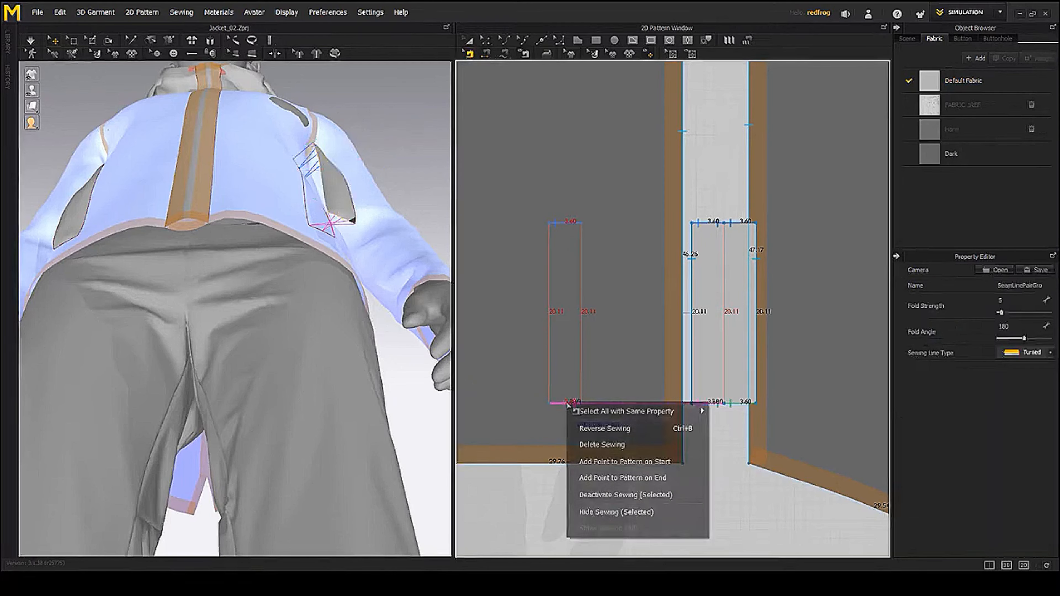
click(601, 429)
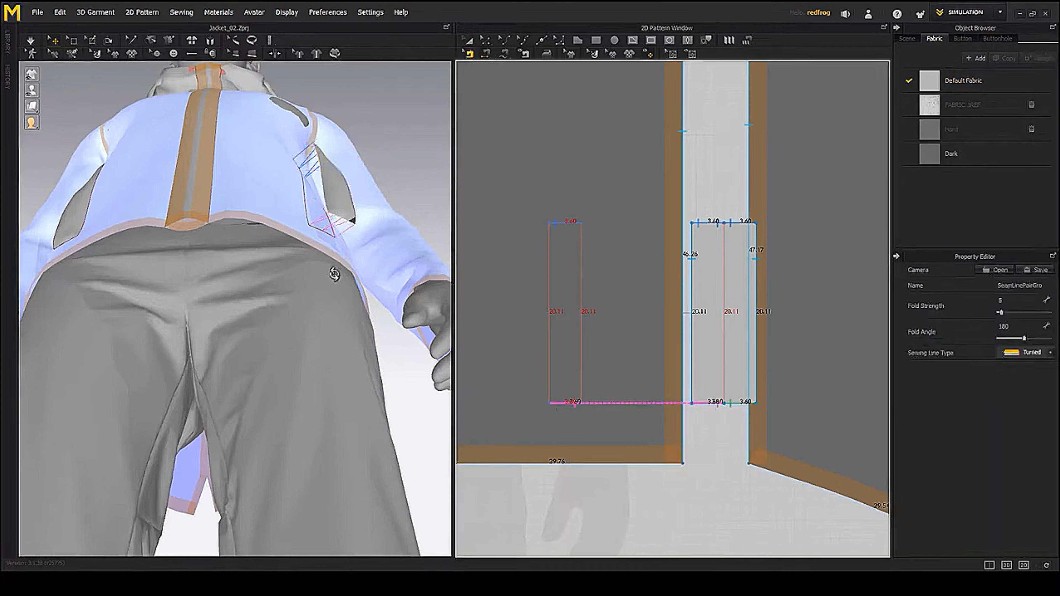
- Sew the strip's long edge nearest the front panel to the internal rectangle's long edge nearest the centre front, and simulate the garment
right_drag(334, 274, 283, 437)
scroll(283, 437, up, 3)
middle_drag(284, 437, 282, 353)
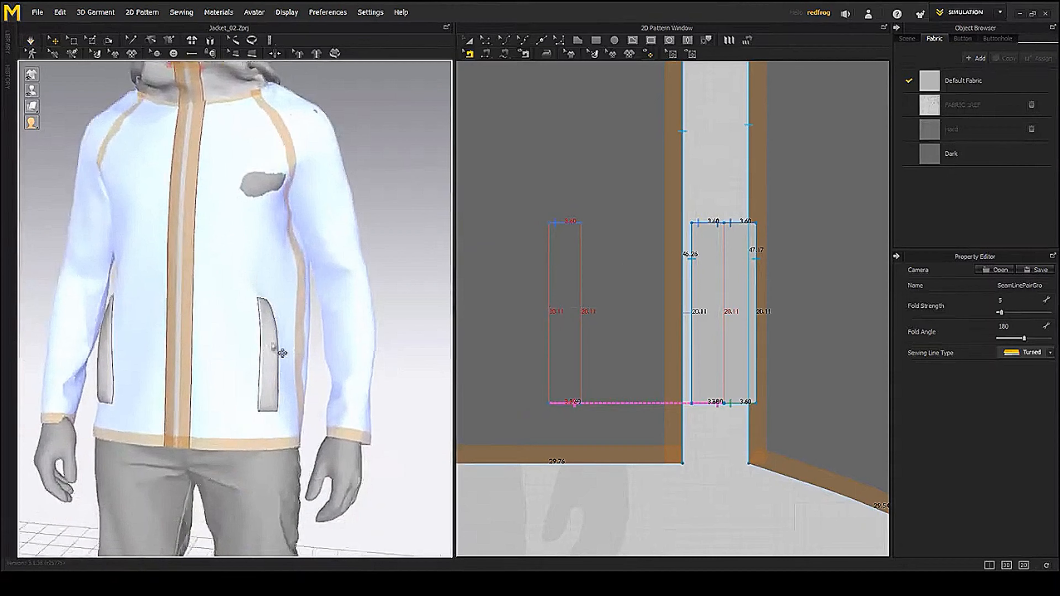
click(268, 360)
shift+click(240, 345)
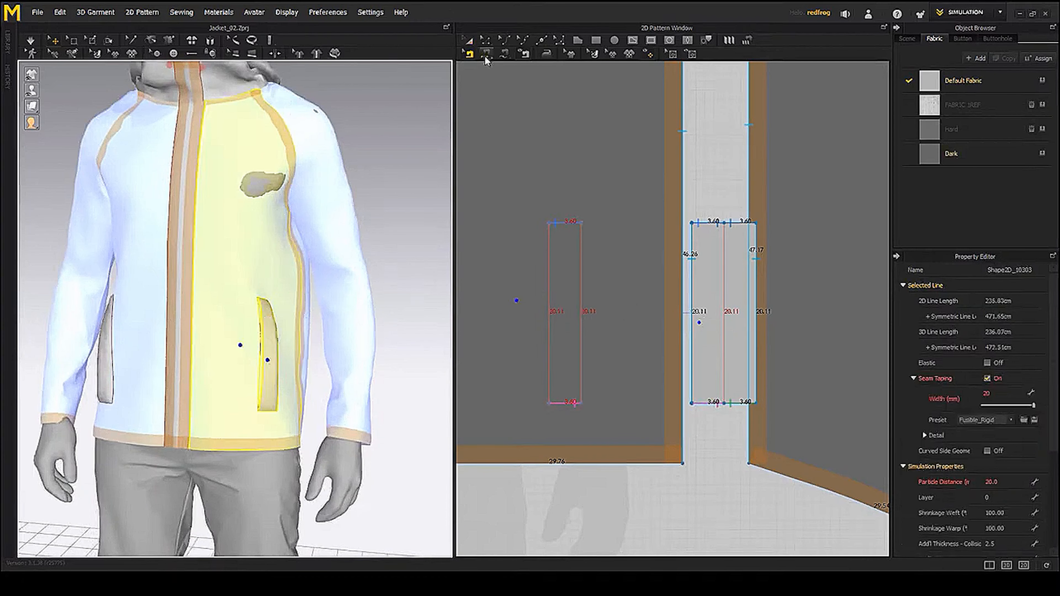
click(550, 298)
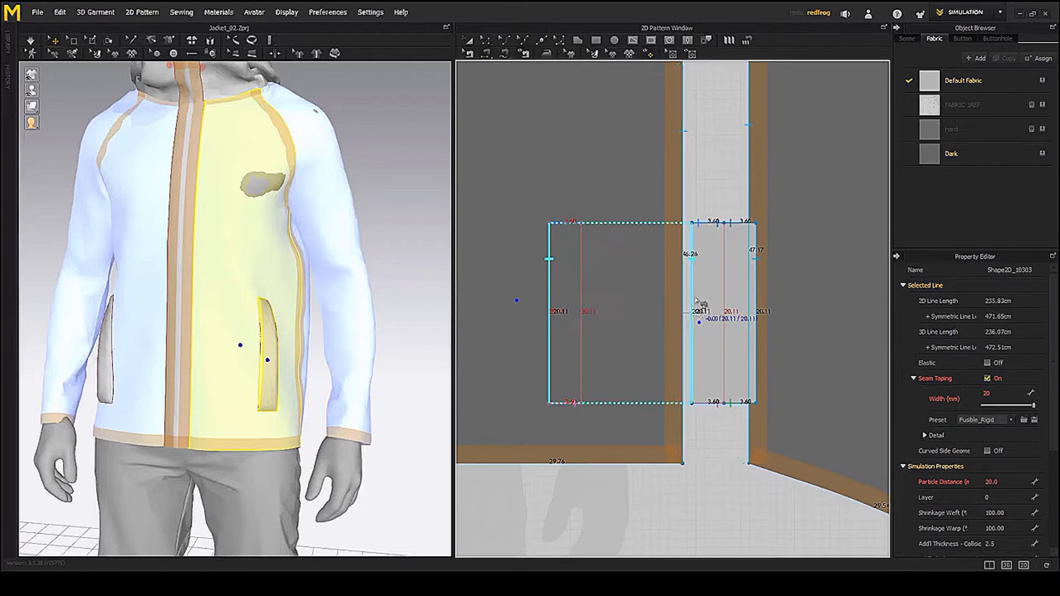
click(696, 300)
key(space)
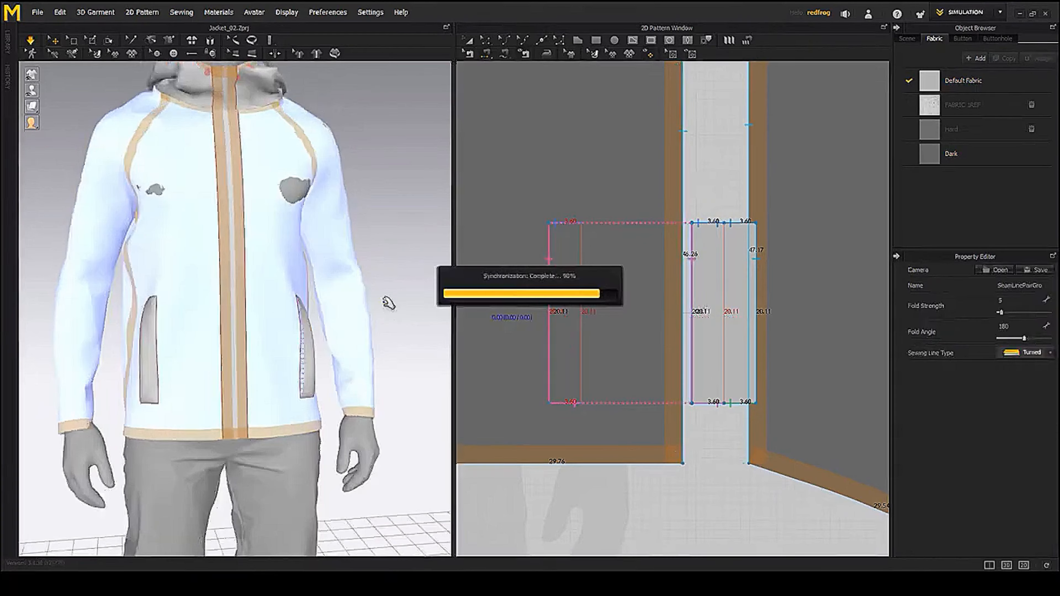
key(space)
- Save the project as Jacket_02.png in the ProjectFiles folder, replacing the existing file
scroll(315, 316, down, 3)
right_drag(315, 315, 285, 327)
scroll(286, 327, down, 2)
scroll(575, 234, down, 4)
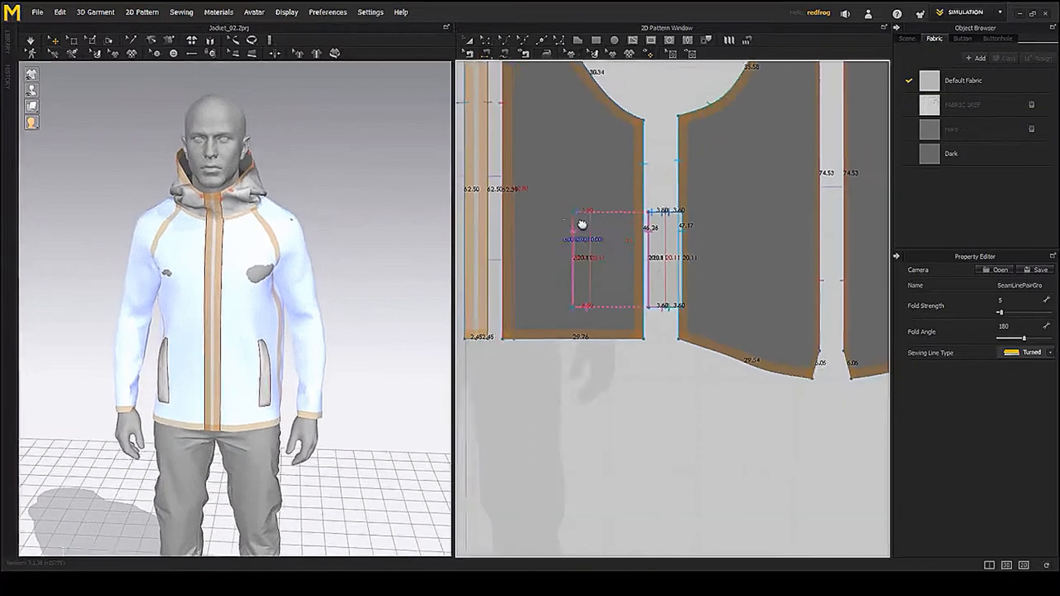
scroll(715, 262, down, 3)
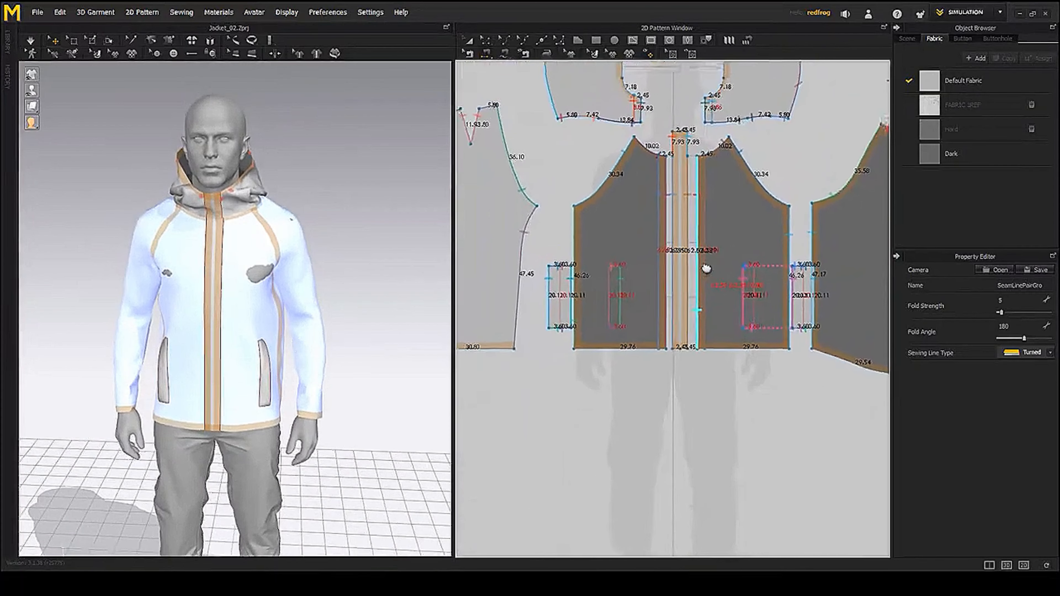
click(37, 13)
mouse_move(53, 90)
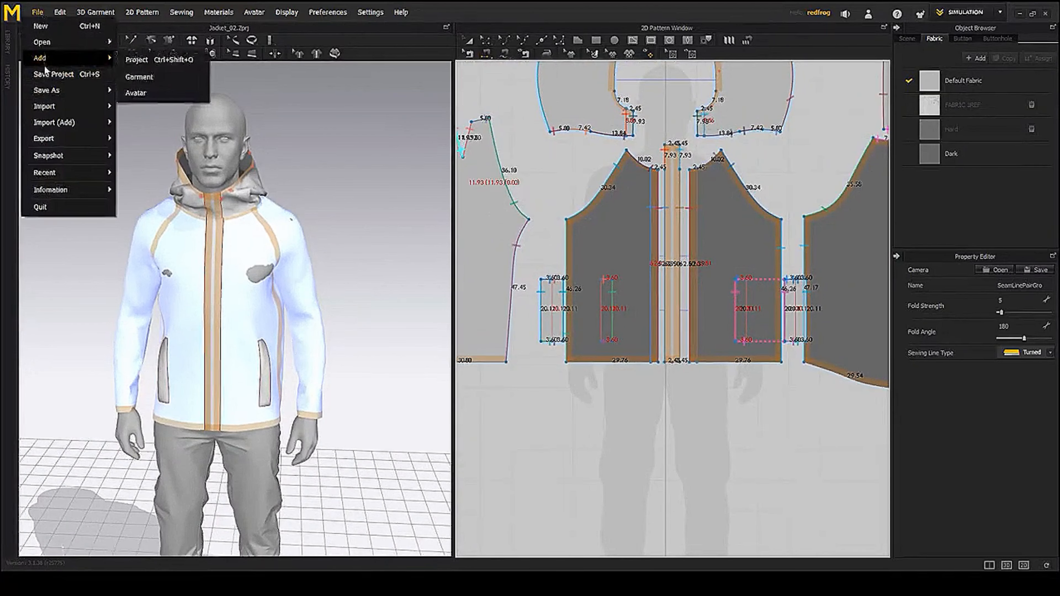
click(125, 92)
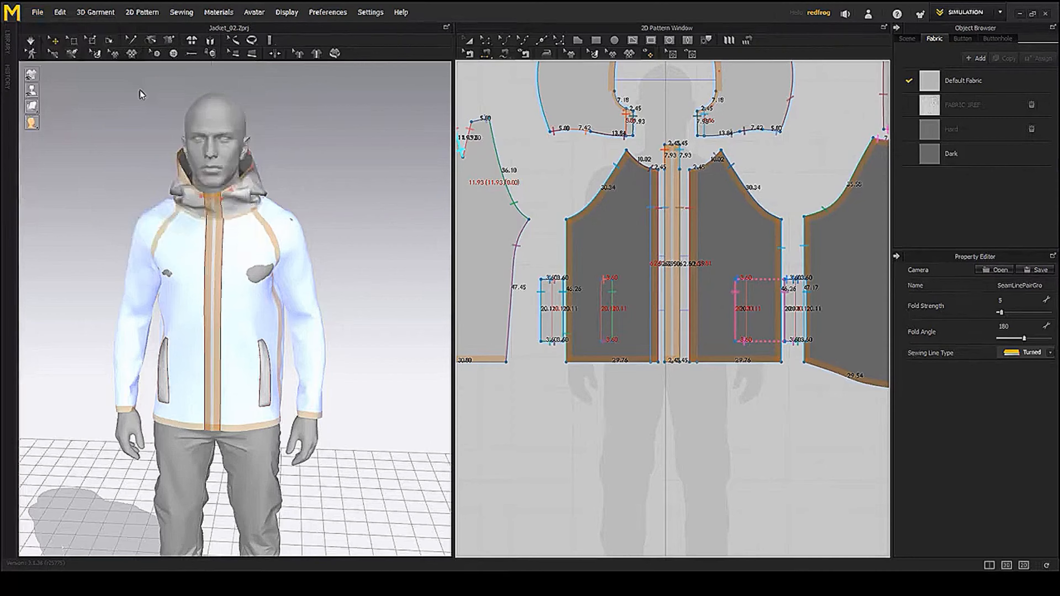
double_click(544, 247)
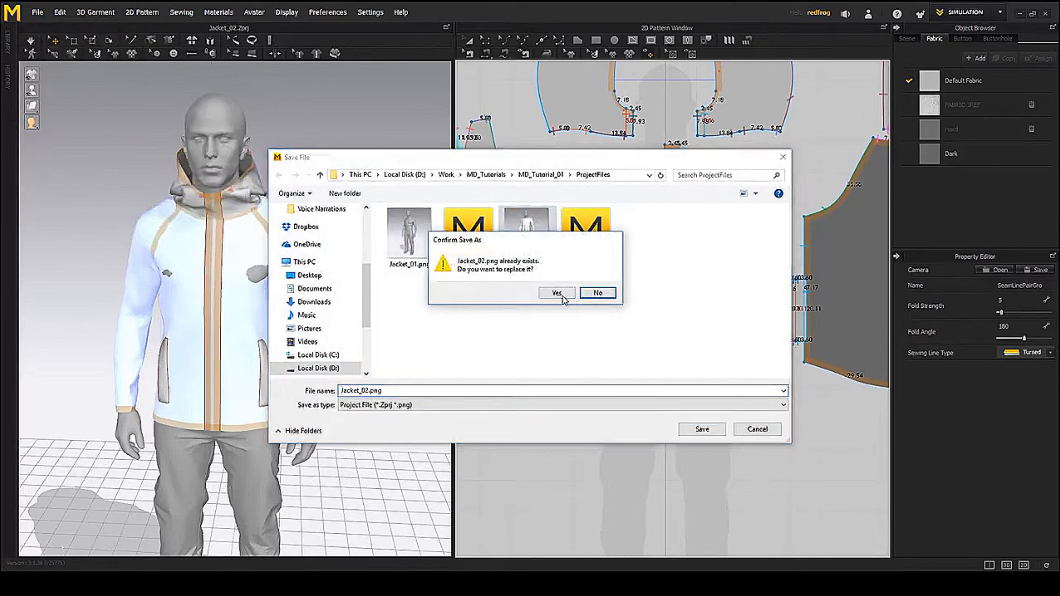
click(546, 294)
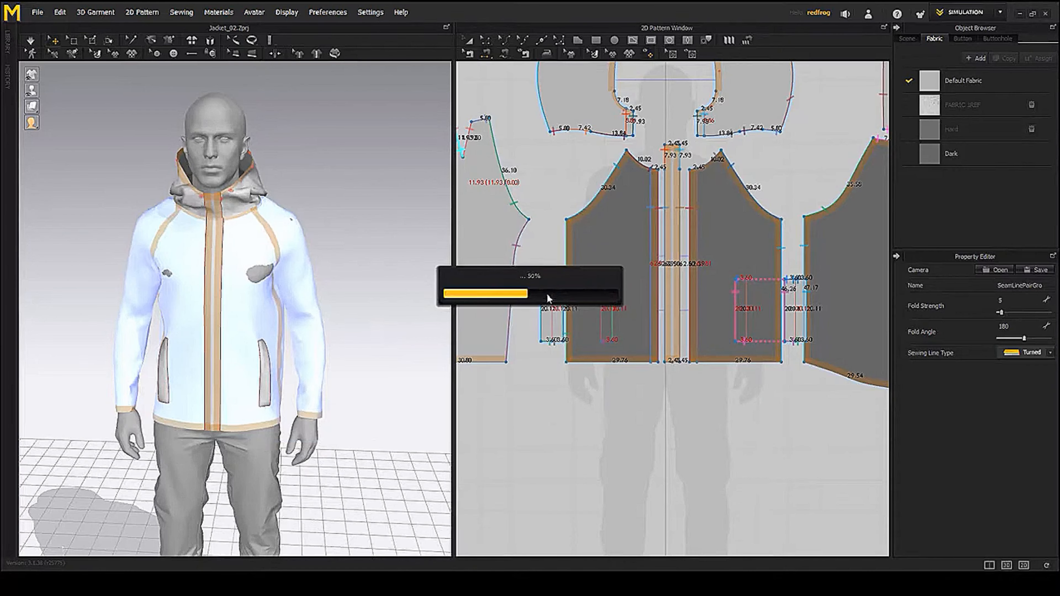
- Rotate the front pocket's internal rectangle so its top leans slightly toward the centre front, and simulate the garment
click(485, 40)
click(469, 40)
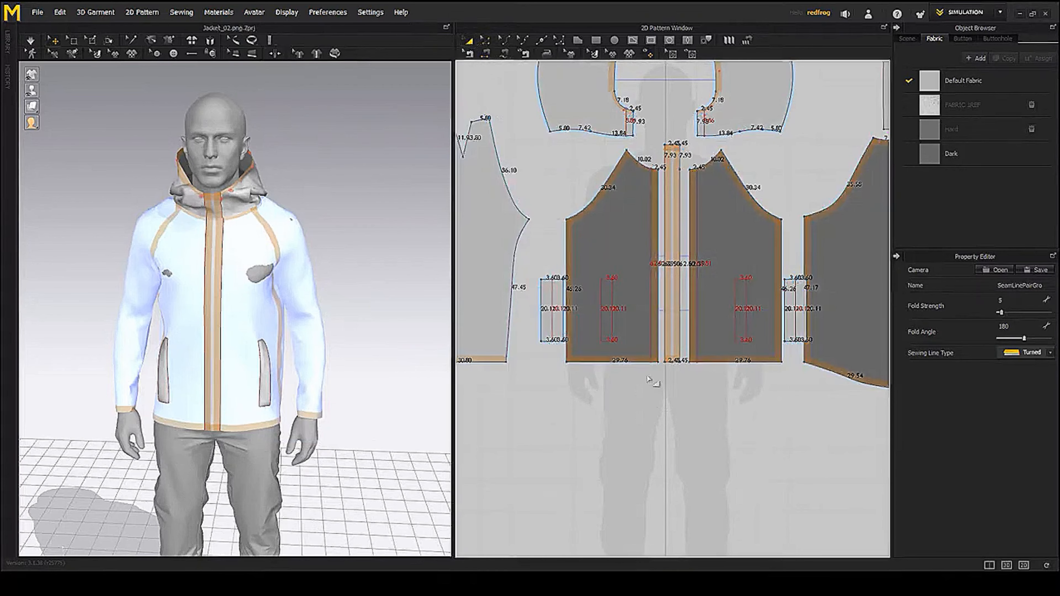
click(607, 309)
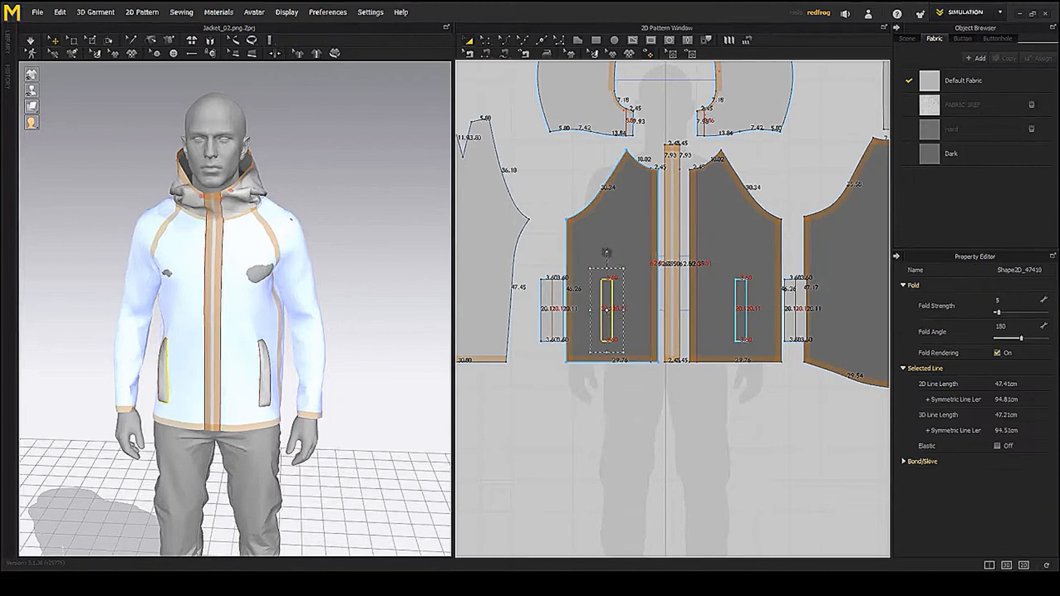
drag(606, 250, 614, 252)
right_drag(217, 458, 234, 459)
key(space)
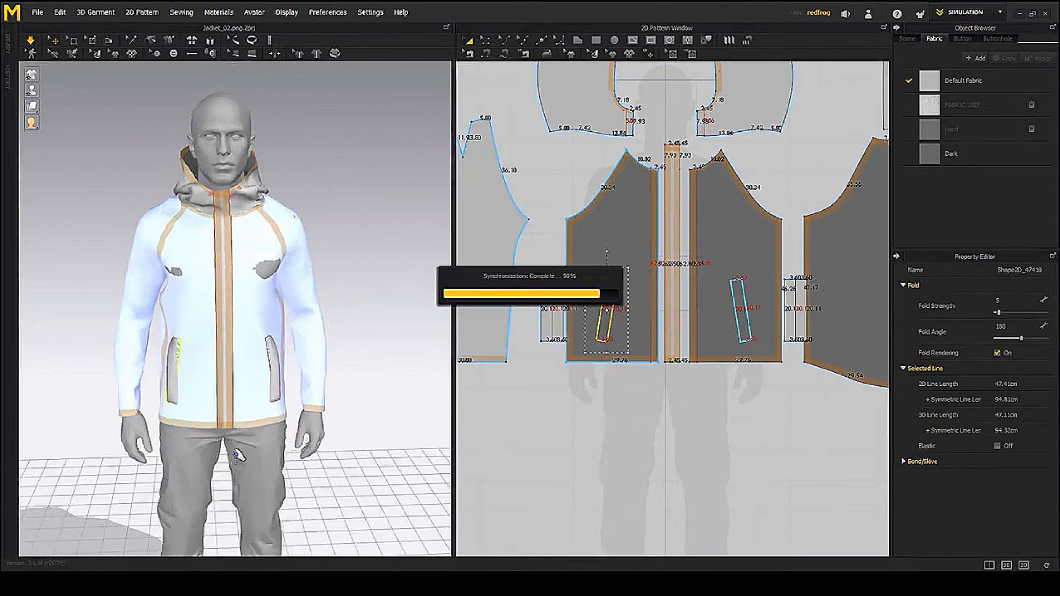
scroll(292, 433, down, 2)
right_drag(334, 427, 250, 428)
- Activate the frozen front and back panels, leaving the sleeves out of the selection
scroll(646, 331, down, 5)
middle_drag(647, 331, 650, 336)
scroll(651, 336, up, 1)
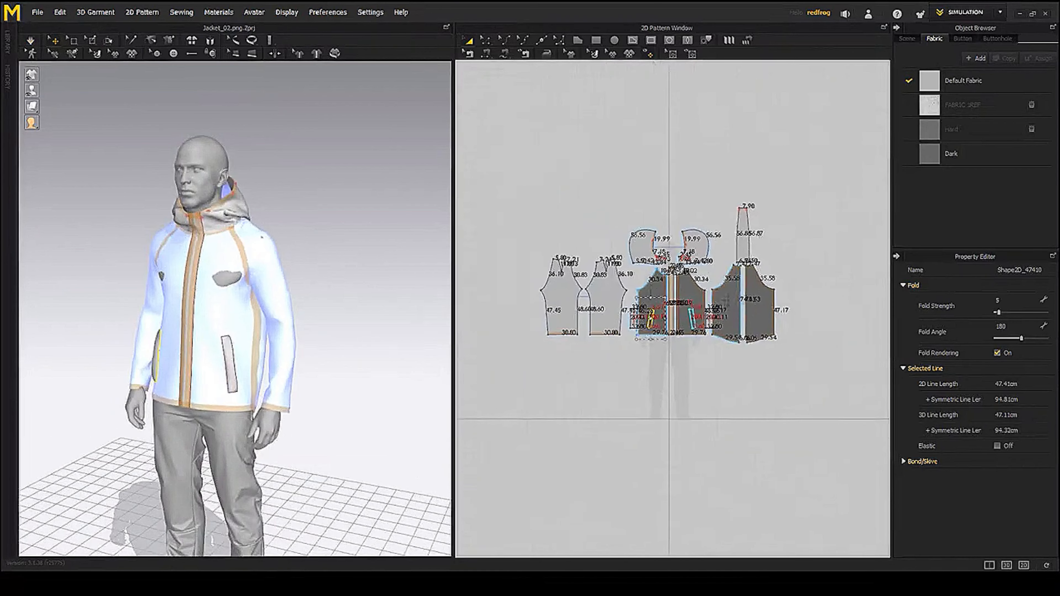
click(761, 307)
shift+click(726, 307)
shift+click(693, 301)
shift+click(650, 299)
shift+click(605, 294)
shift+click(565, 294)
shift+click(568, 296)
shift+click(605, 295)
right_click(228, 251)
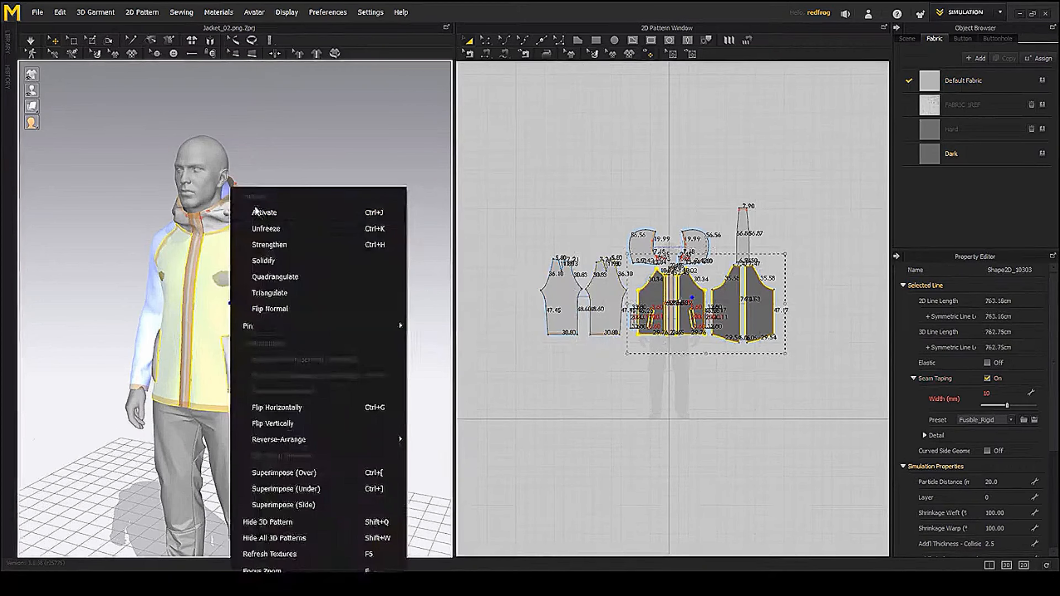
click(255, 210)
right_drag(251, 317, 267, 309)
scroll(328, 317, up, 1)
right_drag(332, 319, 229, 350)
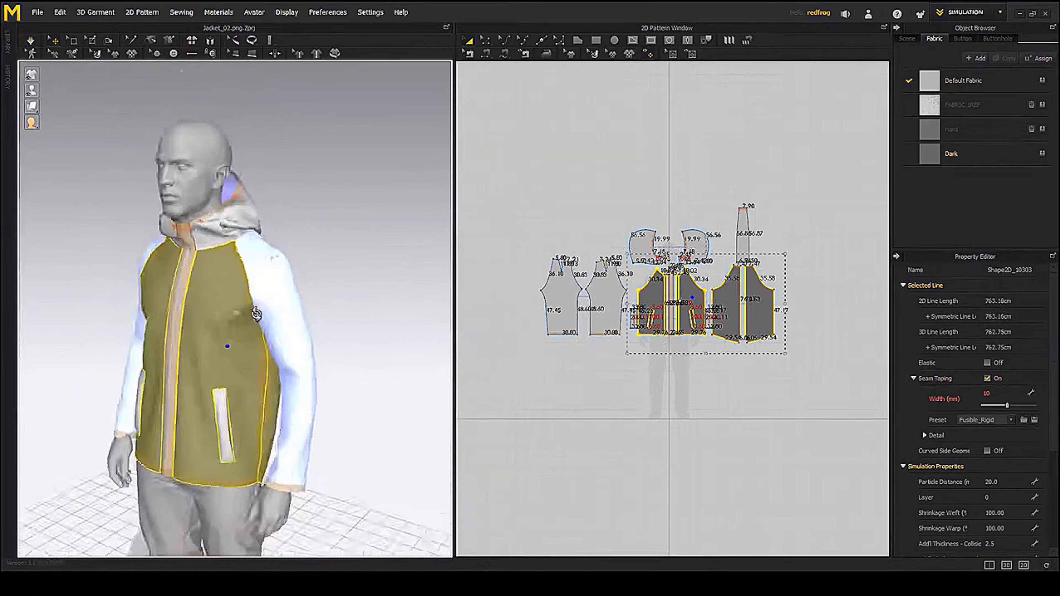
scroll(370, 280, up, 3)
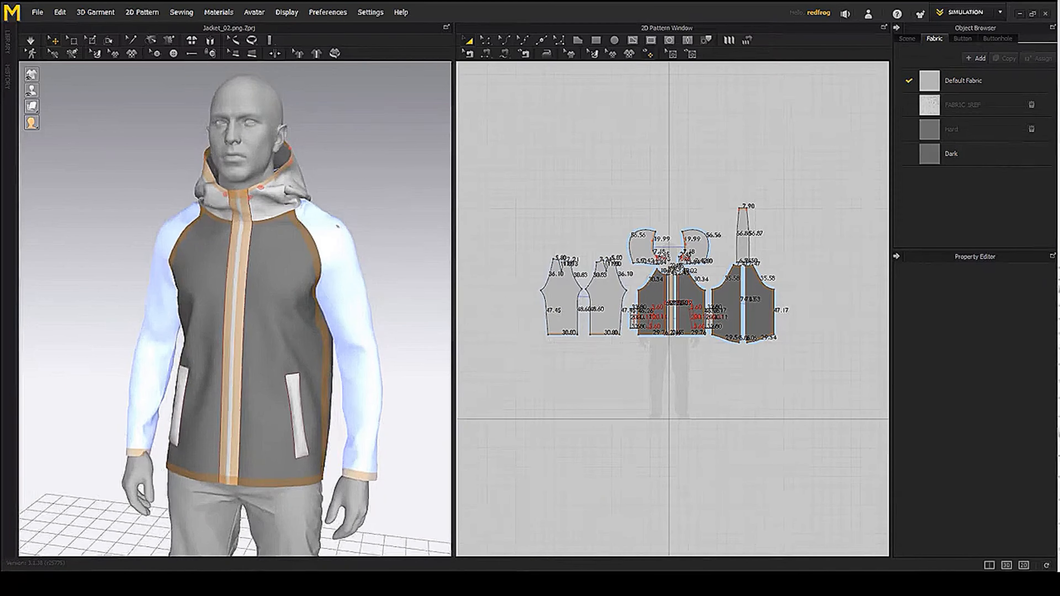
- Switch to Photos and examine the sleeves and cuffs in the JacketRef_01.jpg reference images
drag(1059, 123, 472, 119)
double_click(471, 120)
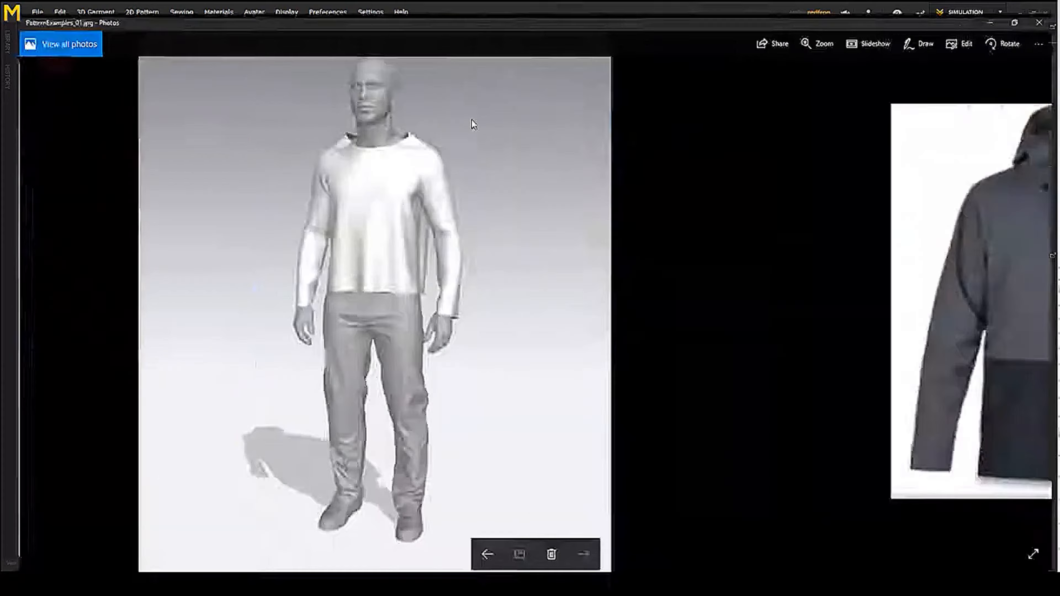
scroll(1013, 311, up, 5)
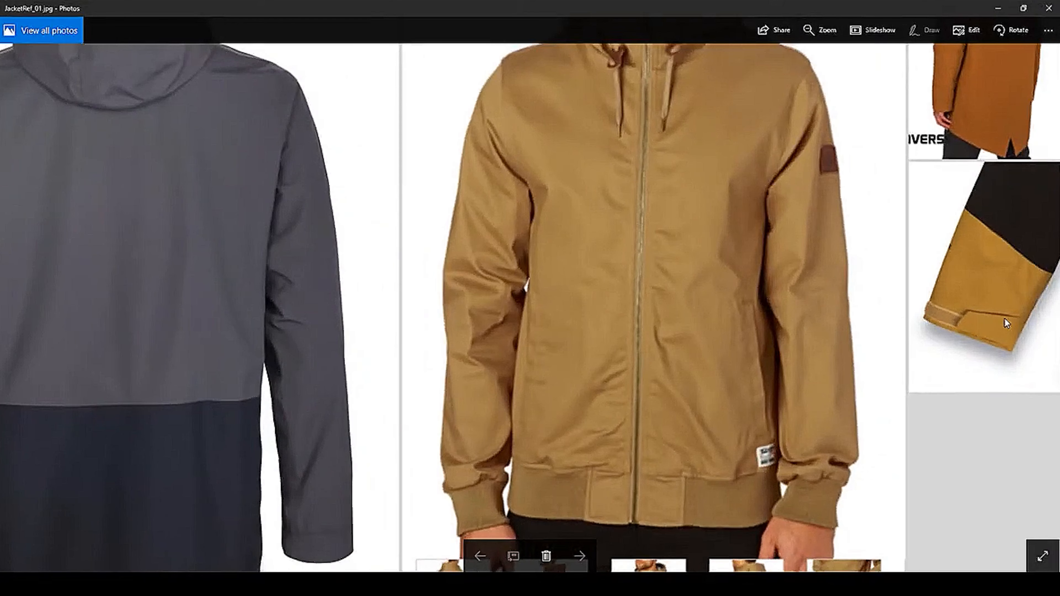
scroll(979, 320, down, 5)
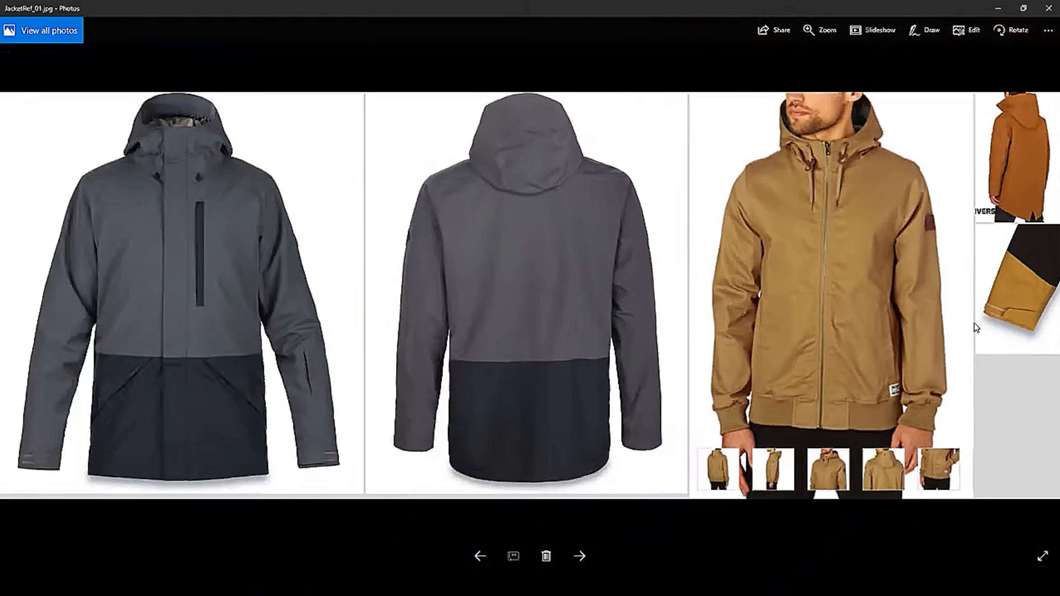
scroll(376, 430, up, 2)
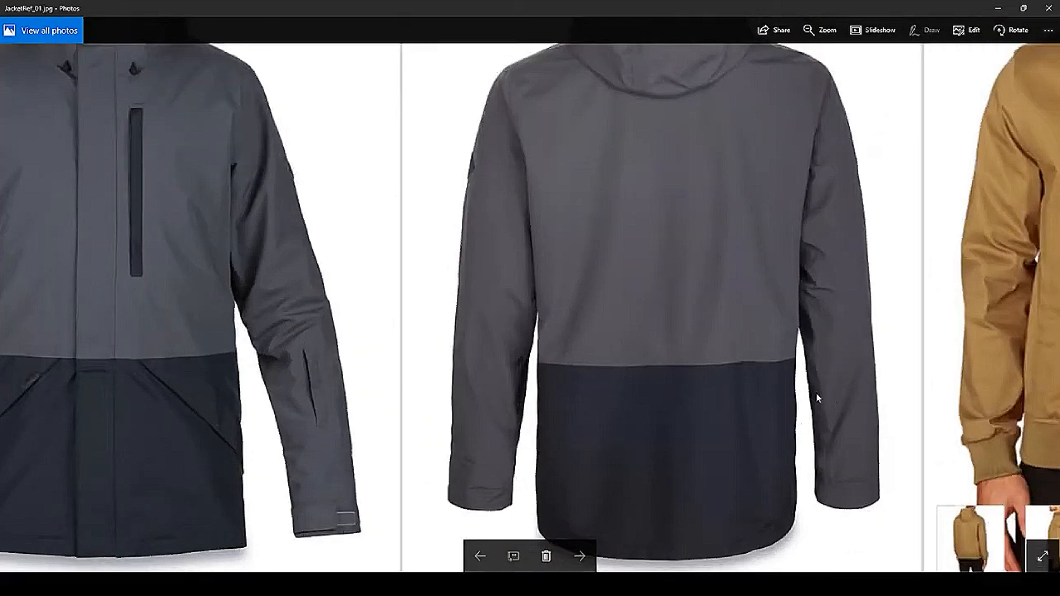
drag(816, 394, 645, 348)
scroll(883, 303, down, 1)
drag(882, 302, 645, 308)
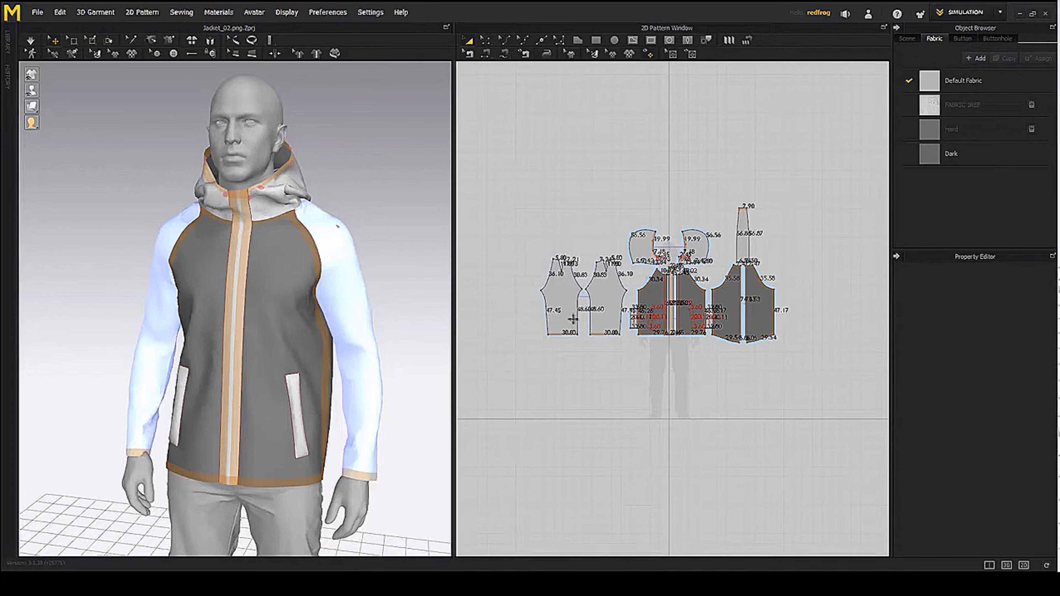
- Switch back to Marvelous Designer and freeze both front panels together with the two pocket strips
scroll(574, 311, up, 5)
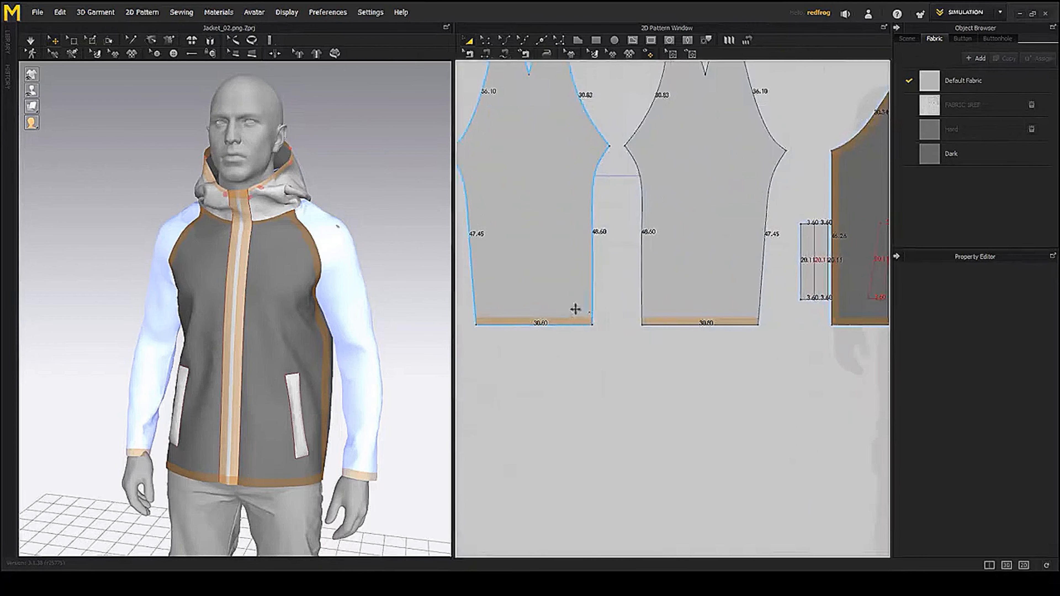
middle_drag(620, 284, 653, 369)
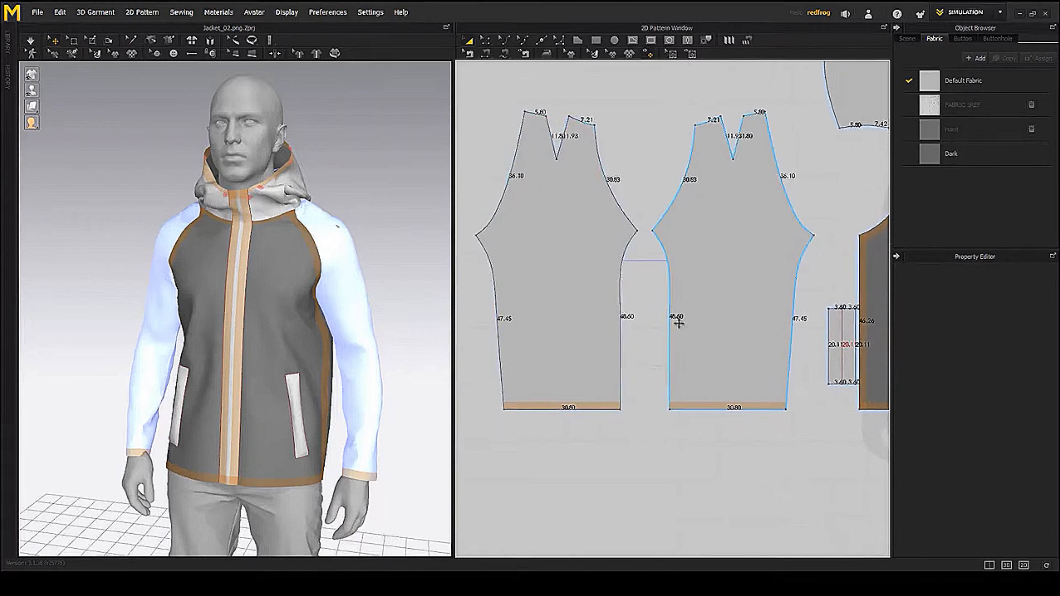
click(297, 345)
shift+click(205, 309)
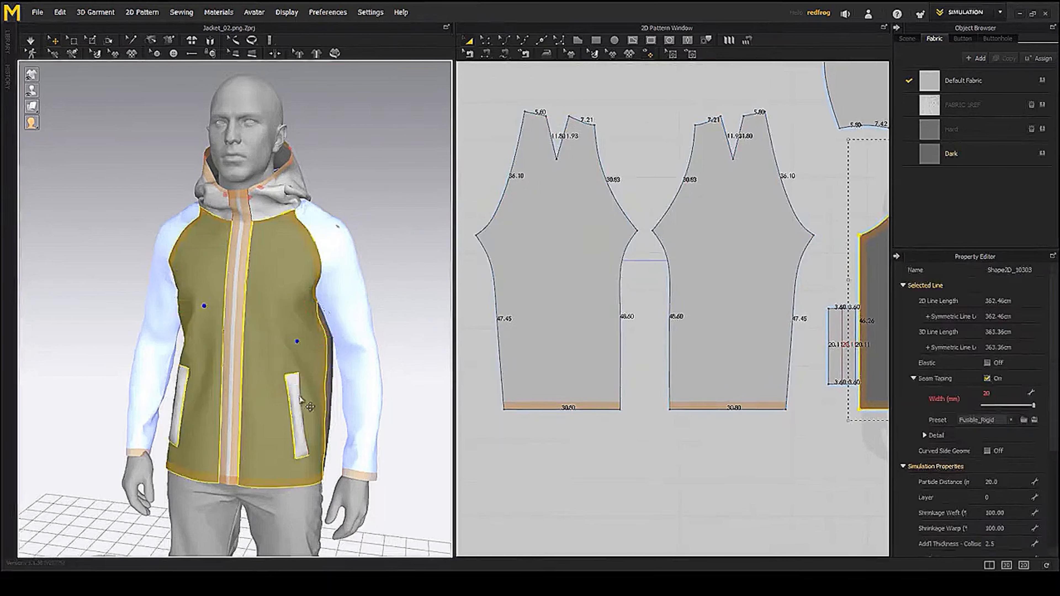
right_drag(227, 407, 240, 404)
shift+click(241, 391)
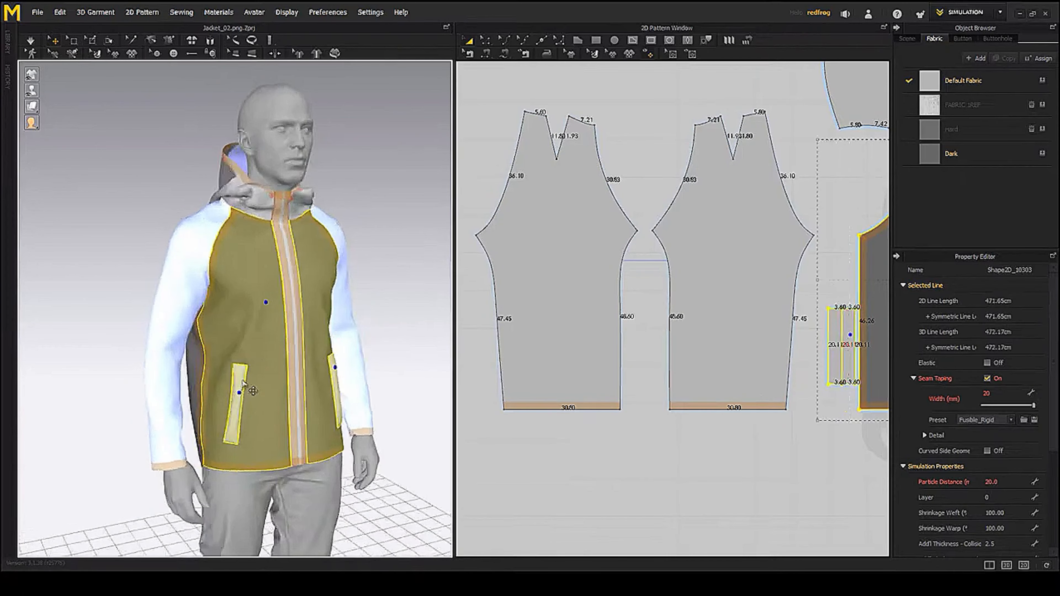
right_click(237, 392)
click(277, 230)
- Freeze the two back panels of the jacket
right_drag(276, 233, 172, 339)
click(170, 339)
shift+click(111, 310)
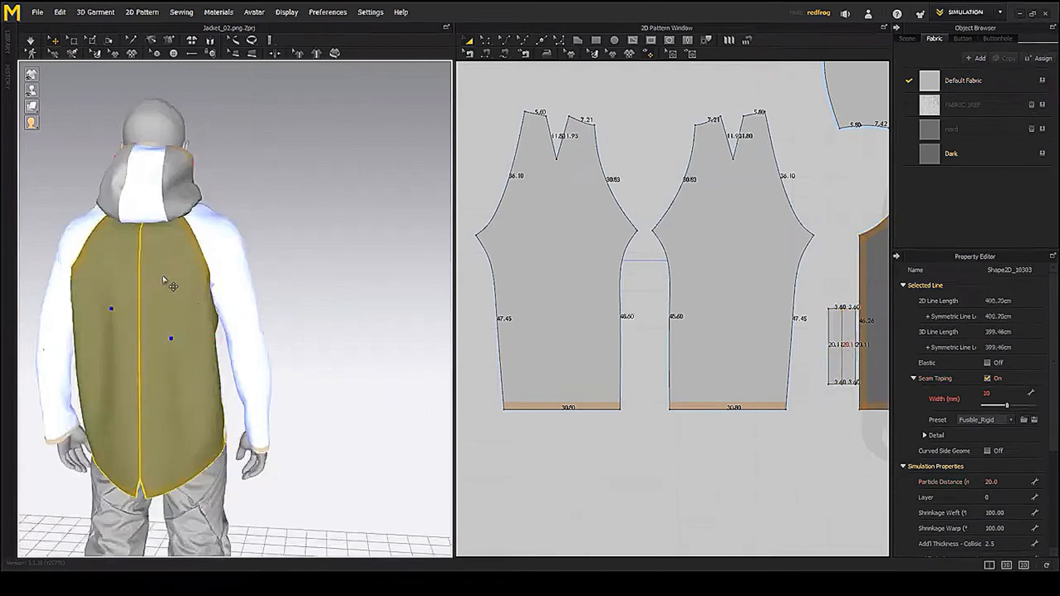
right_click(161, 278)
click(214, 69)
- Freeze both side panels of the hood
right_drag(215, 73, 172, 167)
click(216, 187)
shift+click(281, 217)
right_click(297, 207)
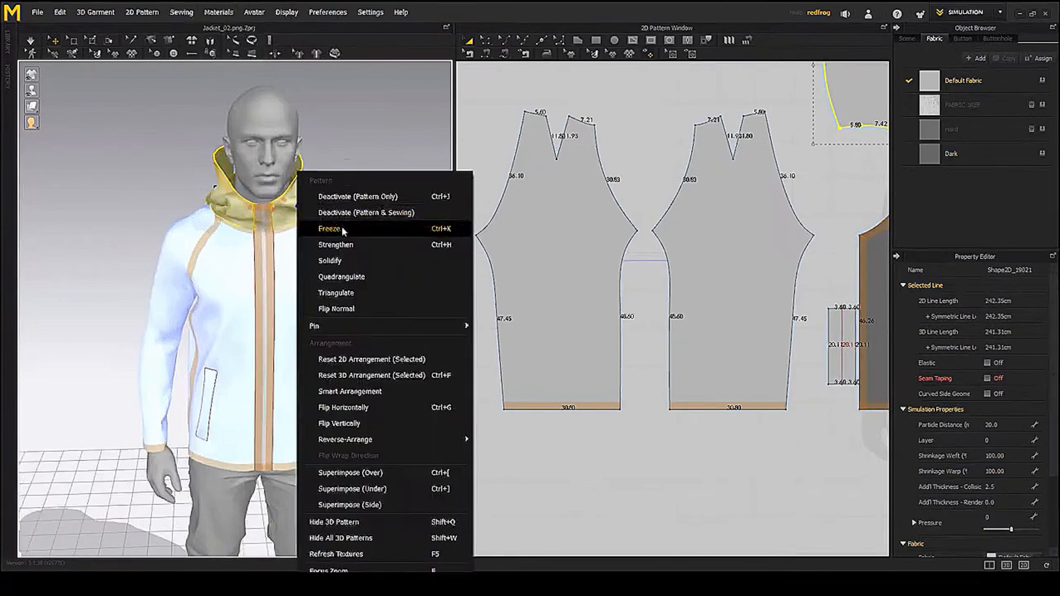
click(329, 229)
- Unfreeze both sleeves and clear the selection
mouse_move(359, 237)
right_down()
mouse_move(201, 237)
mouse_move(347, 260)
mouse_move(326, 262)
mouse_move(347, 247)
right_up()
click(347, 260)
shift+click(138, 239)
right_click(138, 239)
click(182, 234)
right_drag(374, 308, 390, 310)
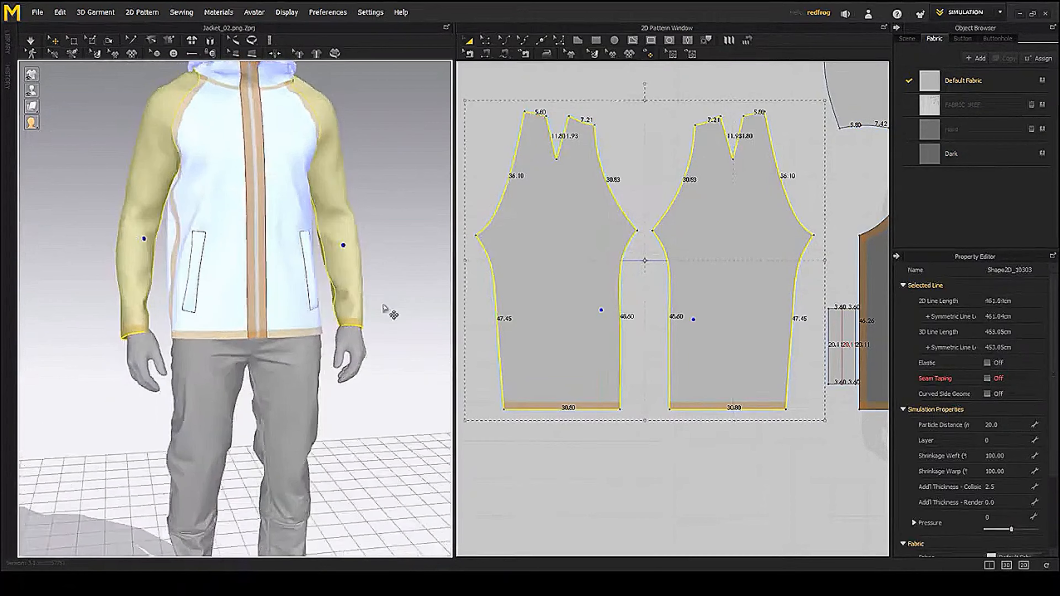
click(391, 311)
middle_drag(391, 311, 319, 284)
scroll(308, 279, down, 1)
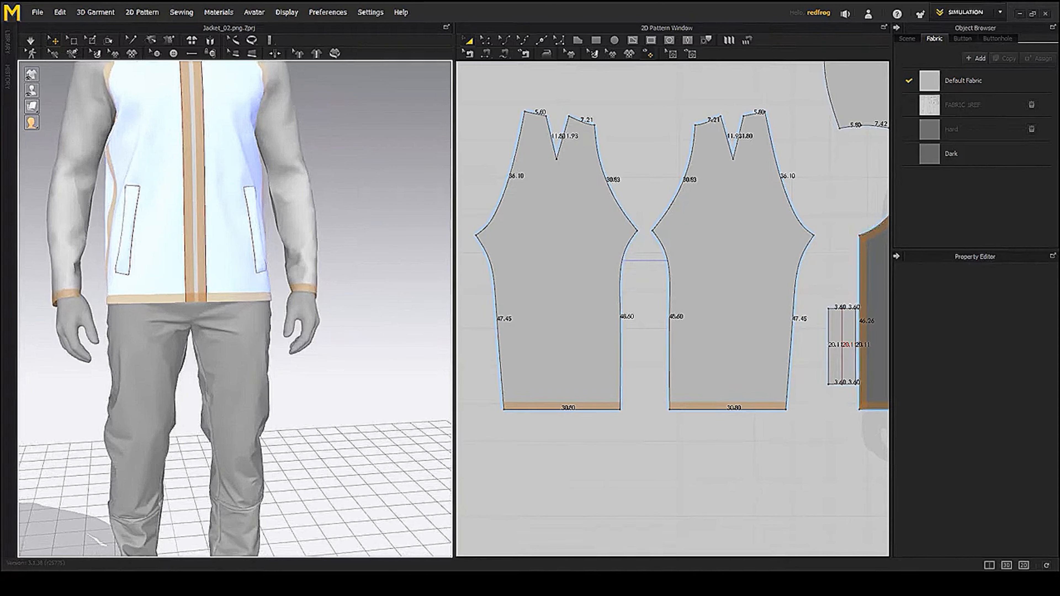
- Bring up the jacket reference photo over the pattern area and examine the sleeve's cuff tab up close
key(alt+Tab)
drag(724, 352, 600, 79)
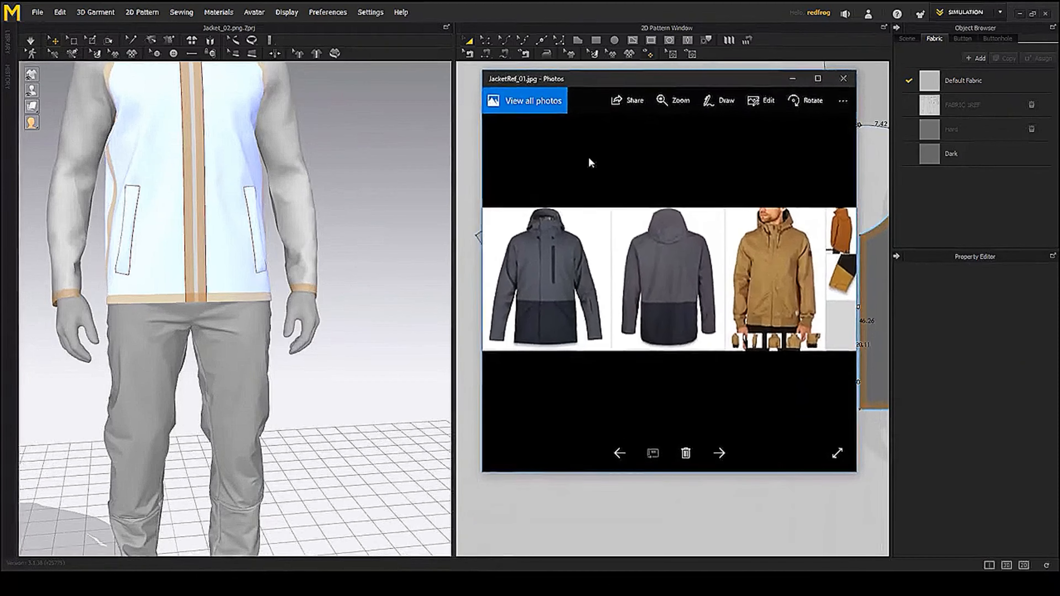
scroll(588, 251, up, 2)
scroll(607, 354, up, 4)
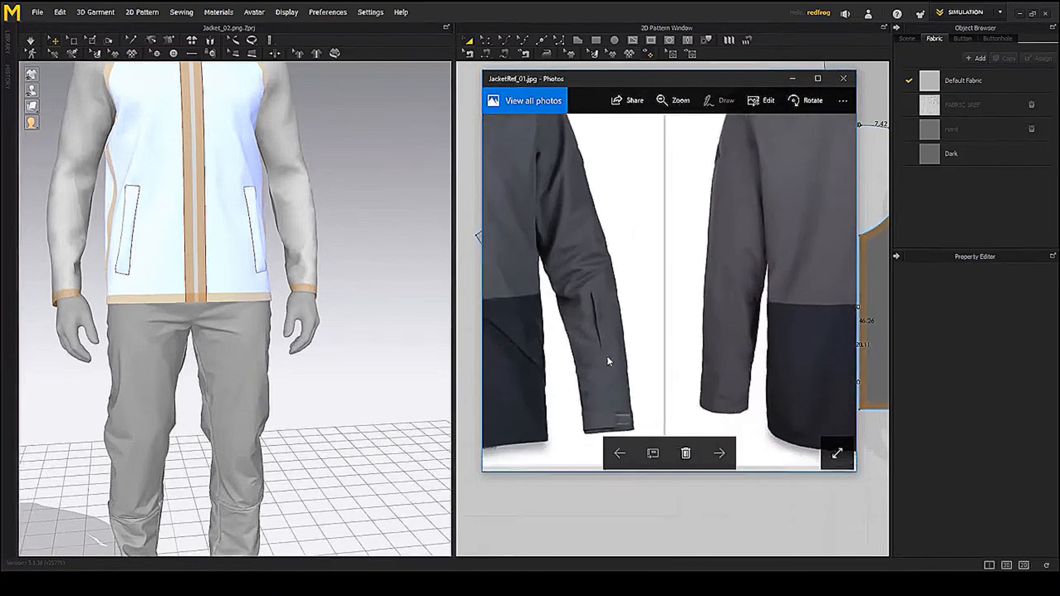
- Select the left sleeve near the wrist to locate the matching cuff positions on its 2D pattern
right_drag(362, 303, 340, 296)
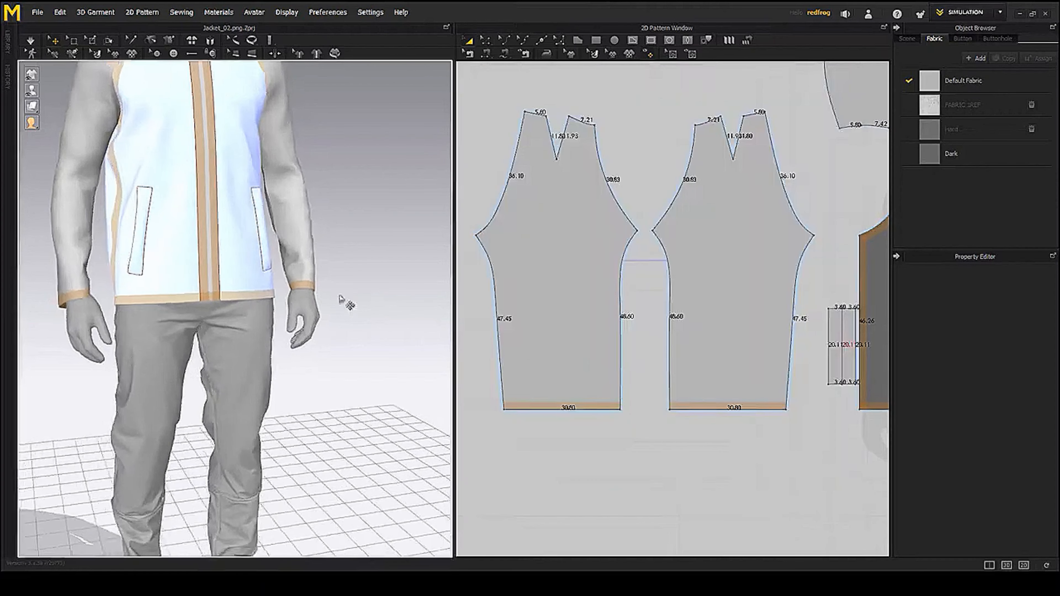
click(291, 285)
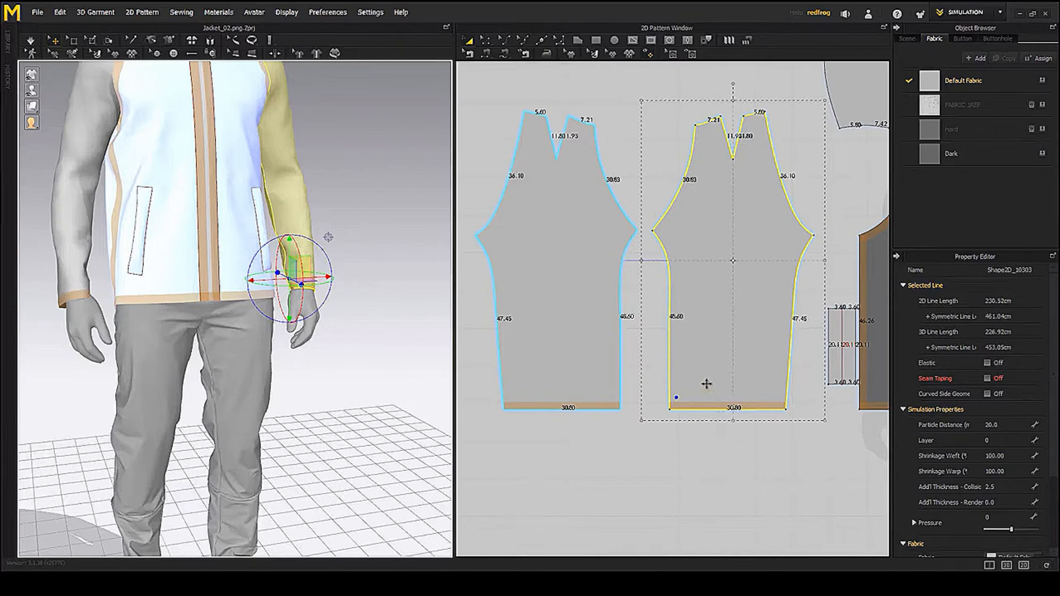
middle_drag(706, 384, 700, 368)
right_drag(350, 337, 374, 341)
scroll(367, 334, down, 3)
middle_drag(360, 321, 314, 333)
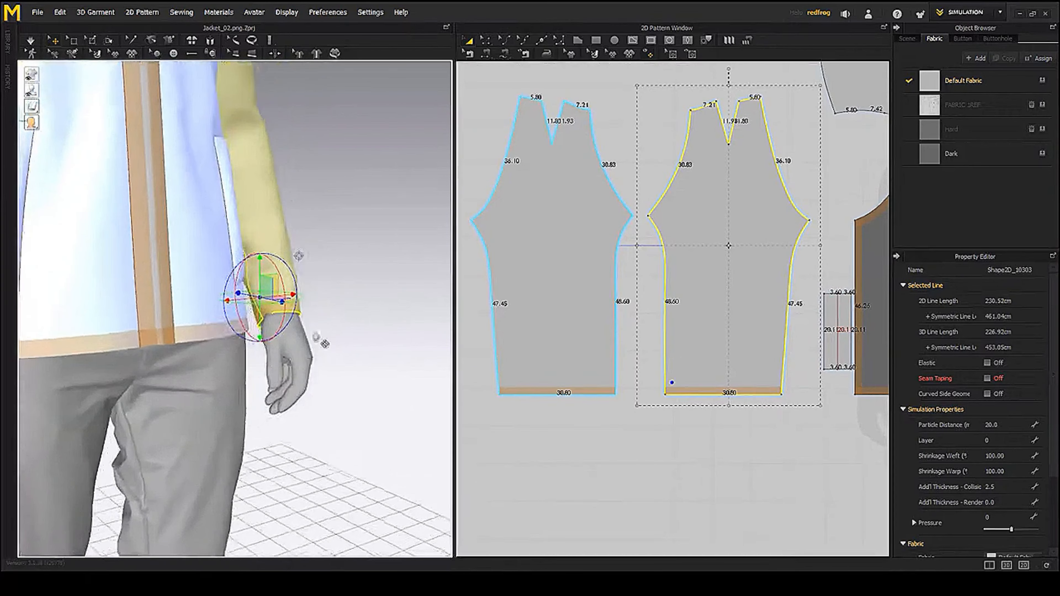
click(319, 308)
click(259, 308)
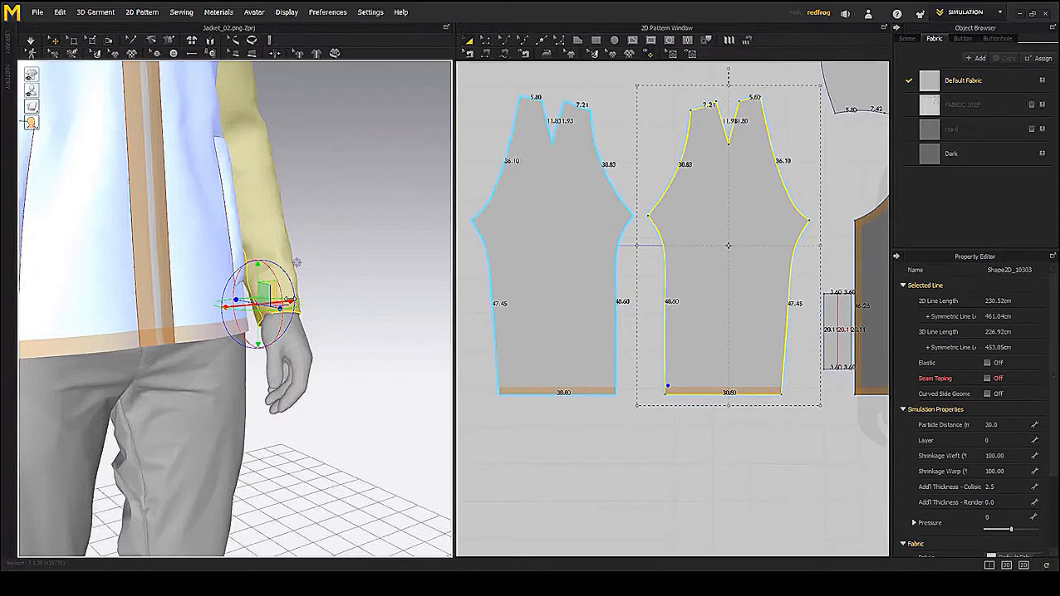
drag(291, 297, 290, 294)
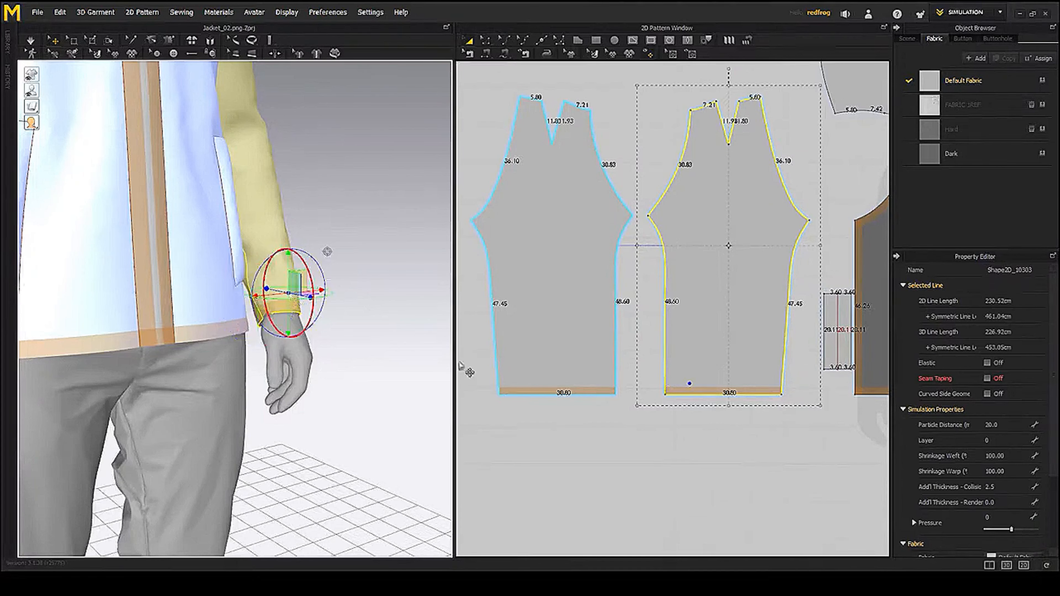
- Draw an internal polygon for a cuff tab at the sleeve's lower seam corner, about 7.49 cm along the hem with 2 cm and 1 cm ends
middle_drag(732, 440, 672, 405)
scroll(622, 383, up, 8)
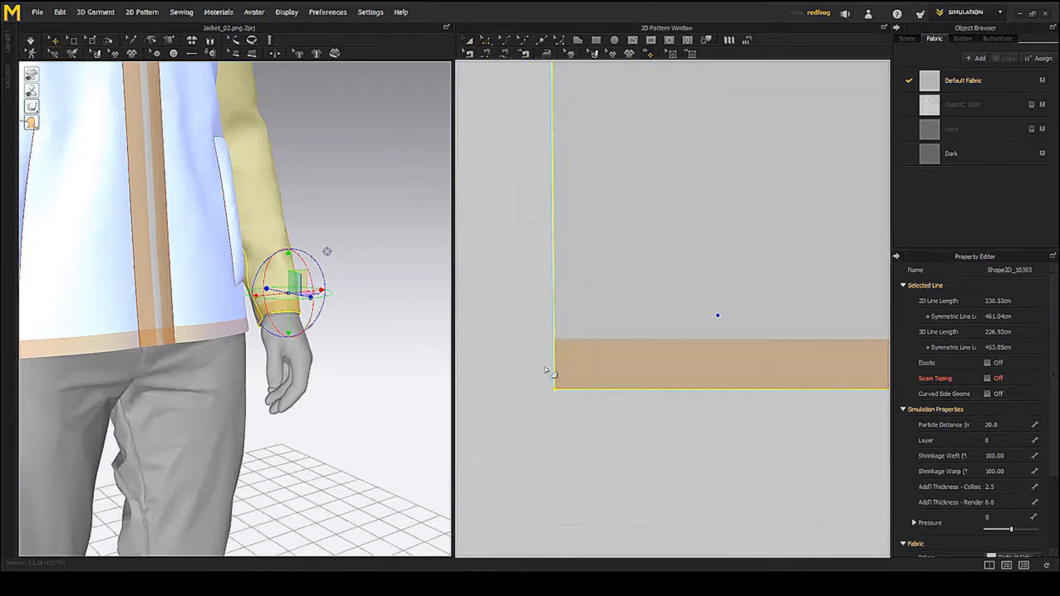
scroll(637, 356, up, 1)
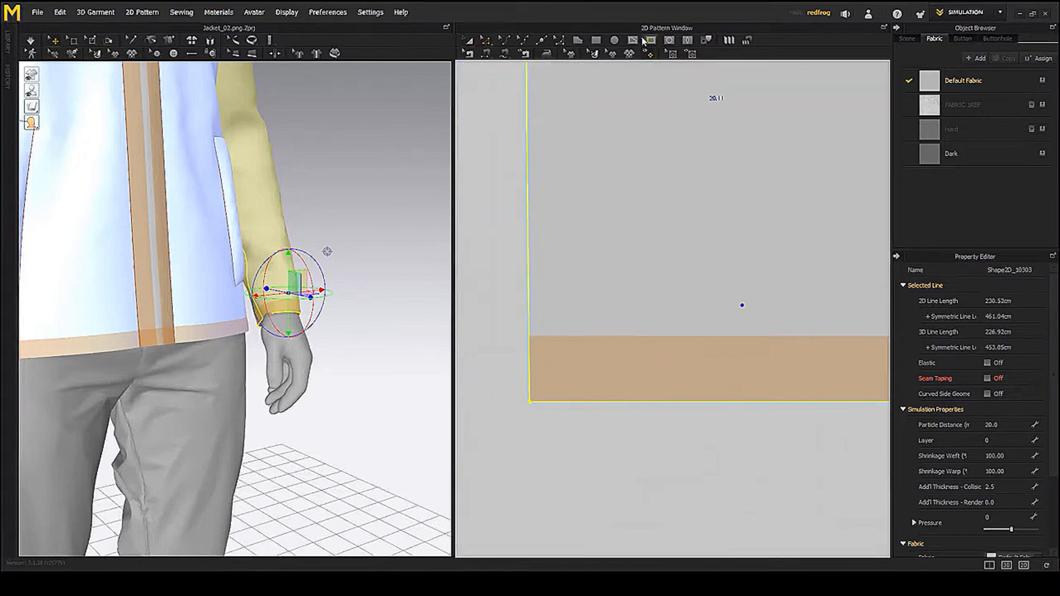
click(633, 40)
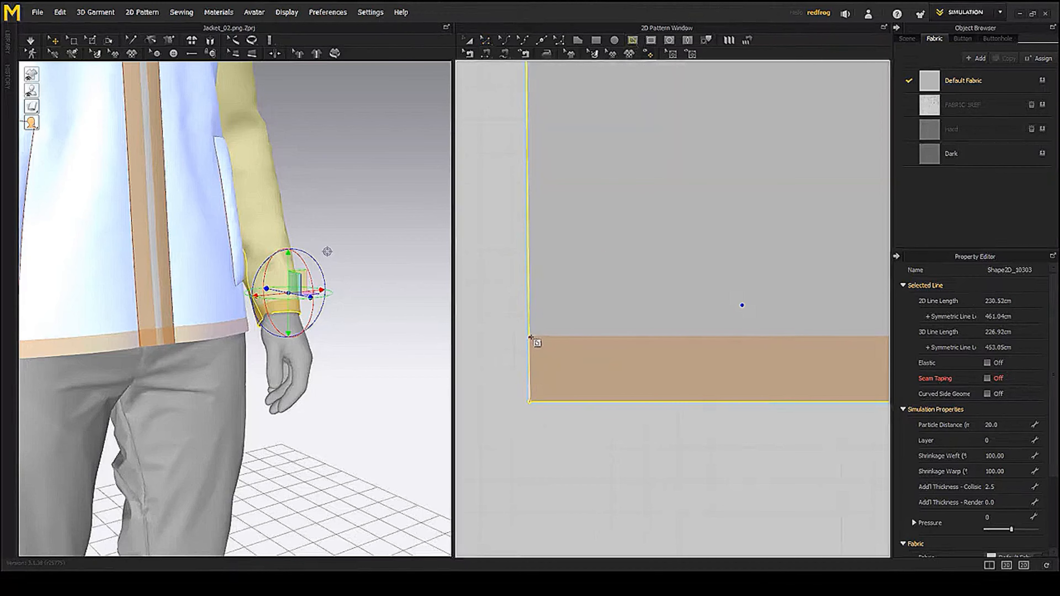
click(529, 336)
click(530, 401)
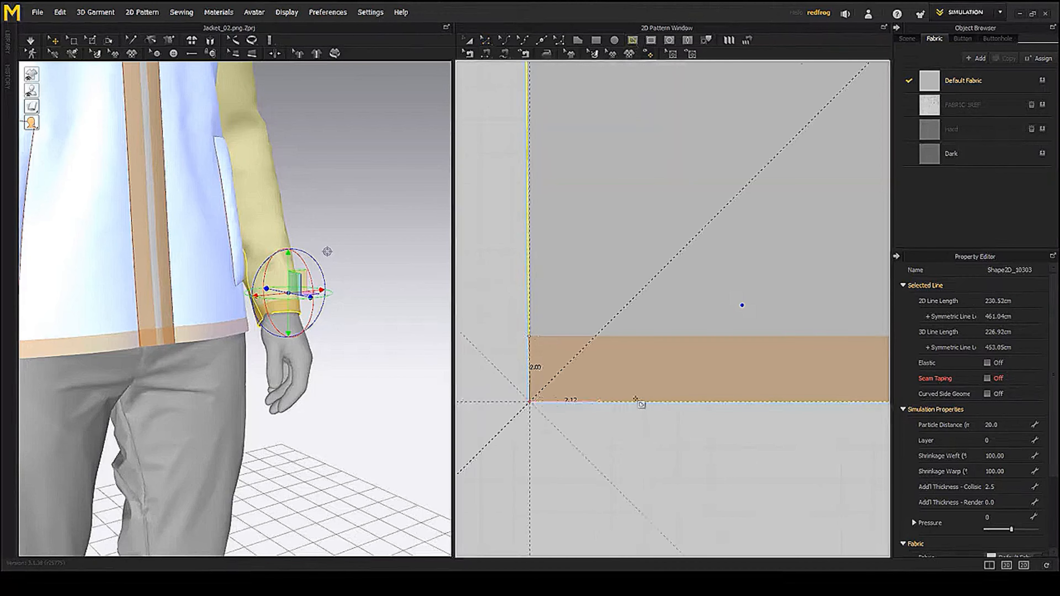
click(775, 402)
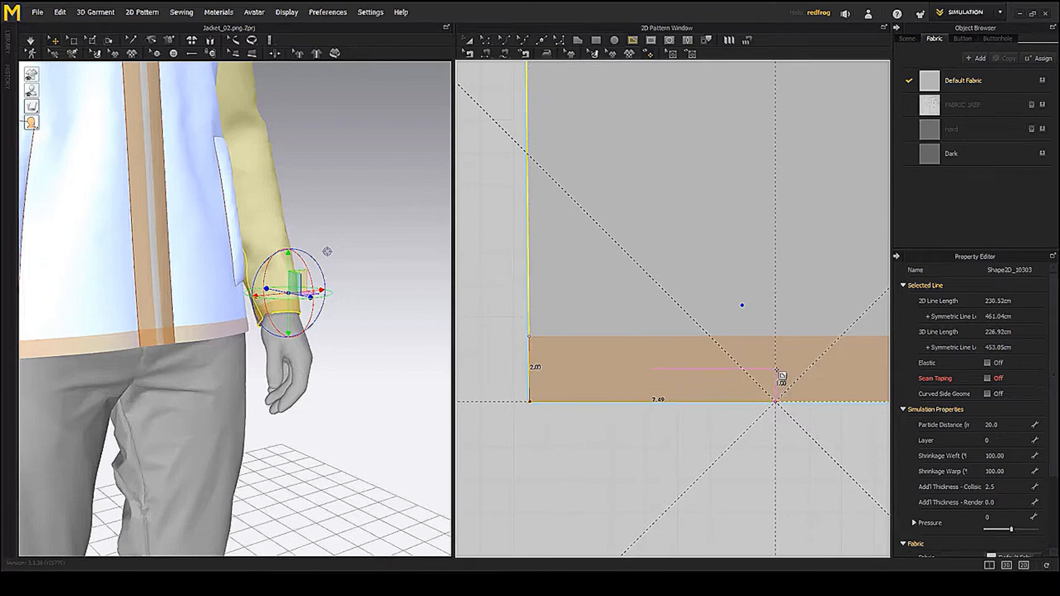
click(775, 369)
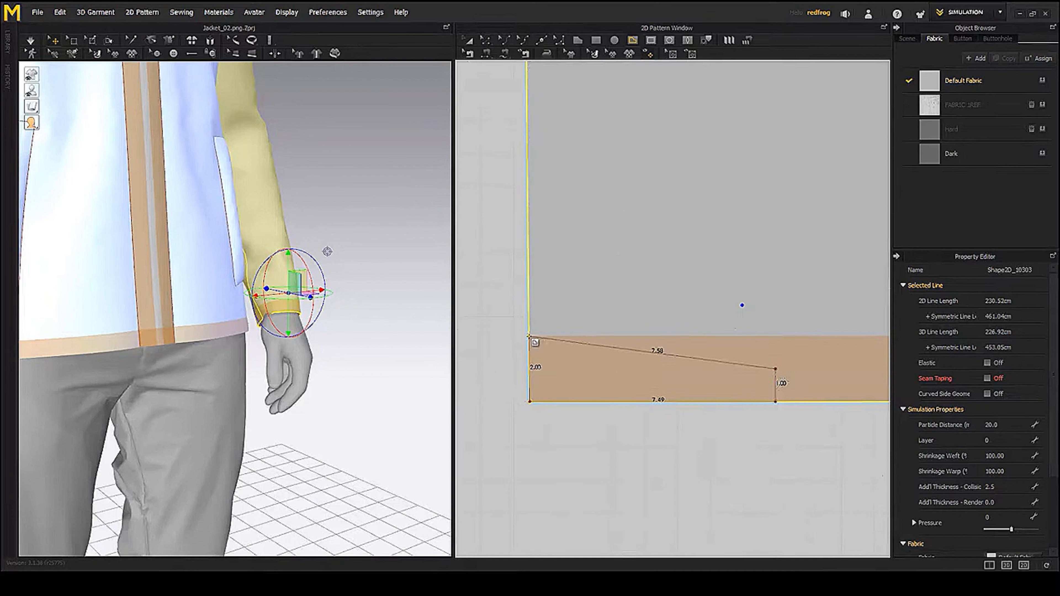
click(529, 336)
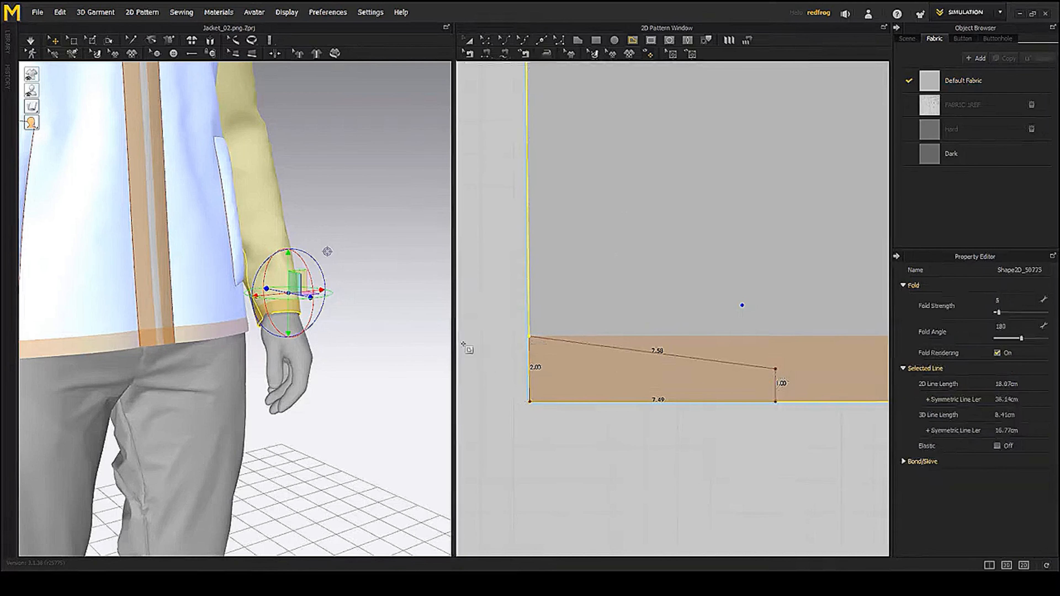
- Raise the cuff tab's upper corner along the sleeve seam edge so that end is about 3.62 cm high
right_drag(303, 334, 350, 327)
scroll(318, 300, up, 3)
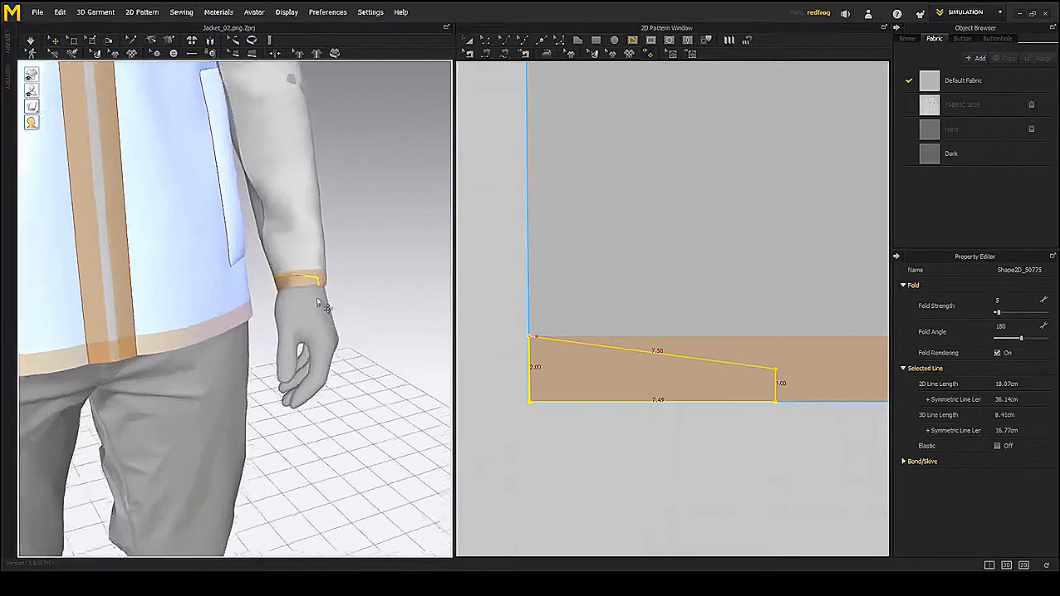
middle_drag(334, 311, 315, 366)
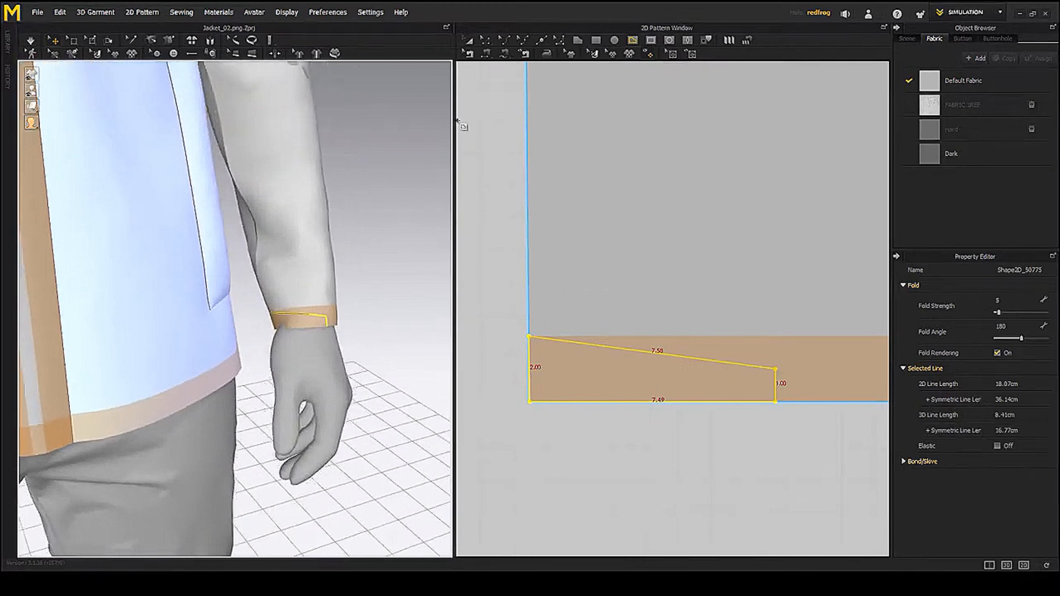
click(485, 40)
click(559, 455)
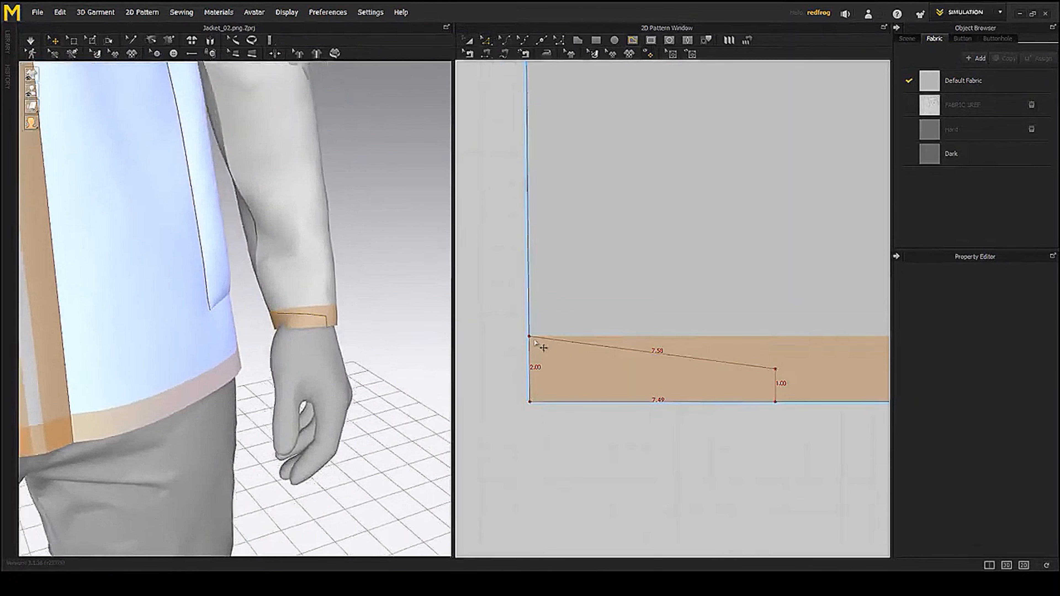
drag(530, 339, 528, 284)
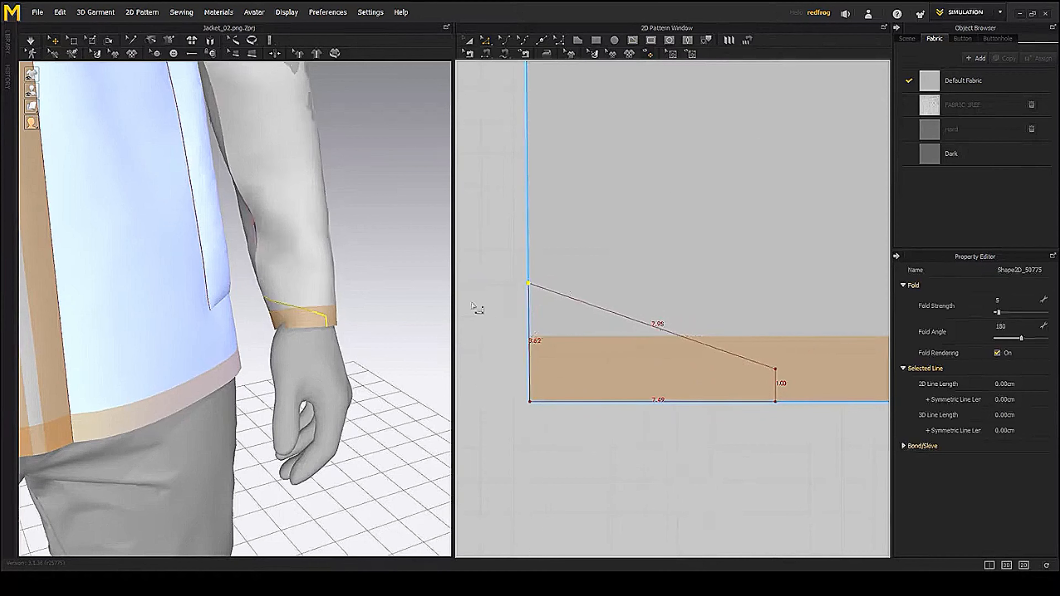
- Raise the cuff tab's free upper corner so its free end is about 2.23 cm high
mouse_move(368, 354)
right_down()
mouse_move(375, 350)
mouse_move(364, 354)
right_up()
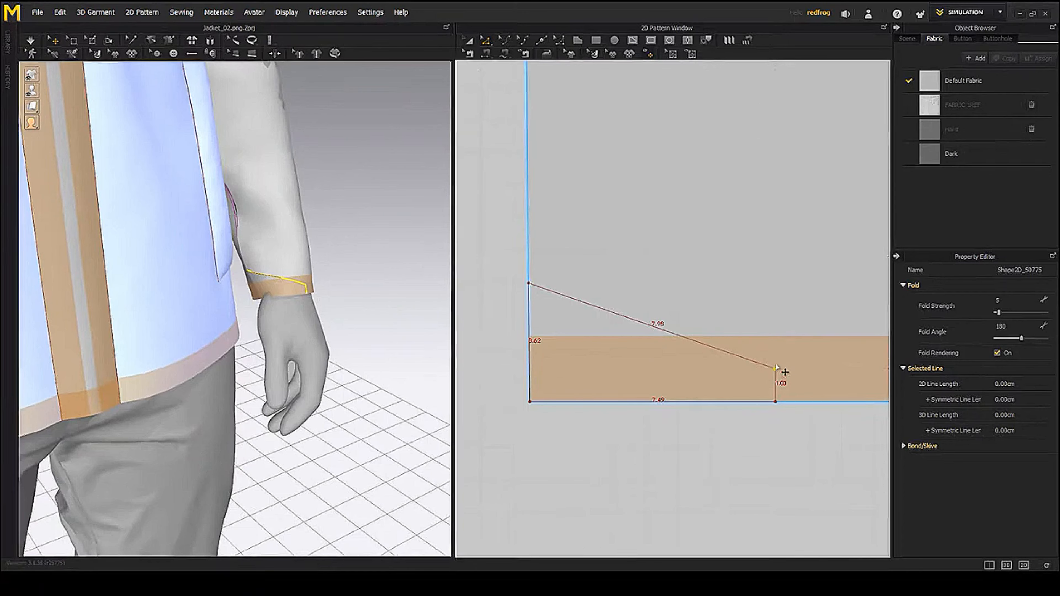
drag(774, 370, 779, 343)
scroll(780, 345, down, 2)
middle_drag(779, 345, 698, 346)
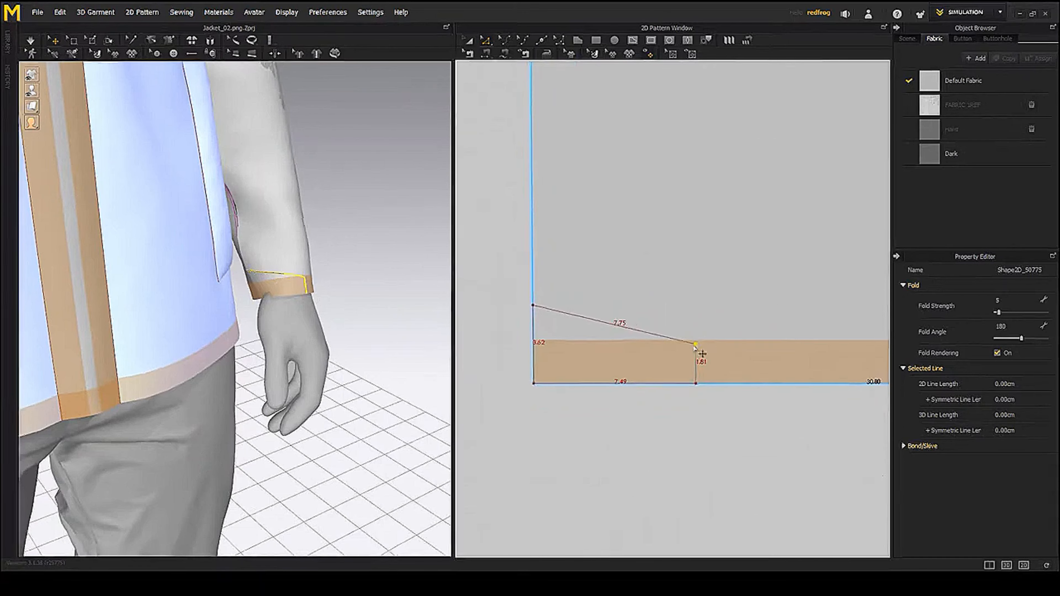
drag(696, 344, 696, 335)
right_drag(375, 367, 333, 372)
scroll(333, 372, down, 2)
middle_drag(332, 371, 328, 332)
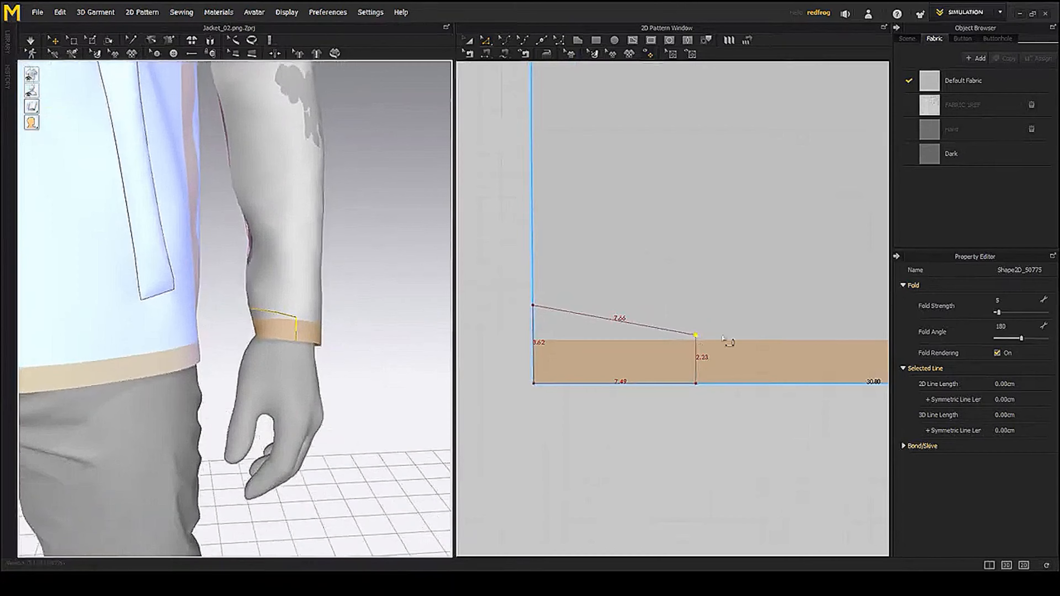
- Shift the cuff tab's free end outward and straighten it, with about 8.26 cm on the upper edge and 8.12 cm along the hem
mouse_move(696, 336)
mouse_down()
mouse_move(678, 334)
mouse_move(711, 336)
mouse_up()
right_drag(367, 327, 260, 326)
scroll(714, 417, down, 2)
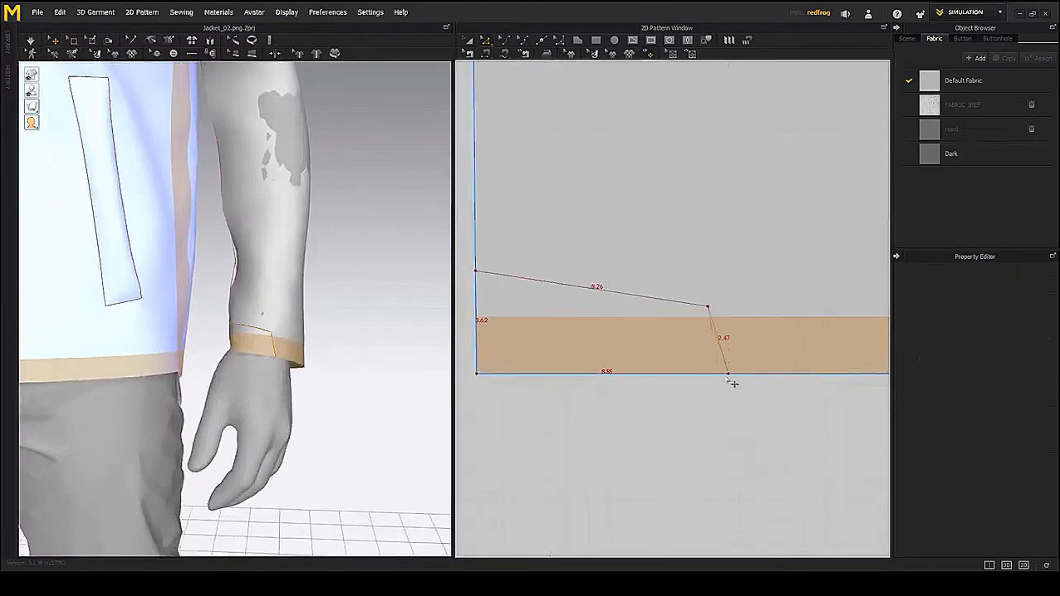
drag(729, 372, 709, 373)
scroll(761, 407, up, 3)
scroll(726, 375, down, 3)
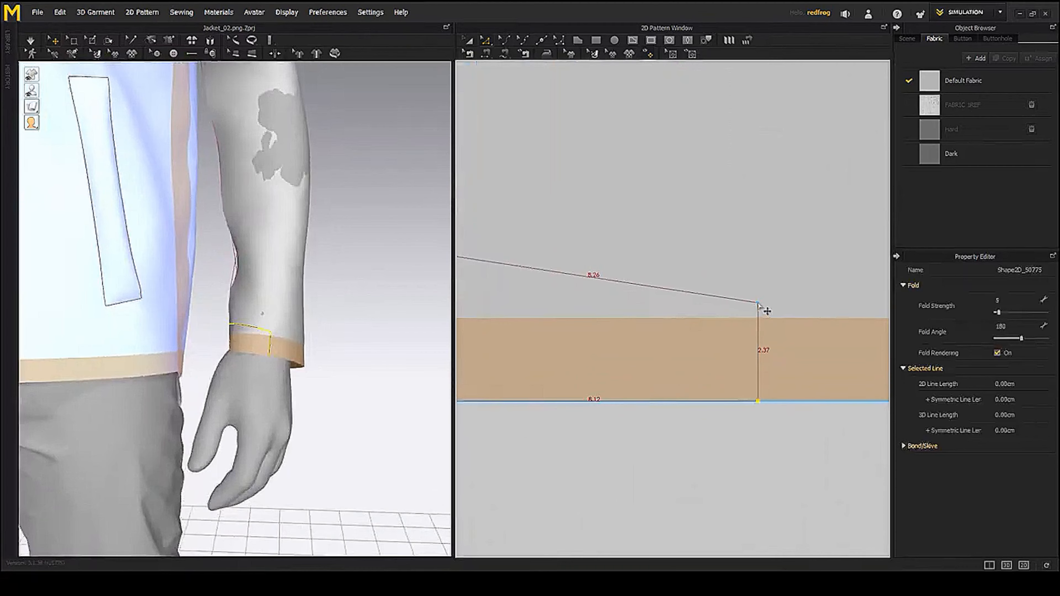
- Slant the cuff tab's free end inward and shift it outward to about 9 cm on the upper edge and 10.42 cm along the hem
drag(764, 308, 747, 301)
scroll(740, 395, up, 3)
scroll(772, 481, up, 3)
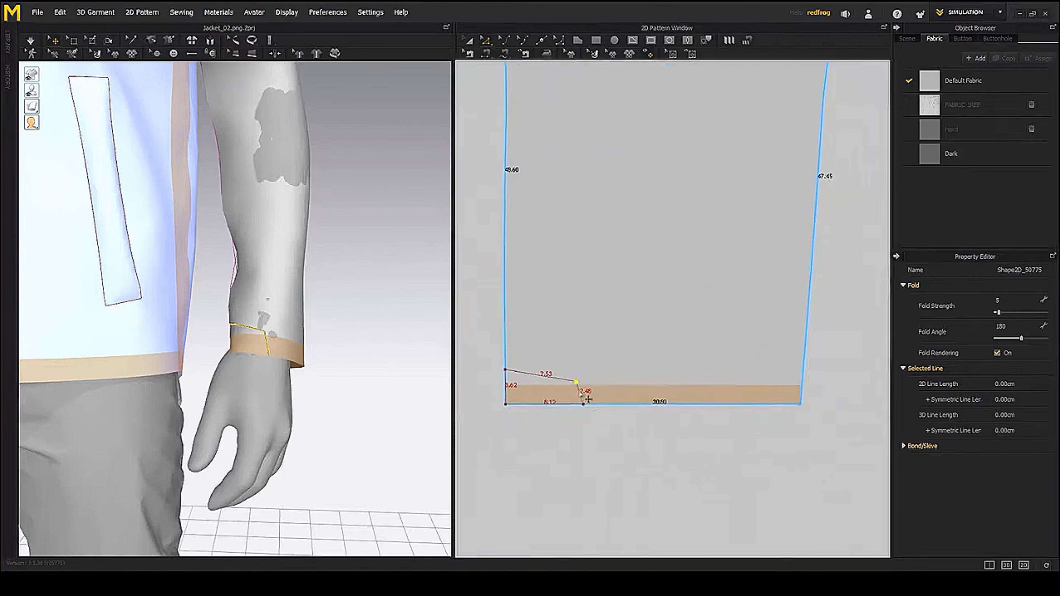
click(580, 398)
drag(580, 399, 602, 399)
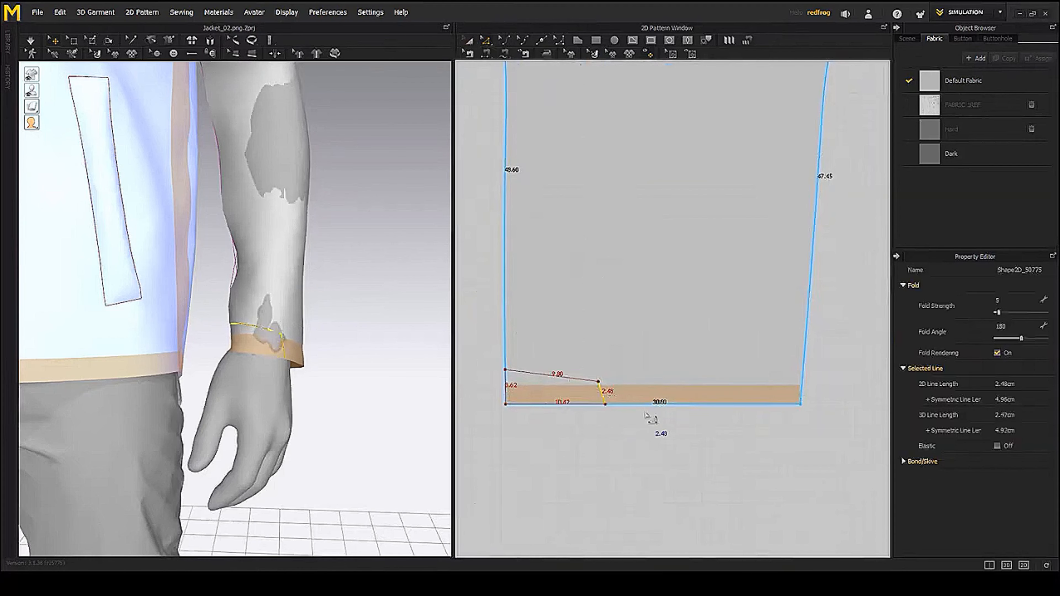
- Run the simulation briefly to settle the sleeves and check the cuff tab's proportions on the avatar
scroll(347, 359, up, 4)
right_drag(355, 342, 310, 364)
click(341, 338)
key(space)
click(355, 352)
key(space)
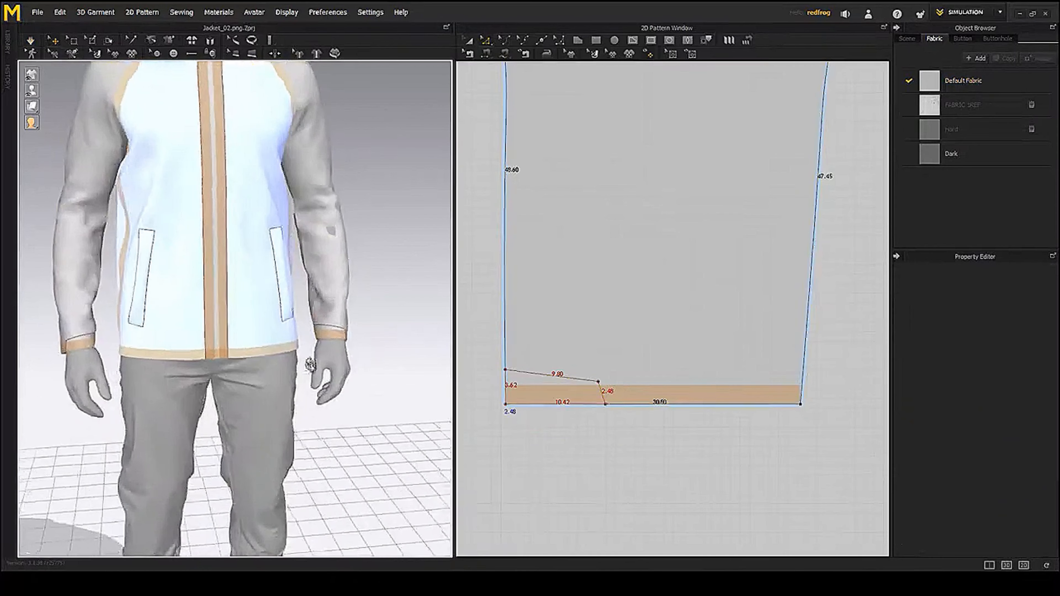
- Raise the cuff tab's upper corners to about 4.85 cm at the seam edge and 3.2 cm along the slanted end
middle_drag(555, 449, 631, 431)
drag(580, 351, 581, 340)
middle_drag(478, 379, 483, 366)
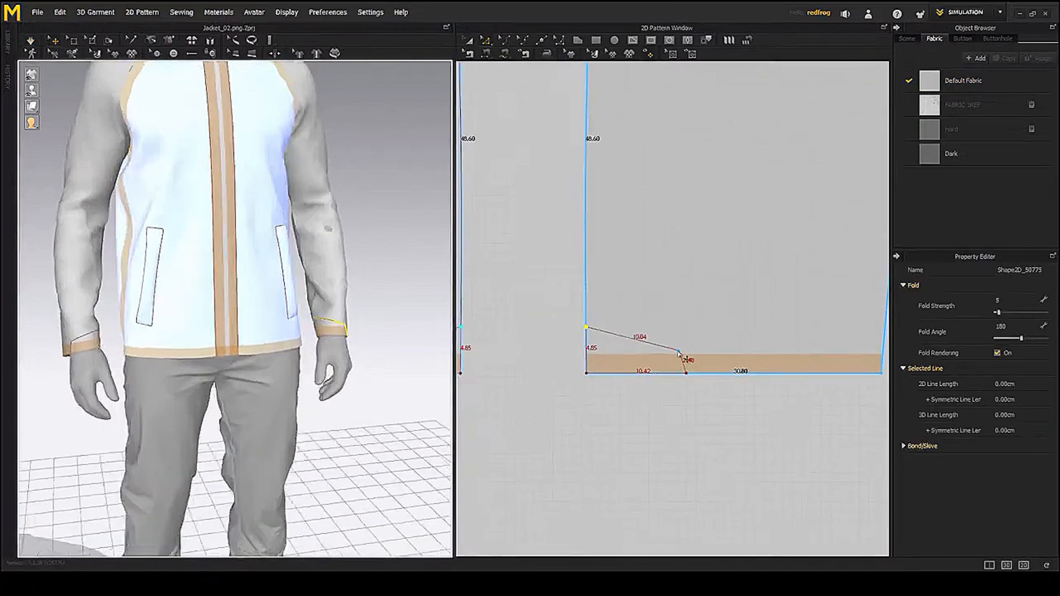
drag(679, 350, 679, 343)
key(2)
click(670, 439)
- Lift the cuff tab's lower edge slightly off the sleeve hem, shortening the slanted end to about 2.63 cm
click(642, 372)
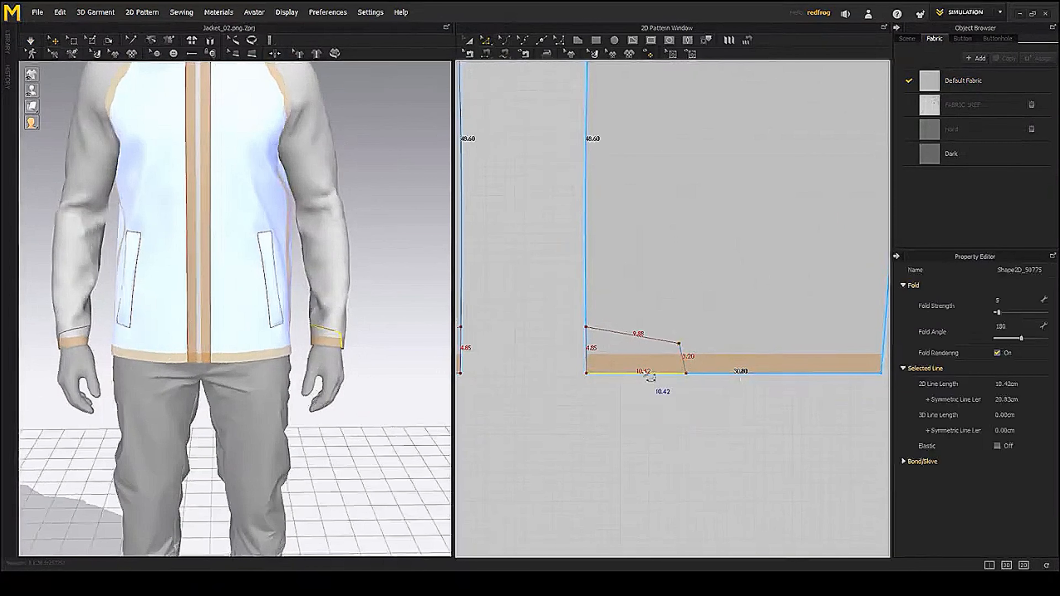
drag(643, 373, 643, 367)
right_drag(267, 378, 336, 381)
click(658, 434)
- Try to bend the cuff tab's slanted end into a curve, and undo the curve edits
scroll(693, 369, up, 3)
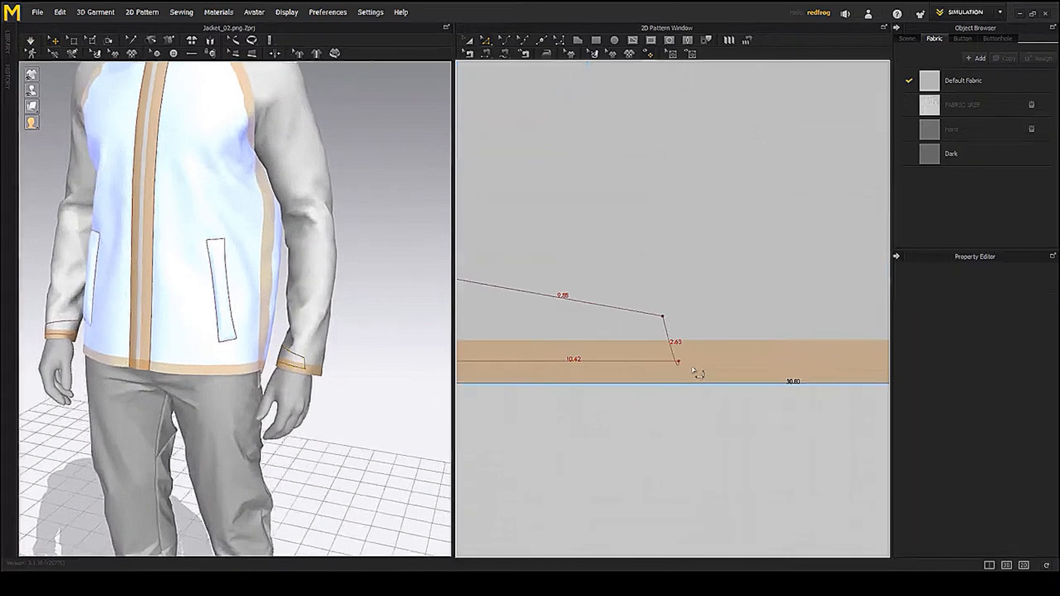
click(525, 40)
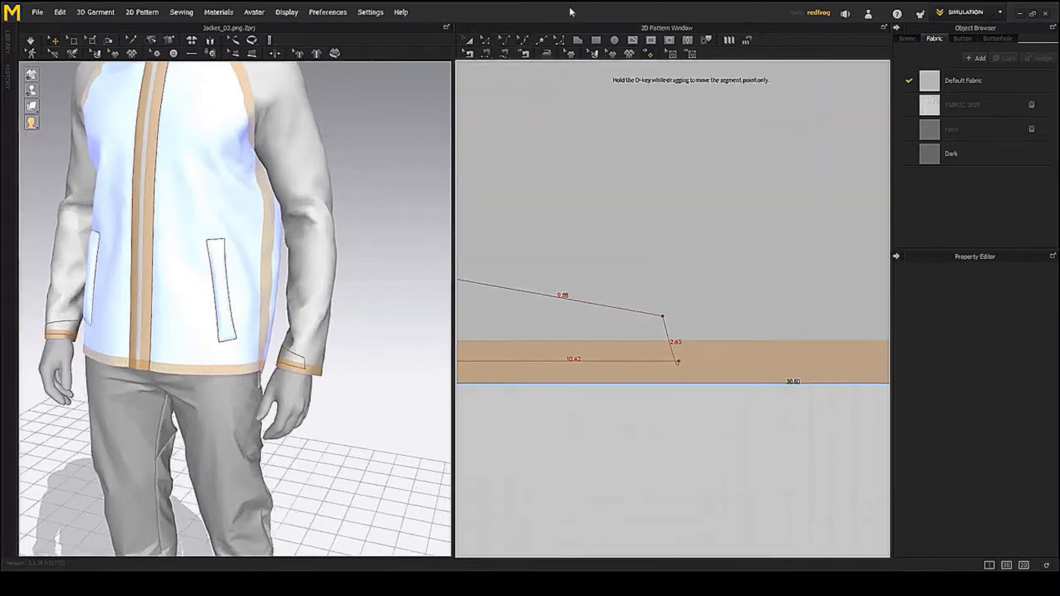
click(672, 350)
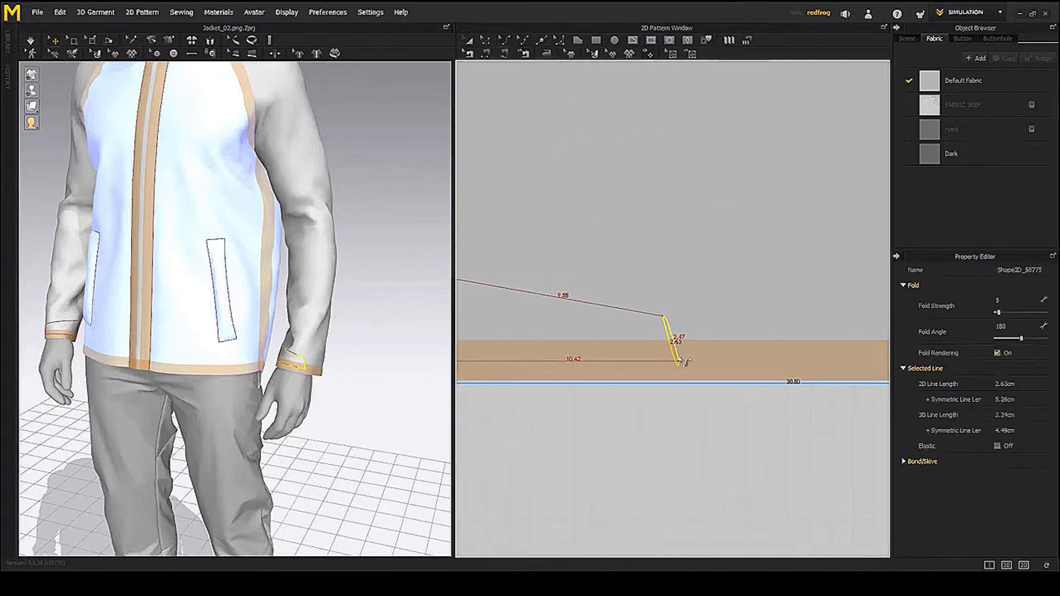
scroll(698, 351, up, 3)
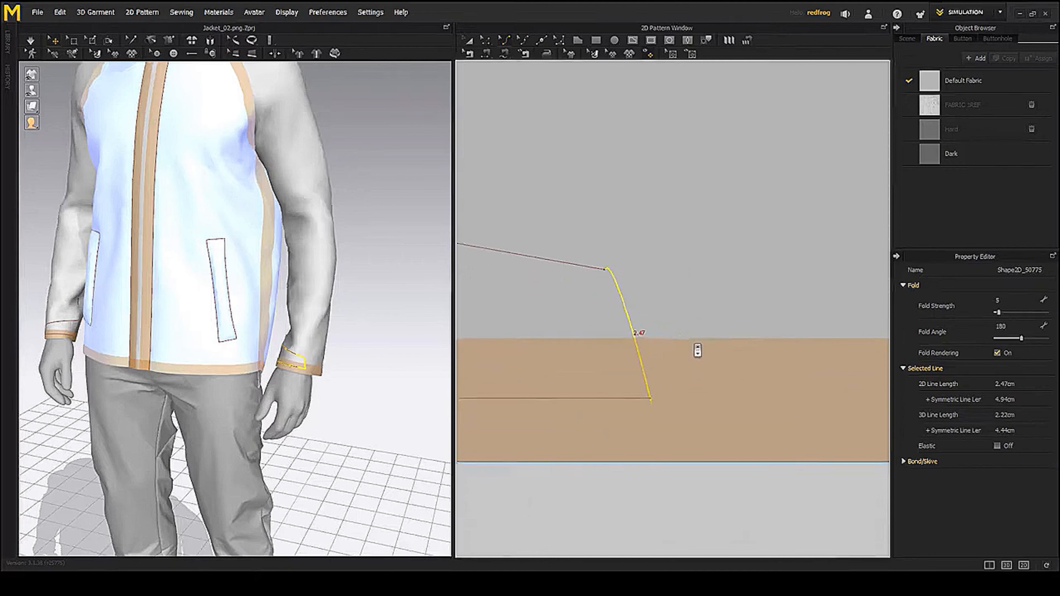
click(525, 41)
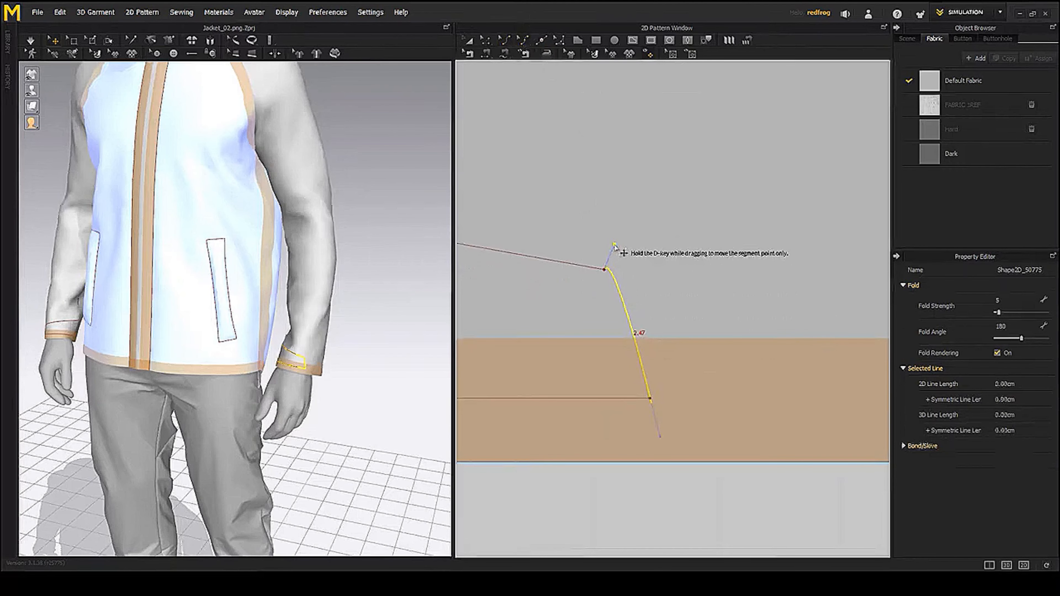
key(ctrl+z)
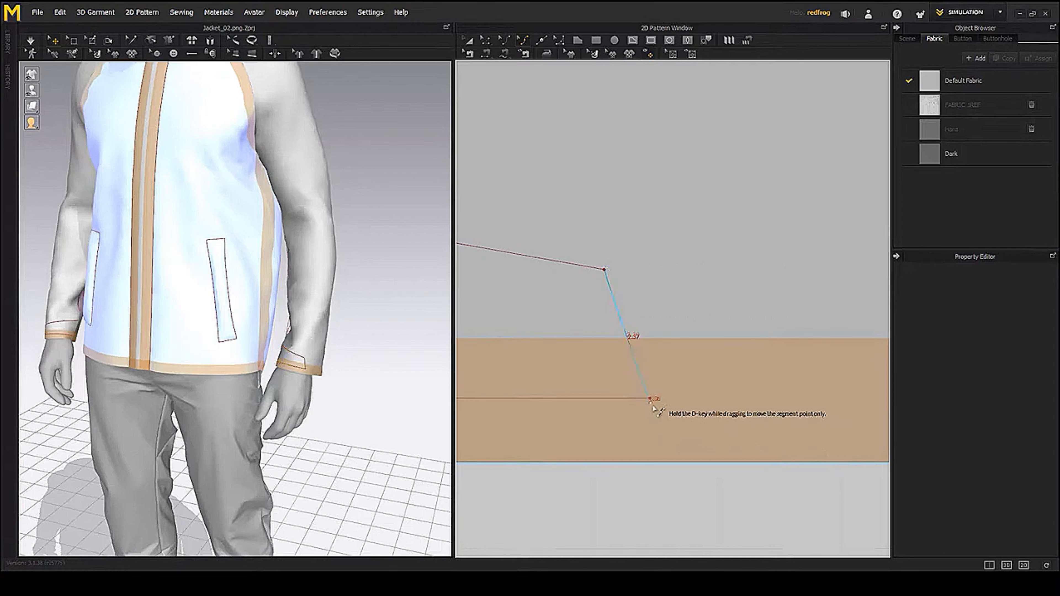
drag(628, 337, 663, 414)
key(ctrl+z)
key(ctrl+z)
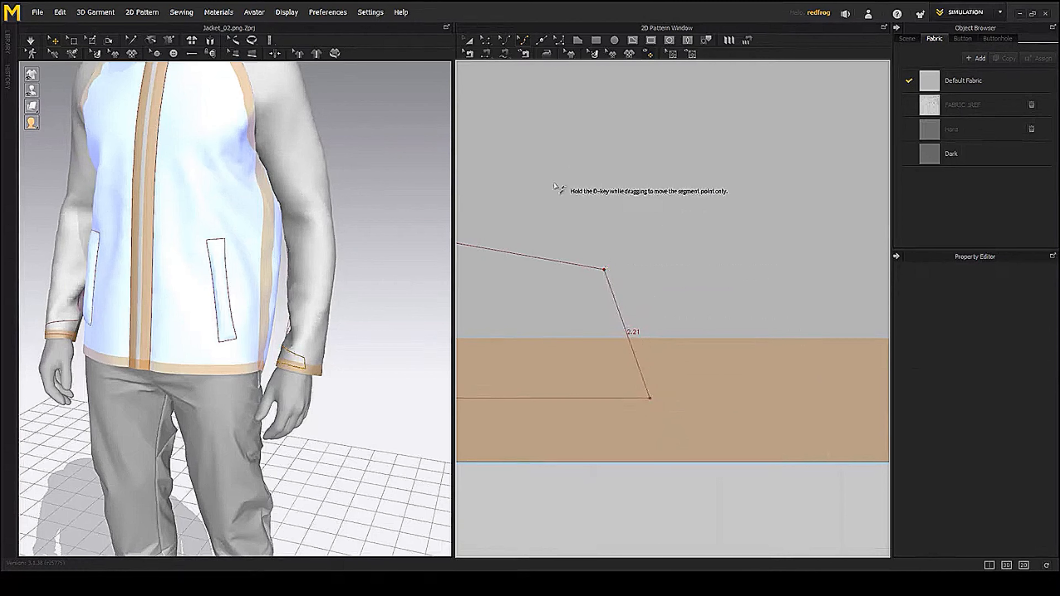
- Move the cuff tab's upper outer corner outward, making the upper edge about 10.16 cm and the slanted end about 2.23 cm
middle_drag(617, 304, 650, 296)
scroll(637, 286, down, 8)
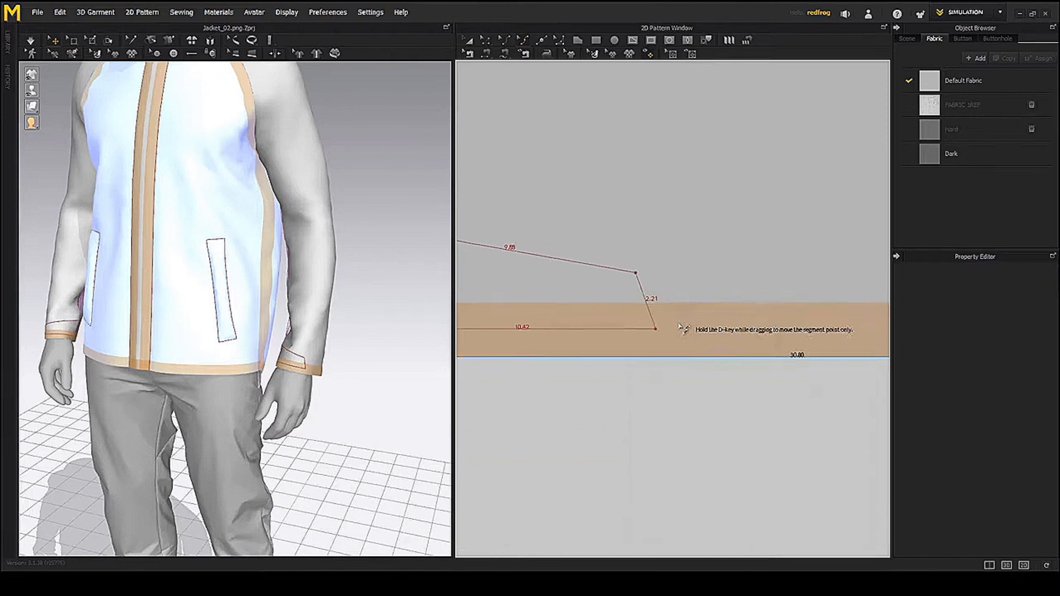
click(485, 41)
drag(654, 295, 658, 297)
scroll(668, 303, up, 4)
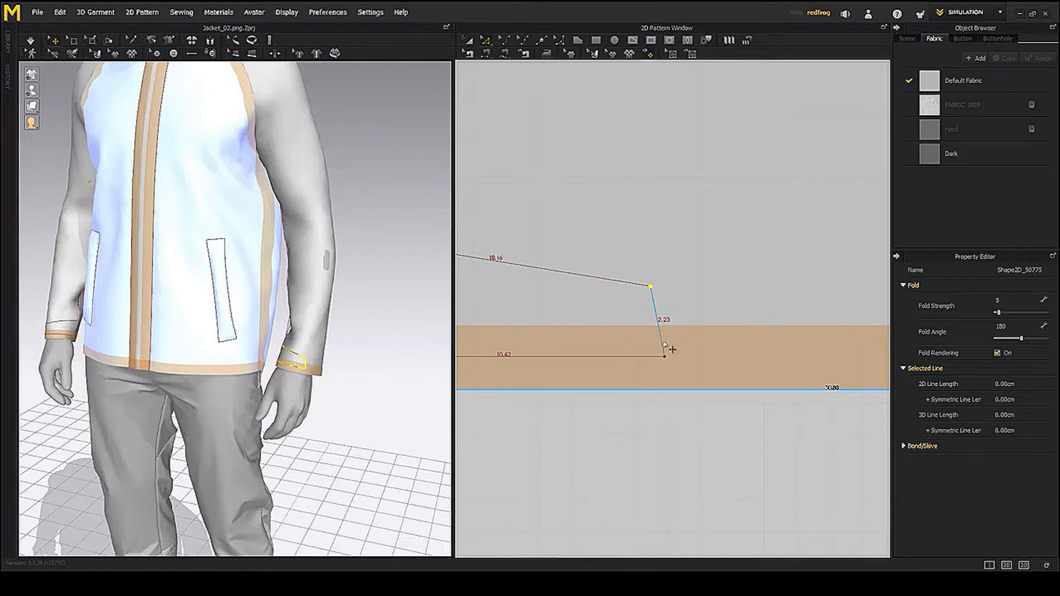
scroll(727, 329, down, 4)
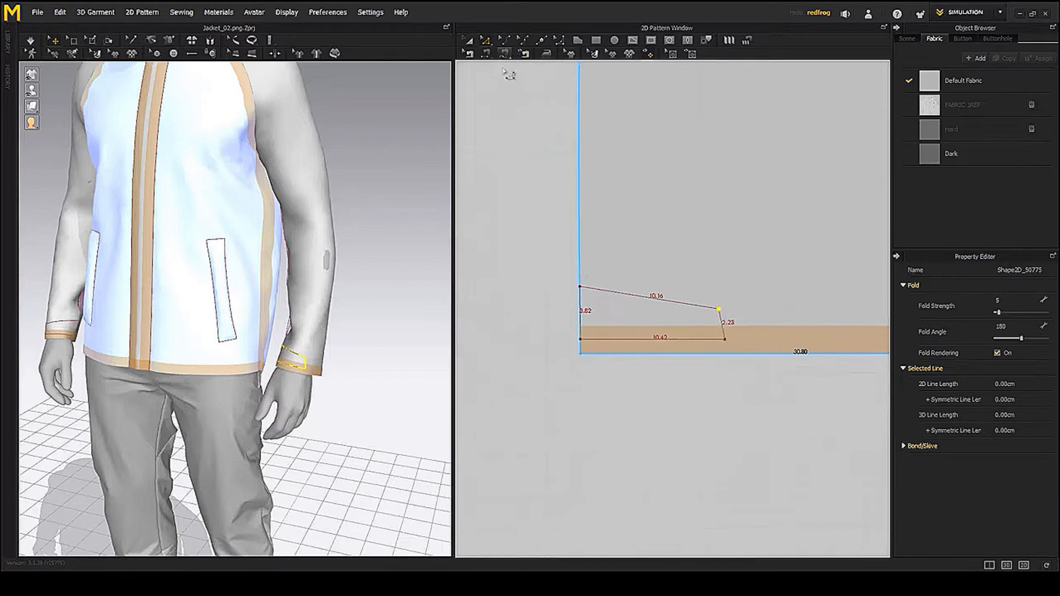
- Clone the cuff tab outline as a separate pattern and place it just below the sleeve hem
drag(589, 307, 584, 289)
scroll(585, 292, up, 5)
click(469, 40)
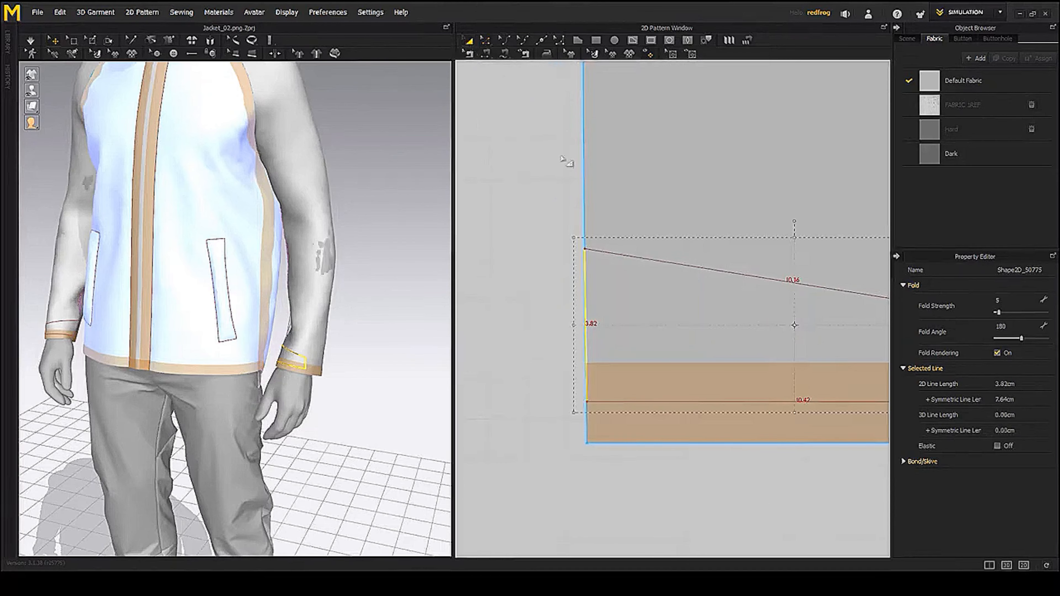
click(640, 292)
scroll(660, 315, down, 6)
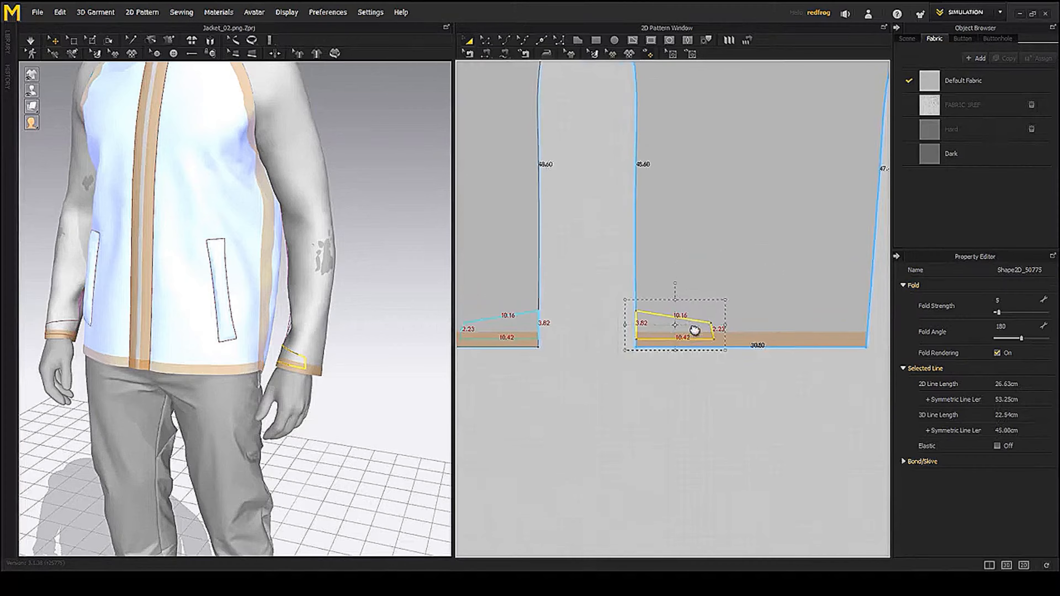
right_click(683, 328)
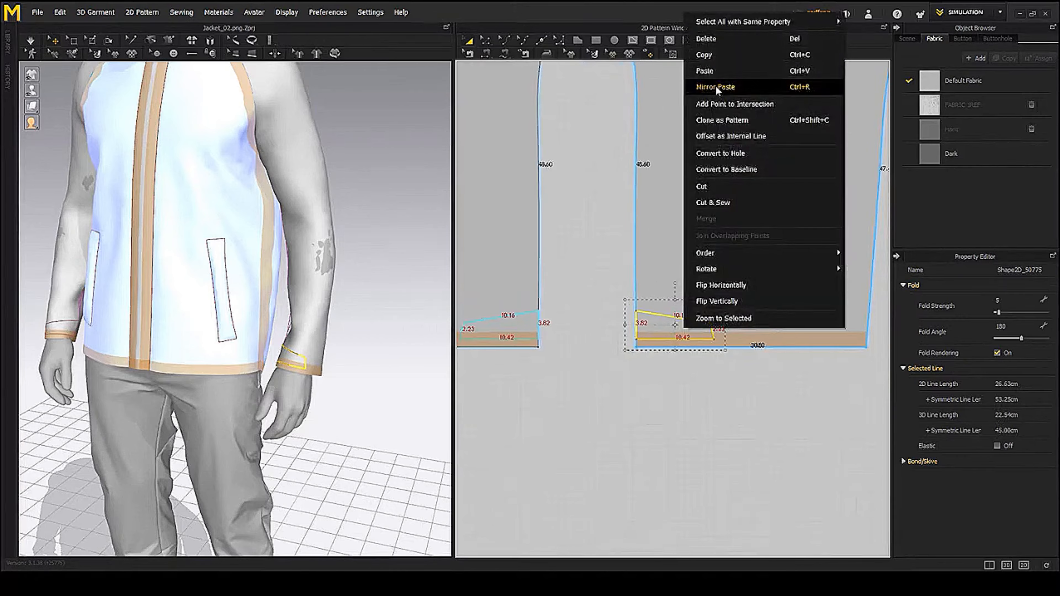
click(730, 121)
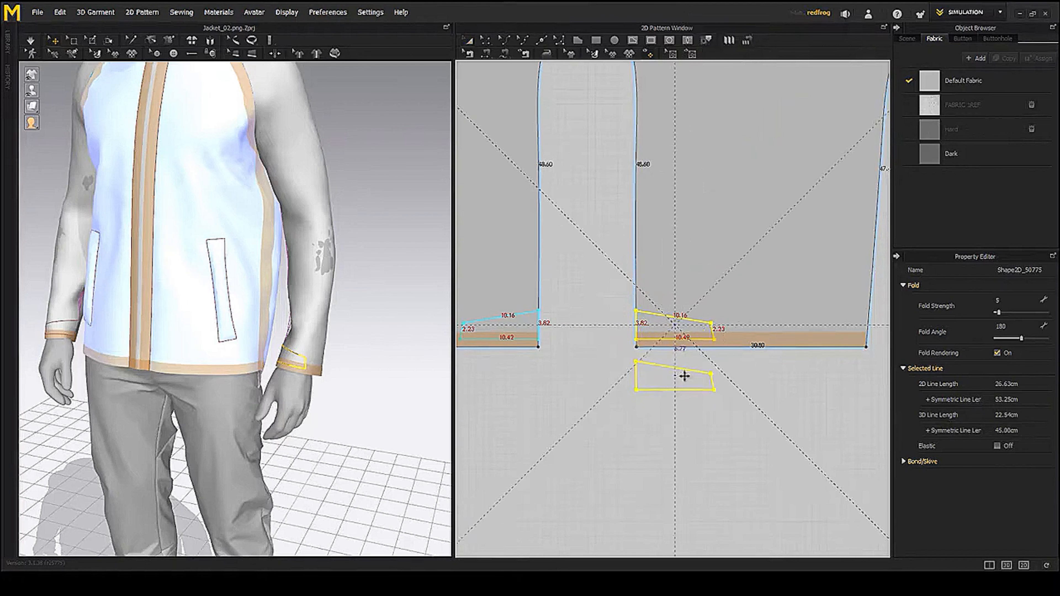
click(684, 374)
- Position the cloned tab in 3D beside the sleeve cuff at the avatar's left wrist
key(2)
drag(109, 327, 242, 326)
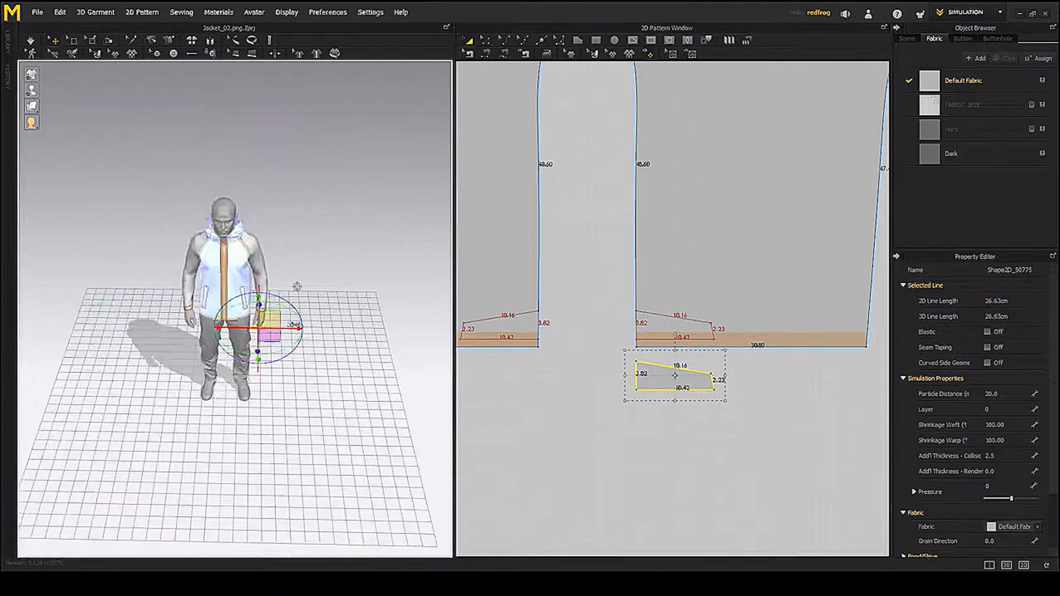
key(6)
scroll(111, 340, up, 3)
right_drag(111, 341, 258, 347)
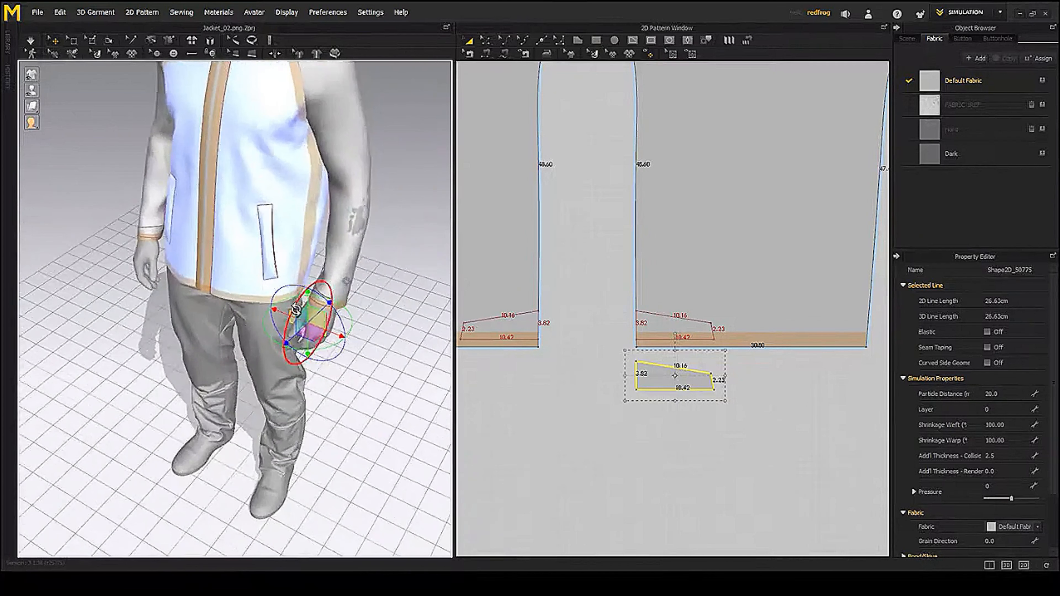
drag(316, 298, 317, 264)
right_drag(316, 264, 321, 291)
scroll(321, 291, up, 2)
middle_drag(322, 291, 274, 296)
right_drag(274, 296, 306, 276)
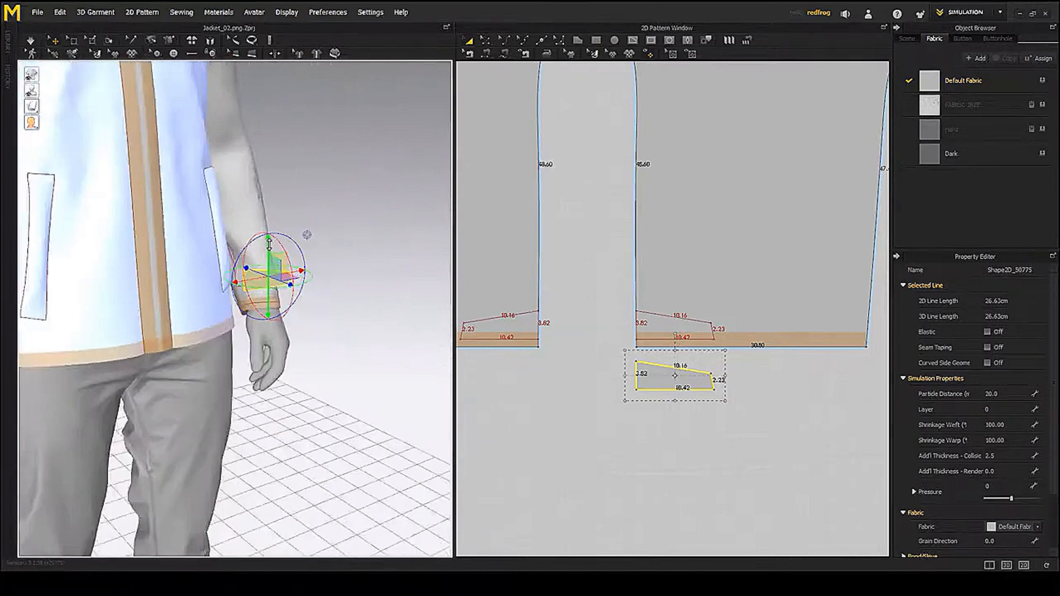
- Try to sew the tab's straight short edge to the sleeve at the outline's seam side, and undo the sewing
scroll(613, 396, up, 3)
scroll(613, 399, up, 2)
click(486, 54)
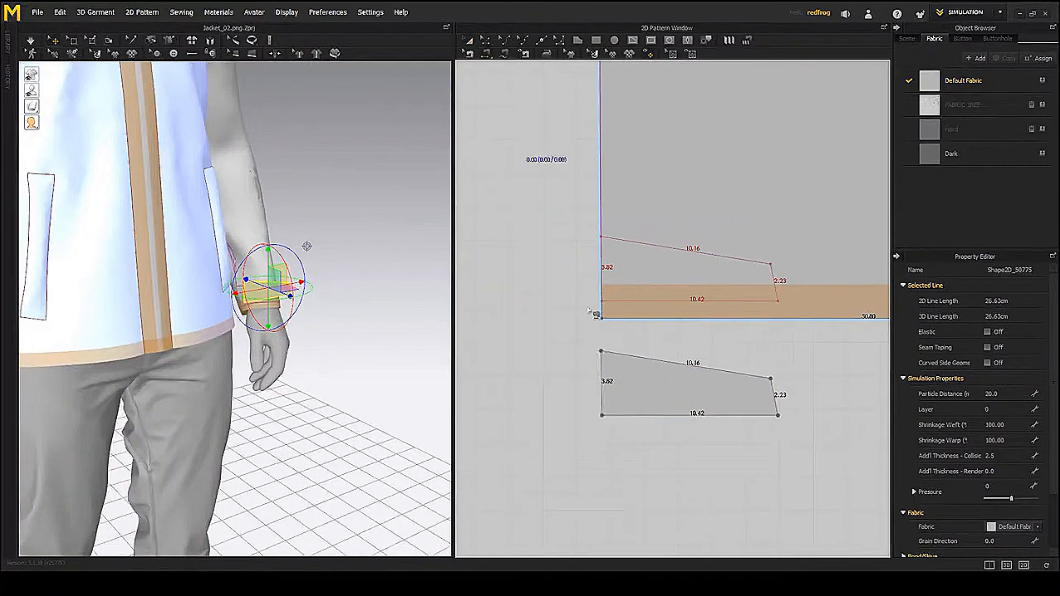
click(601, 366)
click(602, 276)
right_drag(292, 334, 317, 334)
key(space)
key(ctrl+z)
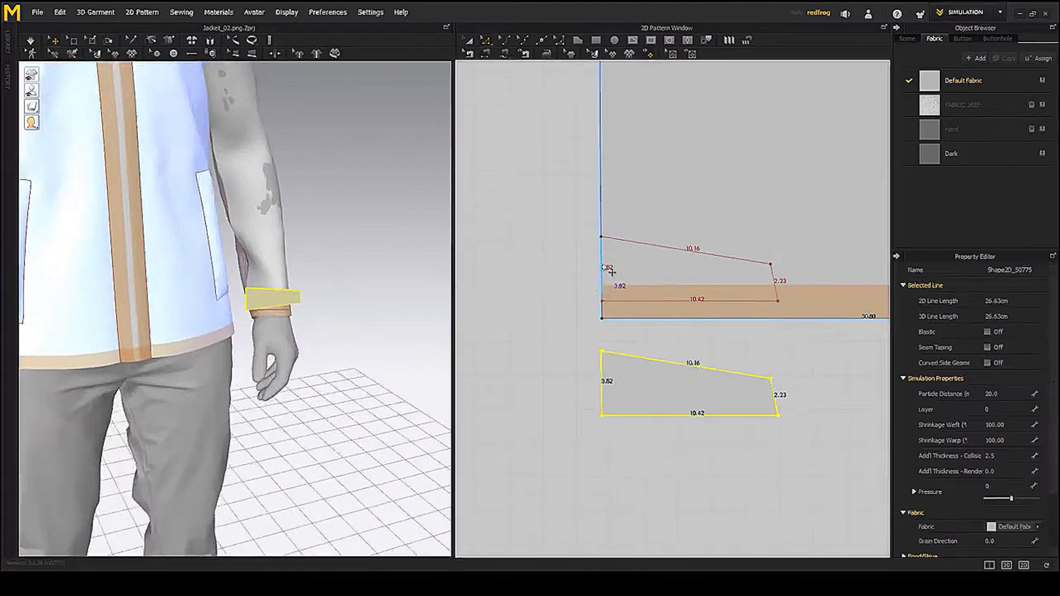
- Shift the outline's seam-side edge inward, leaving about 9.90 cm above and 10.15 cm below, and sew the tab's matching edge to it
drag(602, 263, 605, 258)
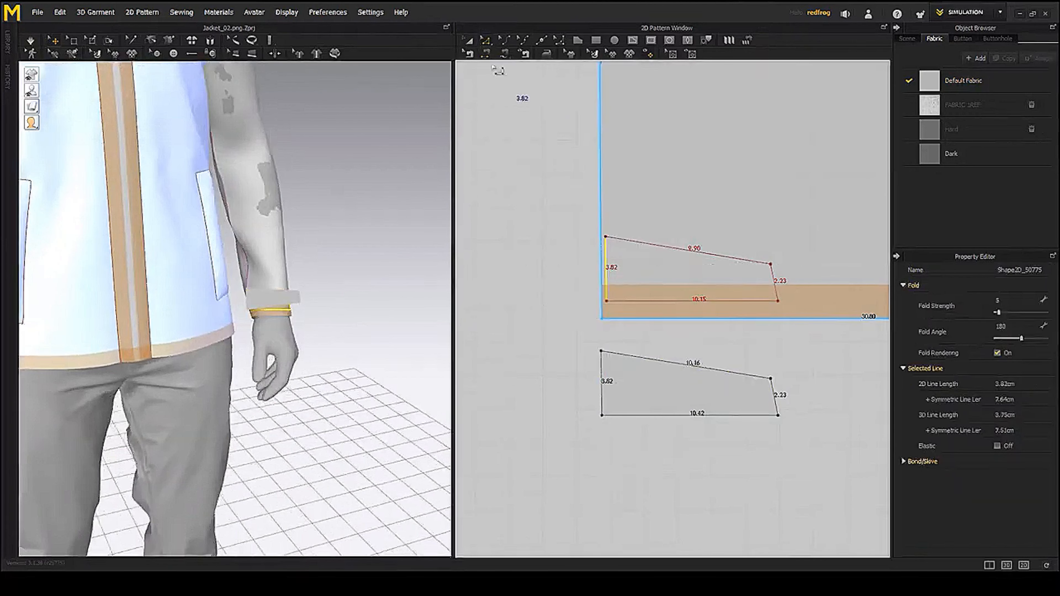
click(504, 53)
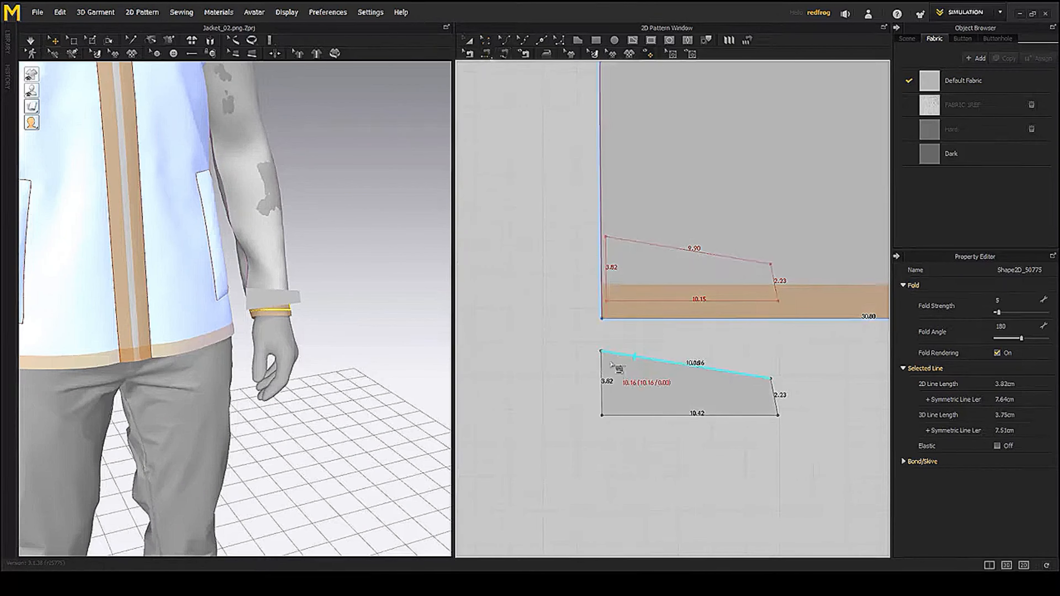
click(602, 370)
click(607, 273)
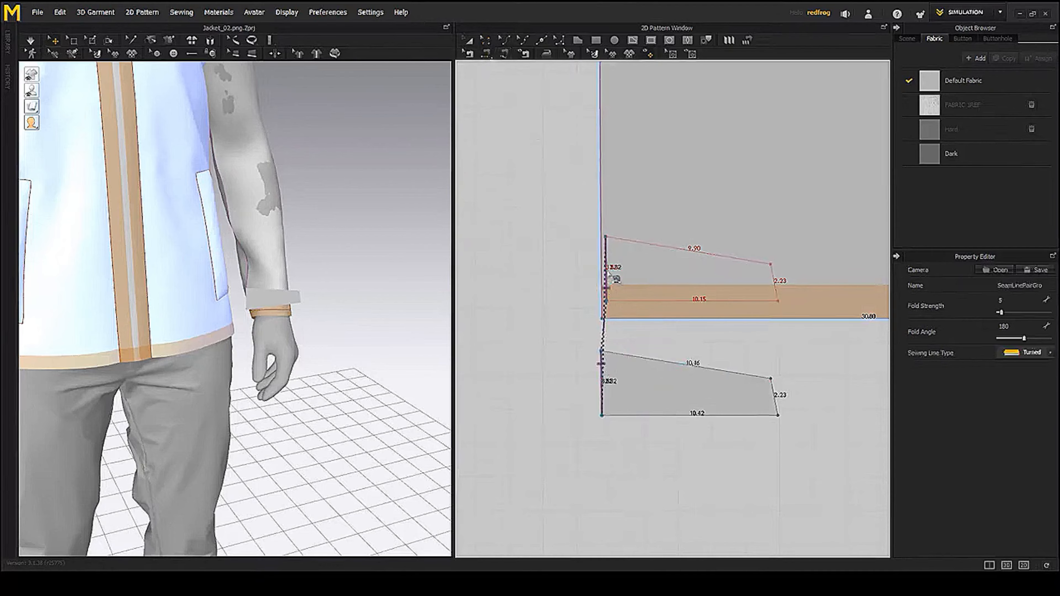
right_drag(327, 308, 350, 297)
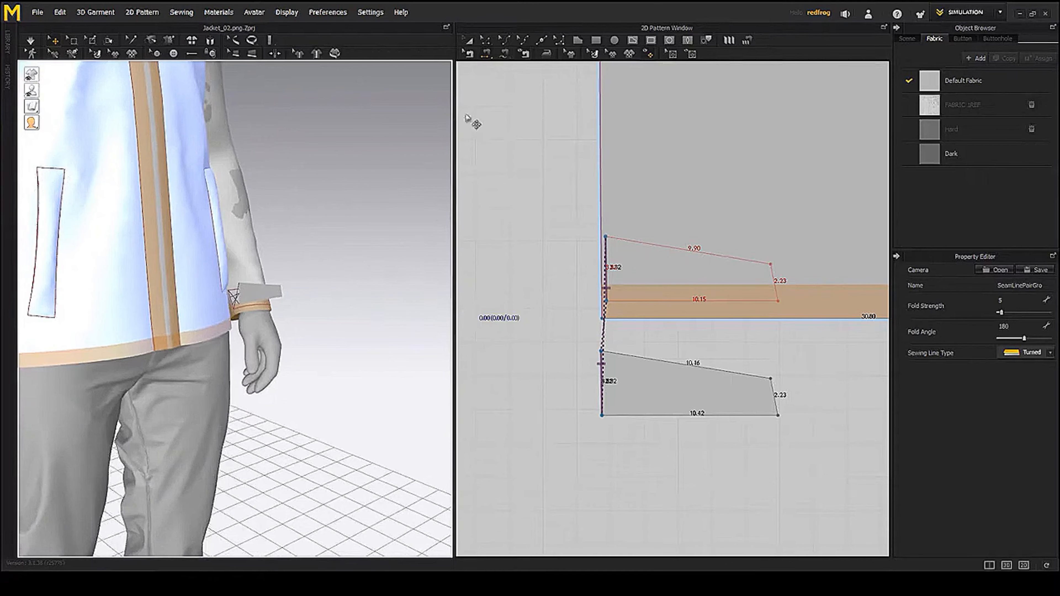
- Reverse the direction of the tab's sewing and simulate to drape the tab on the cuff
click(468, 53)
right_click(607, 263)
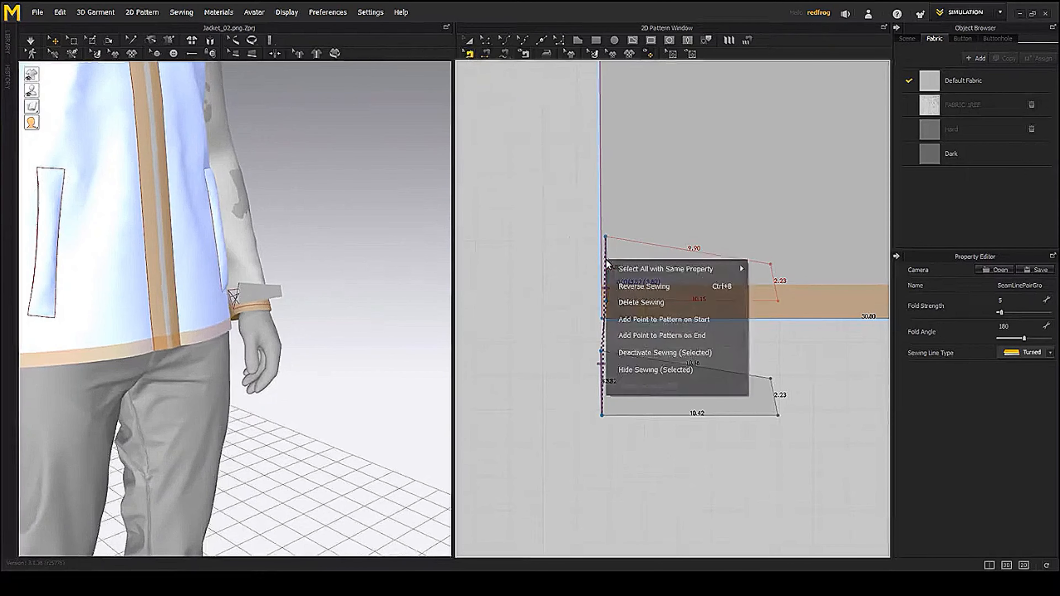
click(643, 287)
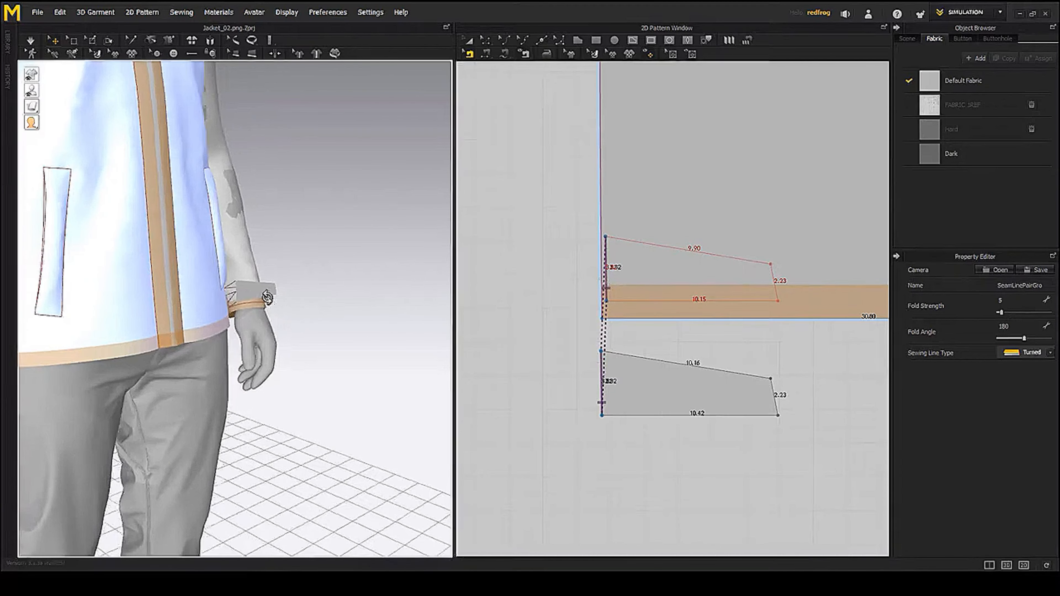
mouse_move(275, 312)
right_down()
mouse_move(303, 309)
mouse_move(274, 316)
right_up()
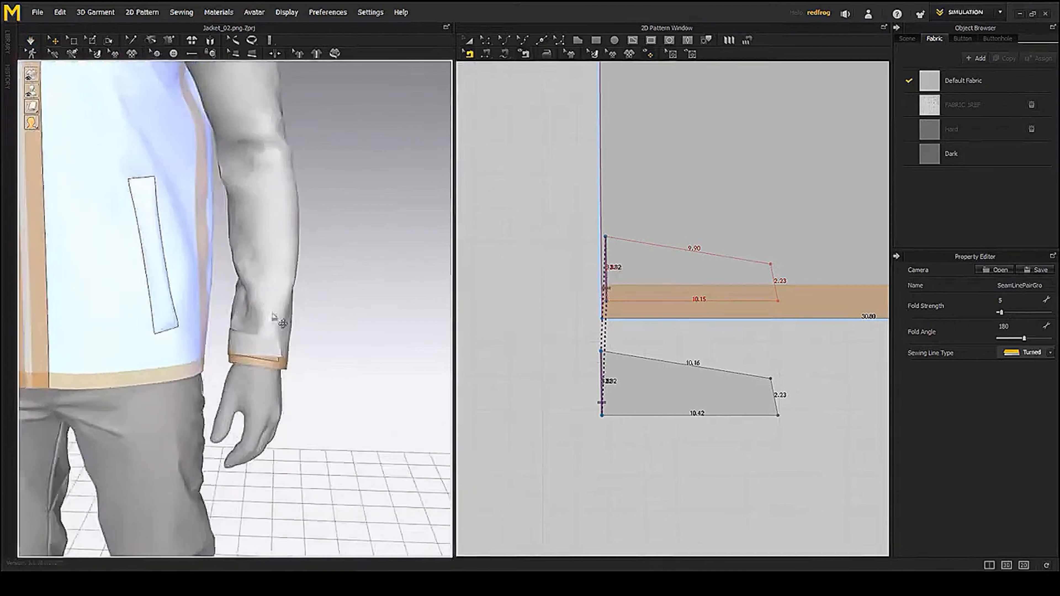
middle_drag(301, 323, 295, 278)
scroll(756, 334, down, 4)
middle_drag(762, 324, 660, 276)
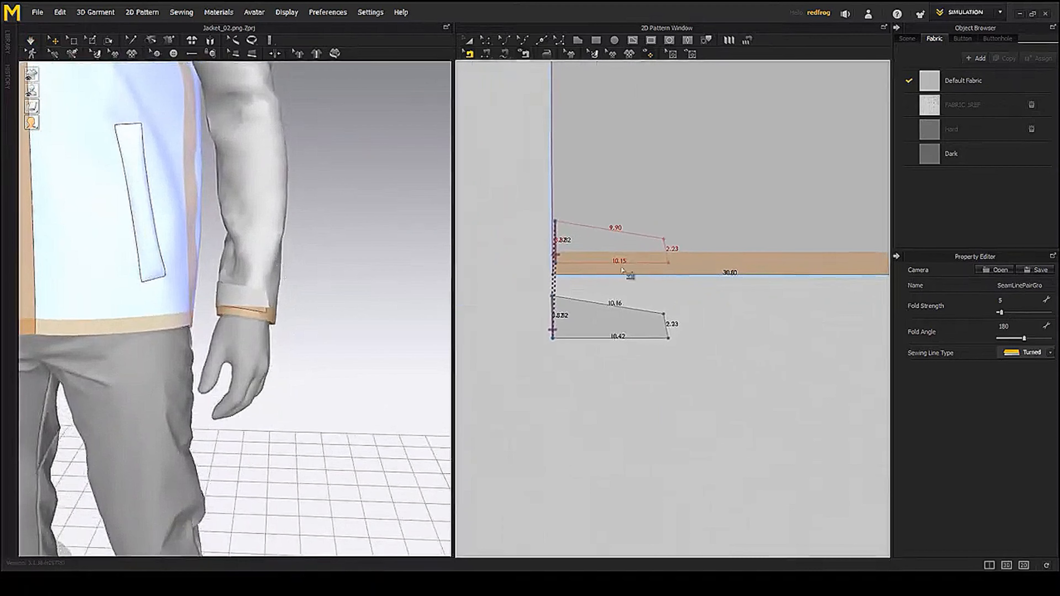
right_drag(244, 265, 221, 271)
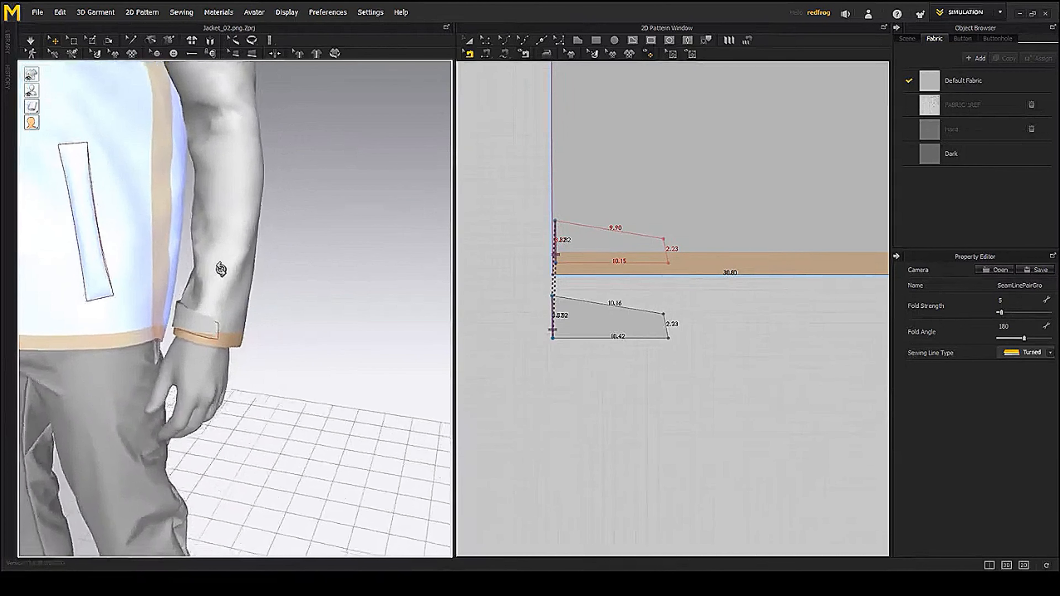
- Sew the tab's slanted end to the slanted end of the sleeve outline and simulate the garment
click(487, 52)
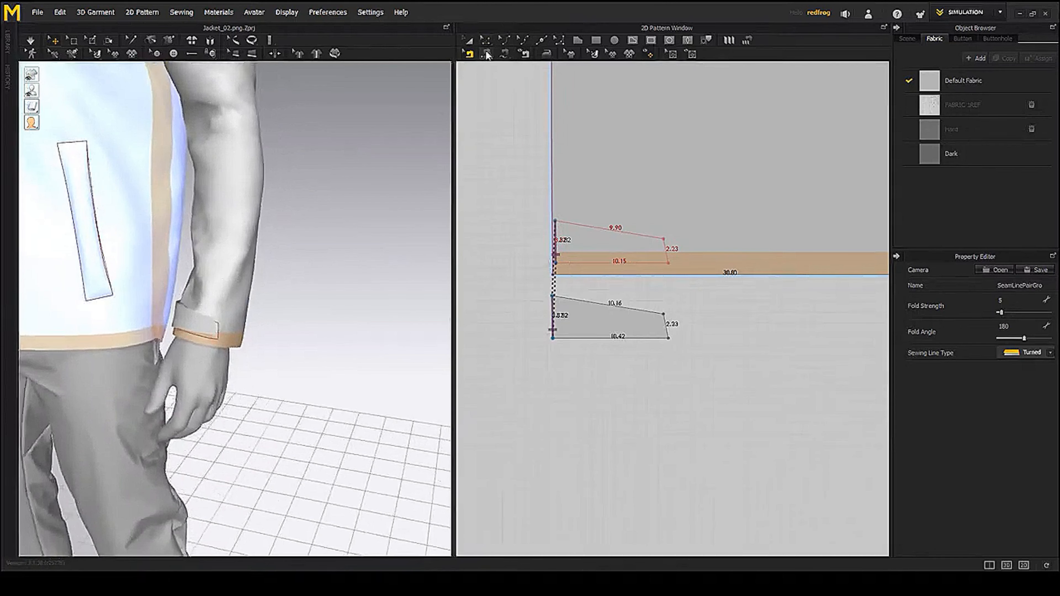
click(665, 247)
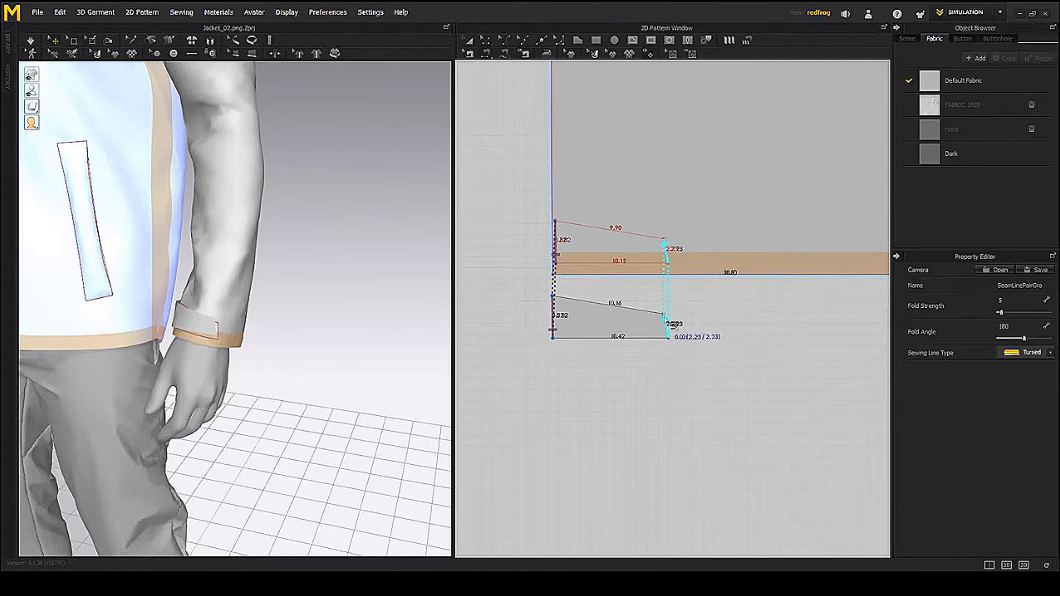
click(671, 331)
right_drag(319, 309, 278, 304)
key(space)
- Assign the Hard fabric to the cuff tab and simulate to check it on the sleeve
scroll(277, 303, down, 4)
click(272, 299)
click(1018, 527)
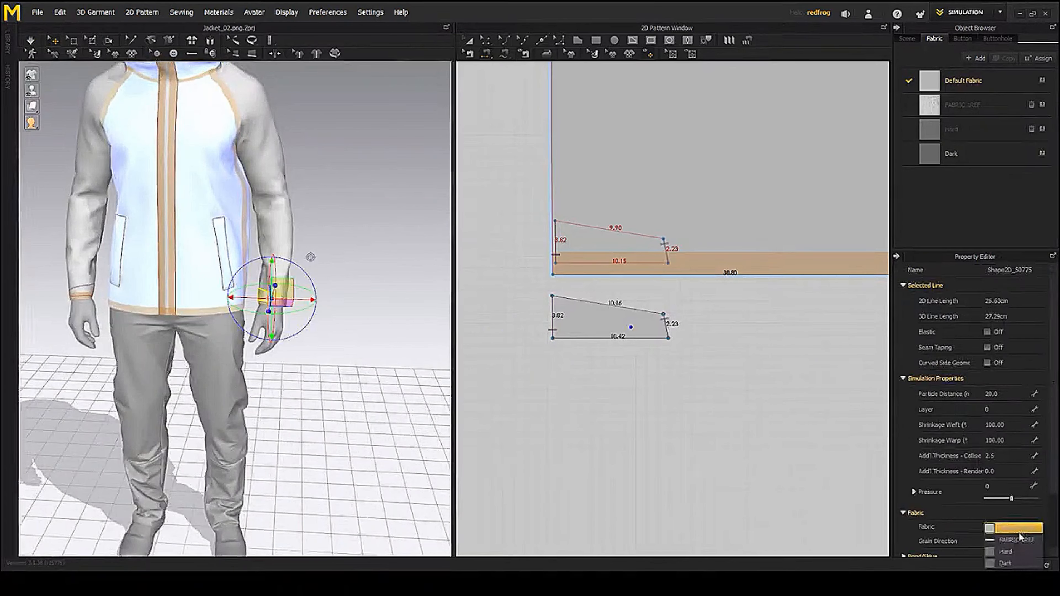
click(1011, 552)
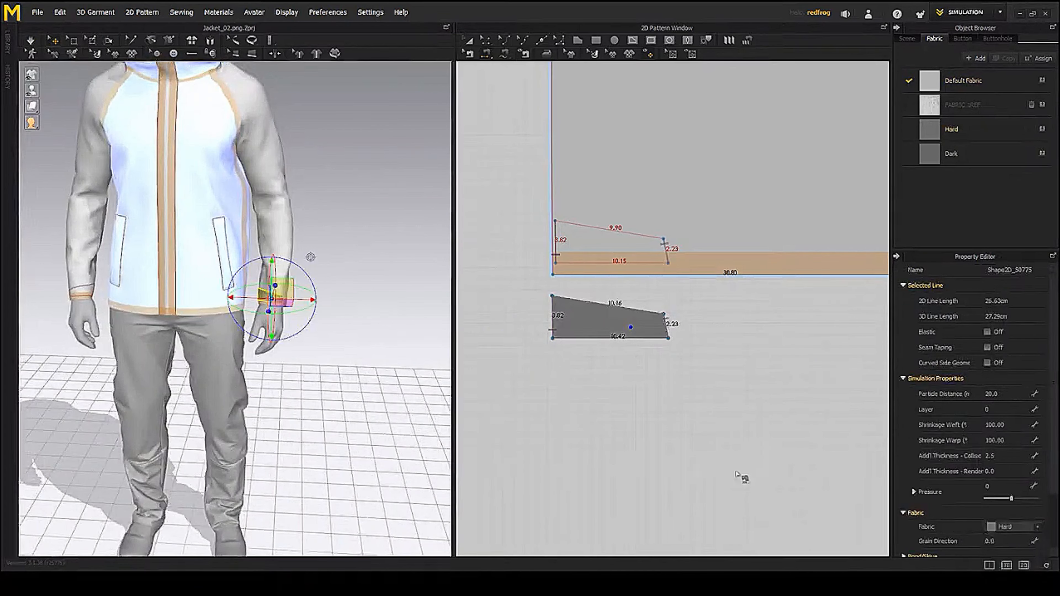
right_drag(376, 353, 340, 346)
key(space)
key(space)
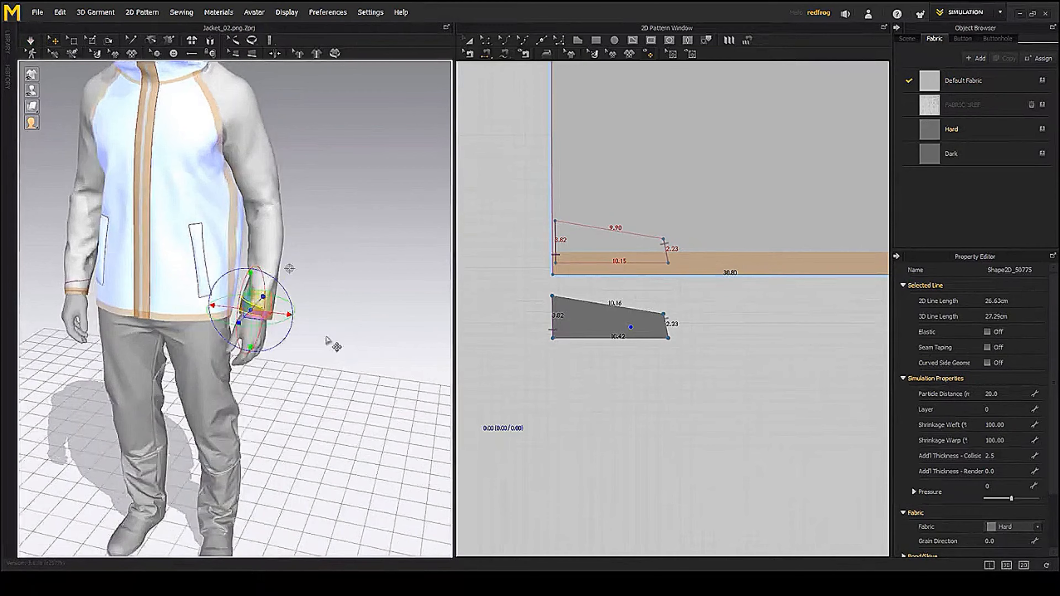
click(331, 343)
mouse_move(208, 349)
right_down()
mouse_move(281, 346)
mouse_move(216, 349)
right_up()
scroll(216, 350, down, 3)
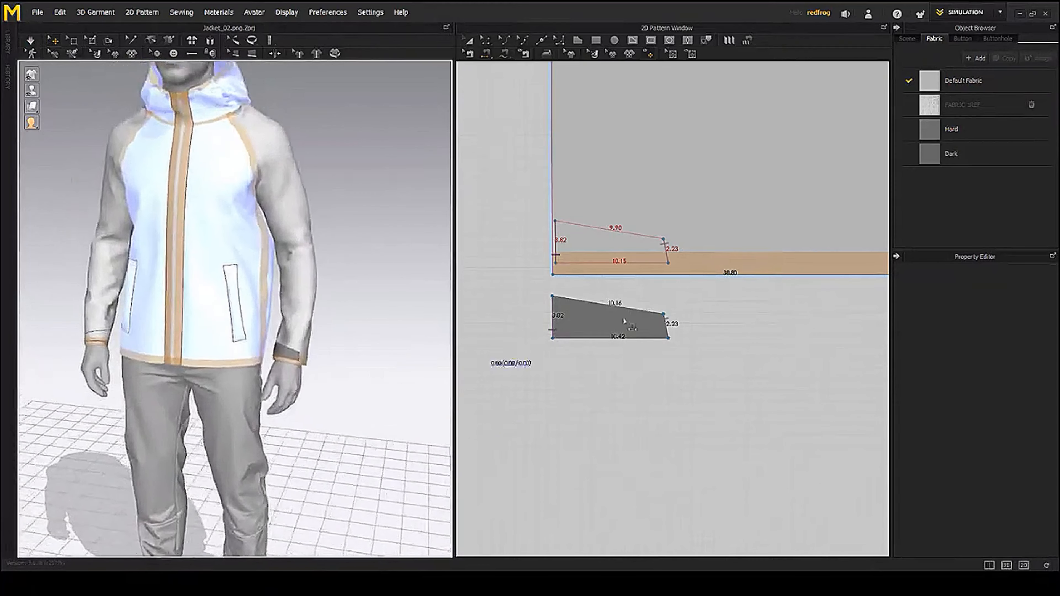
scroll(609, 334, down, 3)
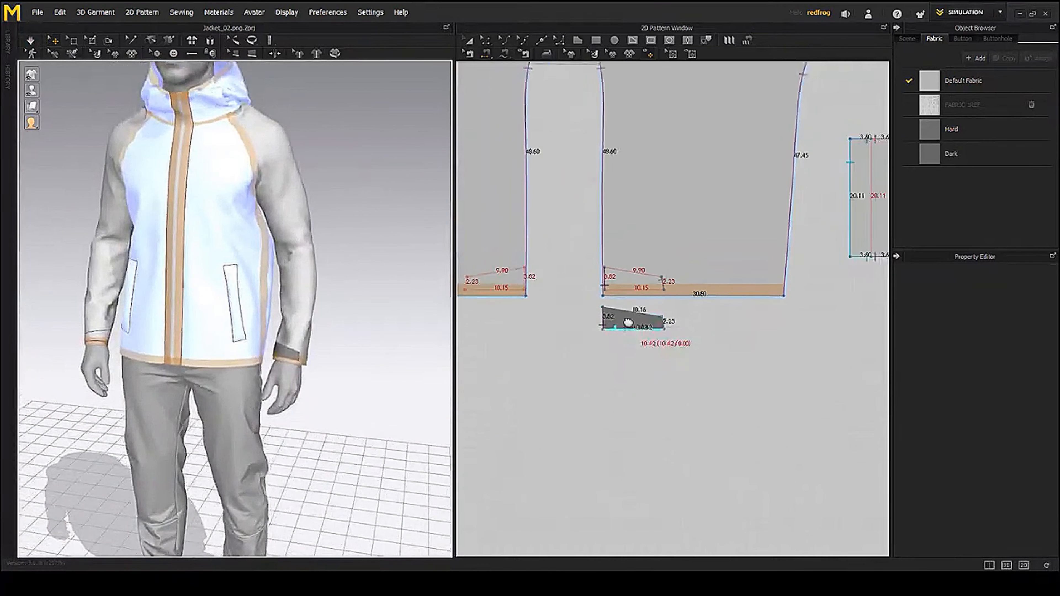
- Create a symmetric pattern of the small cuff tab and place it below the hem of the opposite sleeve pattern
click(484, 41)
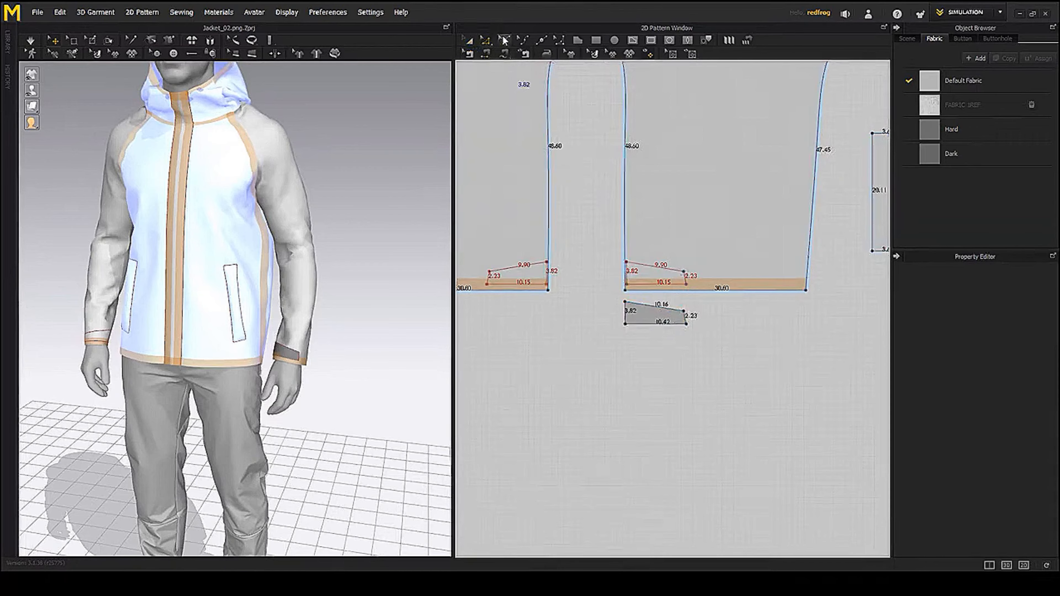
click(469, 44)
click(654, 322)
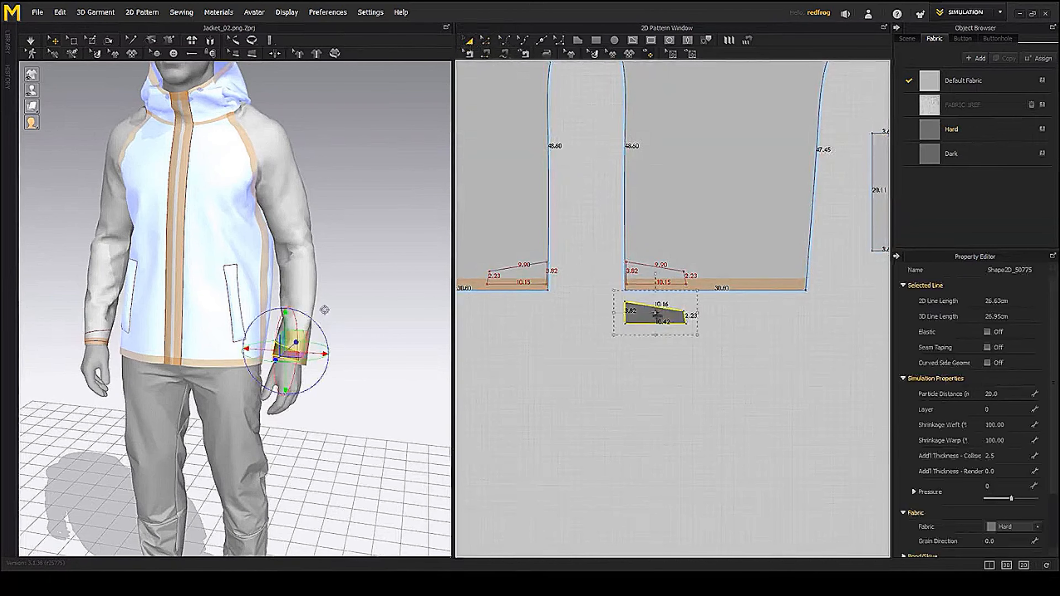
right_click(657, 316)
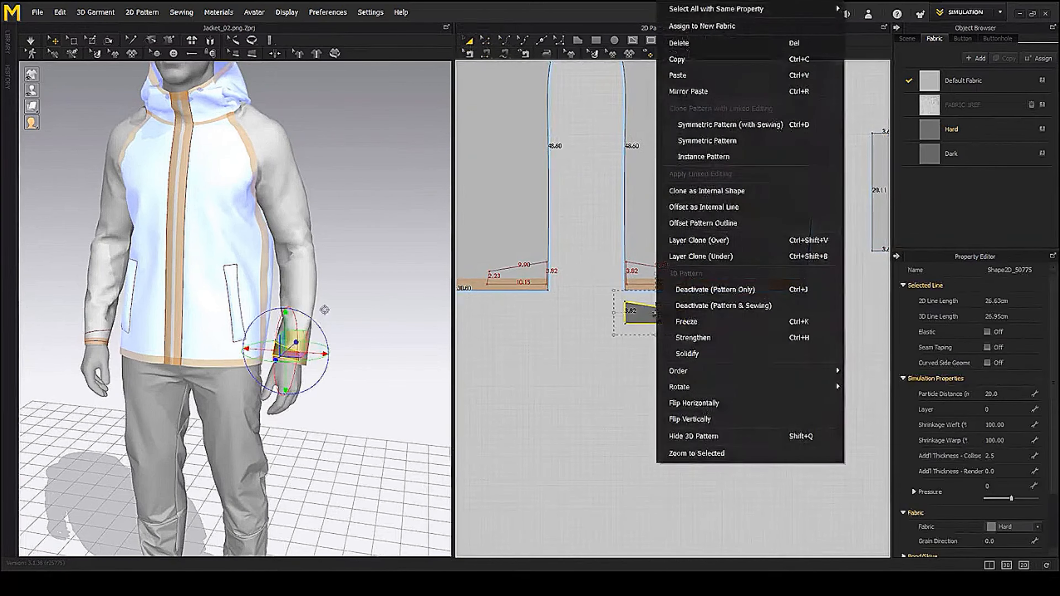
click(709, 141)
click(517, 319)
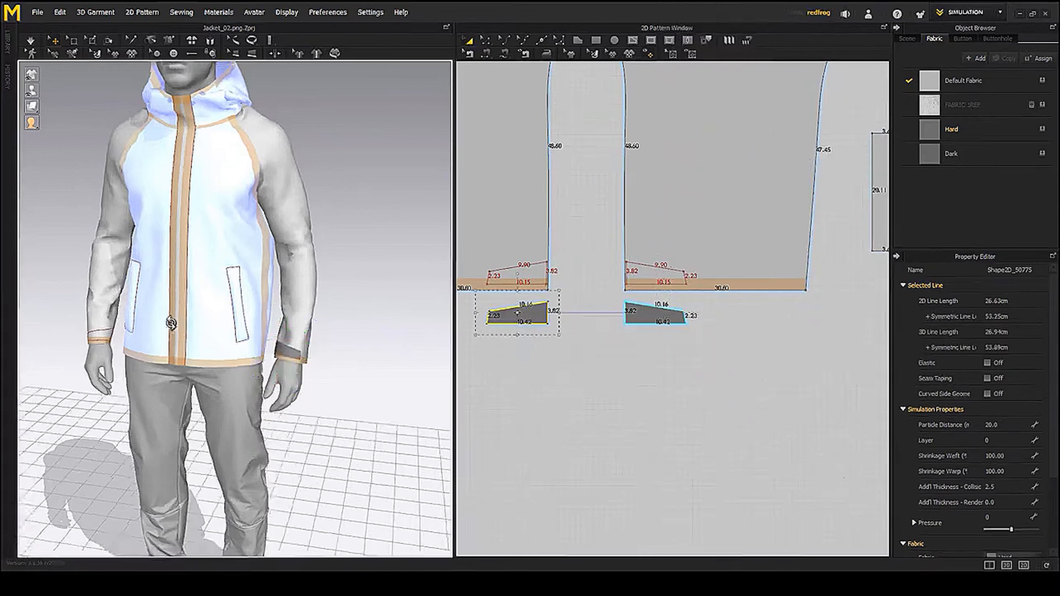
- Position the mirrored cuff tab in 3D against the cuff of its sleeve
scroll(170, 324, down, 5)
middle_drag(175, 317, 299, 342)
drag(85, 332, 251, 345)
scroll(332, 339, up, 5)
middle_drag(332, 339, 260, 287)
scroll(261, 286, up, 3)
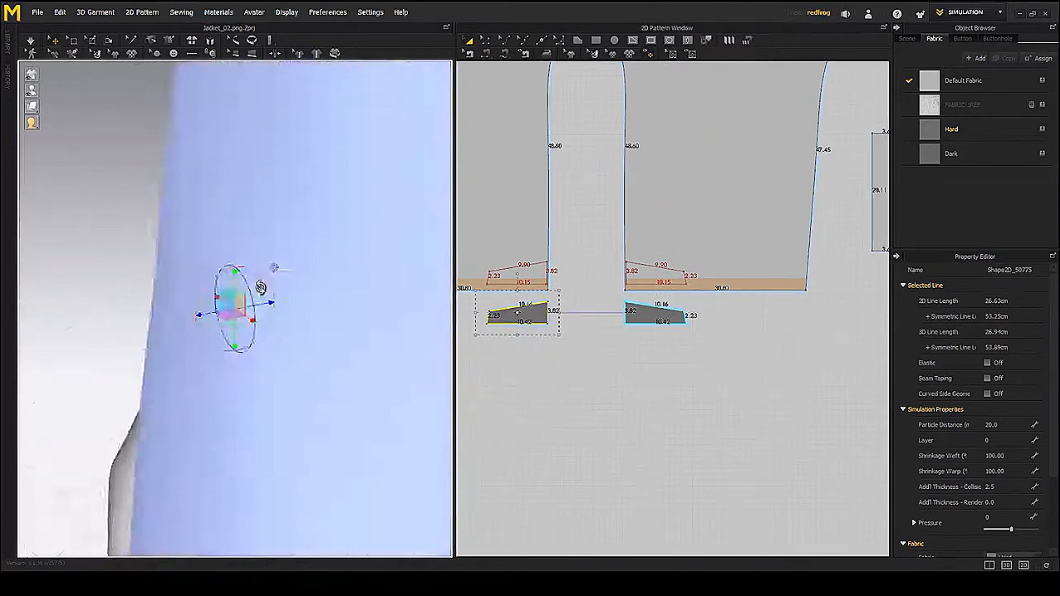
right_drag(260, 287, 270, 288)
drag(250, 304, 255, 297)
- Sew the short outer edge of the mirrored cuff tab to the matching edge of the internal outline on its sleeve
click(485, 53)
click(488, 318)
click(484, 285)
right_drag(251, 292, 267, 298)
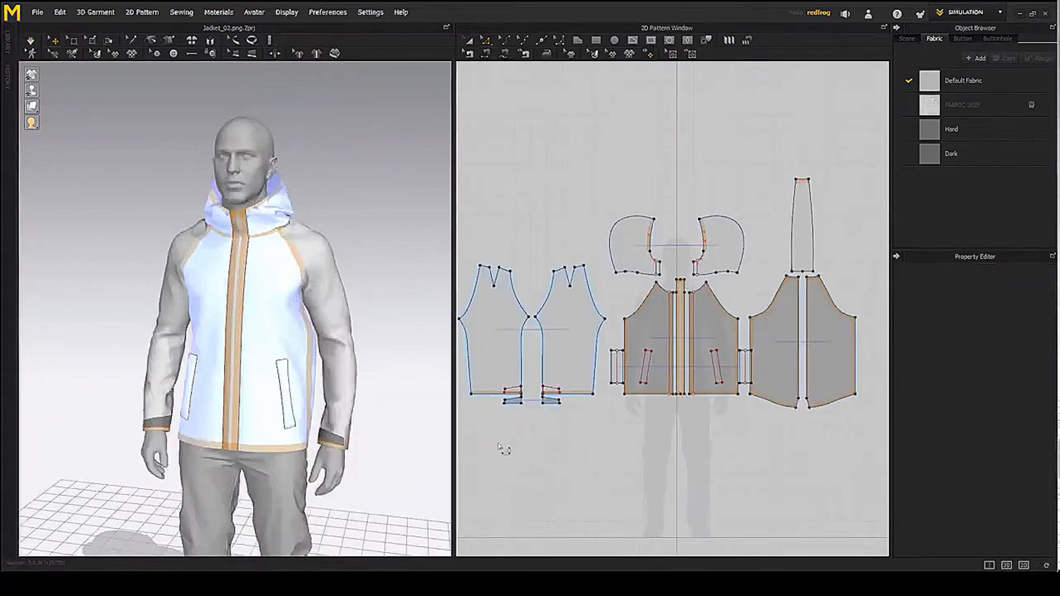
- Freeze both sleeves together with their cuff tabs
key(2)
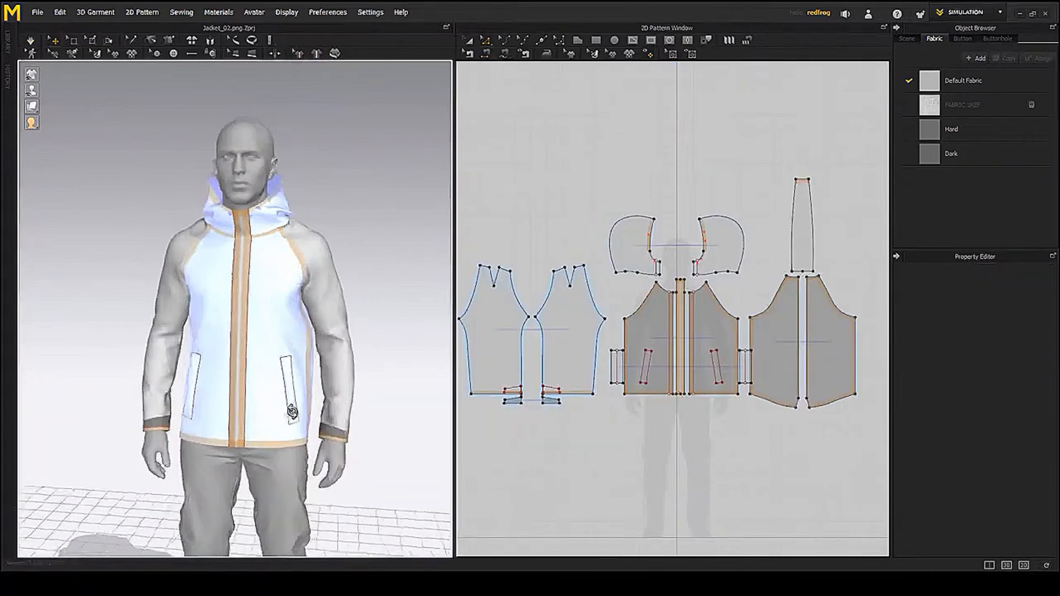
middle_drag(275, 397, 265, 357)
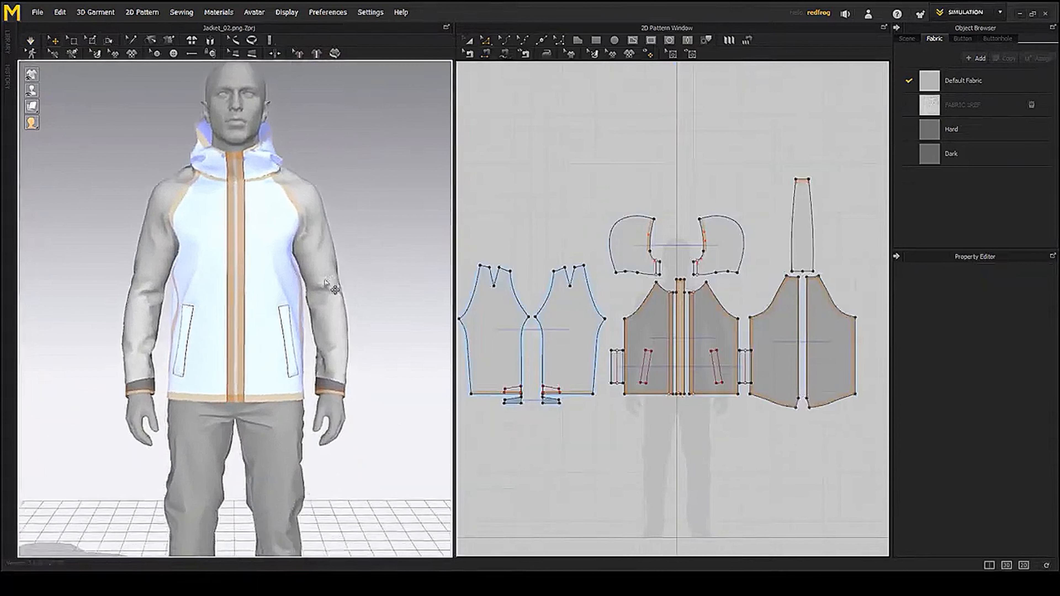
click(332, 284)
shift+click(134, 349)
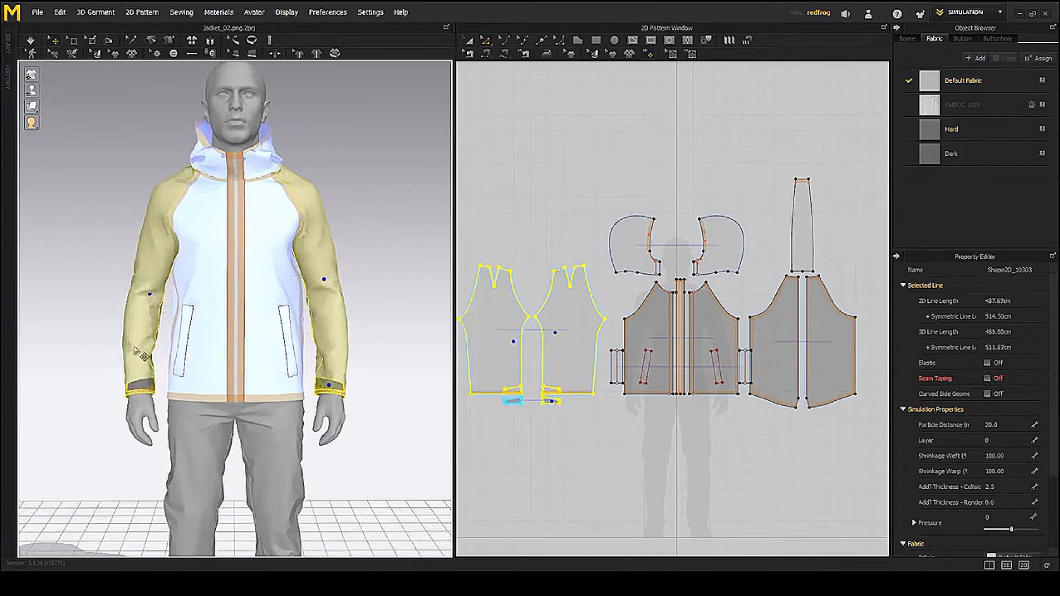
right_click(138, 384)
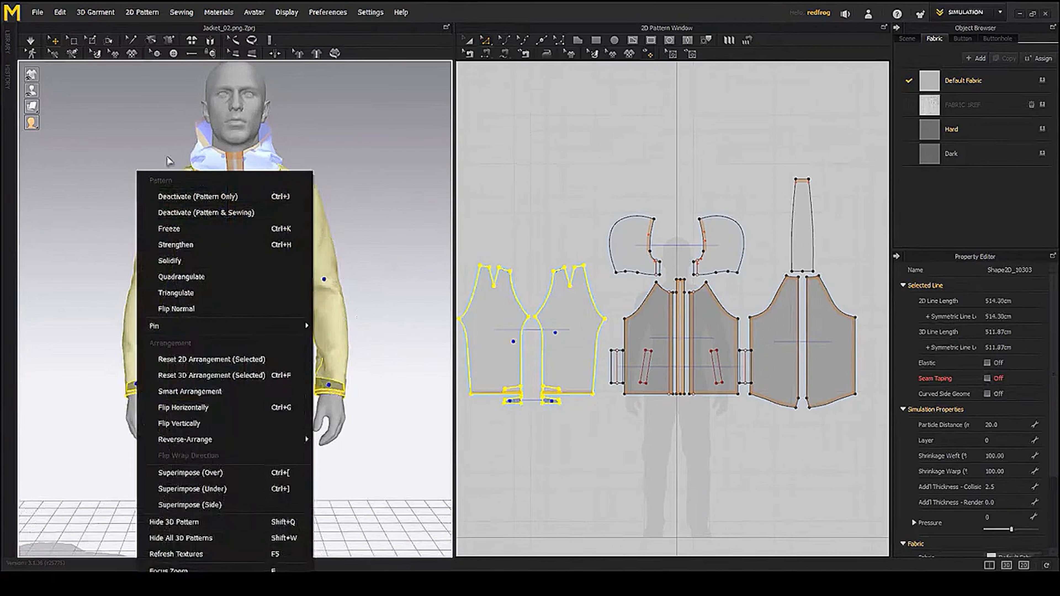
click(173, 231)
- Unfreeze the two front body panels of the jacket
scroll(248, 256, up, 3)
middle_drag(267, 281, 272, 315)
click(288, 292)
shift+click(200, 292)
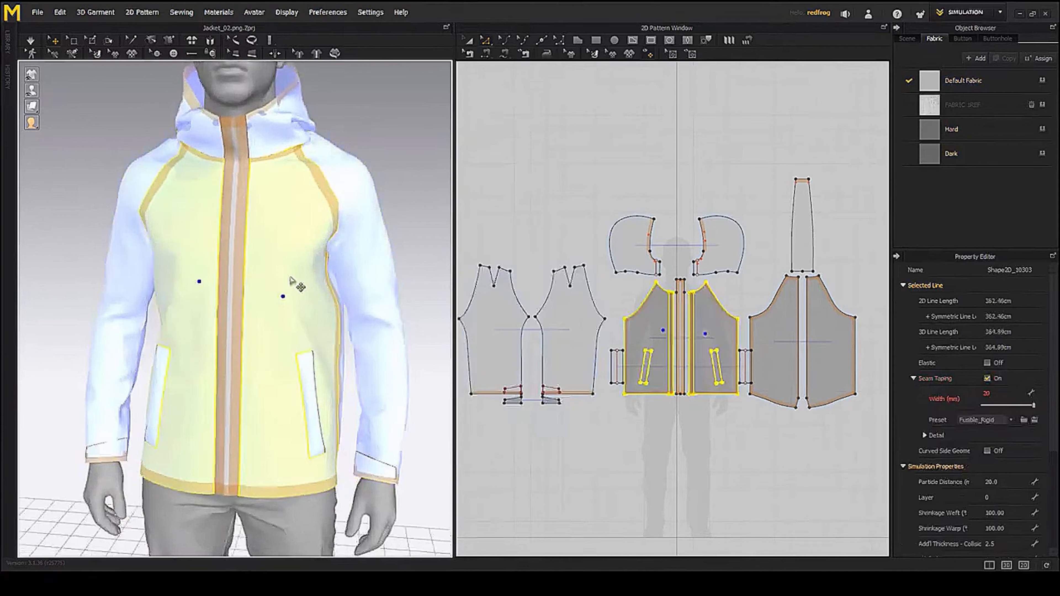
right_click(294, 284)
click(325, 215)
scroll(285, 334, down, 3)
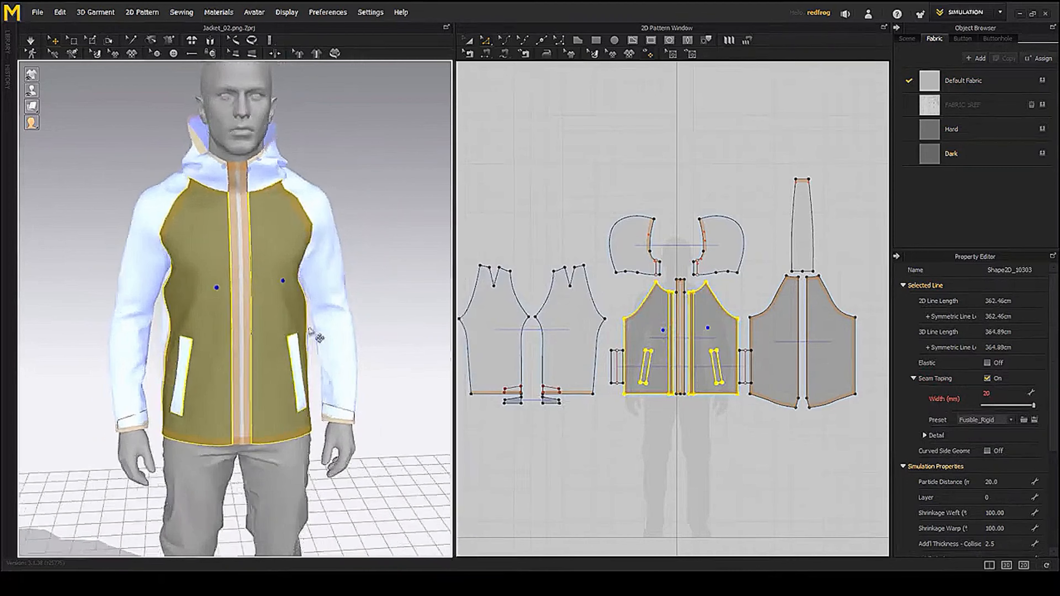
click(373, 180)
middle_drag(310, 243, 298, 252)
- Deactivate the centre-front placket together with its sewing, and hide its 3D pattern
click(233, 226)
right_click(234, 228)
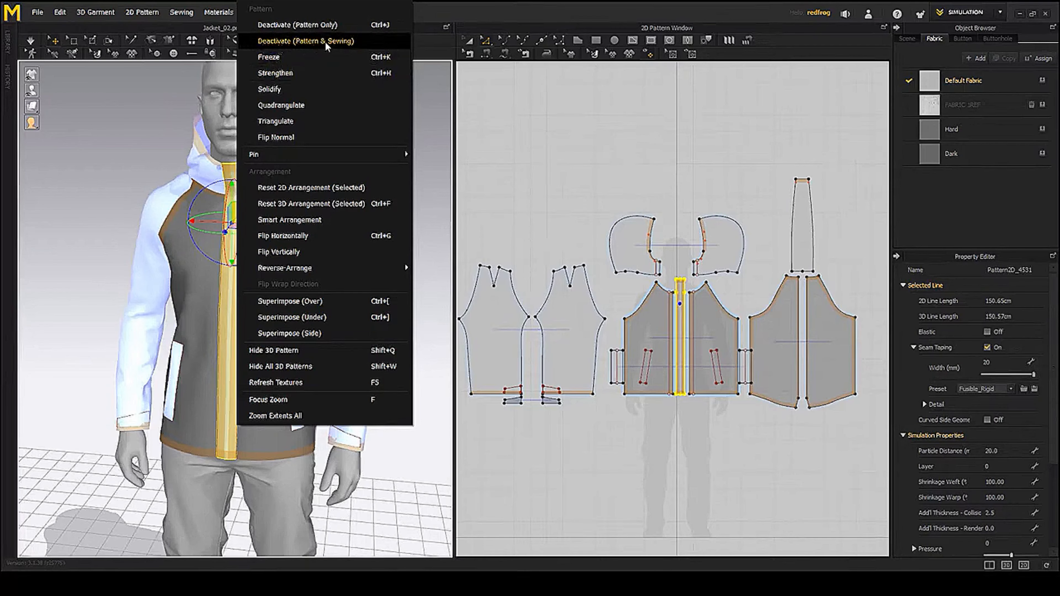
click(302, 42)
right_drag(234, 175, 246, 215)
right_click(234, 175)
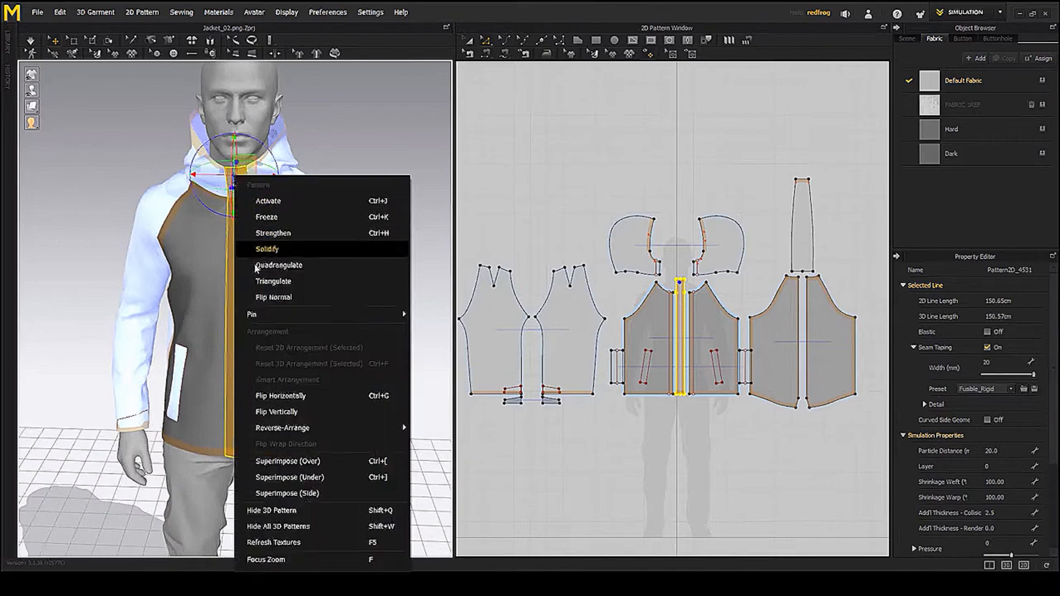
click(307, 509)
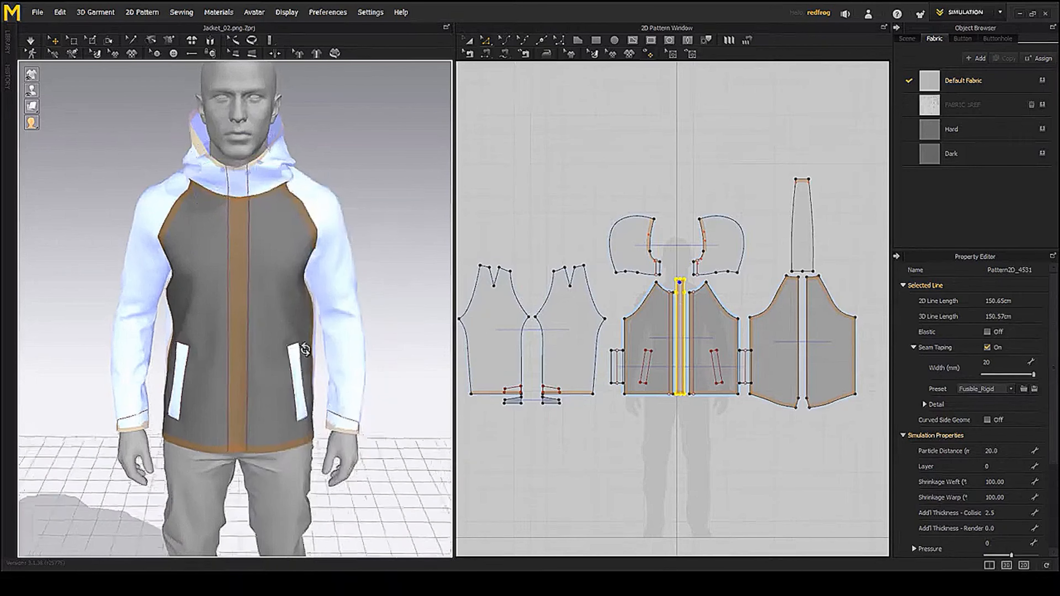
click(413, 204)
right_drag(414, 204, 248, 346)
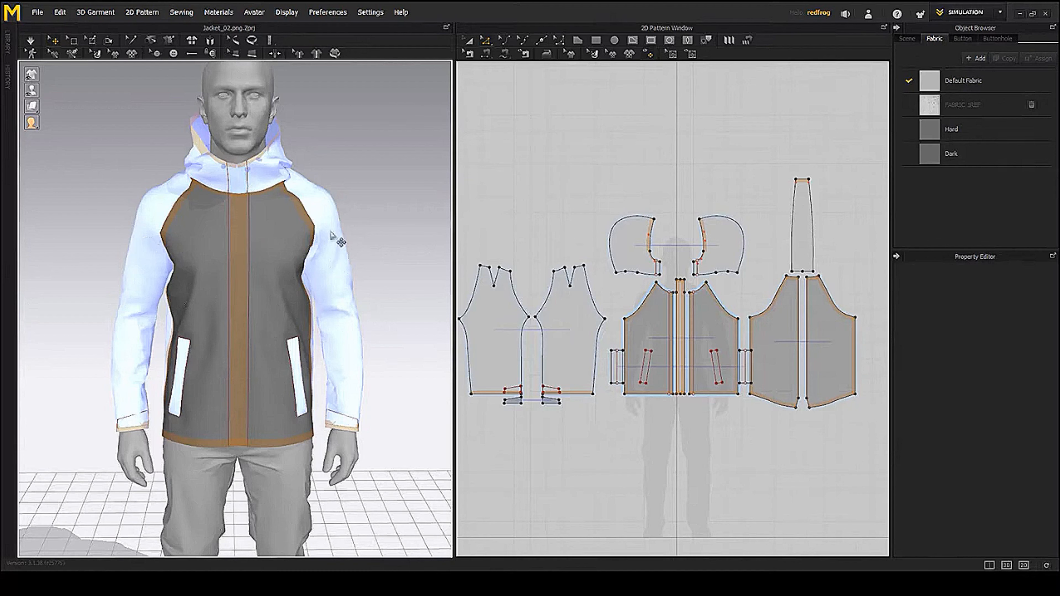
- Draw a horizontal internal line about 30 cm long across the front panel, just above the slanted pocket opening
scroll(607, 423, up, 5)
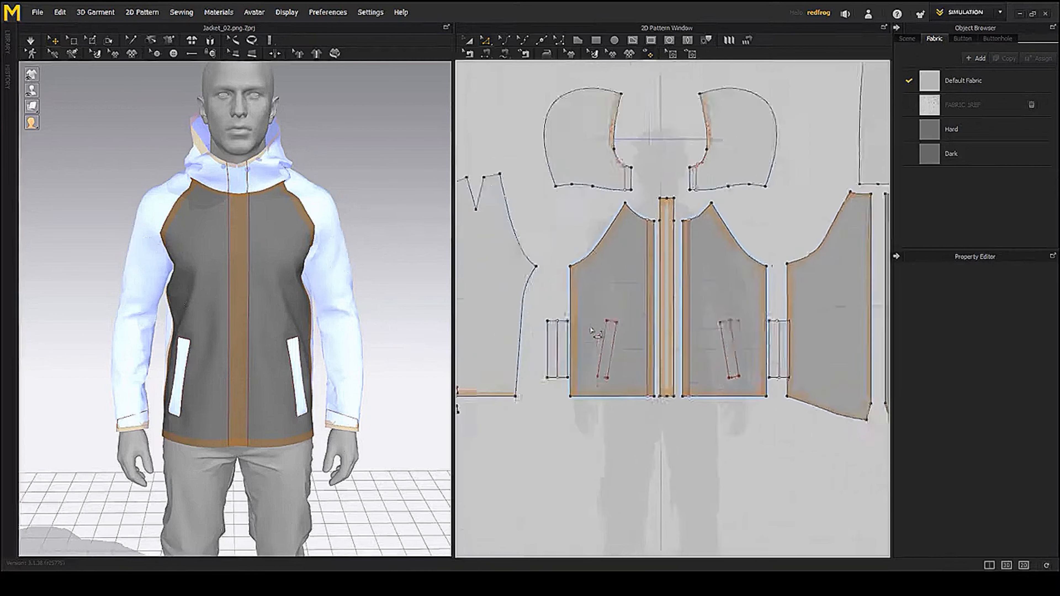
middle_drag(588, 338, 565, 322)
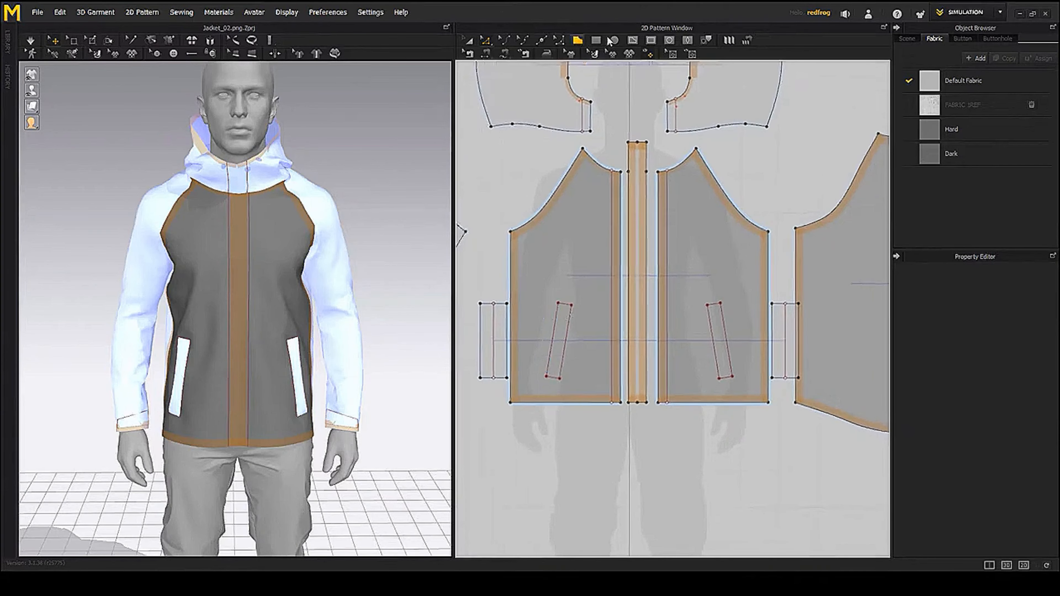
click(633, 41)
middle_drag(574, 280, 555, 256)
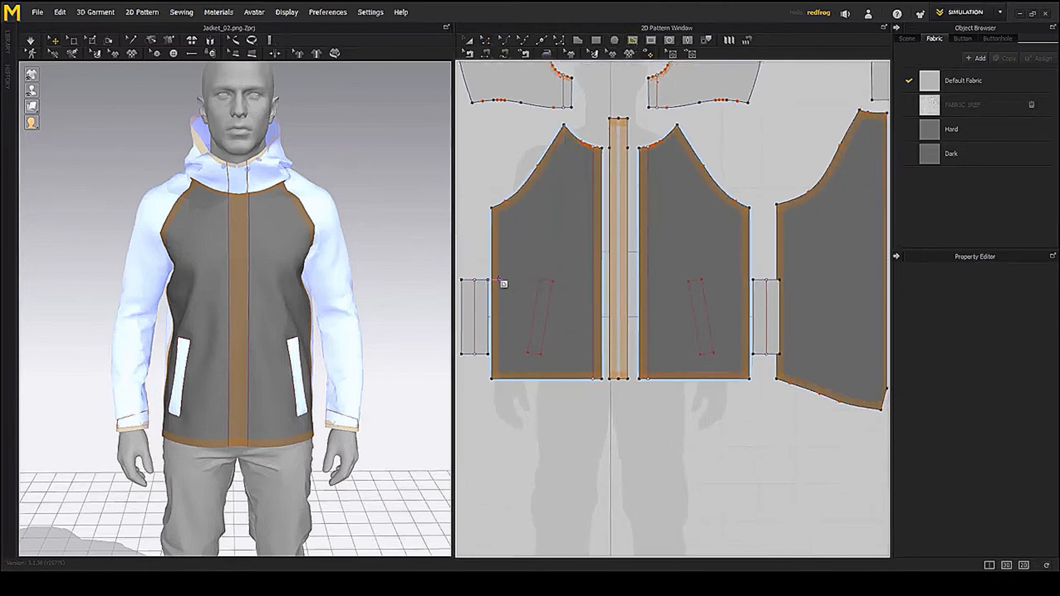
click(492, 273)
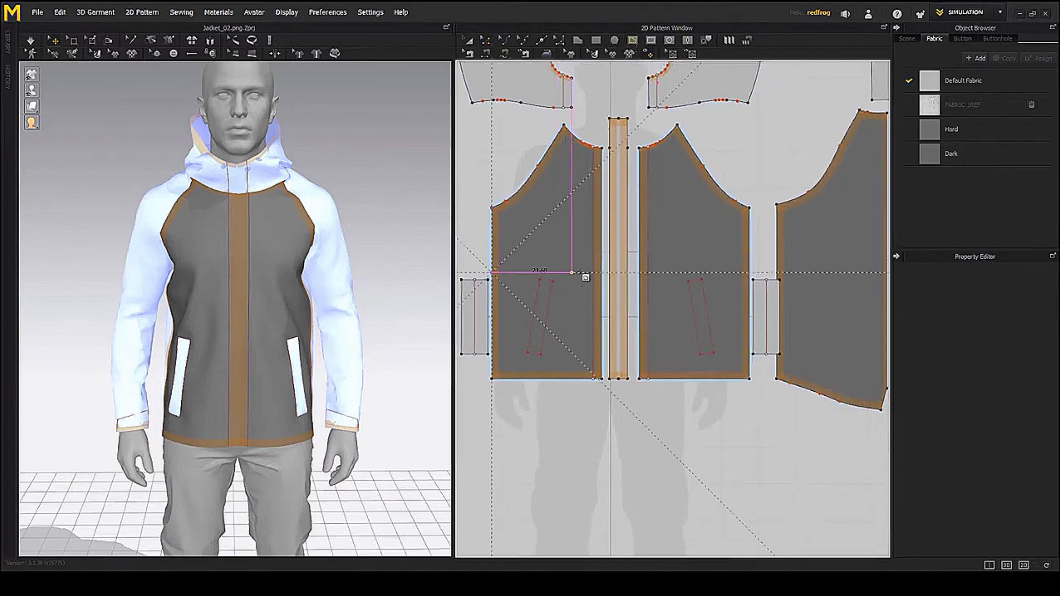
click(601, 273)
right_drag(335, 379, 297, 361)
- Move the slanted pocket opening on the front panel slightly down, away from the horizontal internal line
click(481, 42)
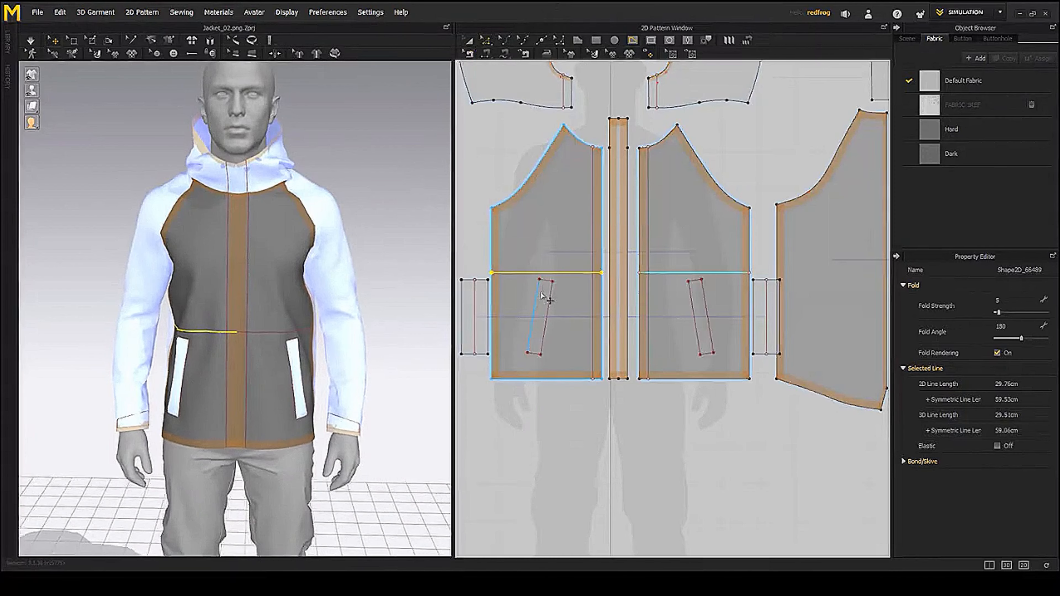
click(472, 41)
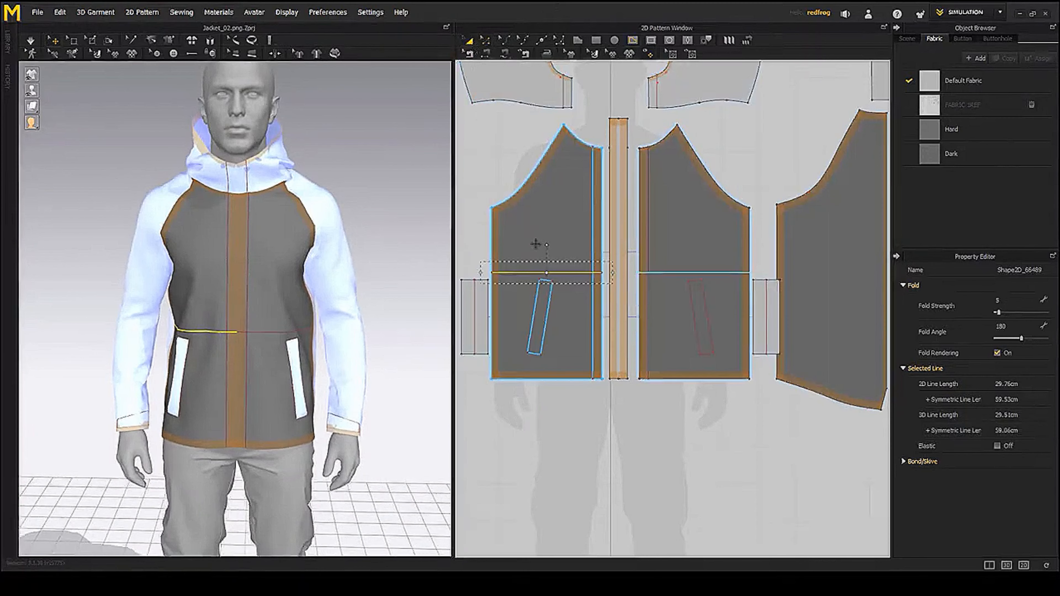
click(544, 305)
drag(543, 309, 543, 312)
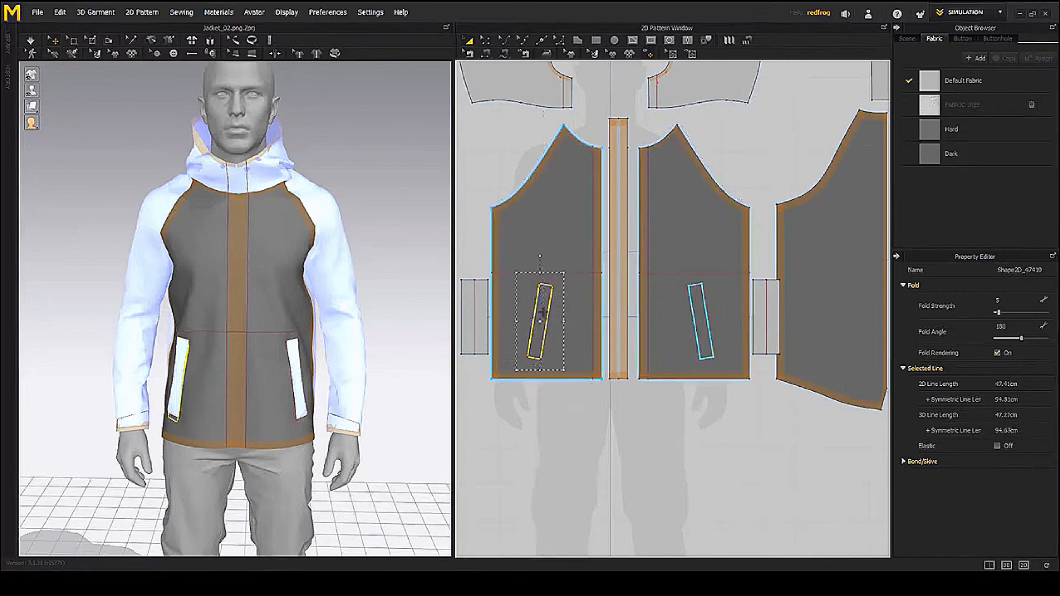
- Move the horizontal internal line on the front panel slightly down, keeping it just above the pocket opening
scroll(560, 276, up, 2)
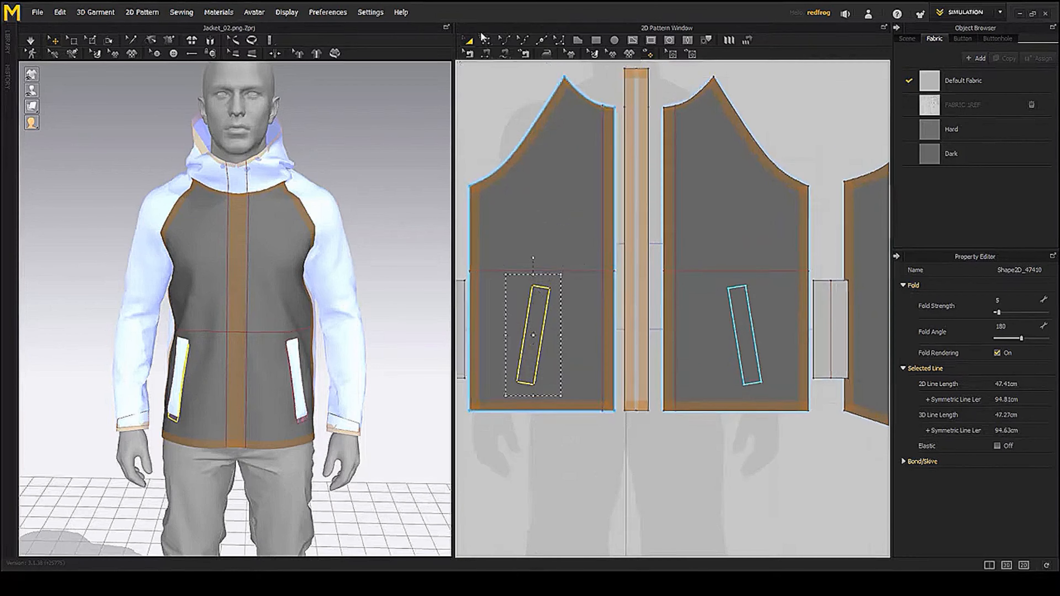
key(z)
drag(565, 273, 565, 281)
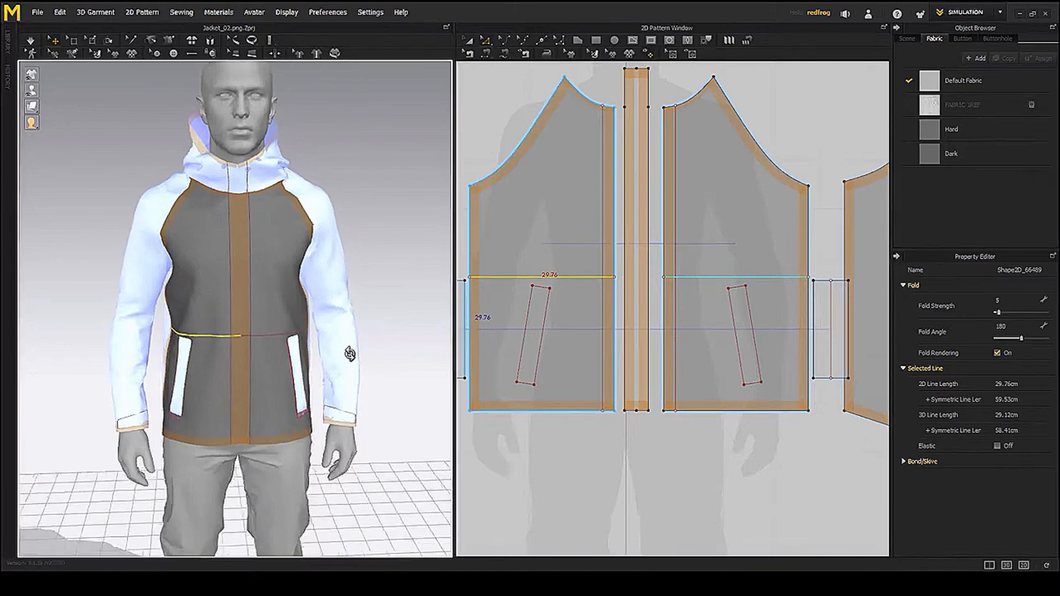
- Unfreeze the two pocket welt pieces on the jacket front
click(178, 371)
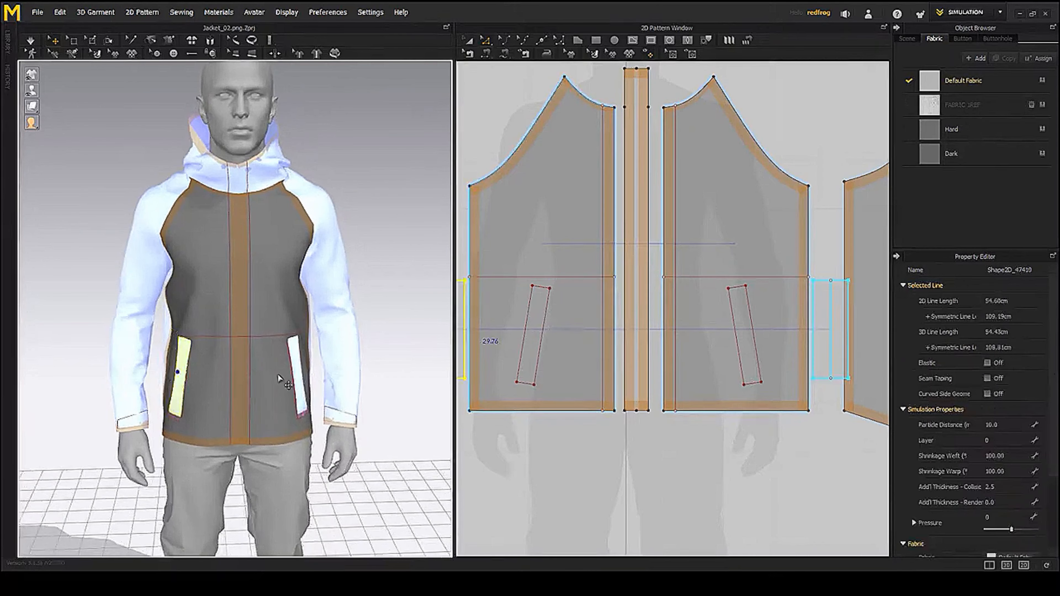
click(307, 382)
shift+click(299, 368)
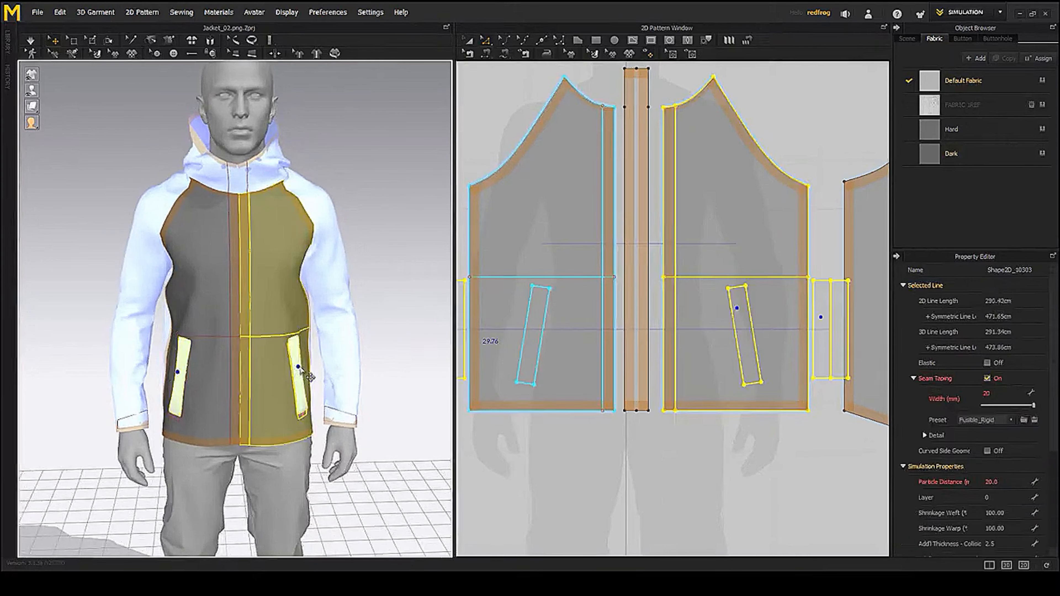
right_click(299, 362)
click(346, 33)
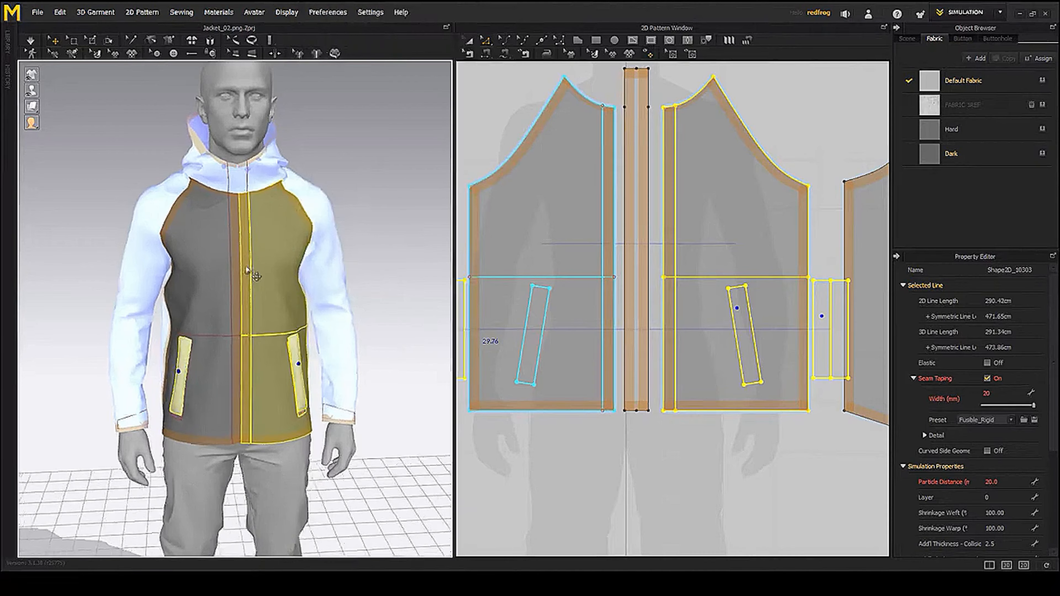
mouse_move(397, 304)
right_down()
mouse_move(406, 301)
mouse_move(372, 298)
mouse_move(385, 303)
right_up()
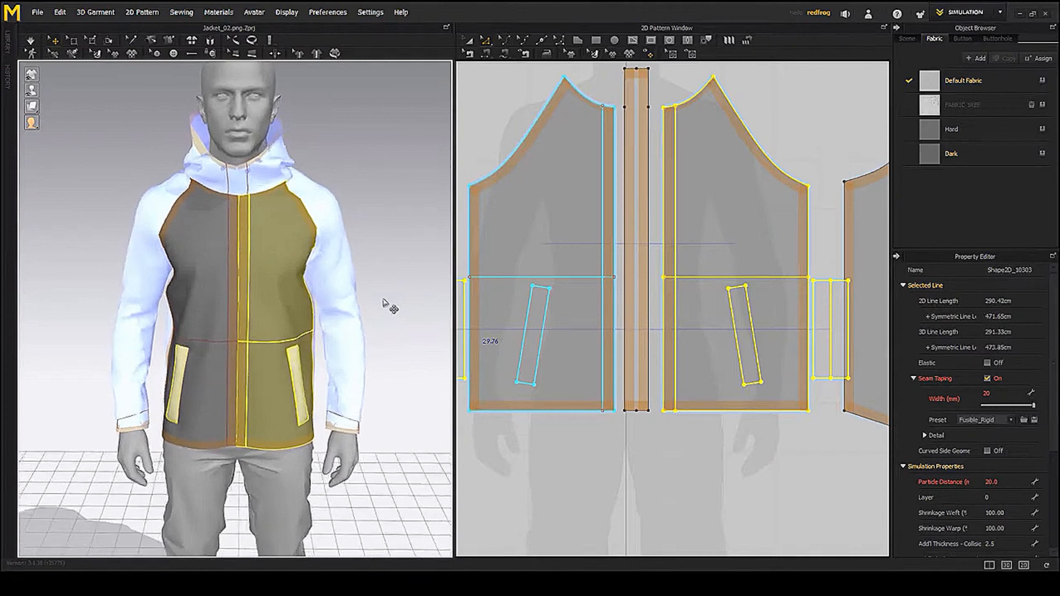
click(404, 286)
click(554, 278)
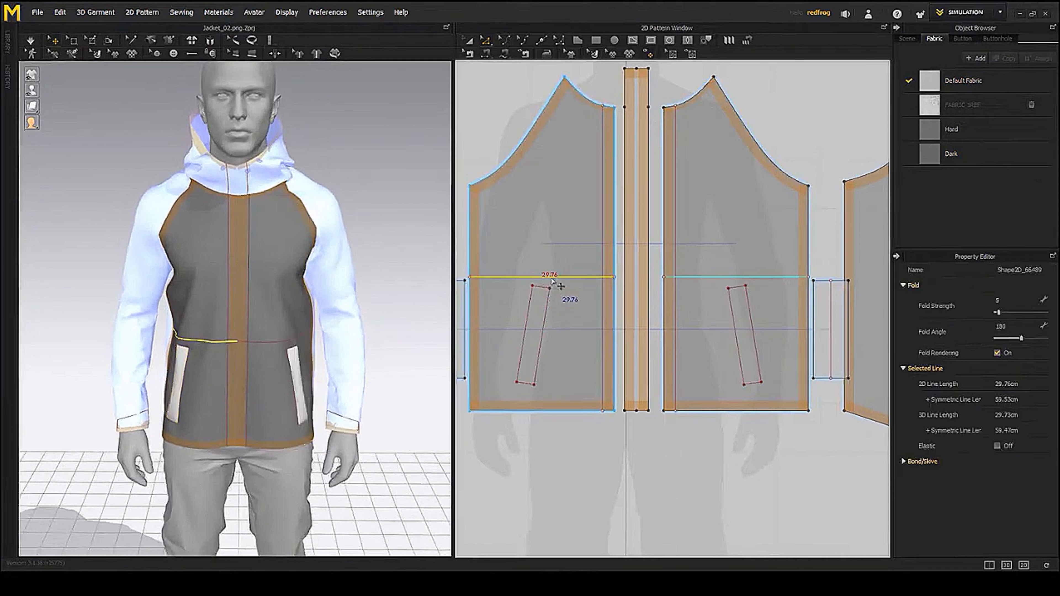
right_click(553, 279)
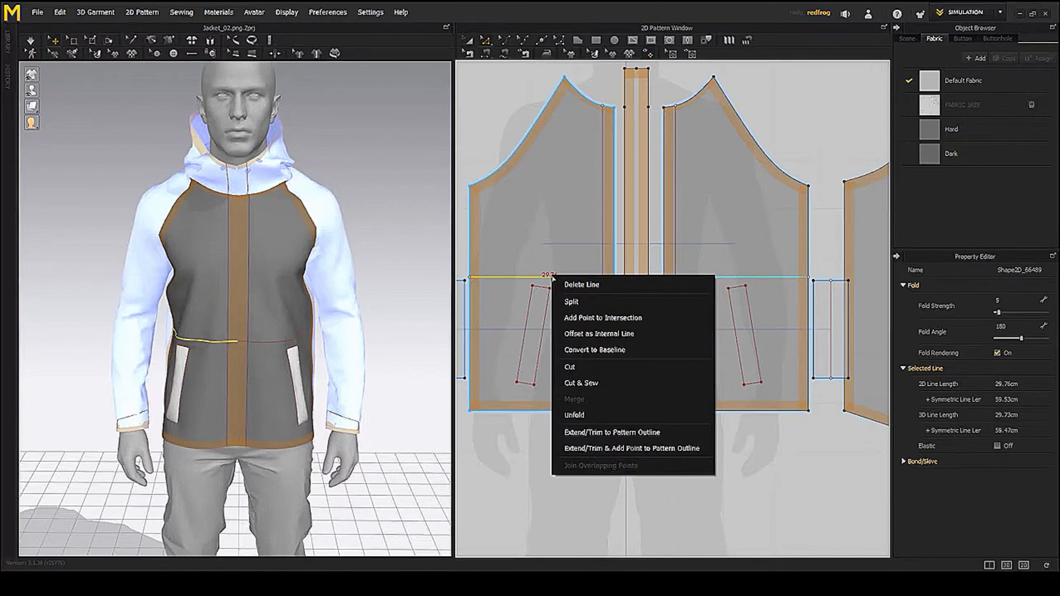
middle_drag(266, 280, 264, 291)
right_drag(310, 299, 304, 295)
middle_drag(304, 295, 301, 306)
right_drag(299, 306, 271, 316)
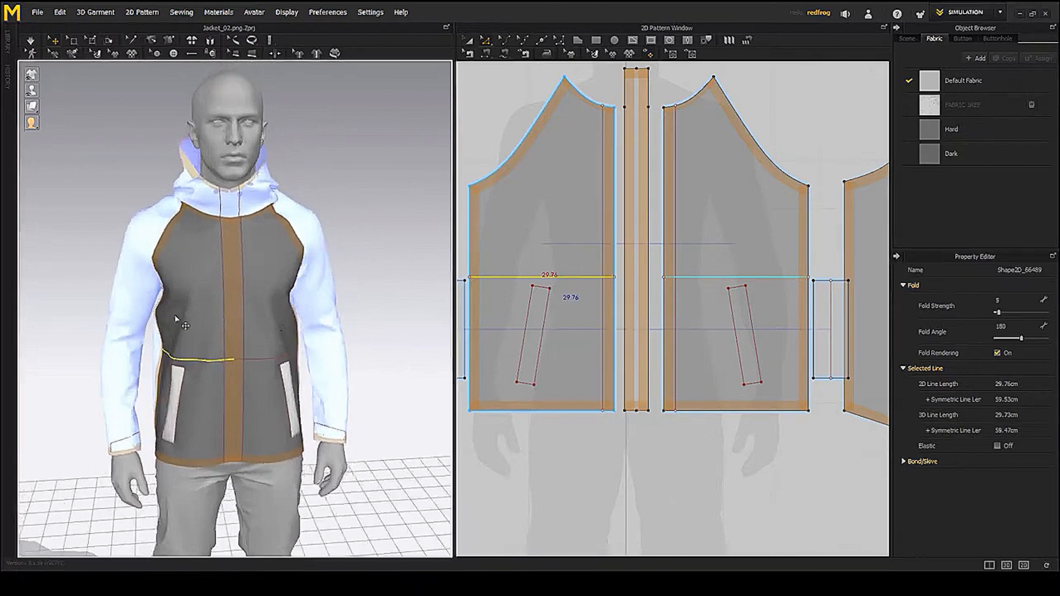
right_drag(199, 318, 169, 320)
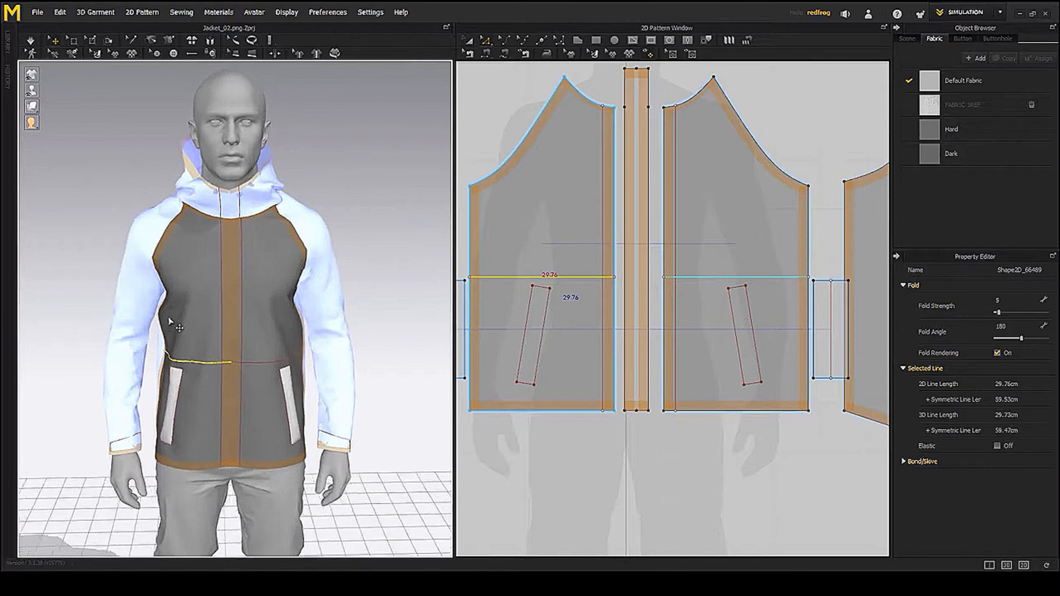
- Draw a horizontal internal line about 17 cm long across the front panel's upper chest, ending at the centre front edge, and move it slightly down
middle_drag(631, 134, 626, 156)
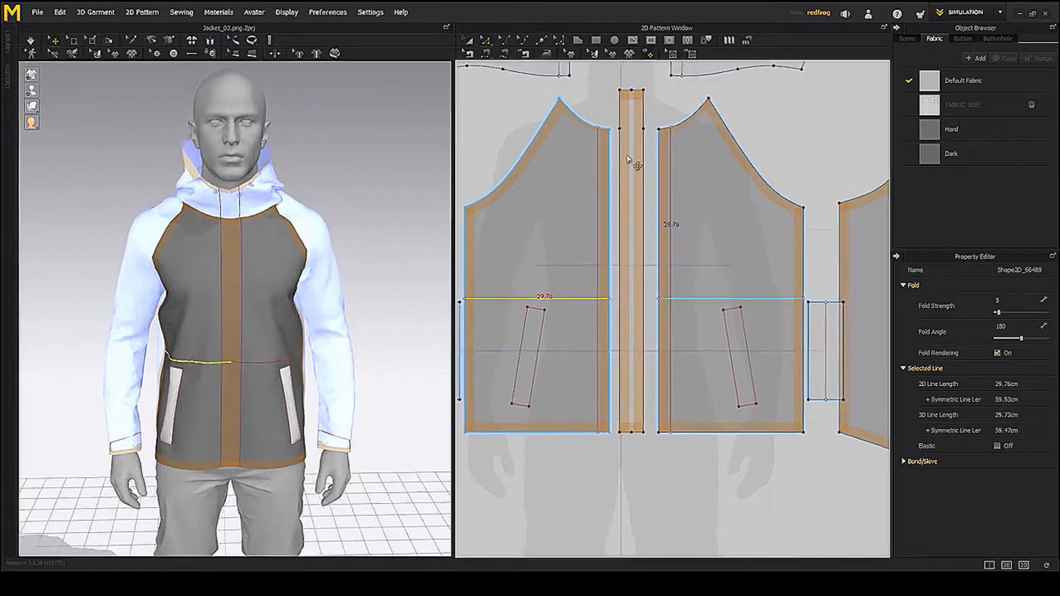
click(633, 41)
click(525, 153)
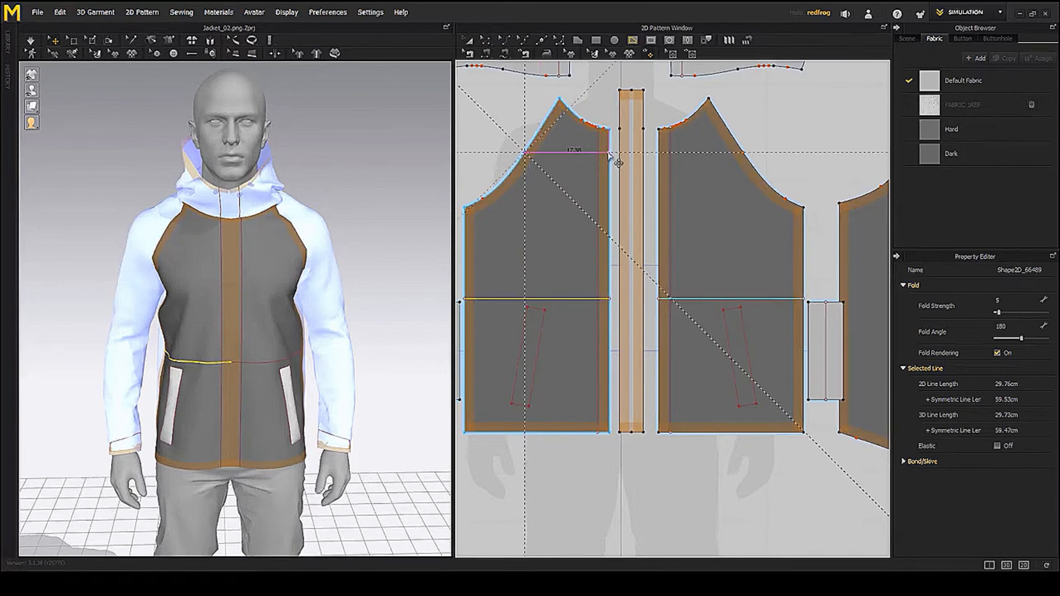
click(609, 153)
click(486, 41)
drag(609, 153, 609, 179)
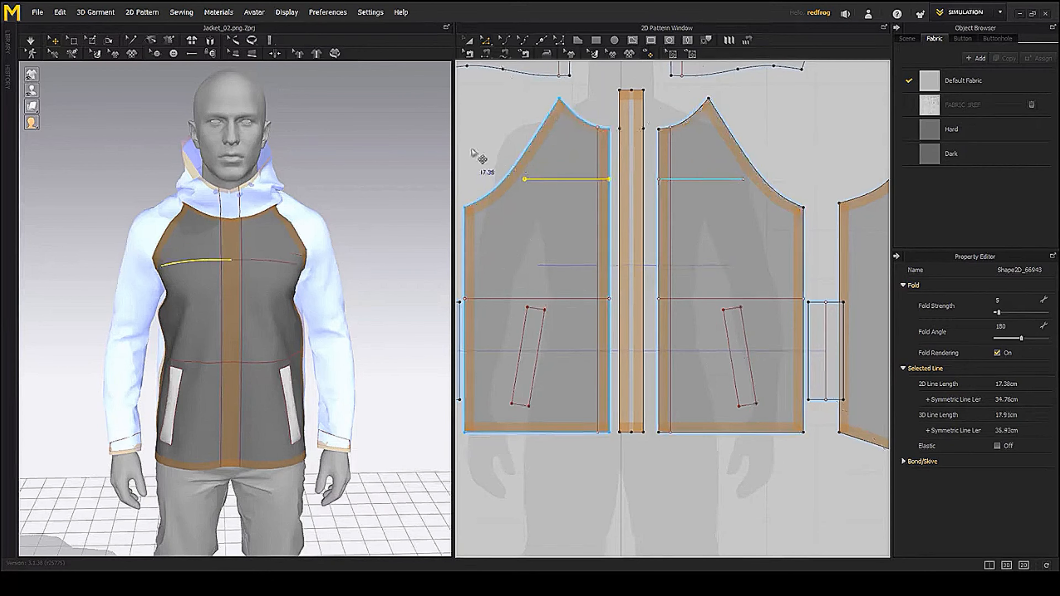
- Extend the chest line's outer end to the raglan armhole edge, lower its centre front end slightly, and simulate the garment
click(490, 161)
drag(525, 179, 517, 170)
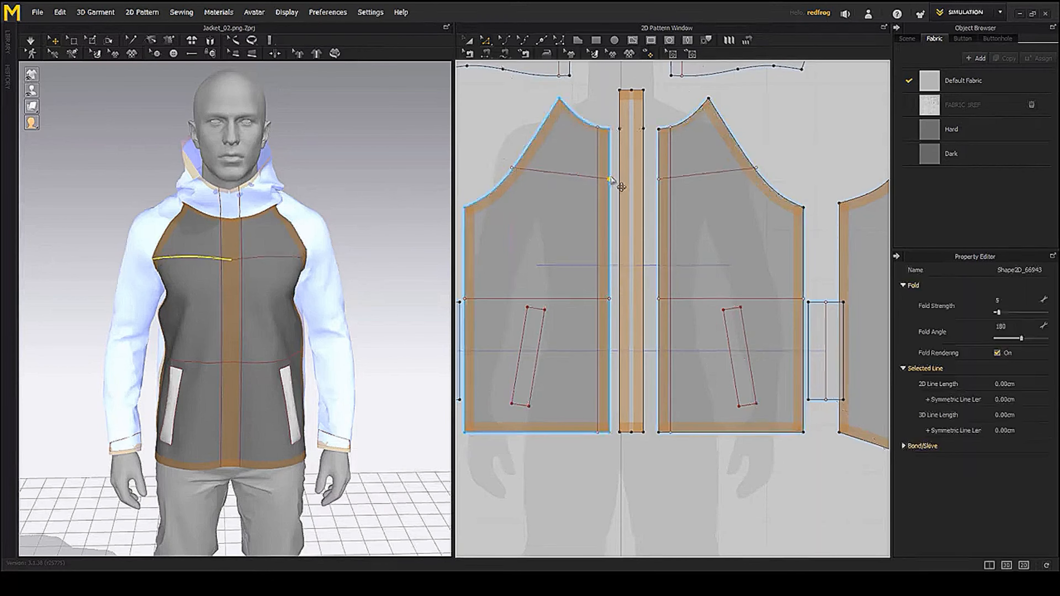
drag(610, 179, 611, 184)
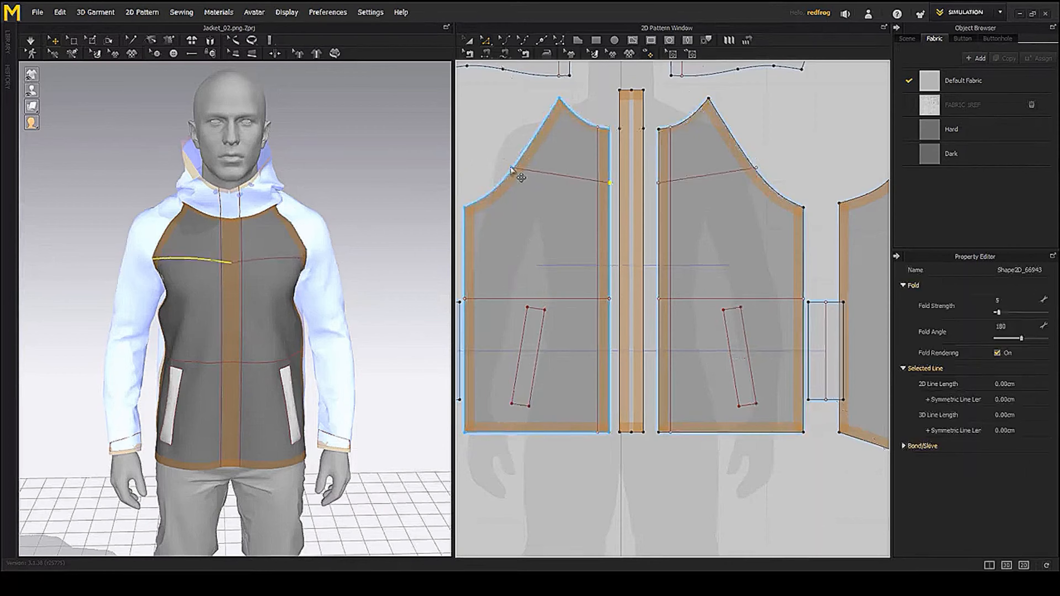
drag(511, 168, 507, 175)
key(space)
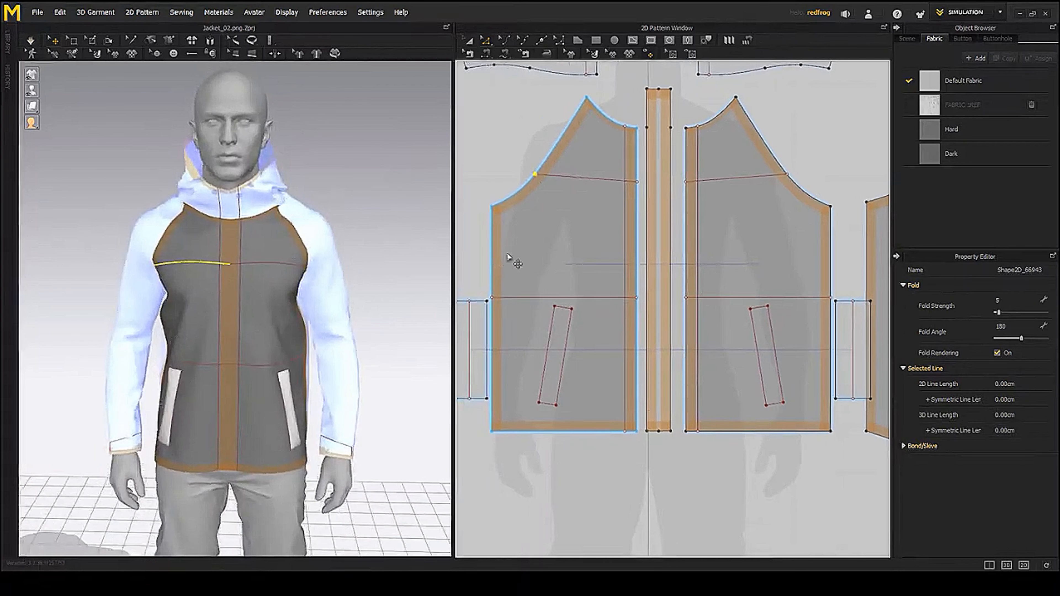
- Draw a diagonal internal line about 71 cm long across both front panels, from the wearer's right side seam to the opposite underarm point
middle_drag(613, 174, 604, 175)
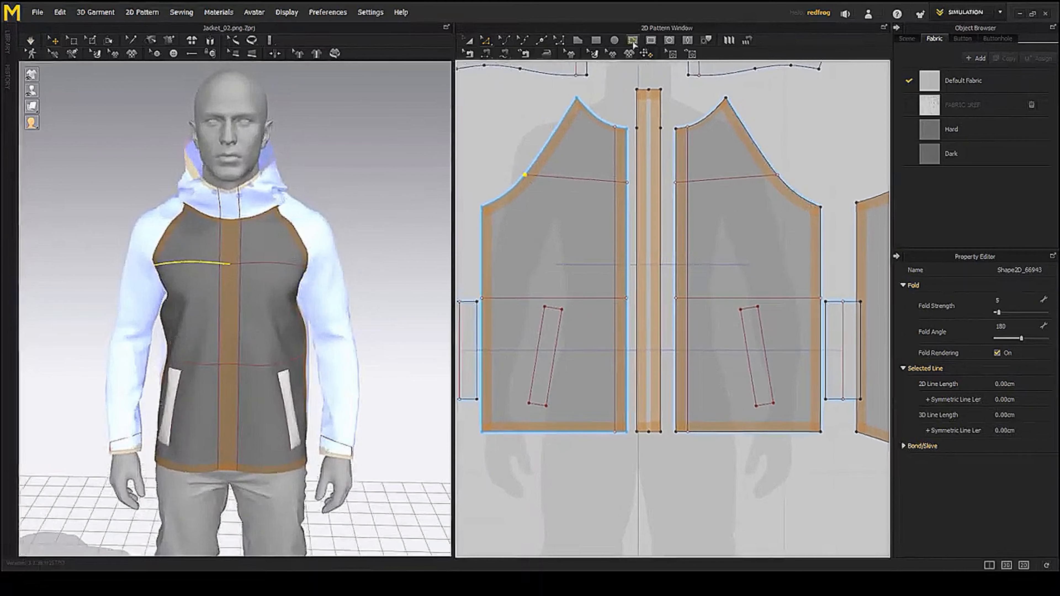
click(632, 40)
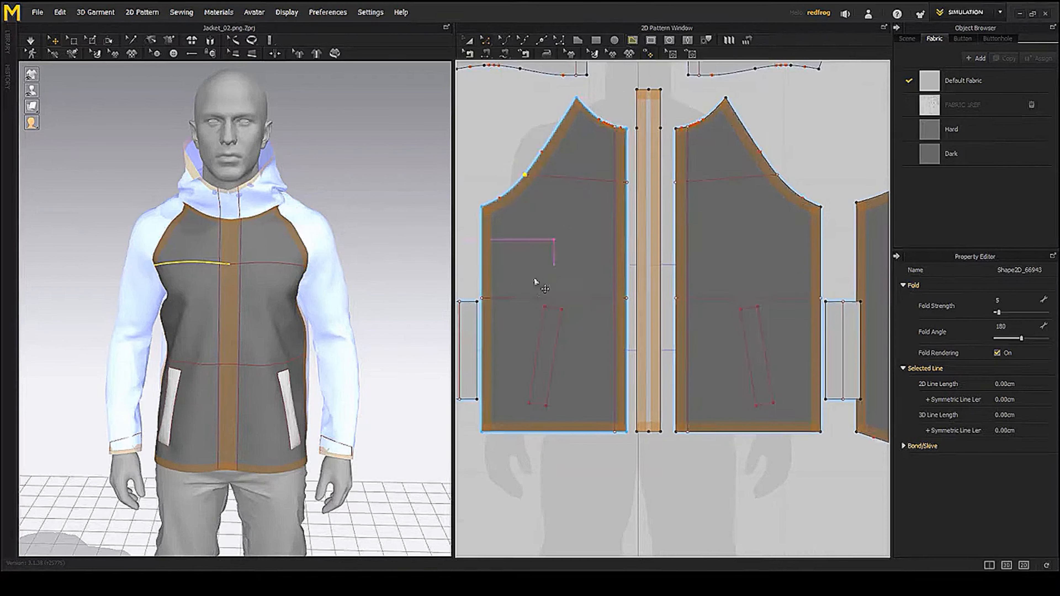
click(482, 275)
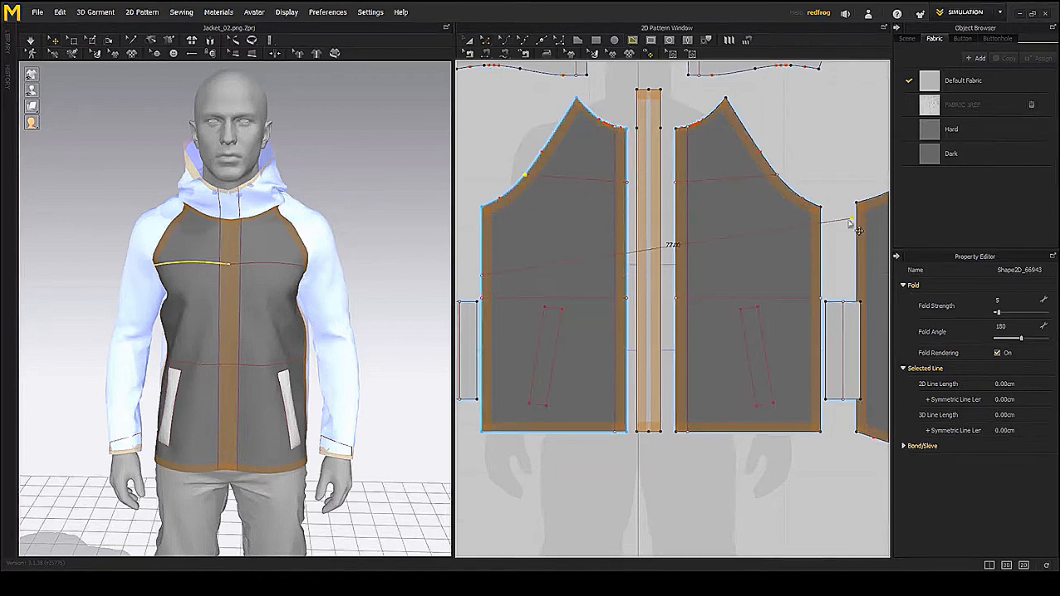
click(820, 208)
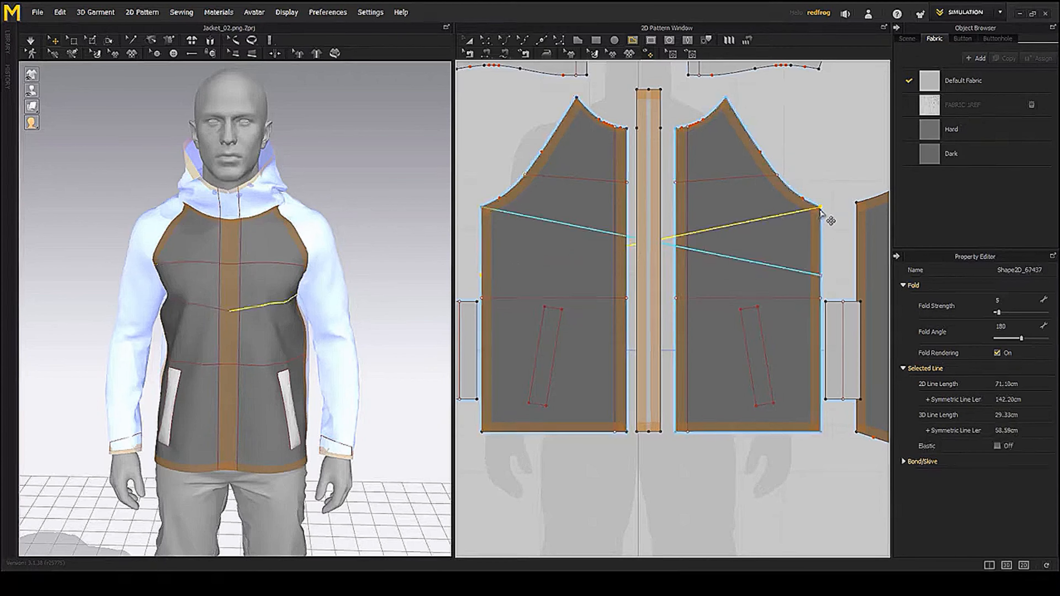
right_drag(702, 288, 725, 306)
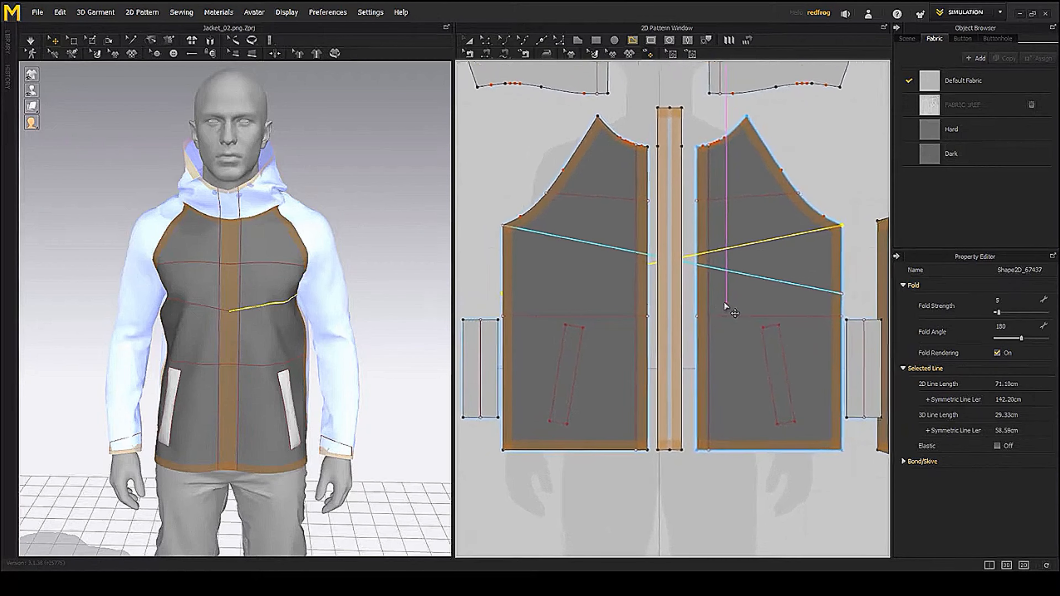
- Remove the linked editing between the two front panels
click(485, 40)
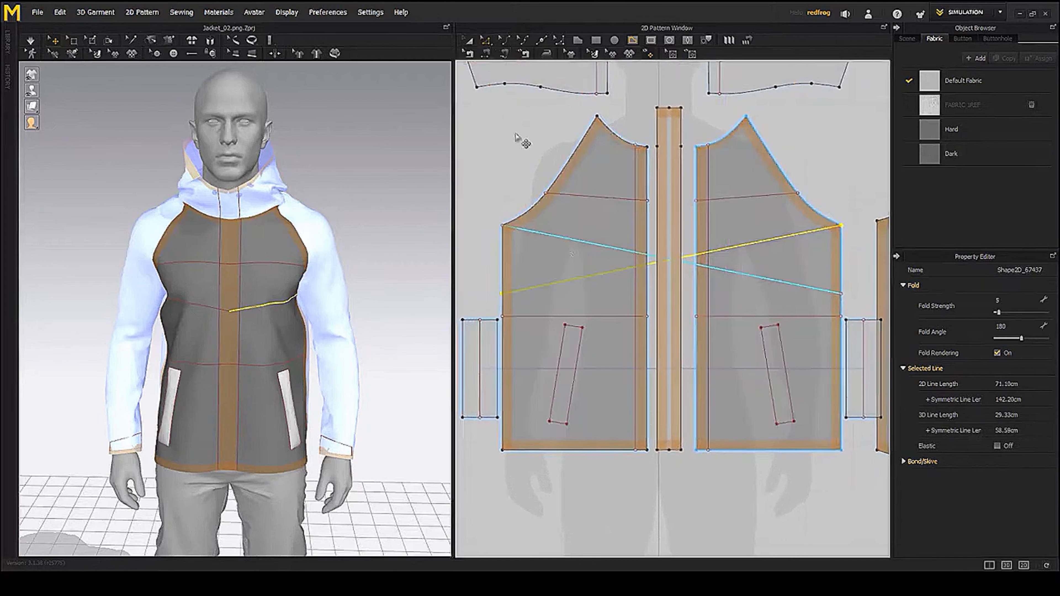
click(598, 250)
click(275, 304)
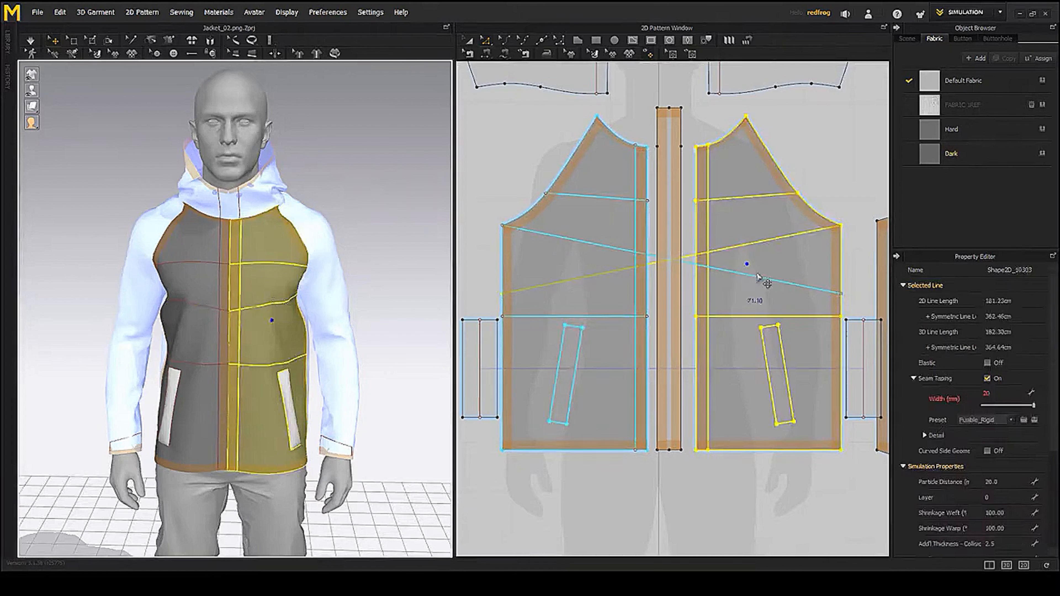
click(523, 180)
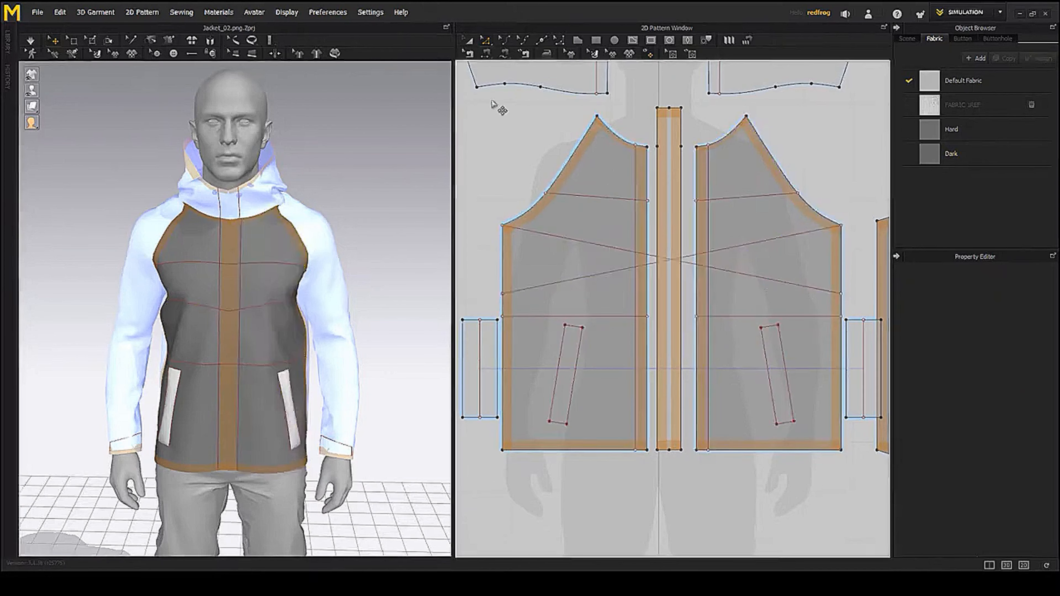
click(468, 40)
click(590, 249)
right_click(595, 244)
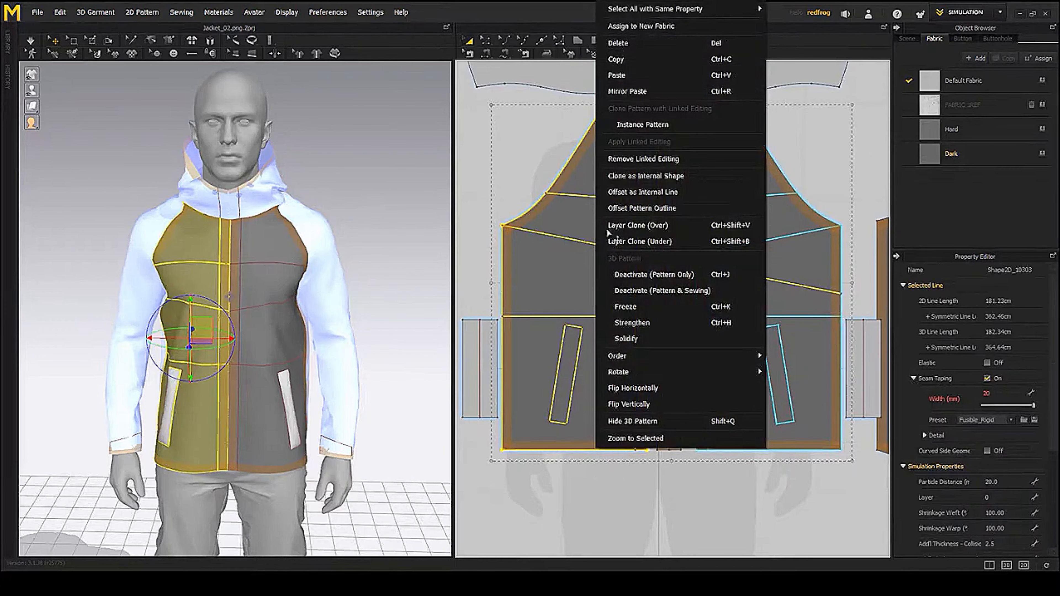
click(657, 160)
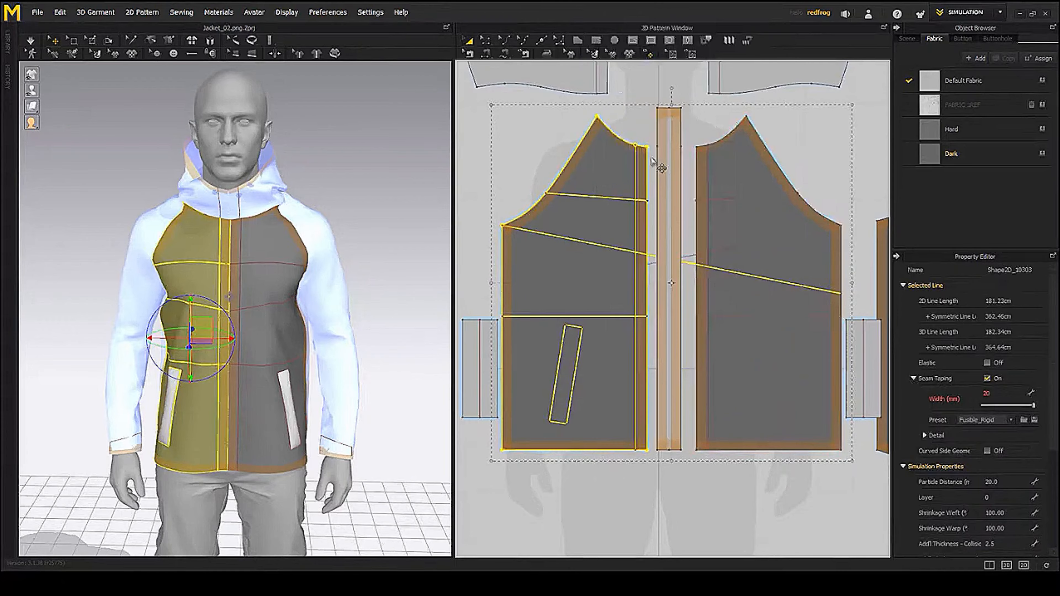
click(520, 159)
- Trace the rising diagonal on the wearer's right front panel with an internal line about 30 cm long, from side seam to centre front edge
click(485, 40)
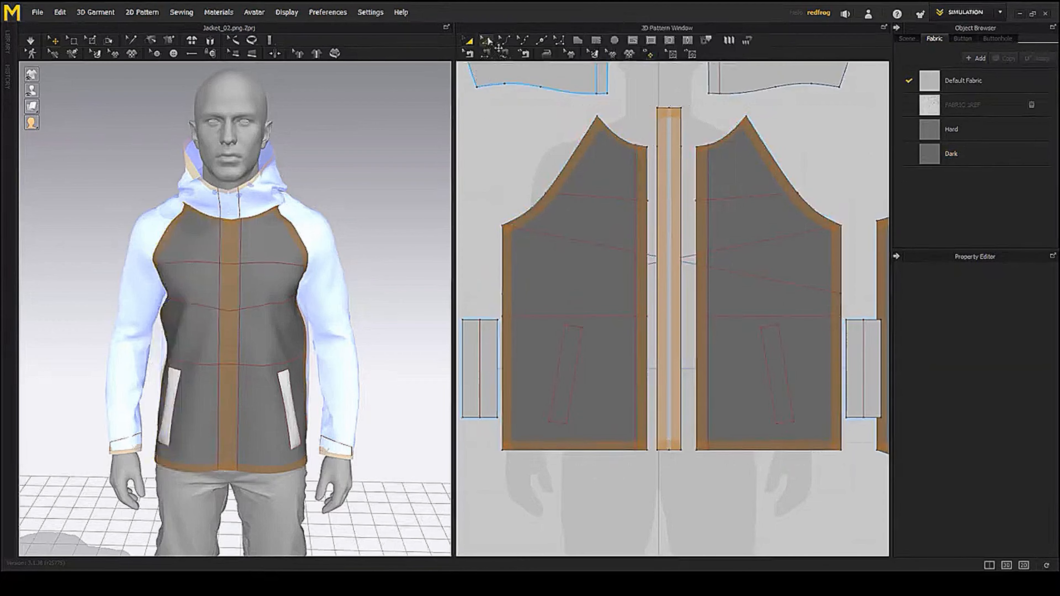
click(654, 266)
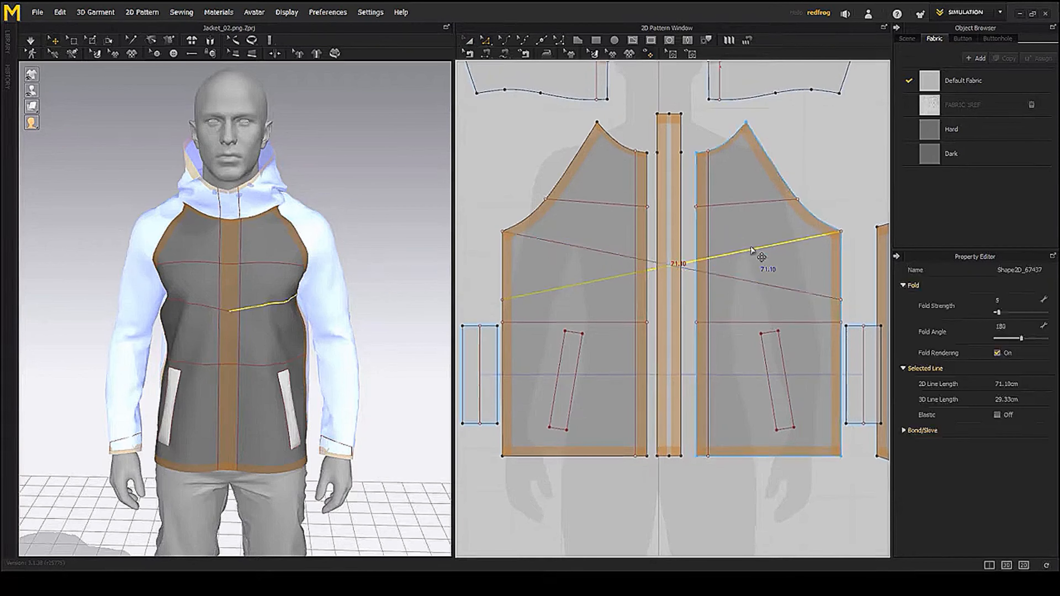
click(486, 289)
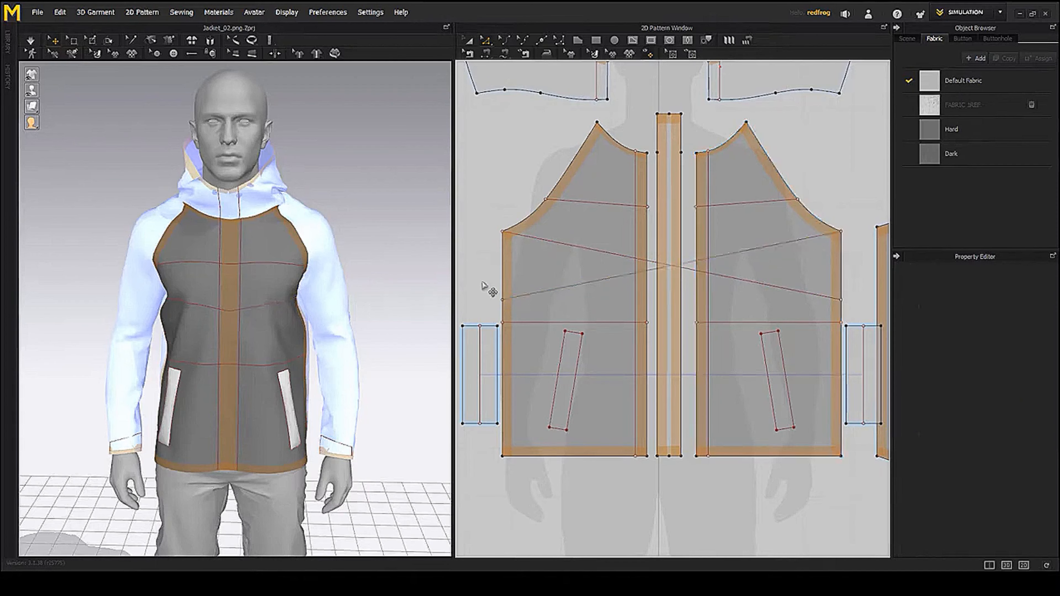
click(696, 262)
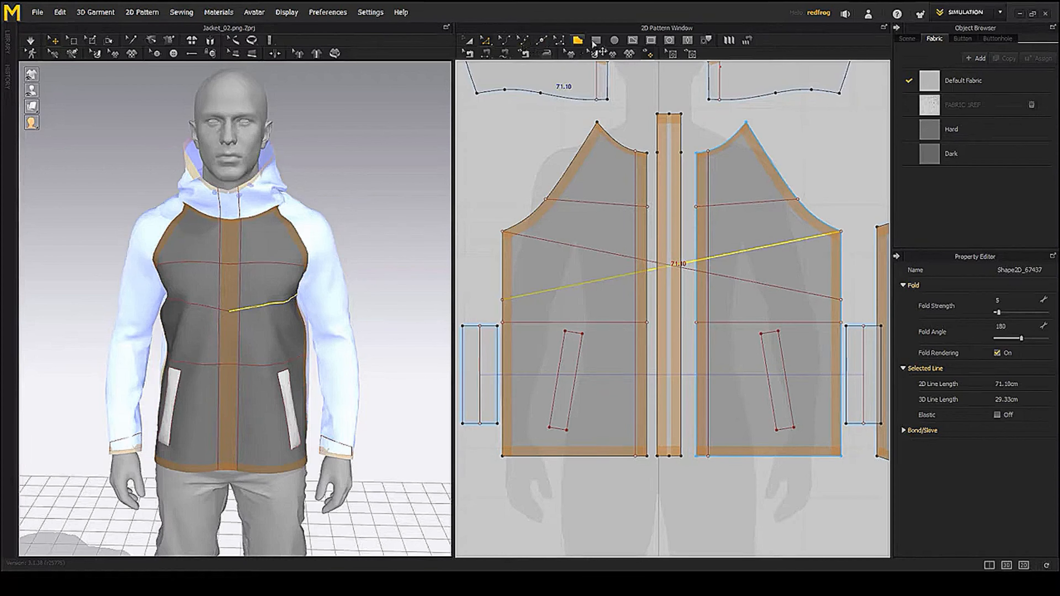
click(633, 41)
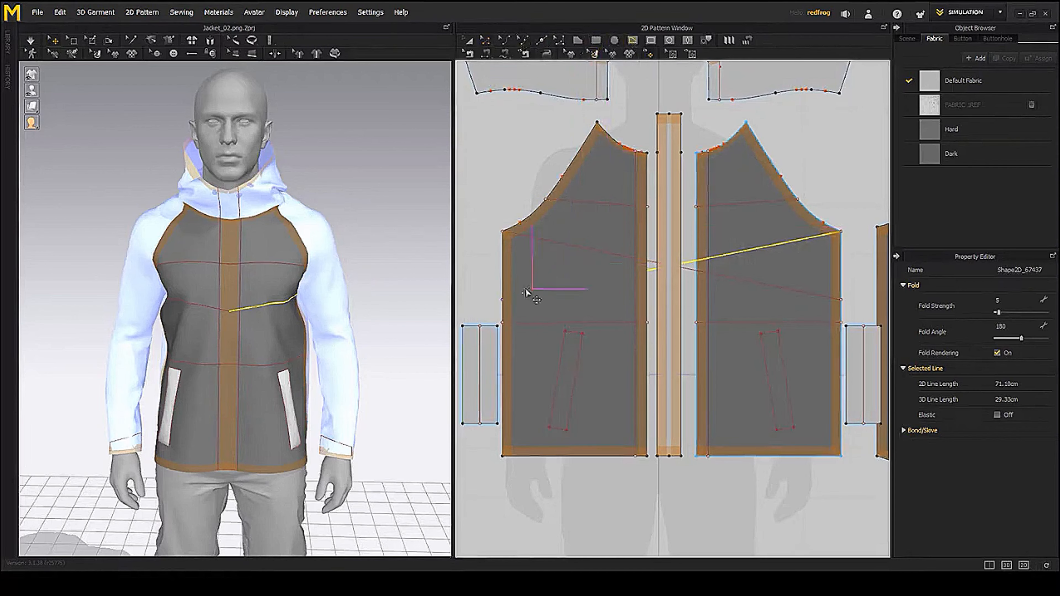
click(502, 299)
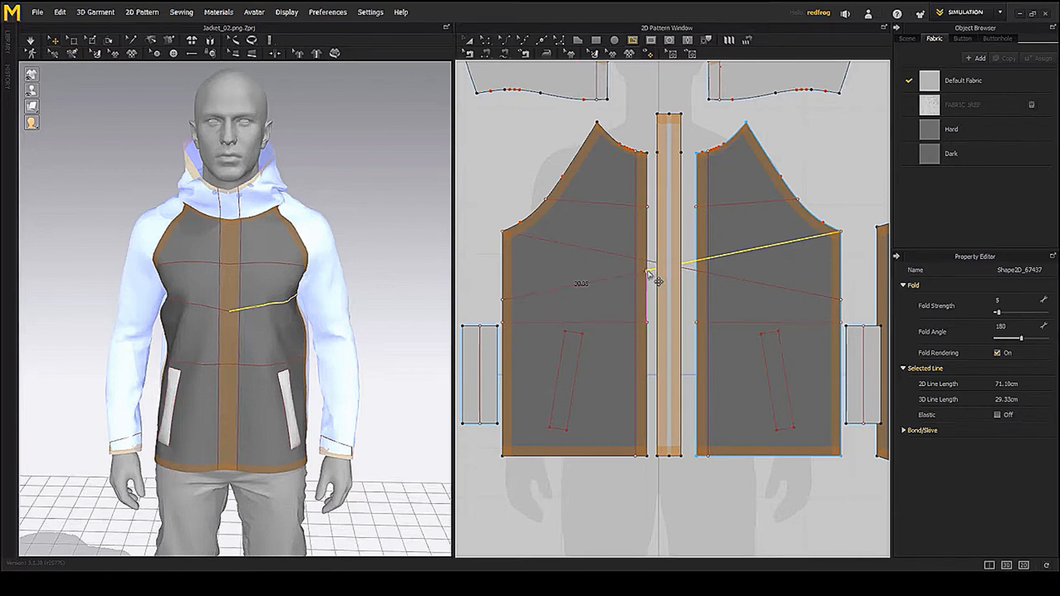
double_click(647, 271)
- Trace the diagonal on the wearer's left front panel with an internal line about 30 cm long, from centre front edge to underarm point
middle_drag(681, 285, 664, 261)
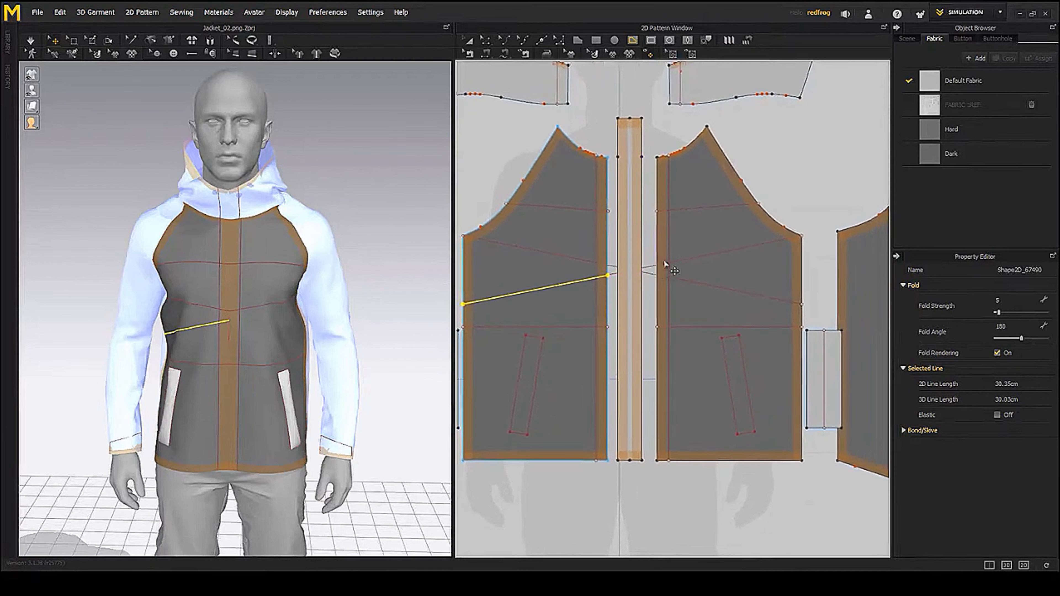
scroll(673, 264, up, 4)
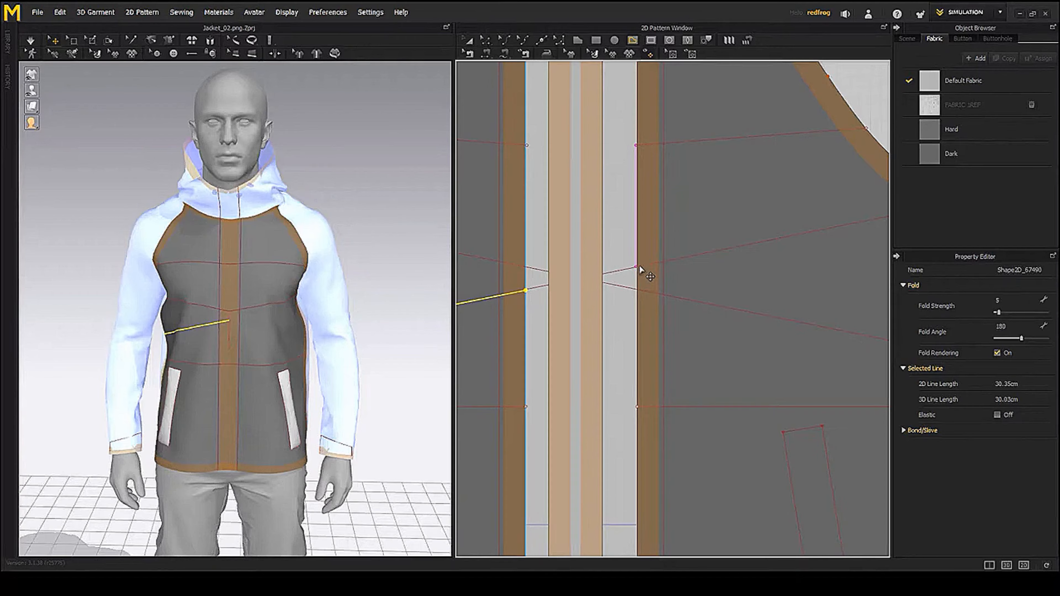
middle_drag(741, 265, 596, 284)
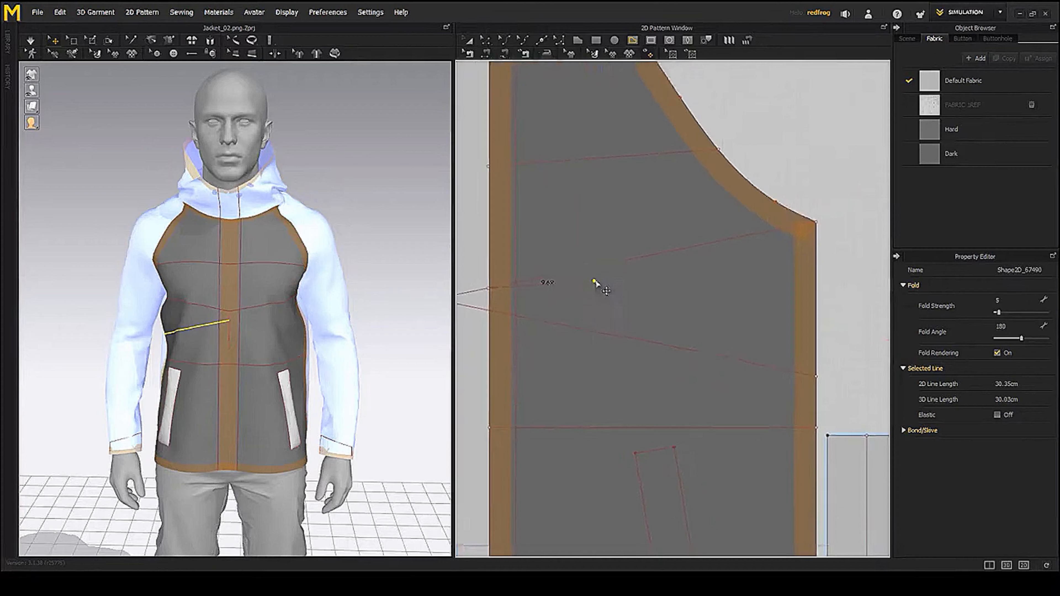
click(816, 223)
scroll(748, 254, down, 4)
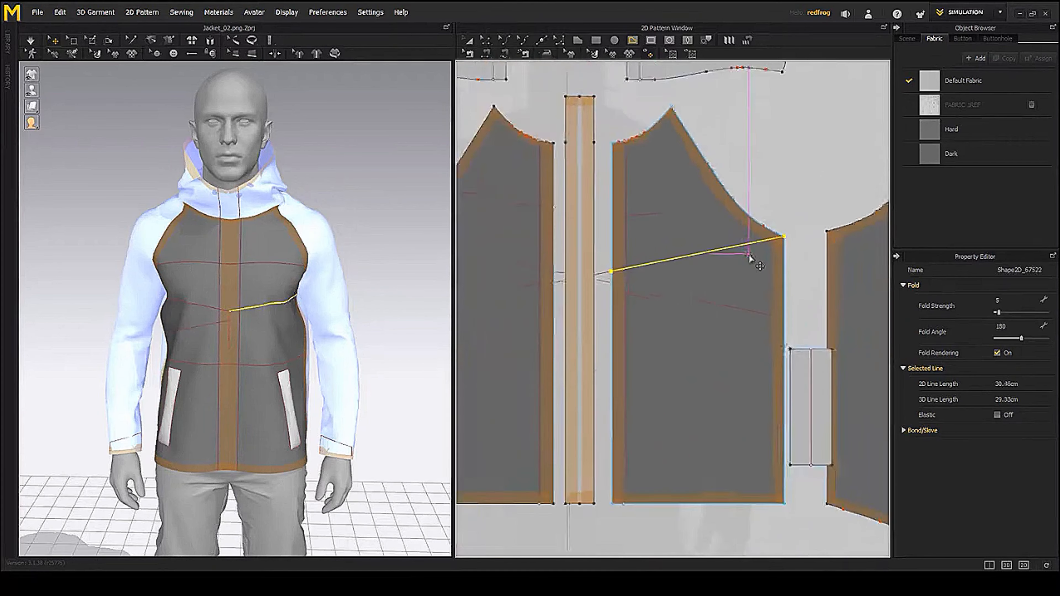
- Delete the two long crossing diagonal lines that span both front panels
key(z)
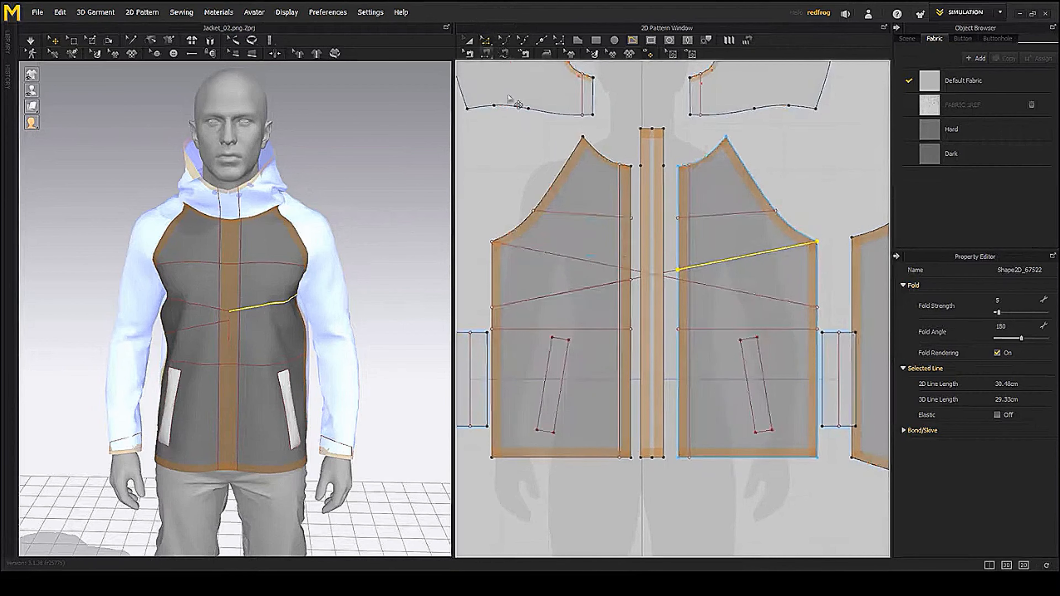
click(633, 271)
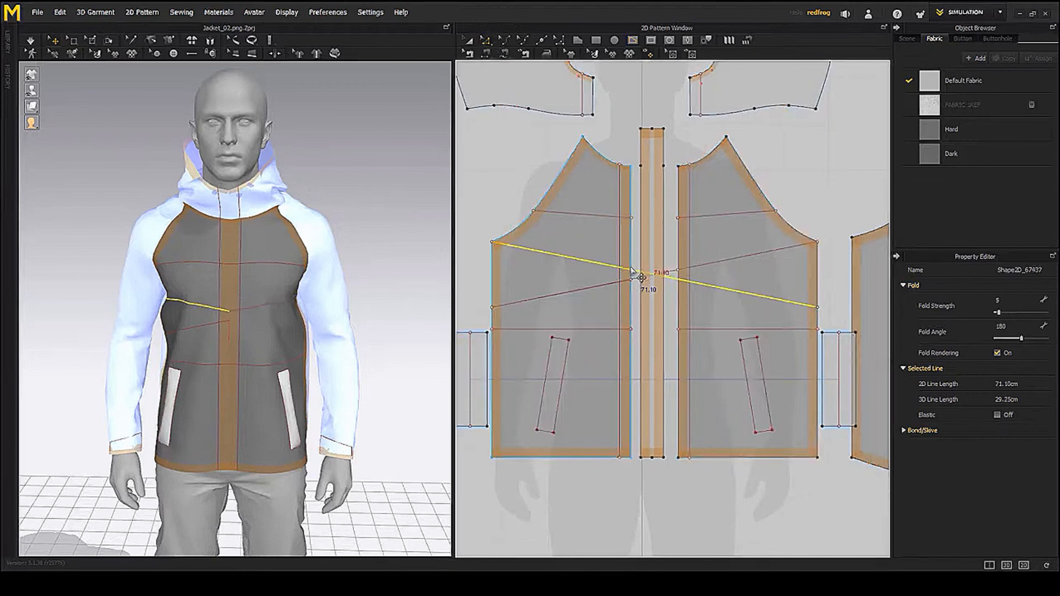
key(Delete)
click(670, 271)
key(Delete)
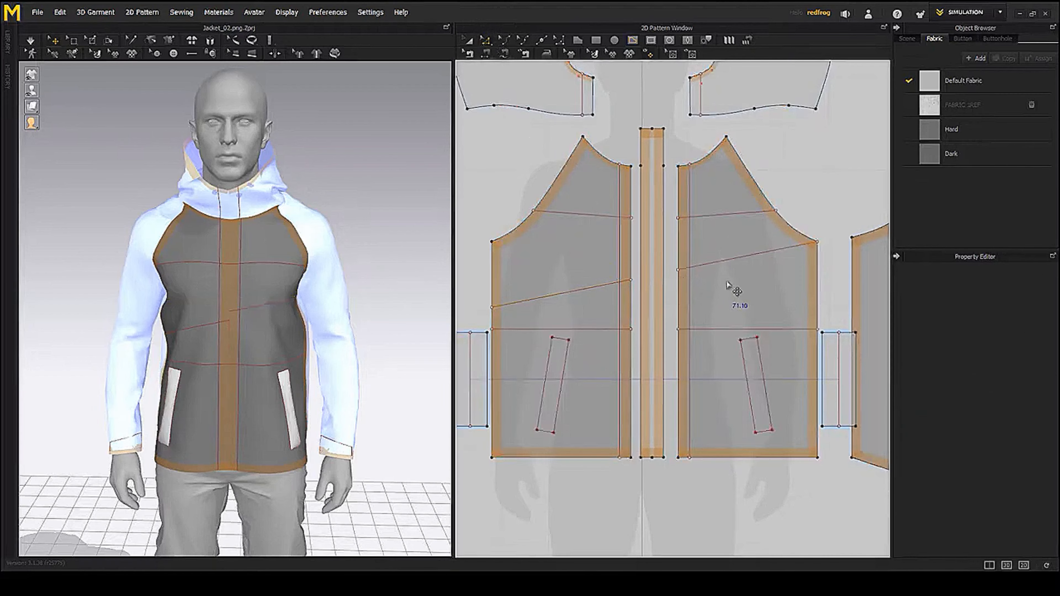
- Raise the centre front end of the slanted line on the wearer's right panel so it lines up with the opposite panel's line
scroll(315, 309, up, 5)
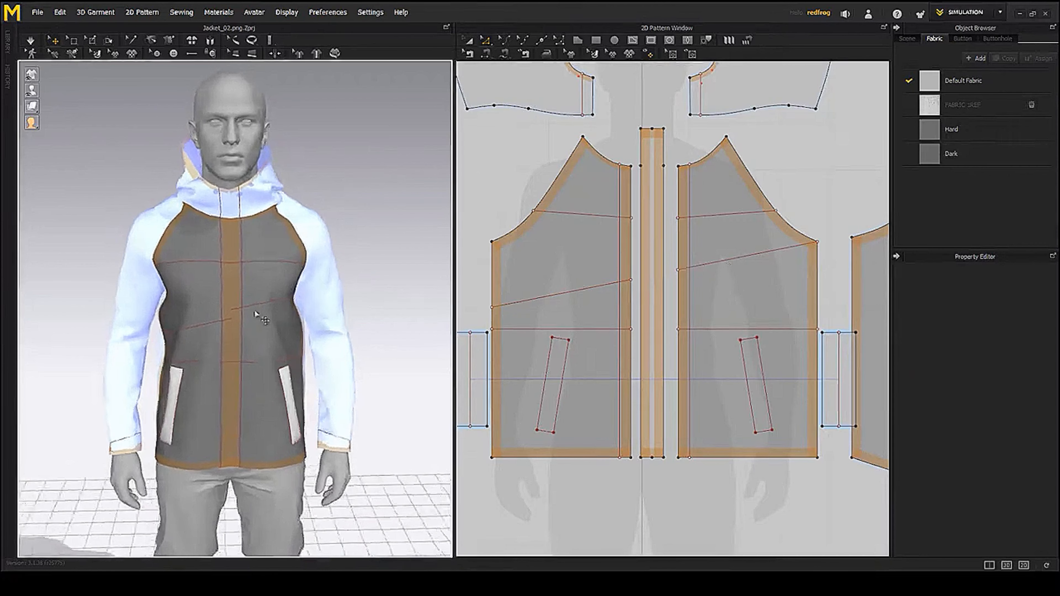
scroll(287, 308, up, 2)
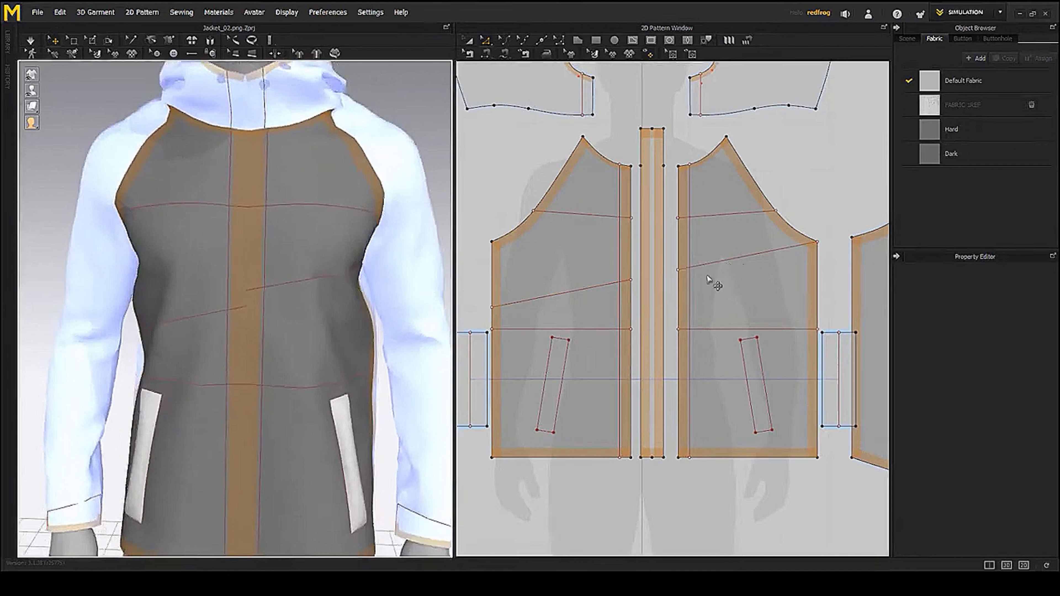
right_drag(298, 295, 301, 289)
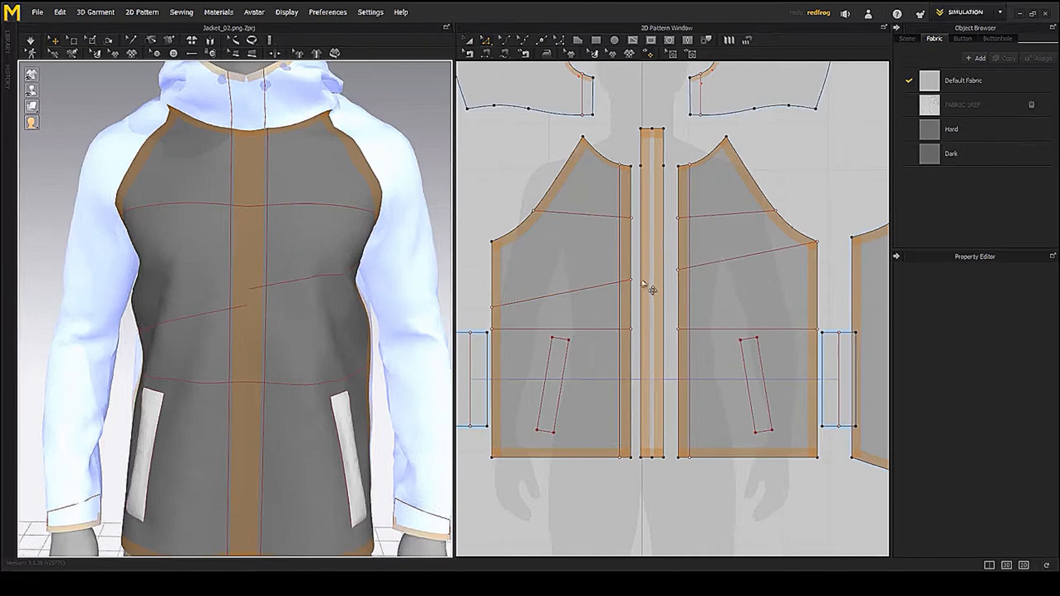
drag(632, 279, 632, 271)
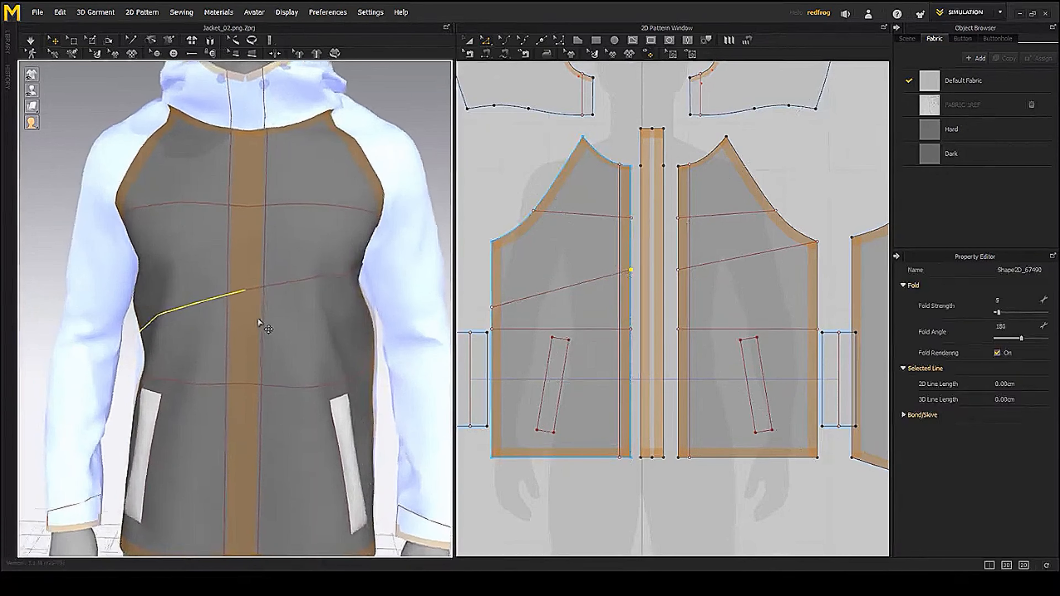
scroll(268, 323, down, 5)
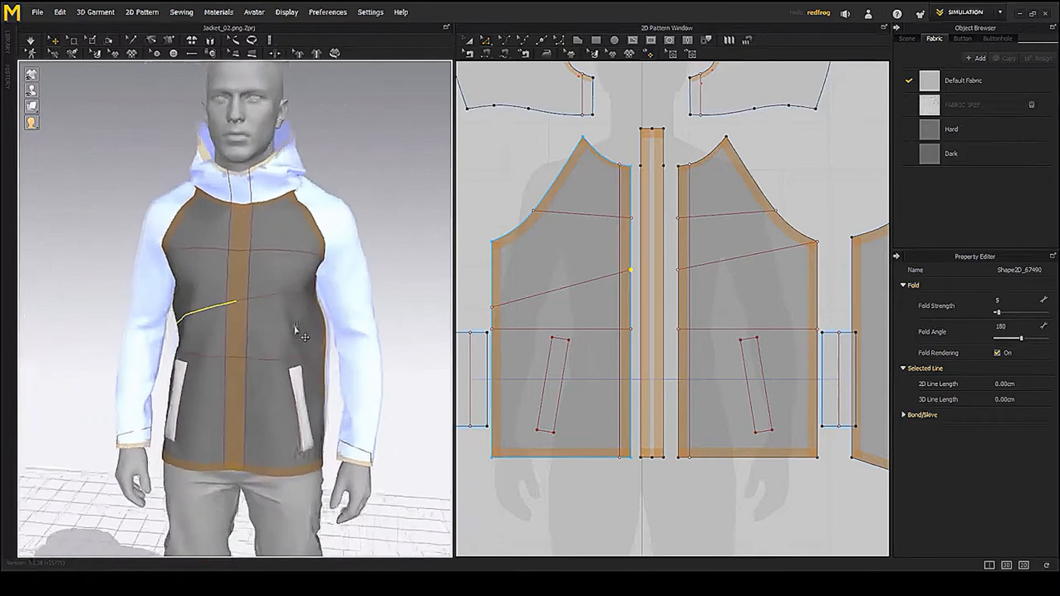
scroll(303, 330, down, 3)
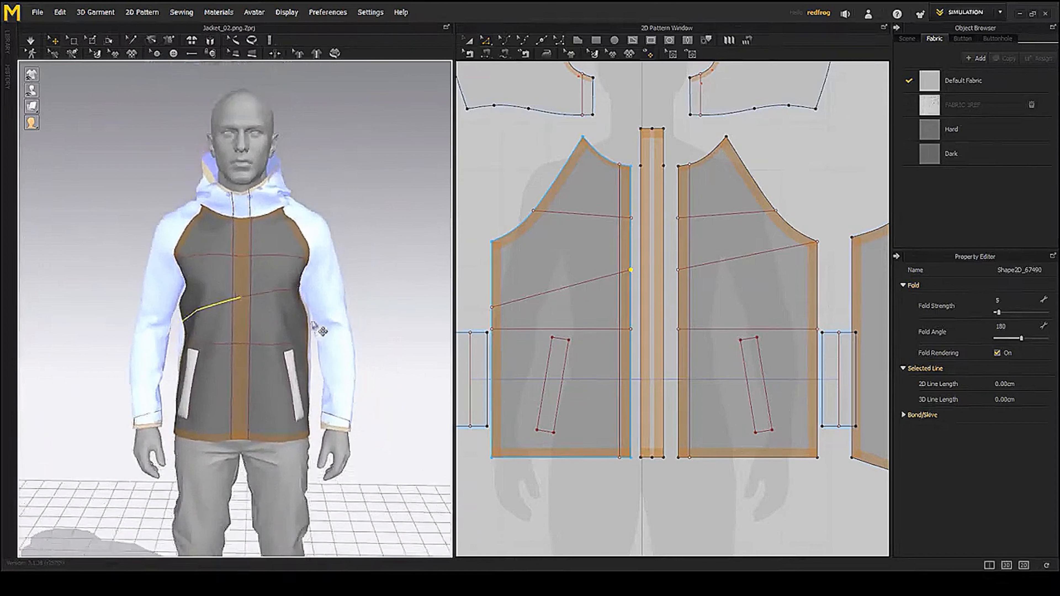
- Cut and sew both front panels along their chest, diagonal and horizontal waist lines, and simulate the garment
click(614, 330)
shift+click(717, 329)
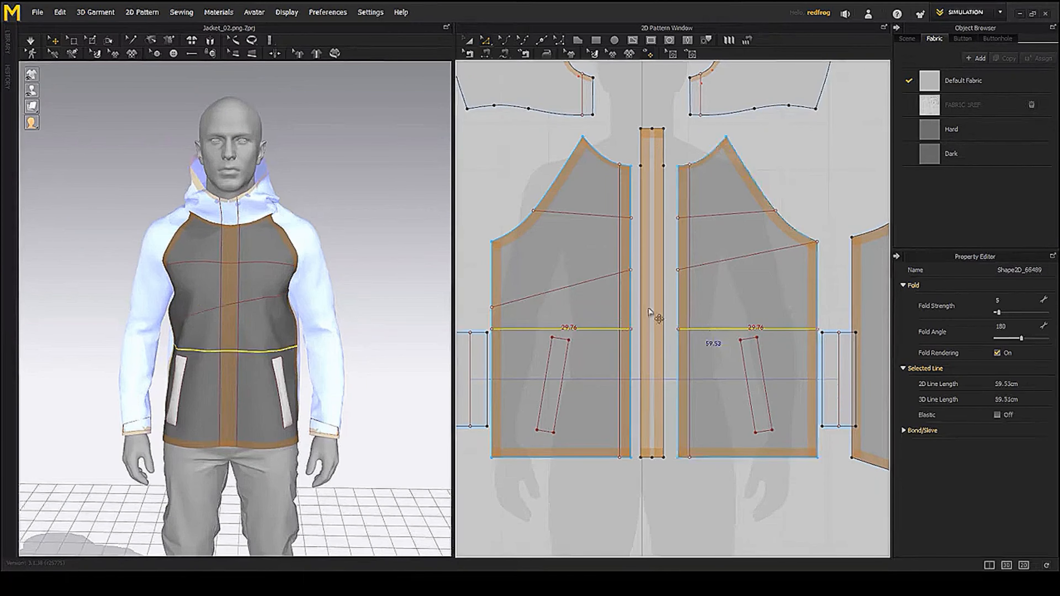
shift+click(597, 280)
shift+click(710, 266)
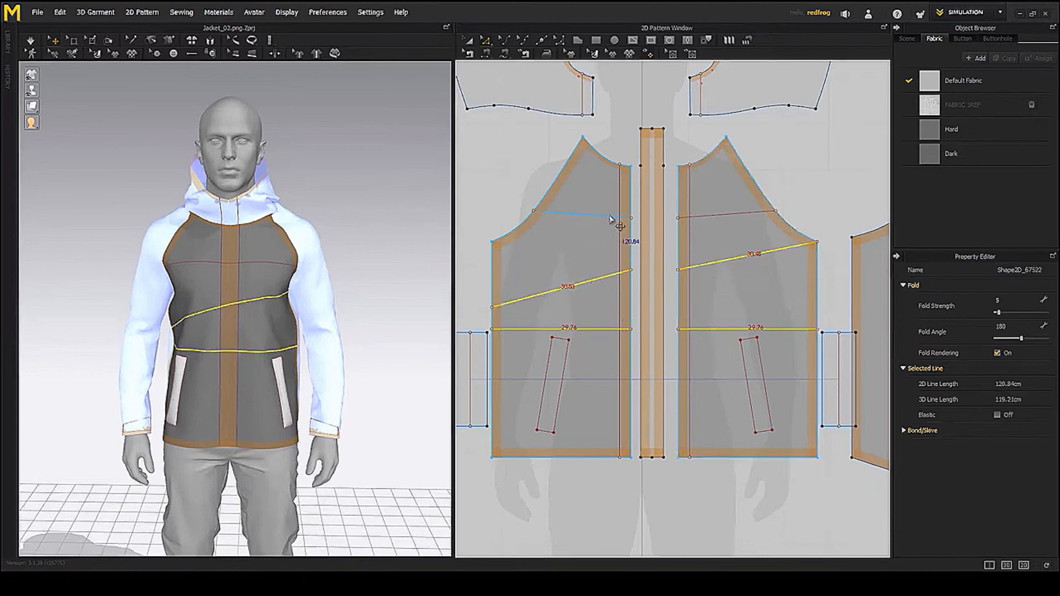
shift+click(614, 215)
shift+click(724, 214)
right_click(723, 214)
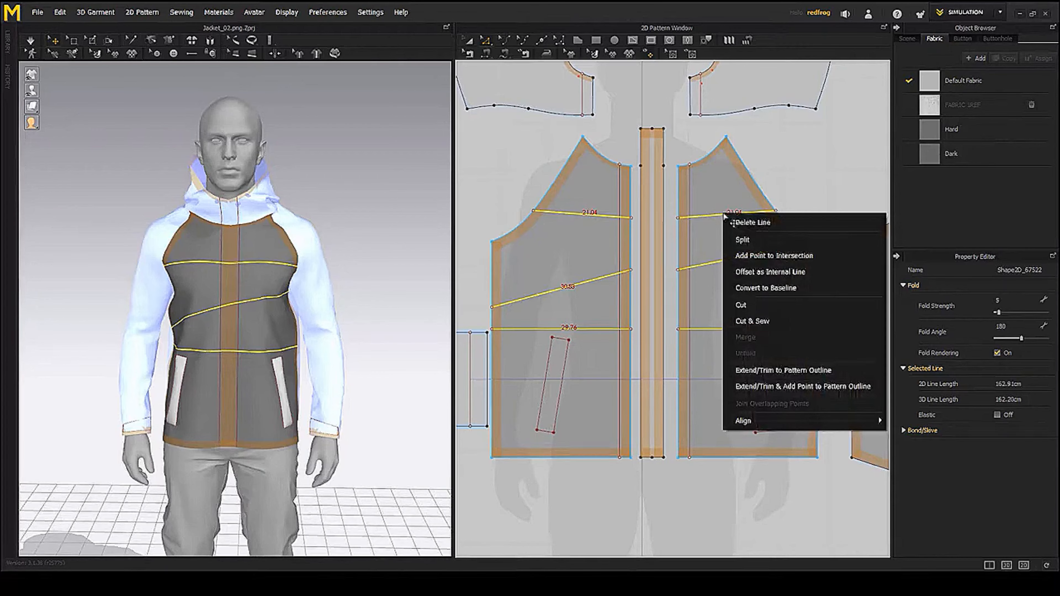
click(757, 325)
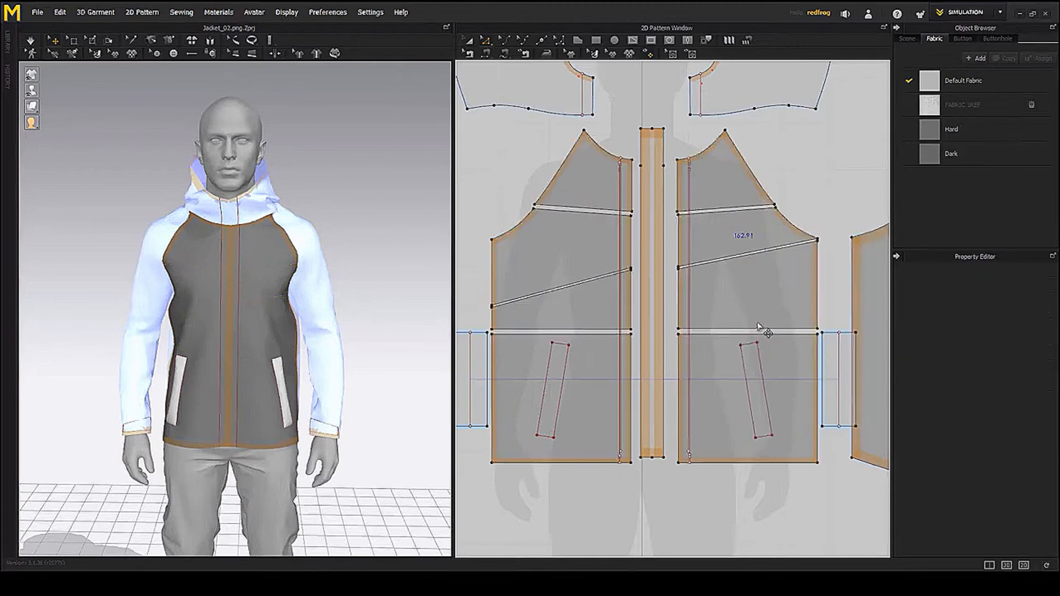
mouse_move(340, 330)
right_down()
mouse_move(321, 329)
mouse_move(385, 328)
mouse_move(343, 332)
right_up()
key(space)
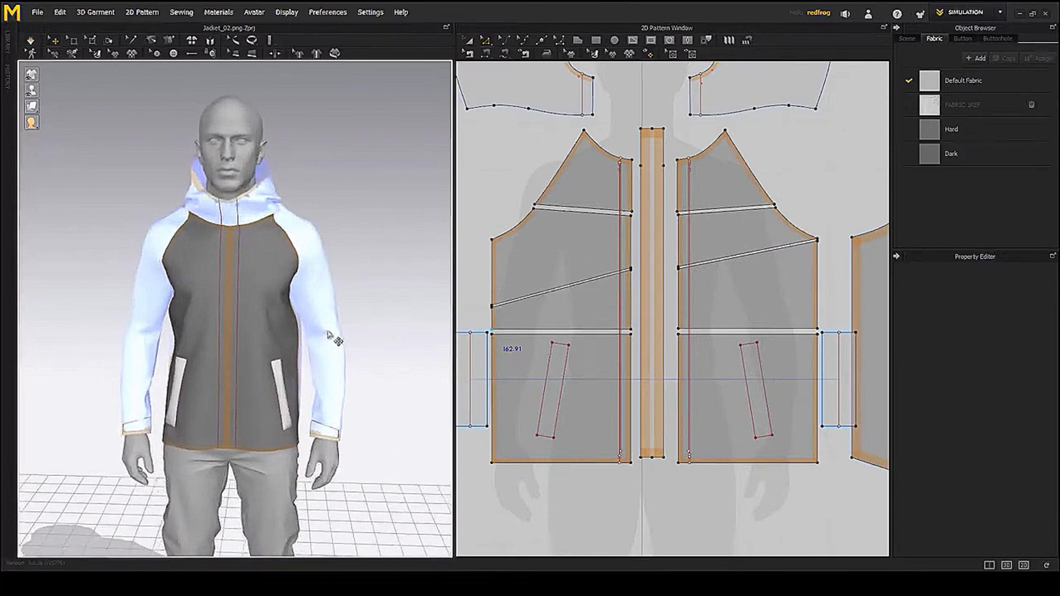
- Unfreeze both sleeves
scroll(699, 319, down, 2)
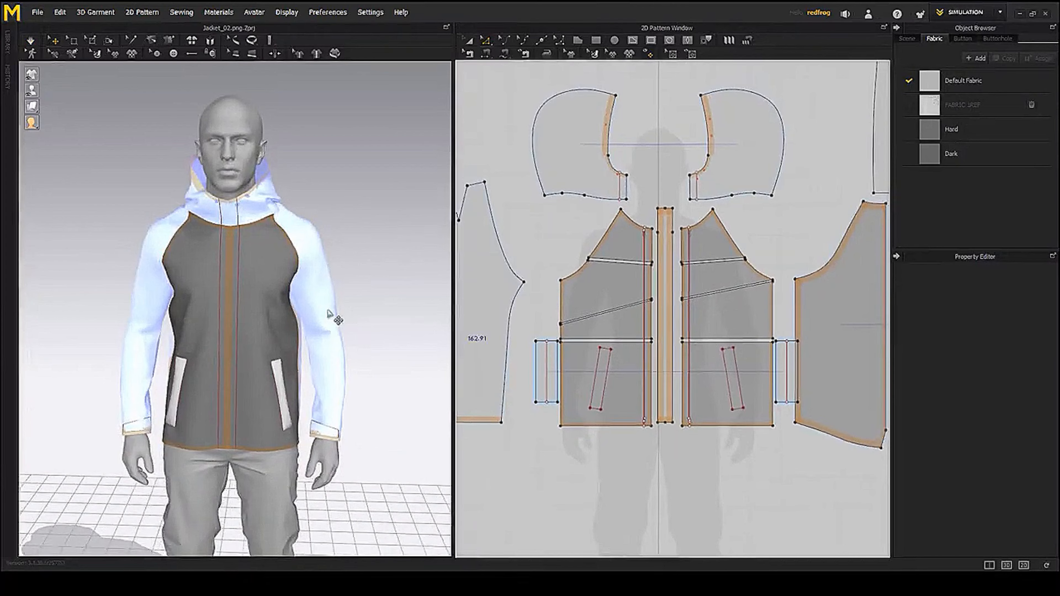
click(317, 308)
shift+click(151, 291)
right_click(152, 292)
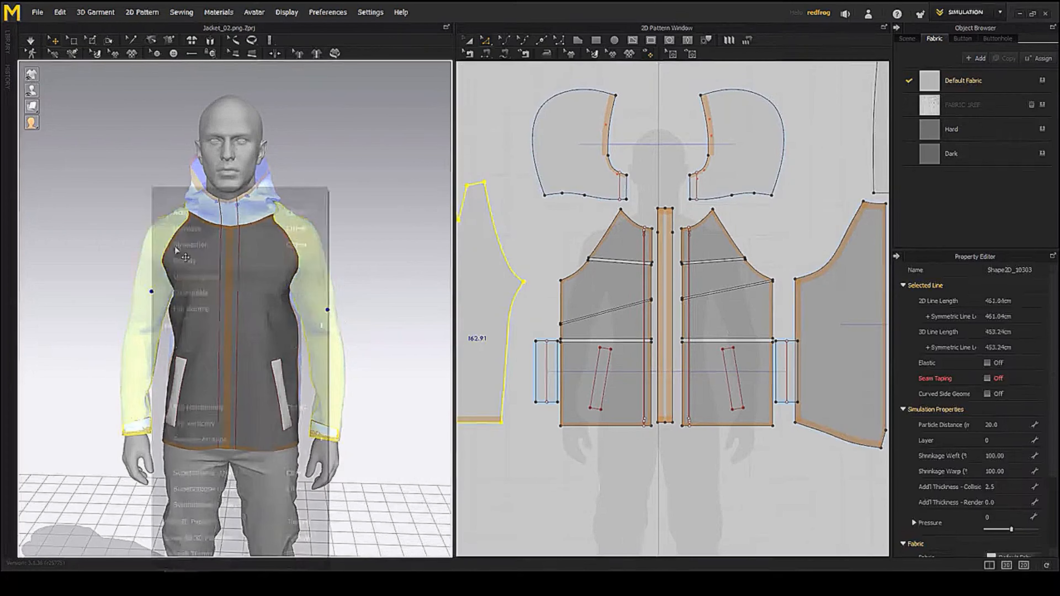
click(193, 215)
scroll(233, 263, down, 2)
right_drag(234, 264, 283, 334)
click(277, 329)
right_drag(288, 397, 285, 386)
- Assign Default Fabric to the four front pieces between the chest line and the horizontal waist line
scroll(701, 300, down, 3)
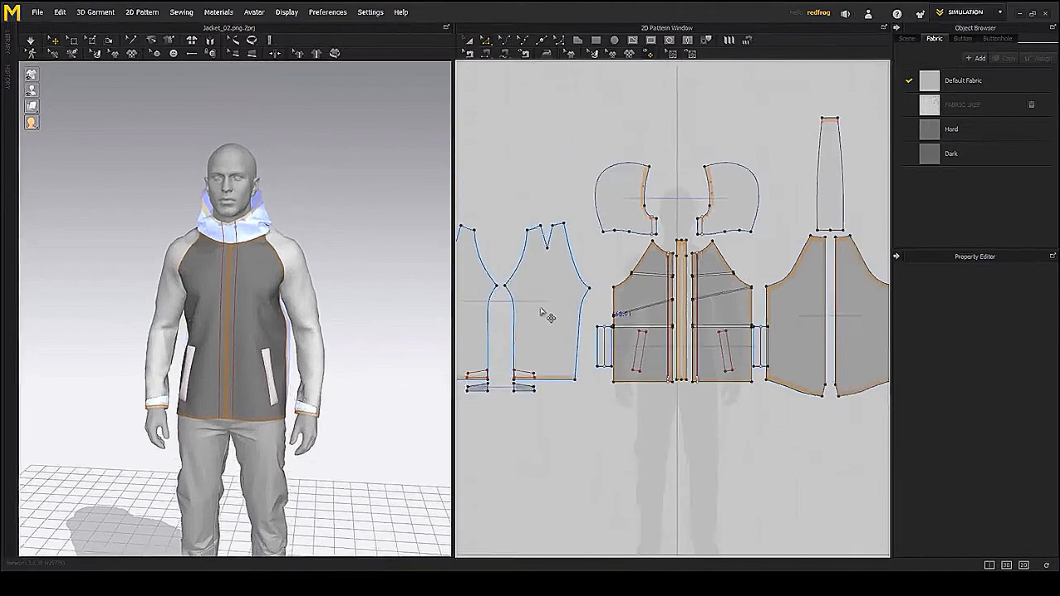
scroll(684, 306, down, 2)
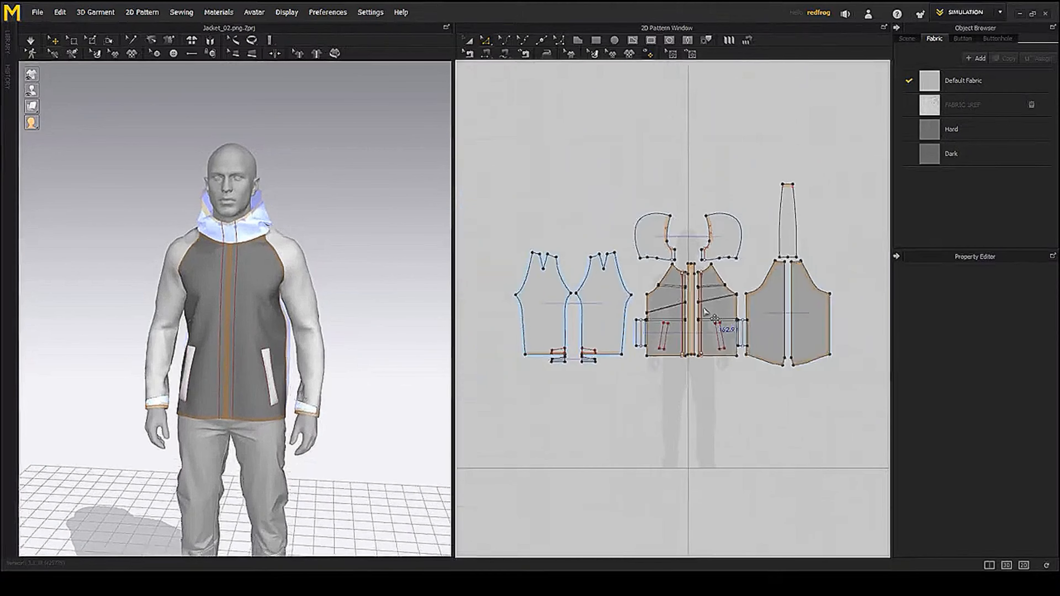
click(467, 42)
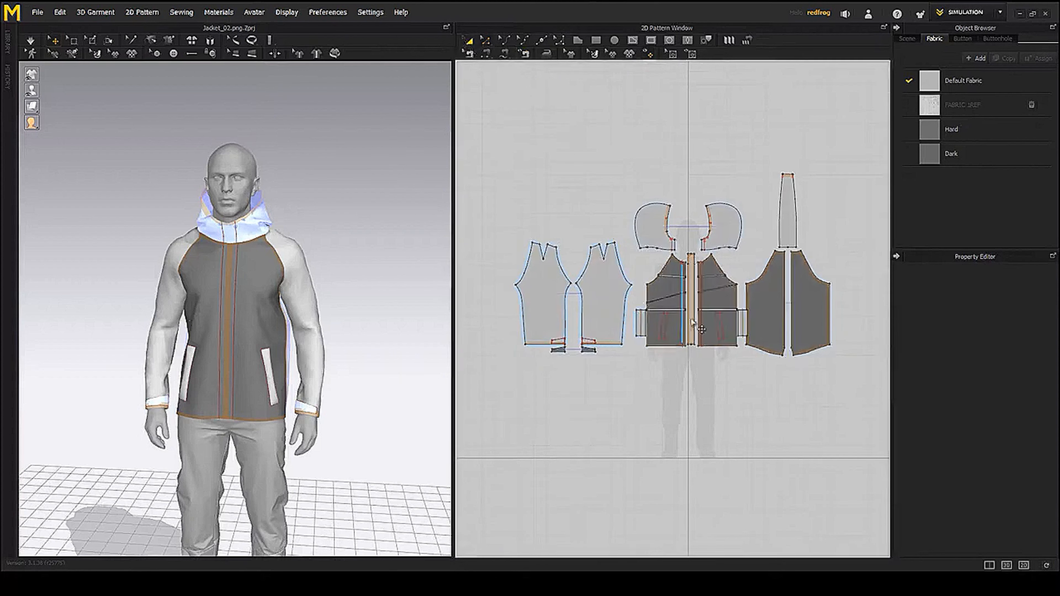
click(669, 291)
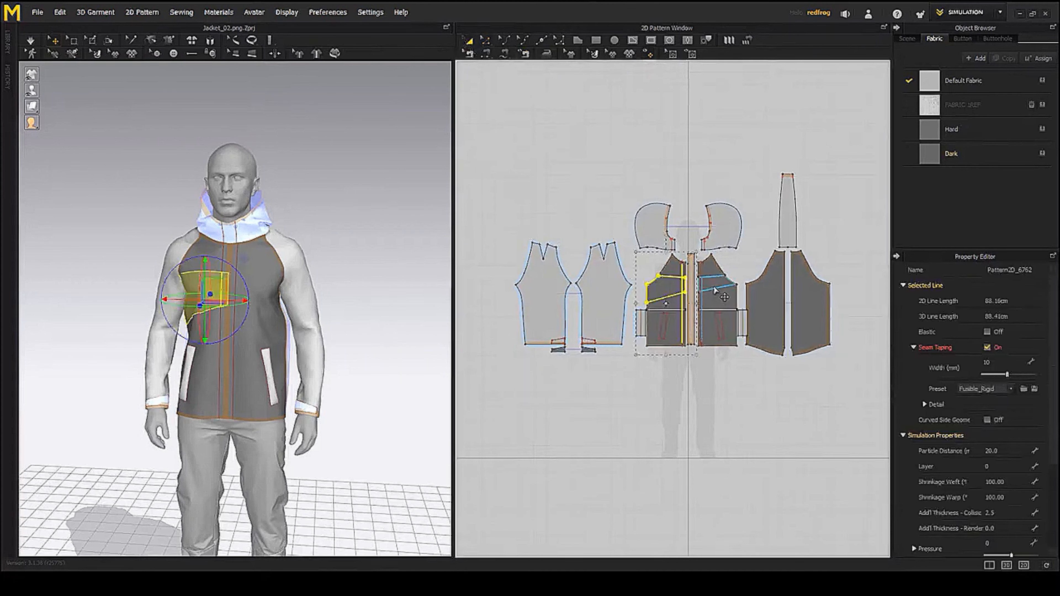
shift+click(714, 288)
shift+click(674, 303)
shift+click(717, 301)
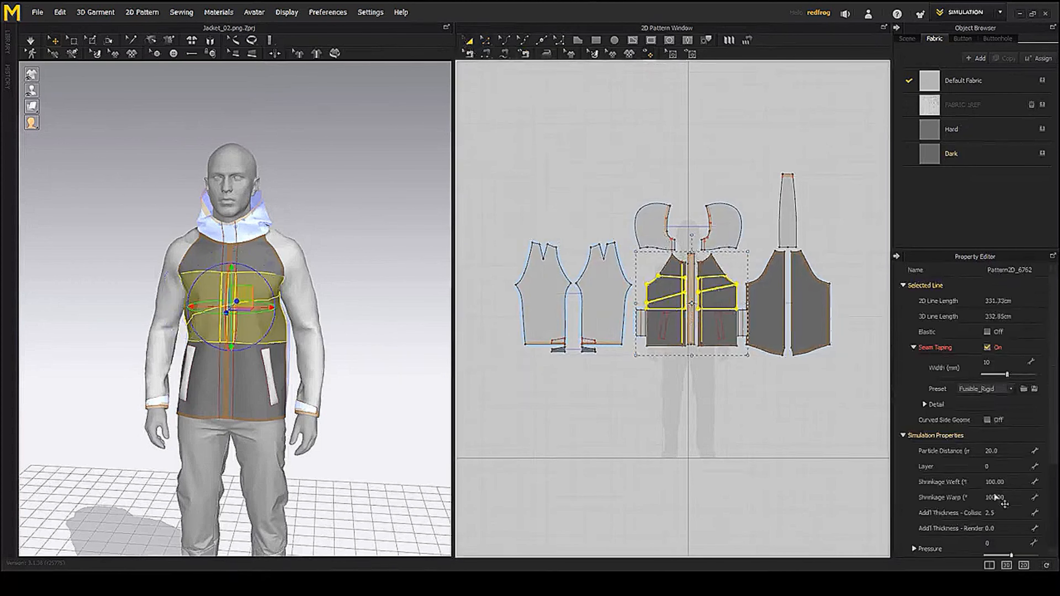
scroll(1021, 467, down, 3)
click(1035, 485)
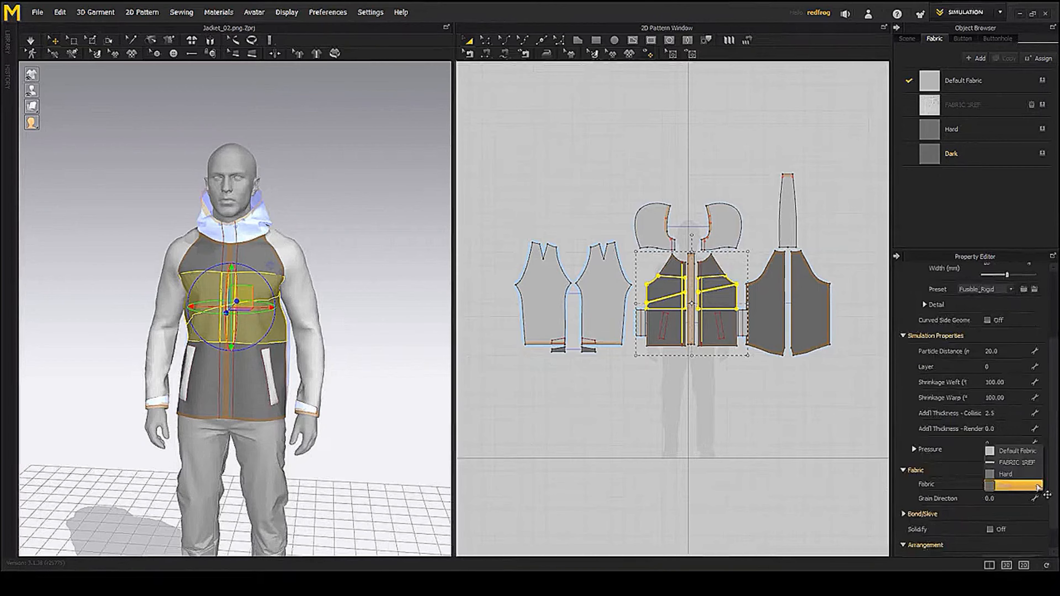
click(1011, 451)
right_drag(339, 350, 339, 346)
- Assign the Dark fabric to both sleeve patterns
click(588, 289)
shift+click(556, 295)
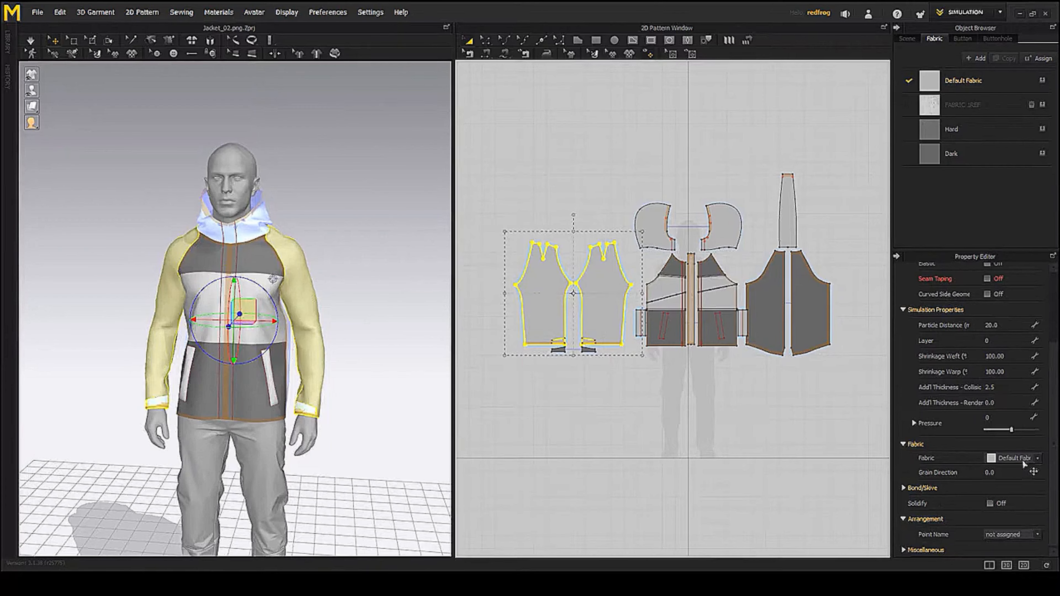
click(1031, 458)
click(1014, 493)
key(2)
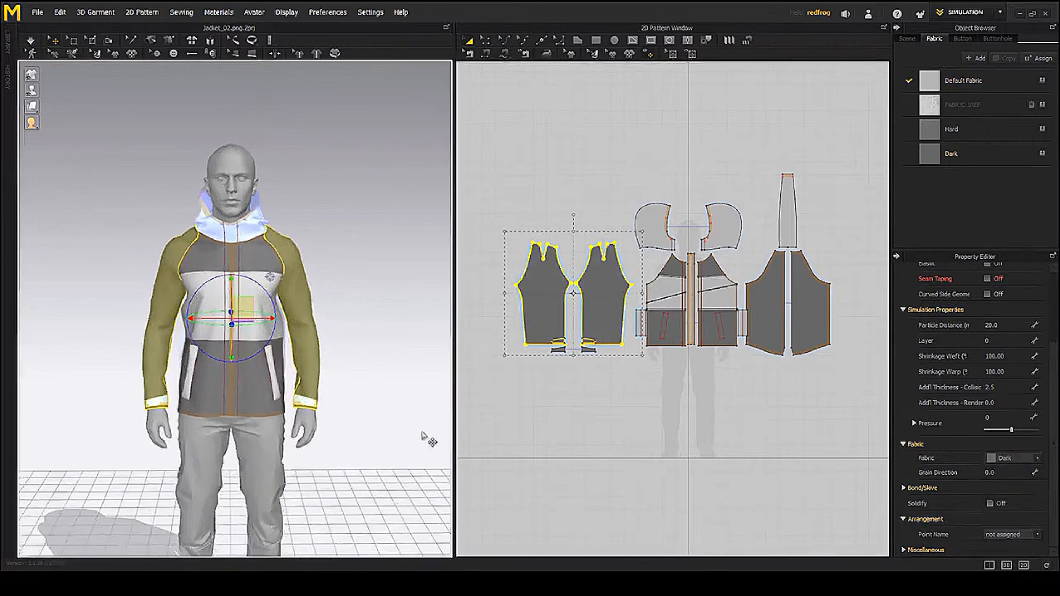
- Assign Default Fabric to the two uppermost front pieces above the chest line
click(406, 310)
click(268, 326)
click(249, 256)
shift+click(209, 256)
click(1014, 484)
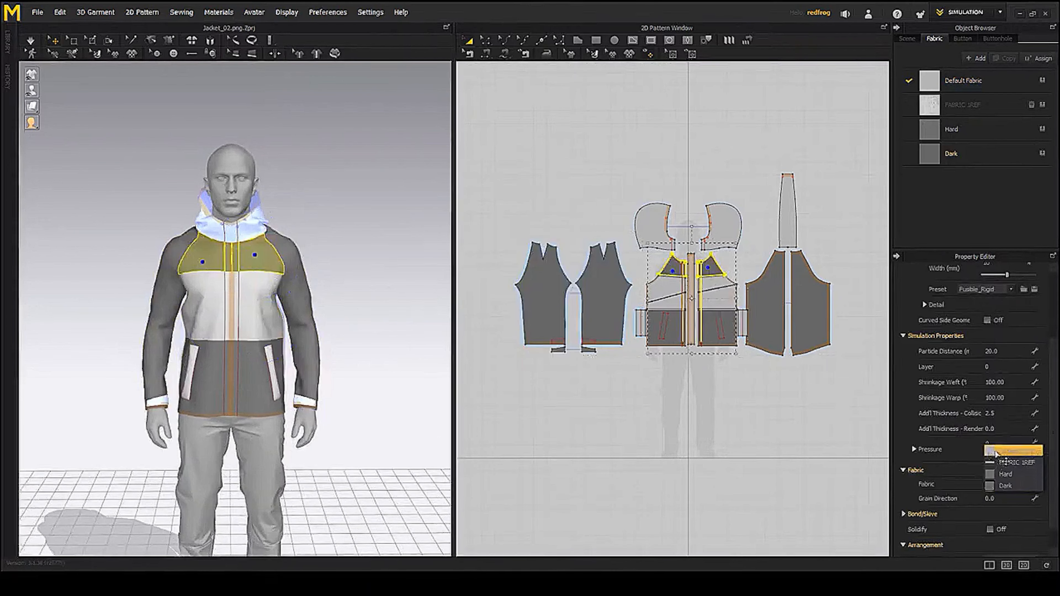
click(1015, 448)
- Assign the Dark fabric to the two front pieces between the diagonal and the horizontal waist line
click(211, 317)
shift+click(274, 333)
click(1018, 484)
click(1005, 520)
click(328, 447)
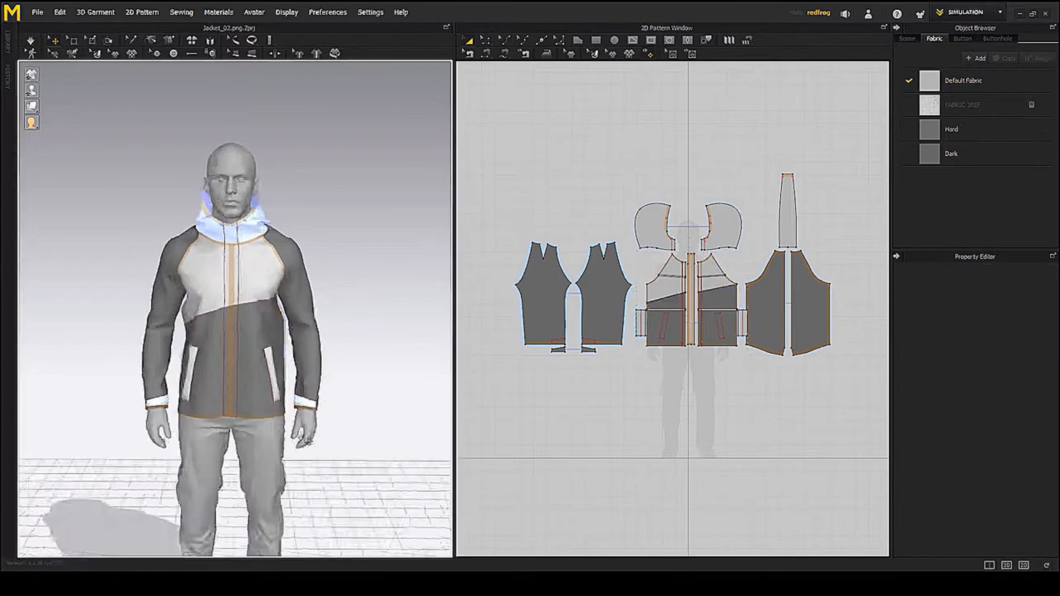
- Inspect the colour blocking on the jacket's front and the two lower front pieces
click(259, 400)
scroll(232, 371, up, 2)
middle_drag(231, 371, 229, 386)
scroll(229, 386, up, 1)
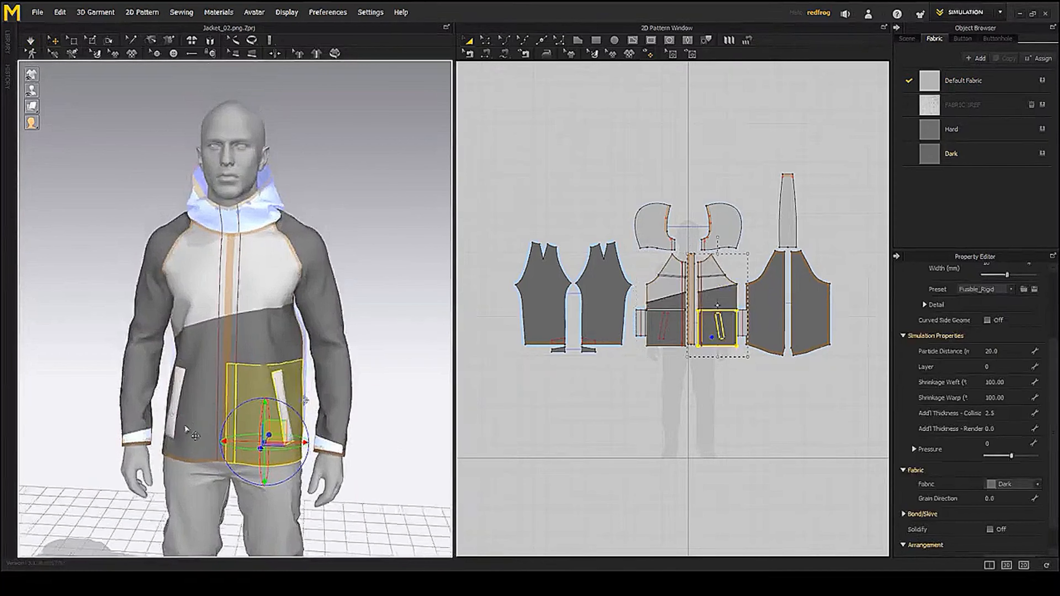
shift+click(193, 411)
mouse_move(292, 422)
right_down()
mouse_move(284, 426)
mouse_move(304, 407)
right_up()
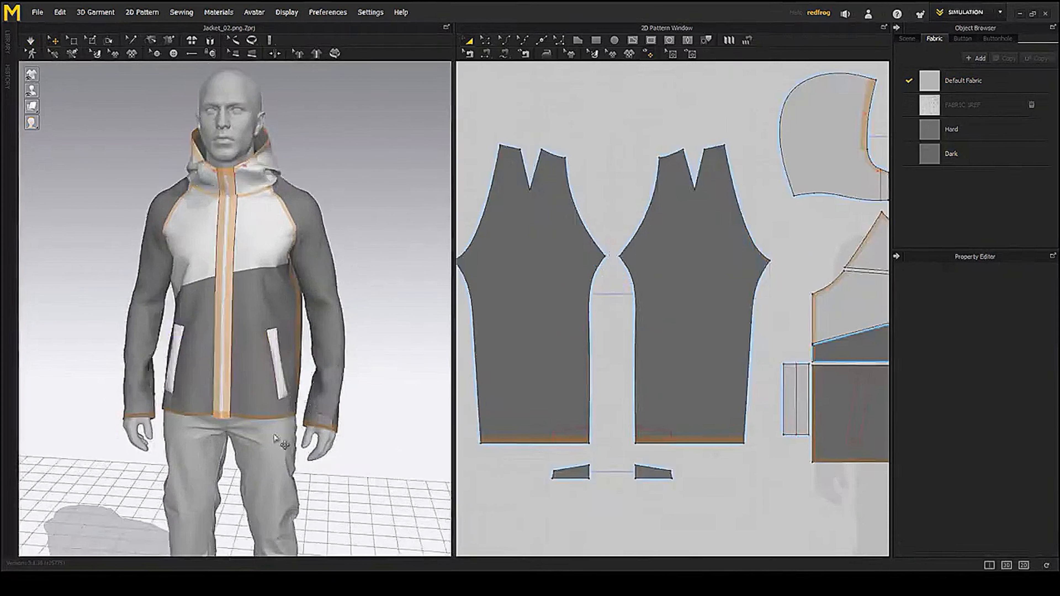
right_drag(291, 438, 317, 463)
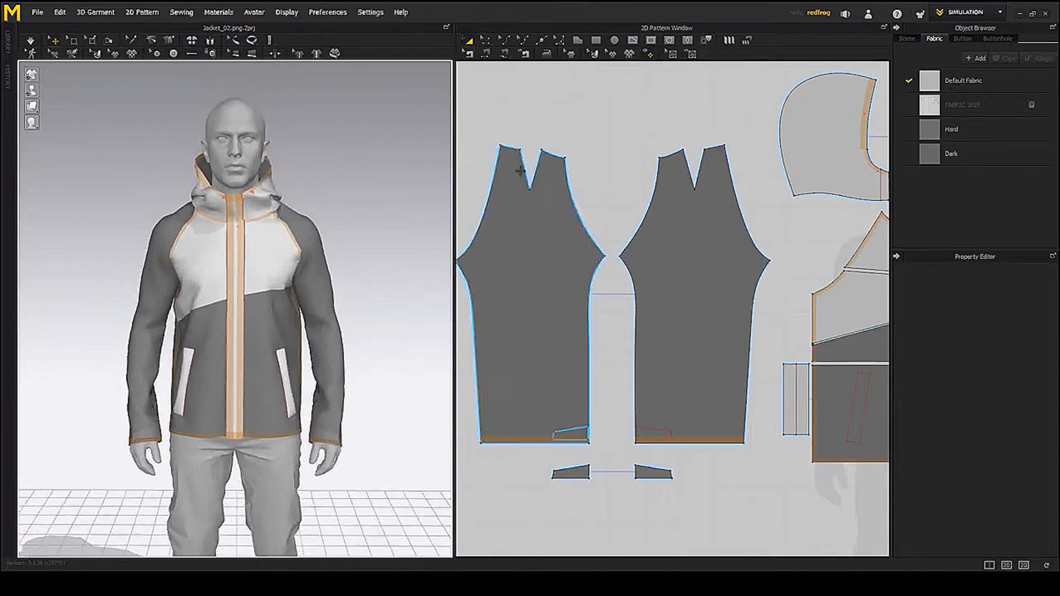
- Offset the sleeve's two underarm seam edges and hem as one extended internal line at 0.50 cm
click(485, 41)
click(469, 41)
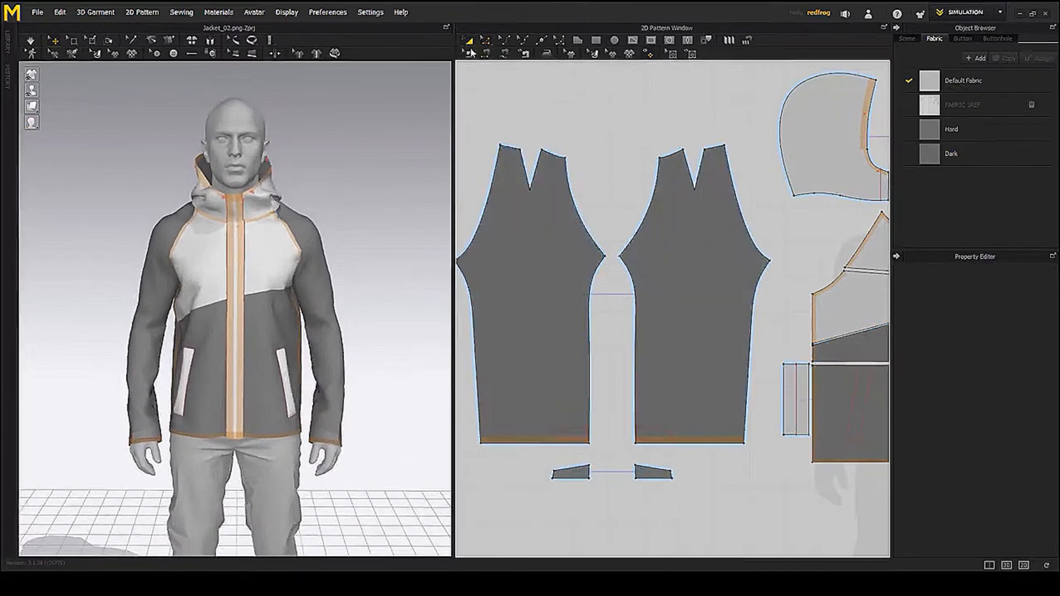
middle_drag(560, 288, 590, 293)
scroll(589, 293, down, 2)
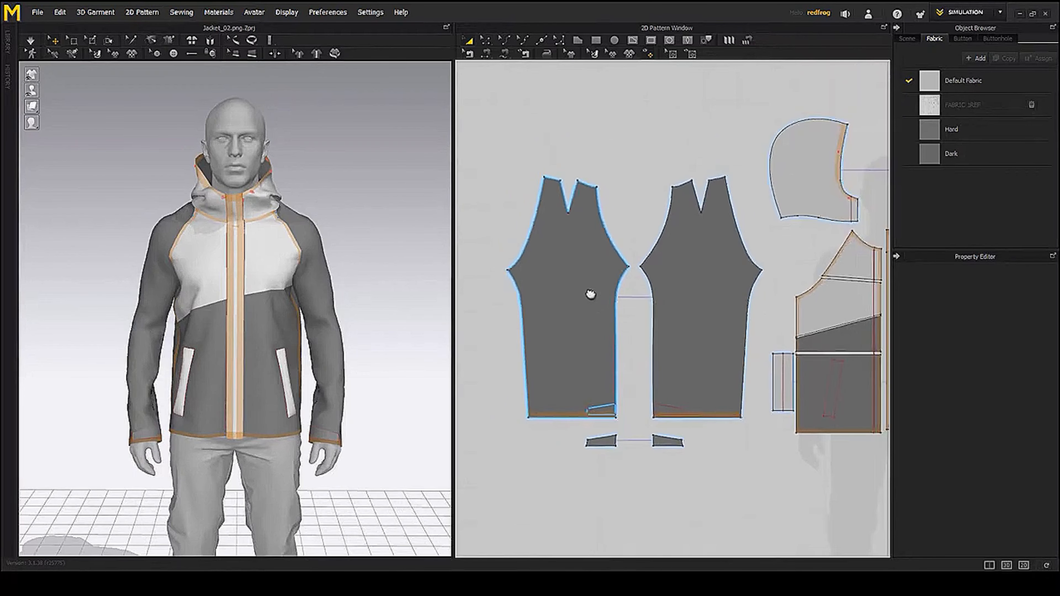
click(485, 41)
click(523, 334)
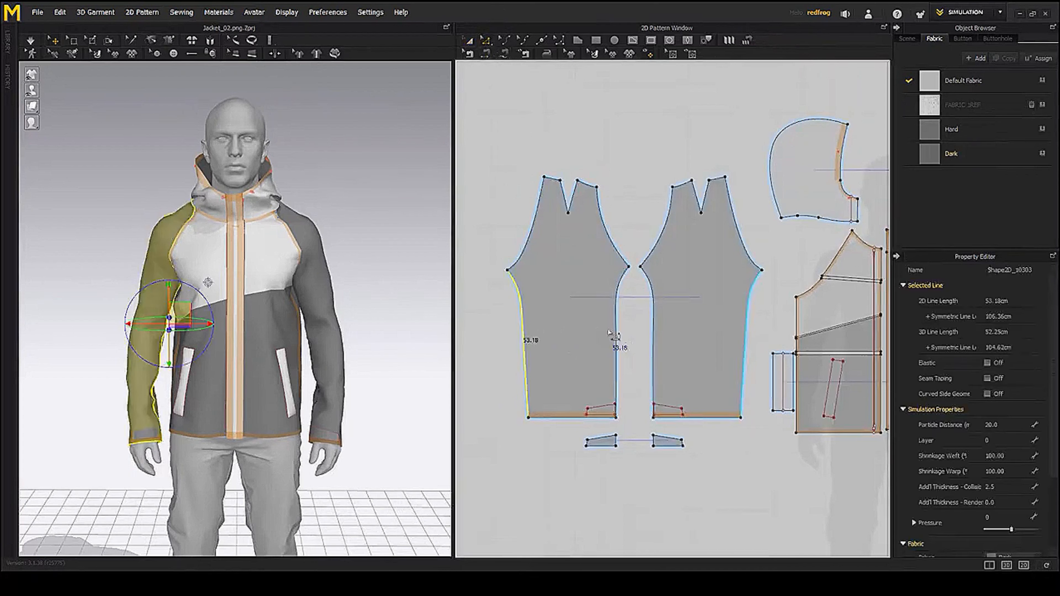
shift+click(617, 336)
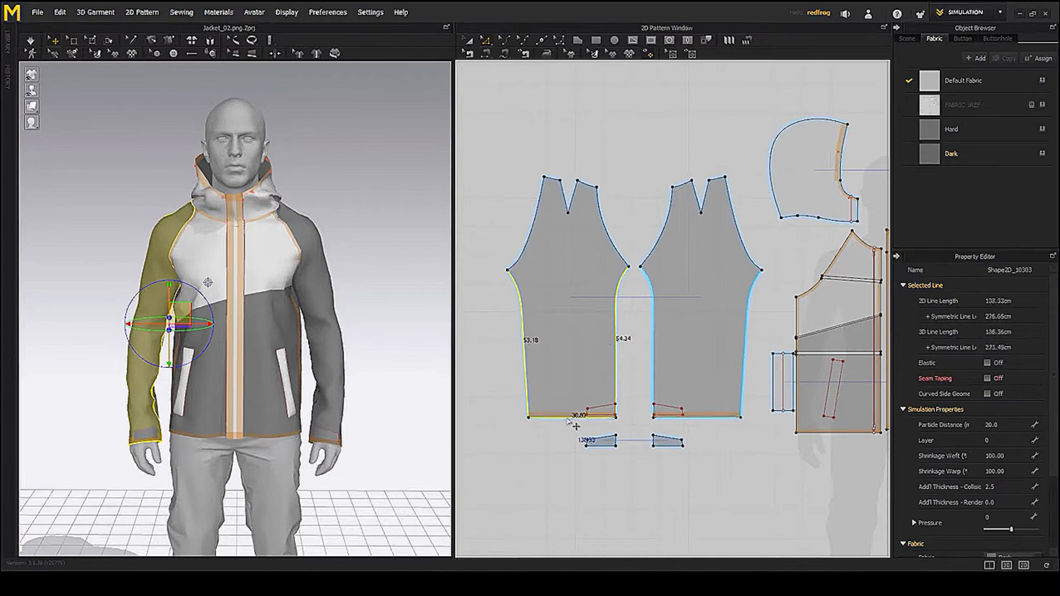
right_click(567, 420)
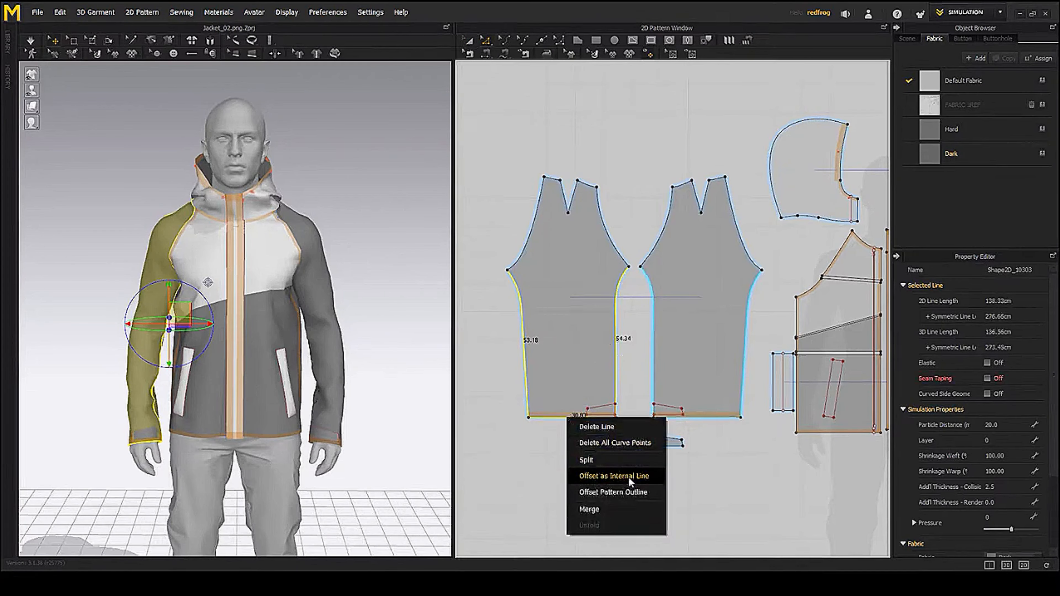
click(614, 476)
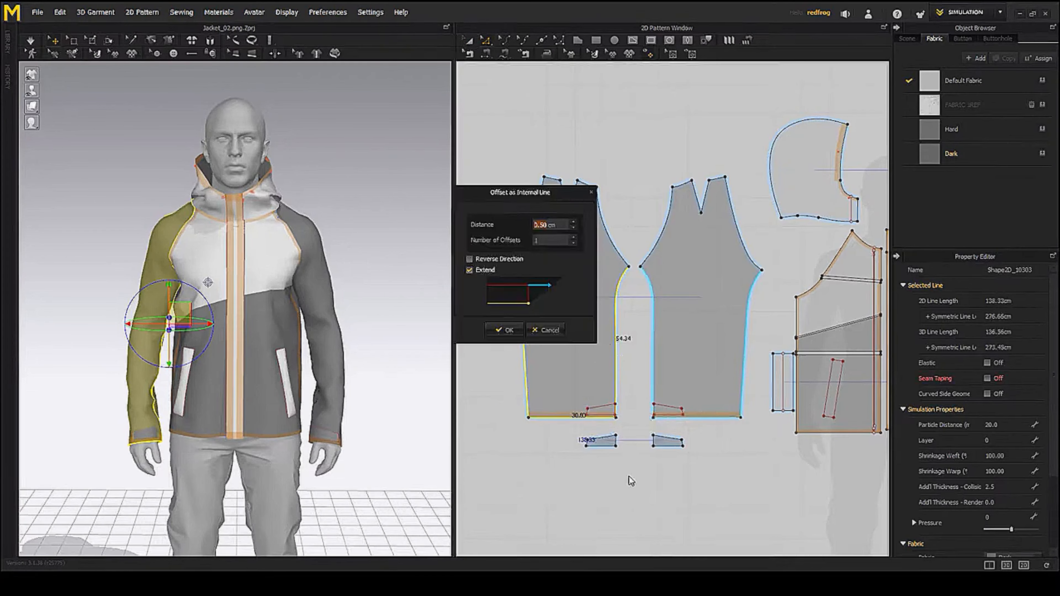
click(505, 330)
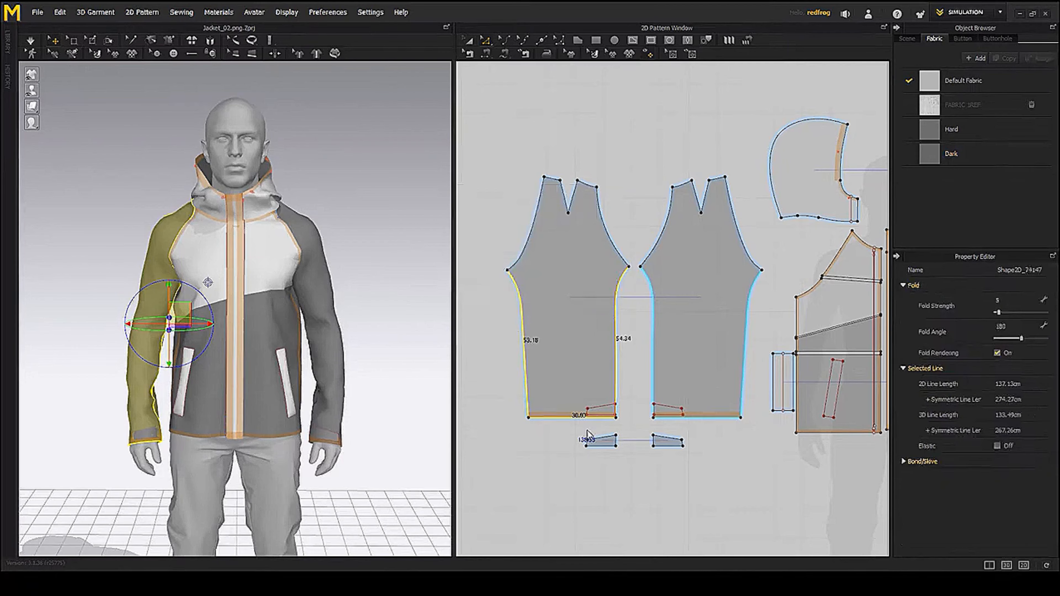
- Examine the offset internal line along the sleeve's hem and side edges in the 2D pattern and on the garment
scroll(587, 429, up, 8)
scroll(586, 393, down, 2)
middle_drag(687, 363, 873, 438)
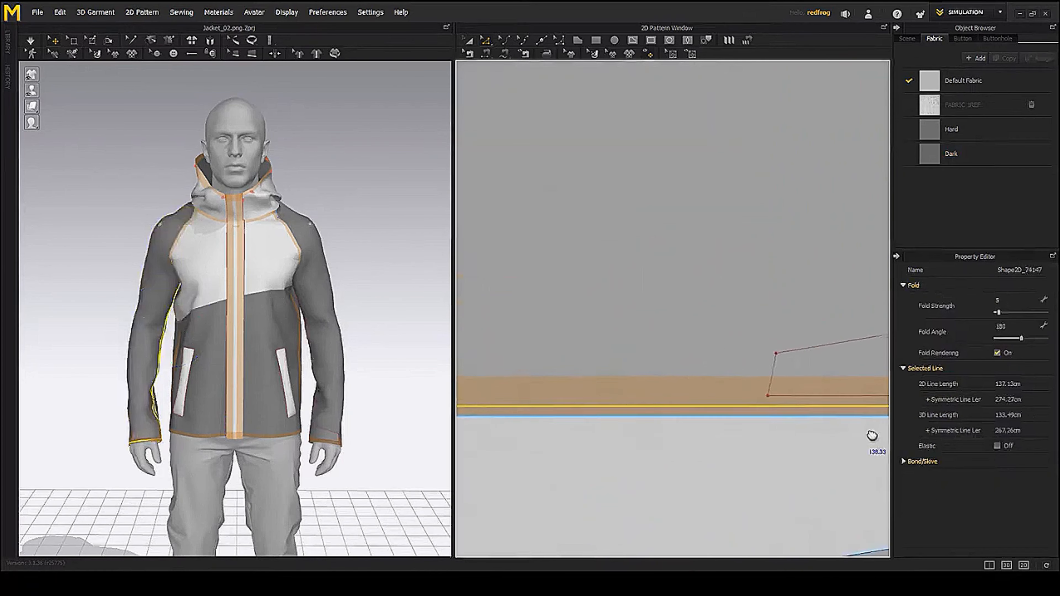
scroll(563, 406, down, 3)
middle_drag(557, 402, 658, 404)
right_drag(204, 405, 292, 362)
scroll(128, 353, up, 2)
scroll(284, 422, up, 3)
click(237, 401)
scroll(238, 401, down, 1)
middle_drag(292, 362, 300, 409)
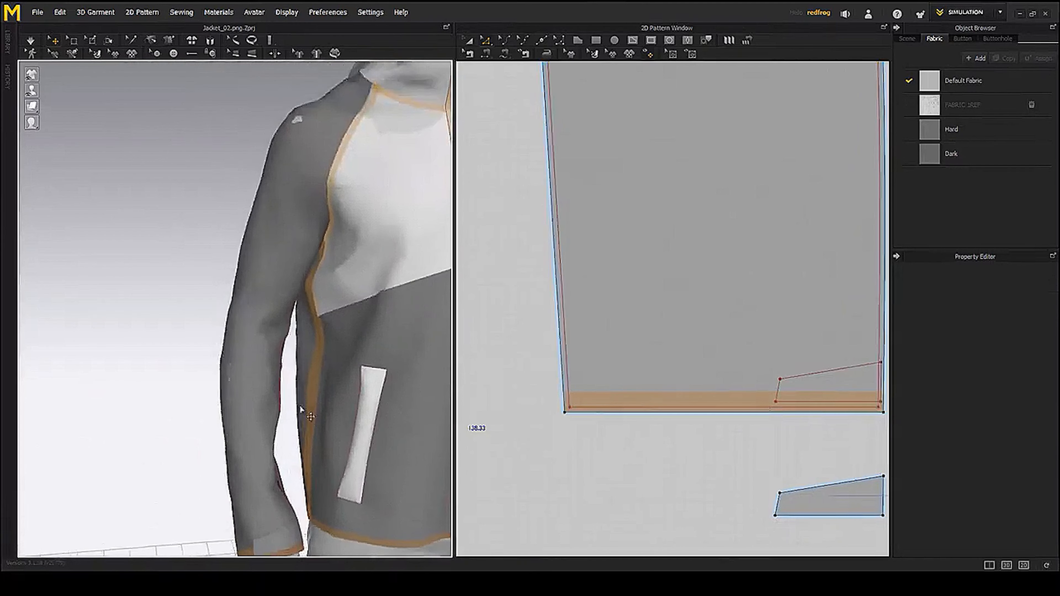
scroll(343, 320, down, 2)
right_drag(343, 321, 298, 339)
scroll(298, 340, up, 2)
scroll(724, 291, down, 5)
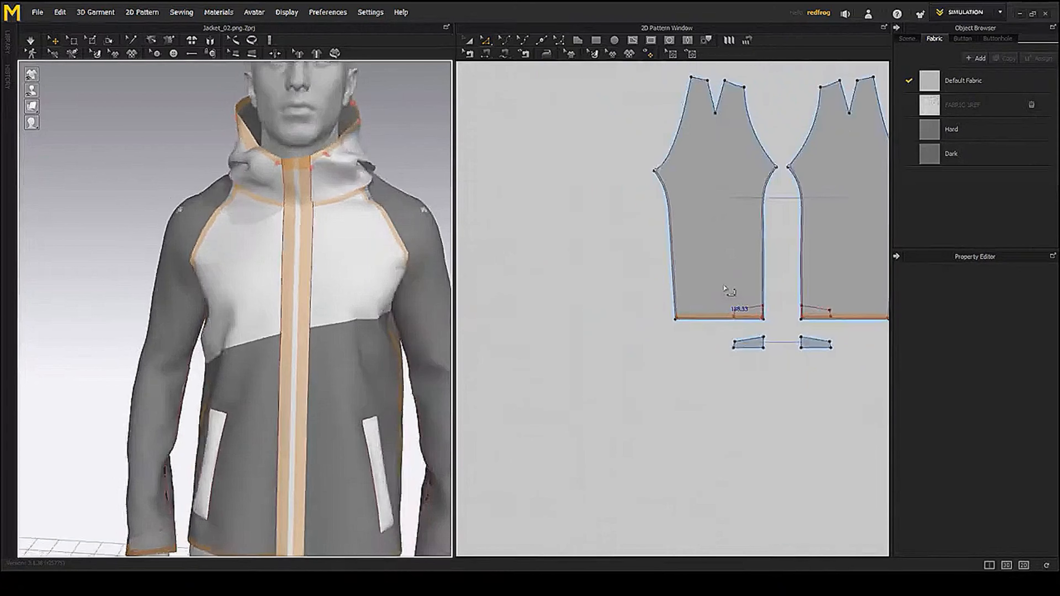
- Offset the outlines of all eight left and right front pieces as internal lines at 0.50 cm
middle_drag(733, 301, 575, 360)
middle_drag(653, 339, 471, 298)
scroll(631, 269, up, 2)
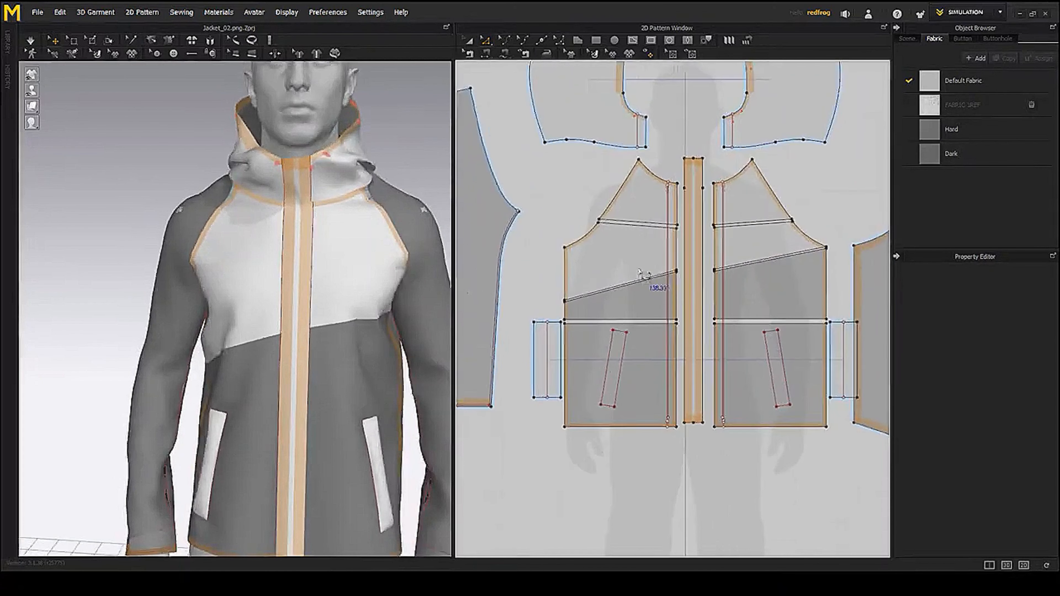
middle_drag(629, 269, 552, 233)
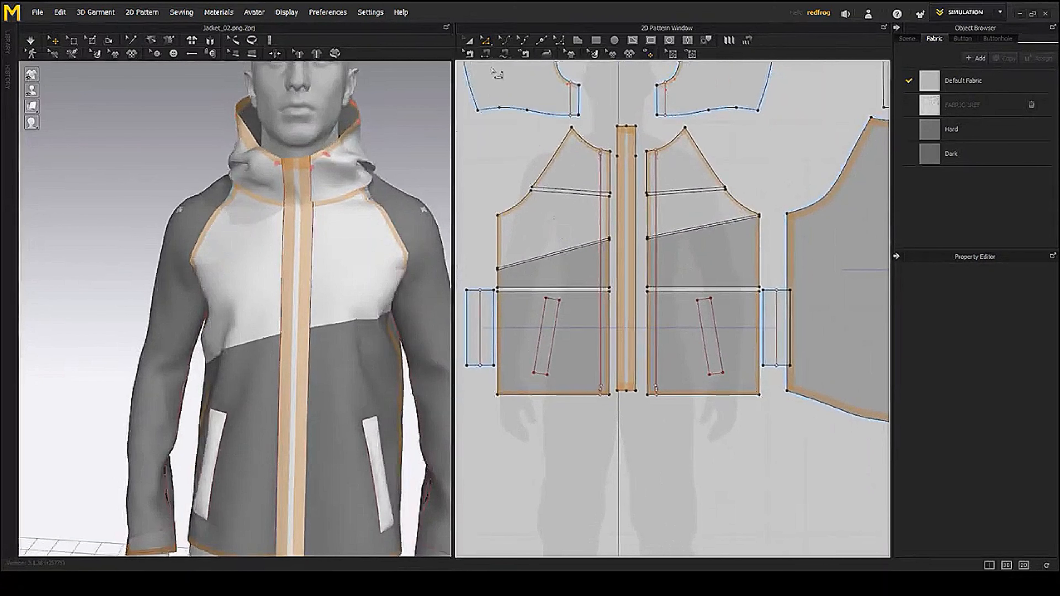
click(472, 42)
click(582, 160)
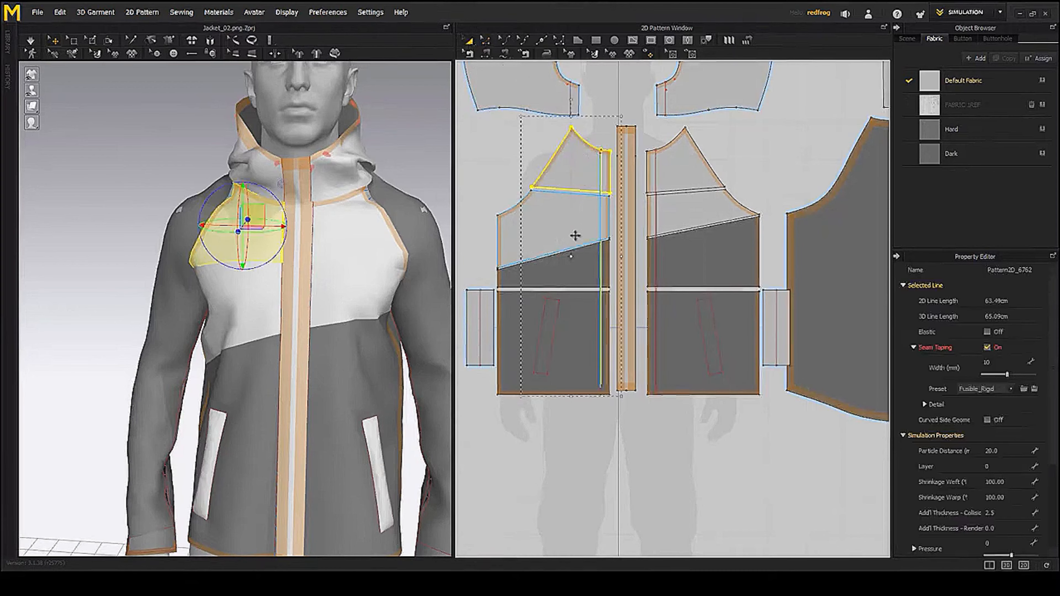
shift+click(578, 234)
shift+click(584, 271)
shift+click(584, 334)
shift+click(663, 325)
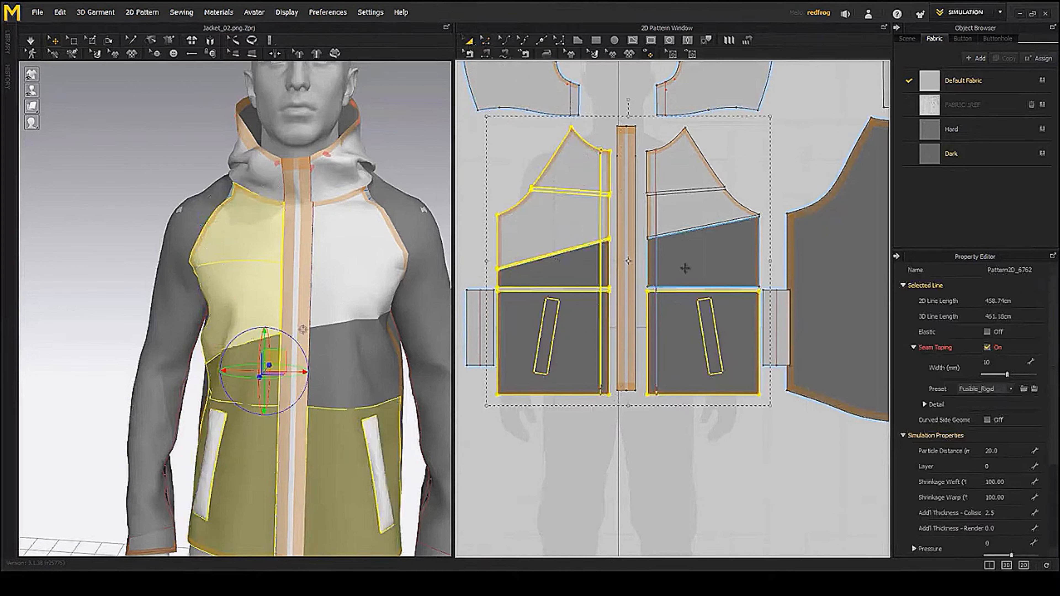
shift+click(686, 267)
shift+click(679, 203)
shift+click(679, 177)
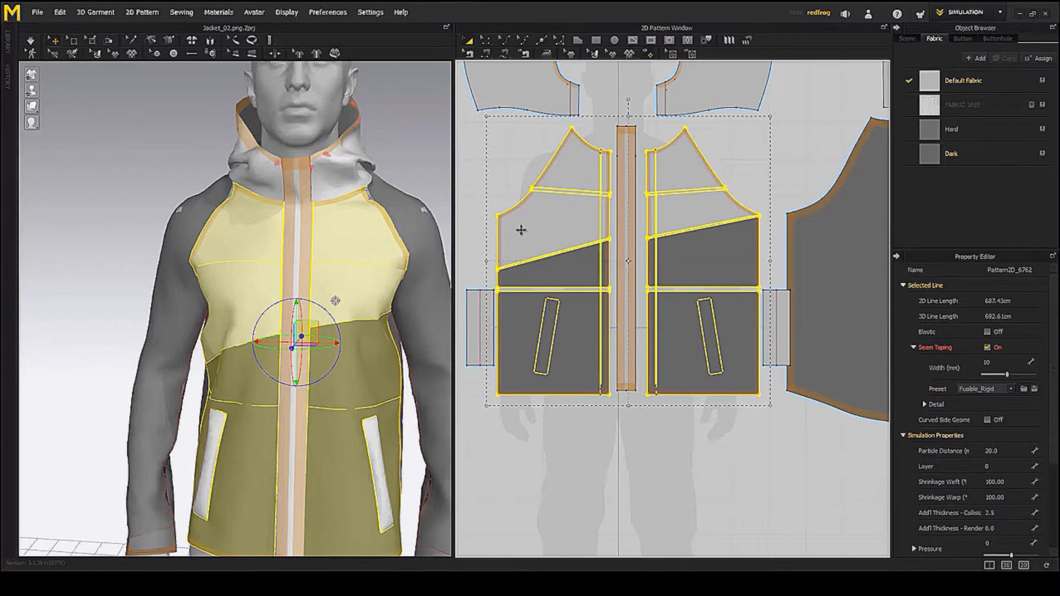
right_click(671, 175)
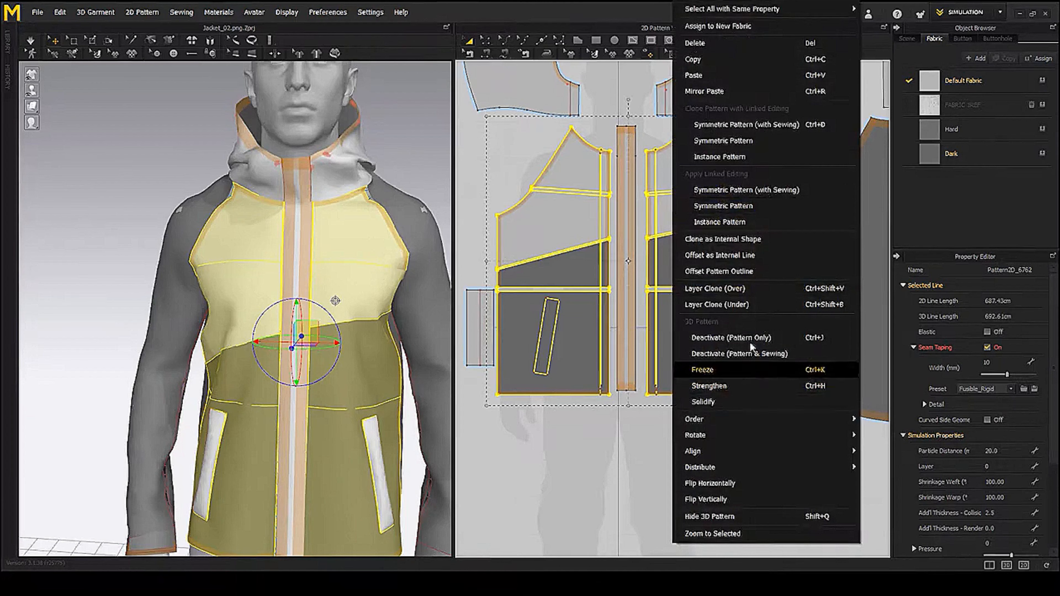
click(750, 256)
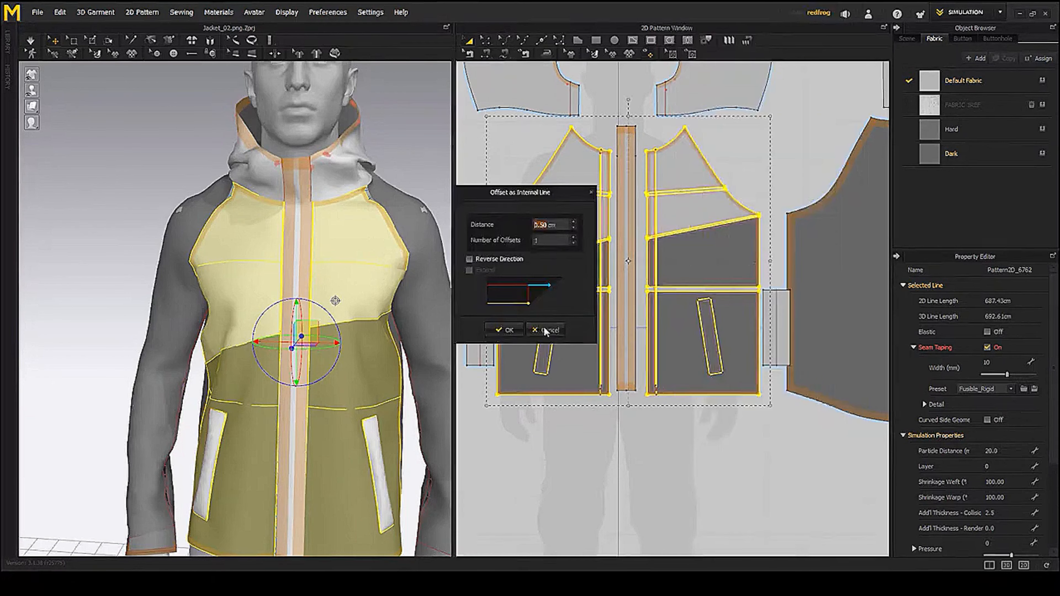
click(512, 330)
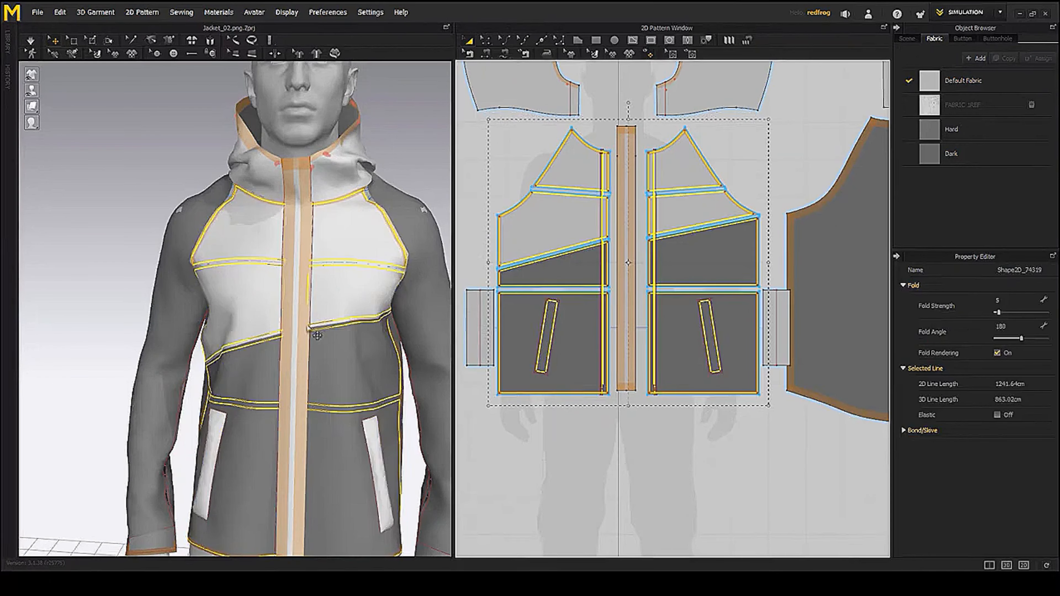
- Offset the outlines of both back pieces as internal lines at 0.50 cm
right_drag(373, 342, 420, 352)
scroll(744, 449, down, 3)
middle_drag(791, 352, 575, 339)
click(591, 323)
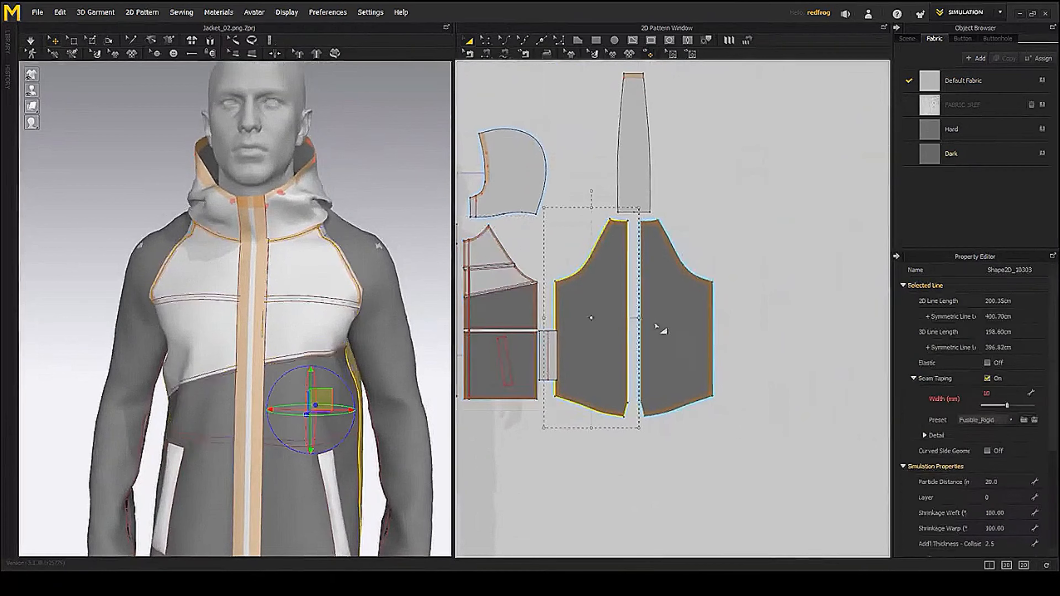
shift+click(671, 323)
right_click(672, 322)
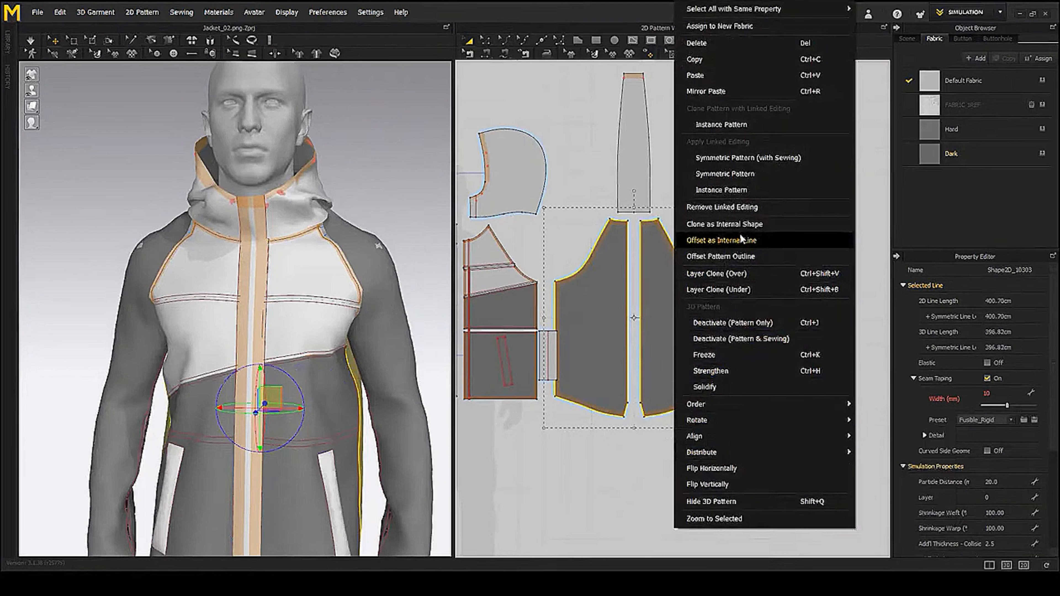
click(744, 241)
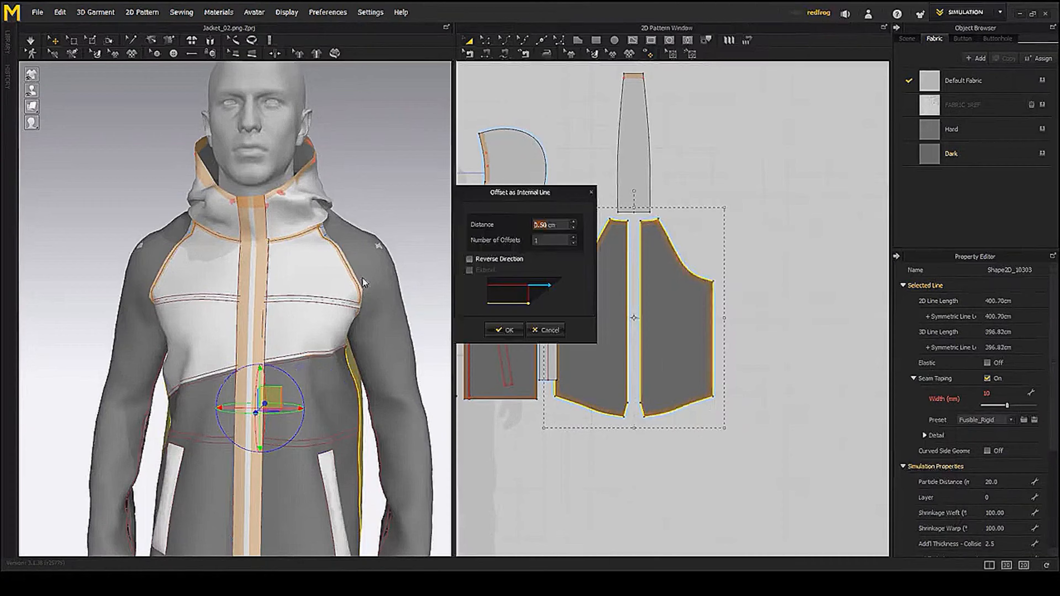
click(534, 331)
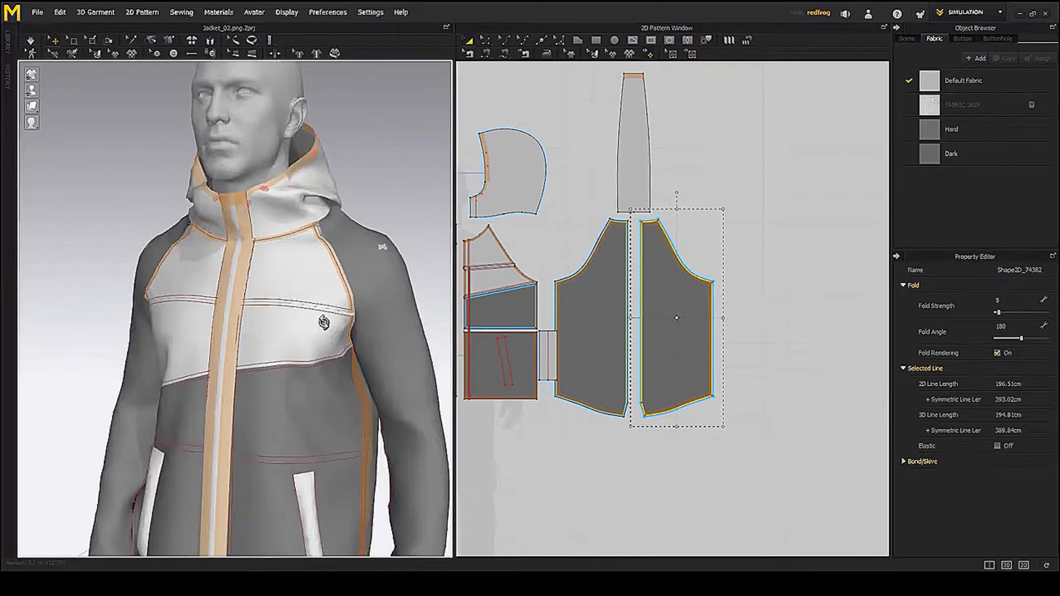
- Examine the offset internal lines along the centre back and raglan seams on the garment
scroll(195, 345, up, 5)
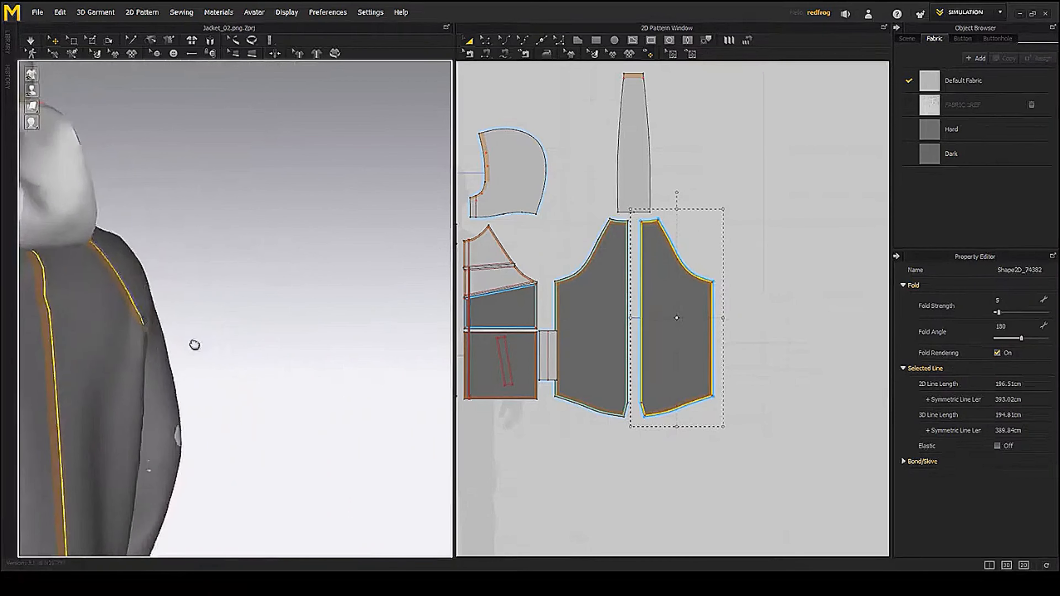
middle_drag(195, 345, 294, 365)
right_drag(293, 365, 237, 329)
middle_drag(236, 329, 277, 234)
right_drag(225, 376, 283, 376)
click(270, 313)
right_drag(270, 313, 209, 338)
shift+click(300, 324)
right_drag(318, 371, 278, 397)
middle_drag(317, 267, 282, 468)
scroll(277, 277, down, 3)
middle_drag(184, 84, 209, 295)
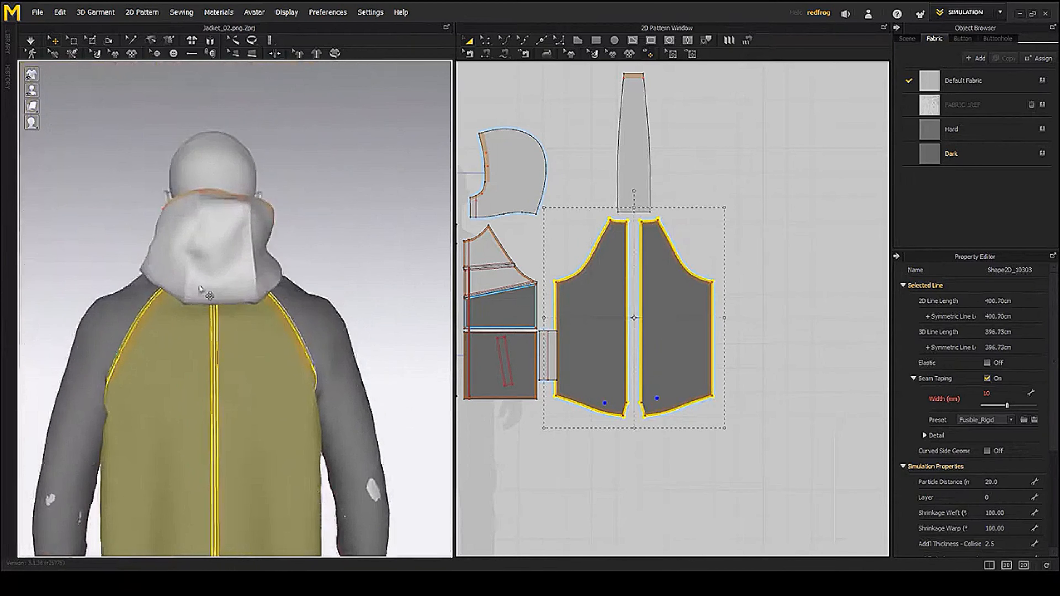
- Select the hood's two side pieces and centre panel on the garment and locate them in the 2D pattern
right_drag(149, 266, 251, 295)
middle_drag(284, 298, 246, 366)
scroll(247, 365, up, 3)
right_drag(246, 366, 233, 318)
click(205, 279)
shift+click(279, 263)
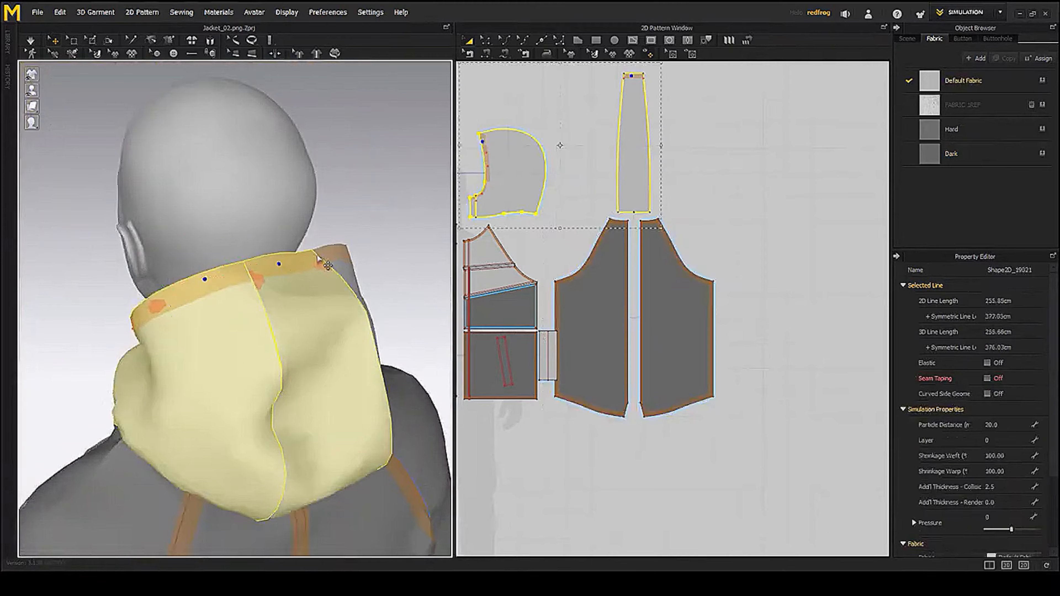
shift+click(336, 248)
middle_drag(709, 152, 870, 259)
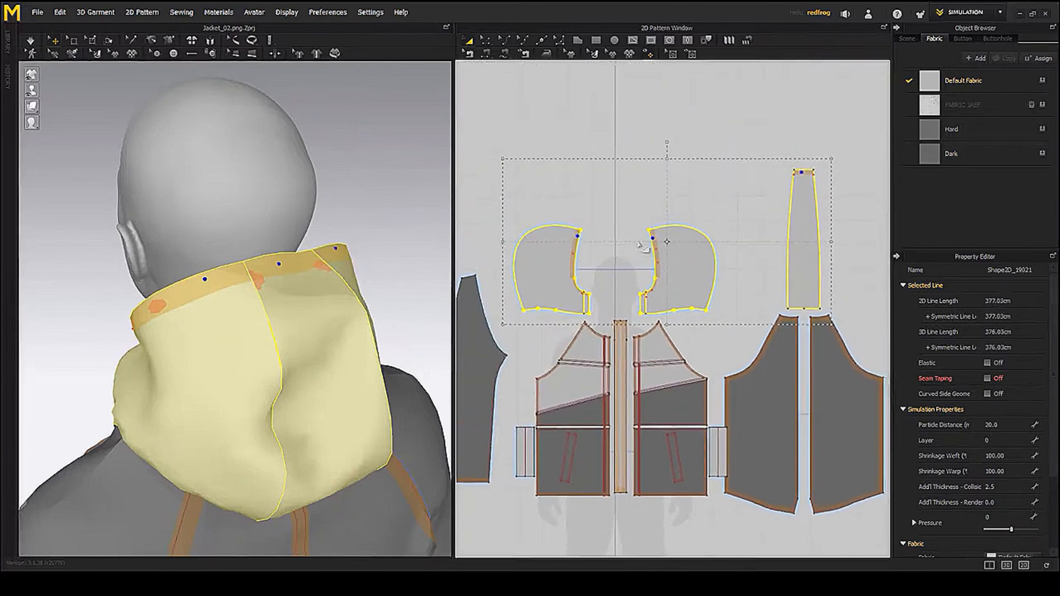
scroll(621, 253, up, 3)
middle_drag(625, 261, 606, 259)
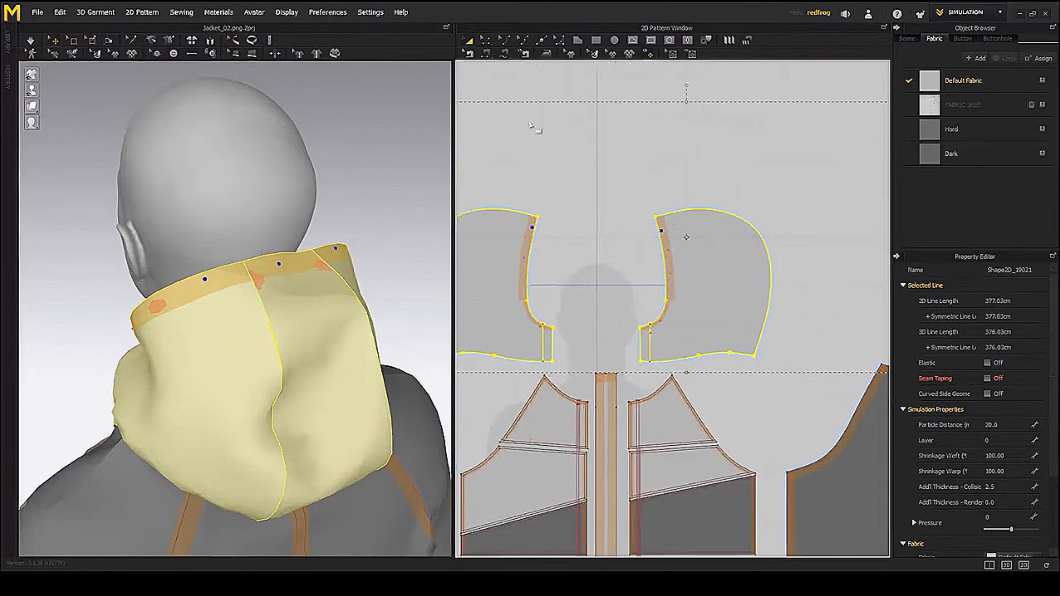
- Offset the hood side piece's front opening edge as an extended internal line at 0.50 cm
click(485, 42)
click(568, 176)
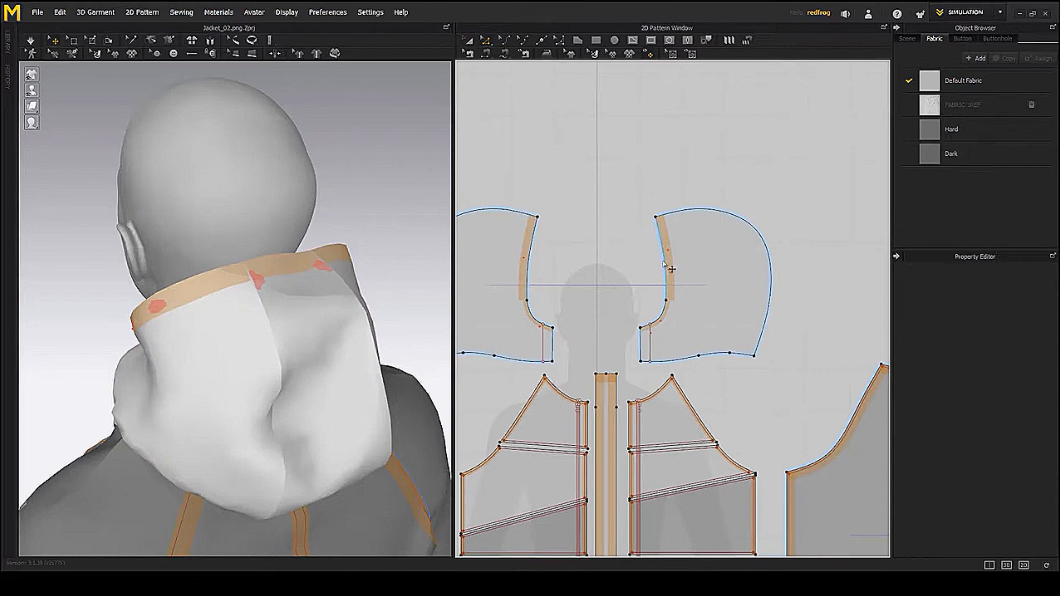
click(664, 263)
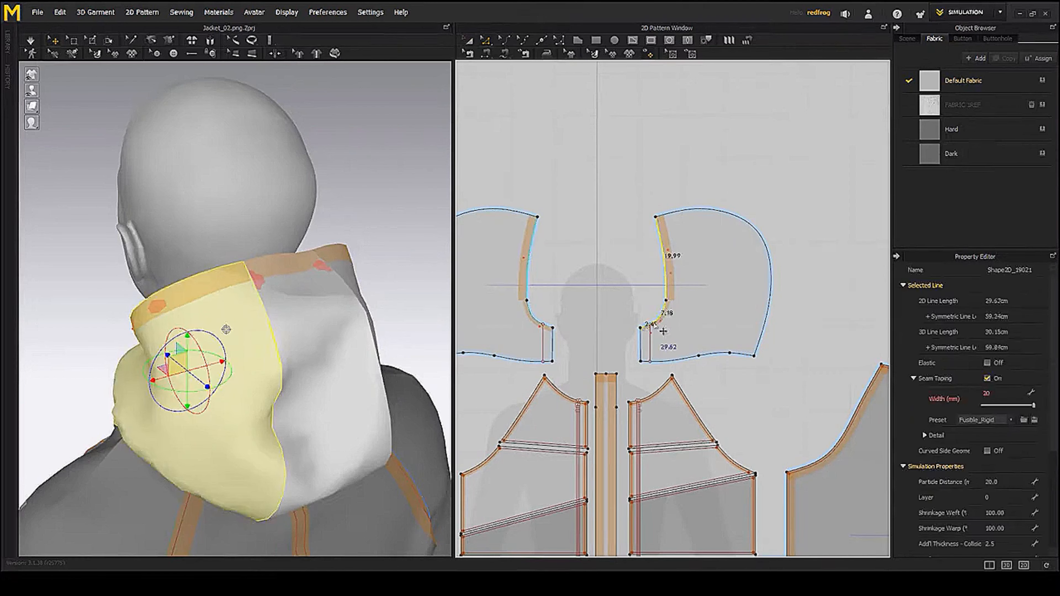
right_click(658, 323)
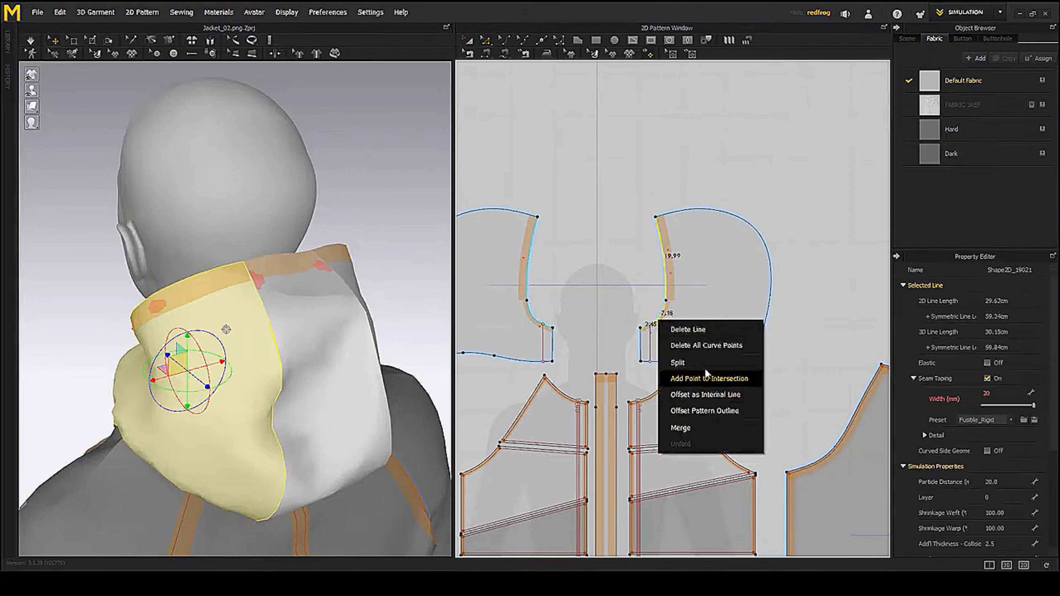
click(715, 395)
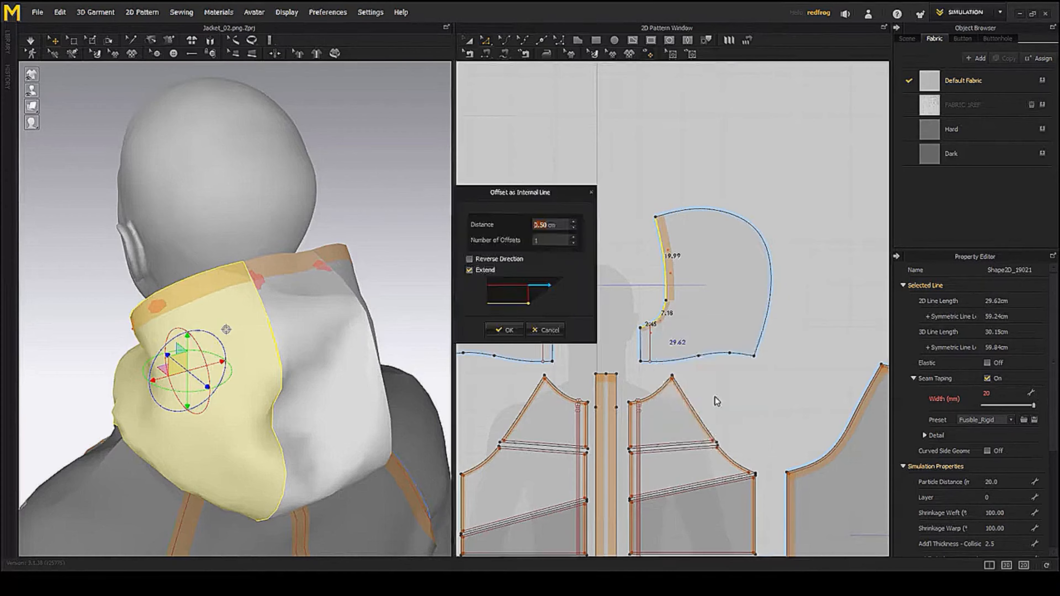
click(505, 329)
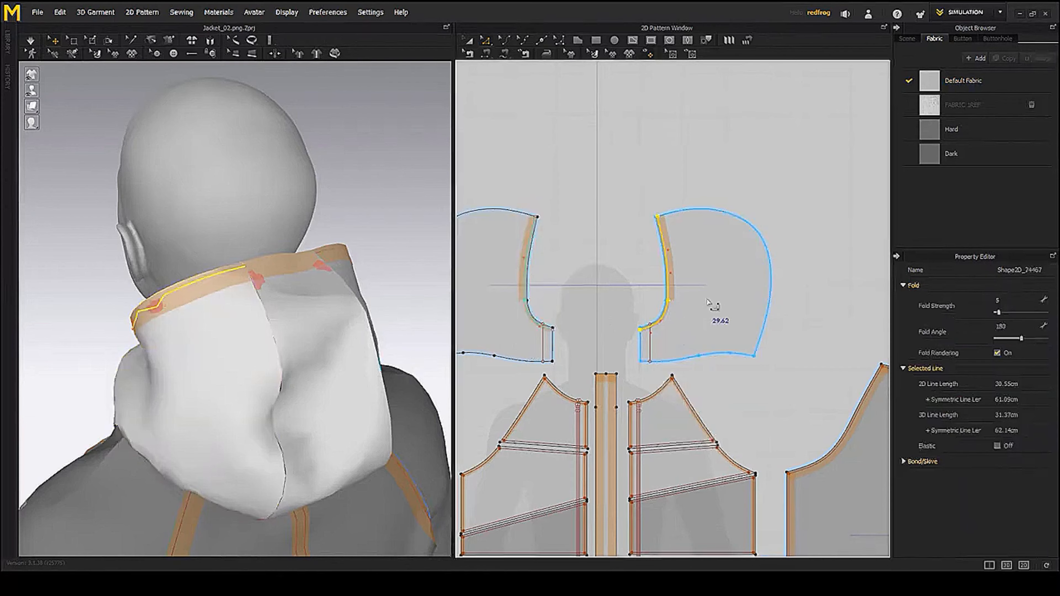
- Offset the top edge of the hood's centre panel as an internal line
right_drag(709, 304, 596, 352)
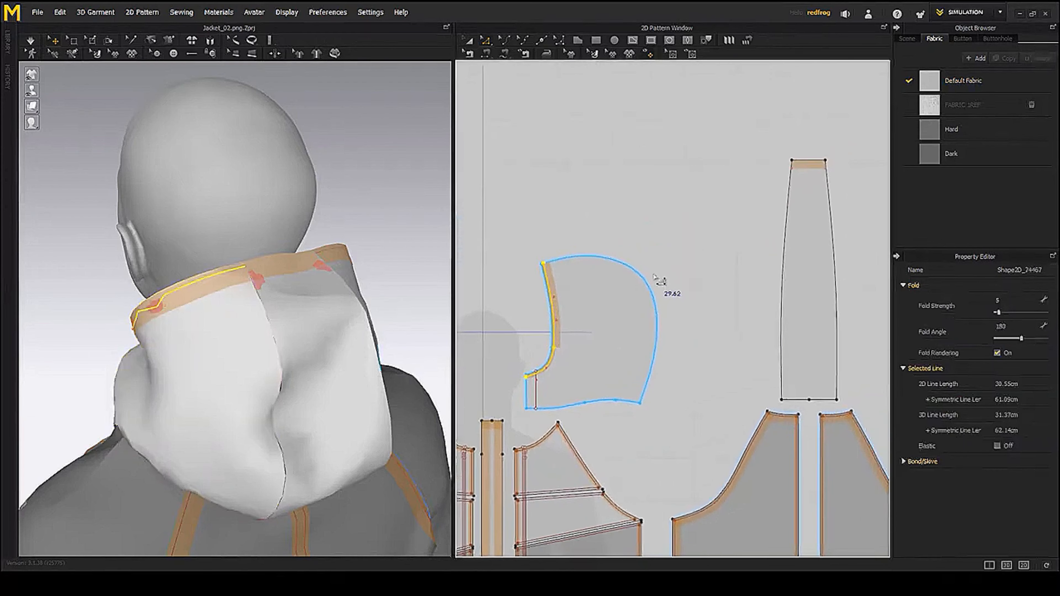
click(789, 199)
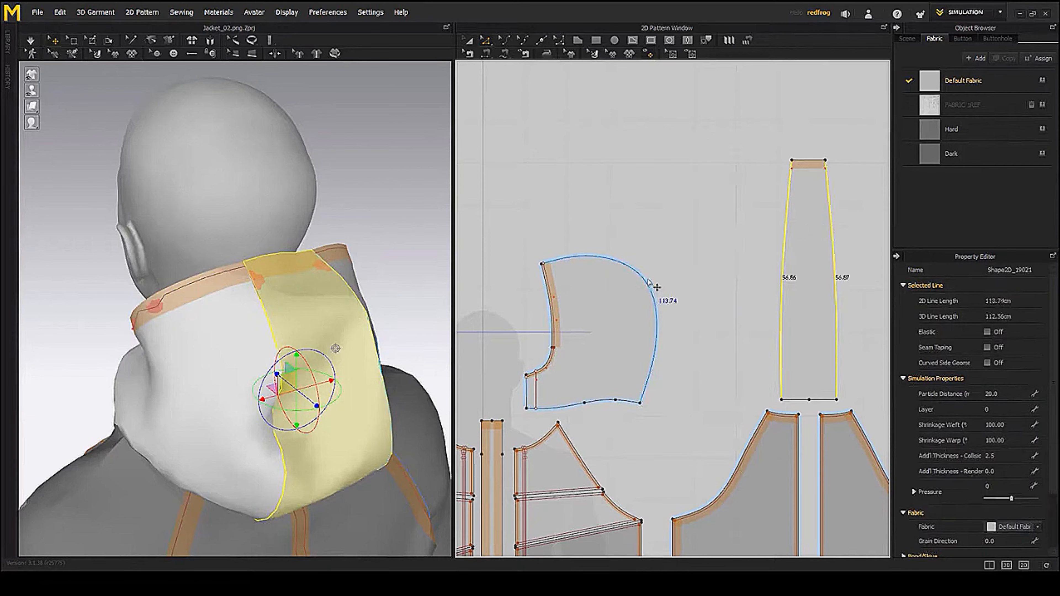
click(805, 162)
right_click(807, 162)
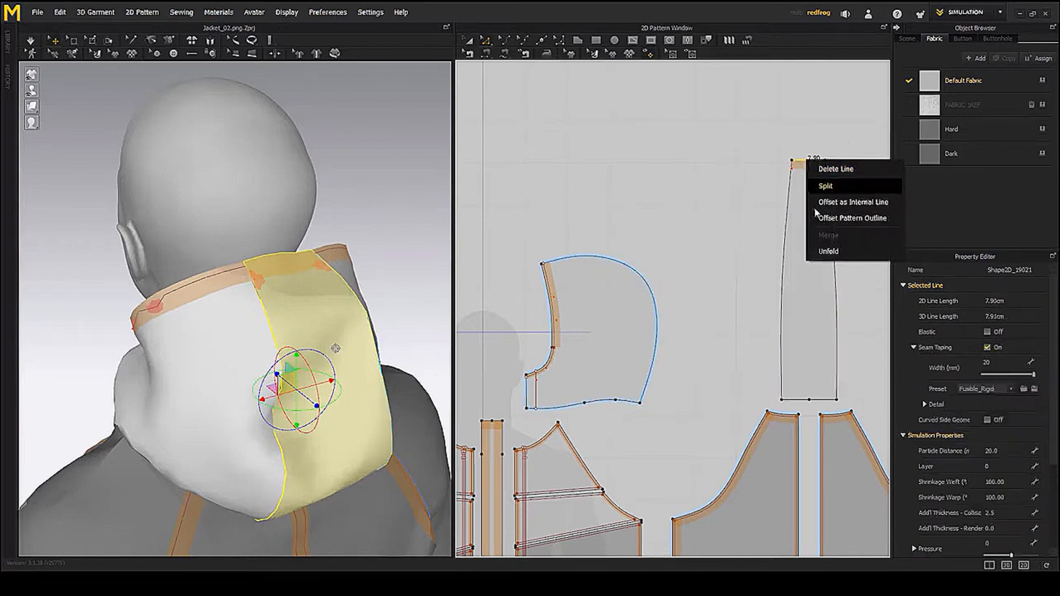
click(841, 203)
click(517, 329)
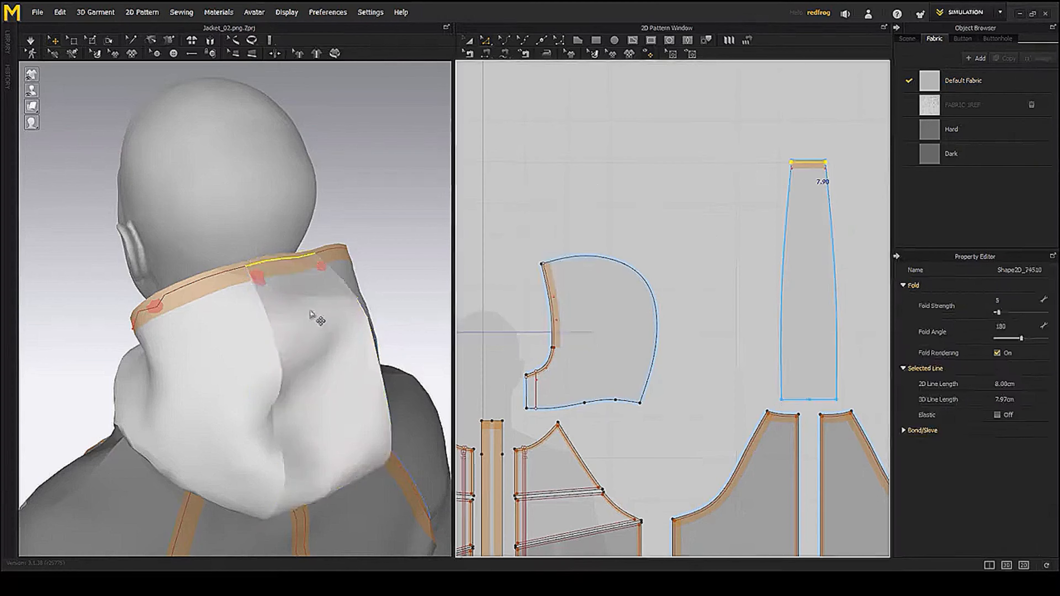
- Examine the internal lines along the hood opening on the garment from the back and side
mouse_move(319, 308)
right_down()
mouse_move(282, 298)
mouse_move(299, 302)
right_up()
click(298, 299)
shift+click(360, 308)
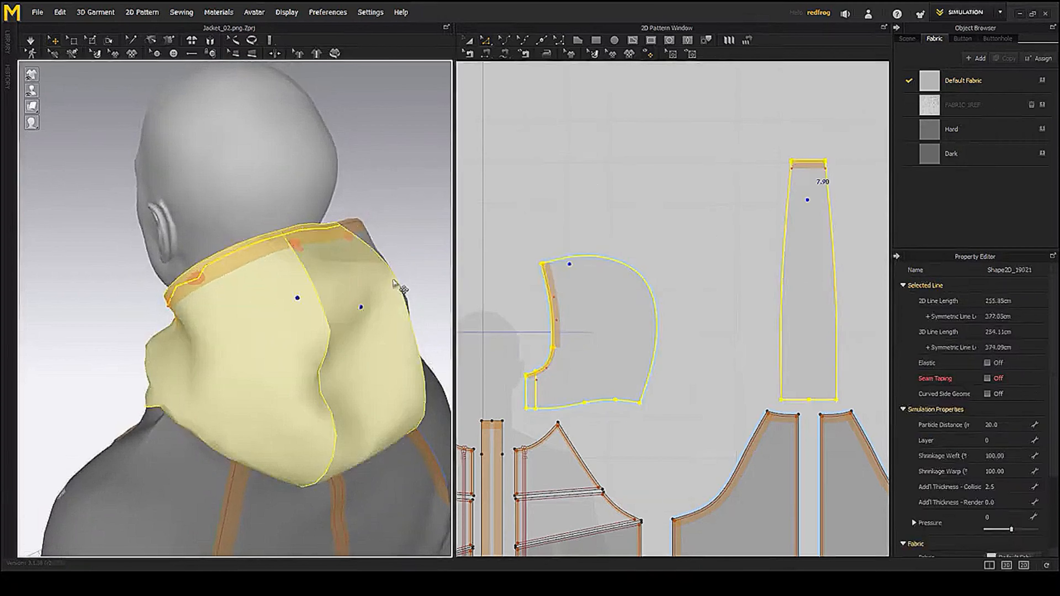
right_drag(403, 291, 367, 279)
right_drag(440, 257, 187, 311)
scroll(318, 267, up, 2)
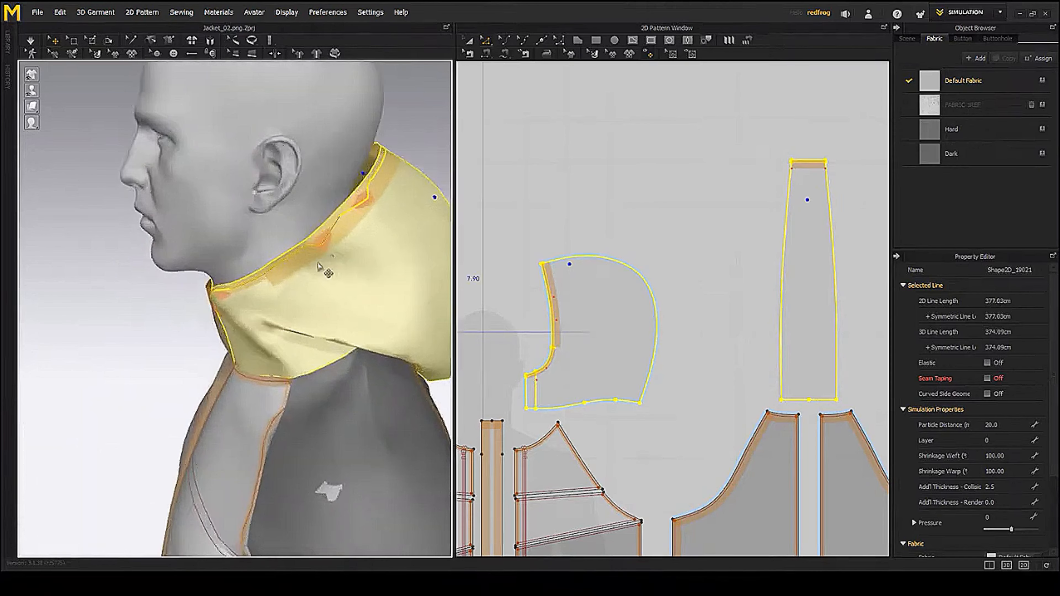
click(321, 247)
scroll(366, 205, down, 3)
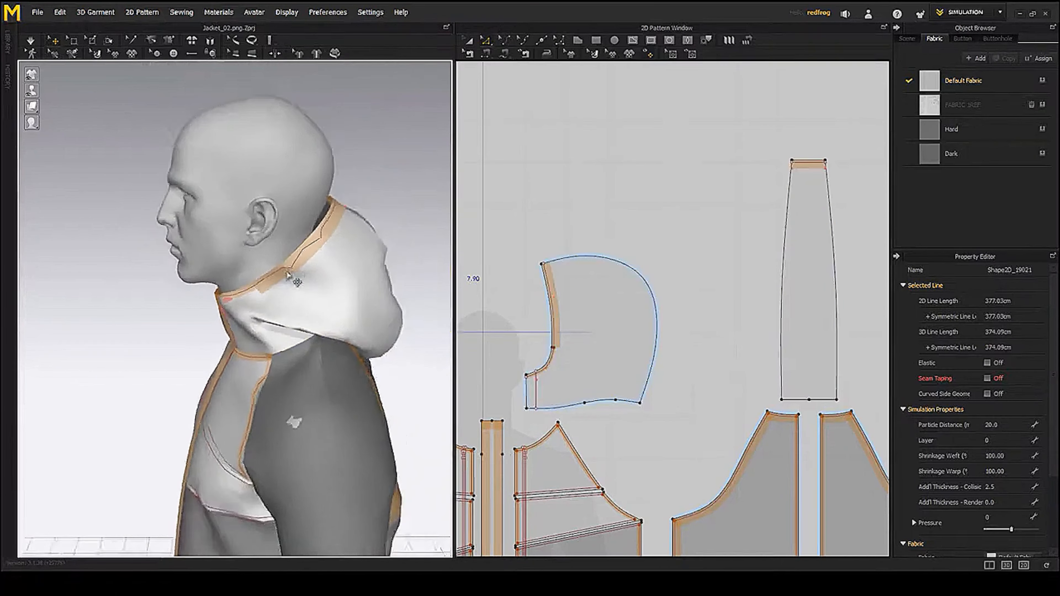
- Simulate the garment and check the hood's drape and edge from both sides and the back
key(space)
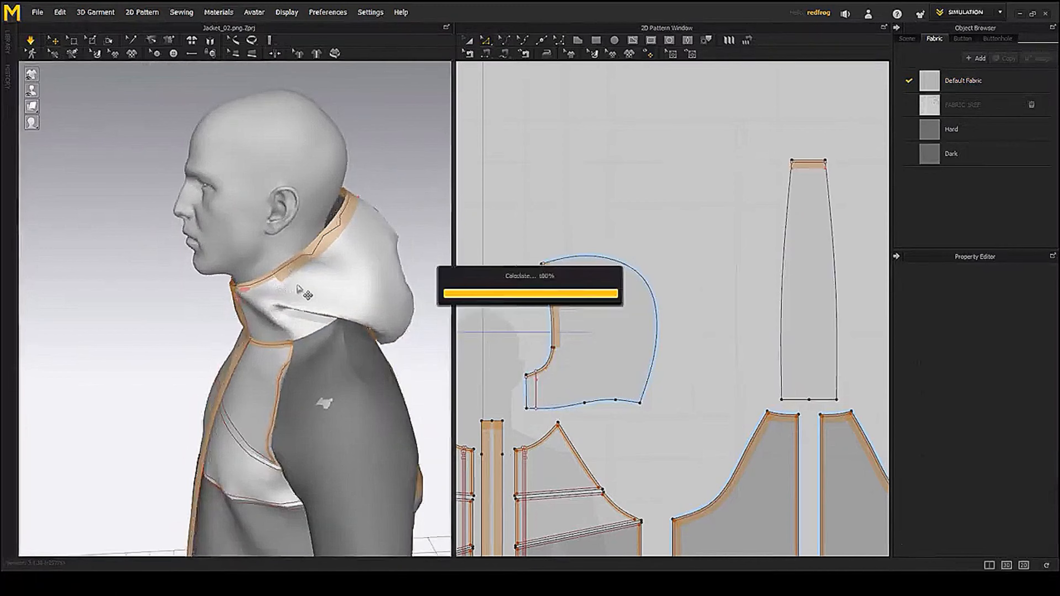
right_drag(282, 301, 378, 290)
middle_drag(378, 290, 258, 306)
right_drag(258, 308, 348, 308)
middle_drag(347, 307, 438, 353)
scroll(228, 254, up, 1)
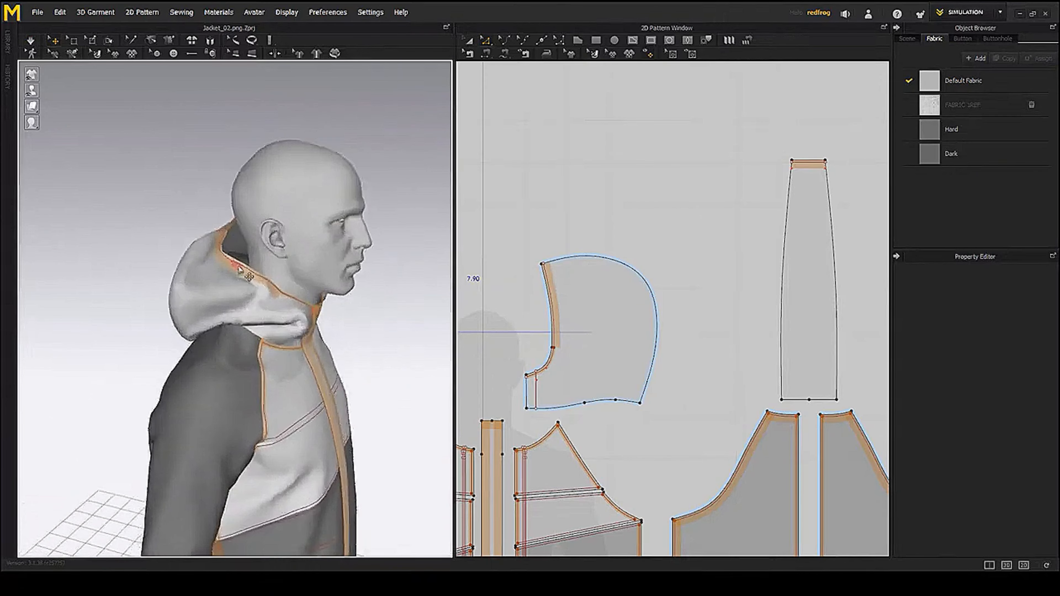
scroll(238, 280, up, 1)
right_drag(244, 279, 333, 282)
middle_drag(334, 283, 443, 284)
scroll(227, 286, down, 1)
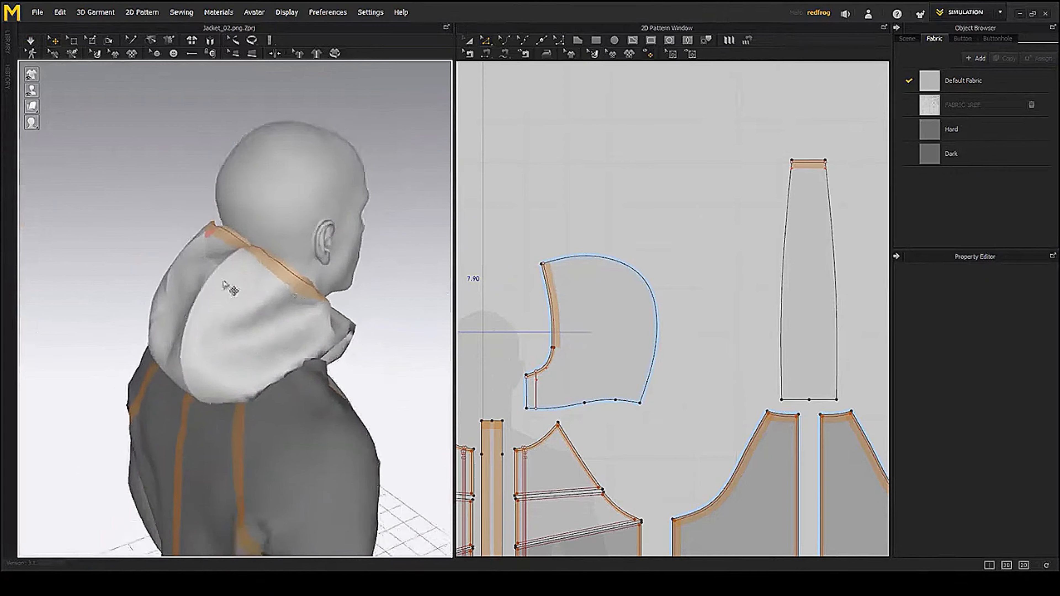
right_drag(226, 287, 267, 284)
- Delete all pins on the hood and freeze the hood's centre panel
click(172, 310)
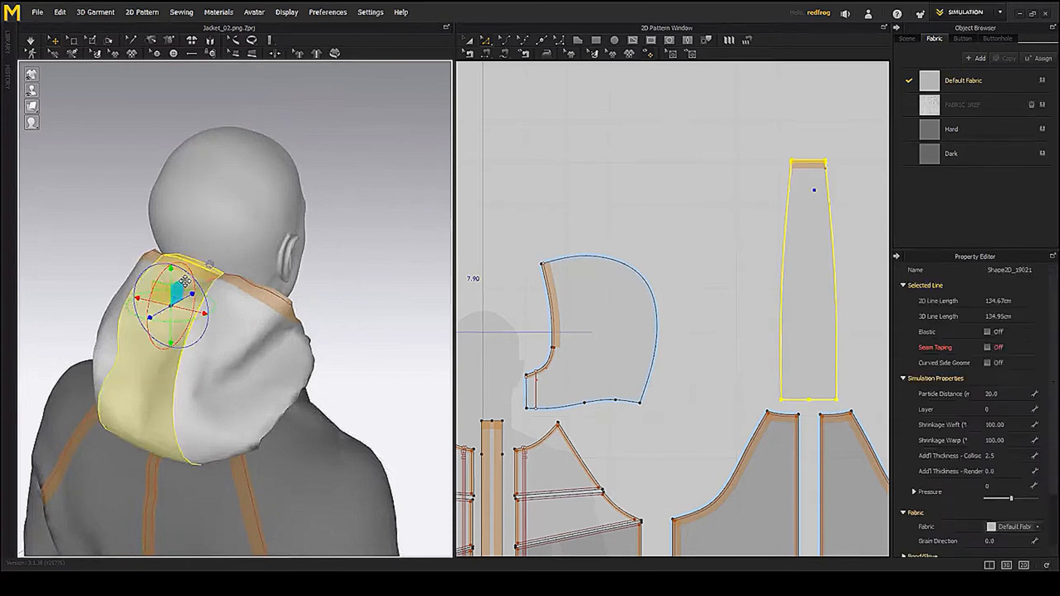
right_click(206, 278)
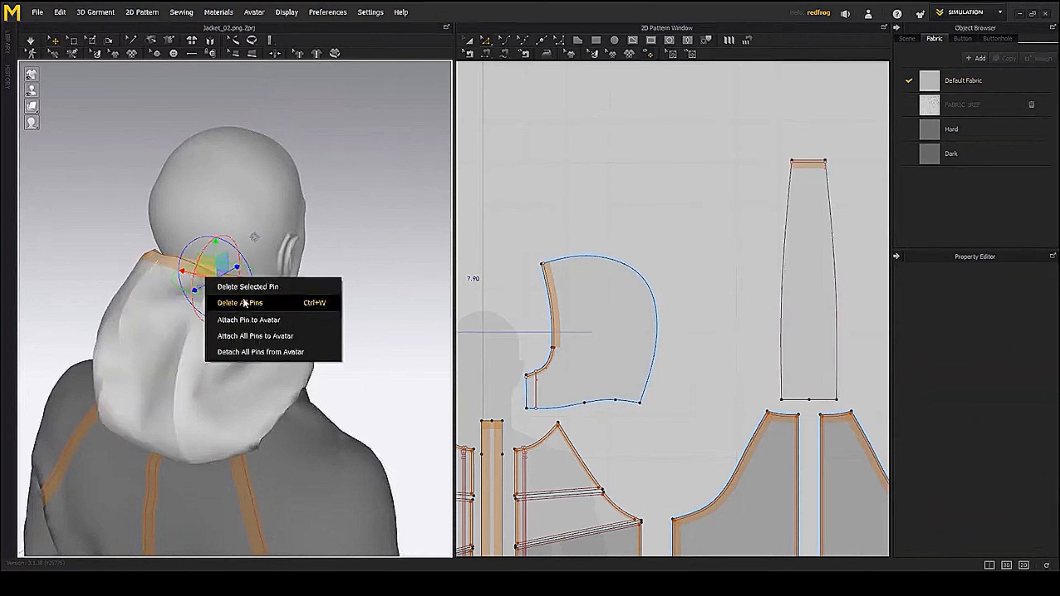
click(152, 341)
right_click(154, 340)
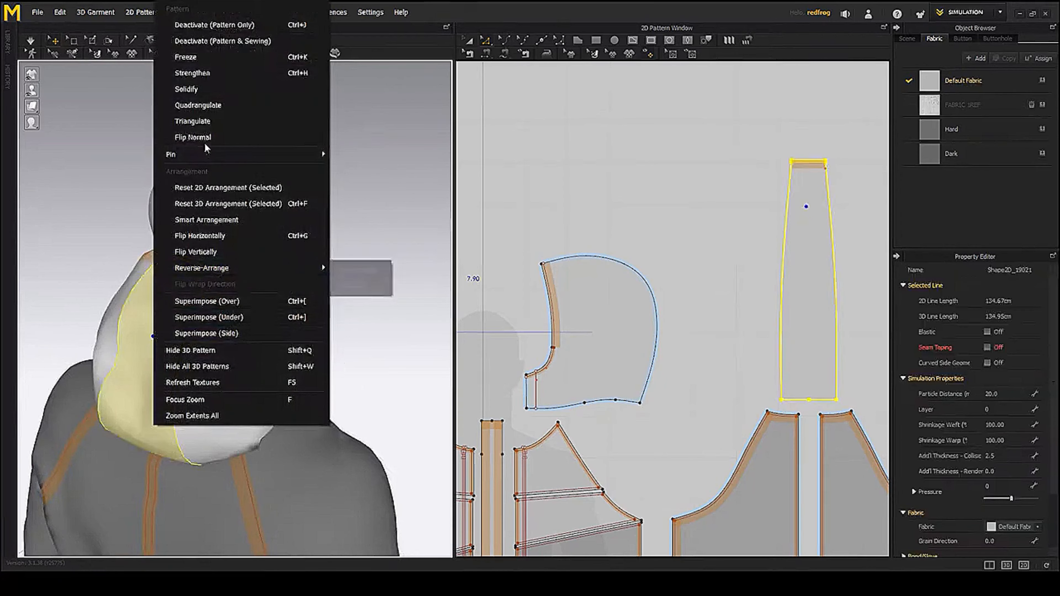
click(197, 59)
- Examine the jacket's front from the hood down to the hem
right_drag(304, 263, 254, 319)
click(314, 296)
scroll(315, 353, down, 3)
mouse_move(254, 320)
middle_down()
mouse_move(250, 261)
mouse_move(255, 338)
middle_up()
mouse_move(209, 240)
right_down()
mouse_move(248, 239)
mouse_move(211, 240)
right_up()
middle_drag(210, 240, 208, 333)
middle_drag(189, 175, 185, 343)
right_drag(121, 339, 142, 334)
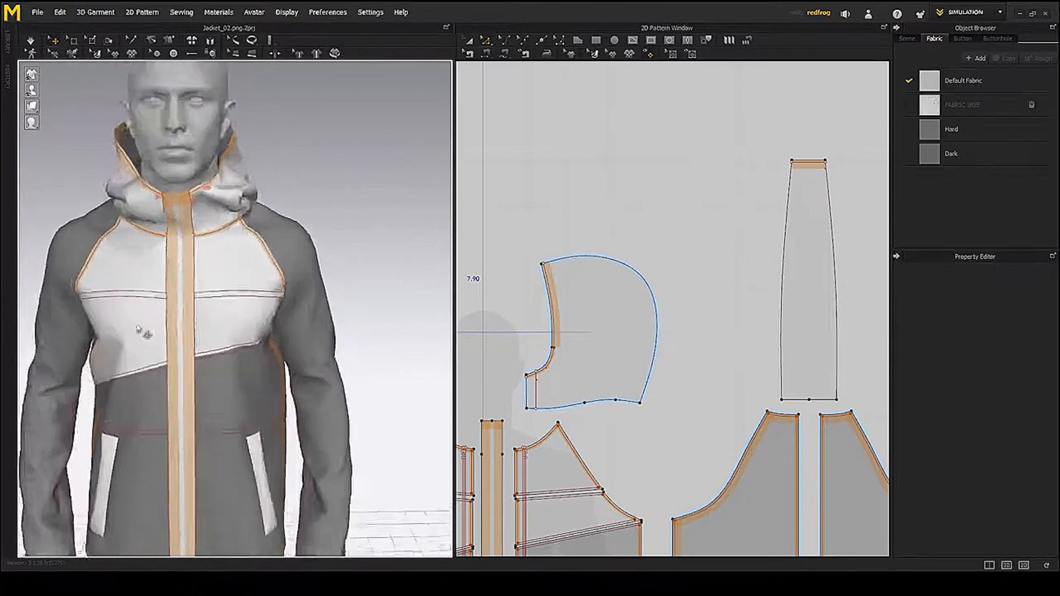
scroll(141, 333, down, 2)
middle_drag(307, 330, 310, 242)
right_drag(310, 241, 199, 260)
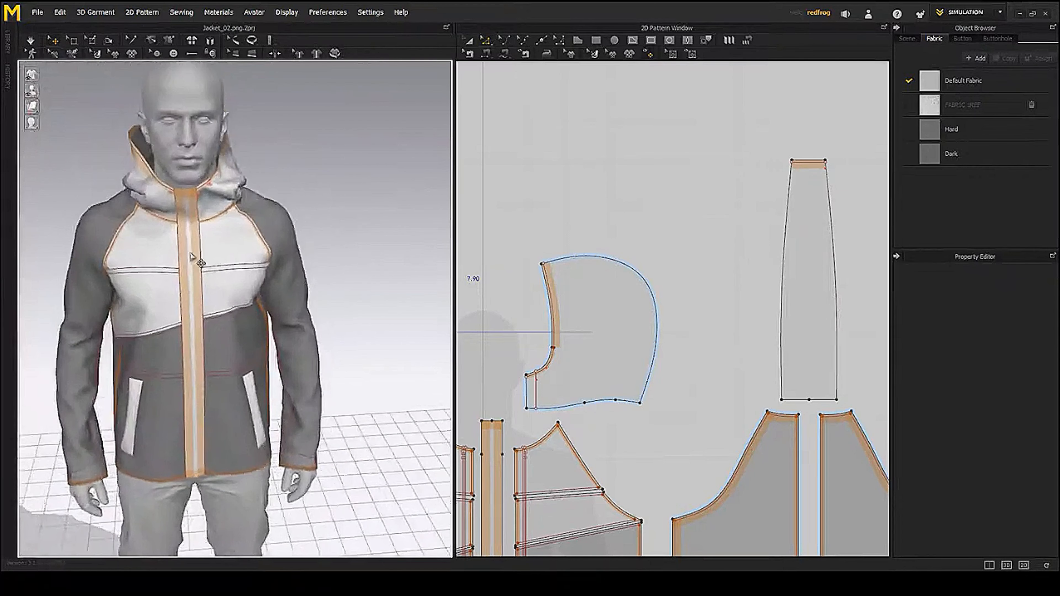
- Set the front placket's layer to 1
click(189, 253)
scroll(741, 313, down, 3)
middle_drag(761, 352, 751, 270)
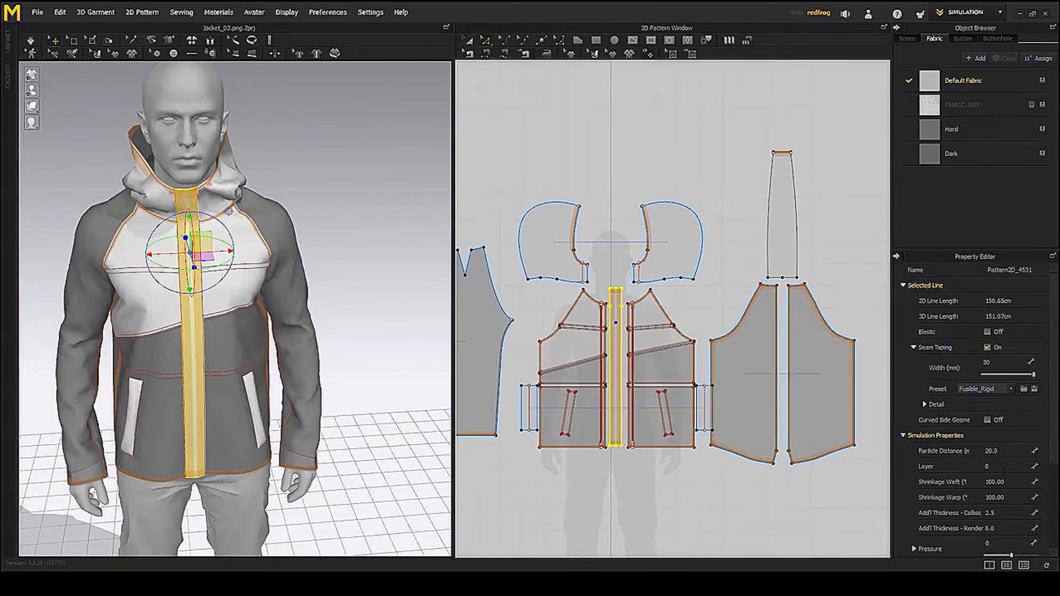
click(1006, 465)
text(1)
key(Return)
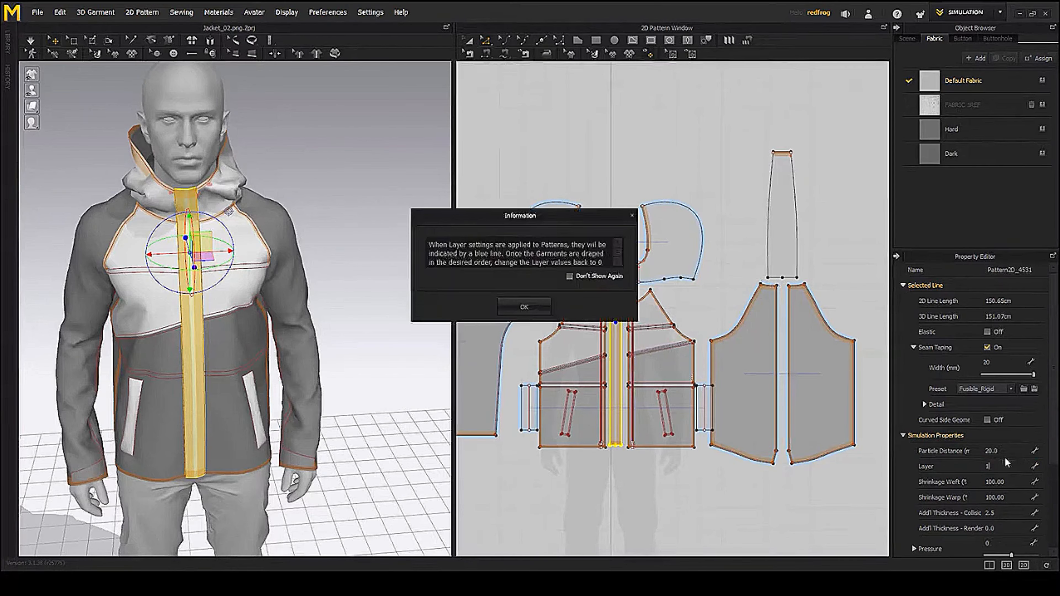
click(524, 308)
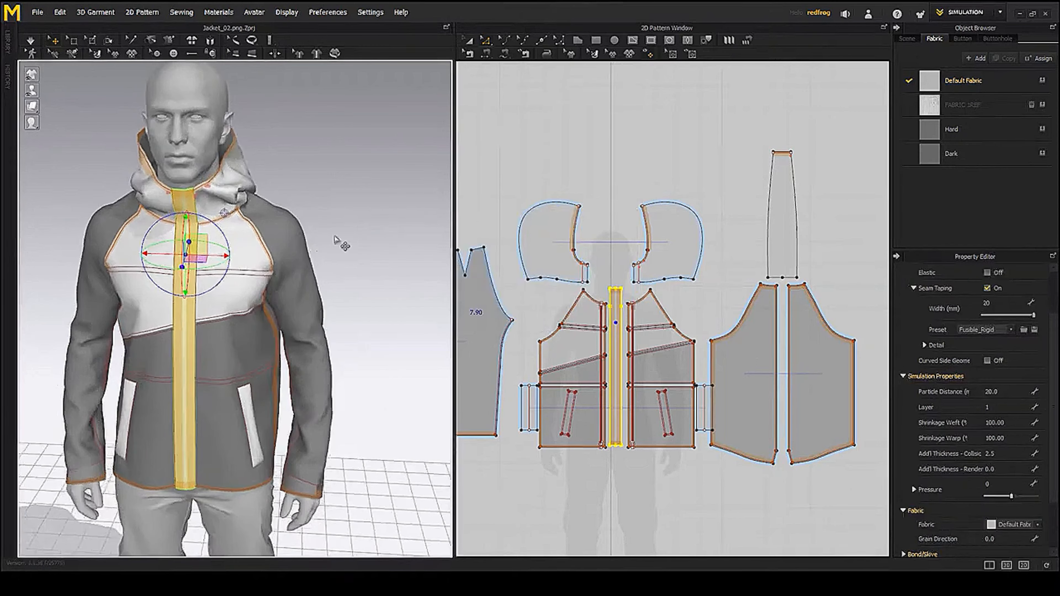
- Simulate the garment and check the placket's drape on the jacket front
click(343, 237)
key(space)
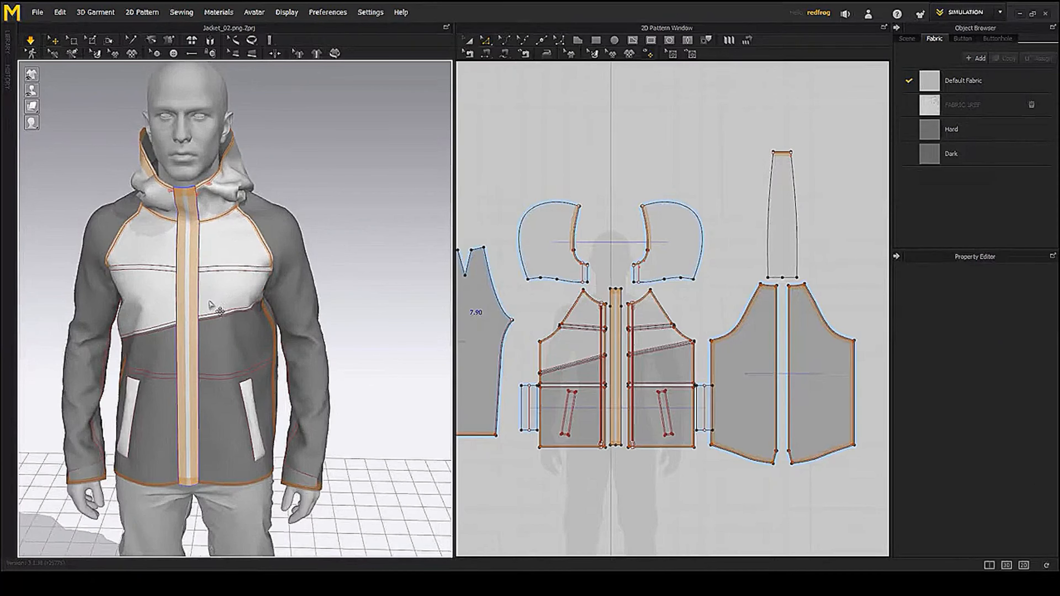
right_drag(210, 305, 251, 309)
middle_drag(250, 309, 259, 267)
scroll(221, 321, down, 3)
scroll(233, 334, up, 3)
key(space)
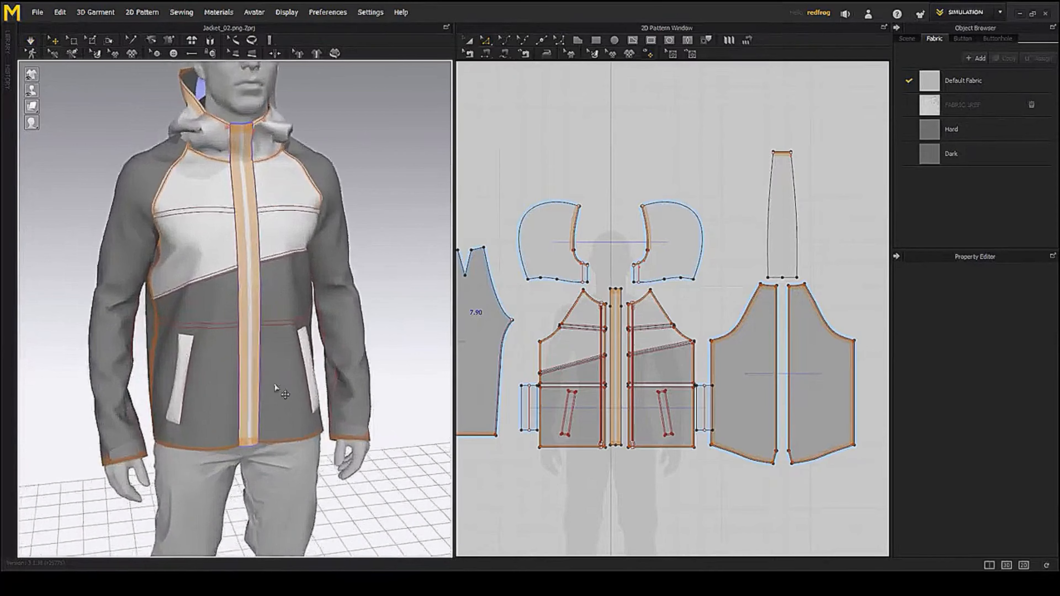
right_drag(276, 389, 342, 357)
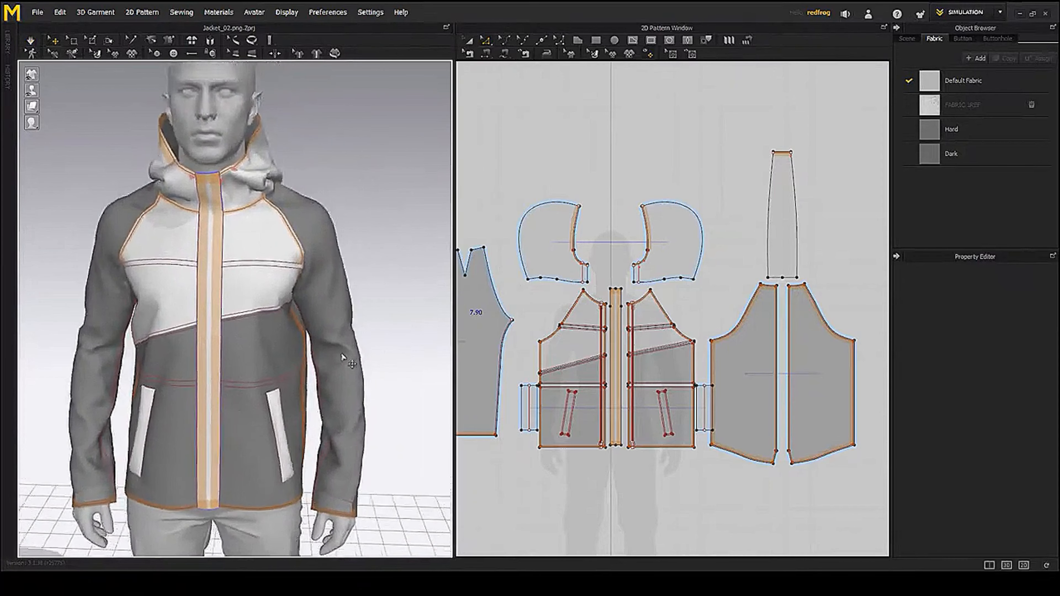
- Clone all pattern pieces with Layer Clone (Over) and place the copies directly below the originals
scroll(628, 286, down, 5)
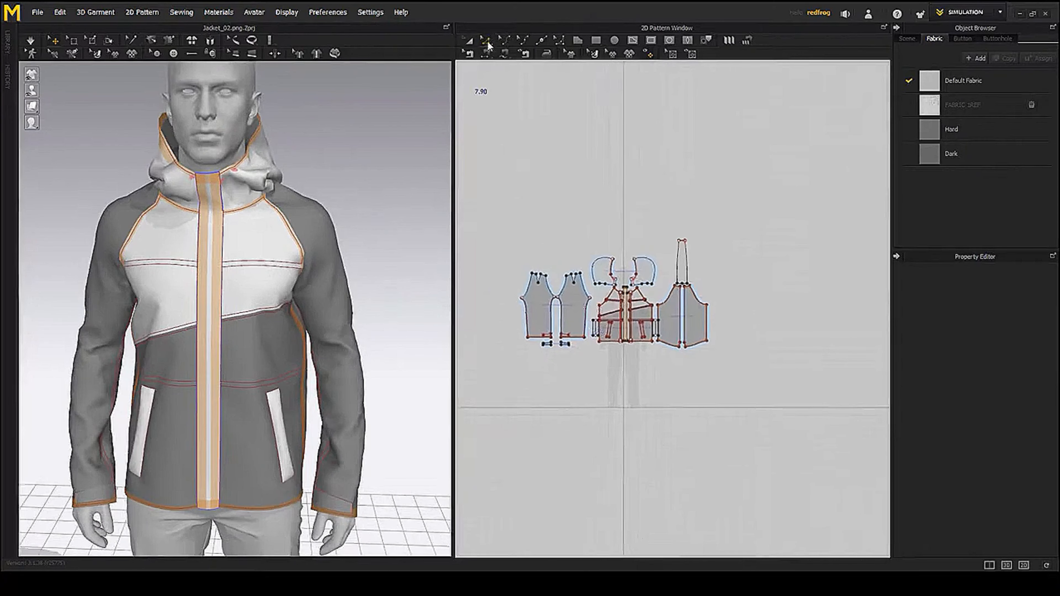
scroll(548, 203, up, 5)
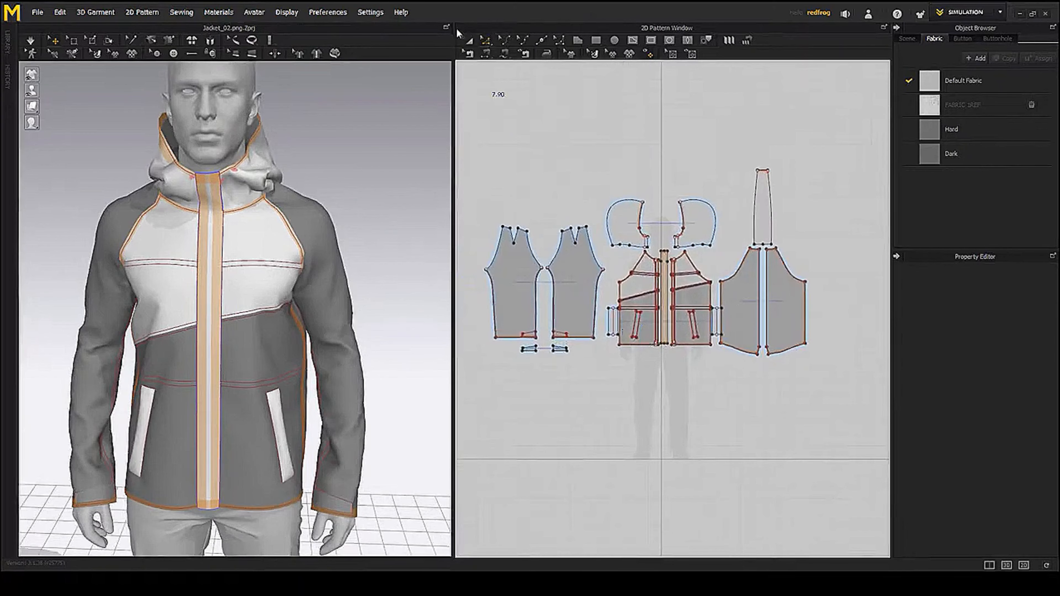
click(519, 133)
middle_drag(498, 170, 518, 154)
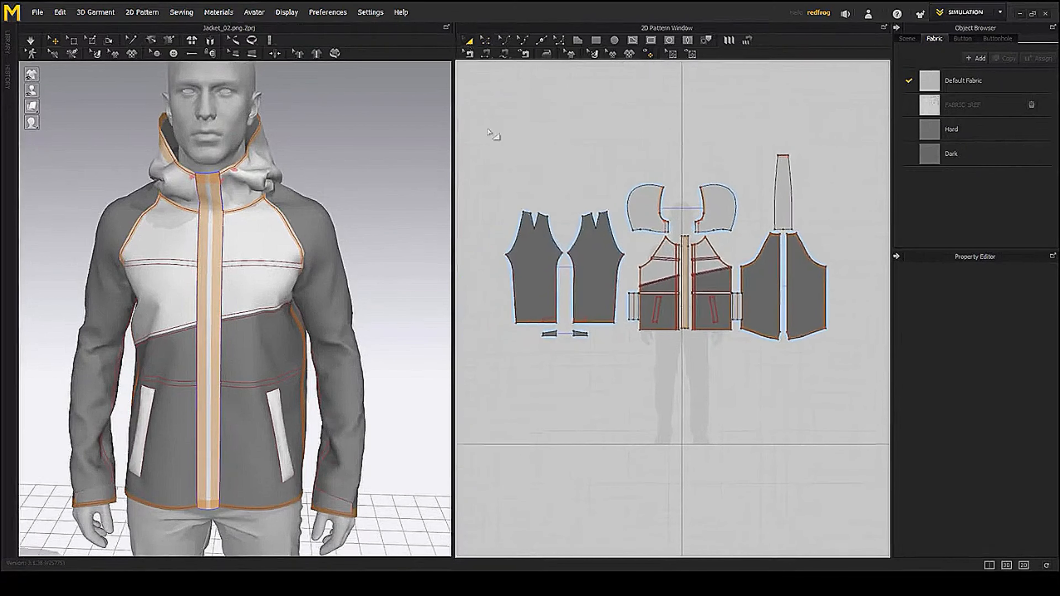
drag(851, 408, 852, 407)
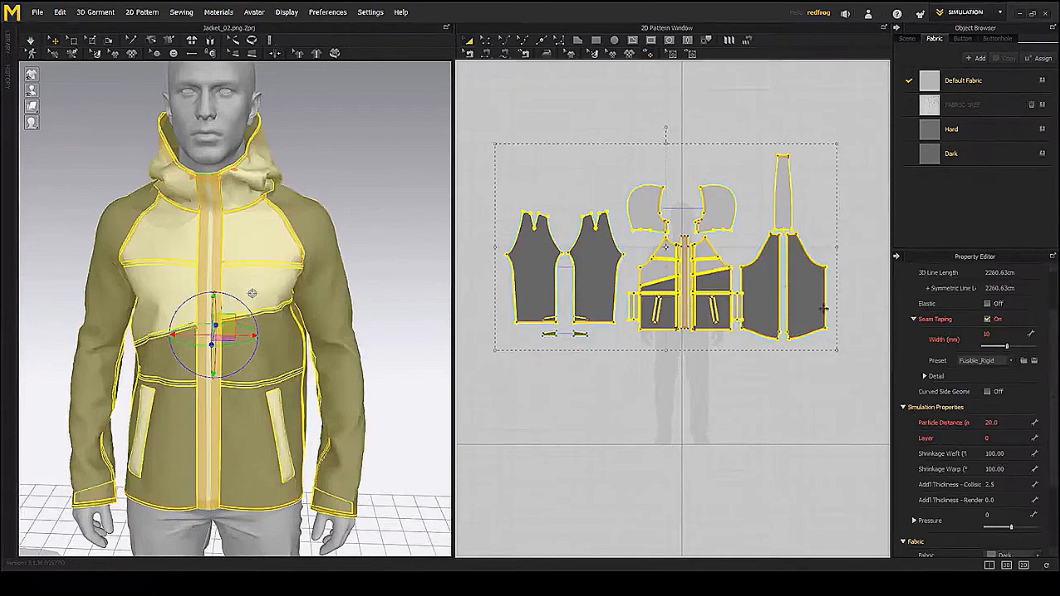
right_click(809, 294)
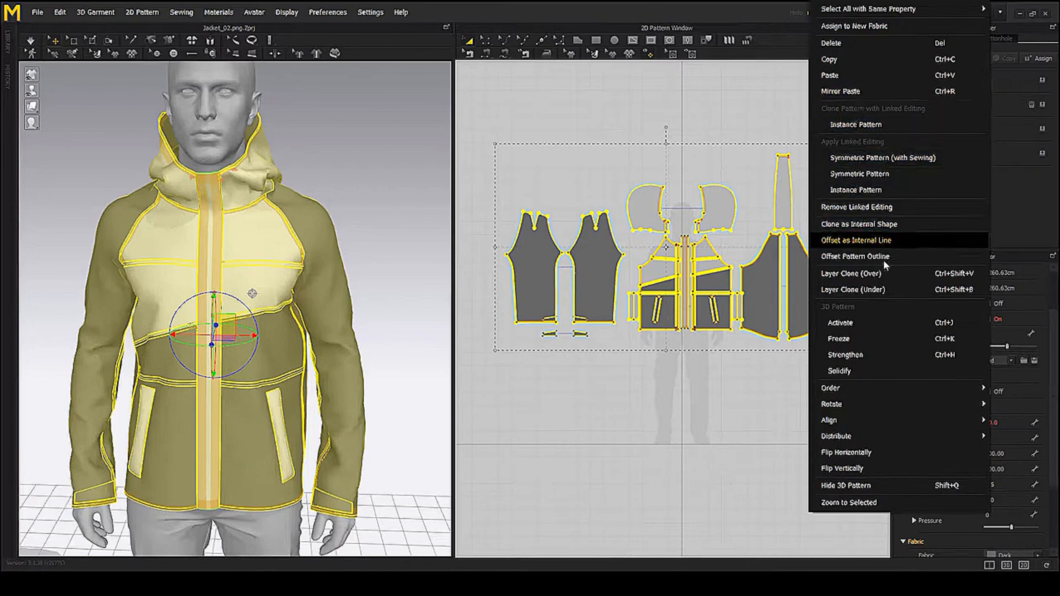
click(874, 278)
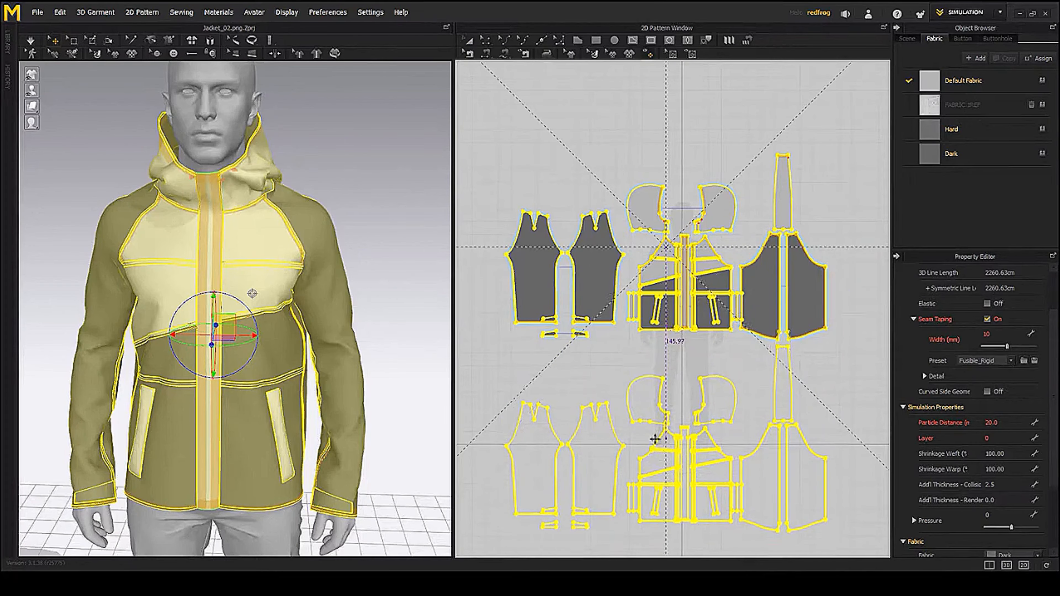
click(668, 441)
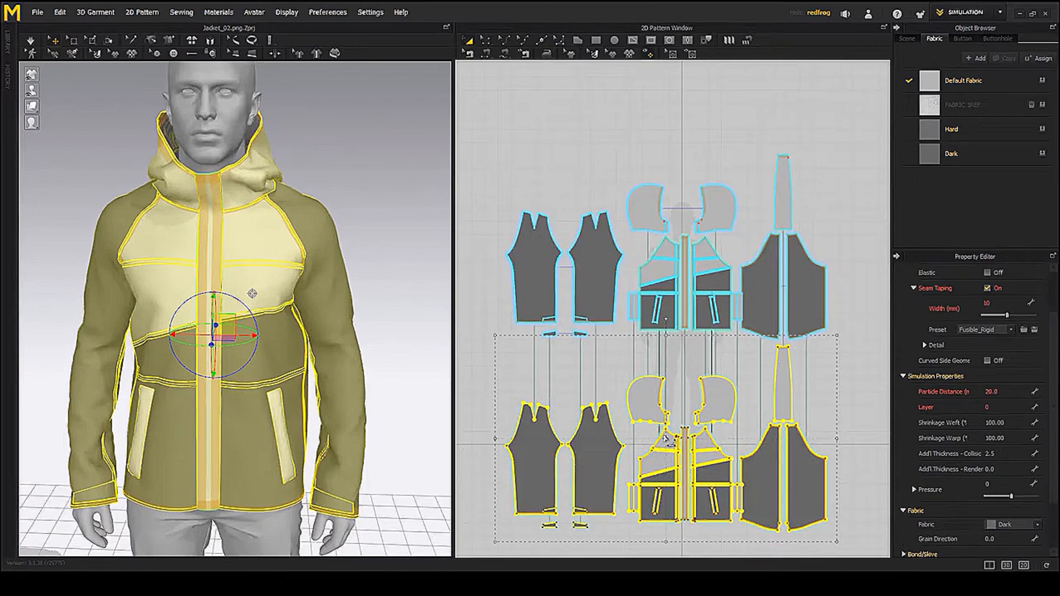
- Hide the avatar and freeze all original pattern pieces of the inner layer
right_drag(321, 234, 296, 232)
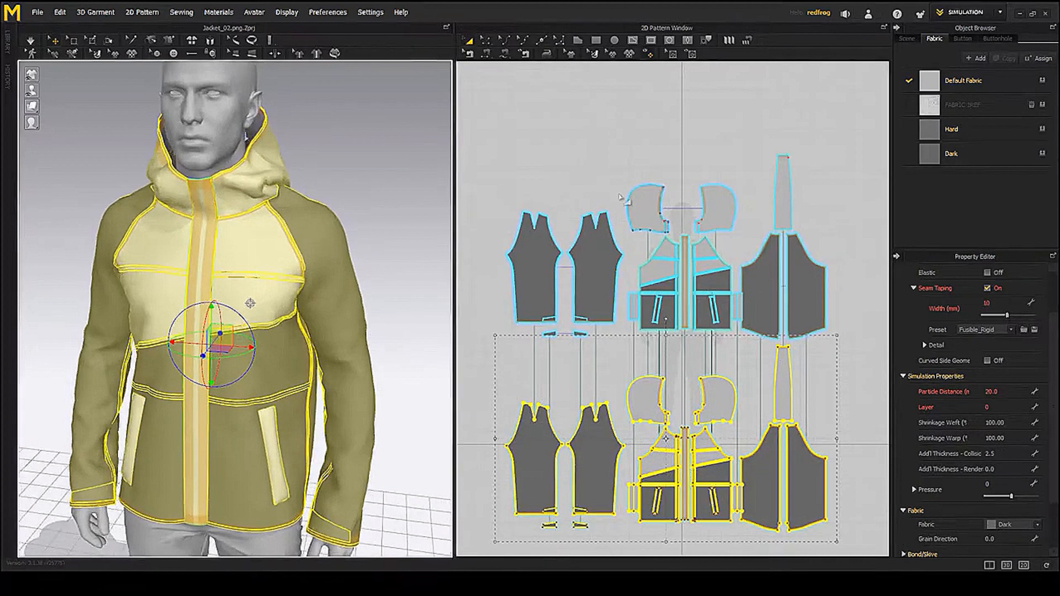
drag(468, 137, 554, 181)
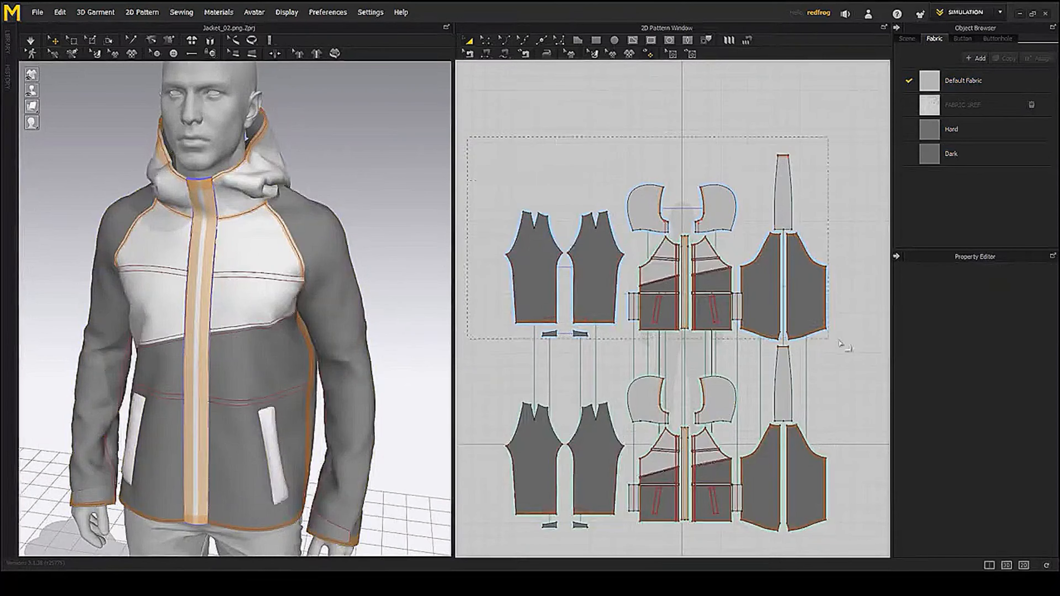
drag(850, 346, 851, 347)
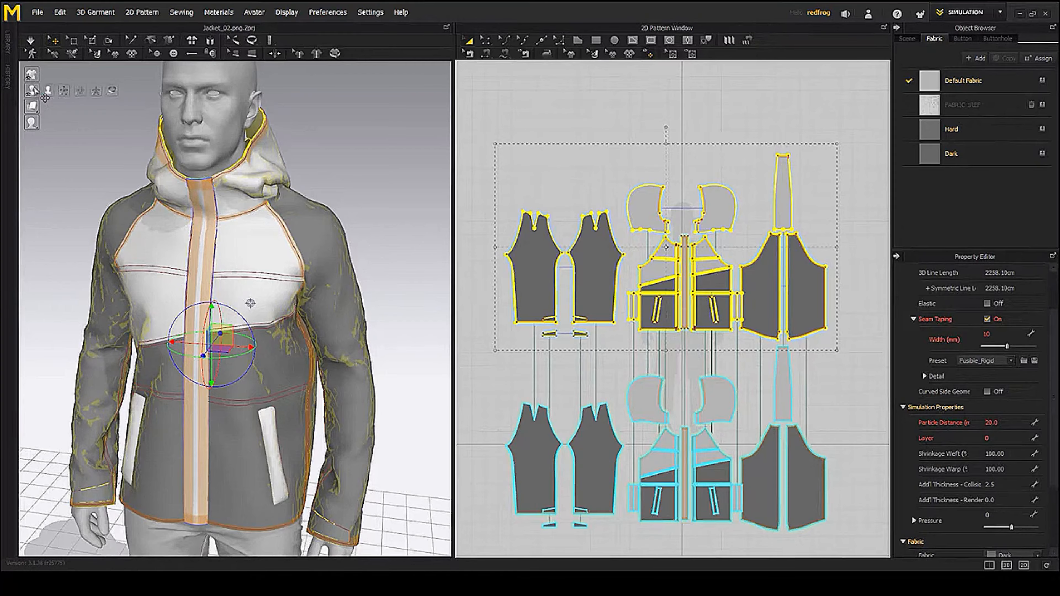
click(48, 90)
right_drag(187, 86, 235, 110)
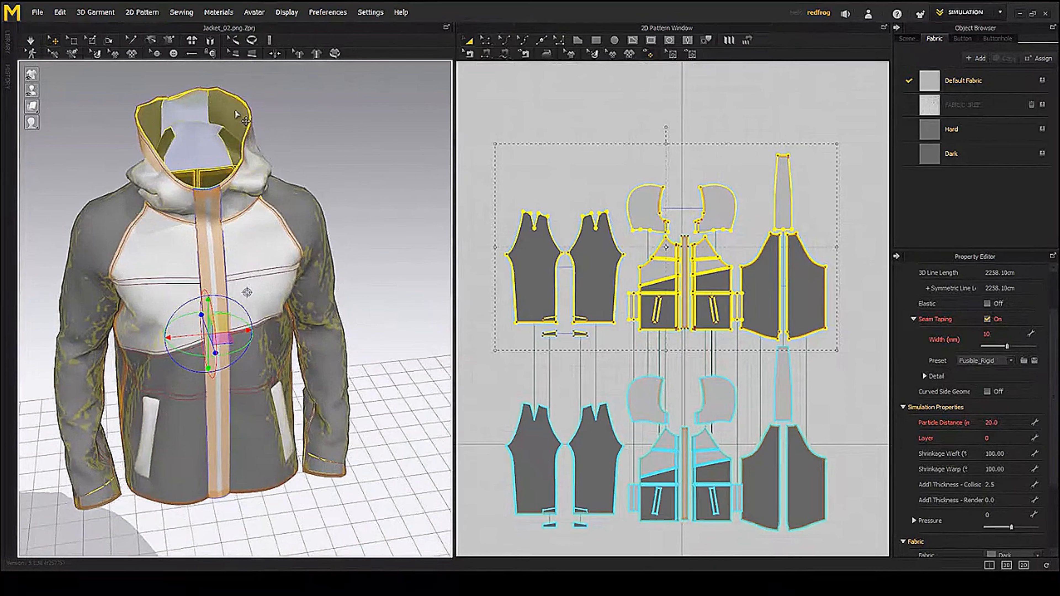
right_click(236, 112)
click(271, 168)
- Unfreeze the cloned outer centre panel at the back of the hood
right_drag(350, 214, 194, 229)
click(367, 235)
click(194, 229)
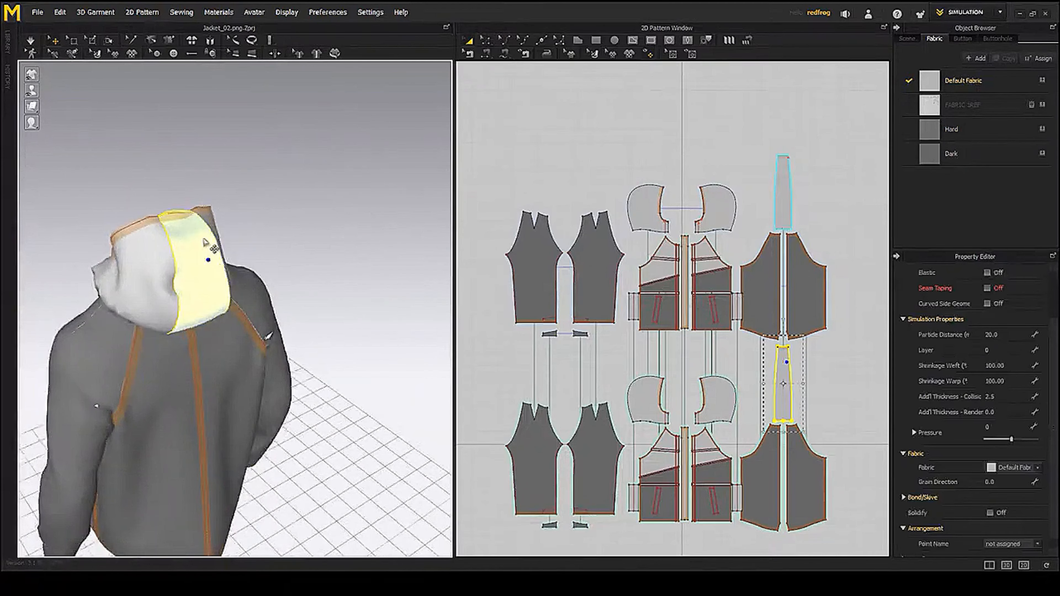
right_click(193, 225)
click(218, 27)
- Select the cloned outer placket and simulate the outer layer over the frozen inner jacket
right_drag(34, 312, 246, 303)
scroll(246, 303, up, 1)
click(242, 281)
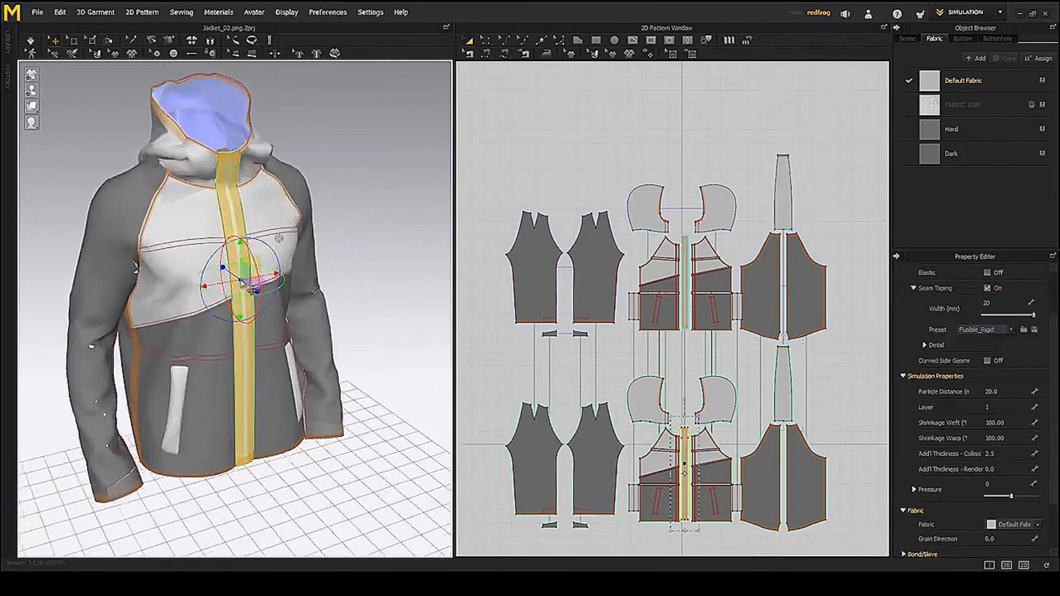
right_drag(663, 448, 624, 335)
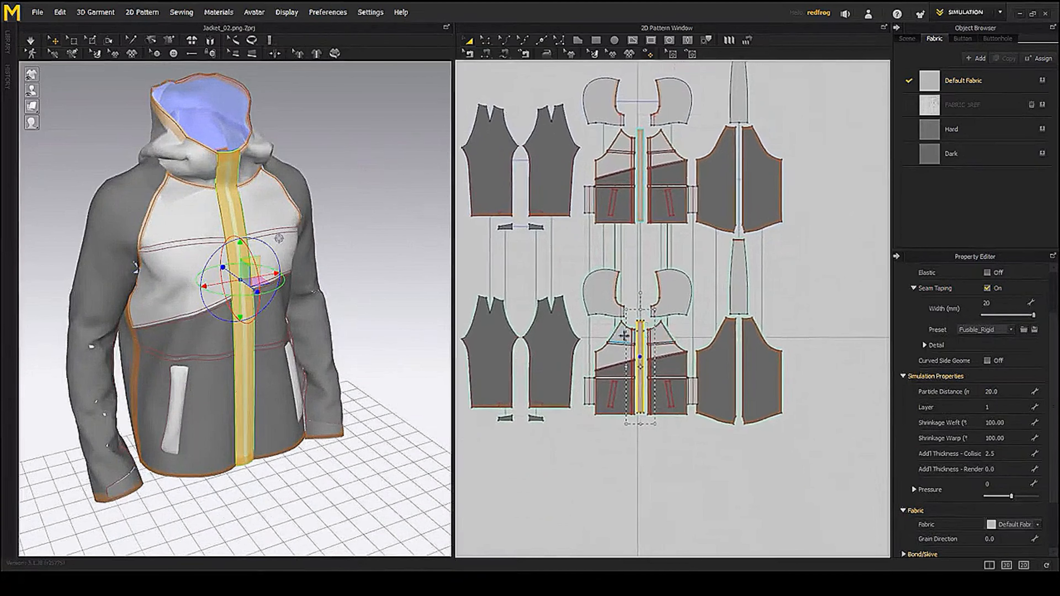
scroll(660, 347, up, 5)
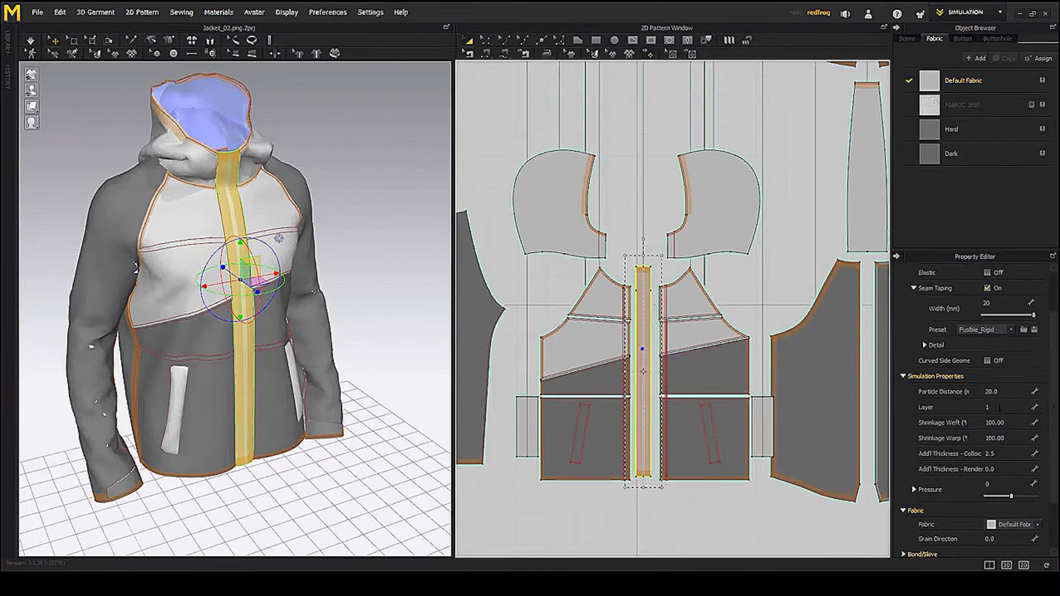
click(999, 407)
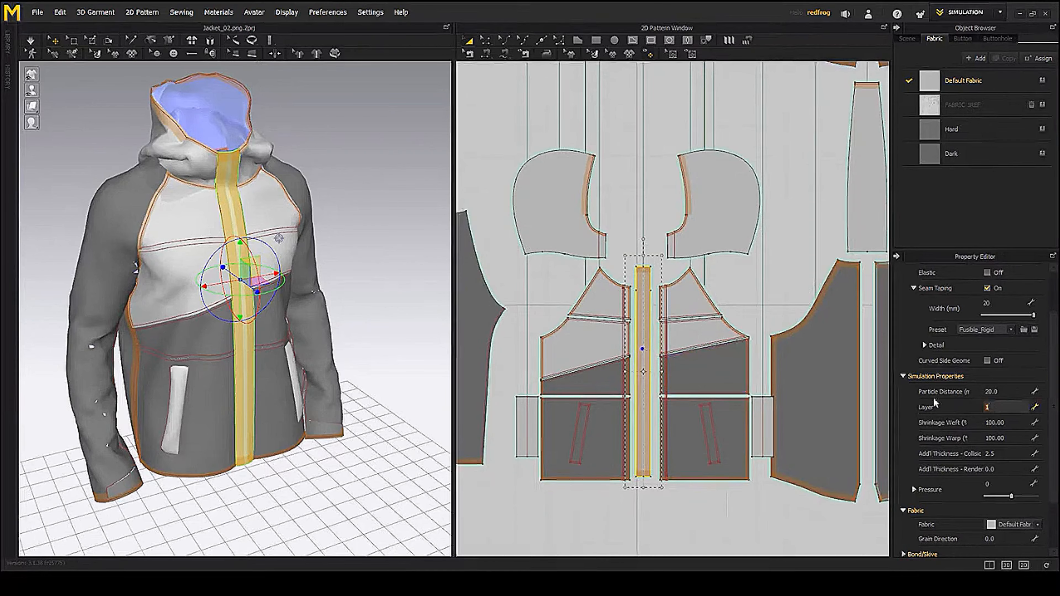
right_drag(259, 340, 325, 345)
key(space)
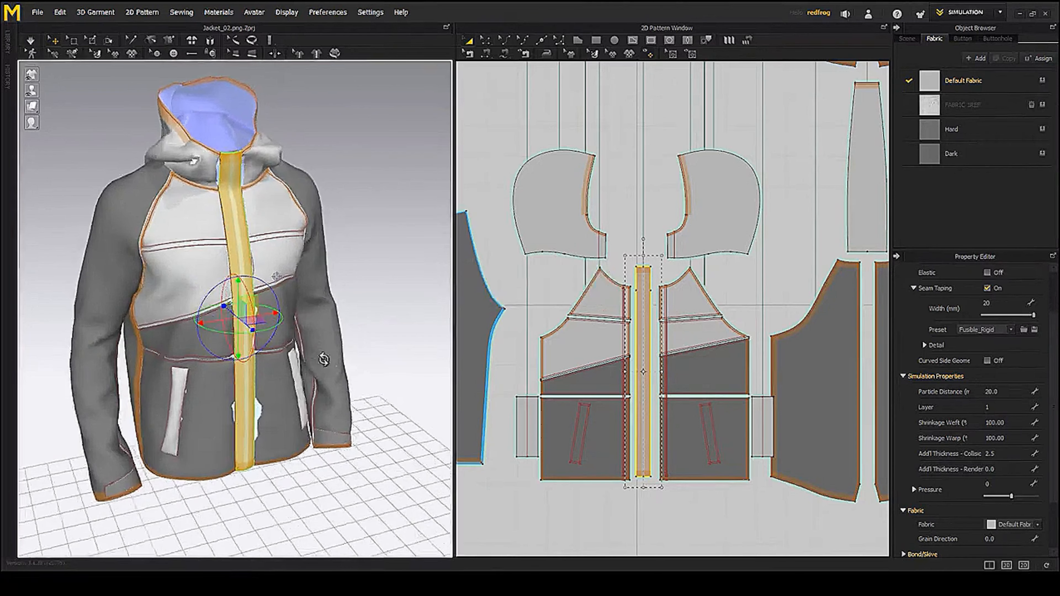
- Set the cloned outer placket's layer to 2
click(686, 516)
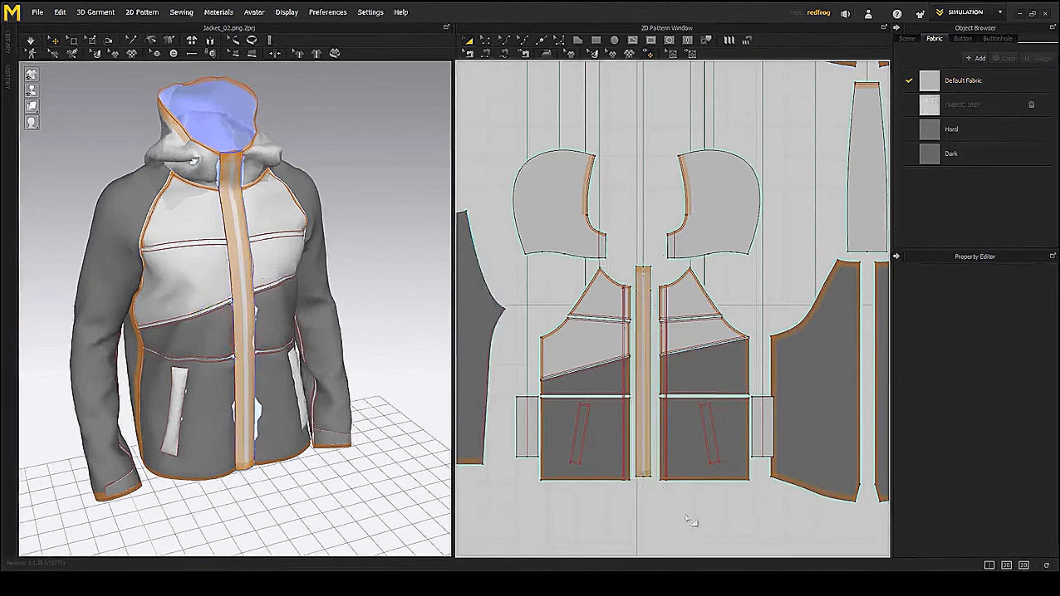
click(644, 427)
double_click(992, 405)
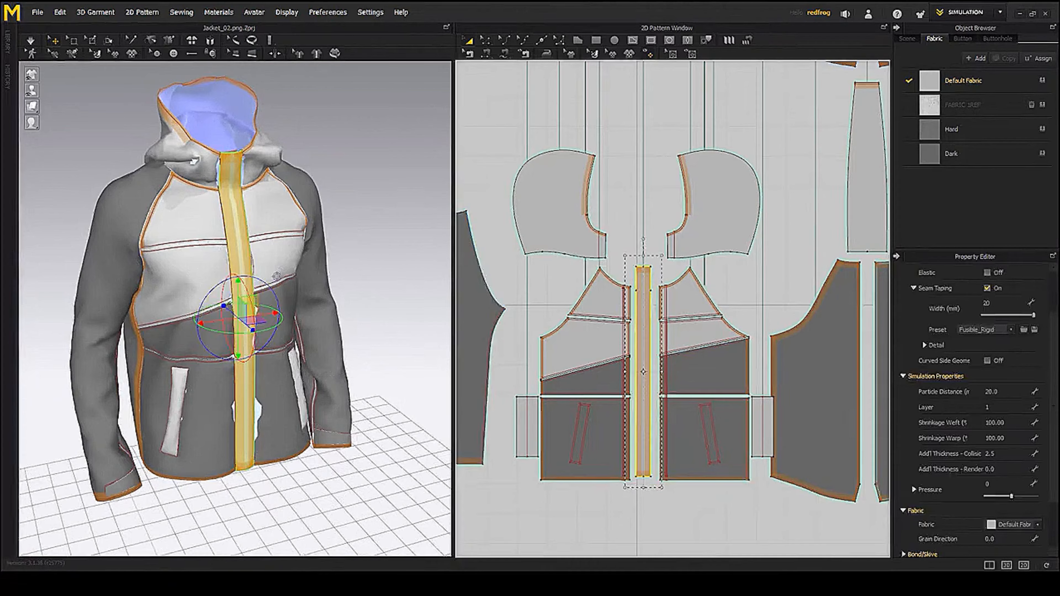
text(2)
key(Return)
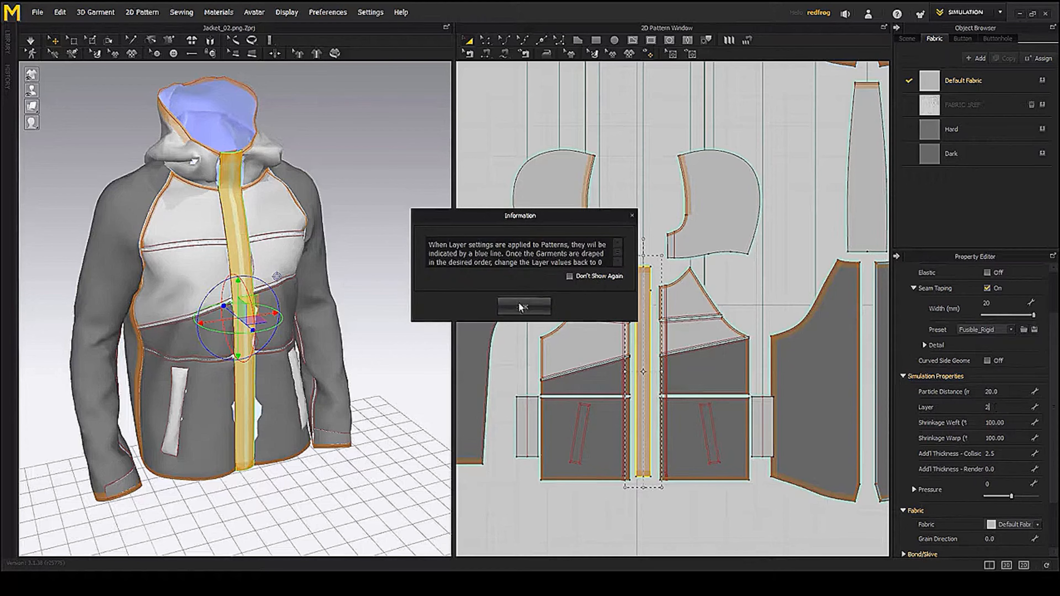
click(523, 310)
- Simulate the jacket briefly to settle the outer placket over the fronts
right_drag(367, 334, 333, 337)
key(space)
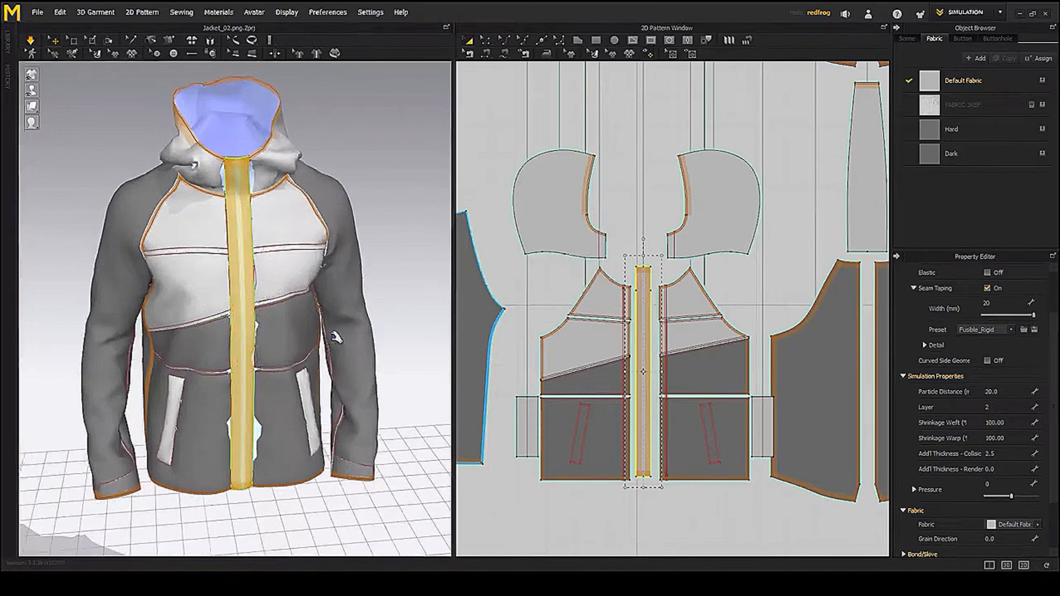
key(space)
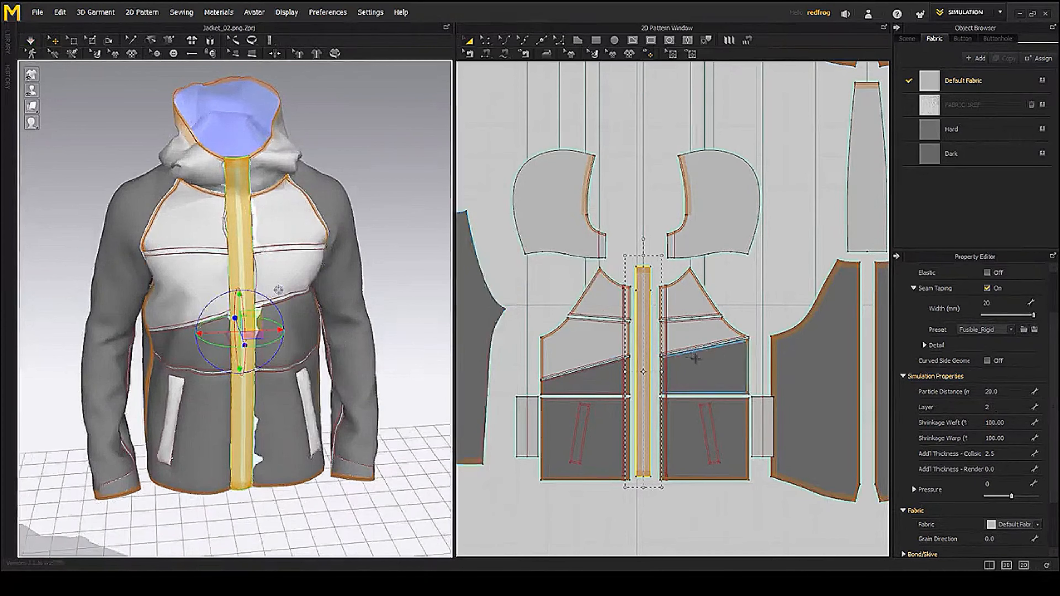
- Select all the cloned outer jacket patterns except the front placket and set their layer to 1
scroll(690, 407, down, 5)
click(802, 496)
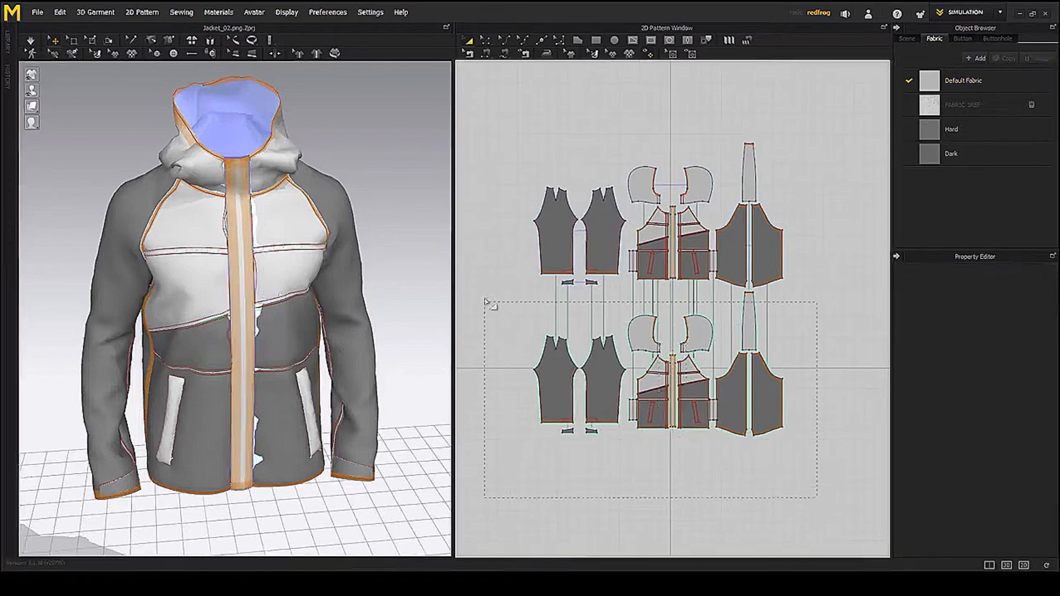
drag(483, 294, 481, 292)
scroll(668, 361, up, 5)
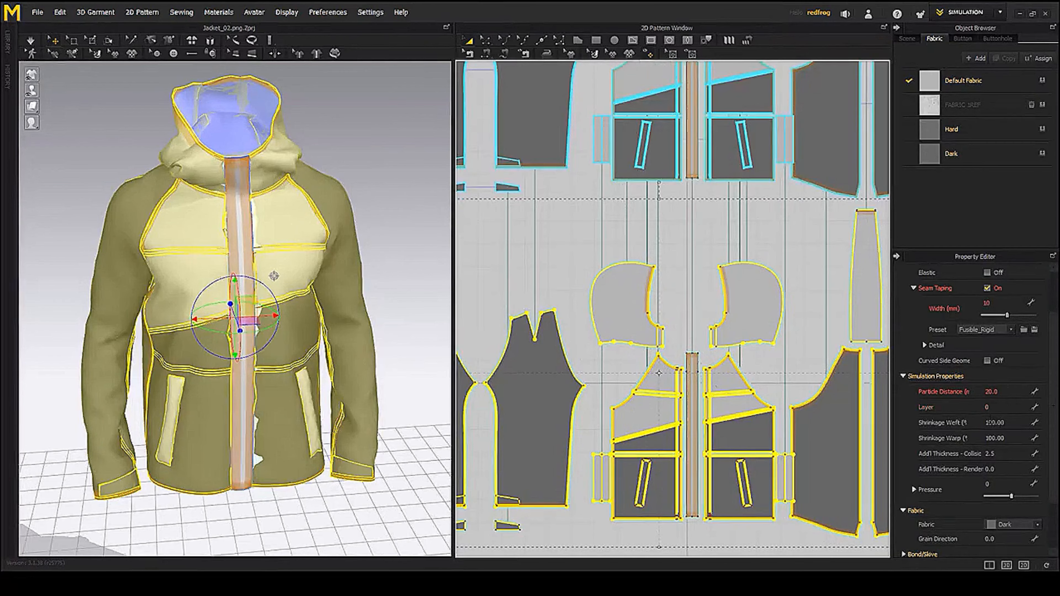
click(995, 408)
text(1)
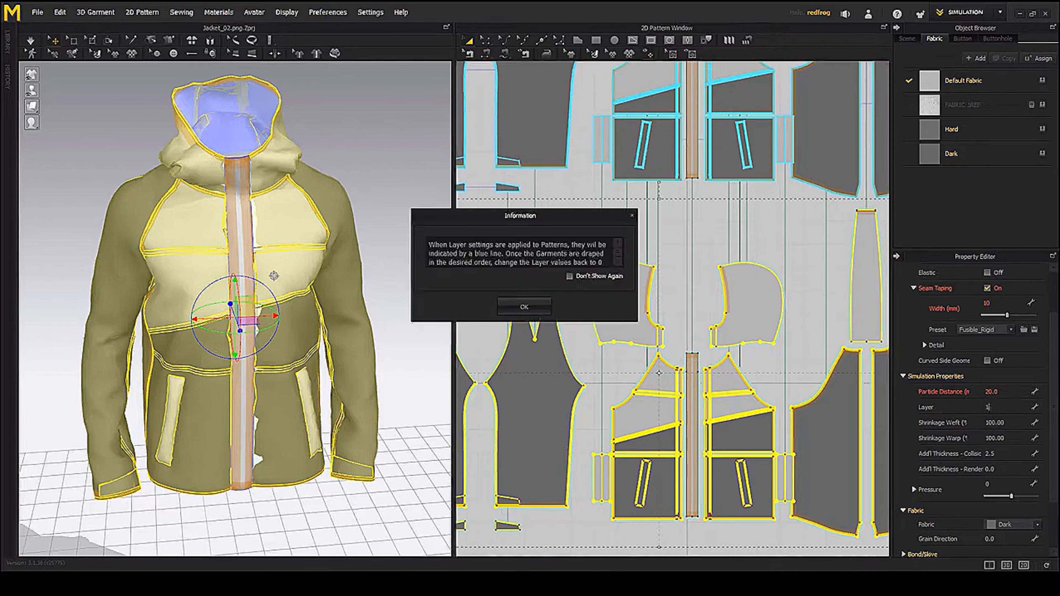
click(524, 307)
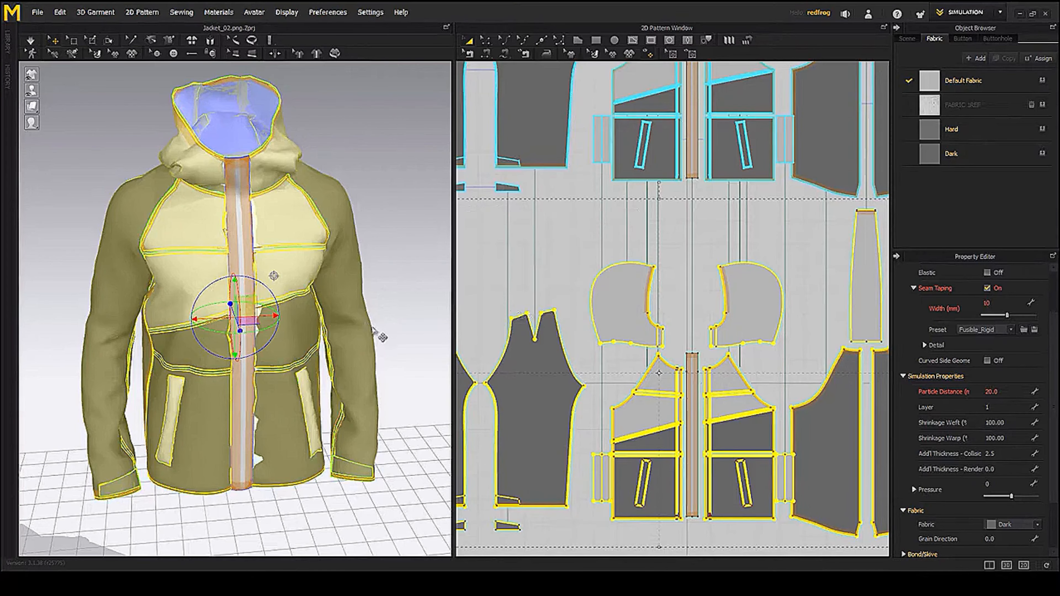
- Simulate the jacket briefly to drape the cloned outer layer over the inner one
middle_drag(367, 319, 391, 337)
right_drag(392, 337, 358, 316)
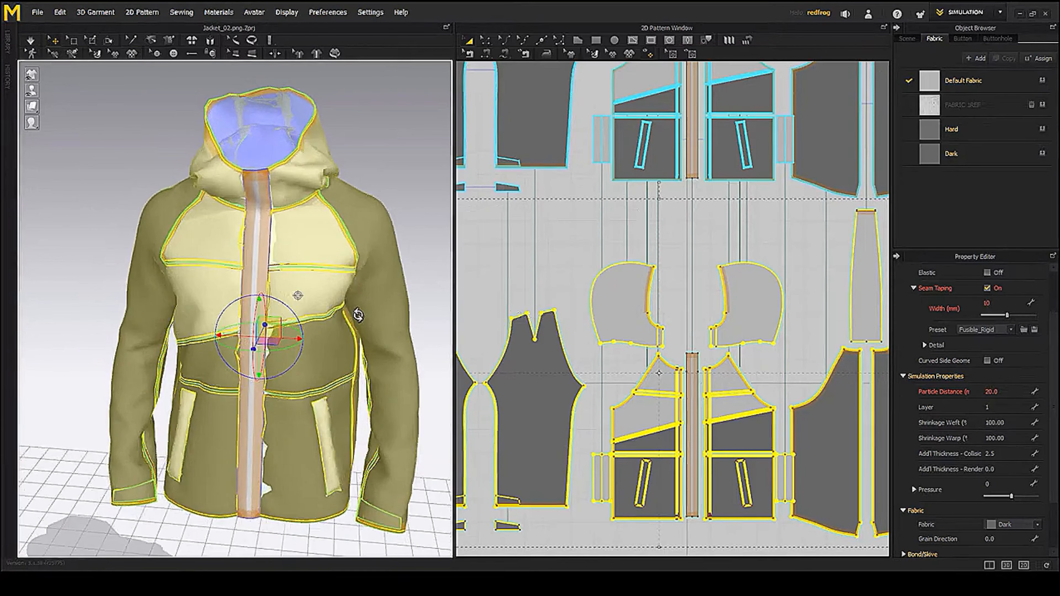
key(space)
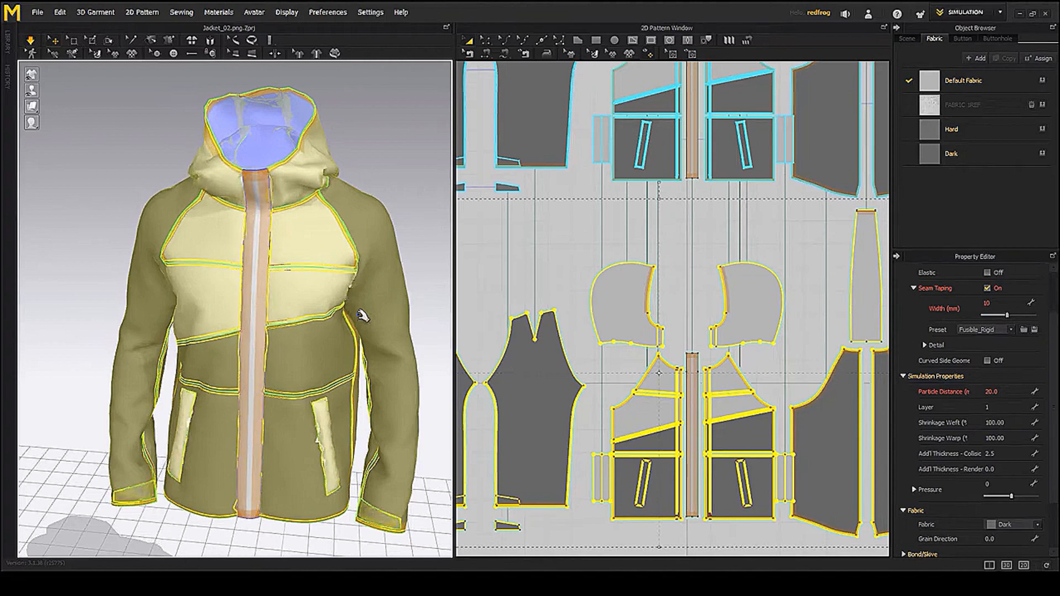
key(space)
click(417, 234)
key(2)
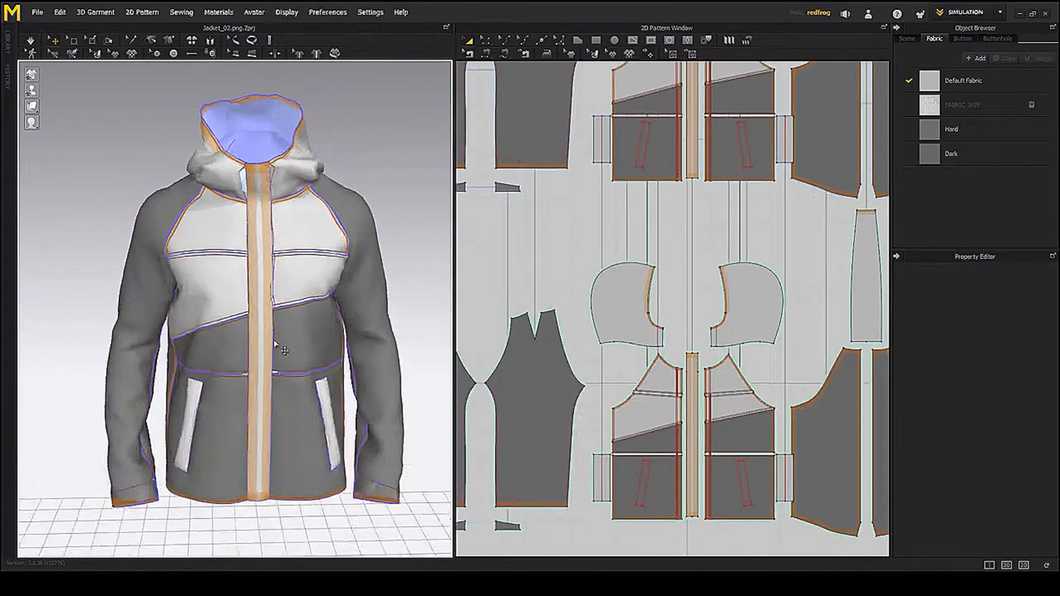
- Examine the draped outer jacket's front, hood and back for gaps and poke-through
scroll(606, 355, down, 5)
middle_drag(606, 355, 623, 326)
scroll(254, 263, up, 3)
middle_drag(211, 260, 219, 280)
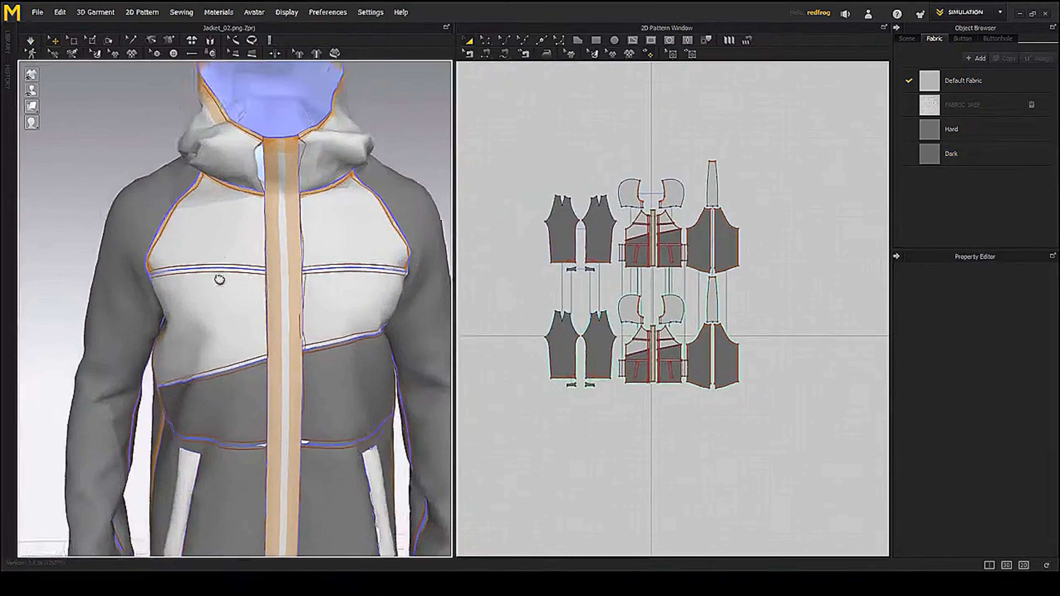
right_drag(219, 279, 187, 288)
key(space)
click(263, 276)
scroll(305, 343, down, 3)
right_drag(305, 343, 192, 308)
middle_drag(192, 308, 287, 220)
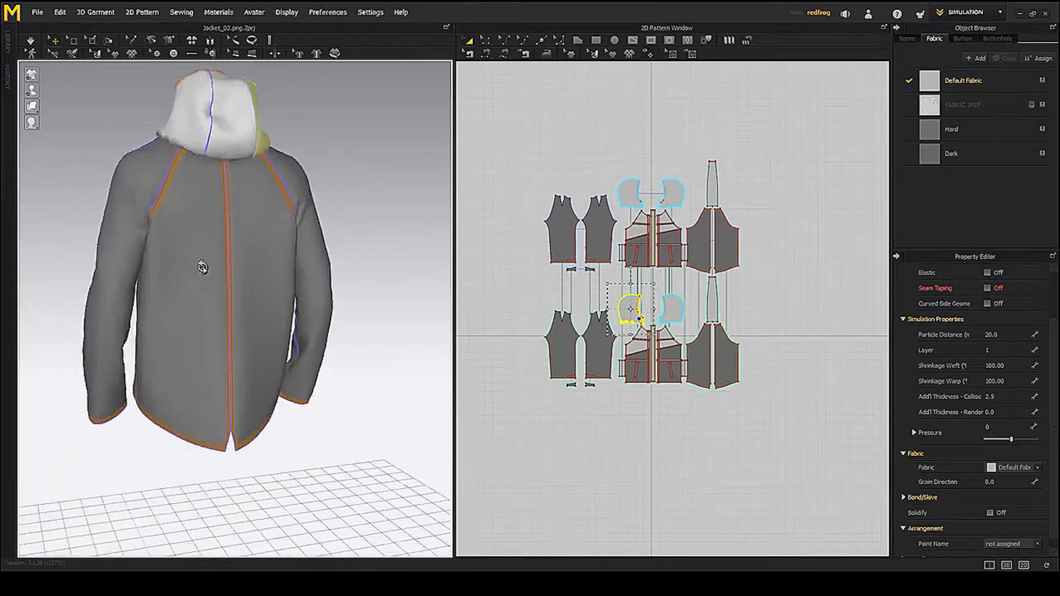
right_drag(202, 267, 248, 265)
- Set the particle distance of the cloned outer jacket patterns to 10
drag(802, 459, 560, 347)
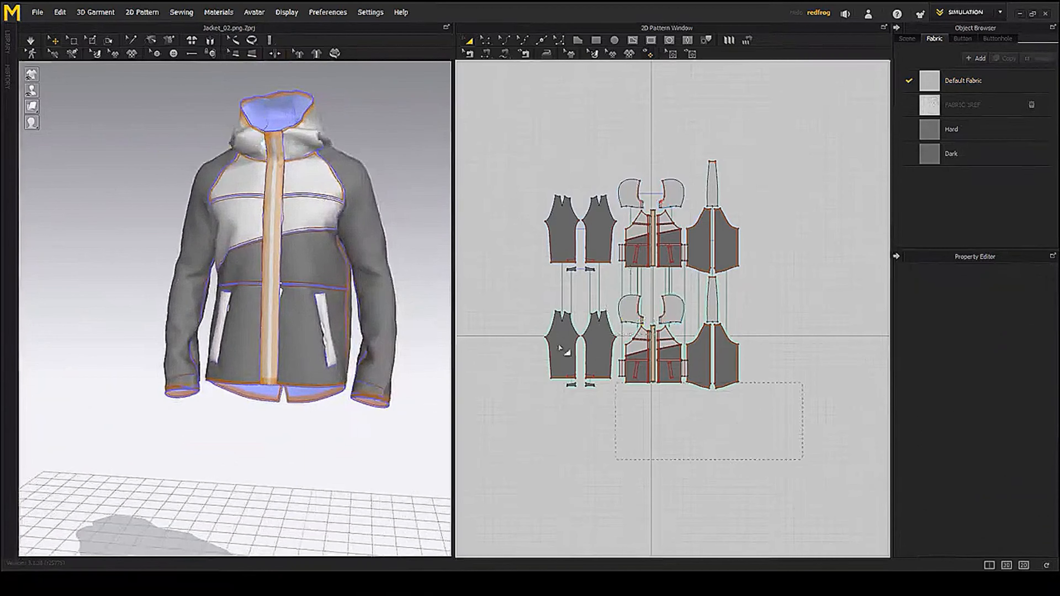
drag(474, 279, 473, 277)
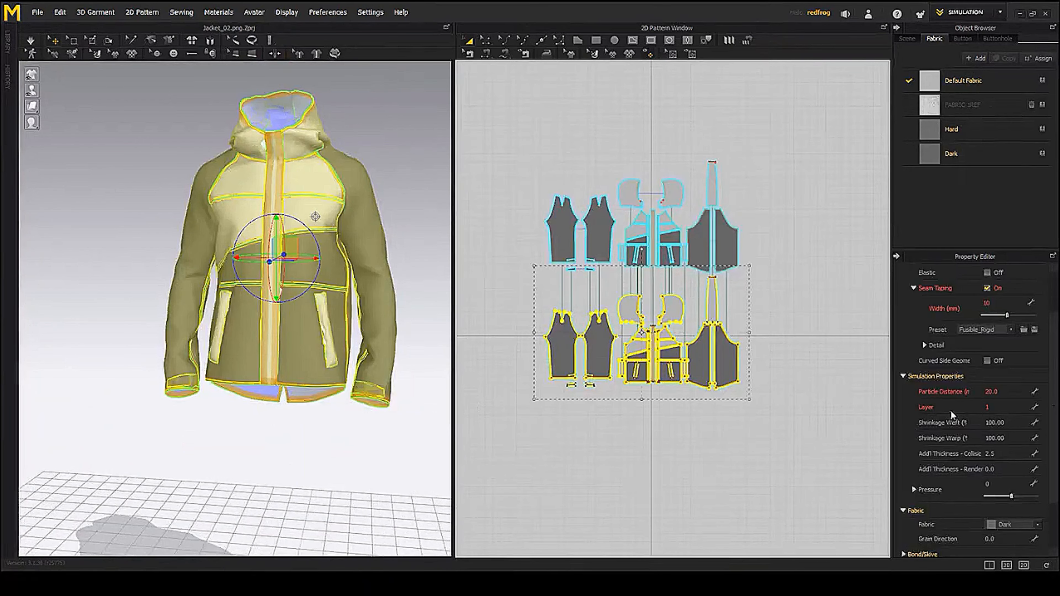
click(999, 391)
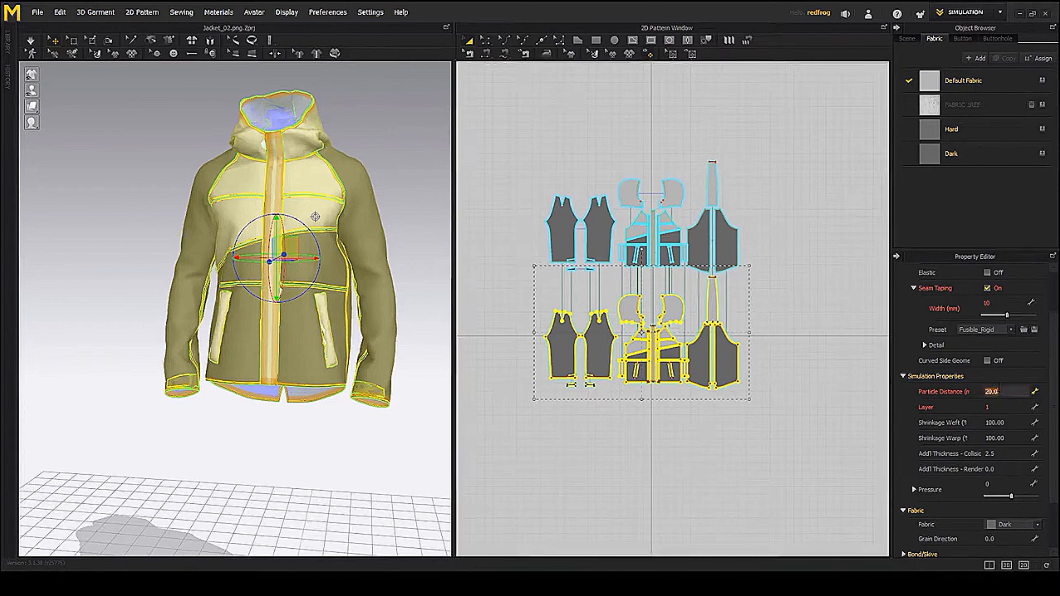
text(10)
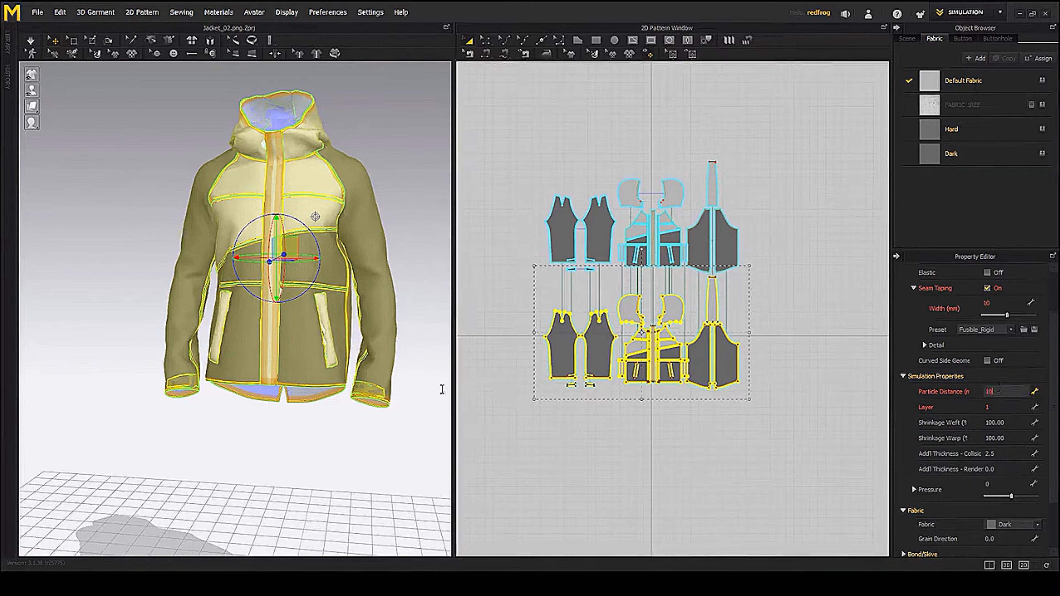
key(Return)
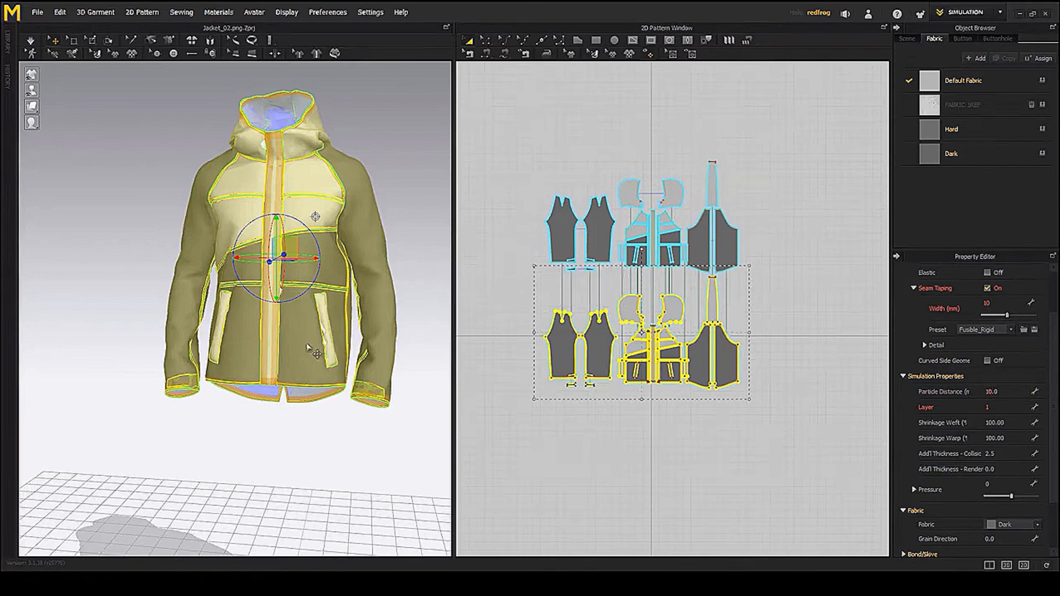
- Delete both cloned outer pocket pieces beside the lower front panels
scroll(308, 347, up, 3)
right_drag(251, 353, 313, 363)
scroll(254, 349, up, 3)
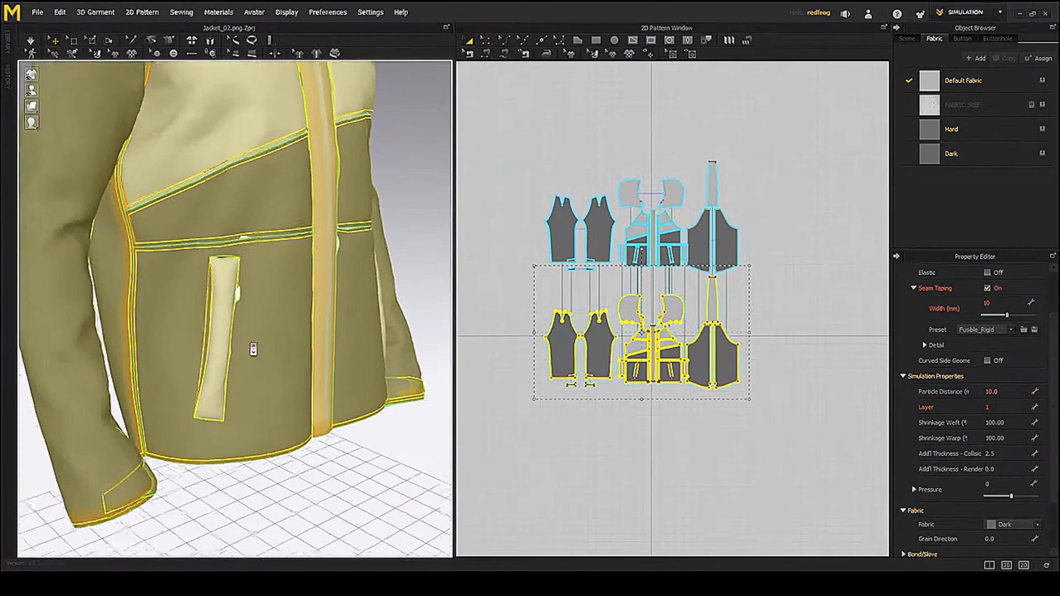
scroll(253, 349, up, 5)
click(232, 337)
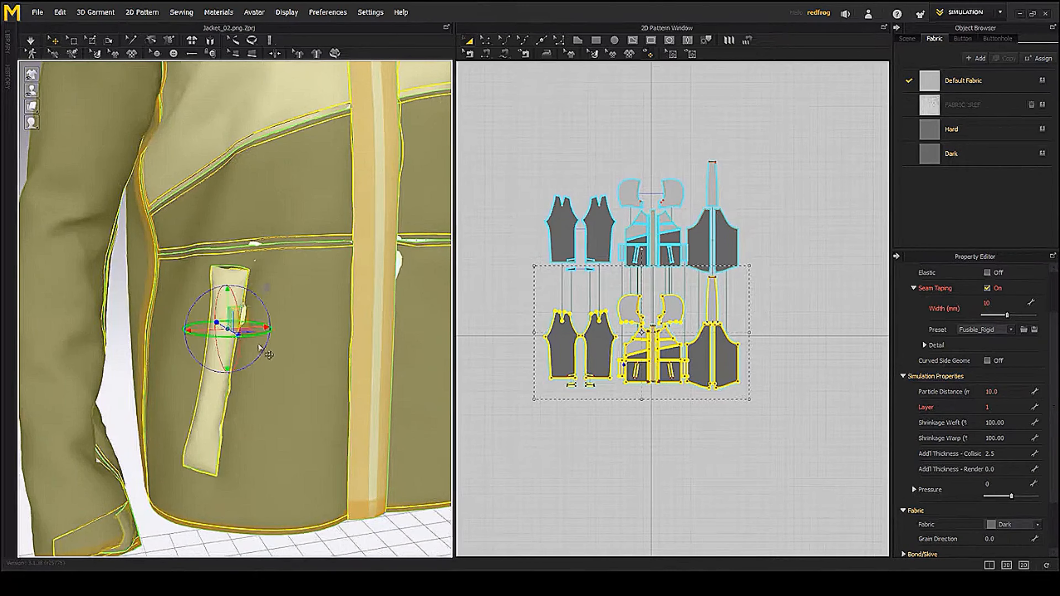
scroll(267, 357, down, 2)
middle_drag(340, 445, 261, 400)
click(293, 459)
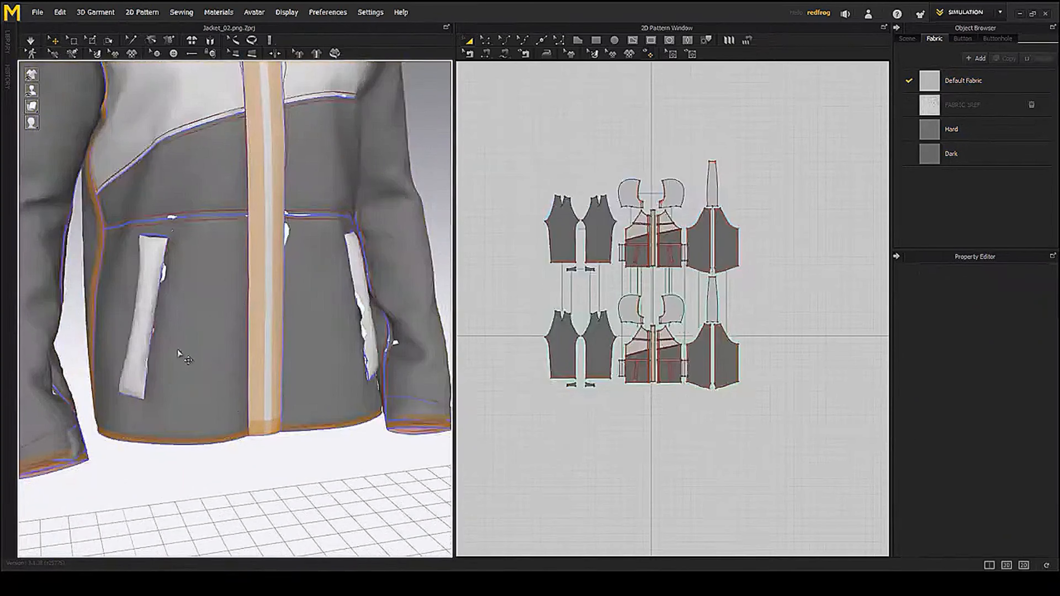
click(146, 321)
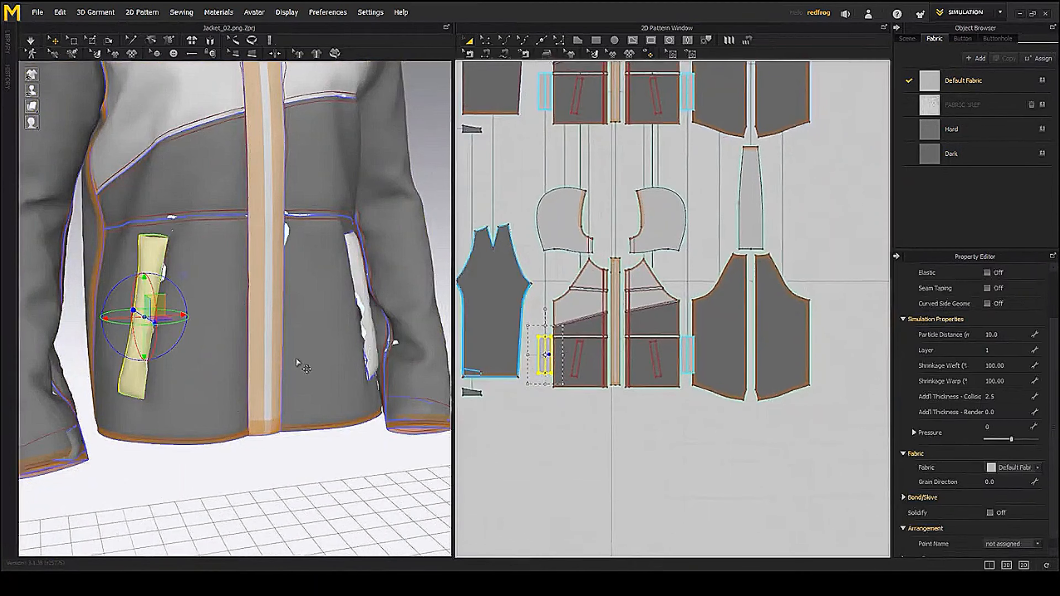
right_drag(296, 358, 327, 352)
shift+click(389, 351)
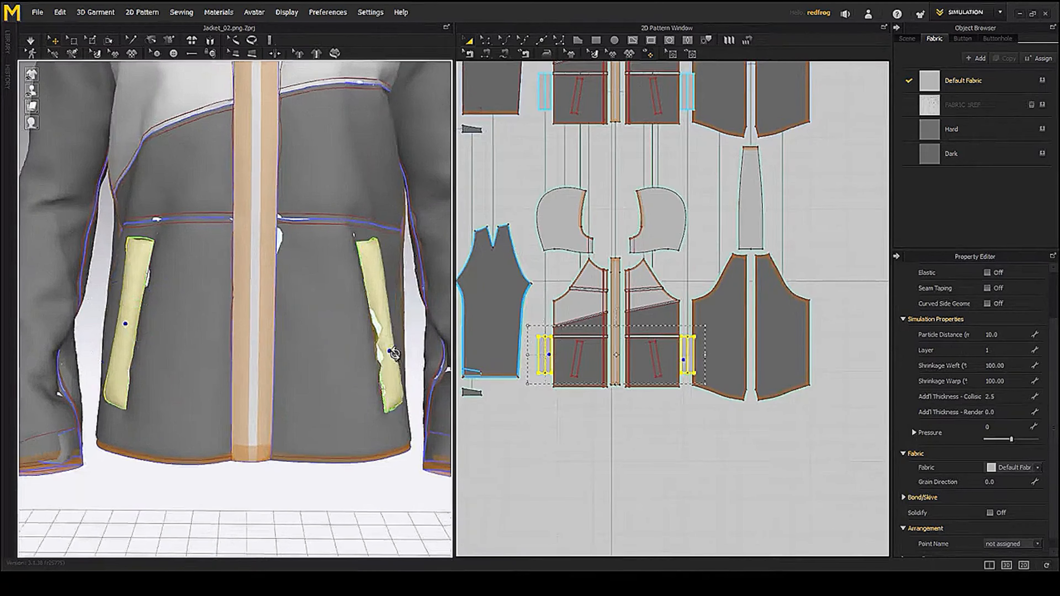
key(Escape)
scroll(318, 342, down, 5)
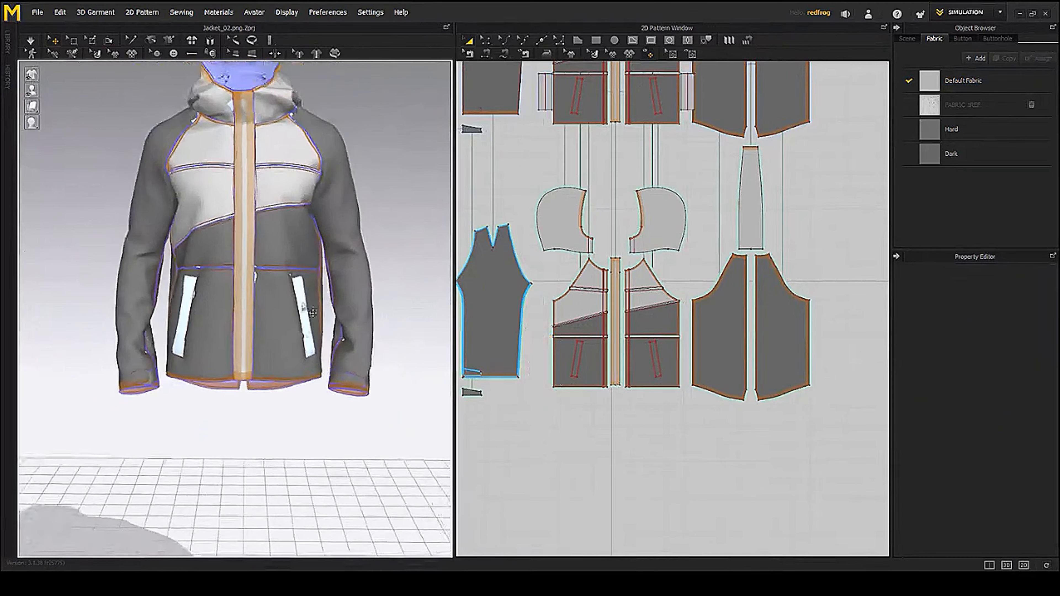
- Simulate the jacket without the outer pocket pieces and inspect the pocket openings on the lower fronts
key(space)
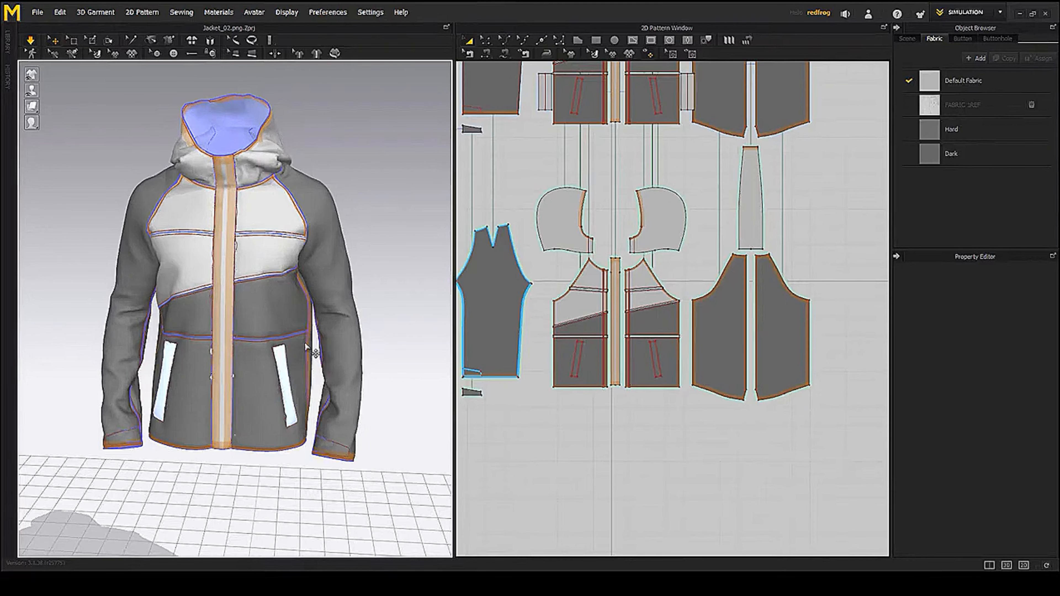
key(space)
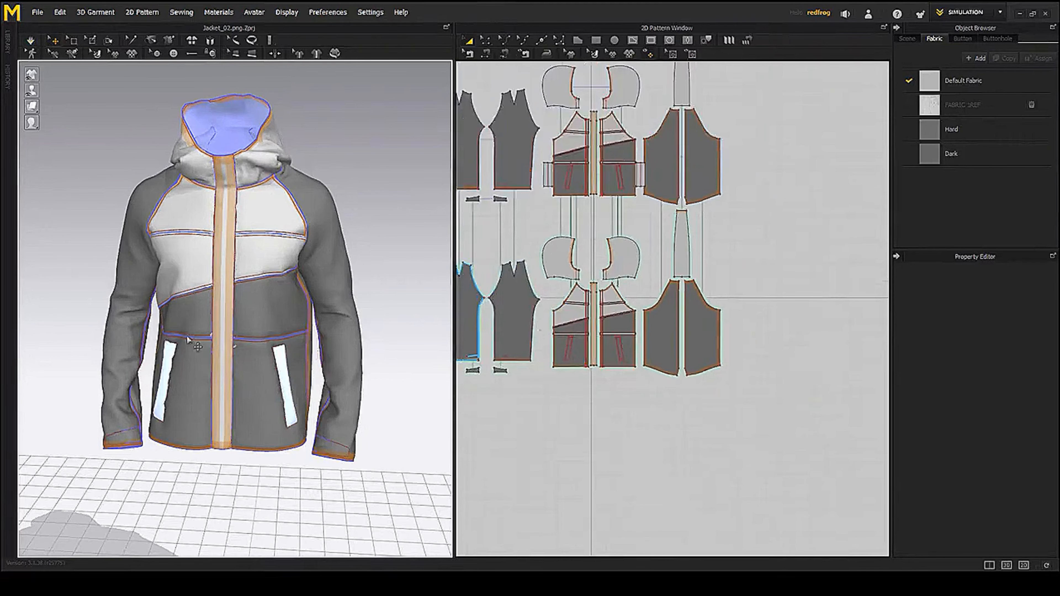
right_drag(305, 342, 158, 336)
scroll(276, 335, up, 5)
right_drag(276, 336, 261, 412)
scroll(260, 412, up, 2)
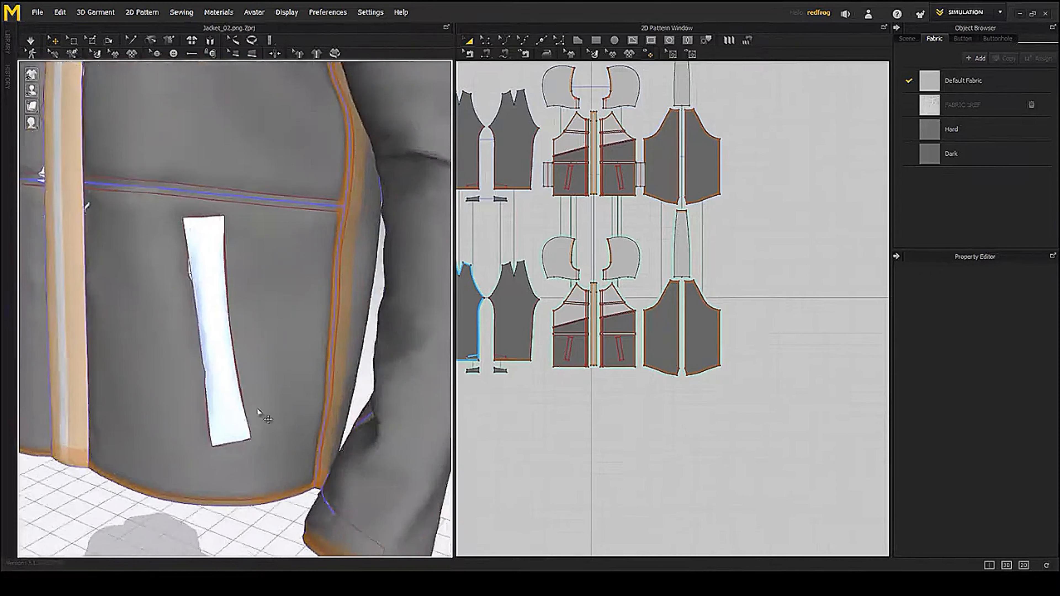
middle_drag(260, 412, 232, 459)
scroll(218, 312, down, 5)
mouse_move(232, 459)
right_down()
mouse_move(211, 381)
mouse_move(255, 382)
mouse_move(229, 374)
mouse_move(213, 383)
mouse_move(172, 355)
mouse_move(255, 315)
mouse_move(227, 309)
mouse_move(261, 309)
right_up()
scroll(350, 462, up, 8)
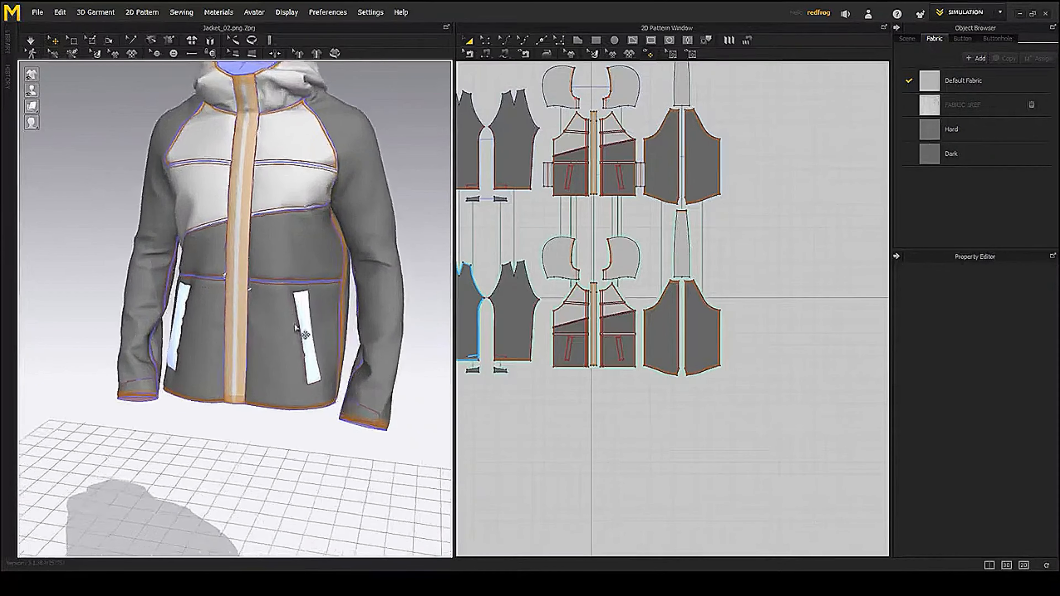
- Select the two cloned outer cuff tabs below the sleeves and set their layer to 2
click(349, 462)
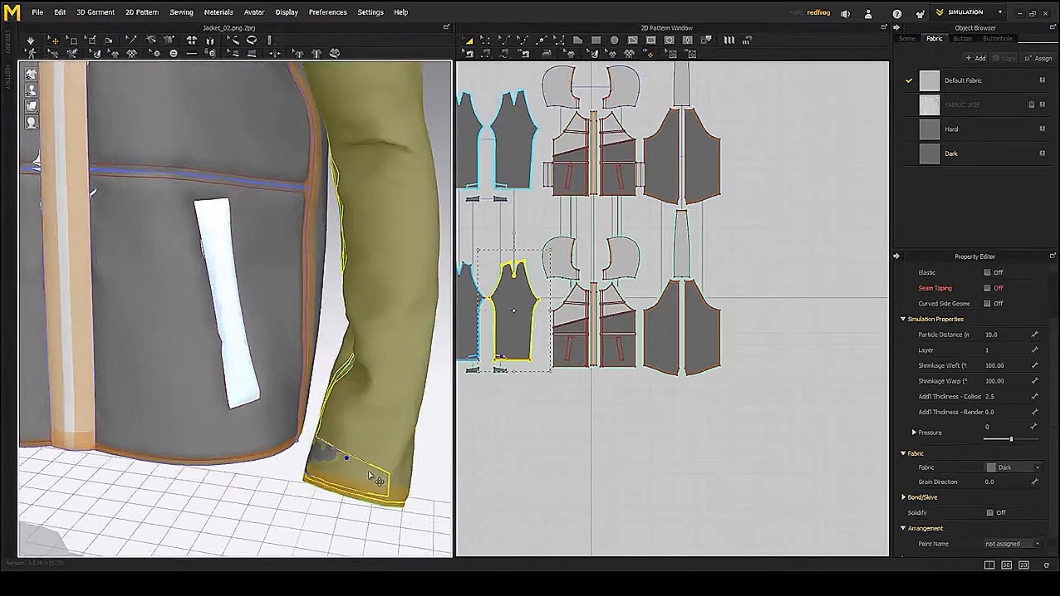
right_drag(349, 463, 292, 384)
scroll(521, 399, up, 3)
middle_drag(514, 398, 584, 409)
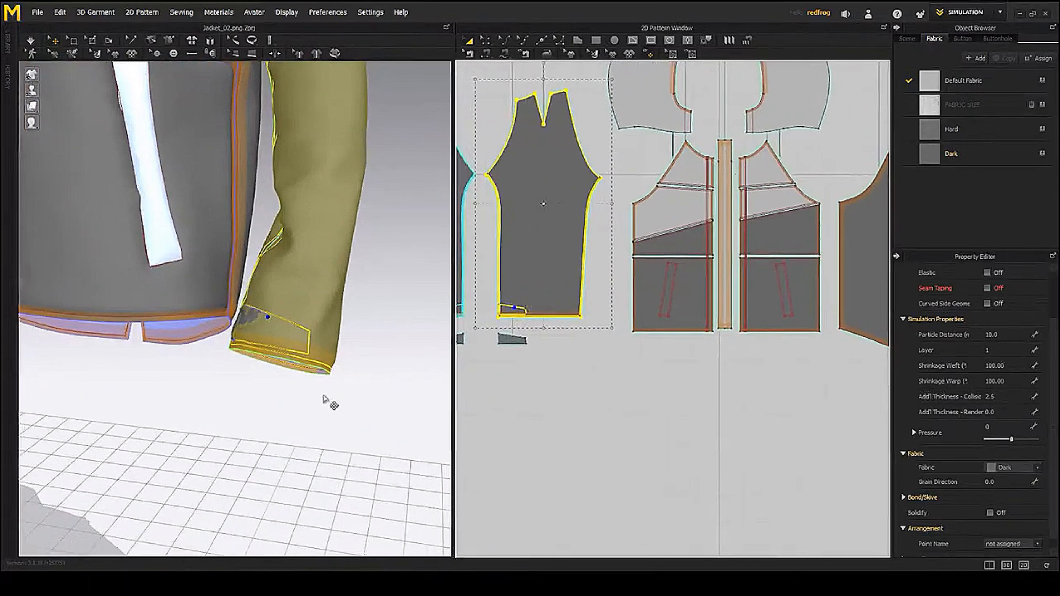
scroll(523, 339, up, 2)
middle_drag(518, 357, 558, 356)
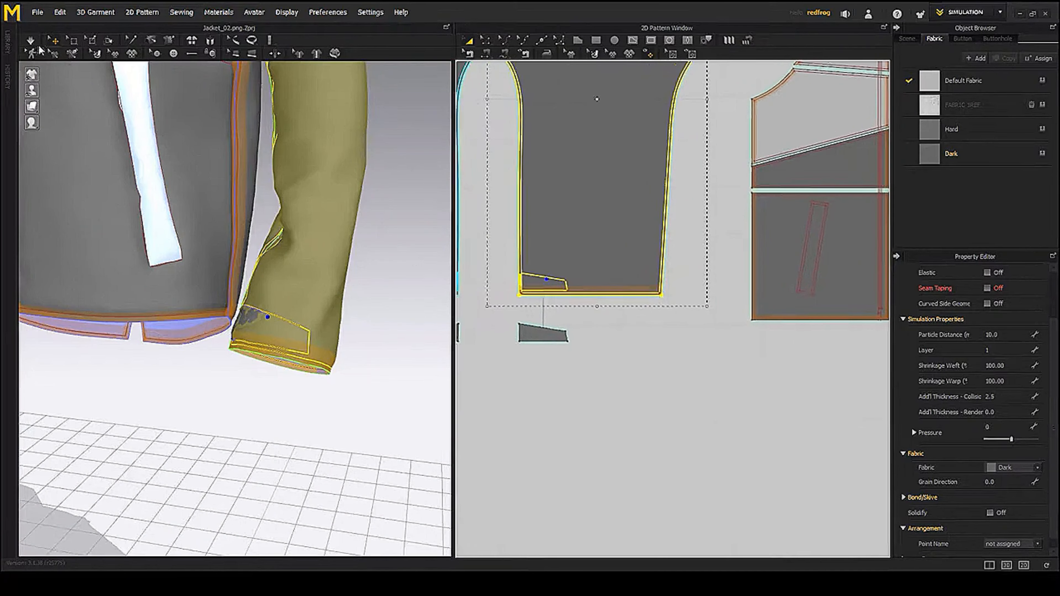
click(550, 341)
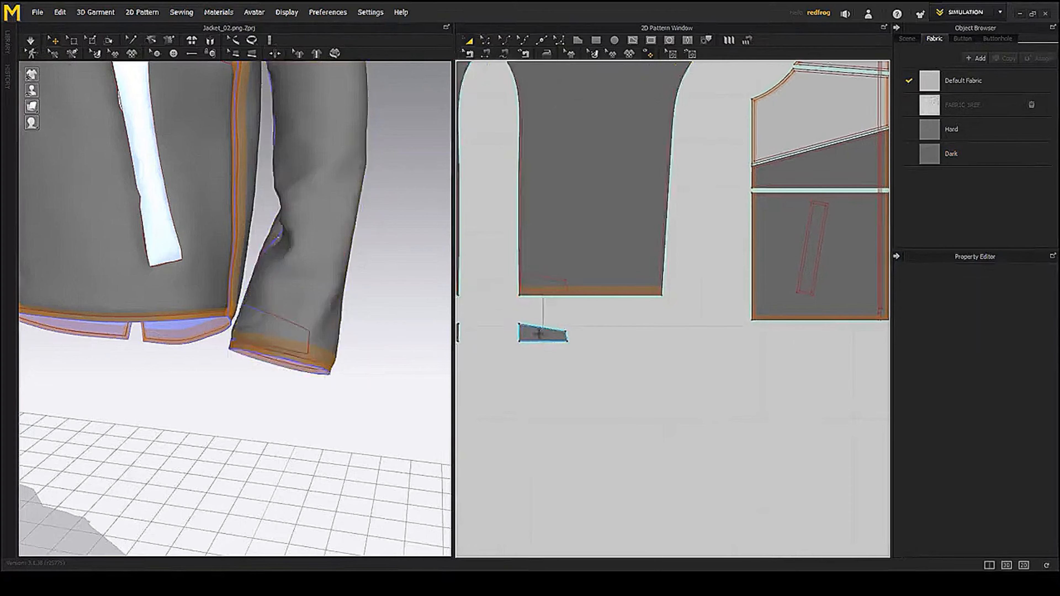
click(539, 334)
middle_drag(590, 374, 708, 386)
shift+click(566, 346)
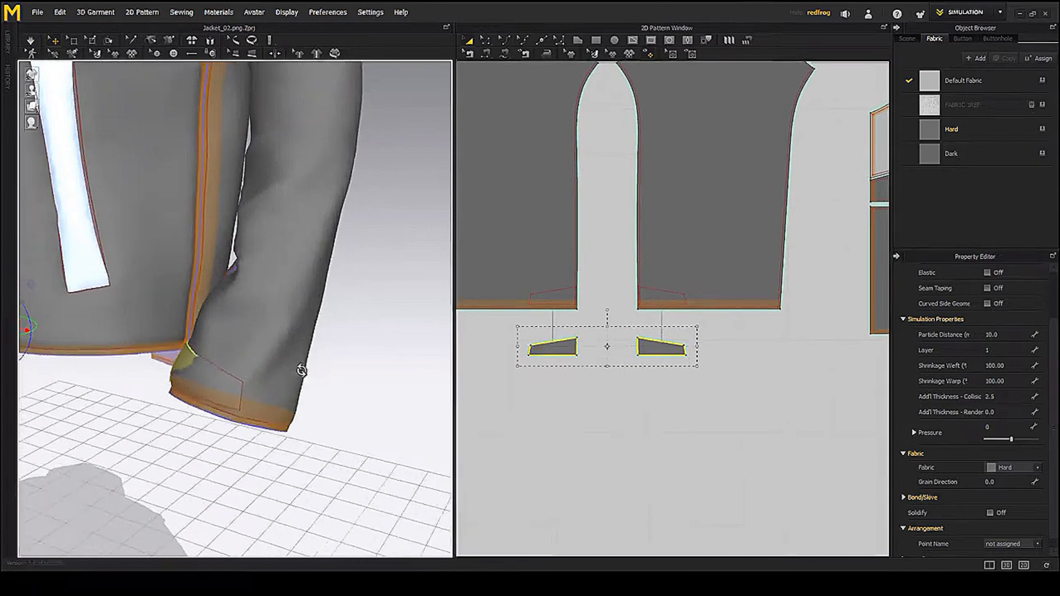
click(996, 351)
key(BackSpace)
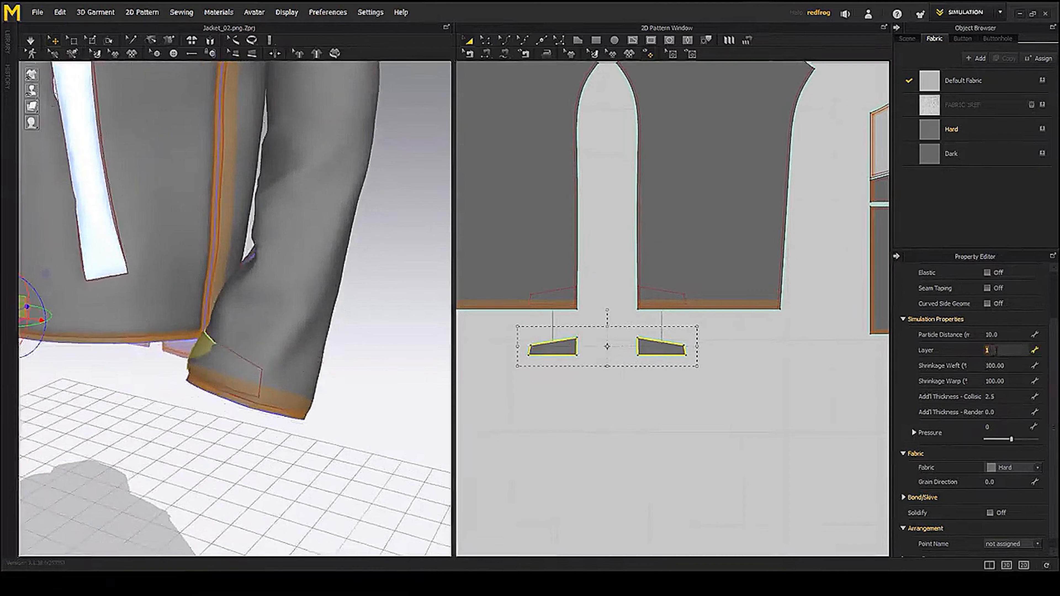
text(2)
key(Return)
click(515, 308)
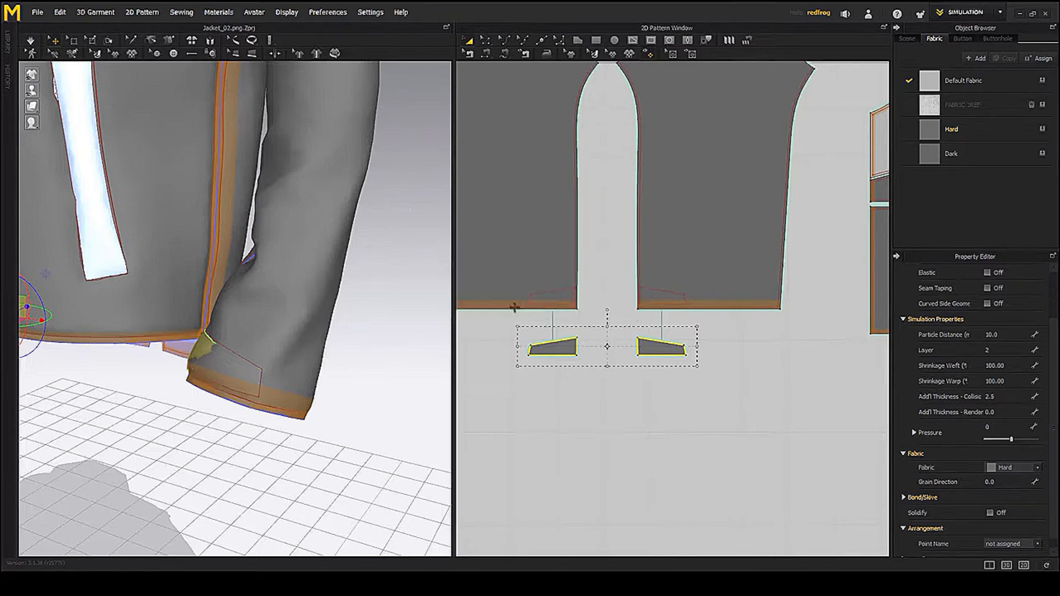
- Simulate the jacket to settle the outer cuff tabs over the sleeve ends and inspect one cuff closely
right_drag(301, 413, 351, 412)
key(space)
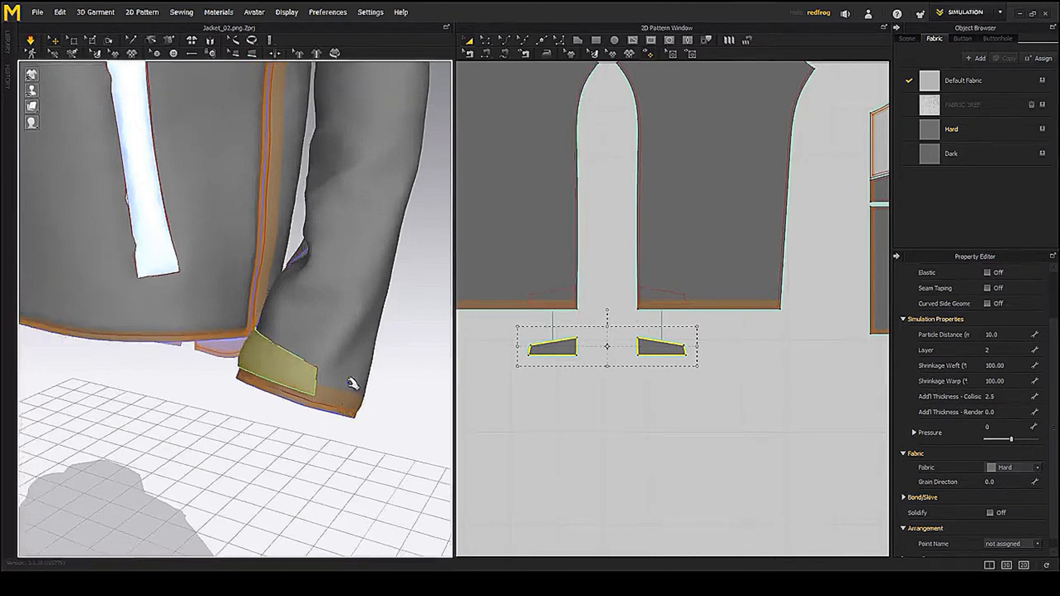
key(space)
scroll(328, 386, down, 2)
right_drag(309, 400, 258, 418)
middle_drag(258, 418, 236, 213)
scroll(289, 261, up, 3)
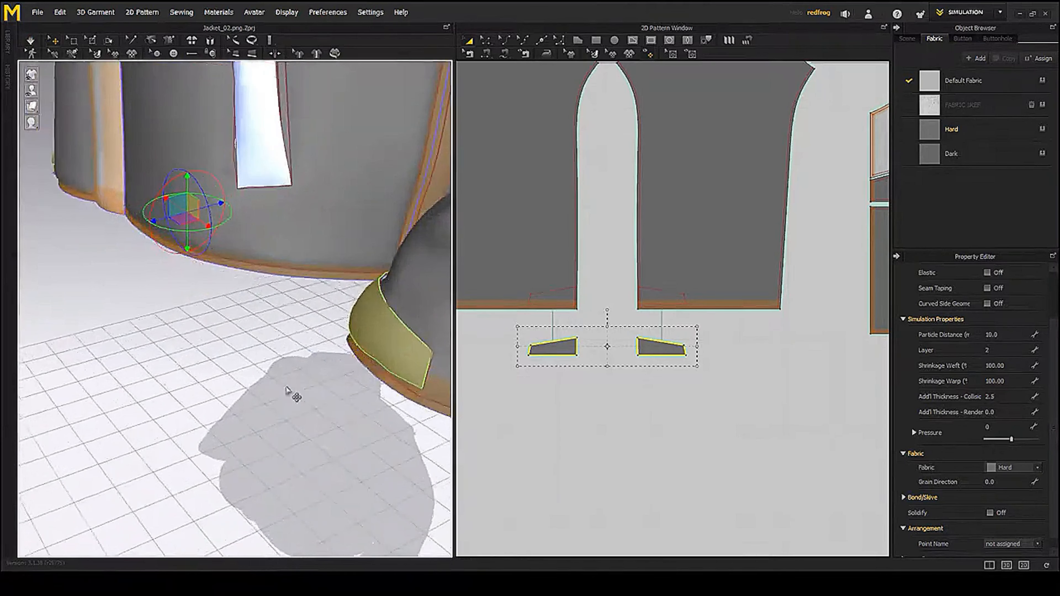
right_drag(287, 388, 242, 393)
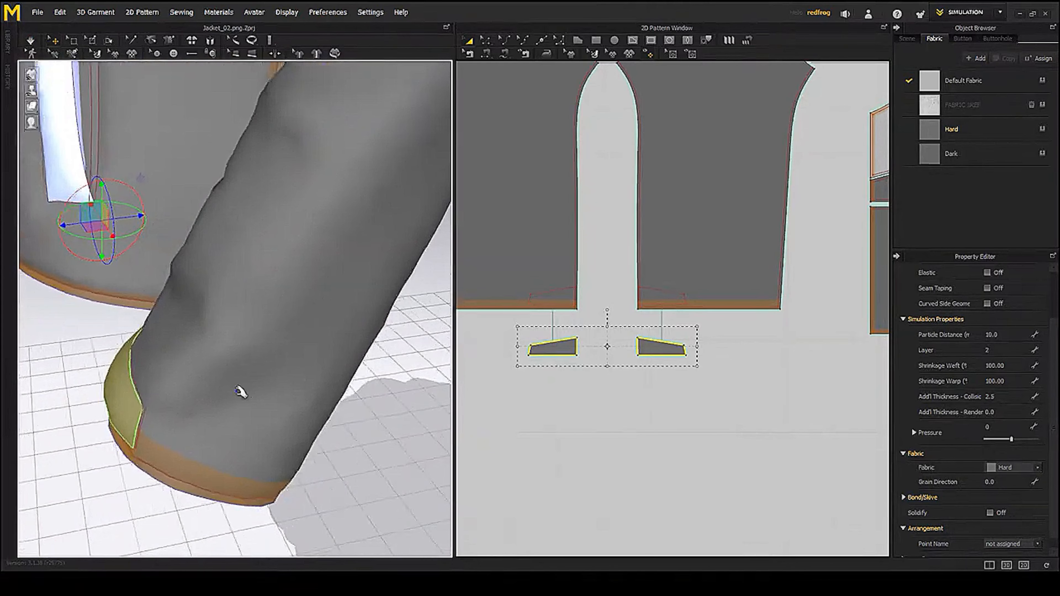
key(space)
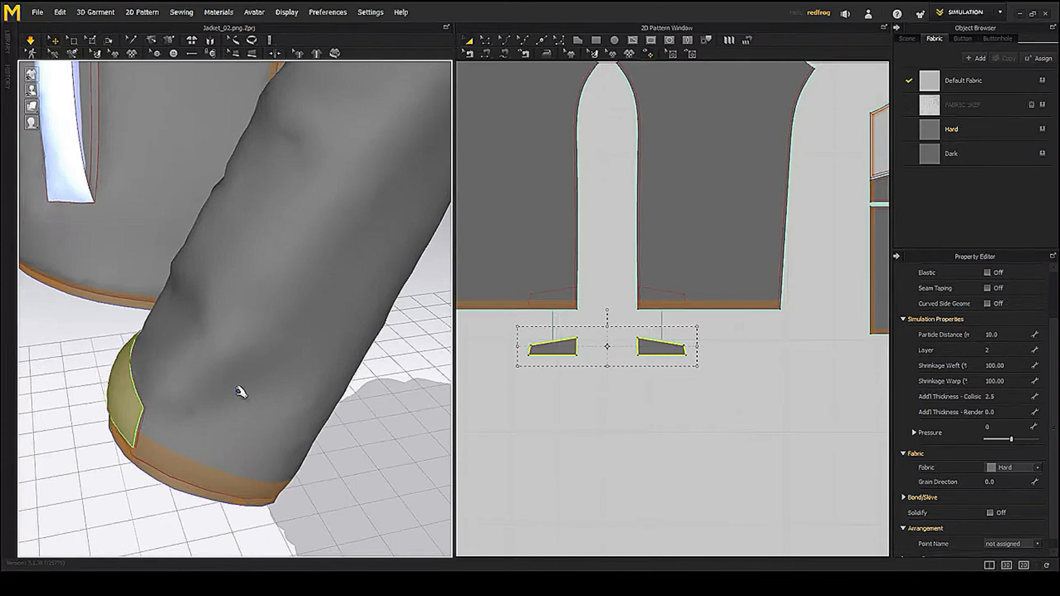
key(space)
- Inspect the opposite cuff and its tab, together with the outer sleeve patterns and their simulation settings
scroll(219, 394, down, 3)
right_drag(218, 403, 360, 414)
scroll(243, 347, up, 2)
middle_drag(243, 347, 251, 353)
right_drag(252, 353, 205, 318)
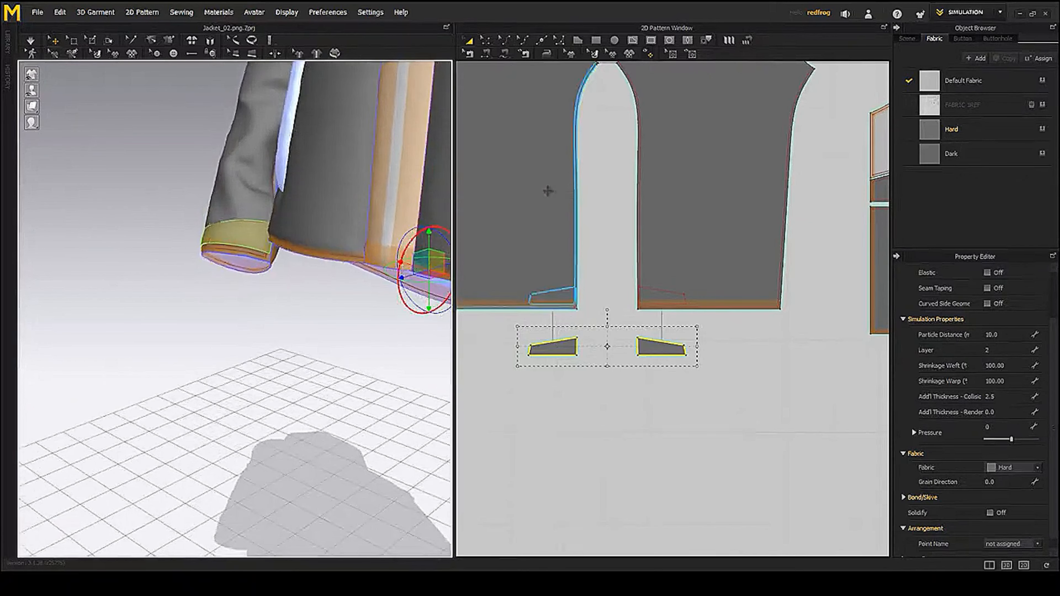
click(548, 189)
click(675, 209)
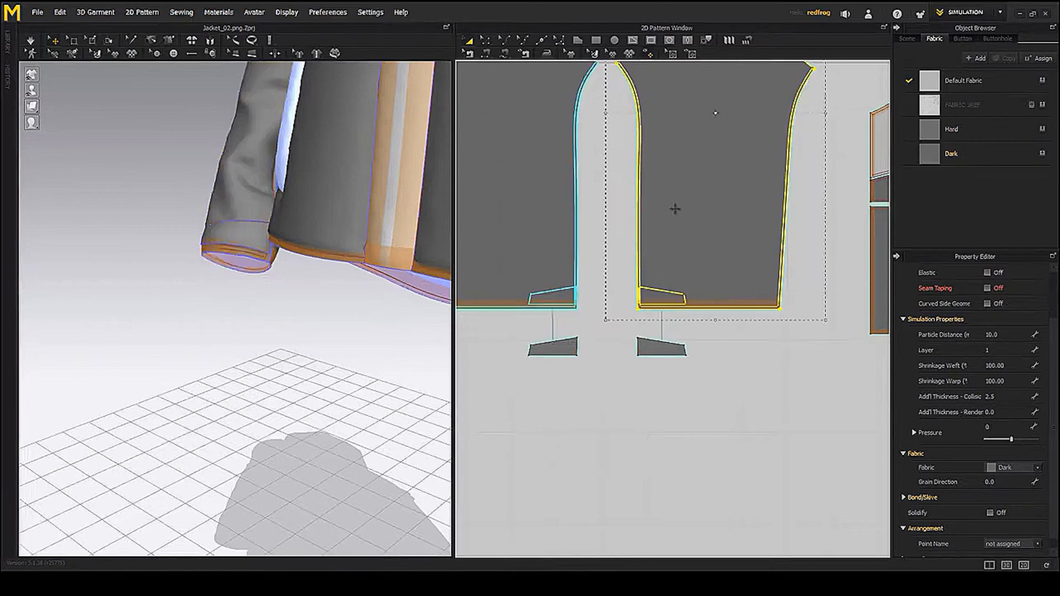
middle_drag(312, 216, 293, 289)
scroll(710, 269, down, 5)
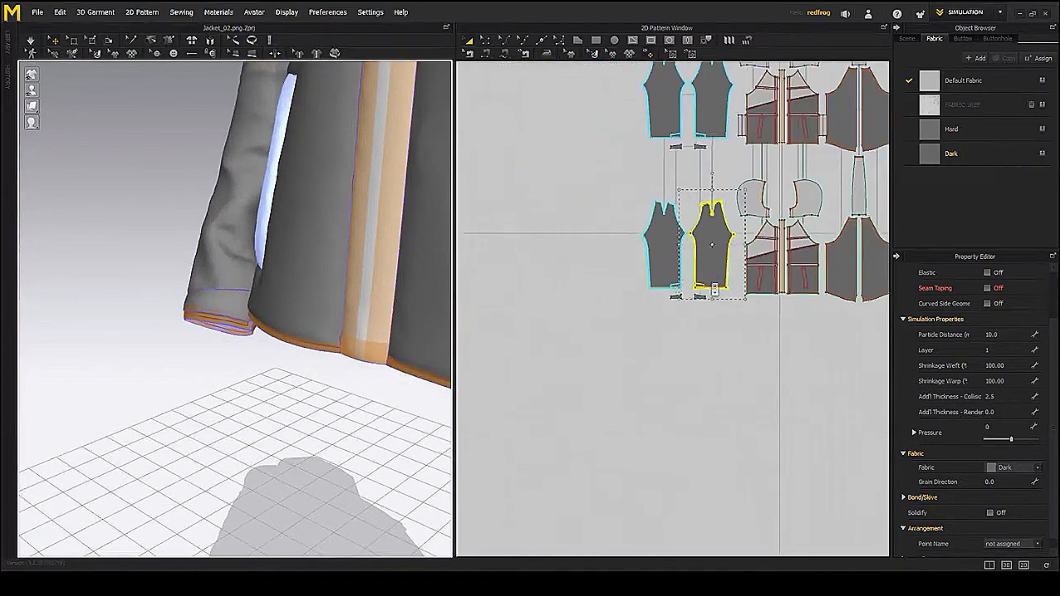
middle_drag(746, 266, 621, 363)
right_drag(374, 338, 374, 277)
middle_drag(374, 277, 296, 319)
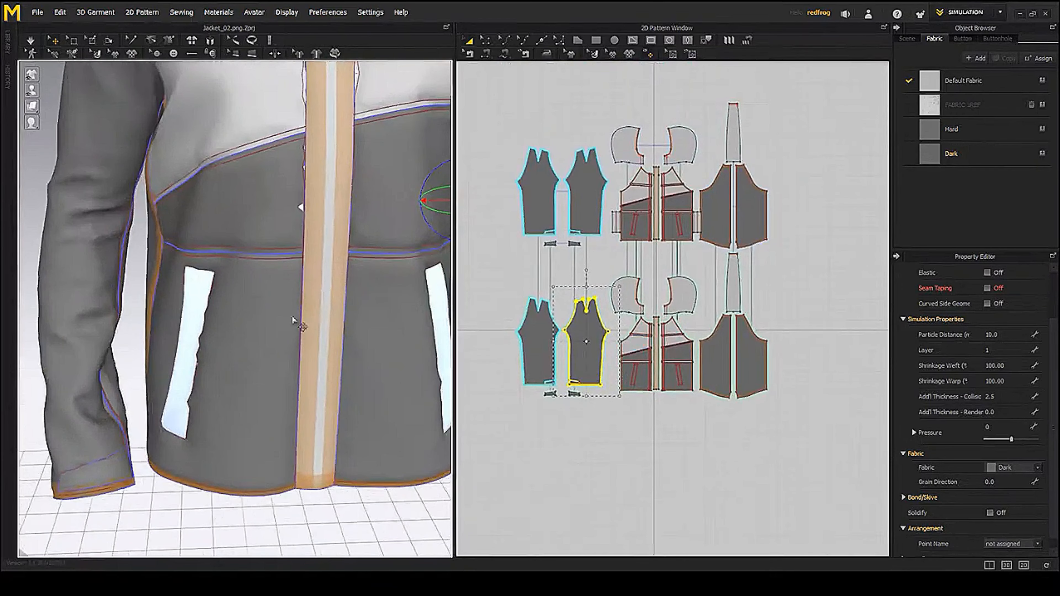
- Examine the front panels along the centre placket and the vertical internal lines near their centre-front edges
middle_drag(320, 259, 279, 342)
right_drag(361, 282, 317, 283)
click(350, 285)
drag(318, 284, 298, 312)
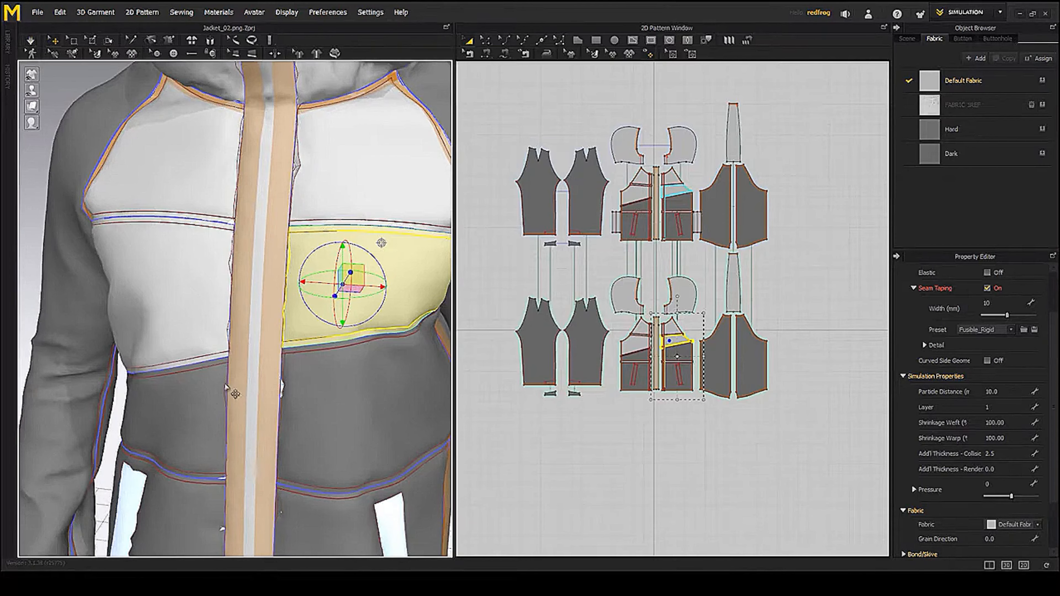
scroll(588, 207, up, 10)
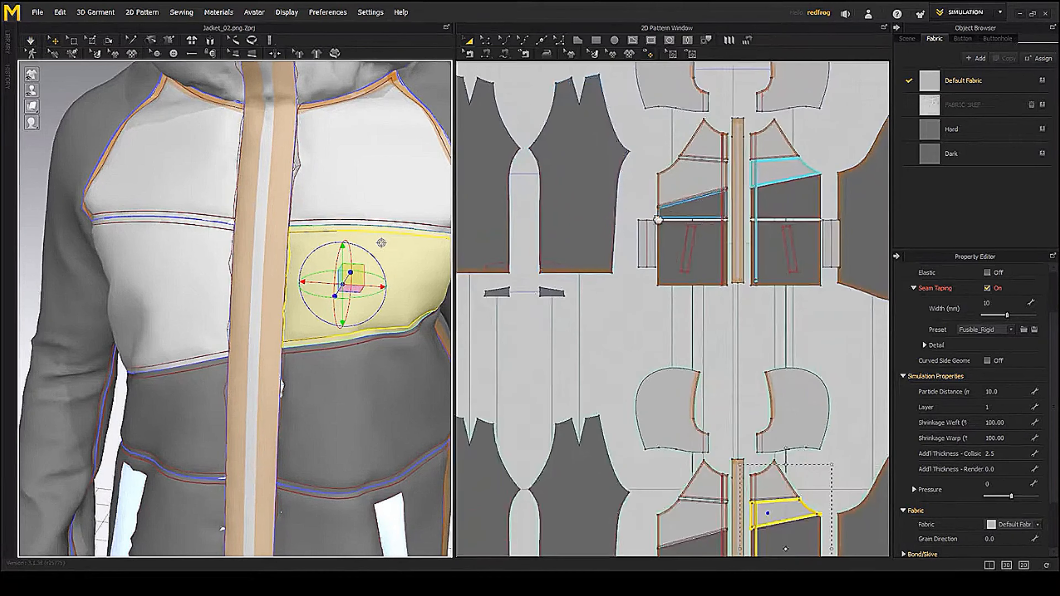
middle_drag(597, 256, 549, 265)
scroll(618, 266, up, 3)
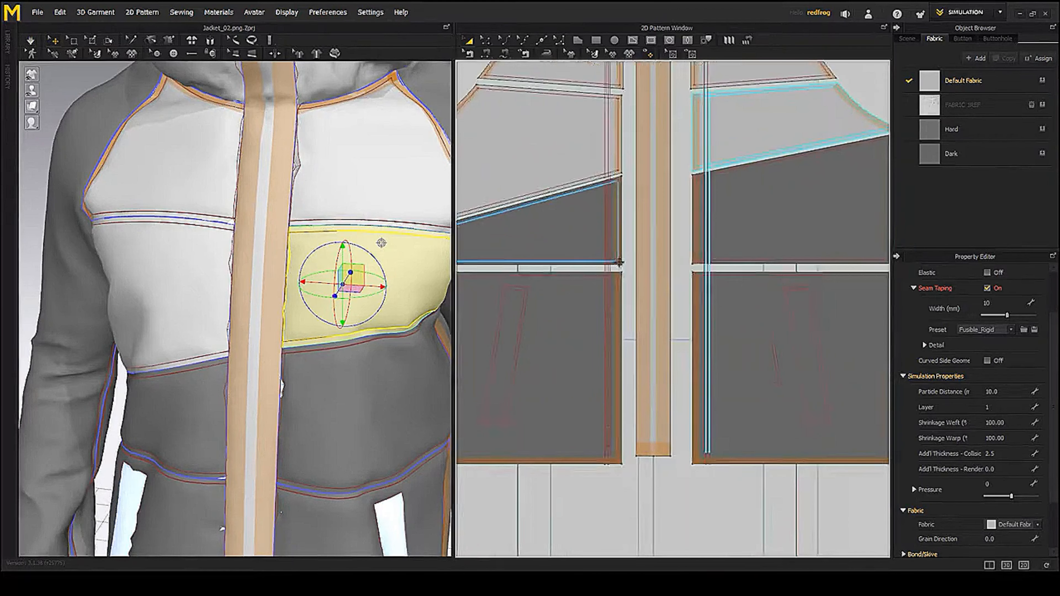
mouse_move(623, 280)
middle_down()
mouse_move(602, 408)
mouse_move(606, 287)
middle_up()
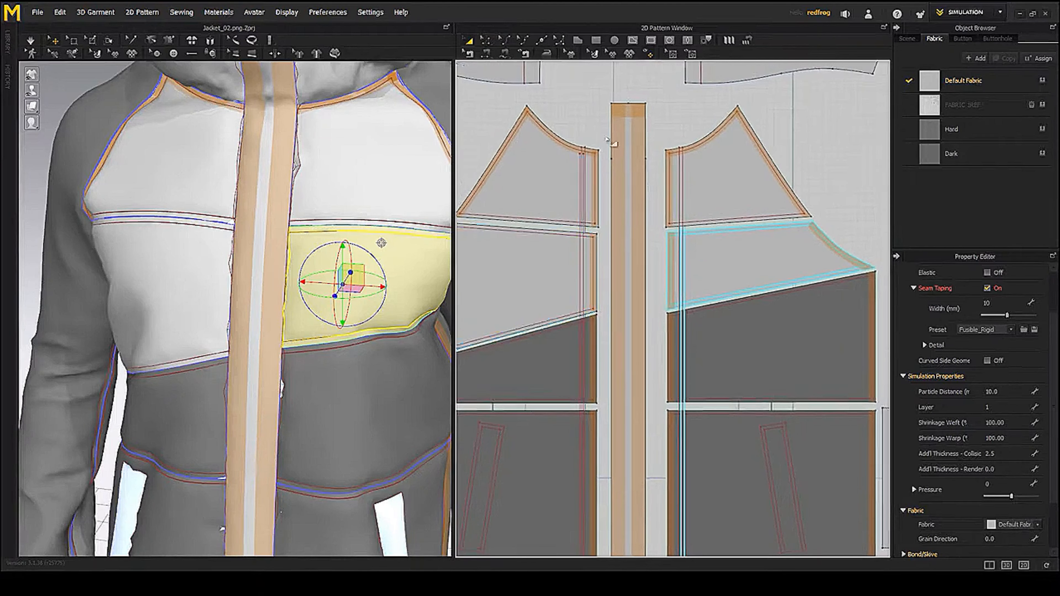
click(600, 115)
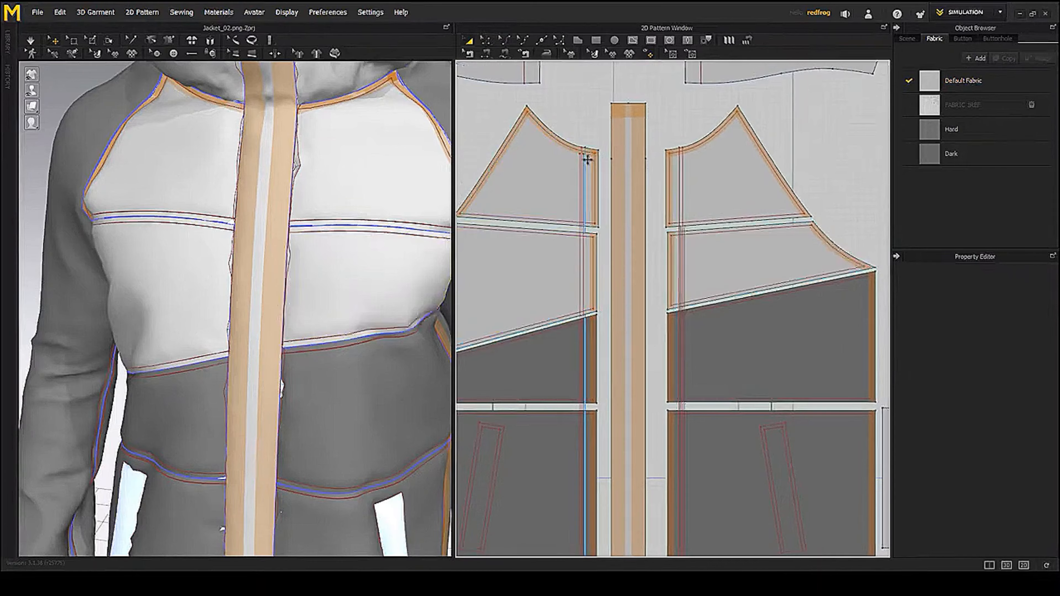
scroll(596, 136, up, 4)
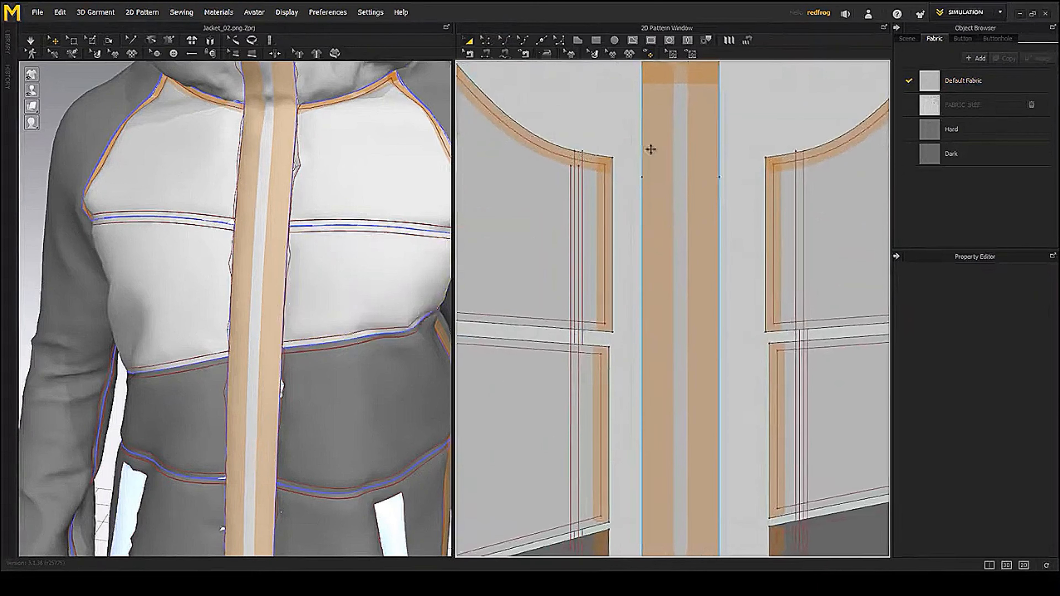
- Delete the first selected group of vertical internal fold lines beside the centre-front edge of one front panel
click(481, 39)
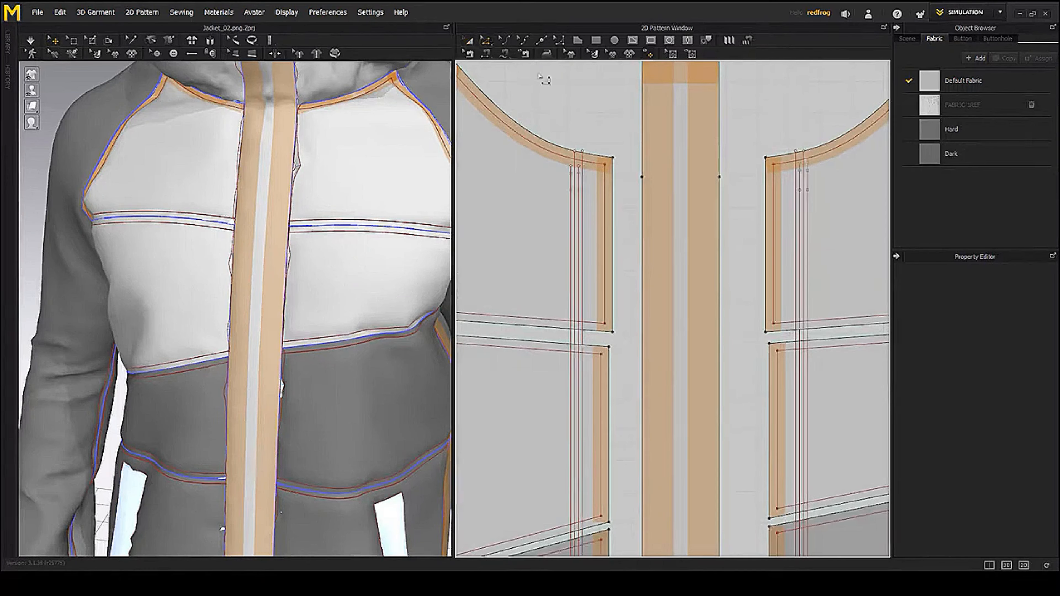
middle_drag(586, 319, 577, 277)
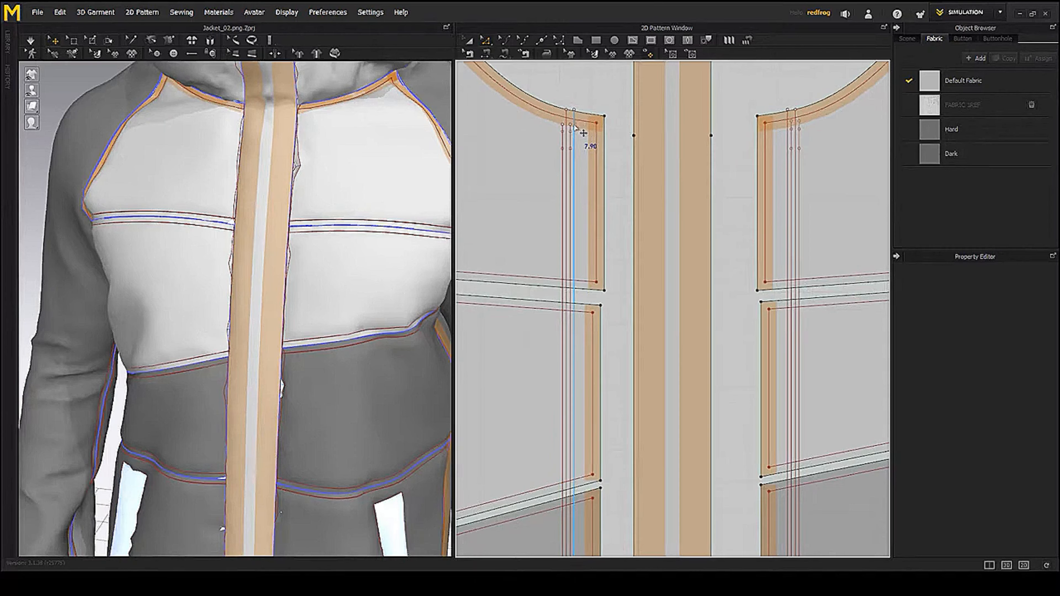
click(572, 135)
click(562, 157)
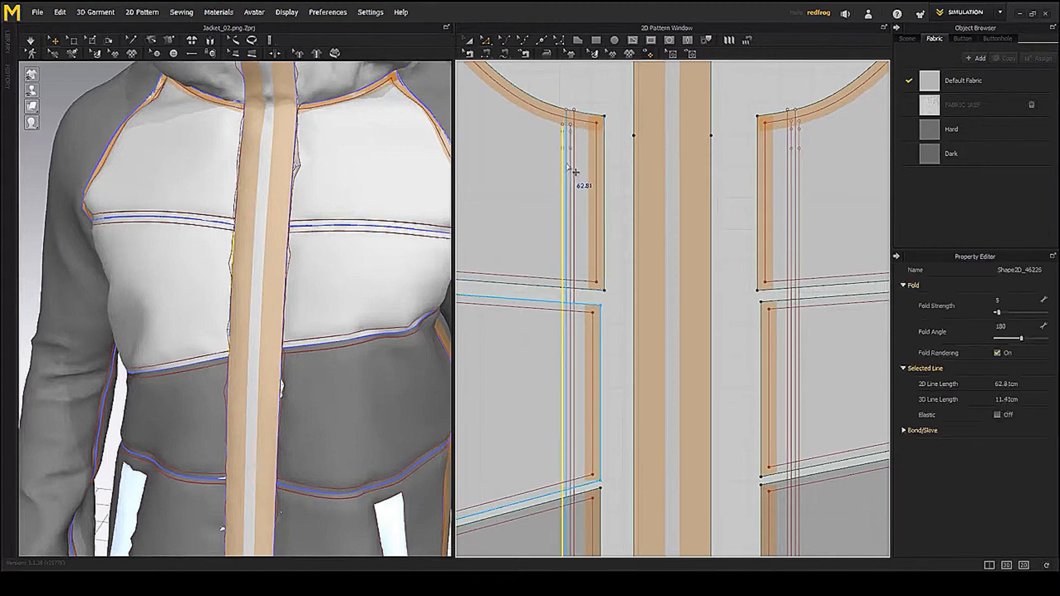
shift+click(568, 169)
shift+click(570, 170)
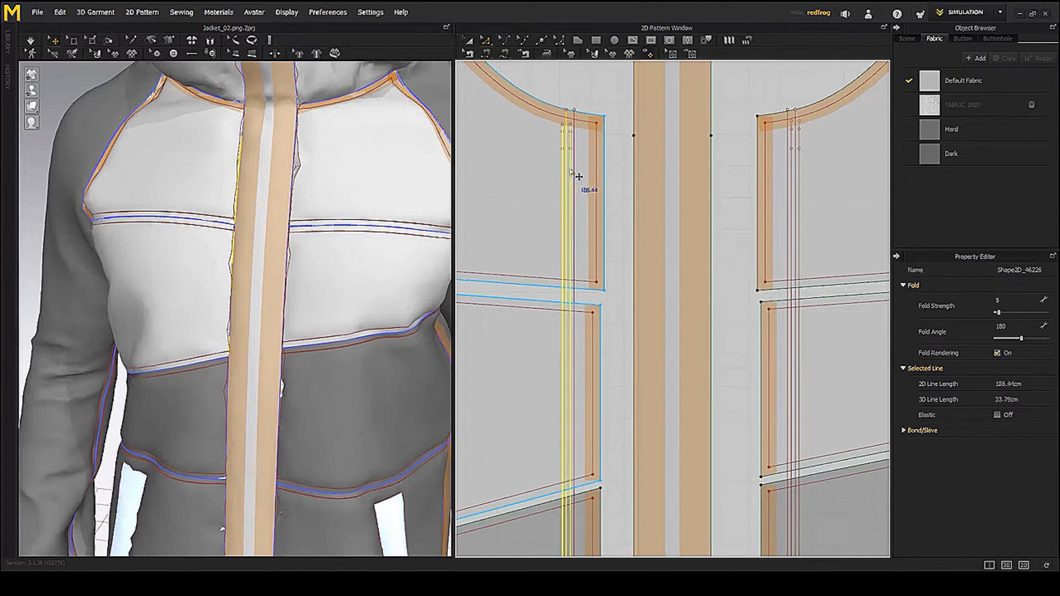
key(Escape)
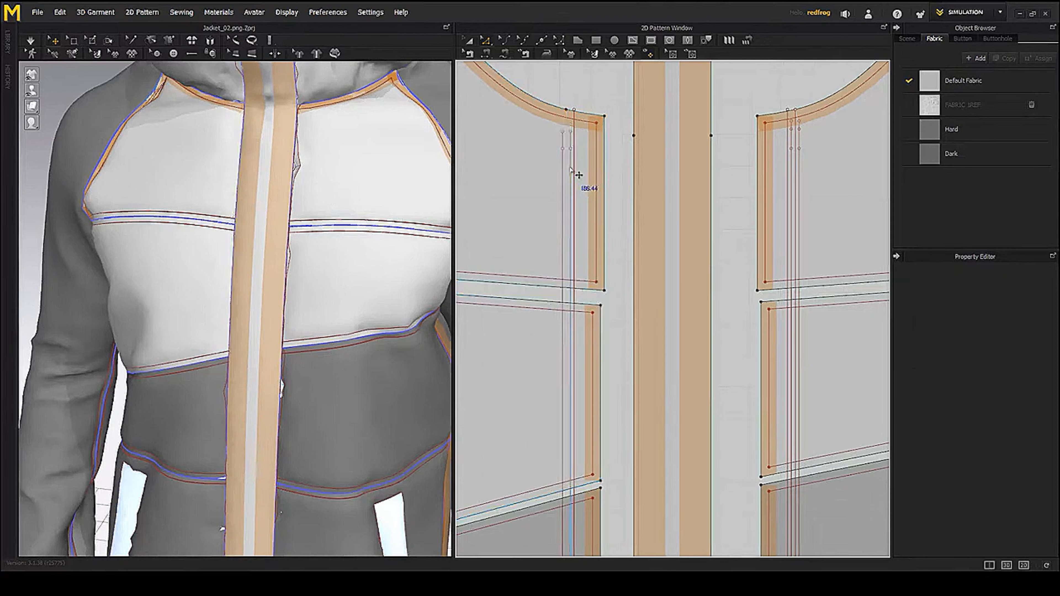
- Delete the remaining overlapping vertical fold lines on the same front, keeping only the line nearest the centre-front edge
click(570, 169)
key(Escape)
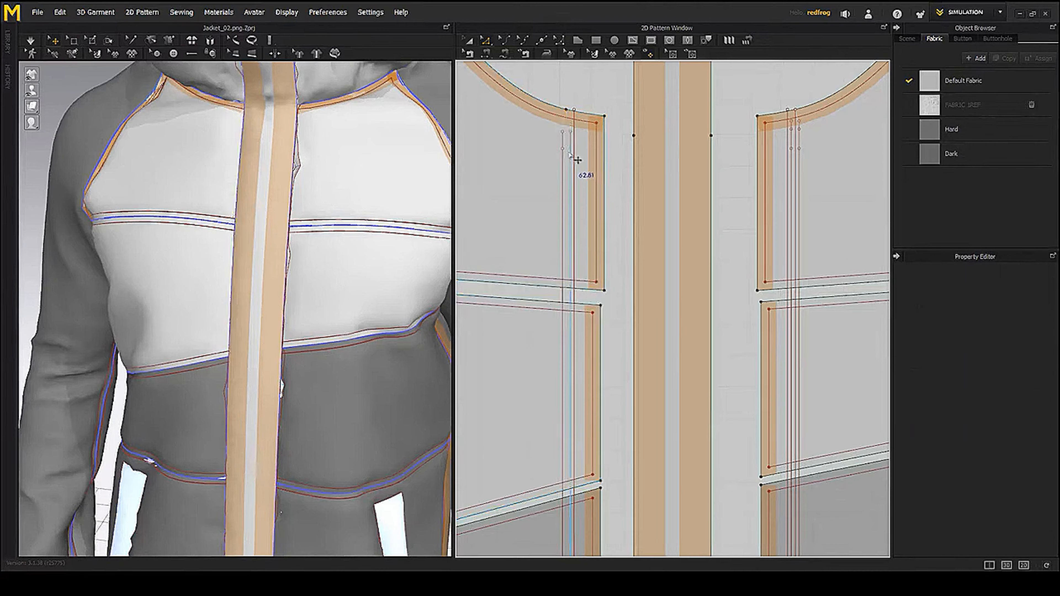
click(570, 144)
key(Delete)
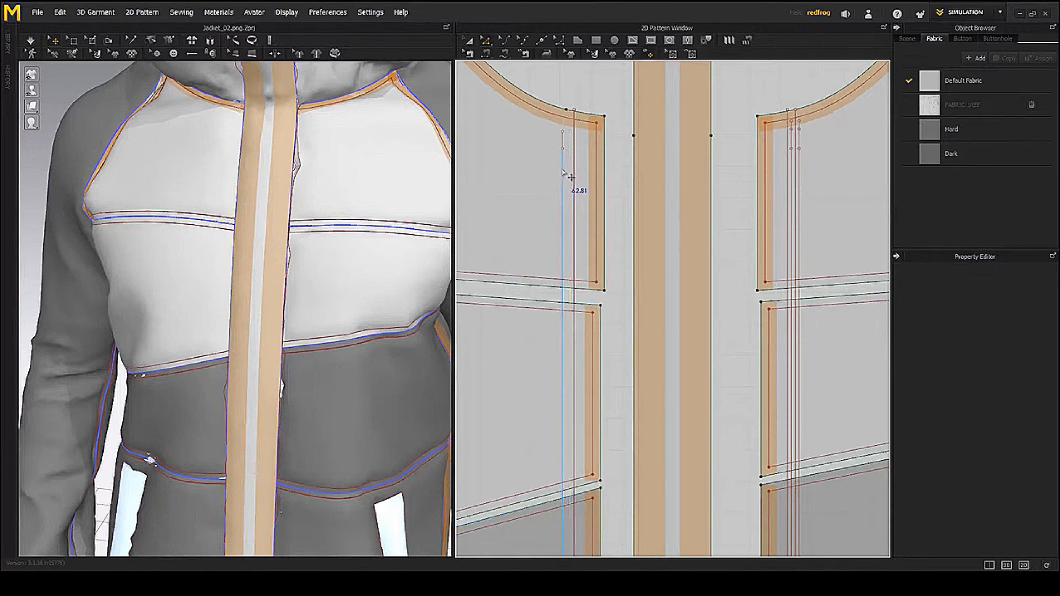
click(562, 169)
key(Delete)
click(562, 139)
key(Delete)
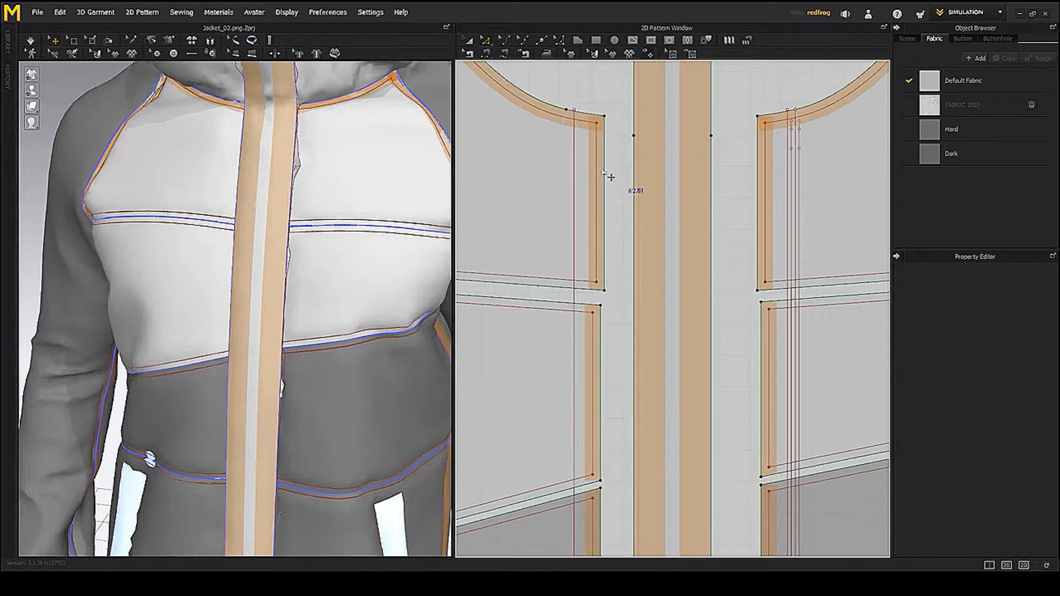
- Simulate the jacket without the deleted fold lines and inspect both fronts along the centre placket
key(space)
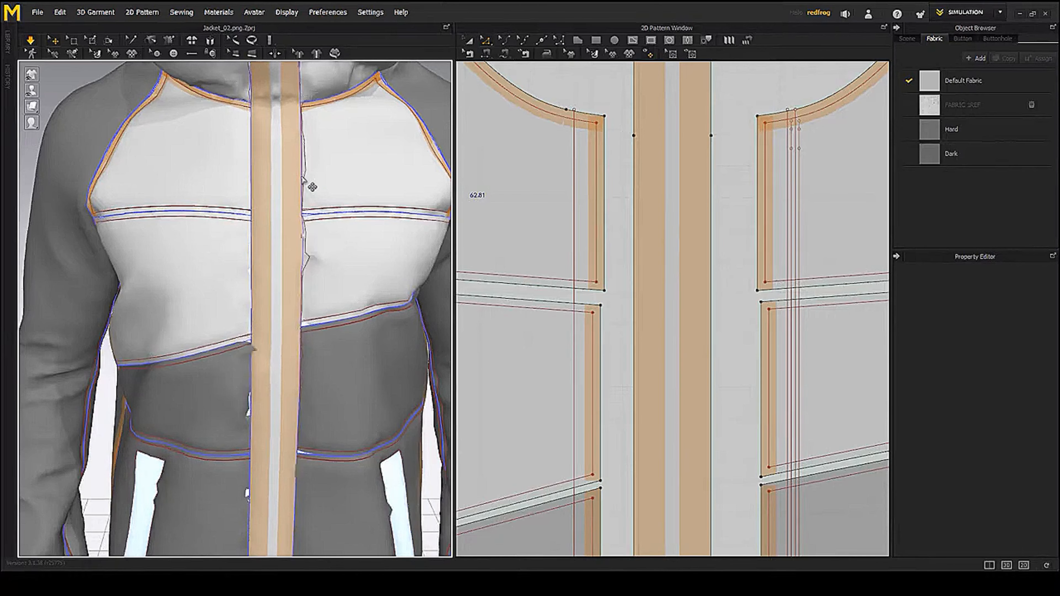
scroll(303, 179, down, 6)
scroll(749, 286, down, 2)
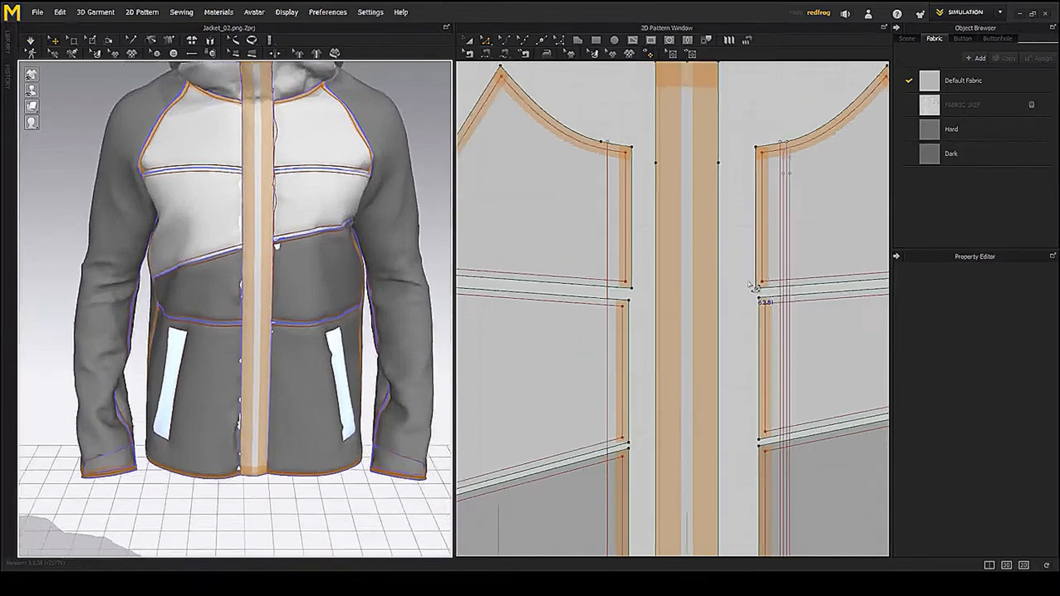
right_drag(379, 275, 301, 266)
right_drag(378, 264, 321, 261)
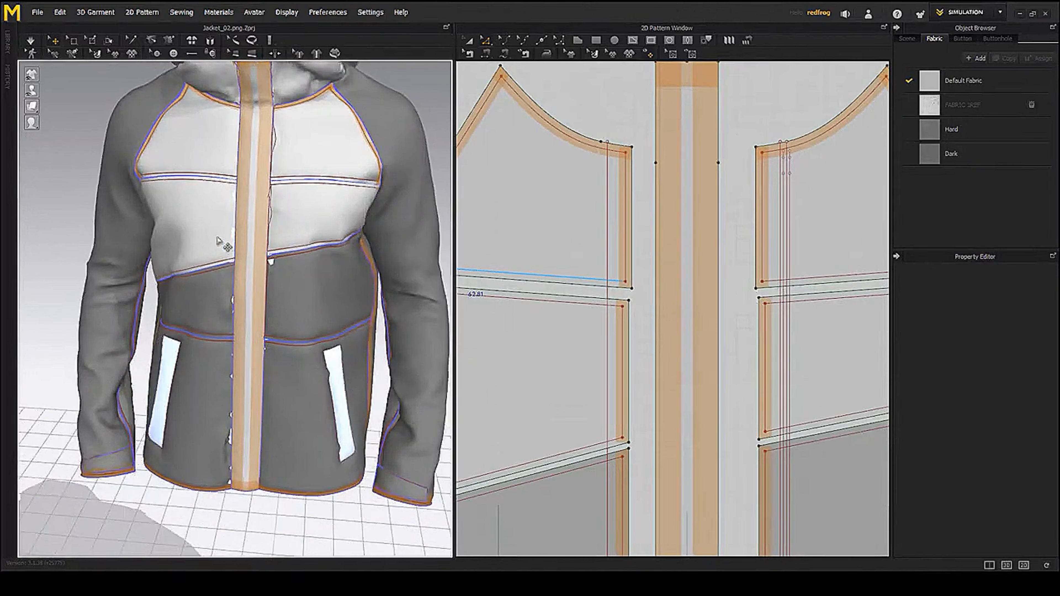
drag(217, 239, 198, 236)
right_drag(223, 243, 251, 214)
middle_drag(279, 299, 262, 247)
key(space)
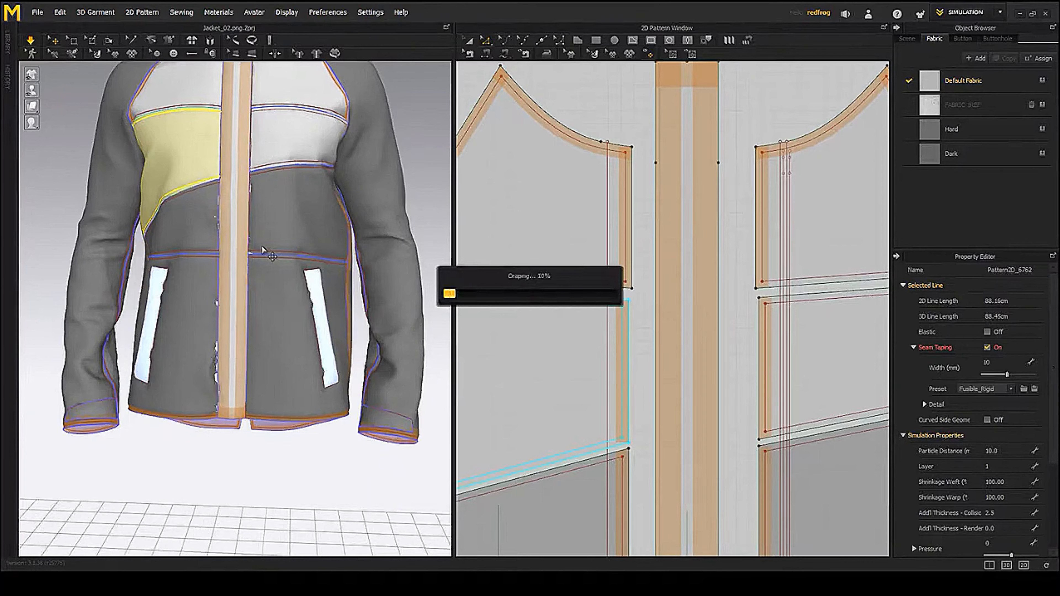
- Activate the inner lower front panel that has the edited fold lines and simulate the jacket
right_drag(267, 267, 274, 118)
click(207, 359)
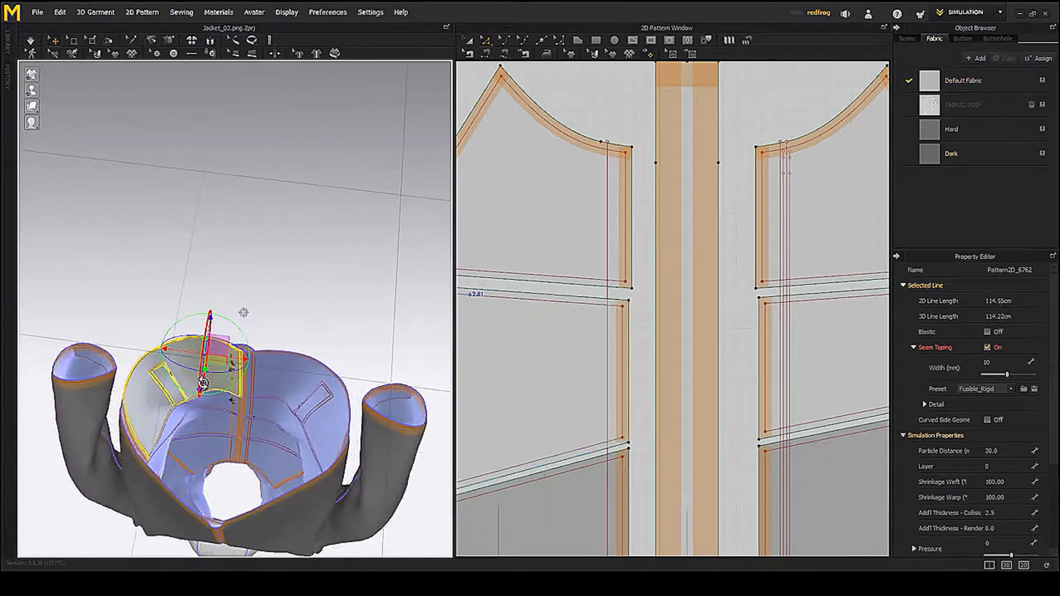
right_click(190, 365)
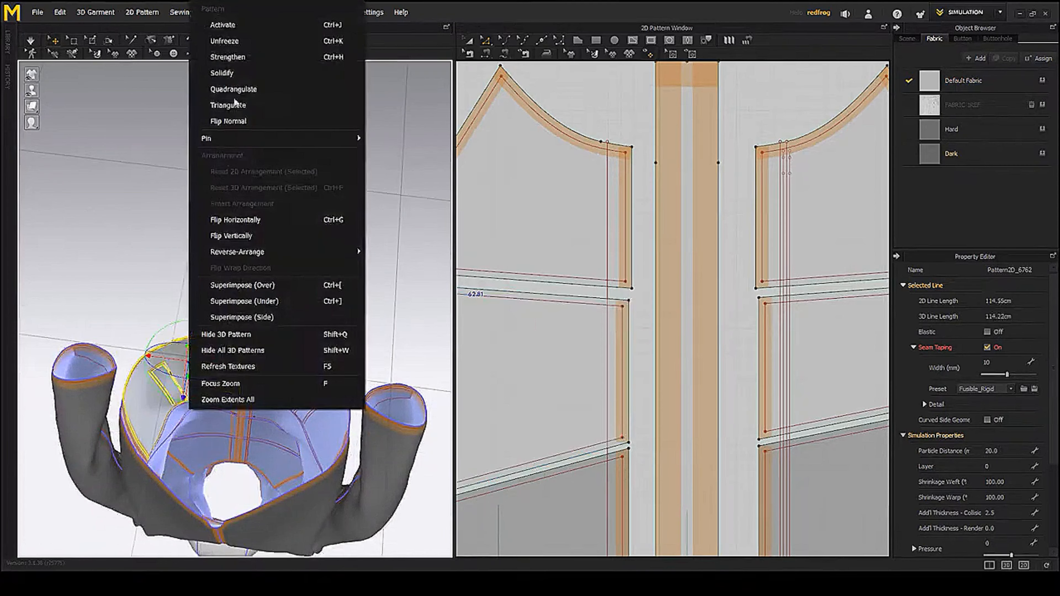
click(233, 24)
right_drag(291, 361, 253, 442)
scroll(252, 440, up, 3)
middle_drag(234, 363, 261, 371)
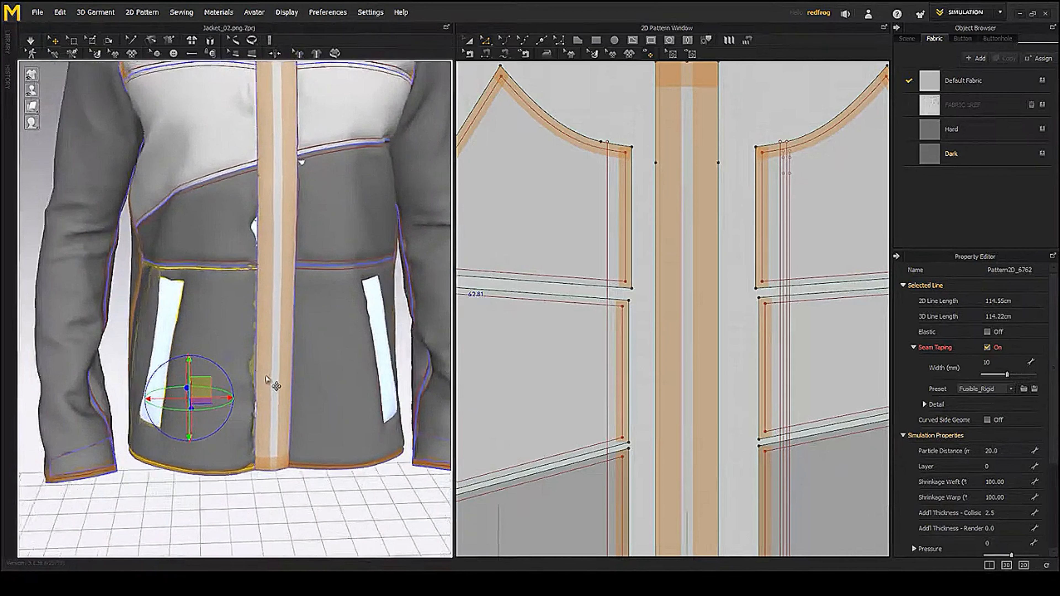
key(space)
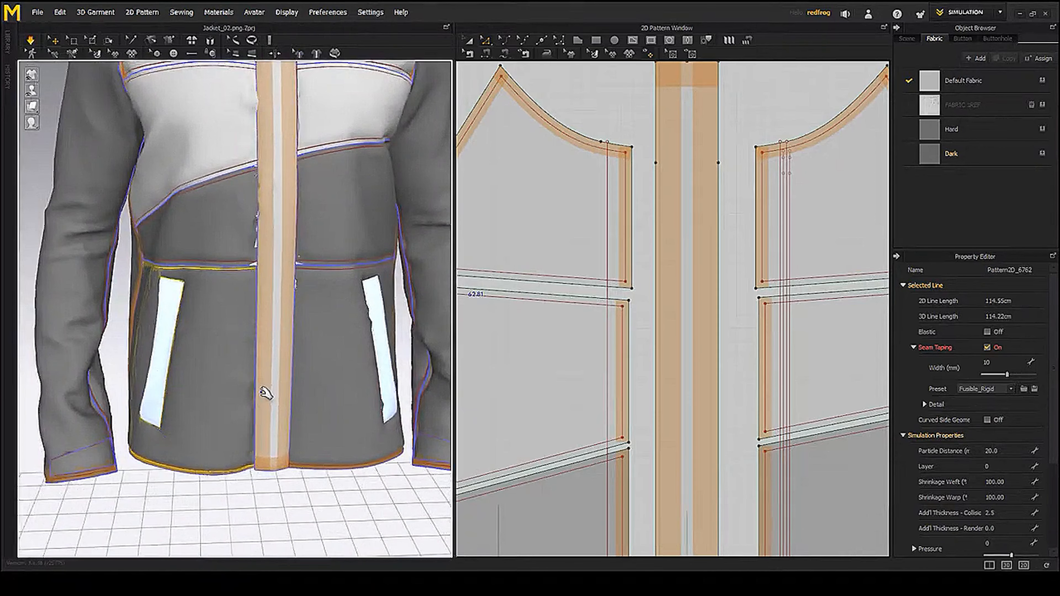
key(space)
- Freeze the inner lower front panel again, reaching it from beneath the jacket's hem
middle_drag(290, 280, 275, 312)
right_drag(186, 398, 292, 303)
click(293, 303)
right_drag(168, 479, 259, 503)
middle_drag(137, 501, 291, 338)
right_drag(291, 338, 284, 383)
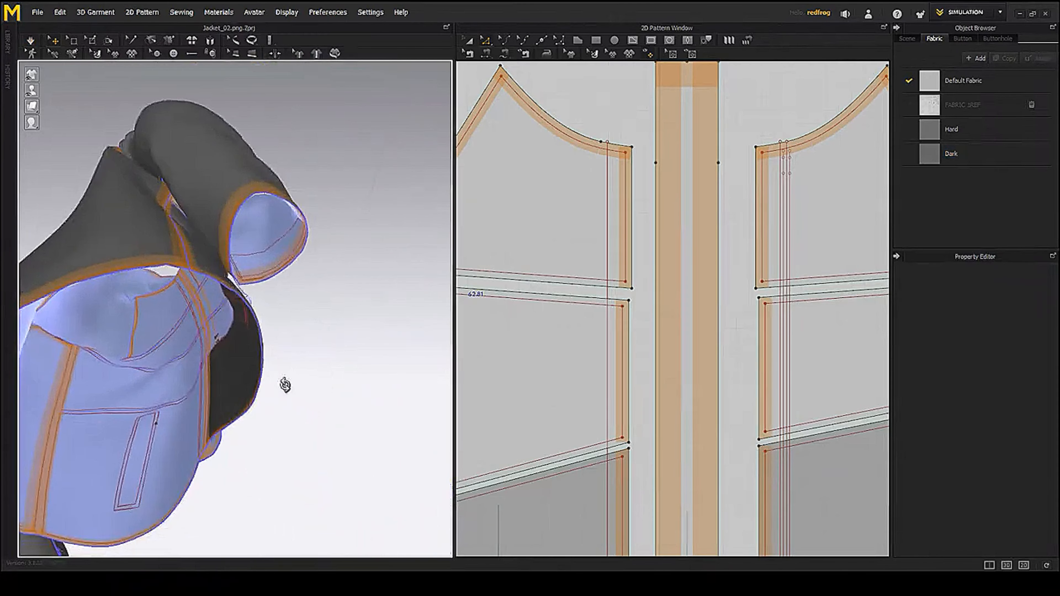
click(247, 379)
right_click(245, 335)
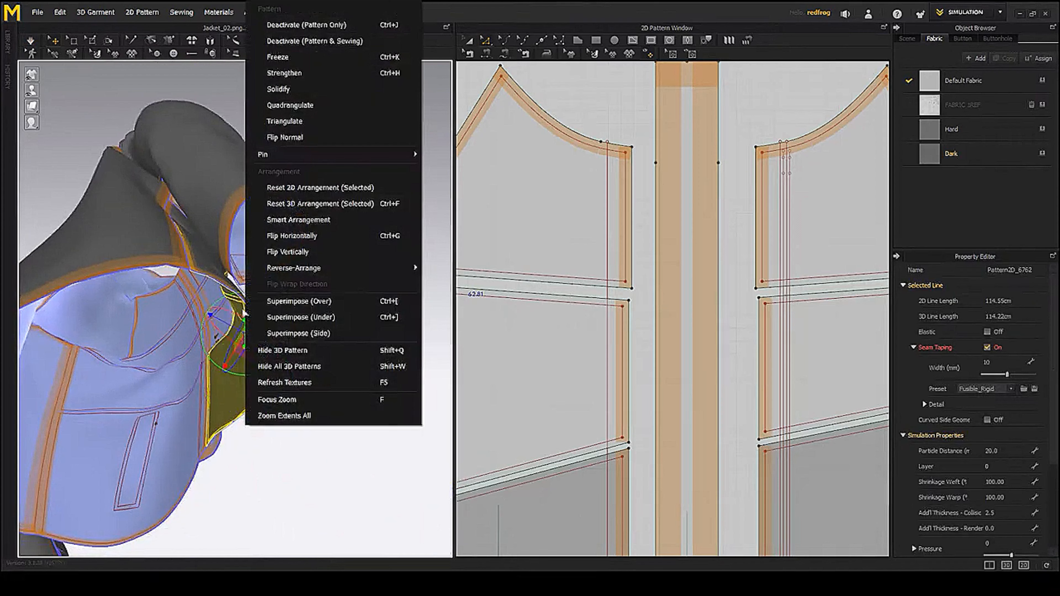
click(279, 61)
right_drag(381, 109, 59, 359)
right_drag(331, 277, 272, 336)
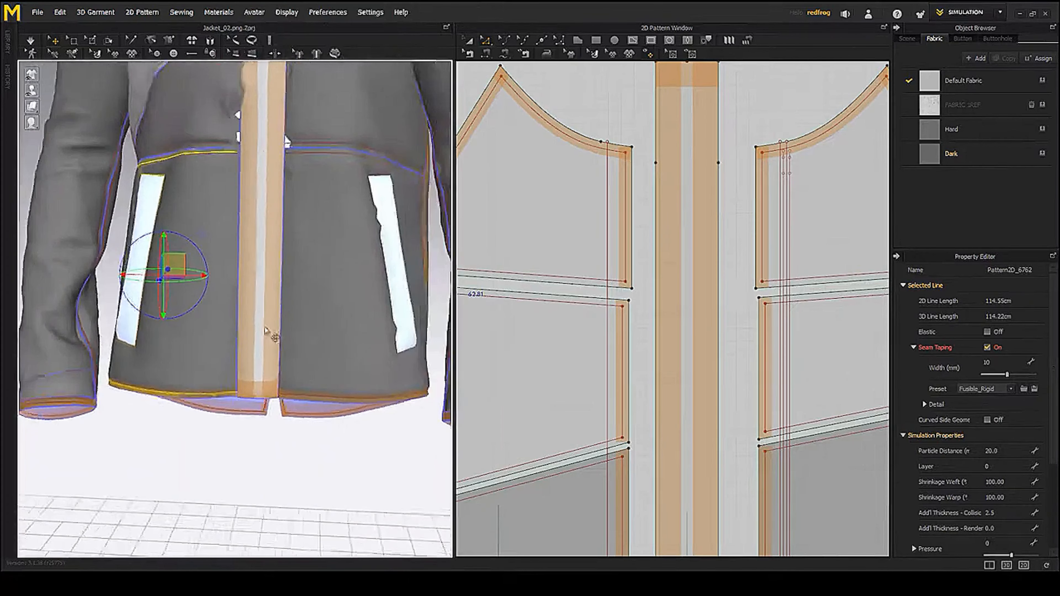
middle_drag(367, 282, 319, 345)
- Delete the surplus vertical fold lines on the opposite front, keeping a single line near its centre-front edge
middle_drag(717, 316, 616, 329)
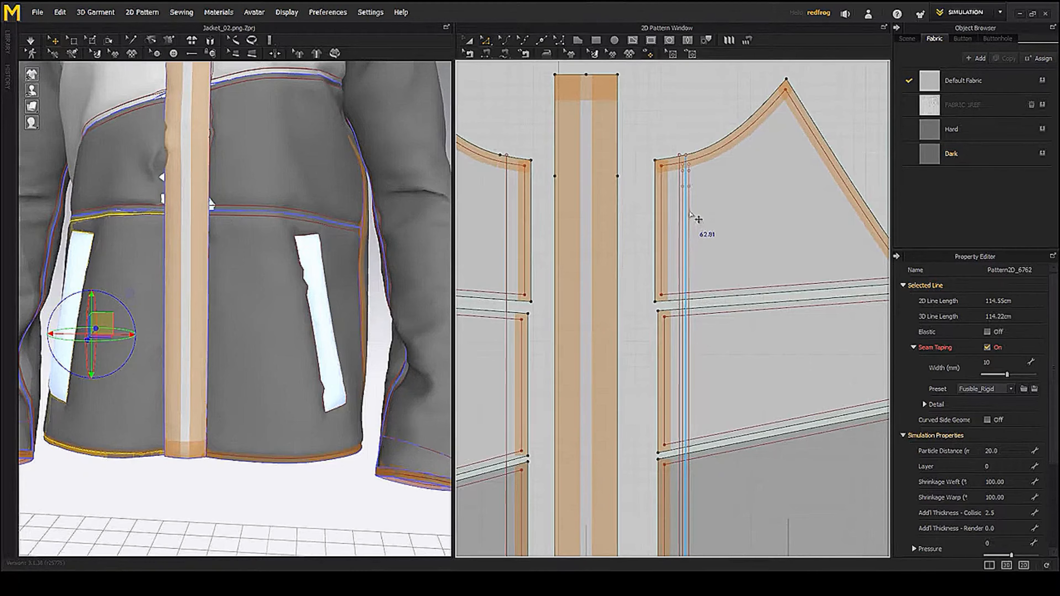
click(689, 213)
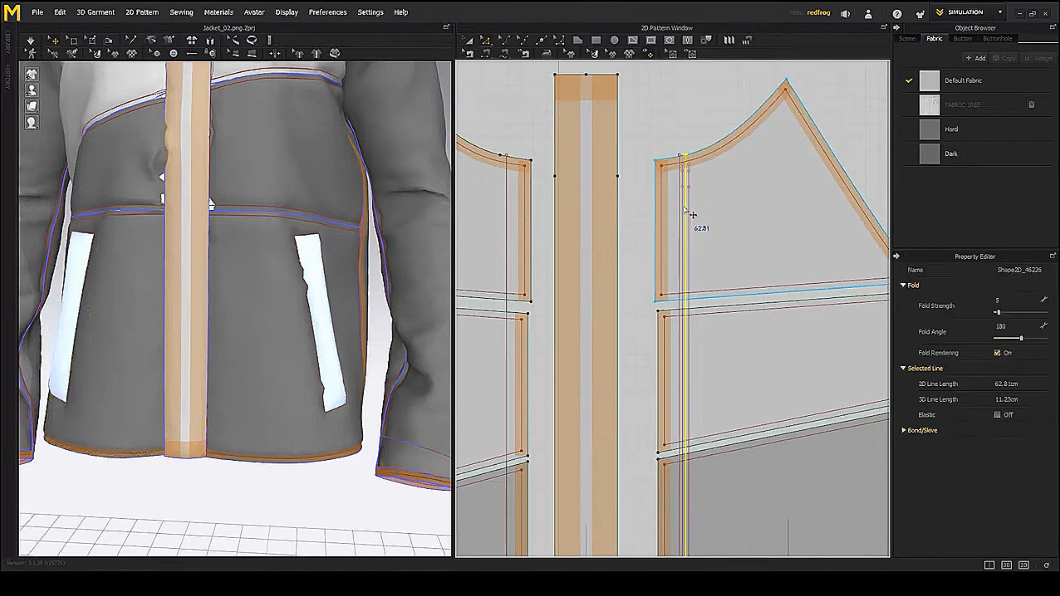
scroll(709, 178, up, 3)
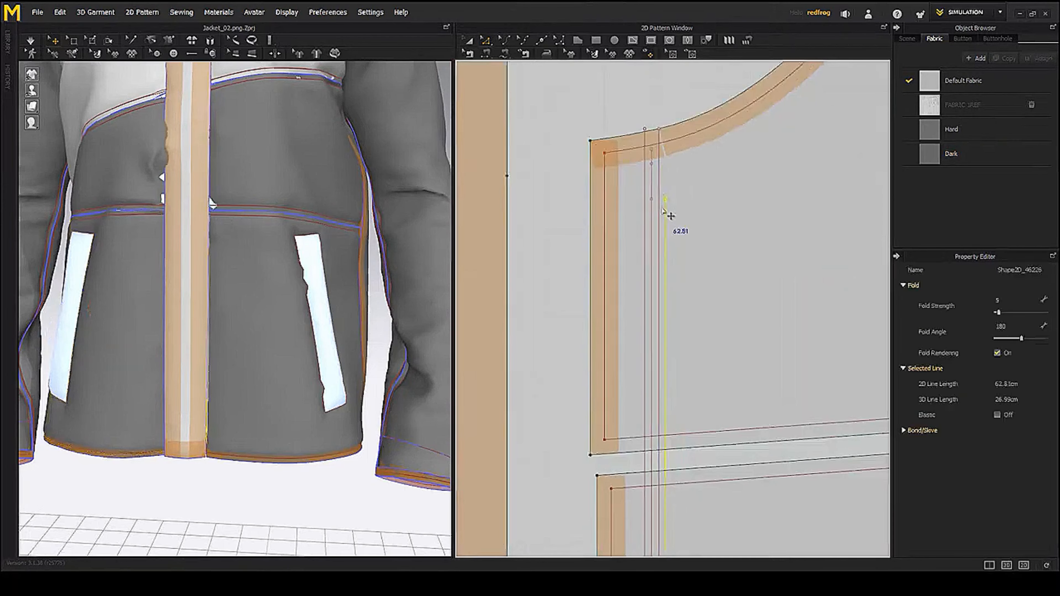
key(Delete)
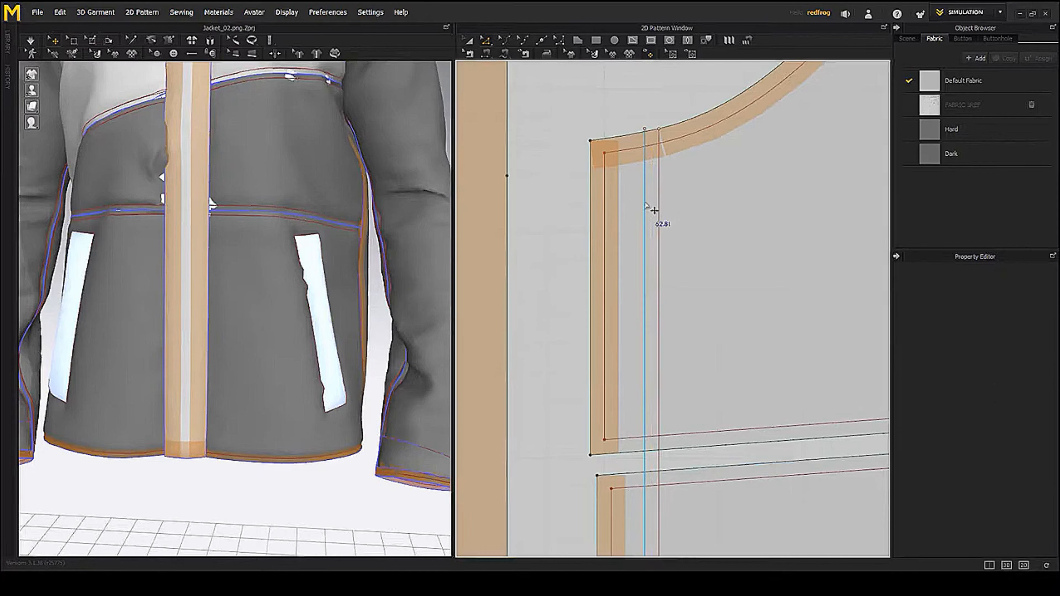
scroll(653, 209, down, 4)
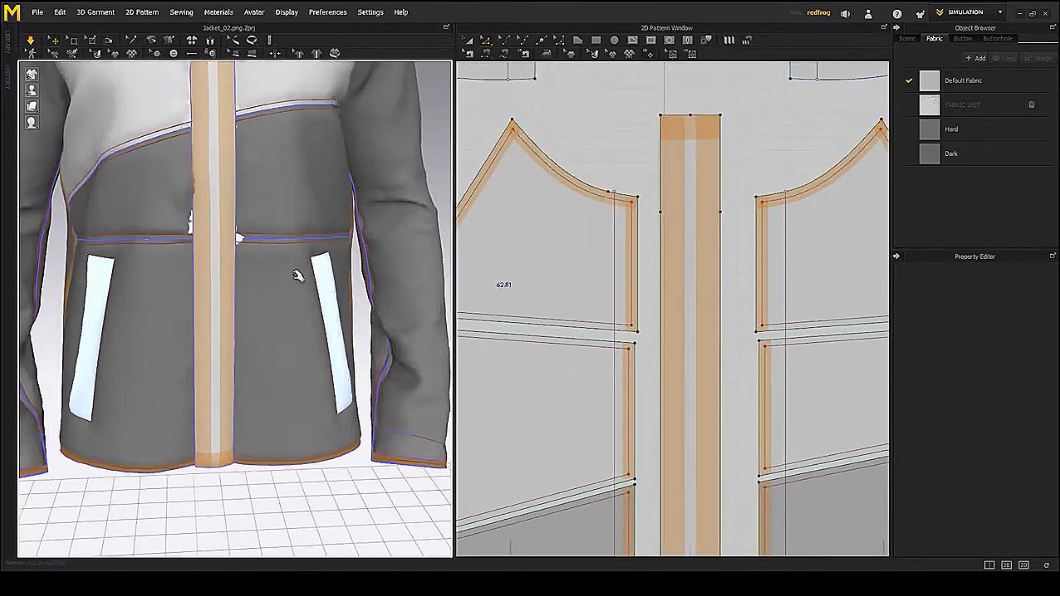
- Select the inner lower front panel from beneath the hem and freeze it after the simulation
scroll(213, 381, down, 2)
right_drag(210, 380, 233, 259)
click(277, 360)
right_drag(370, 296, 329, 351)
scroll(252, 420, down, 2)
right_click(203, 461)
click(281, 210)
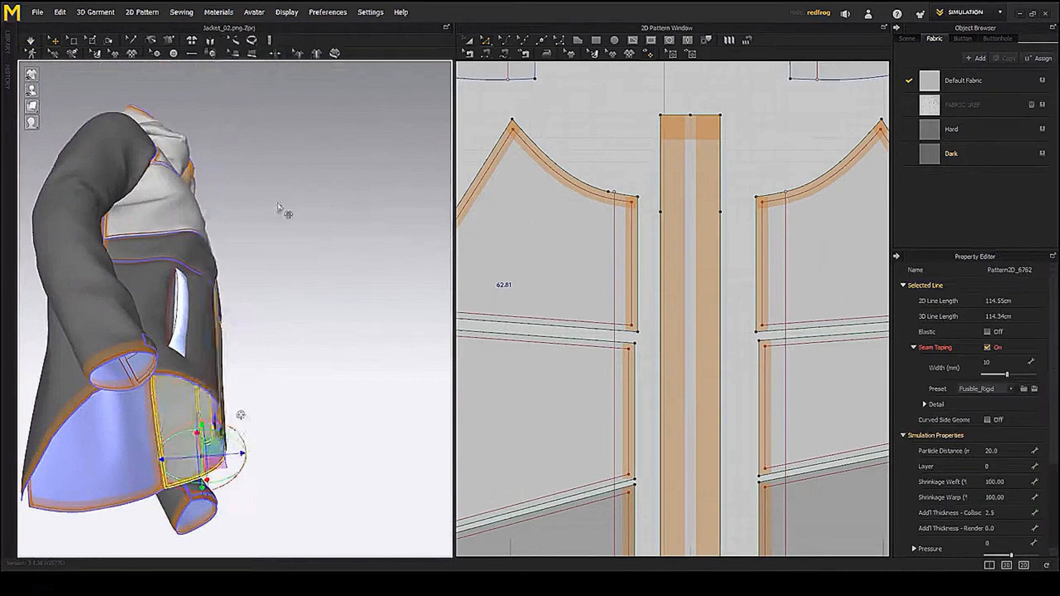
- Select the middle front panels below the diagonal seam on both sides of the placket and activate them
key(2)
click(269, 364)
scroll(651, 434, down, 4)
scroll(651, 434, up, 4)
middle_drag(650, 434, 627, 390)
right_drag(179, 359, 199, 373)
shift+click(207, 368)
right_click(189, 367)
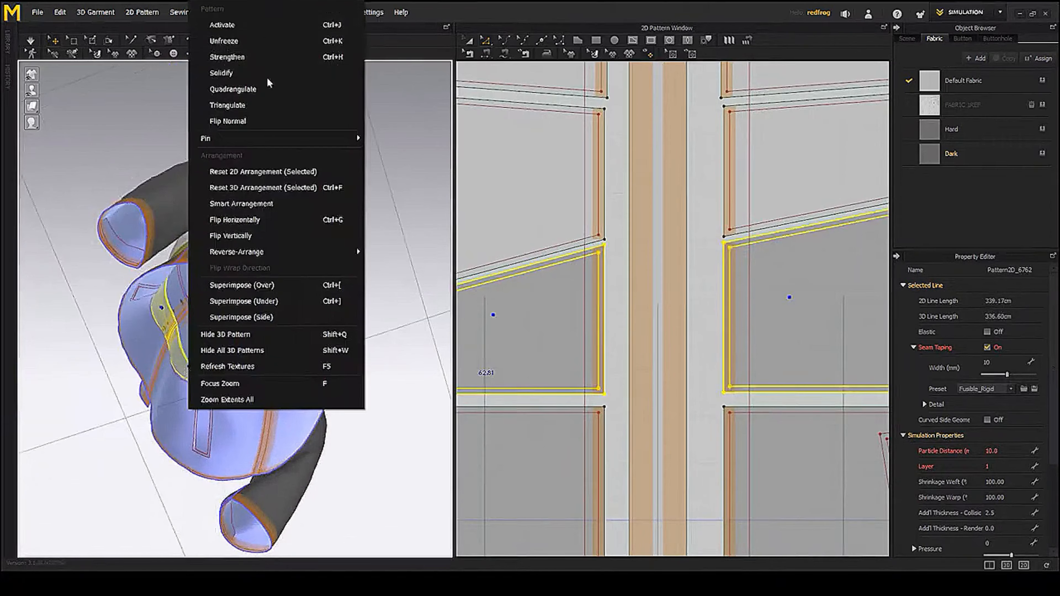
click(324, 30)
- Simulate the jacket with the middle front panels active, and freeze those panels
right_drag(225, 184, 260, 280)
key(space)
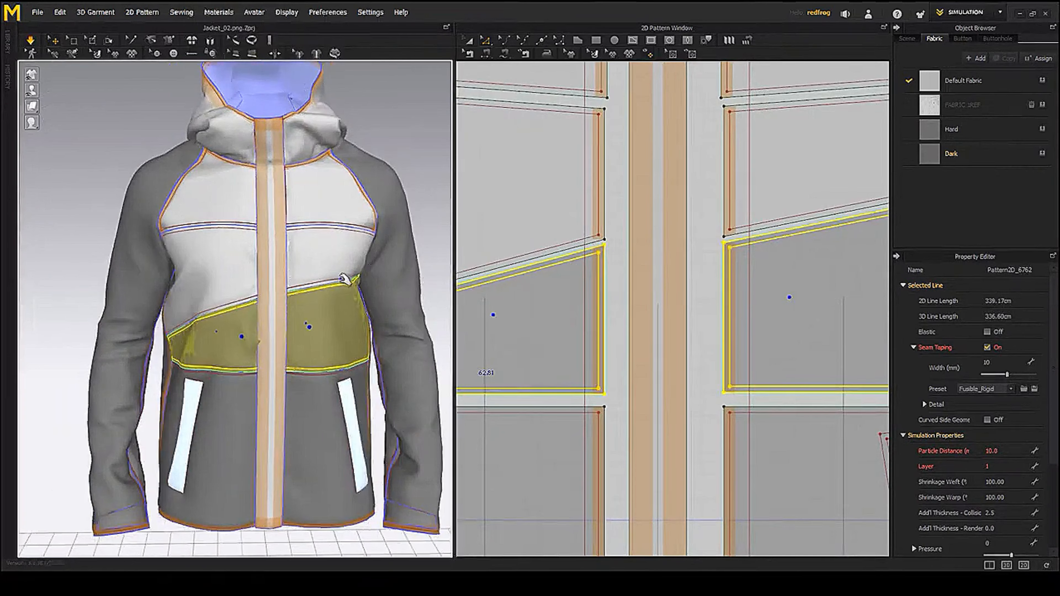
key(space)
right_click(339, 322)
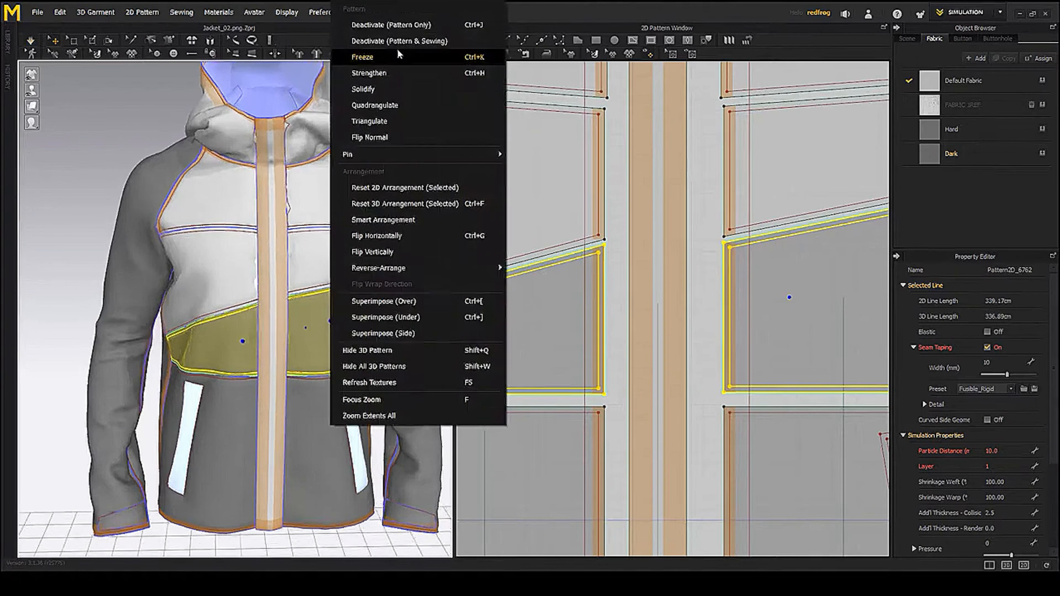
click(371, 58)
- Select the chest panels above the diagonal seam on both sides of the placket and activate them
right_drag(267, 242, 125, 368)
click(302, 347)
shift+click(203, 234)
shift+click(242, 230)
shift+click(247, 251)
shift+click(210, 251)
right_click(211, 248)
click(243, 216)
- Simulate the jacket with the chest panels active and the middle front panels frozen
middle_drag(125, 368, 166, 399)
scroll(166, 399, down, 3)
middle_drag(417, 200, 331, 305)
middle_drag(417, 264, 329, 327)
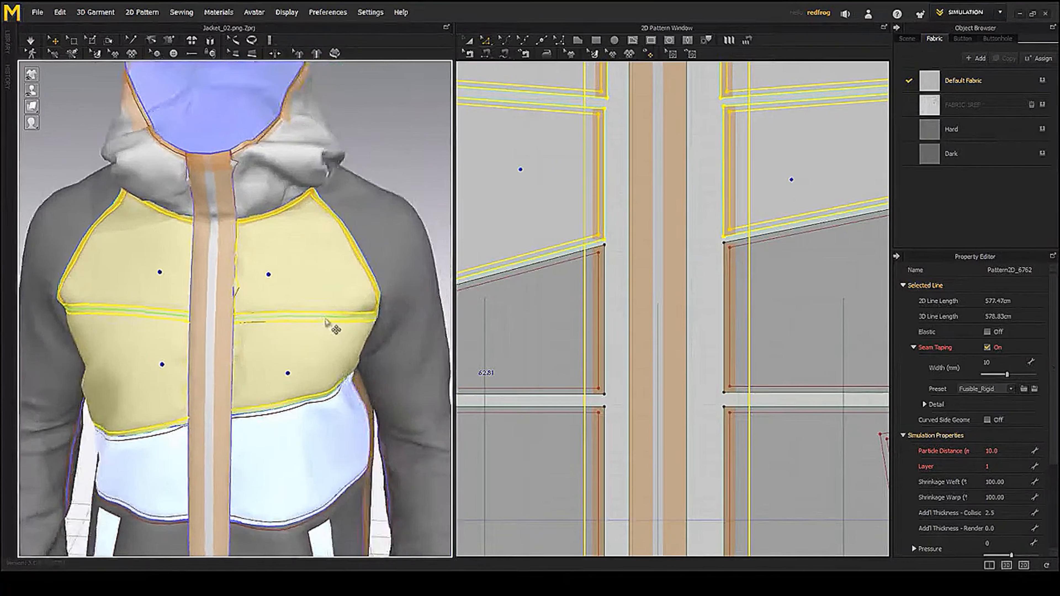
key(space)
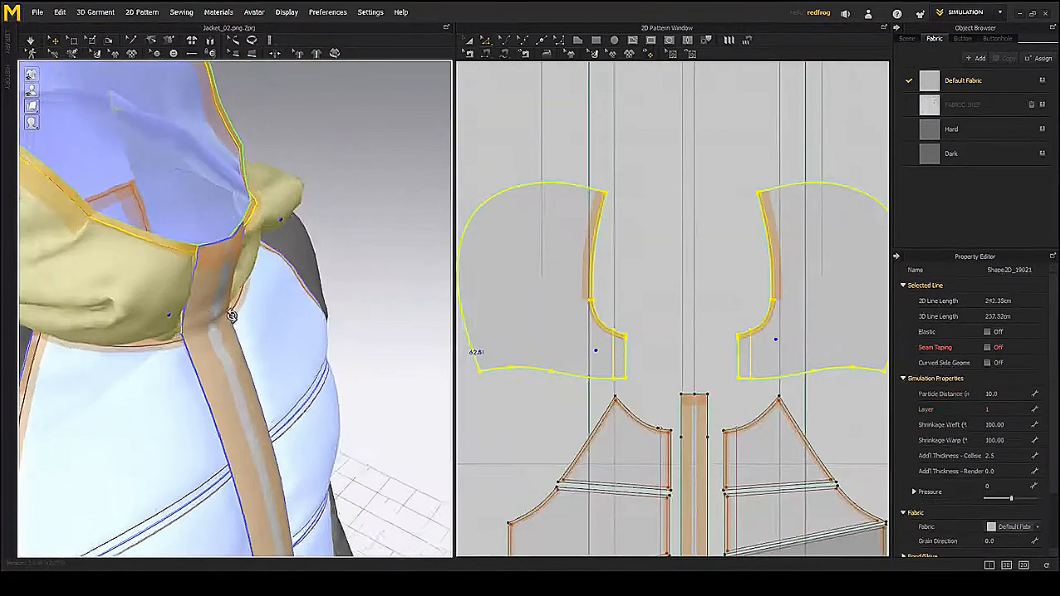
- Simulate the outer hood panels so their front edges settle against the top of the placket
right_drag(236, 312, 277, 334)
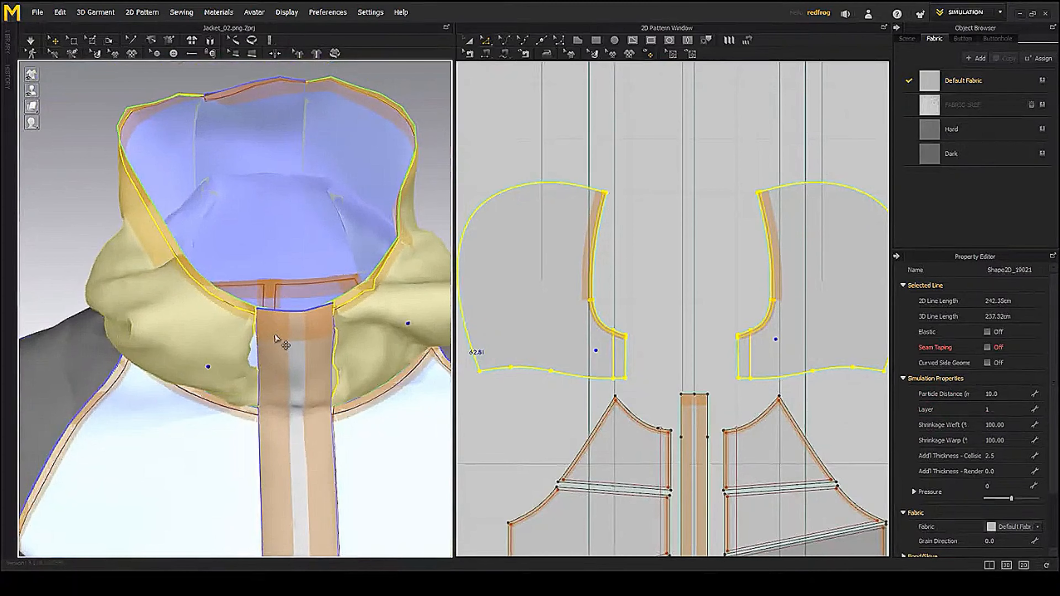
key(space)
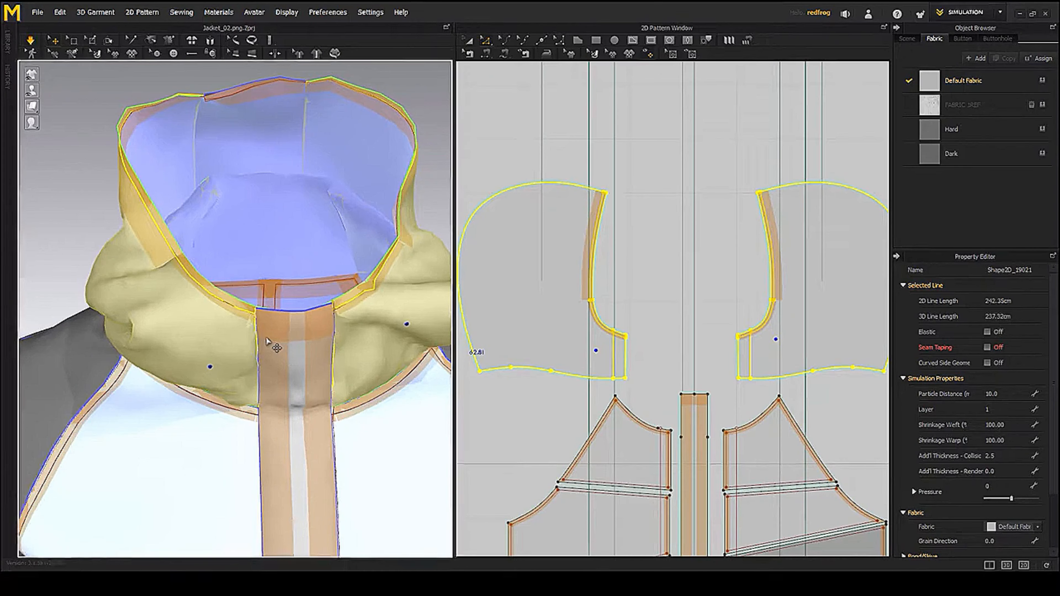
key(space)
scroll(280, 339, down, 3)
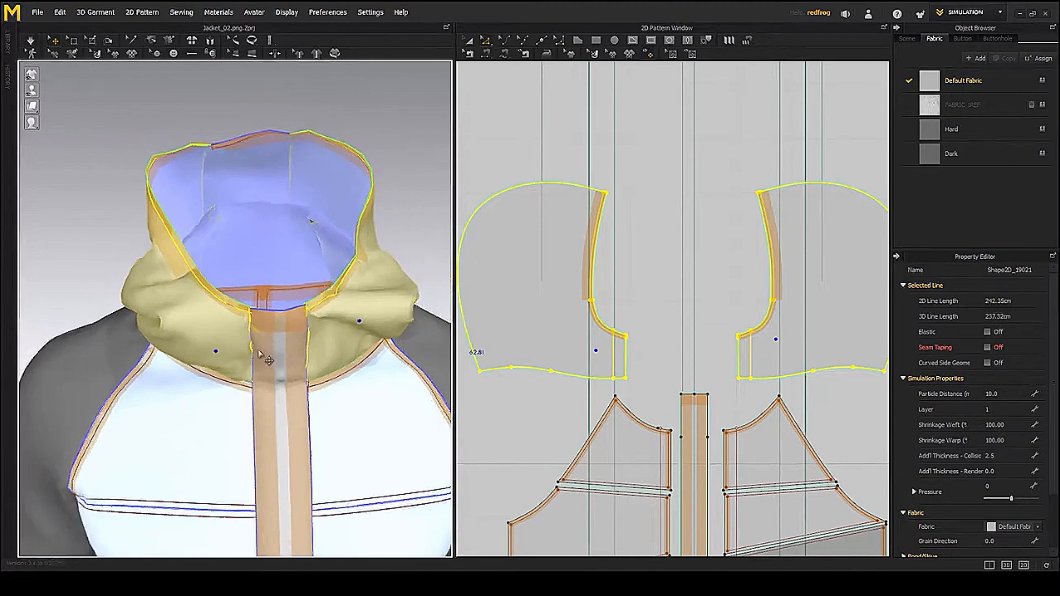
- Examine where the hood collar meets the placket, both from outside and through the hood opening
right_drag(277, 359, 340, 367)
scroll(288, 330, up, 5)
scroll(303, 367, down, 3)
middle_drag(125, 327, 259, 326)
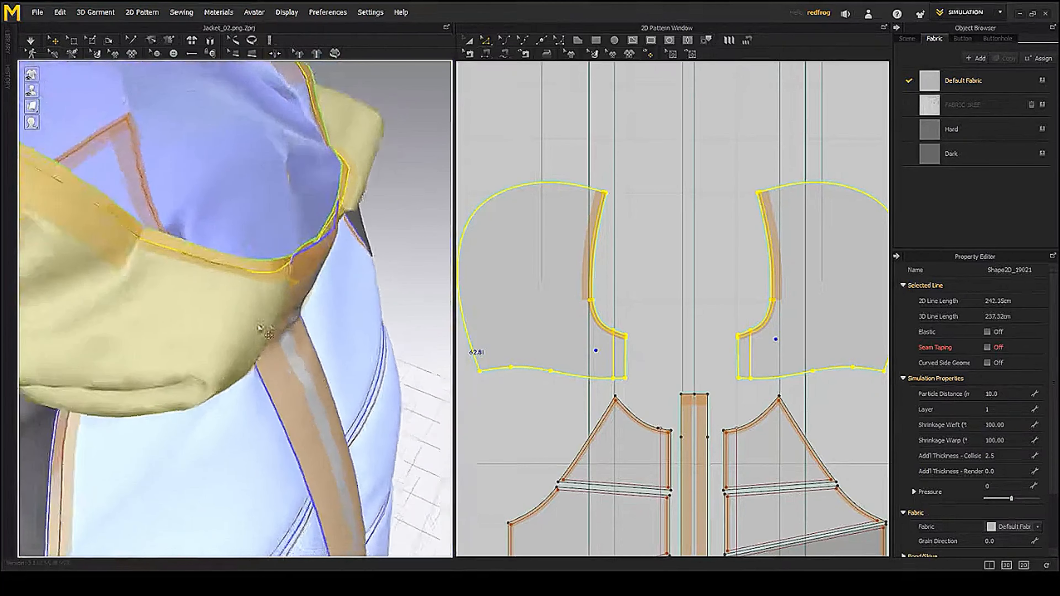
mouse_move(259, 328)
right_down()
mouse_move(211, 317)
mouse_move(267, 332)
mouse_move(255, 334)
right_up()
middle_drag(142, 343, 352, 342)
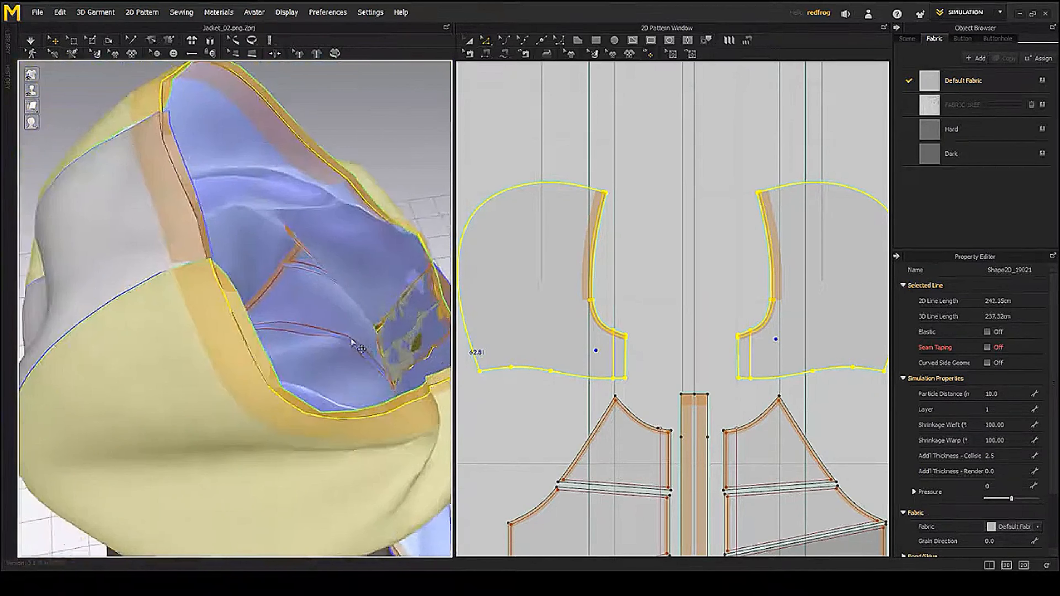
right_drag(352, 342, 320, 339)
- Unfreeze the placket strip, reaching it through the hood opening, and simulate the jacket
click(361, 333)
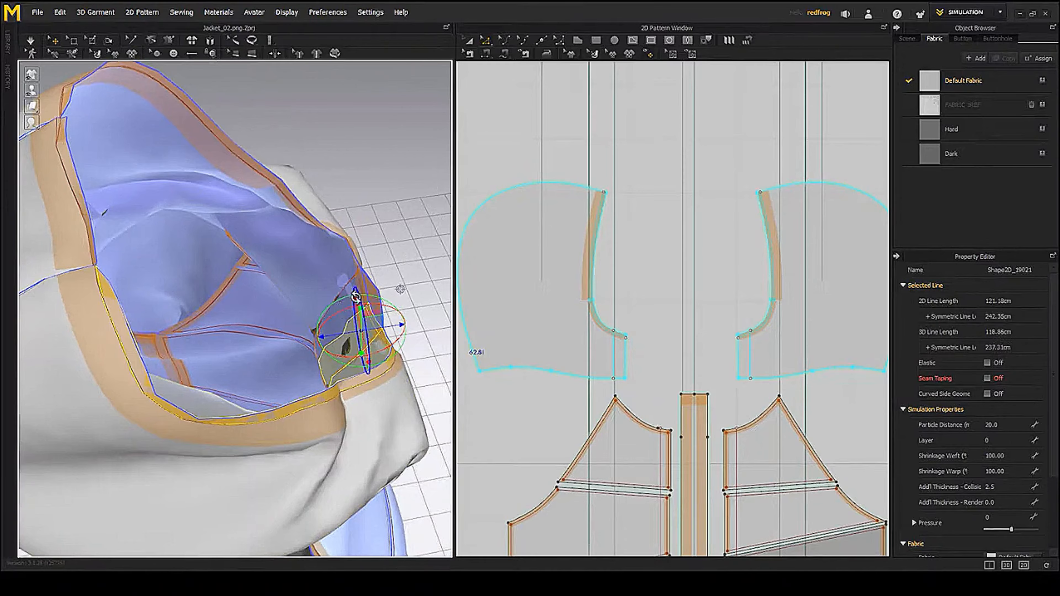
click(371, 292)
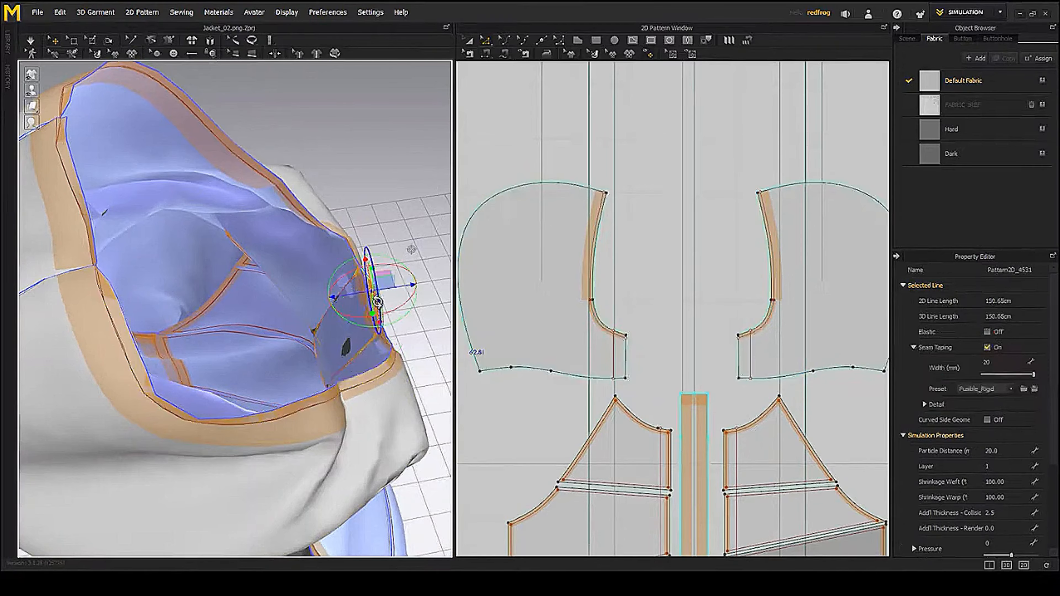
right_click(377, 304)
click(406, 38)
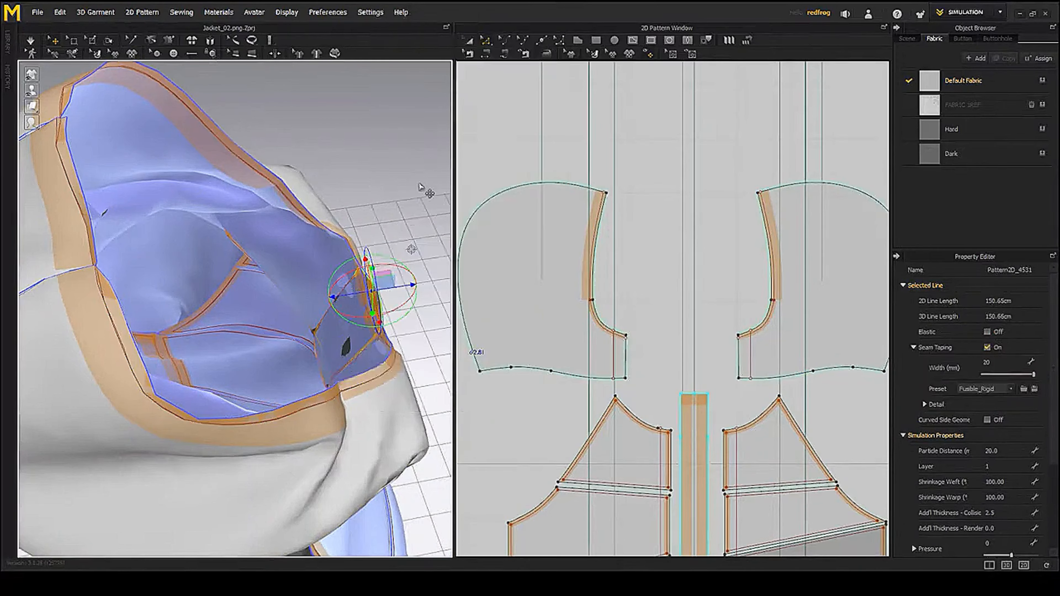
right_drag(407, 211, 134, 200)
key(space)
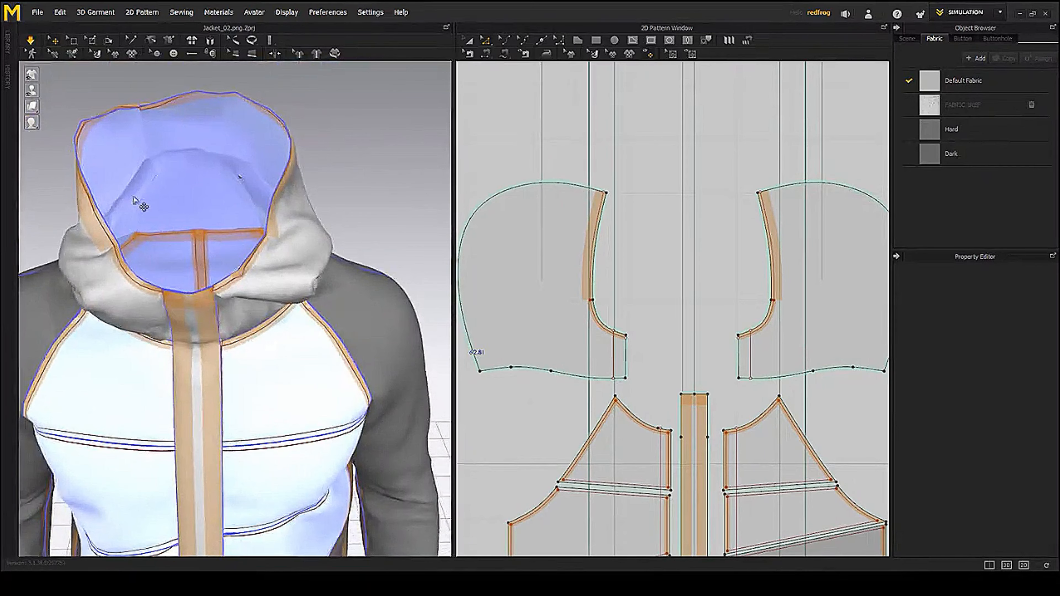
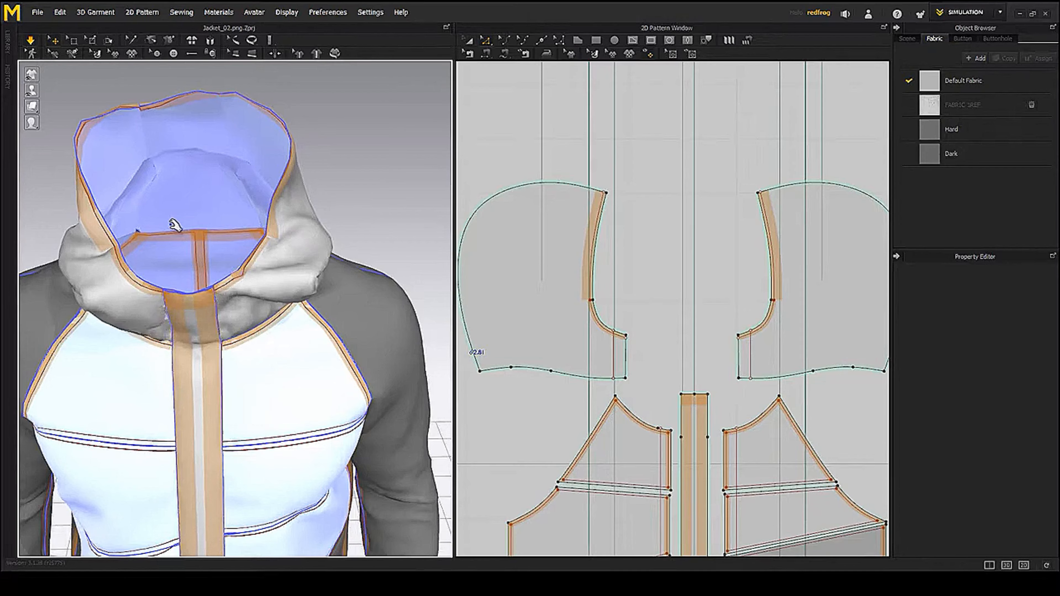
- Activate the inner hood side panel and simulate the jacket
right_drag(249, 299, 185, 255)
click(184, 256)
right_click(222, 224)
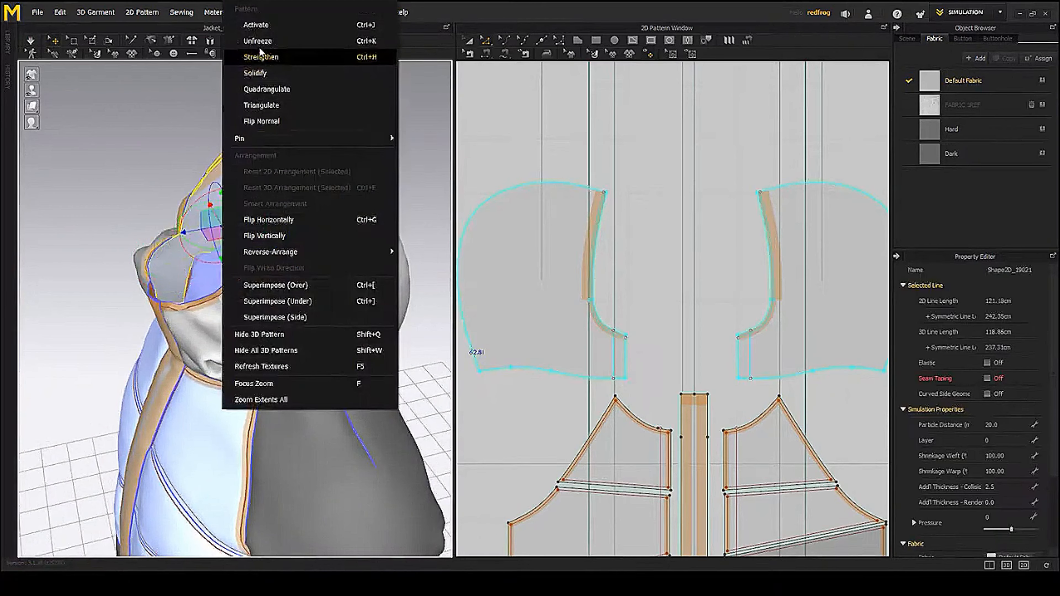
click(249, 25)
mouse_move(201, 345)
right_down()
mouse_move(266, 337)
mouse_move(201, 378)
mouse_move(203, 351)
right_up()
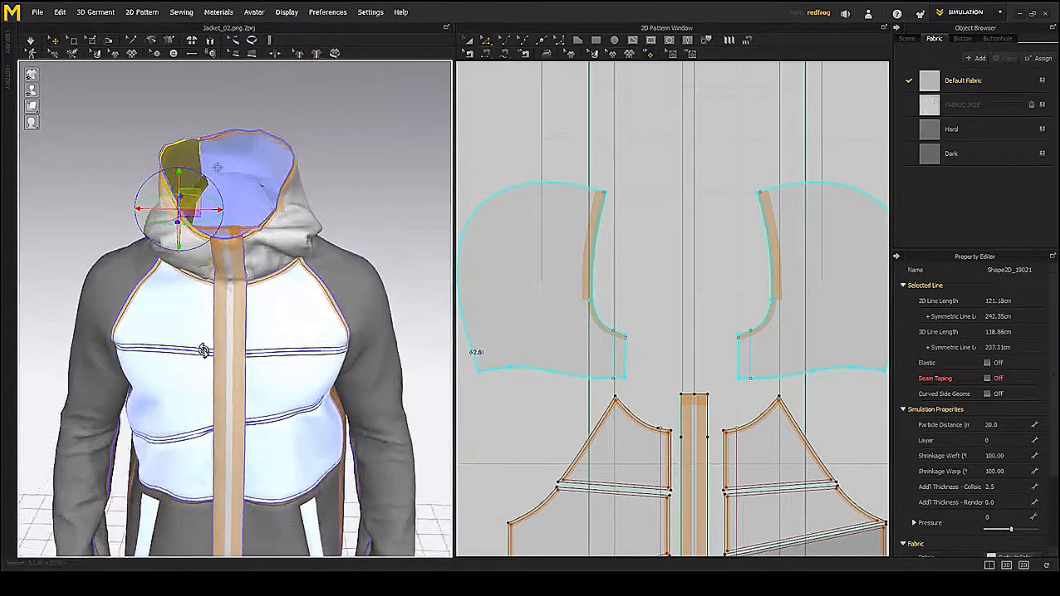
key(q)
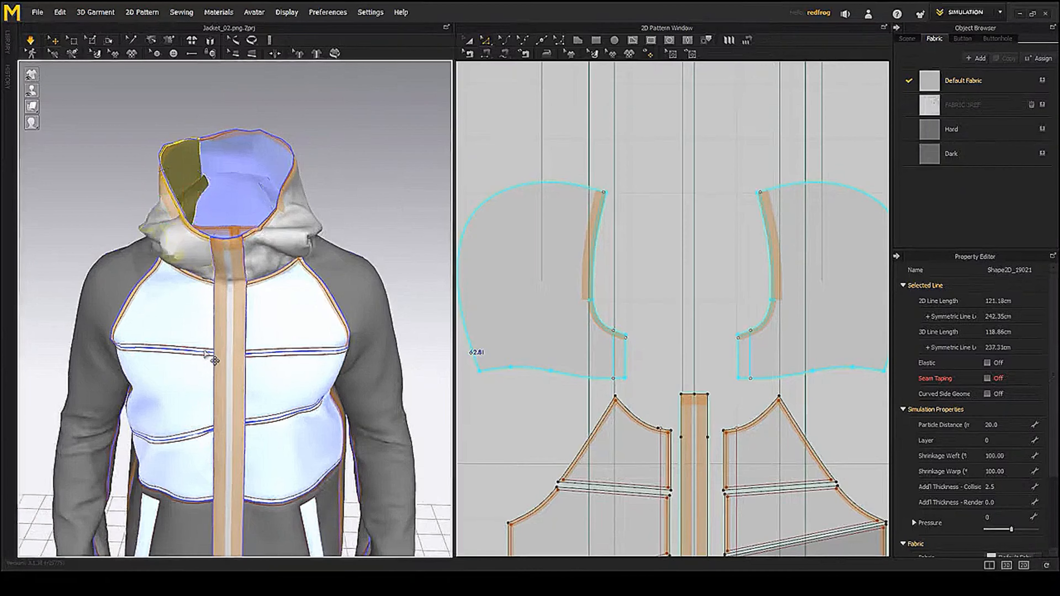
key(space)
right_drag(227, 350, 250, 301)
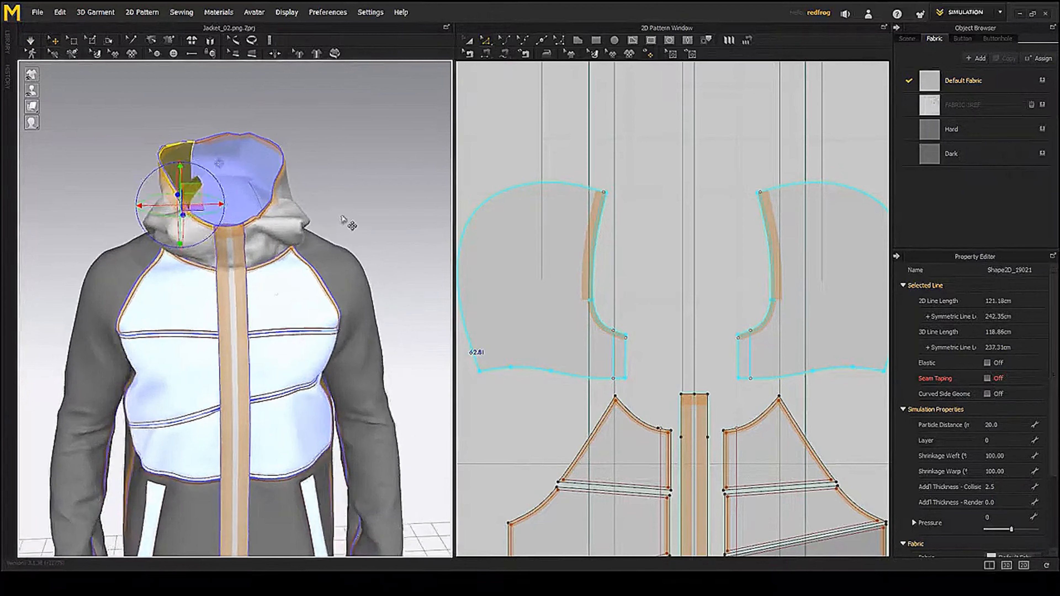
- Select all patterns of the inner layer and deactivate them again
click(347, 220)
scroll(240, 391, down, 3)
right_drag(239, 387, 234, 317)
scroll(516, 169, down, 8)
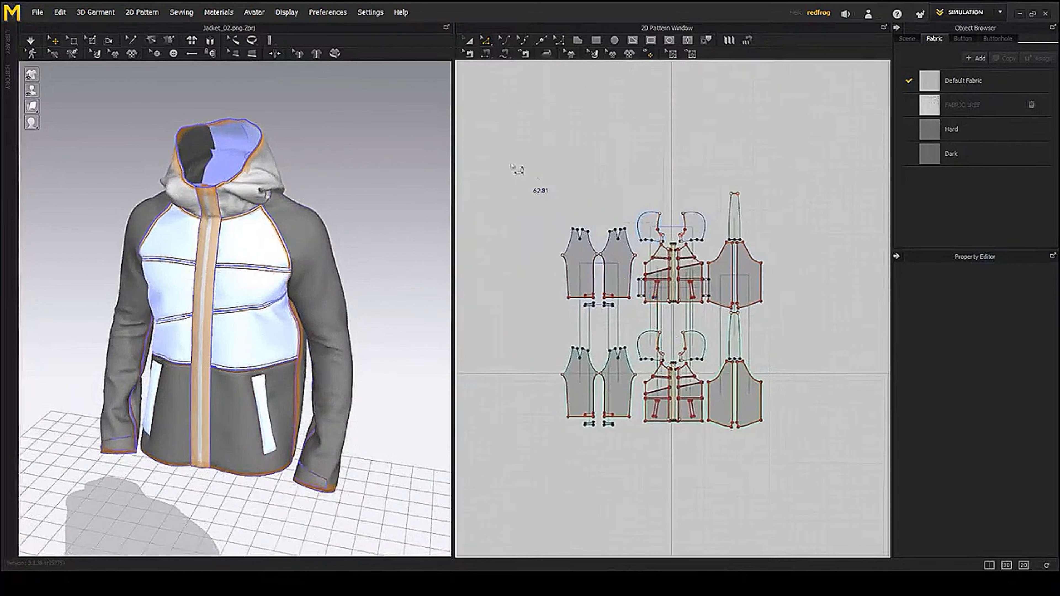
drag(806, 311, 807, 311)
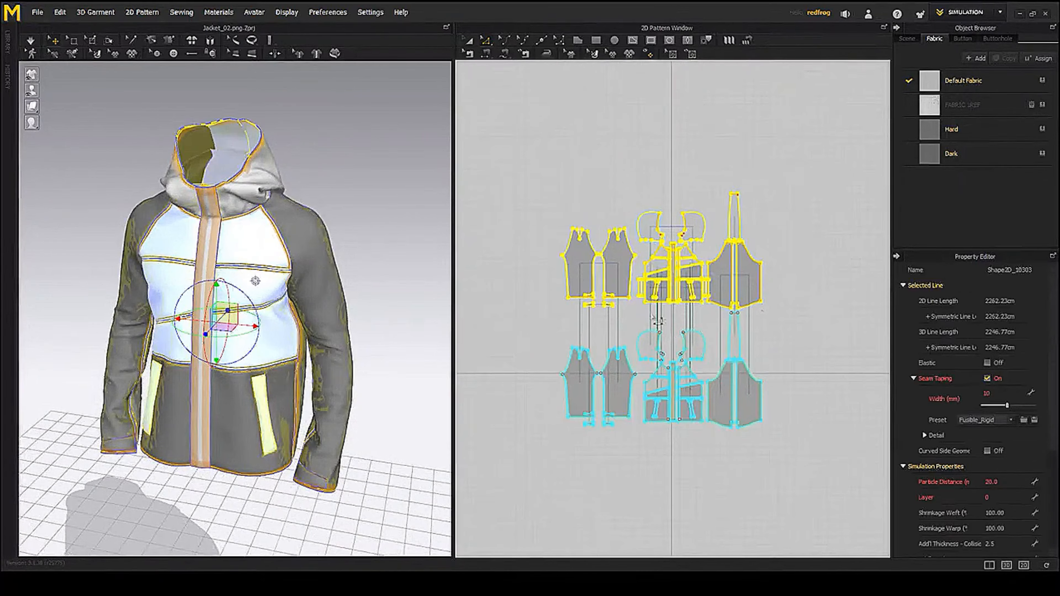
scroll(257, 253, up, 2)
right_click(220, 105)
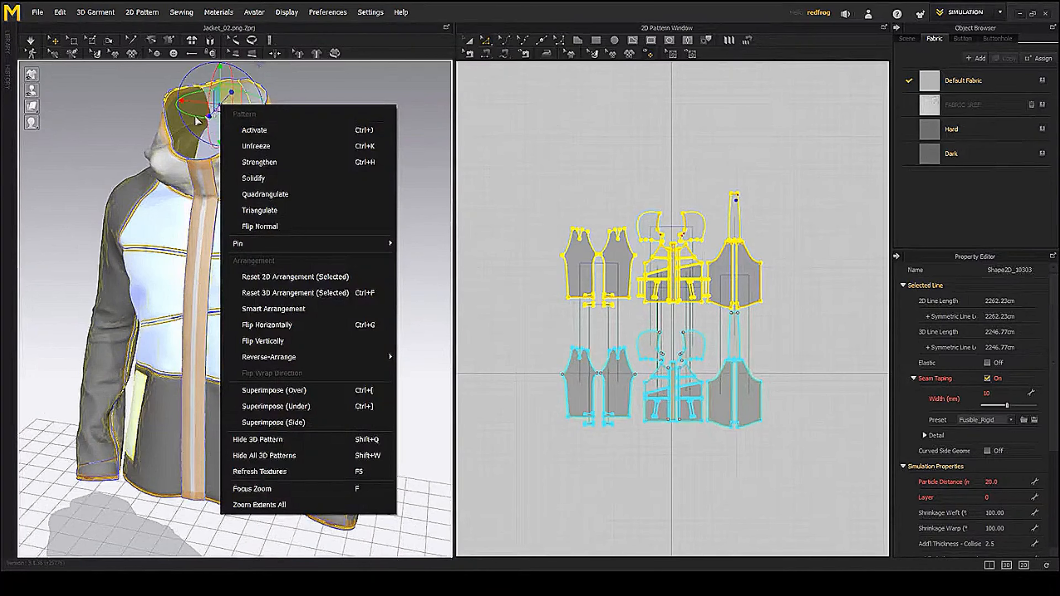
right_click(188, 127)
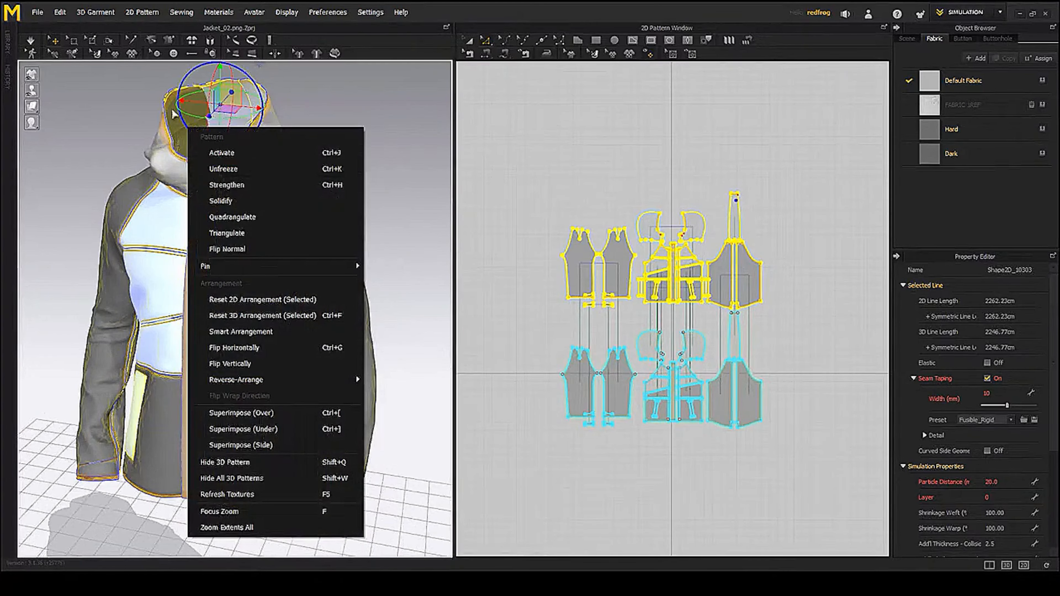
right_click(175, 113)
click(233, 146)
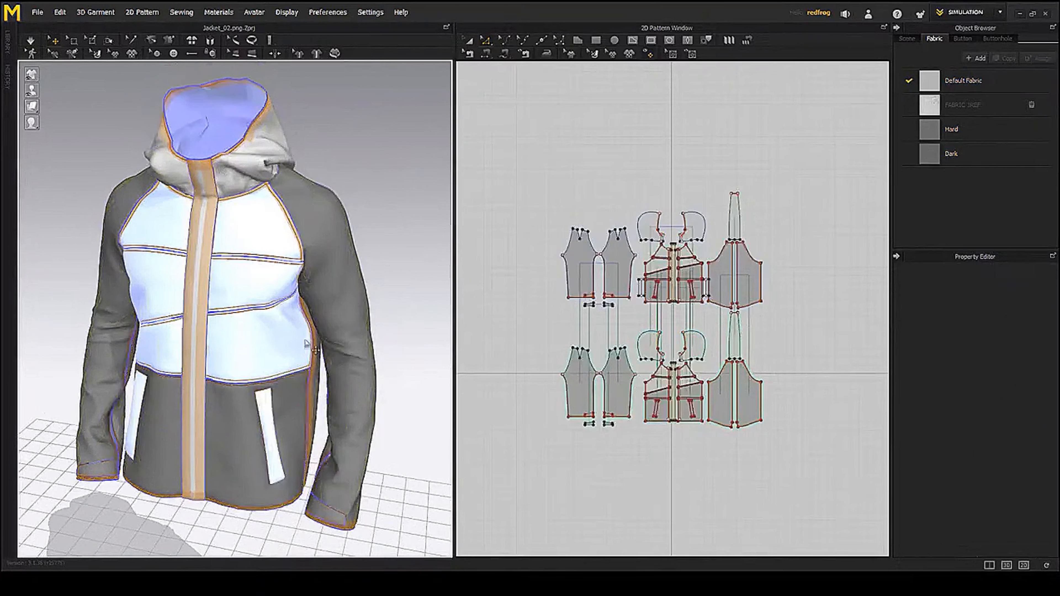
- Select the small cuff tab pattern below the sleeve hem for adjustment in 3D
middle_drag(316, 350, 283, 172)
scroll(282, 171, up, 4)
right_drag(355, 355, 310, 358)
middle_drag(310, 358, 284, 217)
mouse_move(308, 355)
right_down()
mouse_move(289, 338)
mouse_move(318, 339)
right_up()
scroll(584, 334, up, 4)
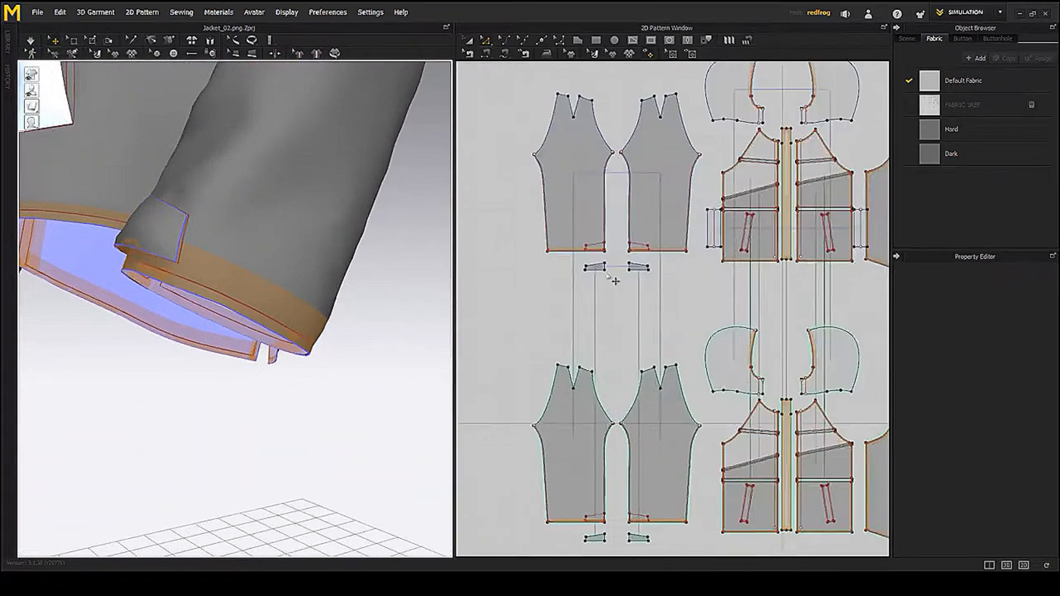
scroll(615, 281, up, 4)
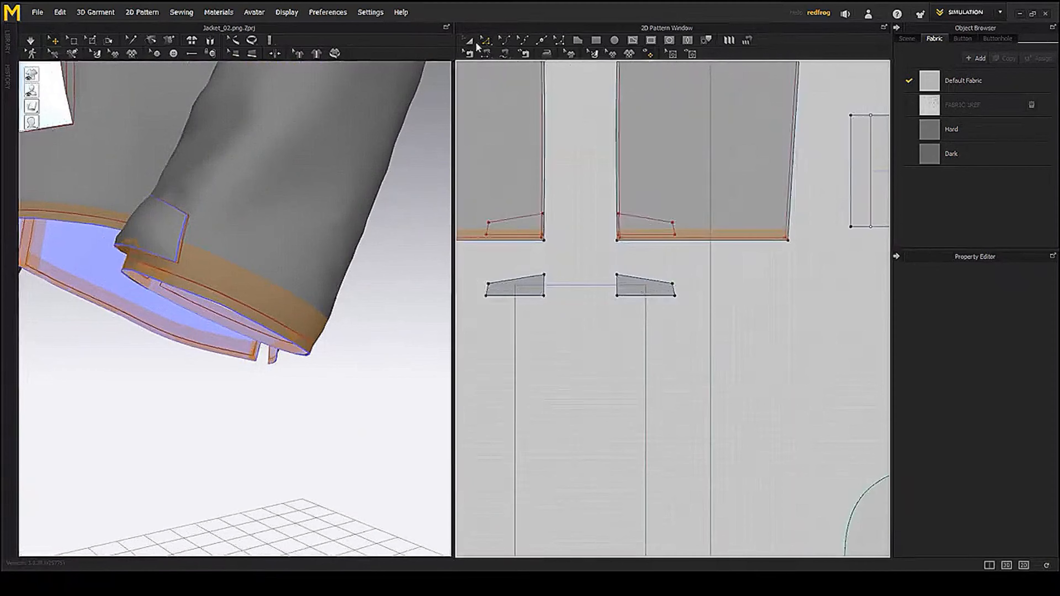
key(a)
click(637, 286)
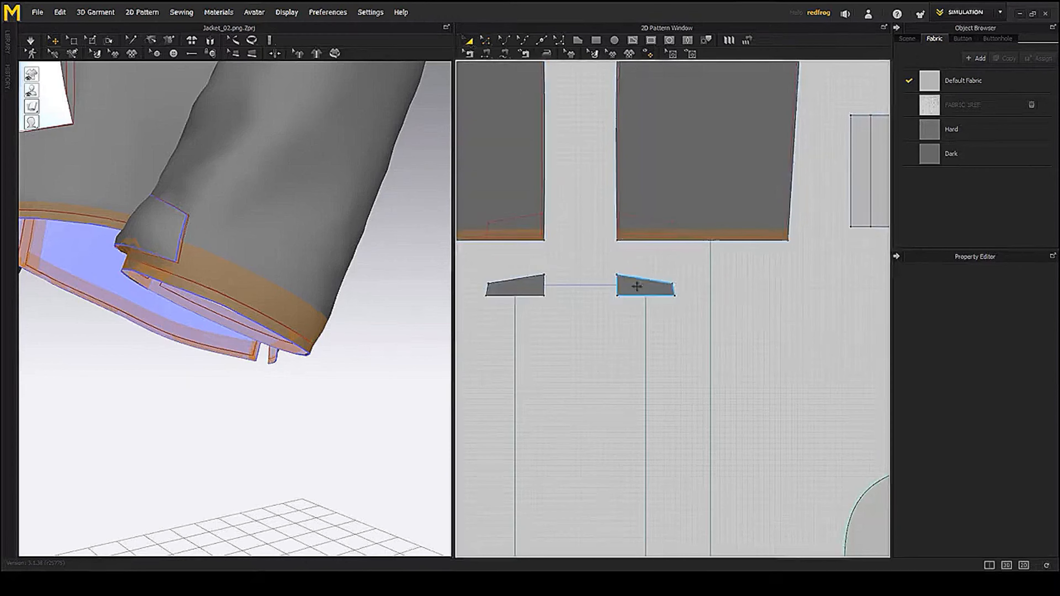
click(616, 285)
- Move the selected cuff tab outward, clear of the sleeve's surface near its hem
right_drag(215, 322, 276, 317)
right_drag(187, 228, 214, 252)
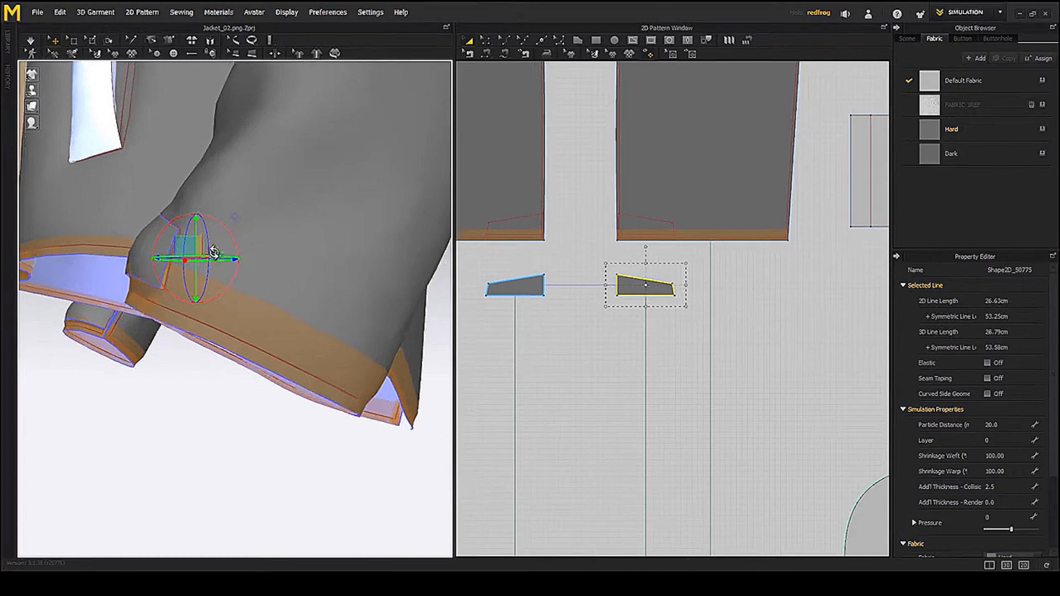
drag(189, 245, 178, 244)
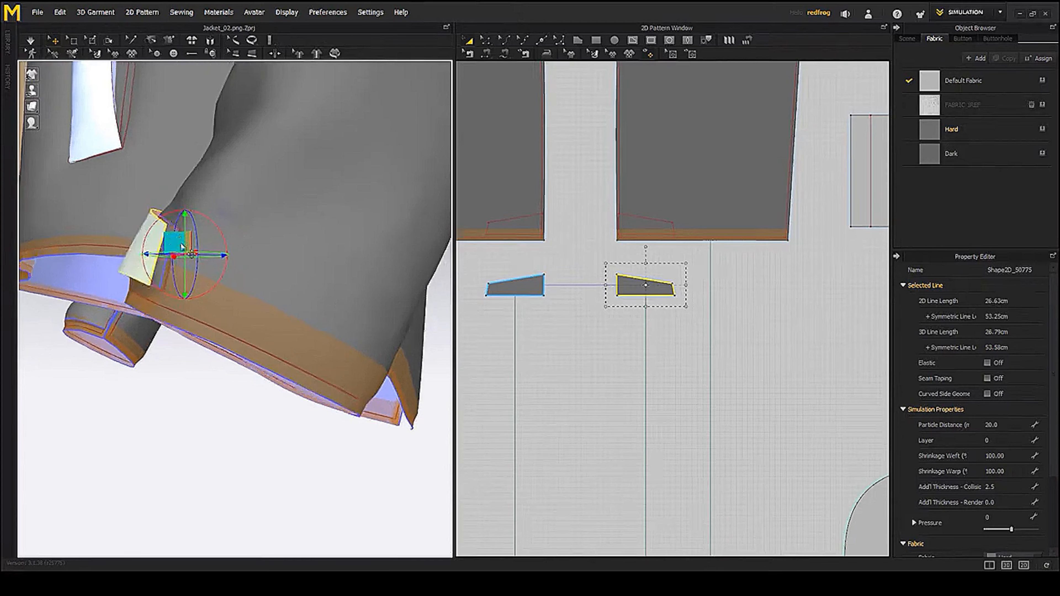
- Undo the cuff tab's last move and set both inner-layer cuff tabs to layer 2
key(ctrl+z)
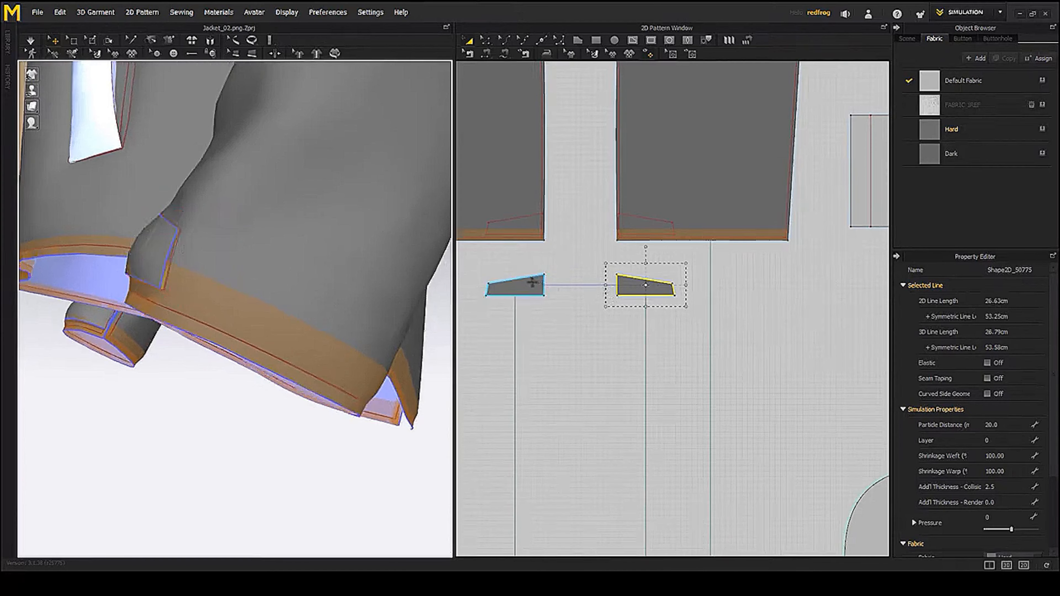
shift+click(532, 283)
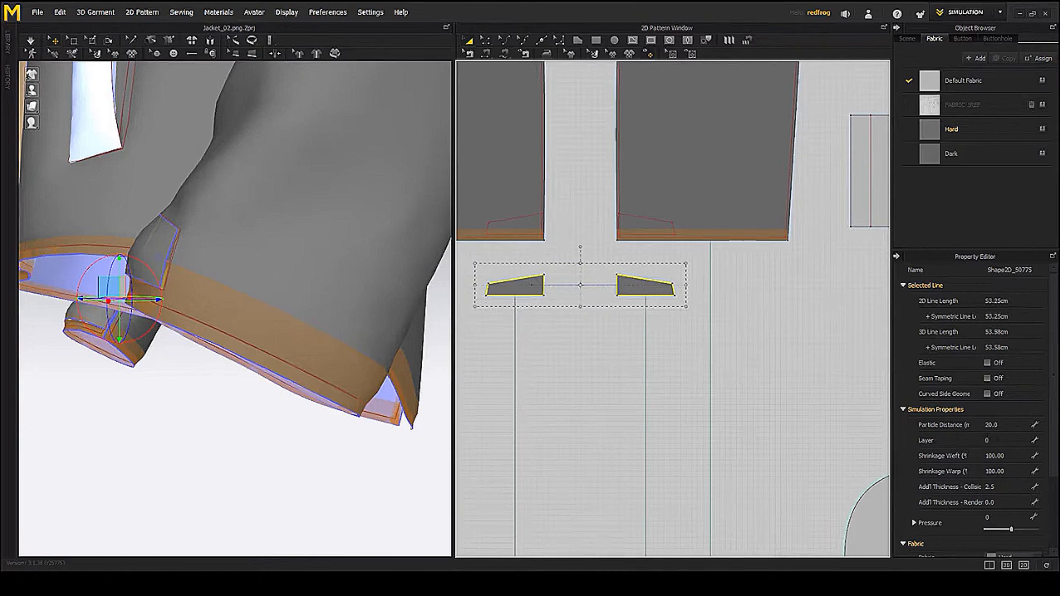
click(999, 440)
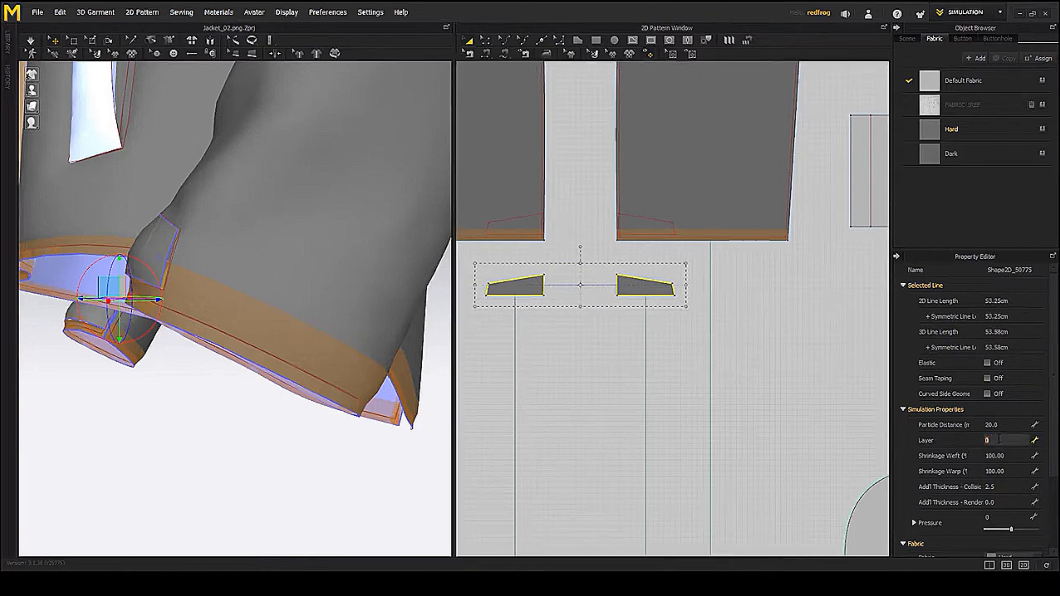
text(2)
key(Return)
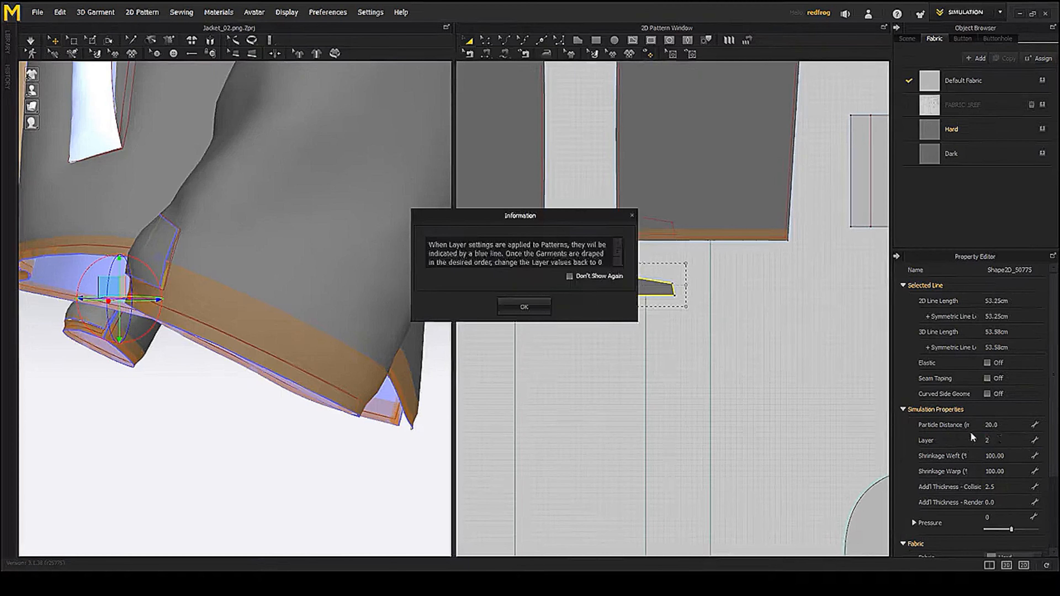
click(523, 307)
- Select both outer-layer cuff tabs below the cloned sleeves and set their layer to 3
scroll(616, 350, down, 5)
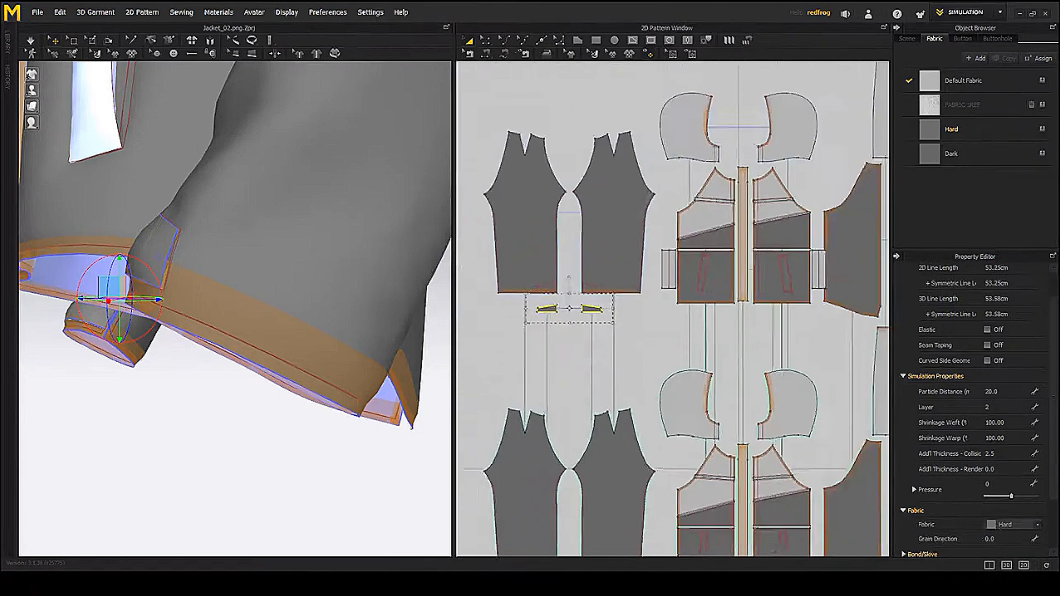
scroll(616, 350, up, 10)
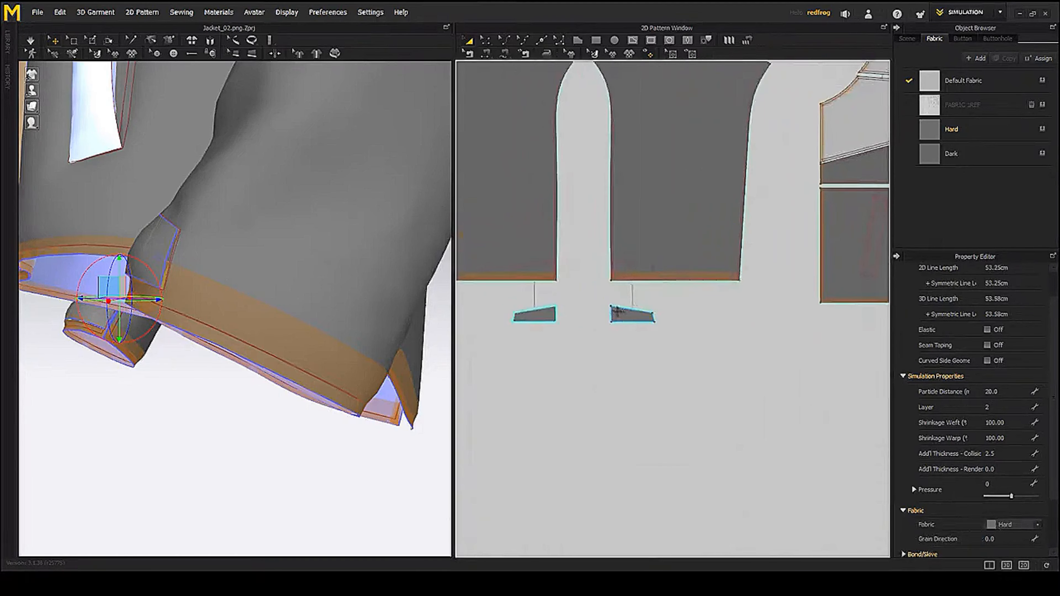
click(628, 313)
shift+click(547, 316)
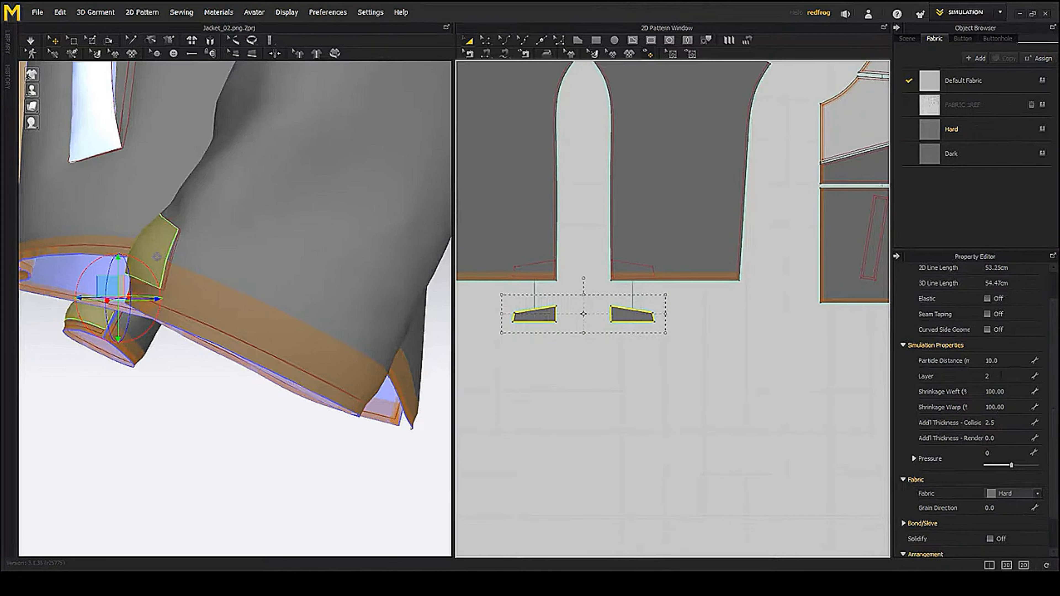
click(1006, 376)
key(Return)
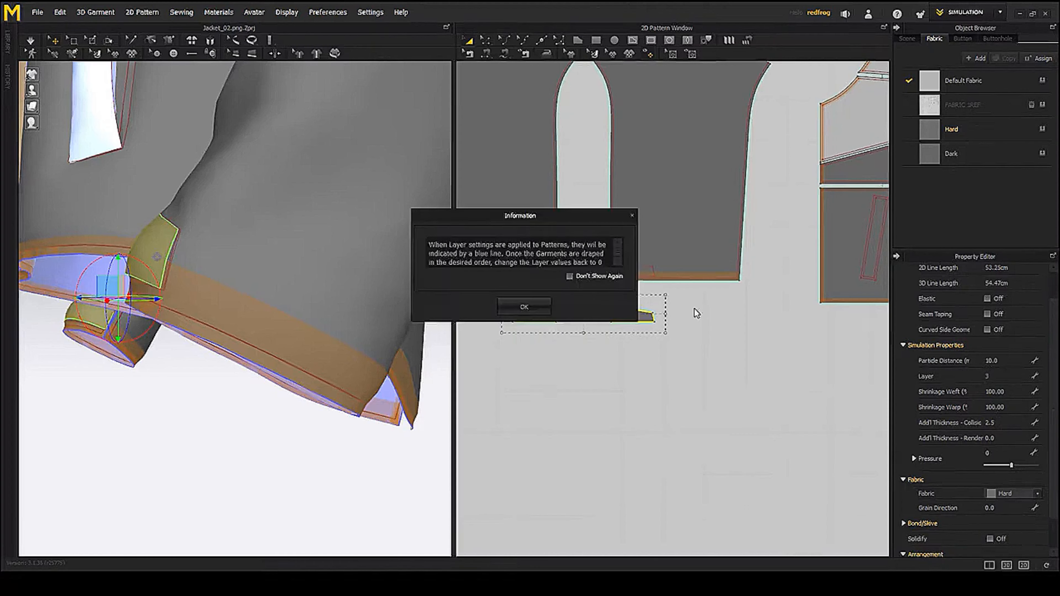
click(507, 307)
- Add the inner cuff tabs to the selected outer pair and shift all four in 3D, clear of the sleeve hems
right_drag(172, 263, 294, 270)
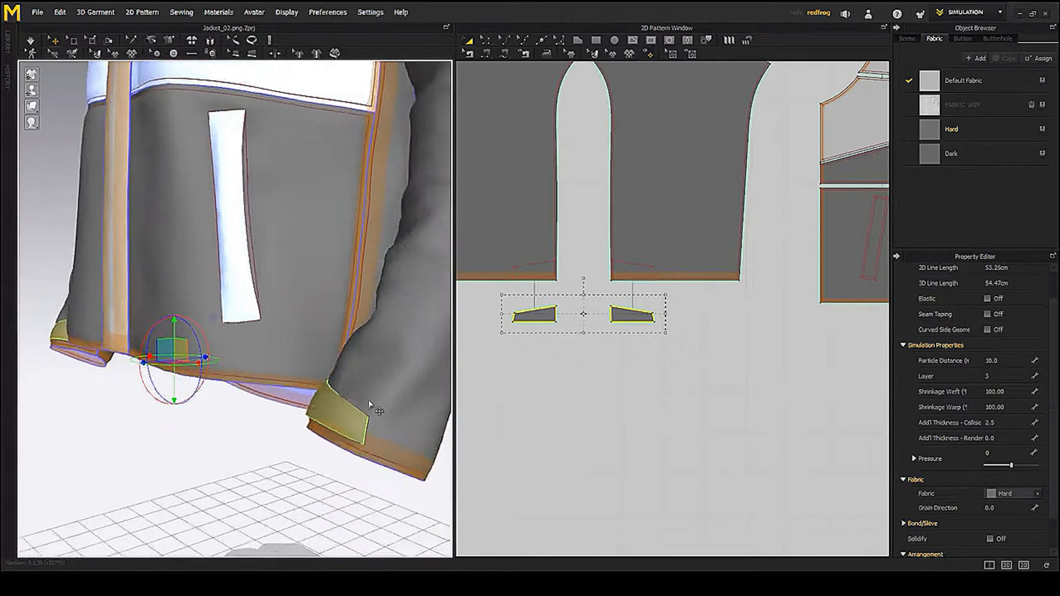
scroll(610, 184, down, 3)
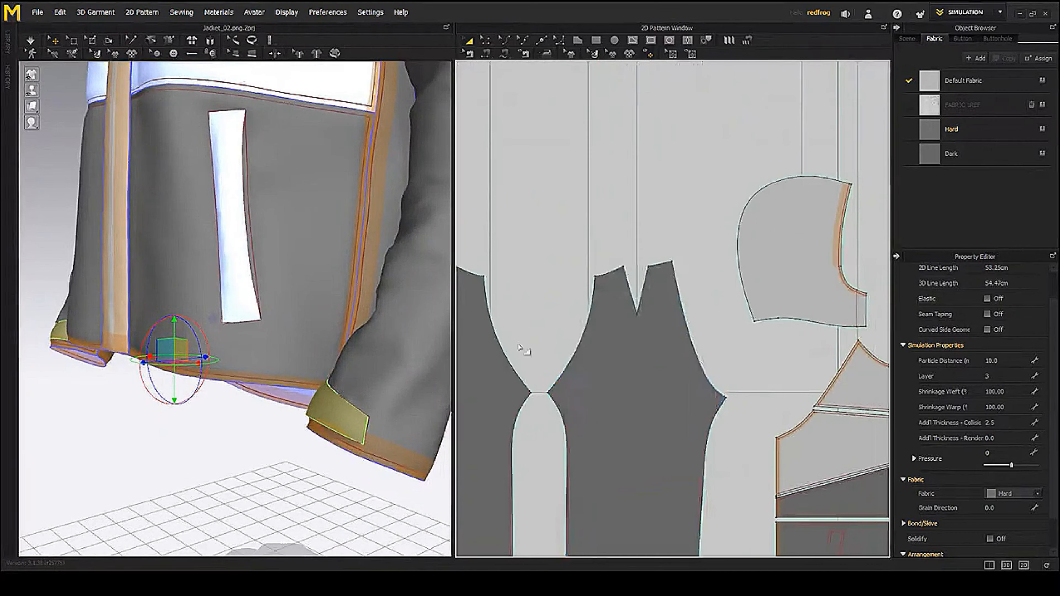
shift+click(656, 346)
shift+click(585, 350)
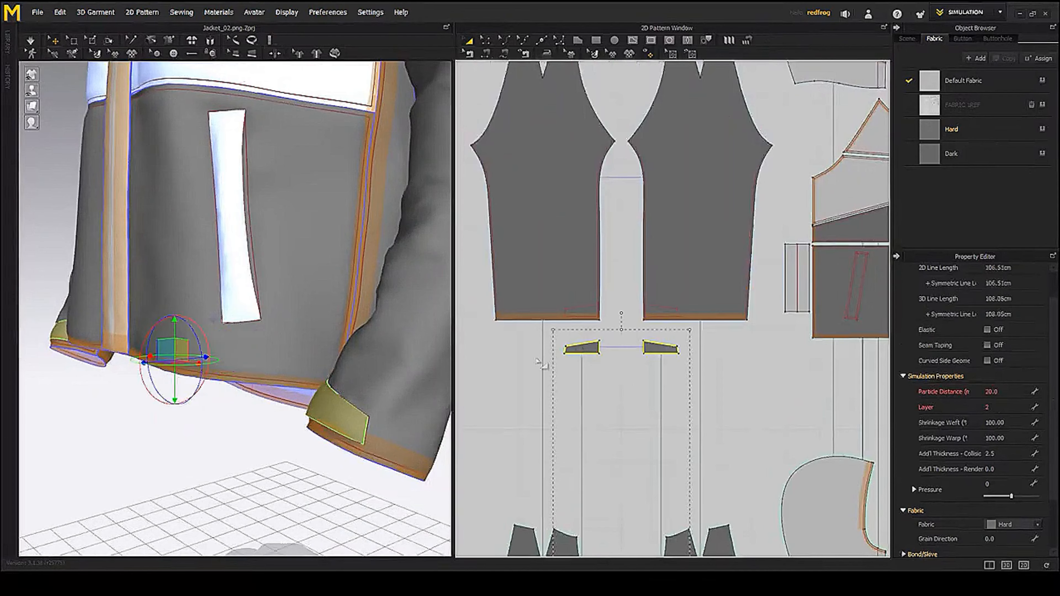
right_drag(267, 434, 229, 365)
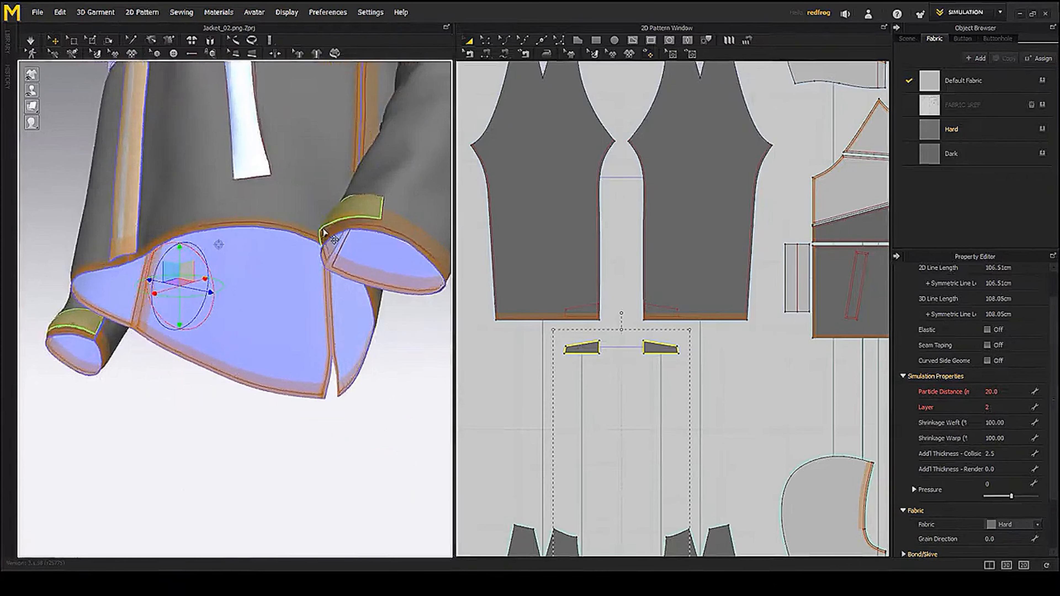
right_click(324, 229)
click(231, 253)
scroll(231, 254, up, 1)
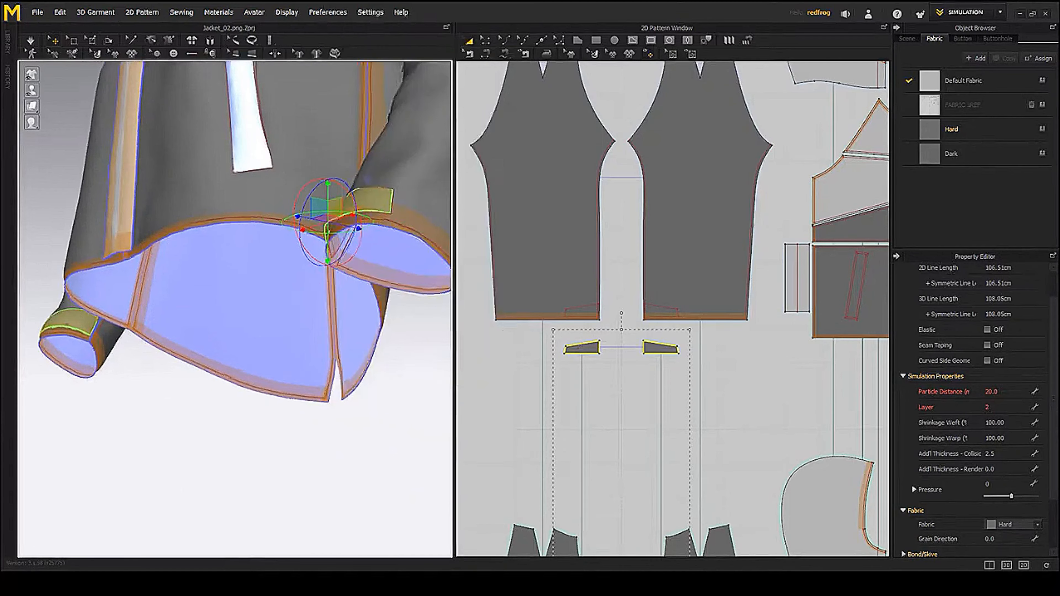
scroll(236, 299, up, 3)
middle_drag(354, 172, 227, 278)
scroll(234, 303, up, 3)
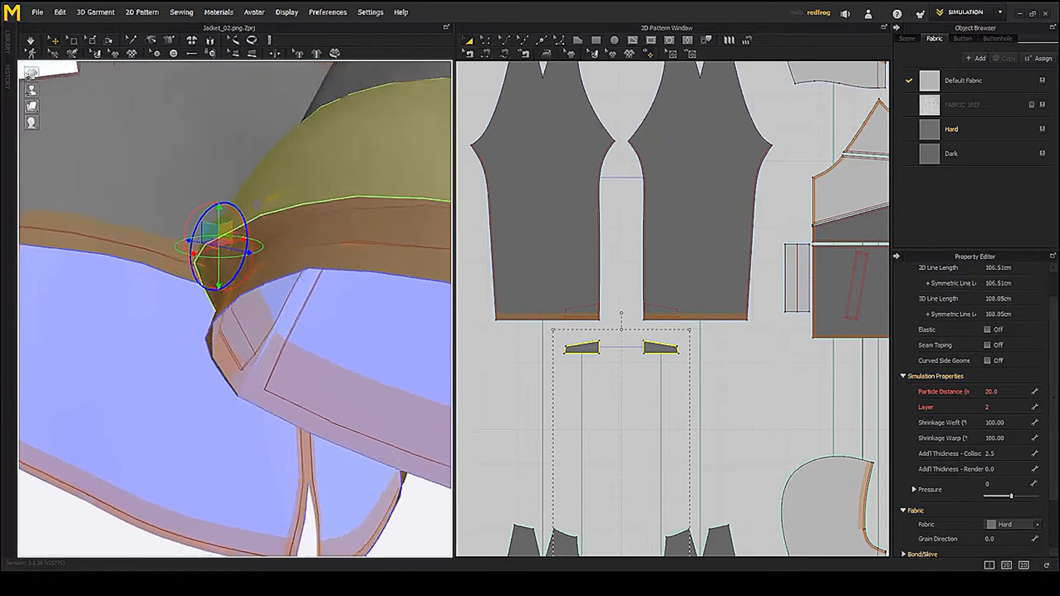
scroll(245, 245, down, 2)
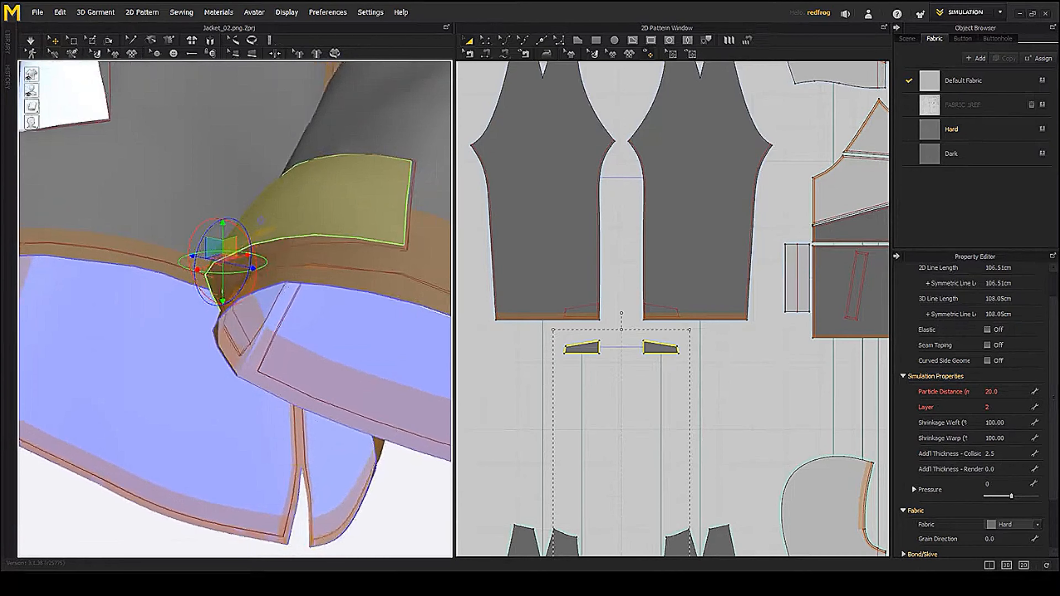
mouse_move(279, 205)
mouse_down()
mouse_move(252, 195)
mouse_move(268, 194)
mouse_up()
- Unfreeze the selected cuff tabs, simulate the jacket so they settle on the sleeves, and clear the selection
right_click(255, 237)
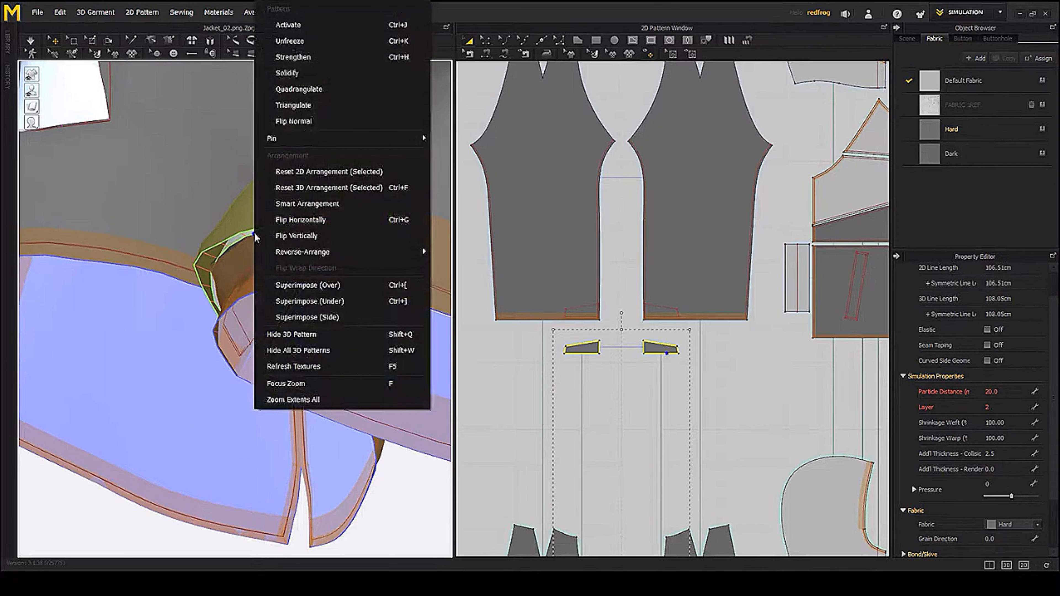
click(288, 41)
right_drag(267, 189, 258, 310)
key(space)
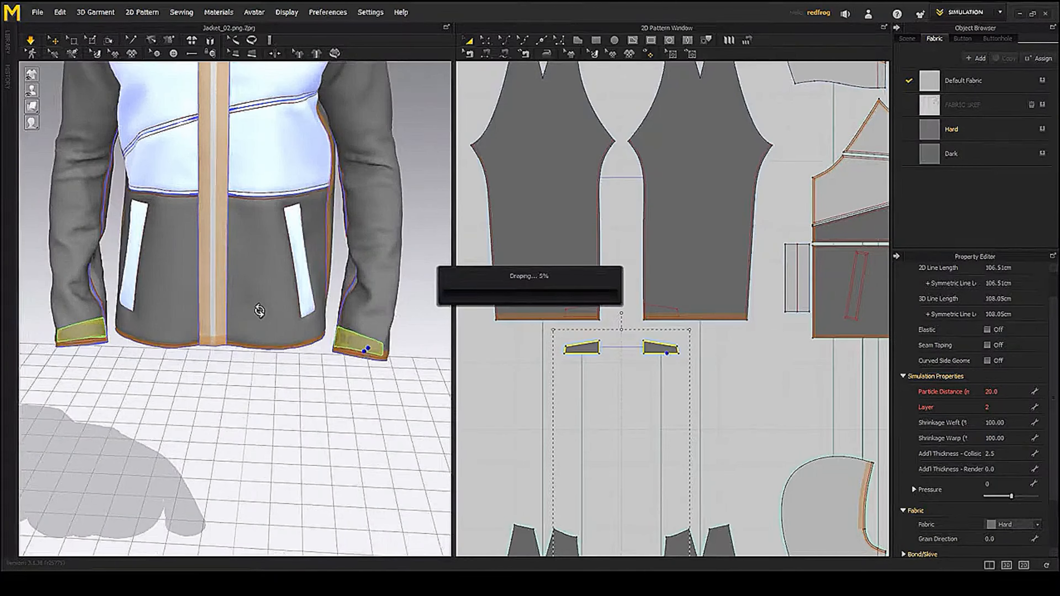
key(Escape)
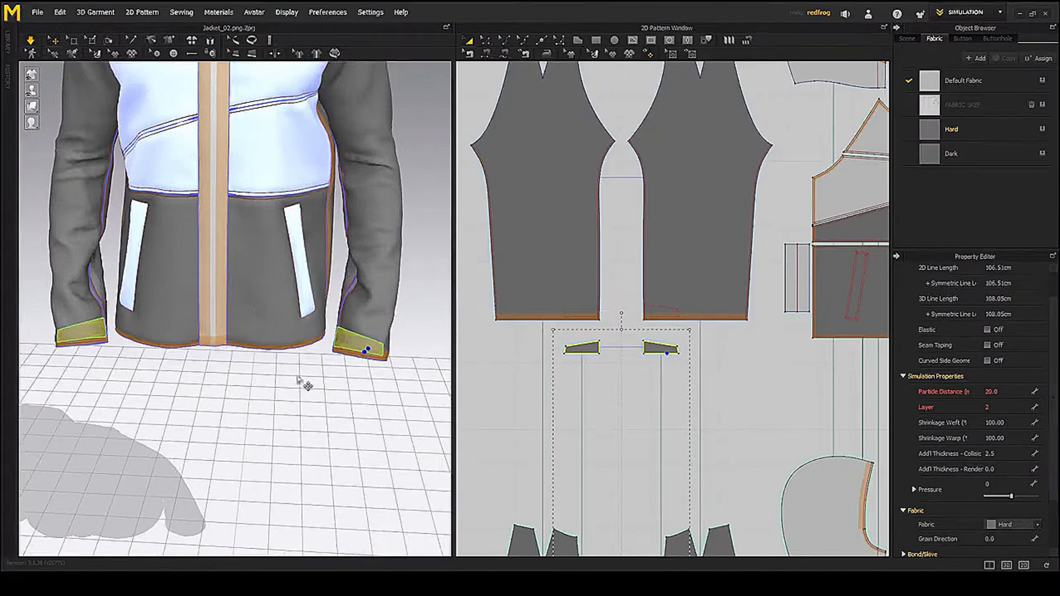
click(347, 432)
- Select all patterns of the inner layer, including the hood's centre strip, and unfreeze them
scroll(362, 422, down, 3)
right_drag(362, 421, 274, 408)
scroll(328, 371, down, 3)
right_drag(330, 381, 344, 362)
scroll(716, 301, down, 5)
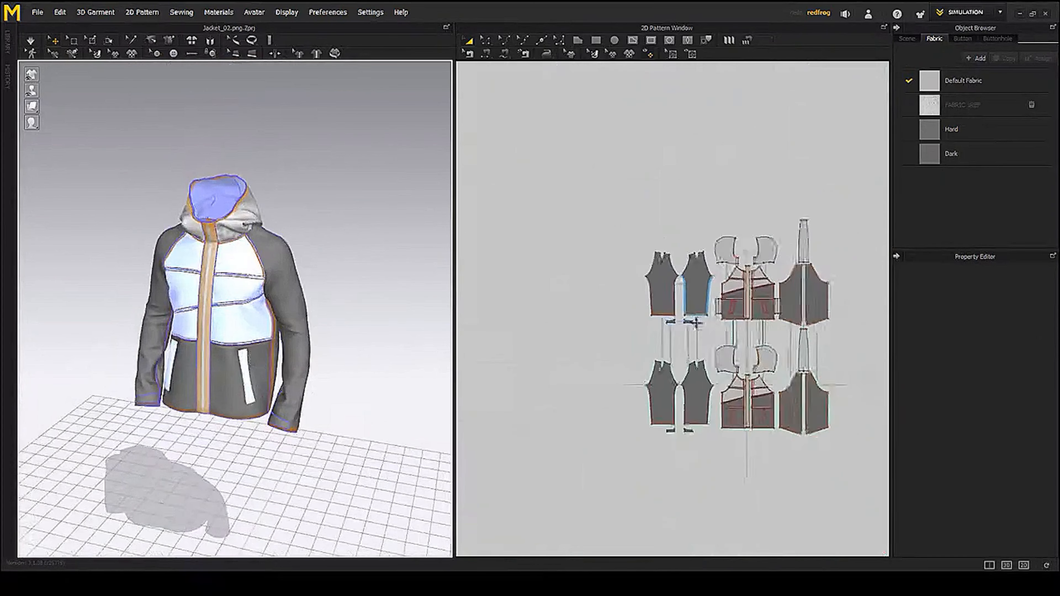
scroll(625, 263, up, 4)
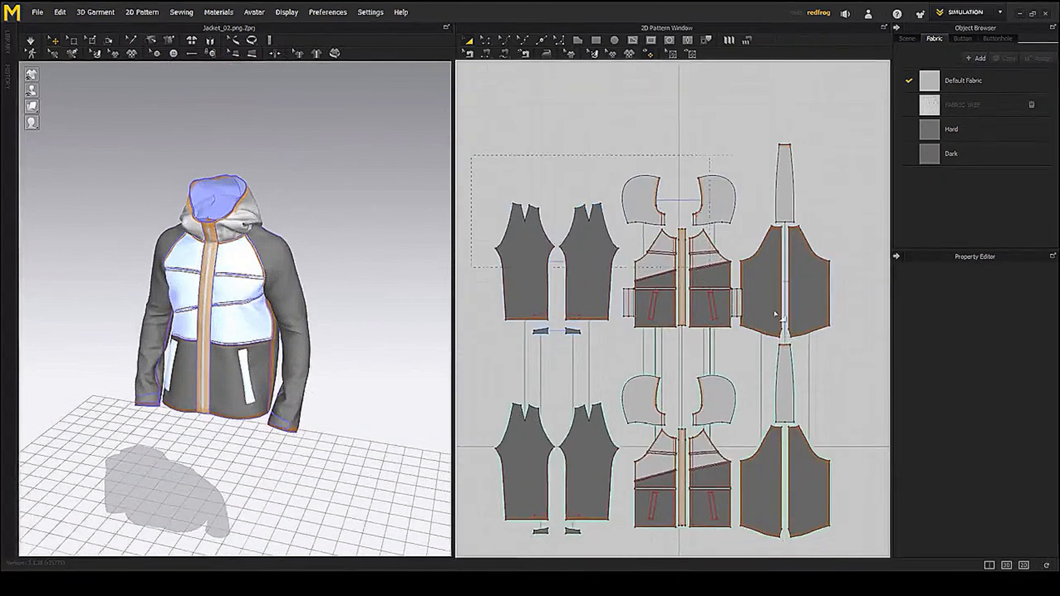
drag(876, 345, 877, 346)
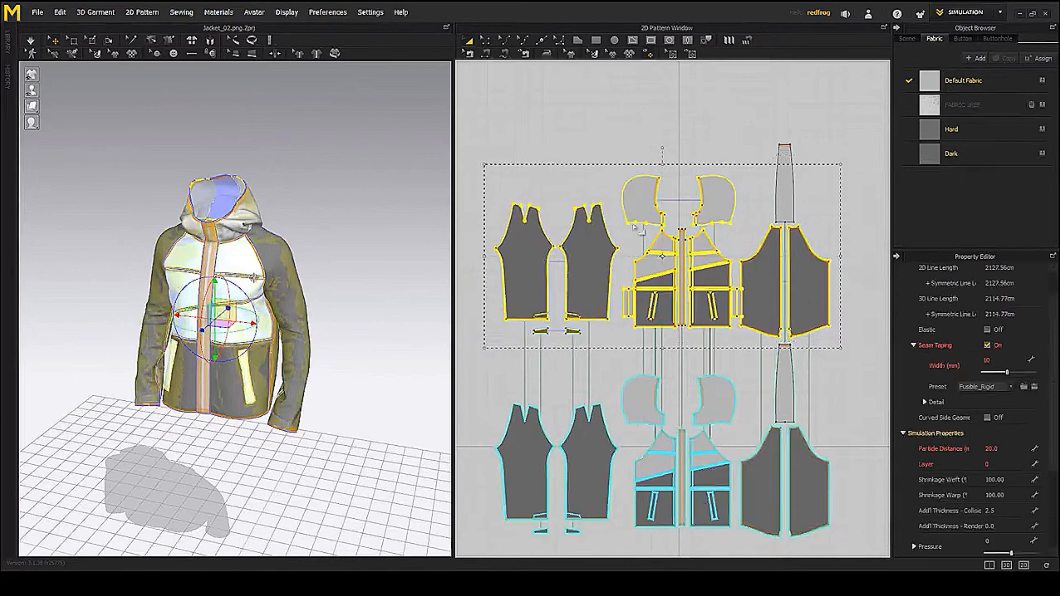
right_drag(678, 246, 662, 244)
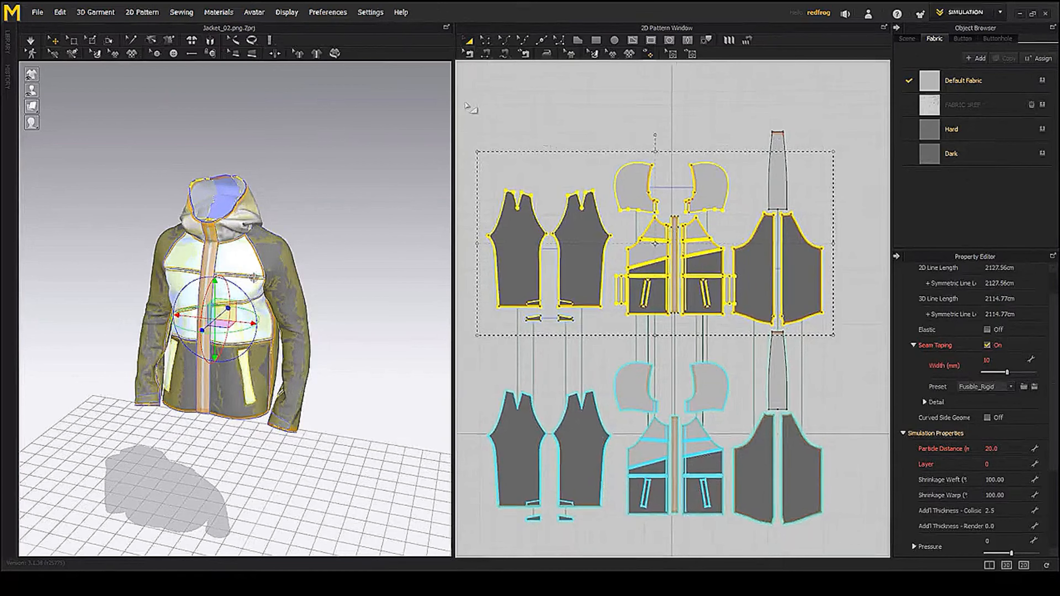
drag(461, 95, 857, 331)
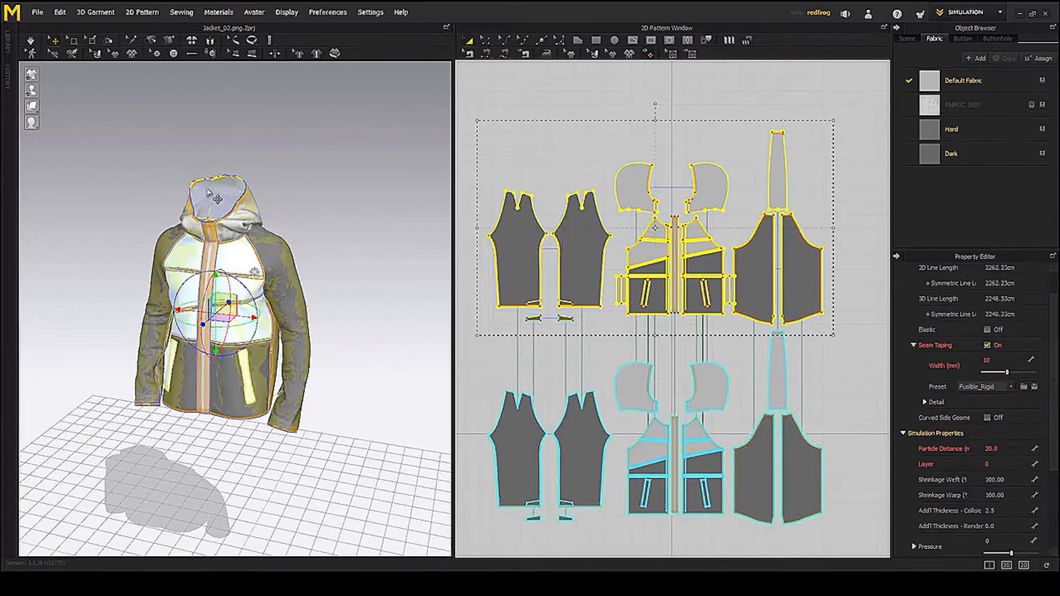
right_click(208, 191)
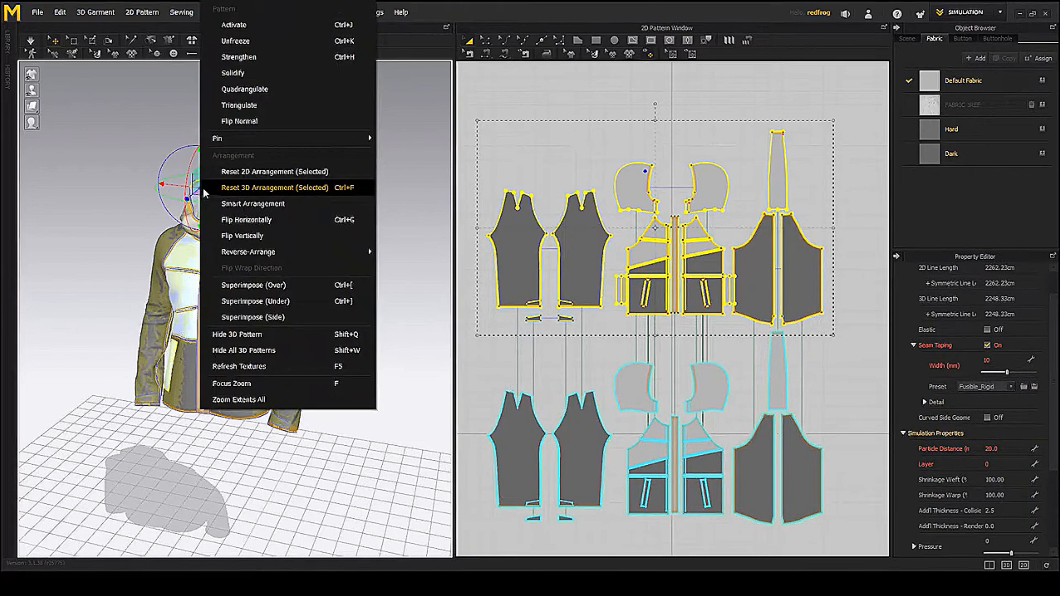
click(235, 41)
- Freeze all selected inner-layer patterns again and view the jacket from the front
scroll(270, 270, up, 4)
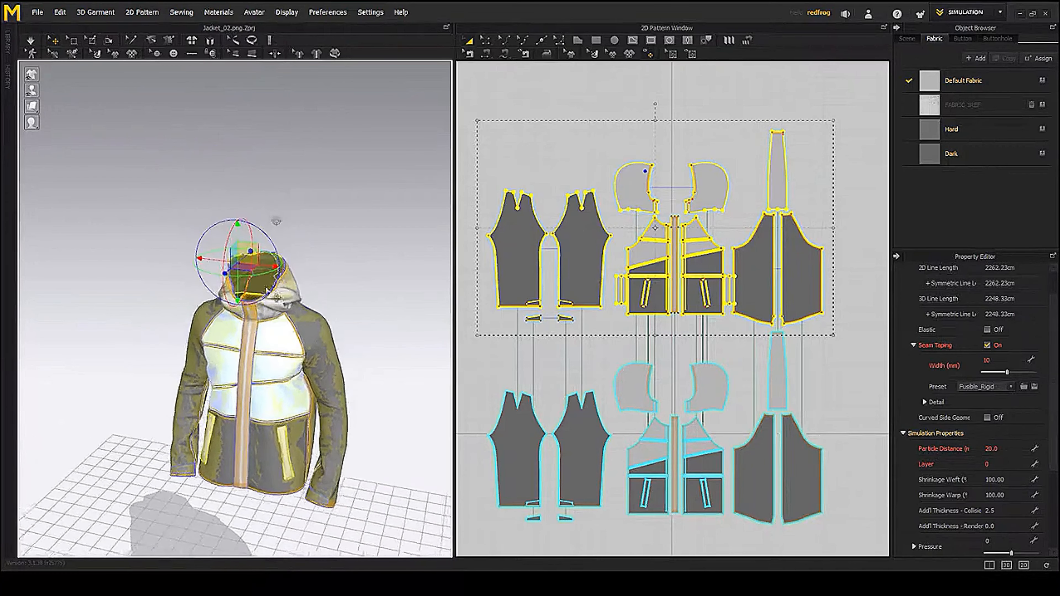
right_click(279, 275)
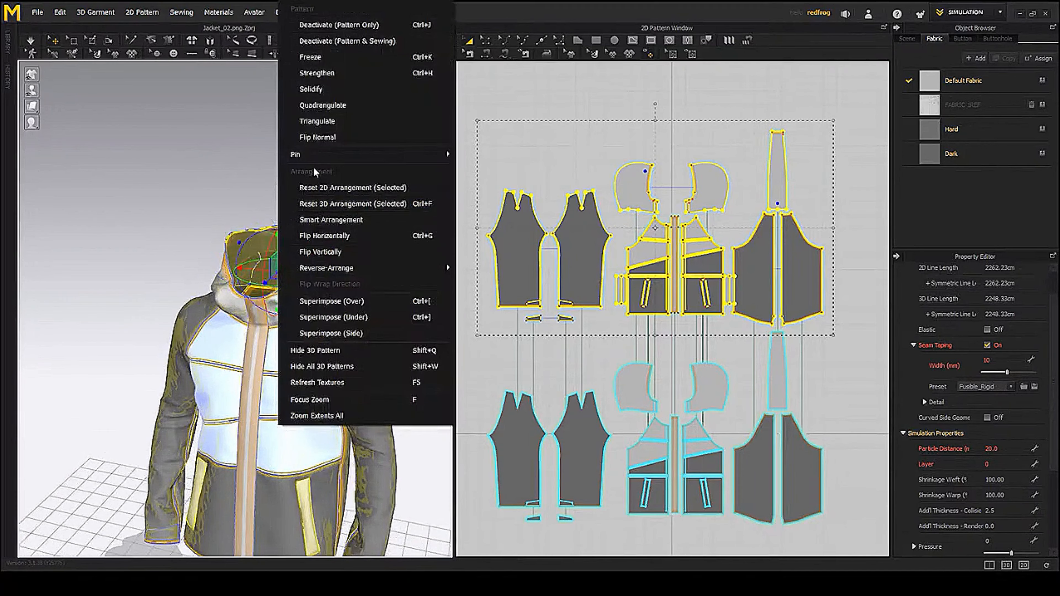
click(320, 56)
key(2)
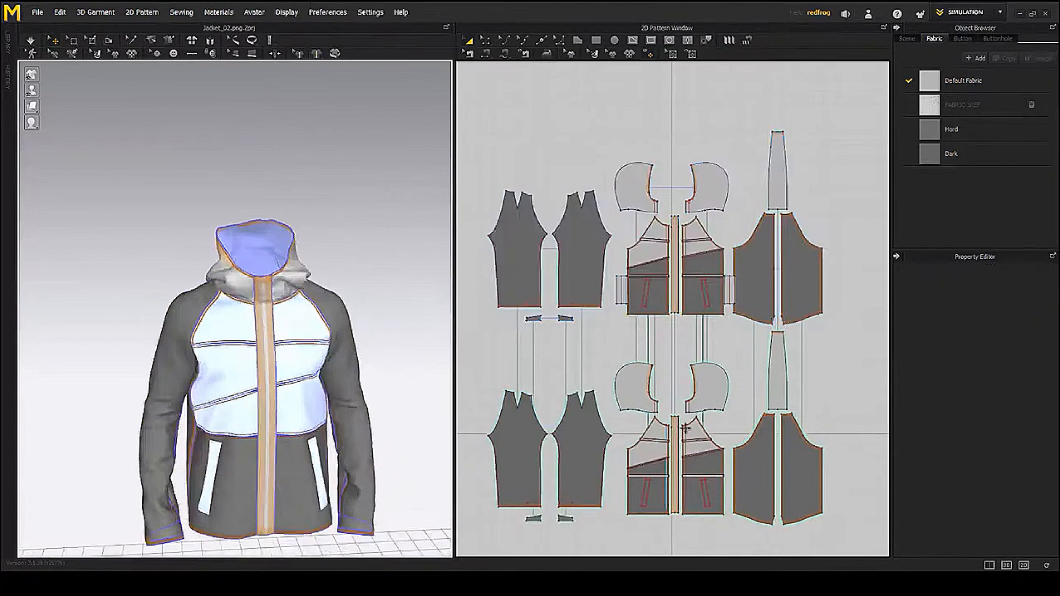
- Select all patterns of the cloned outer layer and set their weft and warp shrinkage to 103
middle_drag(772, 550, 751, 433)
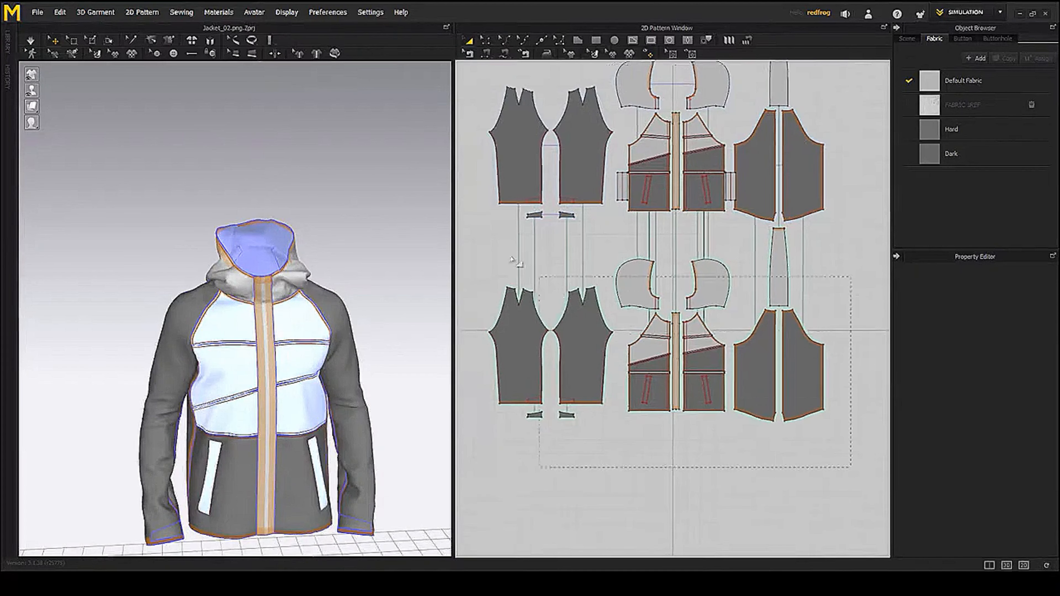
drag(468, 229, 468, 229)
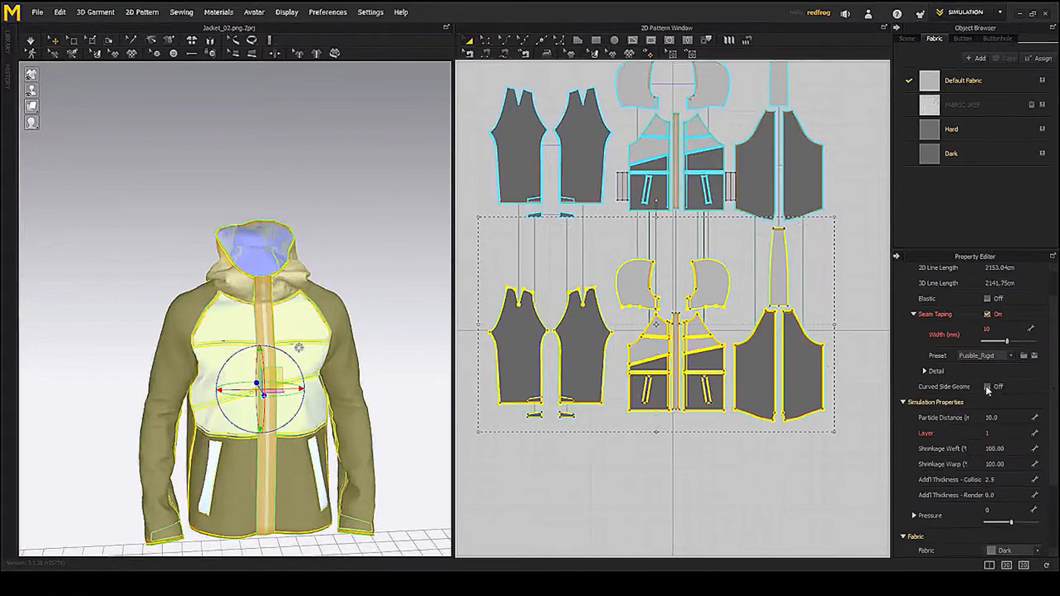
scroll(420, 394, up, 2)
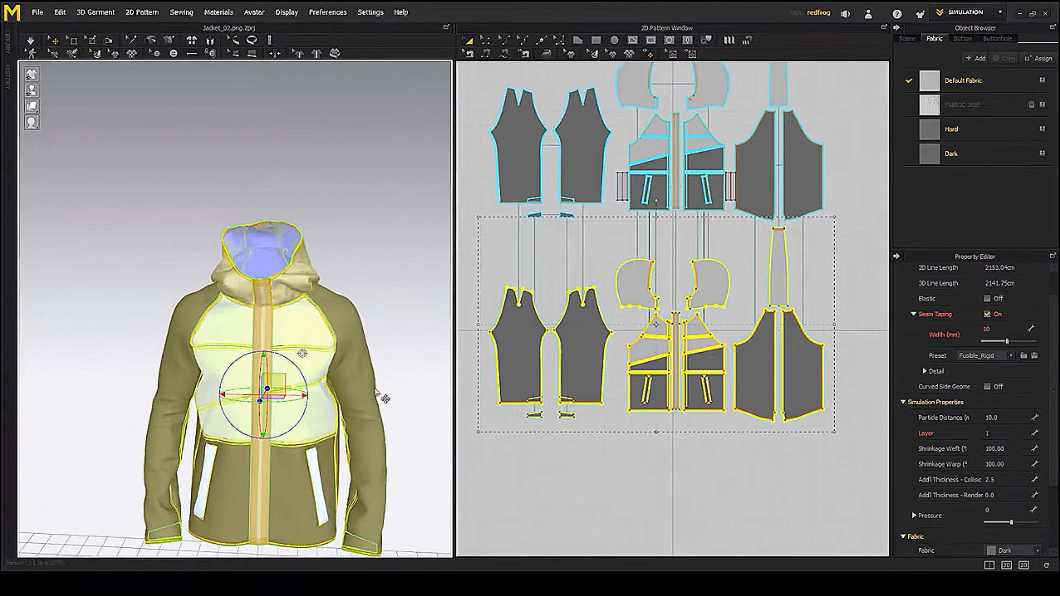
right_drag(377, 394, 368, 330)
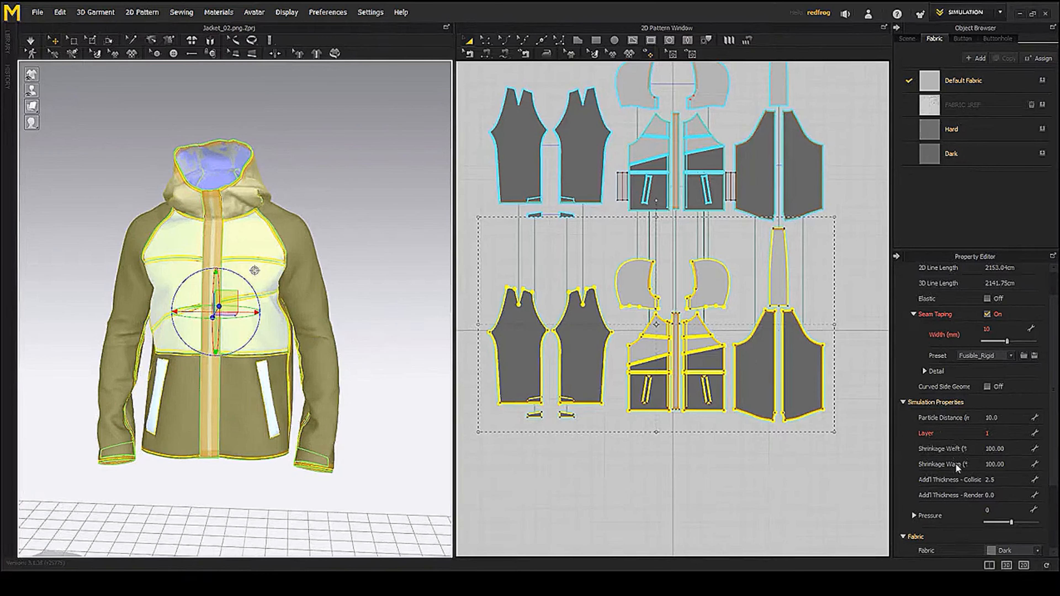
double_click(1014, 449)
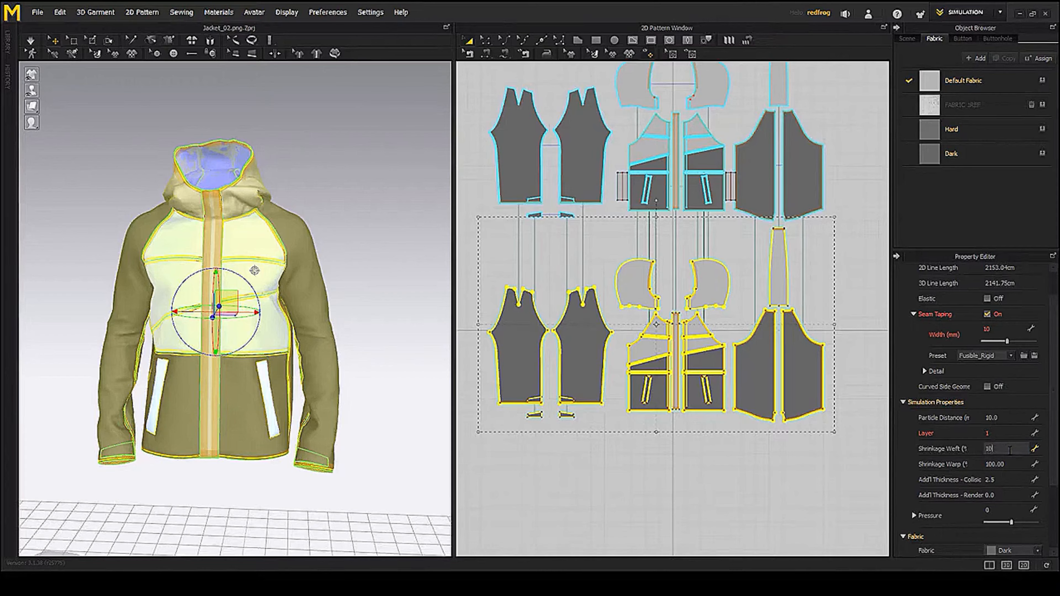
key(Return)
click(1014, 463)
text(103)
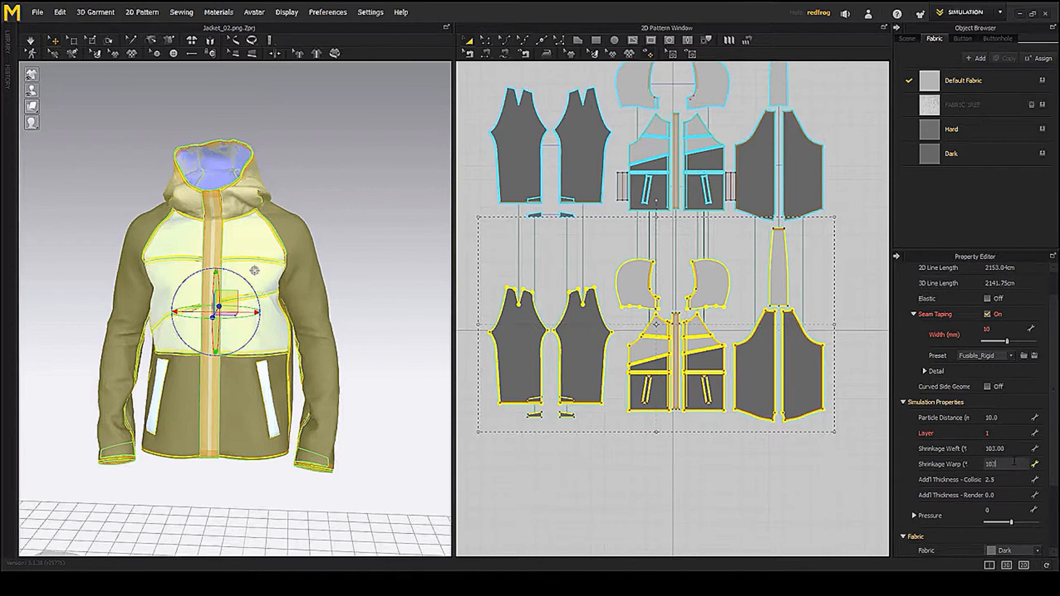
key(Return)
- Select the six chest and midsection front panels of the outer layer and activate them
click(352, 211)
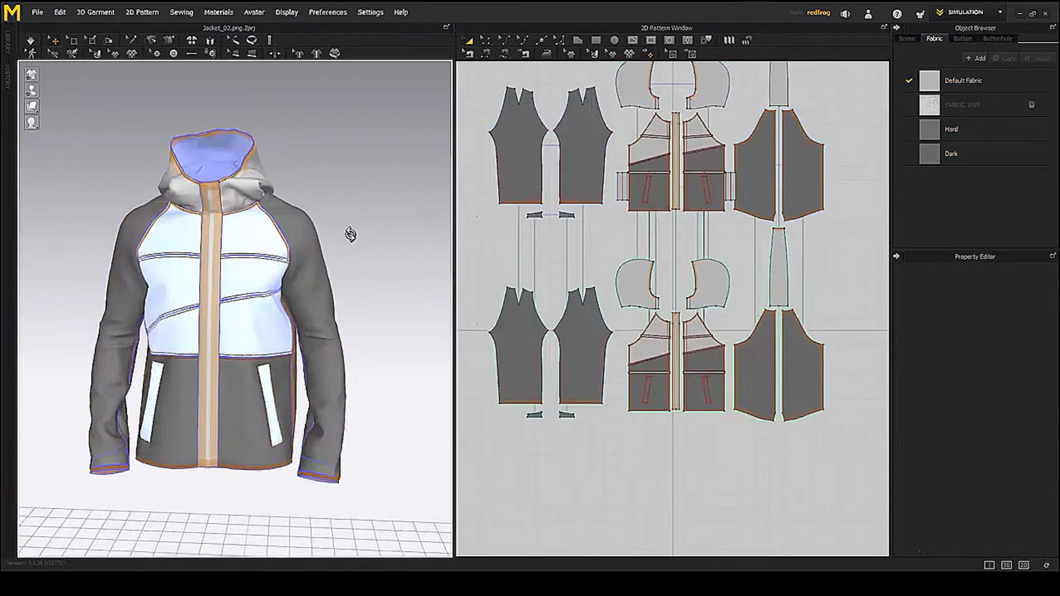
click(272, 323)
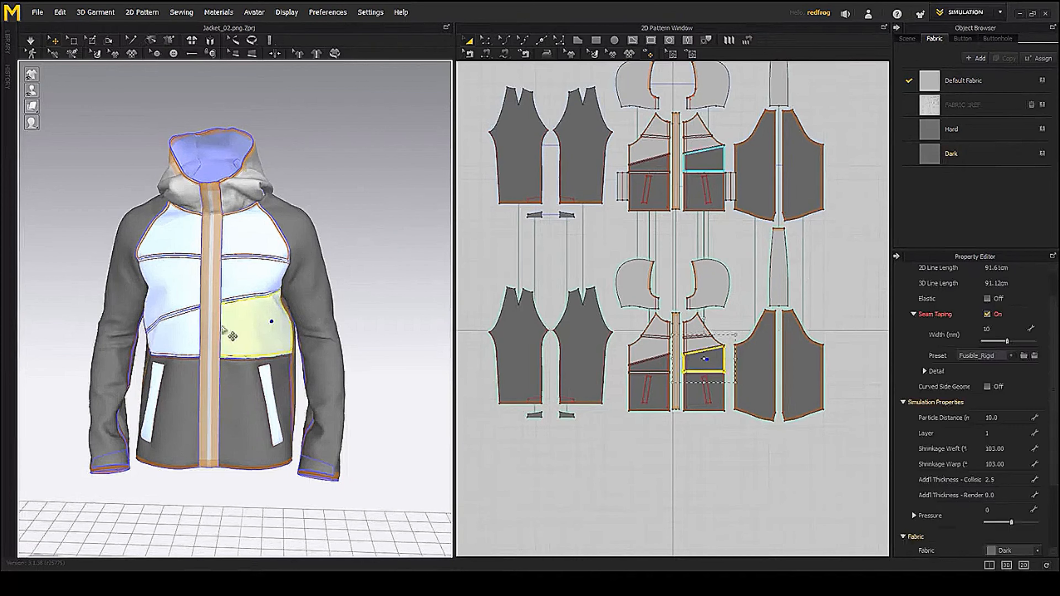
shift+click(193, 329)
shift+click(249, 271)
shift+click(177, 276)
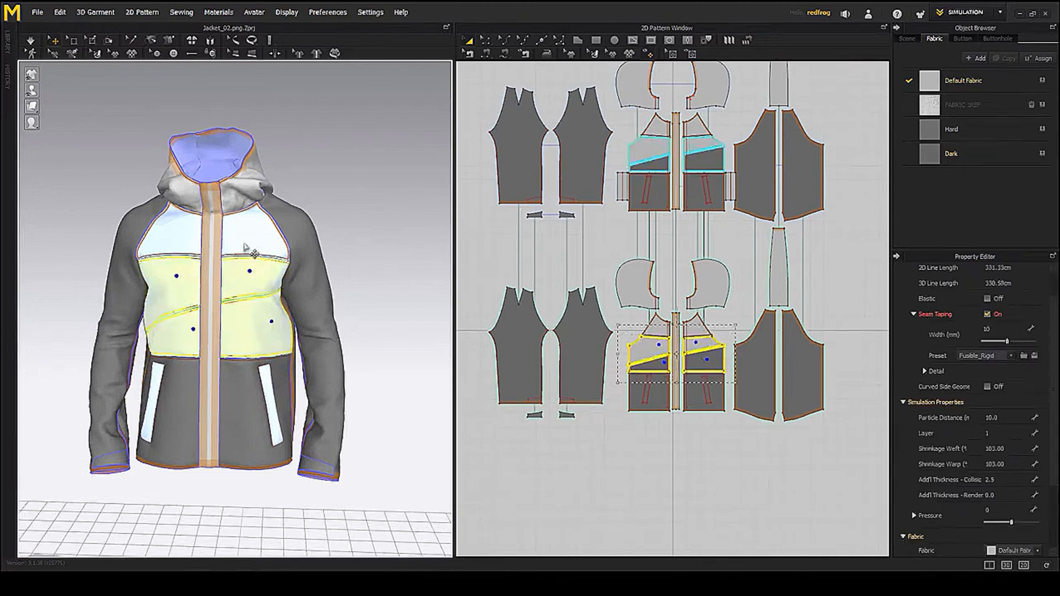
shift+click(244, 243)
shift+click(180, 243)
right_click(255, 244)
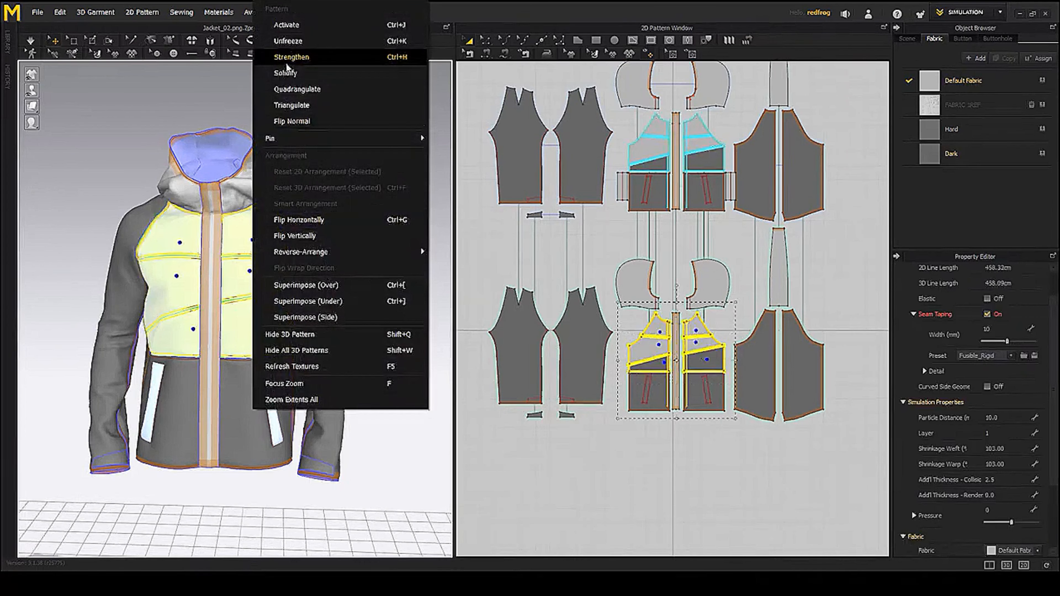
click(284, 24)
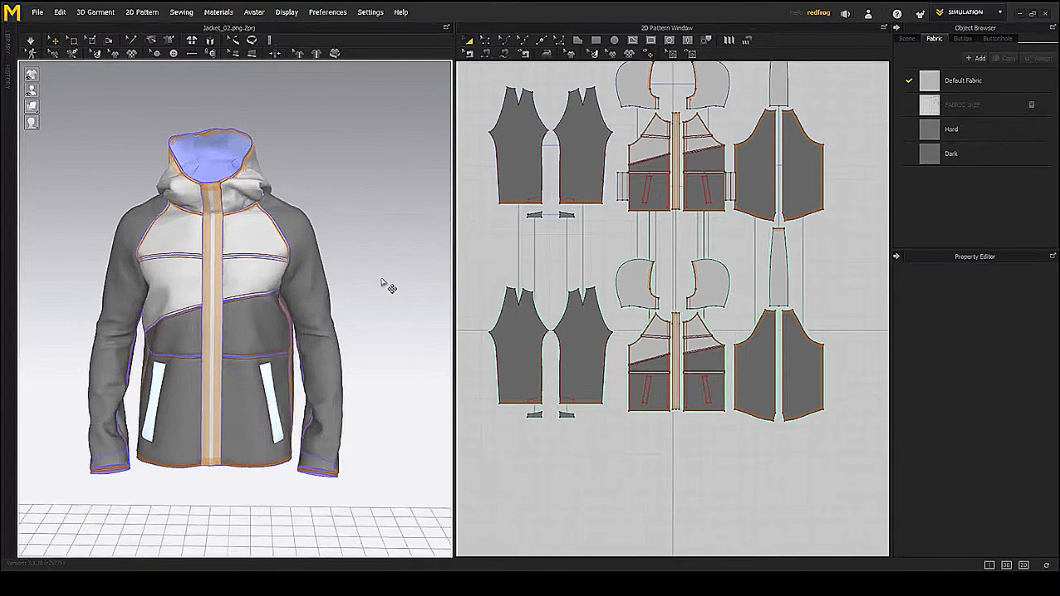
- Simulate the jacket so the activated front panels settle with the rest of the outer layer
key(space)
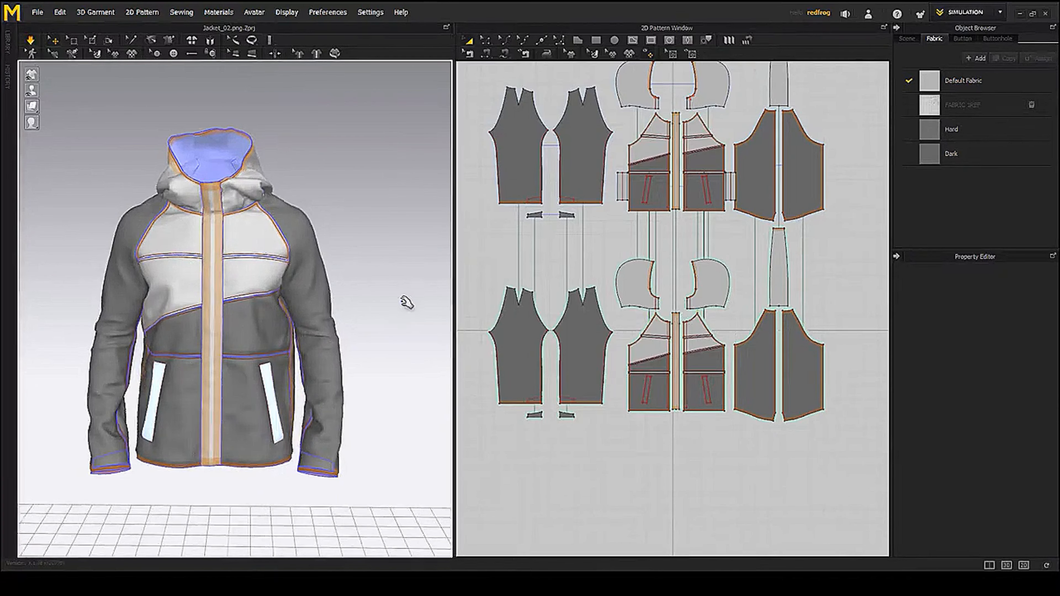
mouse_move(407, 302)
right_down()
mouse_move(374, 291)
mouse_move(404, 297)
right_up()
key(space)
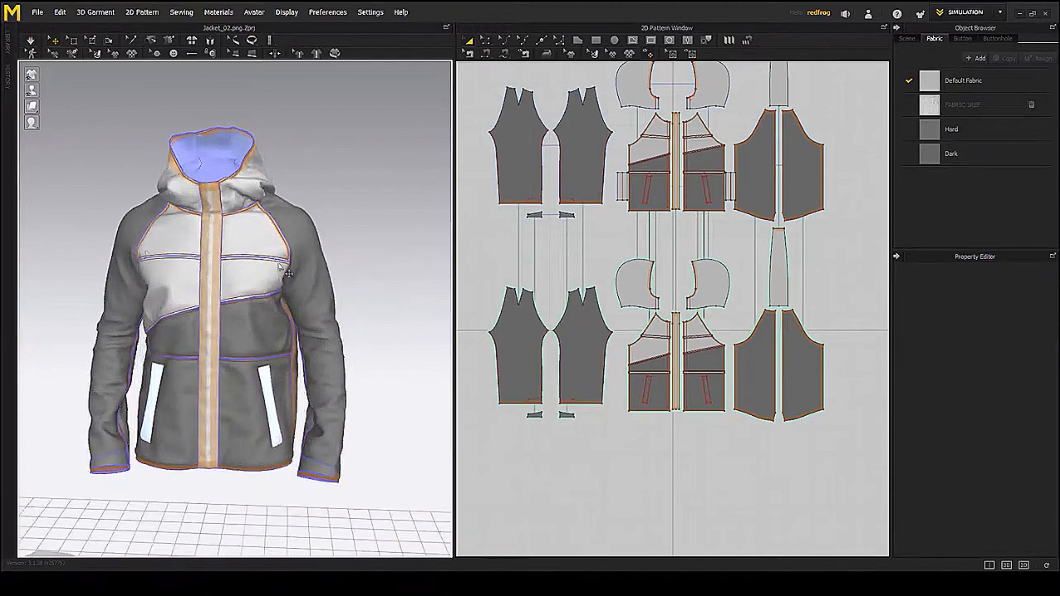
- Simulate the jacket and pull the side of the outer hood outward near the neck seam
right_drag(134, 230, 140, 199)
middle_drag(138, 460, 199, 299)
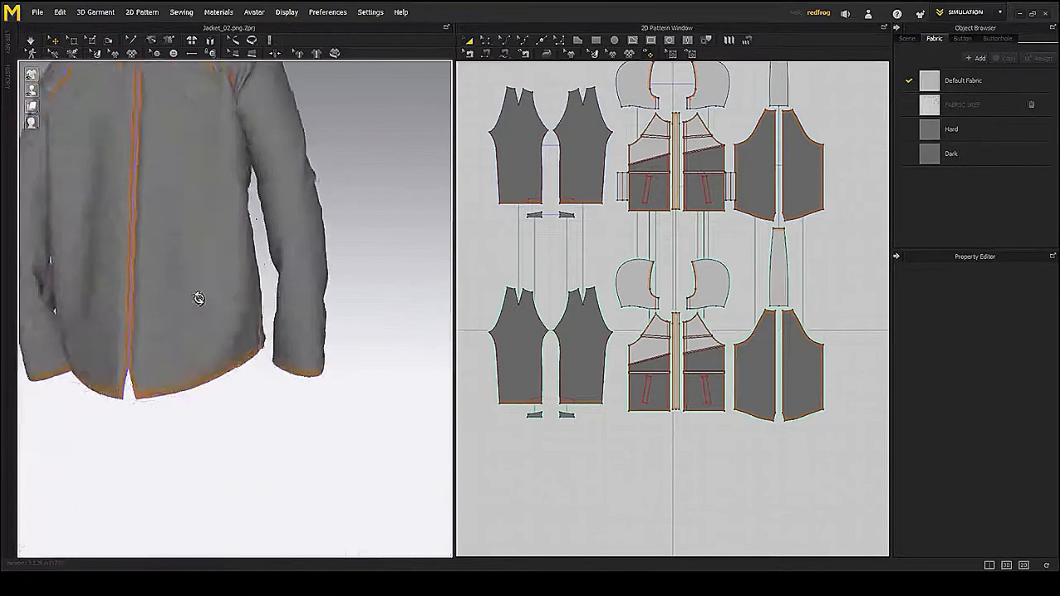
right_drag(199, 298, 210, 323)
middle_drag(212, 325, 244, 371)
scroll(244, 371, up, 3)
right_drag(259, 331, 273, 343)
key(space)
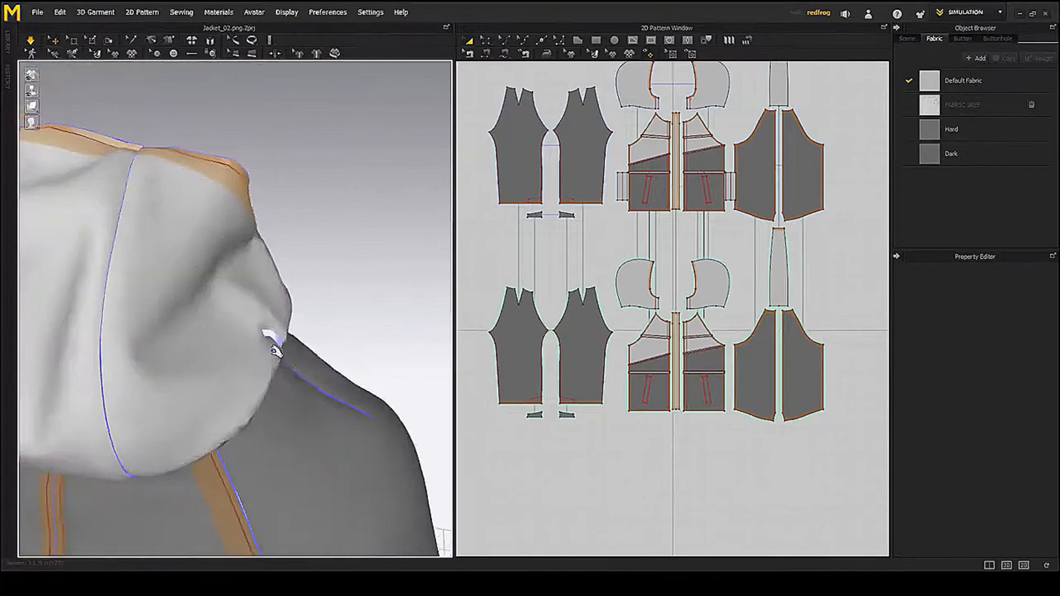
mouse_move(274, 343)
mouse_down()
mouse_move(321, 359)
mouse_move(292, 337)
mouse_up()
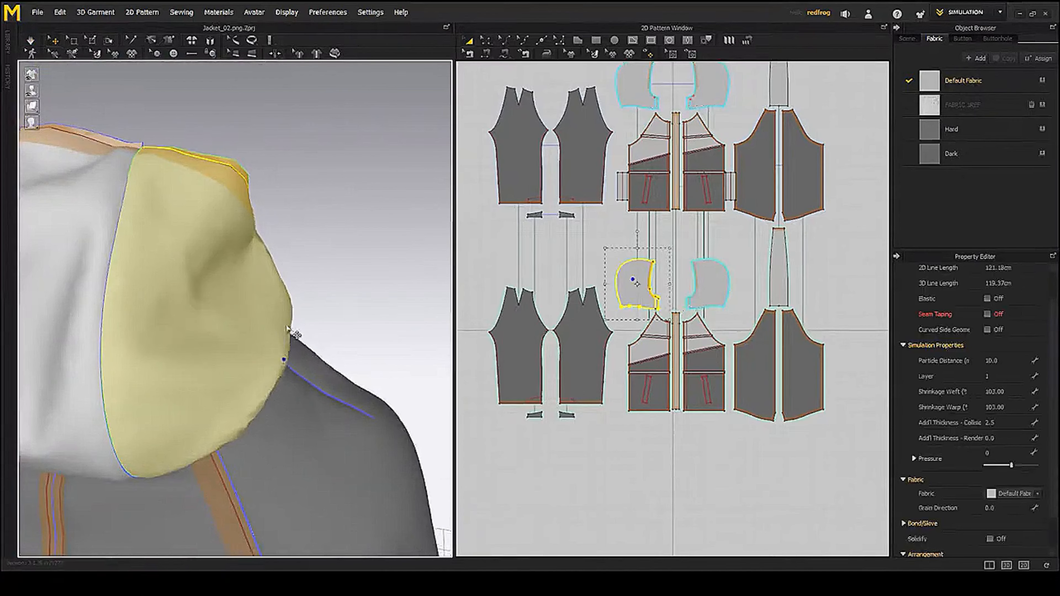
key(space)
- Clear the hood selection and show the avatar inside the jacket
scroll(292, 337, down, 4)
right_drag(292, 337, 254, 315)
click(212, 271)
middle_drag(297, 359, 293, 336)
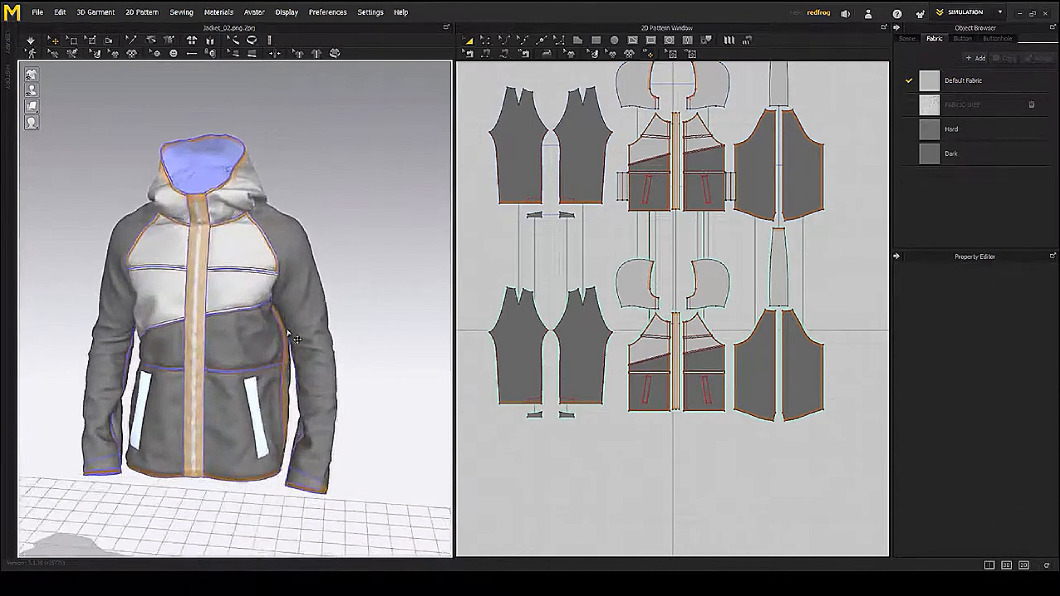
middle_drag(311, 379, 309, 359)
click(34, 90)
scroll(227, 342, down, 2)
- Assign the Dark fabric to both outer-layer hood side patterns
click(626, 292)
shift+click(709, 280)
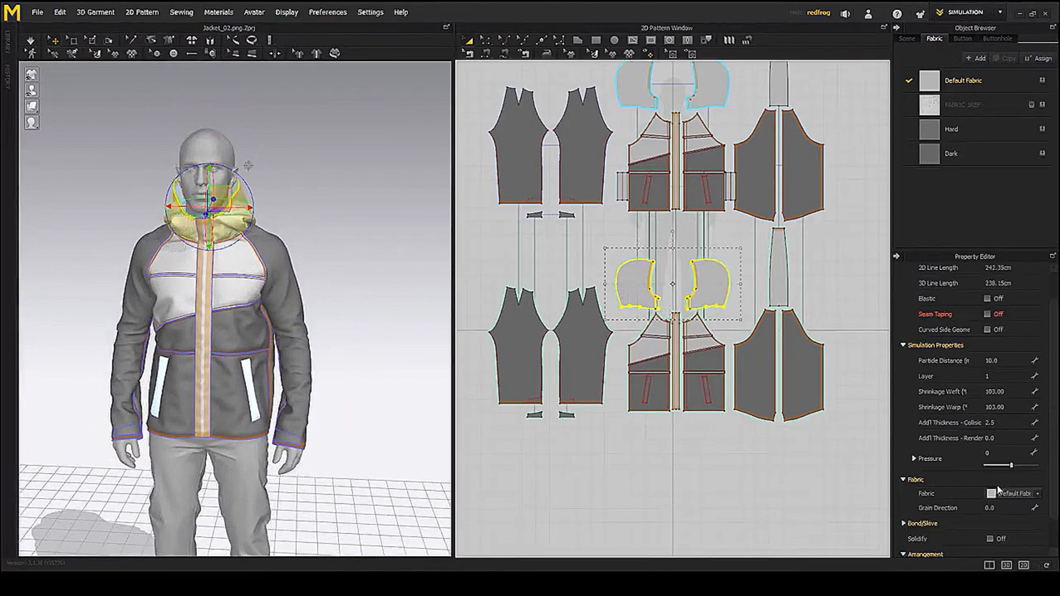
click(1001, 492)
click(1001, 532)
- Assign Default Fabric to the two outer-layer back panels and clear the selection
right_drag(315, 308, 259, 351)
click(802, 358)
shift+click(760, 358)
click(1008, 551)
click(1012, 518)
click(354, 334)
- Add a new fabric and set its color to dark teal
middle_drag(259, 351, 204, 412)
scroll(204, 412, up, 2)
middle_drag(304, 381, 331, 382)
middle_drag(803, 430, 805, 438)
drag(851, 486, 462, 234)
click(407, 355)
click(976, 58)
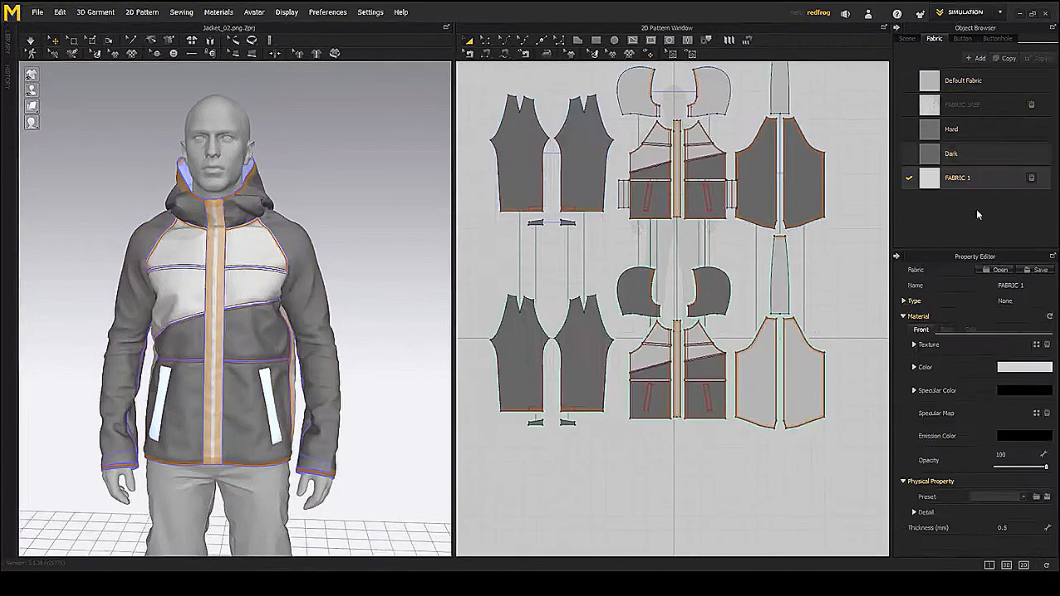
click(1019, 368)
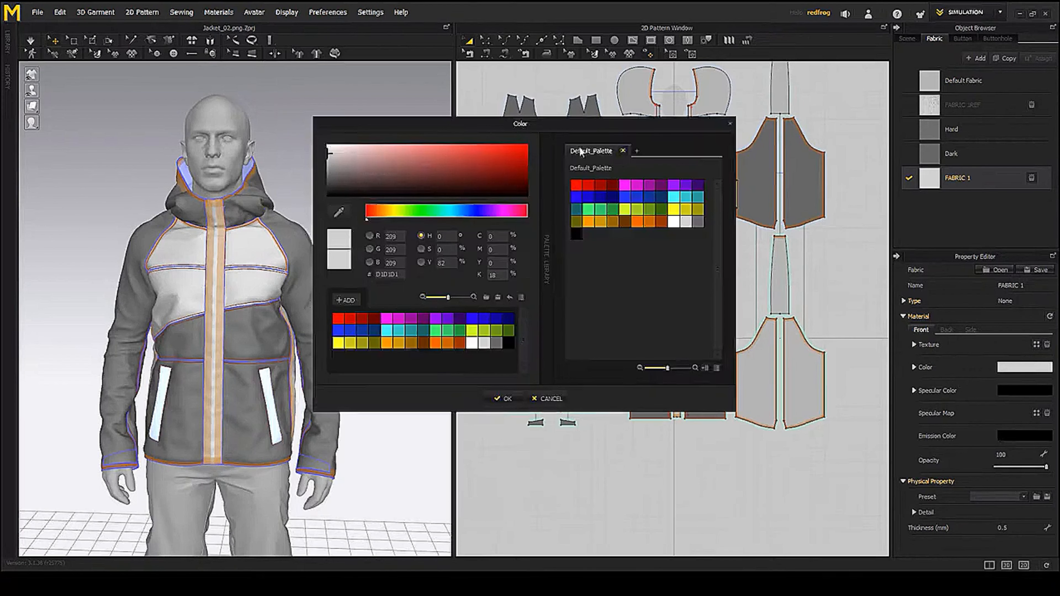
click(577, 213)
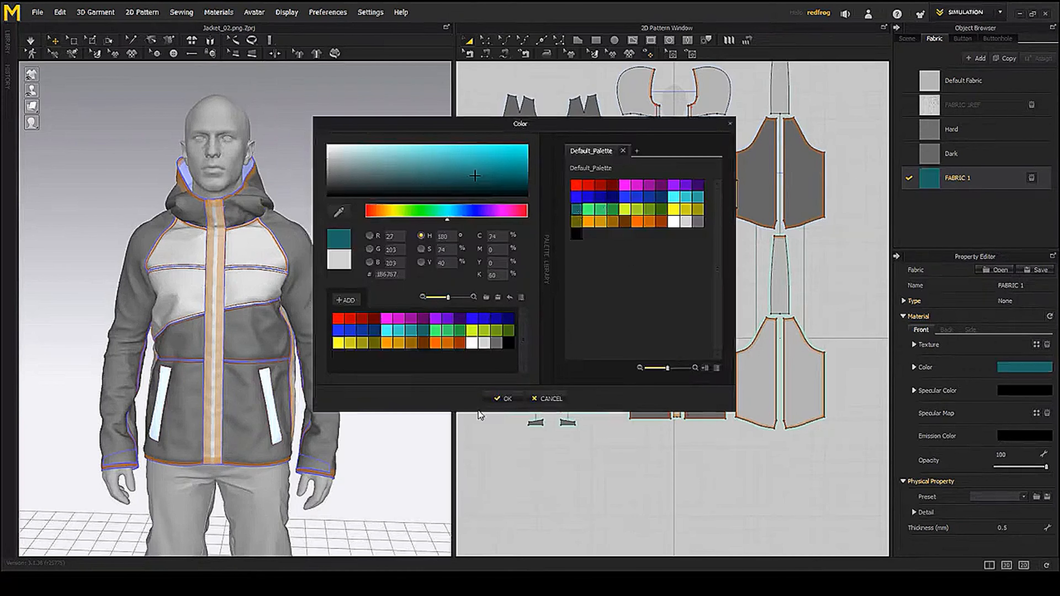
click(509, 399)
- Select all outer-layer patterns and assign the teal FABRIC 1 to them
scroll(648, 407, down, 3)
middle_drag(647, 407, 630, 387)
drag(771, 472, 504, 311)
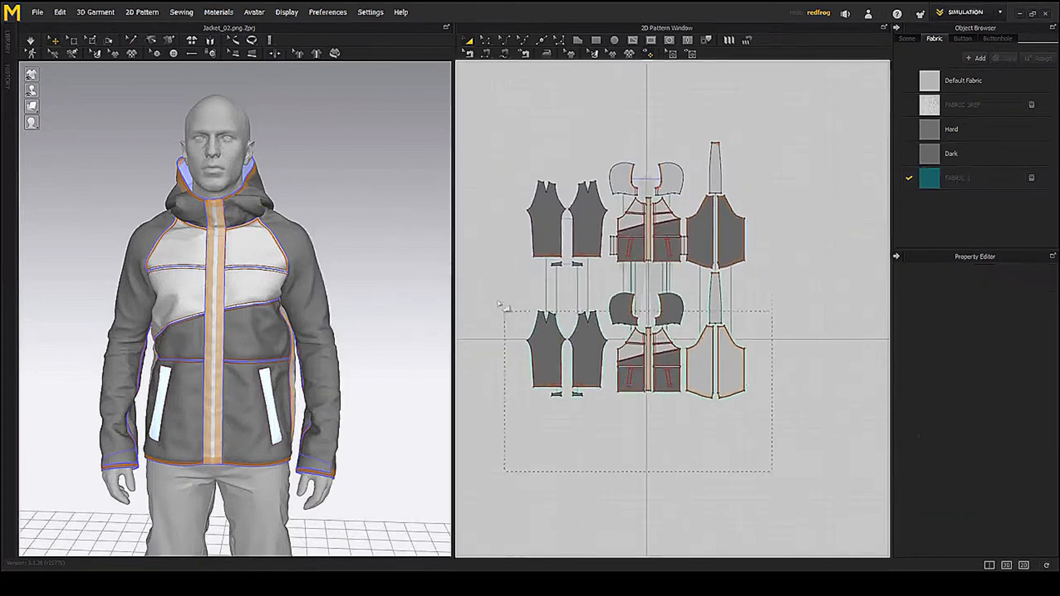
drag(490, 275, 492, 277)
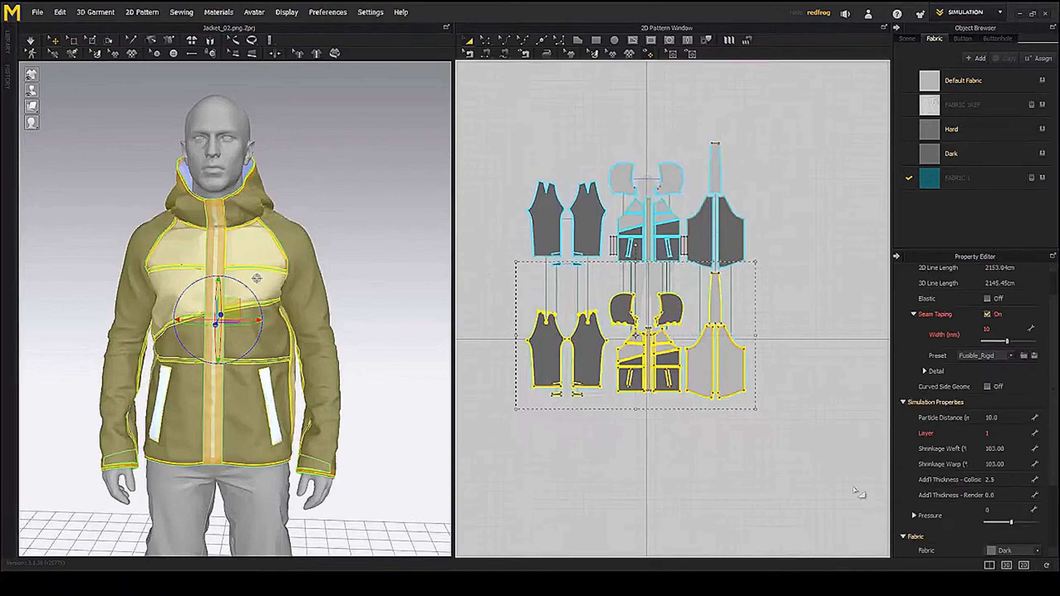
click(1037, 552)
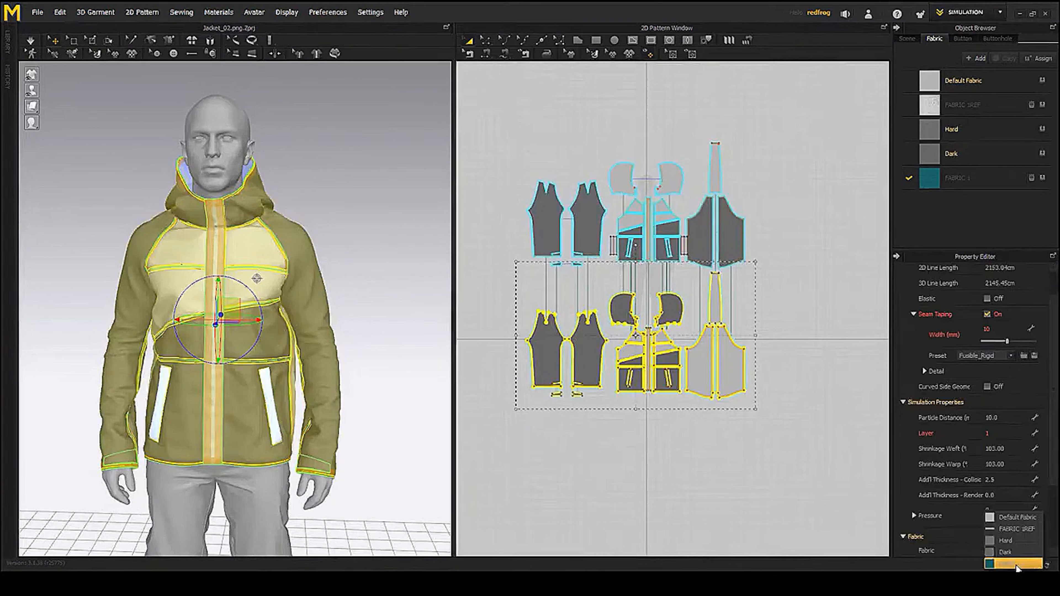
click(1020, 557)
- Apply the R_Lightweight physical property preset to FABRIC 1
double_click(959, 178)
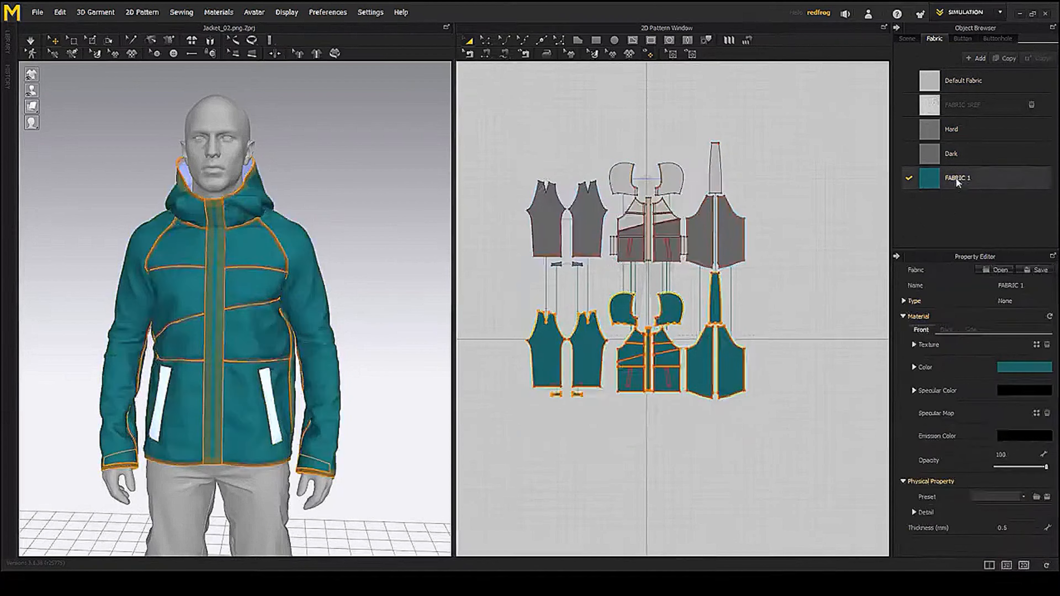
click(1024, 498)
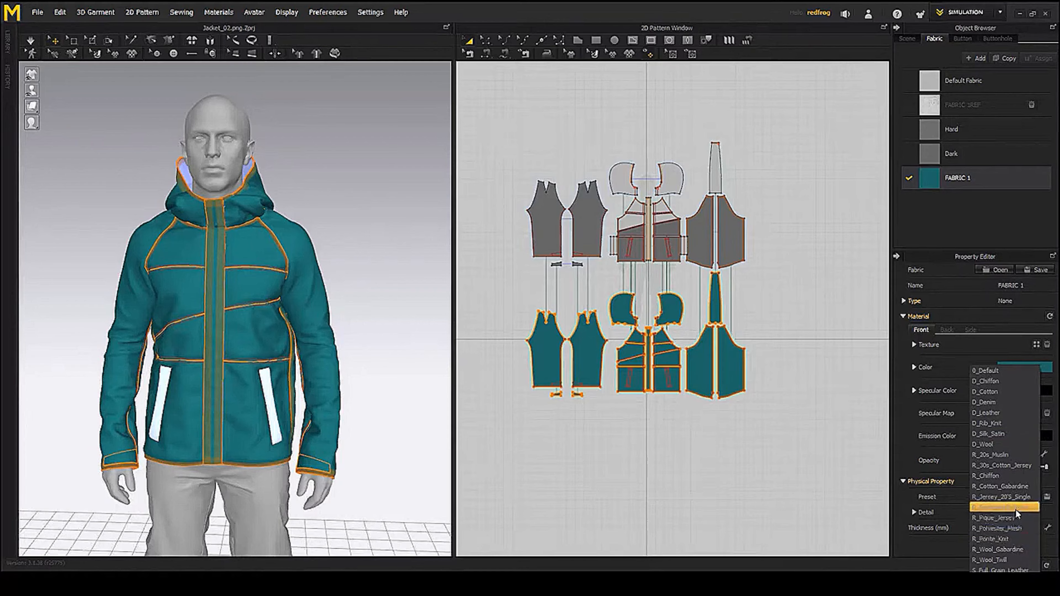
click(1019, 518)
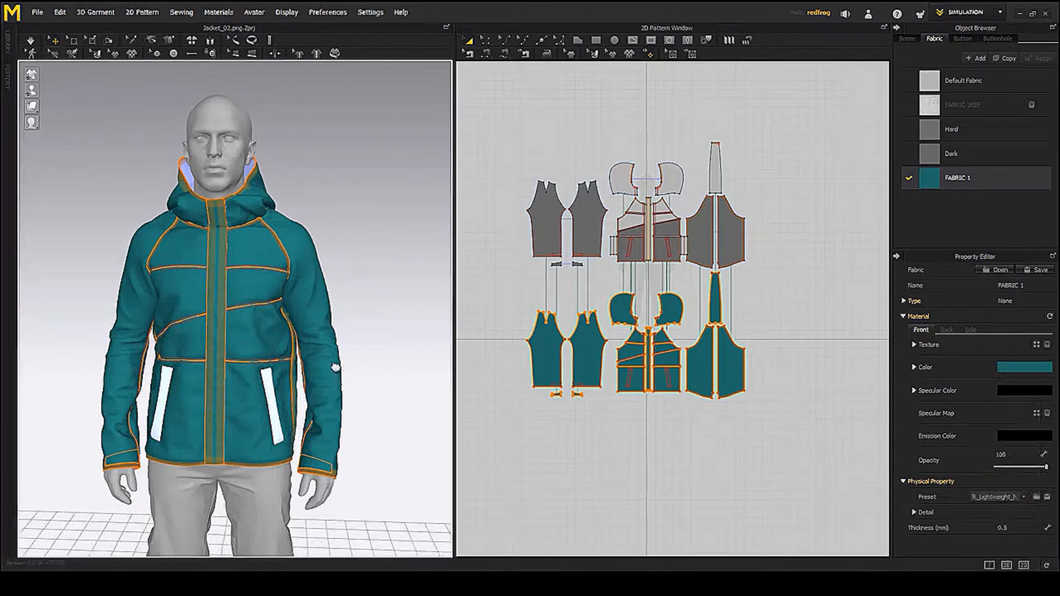
- Select all outer-layer patterns and set their particle distance to 7
drag(806, 485, 497, 275)
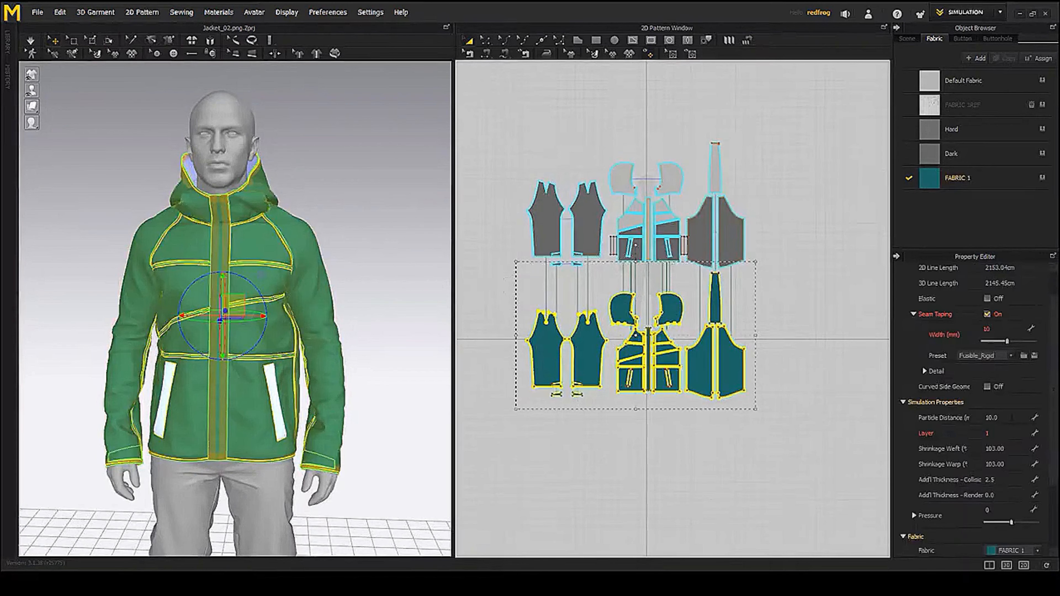
double_click(1007, 418)
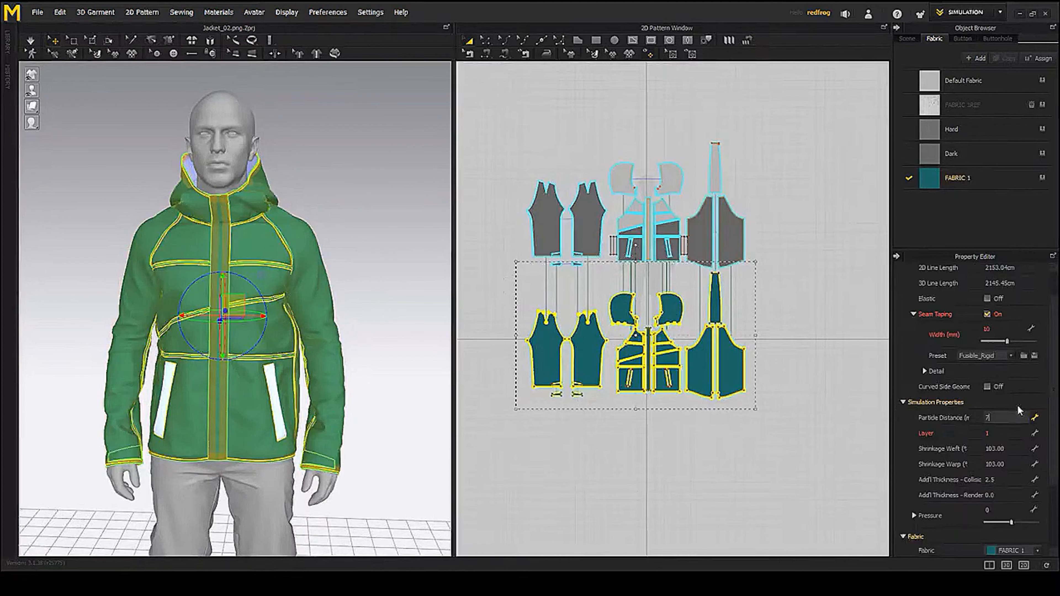
text(7)
key(Return)
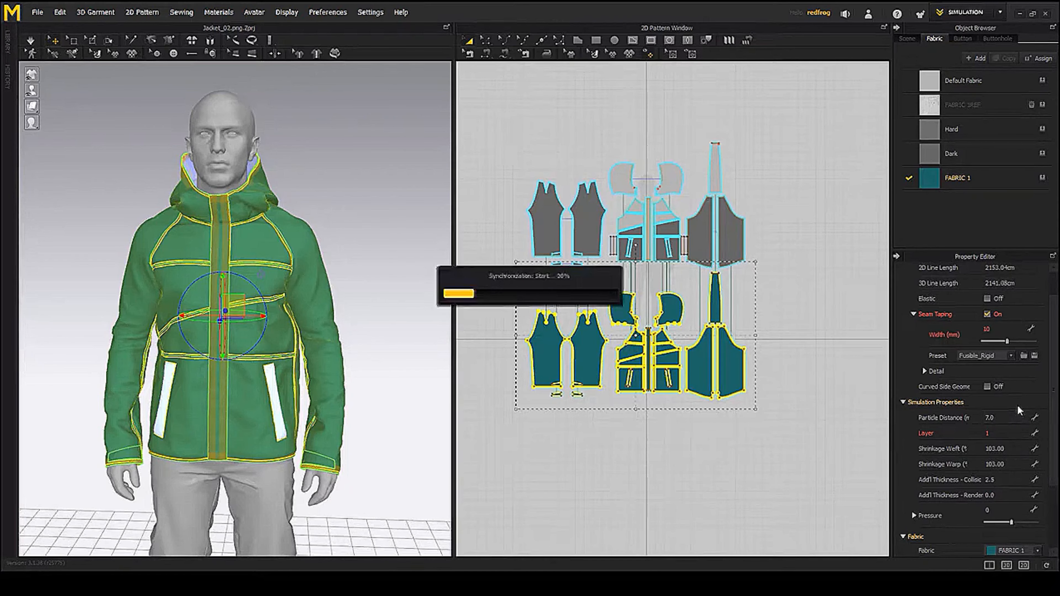
- Simulate the refined outer layer so it drapes on the avatar, and clear the selection
key(space)
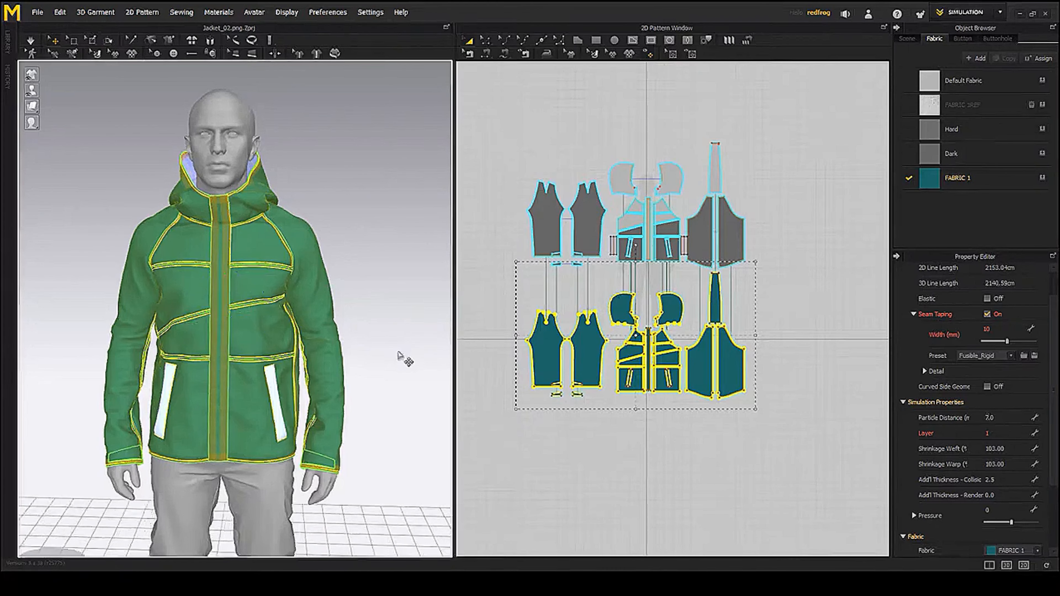
click(399, 342)
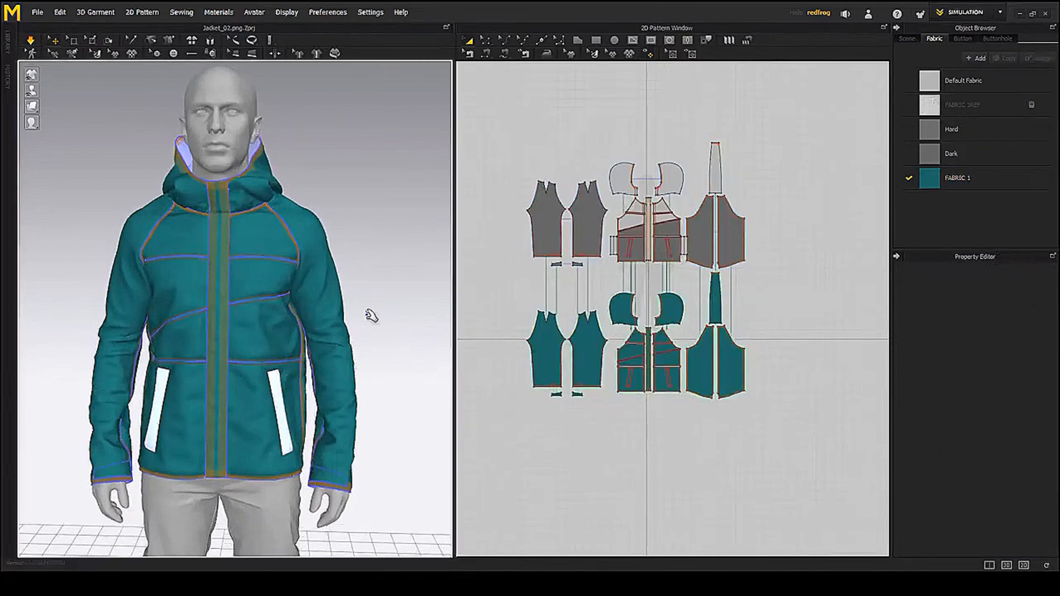
key(space)
right_drag(399, 396, 376, 378)
scroll(260, 386, up, 3)
scroll(320, 374, down, 4)
- Select both front pocket welts, activate them, and clear the selection
click(323, 378)
shift+click(205, 363)
right_click(215, 396)
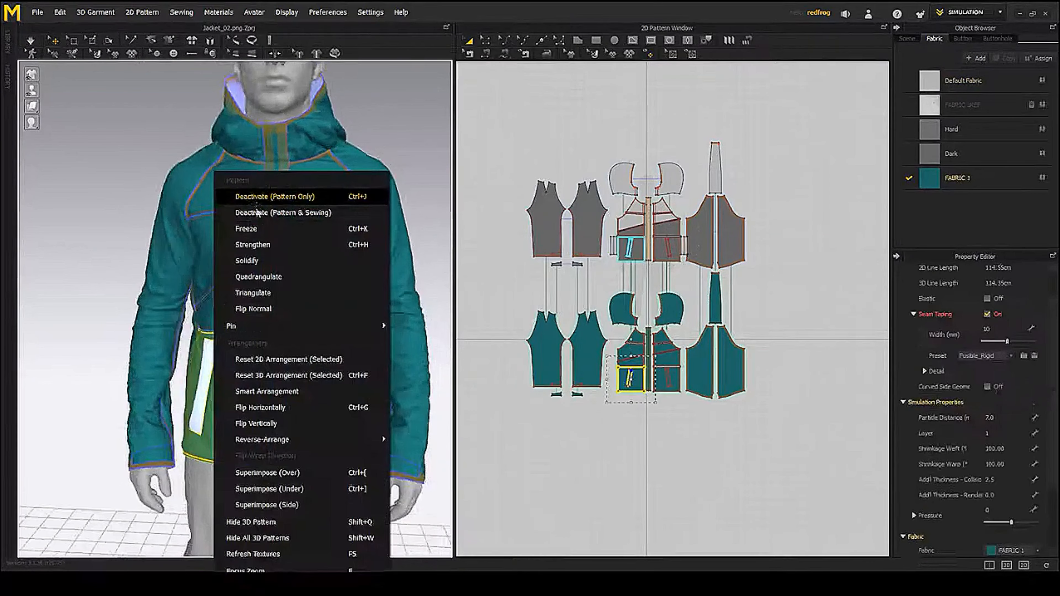
click(255, 245)
mouse_move(255, 245)
right_down()
mouse_move(318, 246)
mouse_move(259, 251)
right_up()
click(208, 363)
shift+click(387, 408)
right_click(387, 409)
click(399, 167)
scroll(391, 235, up, 3)
click(390, 234)
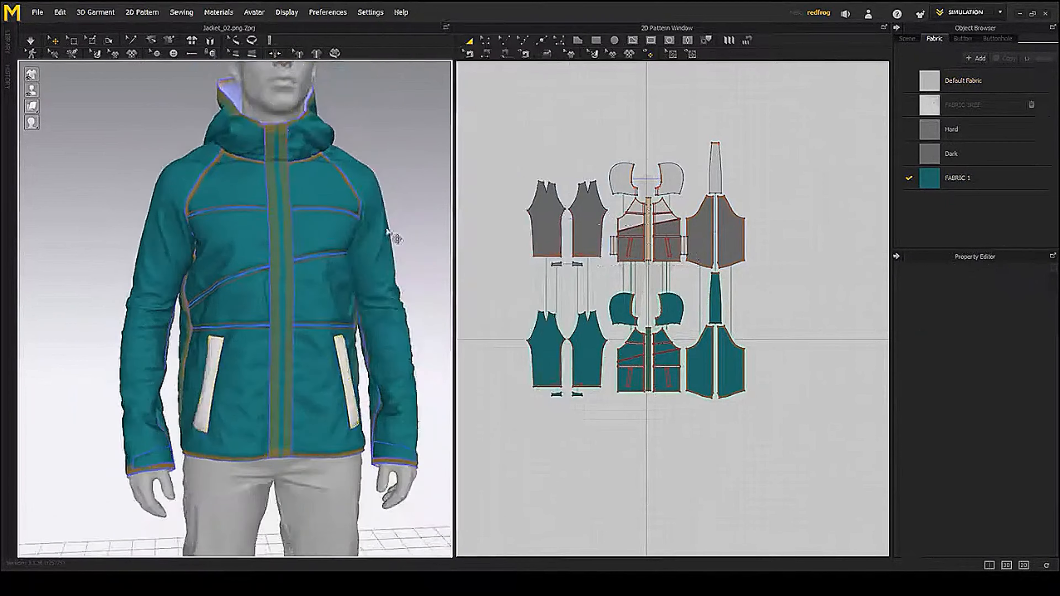
- Examine the drape of the teal jacket's front, sleeves and pockets on the avatar
right_drag(390, 234, 327, 242)
scroll(327, 242, down, 2)
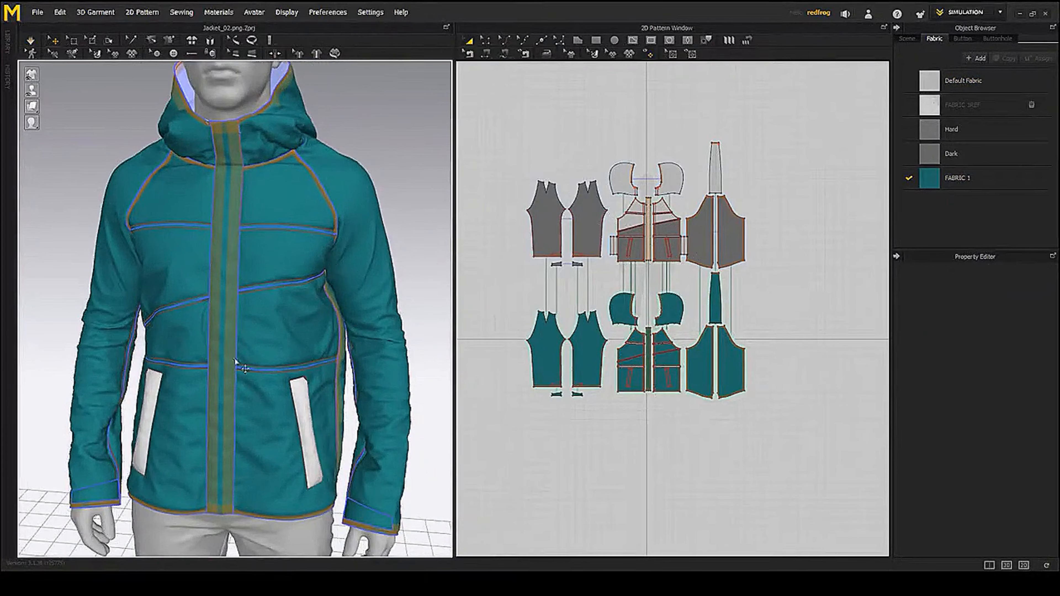
middle_drag(100, 356, 213, 301)
scroll(213, 302, down, 2)
right_drag(213, 301, 190, 295)
scroll(190, 296, up, 1)
mouse_move(284, 317)
right_down()
mouse_move(227, 326)
mouse_move(175, 293)
mouse_move(340, 314)
mouse_move(282, 329)
mouse_move(293, 334)
mouse_move(279, 310)
right_up()
middle_drag(292, 305, 275, 291)
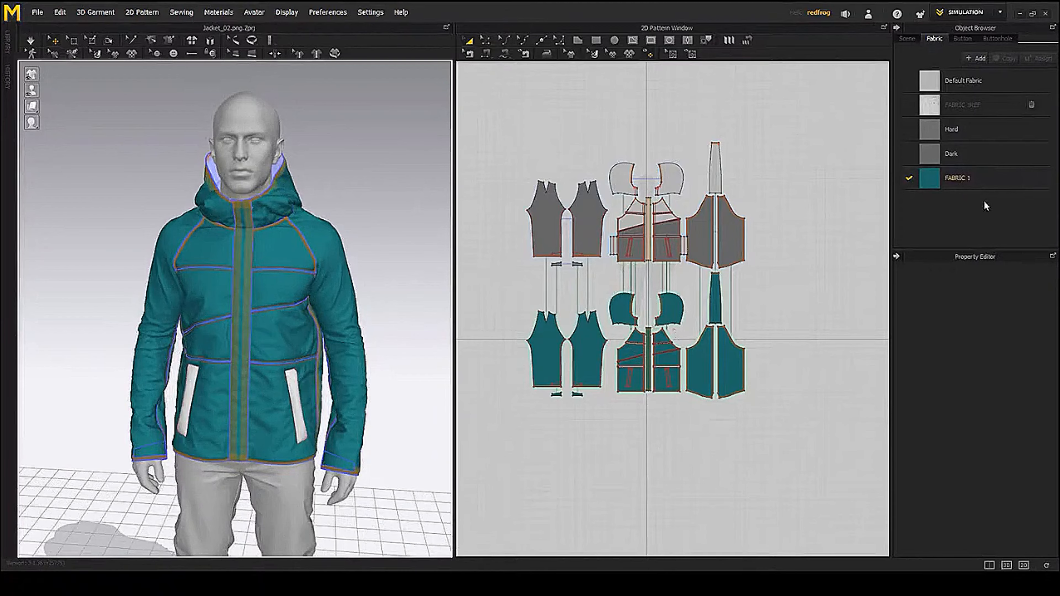
- Change FABRIC 1's physical property preset to D_Leather
click(955, 179)
click(1024, 497)
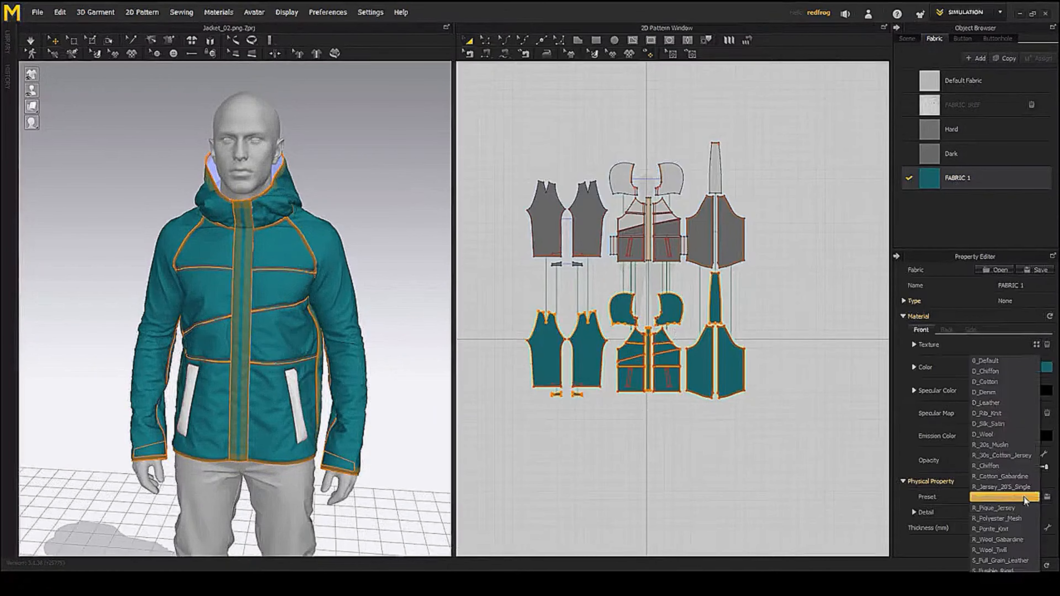
click(653, 390)
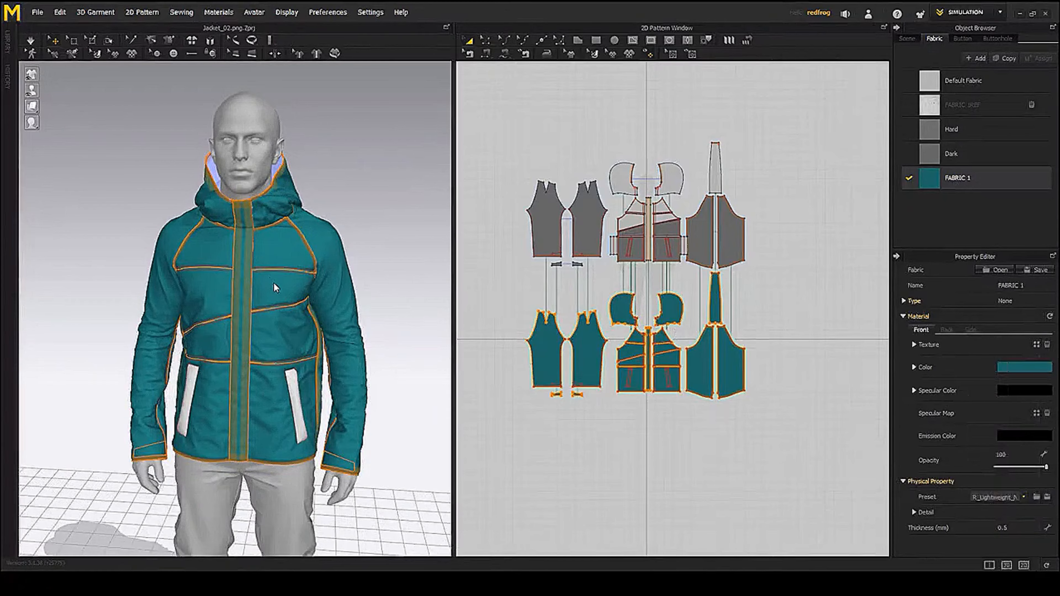
scroll(290, 301, down, 2)
middle_drag(318, 305, 294, 285)
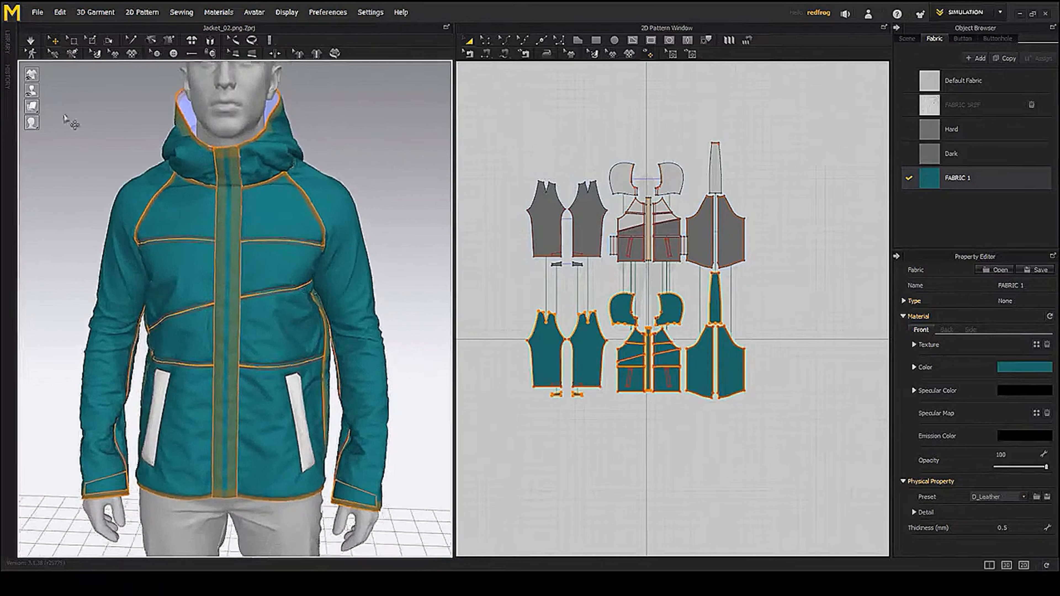
- Hide the seam taping and seam line overlays on the 3D garment and clear the fabric selection
click(30, 41)
mouse_move(31, 74)
click(225, 78)
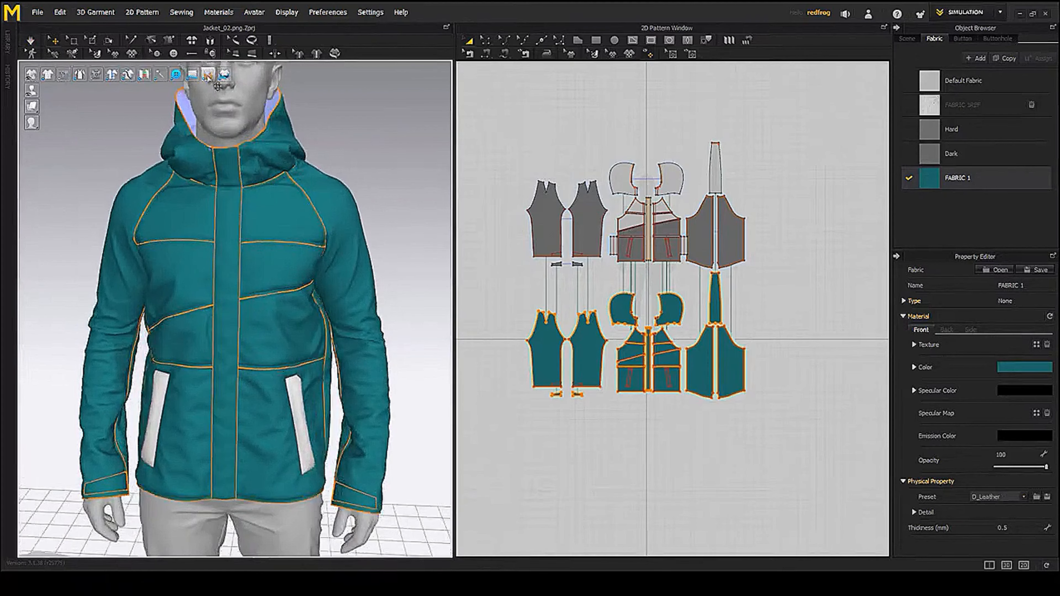
click(369, 263)
- Set the simulation layer of all outer-layer patterns to 0, select the inner-layer patterns, and clear the selection
scroll(369, 263, up, 2)
drag(811, 447, 509, 269)
click(1001, 433)
drag(511, 123, 805, 279)
click(1001, 463)
scroll(1001, 463, down, 2)
click(367, 234)
- Assign the Dark fabric to the outer-layer sleeves and hood pieces
mouse_move(318, 234)
right_down()
mouse_move(366, 235)
mouse_move(317, 234)
right_up()
middle_drag(690, 338, 699, 296)
drag(522, 259, 599, 323)
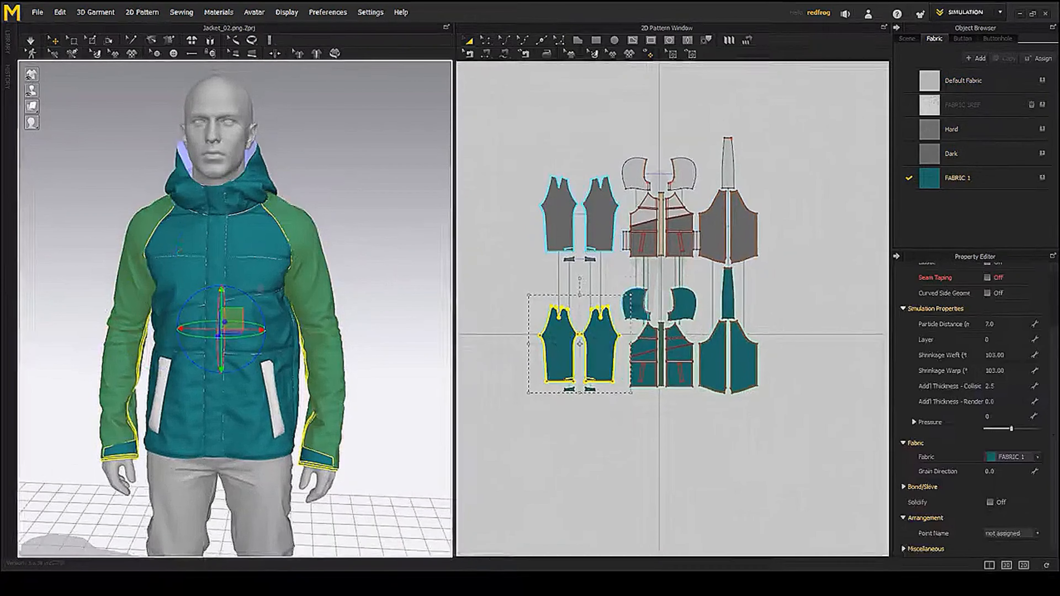
shift+drag(703, 246, 626, 271)
click(1003, 458)
click(1005, 446)
- Assign the Dark fabric to both lower front panels of the outer jacket
click(244, 373)
shift+click(179, 376)
click(1013, 514)
click(1019, 504)
- Assign FABRIC 1 to both pocket welts and the Dark fabric to the centre front placket
click(278, 376)
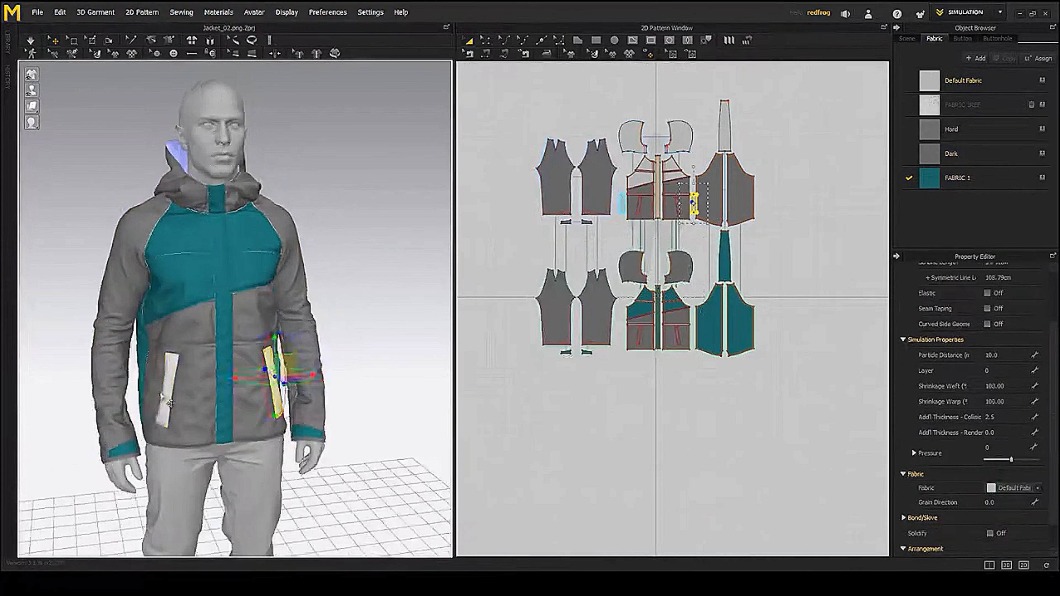
shift+click(180, 379)
click(1010, 489)
click(218, 384)
click(1013, 516)
click(1012, 503)
- Set the Dark fabric's colour to a darker charcoal grey
click(972, 153)
click(1014, 367)
click(325, 187)
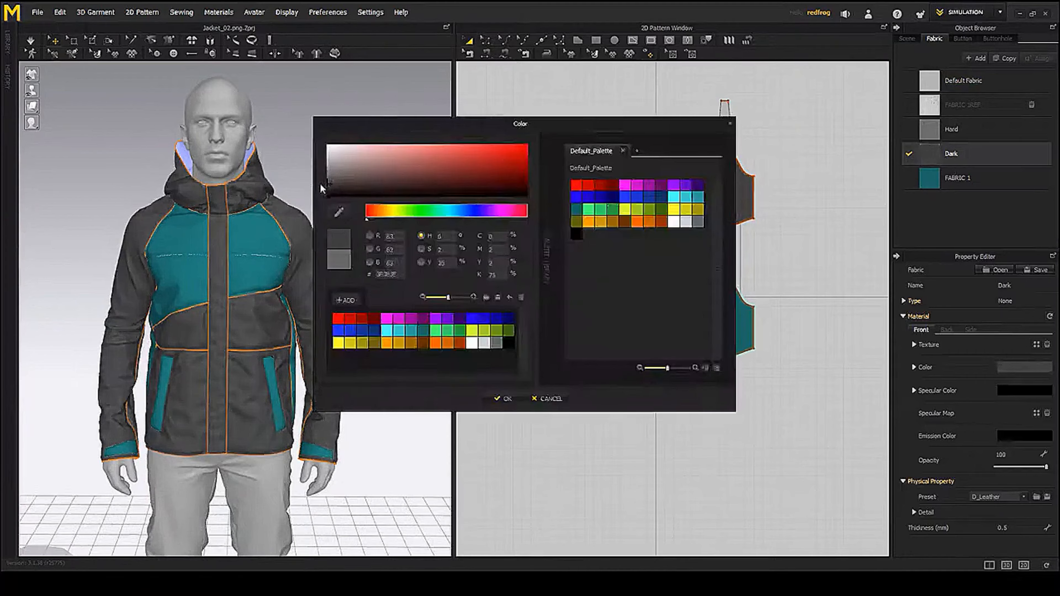
click(502, 399)
- Recolour FABRIC 1 from the colour picker to a light orange
click(976, 178)
click(1020, 370)
click(382, 211)
click(429, 148)
click(376, 212)
click(438, 154)
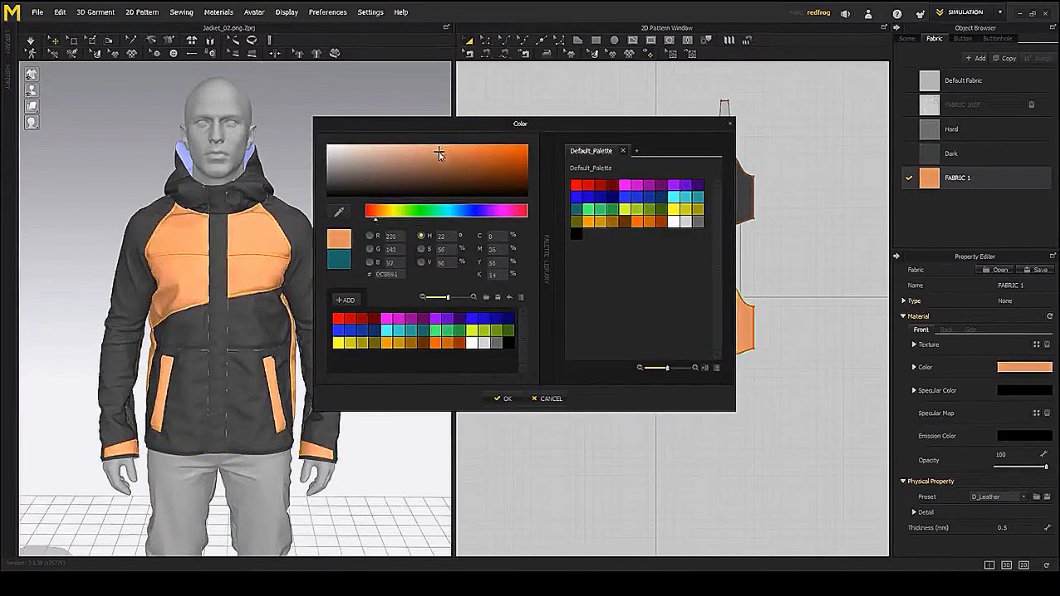
click(503, 399)
- Select all patterns of the jacket, activate them, and clear the selection
scroll(224, 343, down, 3)
right_drag(180, 343, 260, 315)
key(2)
key(ctrl+a)
right_click(248, 185)
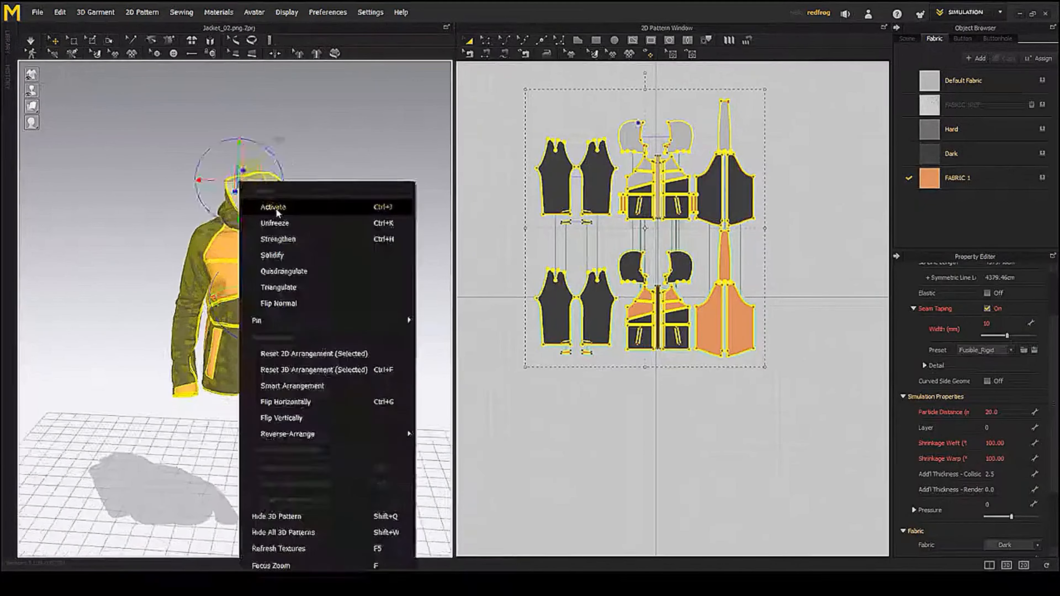
click(276, 208)
click(163, 152)
- Switch the 3D garment's surface display style and inspect the jacket from several sides
mouse_move(33, 91)
click(48, 106)
right_drag(346, 211, 350, 192)
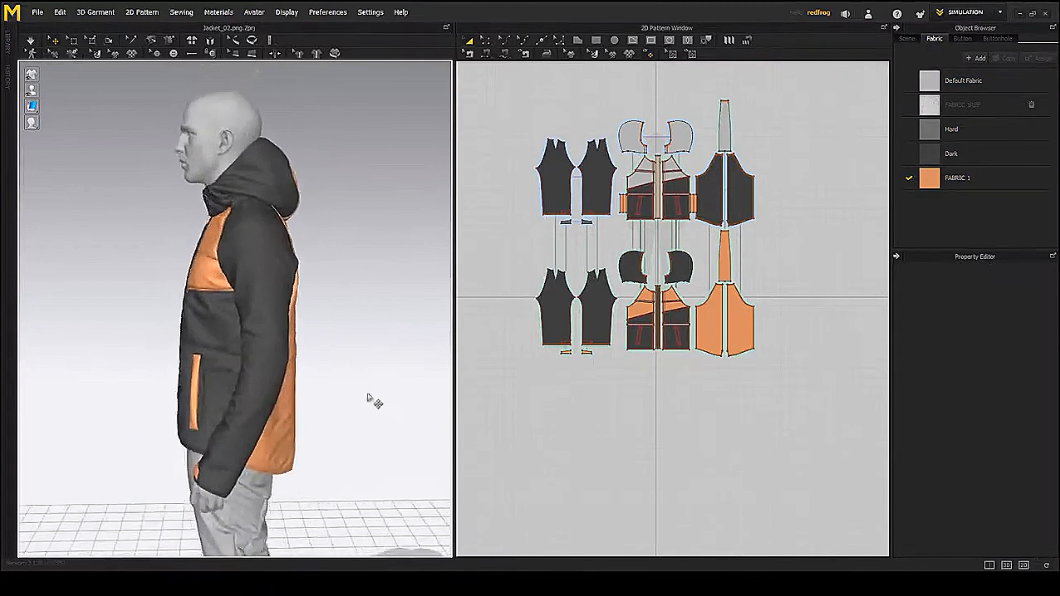
right_drag(383, 399, 350, 418)
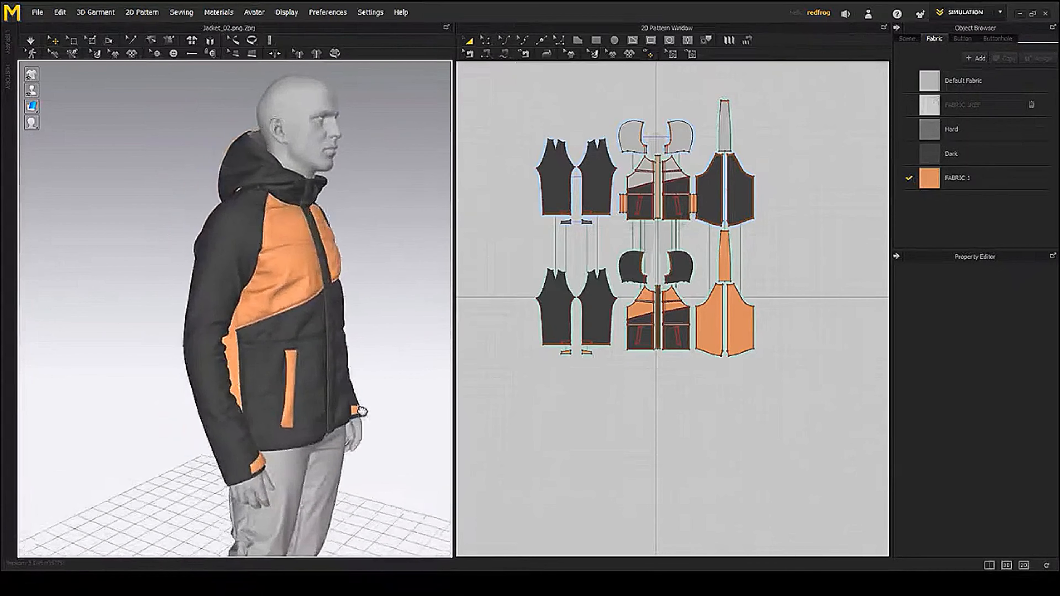
scroll(413, 407, down, 5)
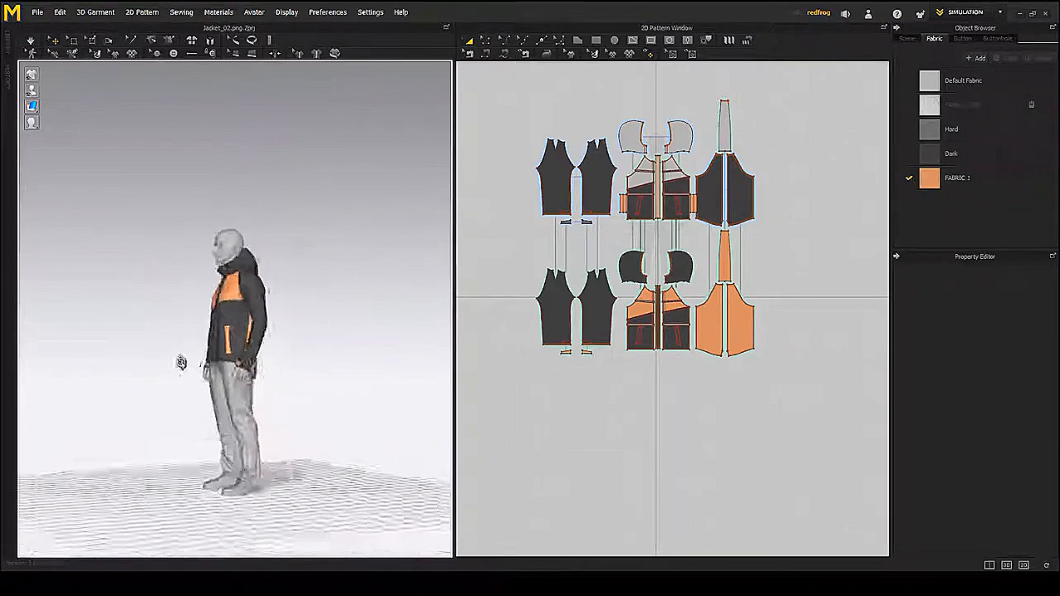